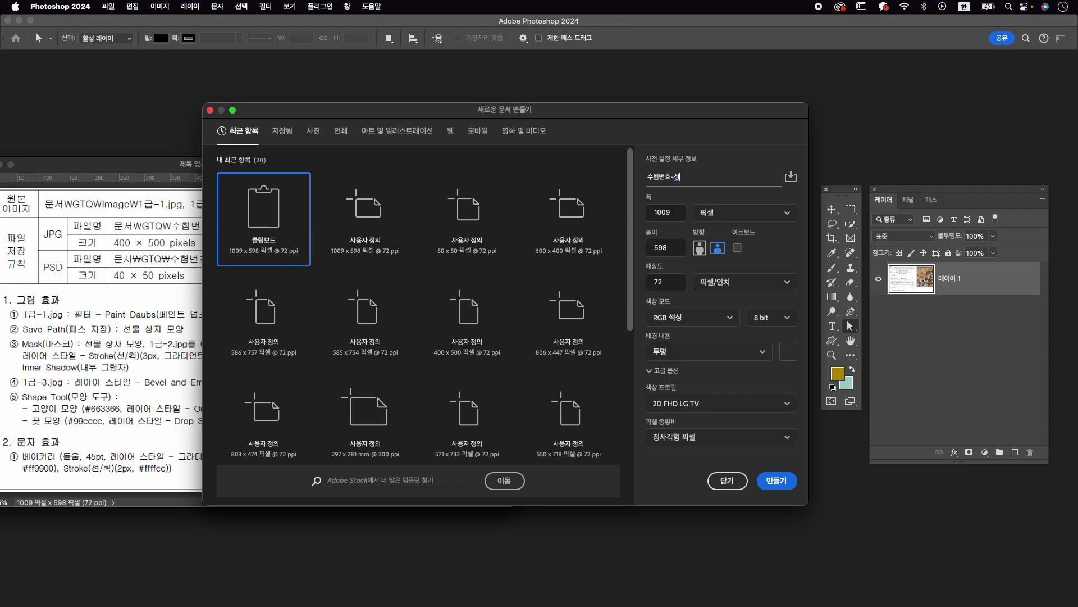
Create a 400 × 500 pixel document named 수험번호-성명-1 with a white background and place its window beside the reference sheet.
{"action": "key", "text": "Tab"}
{"action": "type", "text": "400"}
{"action": "key", "text": "Tab"}
{"action": "type", "text": "500"}
{"action": "key", "text": "Tab"}
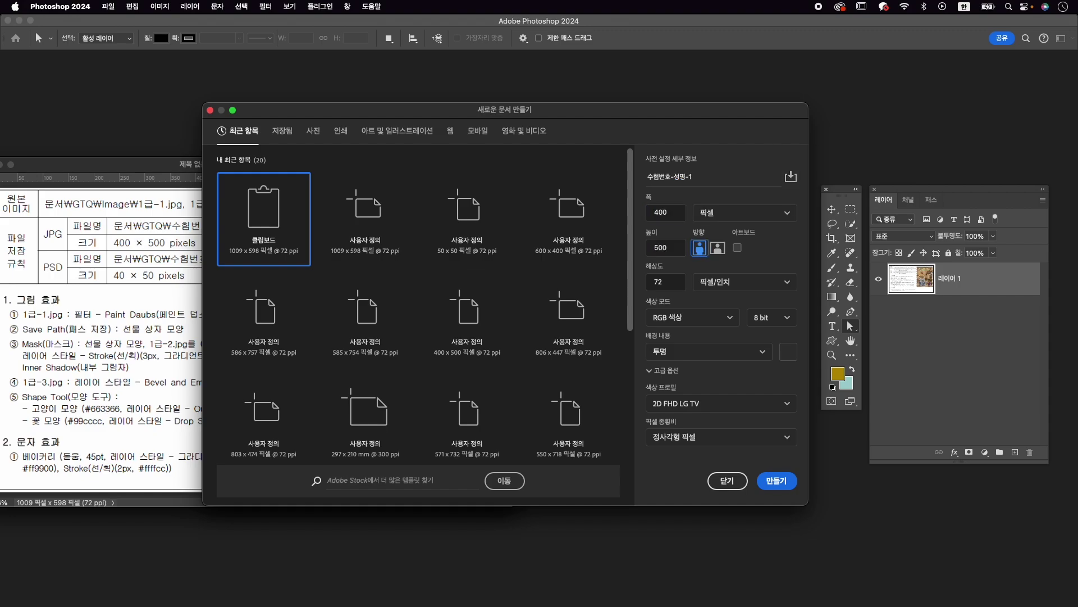
{"action": "left_click", "coordinate": [656, 353]}
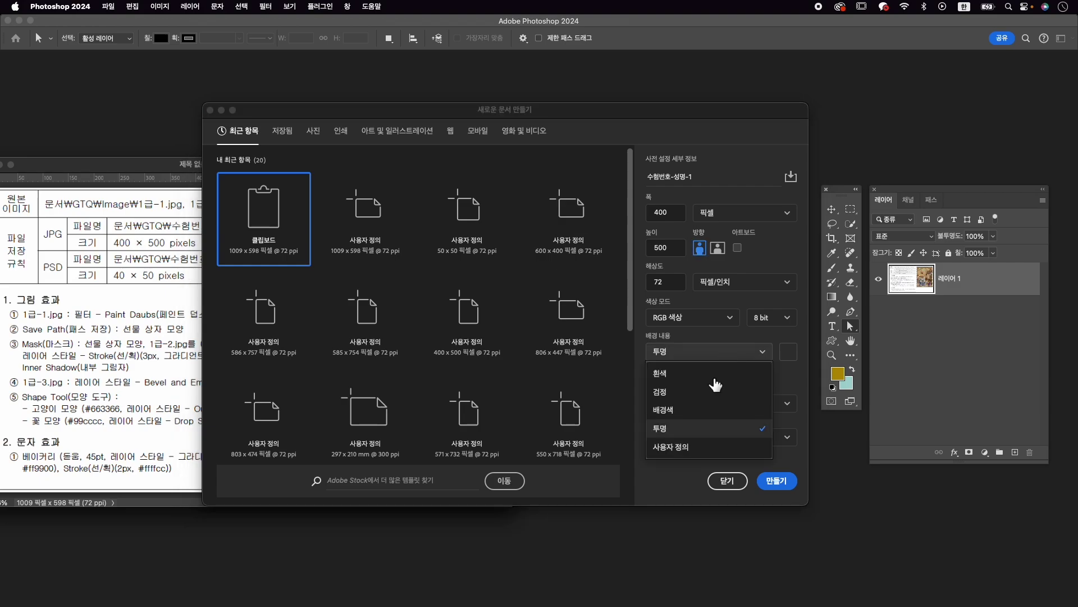
{"action": "left_click", "coordinate": [674, 375]}
{"action": "left_click", "coordinate": [777, 480]}
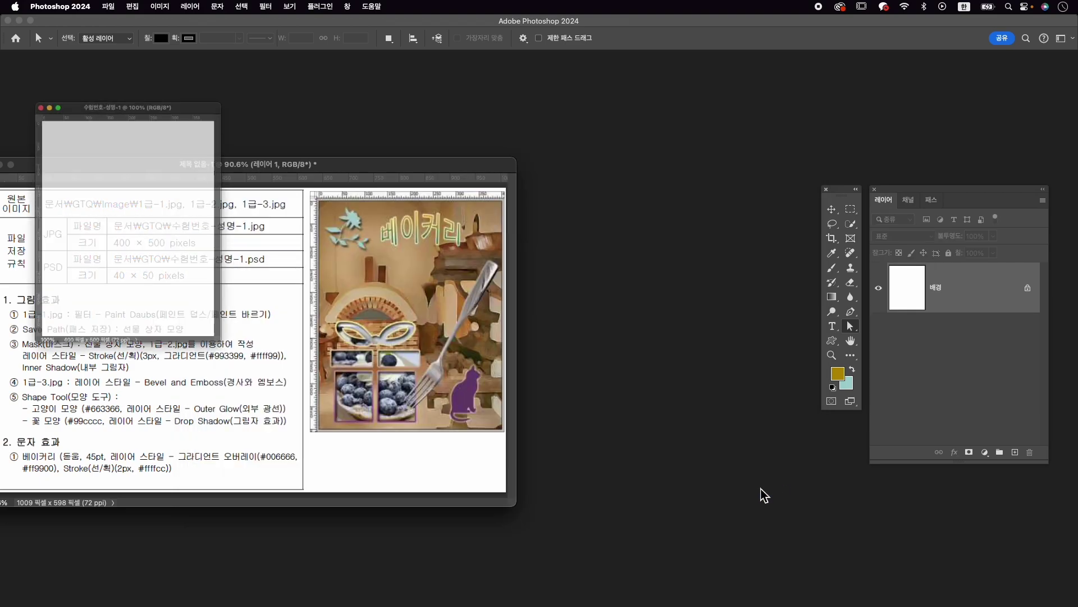
{"action": "left_click_drag", "start_coordinate": [175, 78], "coordinate": [665, 161]}
{"action": "left_click_drag", "start_coordinate": [738, 464], "coordinate": [781, 509]}
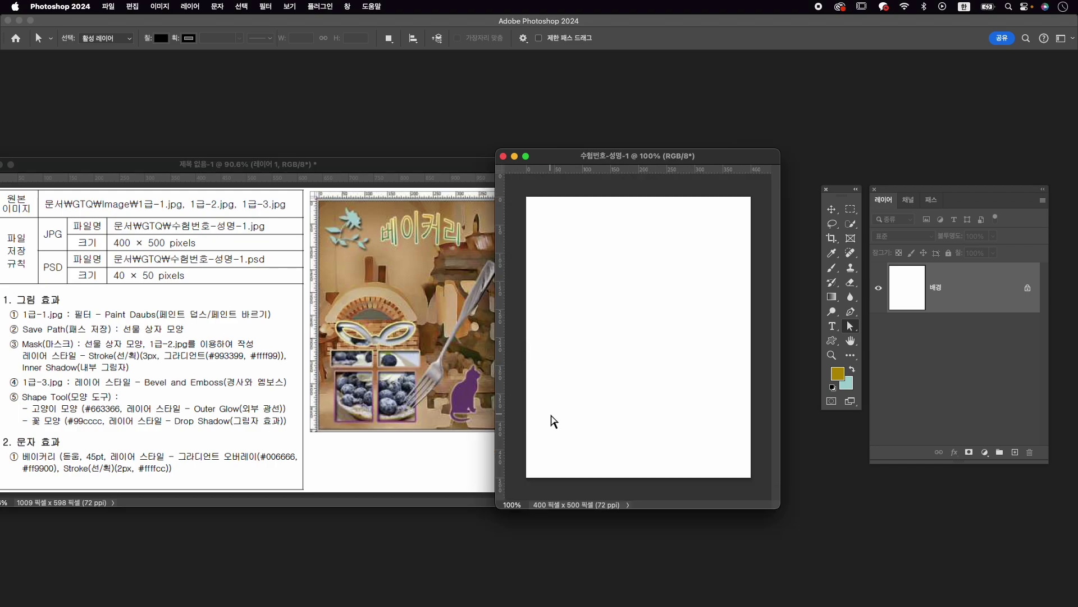
Open 1급-1.jpg from the GTQ Image folder.
{"action": "key", "text": "super+o"}
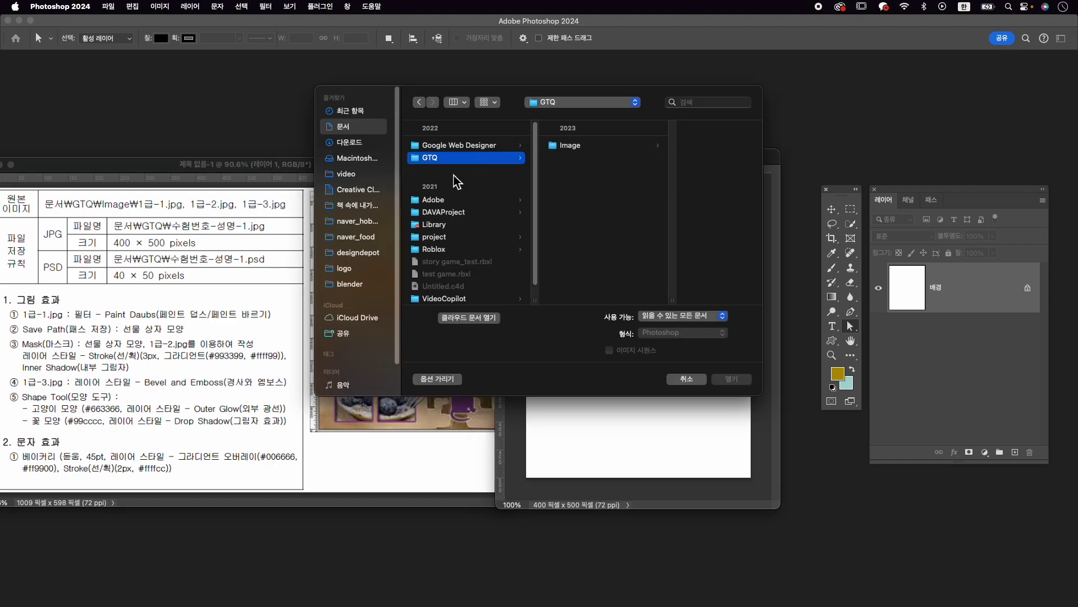
{"action": "left_click", "coordinate": [569, 147]}
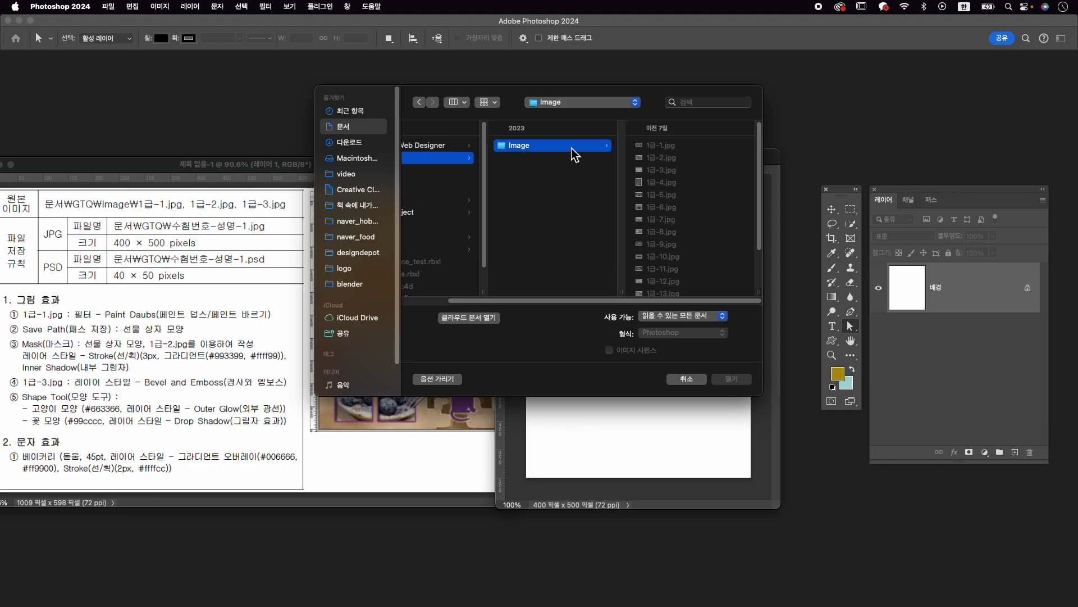
{"action": "left_click", "coordinate": [661, 145]}
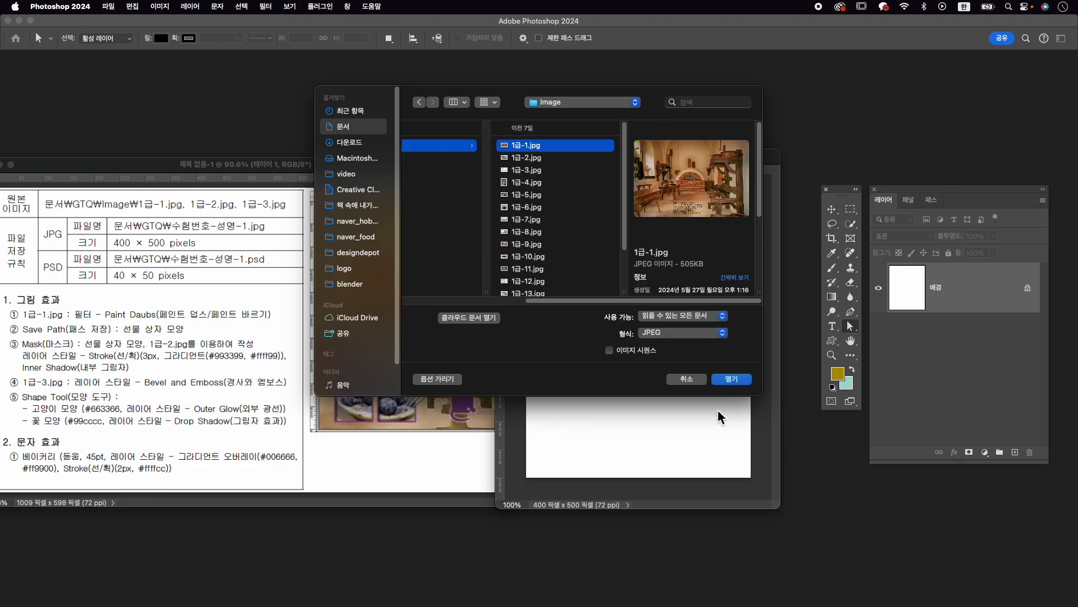
{"action": "left_click", "coordinate": [732, 379]}
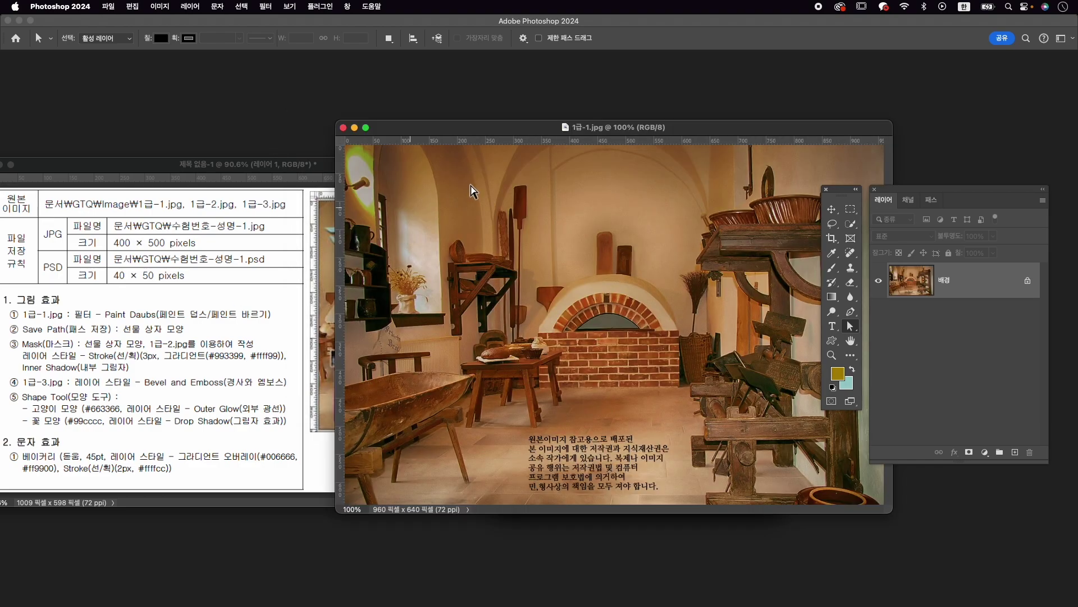
{"action": "left_click_drag", "start_coordinate": [525, 127], "coordinate": [505, 133]}
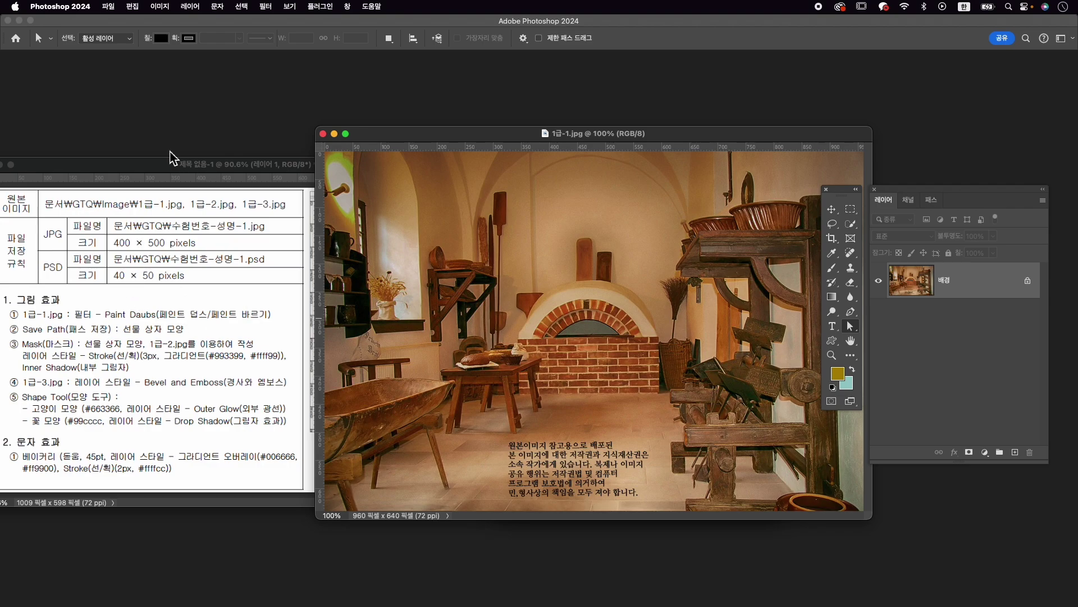
Apply the Paint Daubs (페인트 바르기) artistic filter from the Filter Gallery to the 1급-1.jpg image.
{"action": "left_click", "coordinate": [271, 8]}
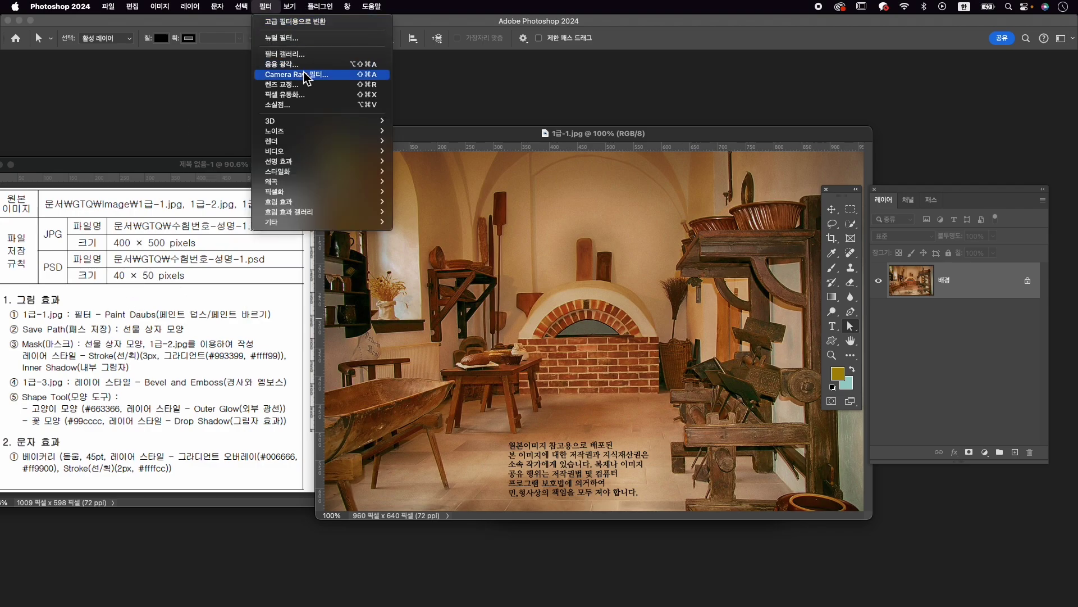
{"action": "left_click", "coordinate": [306, 55]}
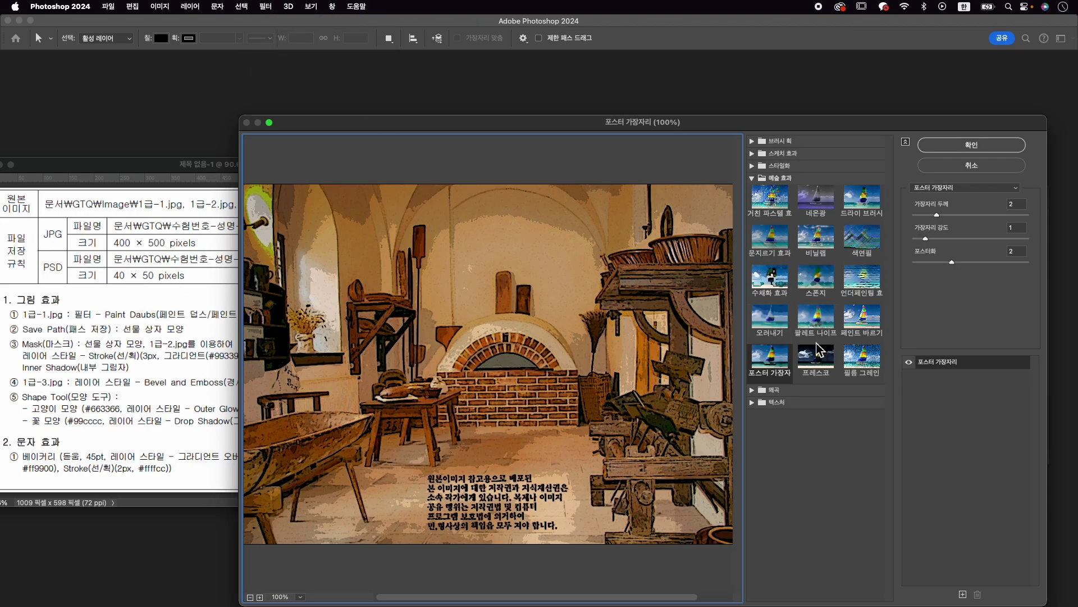
{"action": "left_click", "coordinate": [874, 328]}
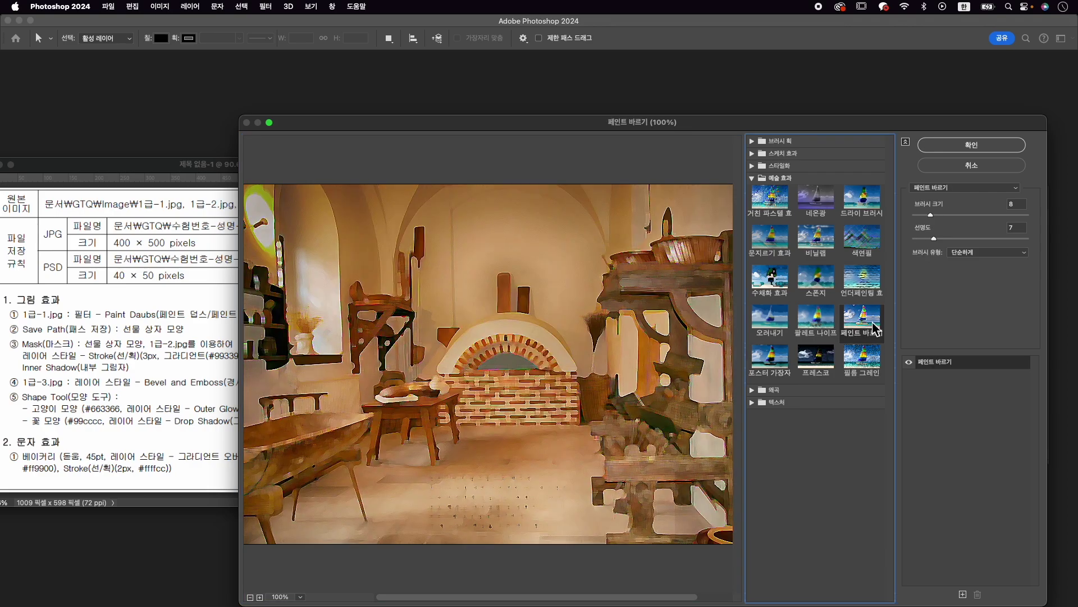
{"action": "left_click", "coordinate": [971, 145]}
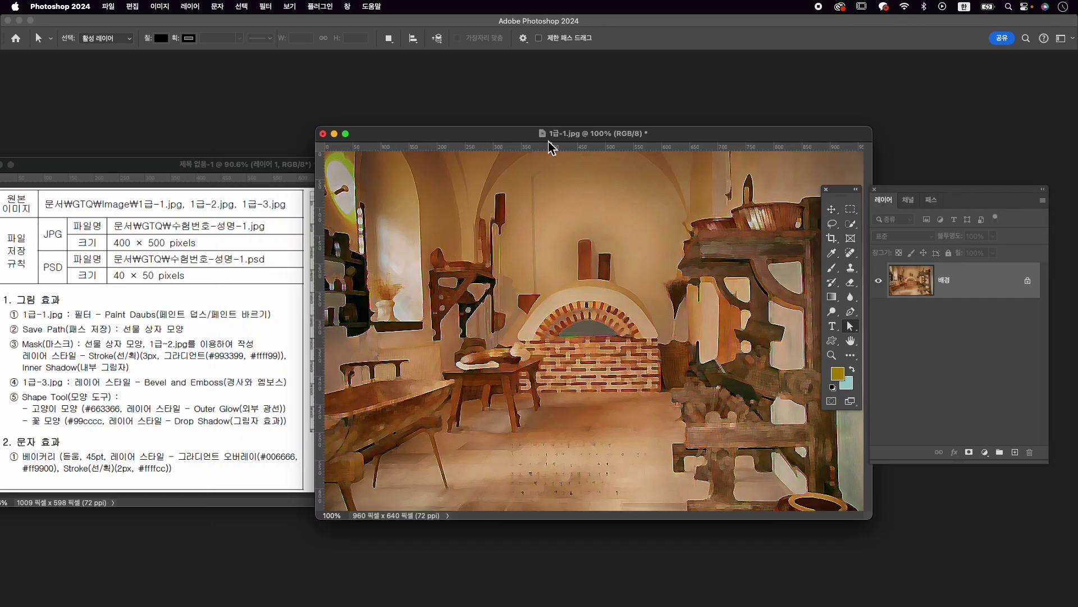
Copy the filtered kitchen image into the 수험번호-성명-1 document and close 1급-1.jpg without saving it.
{"action": "left_click_drag", "start_coordinate": [453, 135], "coordinate": [313, 280]}
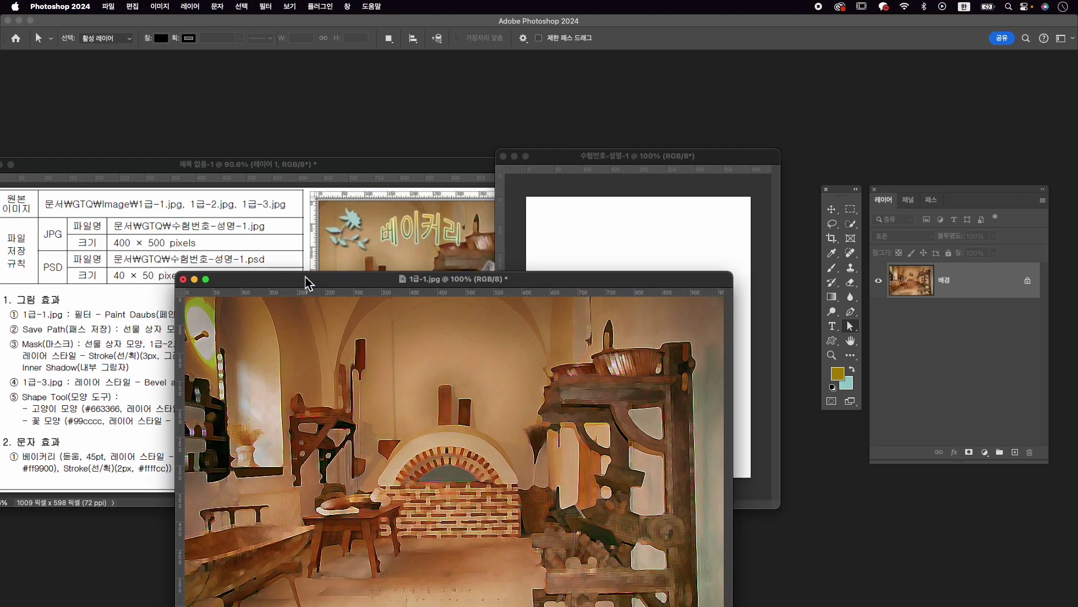
{"action": "key", "text": "v"}
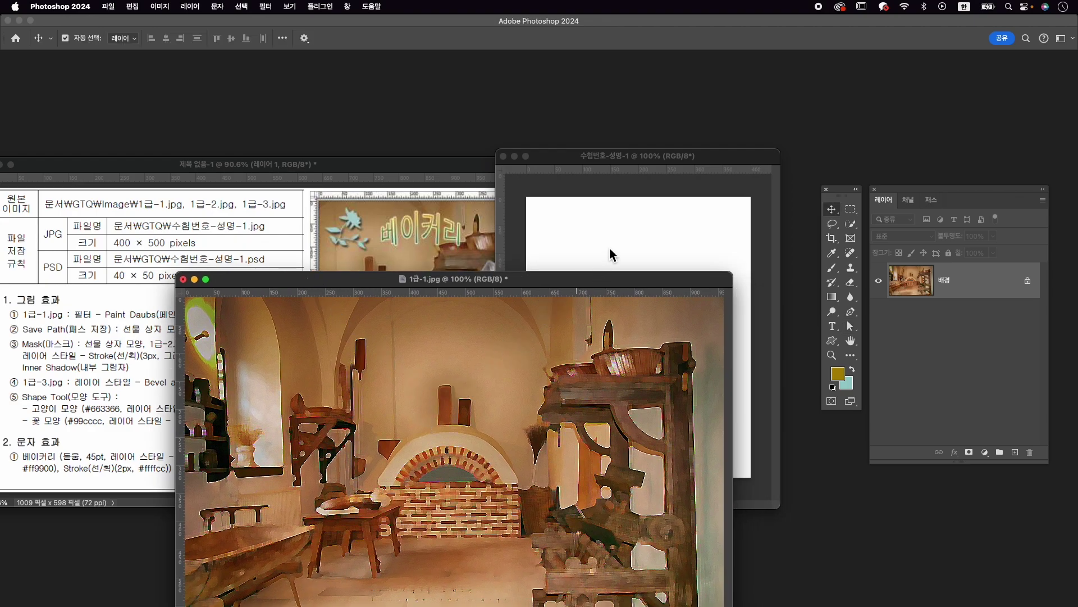
{"action": "left_click_drag", "start_coordinate": [610, 248], "coordinate": [600, 262]}
{"action": "left_click", "coordinate": [183, 279]}
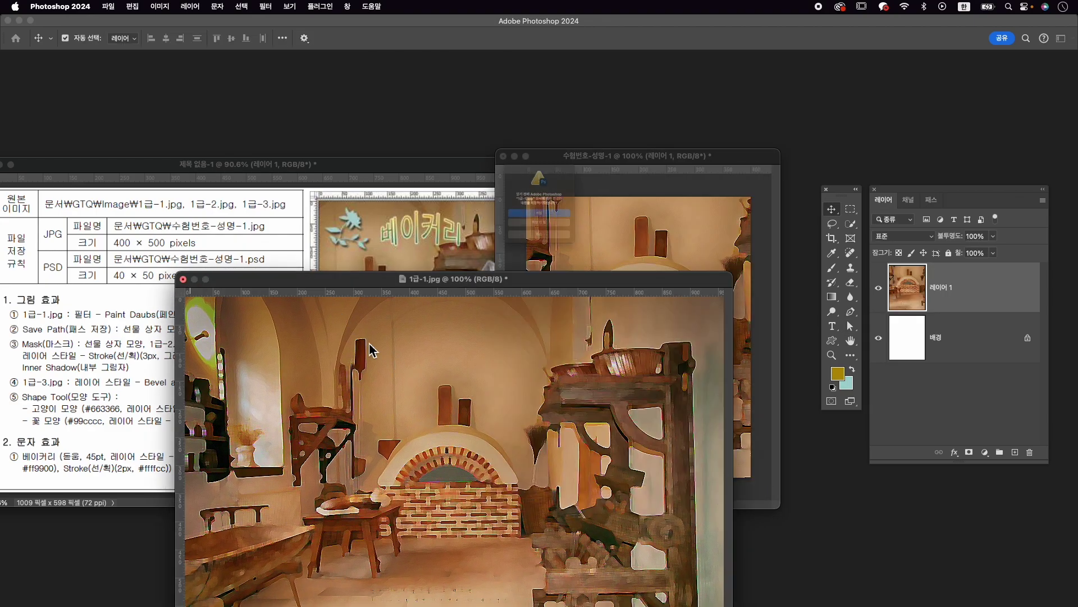
{"action": "left_click", "coordinate": [549, 236]}
Rename the copied image layer to 1-1.
{"action": "double_click", "coordinate": [939, 287]}
{"action": "type", "text": "1-1"}
{"action": "key", "text": "Return"}
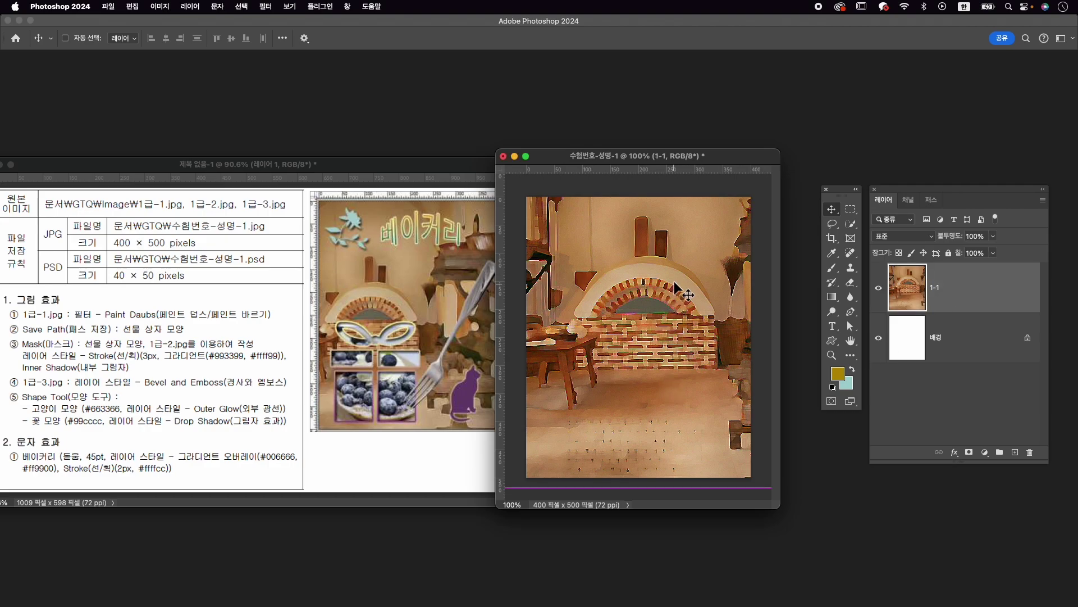
Scale layer 1-1 to about 80% and position it at X 116, Y 249.5 px to match the reference, removing the temporary horizontal guide.
{"action": "key", "text": "super+t"}
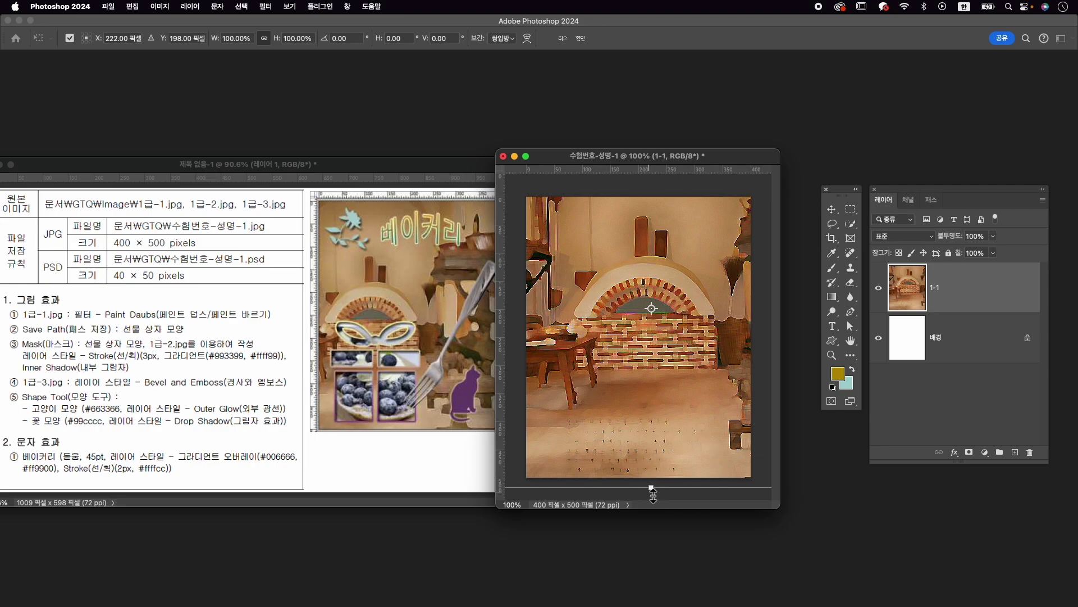
{"action": "left_click_drag", "start_coordinate": [652, 490], "coordinate": [655, 454]}
{"action": "left_click_drag", "start_coordinate": [648, 394], "coordinate": [643, 419]}
{"action": "left_click_drag", "start_coordinate": [646, 474], "coordinate": [647, 481]}
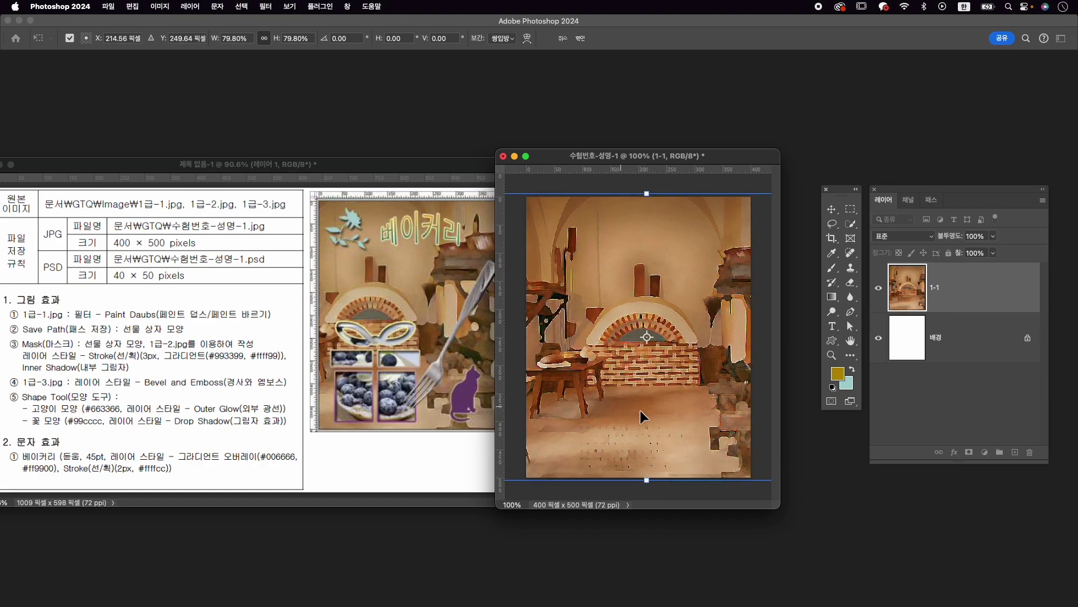
{"action": "left_click_drag", "start_coordinate": [703, 404], "coordinate": [654, 408]}
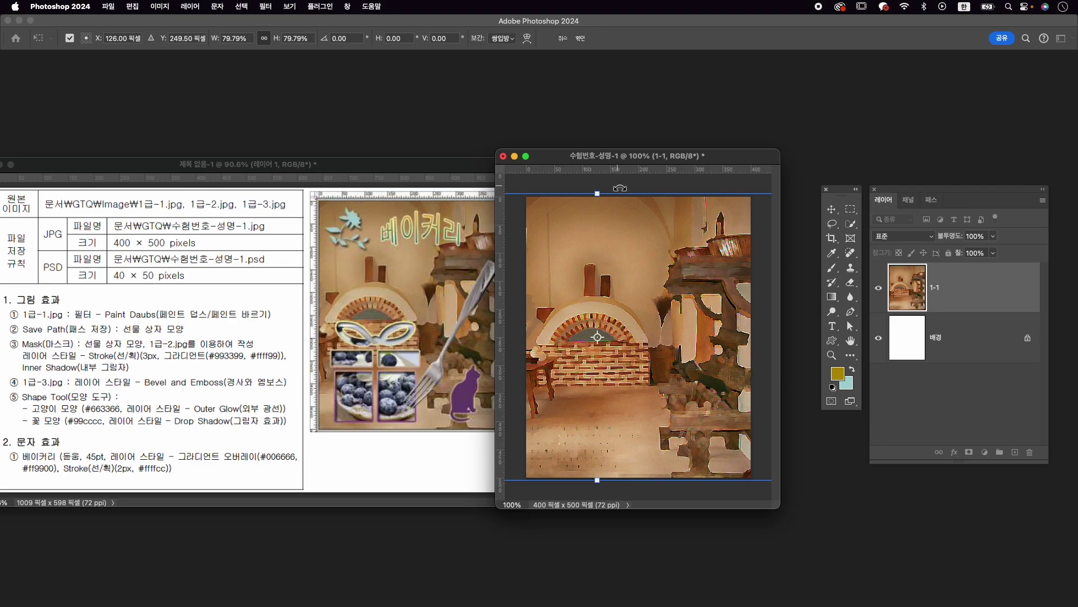
{"action": "left_click_drag", "start_coordinate": [604, 170], "coordinate": [596, 252]}
{"action": "left_click_drag", "start_coordinate": [634, 344], "coordinate": [629, 345]}
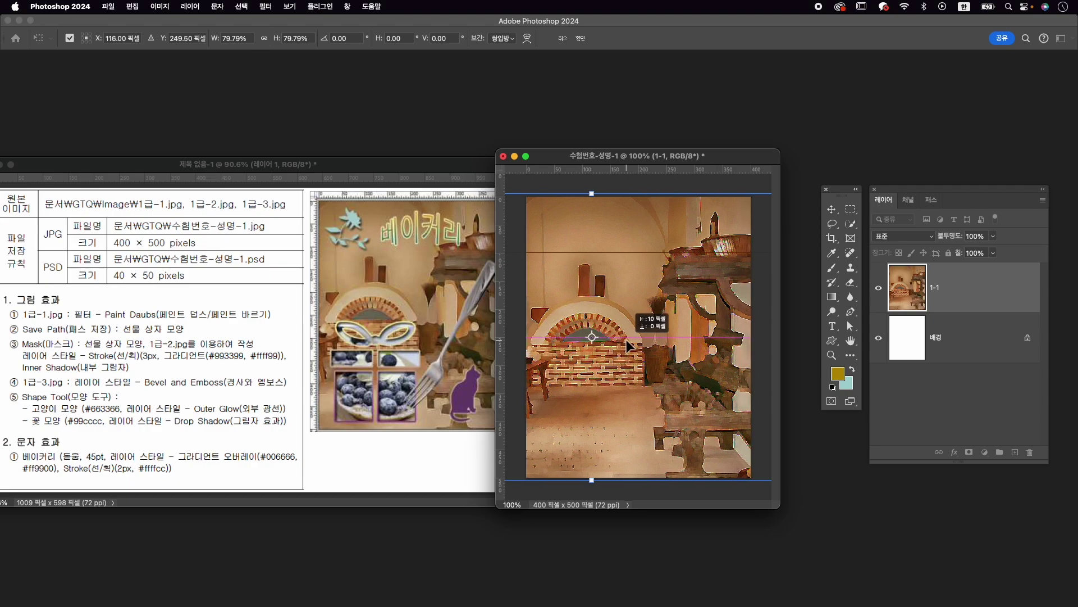
{"action": "left_click_drag", "start_coordinate": [629, 344], "coordinate": [629, 344]}
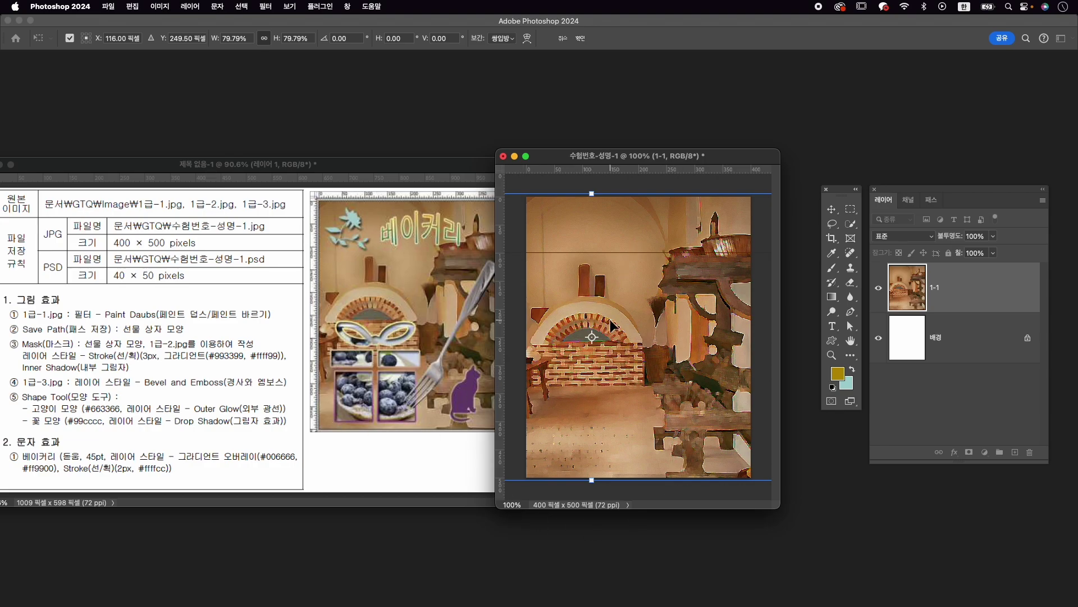
{"action": "key", "text": "Return"}
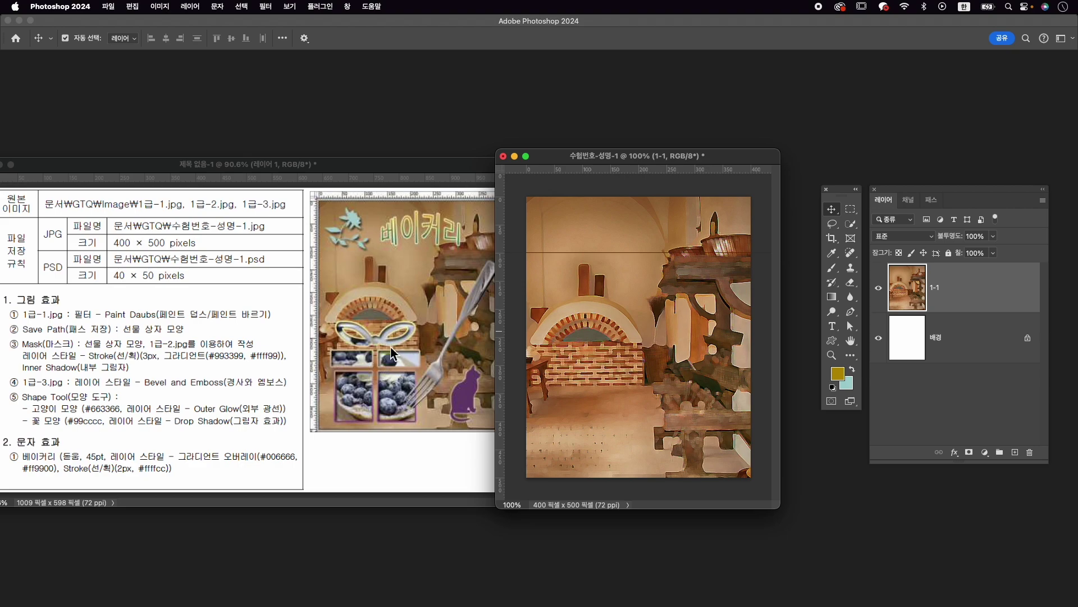
{"action": "left_click_drag", "start_coordinate": [612, 252], "coordinate": [613, 190]}
Switch from the Custom Shape tool to the Ellipse tool.
{"action": "left_click", "coordinate": [834, 341]}
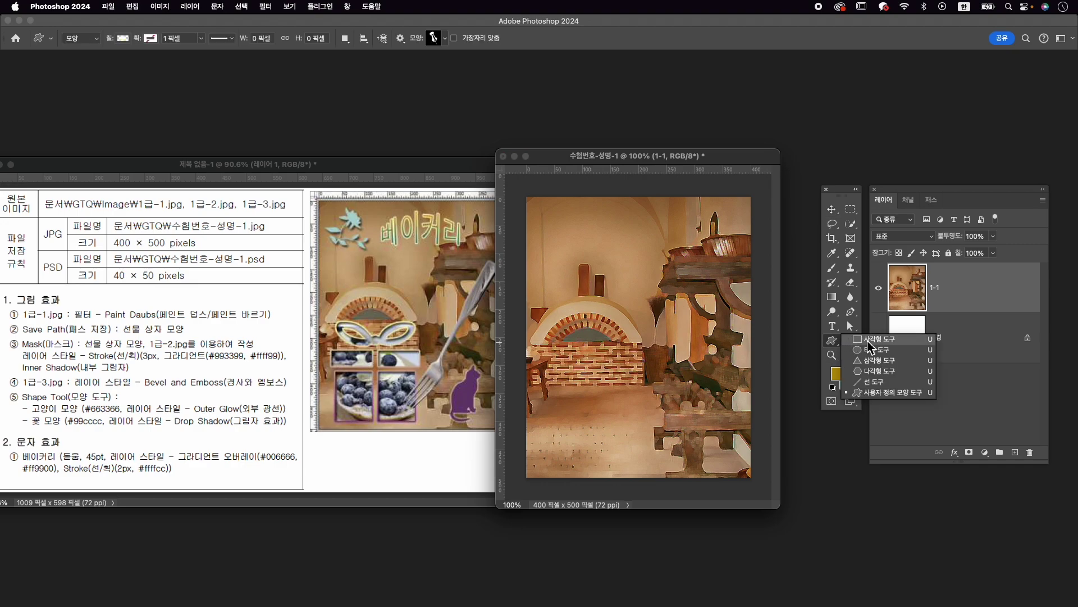
{"action": "left_click", "coordinate": [869, 340]}
{"action": "left_click", "coordinate": [835, 342]}
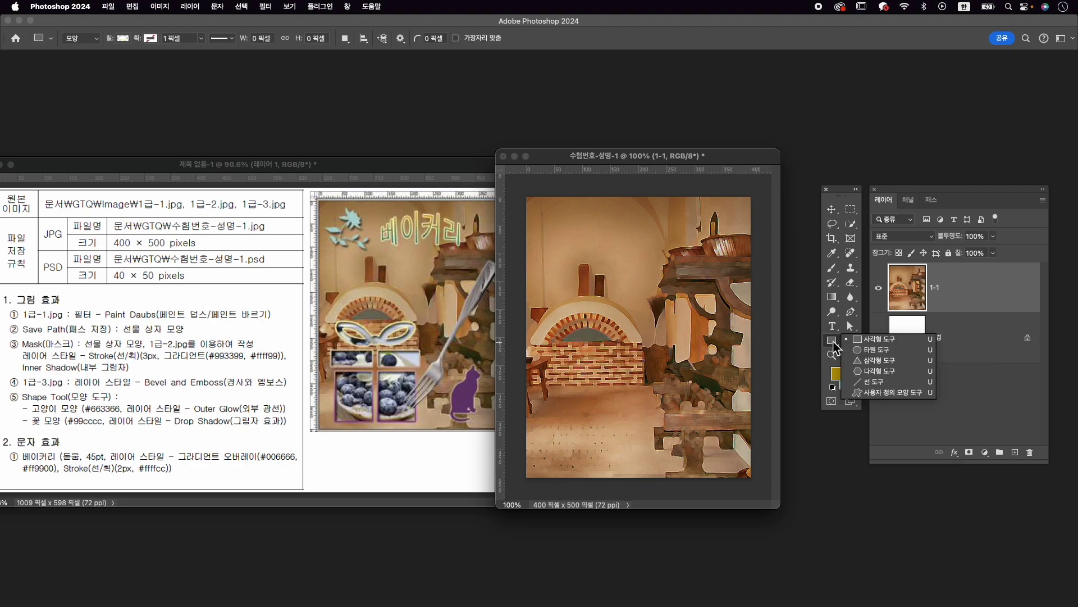
{"action": "left_click", "coordinate": [876, 349]}
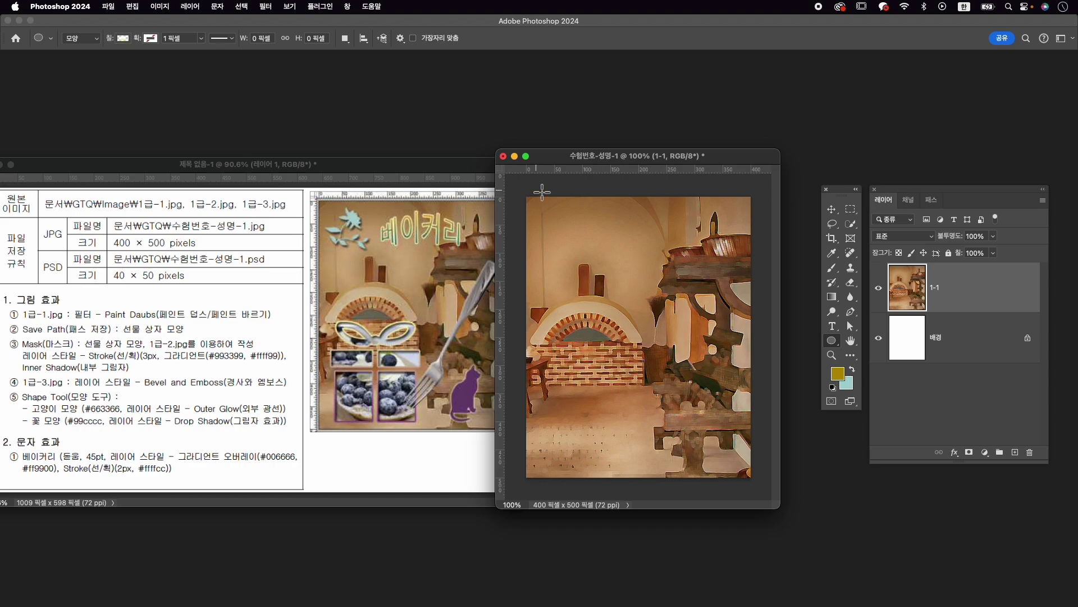
Add a horizontal guide at about 250 px and two vertical guides at about 27 and 214 px to mark out the gift box.
{"action": "left_click_drag", "start_coordinate": [552, 169], "coordinate": [555, 342]}
{"action": "left_click", "coordinate": [266, 9]}
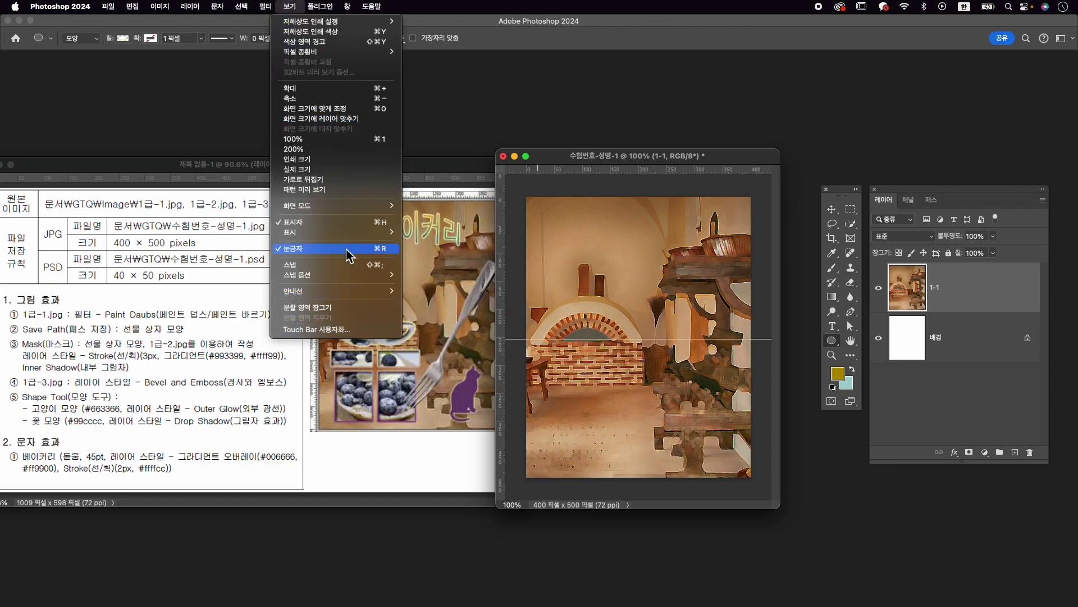
{"action": "left_click", "coordinate": [661, 158]}
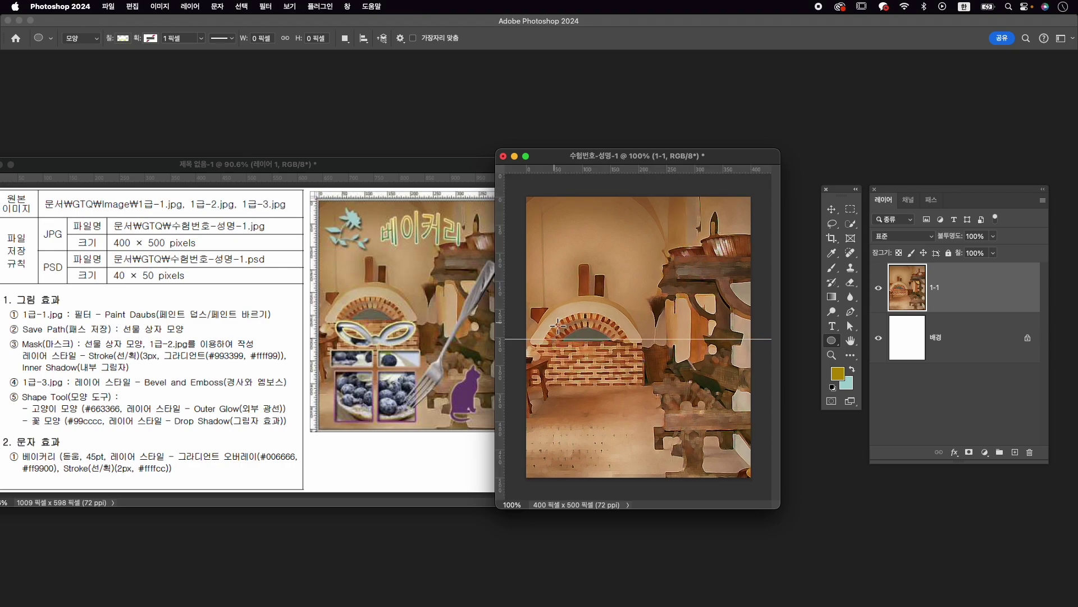
{"action": "left_click_drag", "start_coordinate": [503, 367], "coordinate": [650, 378]}
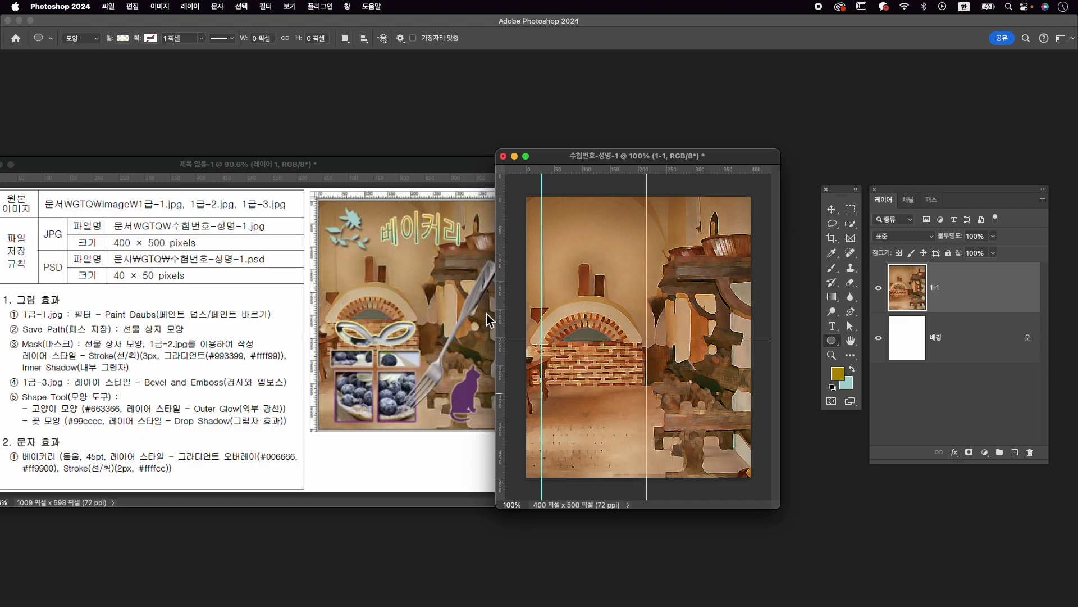
{"action": "scroll", "coordinate": [612, 465], "scroll_direction": "up", "scroll_amount": 2}
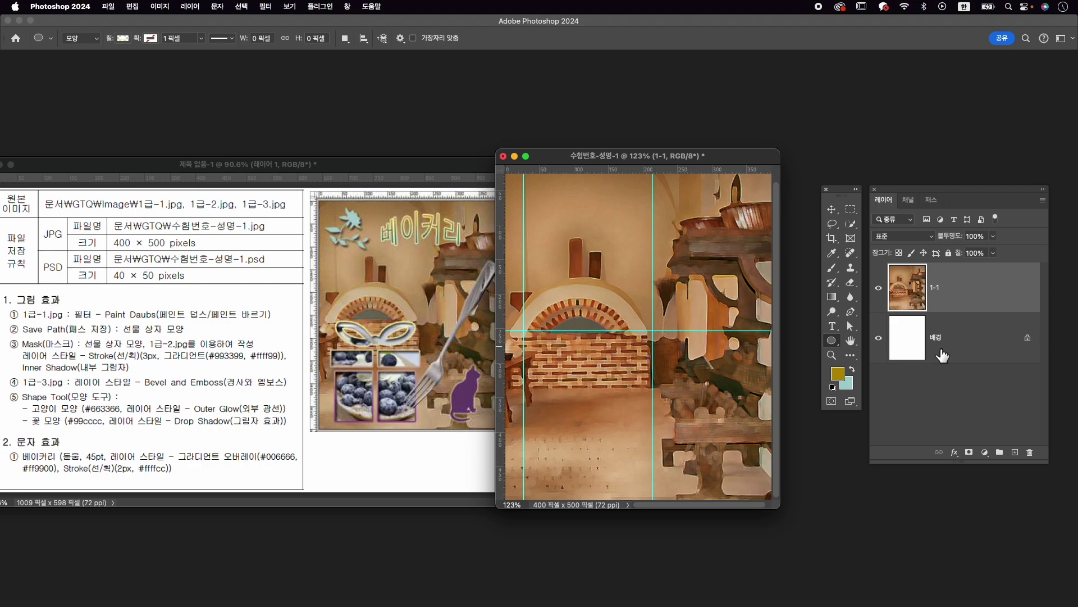
Hide the tool options bar and show it again.
{"action": "left_click", "coordinate": [90, 39]}
{"action": "left_click", "coordinate": [89, 39]}
{"action": "left_click", "coordinate": [346, 7]}
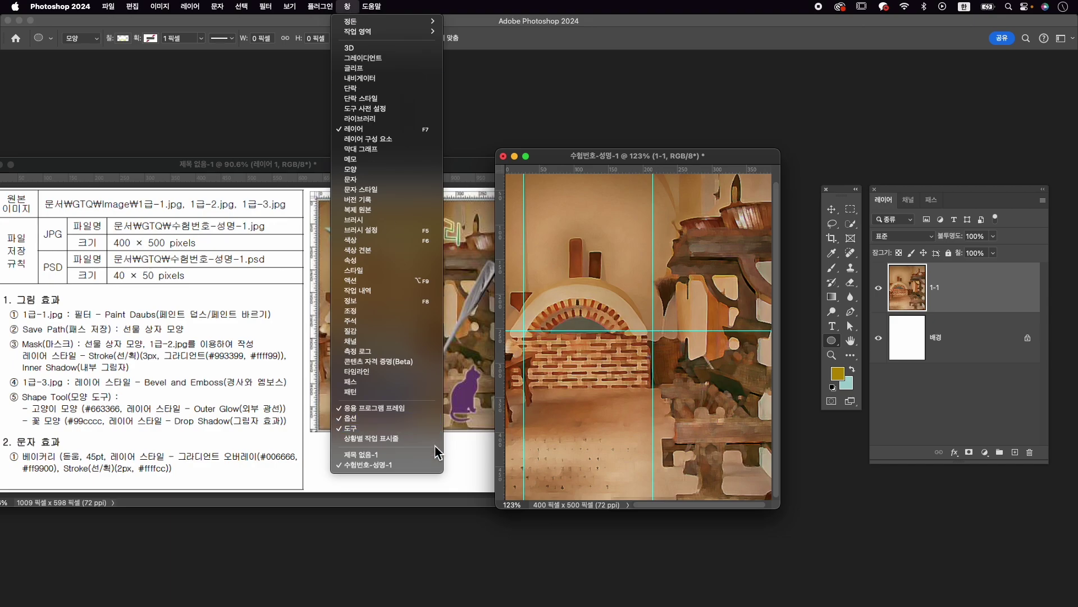
{"action": "left_click", "coordinate": [424, 422]}
{"action": "left_click", "coordinate": [346, 7]}
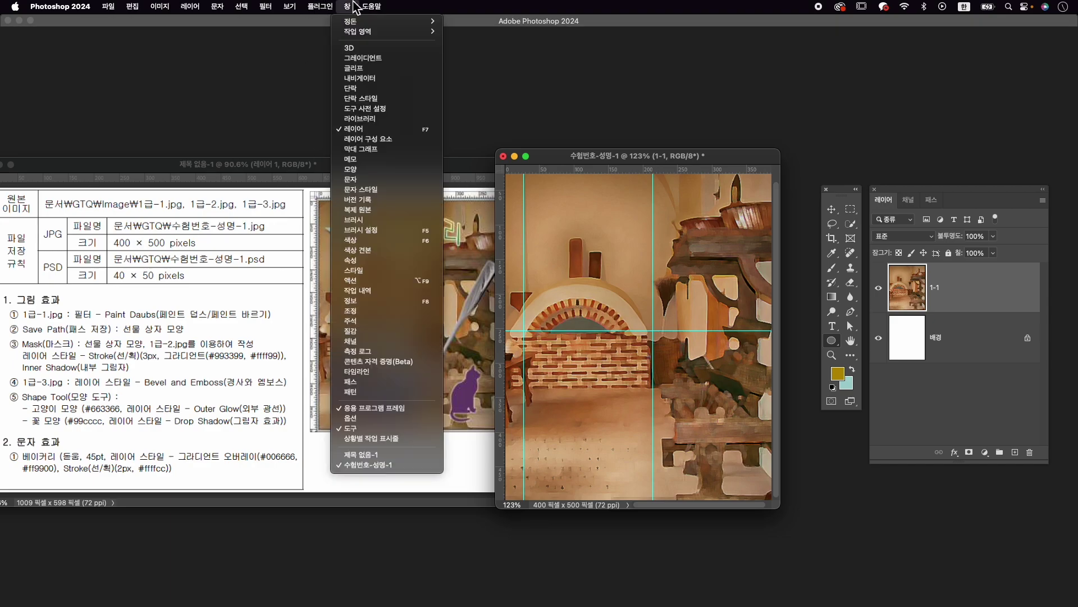
{"action": "left_click", "coordinate": [361, 418]}
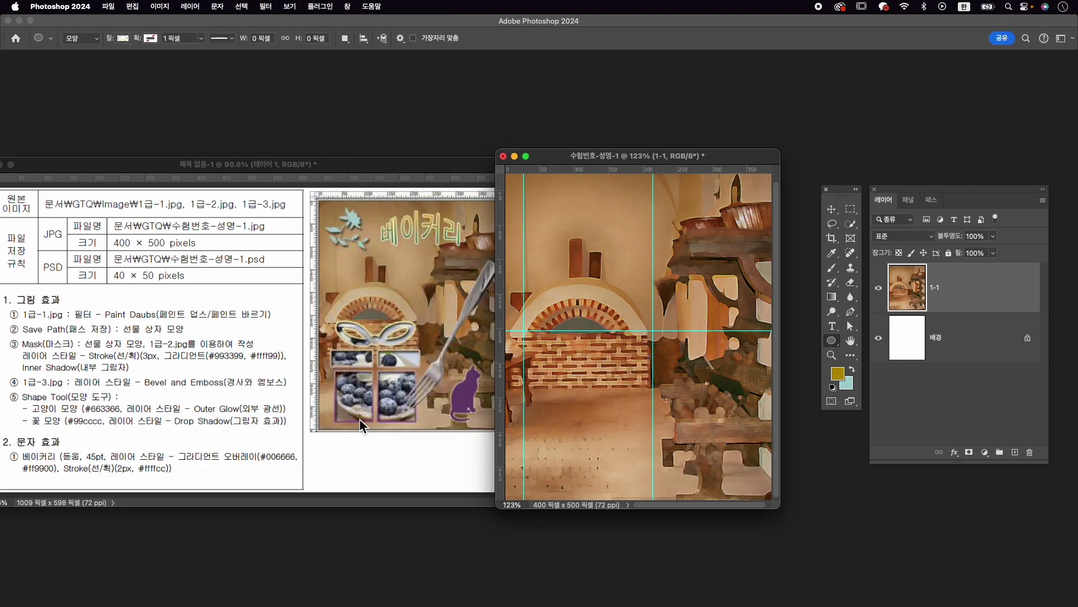
Change the shape fill from a pattern to solid black.
{"action": "left_click", "coordinate": [122, 38]}
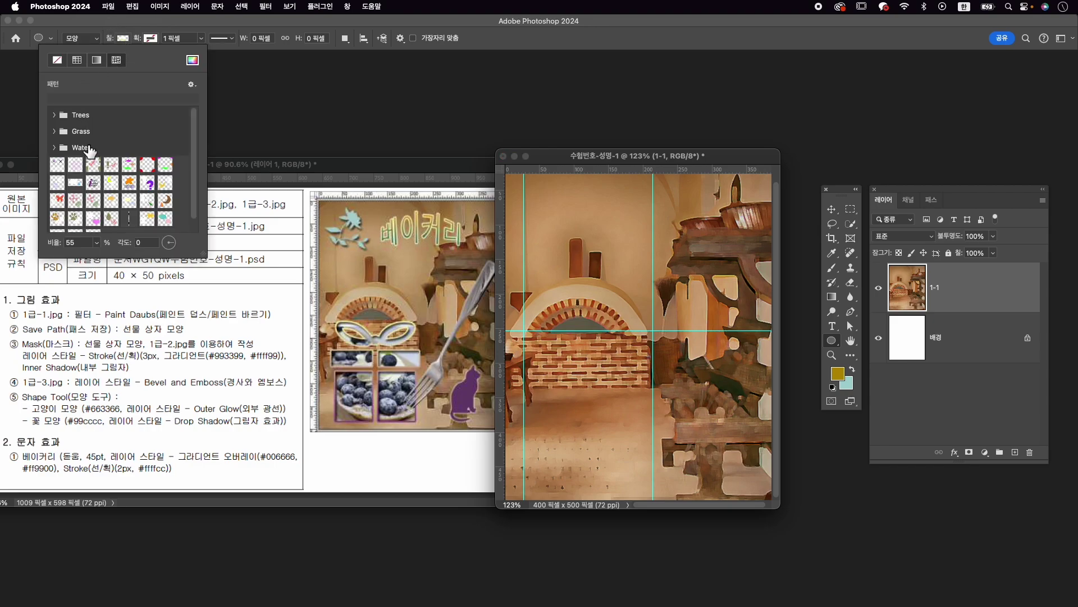
{"action": "left_click", "coordinate": [193, 60]}
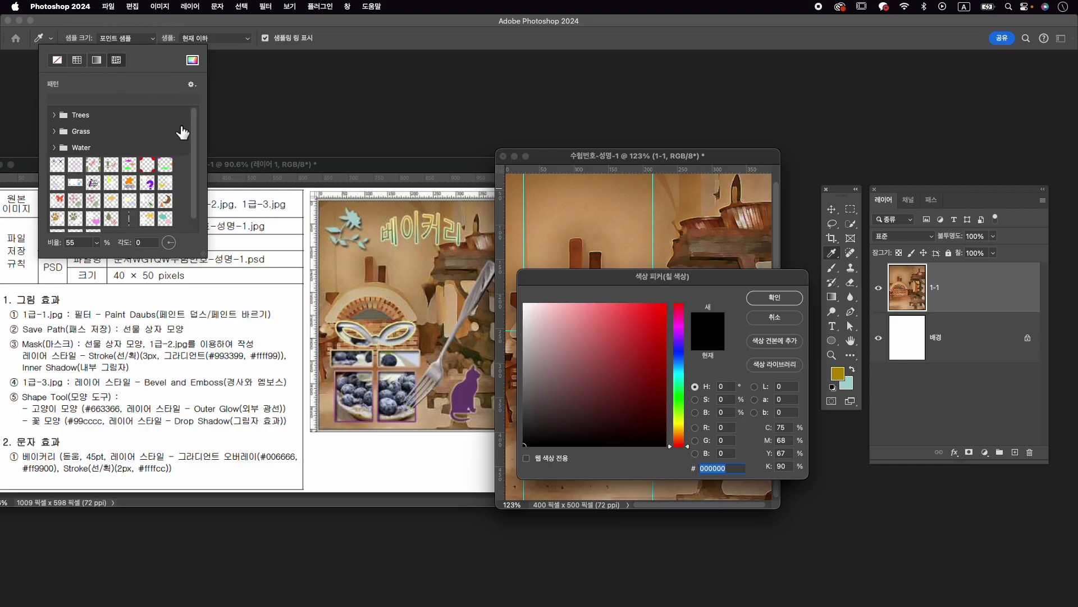
{"action": "key", "text": "Escape"}
{"action": "left_click", "coordinate": [79, 61]}
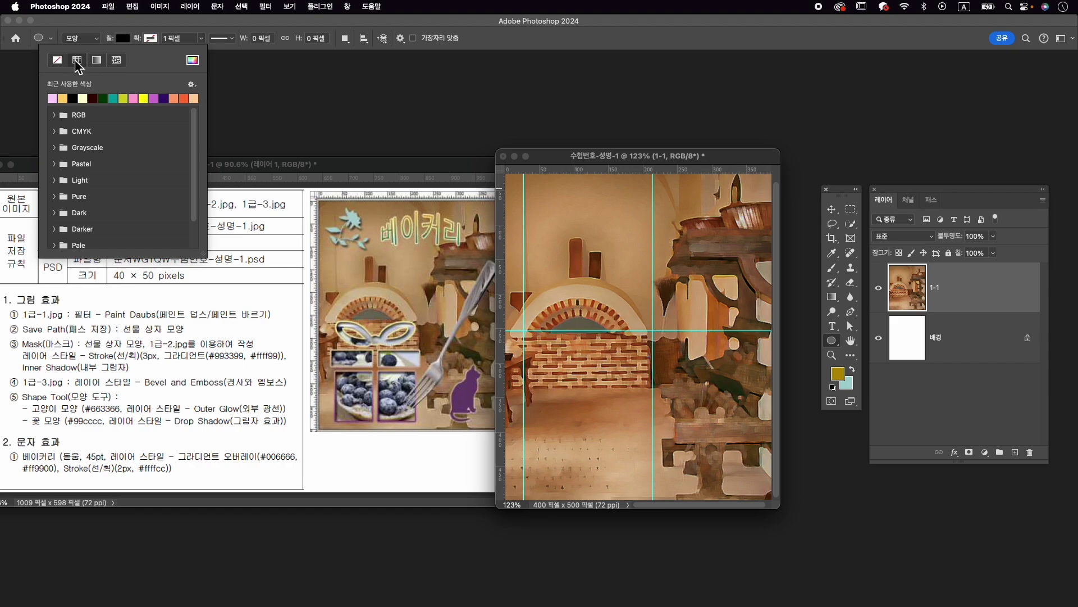
{"action": "left_click", "coordinate": [193, 60]}
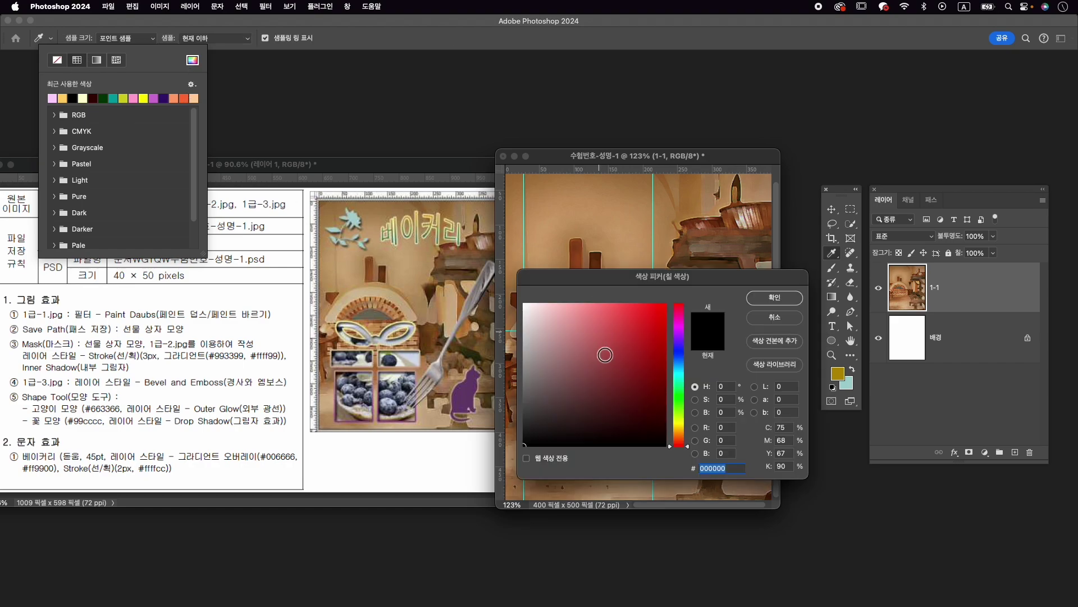
{"action": "left_click", "coordinate": [775, 297]}
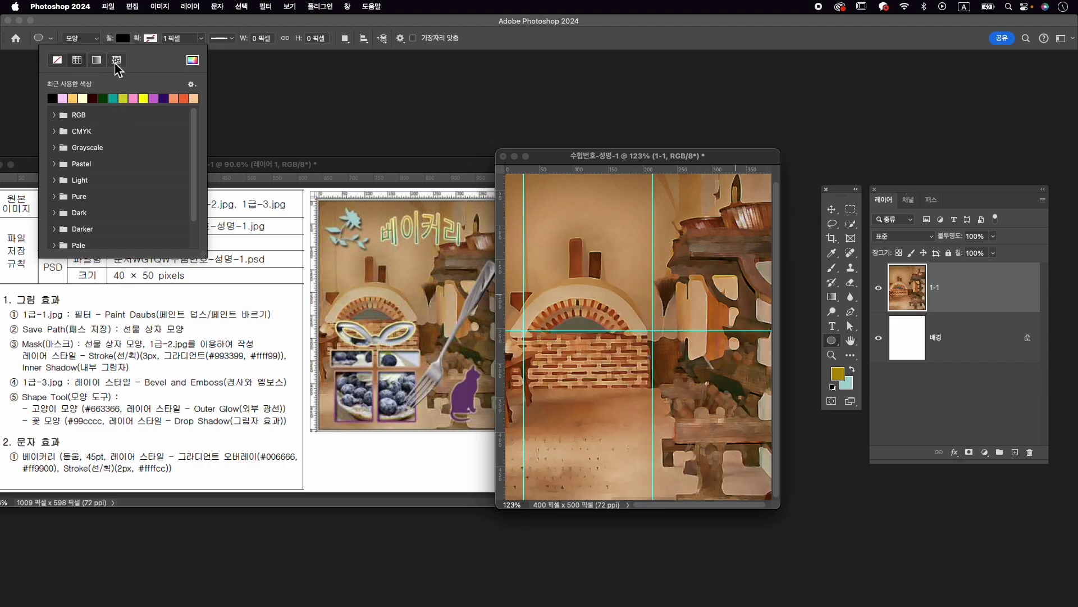
{"action": "left_click", "coordinate": [512, 156]}
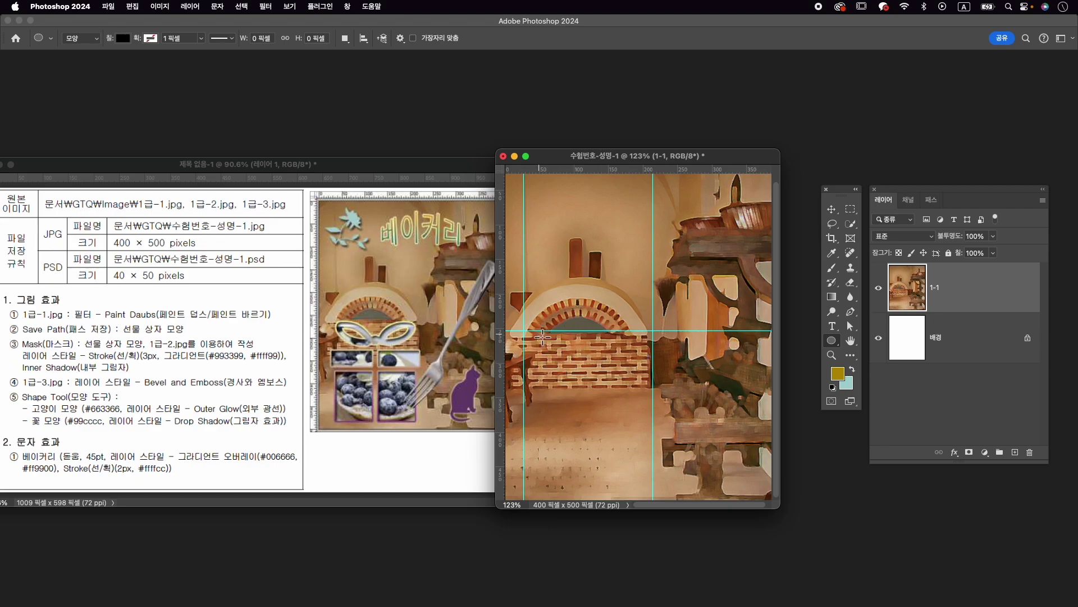
Draw an ellipse about 71 × 36 px just below the horizontal guide and move the floating properties panel clear of it.
{"action": "left_click_drag", "start_coordinate": [539, 337], "coordinate": [586, 361]}
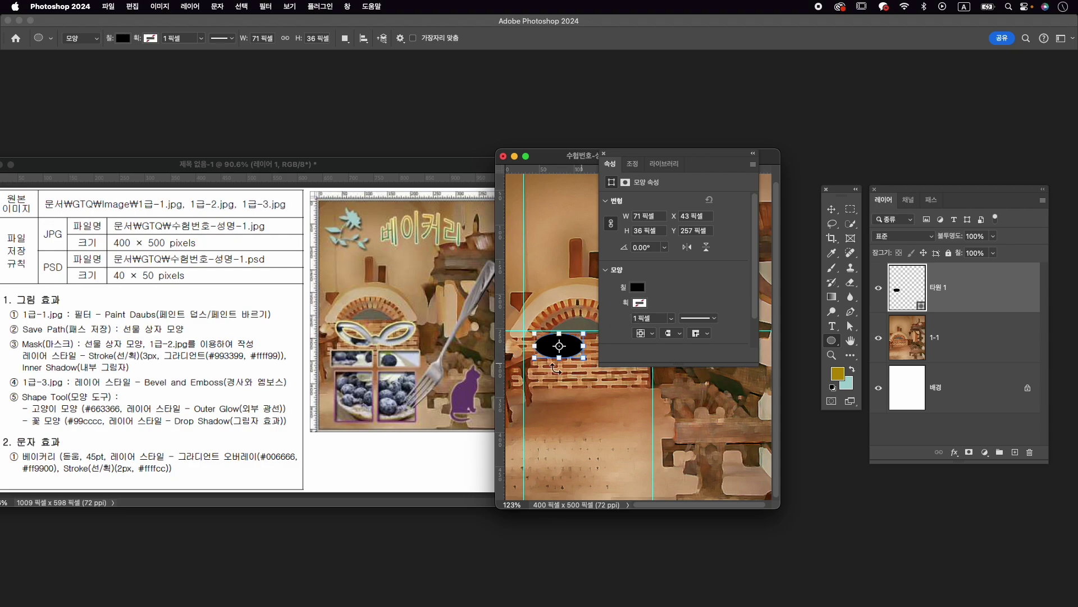
{"action": "left_click", "coordinate": [972, 344]}
{"action": "left_click", "coordinate": [983, 297]}
{"action": "left_click_drag", "start_coordinate": [721, 163], "coordinate": [777, 93]}
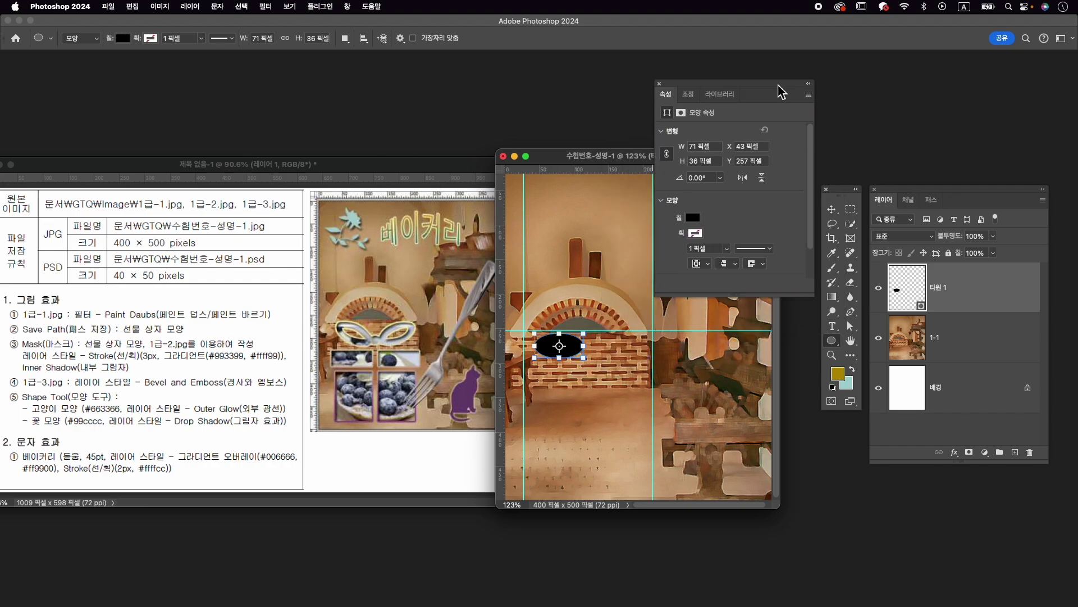
Subtract a centred inner ellipse about 44 × 16 px from the black ellipse to form a ring.
{"action": "scroll", "coordinate": [559, 345], "scroll_direction": "up", "scroll_amount": 5}
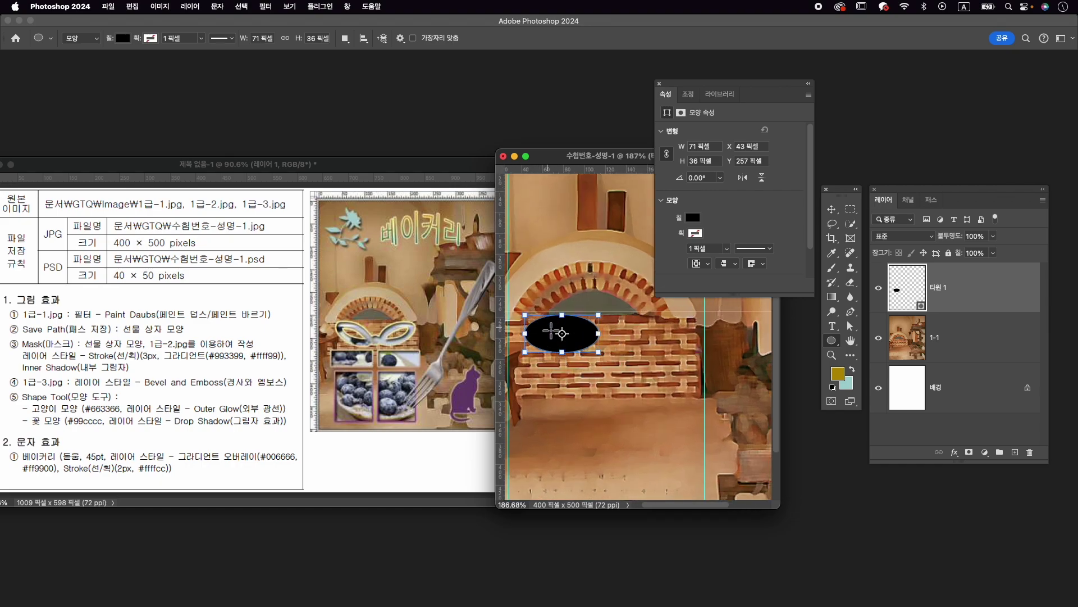
{"action": "left_click", "coordinate": [346, 38]}
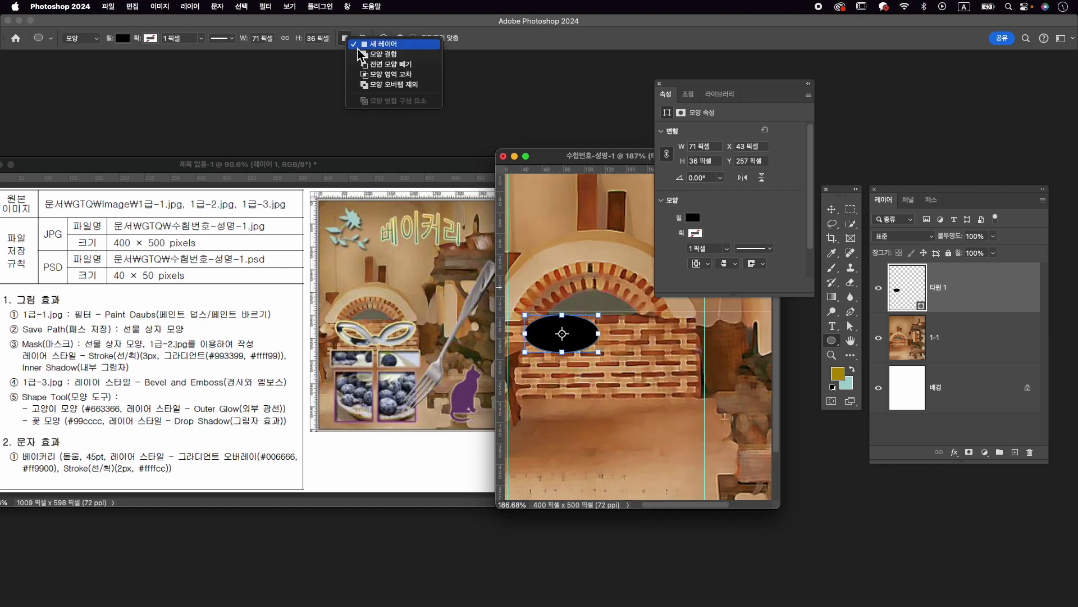
{"action": "left_click", "coordinate": [373, 65]}
{"action": "left_click_drag", "start_coordinate": [538, 325], "coordinate": [580, 342]}
{"action": "left_click_drag", "start_coordinate": [586, 343], "coordinate": [588, 345]}
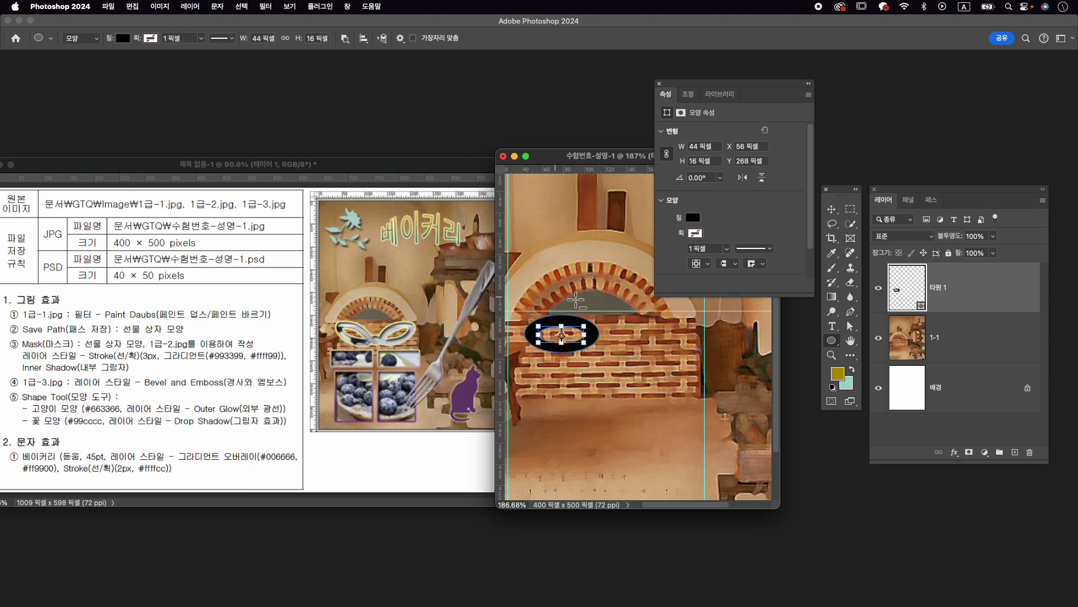
{"action": "left_click", "coordinate": [966, 338]}
{"action": "left_click", "coordinate": [975, 298]}
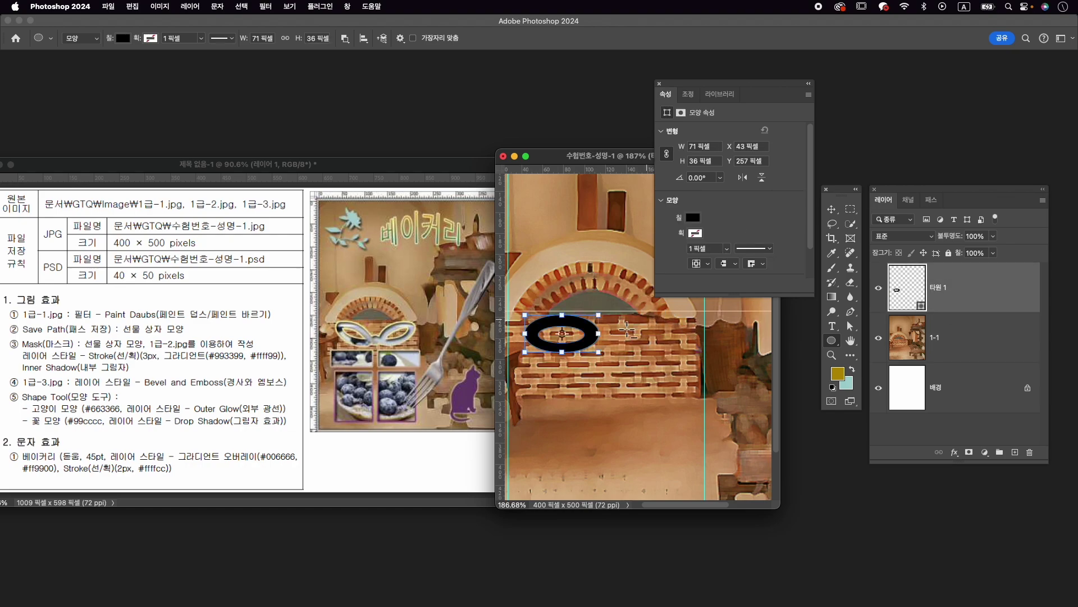
Rotate the ring to about 19.25° and move it to about X 80.84, Y 281.41 px as the bow's left loop.
{"action": "key", "text": "super+t"}
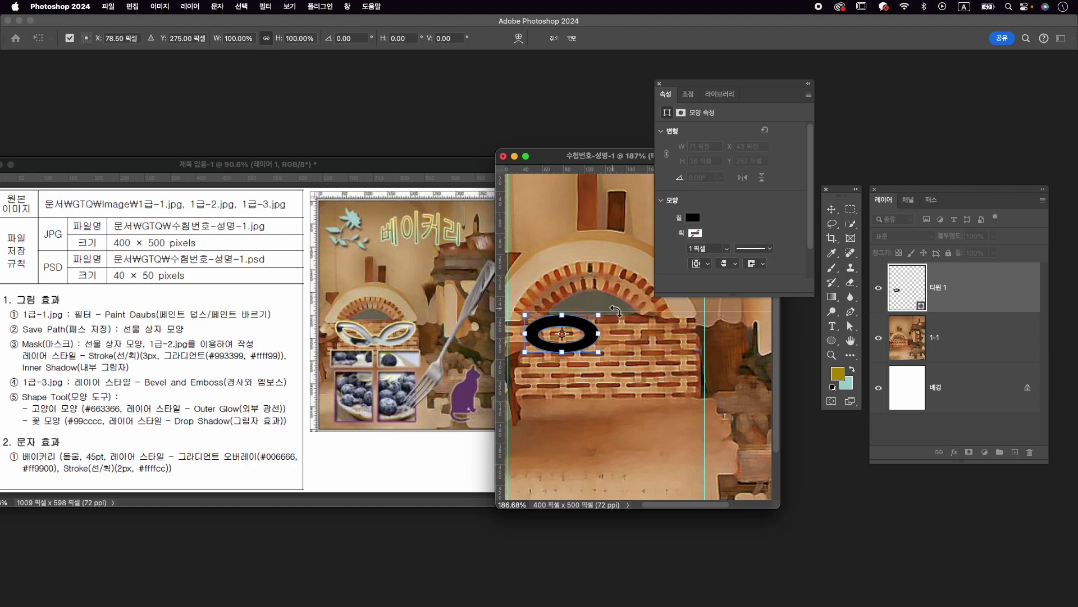
{"action": "left_click_drag", "start_coordinate": [616, 310], "coordinate": [588, 344]}
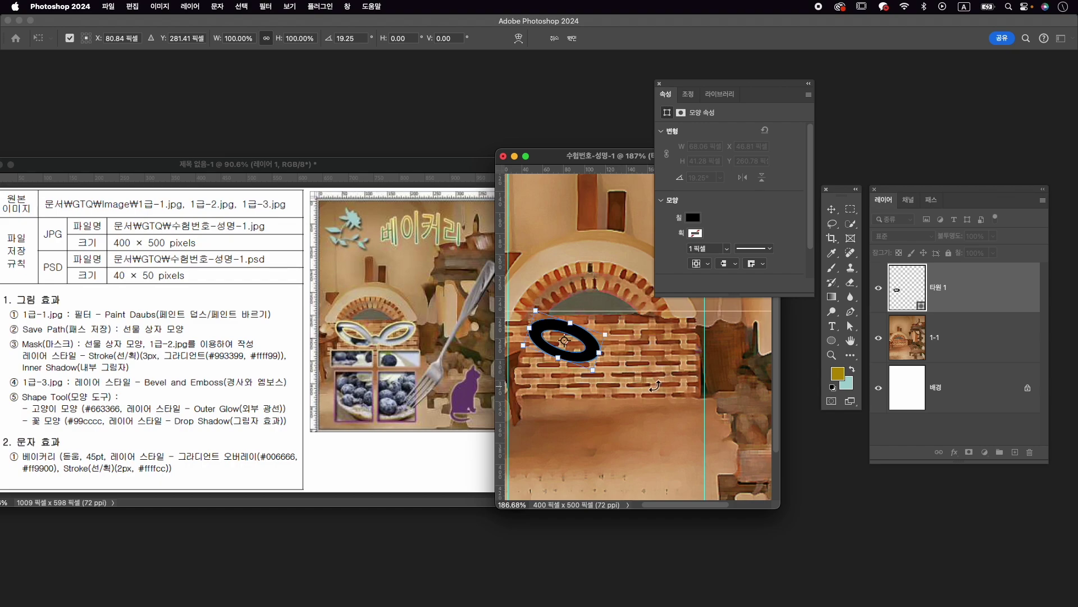
{"action": "key", "text": "Return"}
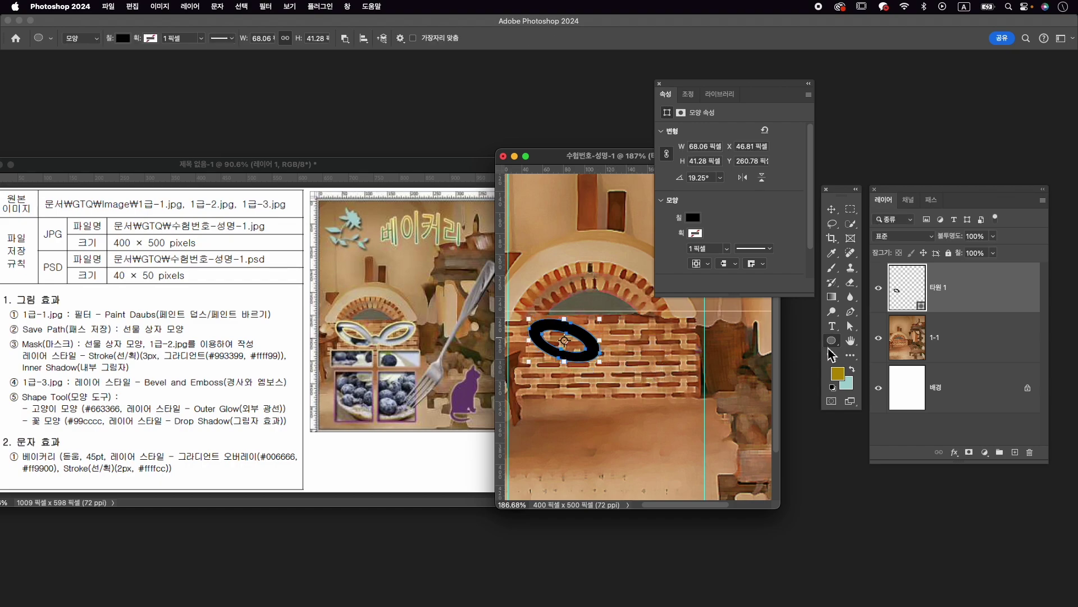
{"action": "key", "text": "Return"}
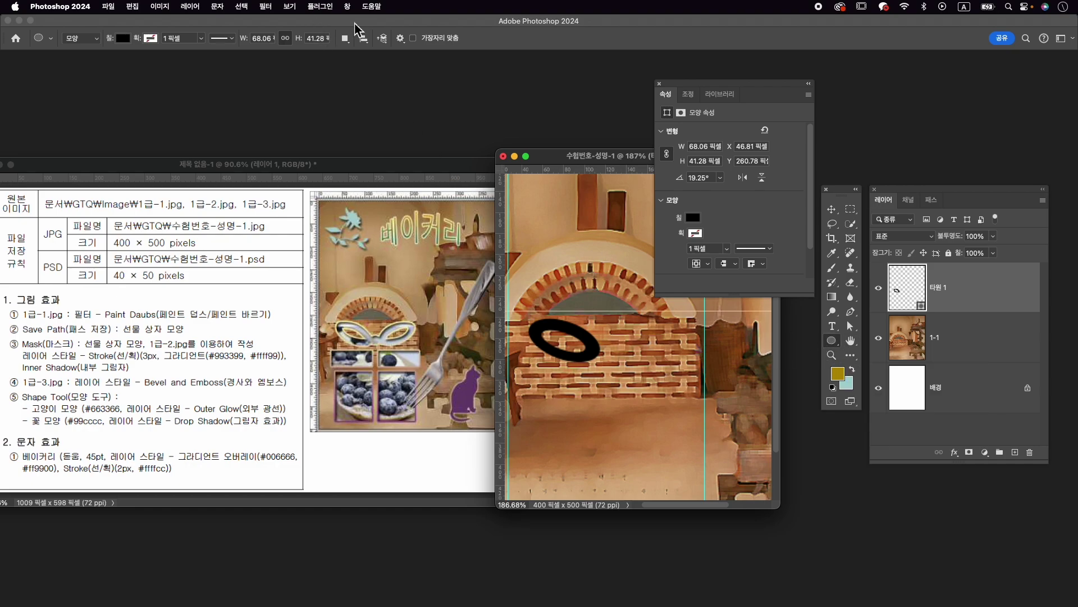
Draw a circle about 22 px wide on a new shape layer at the ring's lower right end as the bow's knot.
{"action": "left_click", "coordinate": [346, 38]}
{"action": "left_click", "coordinate": [410, 45]}
{"action": "left_click_drag", "start_coordinate": [595, 344], "coordinate": [617, 364]}
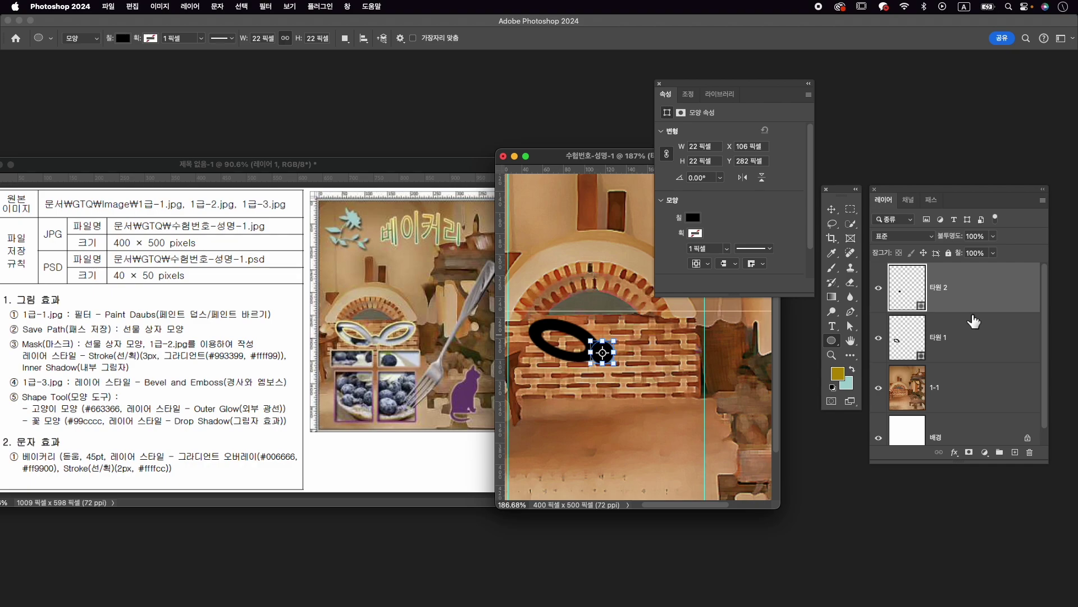
{"action": "key", "text": "Return"}
Duplicate the ring layer and rotate the copy by about -40.72° at X 152, Y 281.5 px as the bow's right loop.
{"action": "left_click", "coordinate": [934, 344]}
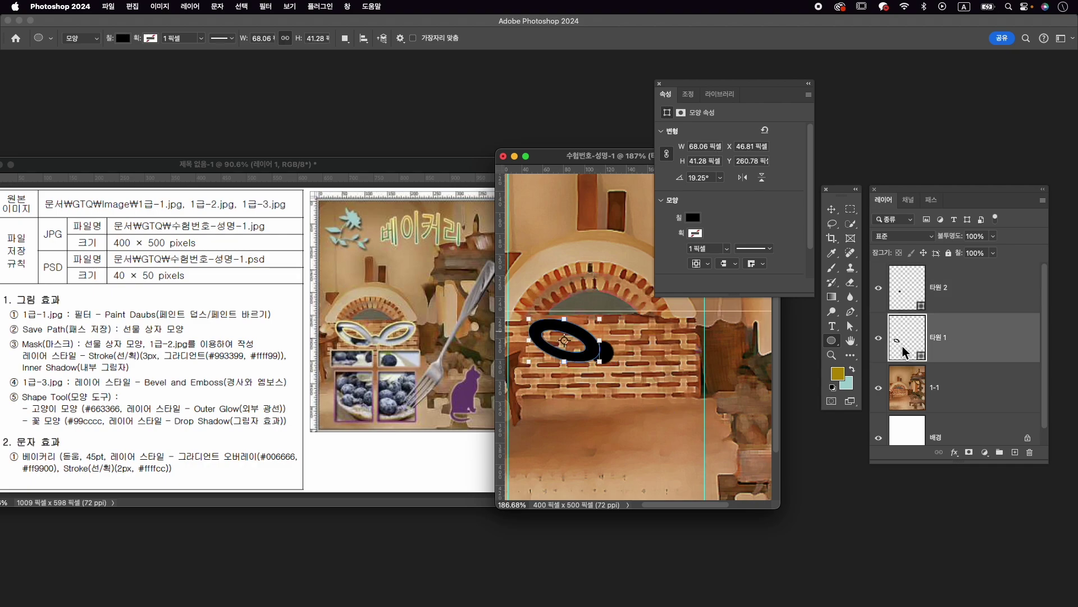
{"action": "key", "text": "super+j"}
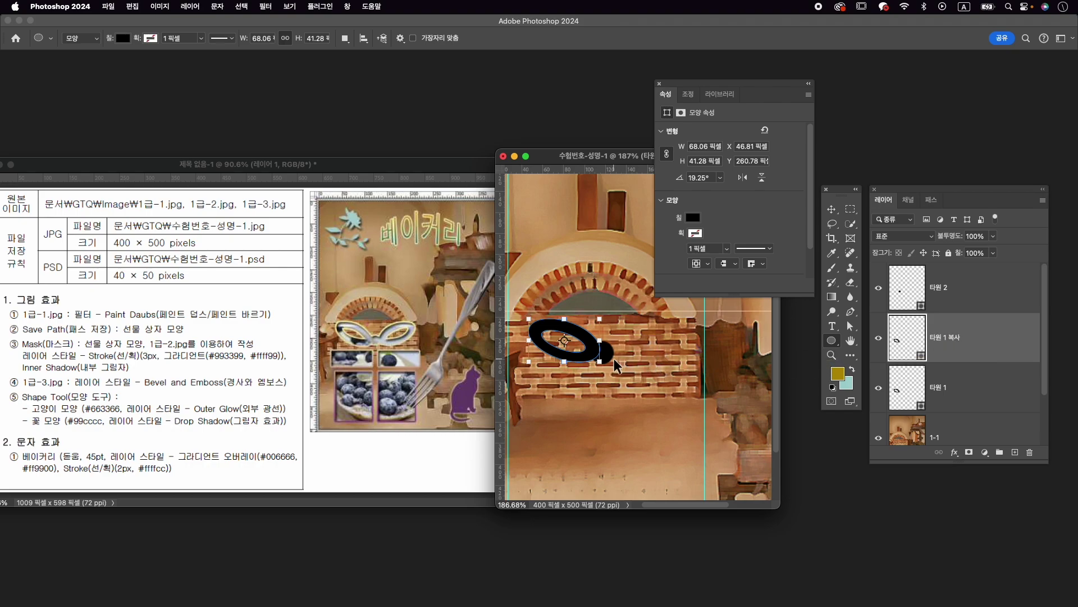
{"action": "key", "text": "super+t"}
{"action": "left_click_drag", "start_coordinate": [592, 351], "coordinate": [662, 351]}
{"action": "left_click_drag", "start_coordinate": [682, 315], "coordinate": [661, 286]}
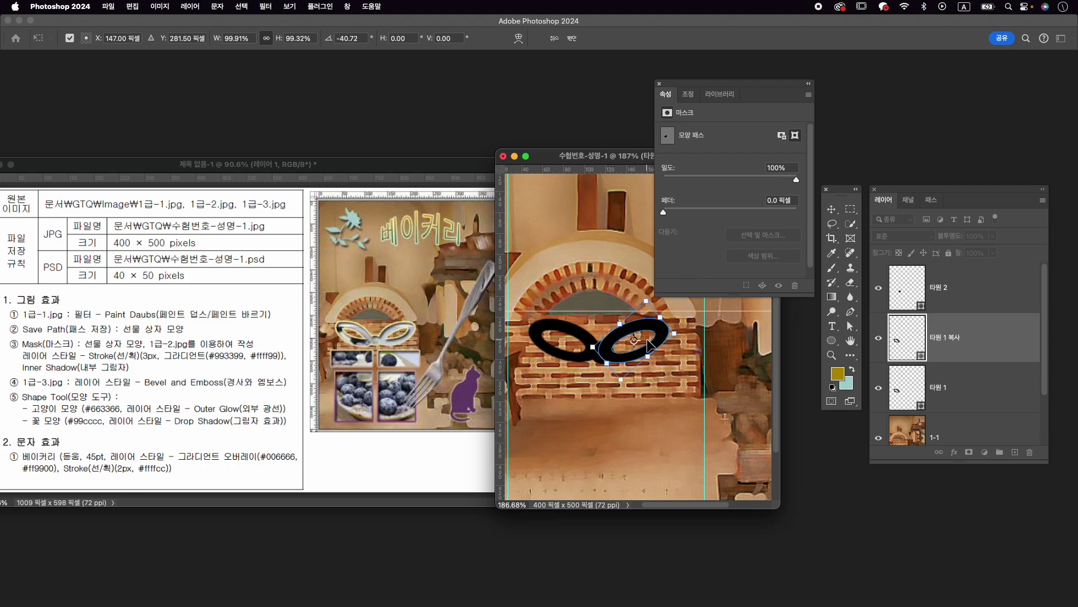
{"action": "key", "text": "Right"}
{"action": "key", "text": "Right"}
{"action": "key", "text": "Right"}
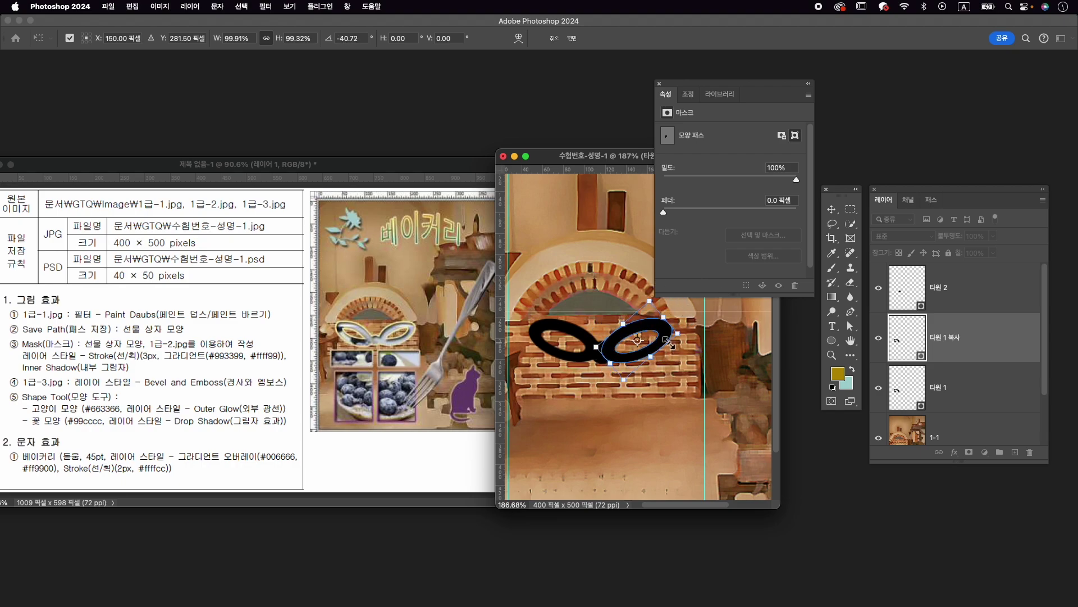
{"action": "key", "text": "Right"}
{"action": "key", "text": "Right"}
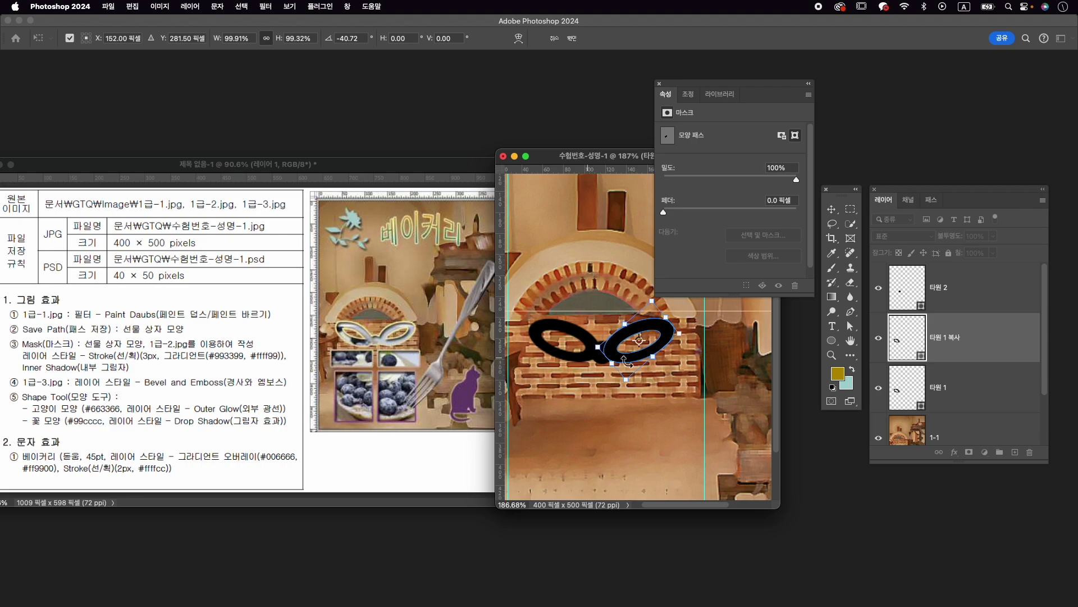
{"action": "key", "text": "Return"}
Merge the two ring layers and the knot circle into one shape layer.
{"action": "left_click", "coordinate": [961, 384]}
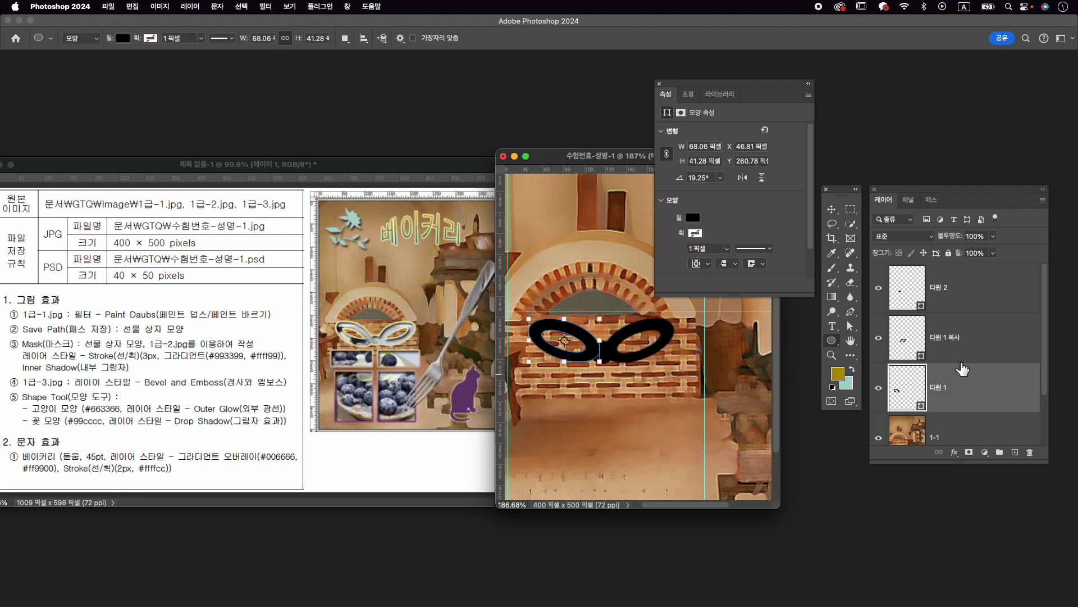
{"action": "left_click", "coordinate": [969, 293], "text": "shift"}
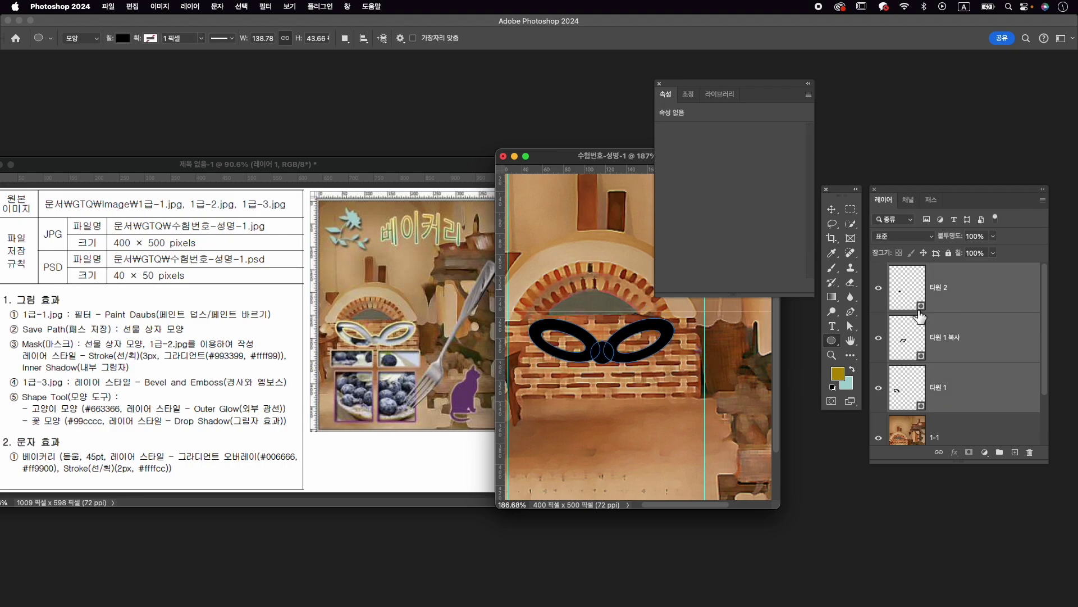
{"action": "right_click", "coordinate": [978, 340]}
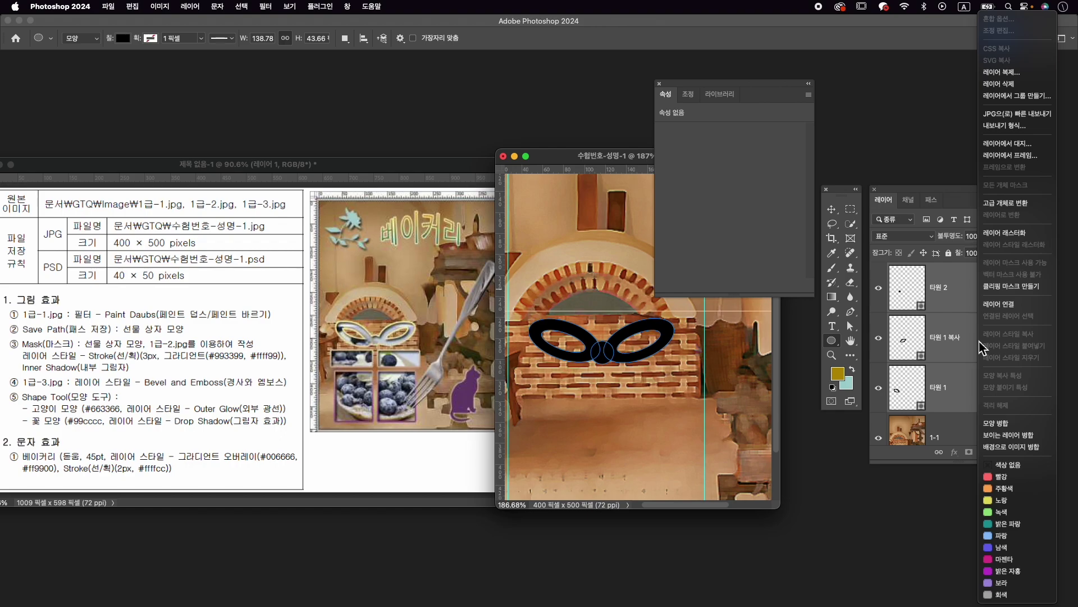
{"action": "left_click", "coordinate": [1011, 427]}
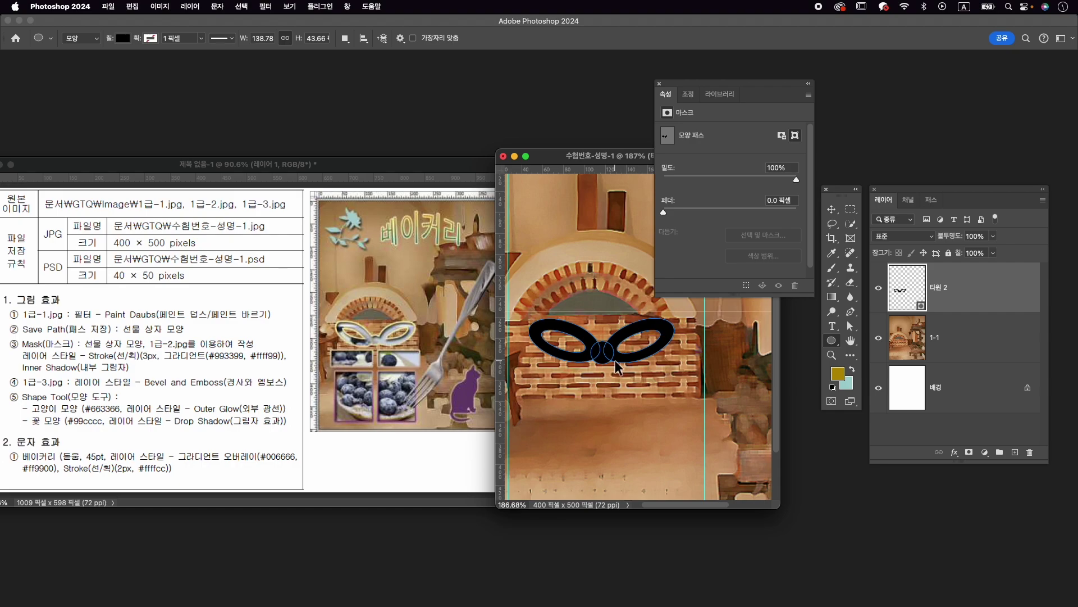
Enlarge the merged bow to about 164.59 × 43.78 px and centre it between the vertical guides.
{"action": "key", "text": "ctrl+t"}
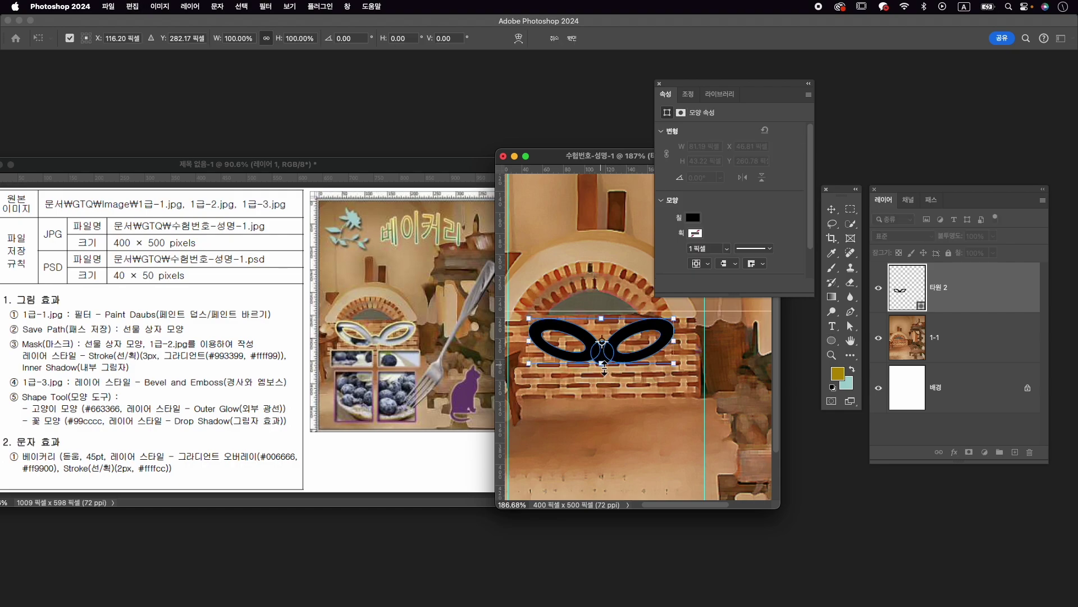
{"action": "left_click_drag", "start_coordinate": [605, 368], "coordinate": [611, 362]}
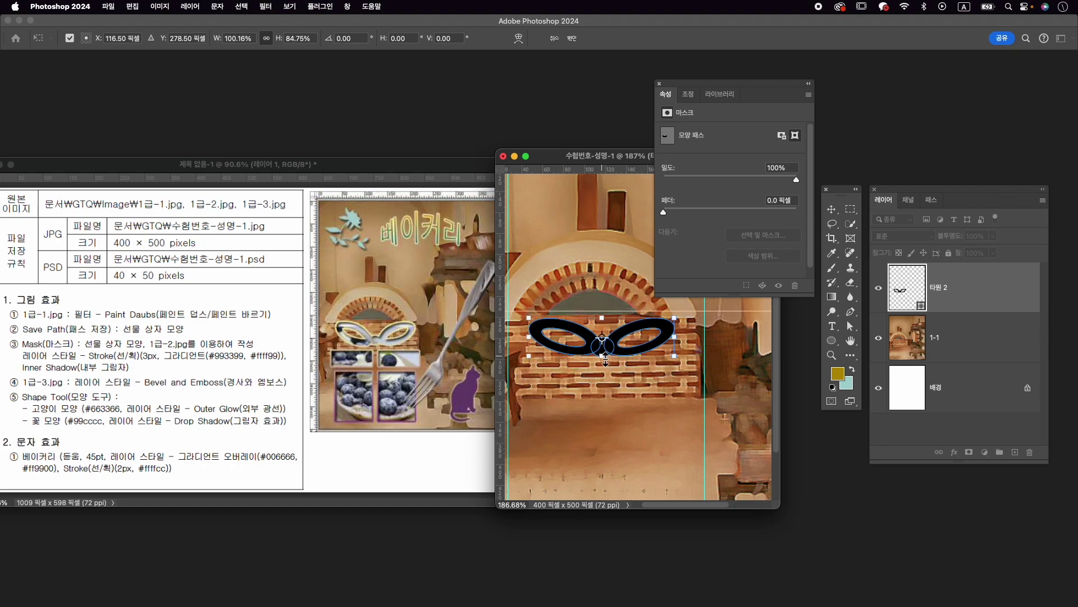
{"action": "left_click_drag", "start_coordinate": [681, 364], "coordinate": [707, 370]}
{"action": "left_click_drag", "start_coordinate": [634, 361], "coordinate": [622, 360]}
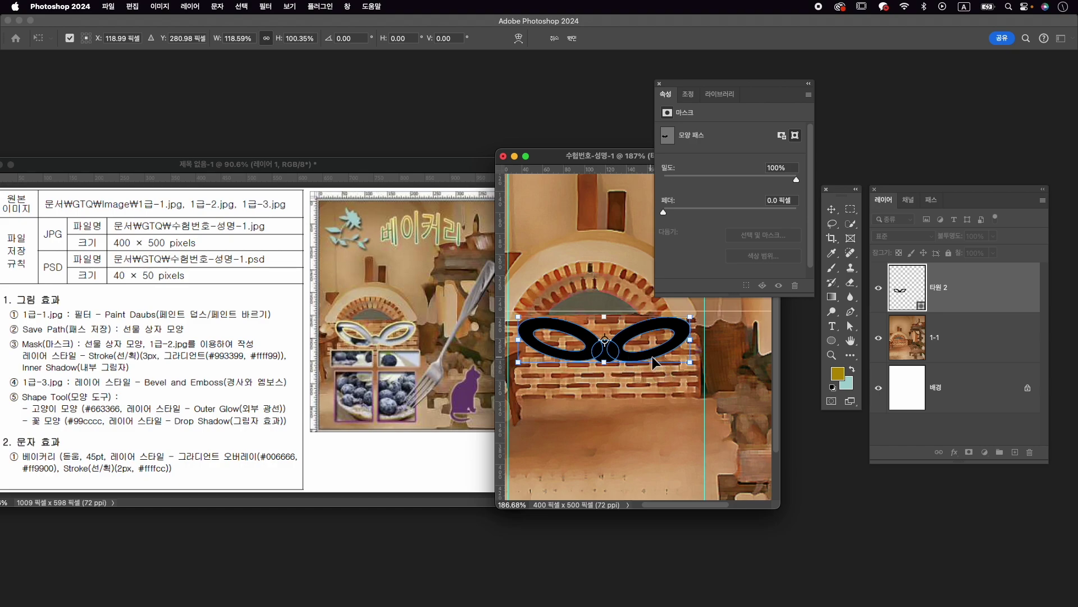
{"action": "key", "text": "Return"}
Draw a lid rectangle about 190 × 33 px below the bow between the vertical guides, and a box body rectangle about 165 × 138 px beneath it.
{"action": "key", "text": "u"}
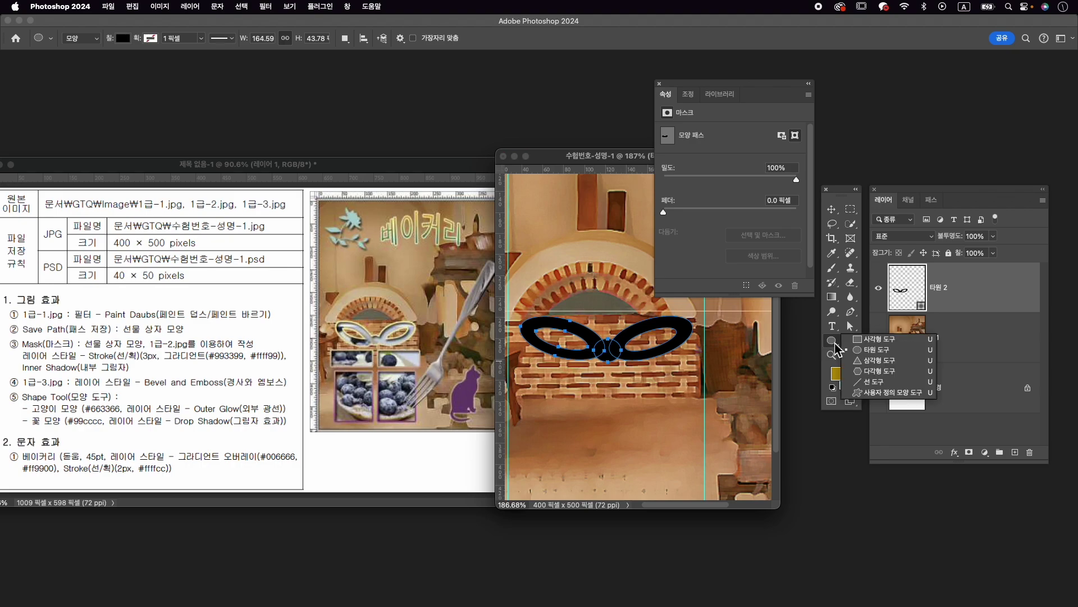
{"action": "left_click", "coordinate": [1007, 342]}
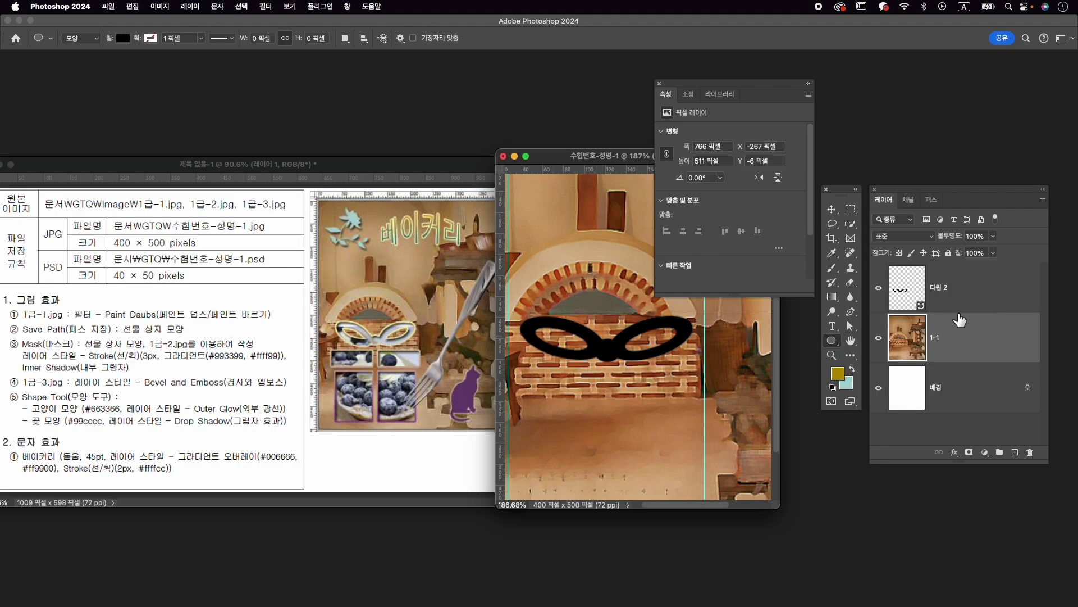
{"action": "left_click", "coordinate": [978, 298]}
{"action": "left_click", "coordinate": [832, 341]}
{"action": "left_click", "coordinate": [872, 339]}
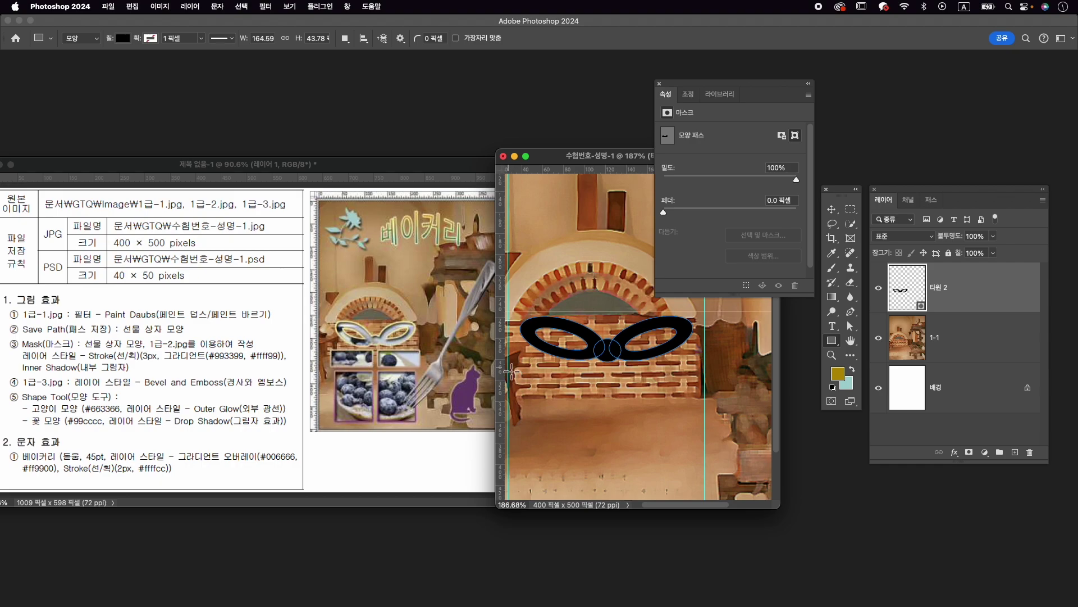
{"action": "left_click_drag", "start_coordinate": [509, 368], "coordinate": [706, 401]}
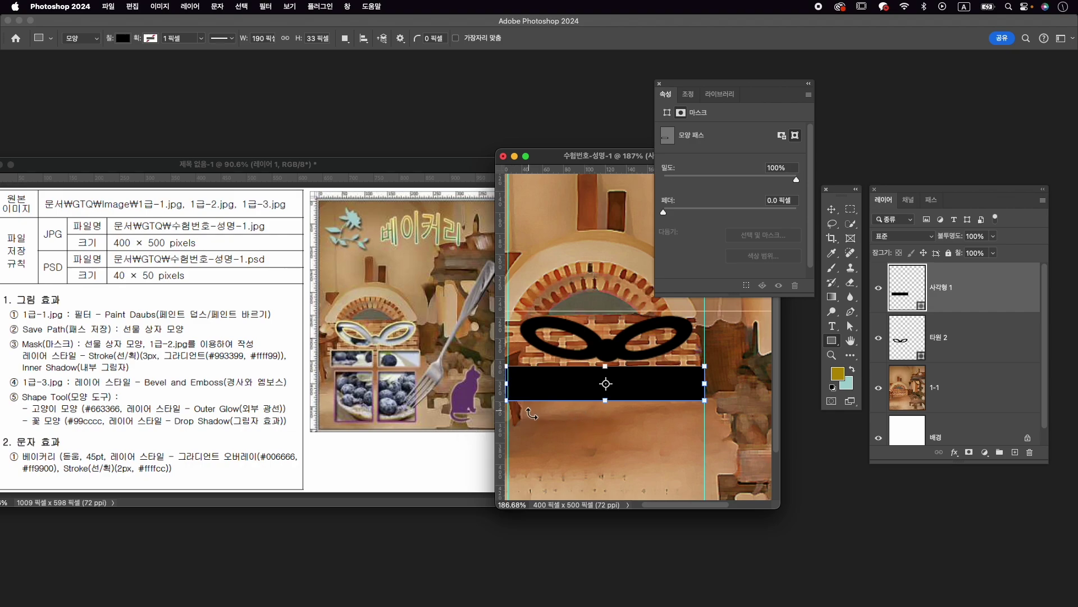
{"action": "key", "text": "Return"}
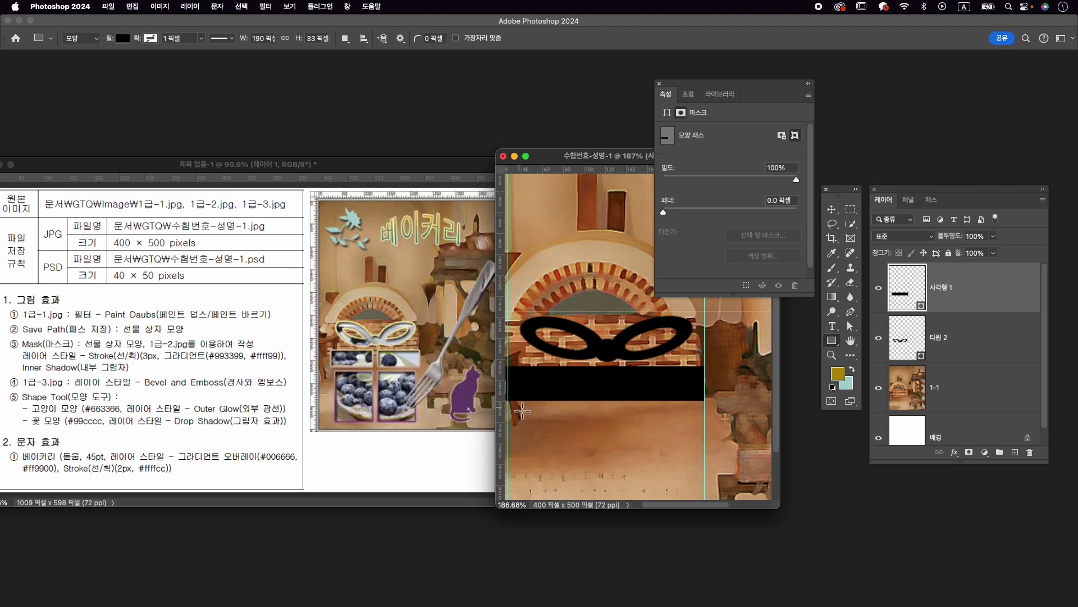
{"action": "left_click_drag", "start_coordinate": [523, 411], "coordinate": [693, 480]}
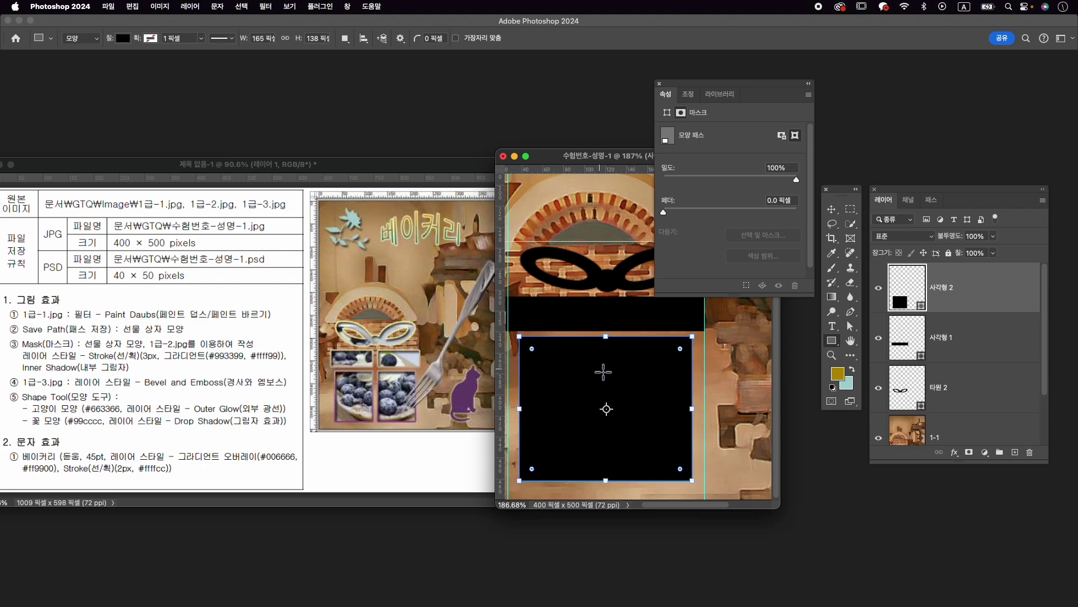
Merge the lid and box body rectangle layers into one shape layer.
{"action": "key", "text": "Return"}
{"action": "left_click", "coordinate": [971, 288]}
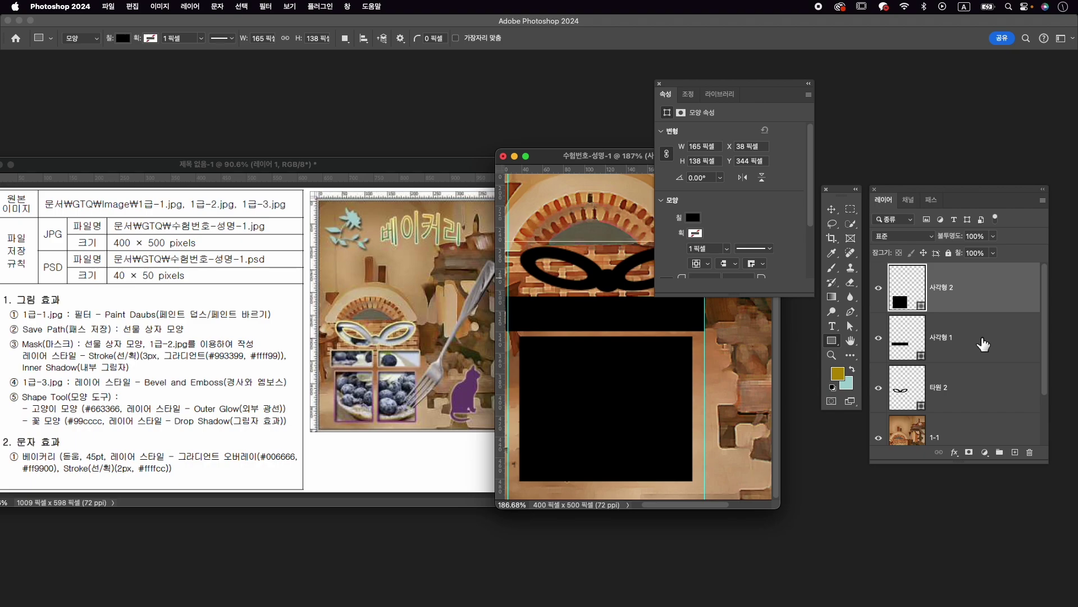
{"action": "left_click", "coordinate": [983, 344]}
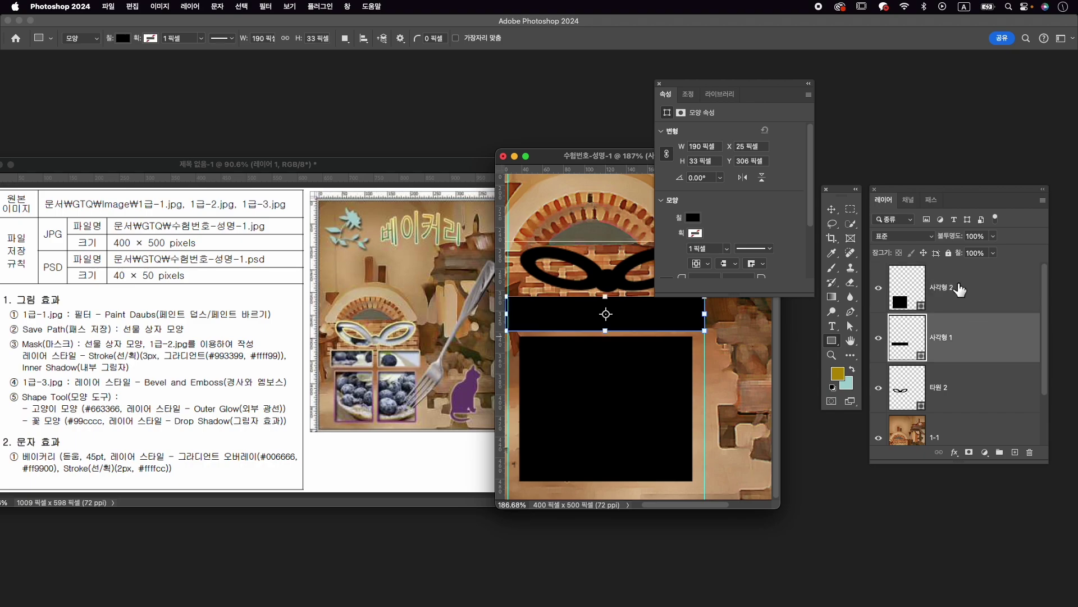
{"action": "left_click", "coordinate": [958, 304]}
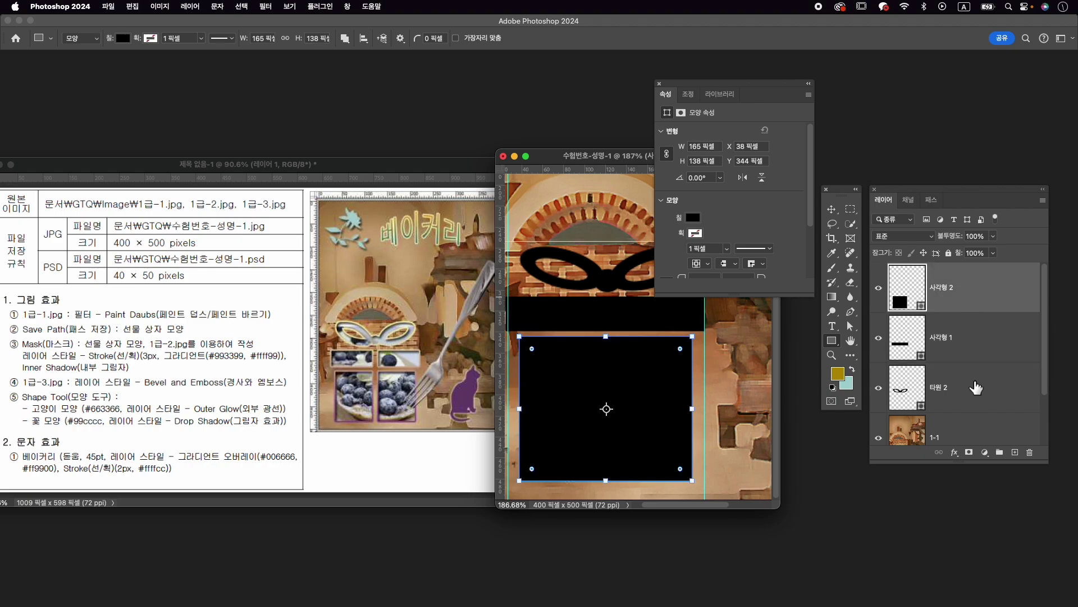
{"action": "left_click", "coordinate": [976, 390], "text": "shift"}
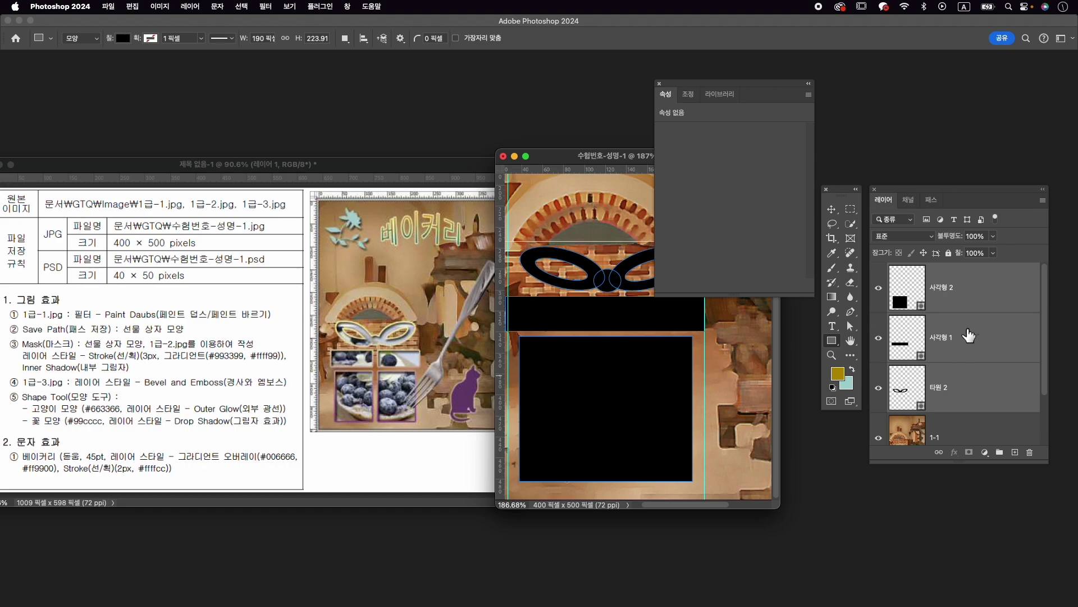
{"action": "left_click", "coordinate": [970, 292]}
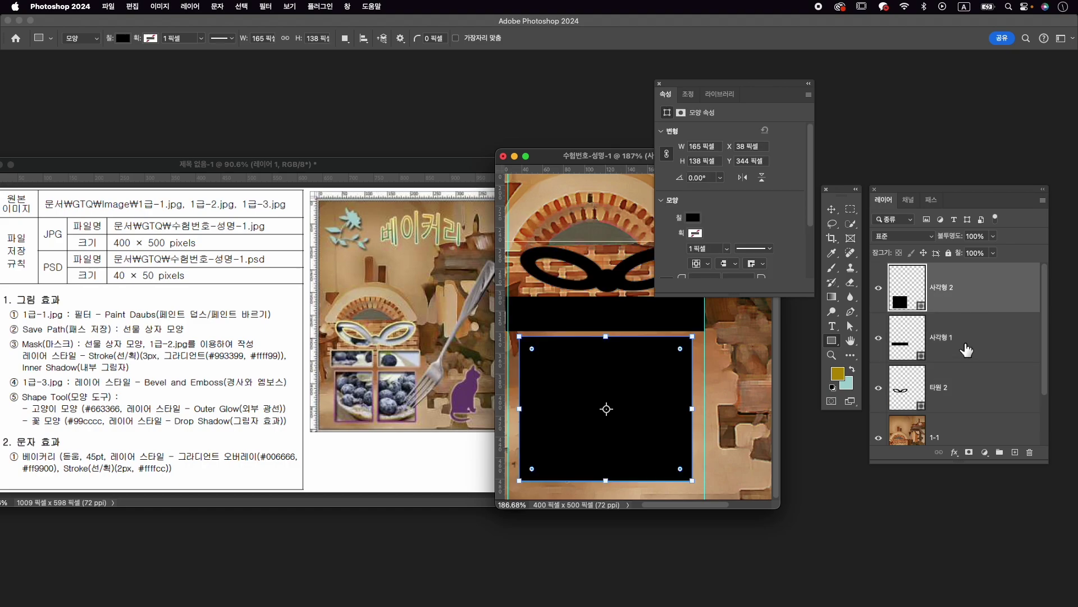
{"action": "left_click", "coordinate": [970, 350], "text": "shift"}
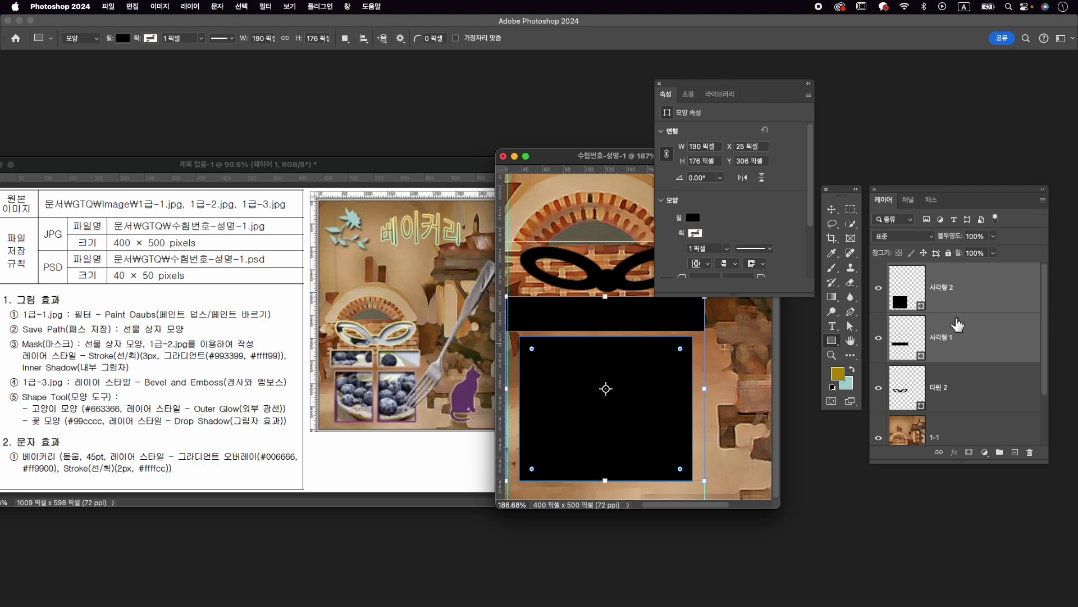
{"action": "right_click", "coordinate": [989, 303]}
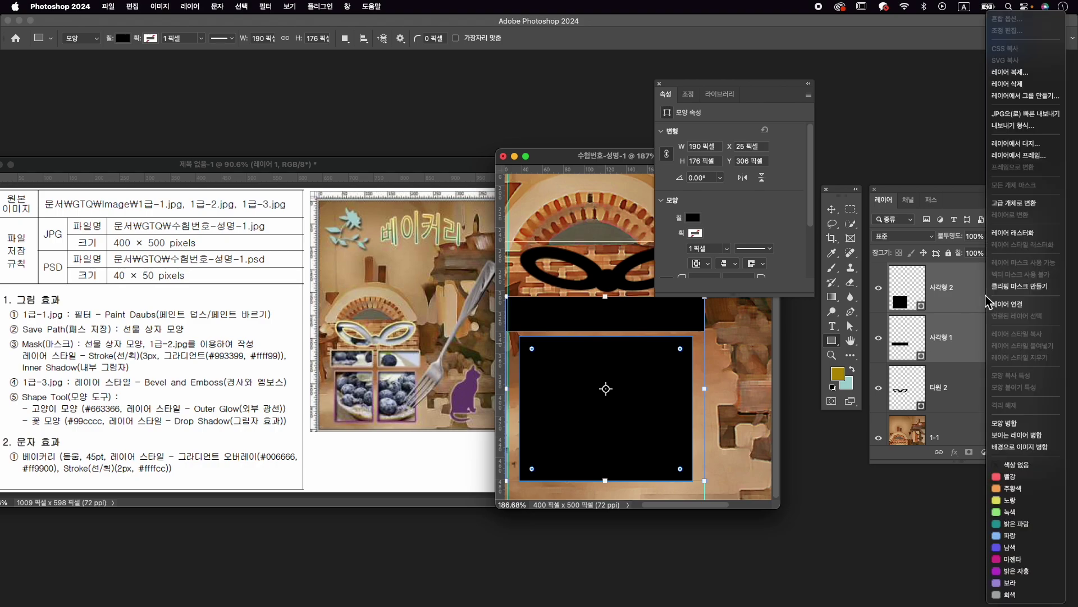
{"action": "left_click", "coordinate": [1009, 413]}
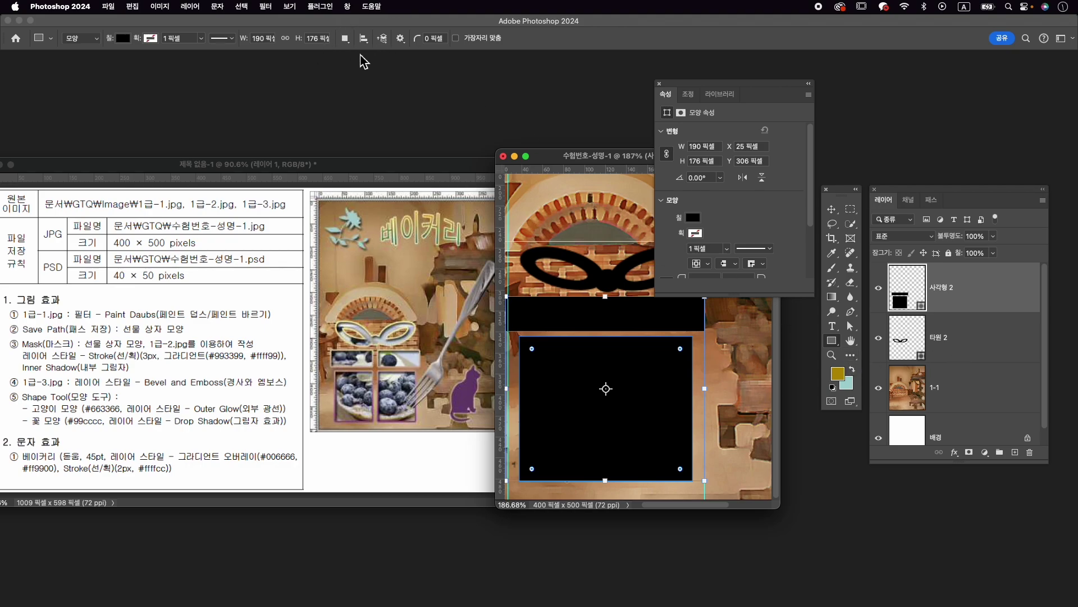
Subtract a vertical ribbon strip about 13 × 202 px from the lid and body, positioned under the bow knot at X 116, Y 291 px.
{"action": "left_click", "coordinate": [961, 340]}
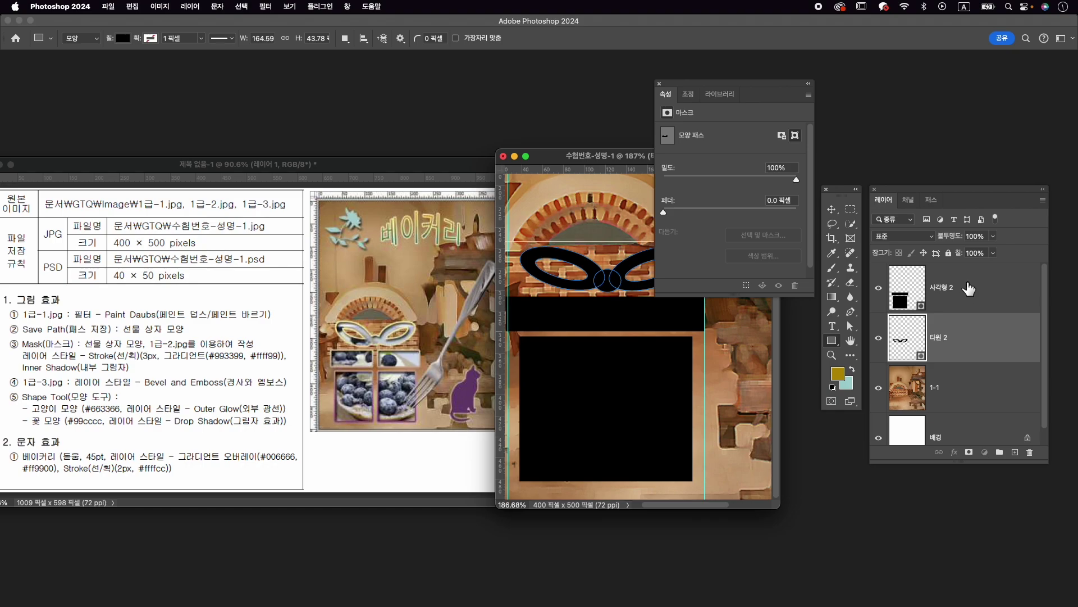
{"action": "left_click", "coordinate": [969, 288]}
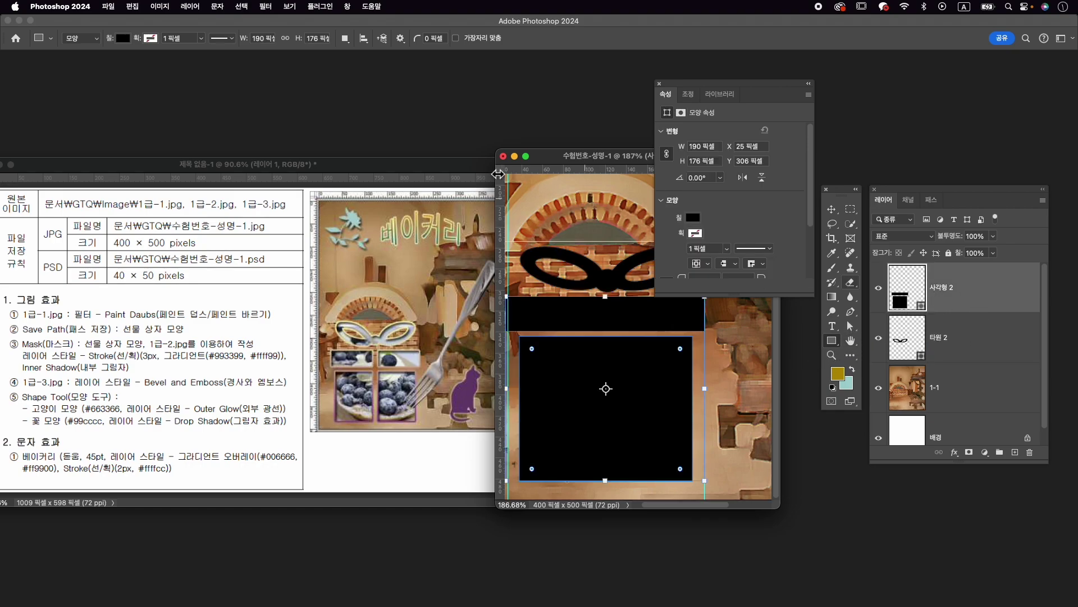
{"action": "left_click", "coordinate": [343, 39]}
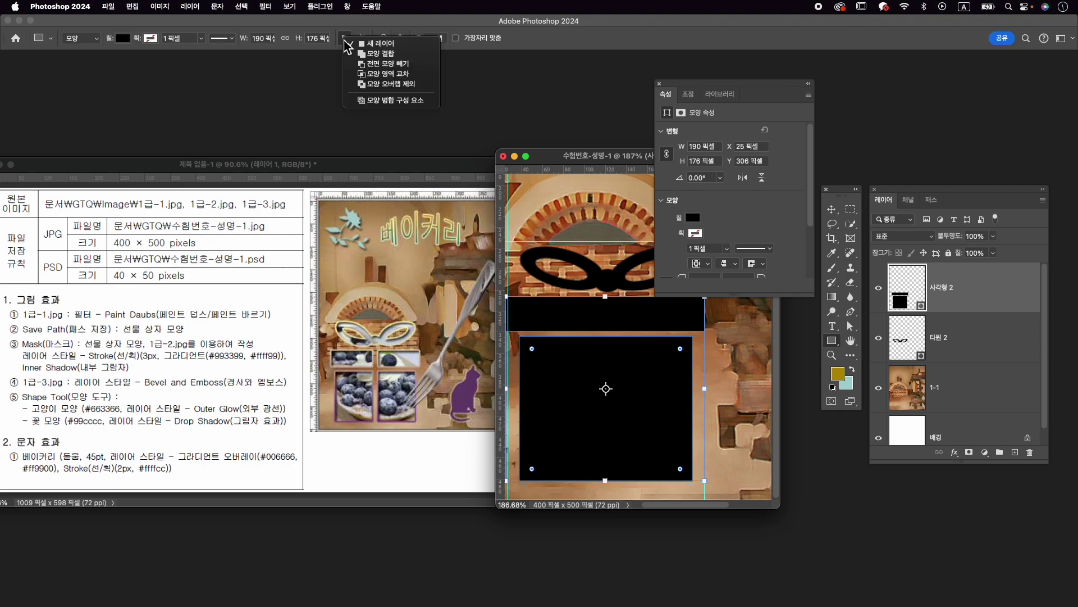
{"action": "left_click", "coordinate": [371, 65]}
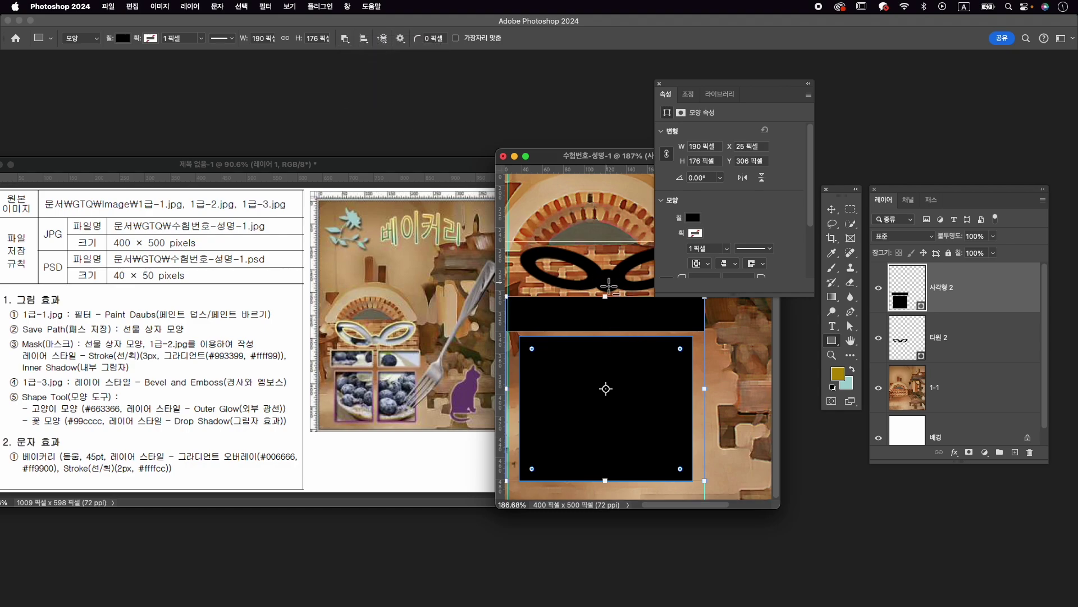
{"action": "left_click_drag", "start_coordinate": [598, 283], "coordinate": [608, 493]}
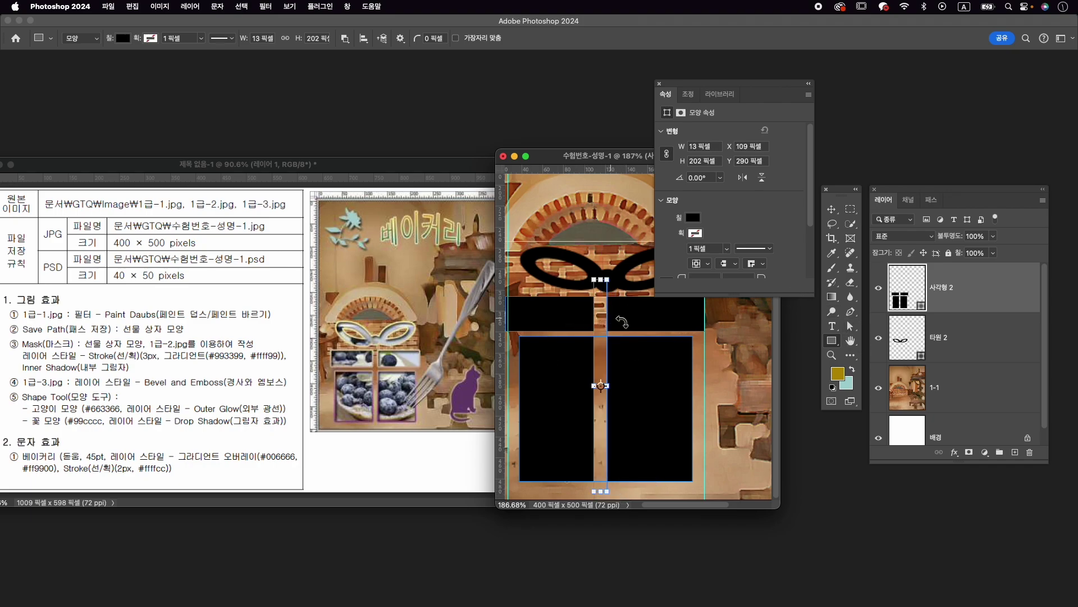
{"action": "left_click_drag", "start_coordinate": [850, 327], "coordinate": [897, 335]}
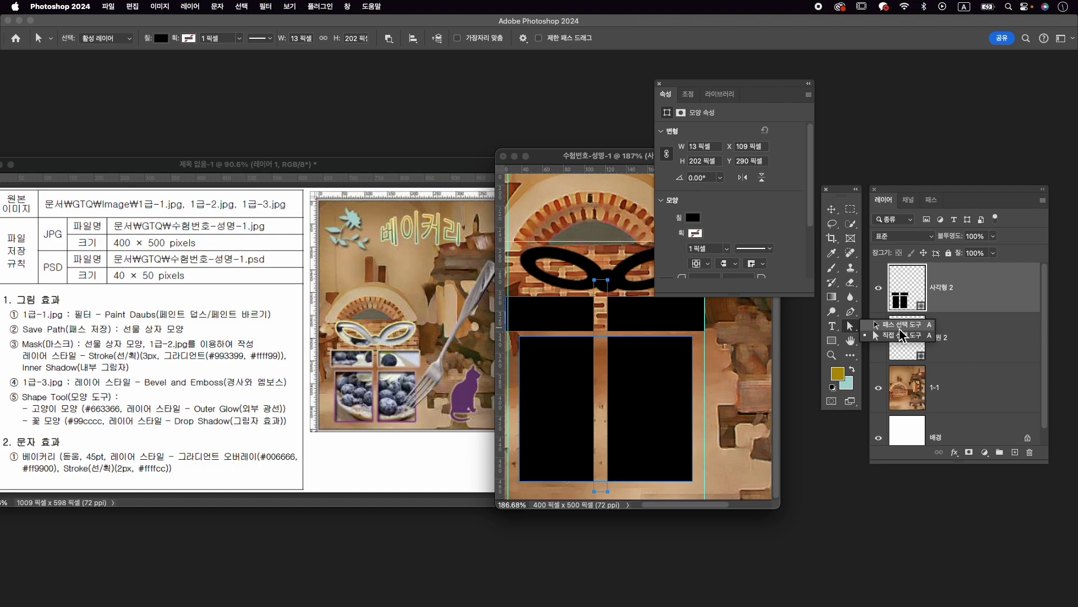
{"action": "left_click", "coordinate": [900, 335]}
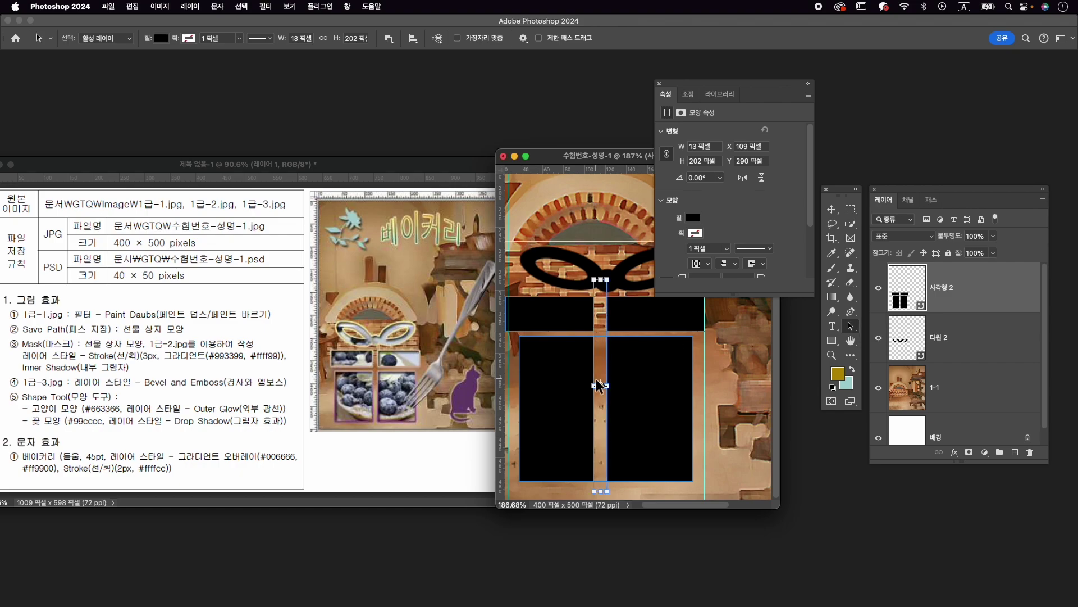
{"action": "left_click_drag", "start_coordinate": [598, 367], "coordinate": [603, 360]}
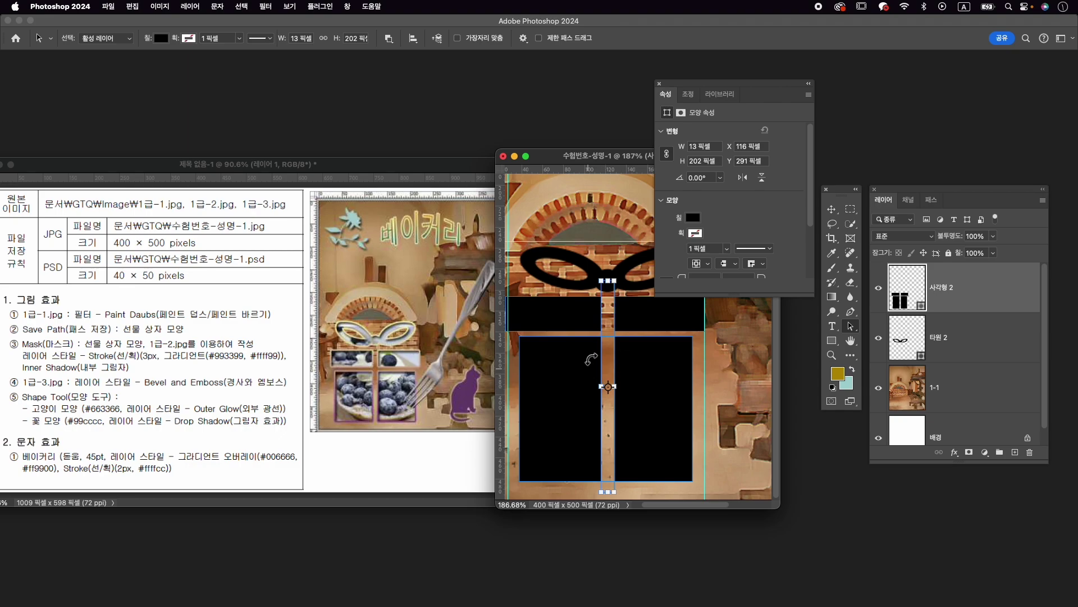
Narrow the subtracted ribbon strip to 8 px by shifting its left edge anchor points 5 px to the right.
{"action": "left_click", "coordinate": [850, 327]}
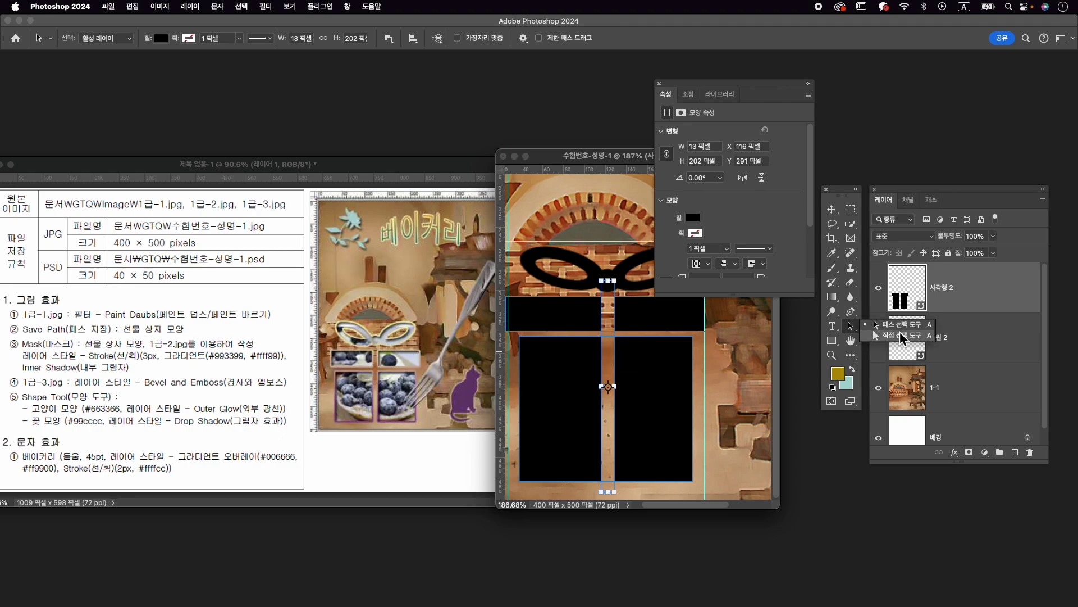
{"action": "left_click", "coordinate": [889, 338]}
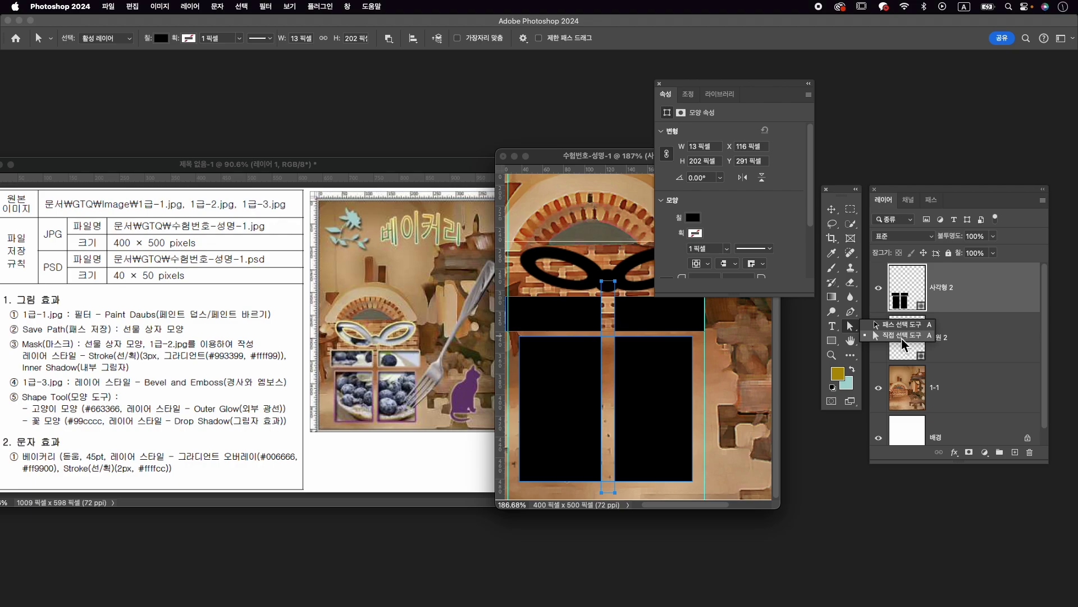
{"action": "left_click", "coordinate": [906, 338]}
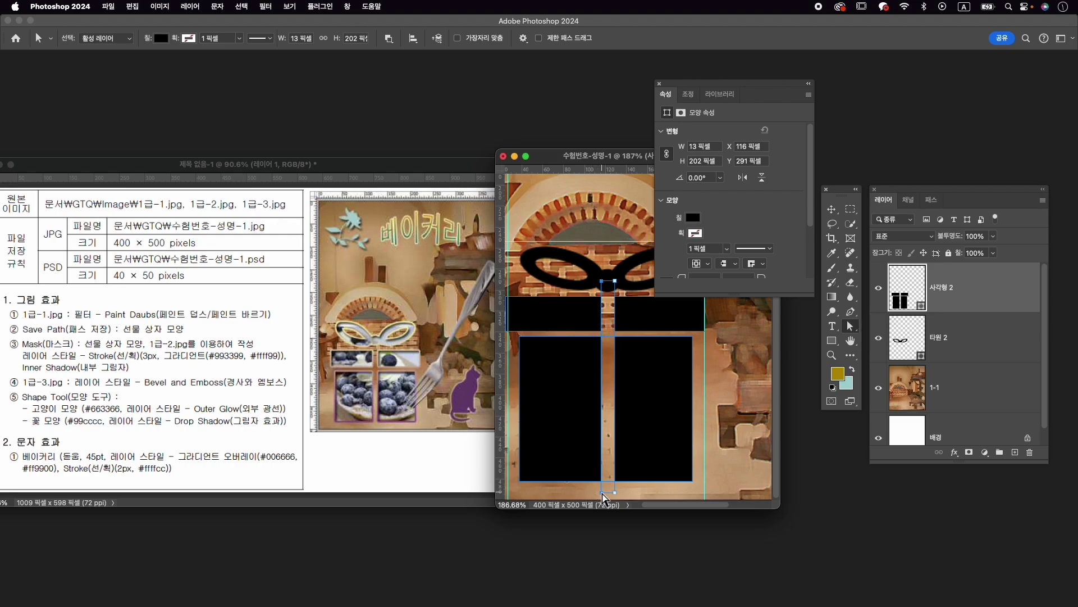
{"action": "key", "text": "Right"}
{"action": "key", "text": "Right"}
{"action": "key", "text": "Right"}
{"action": "key", "text": "Right"}
{"action": "key", "text": "Right"}
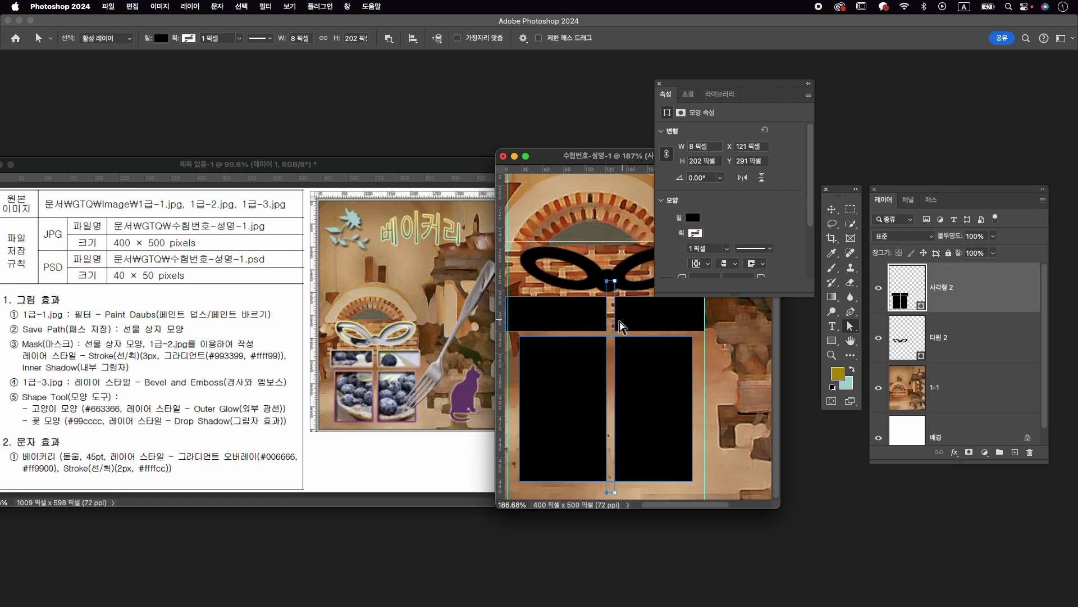
Move the whole ribbon strip path 3 px left to X 118 px so it is centred under the knot.
{"action": "right_click", "coordinate": [851, 330]}
{"action": "left_click", "coordinate": [877, 326]}
{"action": "key", "text": "Left"}
{"action": "key", "text": "Left"}
{"action": "key", "text": "Left"}
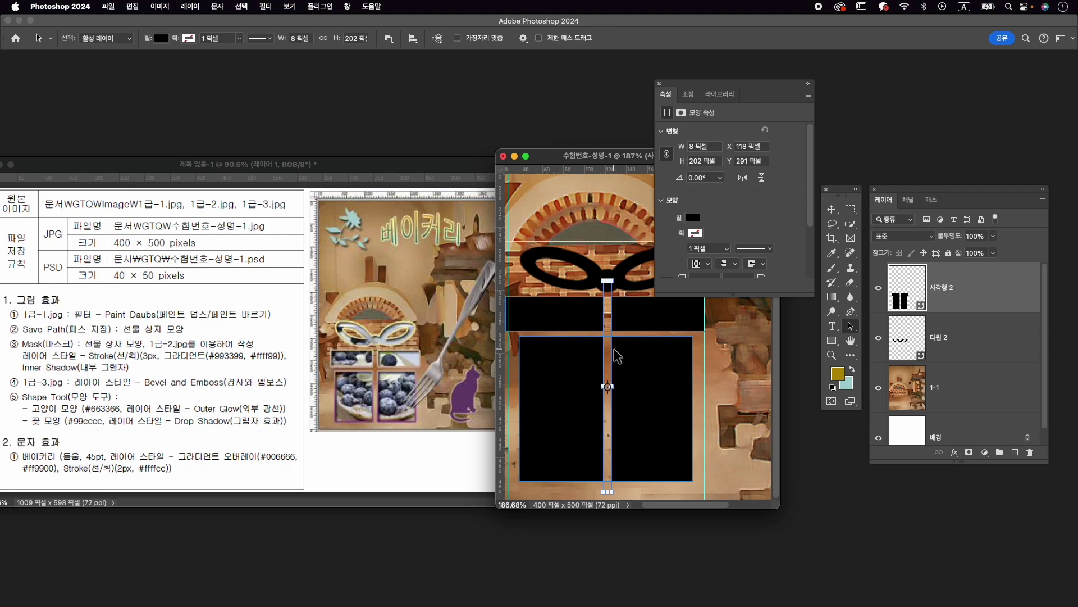
{"action": "right_click", "coordinate": [852, 328]}
{"action": "left_click", "coordinate": [880, 338]}
Merge the bow layer and the box layer into a single gift box shape layer.
{"action": "left_click", "coordinate": [953, 343]}
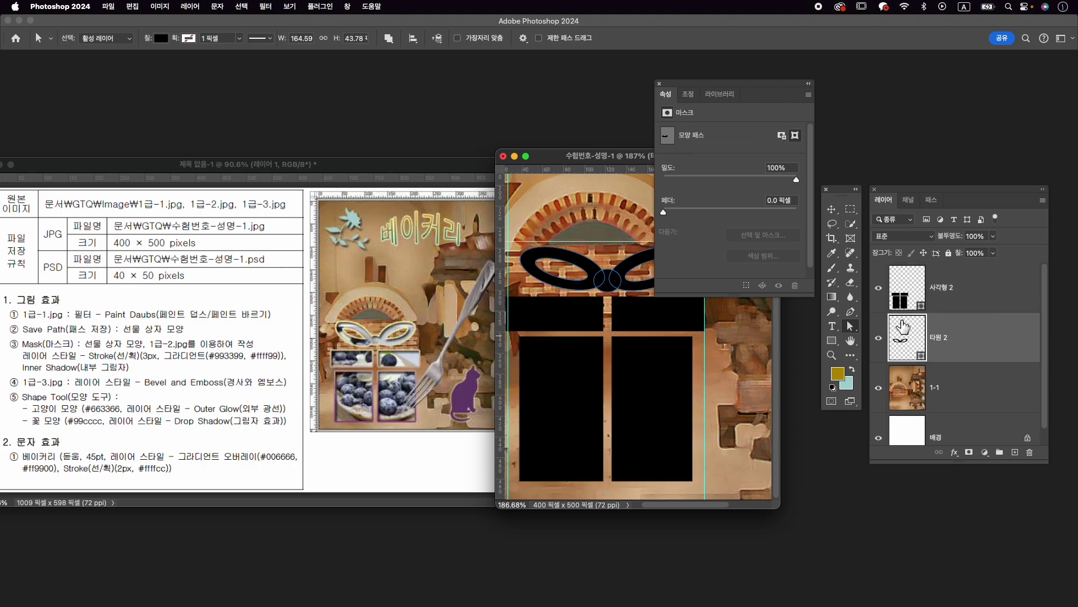
{"action": "left_click", "coordinate": [980, 289], "text": "shift"}
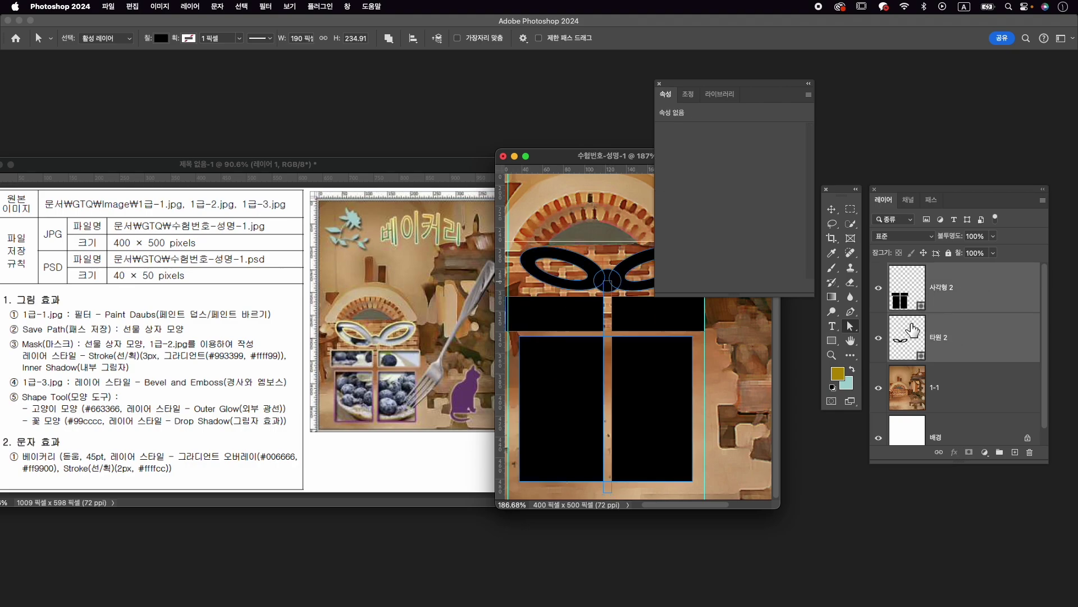
{"action": "right_click", "coordinate": [966, 340]}
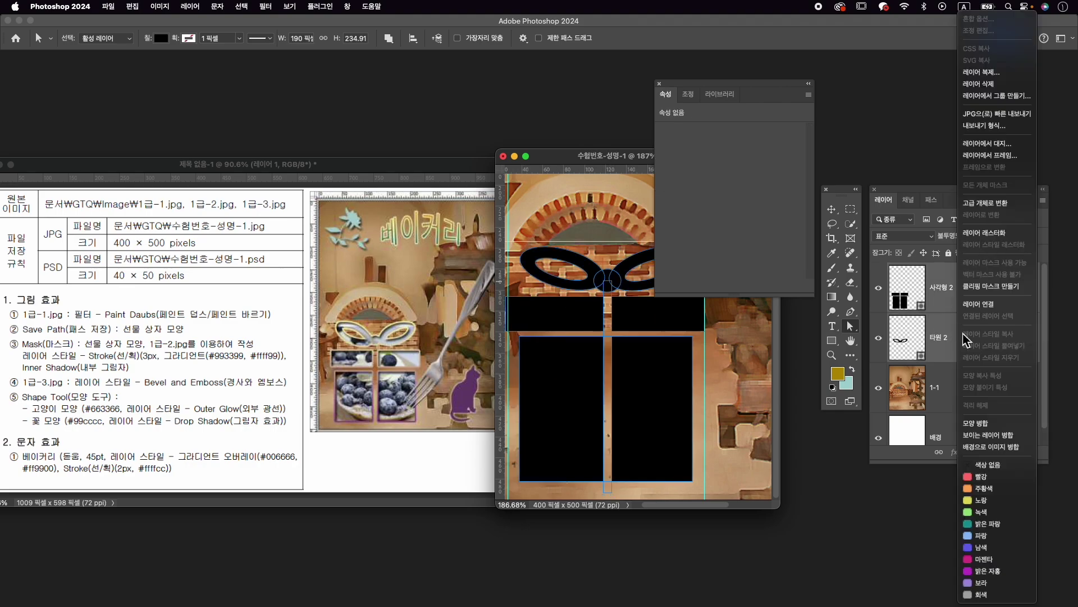
{"action": "left_click", "coordinate": [1005, 423]}
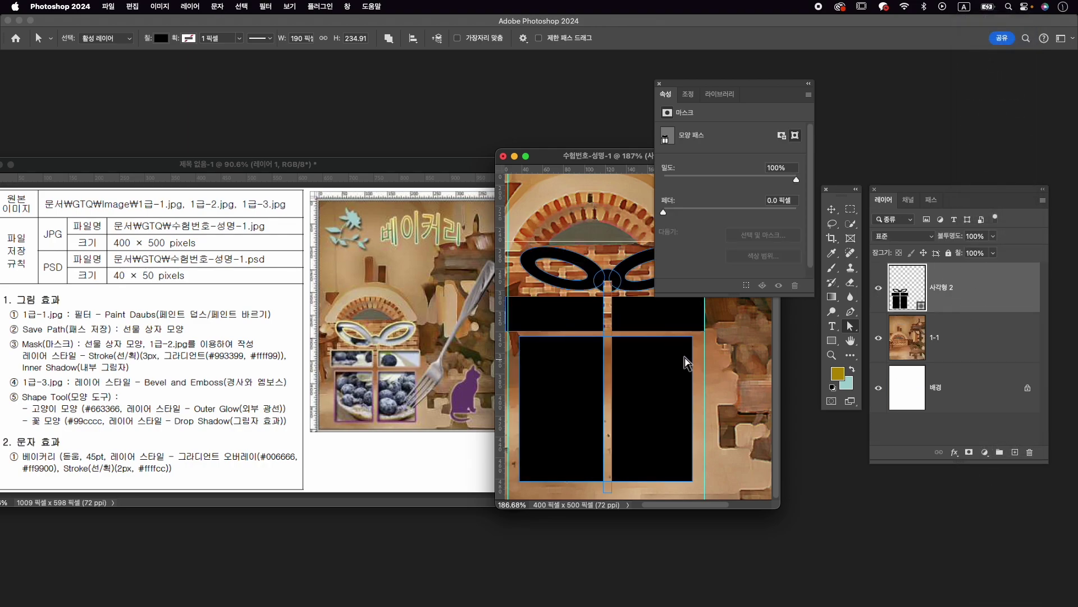
Save the gift box shape's path as 선물 상자 모양, deselect it and return to the layer list.
{"action": "left_click", "coordinate": [659, 85]}
{"action": "left_click", "coordinate": [931, 199]}
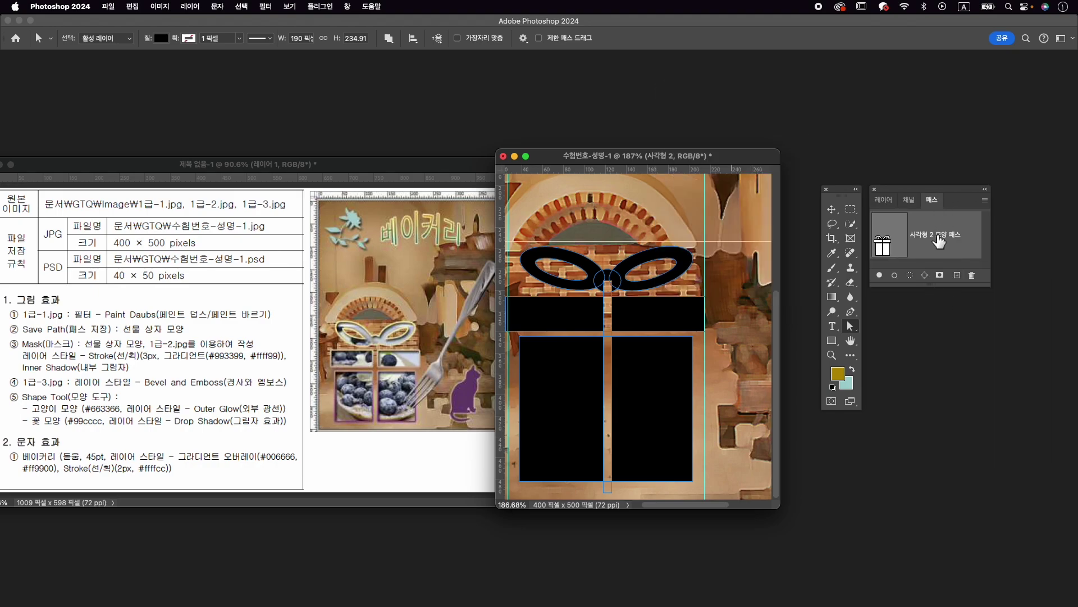
{"action": "left_click_drag", "start_coordinate": [990, 286], "coordinate": [1048, 433]}
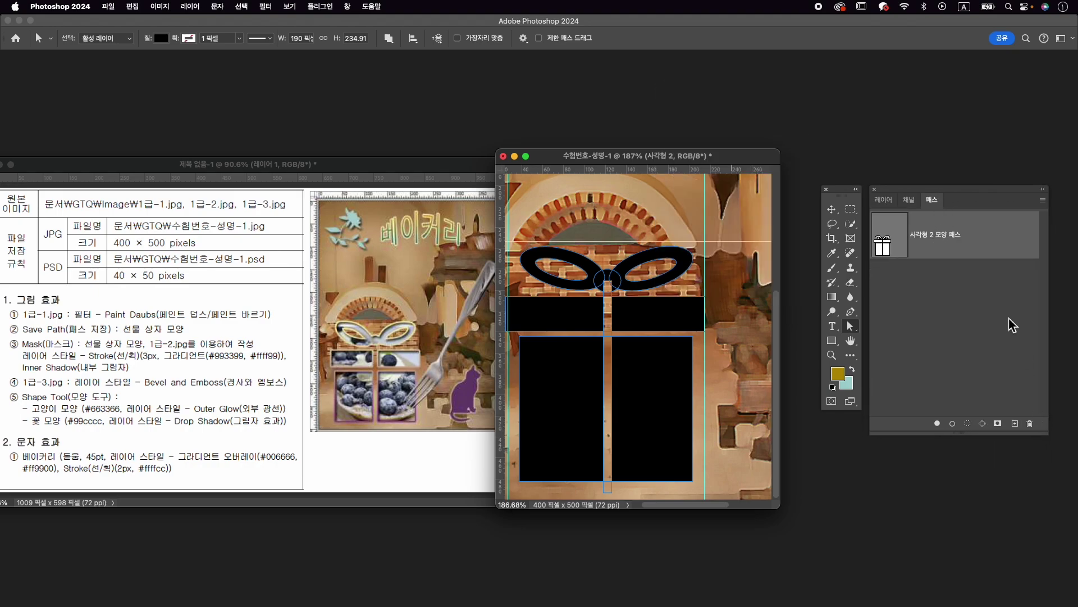
{"action": "double_click", "coordinate": [960, 245]}
{"action": "key", "text": "Caps_Lock"}
{"action": "type", "text": "선물 상자 모양"}
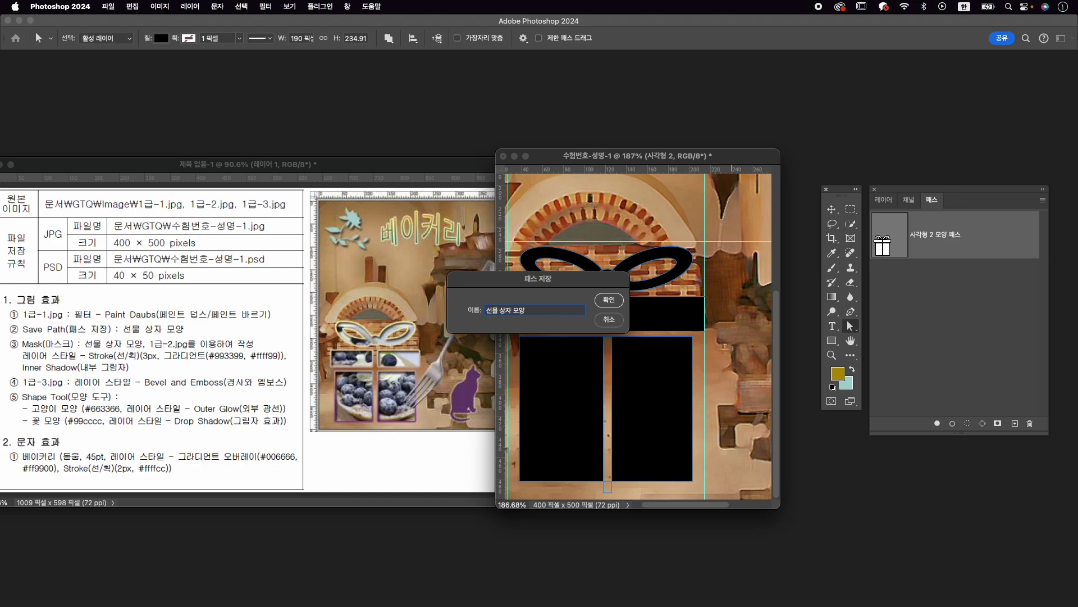
{"action": "key", "text": "Return"}
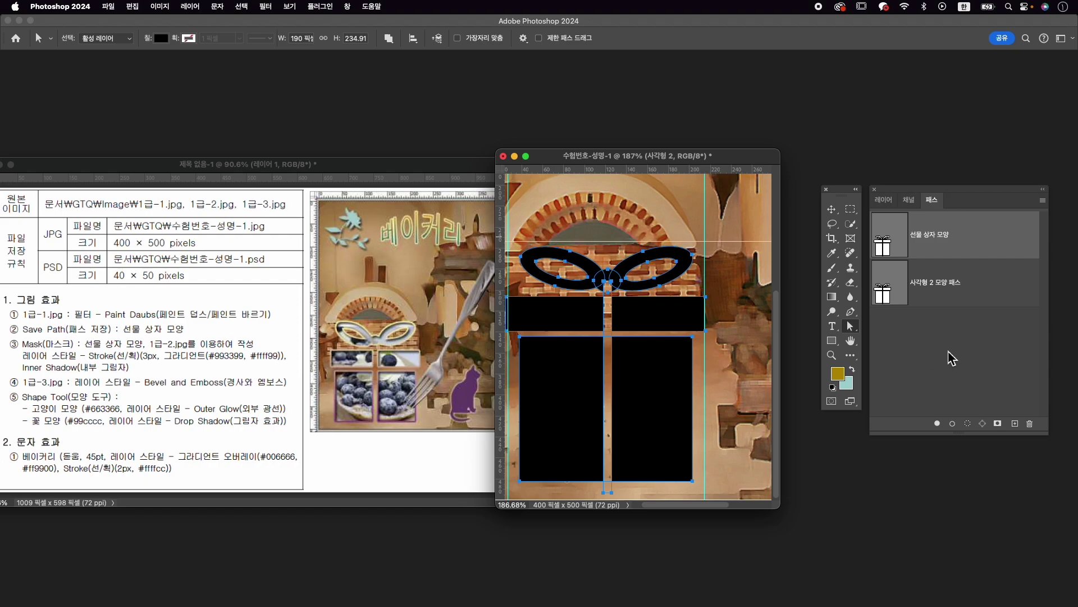
{"action": "left_click", "coordinate": [977, 367]}
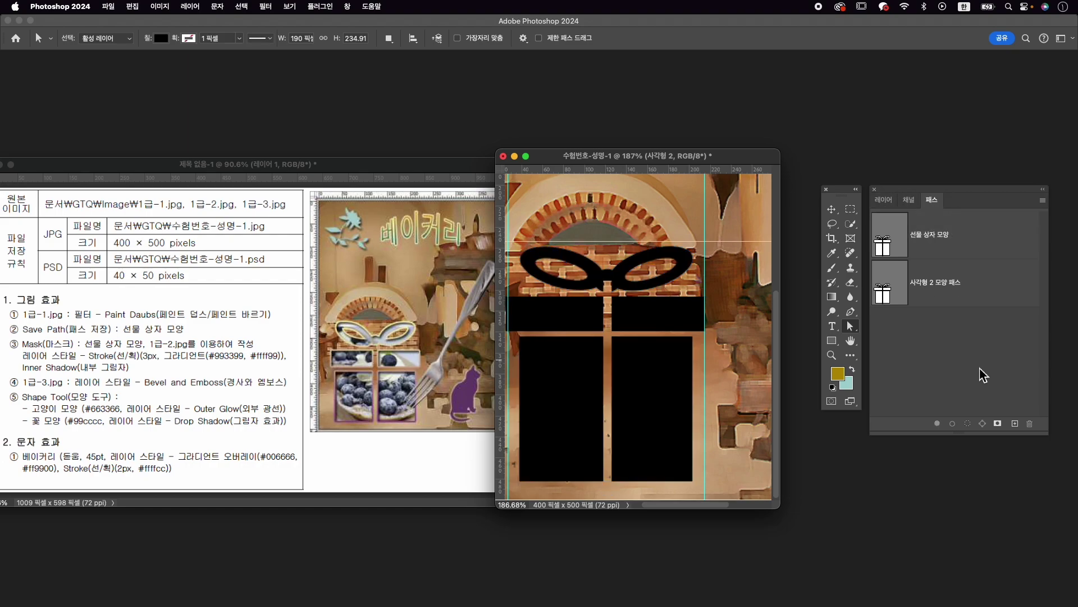
{"action": "left_click", "coordinate": [884, 199]}
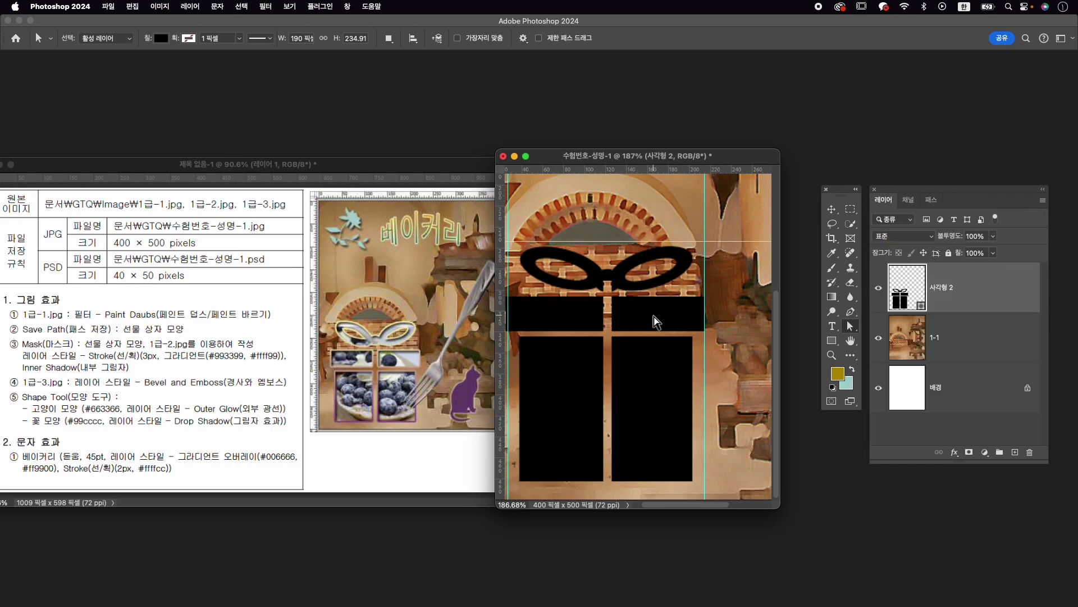
Clear all guides from the document and select the gift box's lid path.
{"action": "scroll", "coordinate": [662, 365], "scroll_direction": "down", "scroll_amount": 5}
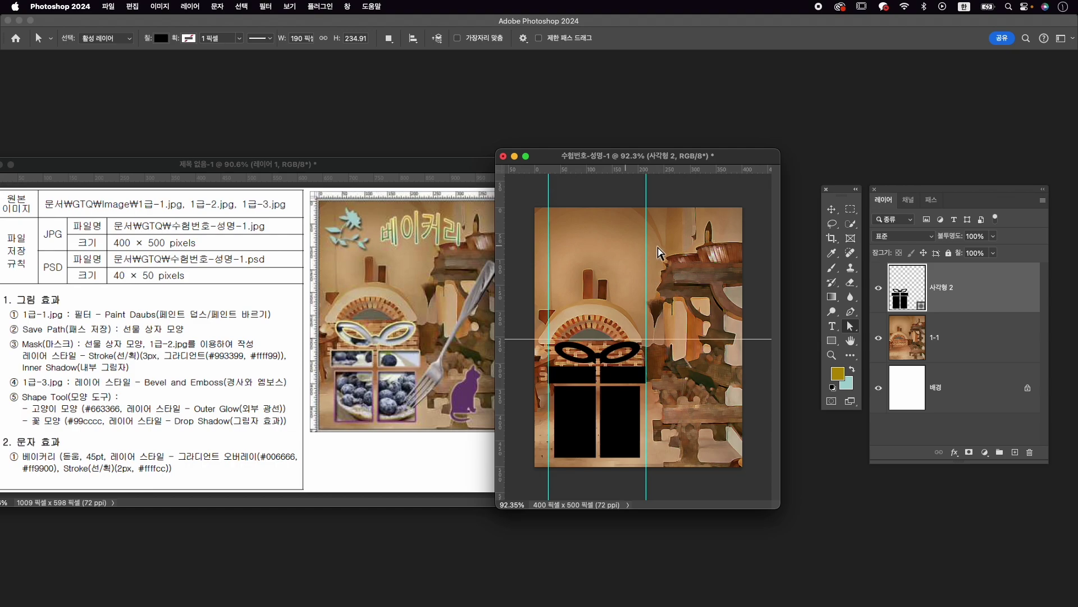
{"action": "left_click", "coordinate": [296, 5]}
{"action": "mouse_move", "coordinate": [349, 291]}
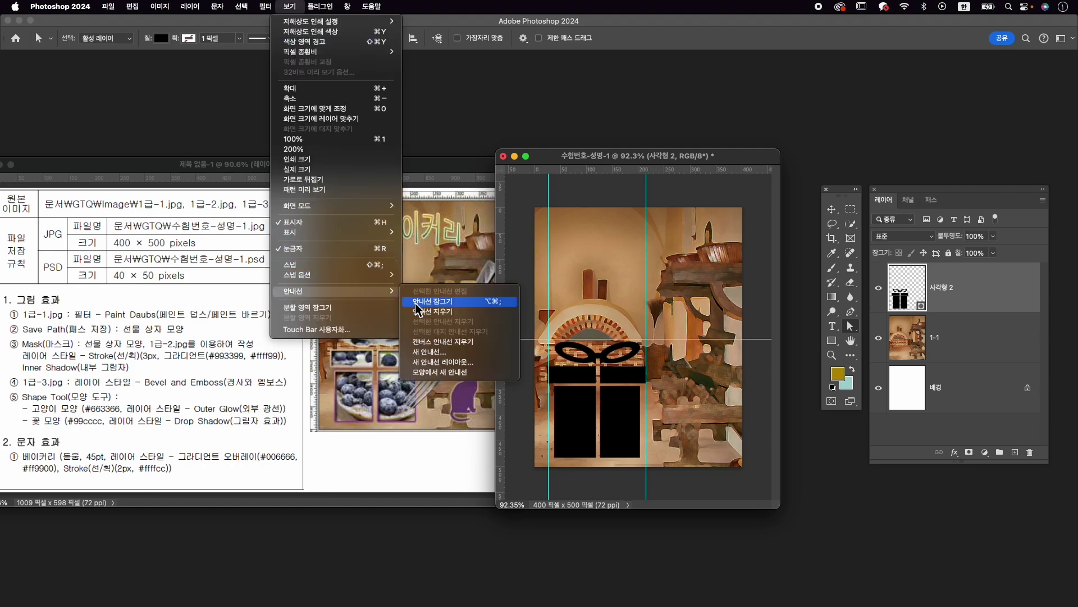
{"action": "left_click", "coordinate": [430, 312]}
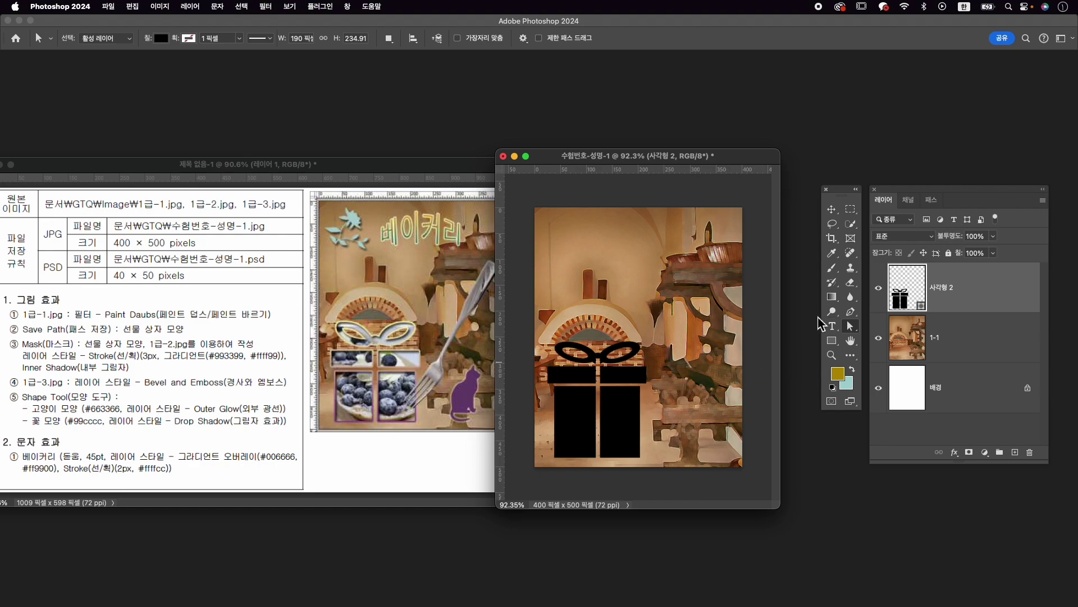
{"action": "left_click", "coordinate": [645, 385]}
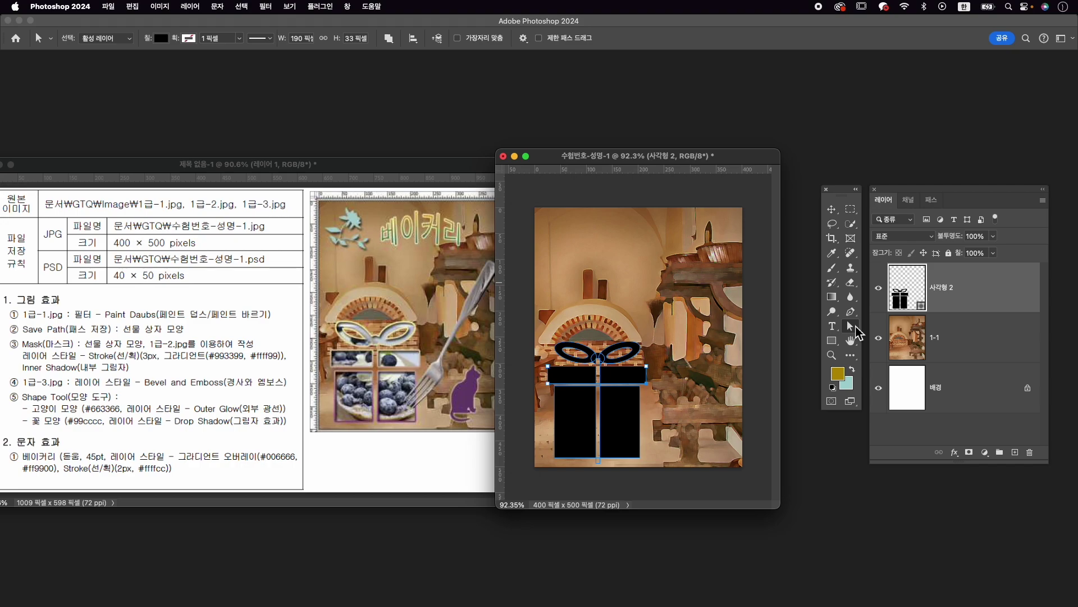
Lower the bottom edge of the gift box's lid path by 10 px to make the lid taller.
{"action": "left_click", "coordinate": [560, 389]}
{"action": "left_click", "coordinate": [551, 385]}
{"action": "key", "text": "shift+Down"}
{"action": "key", "text": "shift+Down"}
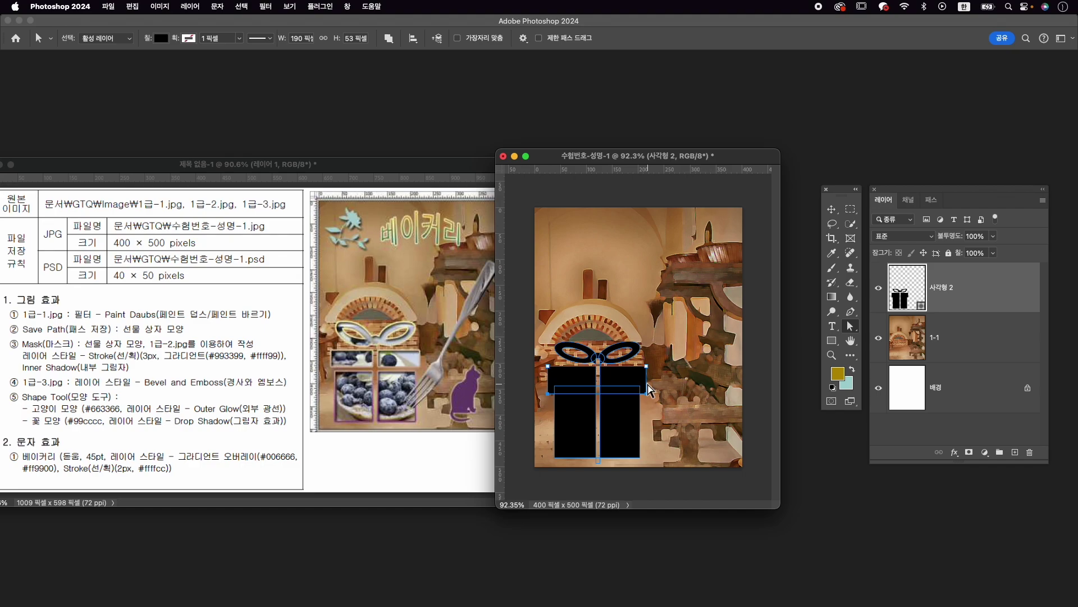
{"action": "key", "text": "shift+Up"}
Lower the top edge of the box body path by 10 px, making the body 128 px high, and leave path editing.
{"action": "left_click", "coordinate": [640, 393]}
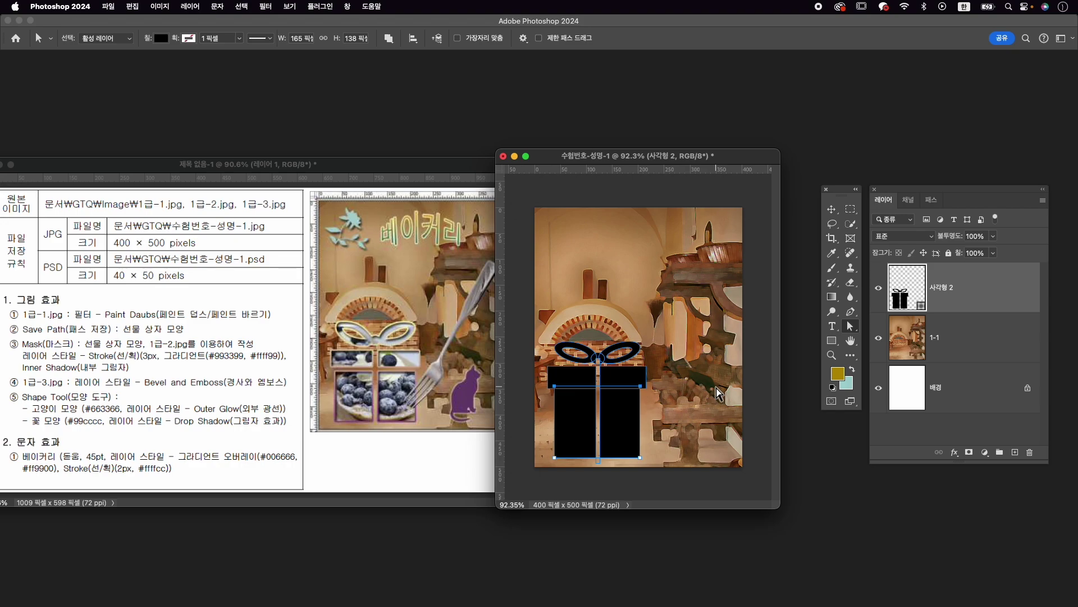
{"action": "key", "text": "shift+Down"}
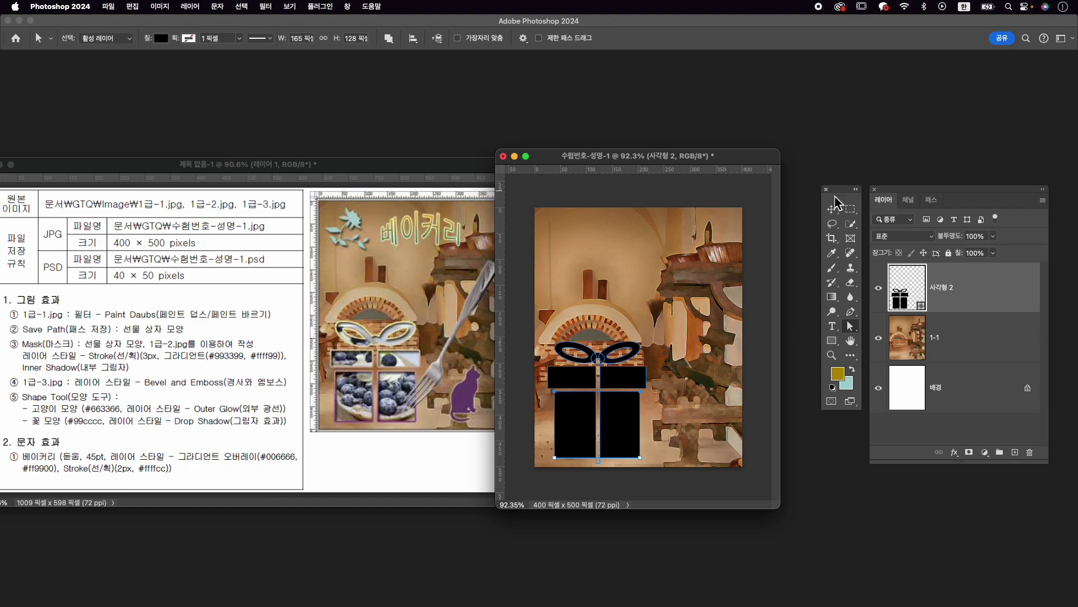
{"action": "left_click", "coordinate": [834, 212]}
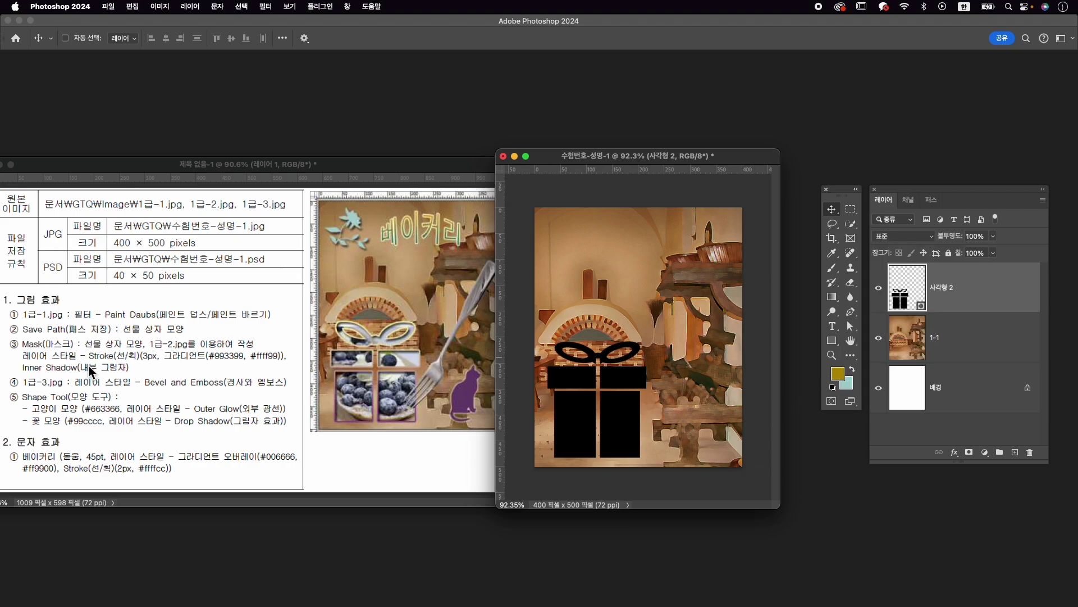
Open 1급-2.jpg, copy its image into the 수험번호-성명-1 document over the gift box, and close the source file.
{"action": "key", "text": "super+o"}
{"action": "left_click", "coordinate": [663, 158]}
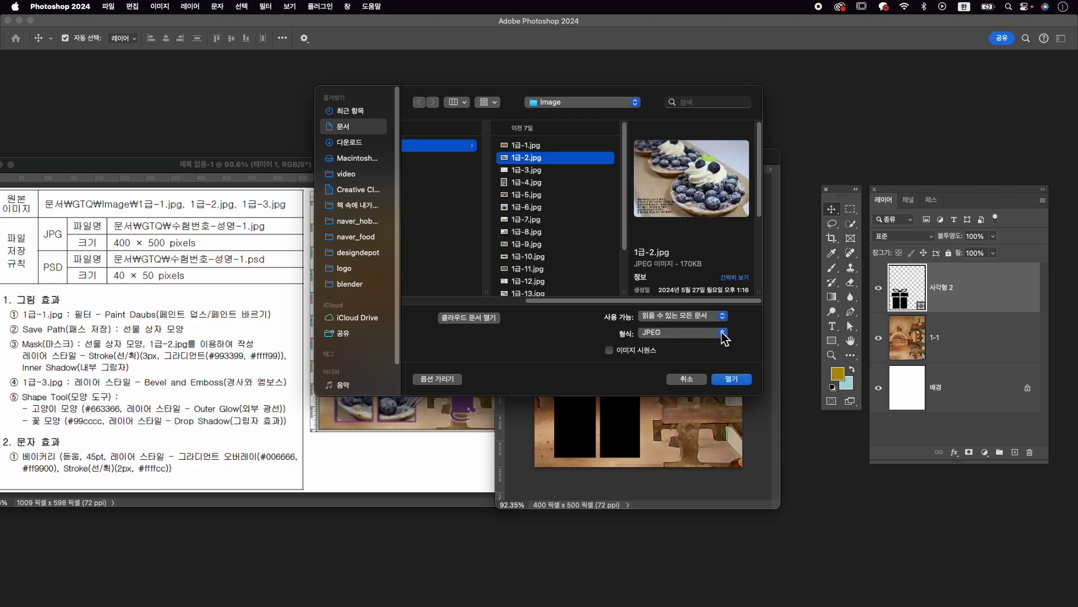
{"action": "left_click", "coordinate": [731, 379]}
{"action": "left_click_drag", "start_coordinate": [298, 91], "coordinate": [698, 97]}
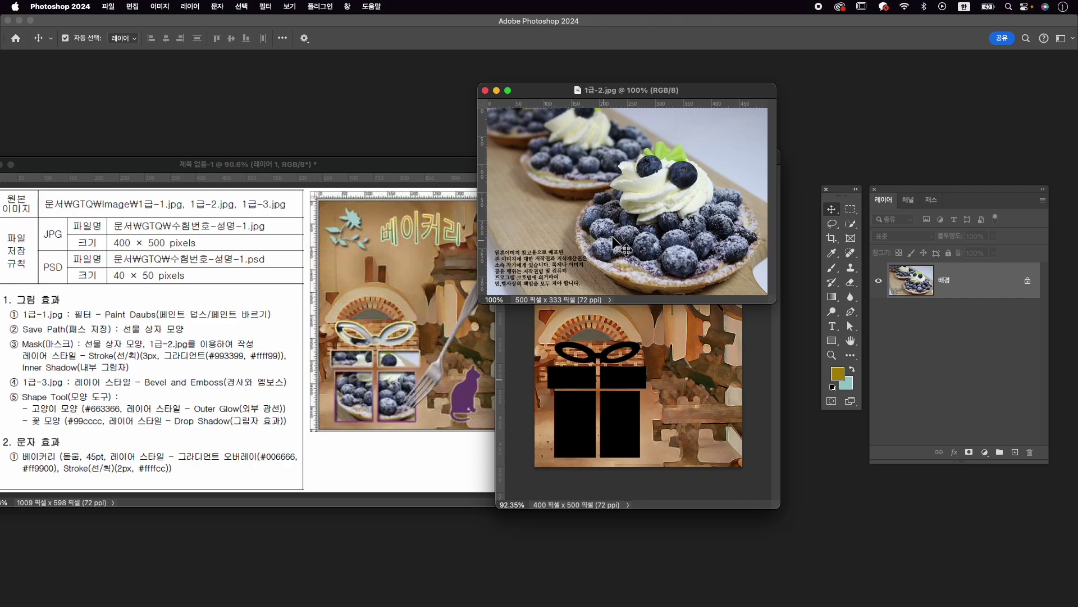
{"action": "left_click_drag", "start_coordinate": [666, 224], "coordinate": [633, 400]}
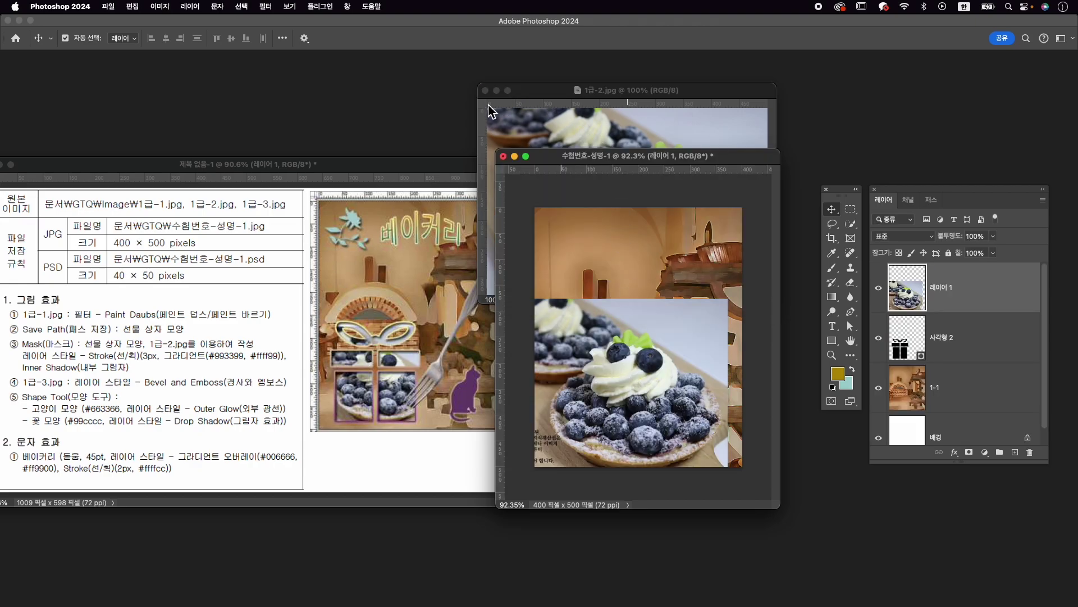
{"action": "left_click", "coordinate": [485, 90]}
Rename the blueberry tart layer as 1-2.
{"action": "double_click", "coordinate": [942, 288]}
{"action": "type", "text": "1"}
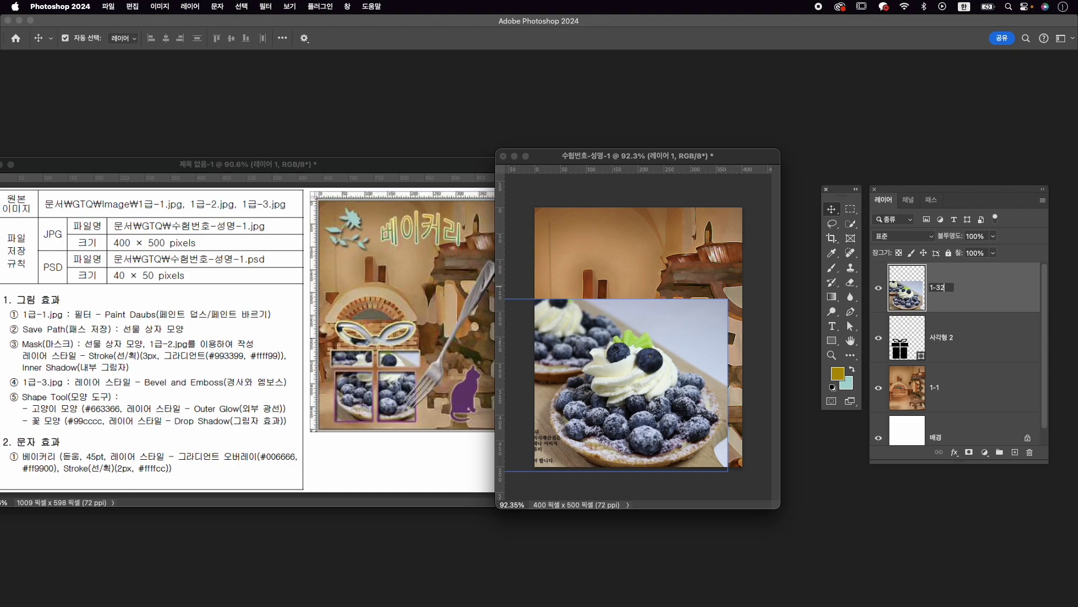
{"action": "type", "text": "-2"}
{"action": "key", "text": "Return"}
Lower layer 1-2's opacity to 51% and scale it to 71.40% over the gift box, centred at X 88.50 px, Y 369.00 px.
{"action": "key", "text": "super"}
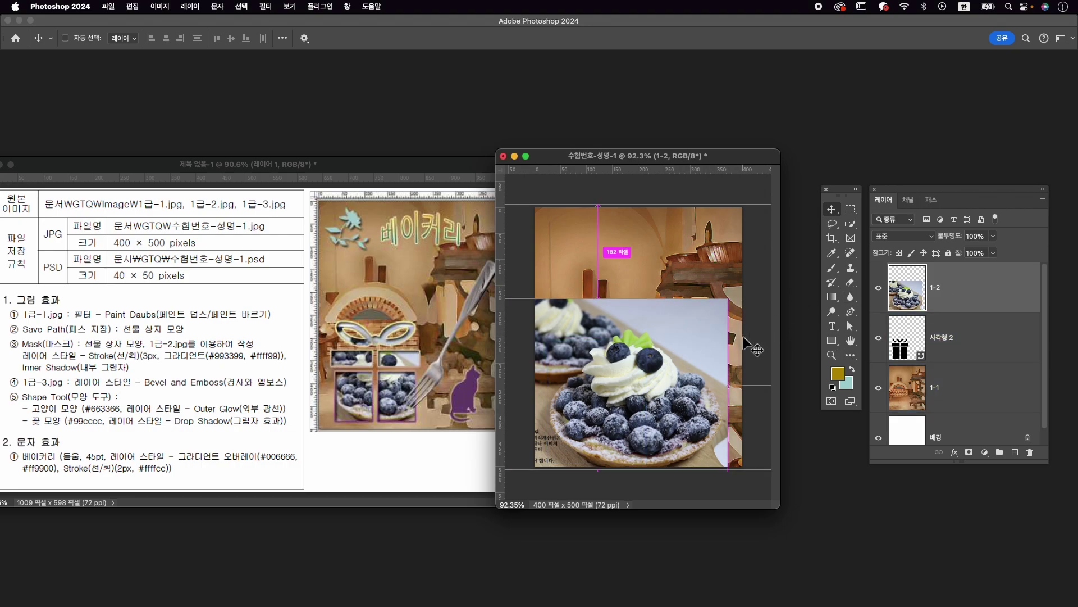
{"action": "key", "text": "super+t"}
{"action": "left_click_drag", "start_coordinate": [950, 242], "coordinate": [925, 251]}
{"action": "left_click_drag", "start_coordinate": [665, 407], "coordinate": [645, 402]}
{"action": "left_click_drag", "start_coordinate": [708, 294], "coordinate": [681, 309]}
{"action": "left_click_drag", "start_coordinate": [651, 366], "coordinate": [655, 368]}
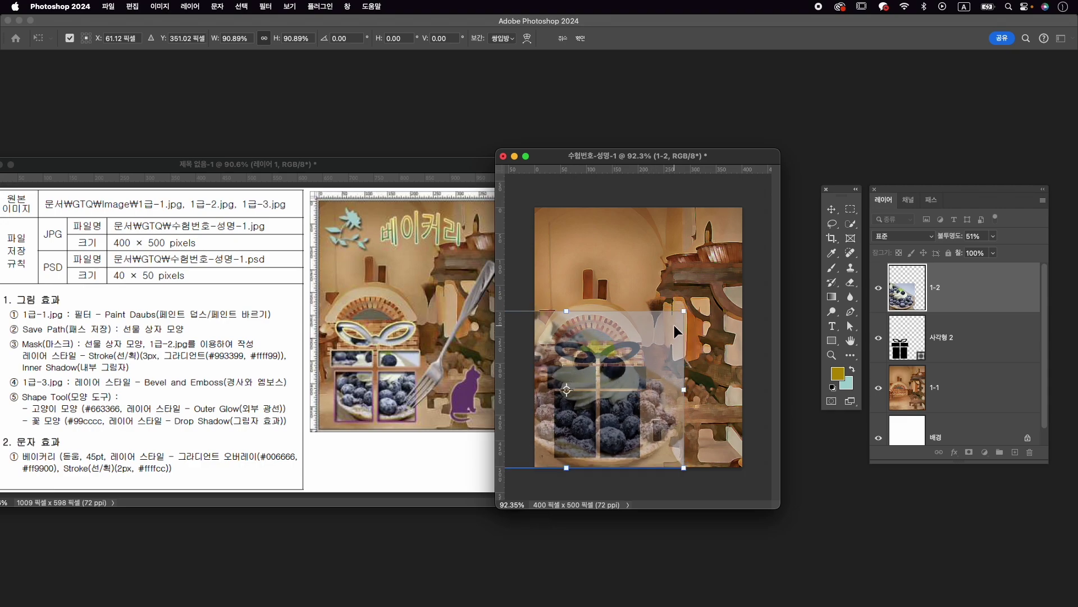
{"action": "left_click_drag", "start_coordinate": [689, 314], "coordinate": [680, 328]}
{"action": "left_click_drag", "start_coordinate": [645, 367], "coordinate": [650, 363]}
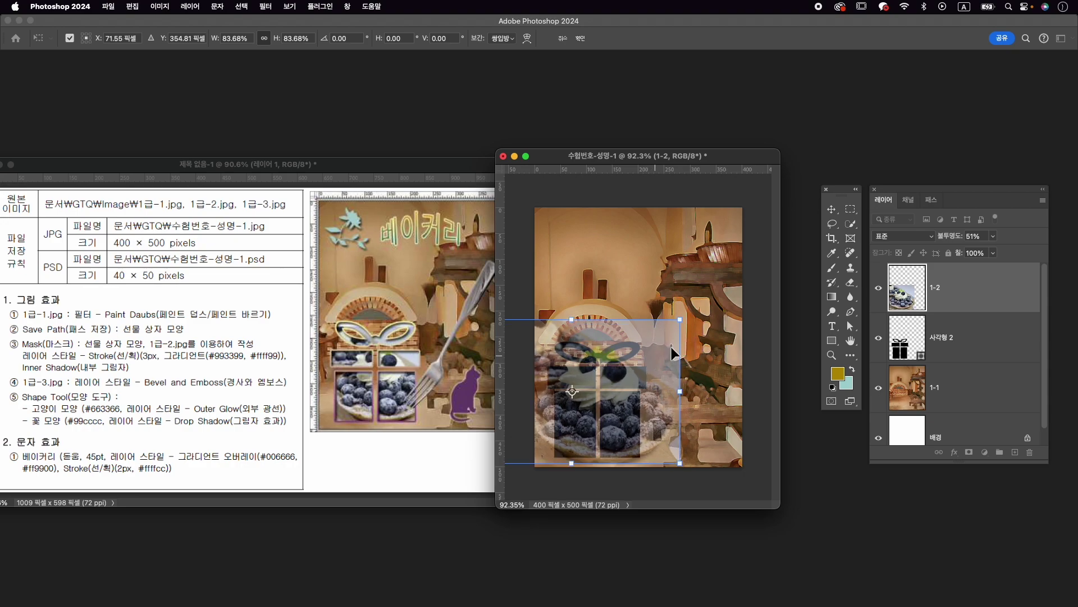
{"action": "left_click_drag", "start_coordinate": [685, 325], "coordinate": [658, 342]}
{"action": "left_click_drag", "start_coordinate": [618, 377], "coordinate": [632, 373]}
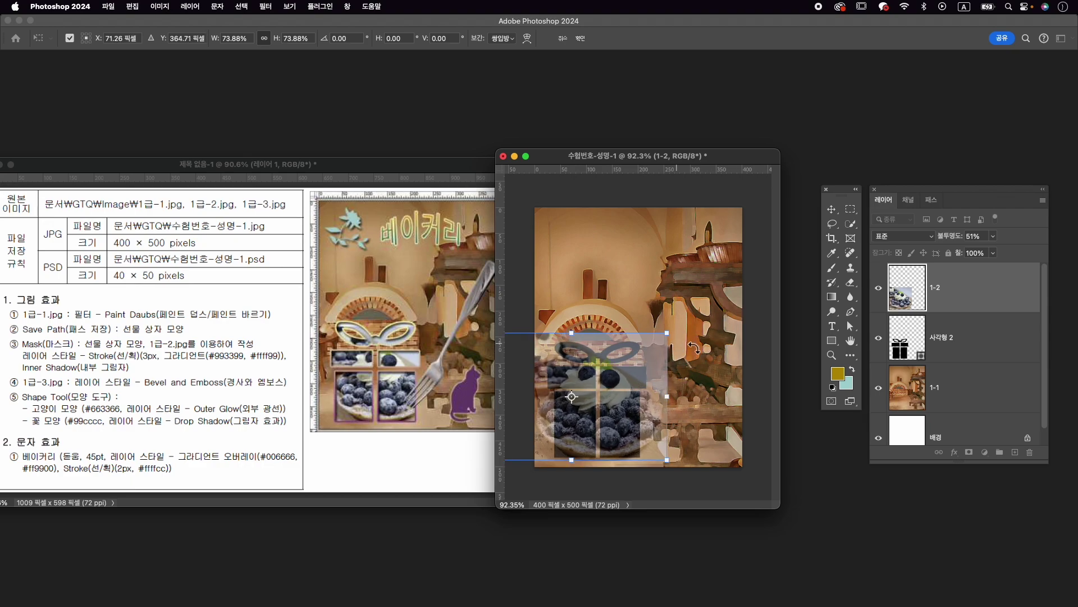
{"action": "left_click_drag", "start_coordinate": [620, 388], "coordinate": [627, 394]}
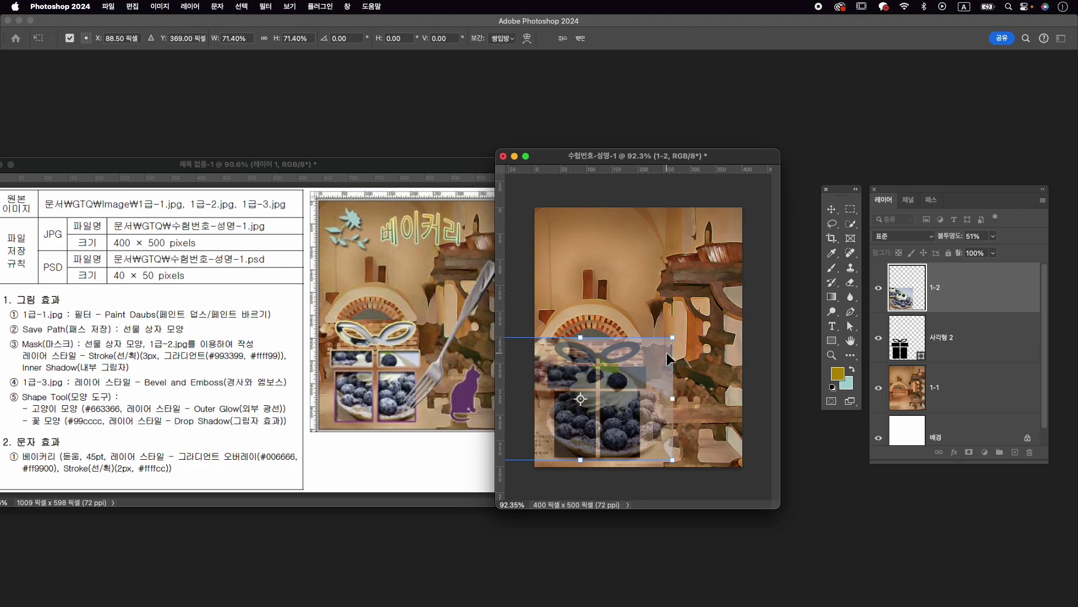
{"action": "key", "text": "Return"}
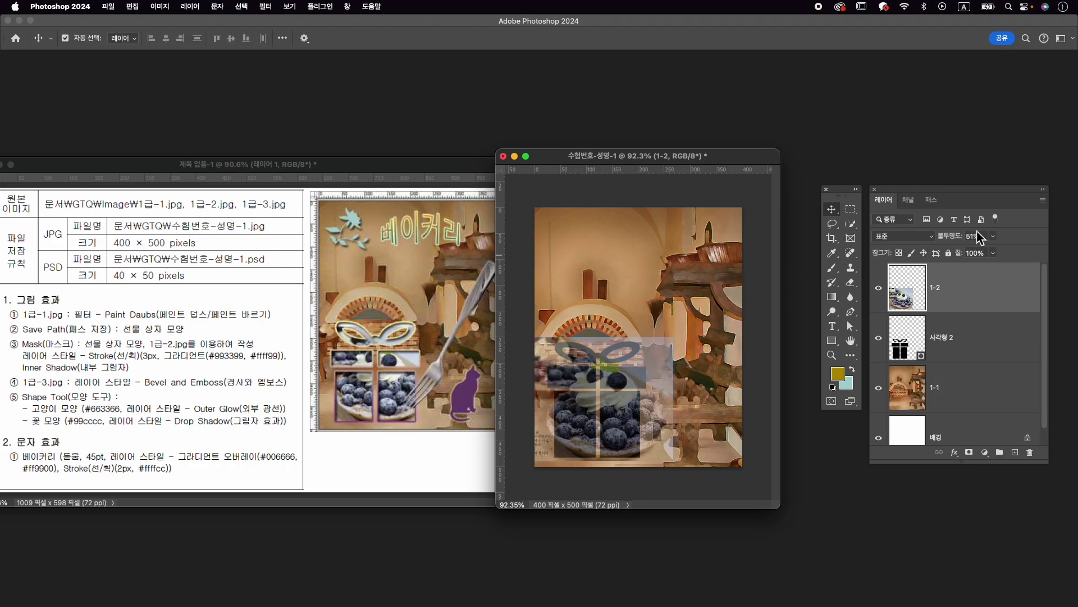
Restore layer 1-2's opacity to 100% and clip the layer to the gift box shape with a clipping mask.
{"action": "left_click_drag", "start_coordinate": [949, 240], "coordinate": [1021, 245]}
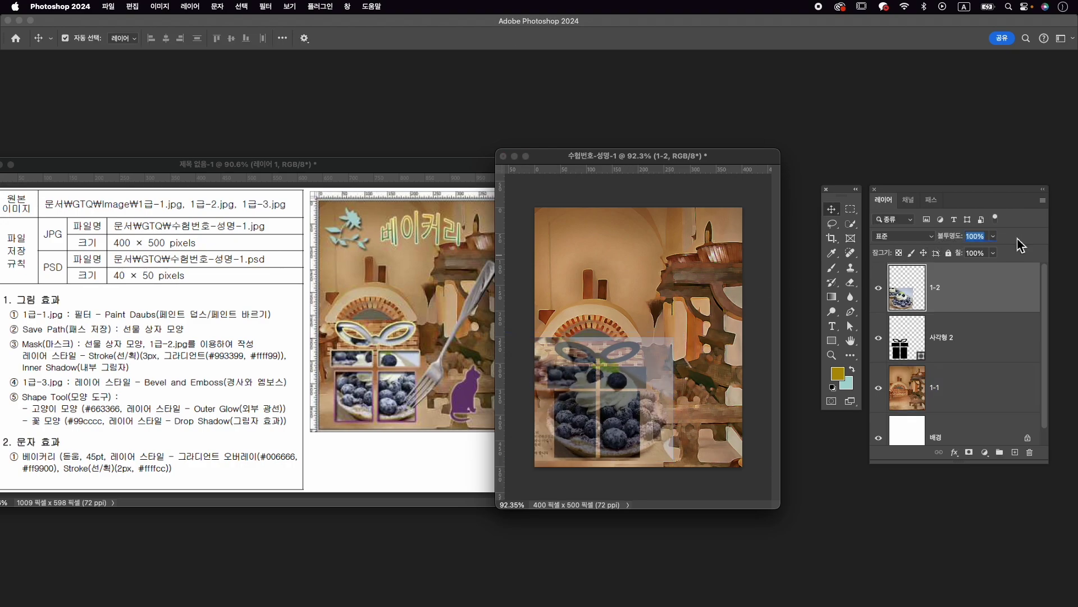
{"action": "right_click", "coordinate": [988, 287]}
{"action": "left_click", "coordinate": [963, 285]}
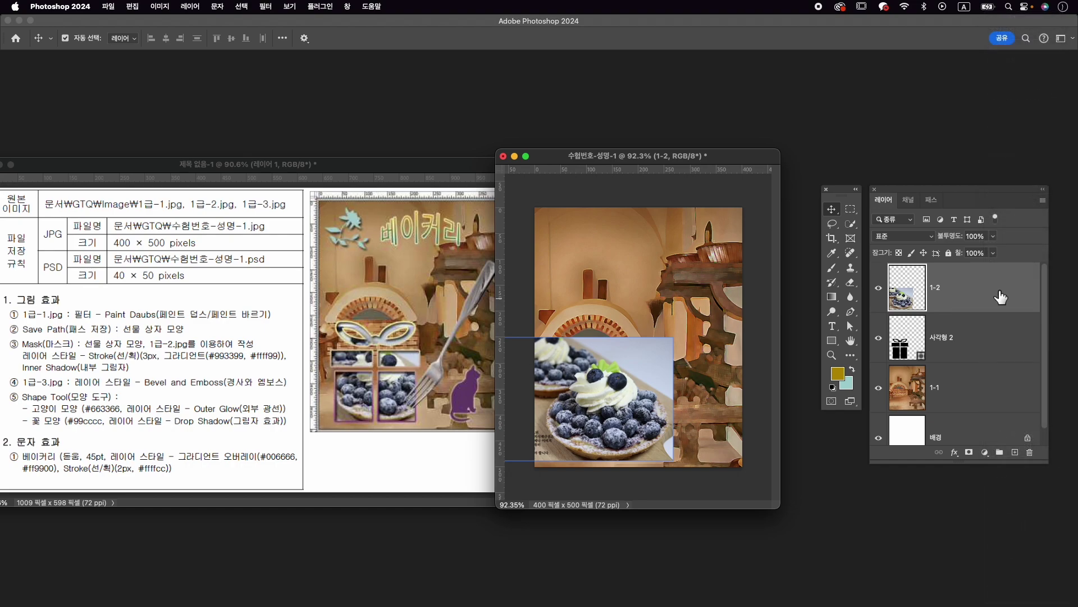
{"action": "right_click", "coordinate": [919, 291]}
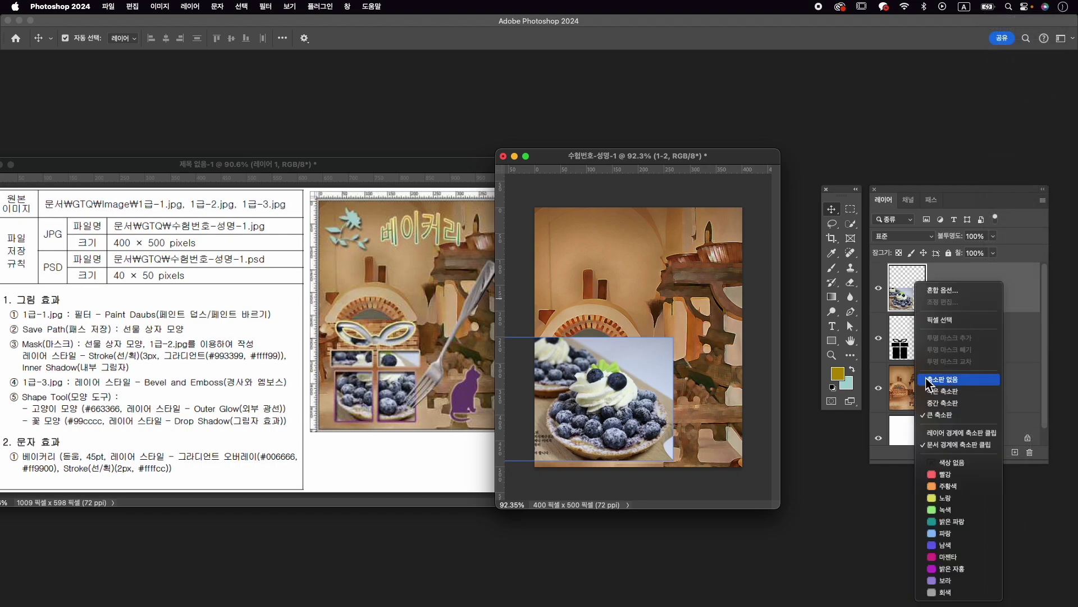
{"action": "left_click", "coordinate": [1006, 282]}
{"action": "right_click", "coordinate": [994, 281]}
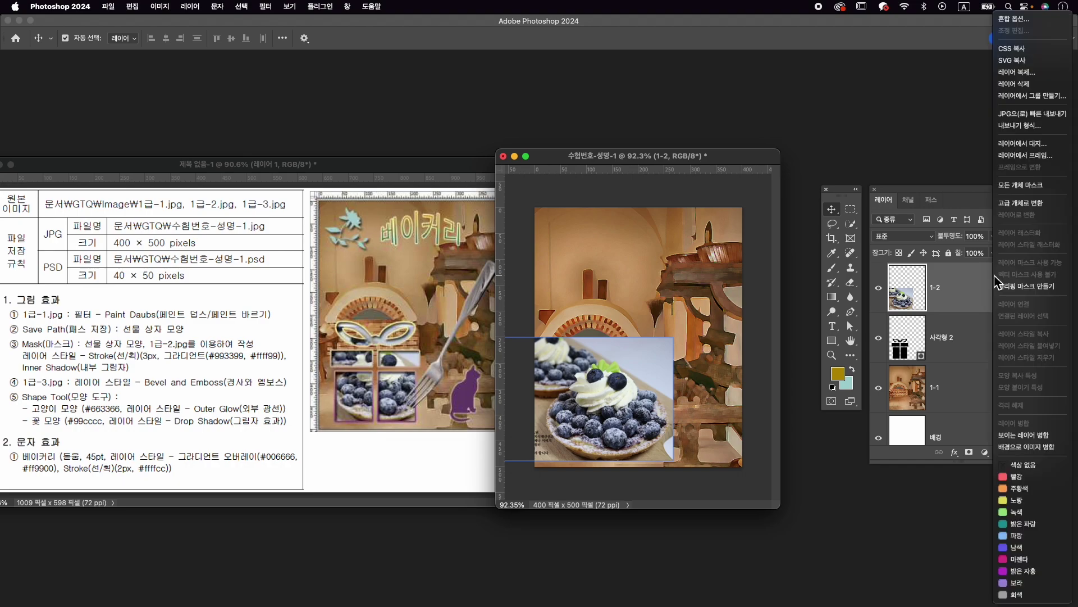
{"action": "left_click", "coordinate": [1017, 287]}
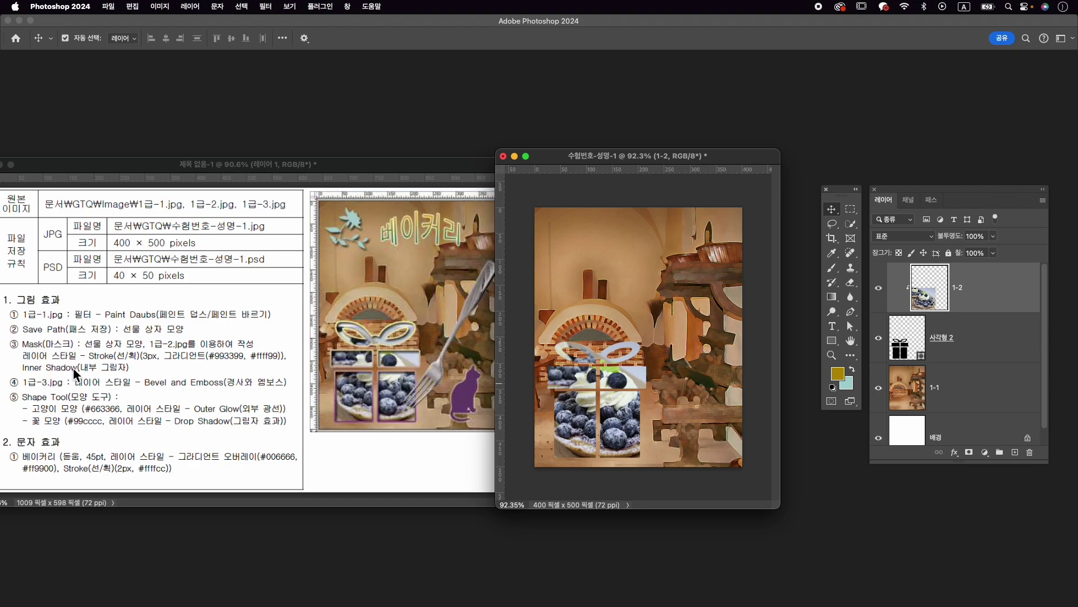
Add a 3 px outside Stroke layer style with a gradient fill to the gift box shape layer.
{"action": "left_click", "coordinate": [996, 350]}
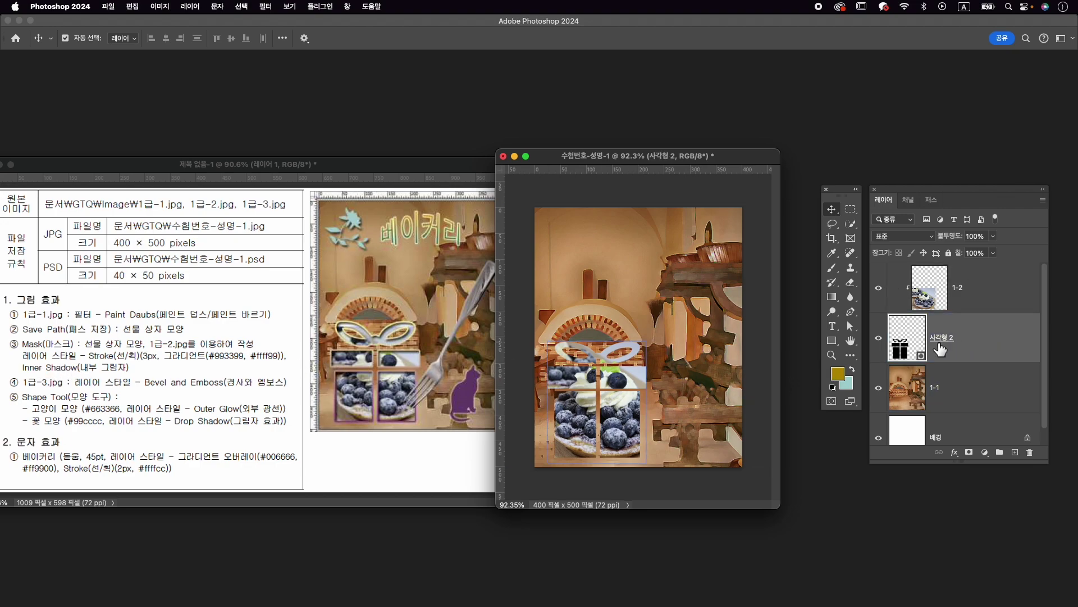
{"action": "left_click", "coordinate": [955, 452]}
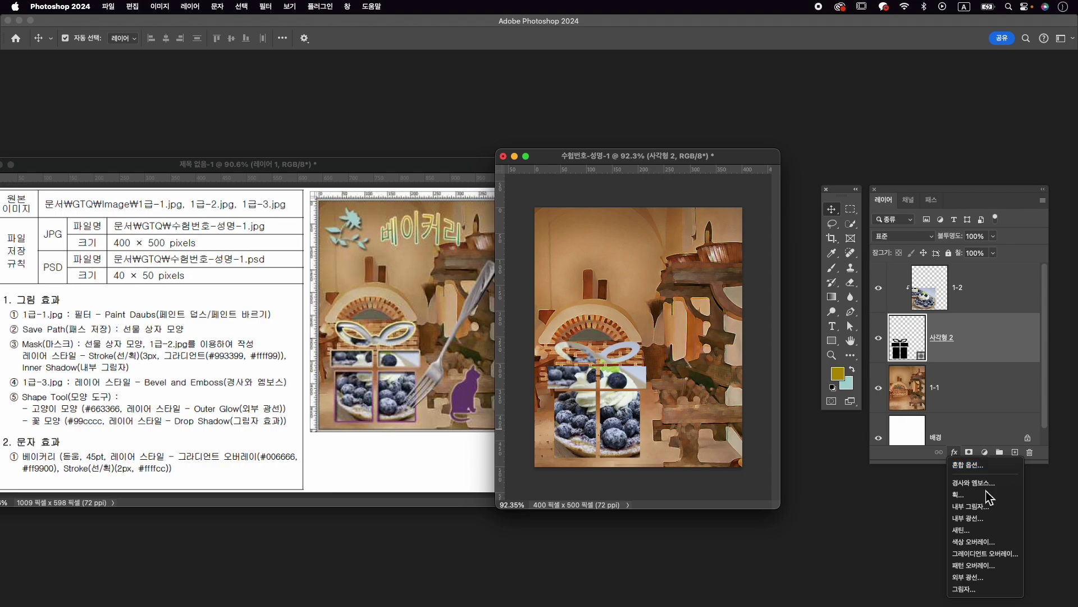
{"action": "left_click", "coordinate": [980, 494]}
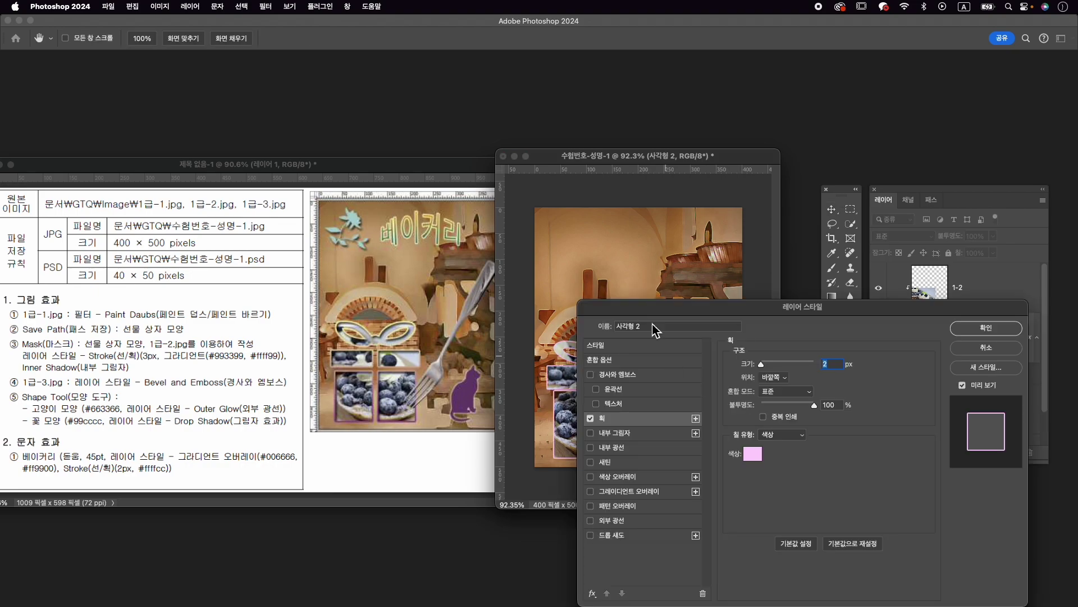
{"action": "type", "text": "3"}
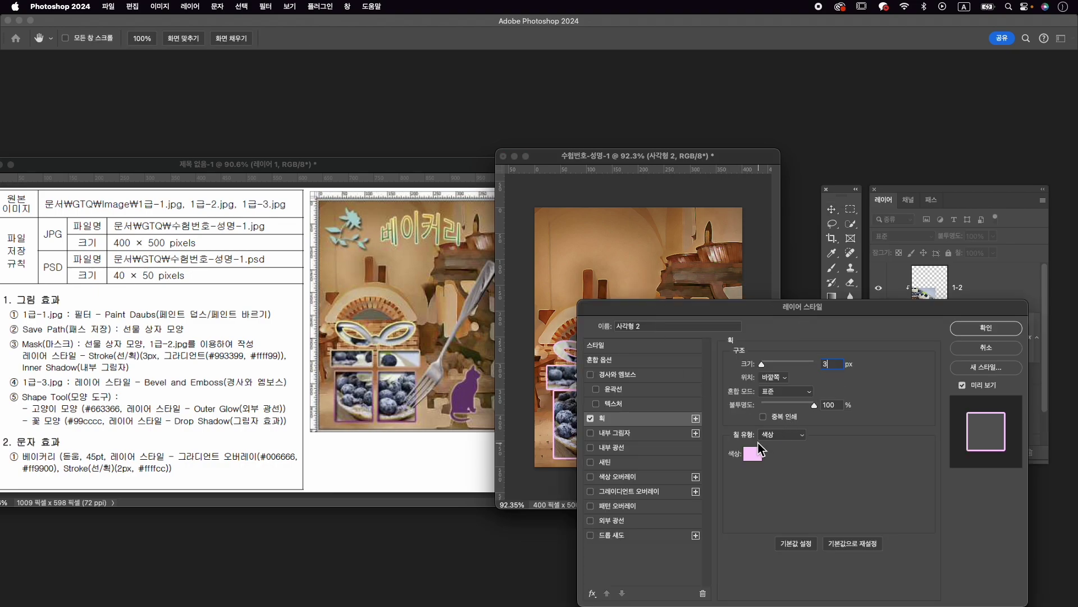
{"action": "left_click", "coordinate": [794, 436]}
{"action": "left_click", "coordinate": [797, 447]}
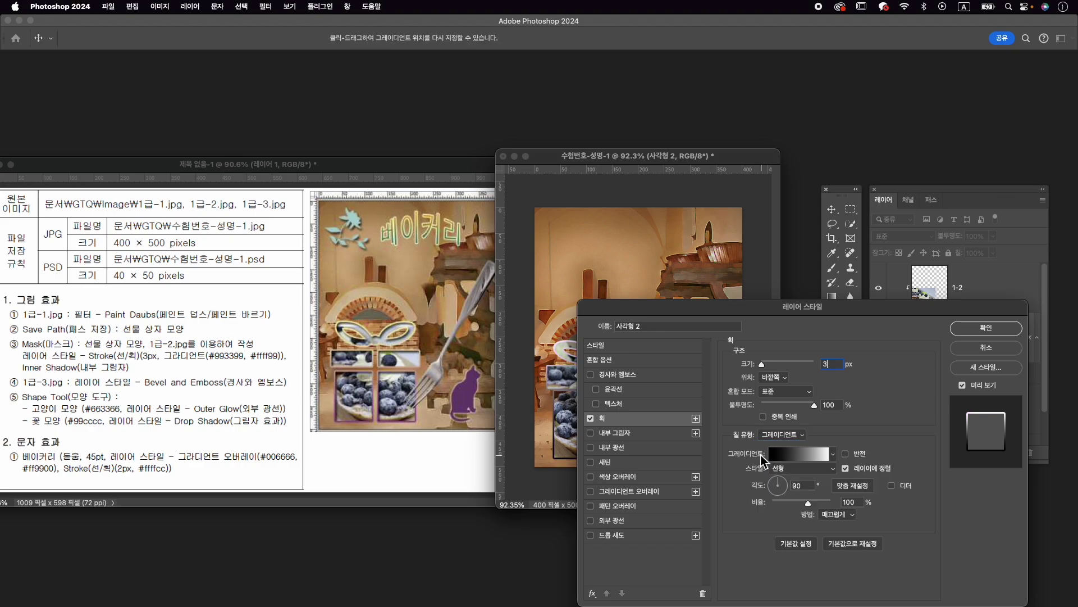
Set the stroke gradient to run from #993399 to #ffff99.
{"action": "left_click", "coordinate": [808, 454]}
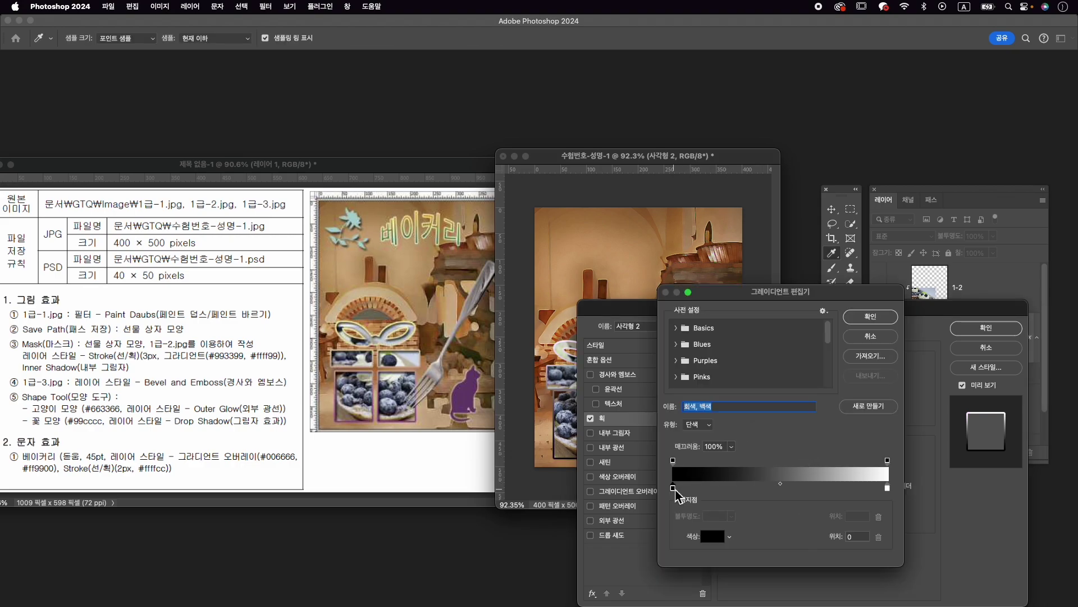
{"action": "double_click", "coordinate": [674, 489]}
{"action": "type", "text": "993399"}
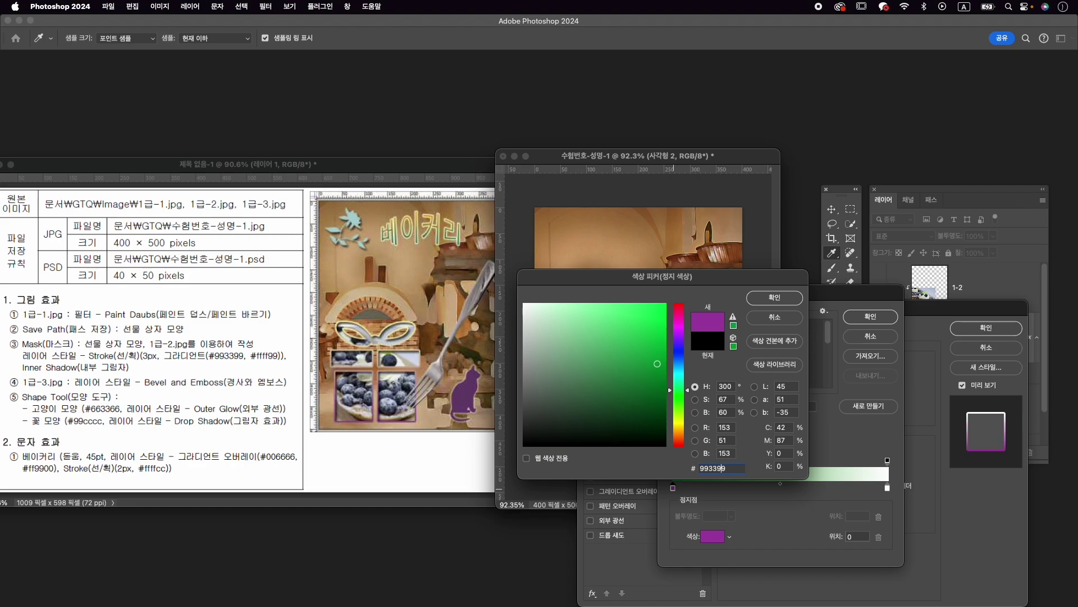
{"action": "key", "text": "Return"}
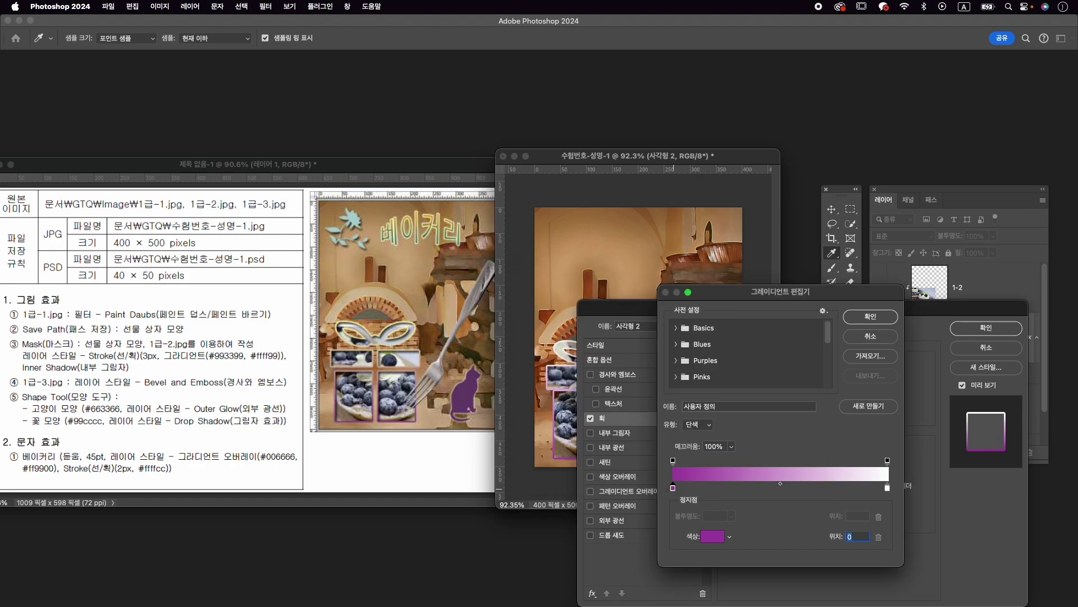
{"action": "double_click", "coordinate": [888, 488]}
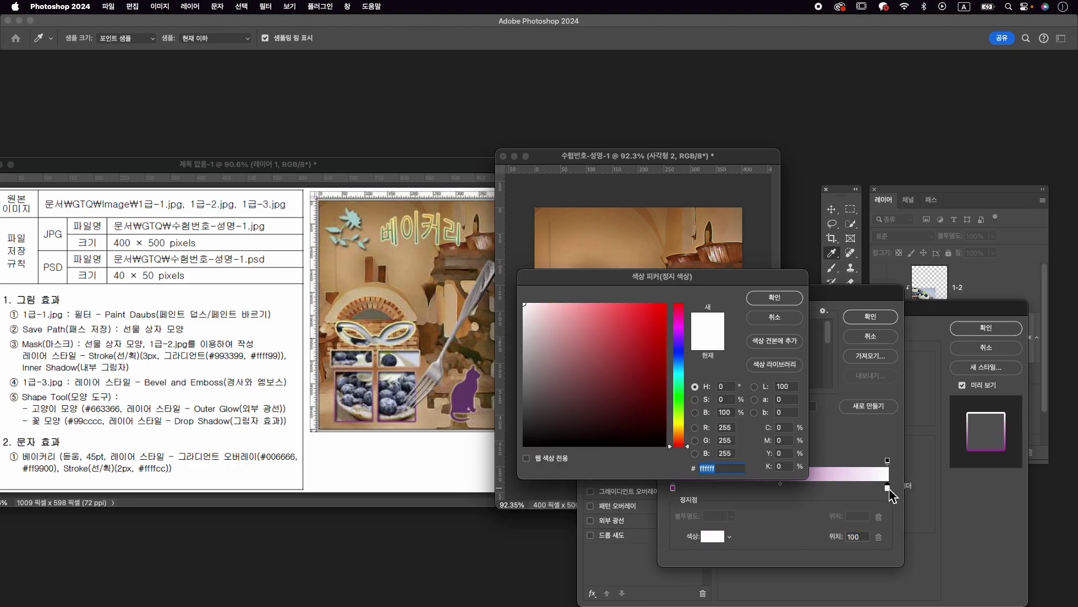
{"action": "key", "text": "Return"}
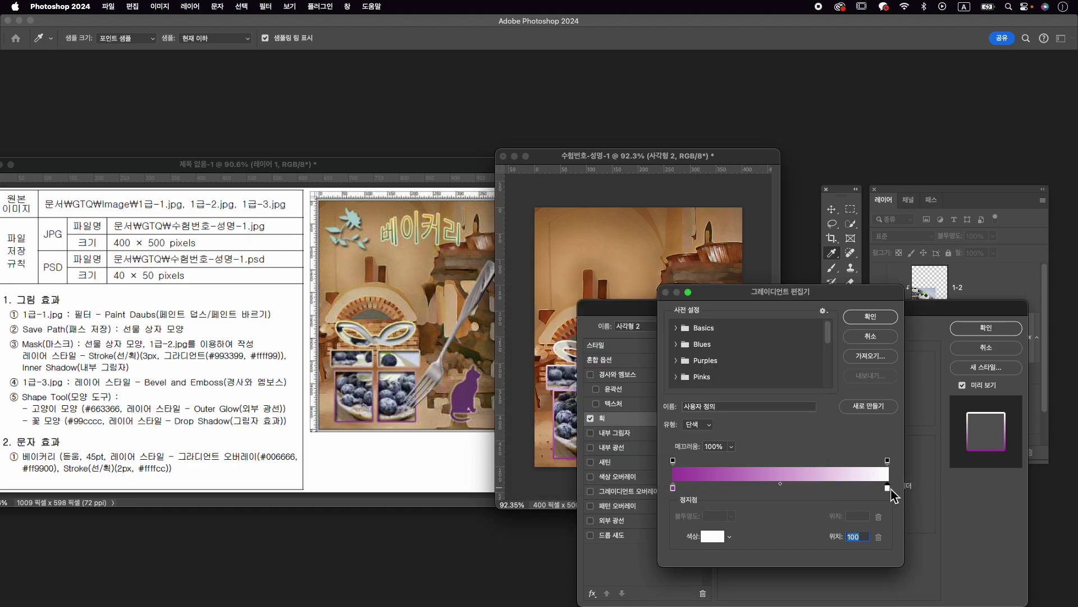
{"action": "left_click", "coordinate": [712, 539]}
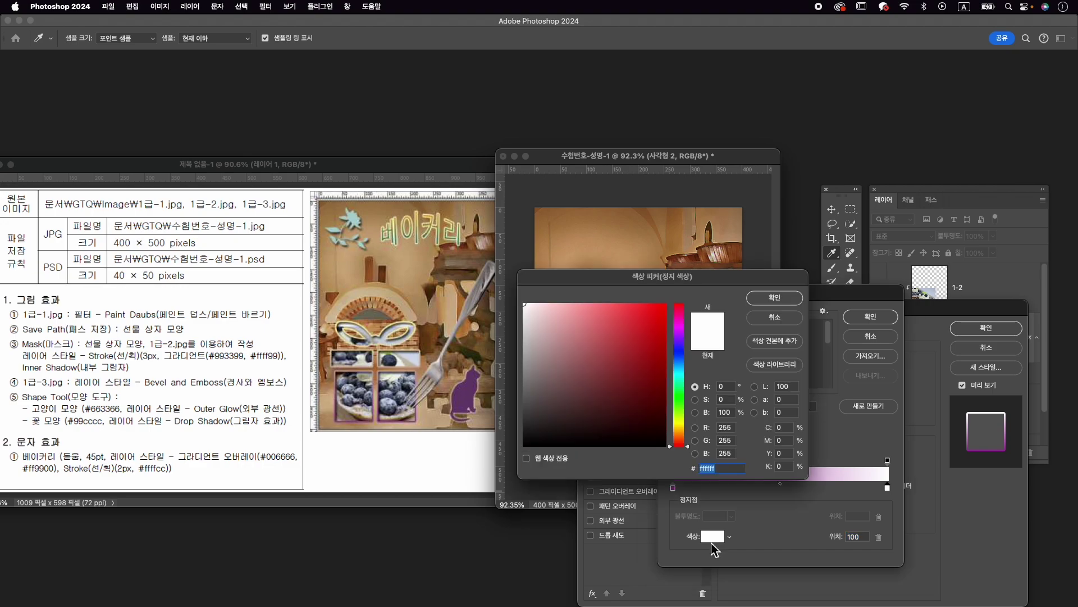
{"action": "type", "text": "ffff99"}
{"action": "key", "text": "Return"}
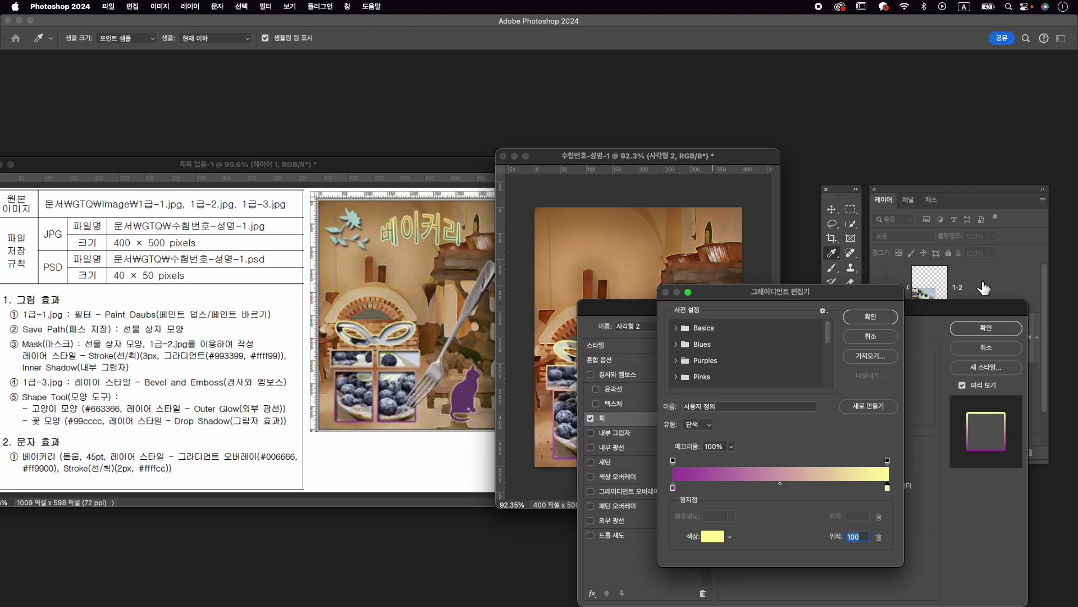
{"action": "left_click", "coordinate": [870, 317]}
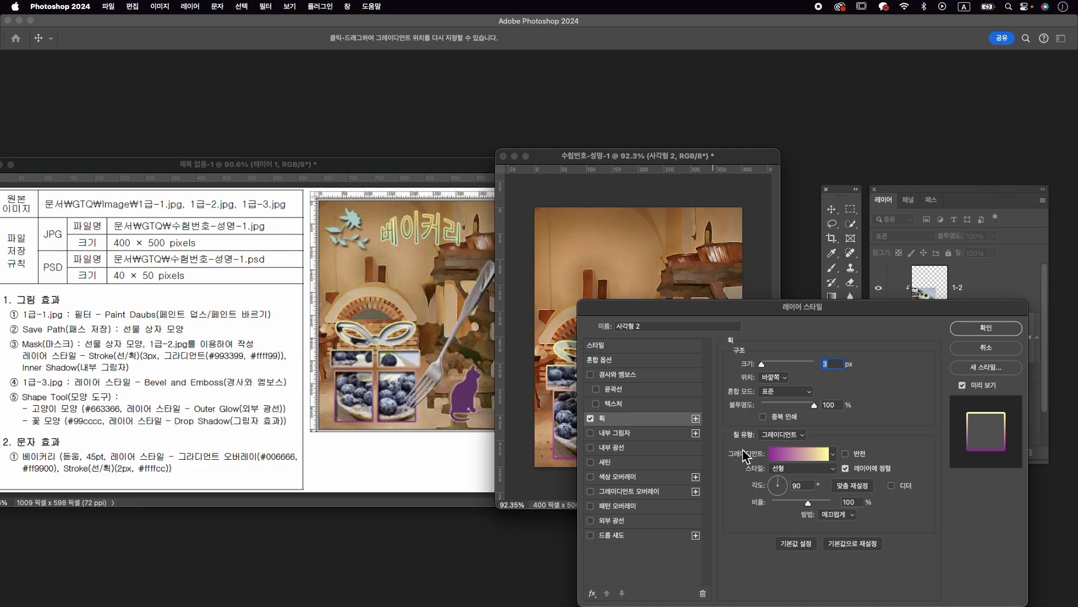
Add an Inner Shadow with an angle of -174° to the gift box shape and apply the layer styles.
{"action": "left_click", "coordinate": [628, 433]}
{"action": "left_click_drag", "start_coordinate": [780, 309], "coordinate": [833, 277]}
{"action": "left_click_drag", "start_coordinate": [832, 375], "coordinate": [823, 373]}
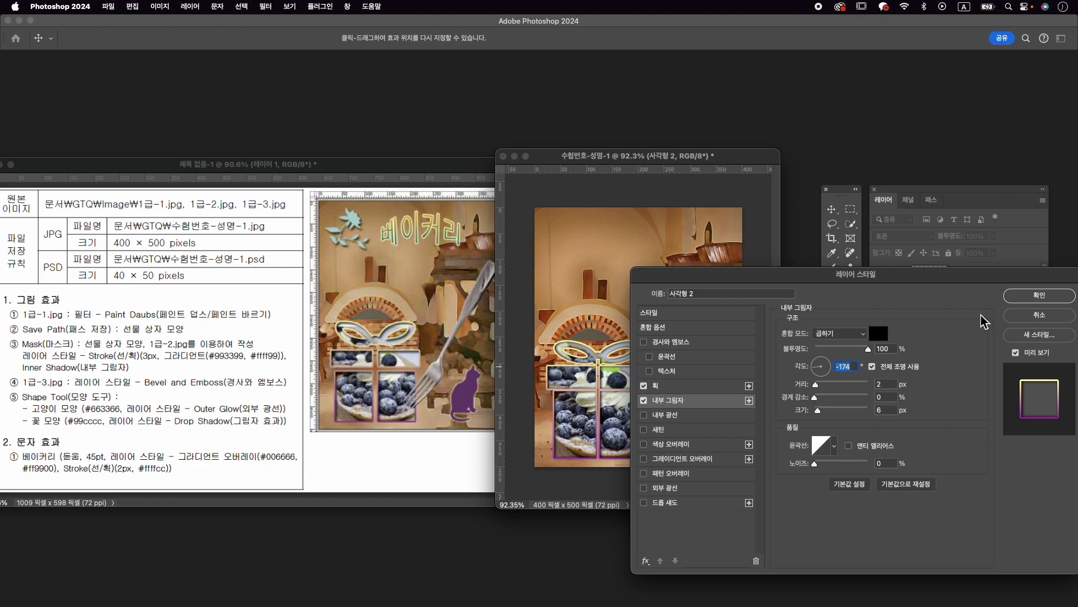
{"action": "left_click", "coordinate": [1038, 296]}
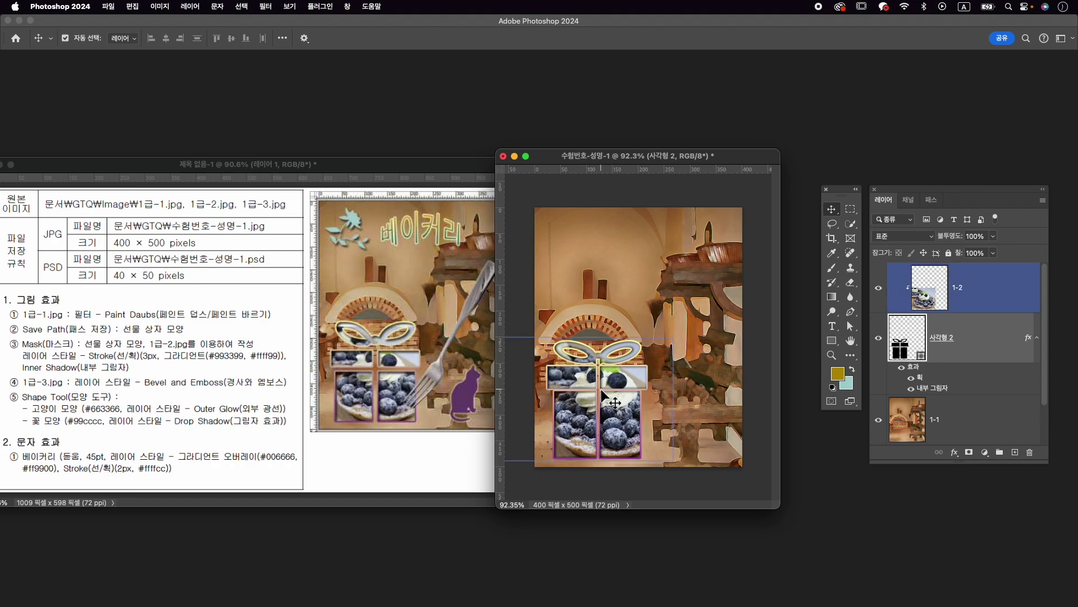
Lower the top edge of the gift box's lower section by nudging its anchor points with the Direct Selection tool.
{"action": "key", "text": "a"}
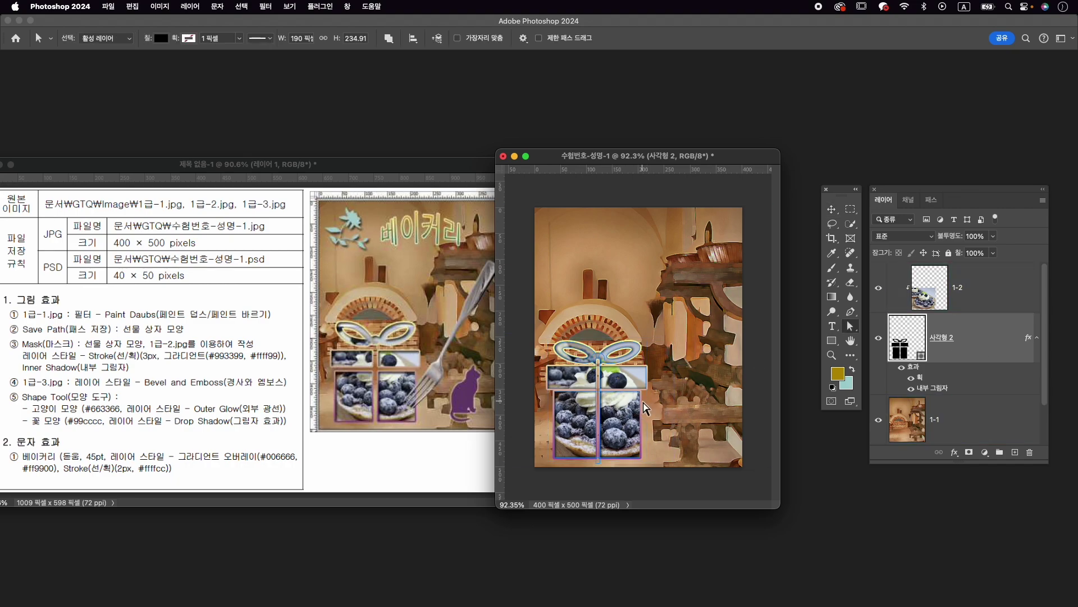
{"action": "left_click", "coordinate": [850, 326]}
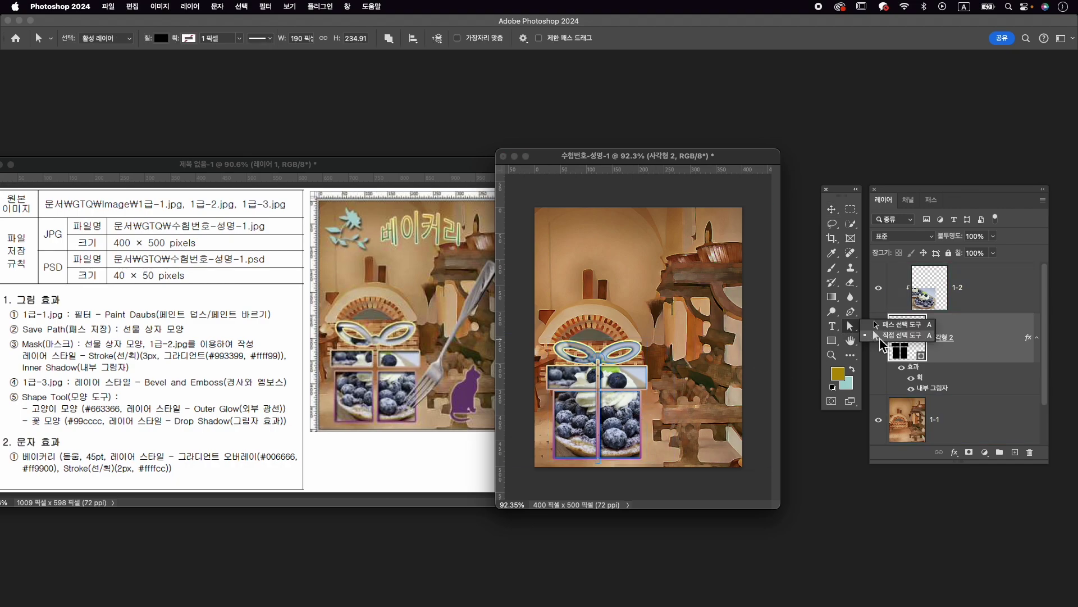
{"action": "left_click", "coordinate": [880, 337]}
{"action": "left_click", "coordinate": [556, 396]}
{"action": "key", "text": "Down"}
{"action": "key", "text": "Down"}
{"action": "key", "text": "Down"}
{"action": "key", "text": "Down"}
{"action": "key", "text": "Down"}
{"action": "key", "text": "Return"}
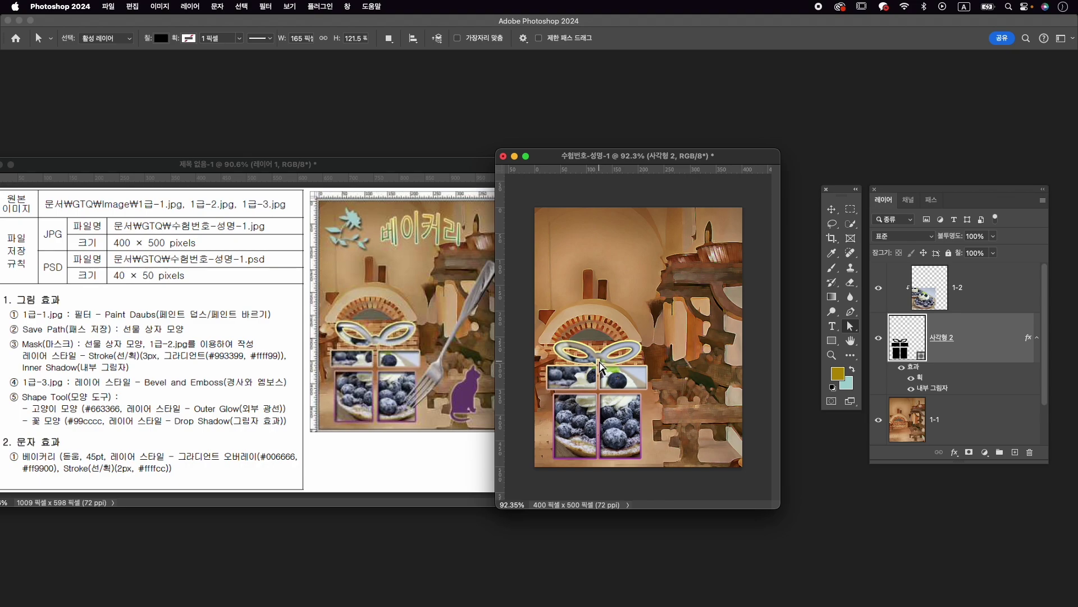
Lower the top edge of the vertical ribbon strip to the lid's upper edge, making the strip 202 px tall.
{"action": "scroll", "coordinate": [597, 386], "scroll_direction": "up", "scroll_amount": 5}
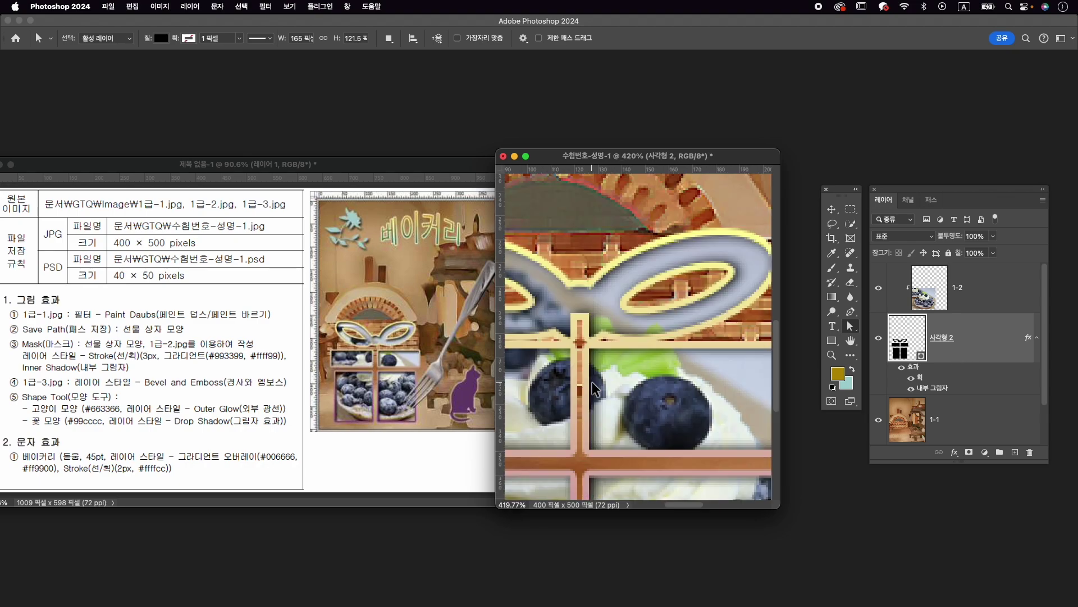
{"action": "left_click", "coordinate": [584, 331]}
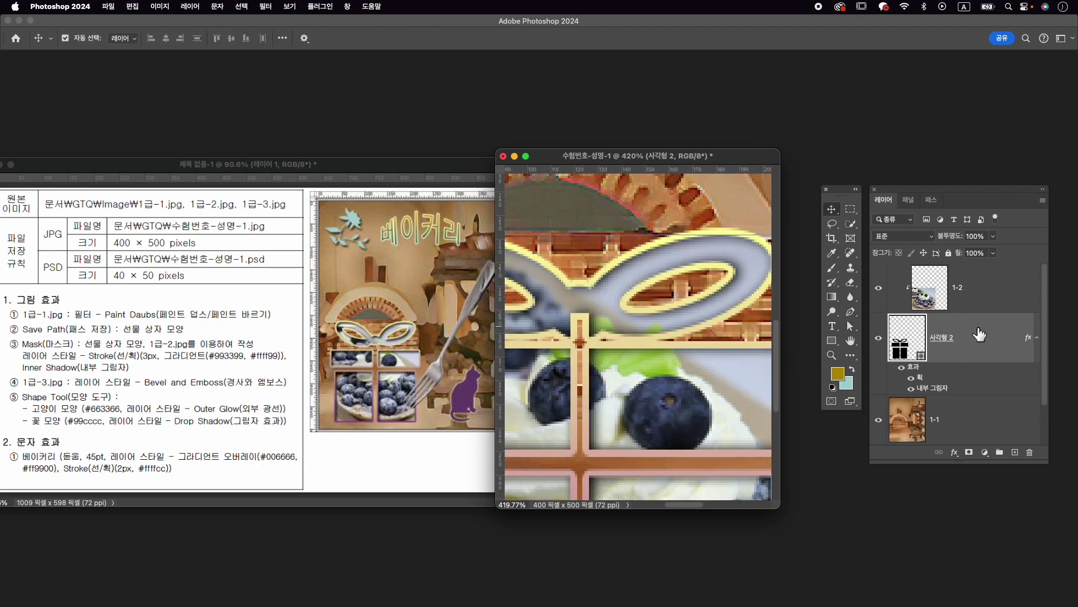
{"action": "left_click", "coordinate": [587, 325]}
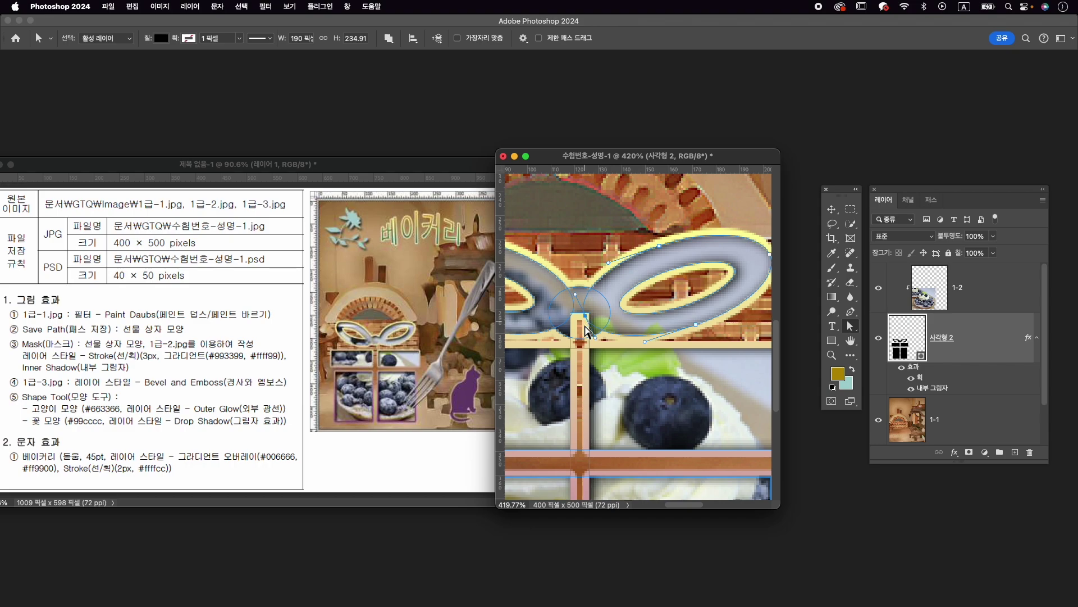
{"action": "right_click", "coordinate": [851, 330]}
{"action": "left_click", "coordinate": [900, 337]}
{"action": "left_click", "coordinate": [584, 366]}
{"action": "mouse_move", "coordinate": [584, 366]}
{"action": "left_mouse_down"}
{"action": "mouse_move", "coordinate": [581, 395]}
{"action": "mouse_move", "coordinate": [570, 379]}
{"action": "left_mouse_up"}
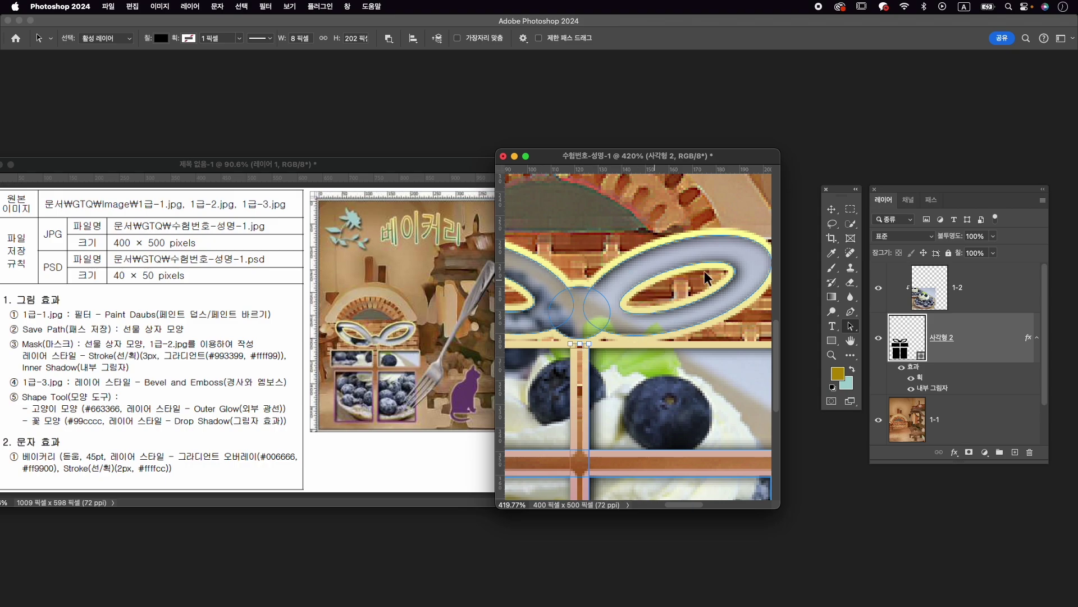
Select the bow paths on top of the gift box and nudge them up 7 px away from the lid.
{"action": "left_click", "coordinate": [618, 269]}
{"action": "scroll", "coordinate": [649, 294], "scroll_direction": "down", "scroll_amount": 3}
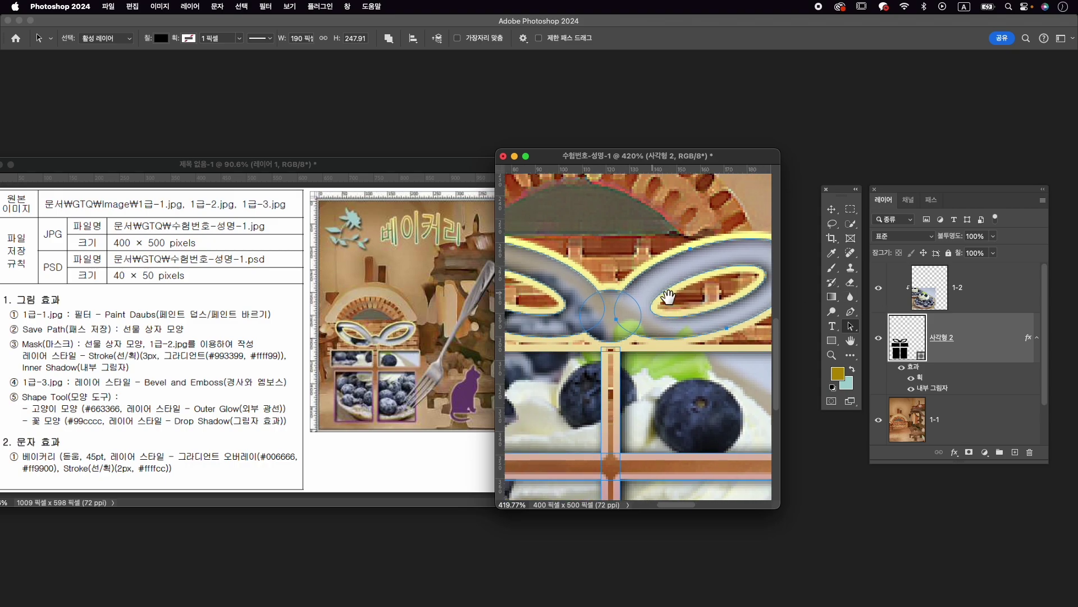
{"action": "scroll", "coordinate": [649, 293], "scroll_direction": "down", "scroll_amount": 5}
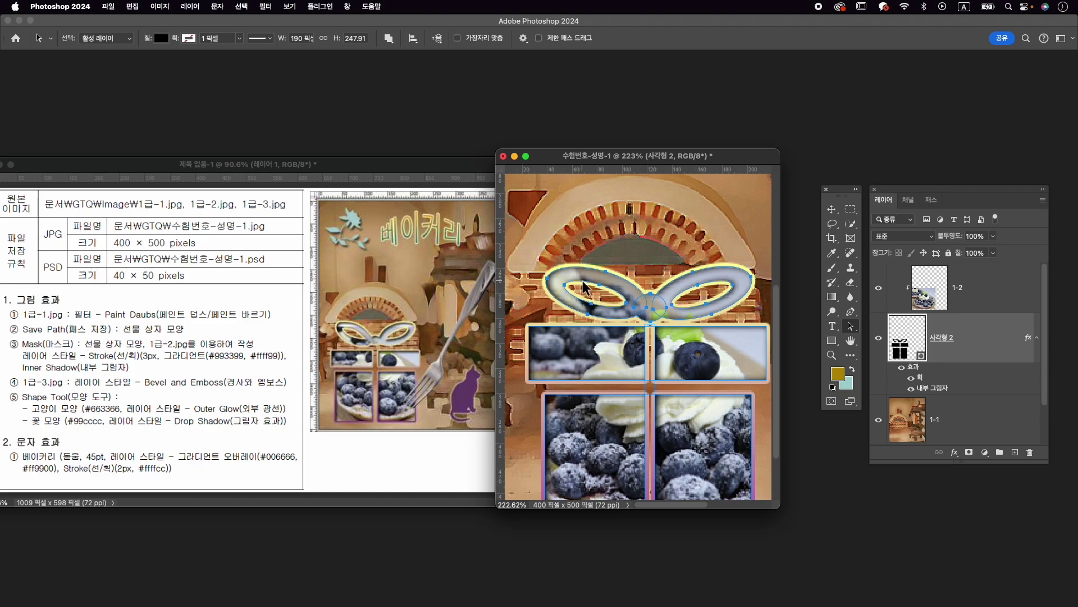
{"action": "key", "text": "Up"}
{"action": "key", "text": "Up"}
{"action": "key", "text": "Up"}
{"action": "key", "text": "Up"}
{"action": "key", "text": "Up"}
{"action": "key", "text": "Up"}
{"action": "key", "text": "Up"}
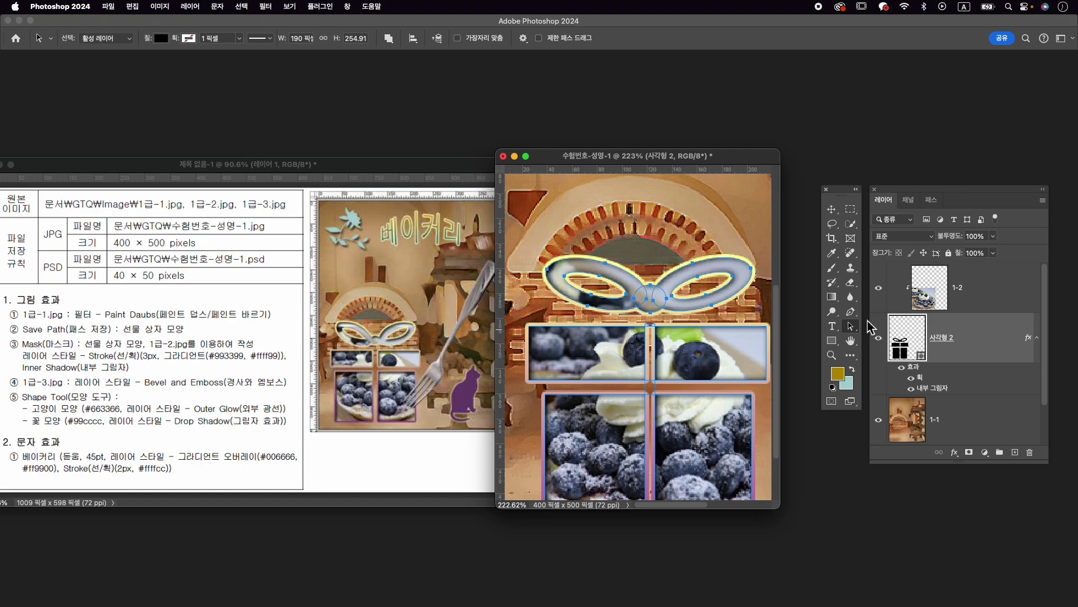
Readjust the gift box's vertical ribbon strip to a height of 206 px.
{"action": "left_click", "coordinate": [647, 328]}
{"action": "left_click", "coordinate": [739, 307]}
{"action": "scroll", "coordinate": [754, 356], "scroll_direction": "down", "scroll_amount": 5}
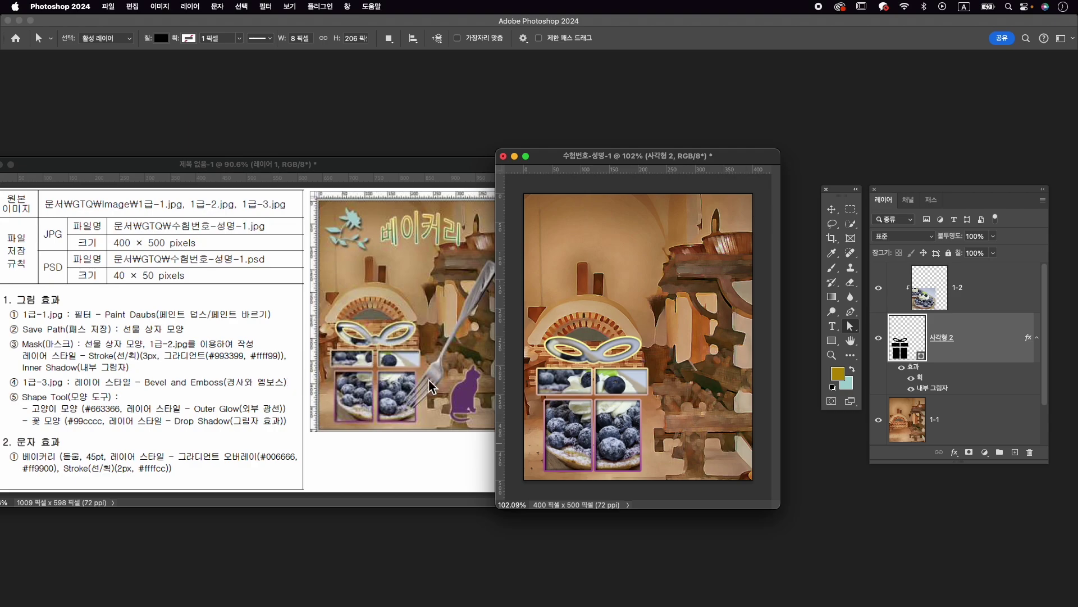
{"action": "scroll", "coordinate": [557, 379], "scroll_direction": "down", "scroll_amount": 1}
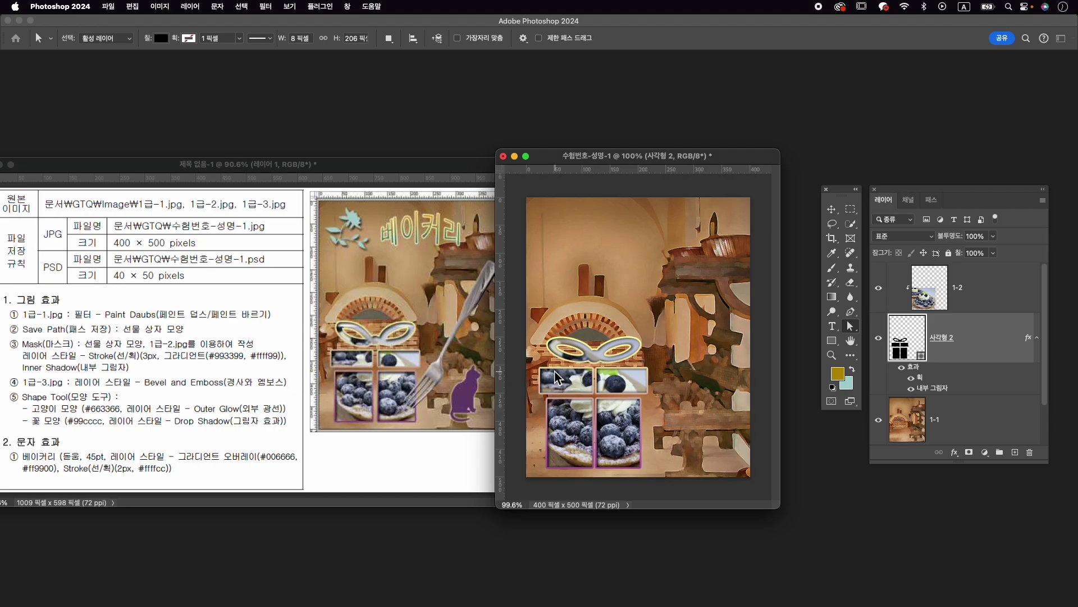
Open the fork photo 1급-3.jpg from the Image folder and move its window clear of the reference.
{"action": "key", "text": "super+o"}
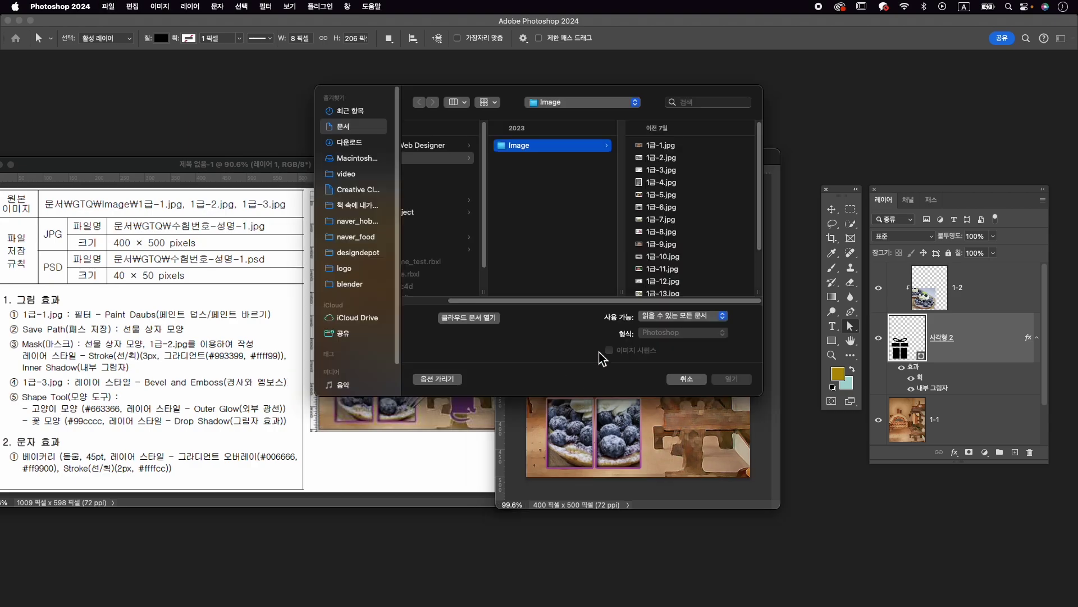
{"action": "left_click", "coordinate": [677, 169]}
{"action": "left_click", "coordinate": [732, 379]}
{"action": "mouse_move", "coordinate": [267, 103]}
{"action": "left_mouse_down"}
{"action": "mouse_move", "coordinate": [315, 113]}
{"action": "mouse_move", "coordinate": [751, 88]}
{"action": "mouse_move", "coordinate": [725, 94]}
{"action": "left_mouse_up"}
Select the fork with the Object Selection tool and add a layer mask that hides its background.
{"action": "left_click", "coordinate": [850, 224]}
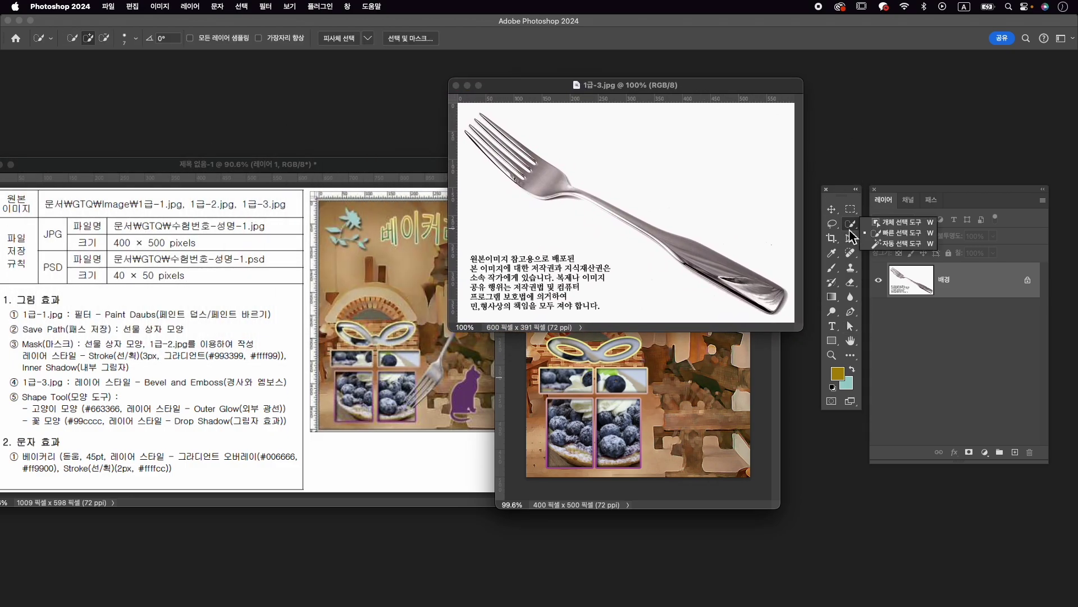
{"action": "left_click", "coordinate": [898, 222]}
{"action": "left_click_drag", "start_coordinate": [761, 165], "coordinate": [605, 244]}
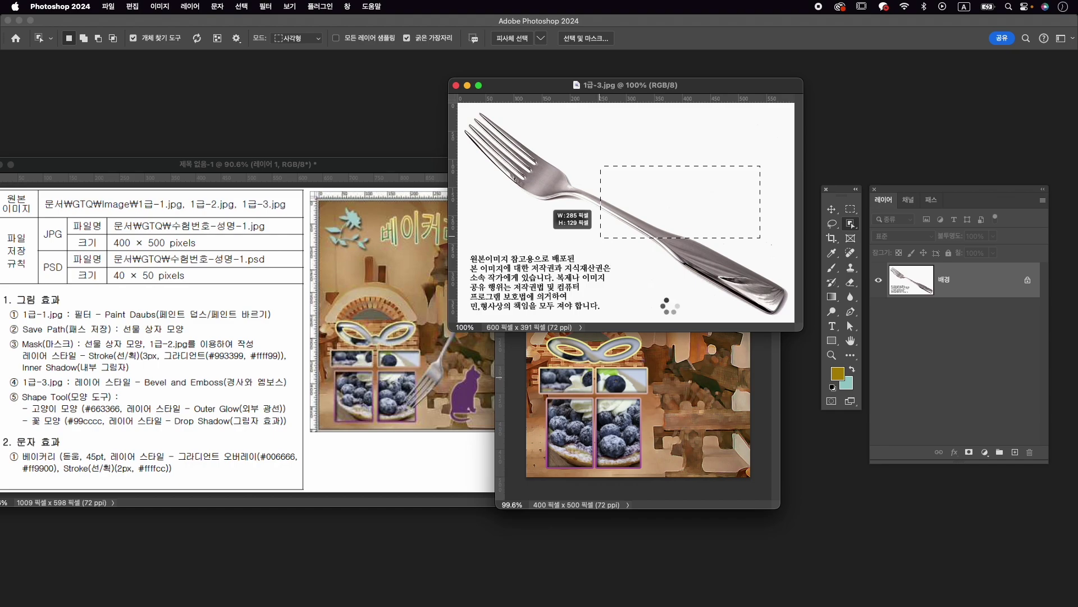
{"action": "left_click", "coordinate": [717, 284]}
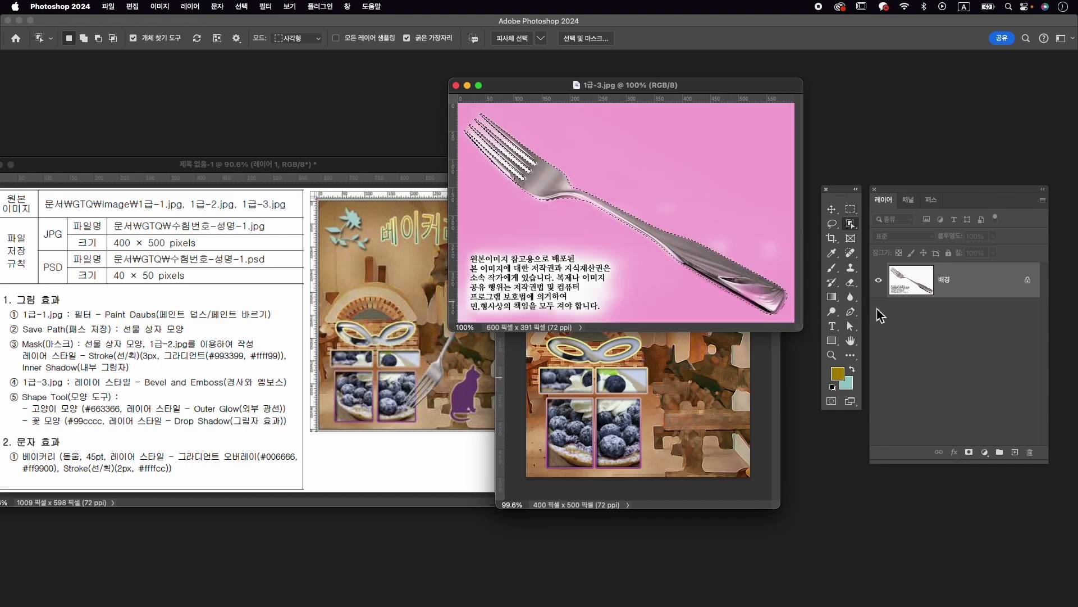
{"action": "left_click", "coordinate": [970, 452]}
Move the masked fork into the bakery composition and close 1급-3.jpg without saving.
{"action": "key", "text": "v"}
{"action": "left_click_drag", "start_coordinate": [665, 191], "coordinate": [666, 425]}
{"action": "left_click", "coordinate": [456, 86]}
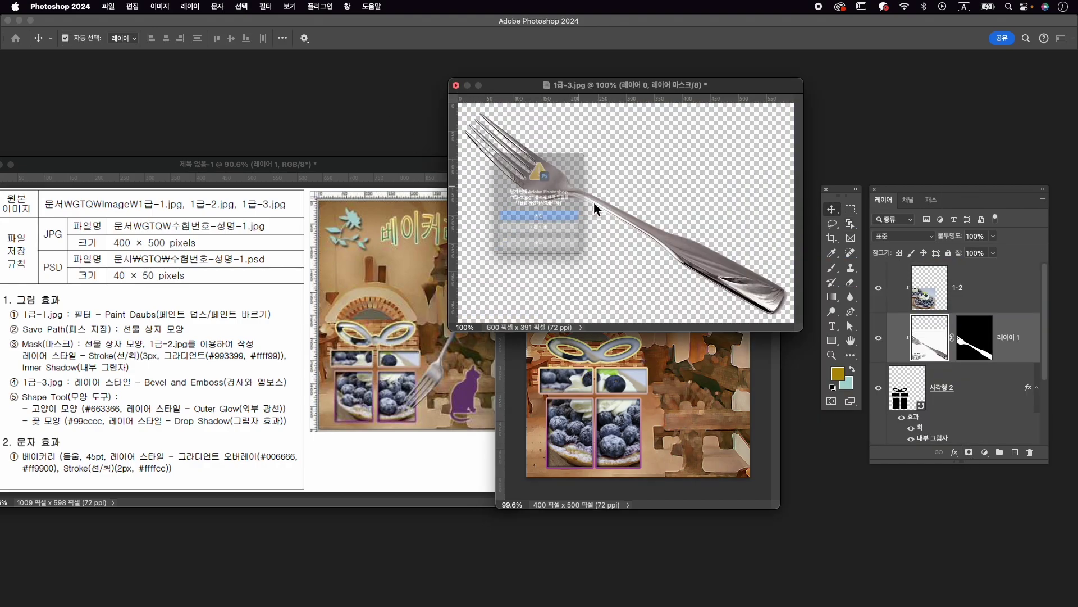
{"action": "left_click", "coordinate": [575, 254]}
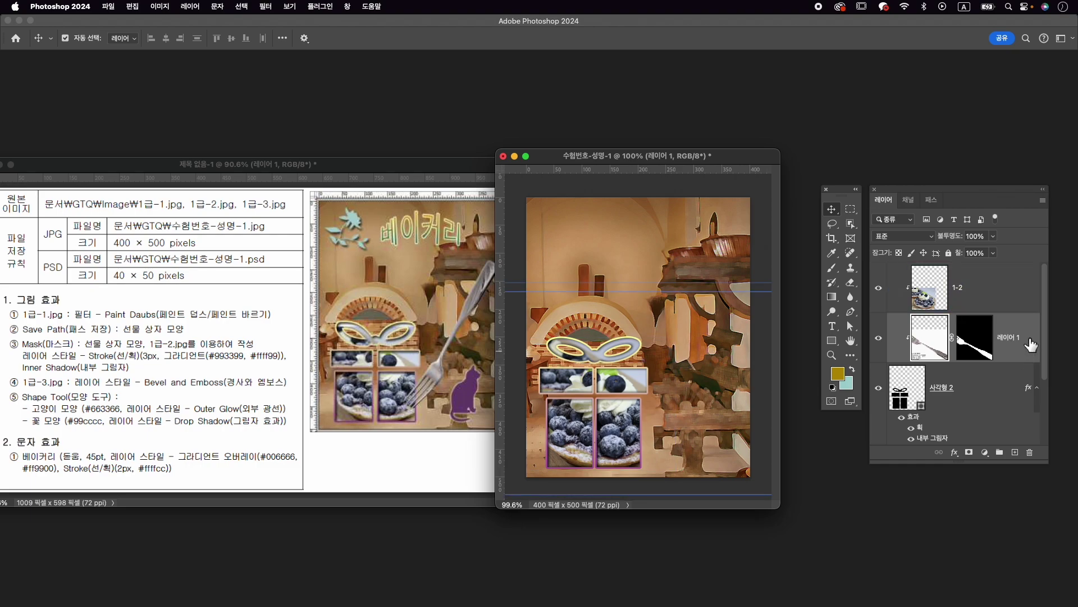
Place the fork layer above layer 1-2 and release it from the clipping mask.
{"action": "left_click_drag", "start_coordinate": [1030, 341], "coordinate": [1019, 271]}
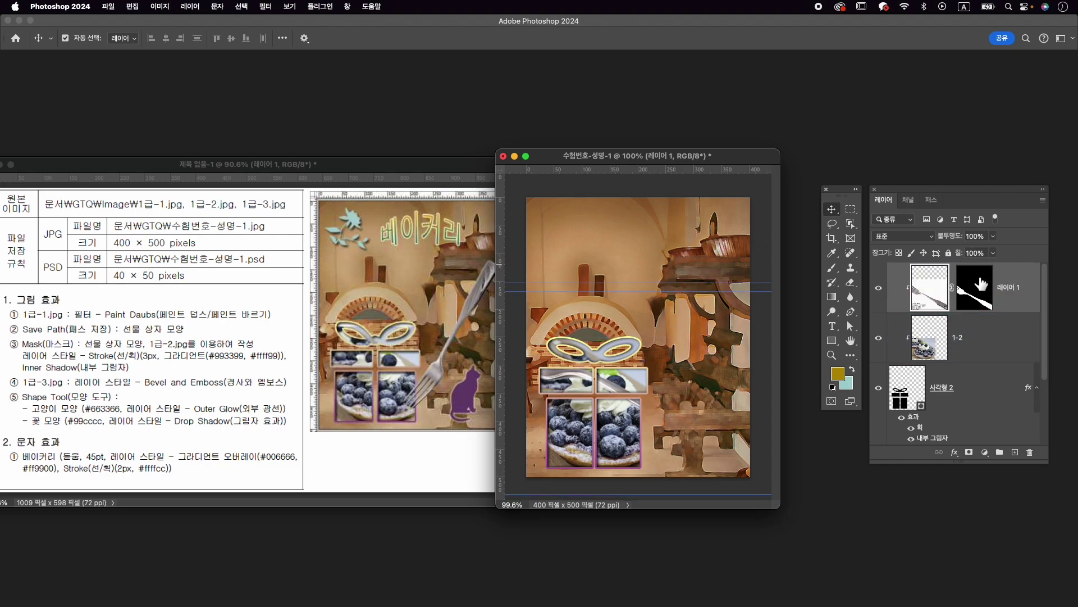
{"action": "right_click", "coordinate": [1022, 281]}
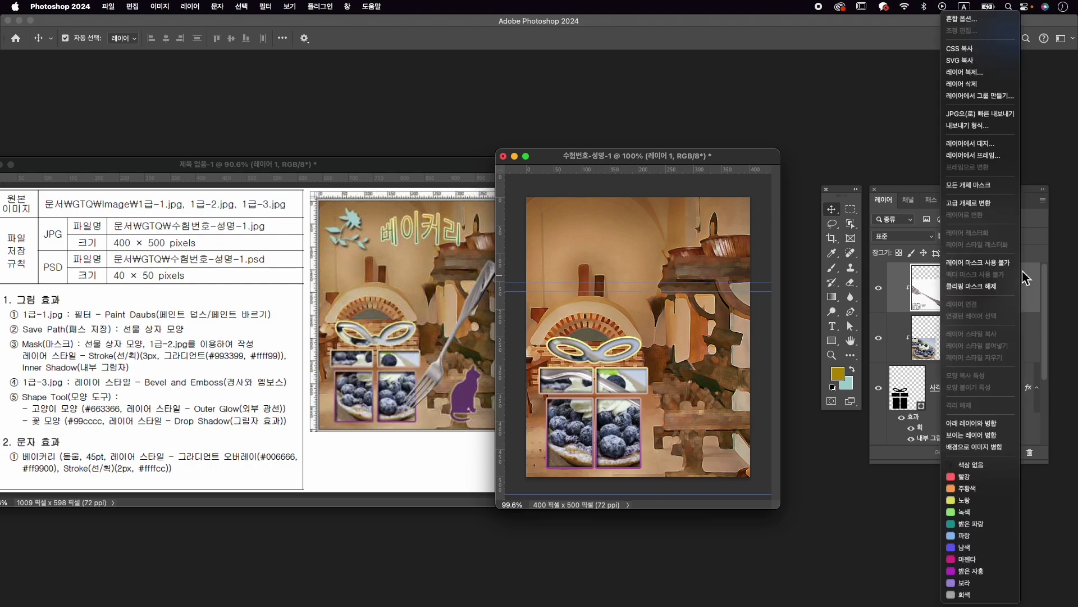
{"action": "left_click", "coordinate": [1012, 286]}
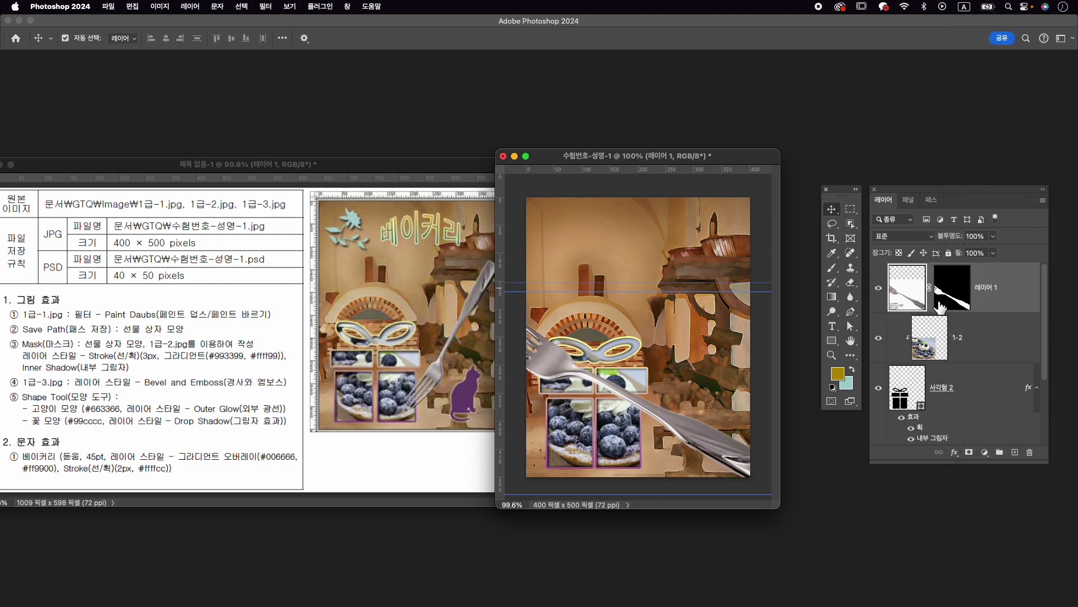
Rename the fork layer as 1-3.
{"action": "double_click", "coordinate": [993, 287]}
{"action": "type", "text": "1"}
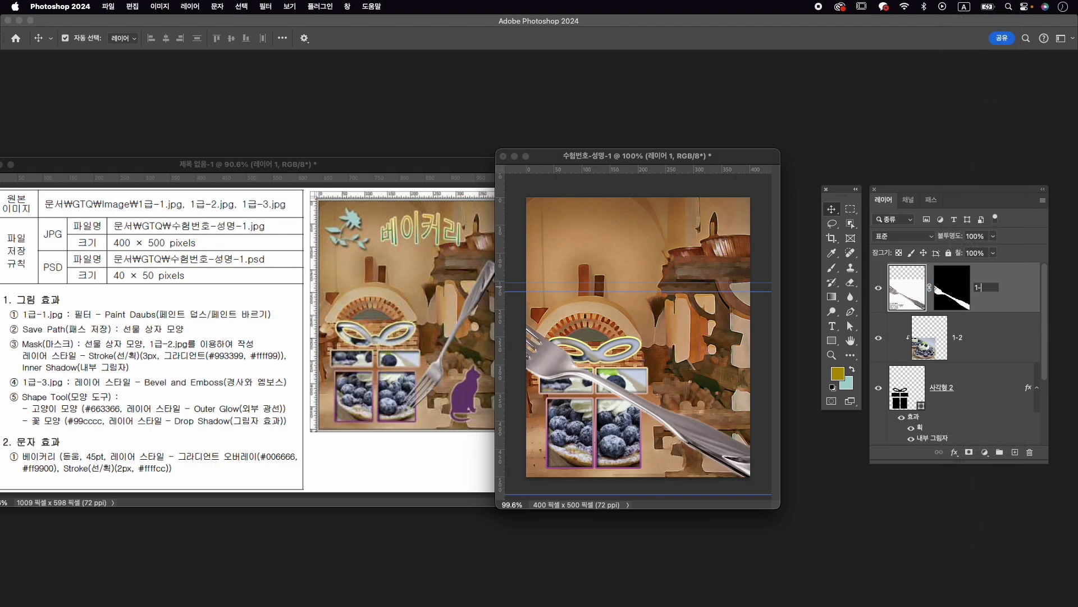
{"action": "type", "text": "-3"}
{"action": "key", "text": "Return"}
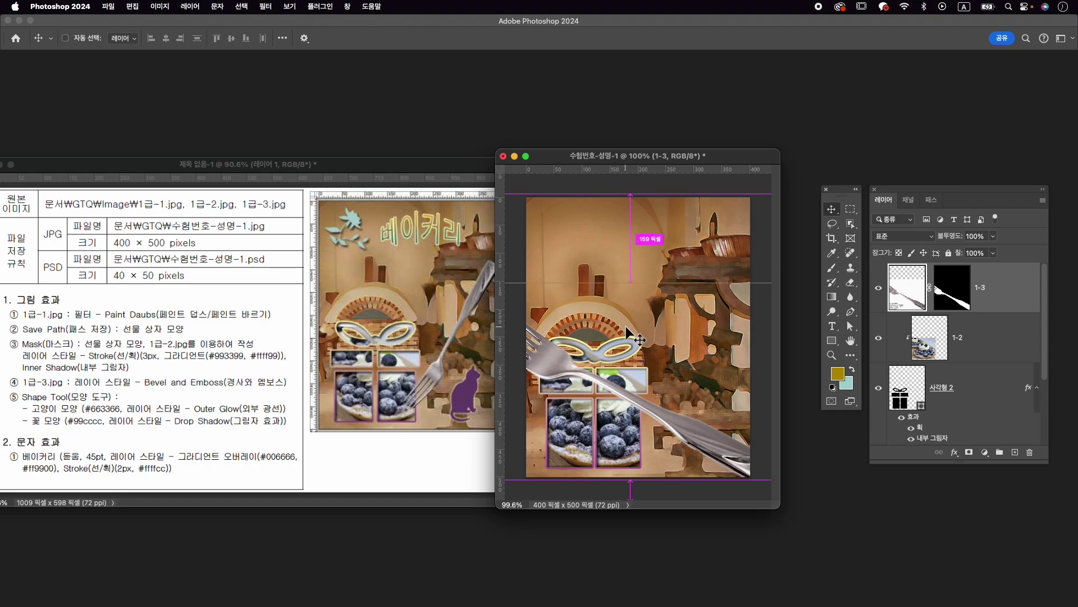
Free-transform the fork to about 57% scale and about -91° rotation, with its tines overlapping the lower right of the gift box.
{"action": "key", "text": "super+t"}
{"action": "left_click_drag", "start_coordinate": [631, 283], "coordinate": [631, 332]}
{"action": "left_click_drag", "start_coordinate": [750, 323], "coordinate": [576, 277]}
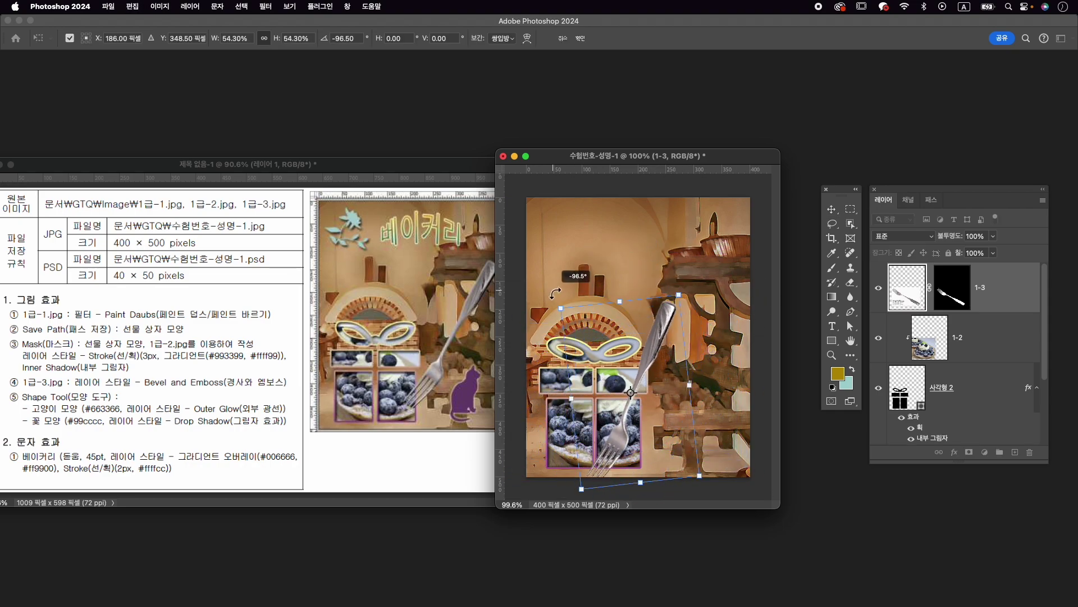
{"action": "left_click_drag", "start_coordinate": [681, 295], "coordinate": [717, 279]}
{"action": "left_click_drag", "start_coordinate": [682, 326], "coordinate": [725, 288]}
{"action": "left_click_drag", "start_coordinate": [590, 161], "coordinate": [606, 162]}
{"action": "left_click_drag", "start_coordinate": [779, 248], "coordinate": [781, 250]}
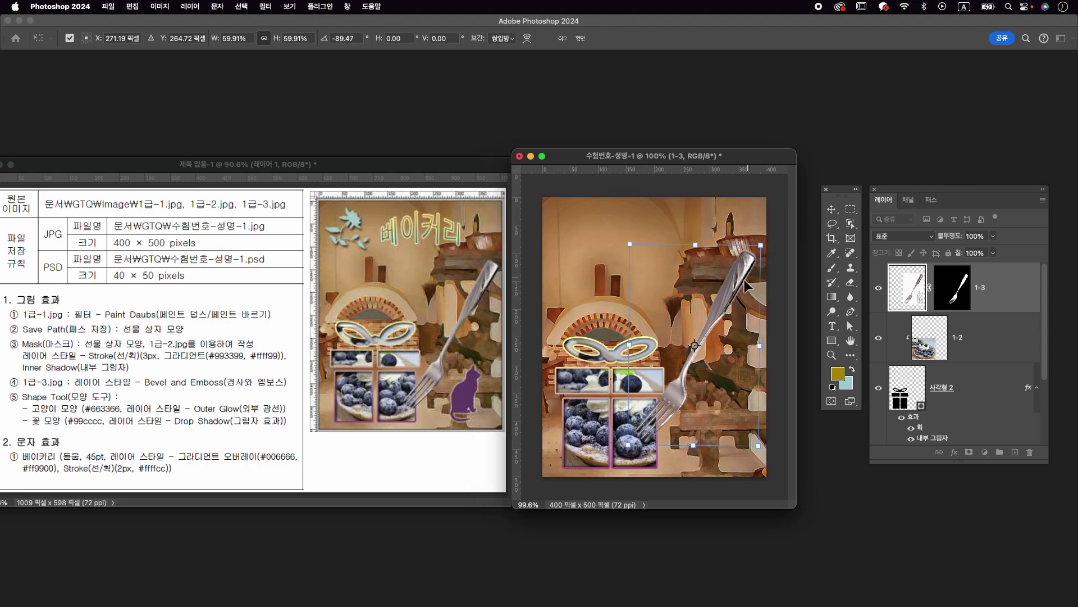
{"action": "mouse_move", "coordinate": [736, 291]}
{"action": "left_mouse_down"}
{"action": "mouse_move", "coordinate": [696, 289]}
{"action": "mouse_move", "coordinate": [743, 301]}
{"action": "left_mouse_up"}
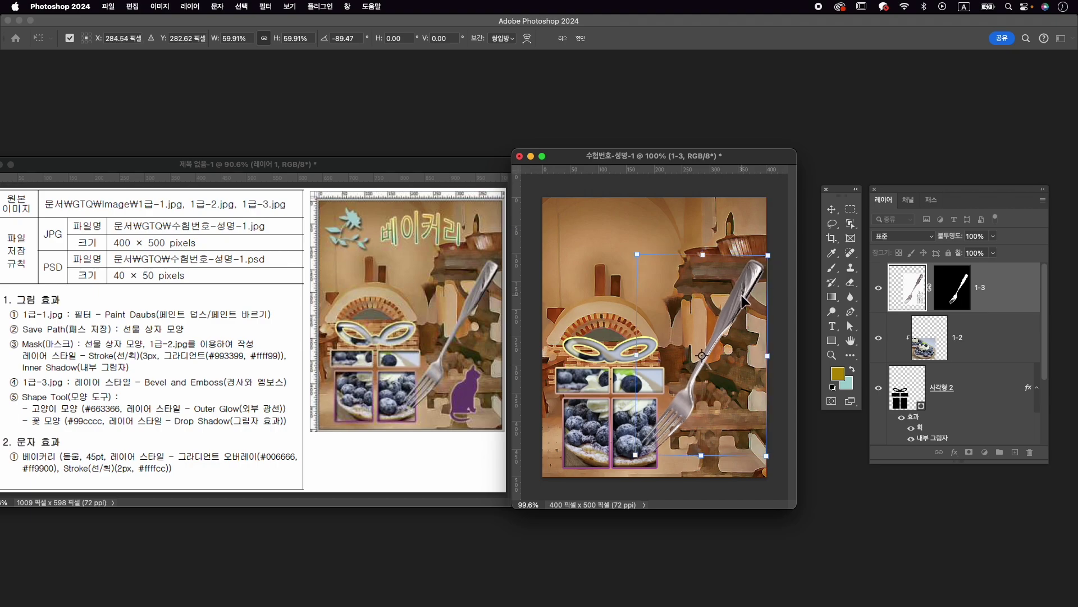
{"action": "left_click_drag", "start_coordinate": [776, 261], "coordinate": [741, 307]}
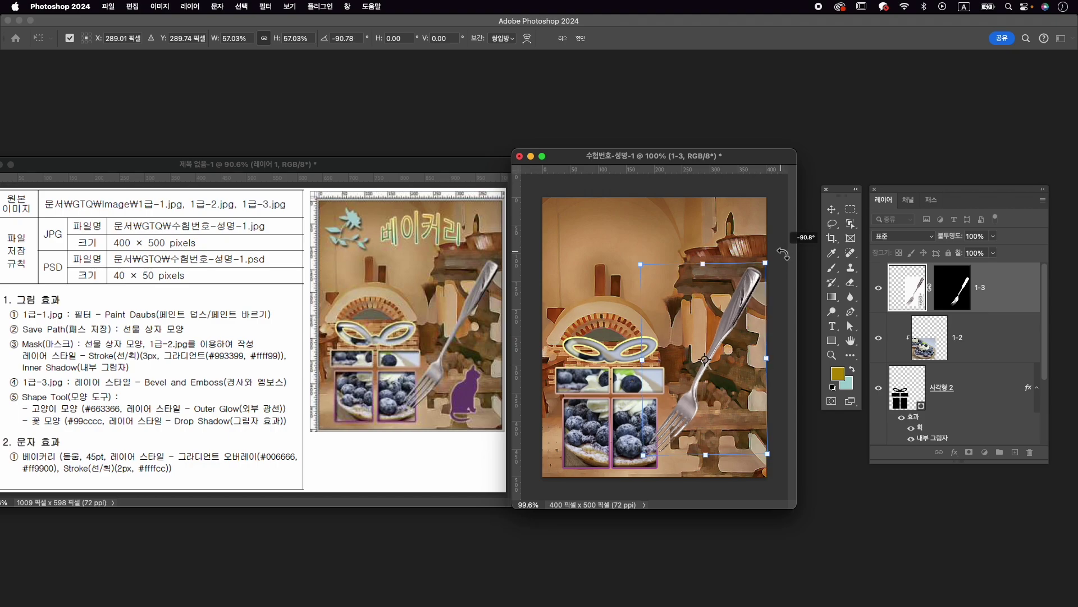
{"action": "key", "text": "Return"}
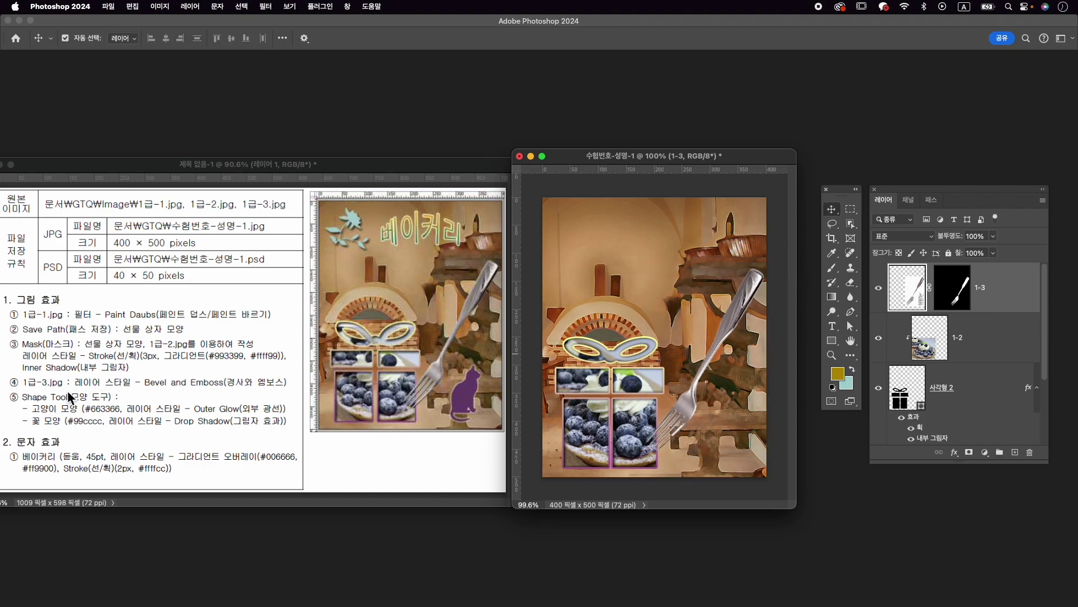
Apply a Bevel and Emboss layer style to the fork layer 1-3.
{"action": "left_click", "coordinate": [954, 453]}
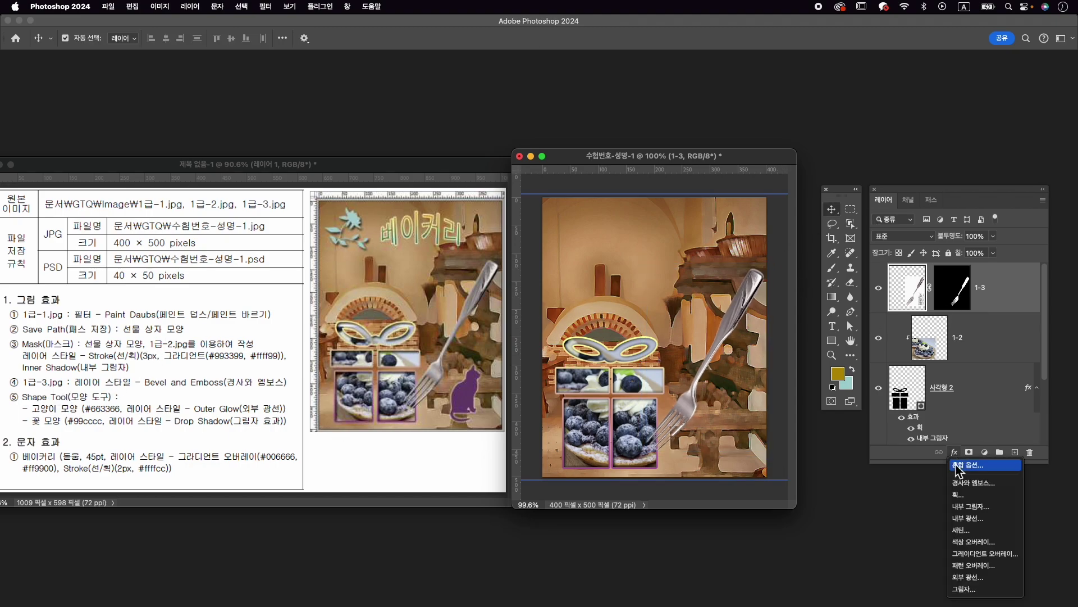
{"action": "left_click", "coordinate": [965, 479]}
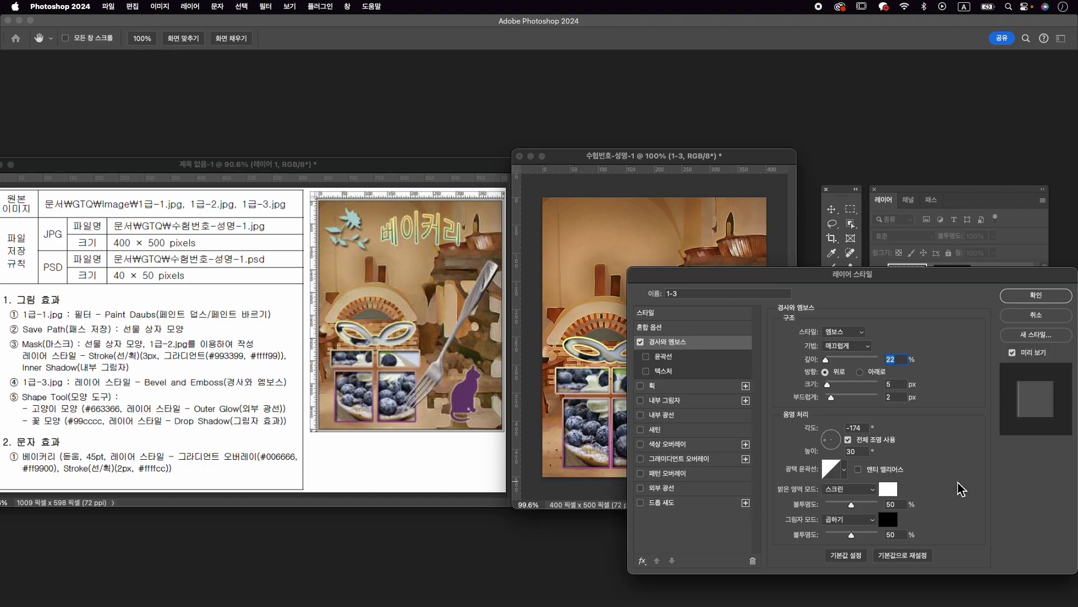
{"action": "left_click", "coordinate": [1036, 295]}
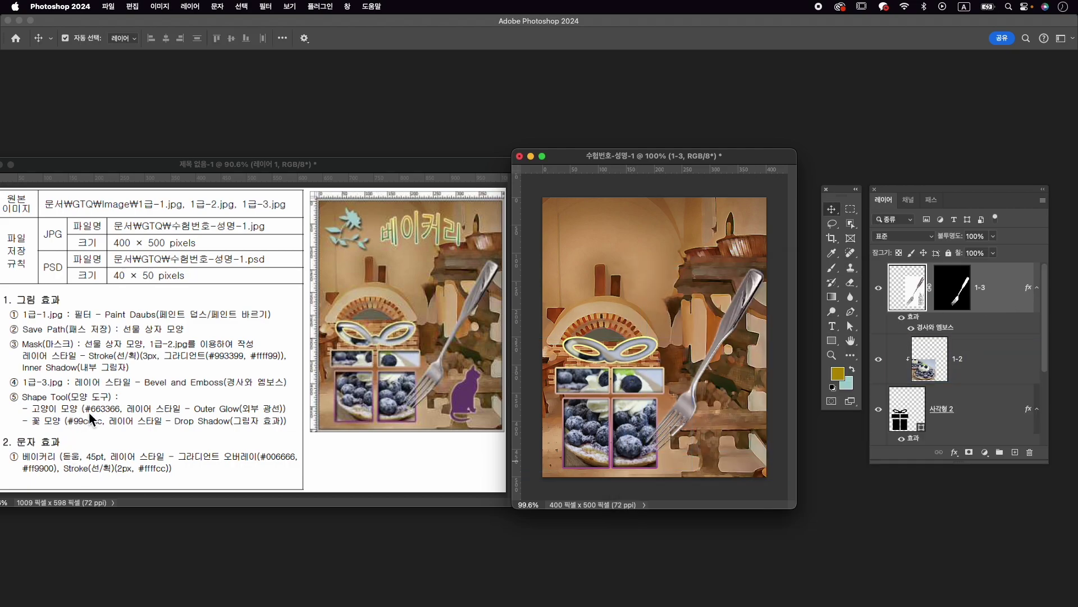
Show the Shapes library and detach it as a floating panel over the reference image.
{"action": "left_click", "coordinate": [348, 7]}
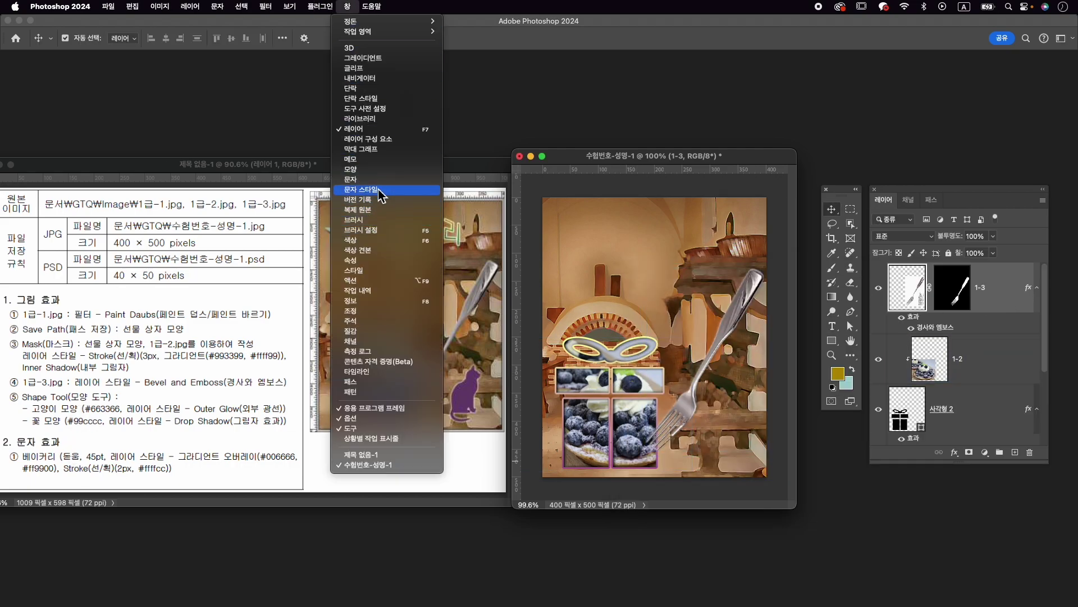
{"action": "left_click", "coordinate": [378, 174]}
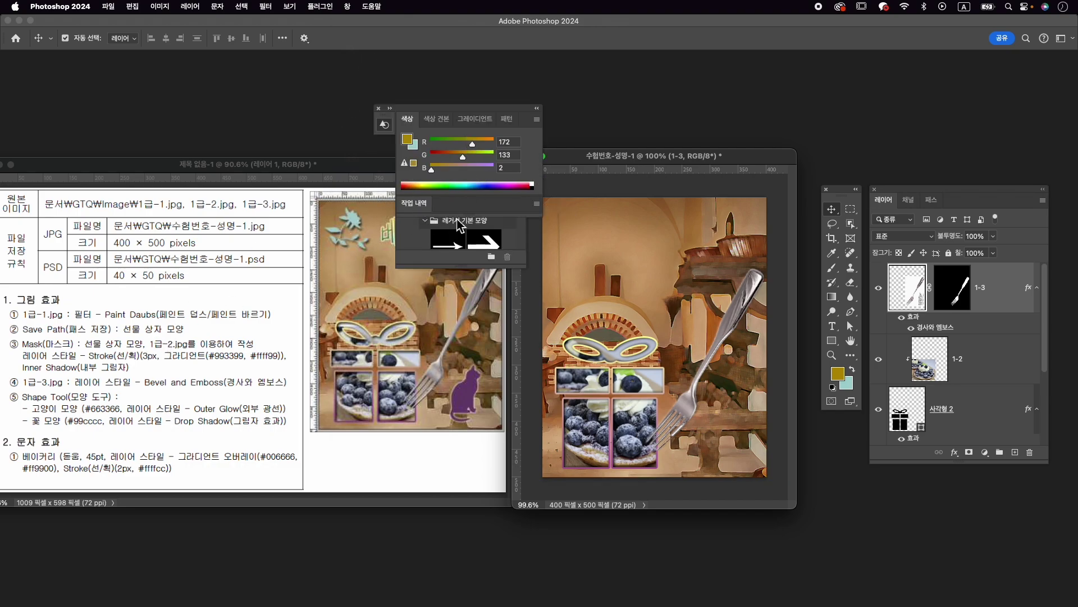
{"action": "left_click", "coordinate": [422, 262]}
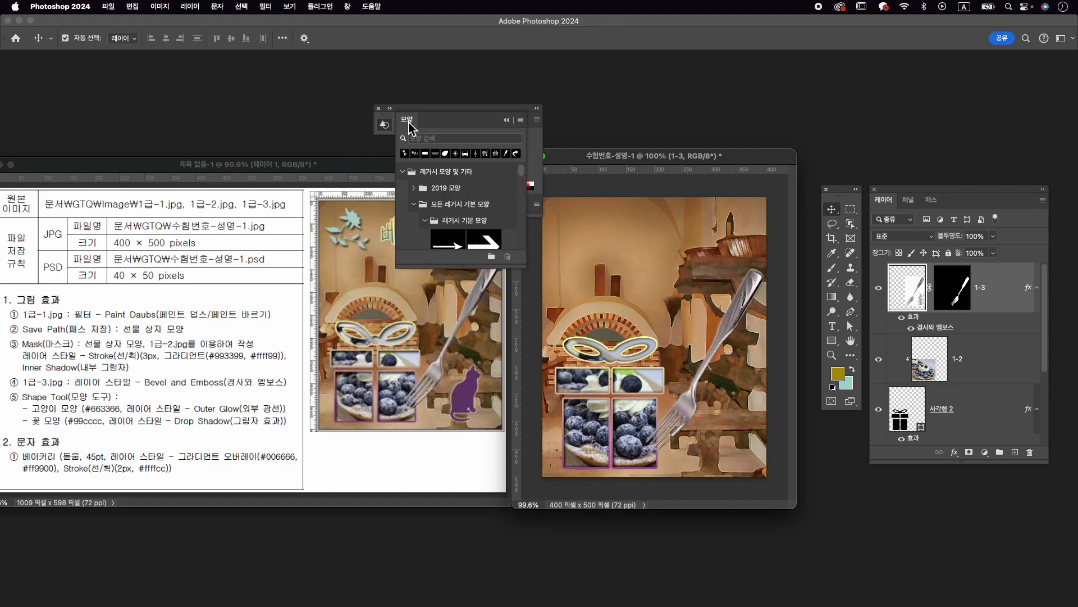
{"action": "left_click_drag", "start_coordinate": [410, 127], "coordinate": [374, 329]}
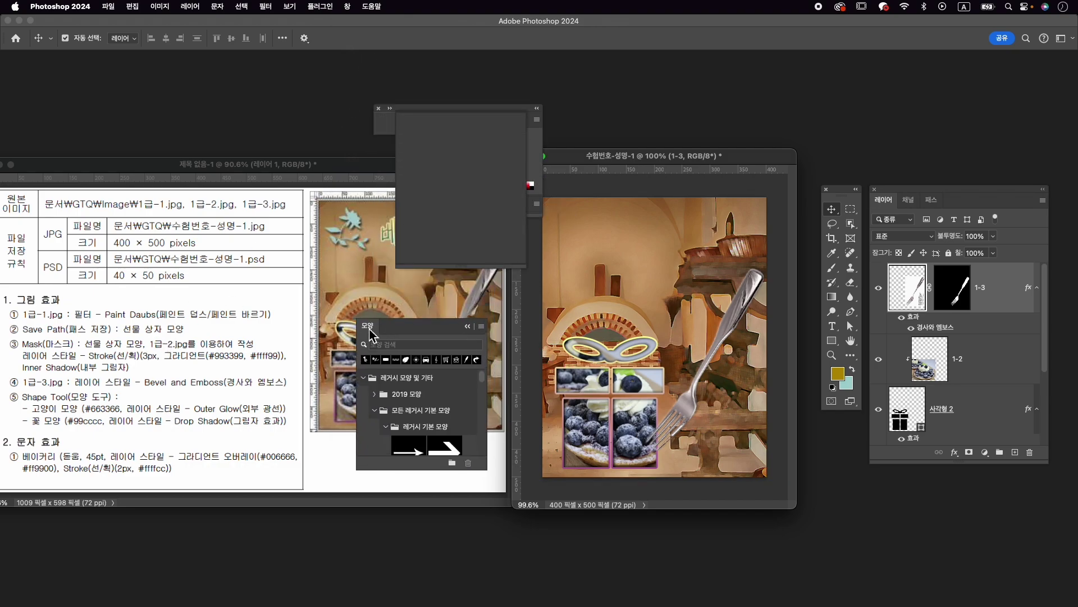
Close the spare floating panel, then enlarge the Shapes panel and place it above the gap between the two documents.
{"action": "left_click", "coordinate": [379, 109]}
{"action": "left_click_drag", "start_coordinate": [427, 314], "coordinate": [461, 146]}
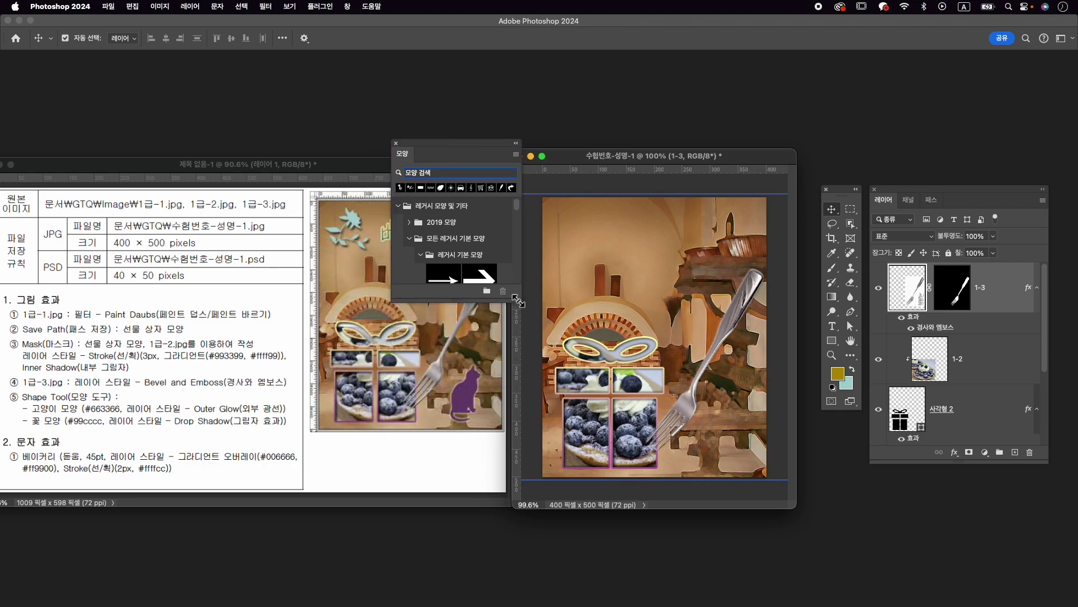
{"action": "left_click_drag", "start_coordinate": [531, 317], "coordinate": [583, 397]}
{"action": "left_click_drag", "start_coordinate": [472, 150], "coordinate": [573, 103]}
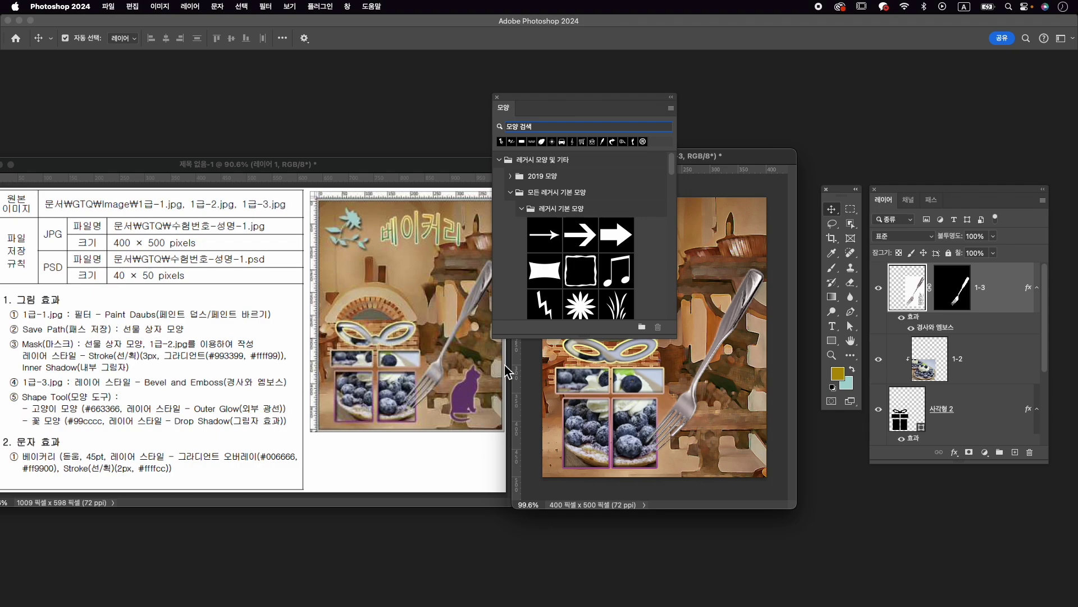
Search the shapes for 고양이 and select the sitting cat in the 동물 group.
{"action": "left_click", "coordinate": [550, 126]}
{"action": "type", "text": "고양이"}
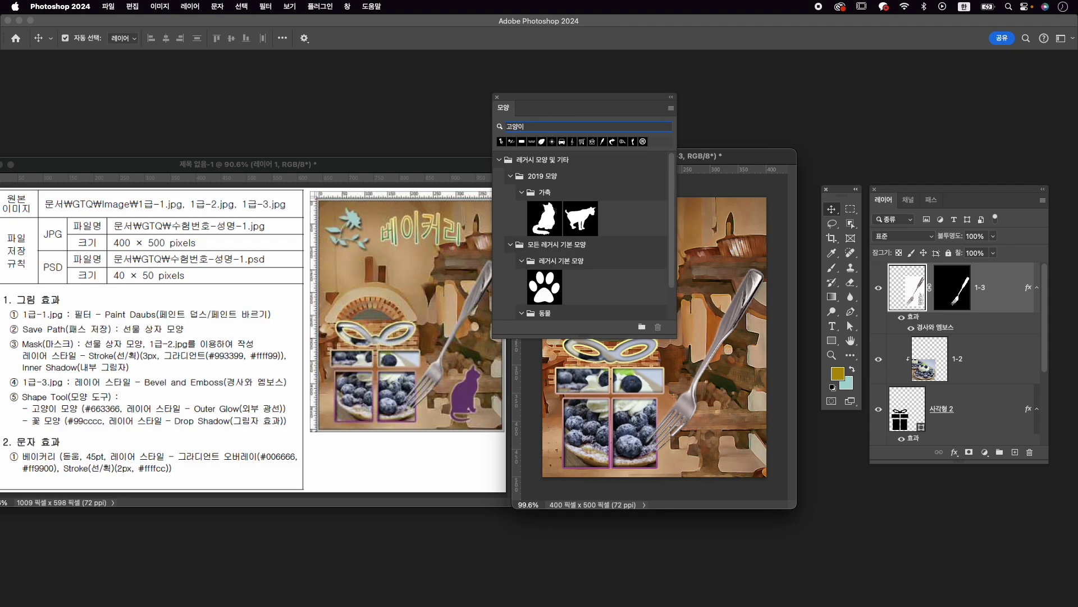
{"action": "scroll", "coordinate": [609, 250], "scroll_direction": "down", "scroll_amount": 2}
{"action": "left_click", "coordinate": [544, 302]}
Draw the cat with the Custom Shape tool, about 65 × 121 px, in the lower-right corner of the image.
{"action": "left_click", "coordinate": [833, 340]}
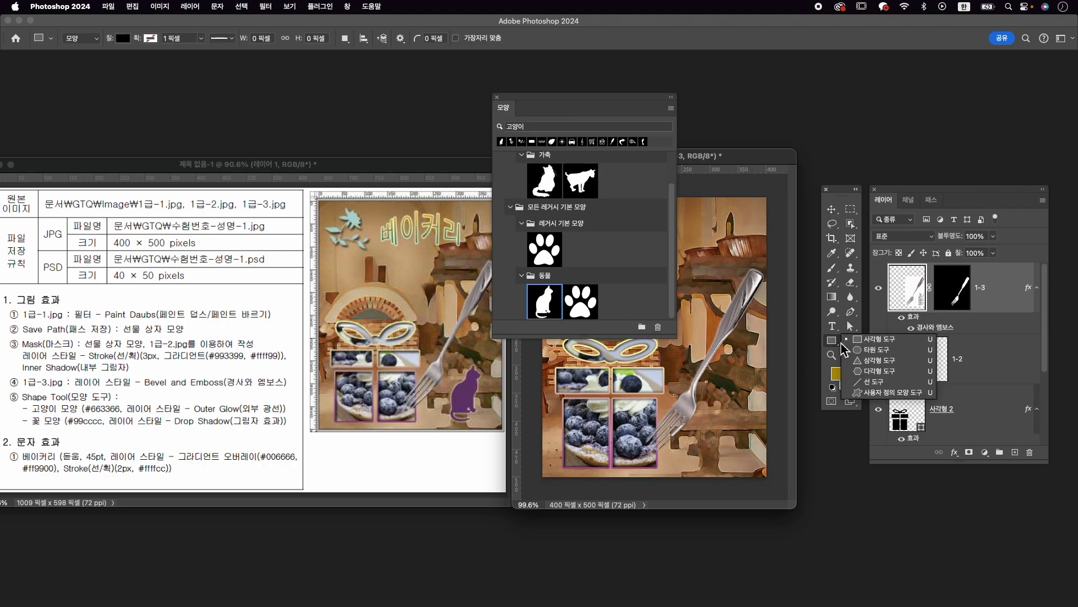
{"action": "left_click", "coordinate": [881, 393]}
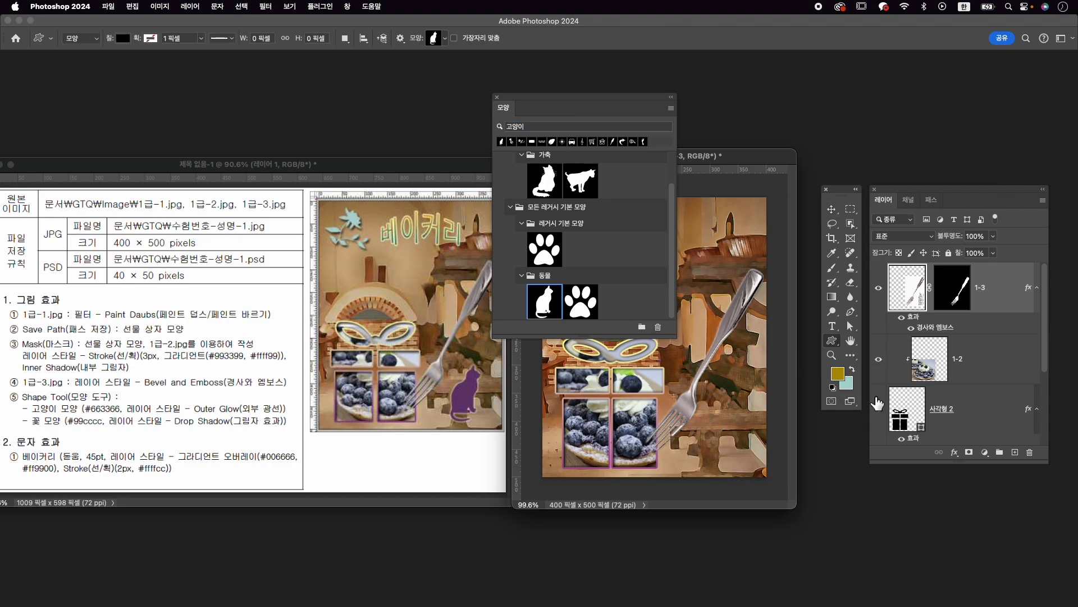
{"action": "left_click_drag", "start_coordinate": [710, 404], "coordinate": [747, 474]}
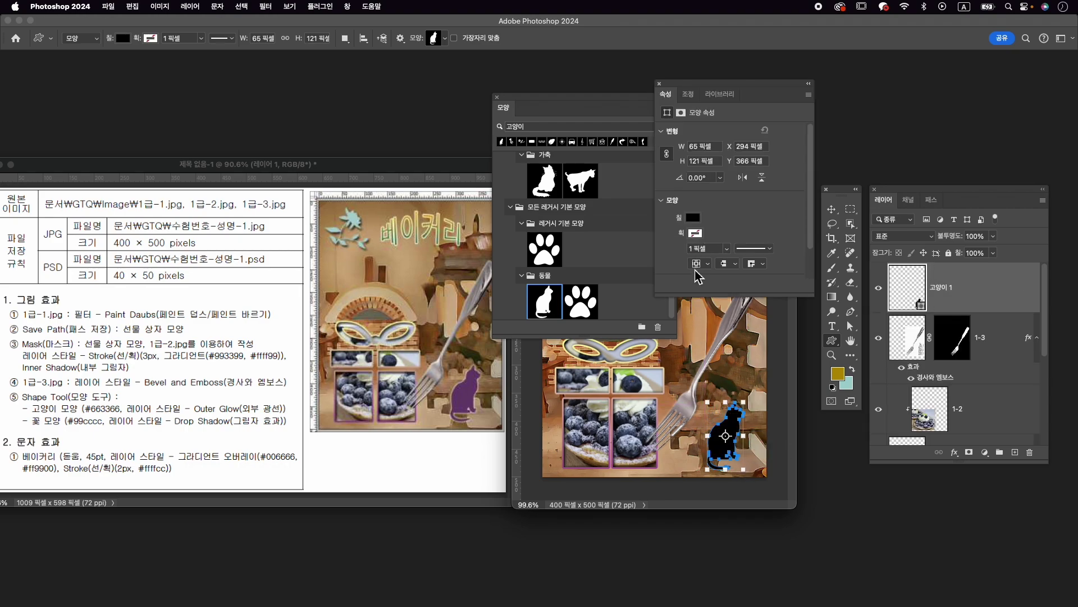
Set the cat shape's fill color to #663366.
{"action": "left_click", "coordinate": [694, 218]}
{"action": "left_click", "coordinate": [809, 241]}
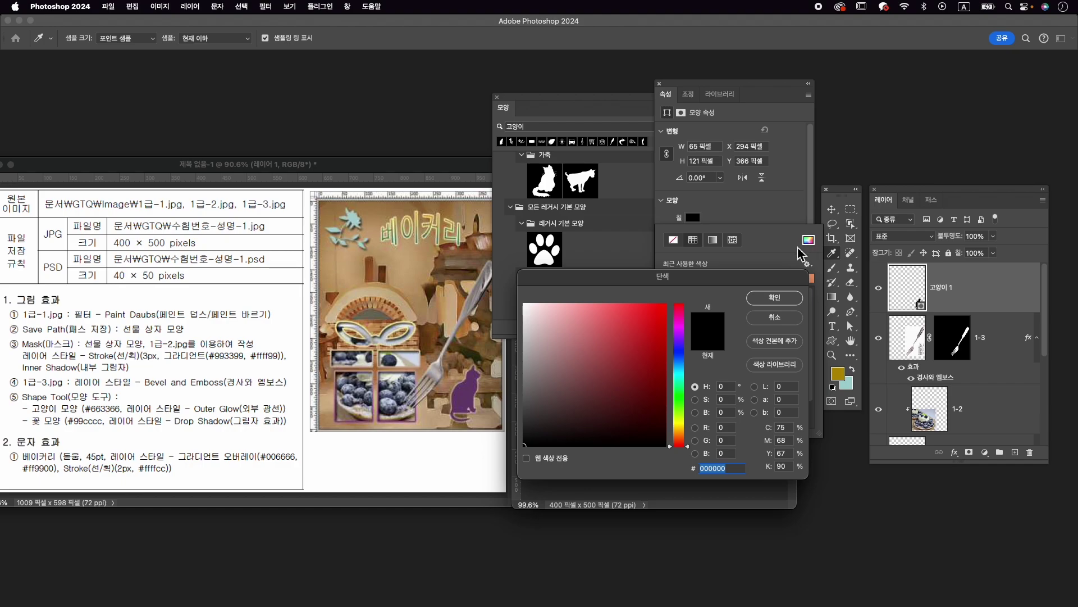
{"action": "type", "text": "663366"}
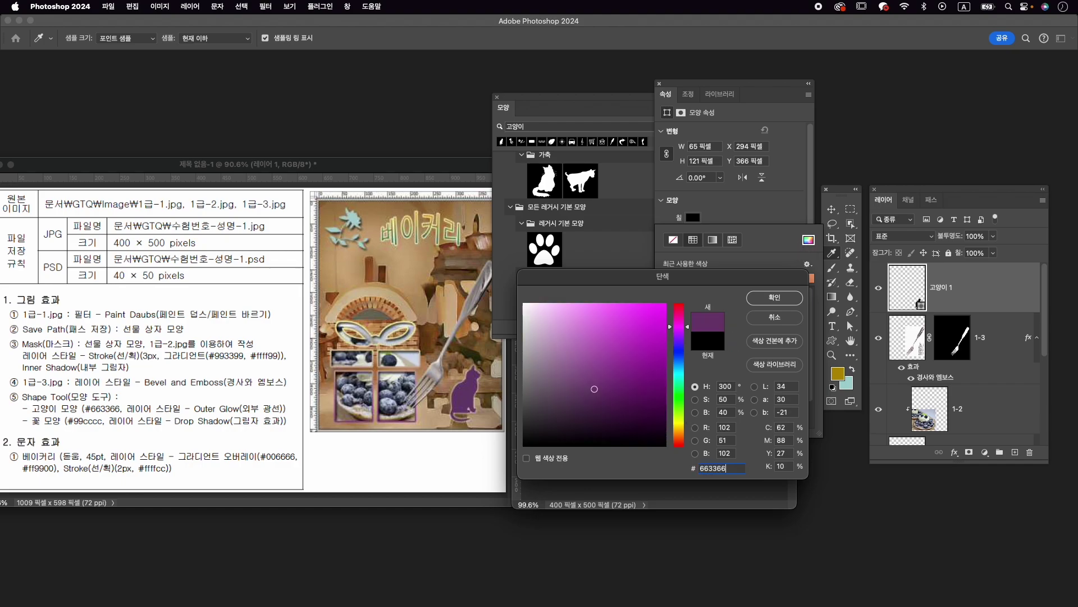
{"action": "left_click", "coordinate": [780, 297]}
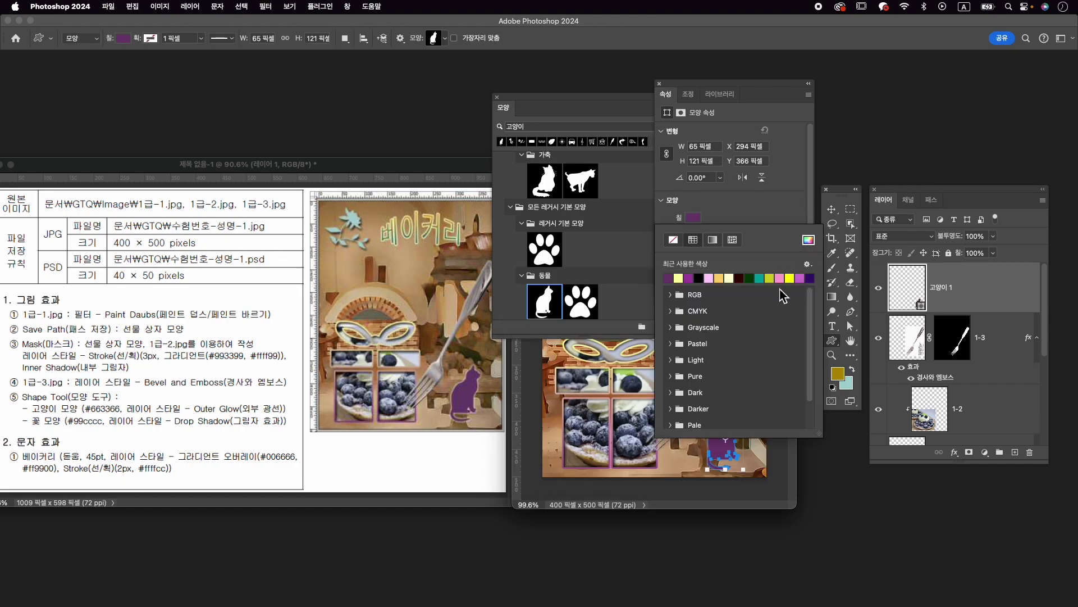
Apply an Outer Glow layer style to the cat with 4% spread and 3 px size.
{"action": "left_click", "coordinate": [955, 452]}
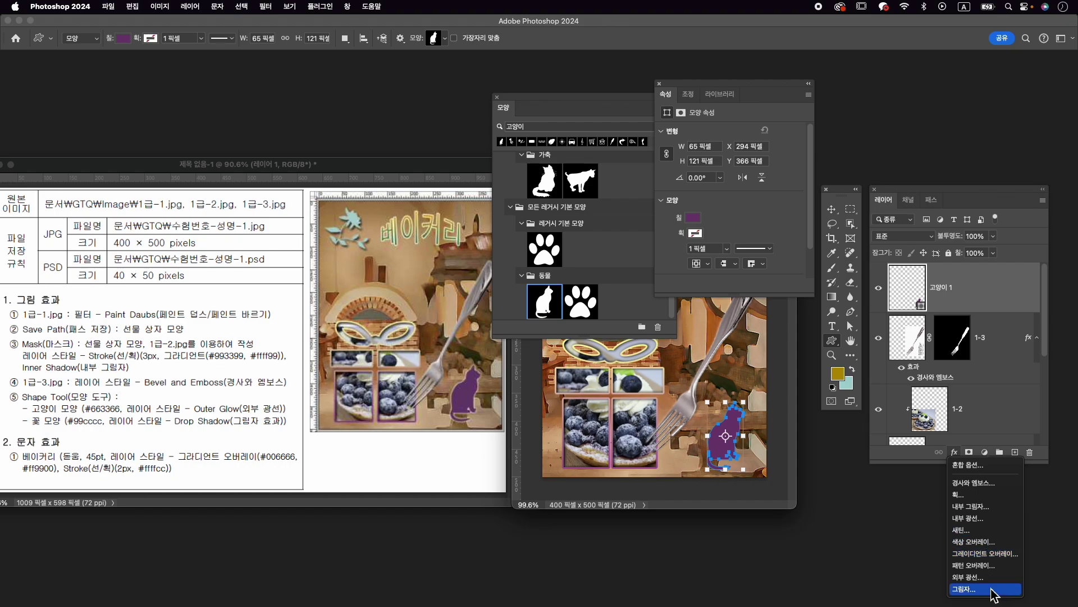
{"action": "left_click", "coordinate": [974, 577]}
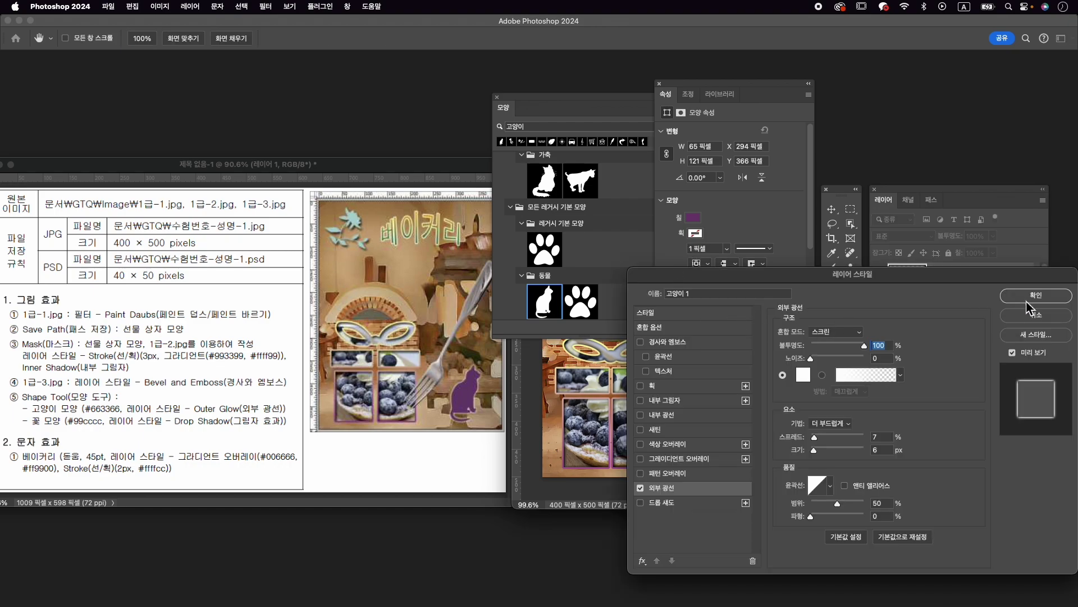
{"action": "left_click_drag", "start_coordinate": [733, 283], "coordinate": [736, 237]}
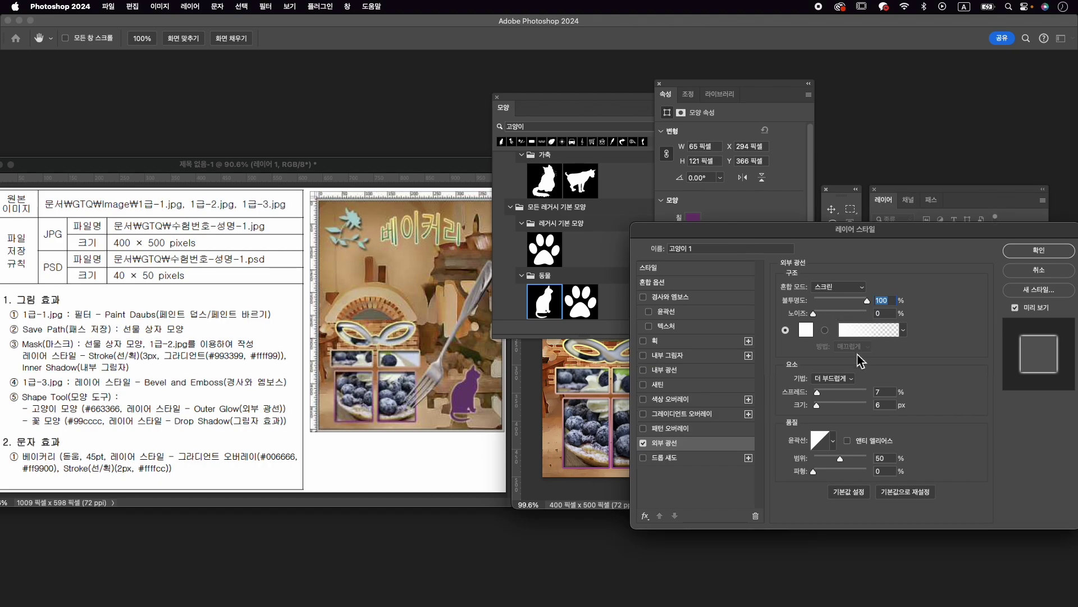
{"action": "left_click_drag", "start_coordinate": [833, 231], "coordinate": [380, 326]}
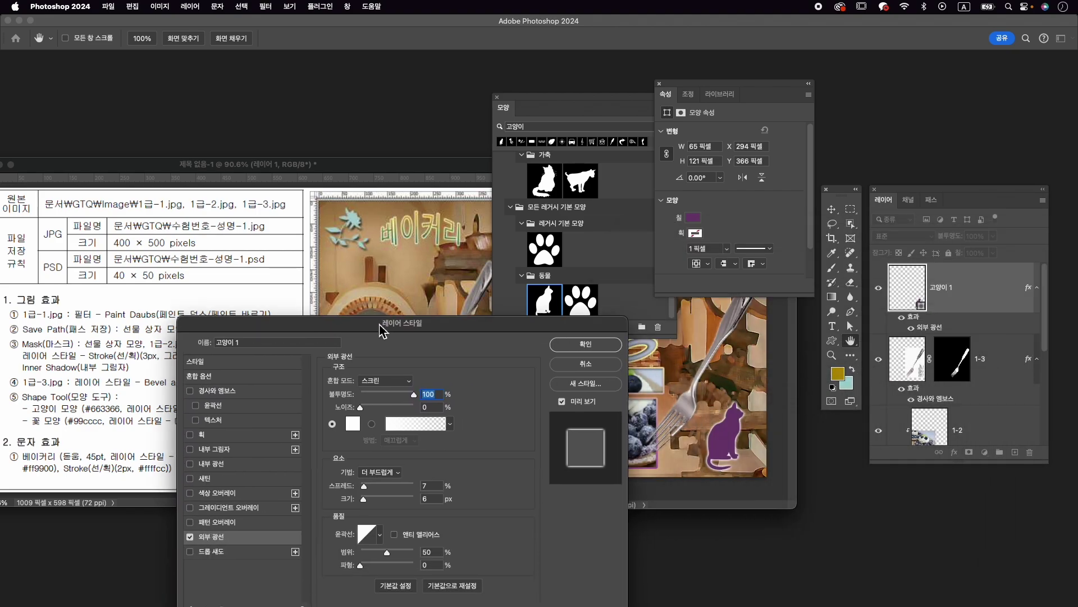
{"action": "key", "text": "Down"}
{"action": "left_click", "coordinate": [435, 501]}
{"action": "key", "text": "Down"}
{"action": "key", "text": "Down"}
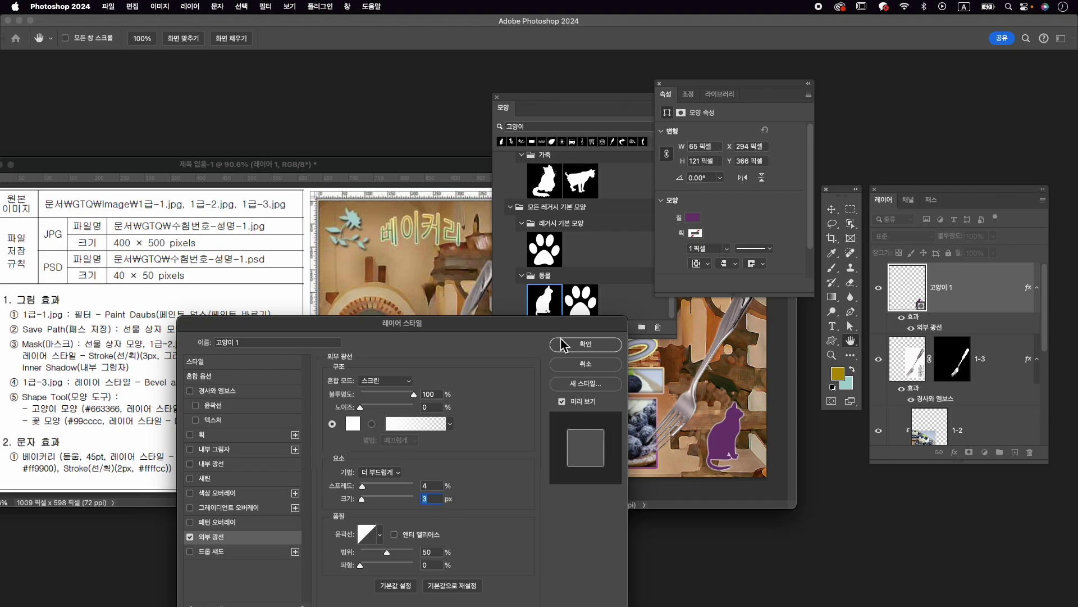
{"action": "left_click", "coordinate": [586, 343]}
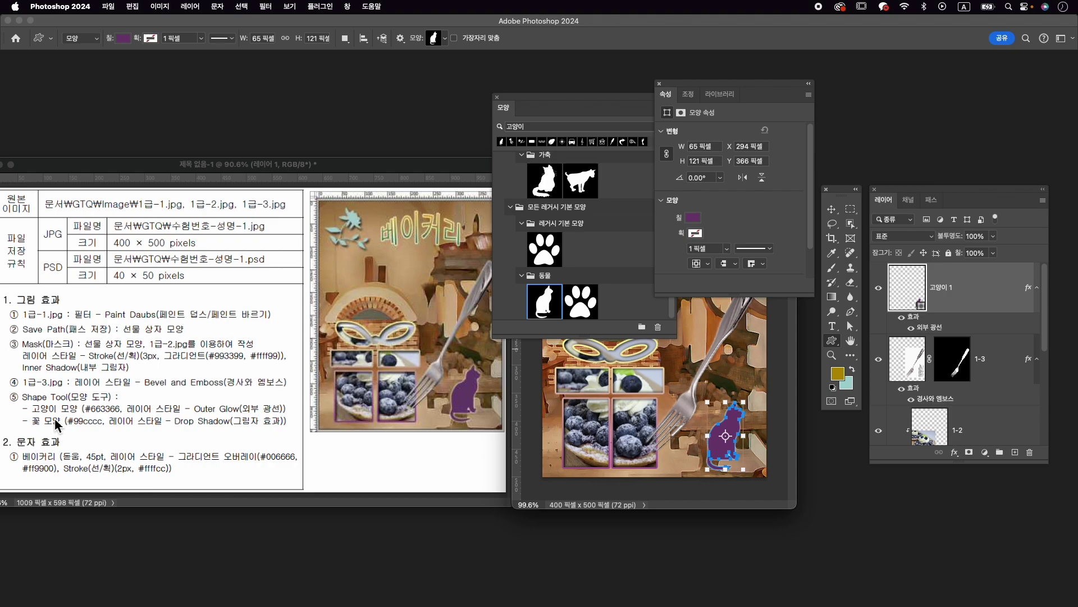
Search the shapes for 꽃 and select the second flower in the 자연 group, a blossom with a leafy stem.
{"action": "left_click", "coordinate": [570, 127]}
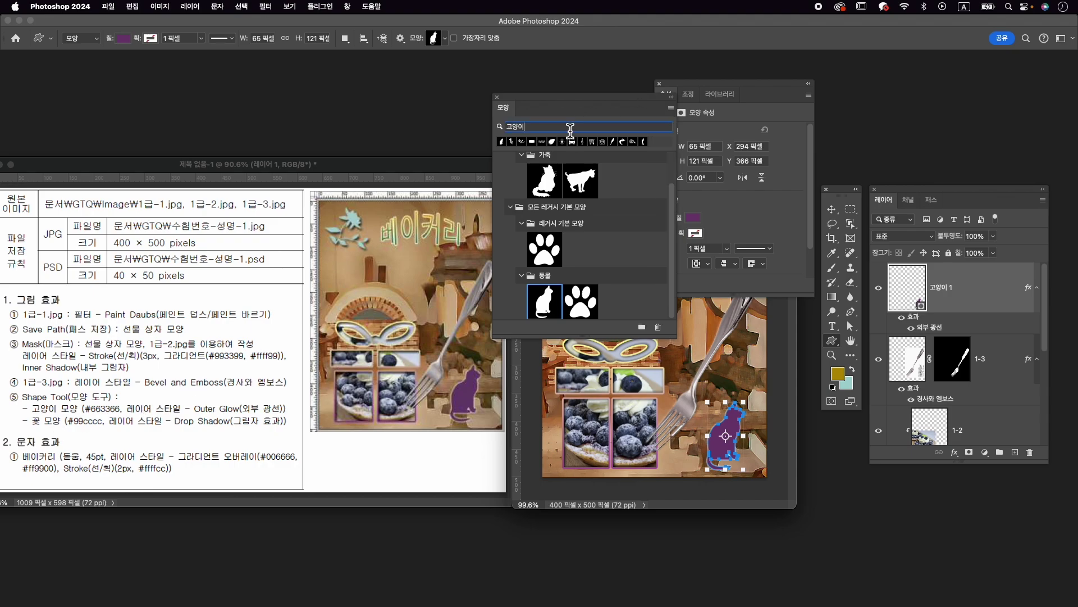
{"action": "key", "text": "BackSpace"}
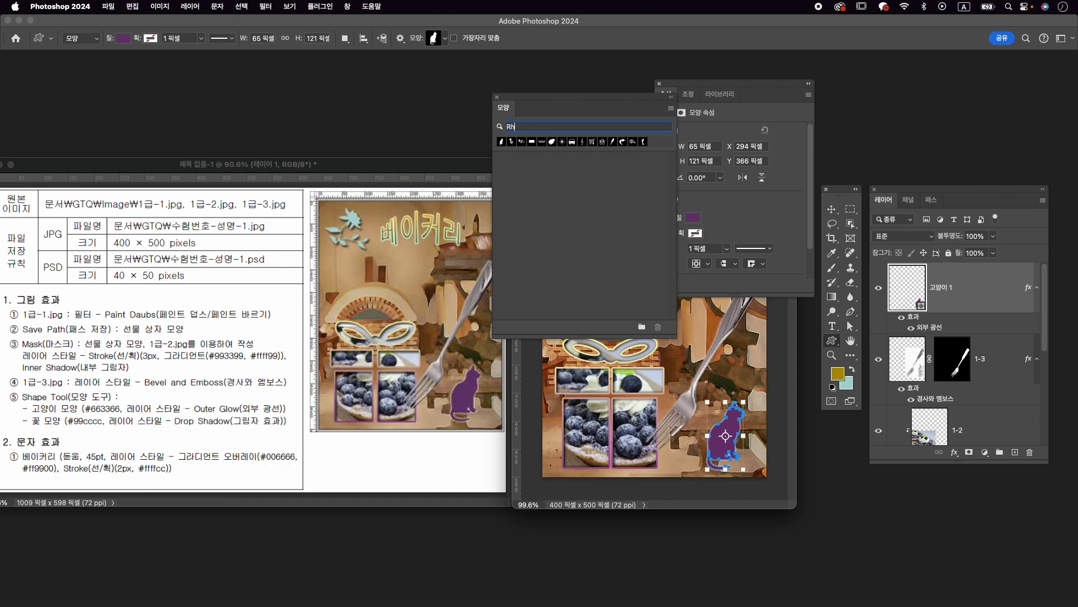
{"action": "key", "text": "ctrl+space"}
{"action": "type", "text": "꽃"}
{"action": "key", "text": "Return"}
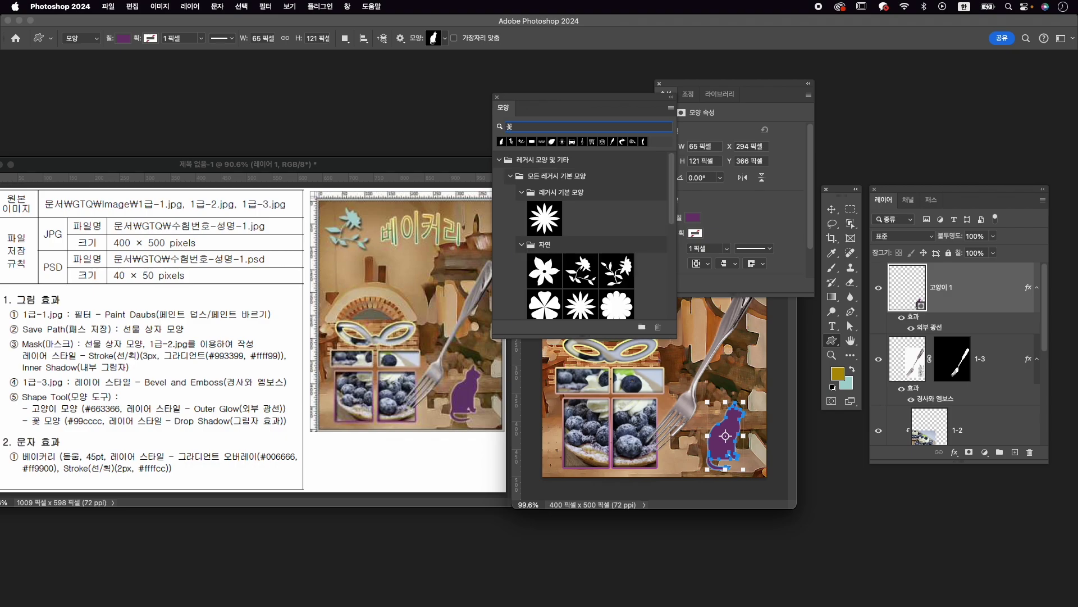
{"action": "left_click", "coordinate": [581, 270]}
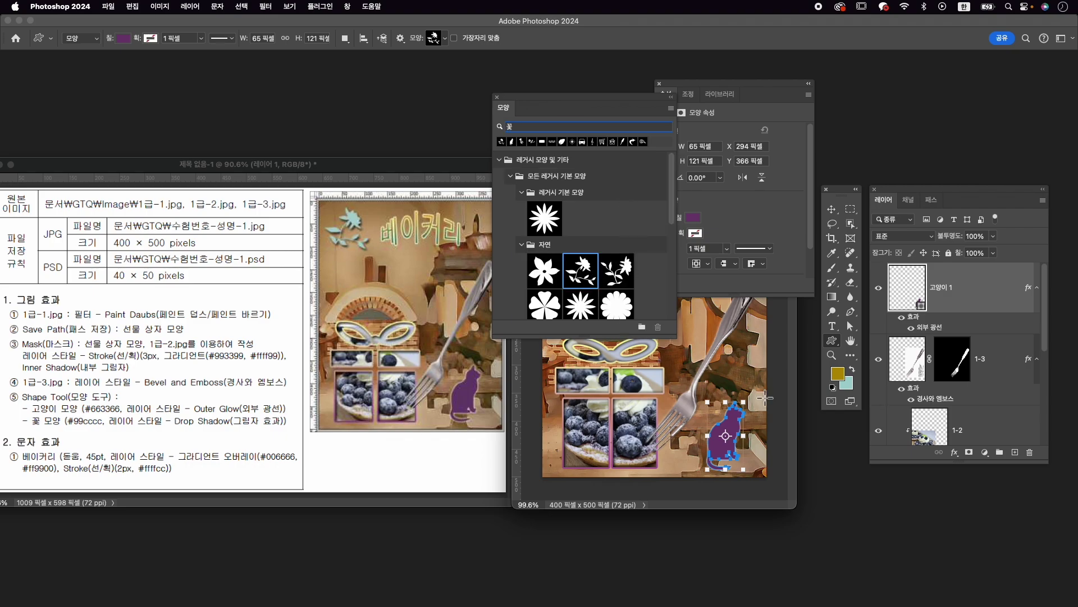
Draw the flower shape about 92 × 86 px in the image's upper-left corner and fill it with #99cccc.
{"action": "left_click_drag", "start_coordinate": [545, 106], "coordinate": [862, 99]}
{"action": "left_click_drag", "start_coordinate": [561, 208], "coordinate": [613, 268]}
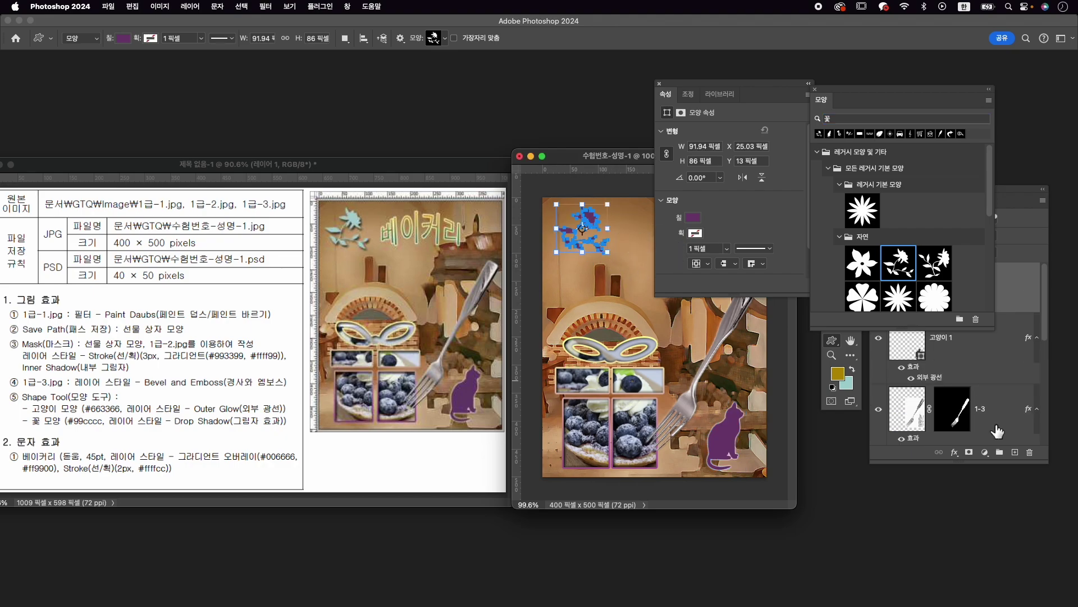
{"action": "left_click", "coordinate": [694, 218]}
{"action": "left_click", "coordinate": [809, 240]}
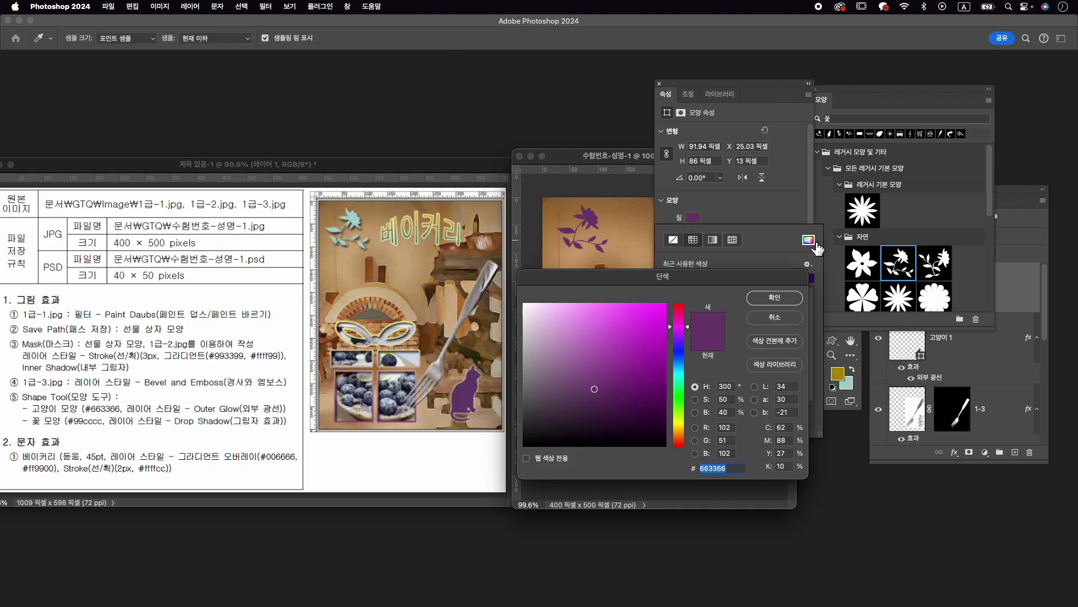
{"action": "type", "text": "99cccc"}
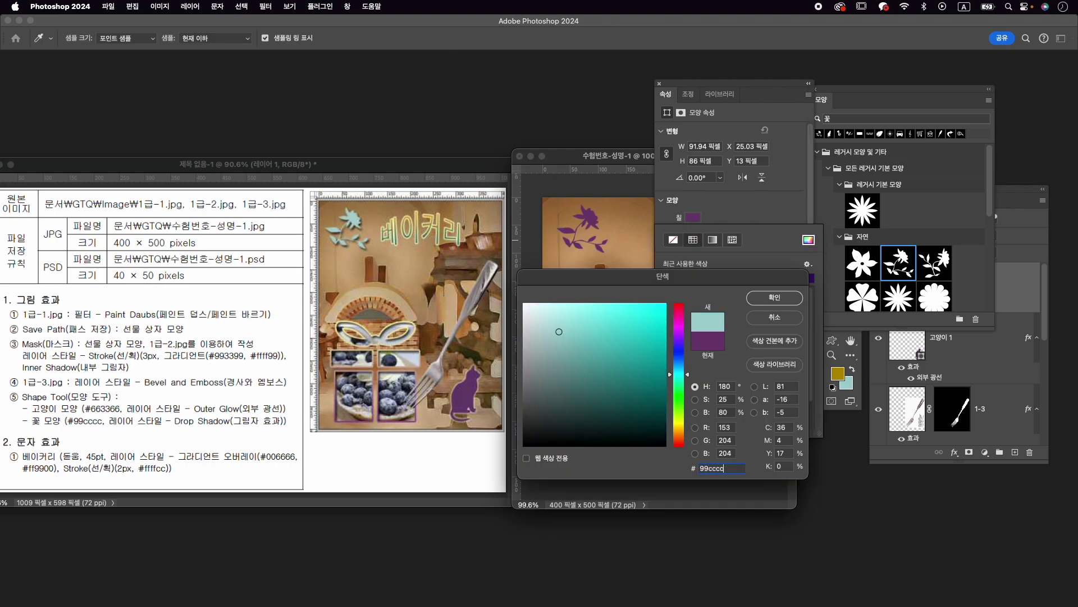
{"action": "key", "text": "Return"}
Apply a Drop Shadow layer style to the flower shape with the preset values.
{"action": "left_click", "coordinate": [953, 452]}
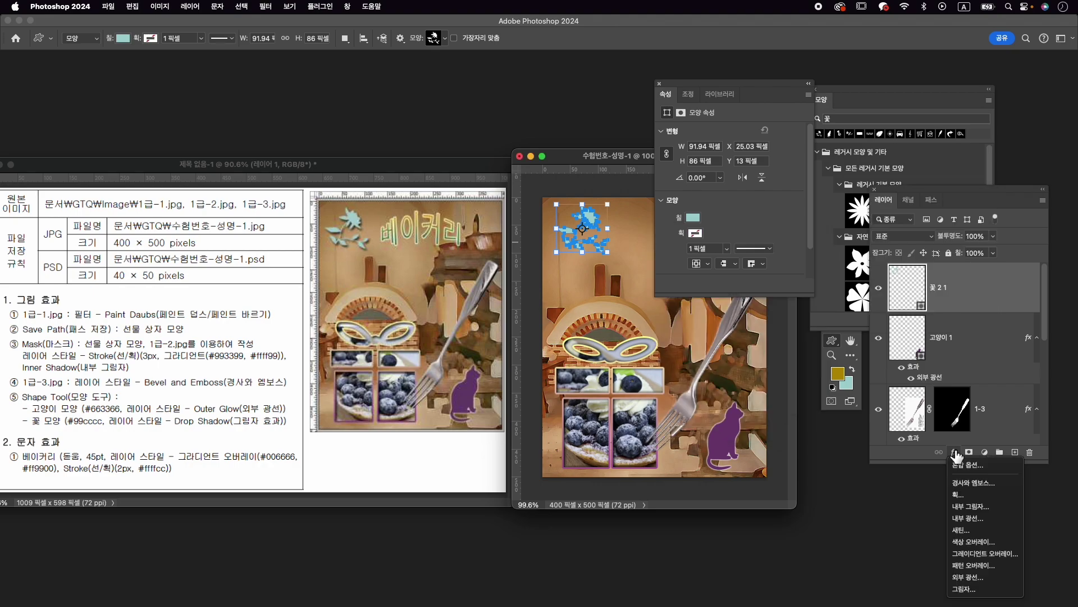
{"action": "left_click", "coordinate": [970, 590]}
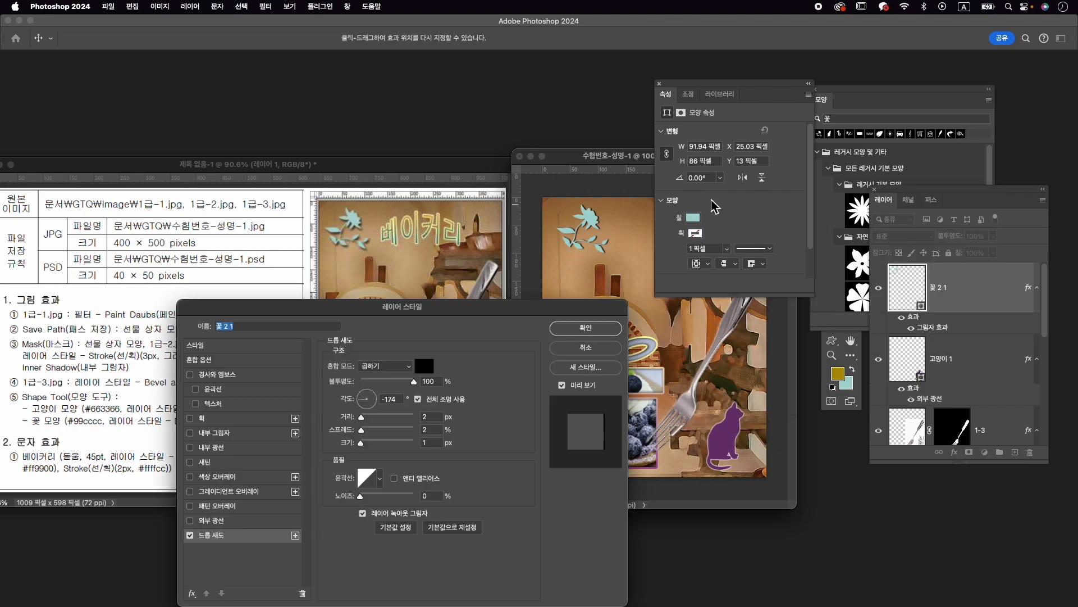
{"action": "left_click", "coordinate": [586, 327]}
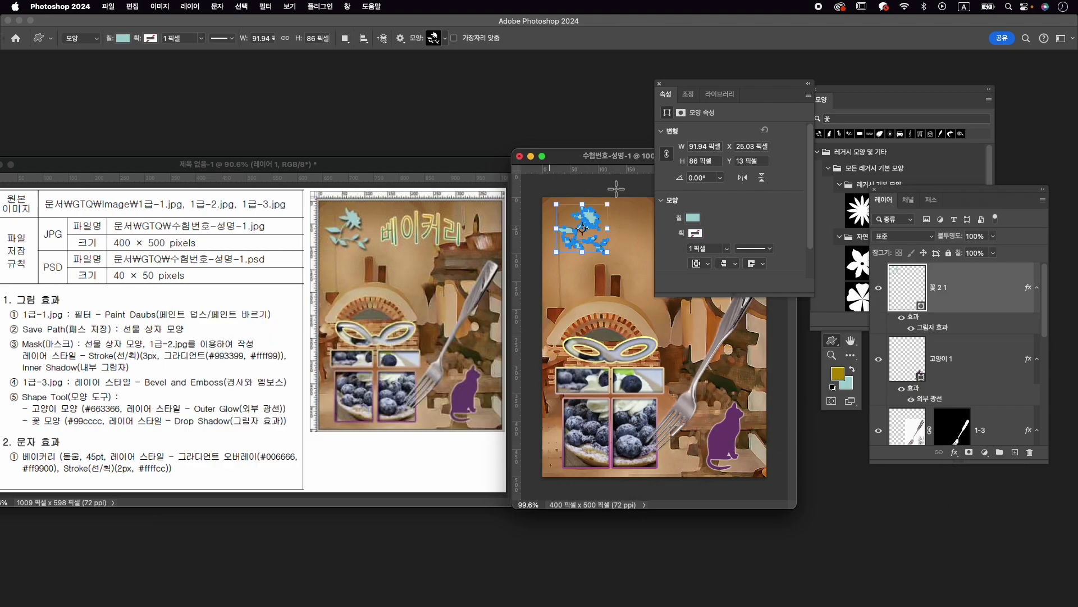
Close the floating Properties and Shapes panels to uncover the composition.
{"action": "left_click_drag", "start_coordinate": [725, 93], "coordinate": [672, 97]}
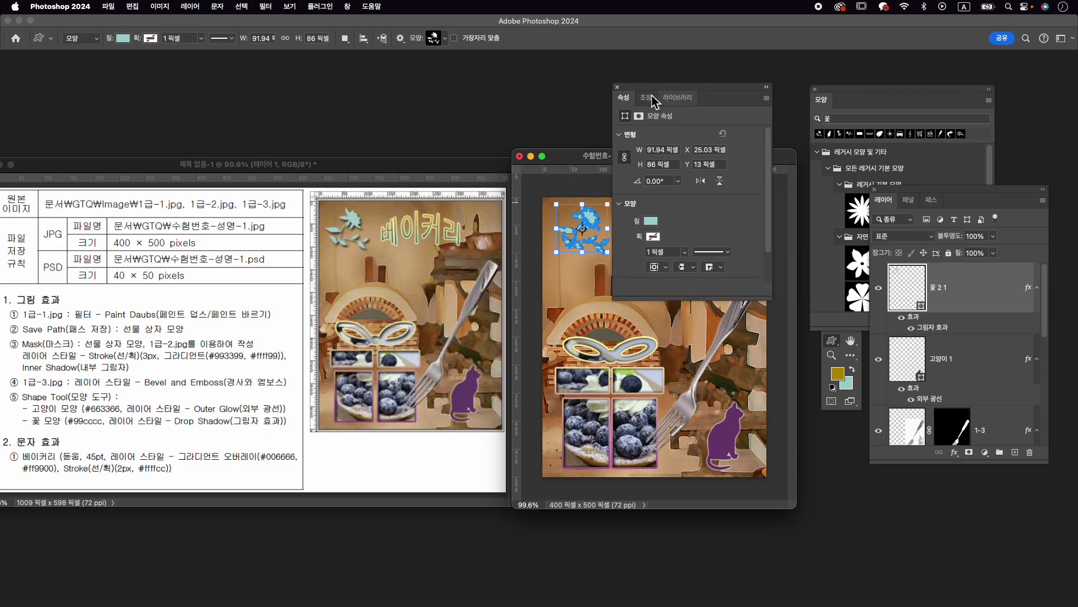
{"action": "left_click", "coordinate": [618, 87]}
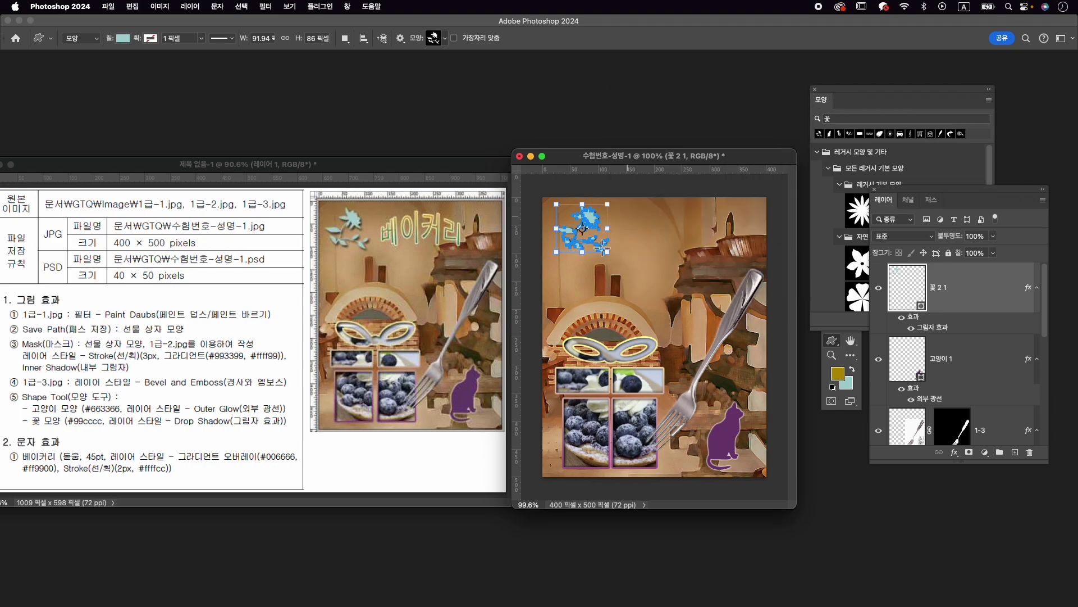
{"action": "left_click", "coordinate": [815, 91]}
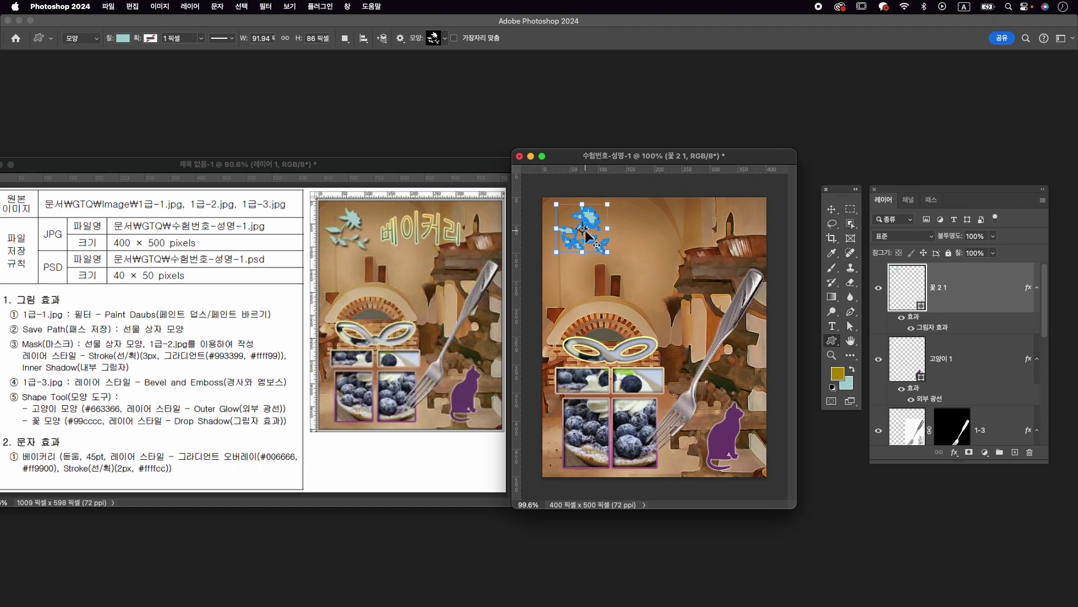
Free-transform the flower to about 105% scale and shift it slightly toward the image's left edge.
{"action": "key", "text": "super+t"}
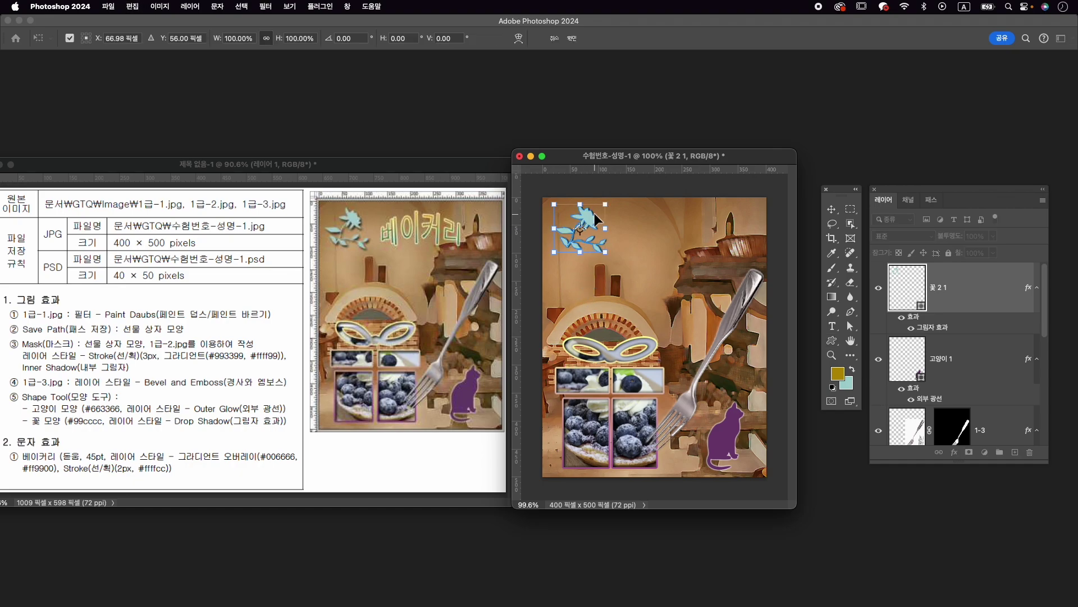
{"action": "left_click_drag", "start_coordinate": [596, 217], "coordinate": [592, 217]}
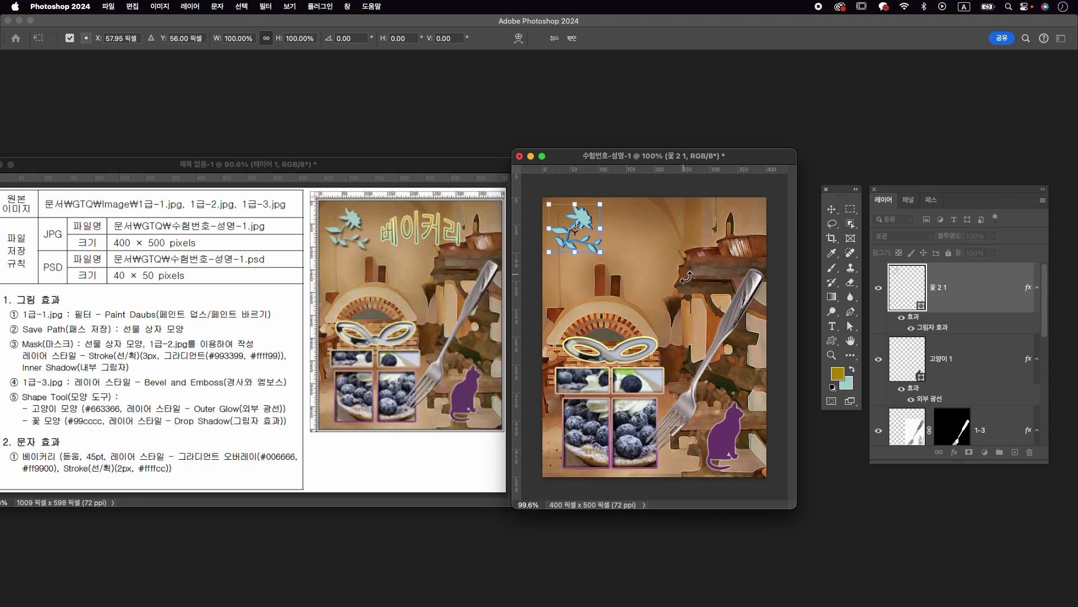
{"action": "left_click_drag", "start_coordinate": [608, 257], "coordinate": [610, 261]}
{"action": "key", "text": "Left"}
{"action": "key", "text": "Left"}
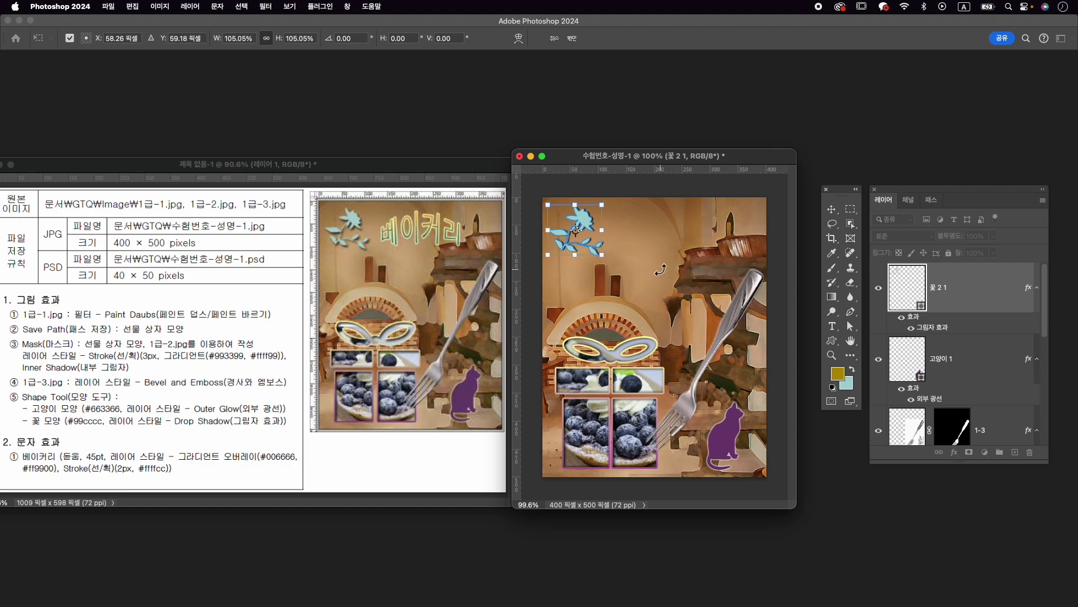
{"action": "key", "text": "Down"}
{"action": "key", "text": "Return"}
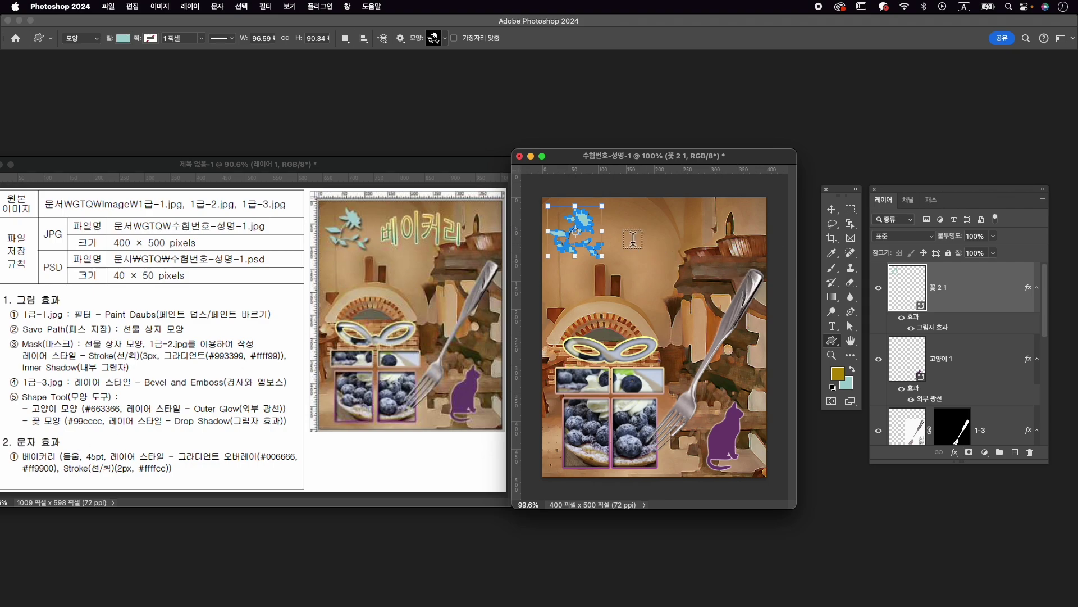
Add the horizontal title text 베이커리 beside the flower near the image's upper edge.
{"action": "key", "text": "t"}
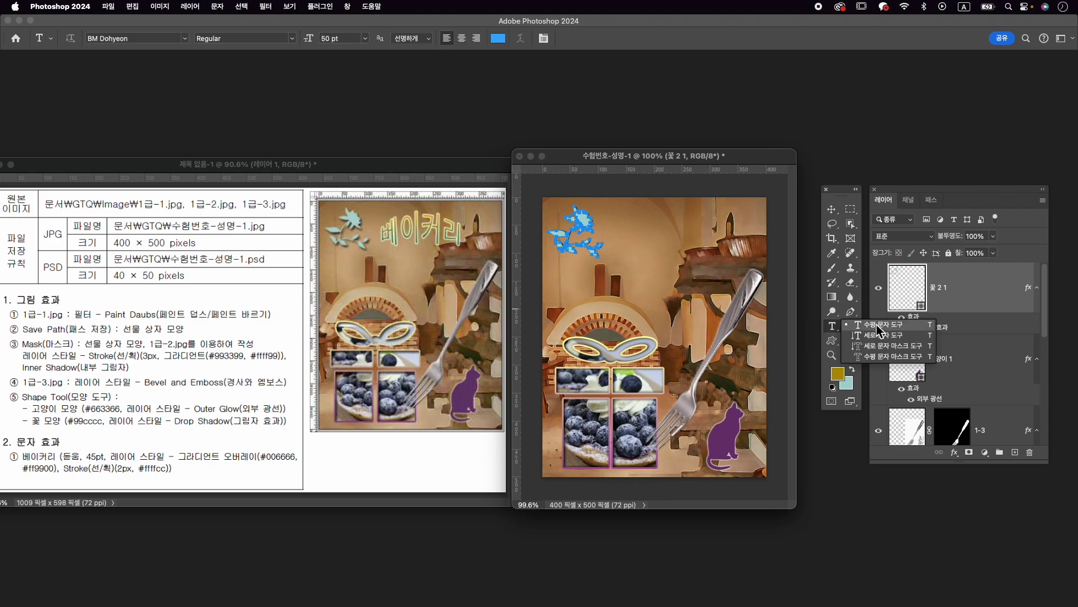
{"action": "left_click", "coordinate": [619, 246]}
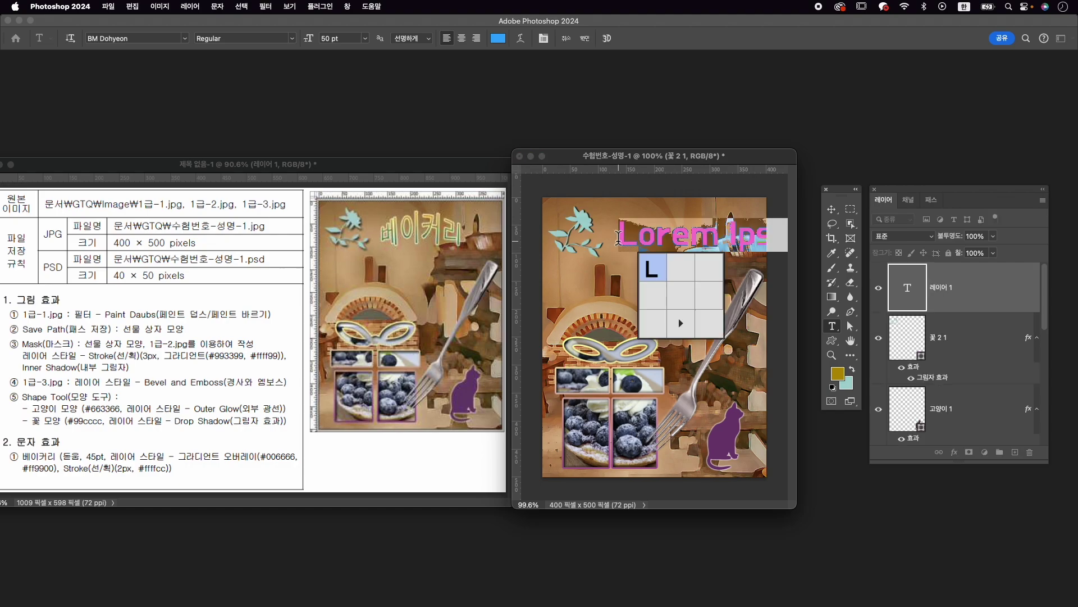
{"action": "type", "text": "베이커리"}
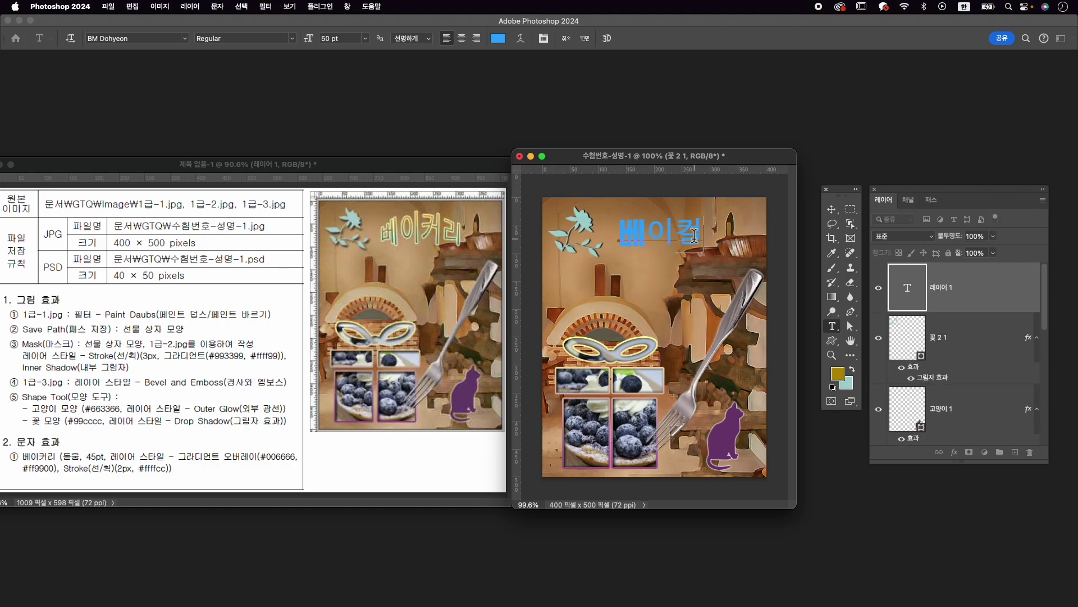
Set the whole title text's font to KoPubWorldDotum_Pro Medium.
{"action": "key", "text": "ctrl+a"}
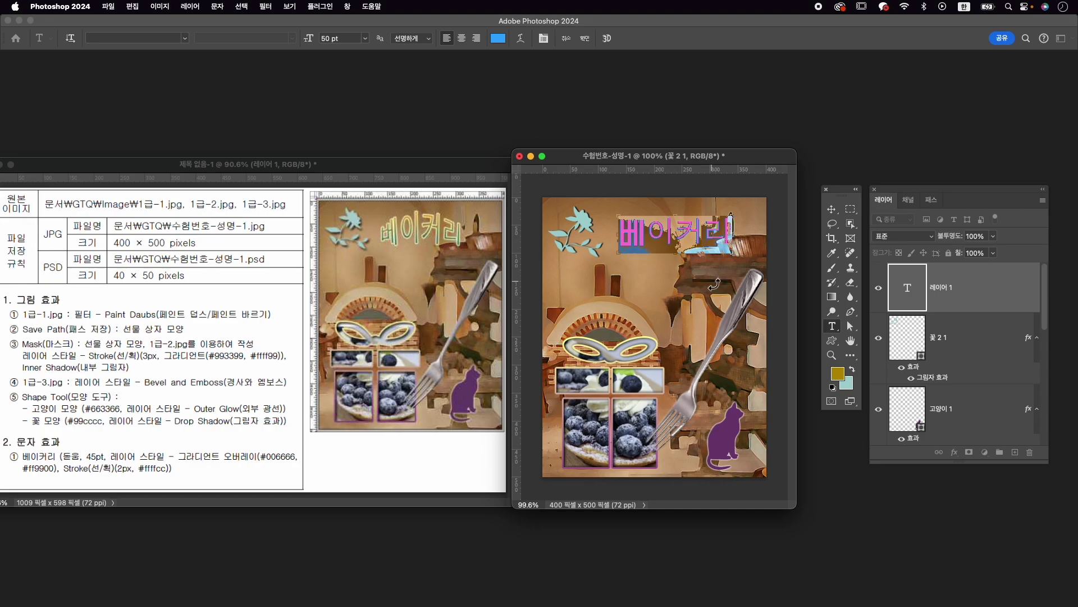
{"action": "key", "text": "ctrl+t"}
{"action": "left_click", "coordinate": [552, 148]}
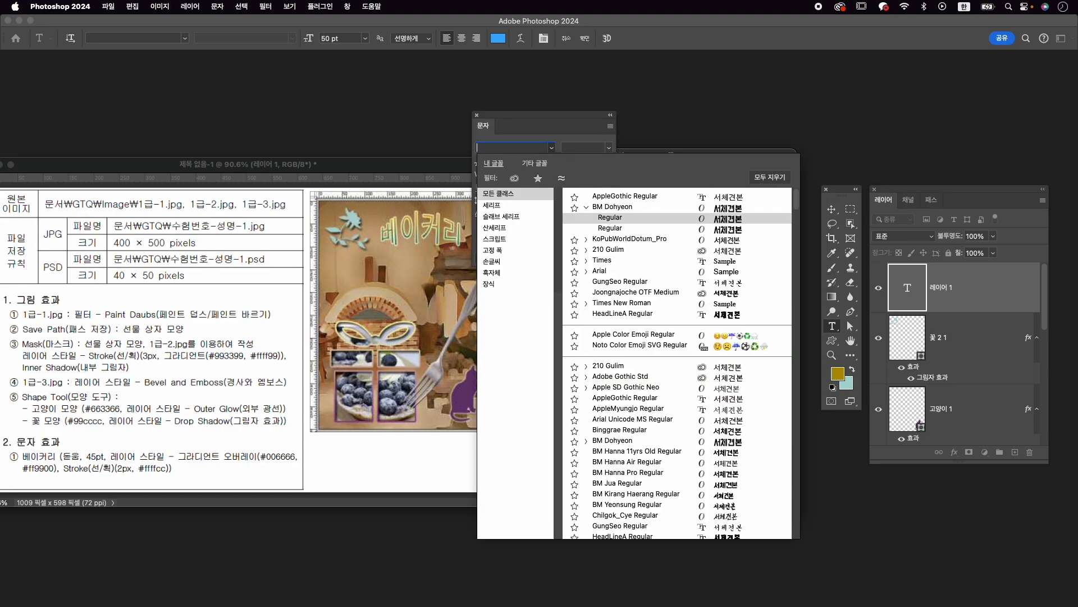
{"action": "type", "text": "ㅇ"}
{"action": "key", "text": "BackSpace"}
{"action": "key", "text": "Caps_Lock"}
{"action": "type", "text": "dotu"}
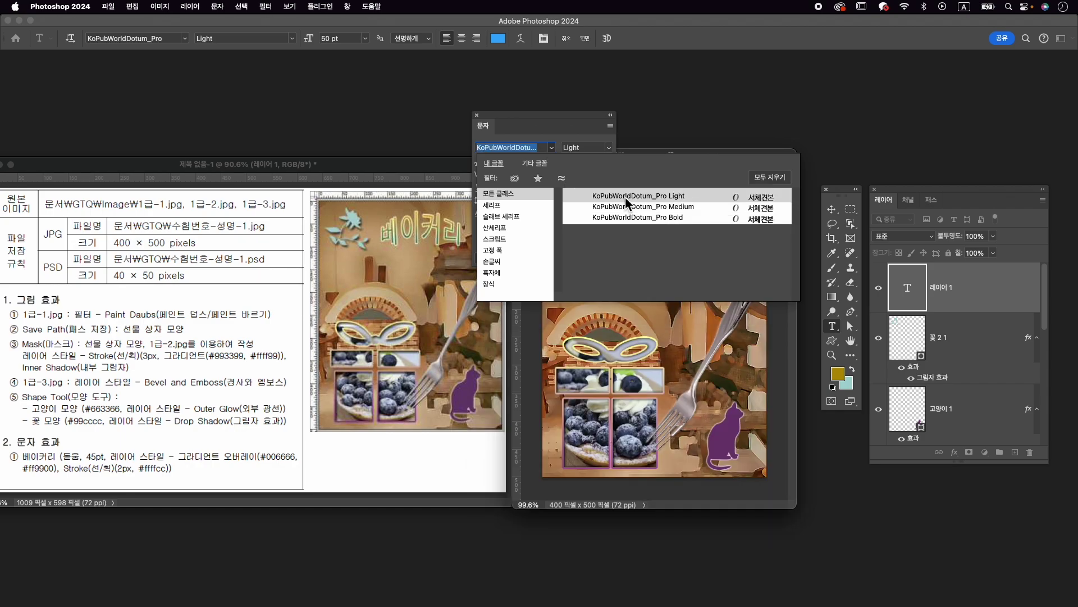
{"action": "left_click", "coordinate": [641, 209]}
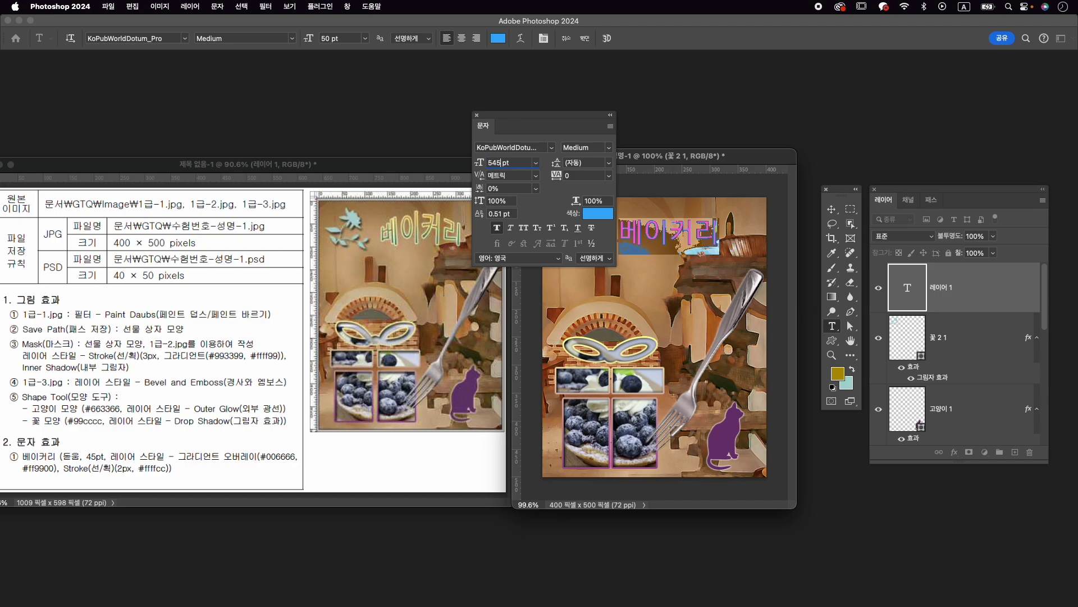
Set the title to 45 pt with a 0 pt baseline shift, turn off faux bold and commit the text.
{"action": "key", "text": "BackSpace"}
{"action": "key", "text": "Return"}
{"action": "type", "text": "0"}
{"action": "key", "text": "Return"}
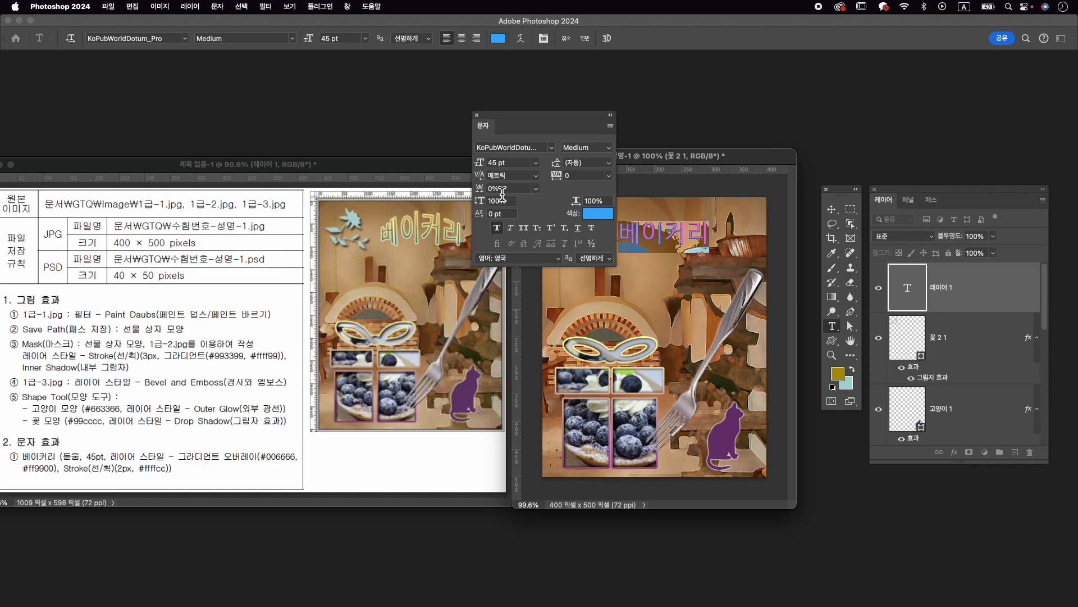
{"action": "left_click", "coordinate": [596, 202]}
{"action": "left_click", "coordinate": [568, 175]}
{"action": "left_click", "coordinate": [497, 228]}
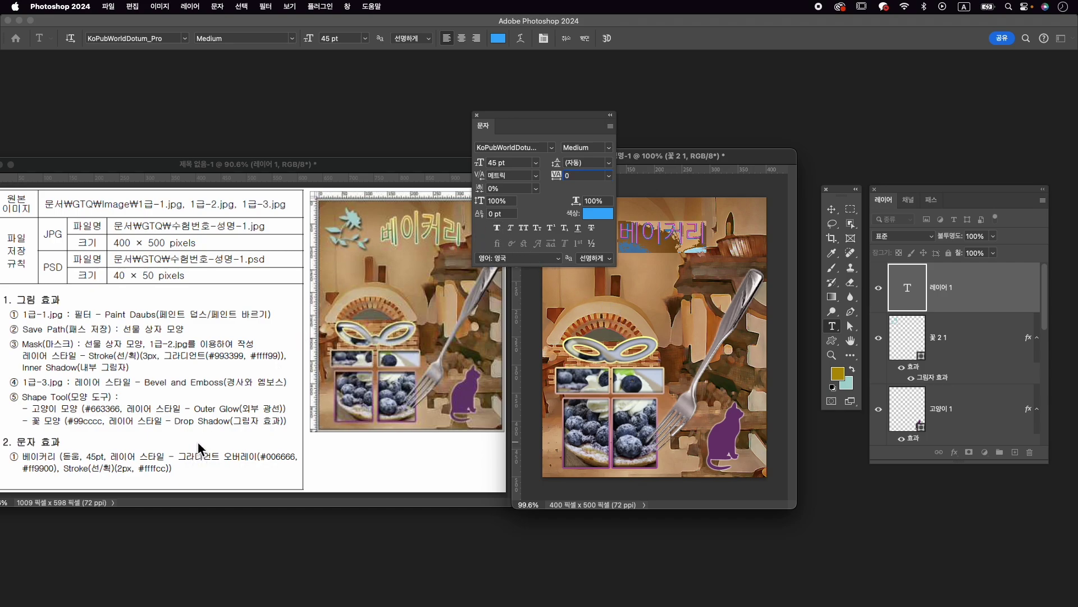
{"action": "left_click", "coordinate": [585, 39]}
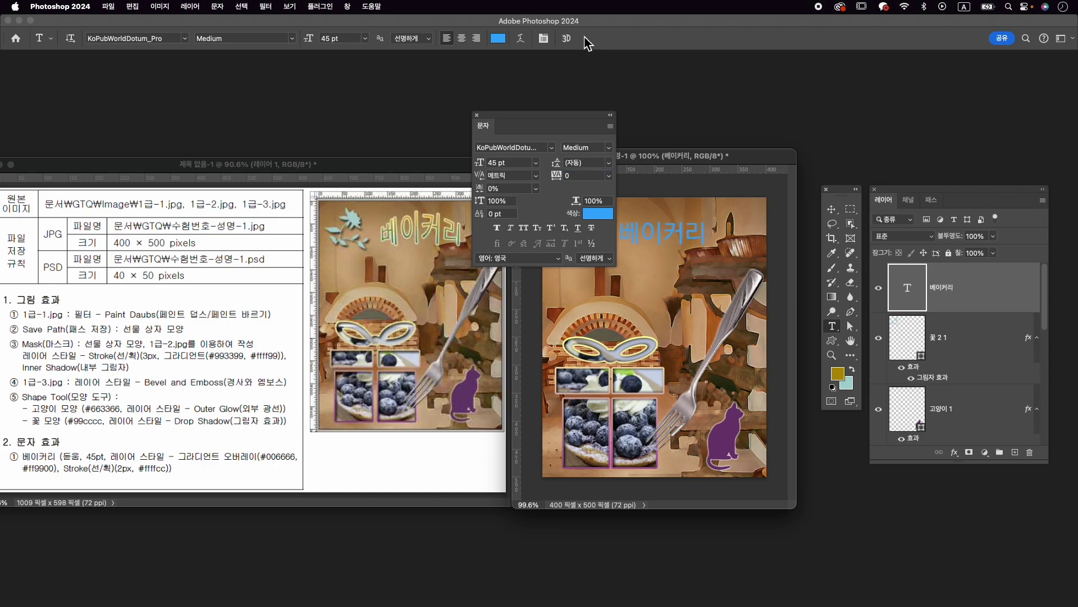
Add a Gradient Overlay to the 베이커리 layer, removing the gradient's middle stop and setting its start stop to #006666.
{"action": "left_click", "coordinate": [955, 452]}
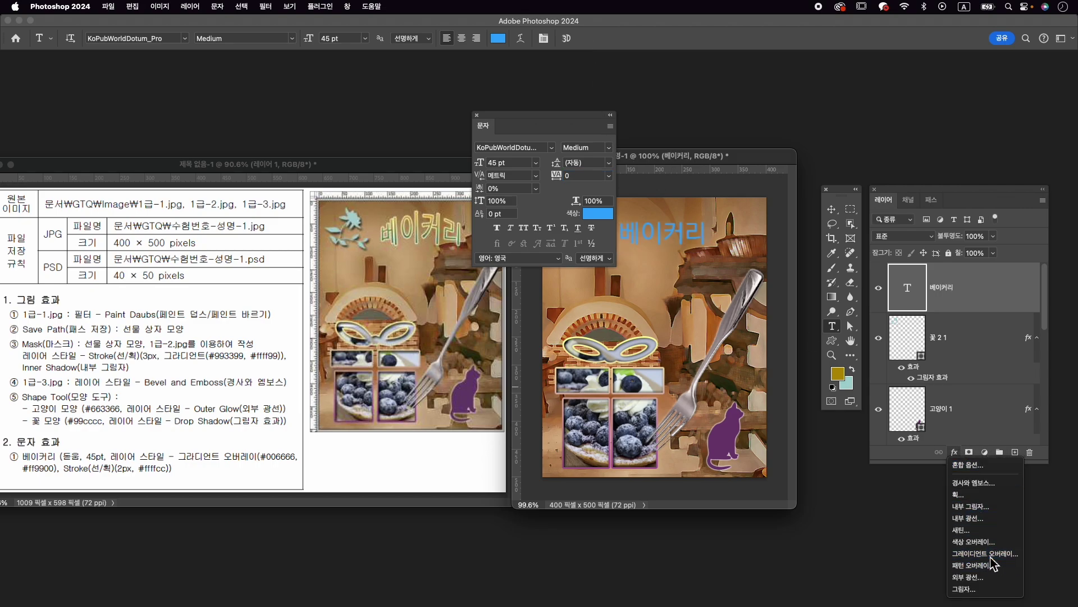
{"action": "left_click", "coordinate": [983, 554]}
{"action": "left_click", "coordinate": [416, 393]}
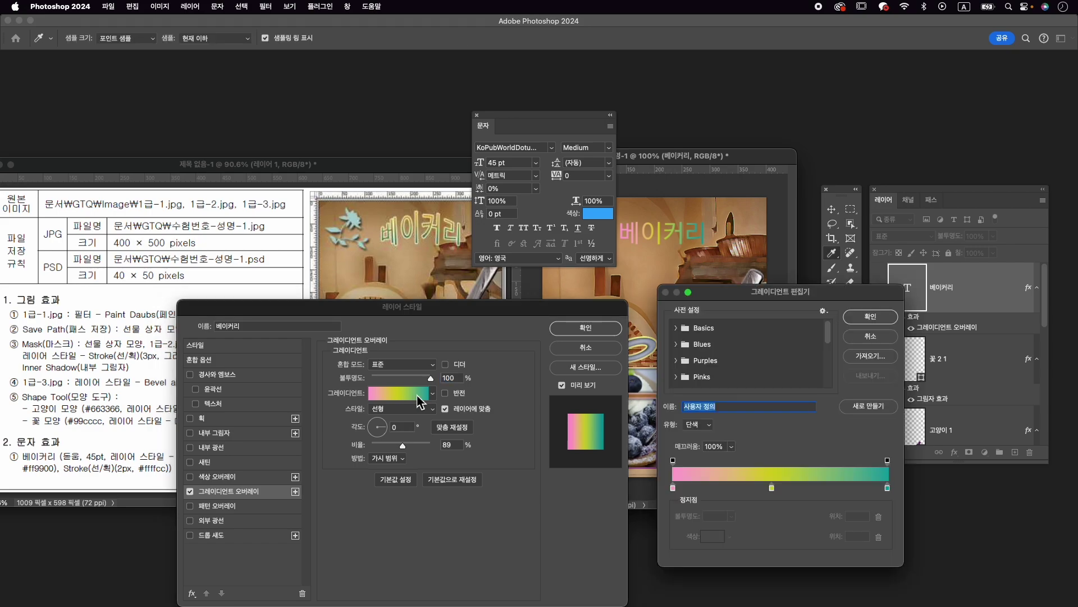
{"action": "key", "text": "Return"}
{"action": "left_click_drag", "start_coordinate": [427, 315], "coordinate": [573, 305]}
{"action": "left_click", "coordinate": [565, 387]}
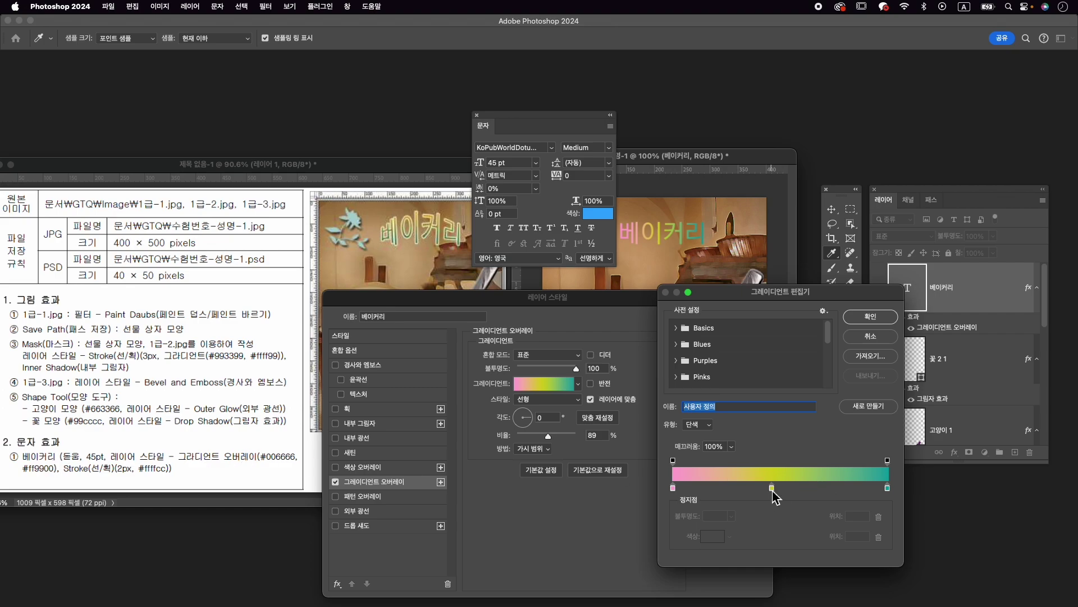
{"action": "left_click_drag", "start_coordinate": [772, 488], "coordinate": [767, 527]}
{"action": "double_click", "coordinate": [672, 487]}
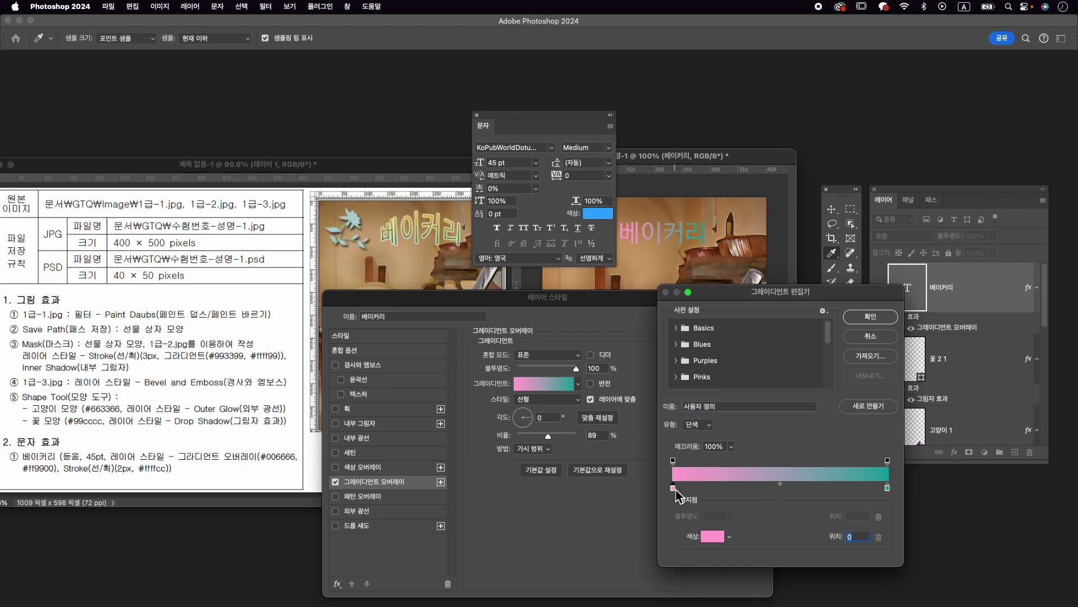
{"action": "type", "text": "006666"}
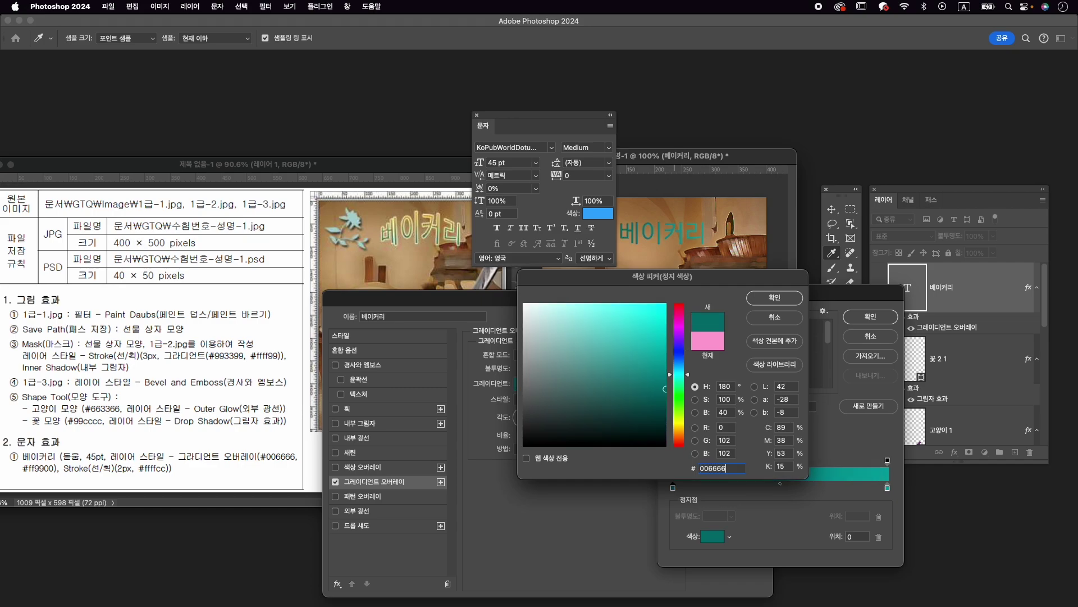
{"action": "key", "text": "Return"}
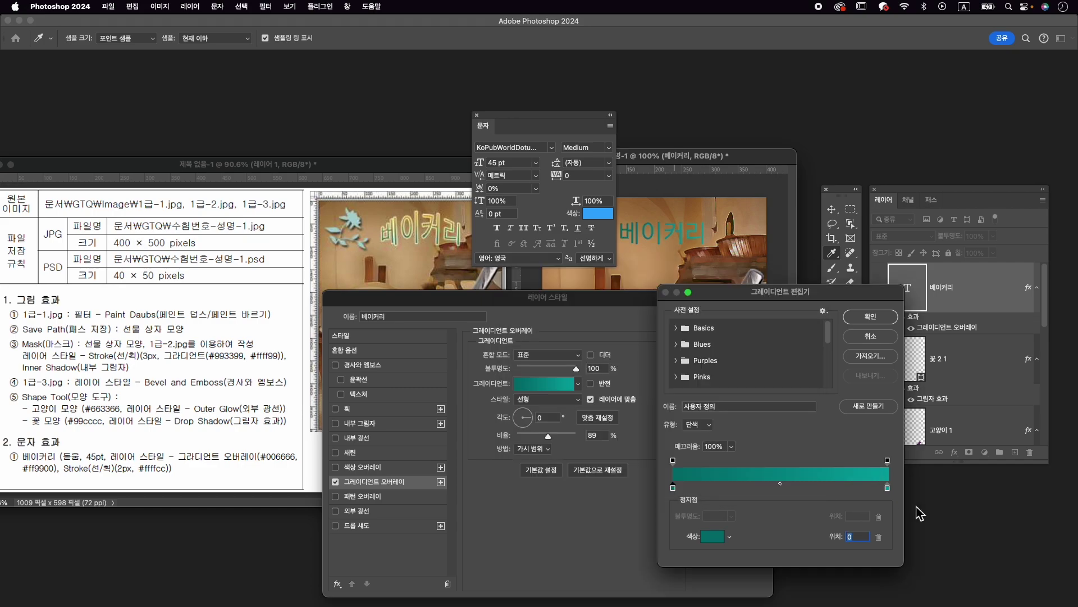
Set the overlay gradient's end stop to #ff9900 and its angle to 90°.
{"action": "double_click", "coordinate": [888, 489]}
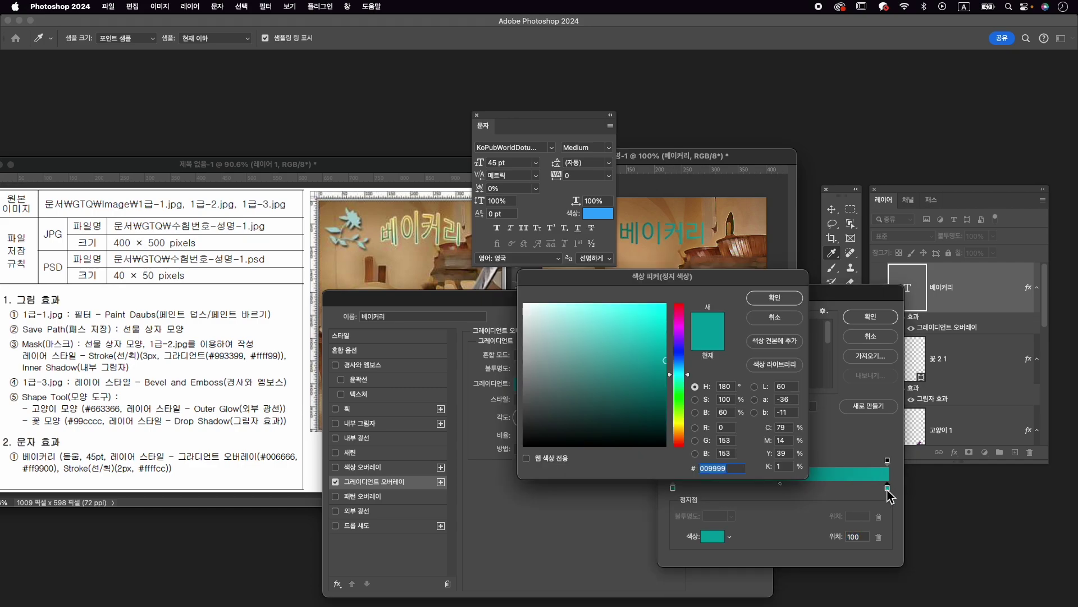
{"action": "type", "text": "ff9900"}
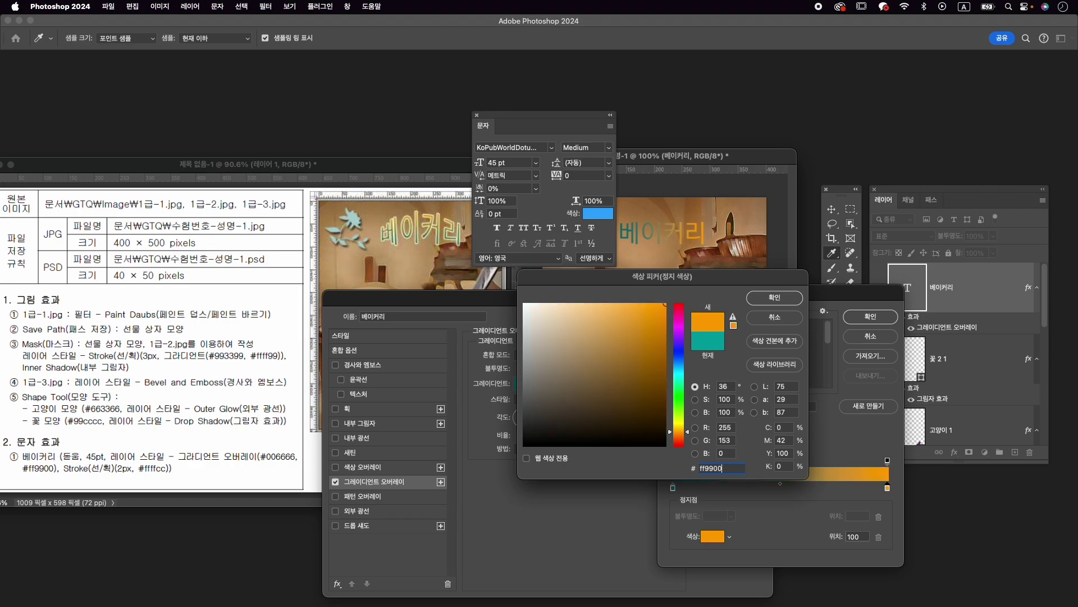
{"action": "key", "text": "Return"}
{"action": "left_click", "coordinate": [874, 318]}
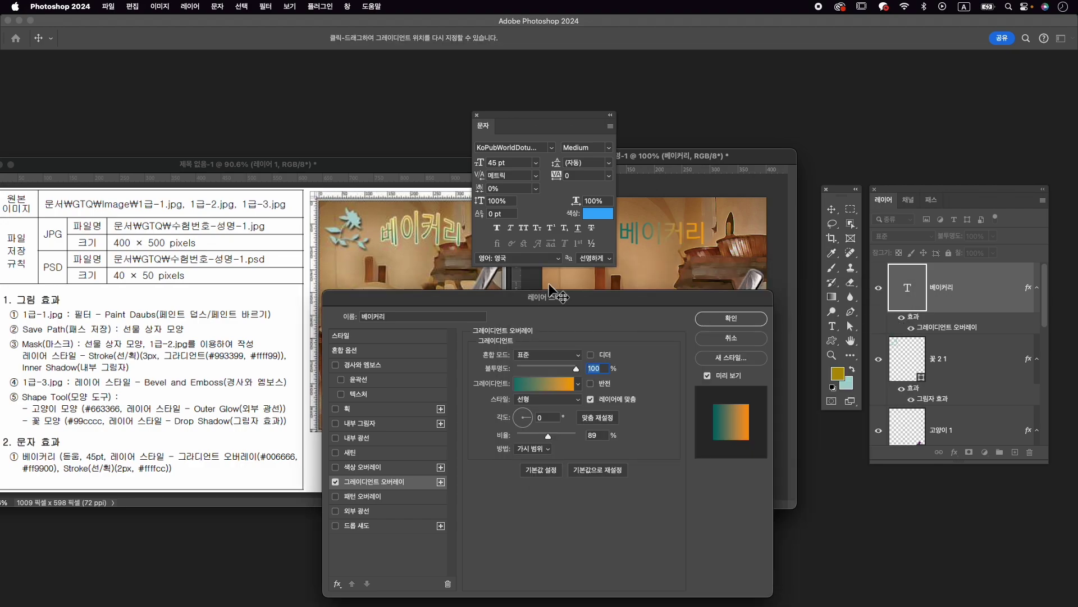
{"action": "left_click_drag", "start_coordinate": [539, 297], "coordinate": [567, 321]}
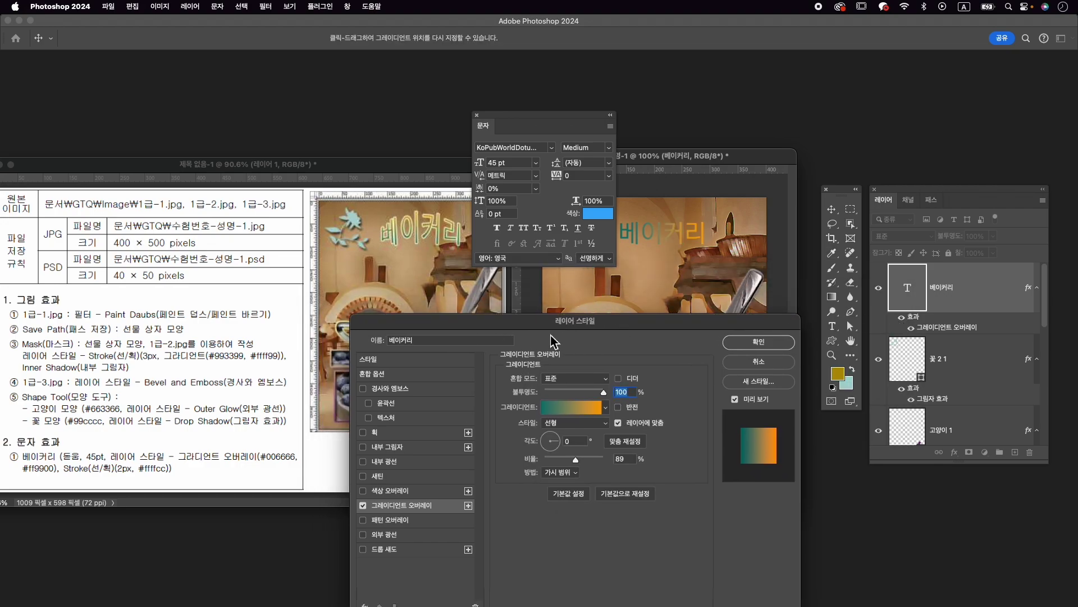
{"action": "left_click", "coordinate": [553, 439]}
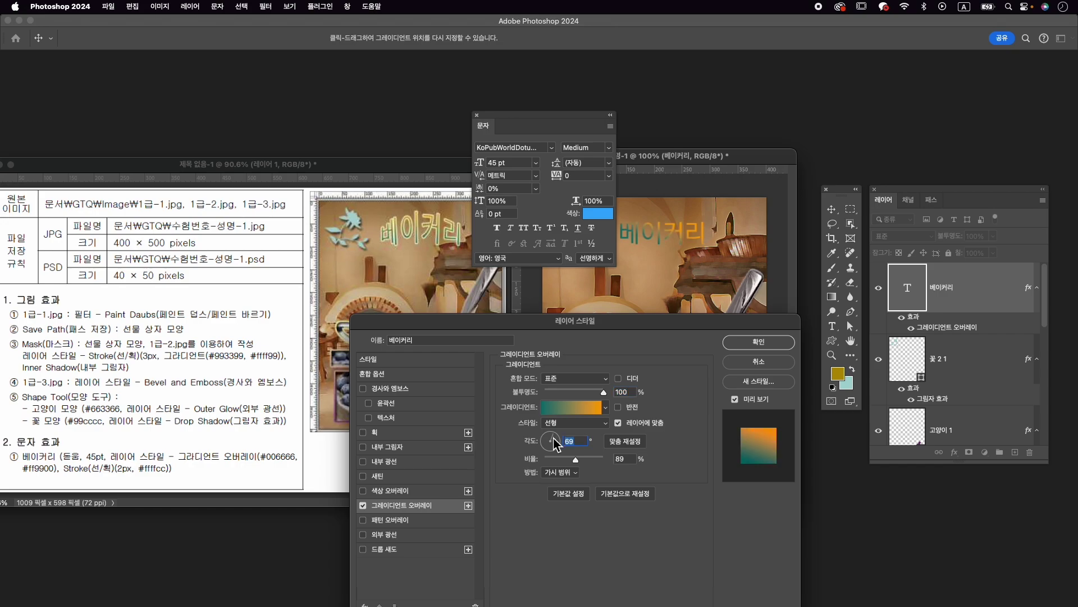
{"action": "type", "text": "90"}
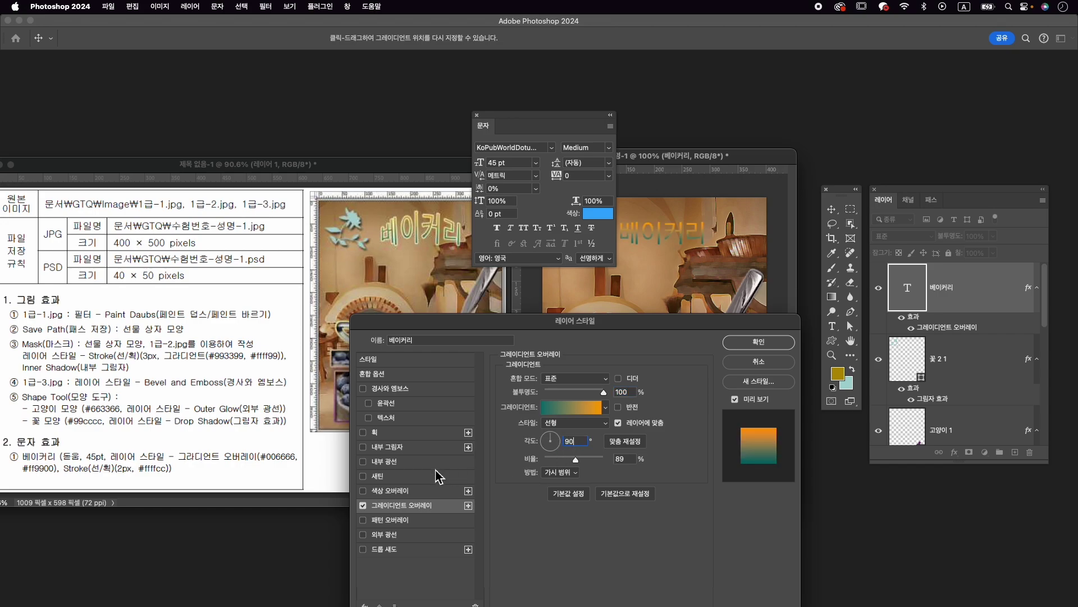
Add a 2 px solid-colour Stroke in #ffffcc to the title and apply the layer styles.
{"action": "left_click", "coordinate": [394, 433]}
{"action": "type", "text": "2"}
{"action": "left_click", "coordinate": [555, 448]}
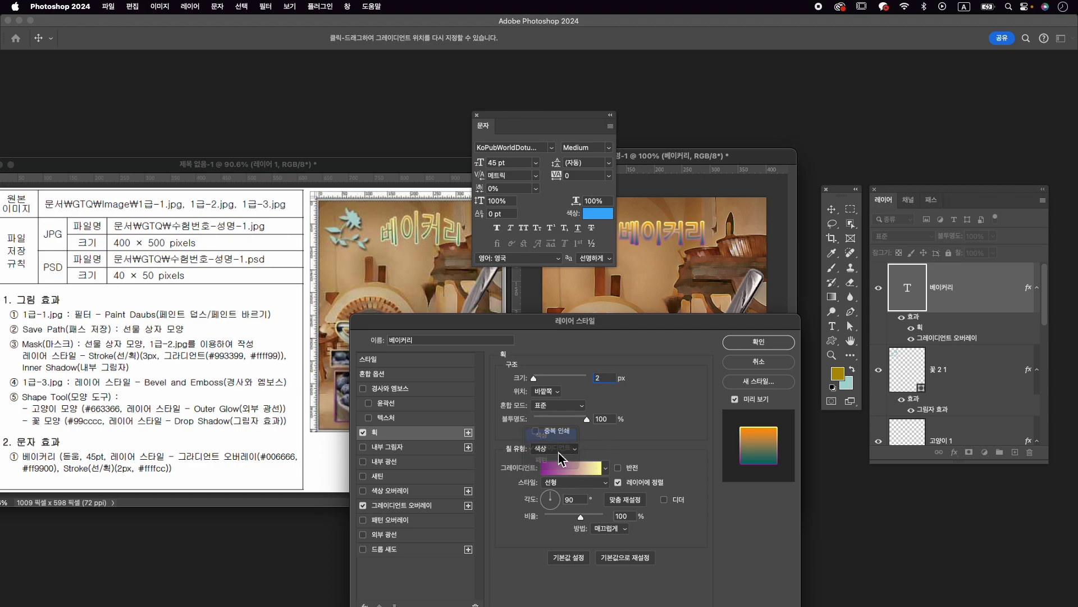
{"action": "left_click", "coordinate": [528, 468]}
{"action": "type", "text": "ffff"}
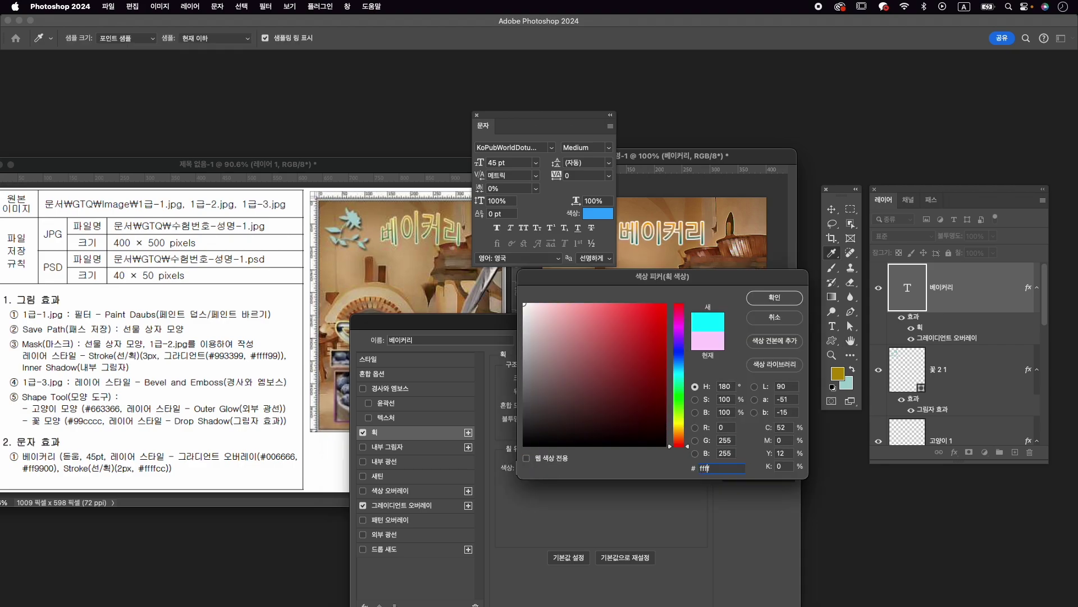
{"action": "type", "text": "cc"}
{"action": "key", "text": "Return"}
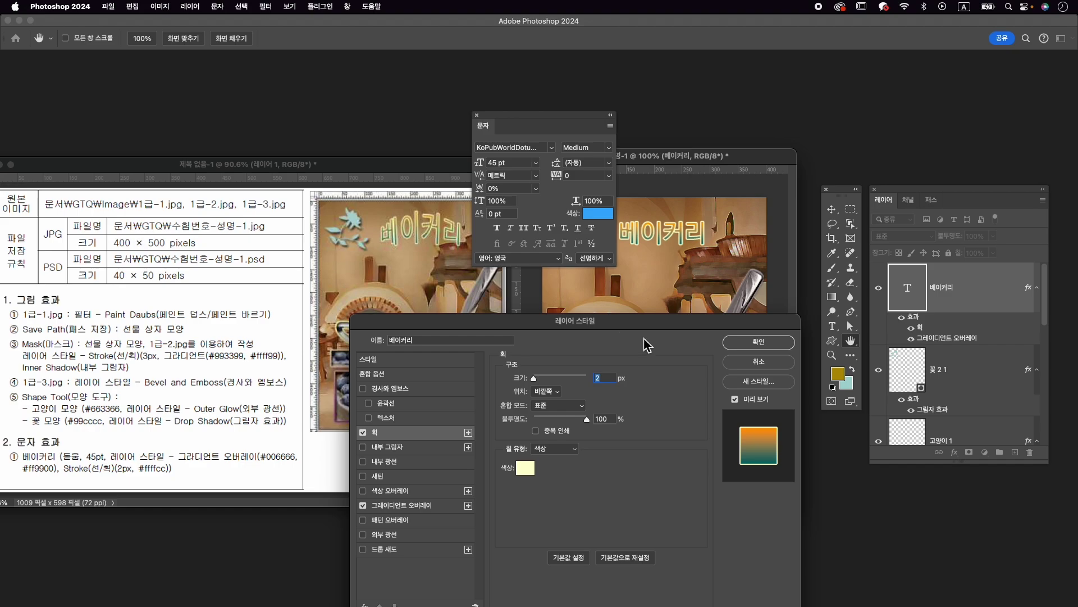
{"action": "left_click", "coordinate": [754, 344]}
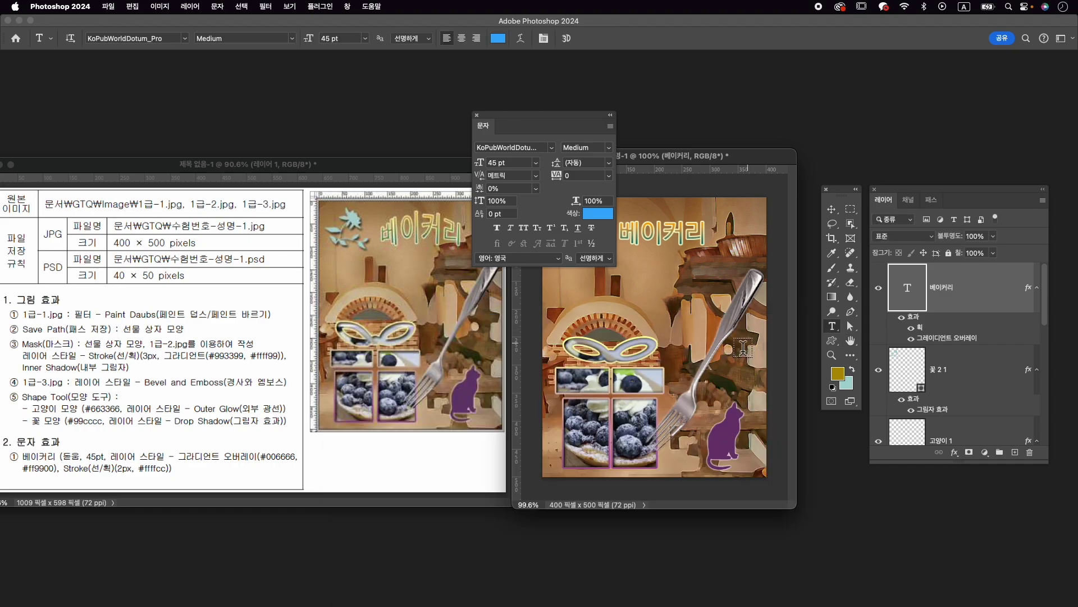
Warp the title text with the horizontal 위 부채꼴 (Arc Upper) style and a +36% bend.
{"action": "left_click", "coordinate": [521, 38]}
{"action": "left_click_drag", "start_coordinate": [782, 243], "coordinate": [632, 313]}
{"action": "left_click", "coordinate": [669, 323]}
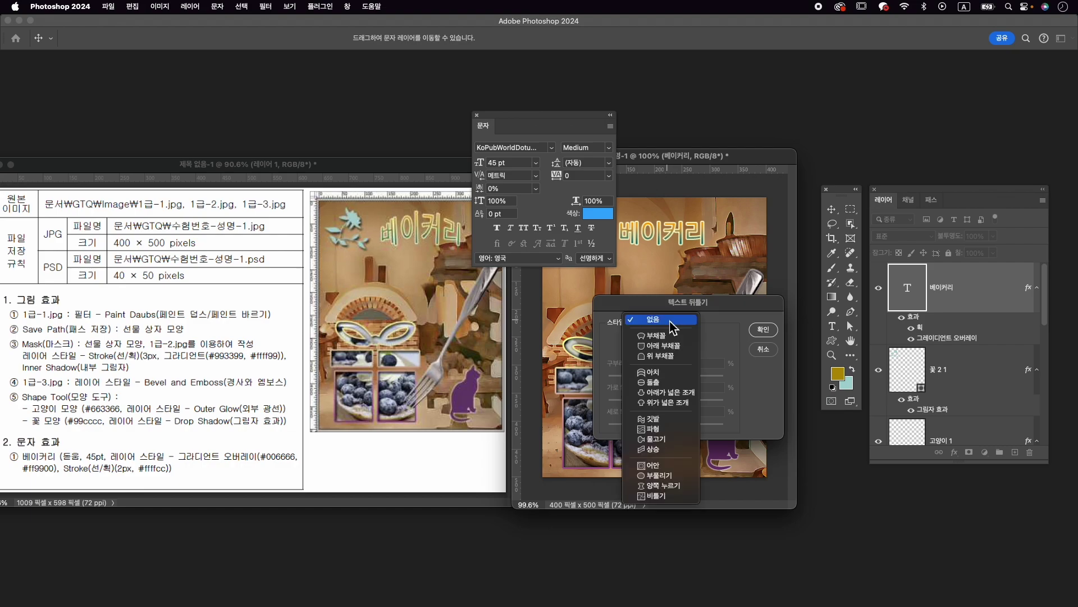
{"action": "left_click", "coordinate": [668, 355]}
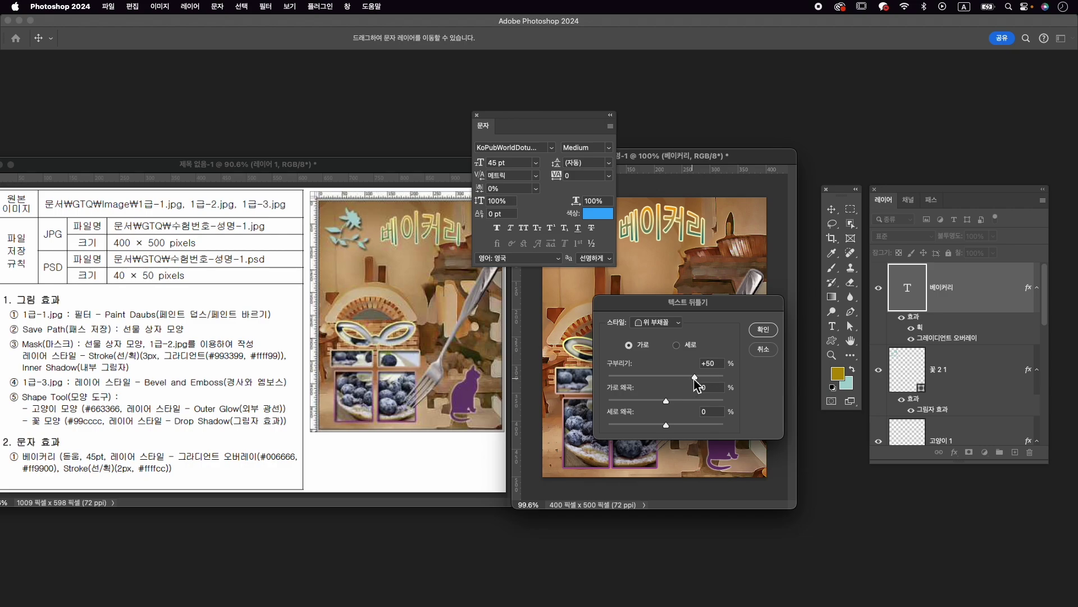
{"action": "left_click_drag", "start_coordinate": [695, 377], "coordinate": [682, 376]}
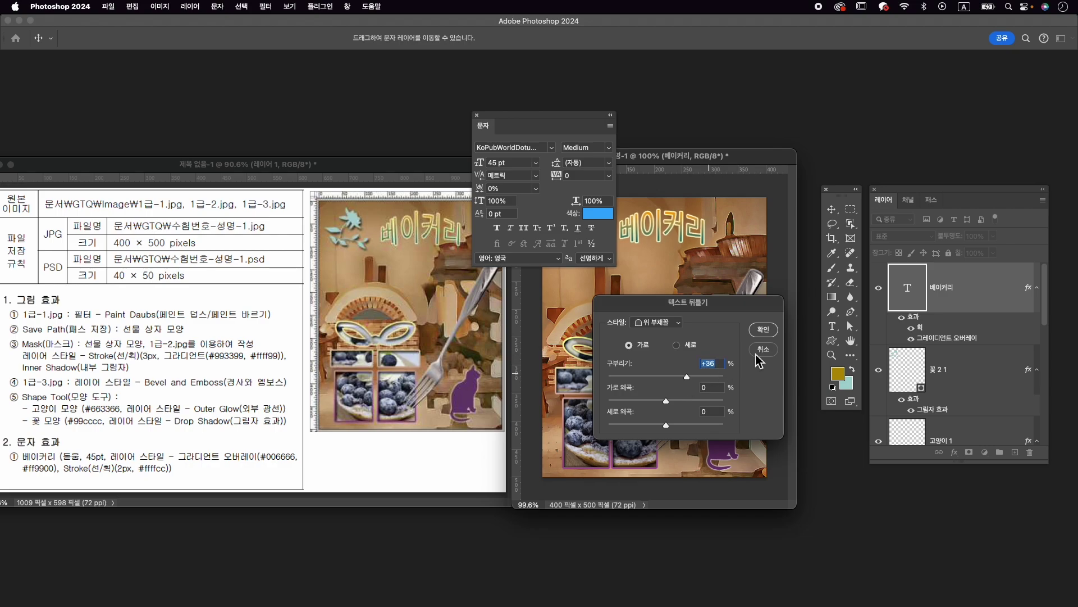
{"action": "left_click", "coordinate": [763, 330]}
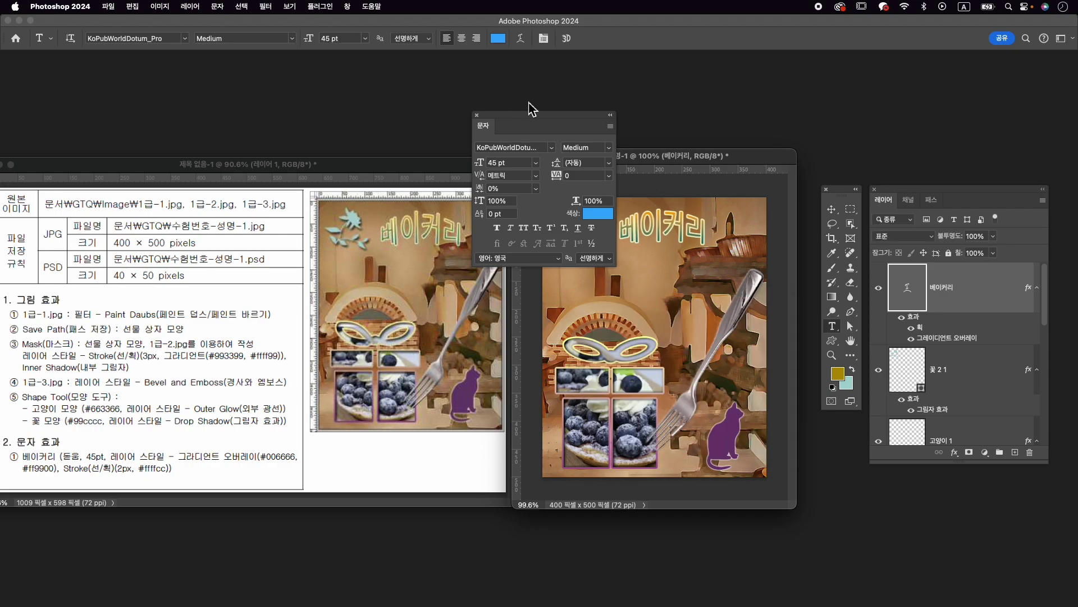
Close the floating Character panel and shift the title slightly left and down with Free Transform.
{"action": "left_click", "coordinate": [477, 115]}
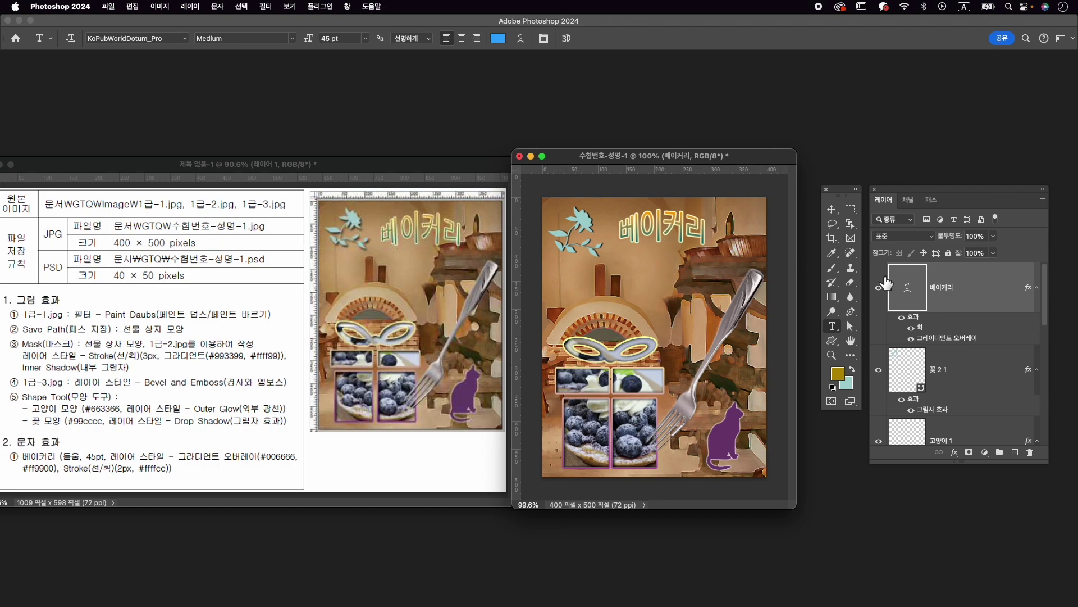
{"action": "key", "text": "super+t"}
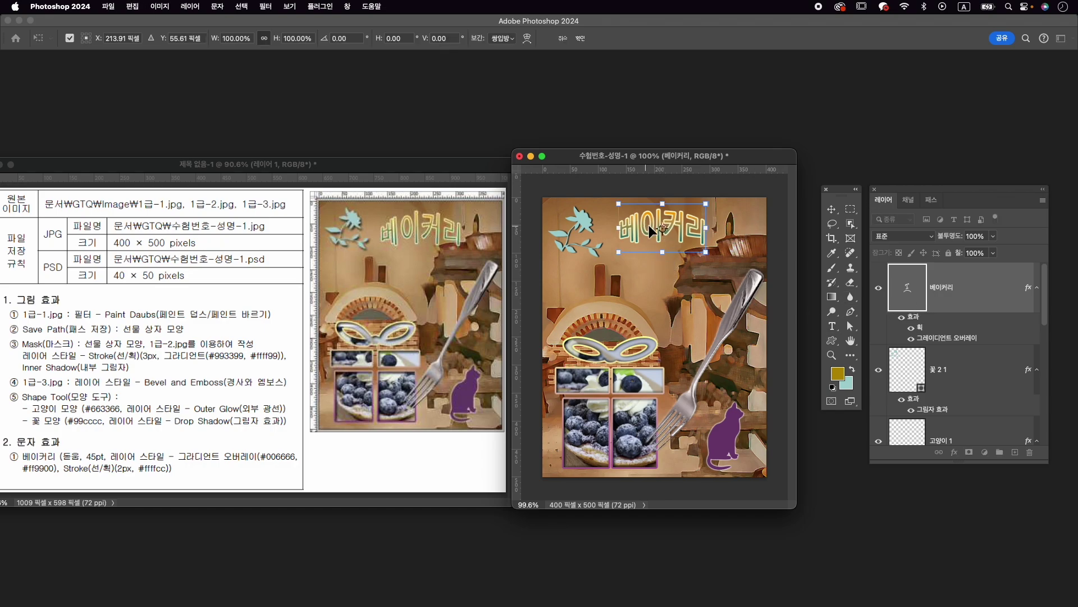
{"action": "left_click_drag", "start_coordinate": [694, 226], "coordinate": [686, 232]}
{"action": "key", "text": "Return"}
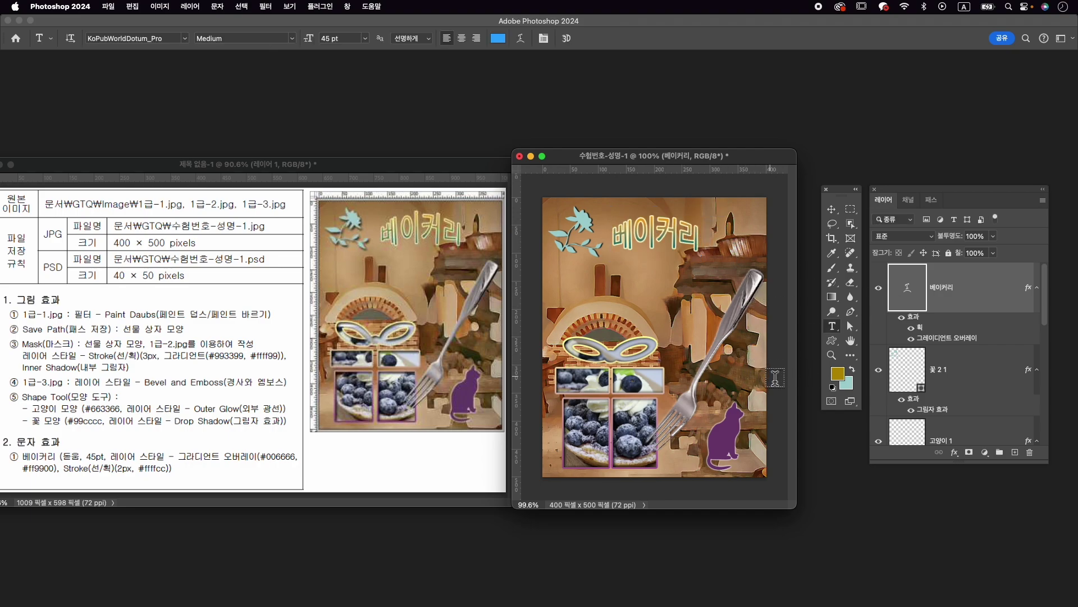
Select the cat shape and nudge it slightly left and up to match the reference layout.
{"action": "key", "text": "v"}
{"action": "left_click", "coordinate": [719, 434]}
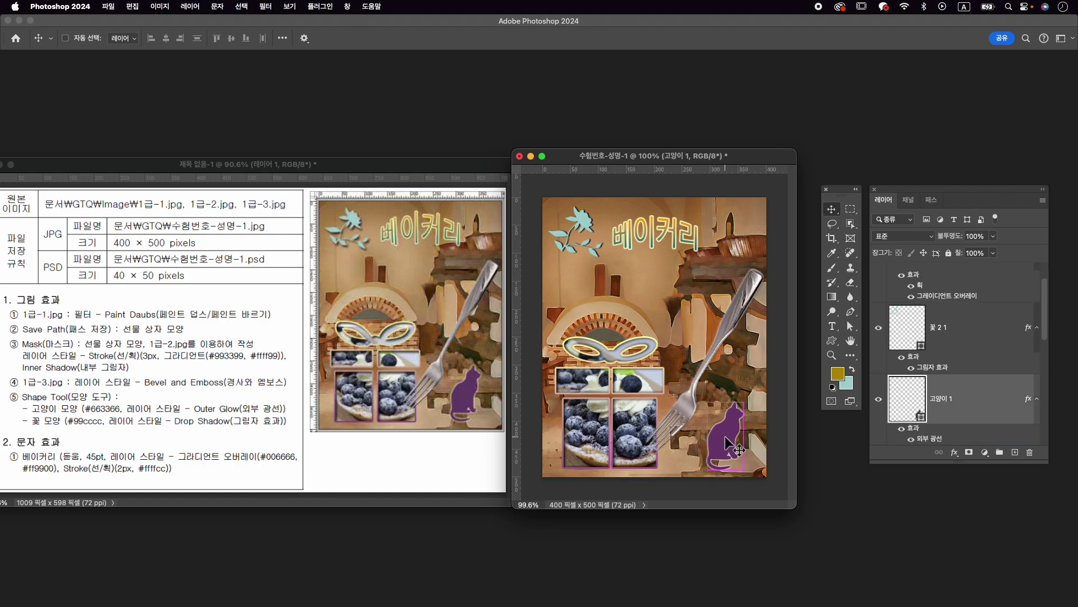
{"action": "key", "text": "super+t"}
{"action": "left_click_drag", "start_coordinate": [726, 436], "coordinate": [725, 437]}
{"action": "key", "text": "Return"}
{"action": "key", "text": "Left"}
{"action": "key", "text": "Left"}
{"action": "key", "text": "Left"}
{"action": "key", "text": "Left"}
{"action": "key", "text": "Left"}
{"action": "key", "text": "Up"}
{"action": "key", "text": "Up"}
{"action": "key", "text": "Up"}
{"action": "key", "text": "Up"}
{"action": "key", "text": "Up"}
{"action": "key", "text": "Up"}
{"action": "key", "text": "Up"}
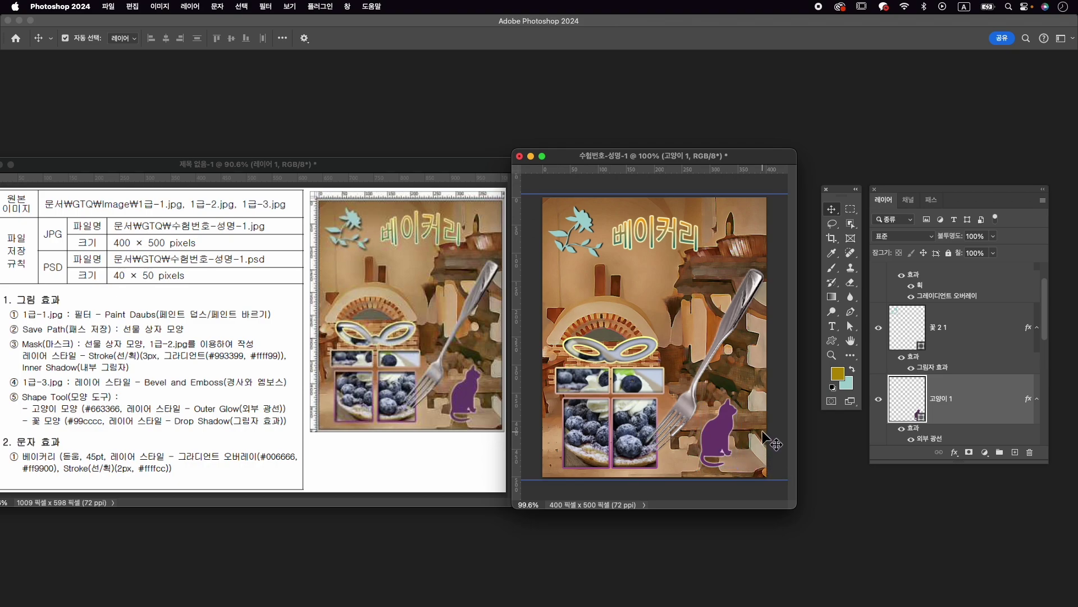
Enlarge the cat shape to about 102.5% with Free Transform and commit the change.
{"action": "key", "text": "super"}
{"action": "key", "text": "super+t"}
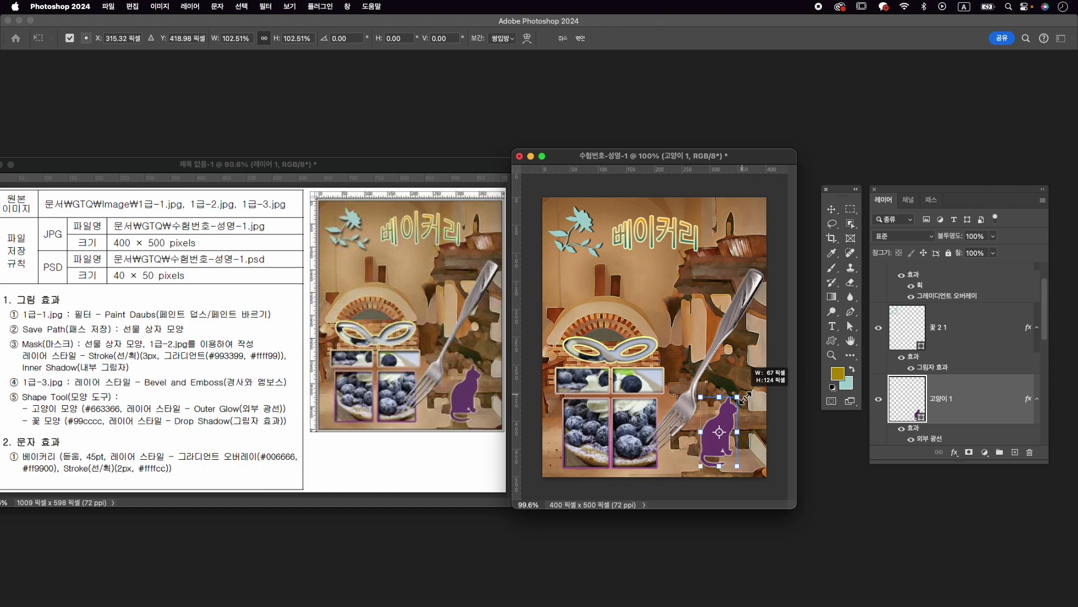
{"action": "key", "text": "Return"}
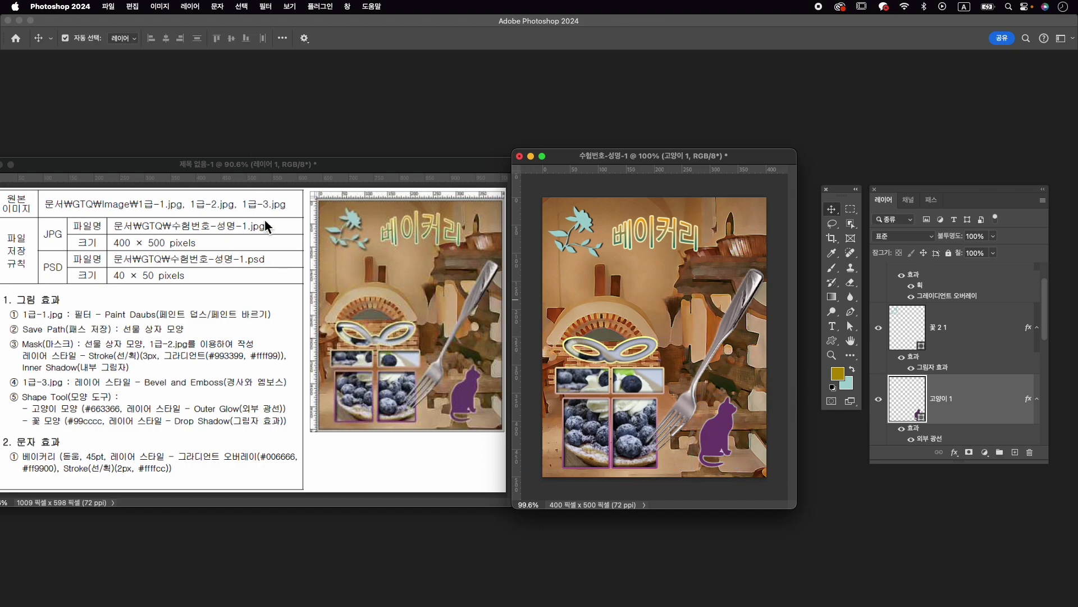
Choose JPG as the quick export format in the export preferences and confirm.
{"action": "left_click", "coordinate": [112, 7]}
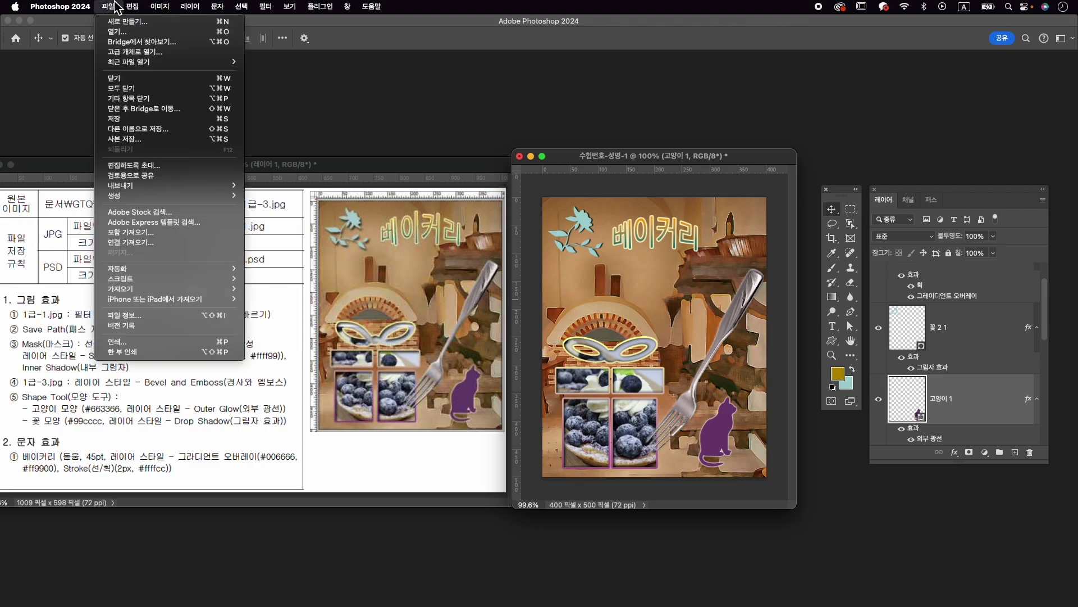
{"action": "mouse_move", "coordinate": [163, 187]}
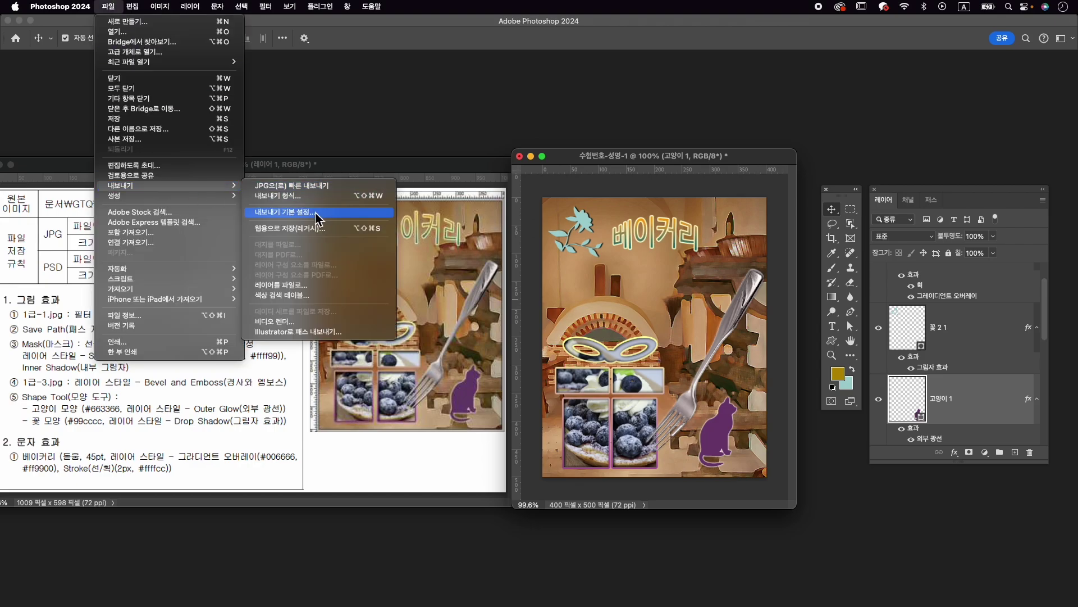
{"action": "left_click", "coordinate": [318, 219]}
{"action": "left_click", "coordinate": [403, 175]}
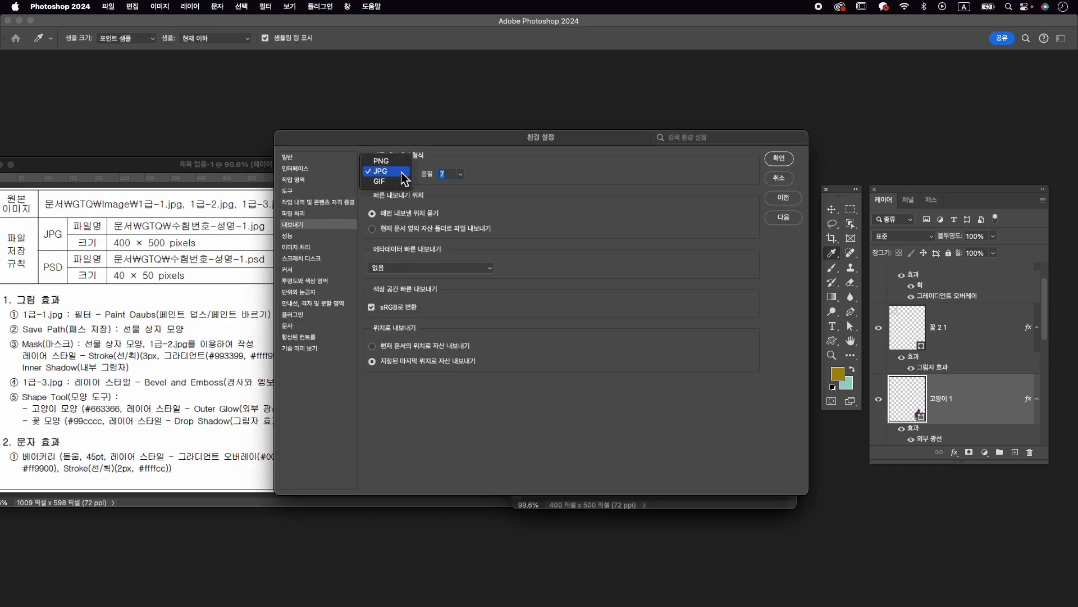
{"action": "left_click", "coordinate": [790, 163]}
{"action": "left_click", "coordinate": [786, 161]}
Quick-export the composition as 수험번호-성명-1.jpg into the GTQ folder.
{"action": "left_click", "coordinate": [132, 7]}
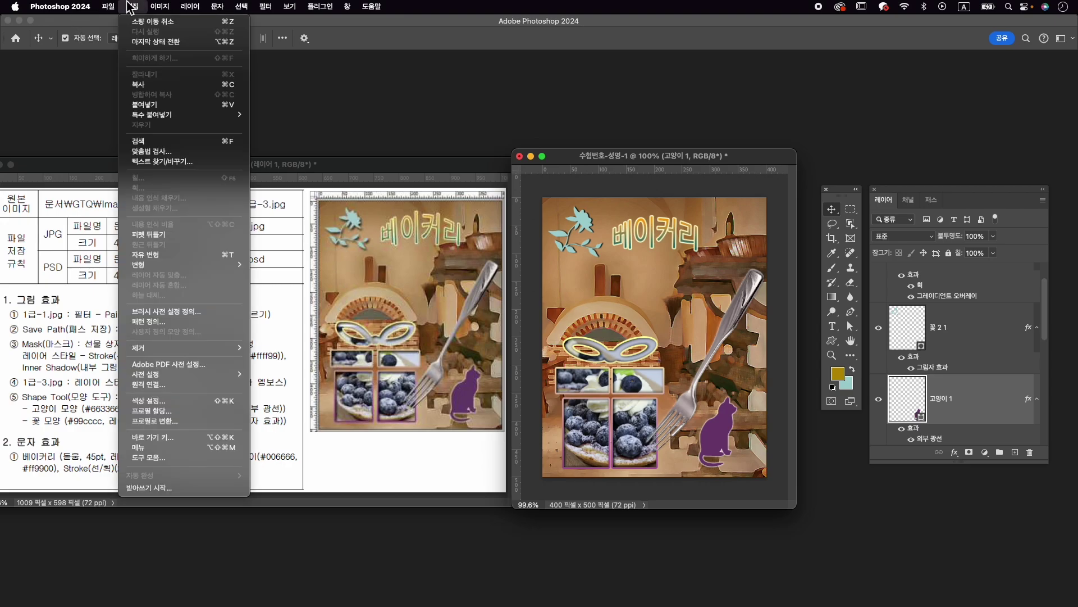
{"action": "mouse_move", "coordinate": [110, 7]}
{"action": "mouse_move", "coordinate": [142, 187]}
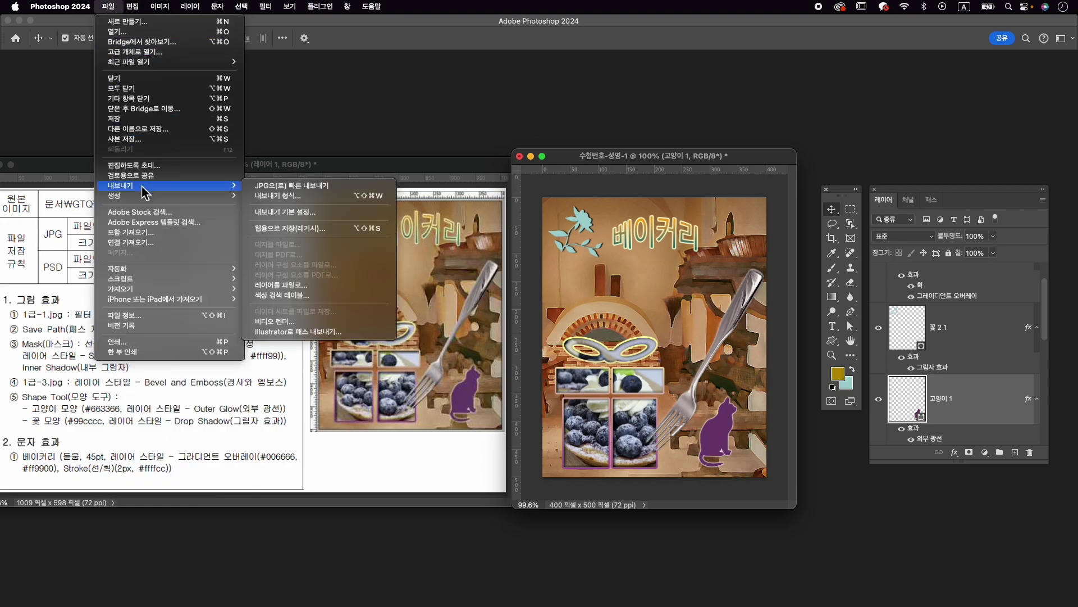
{"action": "left_click", "coordinate": [300, 189]}
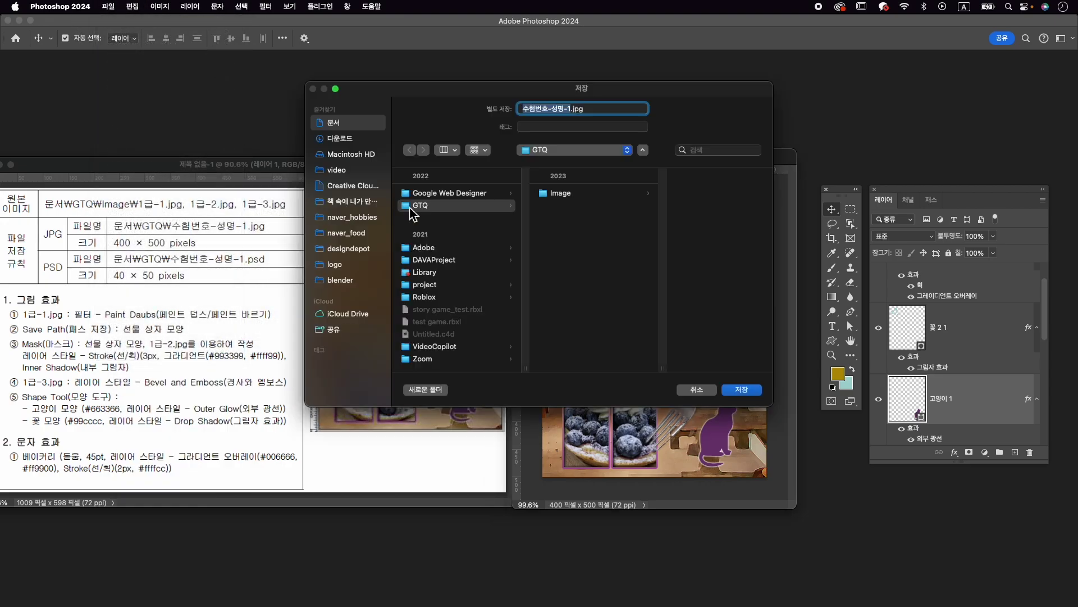
{"action": "left_click", "coordinate": [454, 207]}
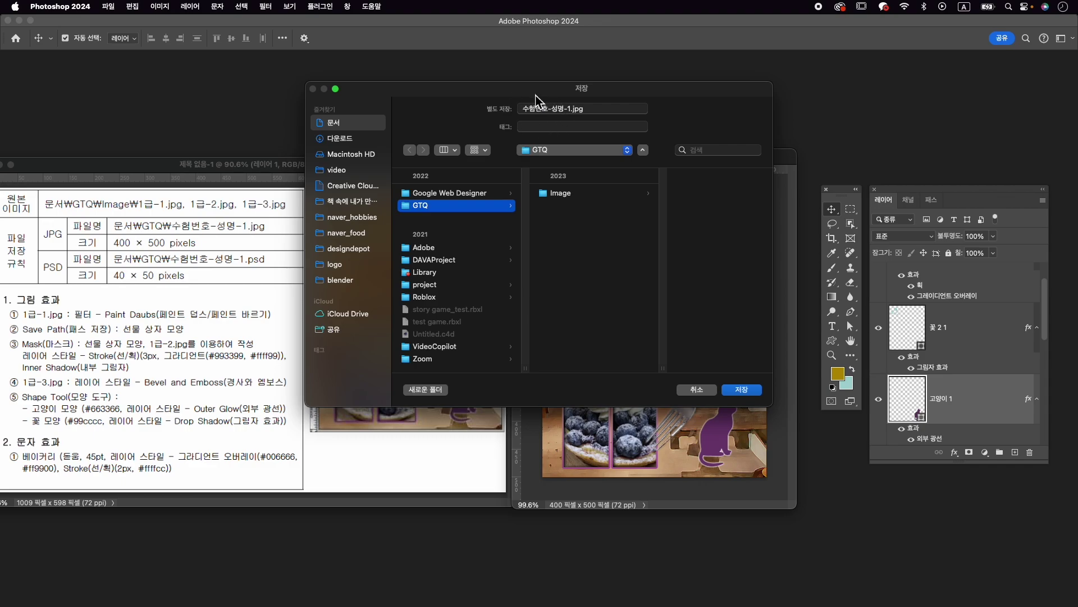
{"action": "left_click", "coordinate": [743, 391]}
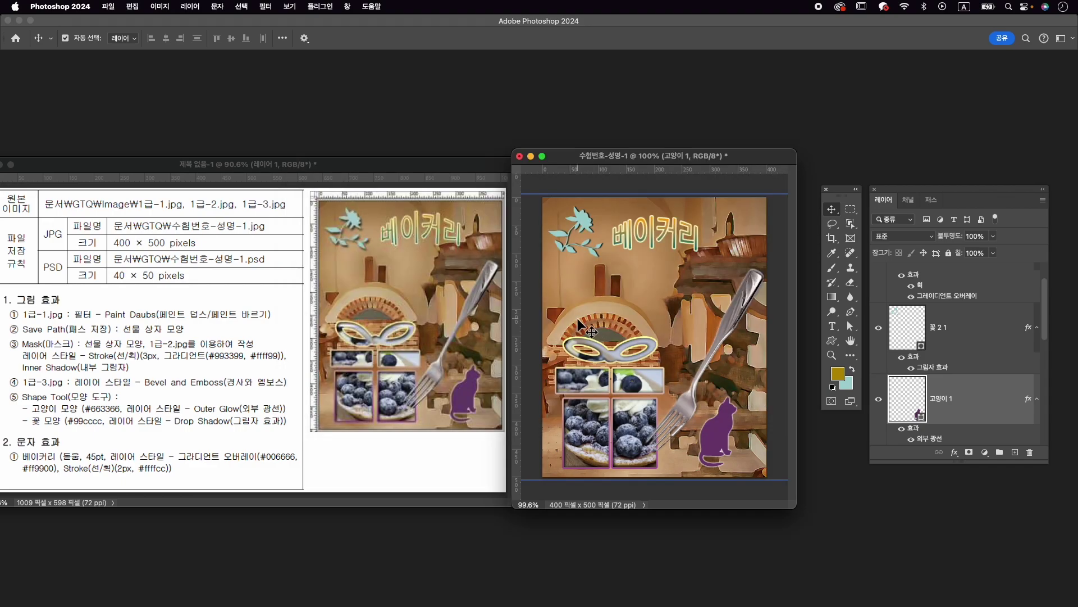
Resize the whole image proportionally to 40 × 50 pixels.
{"action": "key", "text": "super"}
{"action": "left_click", "coordinate": [160, 7]}
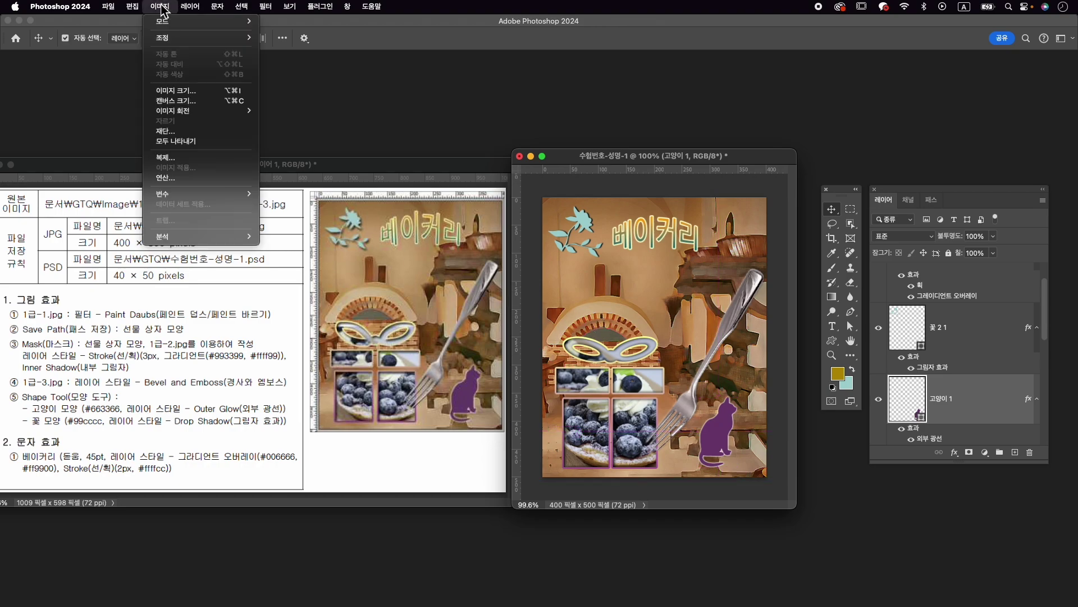
{"action": "left_click", "coordinate": [180, 92]}
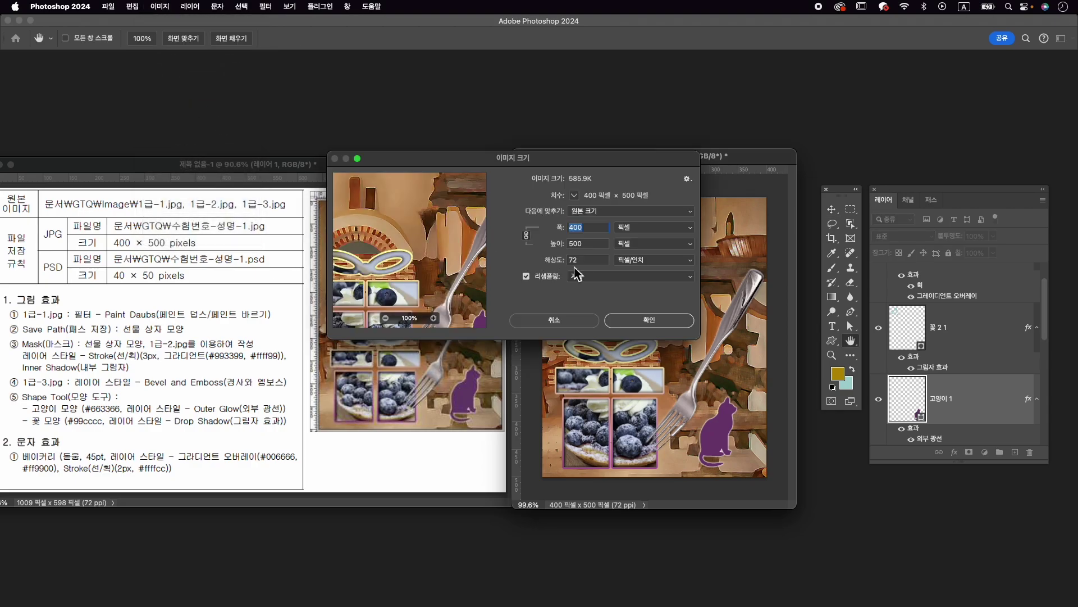
{"action": "type", "text": "40"}
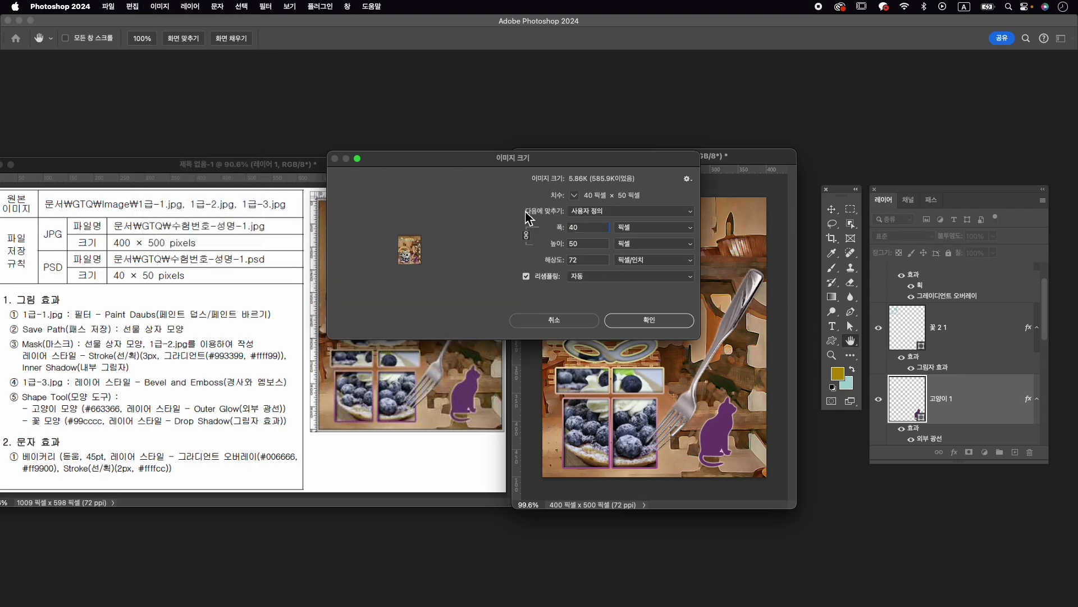
{"action": "left_click", "coordinate": [659, 321]}
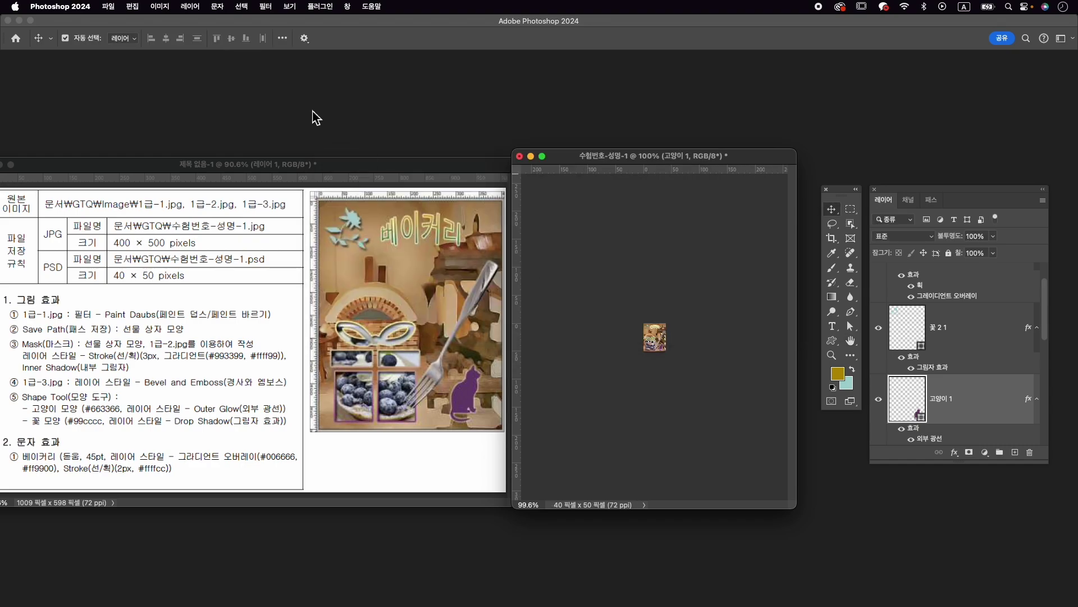
Save the reduced document as the Photoshop file 수험번호-성명-1.psd in the GTQ folder.
{"action": "left_click", "coordinate": [108, 7]}
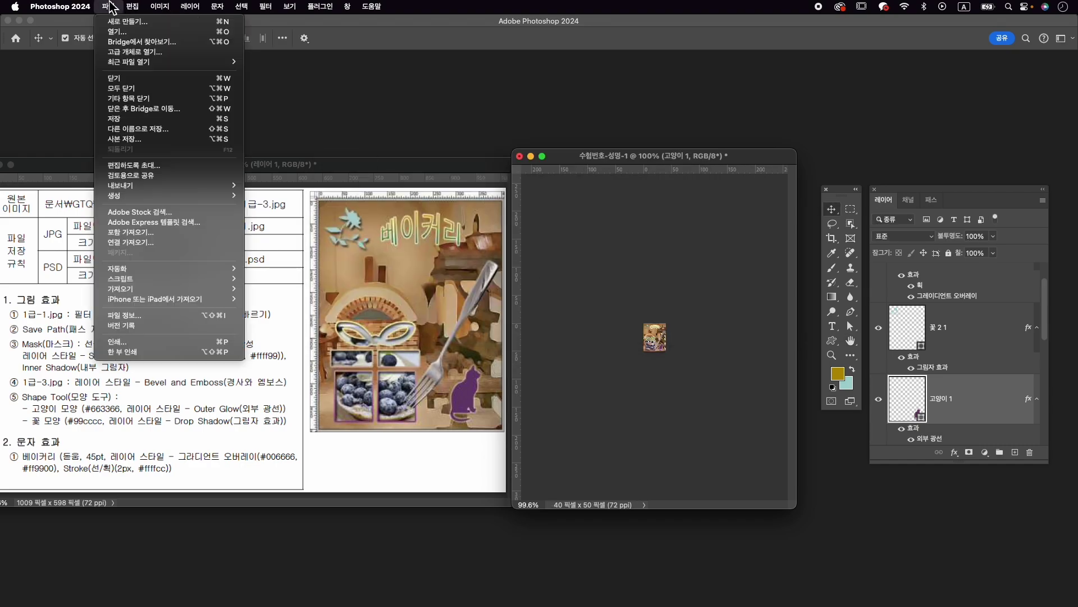
{"action": "left_click", "coordinate": [135, 130]}
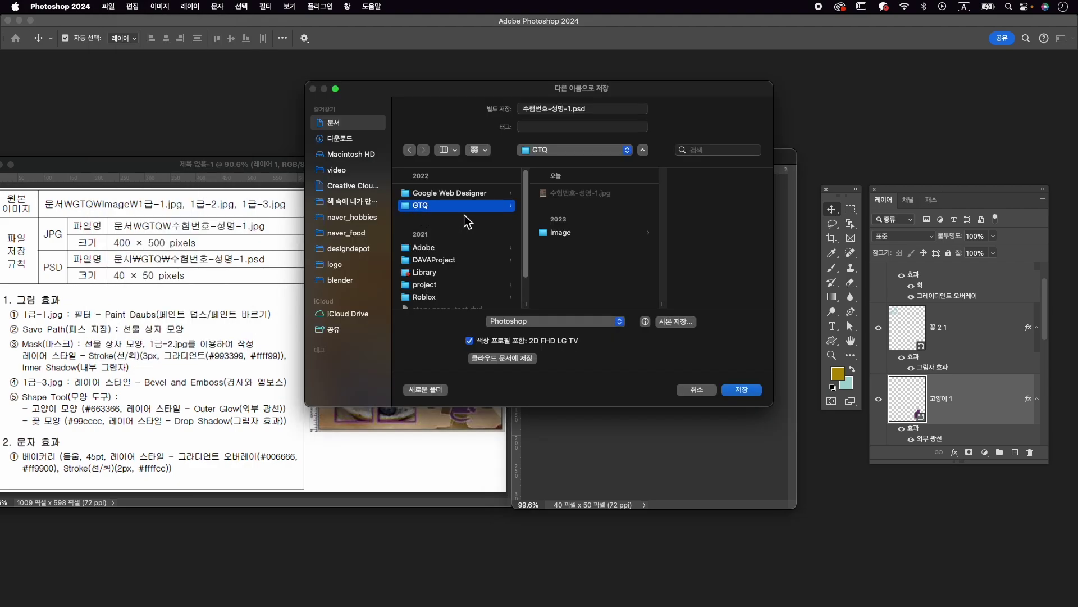
{"action": "left_click_drag", "start_coordinate": [515, 90], "coordinate": [539, 142]}
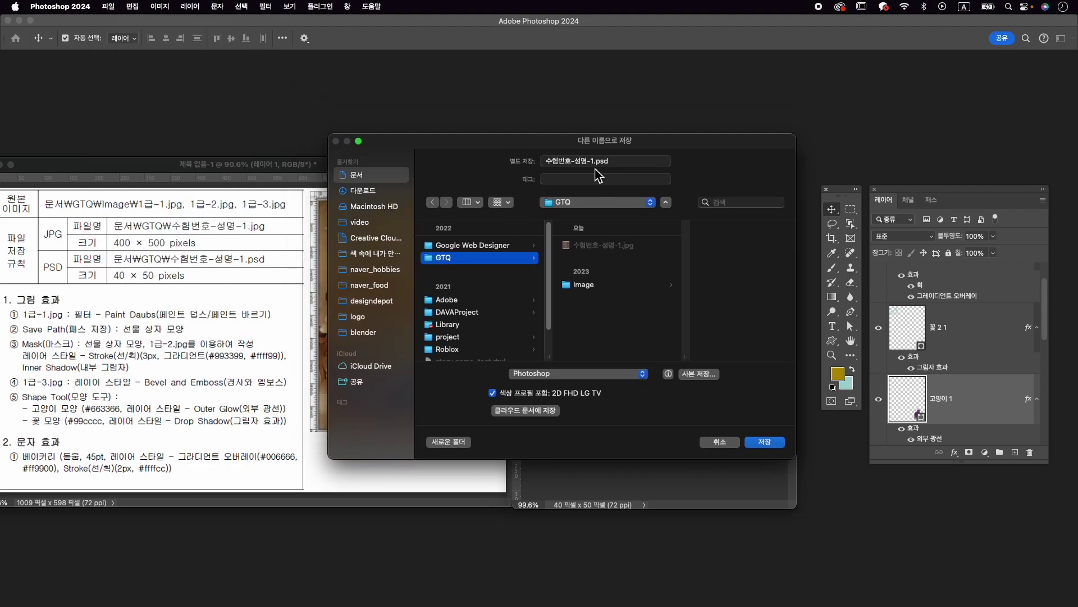
{"action": "left_click", "coordinate": [771, 445]}
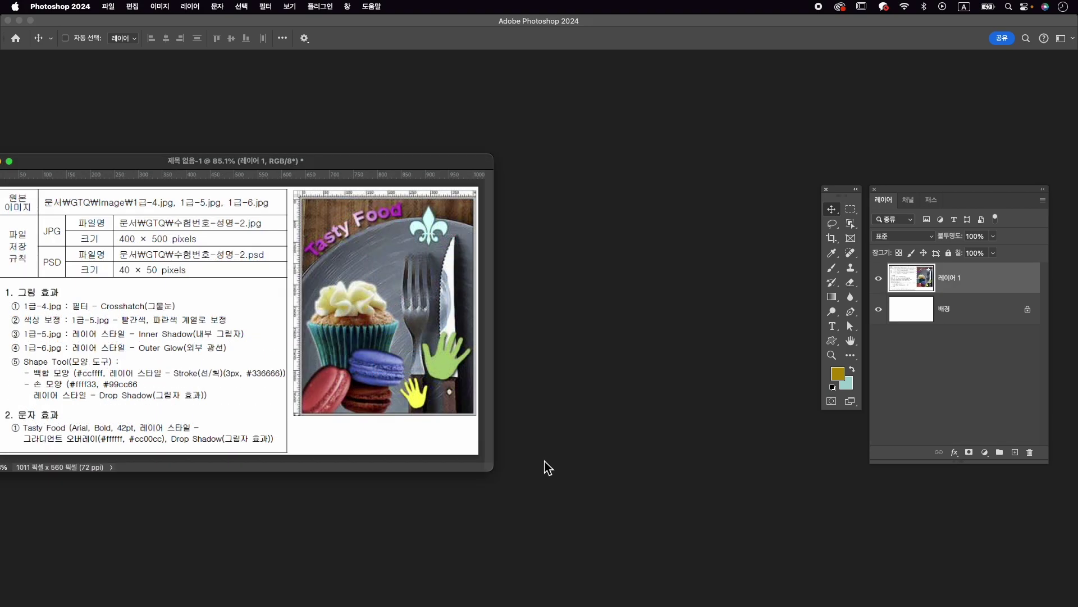
Create a new 400 × 500 pixel document named 수험번호-성명-2 at 72 ppi with RGB colour and a white background.
{"action": "key", "text": "super+n"}
{"action": "type", "text": "시"}
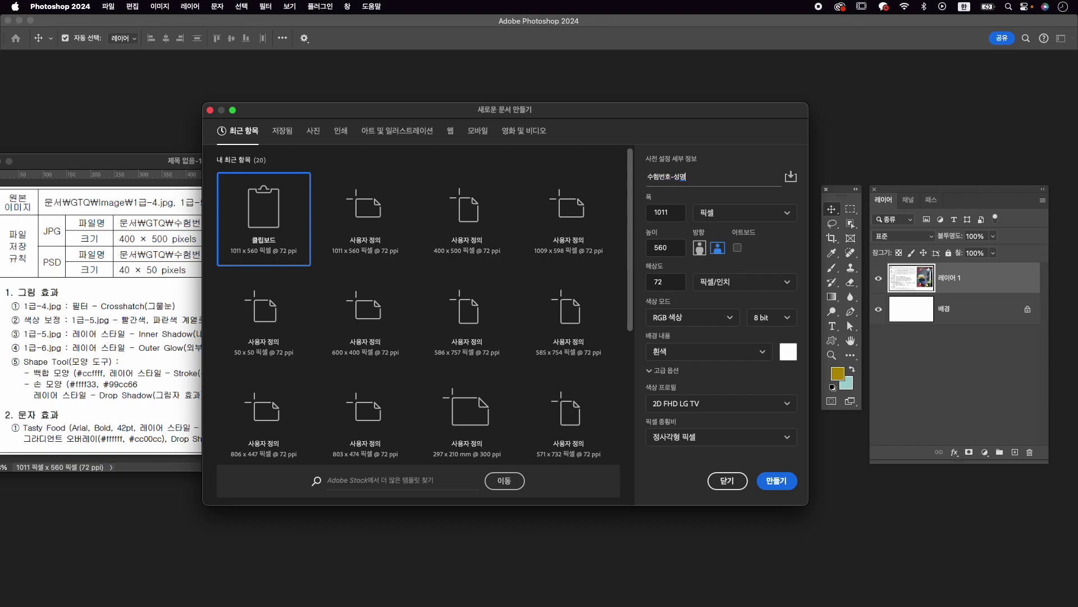
{"action": "key", "text": "Tab"}
{"action": "type", "text": "400"}
{"action": "key", "text": "Tab"}
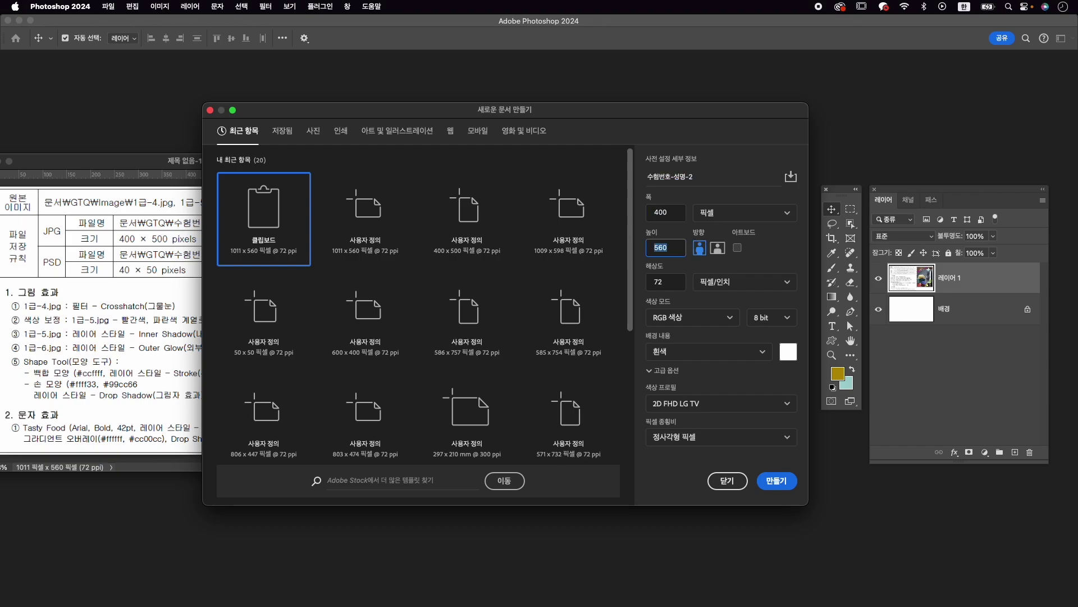
{"action": "type", "text": "500"}
{"action": "key", "text": "Tab"}
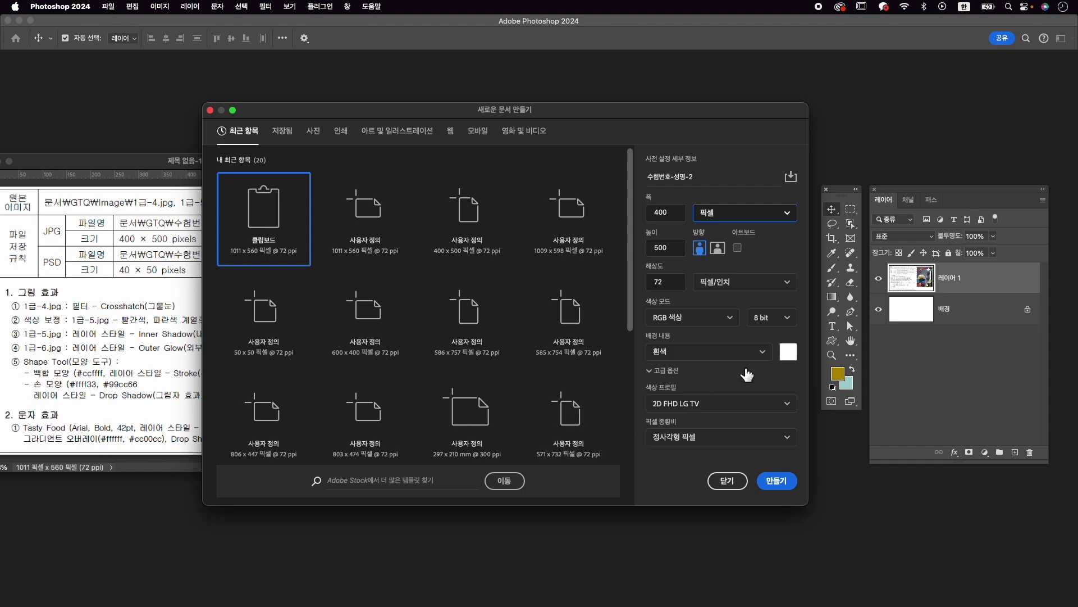
{"action": "left_click", "coordinate": [777, 481]}
Place the new document window beside the exam reference and enlarge it to show the whole canvas.
{"action": "left_click_drag", "start_coordinate": [132, 73], "coordinate": [664, 185]}
{"action": "left_click_drag", "start_coordinate": [736, 480], "coordinate": [768, 515]}
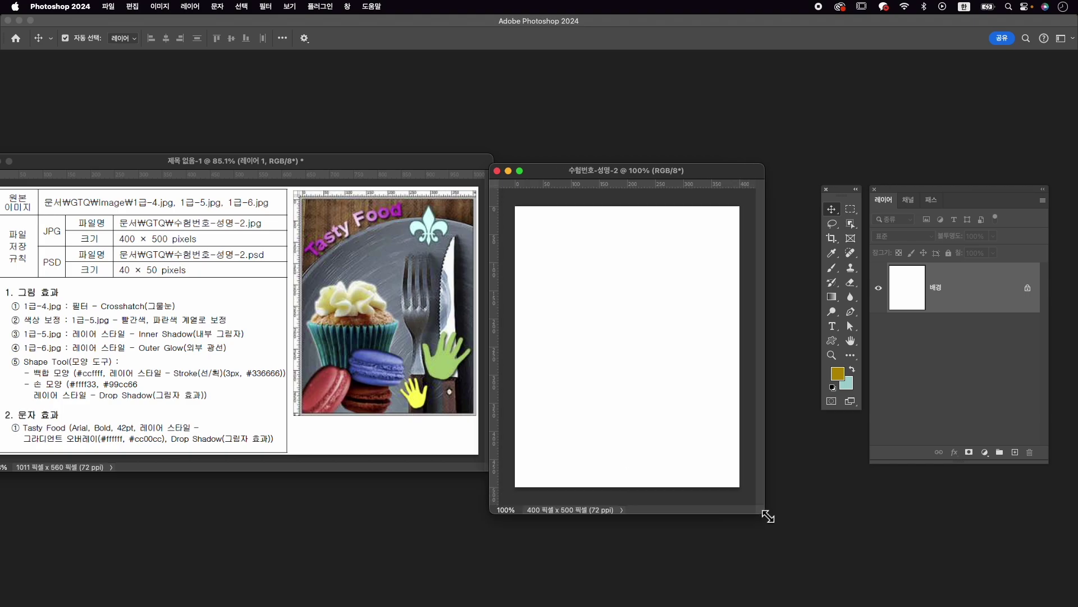
{"action": "left_click_drag", "start_coordinate": [604, 178], "coordinate": [604, 169]}
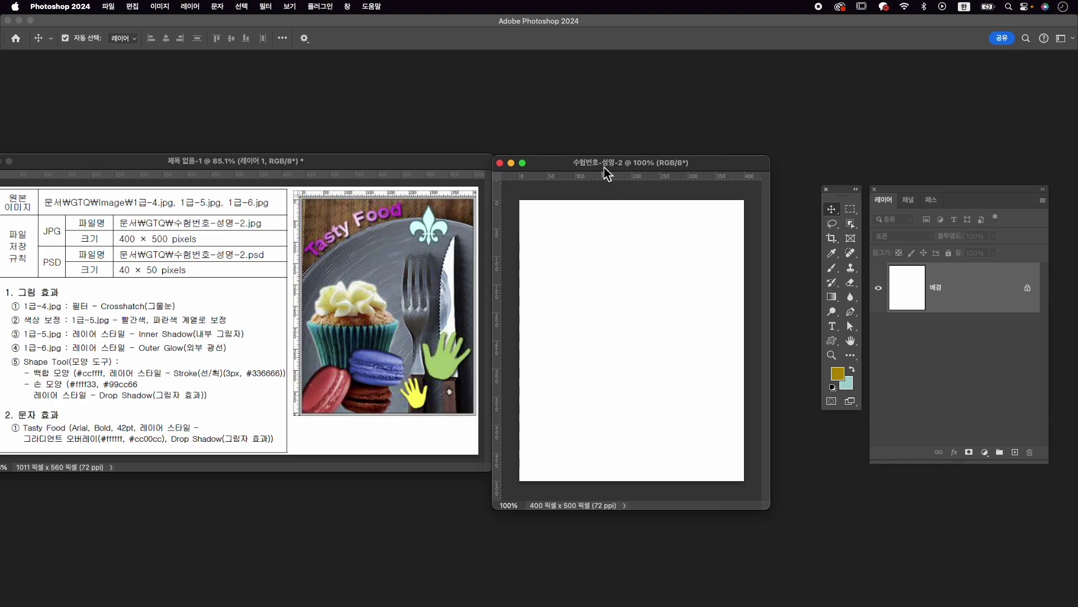
Open 1급-4.jpg from the GTQ Image folder and move its window beside the new document.
{"action": "key", "text": "super+o"}
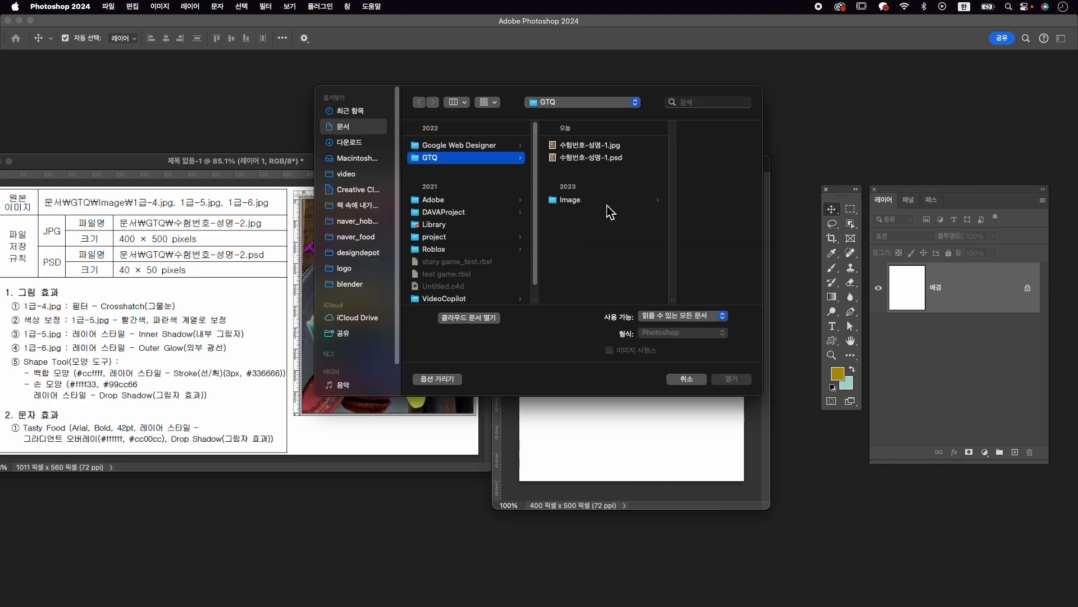
{"action": "left_click", "coordinate": [611, 201]}
{"action": "left_click", "coordinate": [680, 185]}
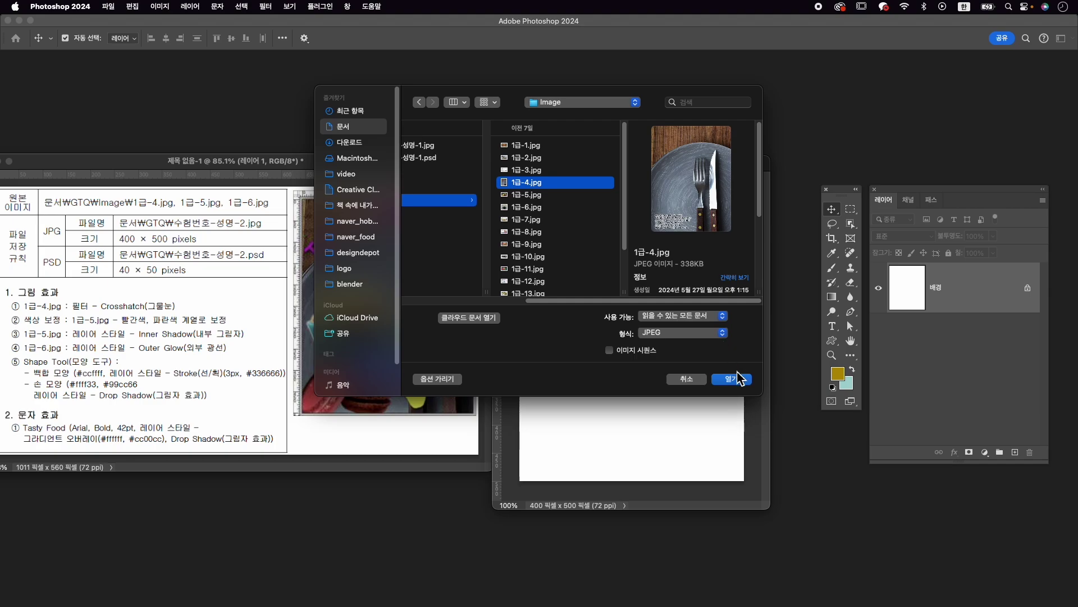
{"action": "left_click", "coordinate": [732, 378]}
{"action": "left_click_drag", "start_coordinate": [203, 96], "coordinate": [348, 127]}
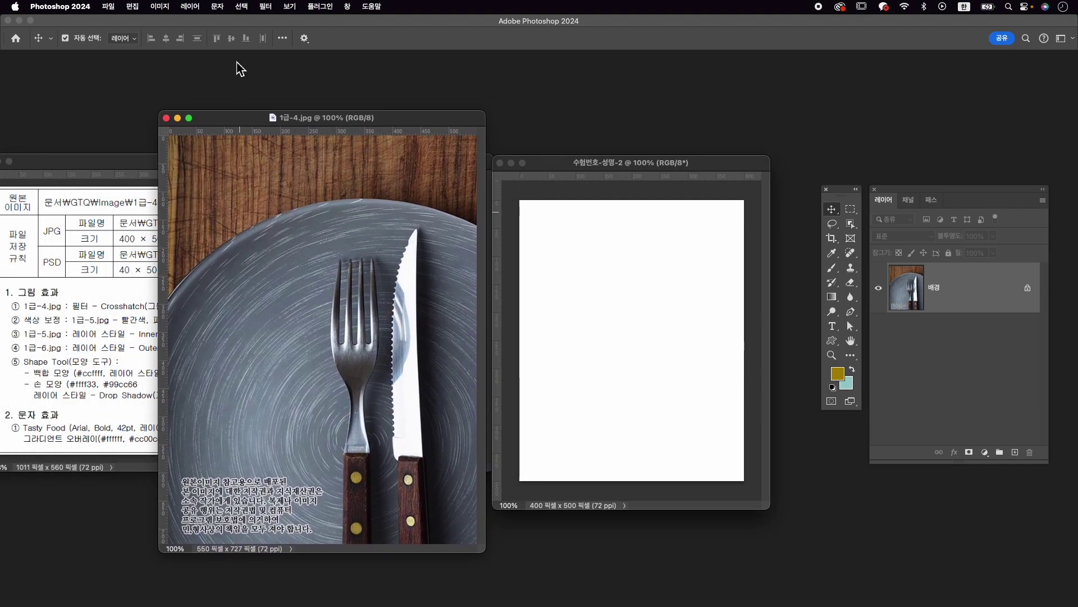
Apply the Crosshatch (그물눈) filter from the brush stroke effects to the 1급-4.jpg image.
{"action": "left_click", "coordinate": [265, 6]}
{"action": "left_click", "coordinate": [299, 70]}
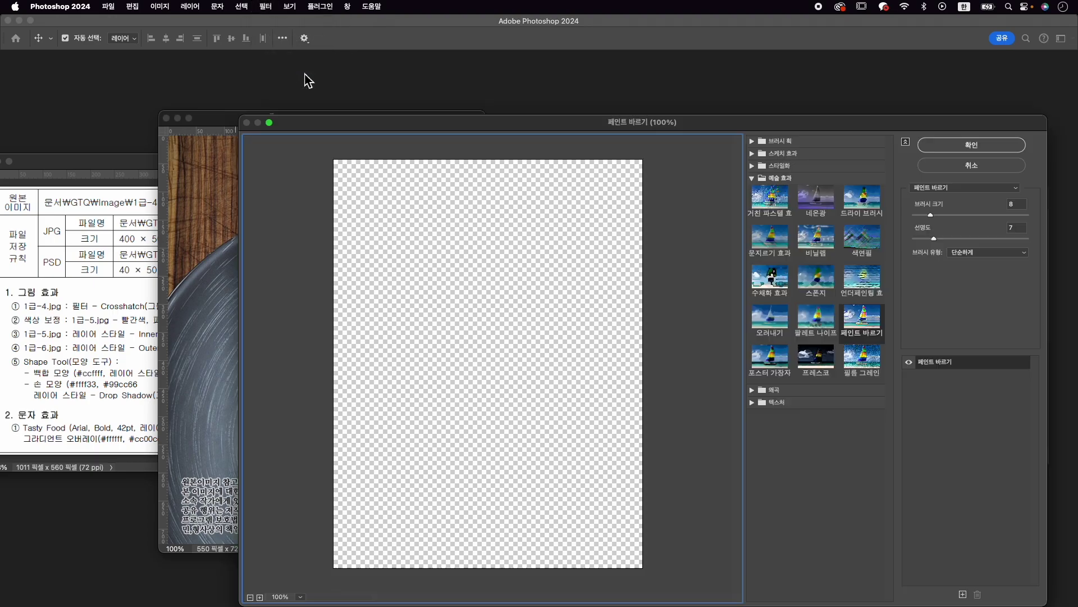
{"action": "left_click", "coordinate": [752, 141]}
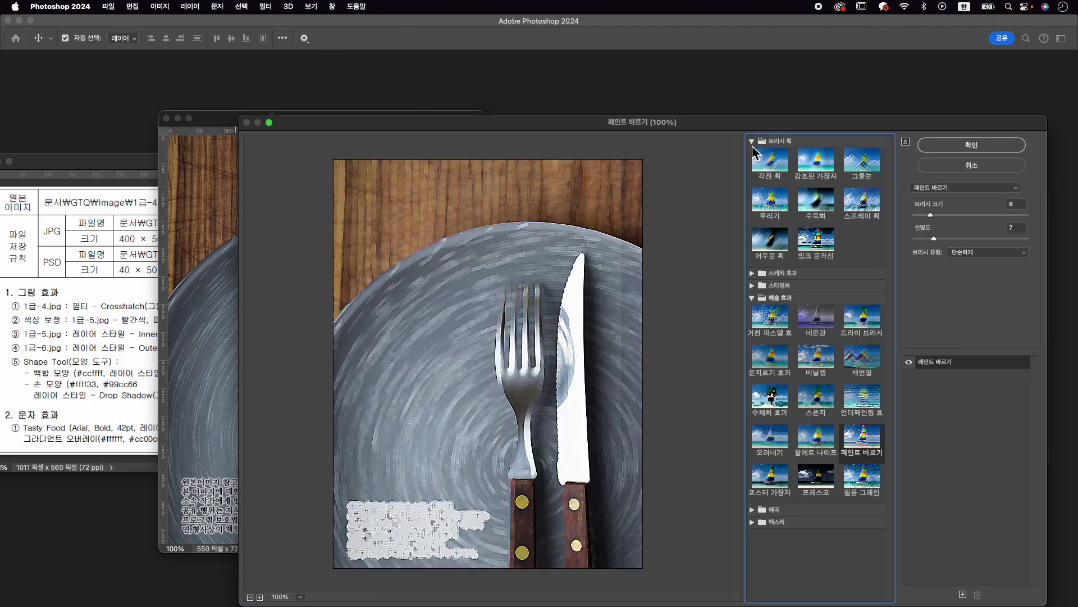
{"action": "left_click", "coordinate": [861, 163]}
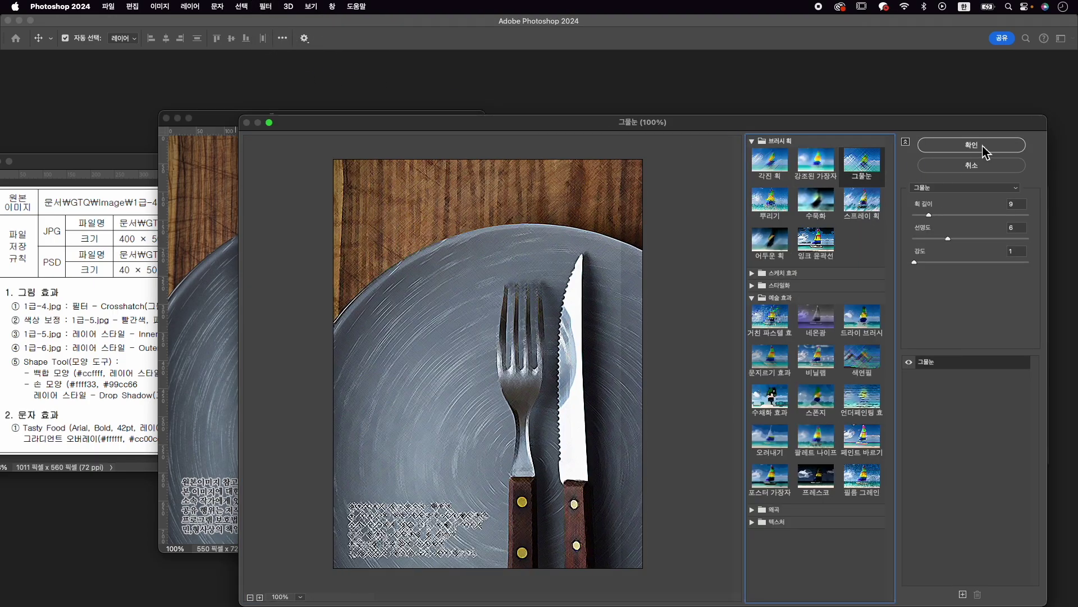
{"action": "left_click", "coordinate": [983, 147]}
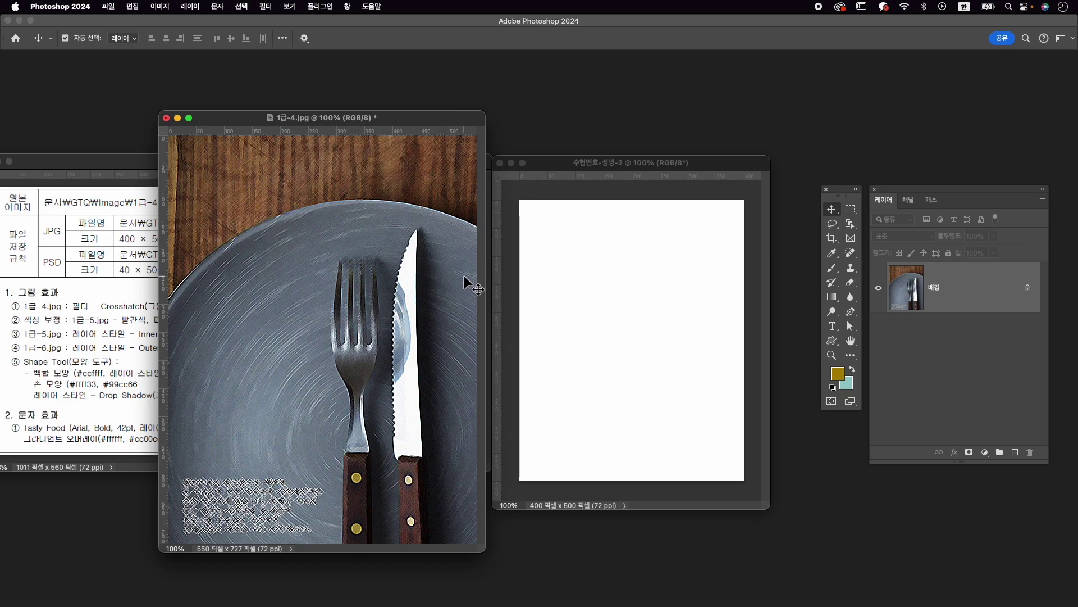
Copy the filtered plate image into the 수험번호-성명-2 document and close 1급-4.jpg without saving.
{"action": "left_click_drag", "start_coordinate": [606, 287], "coordinate": [605, 287]}
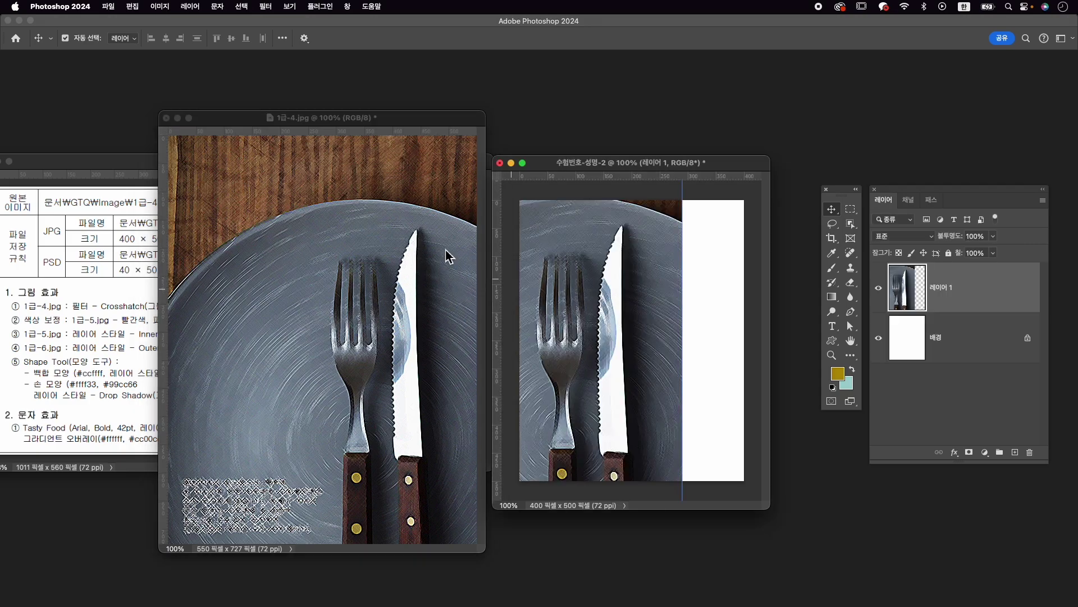
{"action": "left_click", "coordinate": [166, 118]}
{"action": "left_click", "coordinate": [542, 241]}
Scale the plate image to about 81.5% and position it so the plate, fork and knife match the exam reference.
{"action": "left_click_drag", "start_coordinate": [593, 313], "coordinate": [697, 350]}
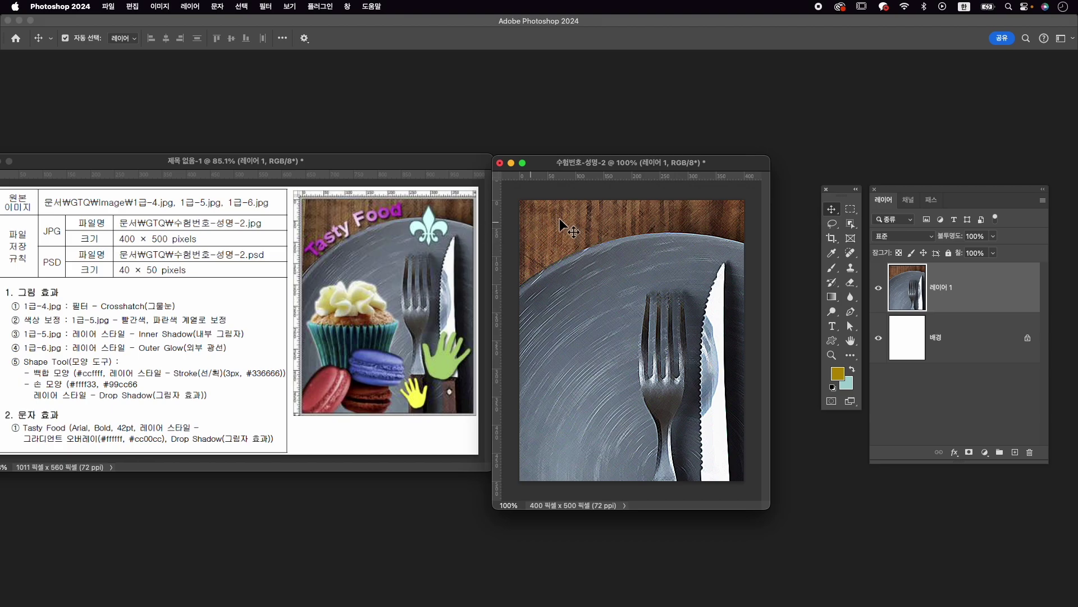
{"action": "left_click_drag", "start_coordinate": [688, 247], "coordinate": [692, 247]}
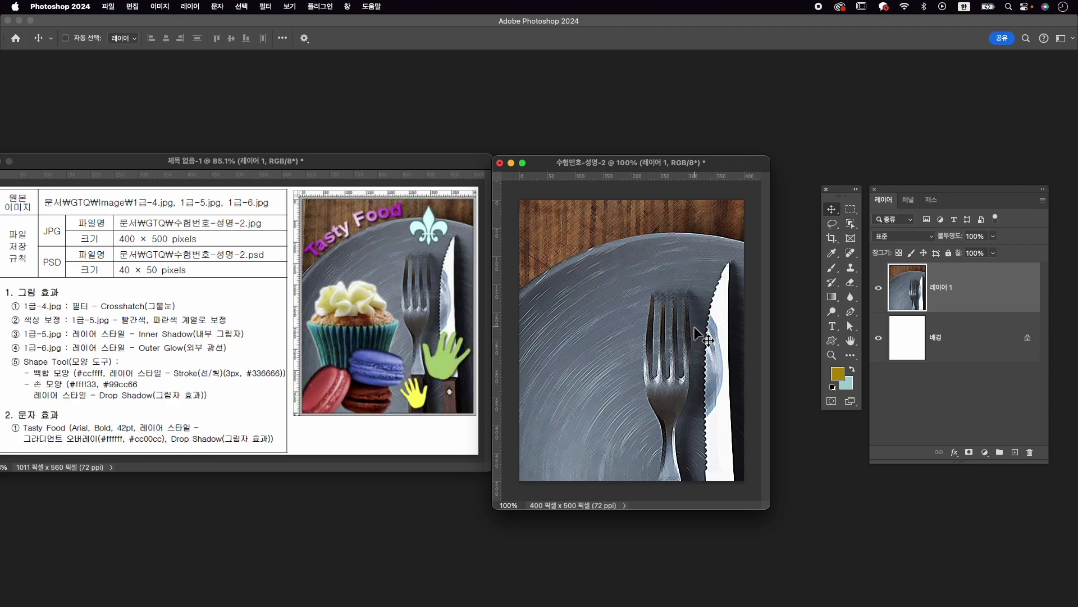
{"action": "key", "text": "super+t"}
{"action": "left_click_drag", "start_coordinate": [664, 280], "coordinate": [666, 333]}
{"action": "left_click_drag", "start_coordinate": [641, 228], "coordinate": [666, 323]}
{"action": "left_click_drag", "start_coordinate": [632, 284], "coordinate": [632, 262]}
{"action": "left_click_drag", "start_coordinate": [665, 327], "coordinate": [669, 251]}
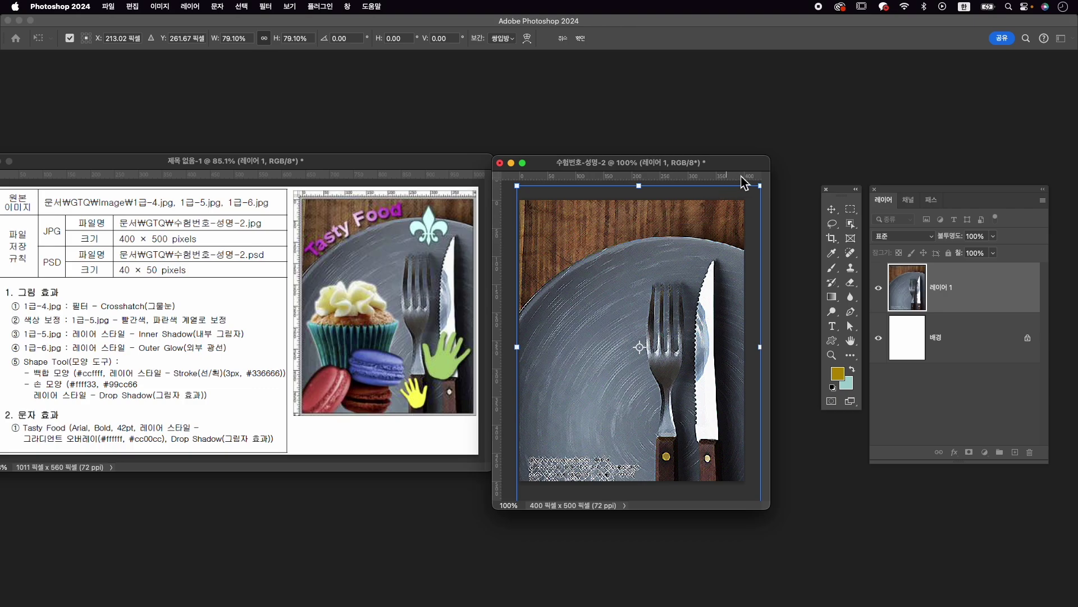
{"action": "left_click_drag", "start_coordinate": [764, 187], "coordinate": [766, 179]}
{"action": "left_click_drag", "start_coordinate": [716, 297], "coordinate": [716, 302]}
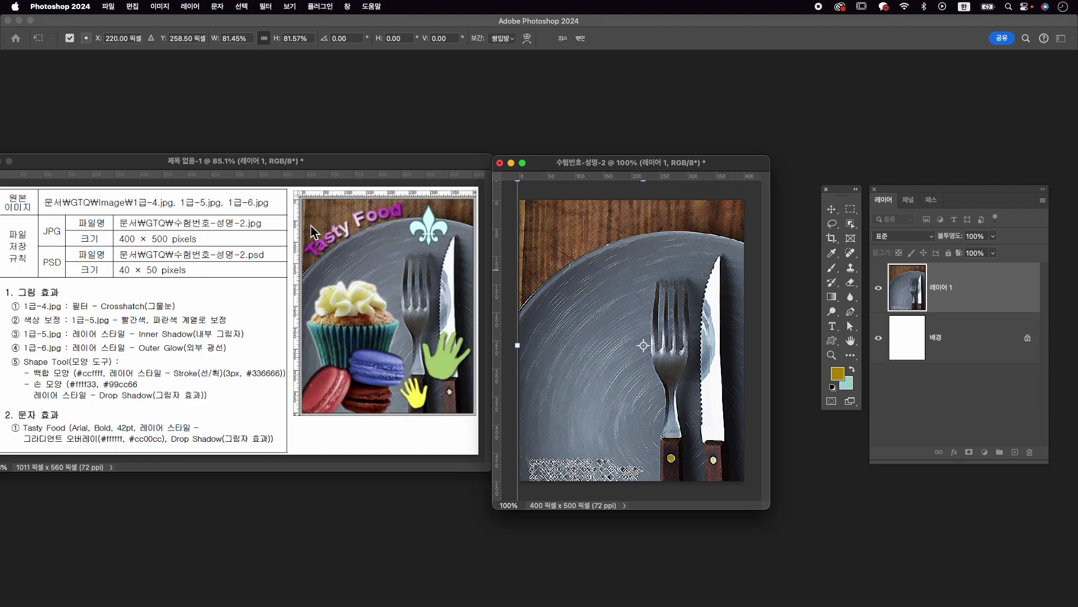
{"action": "key", "text": "Down"}
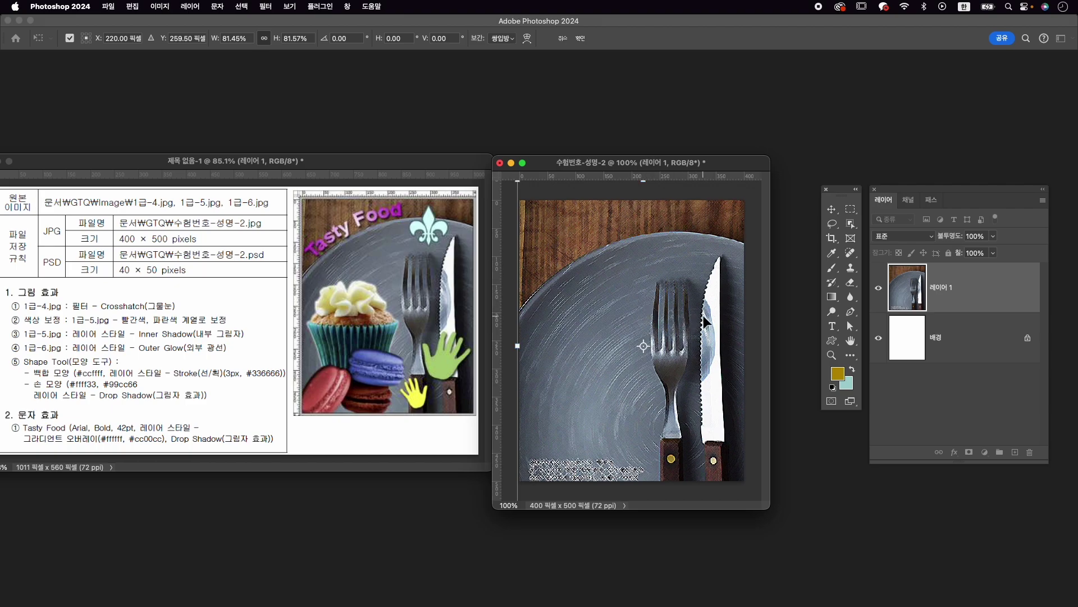
{"action": "key", "text": "Return"}
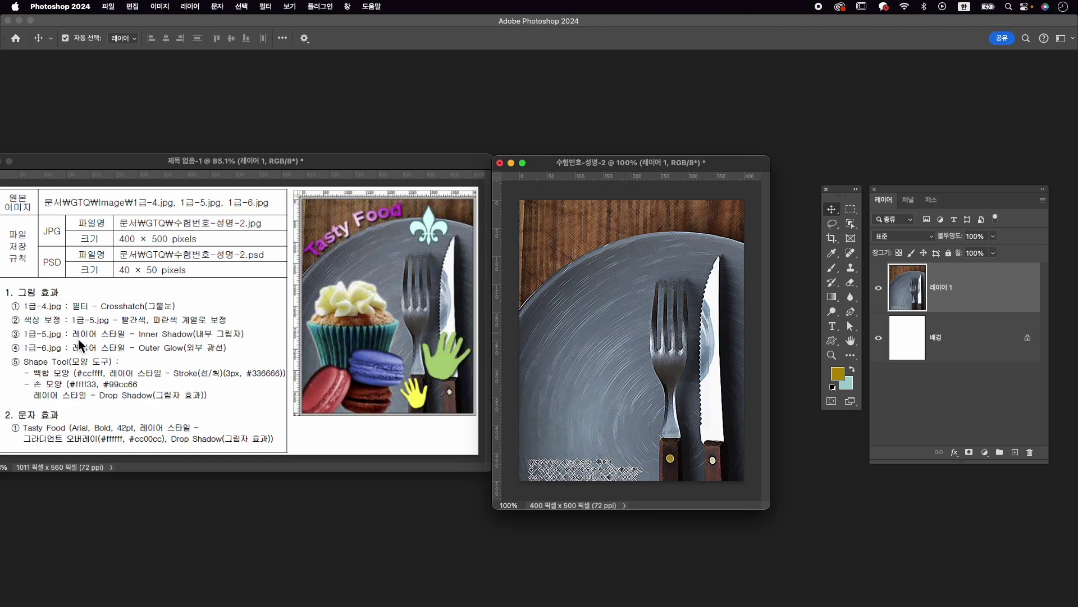
Open 1급-5.jpg and move its window over the upper part of the composition document.
{"action": "key", "text": "super+o"}
{"action": "left_click", "coordinate": [677, 196]}
{"action": "left_click", "coordinate": [741, 382]}
{"action": "left_click_drag", "start_coordinate": [199, 93], "coordinate": [629, 129]}
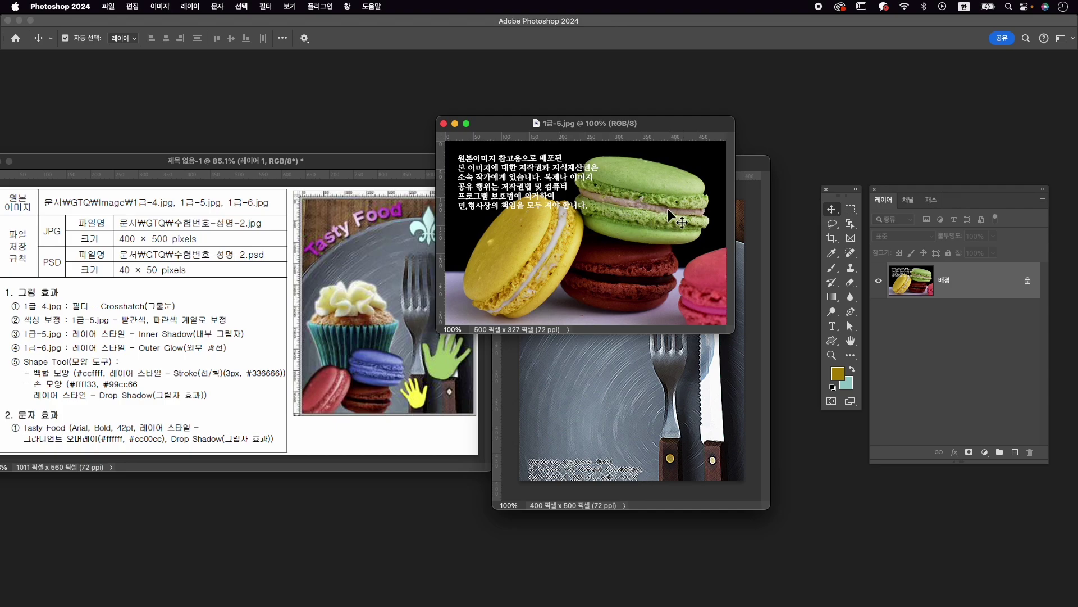
Select the yellow macaron and colorize it red with a Hue/Saturation adjustment layer, using hue 0 and saturation 46.
{"action": "left_click", "coordinate": [850, 224]}
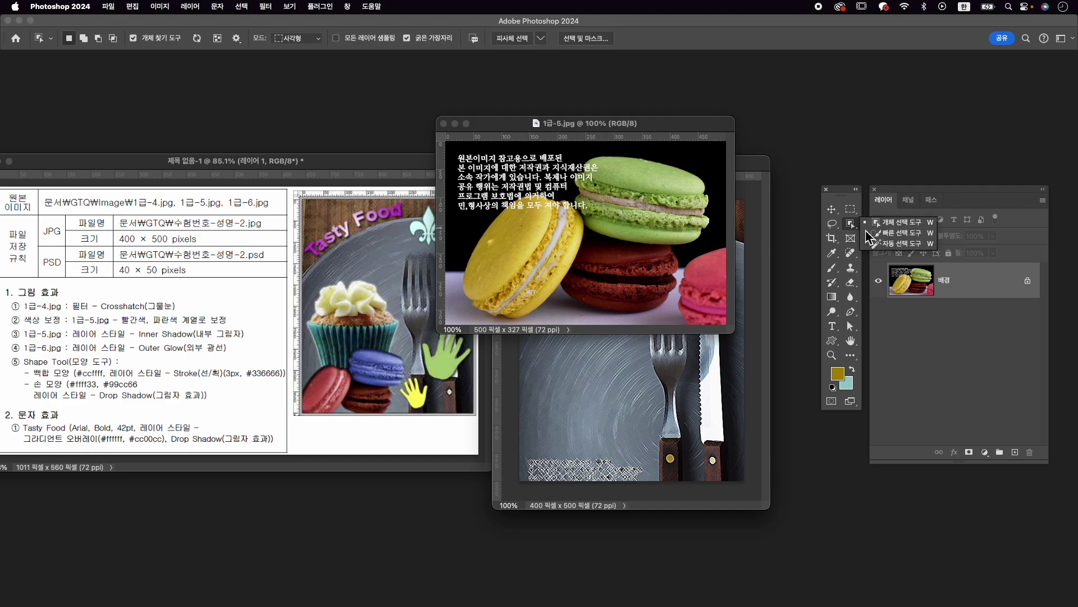
{"action": "left_click", "coordinate": [525, 241]}
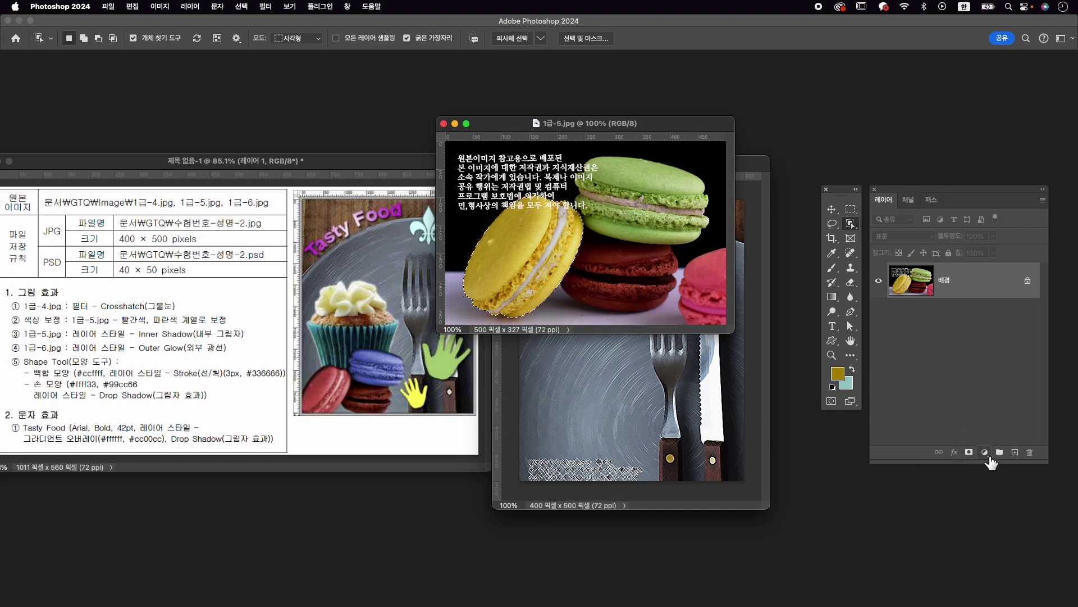
{"action": "left_click", "coordinate": [985, 452]}
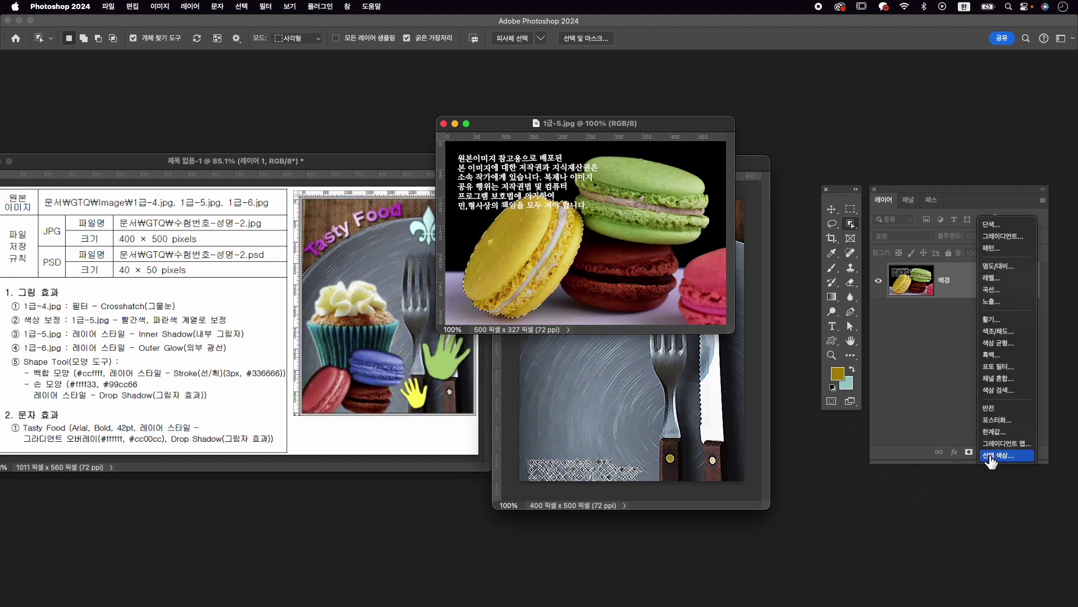
{"action": "left_click", "coordinate": [995, 331]}
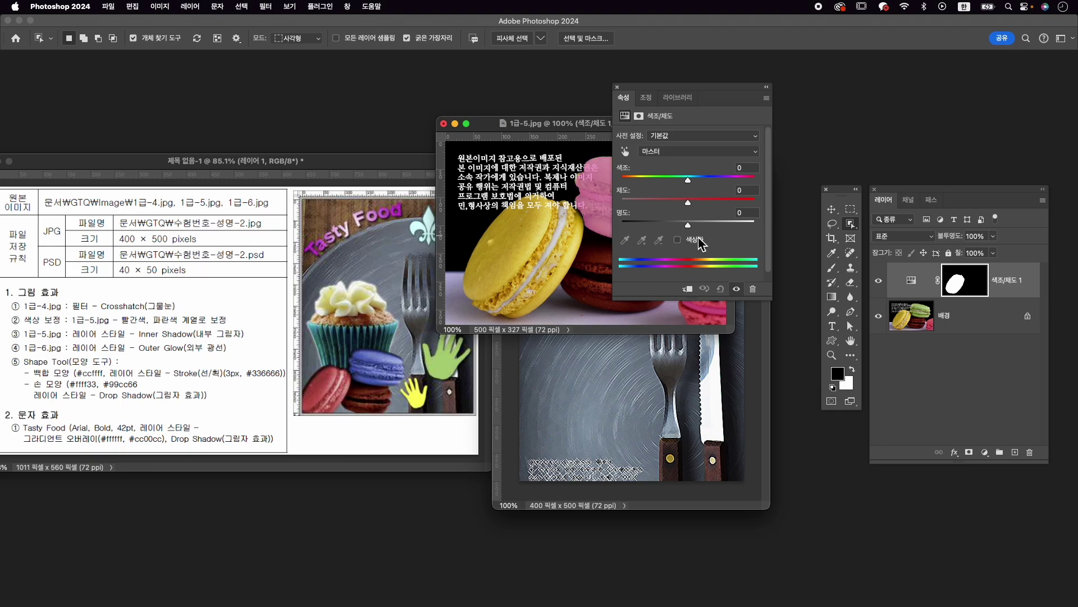
{"action": "left_click", "coordinate": [677, 240]}
{"action": "left_click_drag", "start_coordinate": [683, 96], "coordinate": [717, 254]}
{"action": "left_click_drag", "start_coordinate": [671, 337], "coordinate": [655, 338]}
{"action": "left_click_drag", "start_coordinate": [689, 359], "coordinate": [717, 361]}
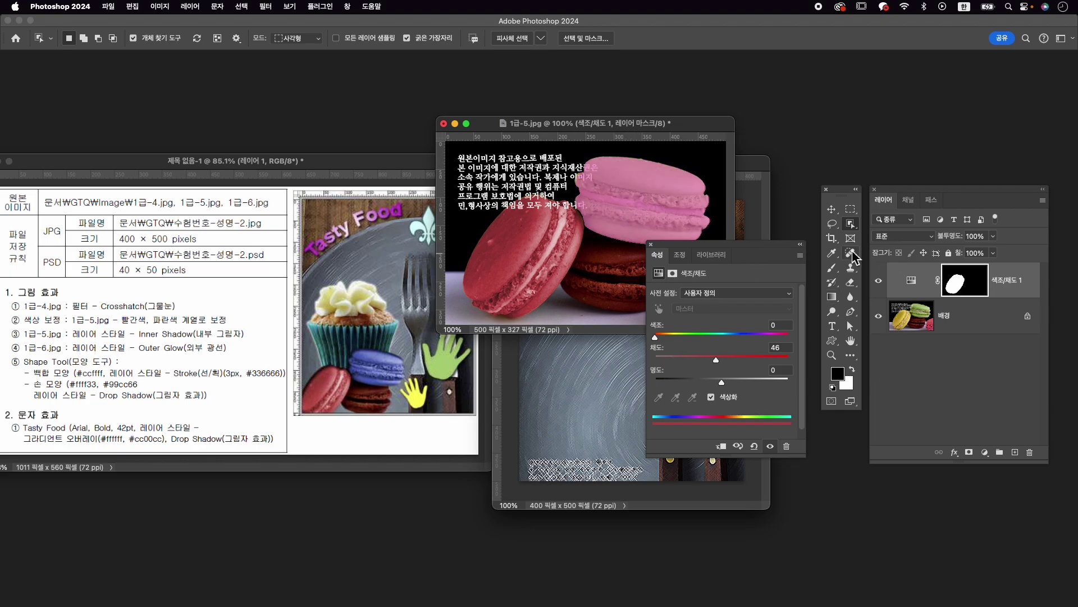
Select the green macaron and colorize it blue with a Hue/Saturation layer directly above the background, using hue 227 and saturation 55.
{"action": "left_click", "coordinate": [655, 182]}
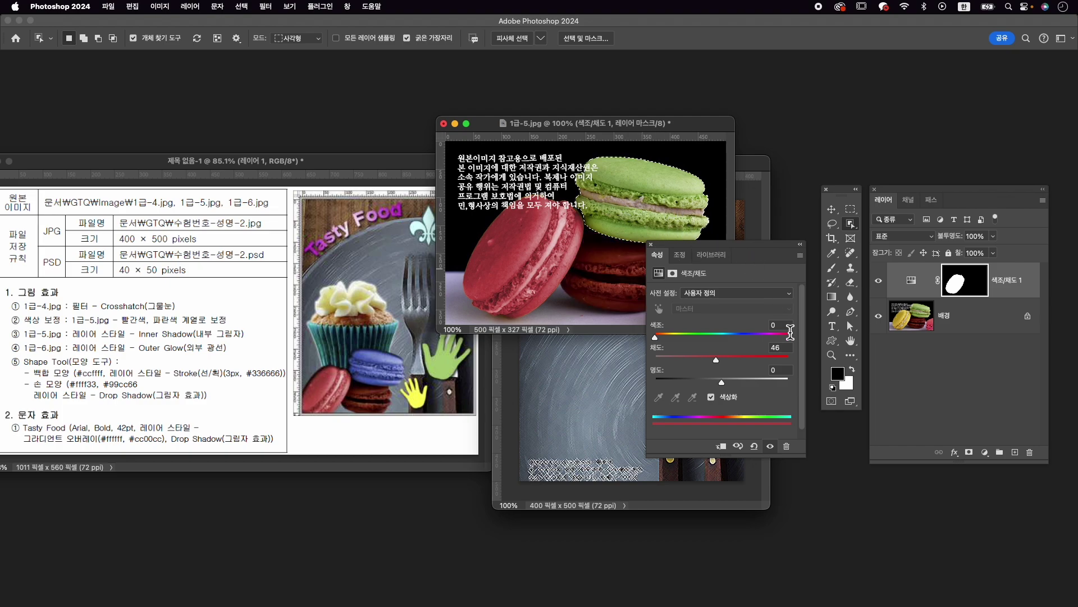
{"action": "left_click", "coordinate": [996, 321]}
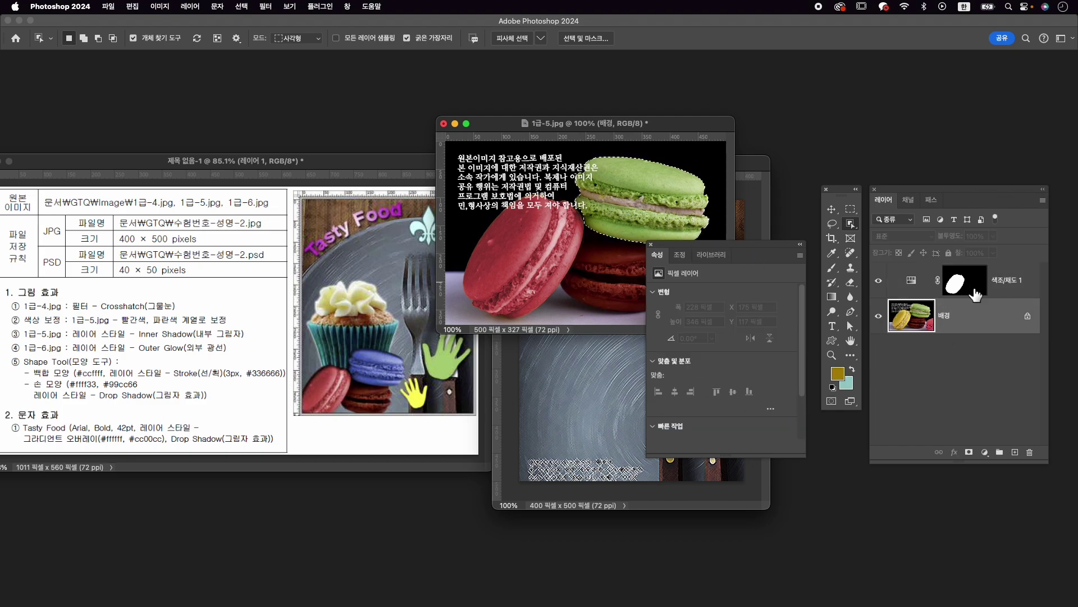
{"action": "left_click", "coordinate": [986, 453]}
{"action": "left_click", "coordinate": [999, 332]}
{"action": "left_click", "coordinate": [730, 398]}
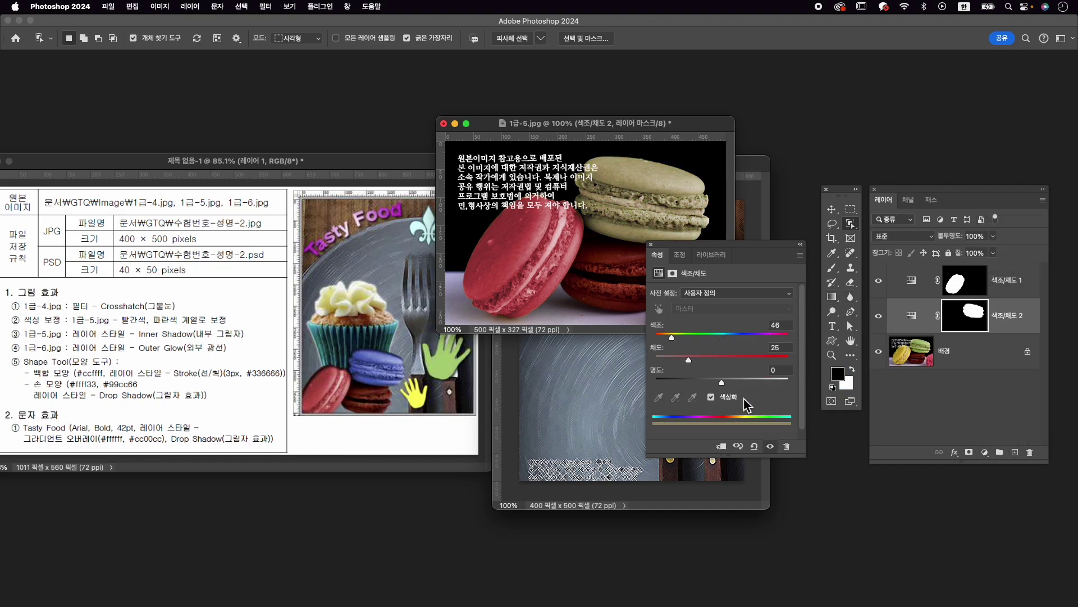
{"action": "left_click", "coordinate": [738, 335]}
{"action": "left_click", "coordinate": [729, 358]}
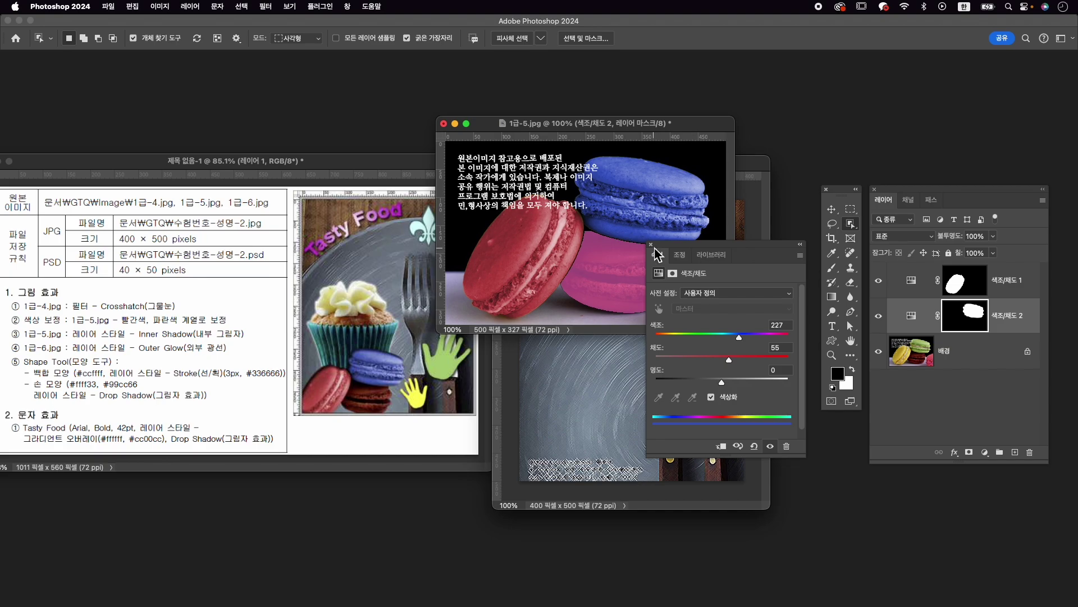
{"action": "left_click", "coordinate": [651, 245]}
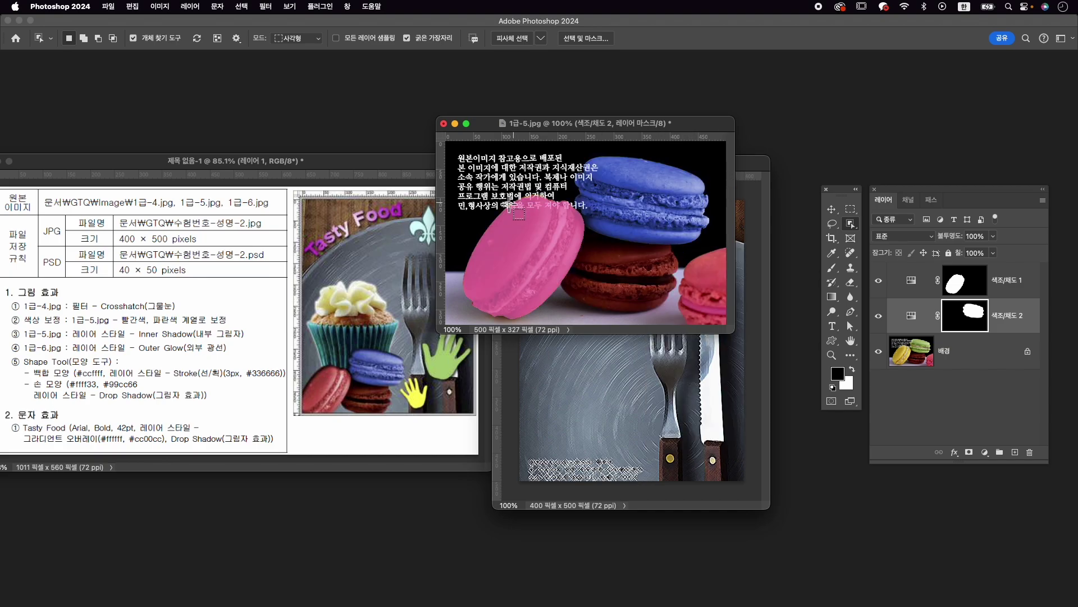
Select the dark red, blue and red macarons together and mask the background layer to that selection.
{"action": "left_click_drag", "start_coordinate": [516, 300], "coordinate": [668, 190]}
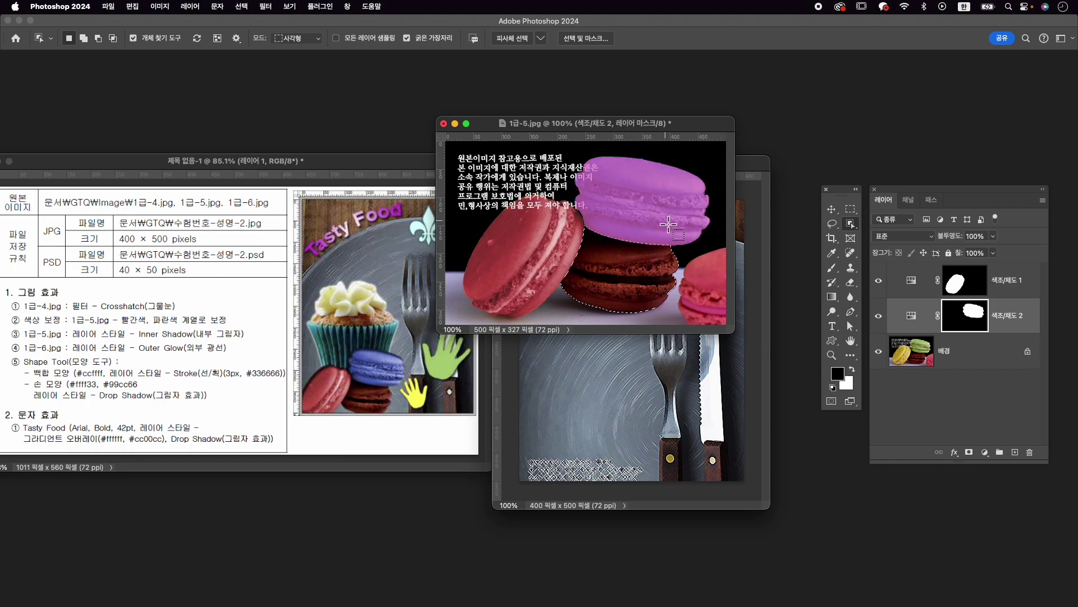
{"action": "left_click", "coordinate": [647, 192], "text": "shift"}
{"action": "left_click", "coordinate": [539, 250], "text": "shift"}
{"action": "left_click", "coordinate": [970, 357]}
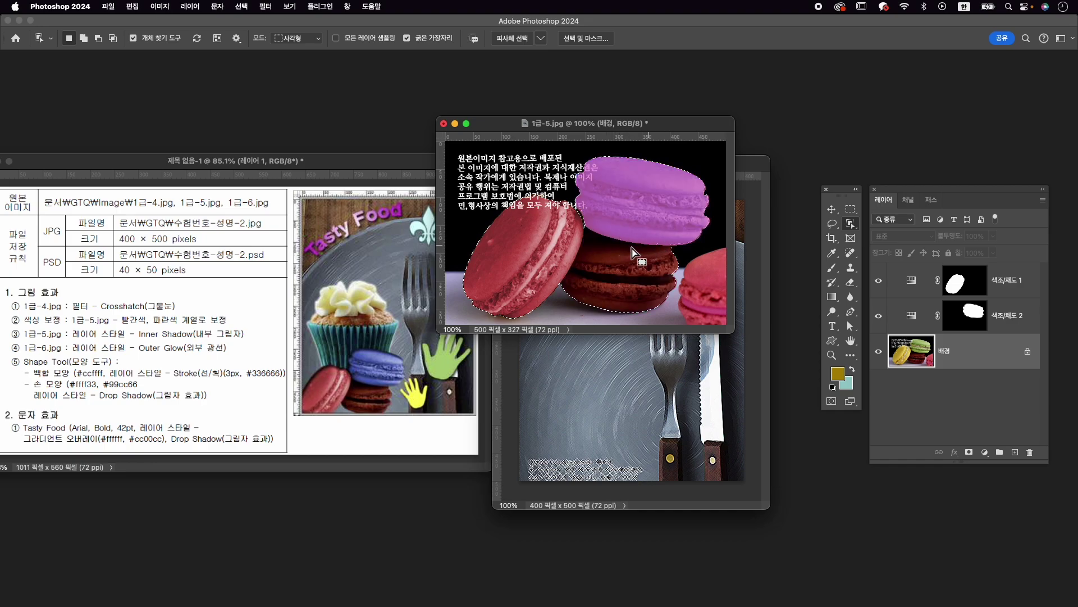
{"action": "left_click", "coordinate": [852, 224]}
{"action": "left_click", "coordinate": [900, 232]}
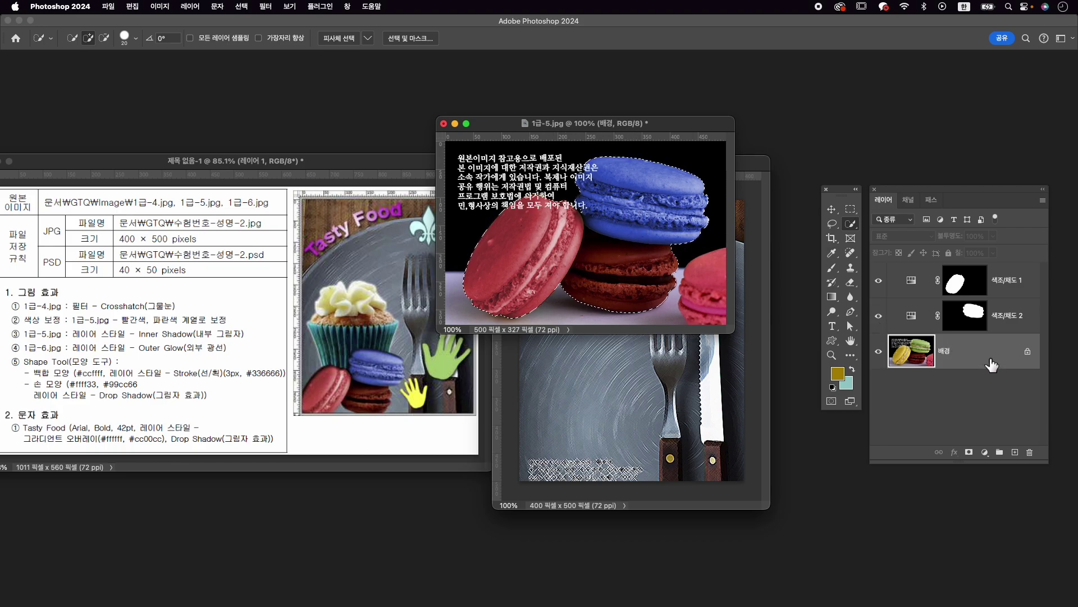
{"action": "left_click", "coordinate": [970, 453]}
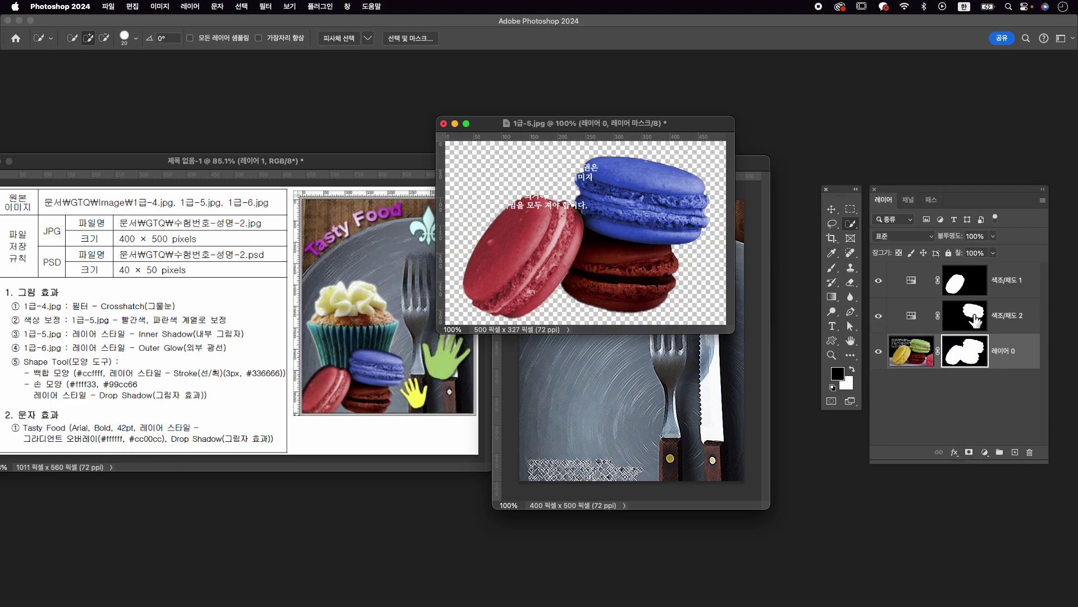
Stamp the visible layers into a merged layer on top, copy it into 수험번호-성명-2, and close 1급-5.jpg without saving.
{"action": "left_click", "coordinate": [1016, 293]}
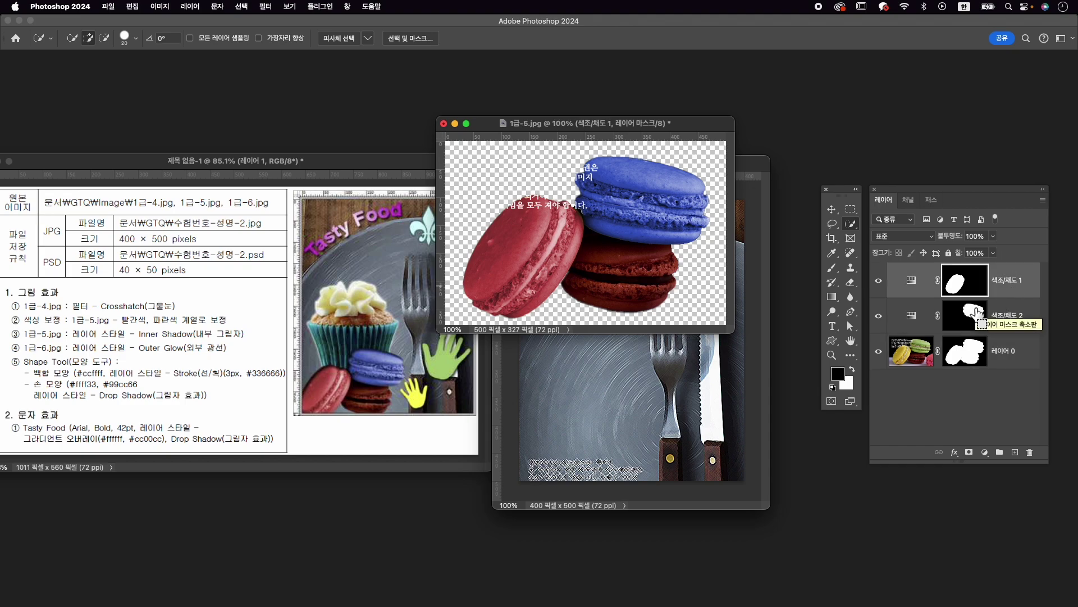
{"action": "key", "text": "alt+shift+super+e"}
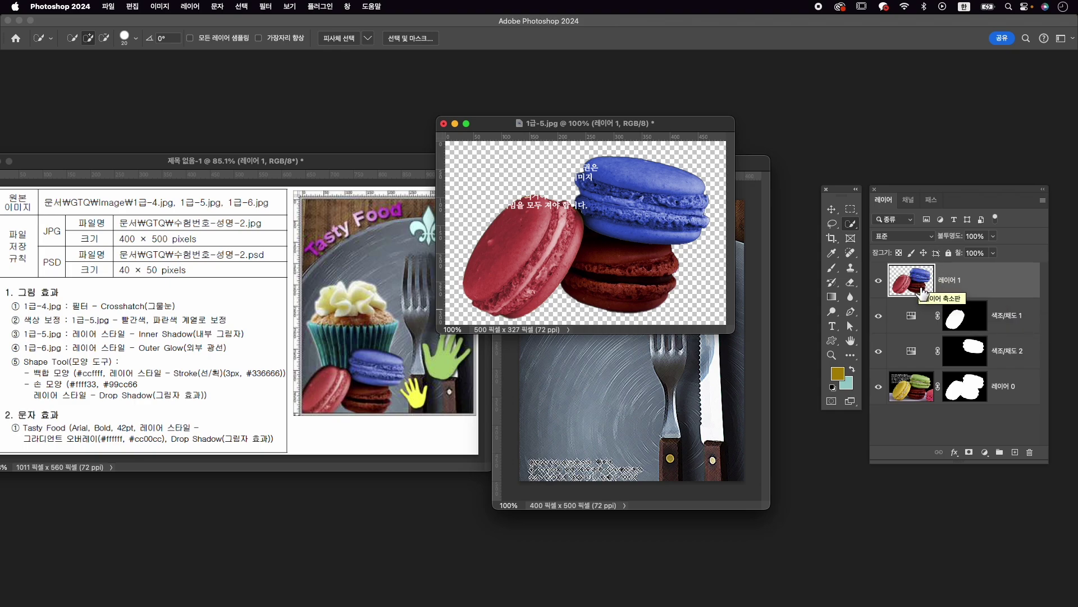
{"action": "key", "text": "v"}
{"action": "left_click_drag", "start_coordinate": [656, 234], "coordinate": [618, 435]}
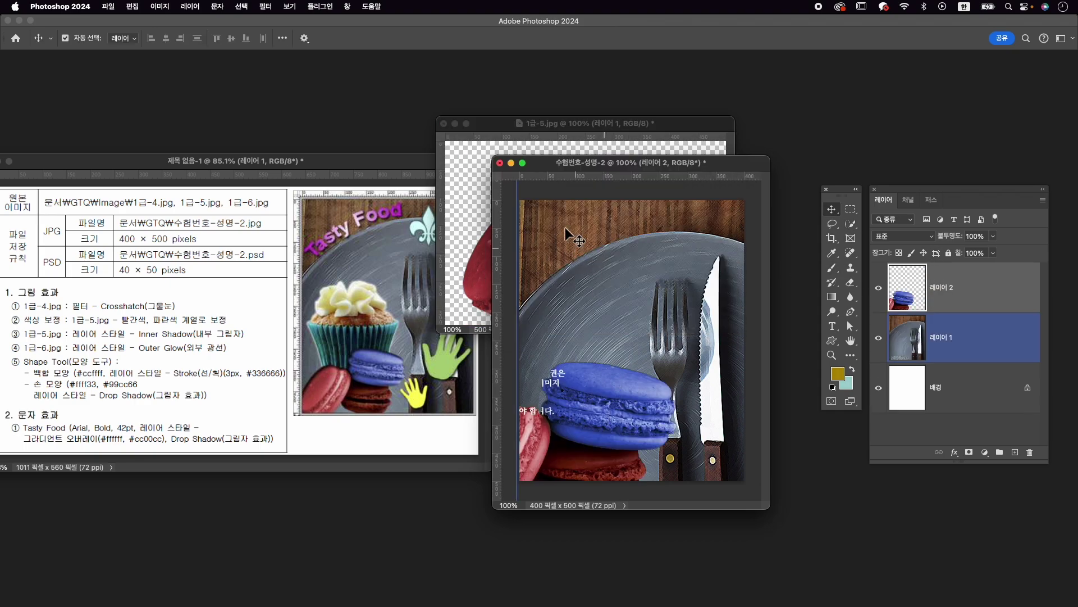
{"action": "left_click", "coordinate": [443, 122]}
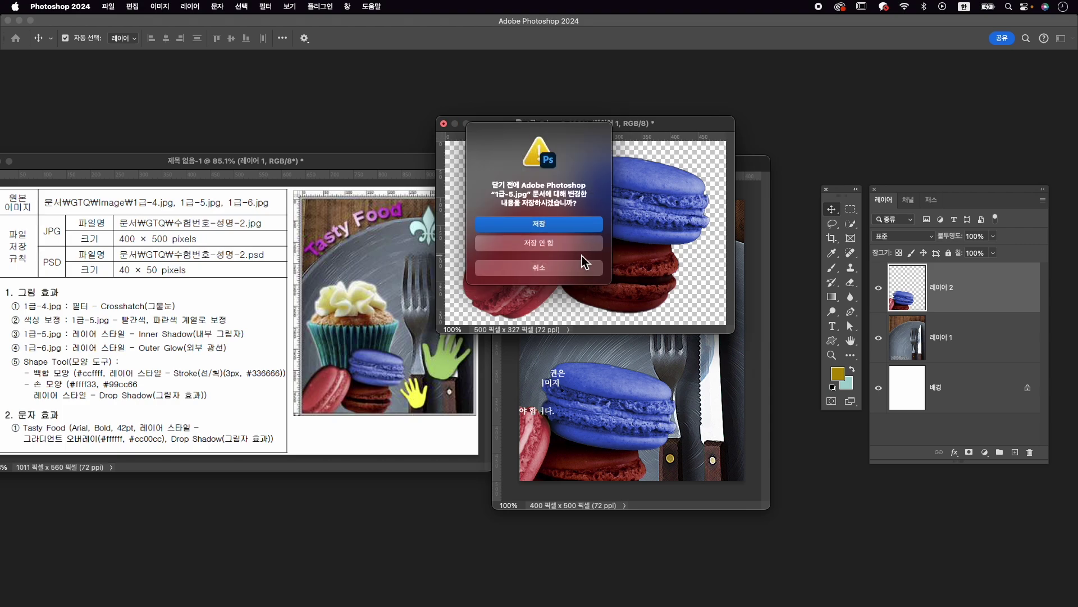
{"action": "left_click", "coordinate": [584, 243]}
Rename the macaron layer to 1-5 and the plate layer to 1-4.
{"action": "double_click", "coordinate": [949, 287]}
{"action": "type", "text": "1"}
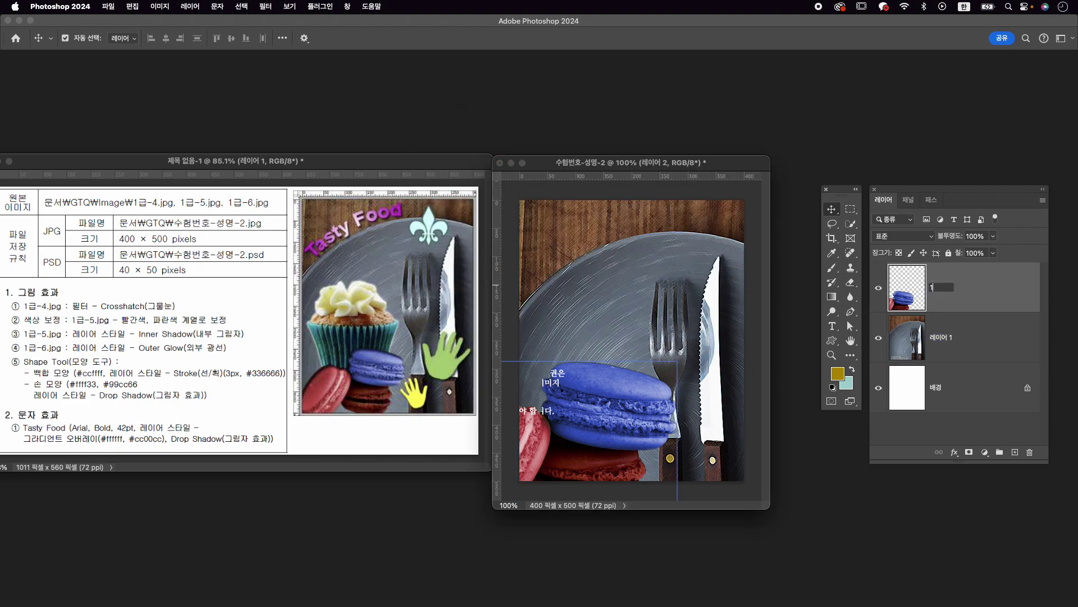
{"action": "type", "text": "-5"}
{"action": "key", "text": "Return"}
{"action": "double_click", "coordinate": [949, 337]}
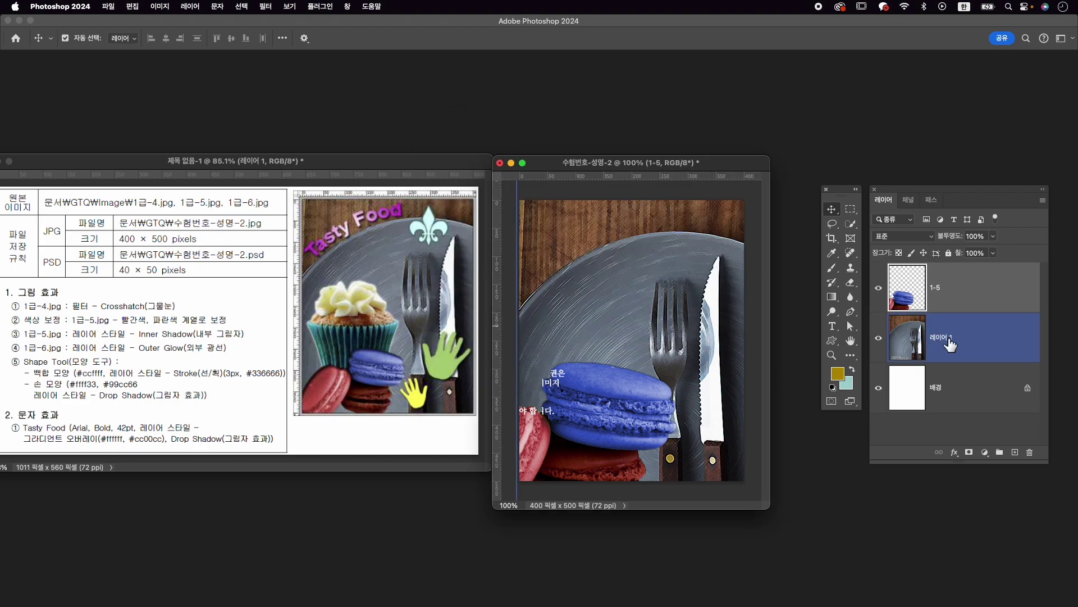
{"action": "type", "text": "1-4"}
{"action": "key", "text": "Return"}
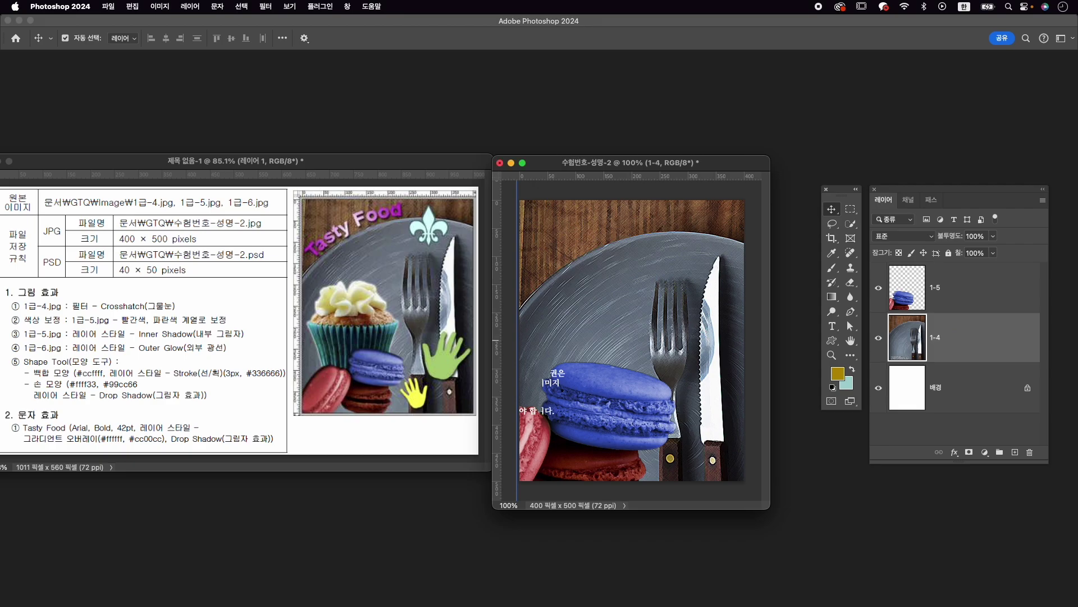
Scale the macarons on layer 1-5 down to about 55.56% and place them in the lower-left corner of the composition.
{"action": "left_click", "coordinate": [1005, 288]}
{"action": "key", "text": "super+t"}
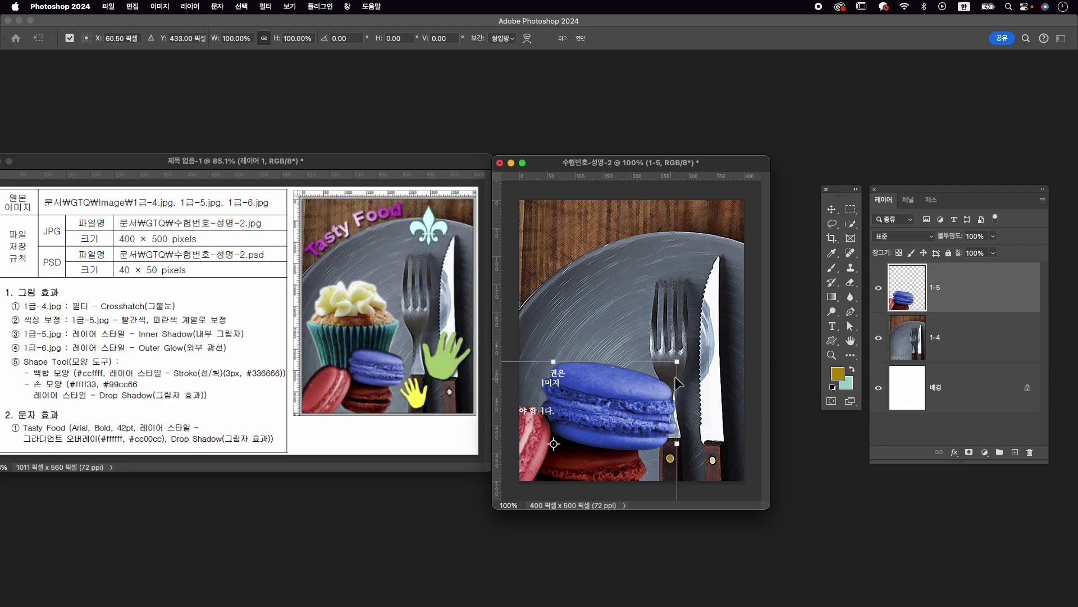
{"action": "left_click_drag", "start_coordinate": [682, 369], "coordinate": [657, 374]}
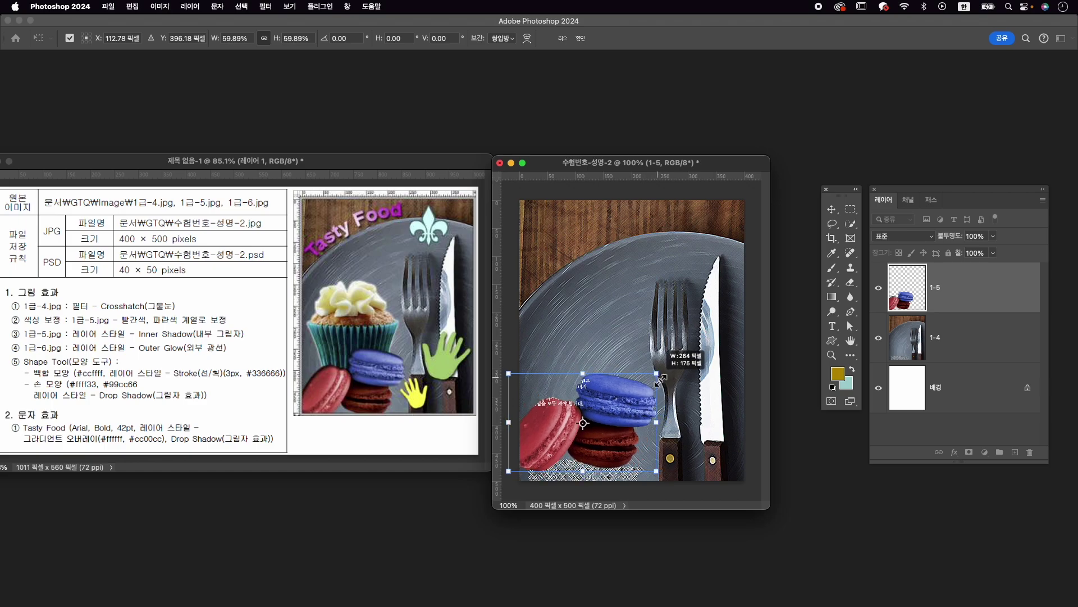
{"action": "left_click_drag", "start_coordinate": [620, 412], "coordinate": [621, 425]}
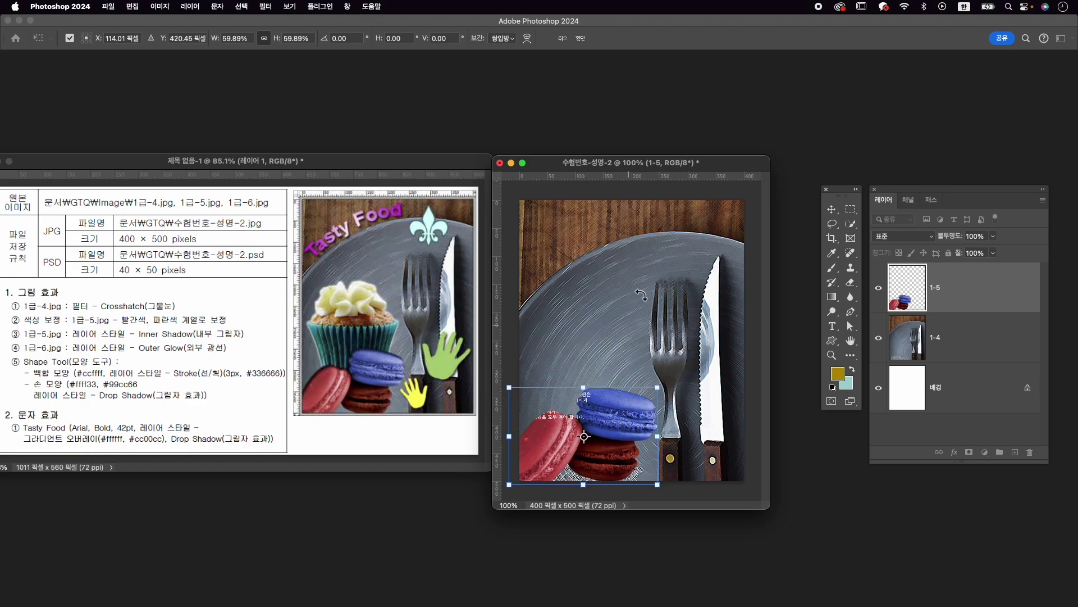
{"action": "left_click_drag", "start_coordinate": [656, 388], "coordinate": [625, 424]}
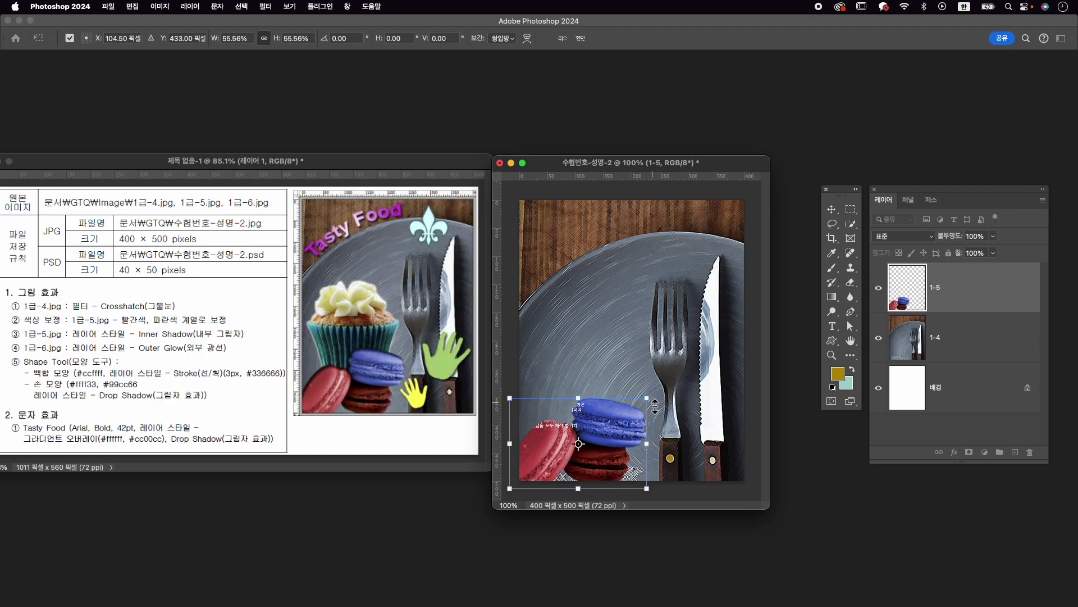
Fine-tune the macarons' horizontal position to X 113.50 px and apply the transformation.
{"action": "key", "text": "Left"}
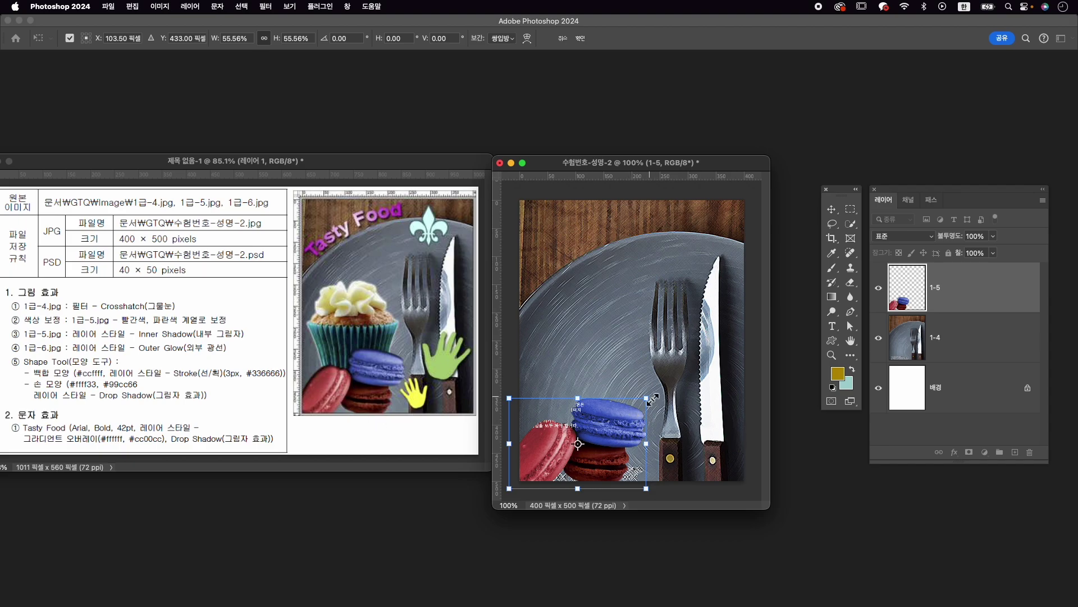
{"action": "key", "text": "Right"}
{"action": "key", "text": "Right"}
{"action": "key", "text": "Right"}
{"action": "key", "text": "Right"}
{"action": "key", "text": "Right"}
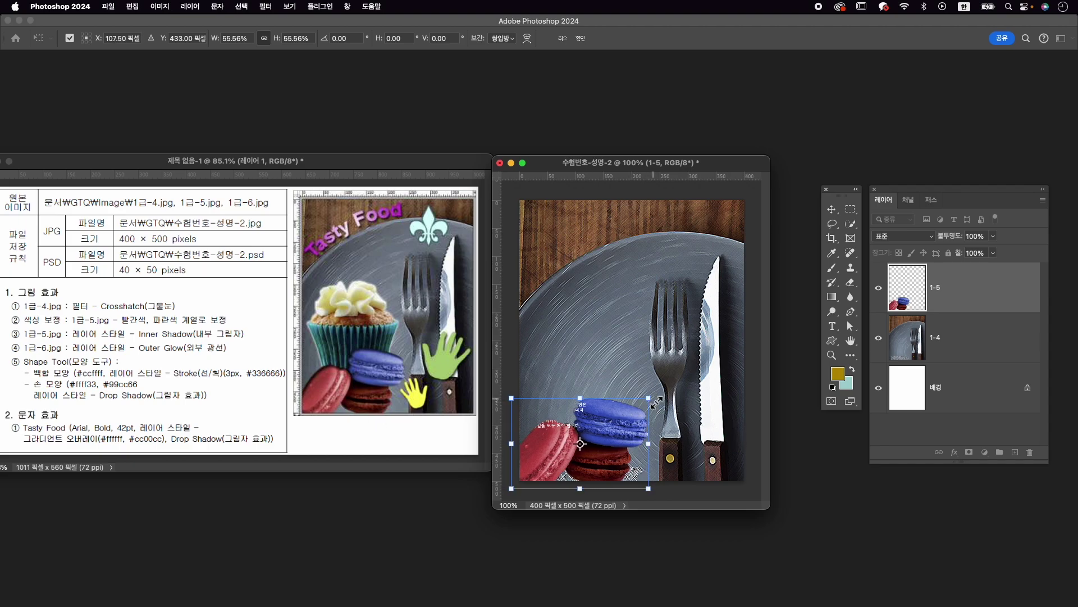
{"action": "key", "text": "Right"}
{"action": "key", "text": "Right"}
{"action": "key", "text": "Right"}
{"action": "key", "text": "Right"}
{"action": "key", "text": "Right"}
{"action": "key", "text": "Right"}
{"action": "key", "text": "Right"}
{"action": "key", "text": "Right"}
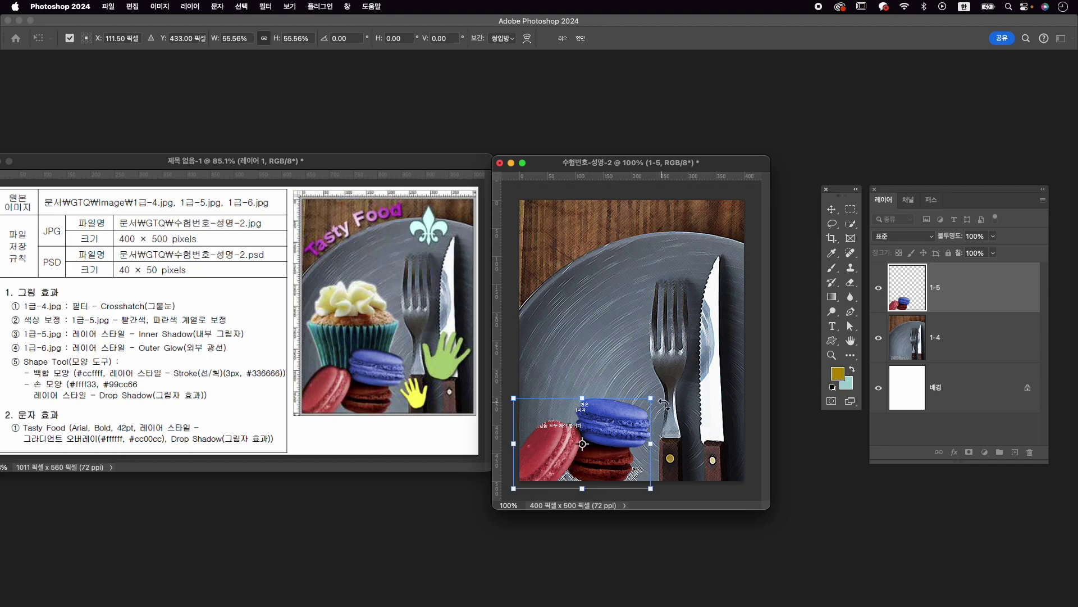
{"action": "key", "text": "Right"}
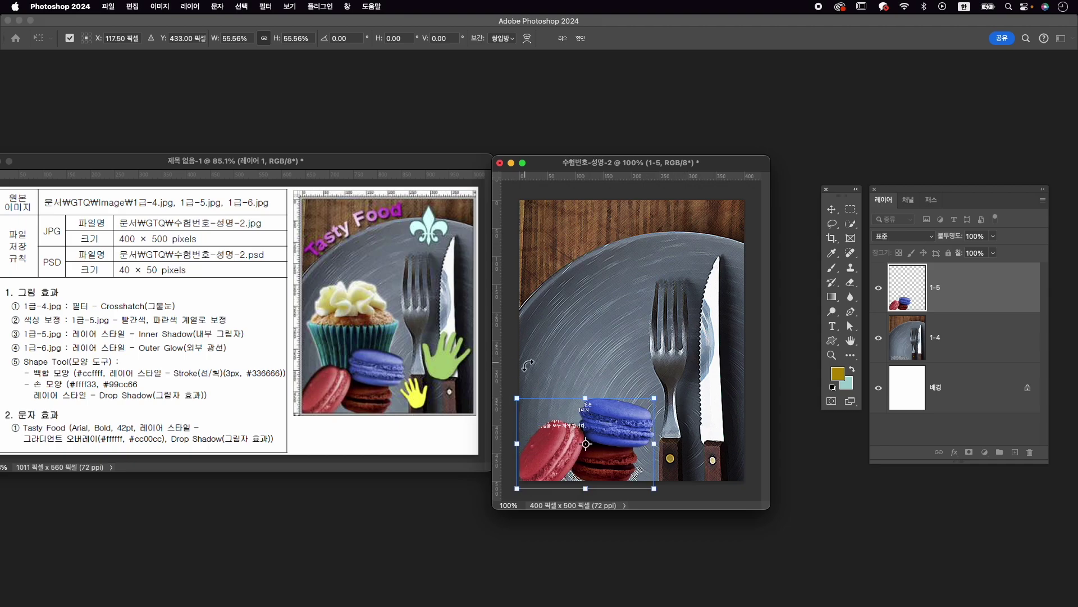
{"action": "key", "text": "Left"}
{"action": "key", "text": "Left"}
{"action": "key", "text": "Left"}
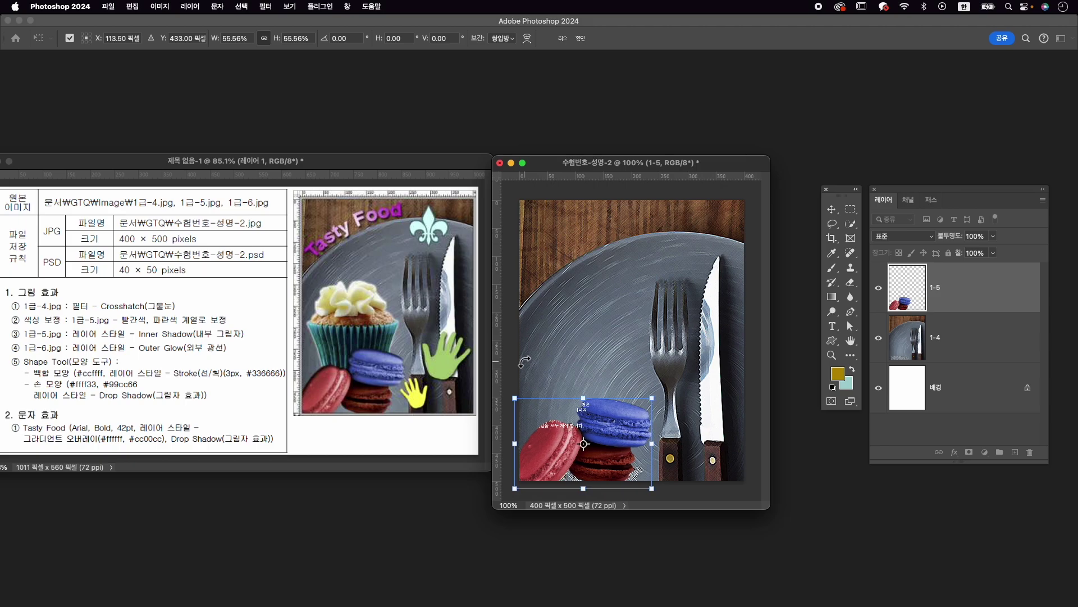
{"action": "key", "text": "Return"}
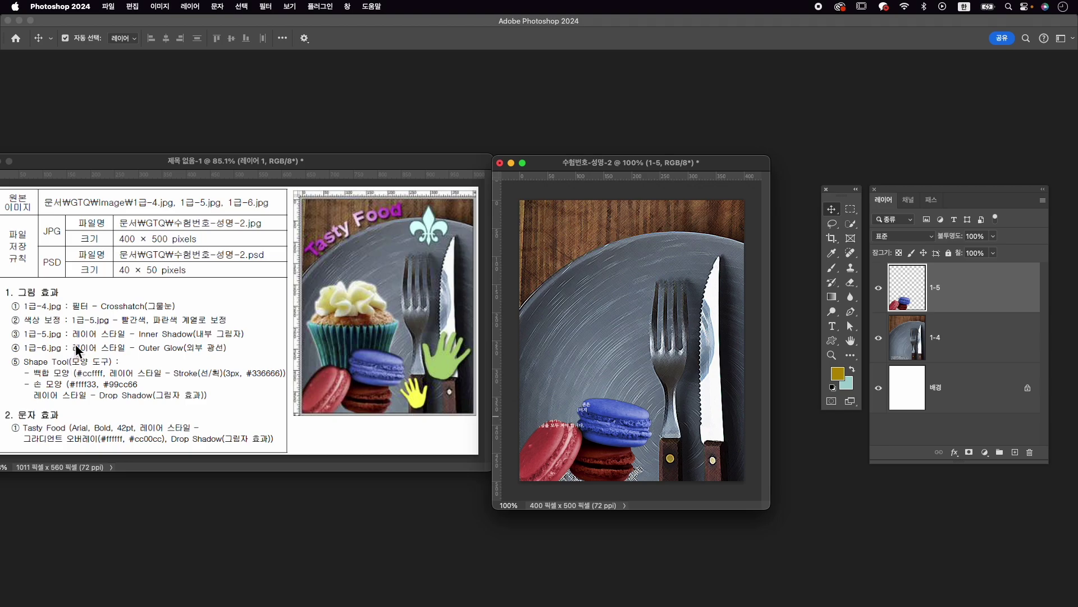
Add a black Multiply Inner Shadow to layer 1-5 with 100% opacity, 90° angle, 2 px distance and 6 px size.
{"action": "left_click", "coordinate": [956, 452]}
{"action": "left_click", "coordinate": [1001, 505]}
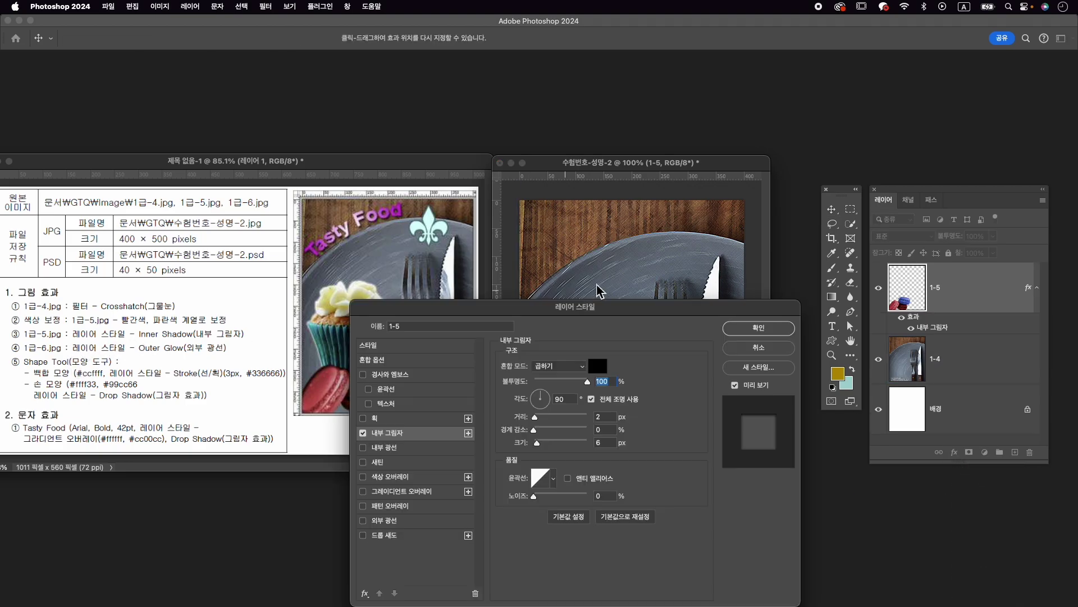
{"action": "left_click", "coordinate": [781, 329]}
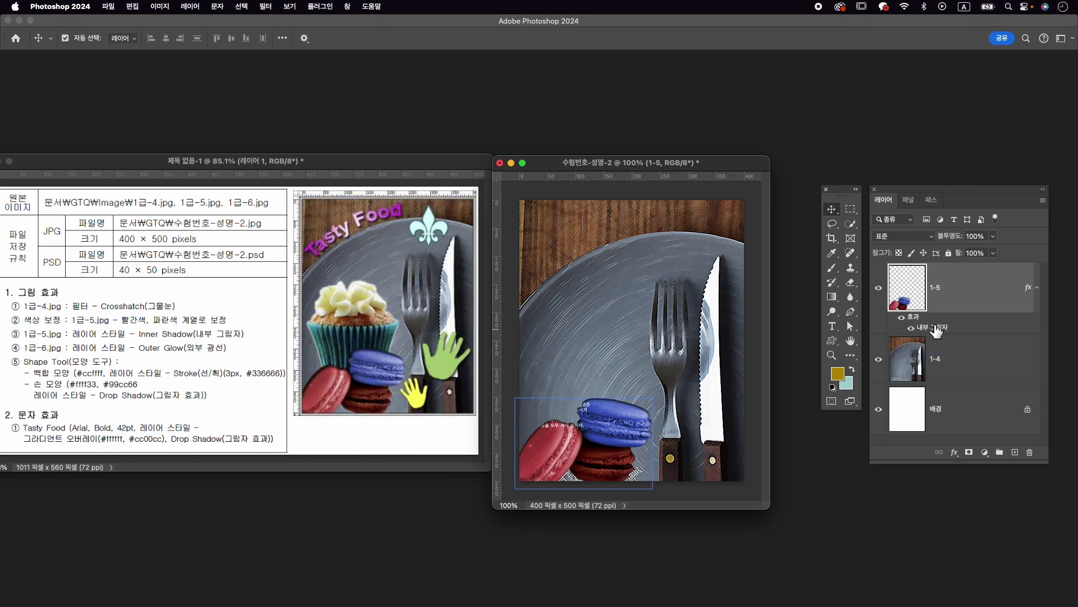
Edit the Inner Shadow on layer 1-5 to make the shading on the macarons slightly more pronounced.
{"action": "double_click", "coordinate": [933, 328]}
{"action": "left_click_drag", "start_coordinate": [576, 316], "coordinate": [811, 331]}
{"action": "key", "text": "Up"}
{"action": "key", "text": "Up"}
{"action": "key", "text": "Return"}
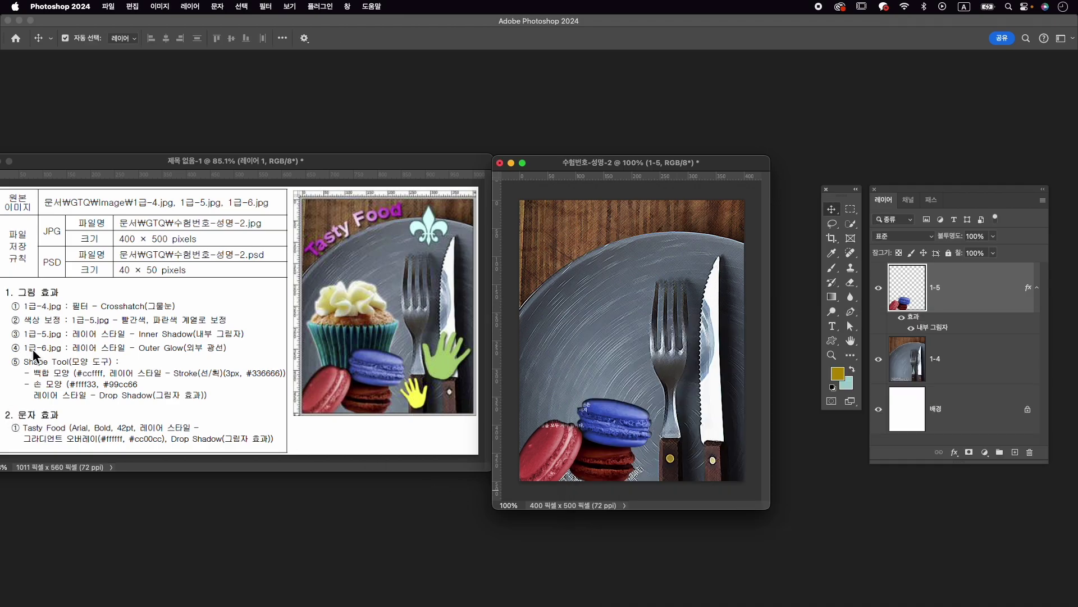
Open 1급-6.jpg from the Image folder and place its window over the composition, beside the reference sheet.
{"action": "key", "text": "super+o"}
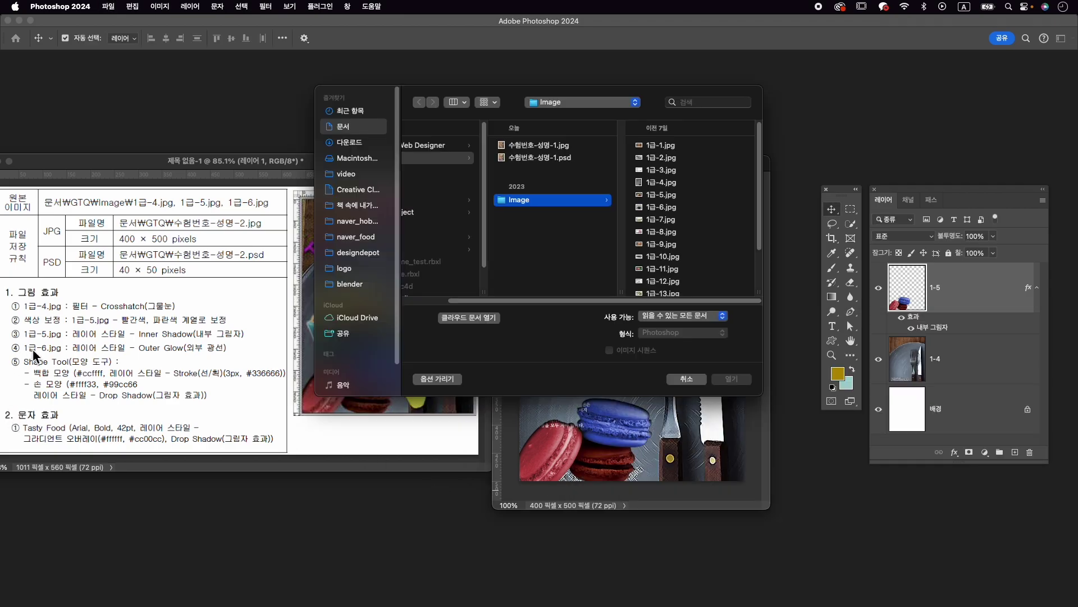
{"action": "left_click", "coordinate": [691, 207]}
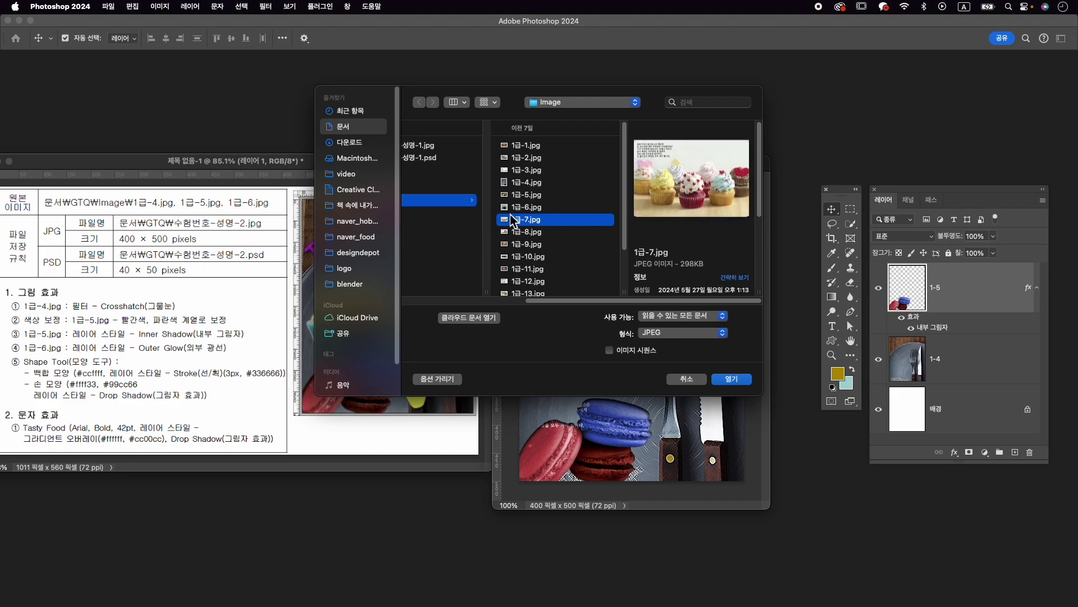
{"action": "left_click", "coordinate": [733, 382]}
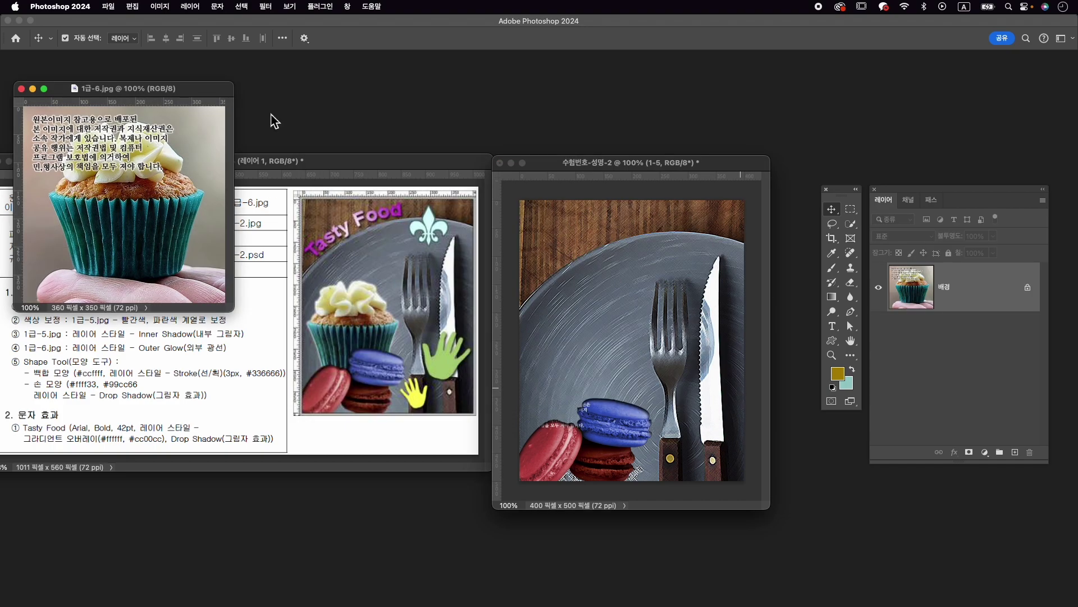
{"action": "left_click_drag", "start_coordinate": [207, 93], "coordinate": [677, 131]}
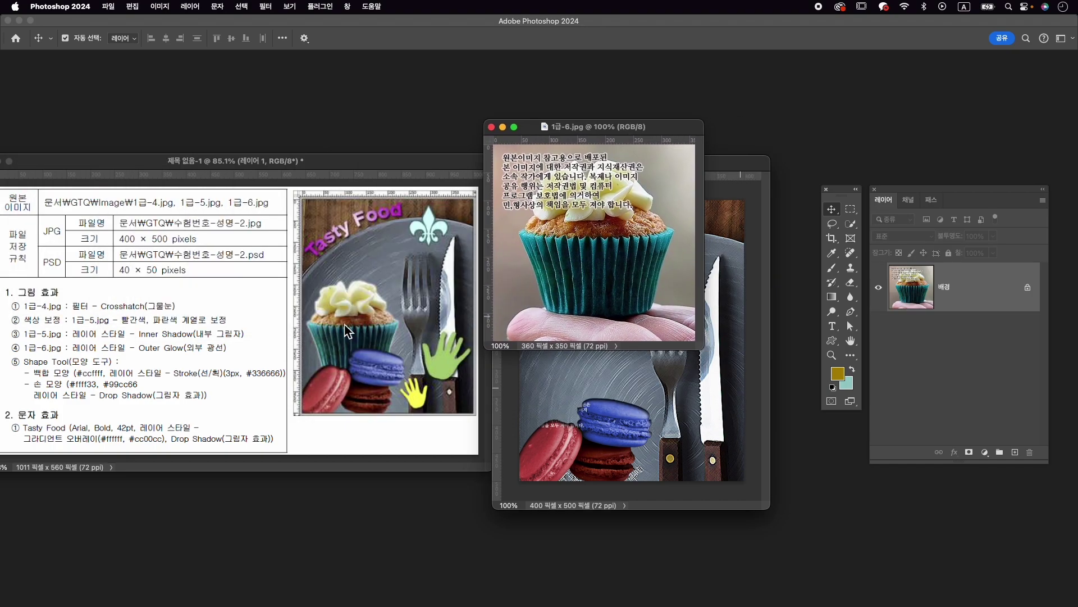
Select the whole cupcake in 1급-6.jpg with the Object Selection tool.
{"action": "left_click", "coordinate": [851, 223]}
{"action": "left_click", "coordinate": [890, 224]}
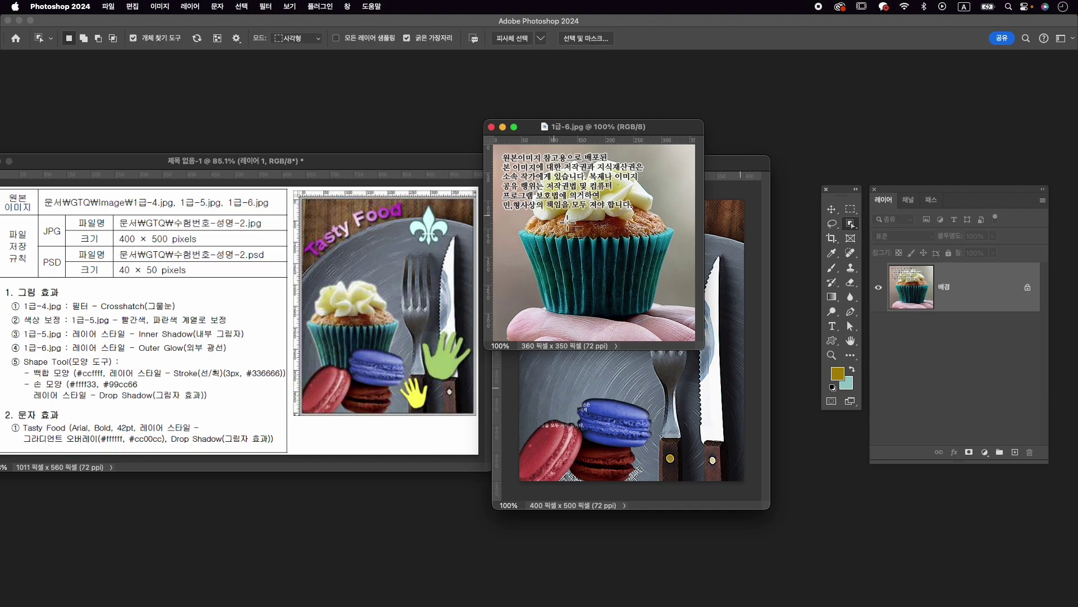
{"action": "left_click_drag", "start_coordinate": [672, 314], "coordinate": [516, 161]}
Refine the cupcake selection around the frosting with the Quick Selection tool and mask the background layer to that selection.
{"action": "left_click", "coordinate": [851, 224]}
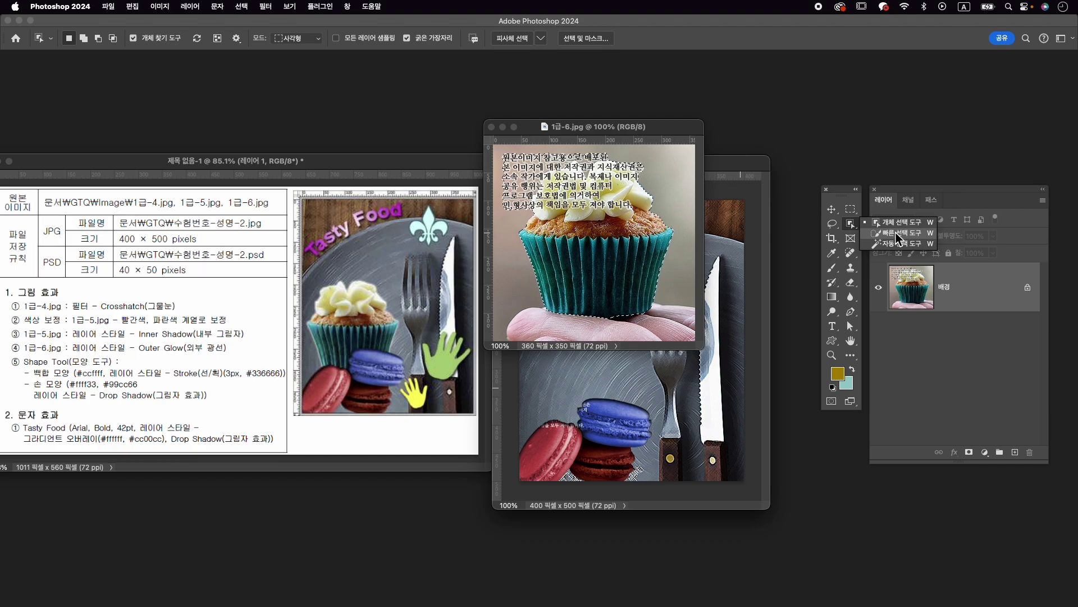
{"action": "left_click", "coordinate": [898, 235]}
{"action": "key", "text": "bracketright"}
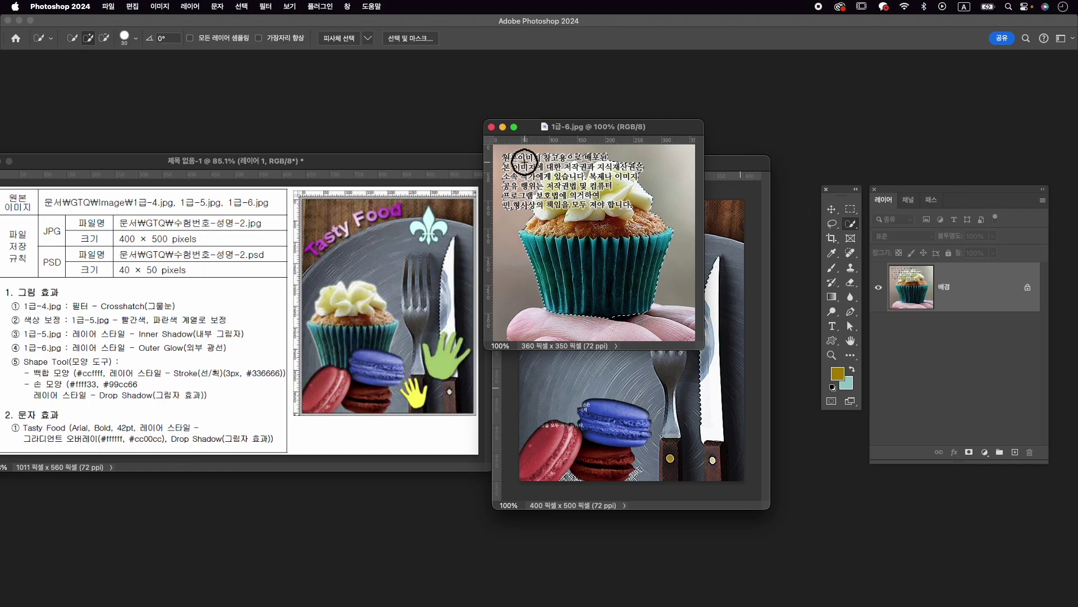
{"action": "key", "text": "alt"}
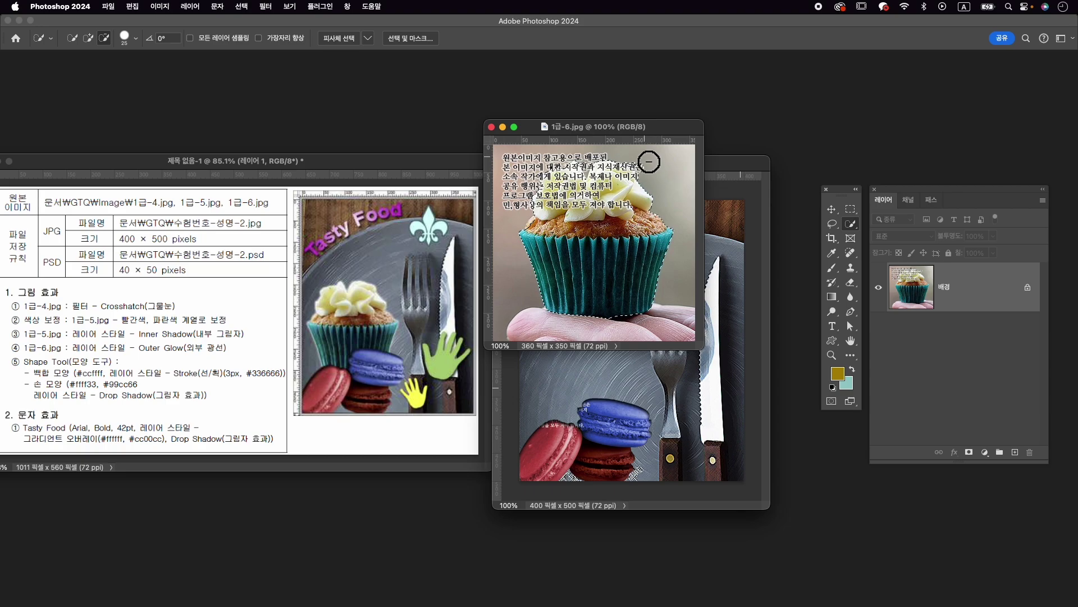
{"action": "key", "text": "bracketleft"}
{"action": "key", "text": "bracketleft"}
{"action": "key", "text": "bracketleft"}
{"action": "scroll", "coordinate": [593, 153], "scroll_direction": "up", "scroll_amount": 3}
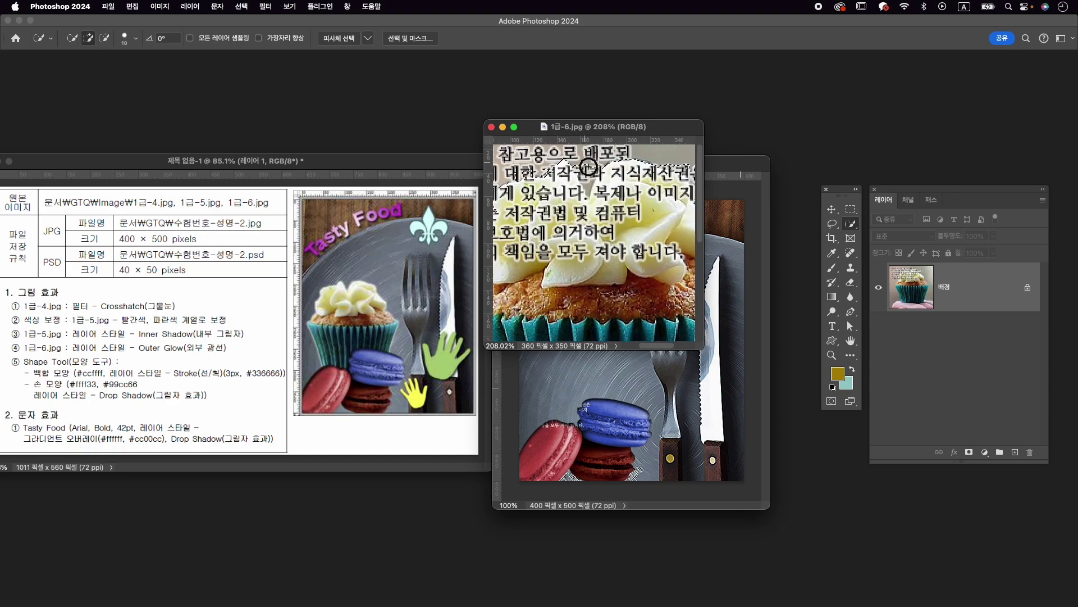
{"action": "key", "text": "alt"}
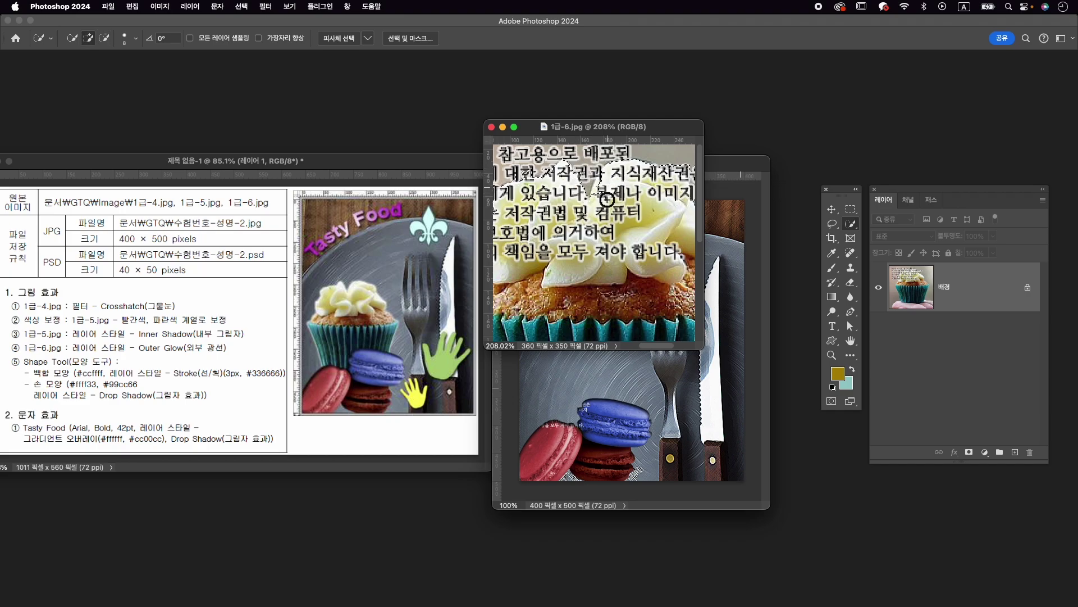
{"action": "key", "text": "alt"}
{"action": "key", "text": "super+0"}
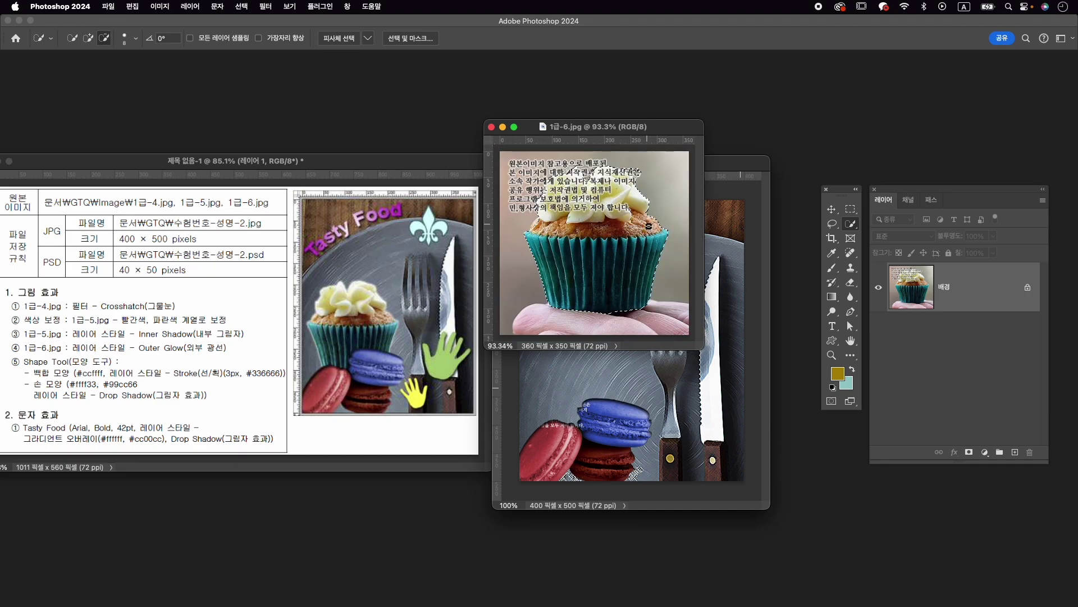
{"action": "left_click", "coordinate": [970, 453]}
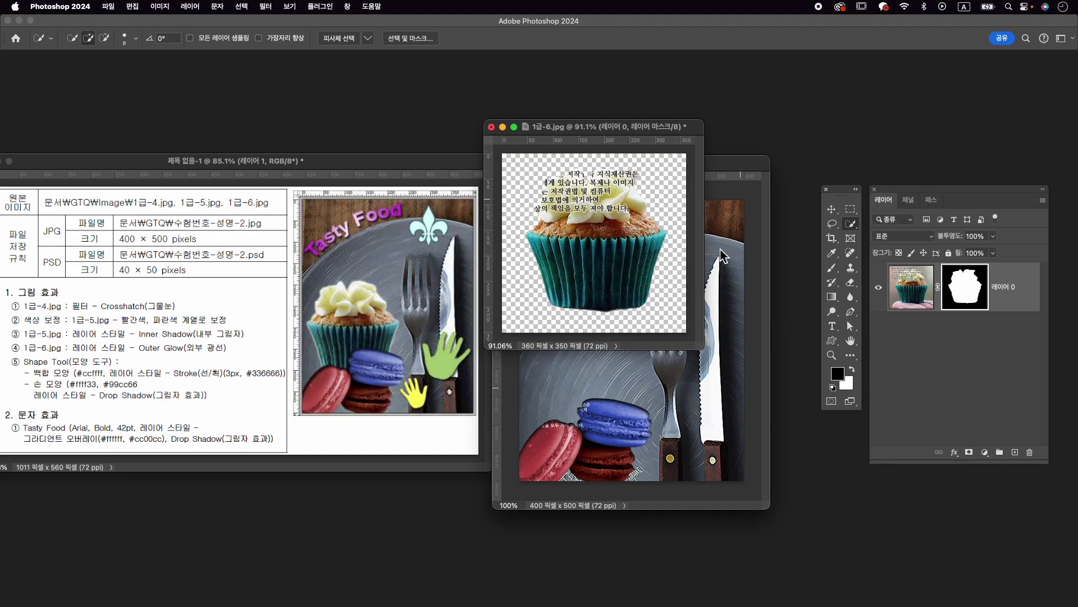
Paint black on the cupcake's layer mask with the Brush tool to hide the leftover lettering outside the frosting.
{"action": "left_click_drag", "start_coordinate": [622, 185], "coordinate": [593, 273]}
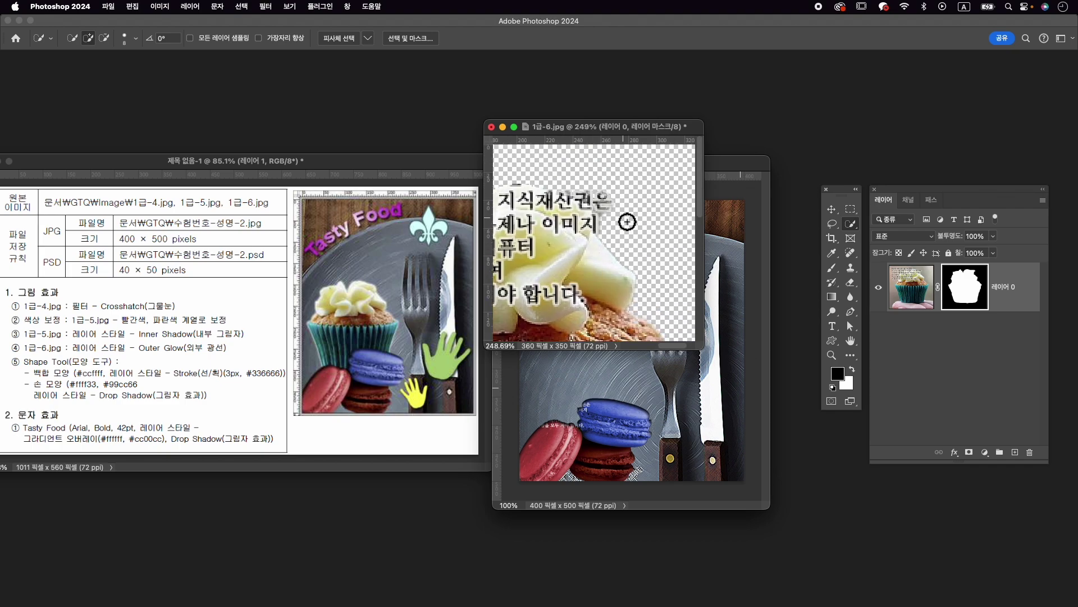
{"action": "key", "text": "b"}
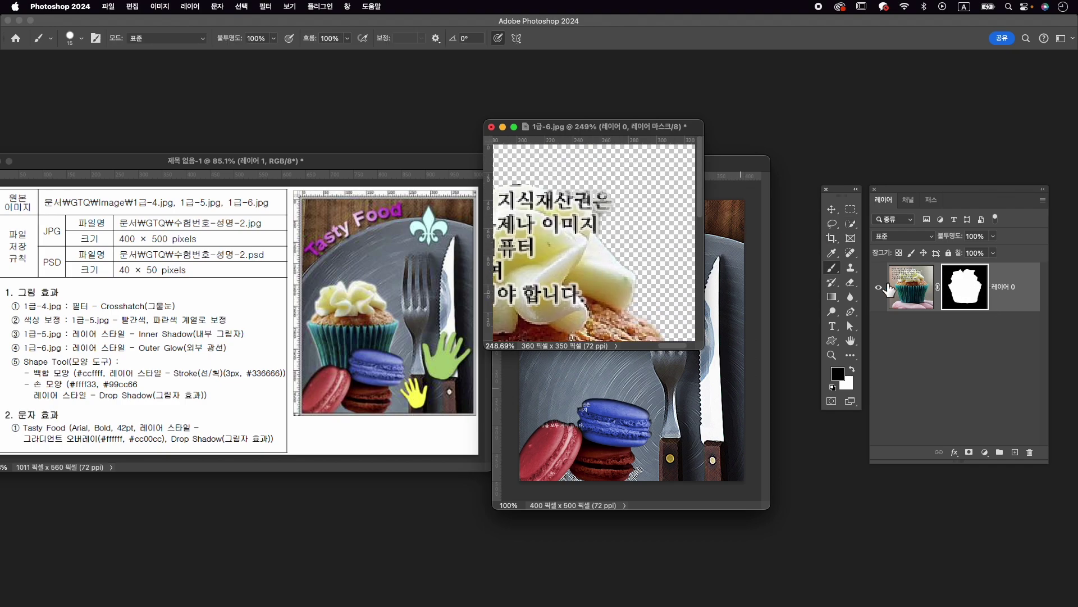
{"action": "right_click", "coordinate": [833, 270]}
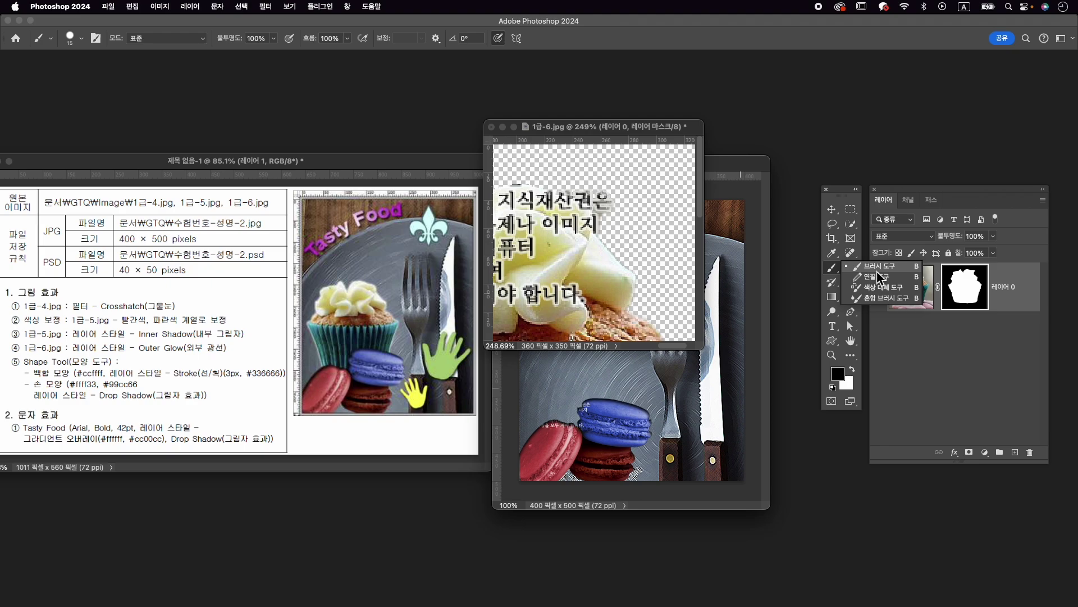
{"action": "left_click", "coordinate": [877, 266]}
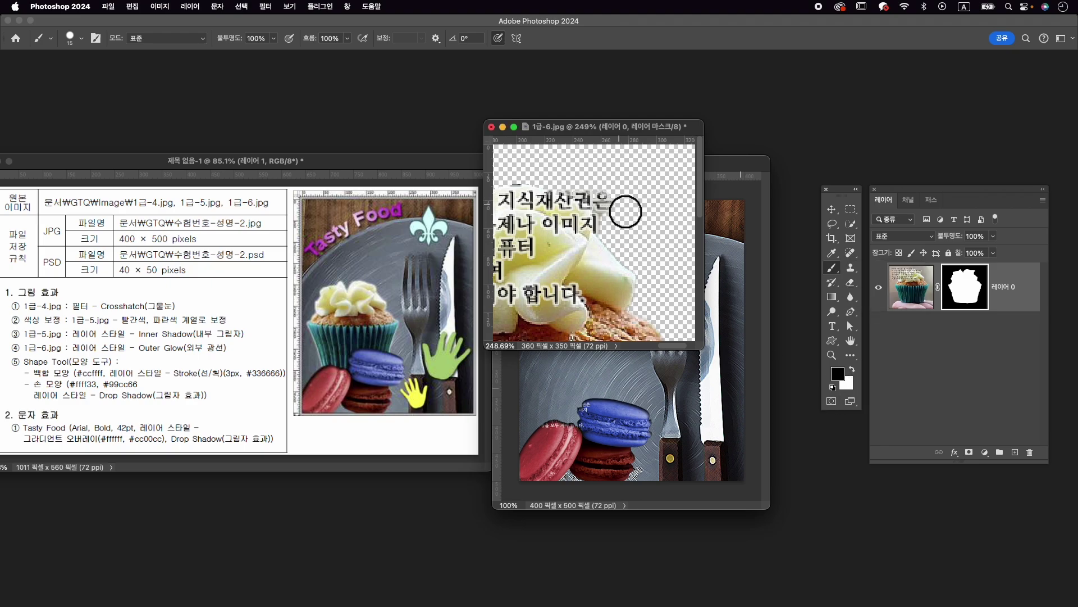
{"action": "mouse_move", "coordinate": [631, 216]}
{"action": "left_mouse_down"}
{"action": "mouse_move", "coordinate": [609, 193]}
{"action": "mouse_move", "coordinate": [614, 208]}
{"action": "left_mouse_up"}
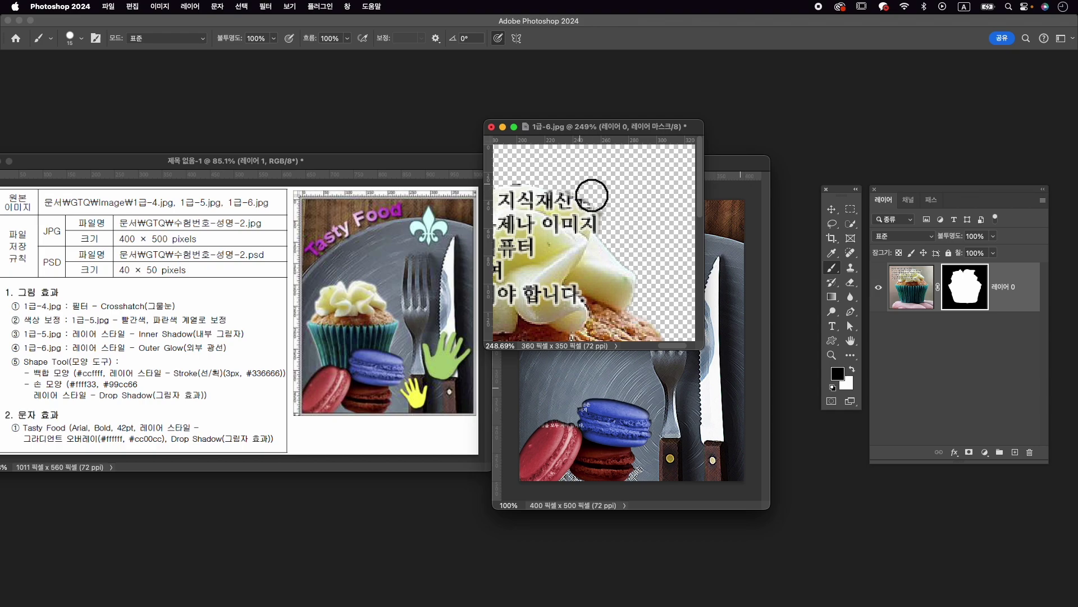
{"action": "scroll", "coordinate": [645, 235], "scroll_direction": "down", "scroll_amount": 5}
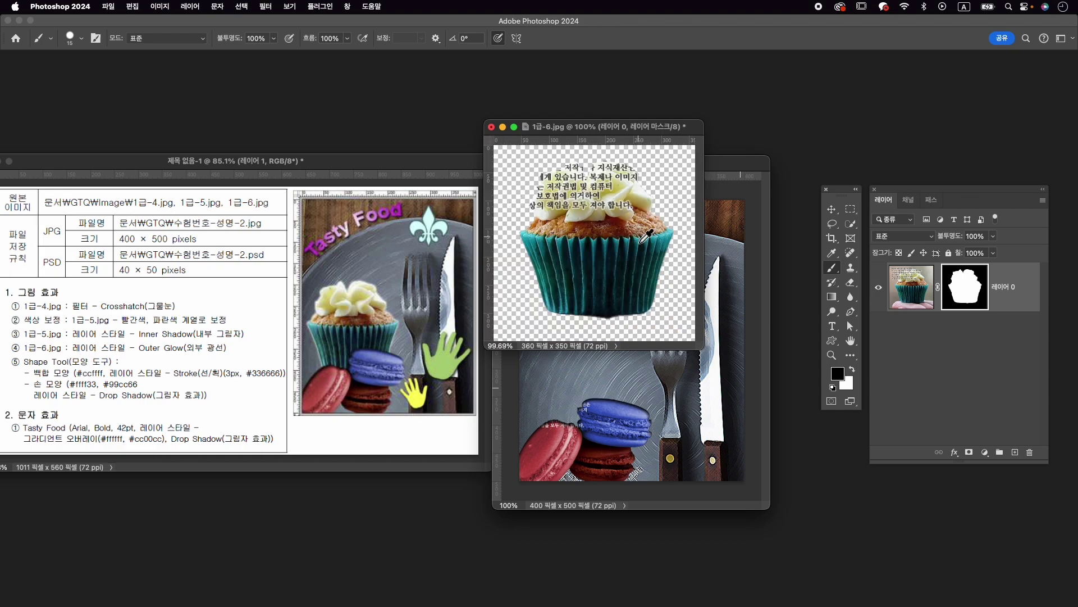
{"action": "scroll", "coordinate": [645, 235], "scroll_direction": "up", "scroll_amount": 5}
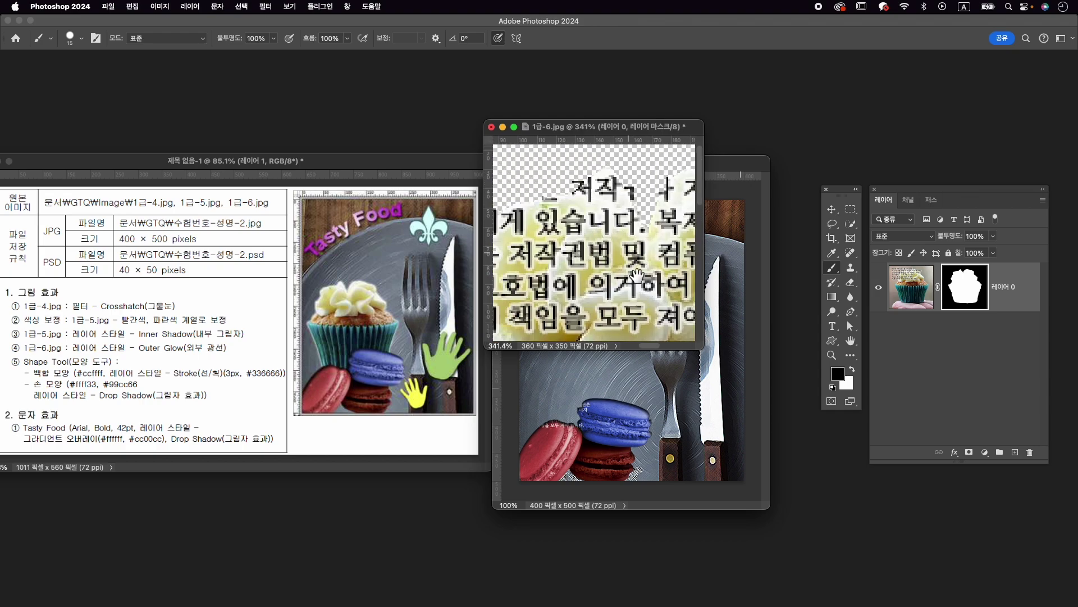
Copy the masked cupcake from 1급-6.jpg into the 수험번호-성명-2 document, and close 1급-6.jpg without saving.
{"action": "scroll", "coordinate": [657, 215], "scroll_direction": "down", "scroll_amount": 6}
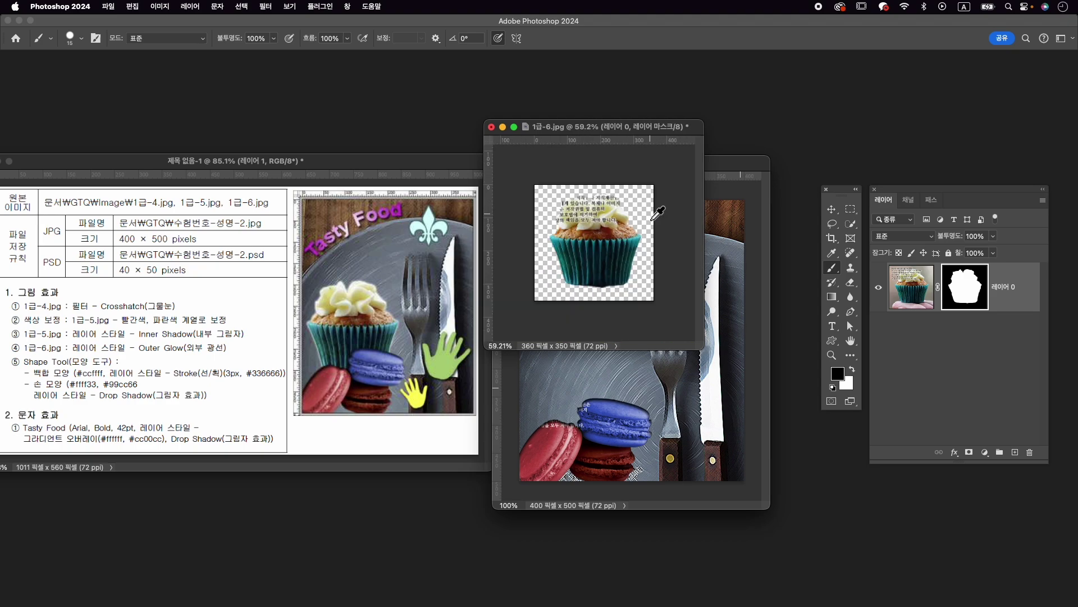
{"action": "key", "text": "v"}
{"action": "mouse_move", "coordinate": [621, 254]}
{"action": "left_mouse_down"}
{"action": "mouse_move", "coordinate": [623, 393]}
{"action": "mouse_move", "coordinate": [635, 398]}
{"action": "left_mouse_up"}
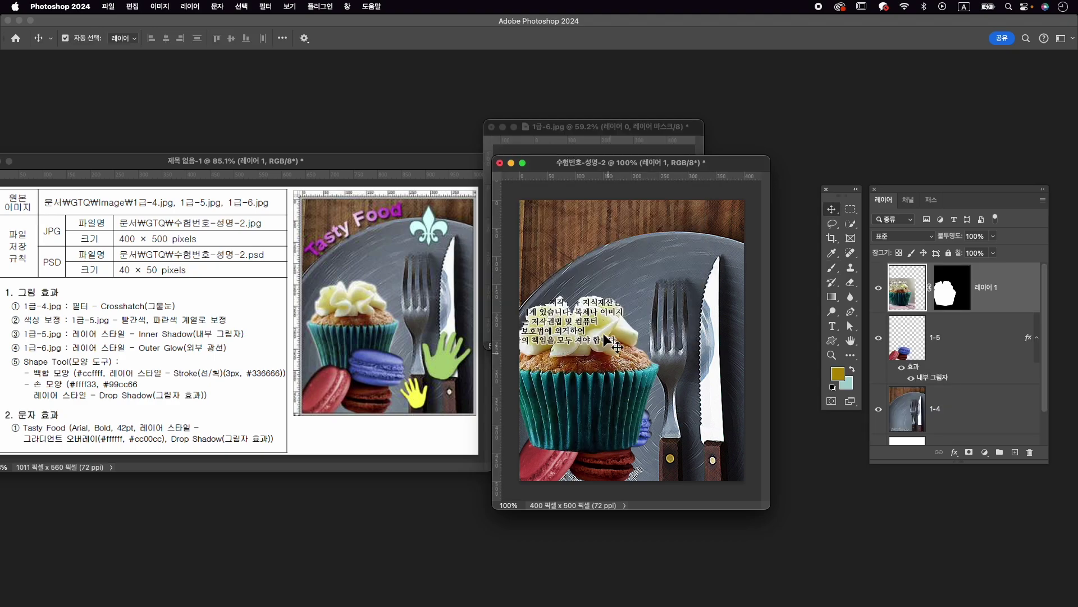
{"action": "left_click", "coordinate": [491, 127]}
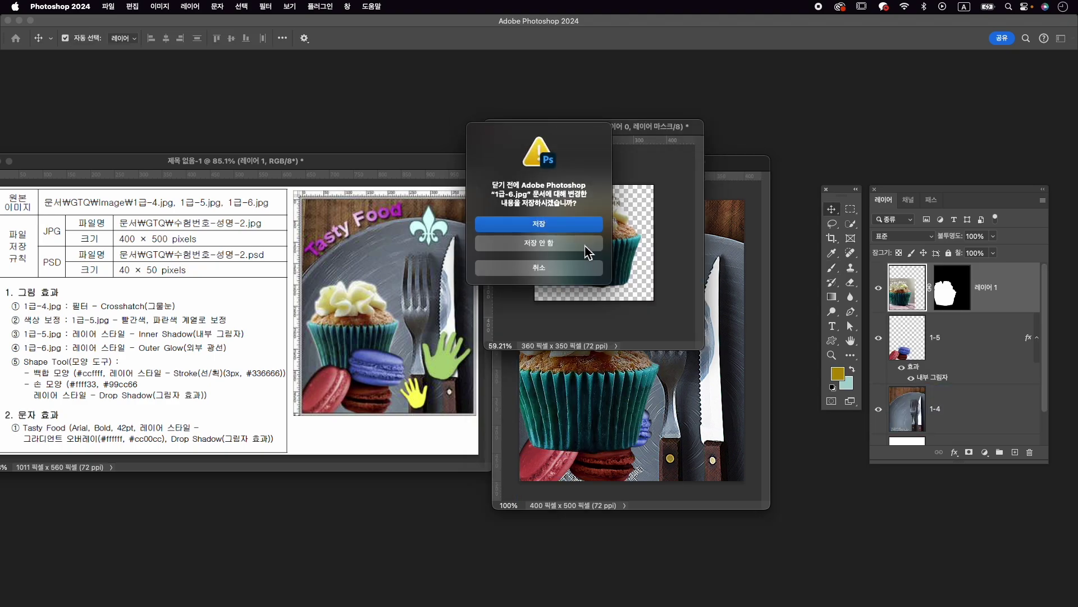
{"action": "left_click", "coordinate": [587, 251]}
Rename the new cupcake layer as 1-6.
{"action": "double_click", "coordinate": [987, 287]}
{"action": "type", "text": "1"}
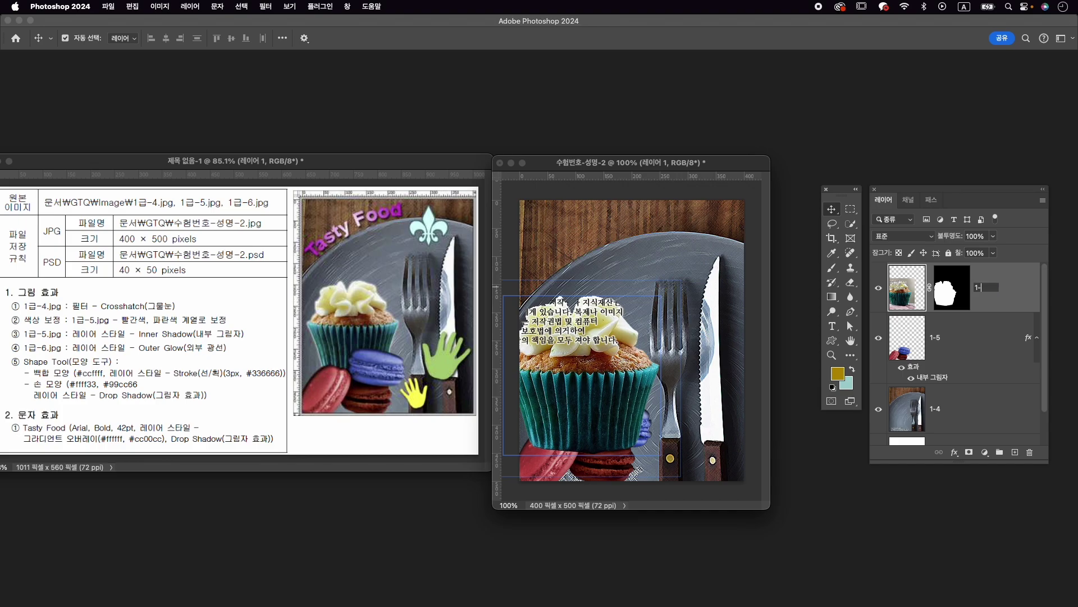
{"action": "type", "text": "-6"}
{"action": "key", "text": "Return"}
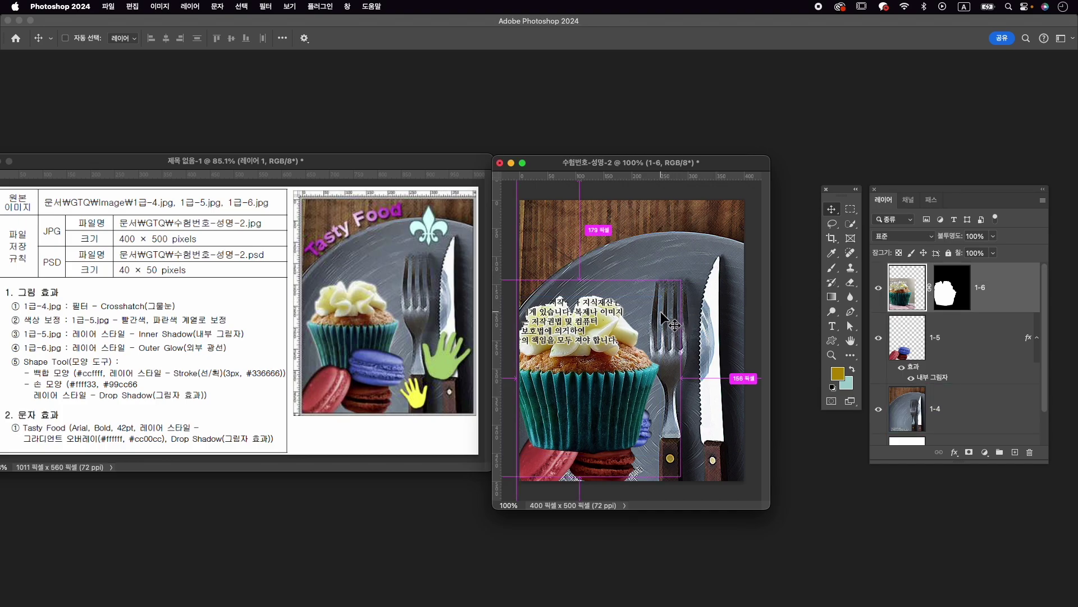
Scale the cupcake proportionally to about 86% and position it over the macarons, beside the fork.
{"action": "key", "text": "cmd+t"}
{"action": "left_click_drag", "start_coordinate": [680, 279], "coordinate": [661, 299]}
{"action": "mouse_move", "coordinate": [630, 343]}
{"action": "left_mouse_down"}
{"action": "mouse_move", "coordinate": [642, 326]}
{"action": "mouse_move", "coordinate": [639, 346]}
{"action": "left_mouse_up"}
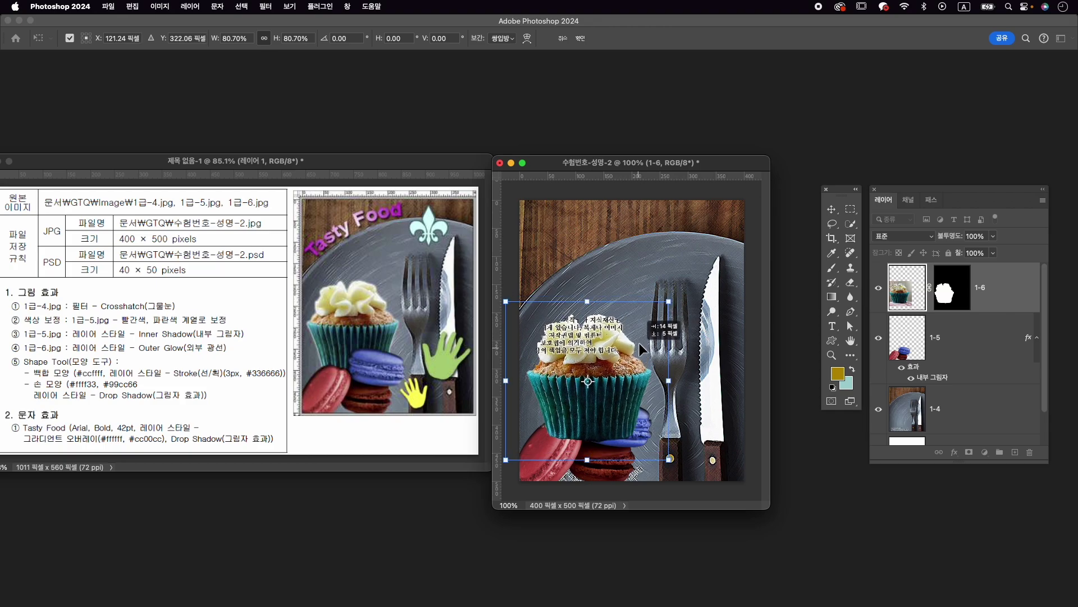
{"action": "left_click_drag", "start_coordinate": [680, 299], "coordinate": [691, 289]}
{"action": "left_click_drag", "start_coordinate": [639, 355], "coordinate": [631, 369]}
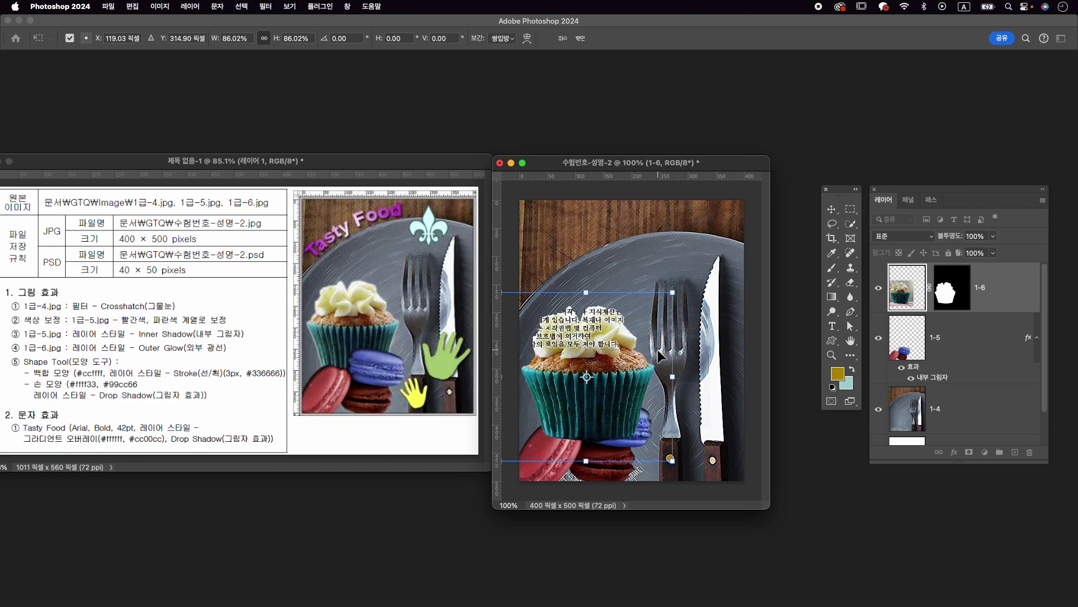
{"action": "left_click_drag", "start_coordinate": [655, 353], "coordinate": [655, 353]}
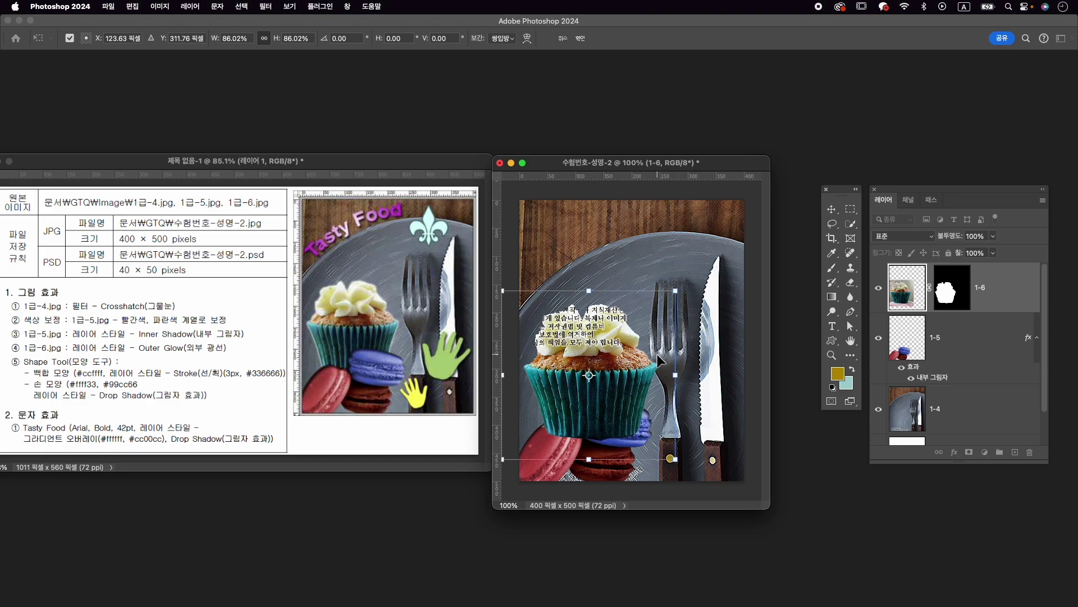
{"action": "key", "text": "Return"}
Transform the cupcake again, scaling it down proportionally to about 95% of its size.
{"action": "left_click", "coordinate": [662, 356]}
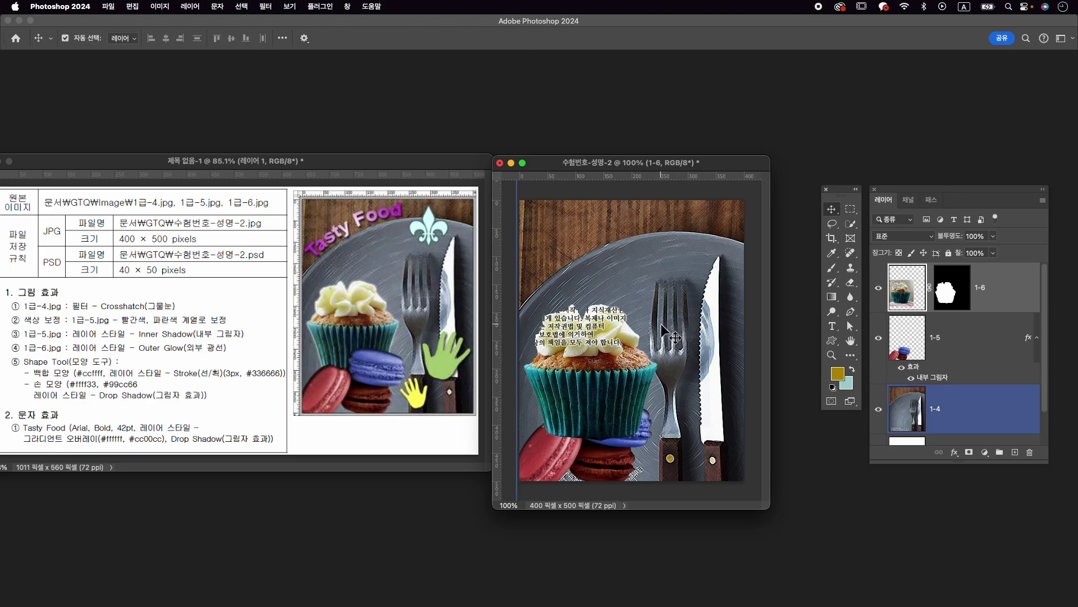
{"action": "key", "text": "super+t"}
{"action": "left_click_drag", "start_coordinate": [681, 298], "coordinate": [672, 306]}
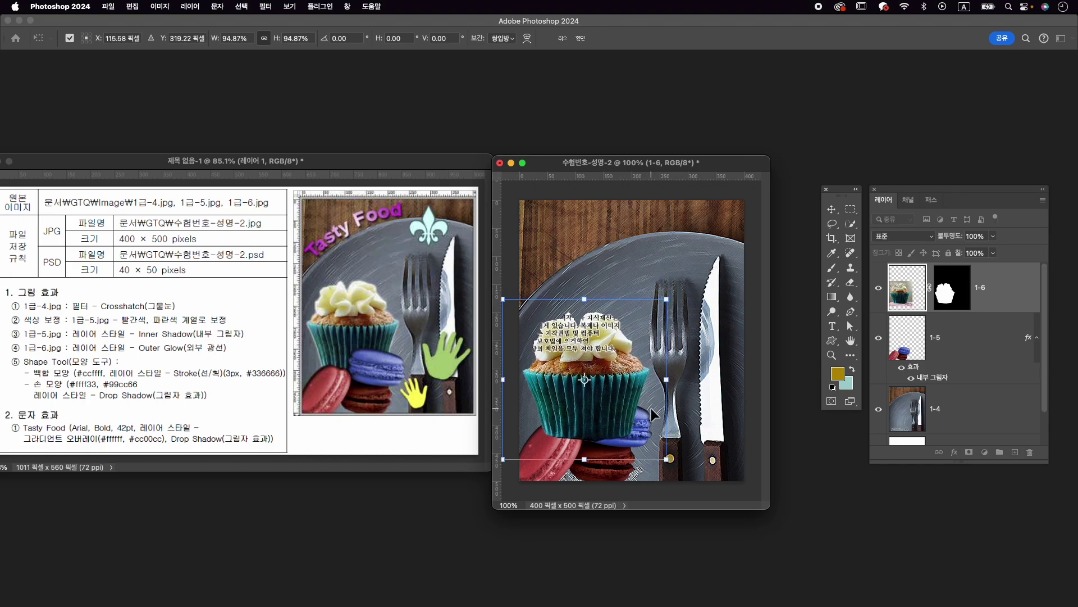
{"action": "key", "text": "Return"}
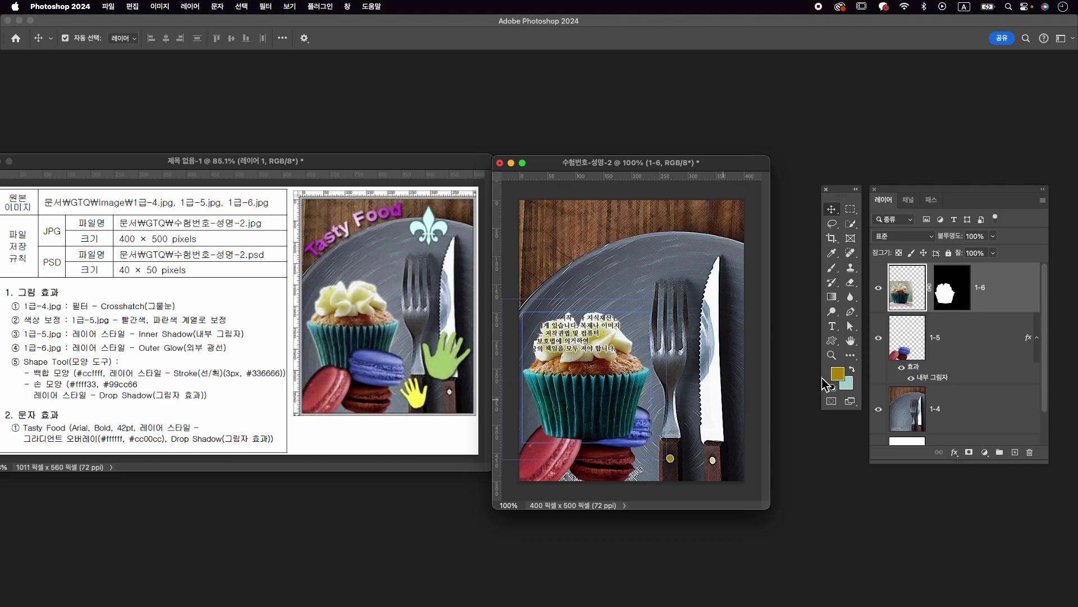
Move layer 1-6 beneath macaron layer 1-5 and apply an Outer Glow layer style with its preset settings.
{"action": "left_click", "coordinate": [977, 343]}
{"action": "left_click_drag", "start_coordinate": [978, 288], "coordinate": [994, 388]}
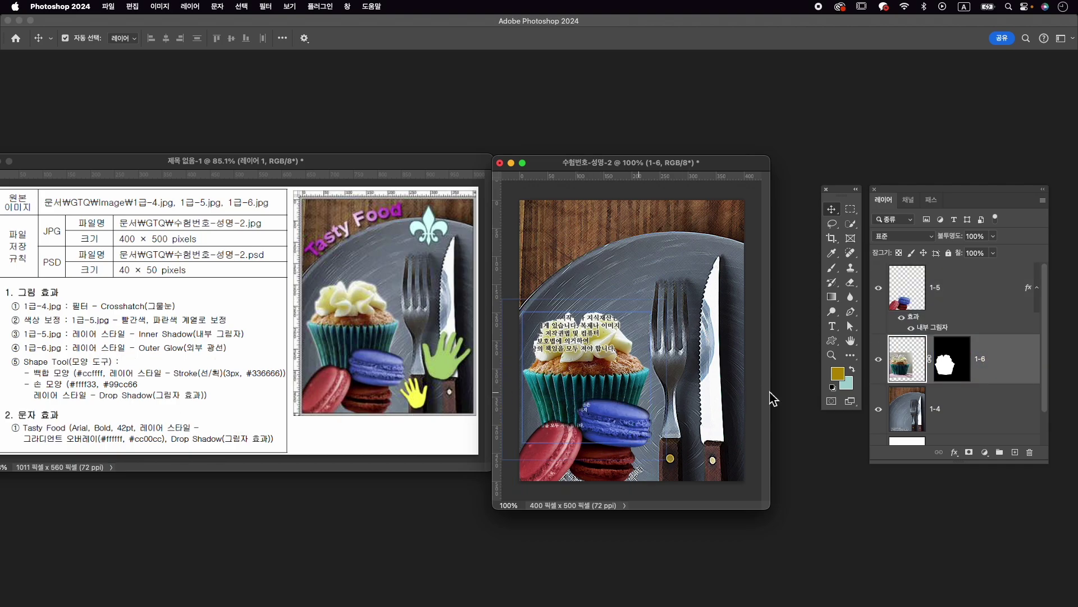
{"action": "left_click", "coordinate": [956, 454]}
{"action": "left_click", "coordinate": [1003, 578]}
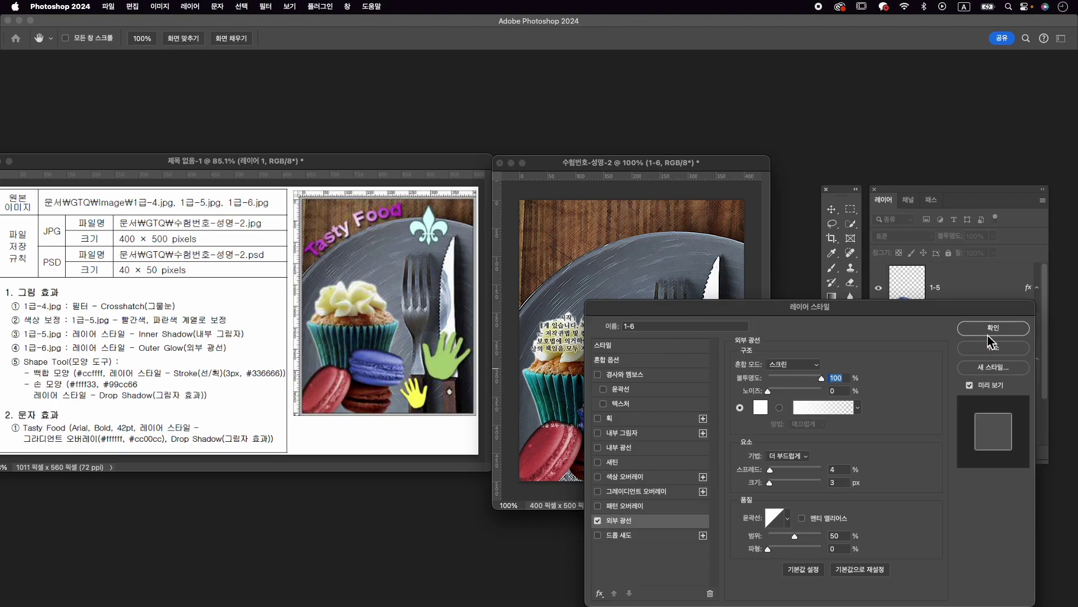
{"action": "left_click", "coordinate": [990, 330]}
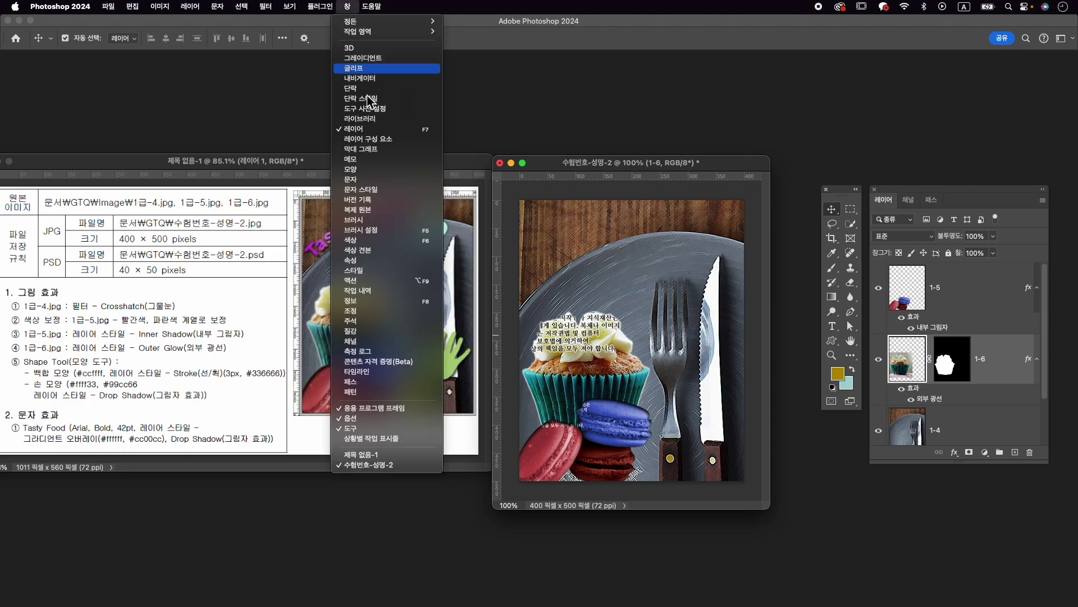
Search the shape library for 백합 and draw the lily shape above the fork, about 95 by 100 px.
{"action": "left_click", "coordinate": [379, 169]}
{"action": "left_click_drag", "start_coordinate": [860, 100], "coordinate": [820, 99]}
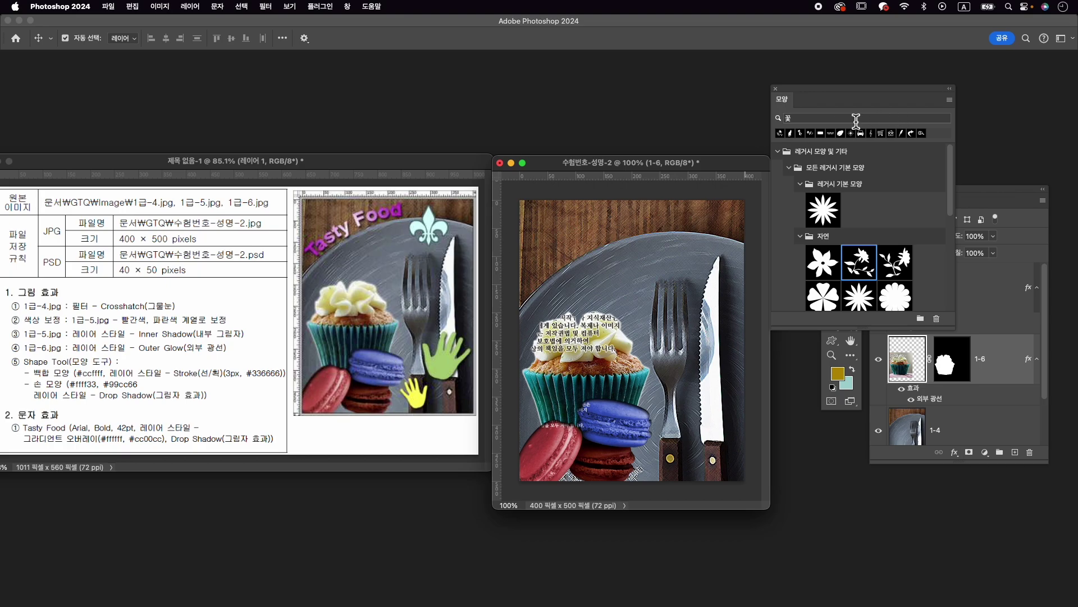
{"action": "key", "text": "BackSpace"}
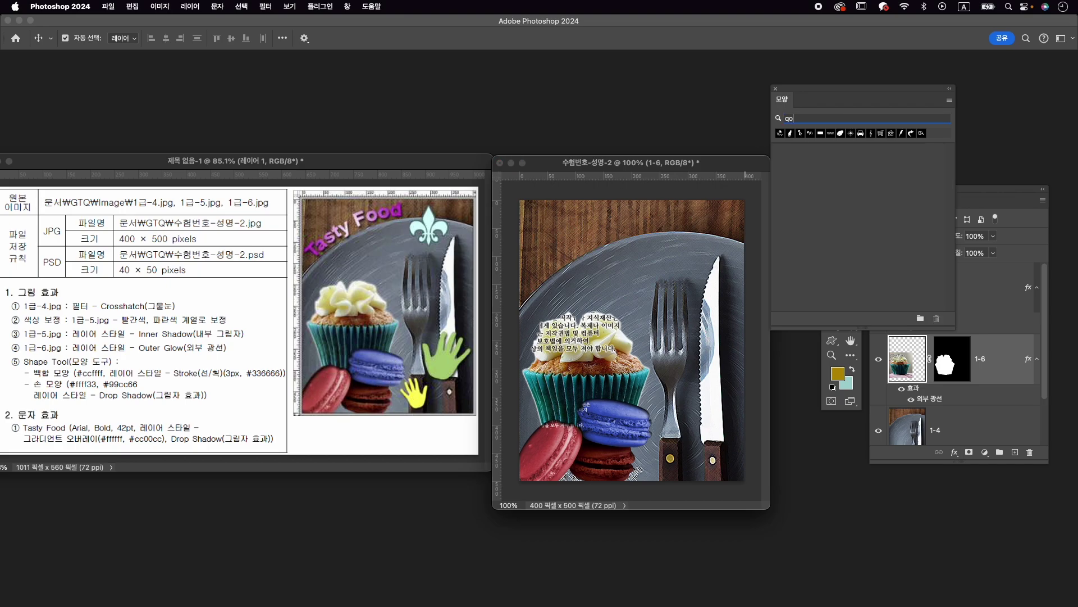
{"action": "type", "text": "백합"}
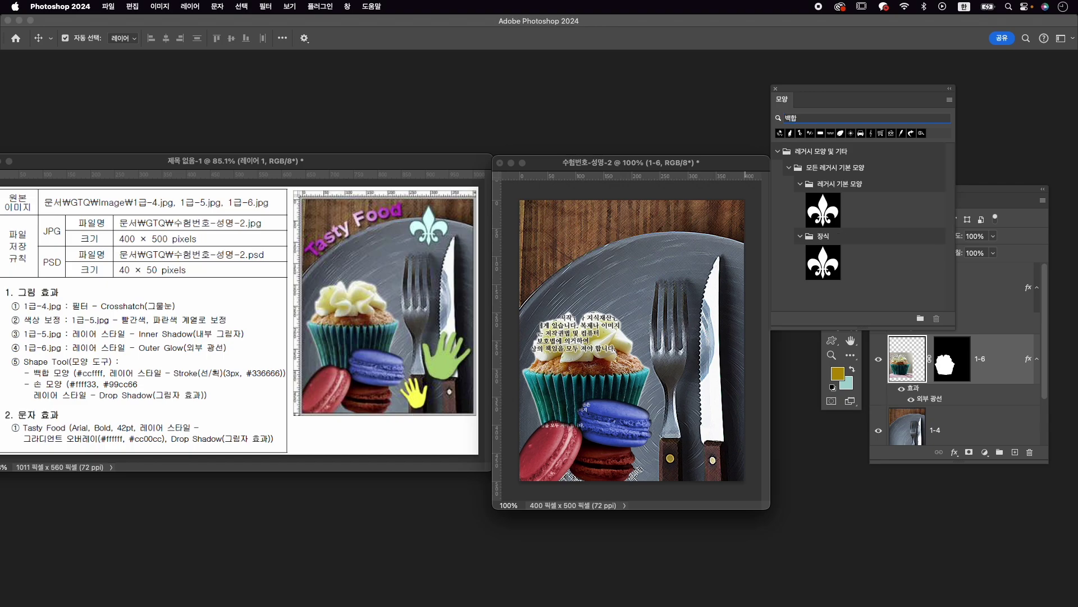
{"action": "left_click", "coordinate": [823, 210]}
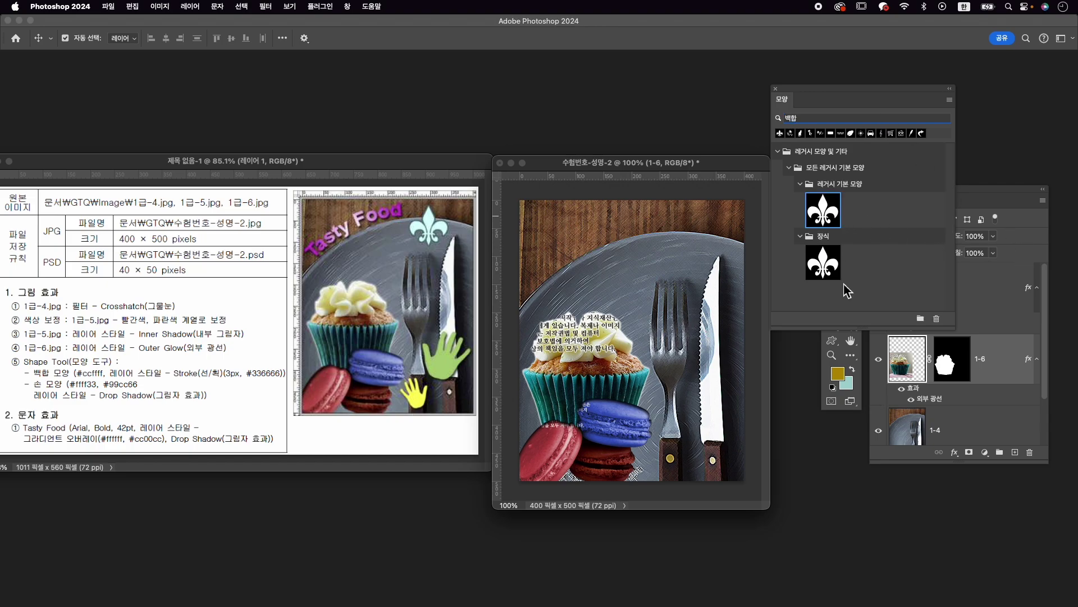
{"action": "left_click", "coordinate": [832, 341]}
{"action": "left_click_drag", "start_coordinate": [655, 219], "coordinate": [708, 277]}
Set the lily shape's fill colour to #ccffff.
{"action": "left_click", "coordinate": [685, 377]}
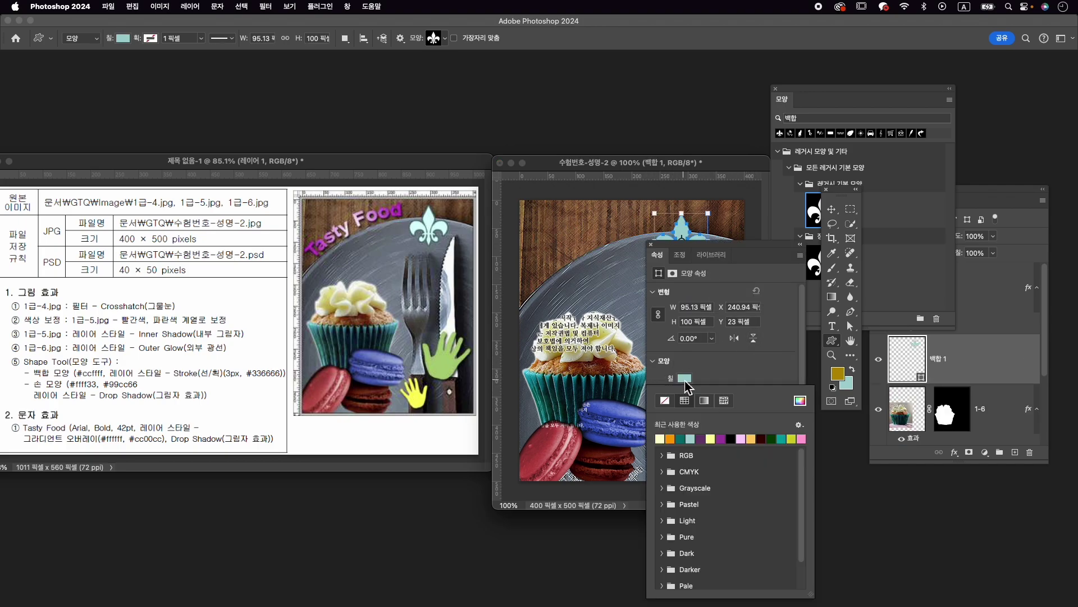
{"action": "left_click", "coordinate": [800, 400]}
{"action": "type", "text": "ccffff"}
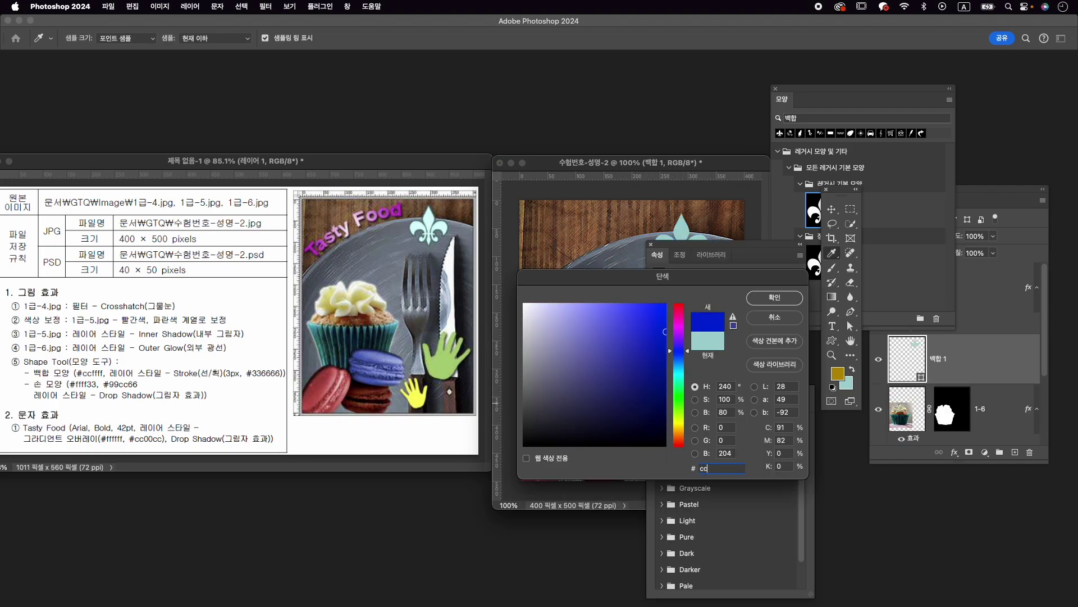
{"action": "key", "text": "Return"}
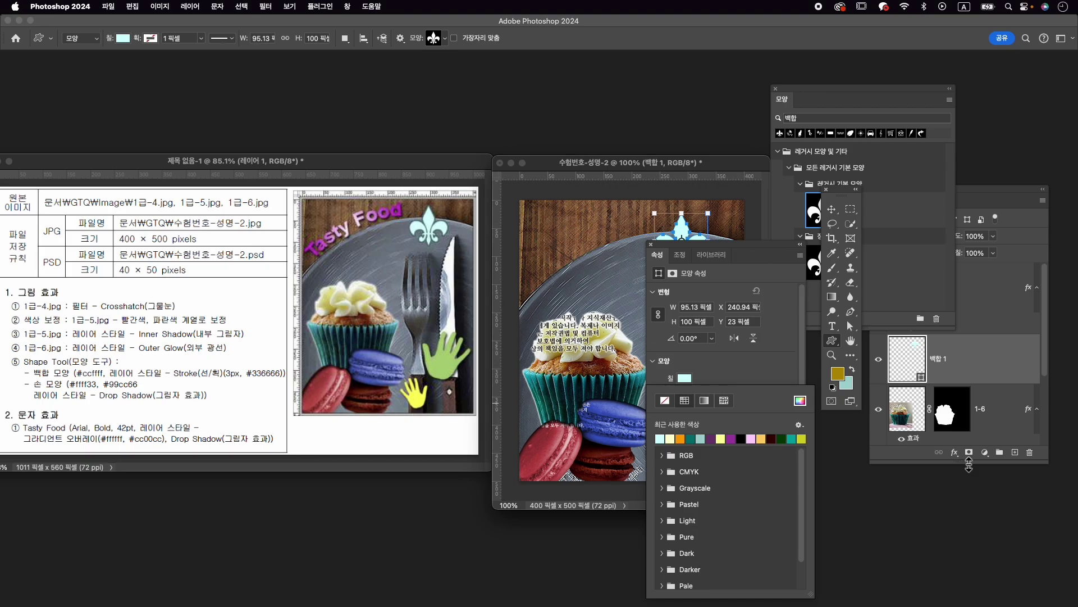
Add a Stroke layer style of 3 px in colour #336666 to the lily shape.
{"action": "left_click", "coordinate": [955, 453]}
{"action": "left_click", "coordinate": [963, 494]}
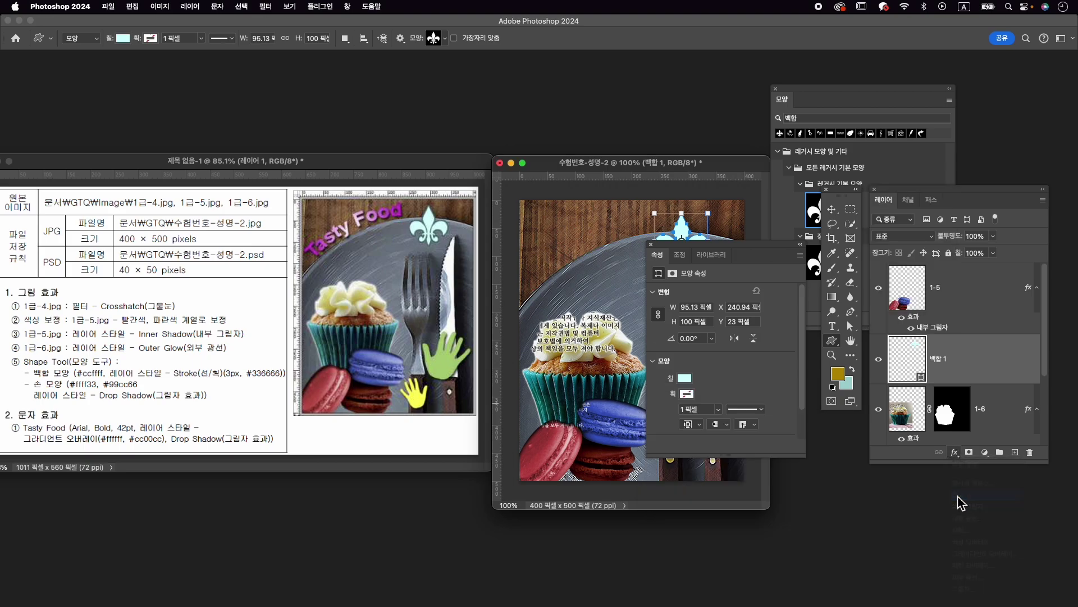
{"action": "type", "text": "3"}
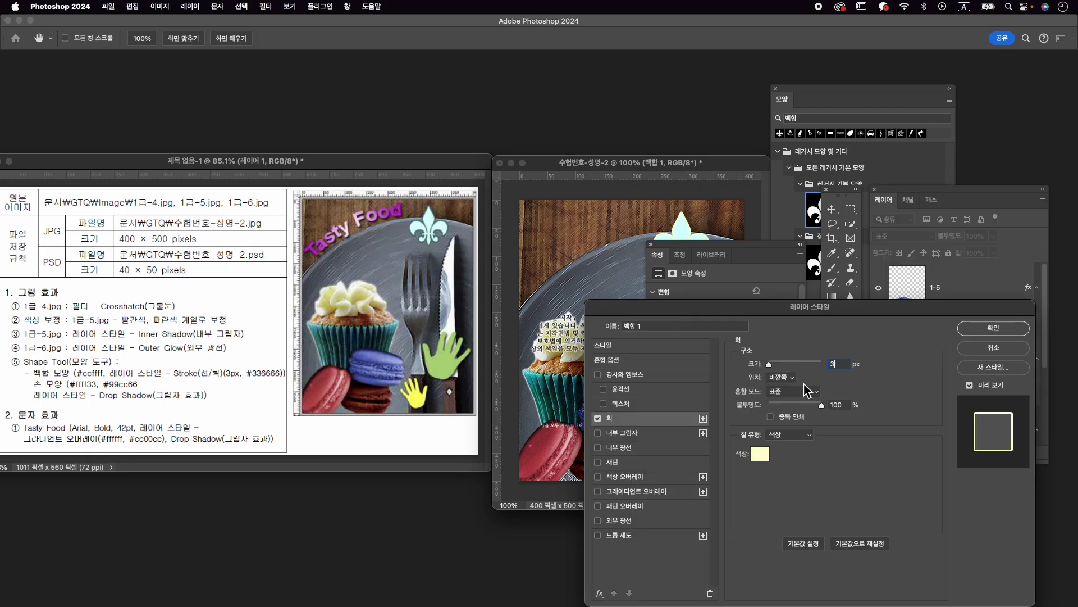
{"action": "left_click", "coordinate": [760, 454]}
{"action": "type", "text": "336666"}
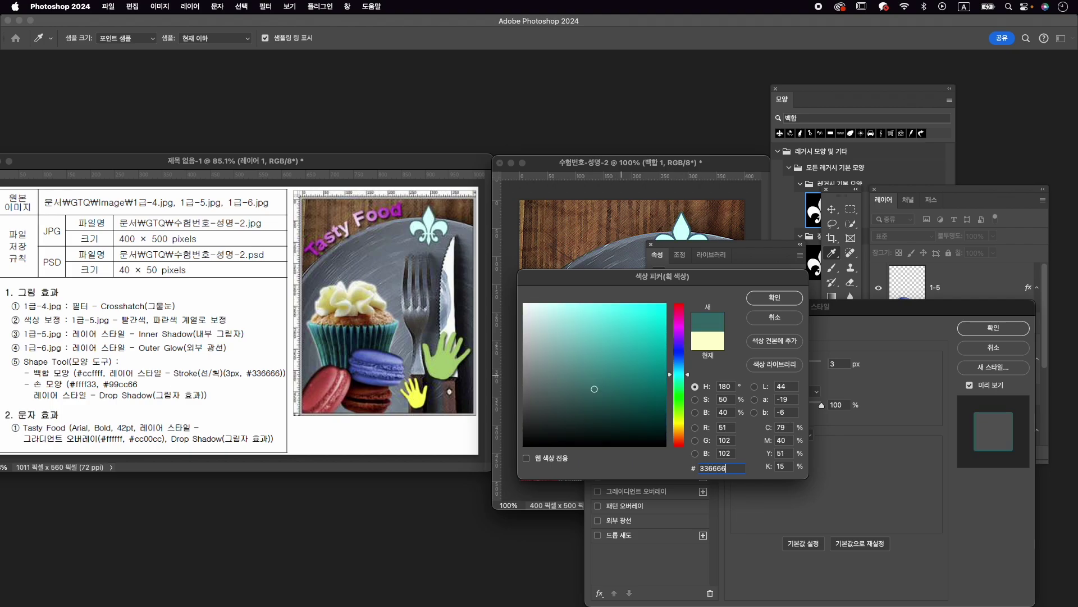
{"action": "key", "text": "Return"}
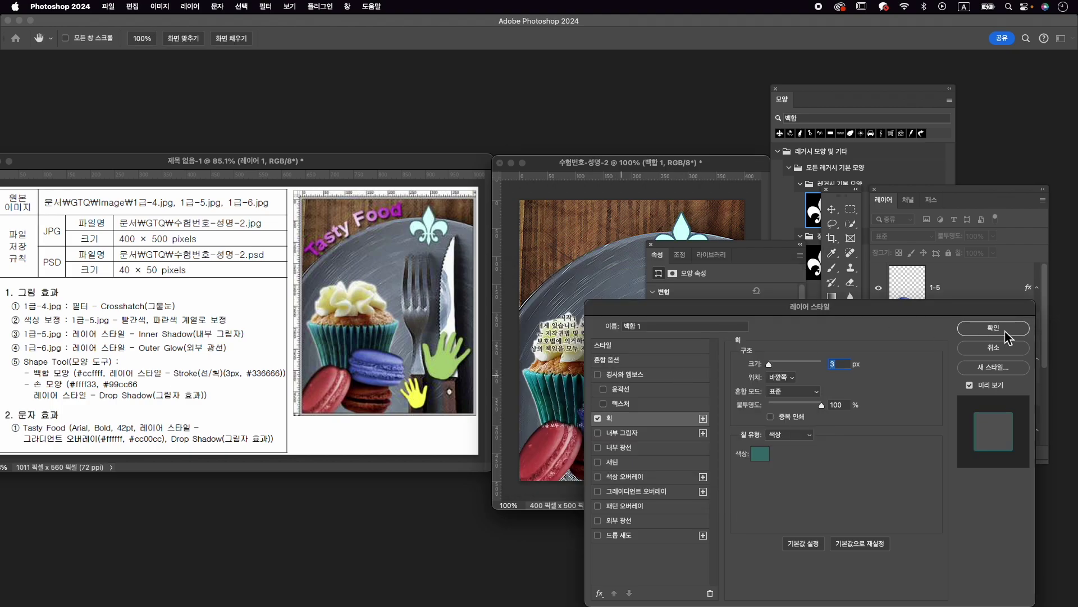
{"action": "left_click", "coordinate": [993, 328]}
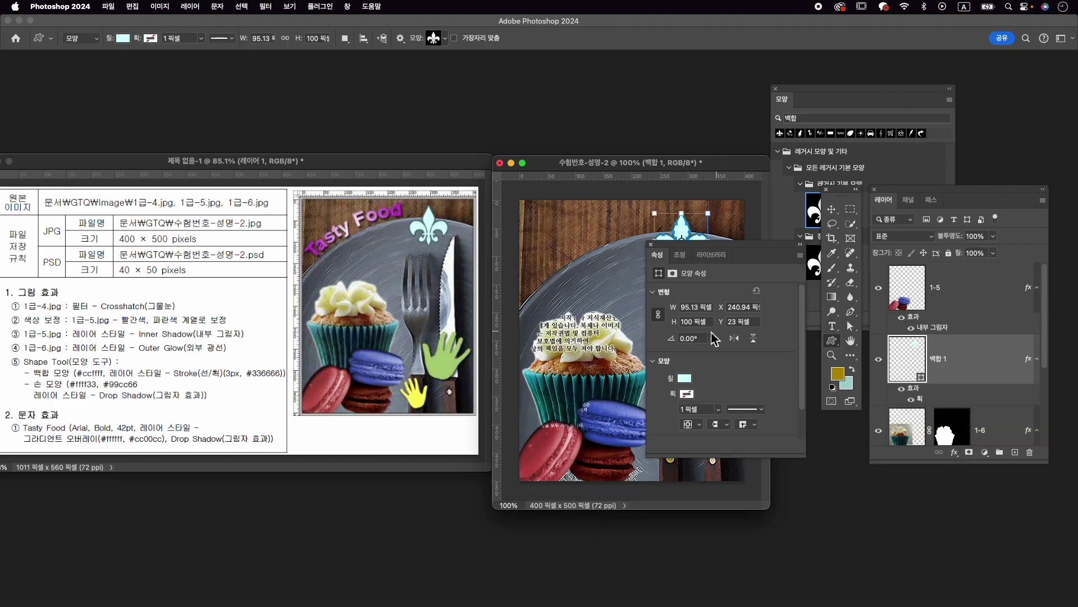
Scale the lily shape proportionally to about 94% and position it above the fork and knife.
{"action": "left_click_drag", "start_coordinate": [734, 255], "coordinate": [758, 381]}
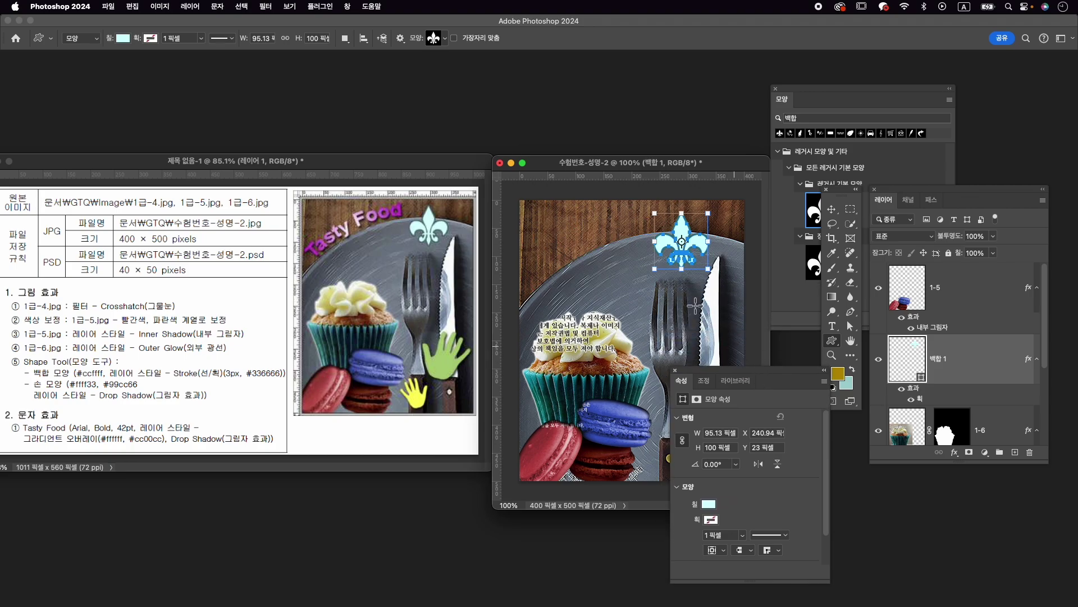
{"action": "key", "text": "super+t"}
{"action": "mouse_move", "coordinate": [704, 241]}
{"action": "left_mouse_down"}
{"action": "mouse_move", "coordinate": [709, 216]}
{"action": "mouse_move", "coordinate": [706, 235]}
{"action": "left_mouse_up"}
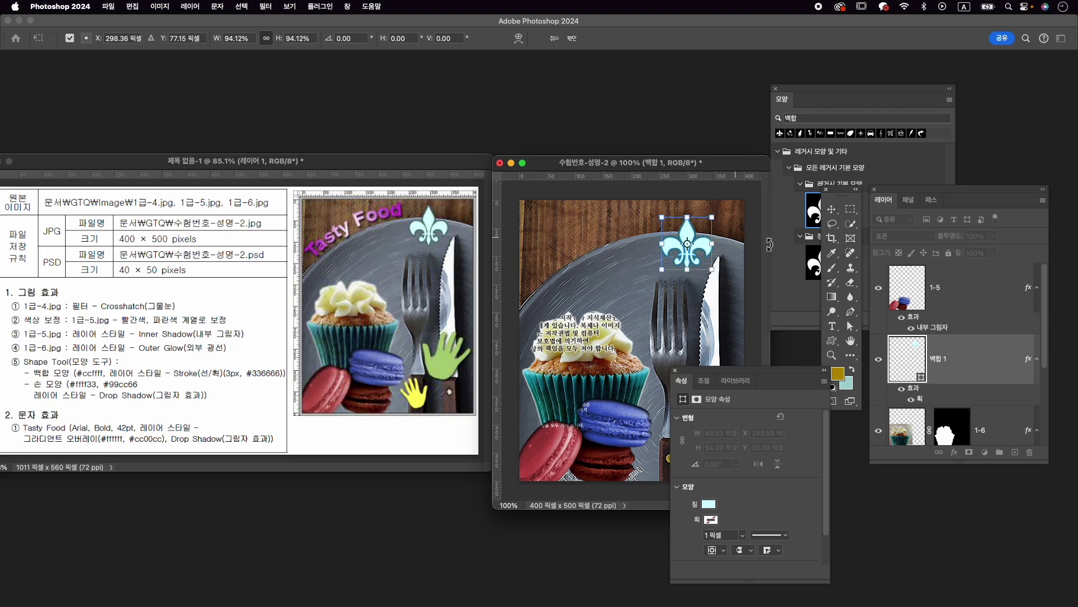
{"action": "key", "text": "Up"}
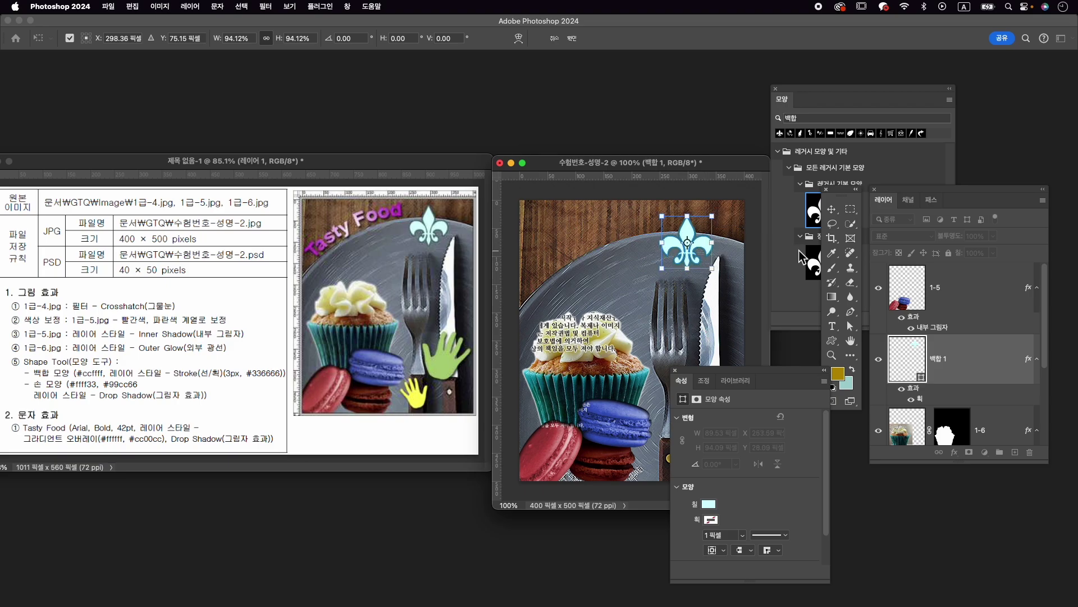
{"action": "key", "text": "Return"}
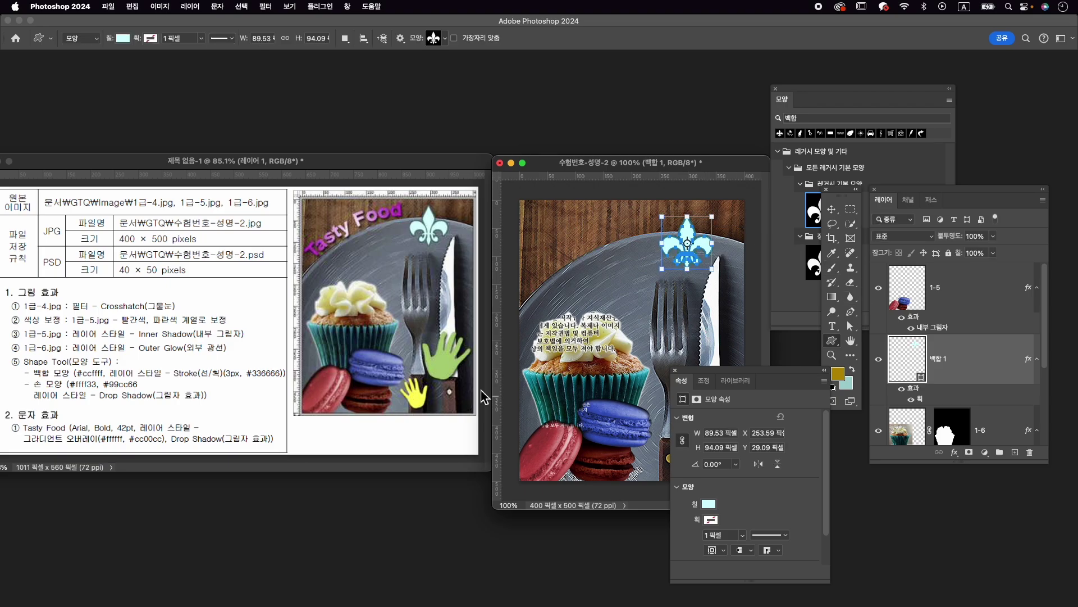
Search the shape library for 손, choose the first hand shape for the Custom Shape tool, and uncover the canvas.
{"action": "left_click", "coordinate": [828, 118]}
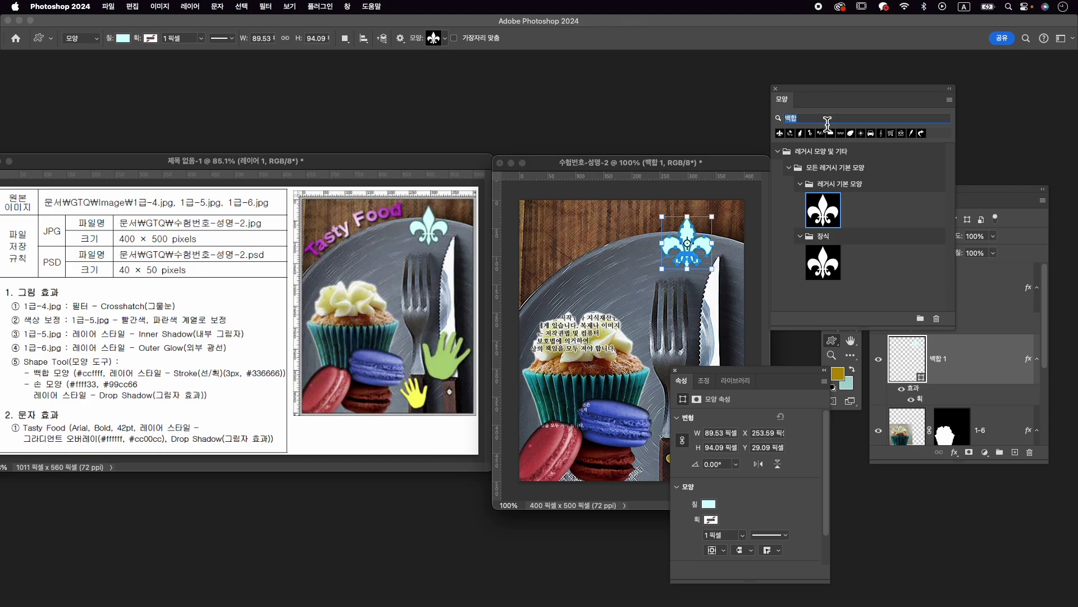
{"action": "key", "text": "BackSpace"}
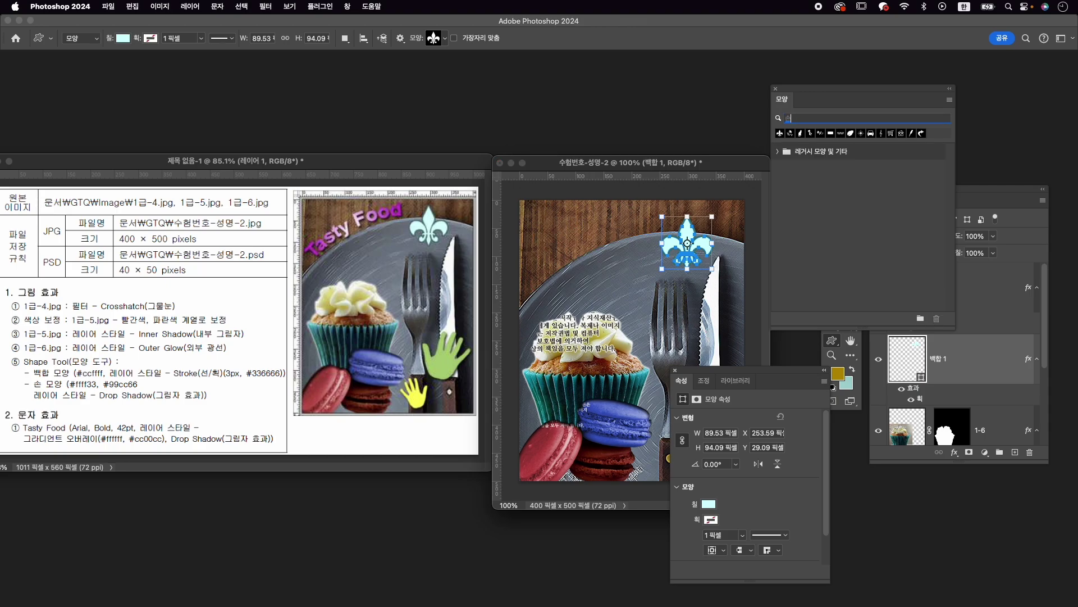
{"action": "type", "text": "손"}
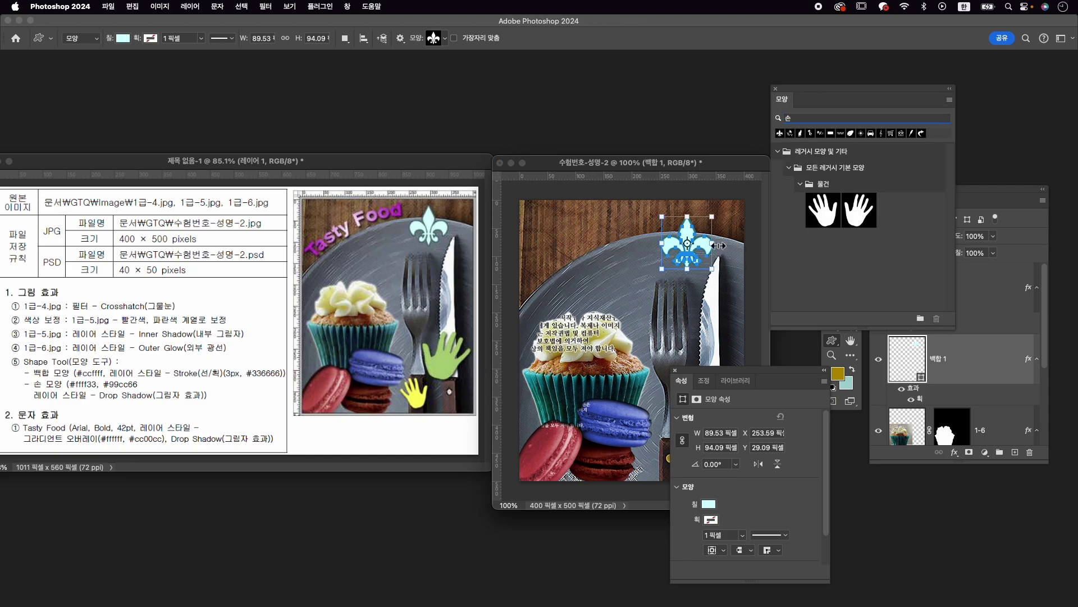
{"action": "left_click", "coordinate": [823, 211]}
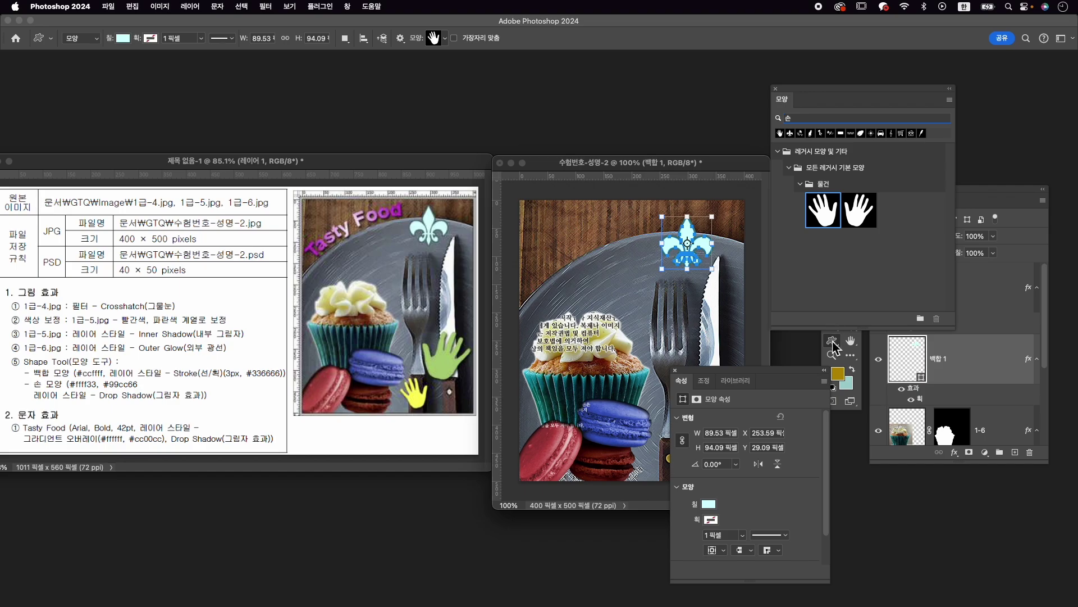
{"action": "left_click", "coordinate": [834, 346]}
{"action": "left_click_drag", "start_coordinate": [715, 379], "coordinate": [839, 432]}
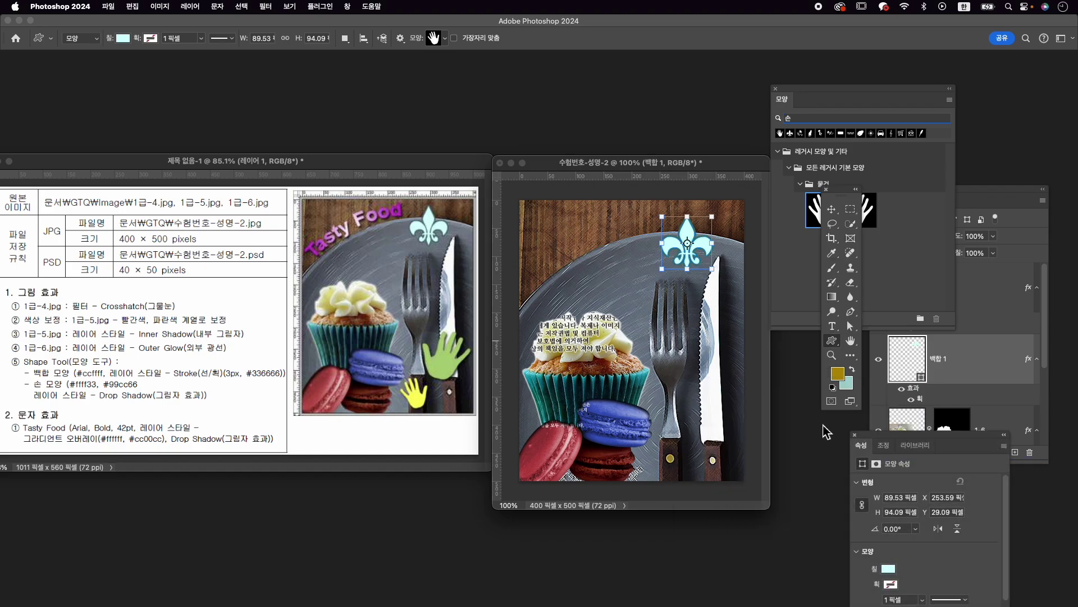
Draw a hand shape about 66 by 74 px over the fork handle and set its fill colour to #ffff33.
{"action": "left_click_drag", "start_coordinate": [660, 434], "coordinate": [696, 478]}
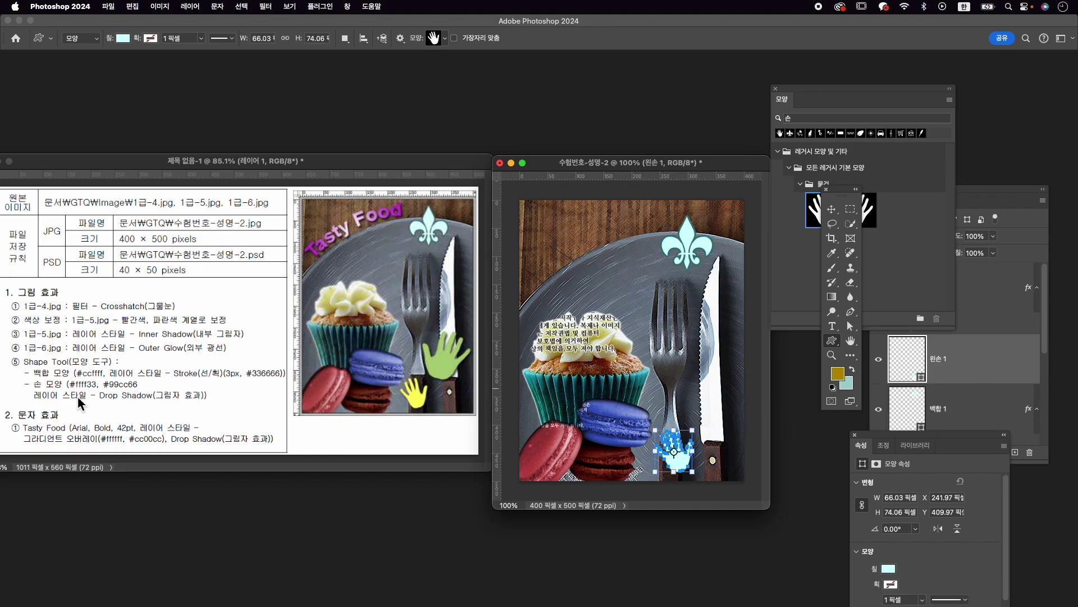
{"action": "left_click", "coordinate": [890, 568]}
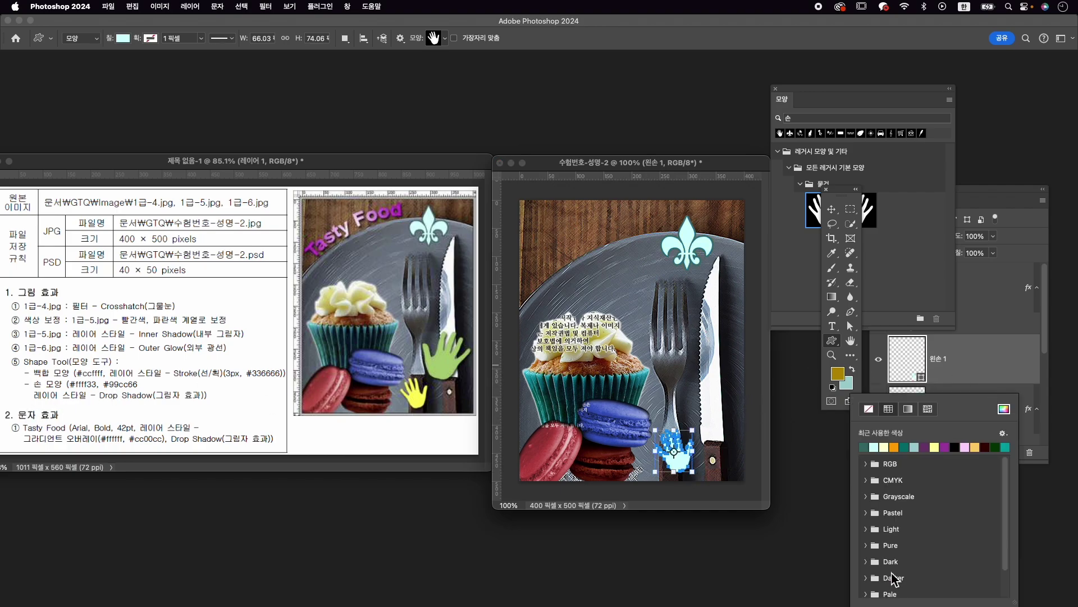
{"action": "left_click", "coordinate": [1006, 419]}
{"action": "type", "text": "ffff33"}
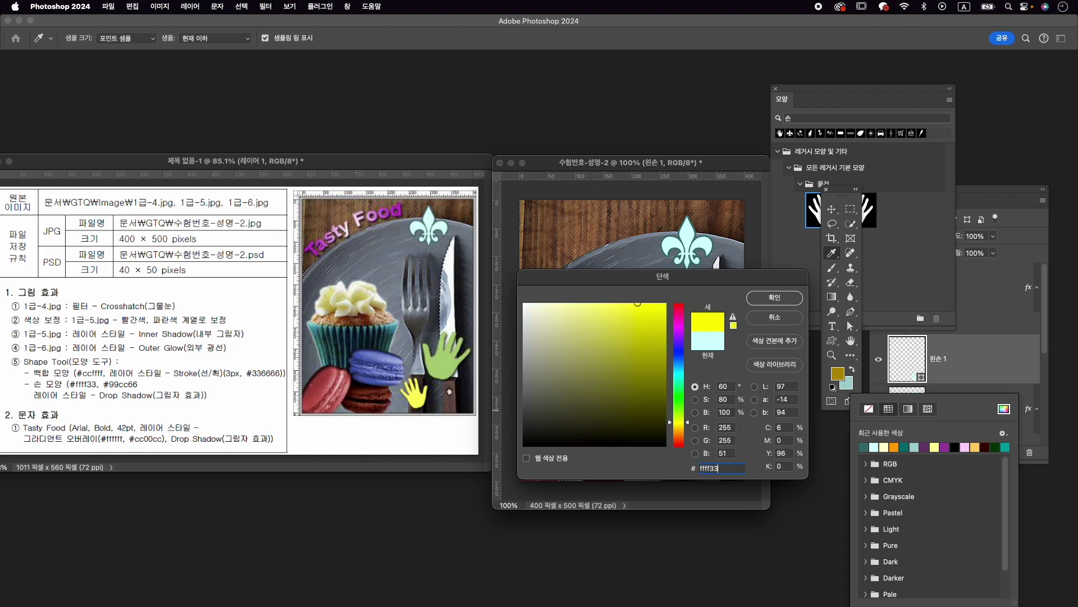
{"action": "key", "text": "Return"}
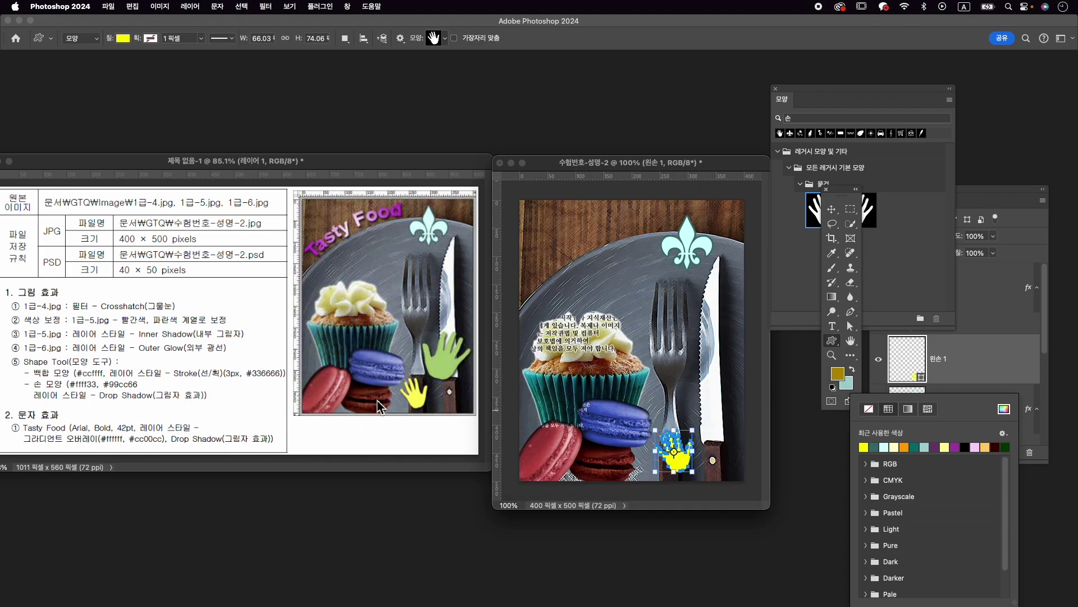
Add a Drop Shadow layer style to the yellow hand shape.
{"action": "left_click", "coordinate": [972, 373]}
{"action": "left_click", "coordinate": [955, 452]}
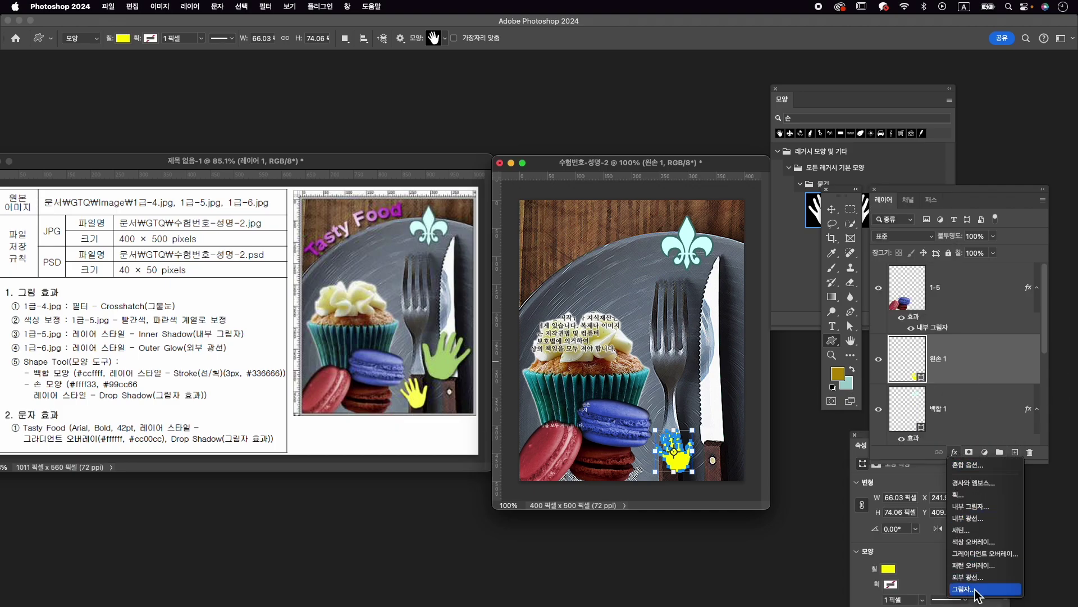
{"action": "left_click", "coordinate": [975, 590]}
{"action": "left_click", "coordinate": [993, 328]}
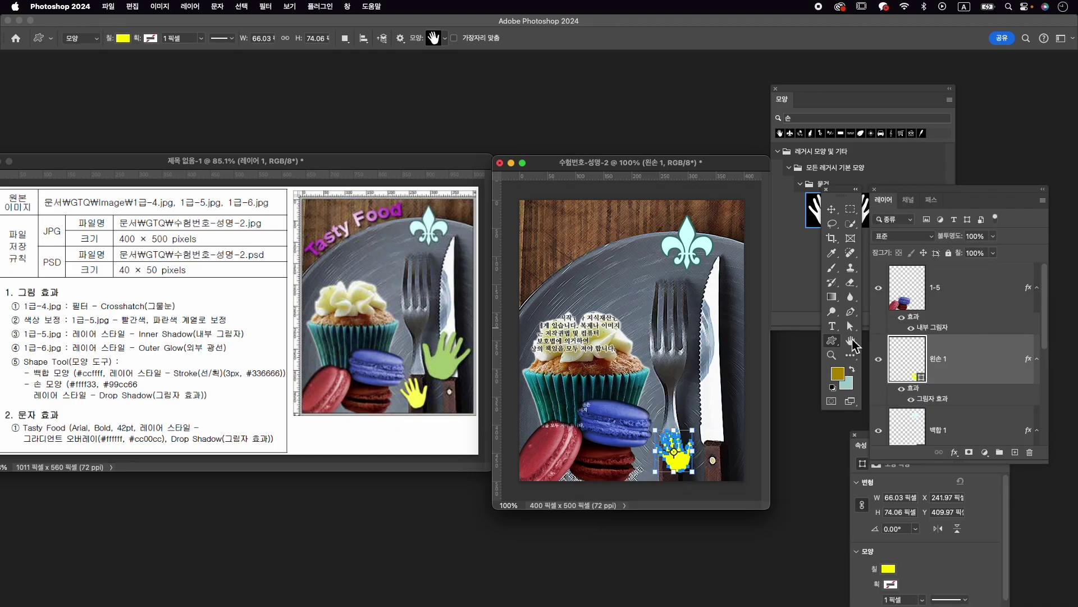
Scale the yellow hand proportionally to about 83% and position it at the lower end of the fork handle.
{"action": "key", "text": "super+t"}
{"action": "left_click_drag", "start_coordinate": [696, 433], "coordinate": [667, 461]}
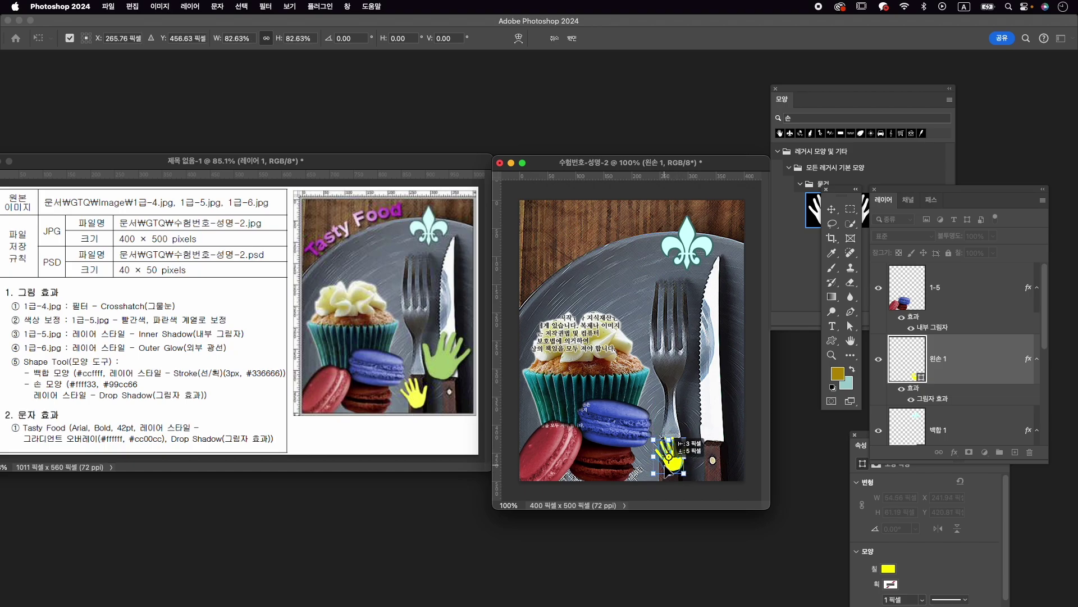
{"action": "key", "text": "Left"}
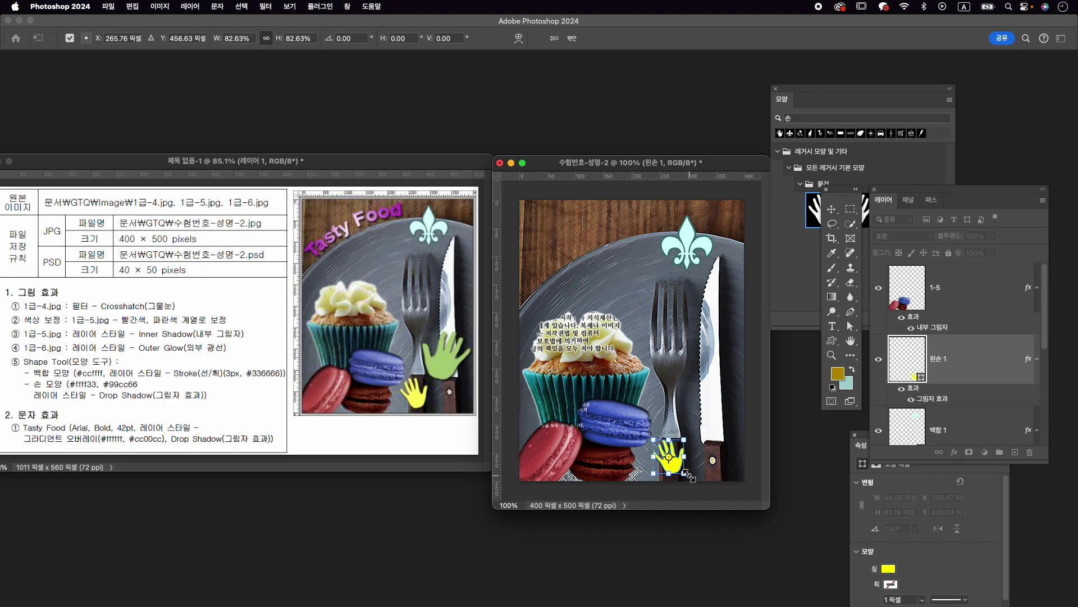
{"action": "key", "text": "Return"}
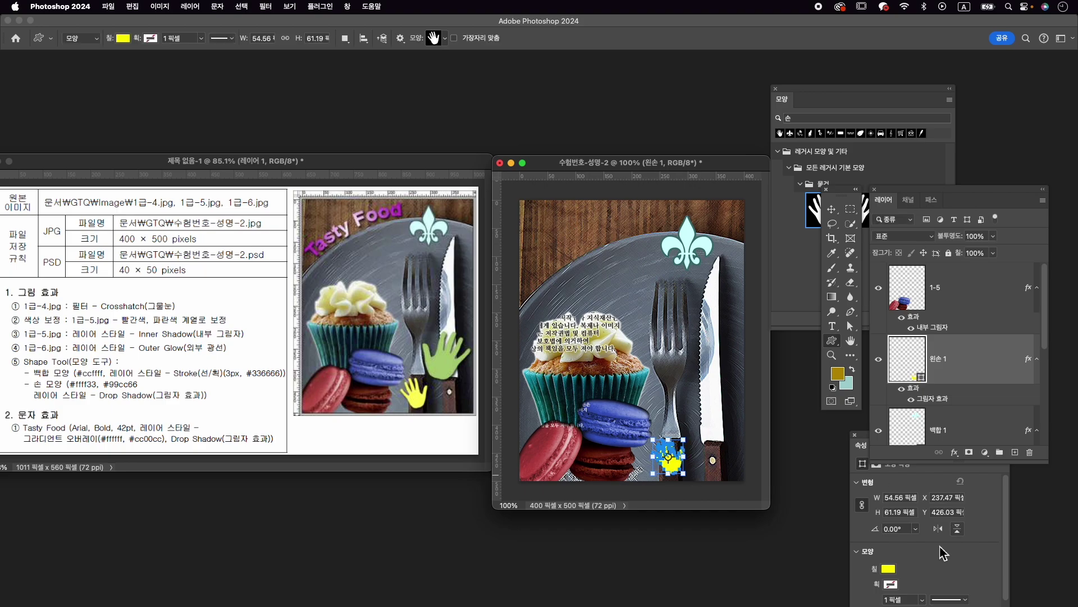
Choose the second hand shape from the shape library and draw it about 100 by 112 px over the knife.
{"action": "left_click", "coordinate": [883, 102]}
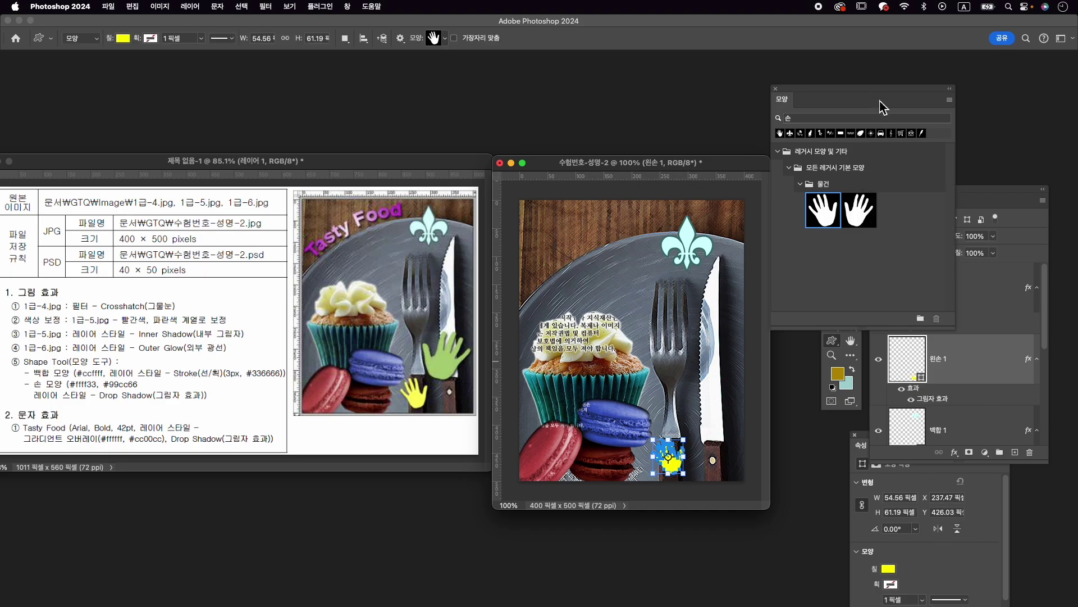
{"action": "left_click", "coordinate": [865, 210]}
{"action": "left_click", "coordinate": [844, 352]}
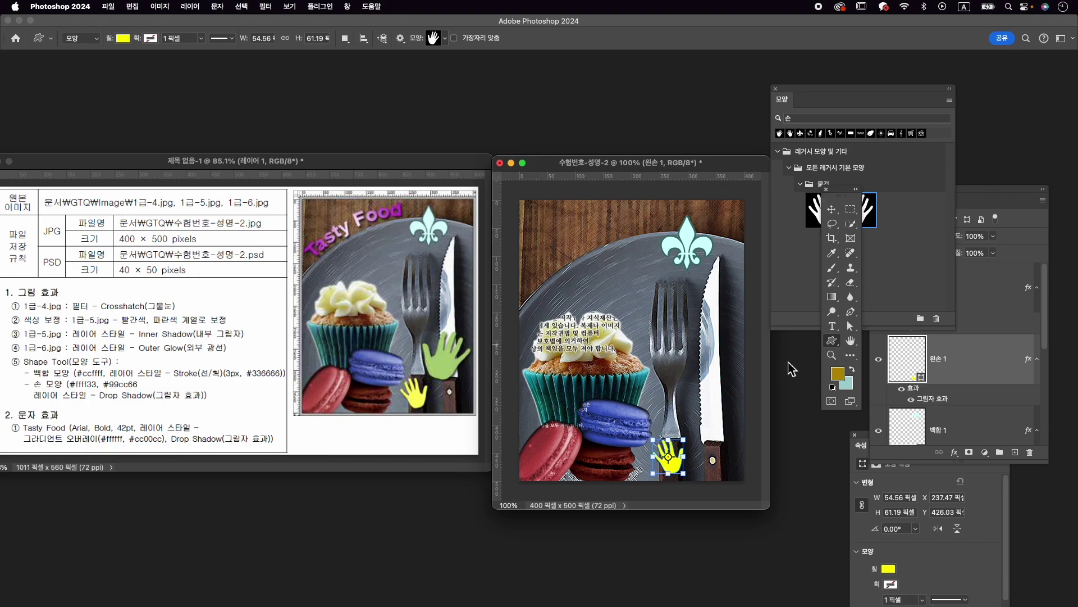
{"action": "left_click_drag", "start_coordinate": [684, 378], "coordinate": [742, 464]}
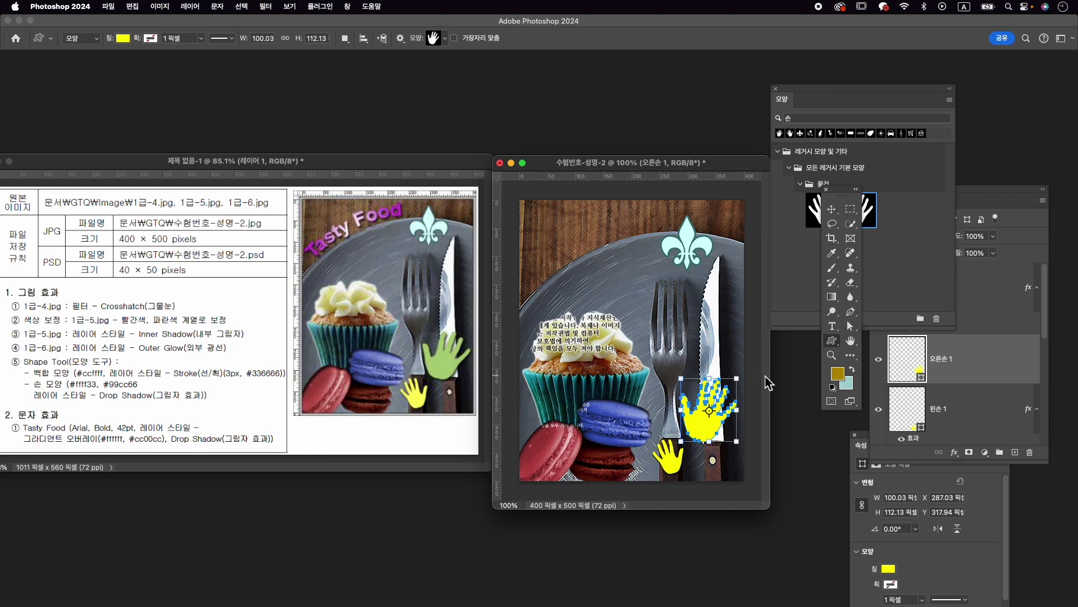
Set the larger hand shape's fill colour to #99cc66.
{"action": "left_click", "coordinate": [890, 570]}
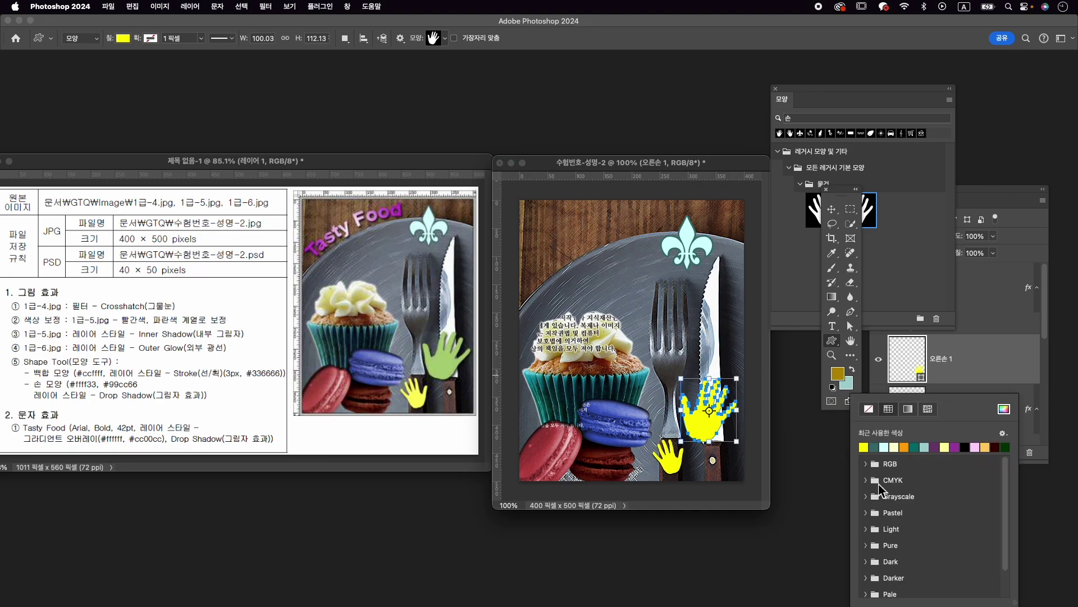
{"action": "left_click", "coordinate": [1004, 408]}
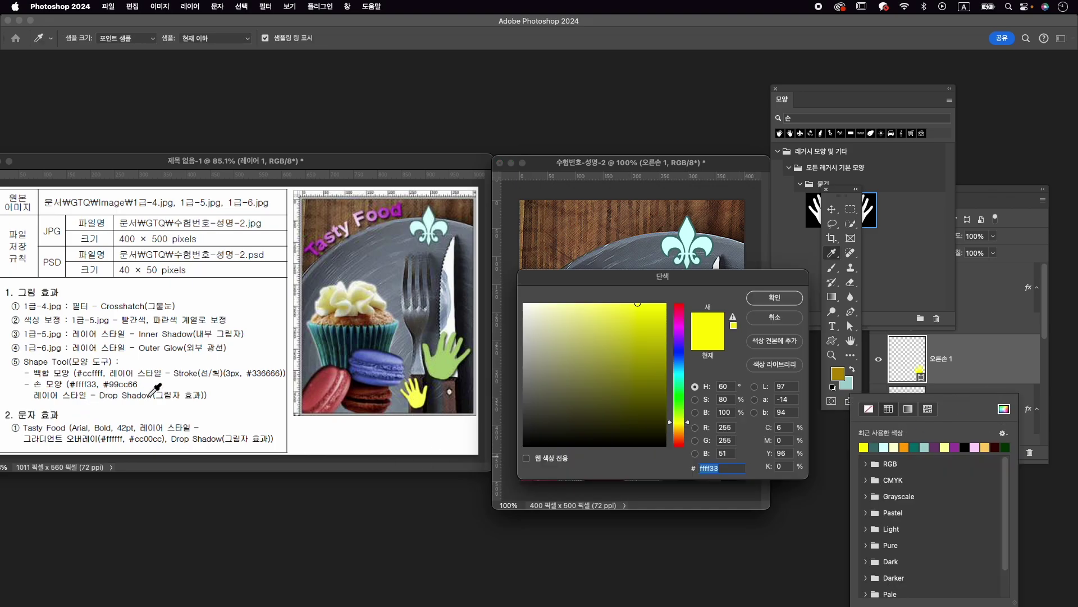
{"action": "type", "text": "99cc66"}
{"action": "key", "text": "Return"}
Copy the Inner Shadow effect from layer 1-5 to the green hand layer and shift the hand down 2 px.
{"action": "left_click", "coordinate": [993, 338]}
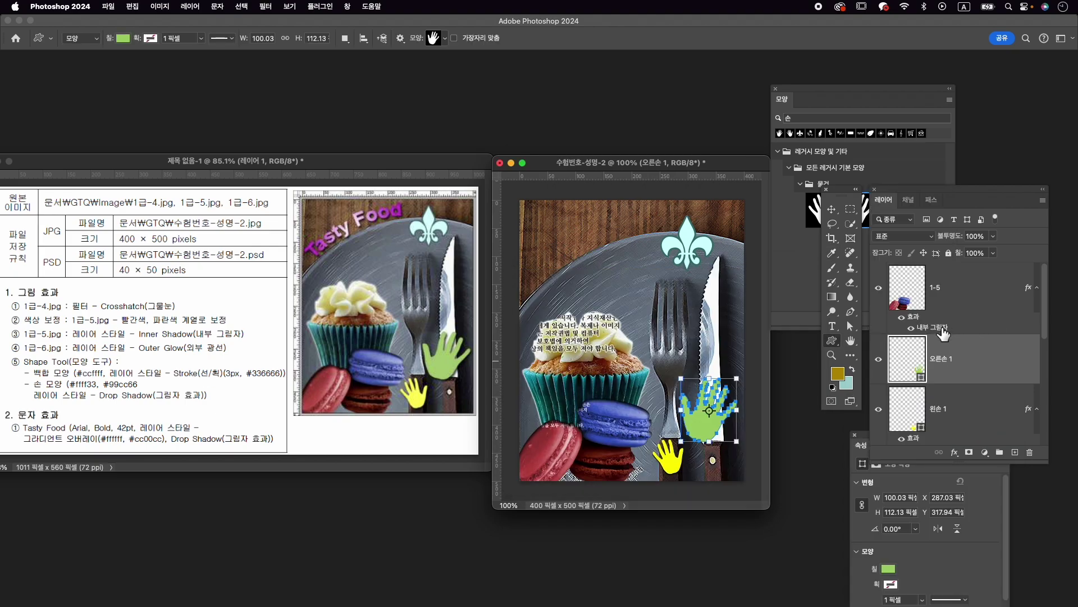
{"action": "left_click_drag", "start_coordinate": [940, 332], "coordinate": [903, 389]}
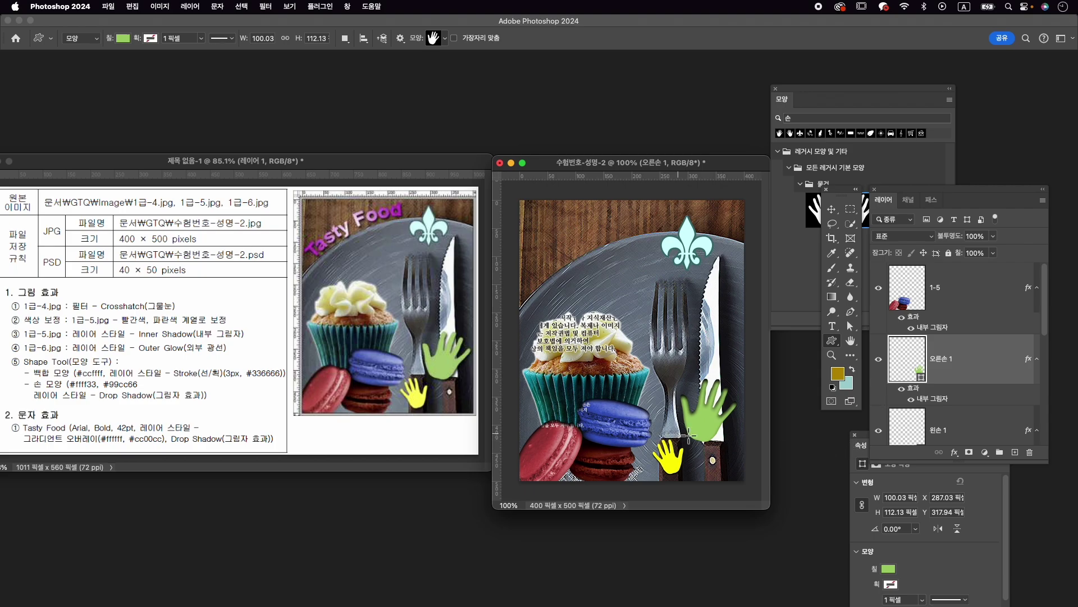
{"action": "key", "text": "super+t"}
{"action": "left_click_drag", "start_coordinate": [718, 414], "coordinate": [717, 426]}
{"action": "key", "text": "Return"}
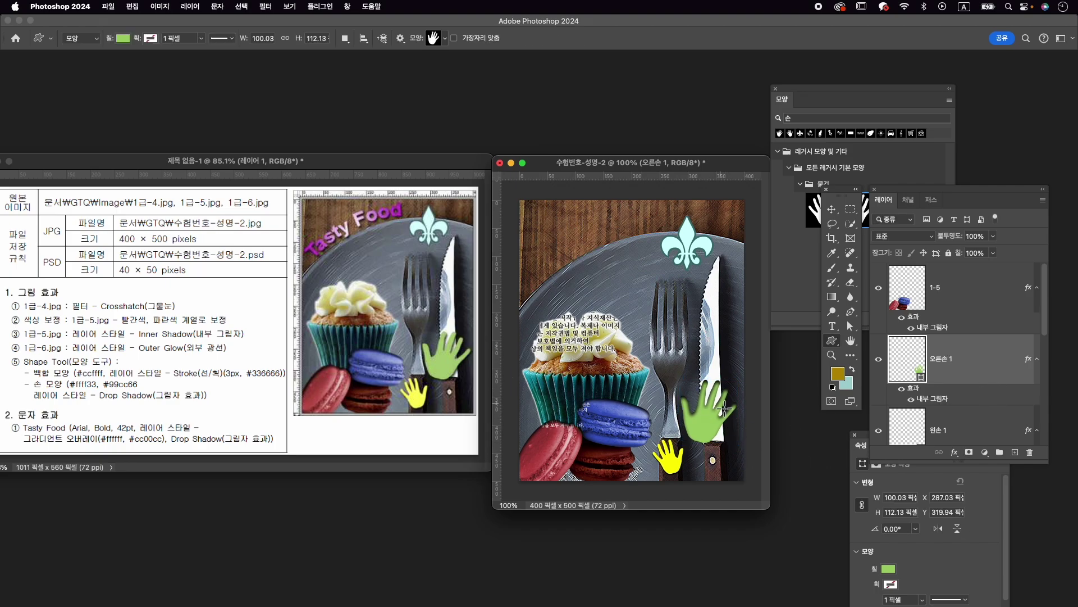
Set the green hand's Inner Shadow distance to 2 px and size to 5 px.
{"action": "double_click", "coordinate": [933, 399]}
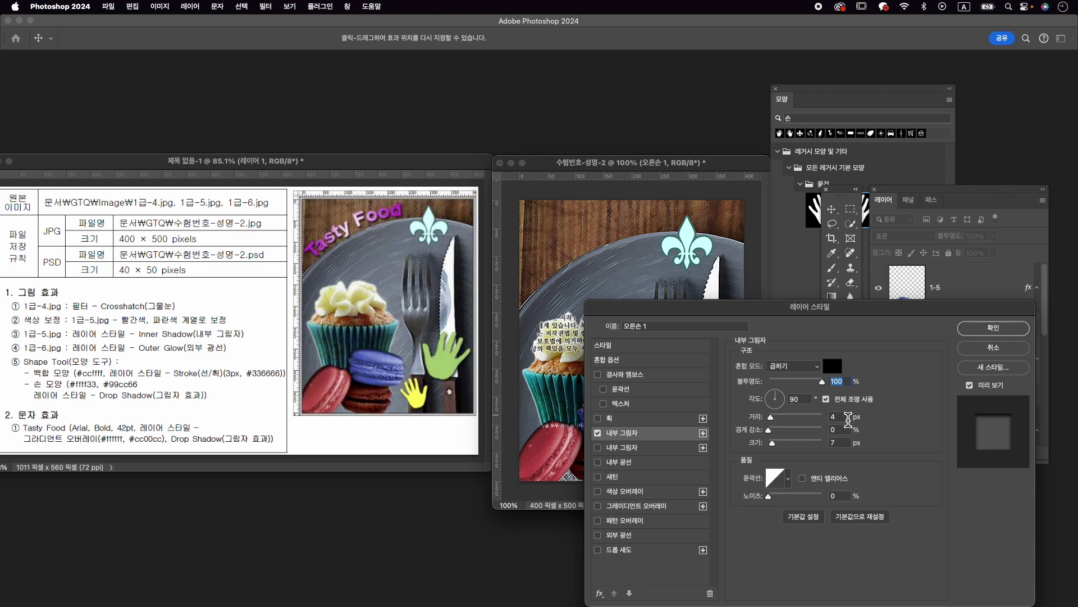
{"action": "double_click", "coordinate": [846, 443]}
{"action": "left_click_drag", "start_coordinate": [840, 308], "coordinate": [825, 436]}
{"action": "double_click", "coordinate": [827, 545]}
{"action": "type", "text": "2"}
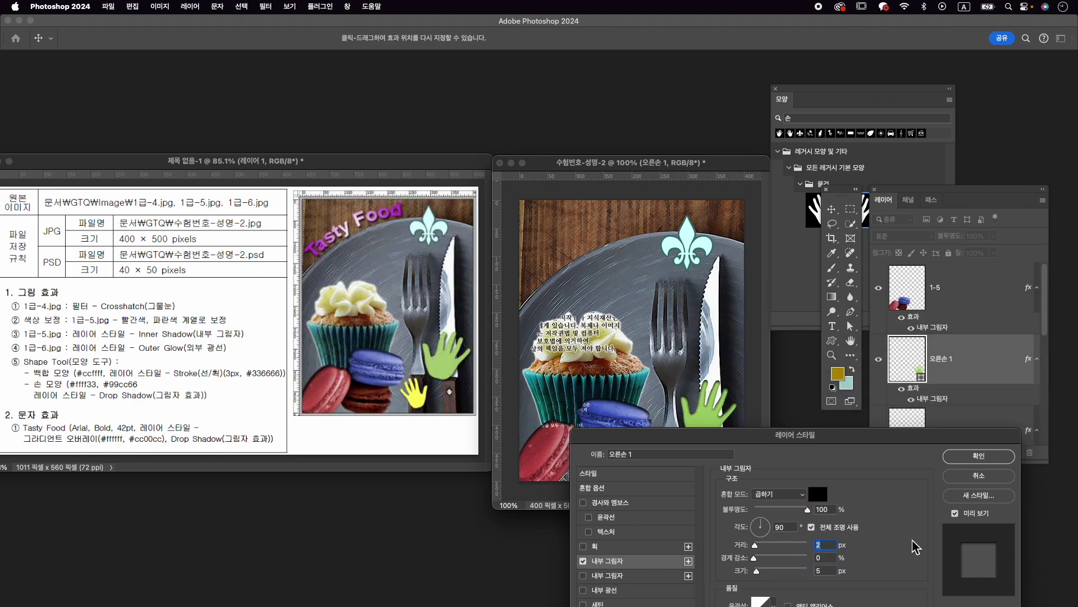
{"action": "left_click", "coordinate": [978, 460]}
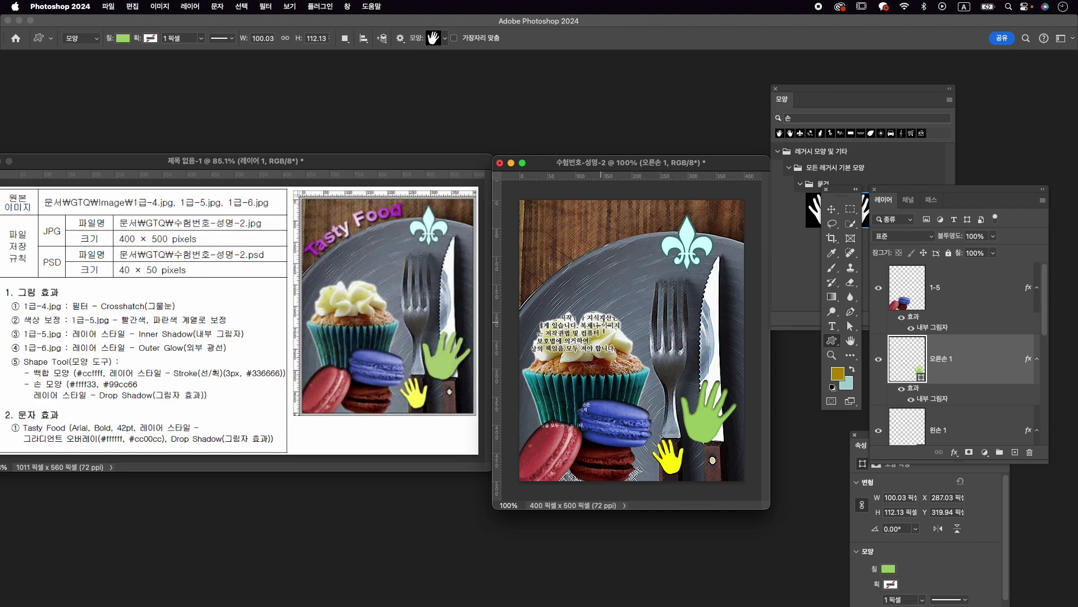
Add the text Tasty Food across the upper part of the image, above the cupcake.
{"action": "key", "text": "t"}
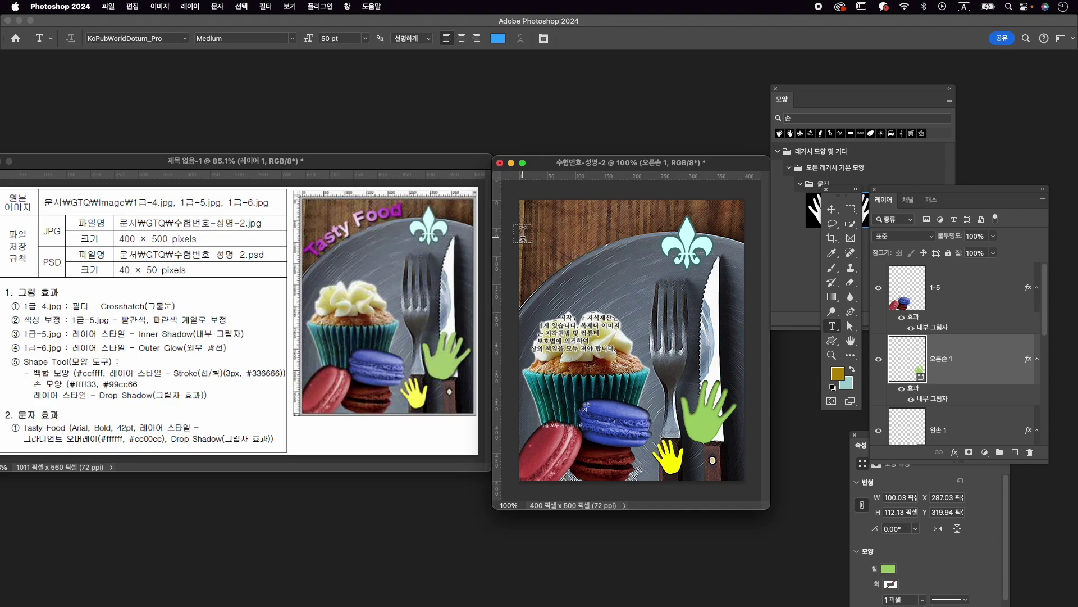
{"action": "left_click", "coordinate": [539, 258]}
{"action": "key", "text": "Caps_Lock"}
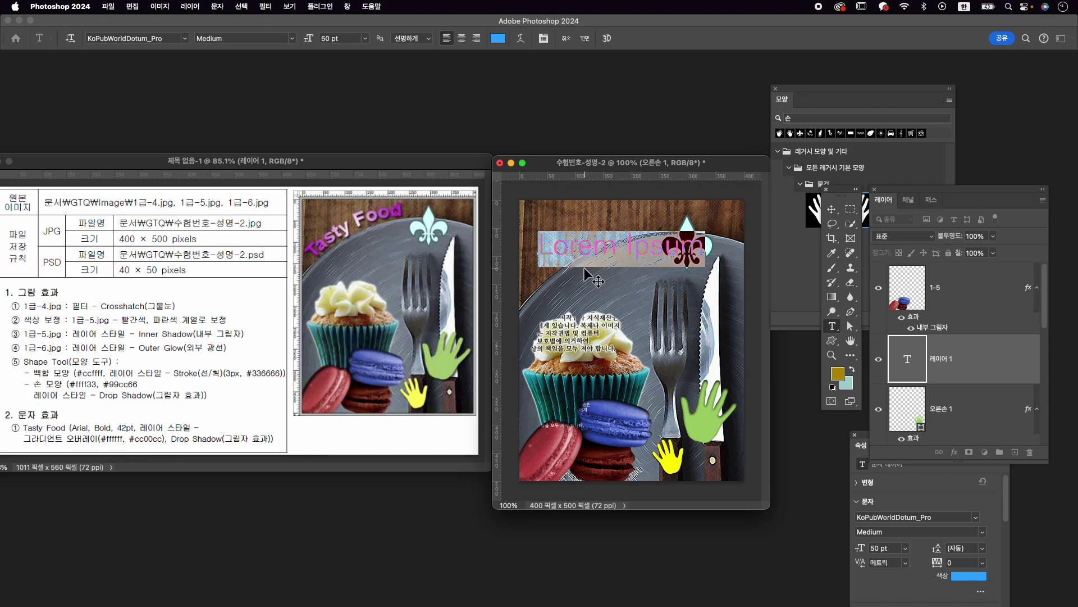
{"action": "key", "text": "BackSpace"}
{"action": "key", "text": "Caps_Lock"}
{"action": "type", "text": "Tasty Food"}
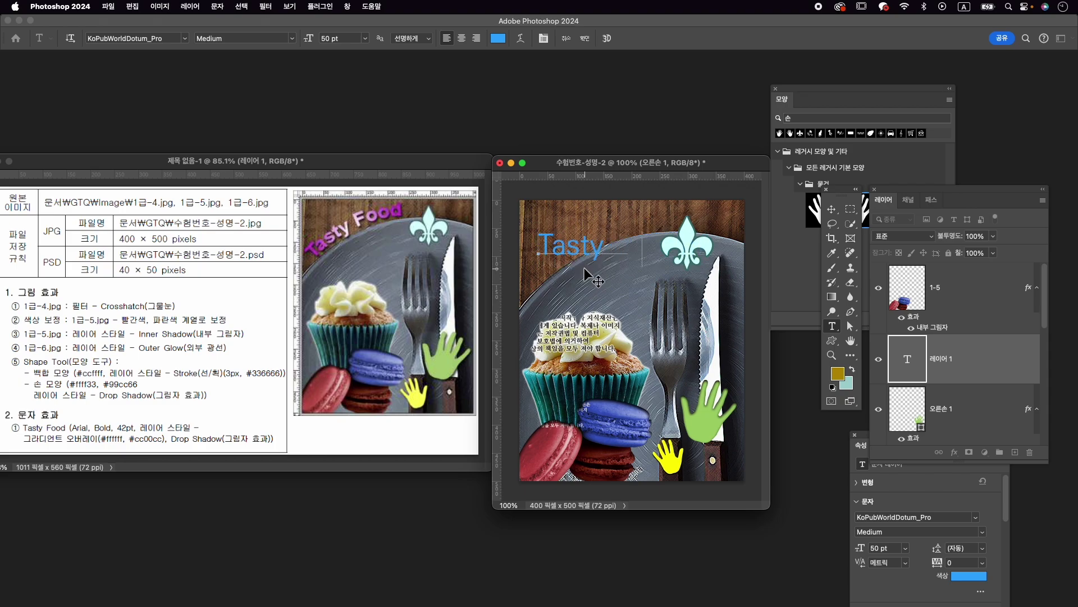
Set the font of the whole Tasty Food text to Arial.
{"action": "key", "text": "super+a"}
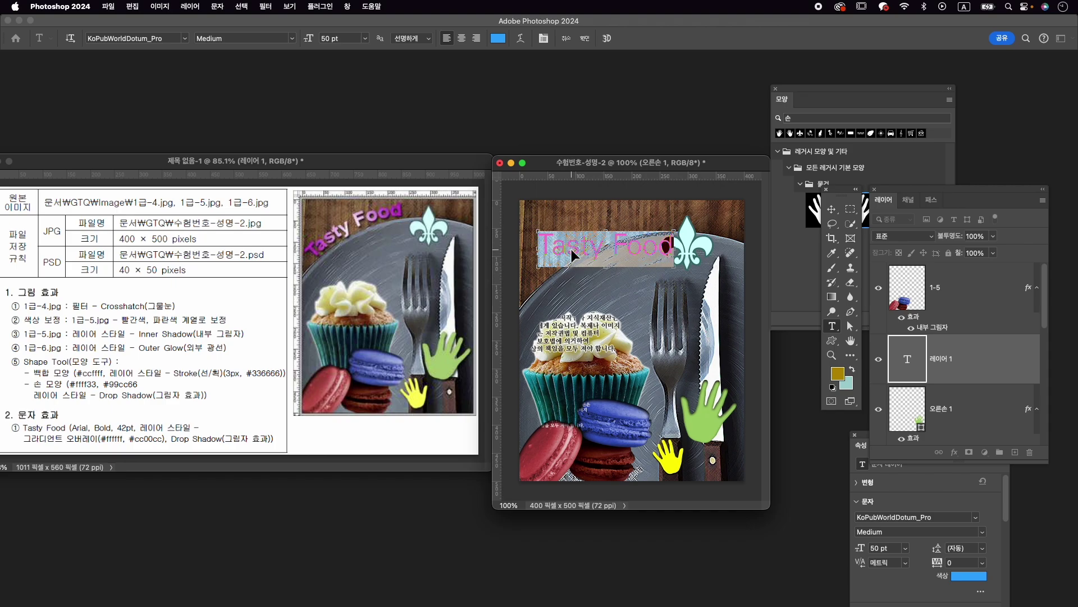
{"action": "key", "text": "super+t"}
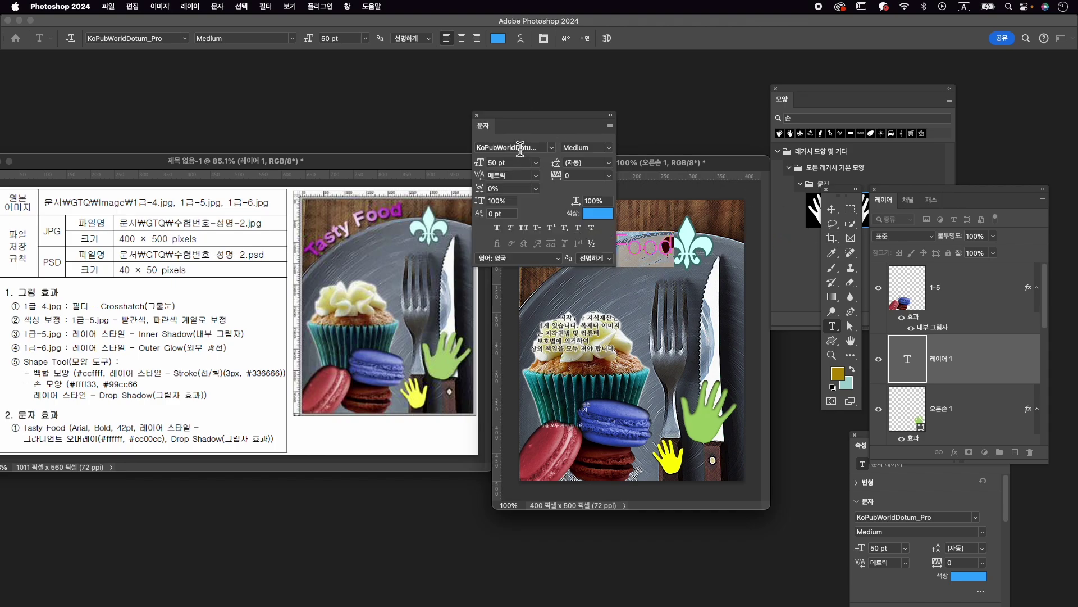
{"action": "left_click", "coordinate": [520, 147]}
{"action": "type", "text": "arial"}
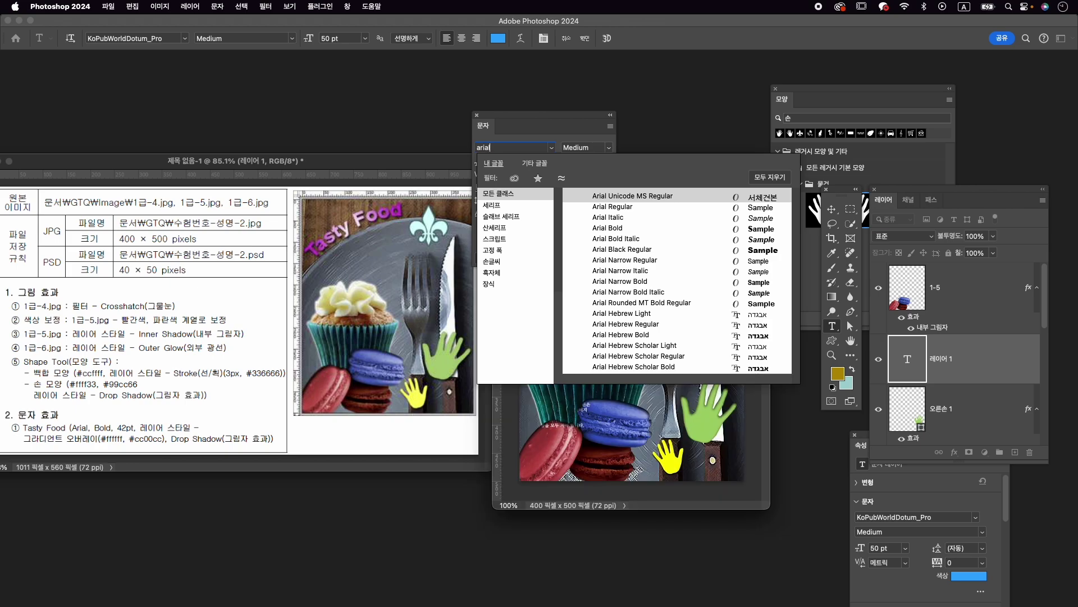
{"action": "key", "text": "Down"}
{"action": "key", "text": "Down"}
{"action": "key", "text": "Return"}
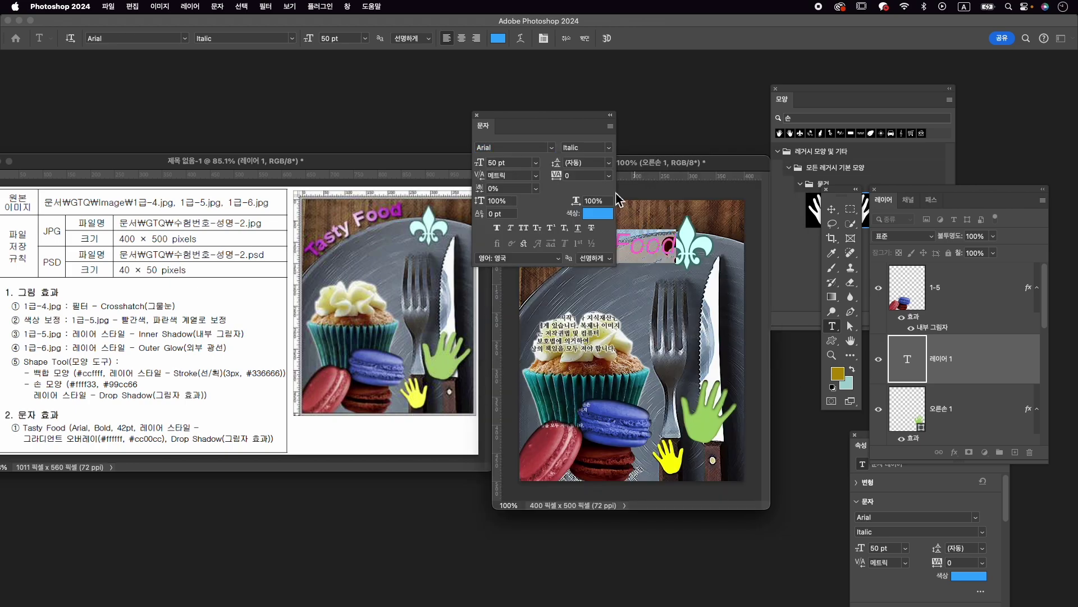
Set the Tasty Food text to Bold at 42 pt and commit the text edit.
{"action": "left_click", "coordinate": [608, 148]}
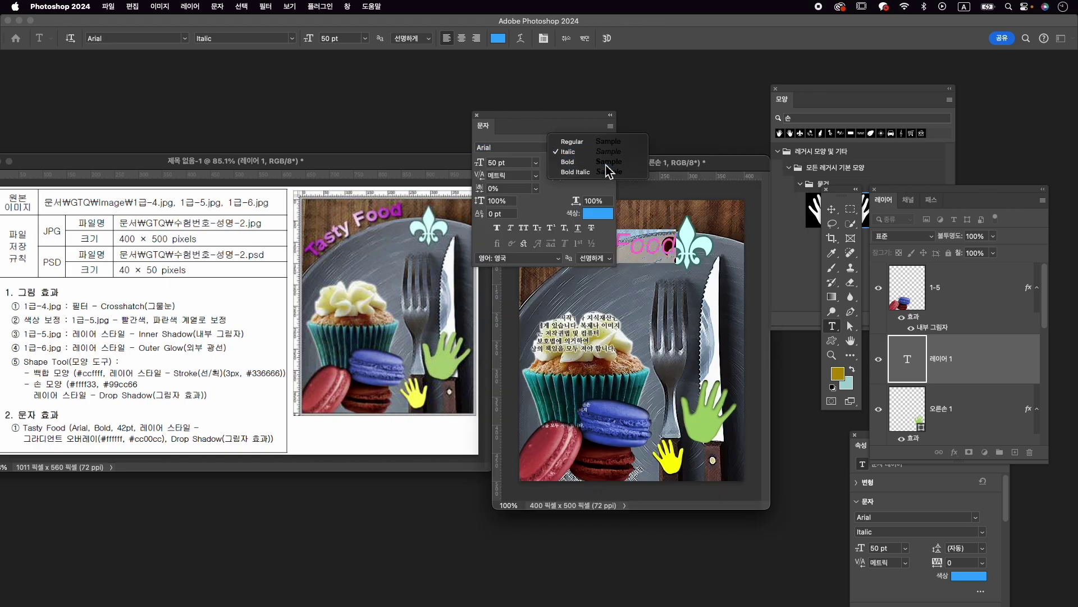
{"action": "left_click", "coordinate": [600, 161]}
{"action": "left_click", "coordinate": [489, 163]}
{"action": "type", "text": "42"}
{"action": "key", "text": "Return"}
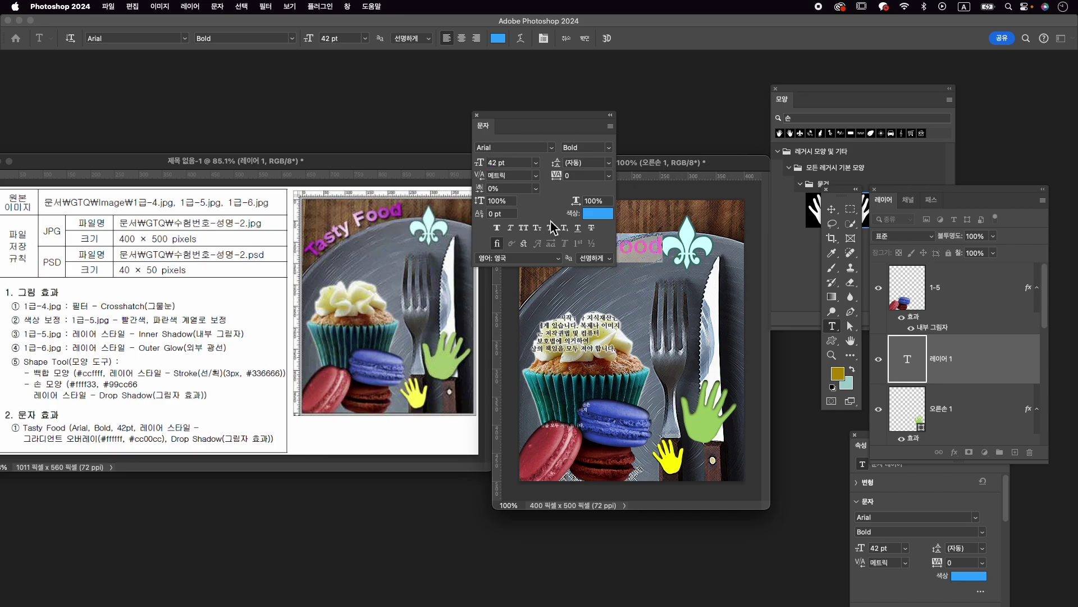
{"action": "left_click", "coordinate": [585, 38]}
Add a Gradient Overlay layer style to the Tasty Food text and set the gradient's starting colour stop to #ffffff.
{"action": "left_click", "coordinate": [954, 452]}
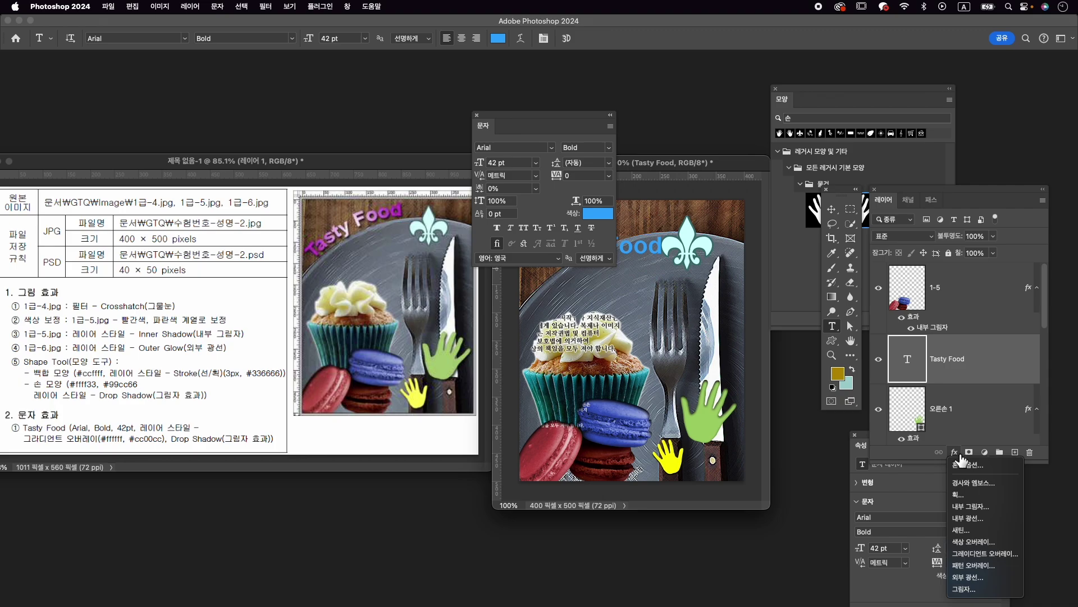
{"action": "left_click", "coordinate": [991, 554]}
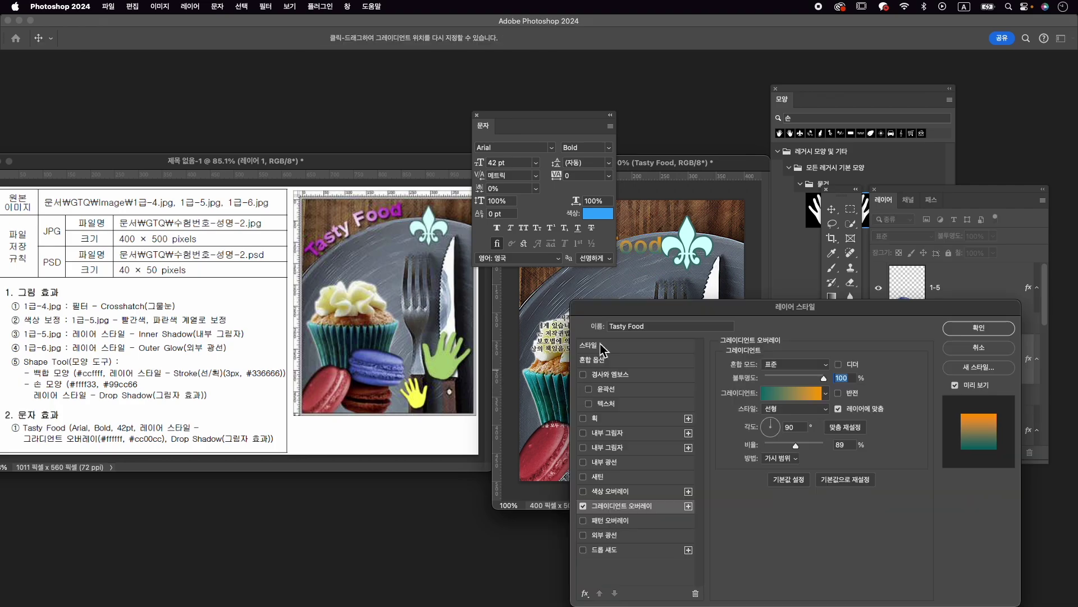
{"action": "left_click", "coordinate": [804, 402]}
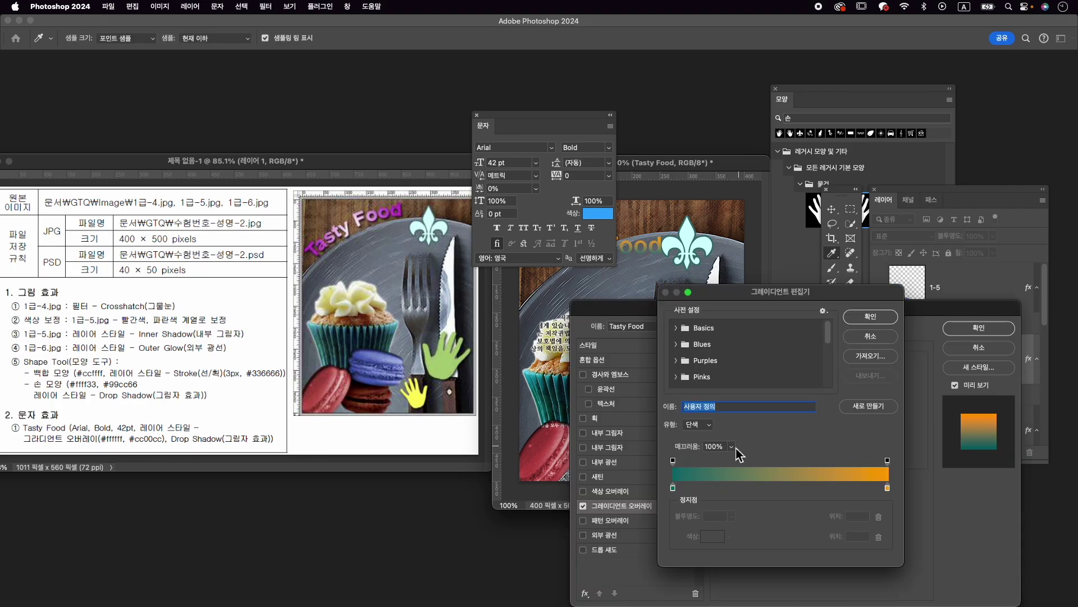
{"action": "double_click", "coordinate": [674, 490]}
{"action": "type", "text": "ffffff"}
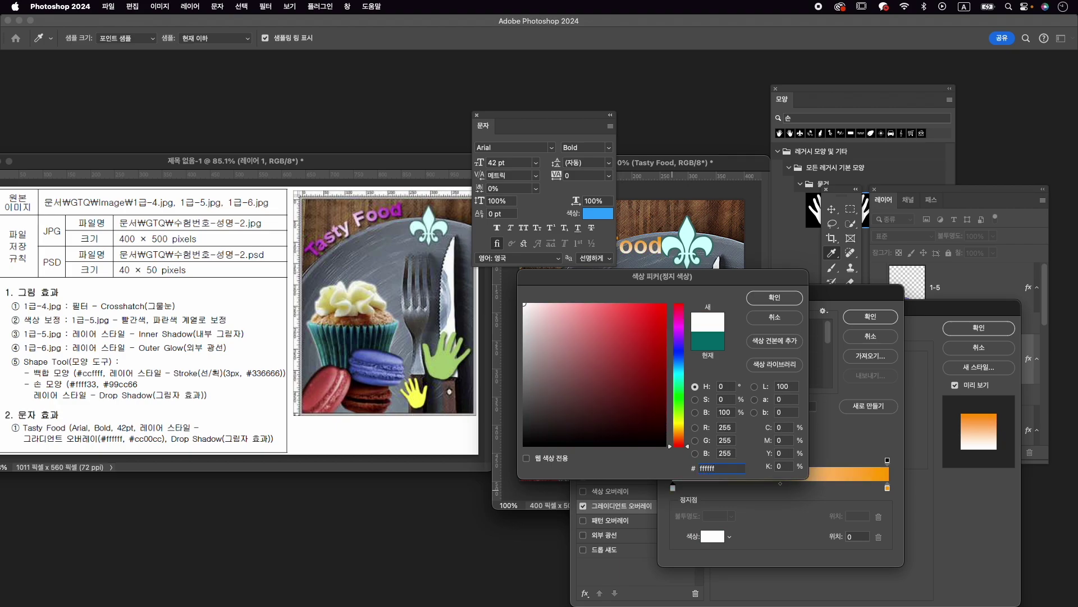
{"action": "key", "text": "Return"}
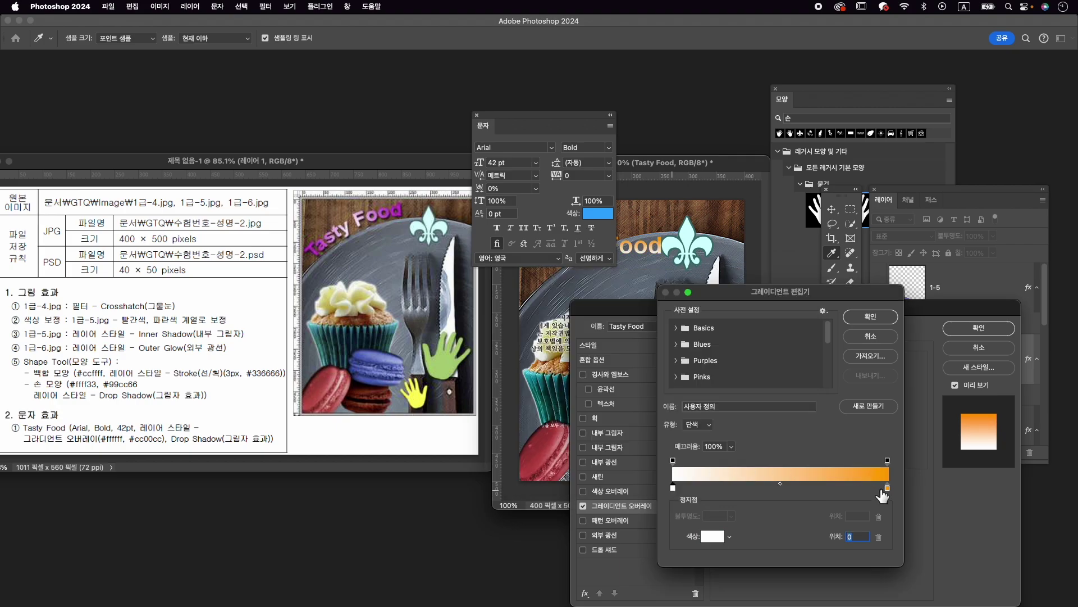
Set the ending colour stop of the Tasty Food gradient to #cc00cc.
{"action": "double_click", "coordinate": [888, 488]}
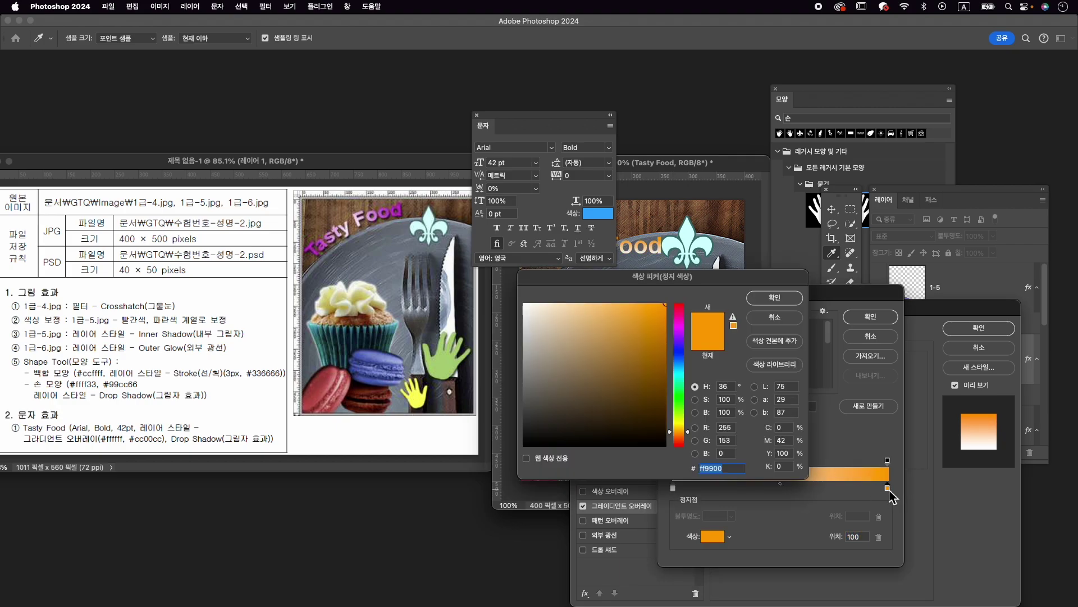
{"action": "type", "text": "cc"}
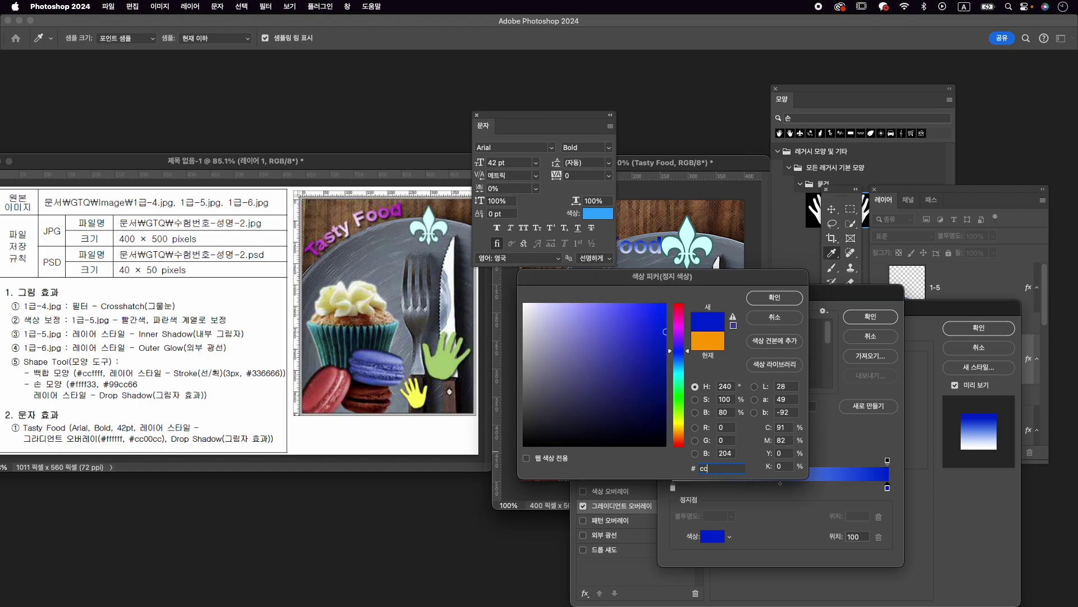
{"action": "type", "text": "00cc"}
{"action": "key", "text": "Return"}
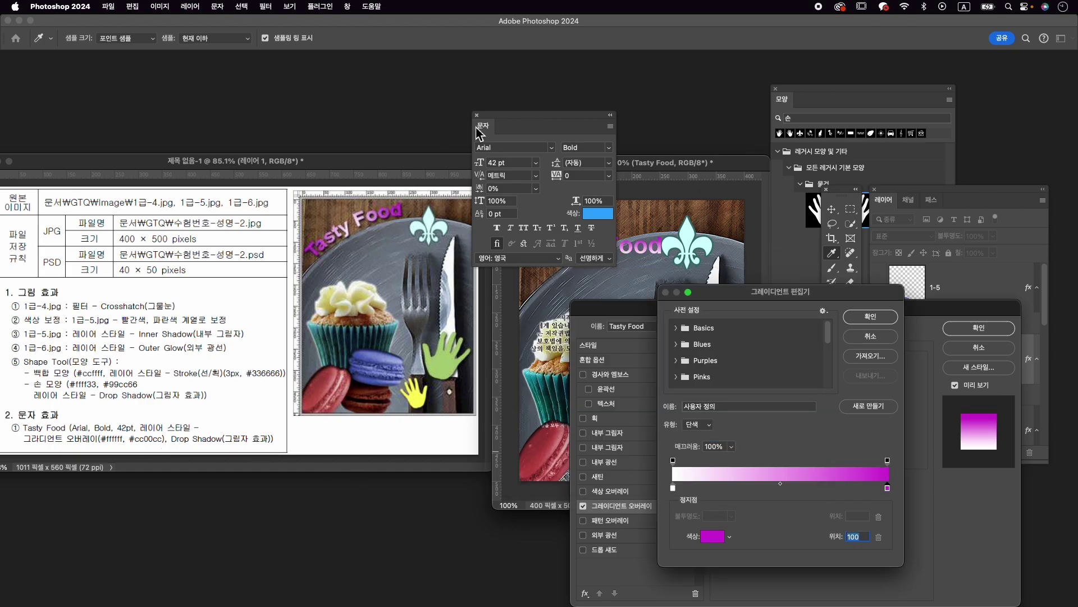
Rearrange the gradient so white sits at 49% with purple stops at both ends, keeping the text preview unobstructed, and accept the gradient.
{"action": "left_click_drag", "start_coordinate": [510, 119], "coordinate": [376, 404]}
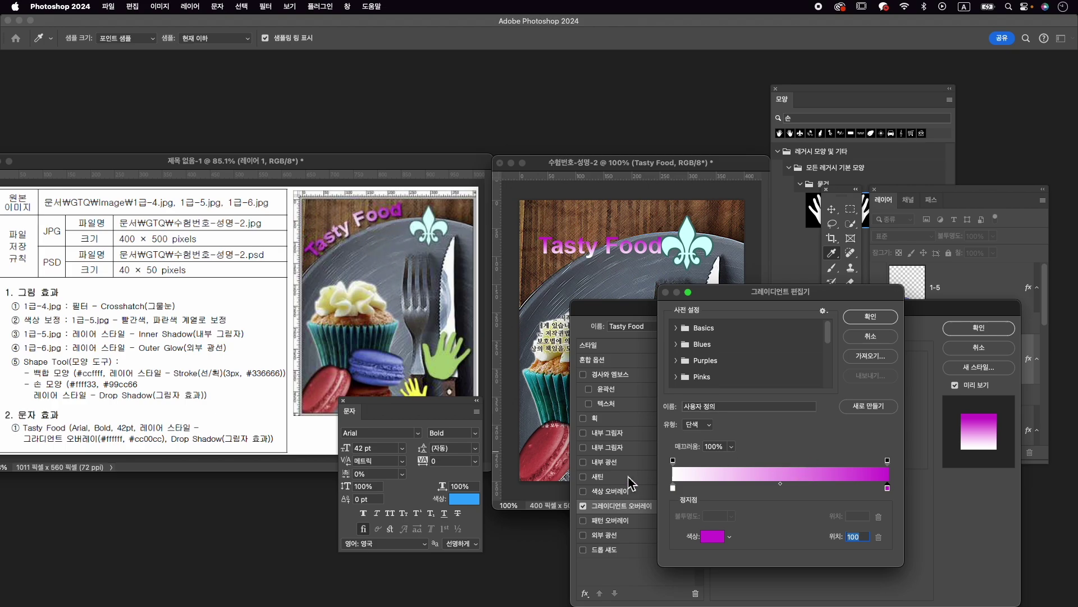
{"action": "left_click_drag", "start_coordinate": [674, 487], "coordinate": [780, 493]}
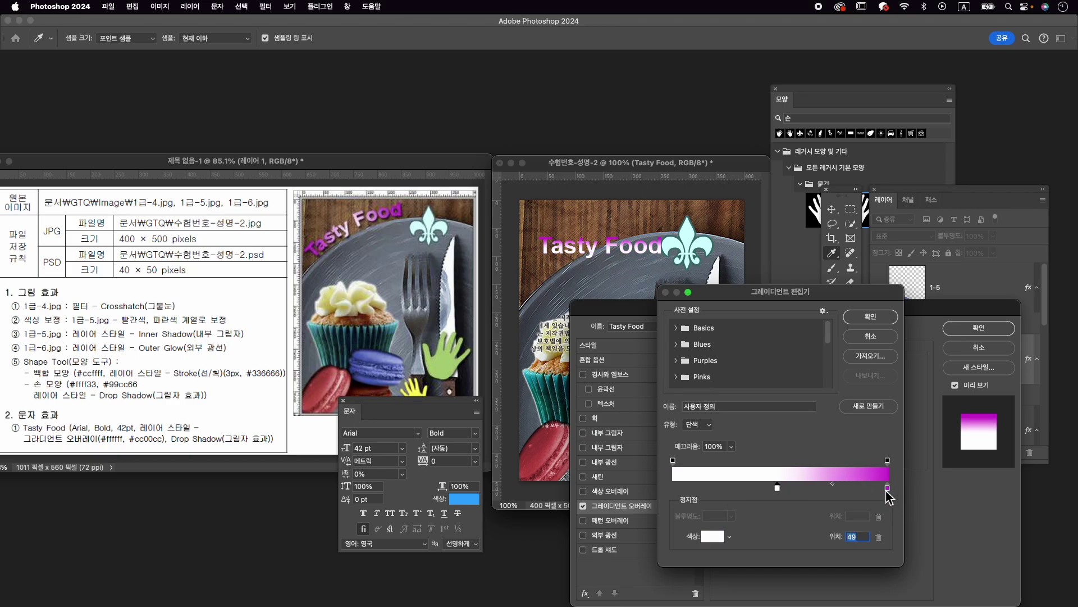
{"action": "left_click_drag", "start_coordinate": [891, 491], "coordinate": [676, 496]}
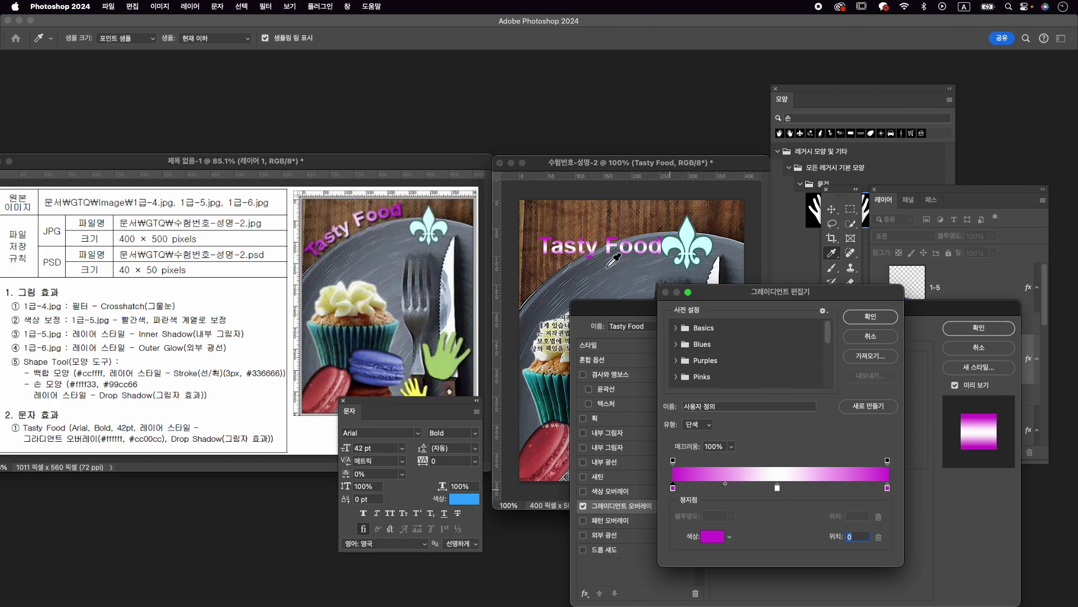
{"action": "left_click", "coordinate": [876, 317]}
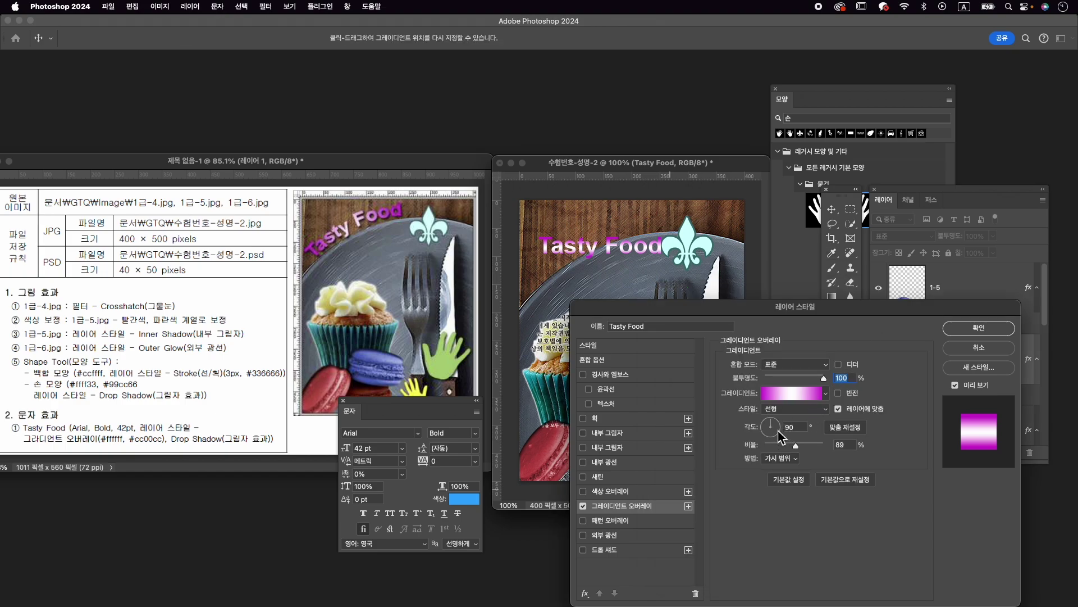
Set the Gradient Overlay angle to -2° and scale to 54%, and apply the style to the Tasty Food text.
{"action": "left_click", "coordinate": [777, 430]}
{"action": "left_click_drag", "start_coordinate": [779, 437], "coordinate": [800, 427]}
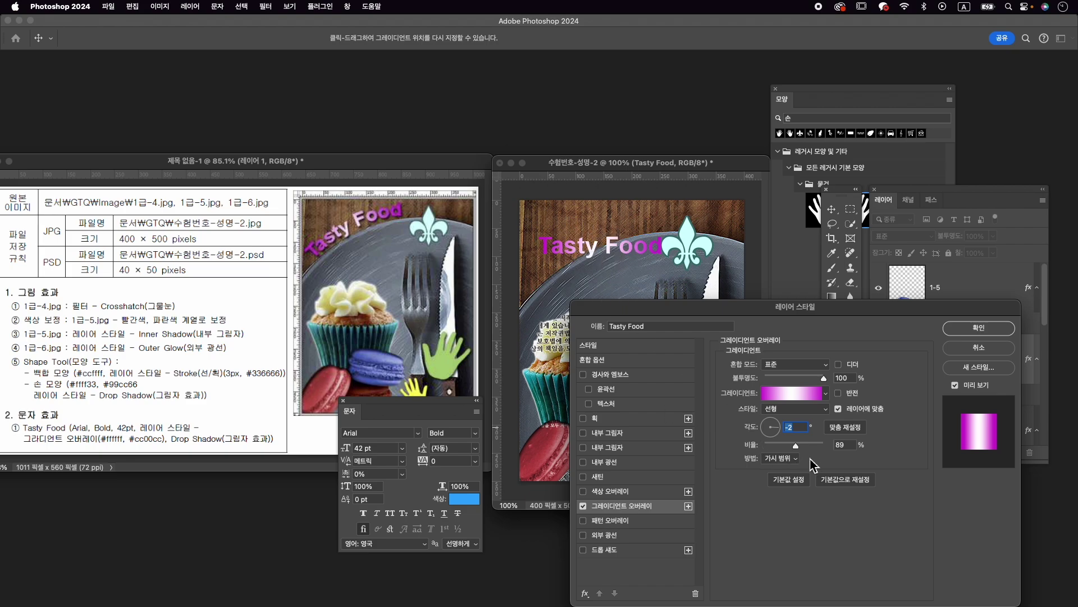
{"action": "left_click_drag", "start_coordinate": [795, 445], "coordinate": [782, 451]}
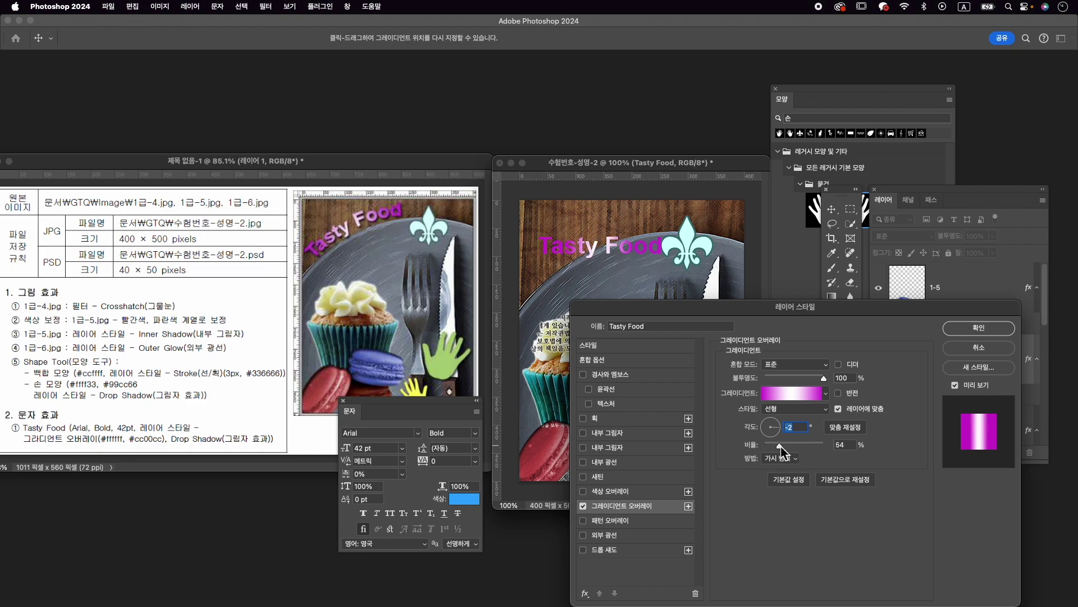
{"action": "left_click", "coordinate": [978, 328]}
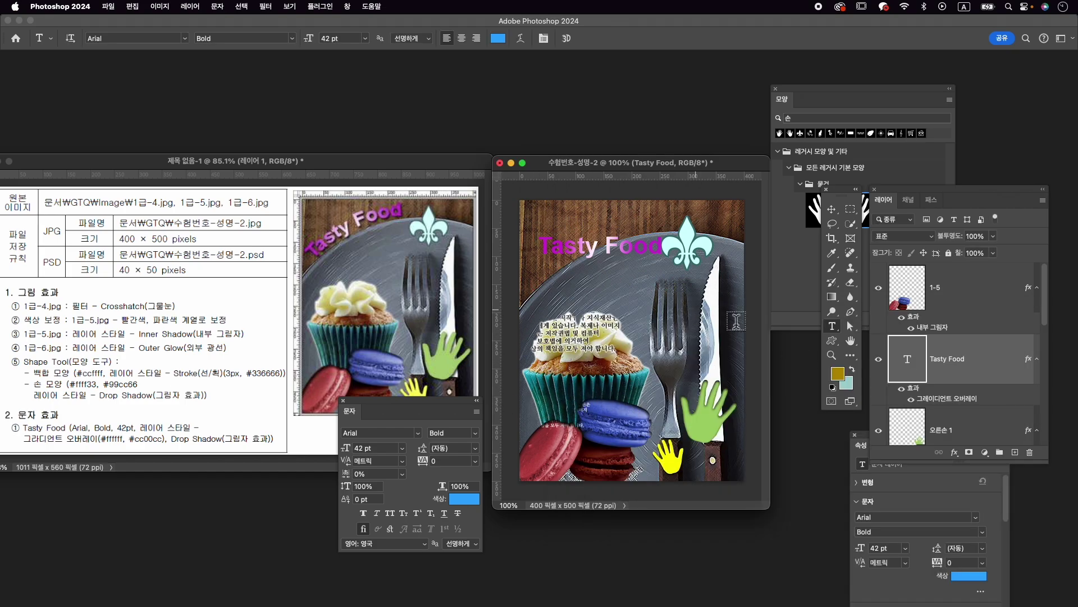
Move the Tasty Food layer above layer 1-5 and add a Drop Shadow layer style to it.
{"action": "left_click_drag", "start_coordinate": [949, 365], "coordinate": [950, 275]}
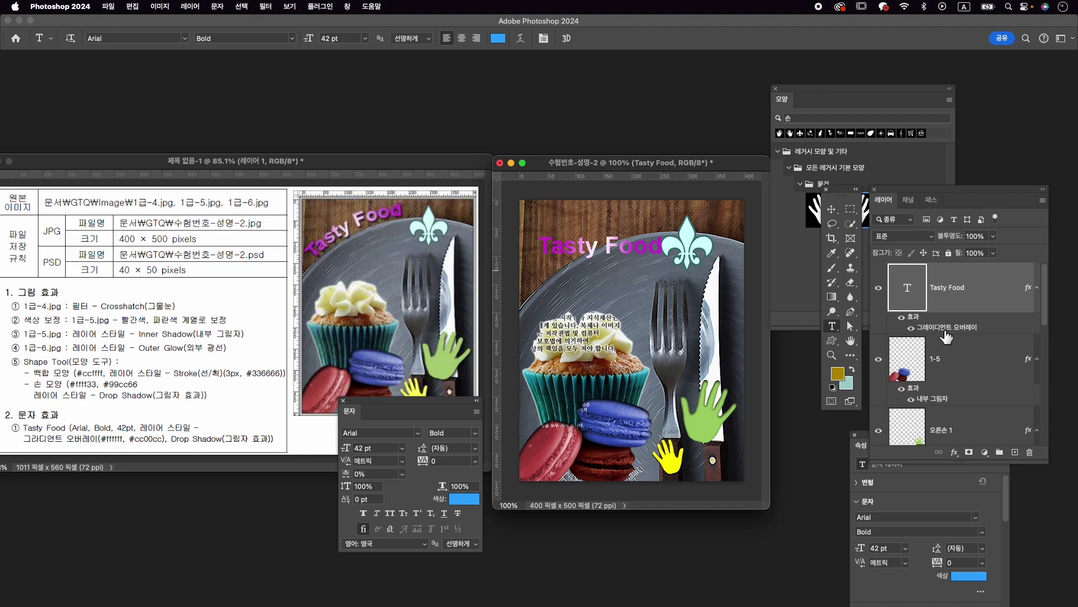
{"action": "double_click", "coordinate": [919, 323]}
{"action": "left_click", "coordinate": [584, 550]}
{"action": "left_click", "coordinate": [961, 334]}
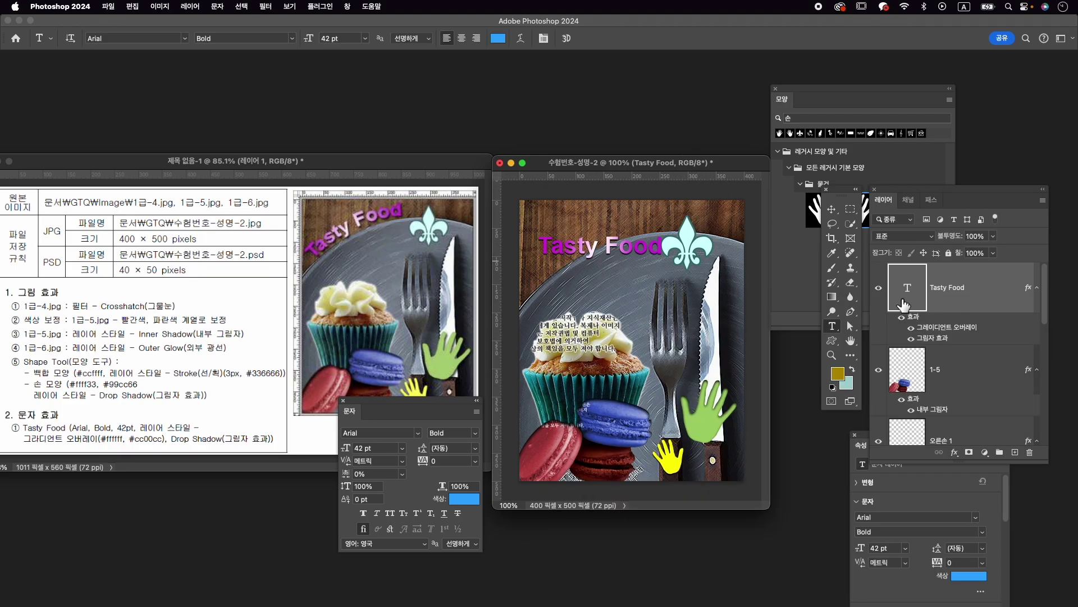
Close the Shapes, Character and Properties panels to clear the workspace.
{"action": "left_click", "coordinate": [776, 89]}
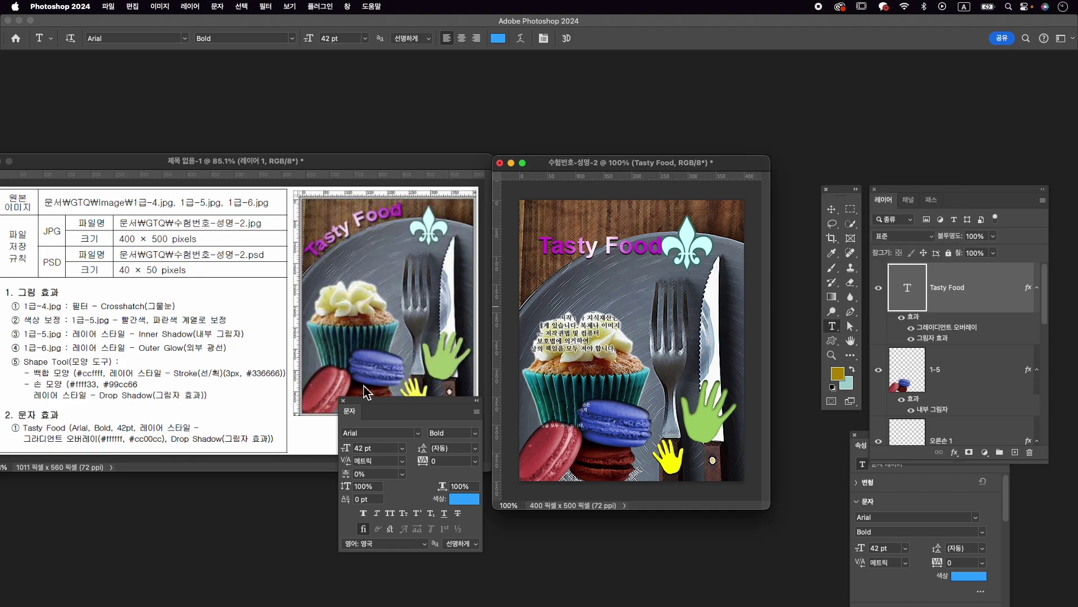
{"action": "left_click", "coordinate": [344, 401]}
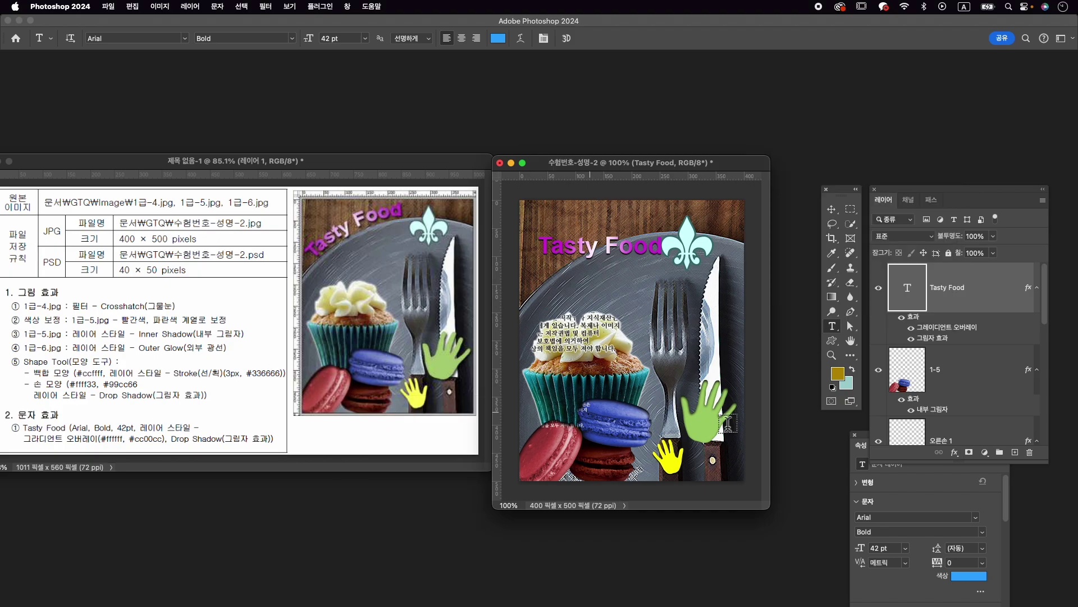
{"action": "left_click", "coordinate": [854, 435]}
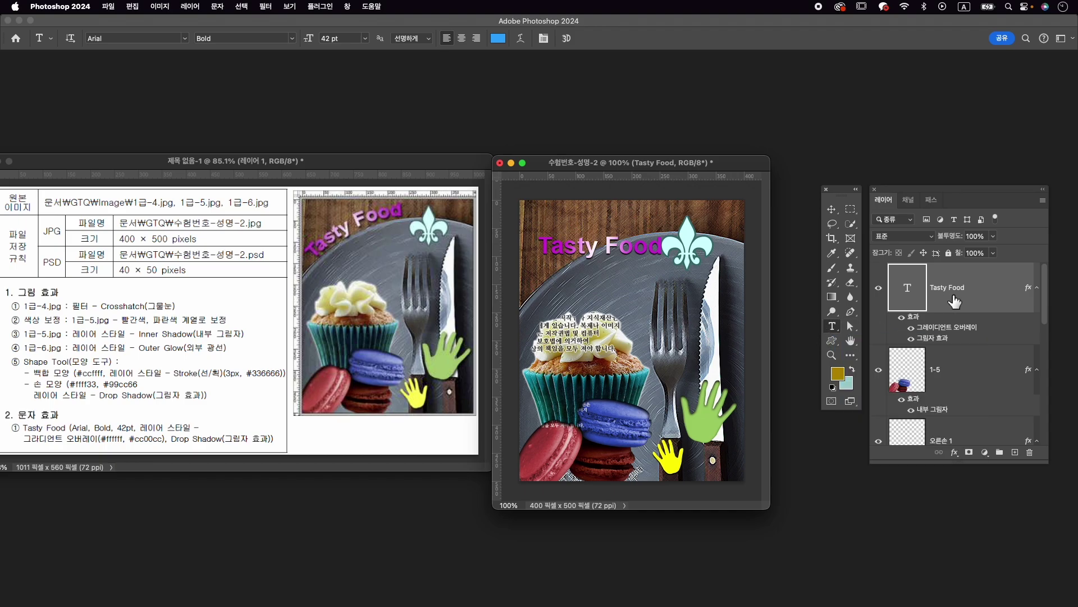
Warp the Tasty Food text with the horizontal Arc style (부채꼴) at a bend of +17%.
{"action": "left_click", "coordinate": [520, 38]}
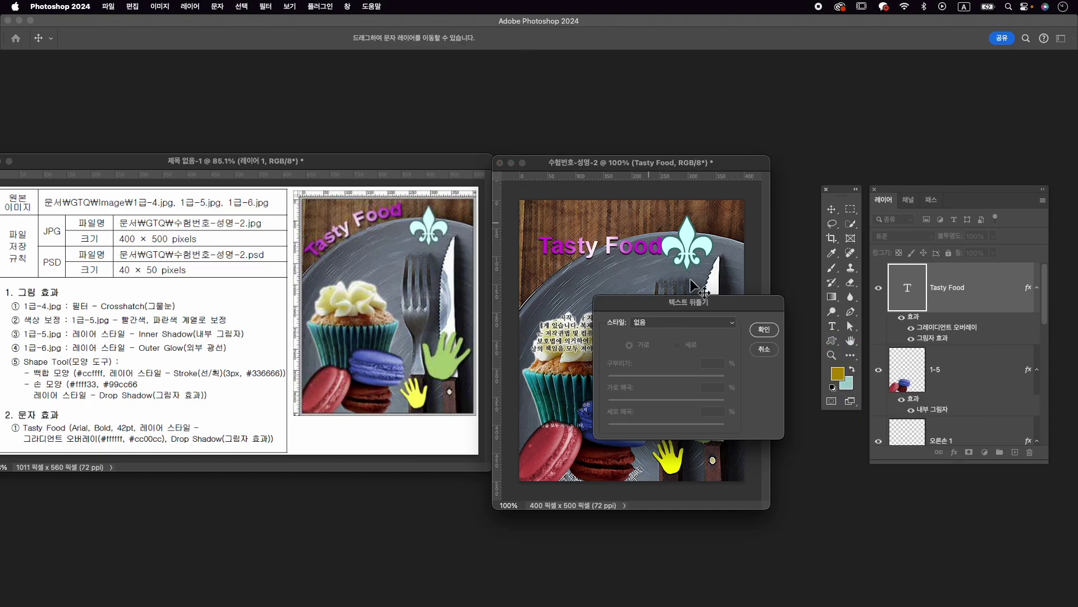
{"action": "left_click", "coordinate": [694, 322]}
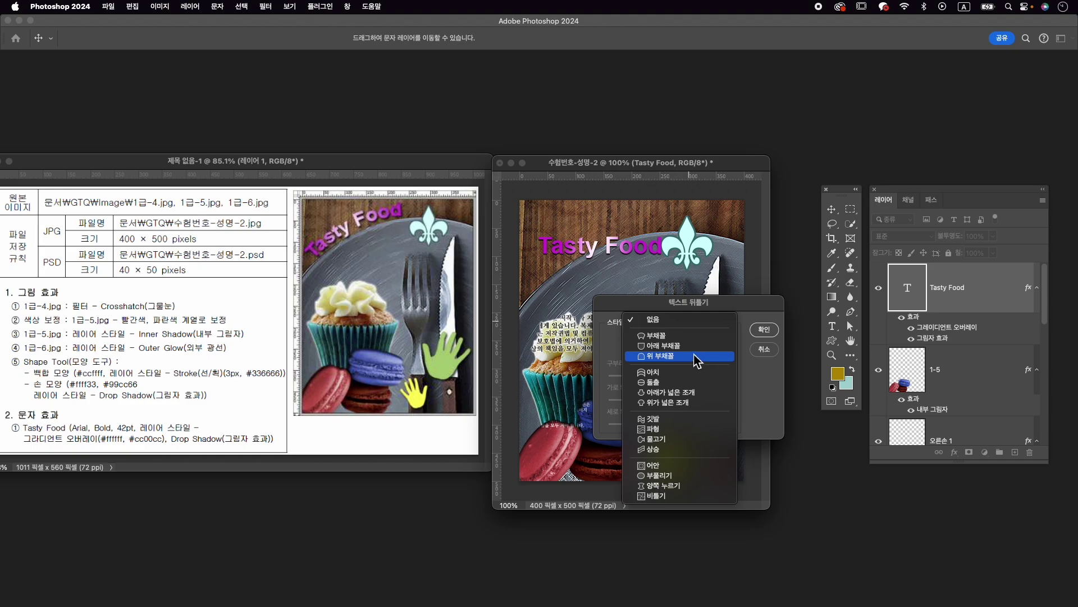
{"action": "left_click", "coordinate": [692, 338]}
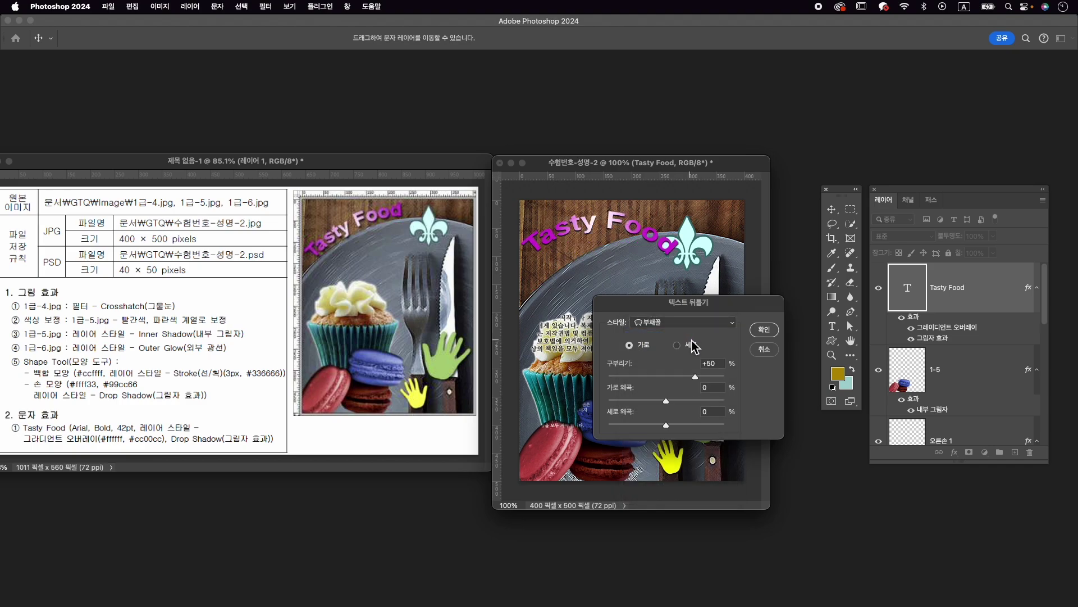
{"action": "mouse_move", "coordinate": [696, 376]}
{"action": "left_mouse_down"}
{"action": "mouse_move", "coordinate": [674, 377]}
{"action": "mouse_move", "coordinate": [680, 387]}
{"action": "left_mouse_up"}
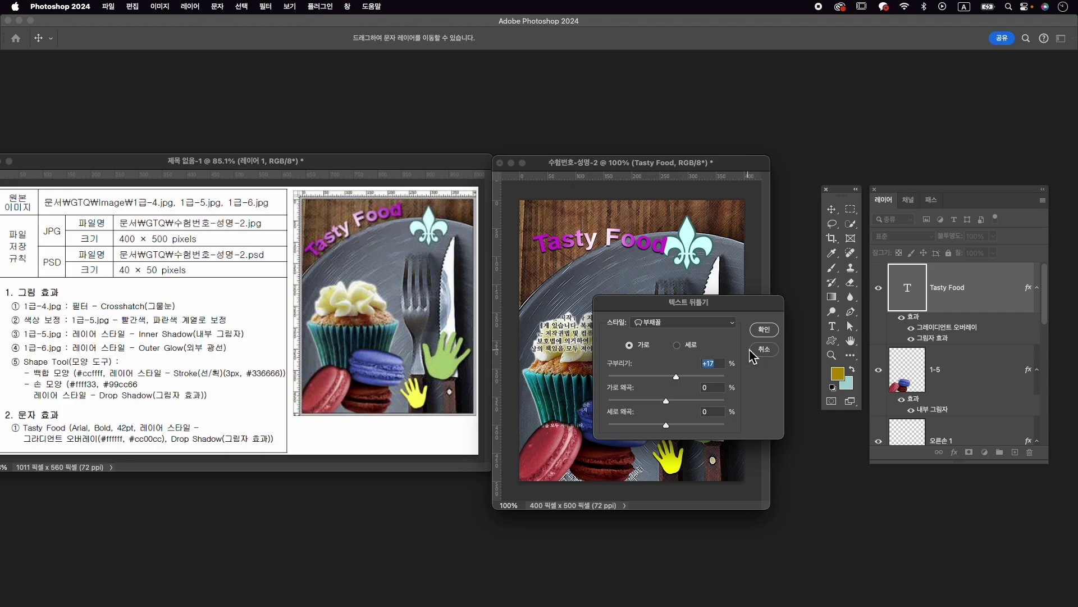
{"action": "left_click", "coordinate": [764, 331]}
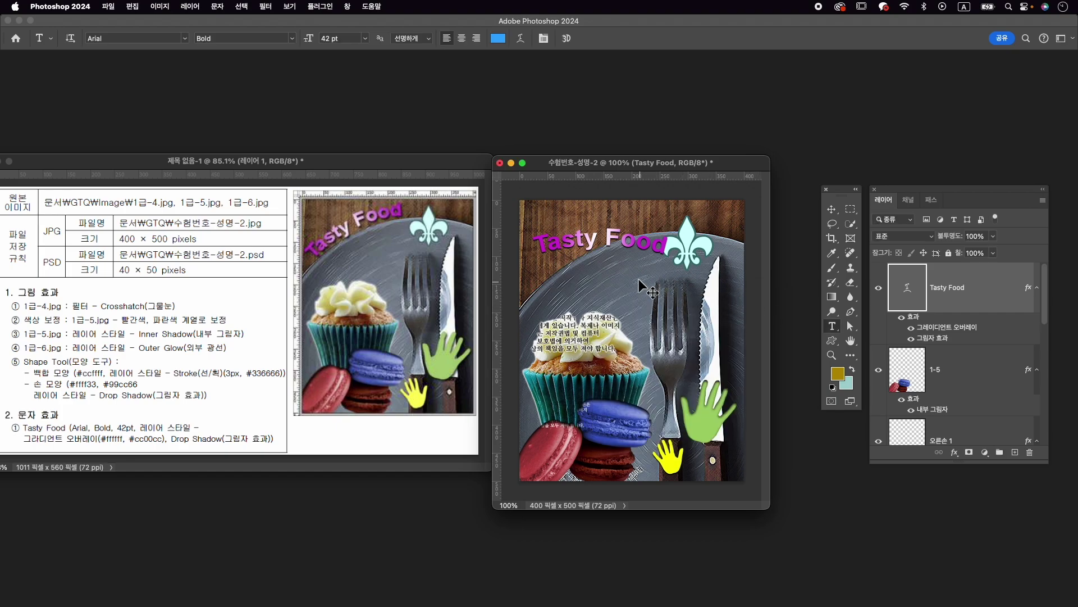
Rotate the Tasty Food text to about -27° and position it over the plate's upper-left rim with Free Transform.
{"action": "key", "text": "super+t"}
{"action": "left_click_drag", "start_coordinate": [669, 254], "coordinate": [621, 231]}
{"action": "left_click_drag", "start_coordinate": [672, 202], "coordinate": [645, 219]}
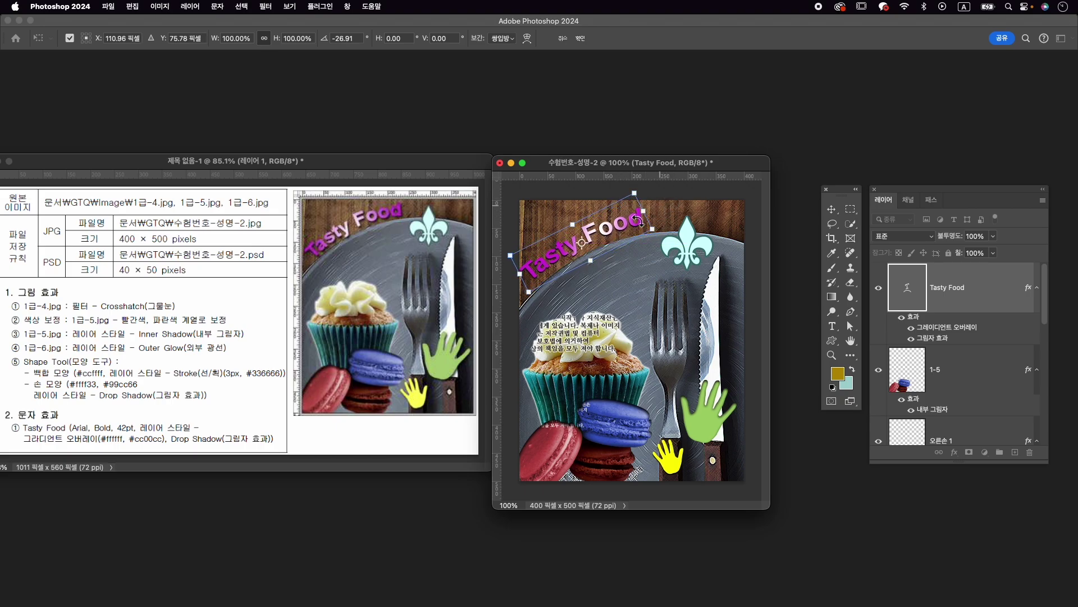
{"action": "key", "text": "Down"}
{"action": "key", "text": "Down"}
{"action": "key", "text": "Down"}
{"action": "key", "text": "Down"}
{"action": "key", "text": "Down"}
{"action": "key", "text": "Down"}
{"action": "key", "text": "Down"}
{"action": "key", "text": "Down"}
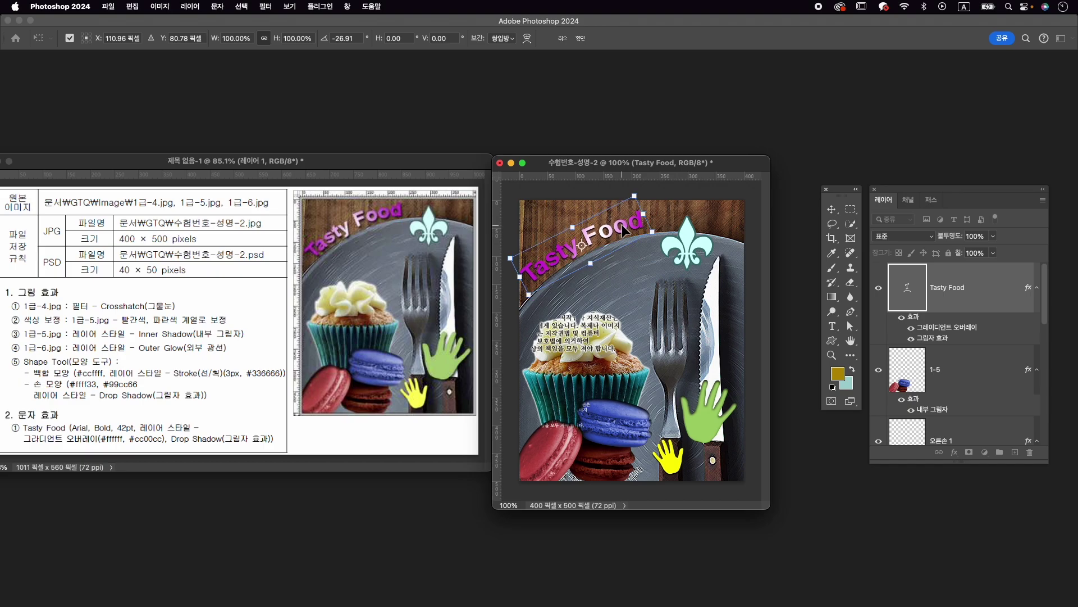
{"action": "key", "text": "Return"}
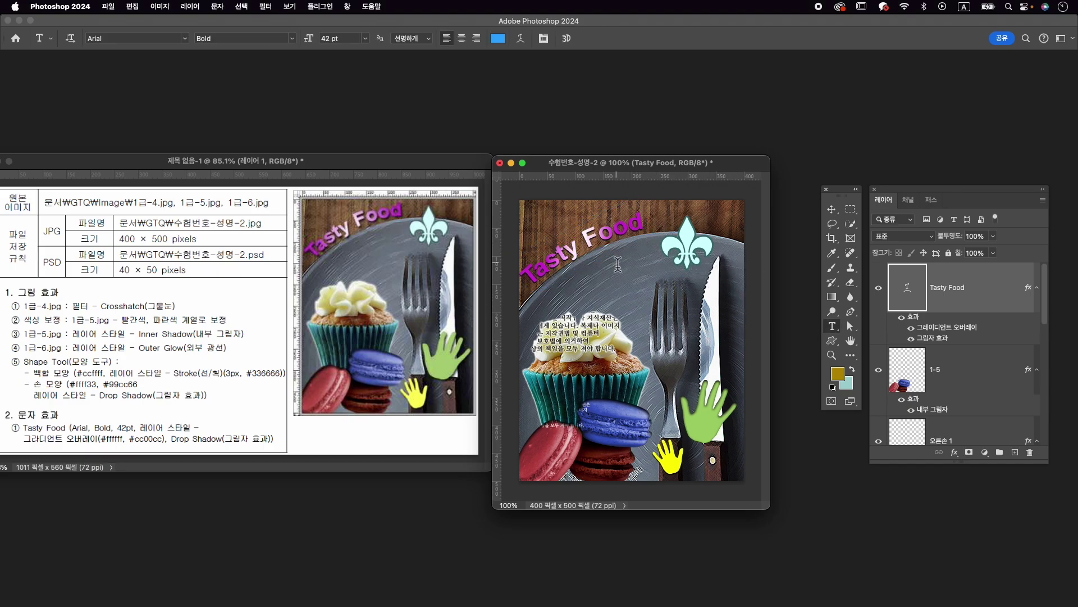
{"action": "key", "text": "super+t"}
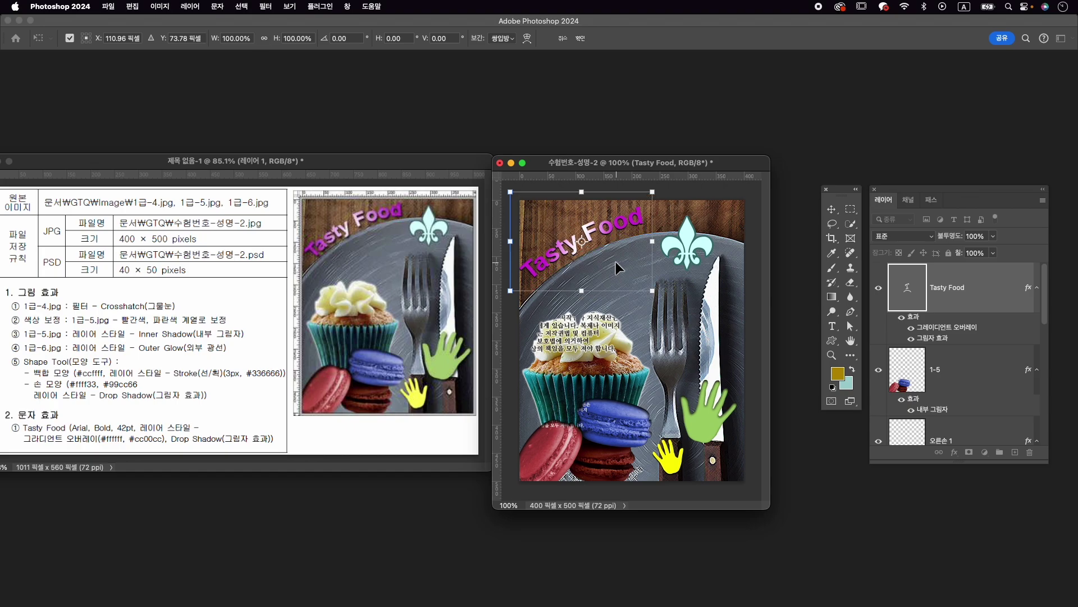
{"action": "key", "text": "Return"}
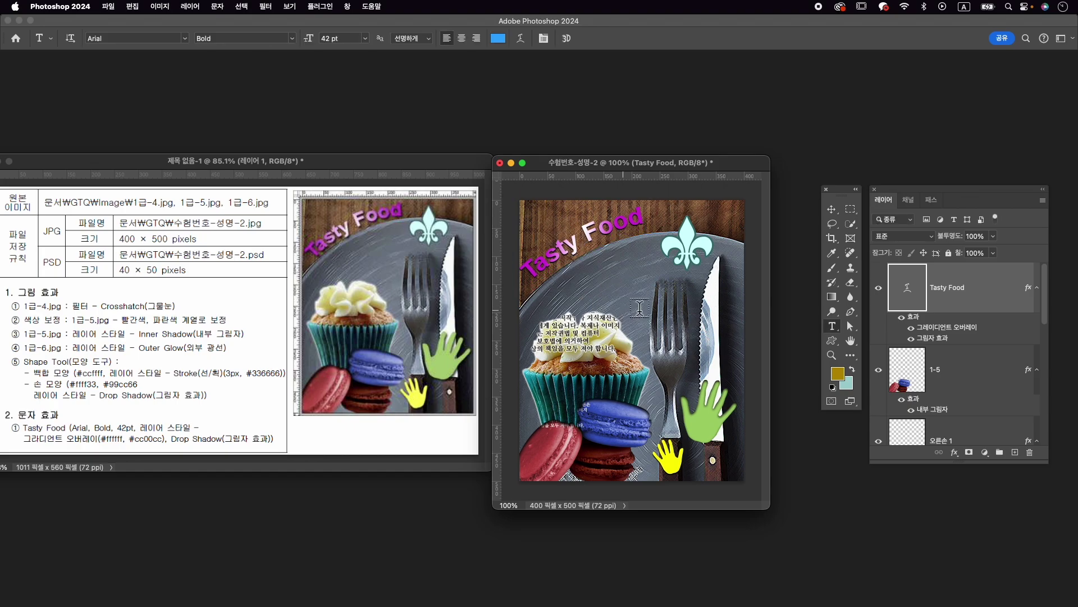
Nudge the plate photo on layer 1-4 vertically with Free Transform to a Y position of 253.50 px.
{"action": "key", "text": "v"}
{"action": "scroll", "coordinate": [955, 393], "scroll_direction": "down", "scroll_amount": 5}
{"action": "left_click", "coordinate": [944, 367]}
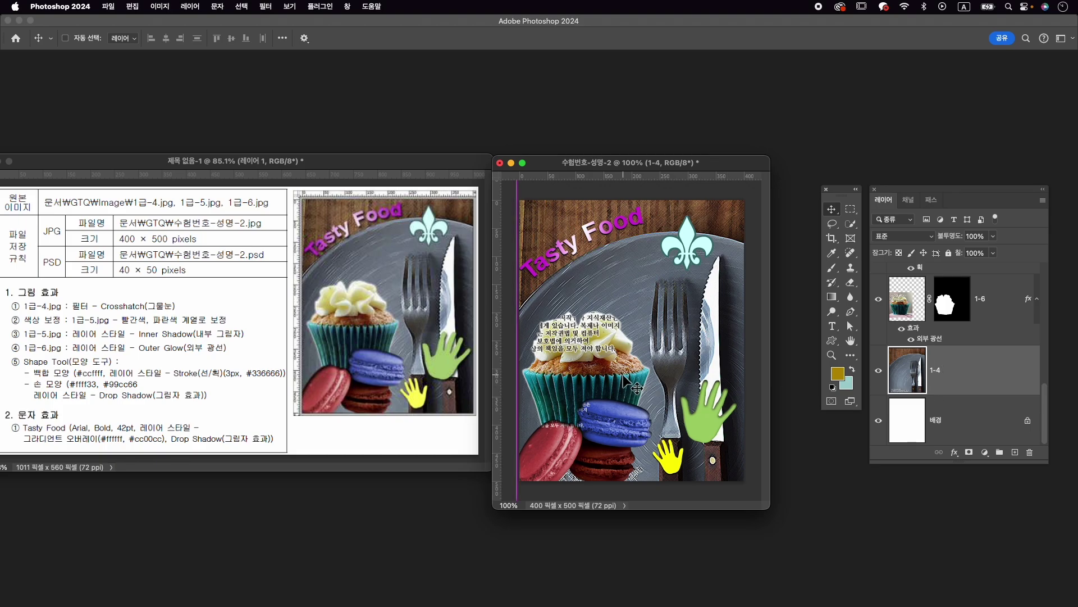
{"action": "key", "text": "super+t"}
{"action": "key", "text": "Up"}
{"action": "key", "text": "Up"}
{"action": "key", "text": "Up"}
{"action": "key", "text": "Up"}
{"action": "key", "text": "Up"}
{"action": "key", "text": "Up"}
{"action": "key", "text": "Up"}
{"action": "key", "text": "Up"}
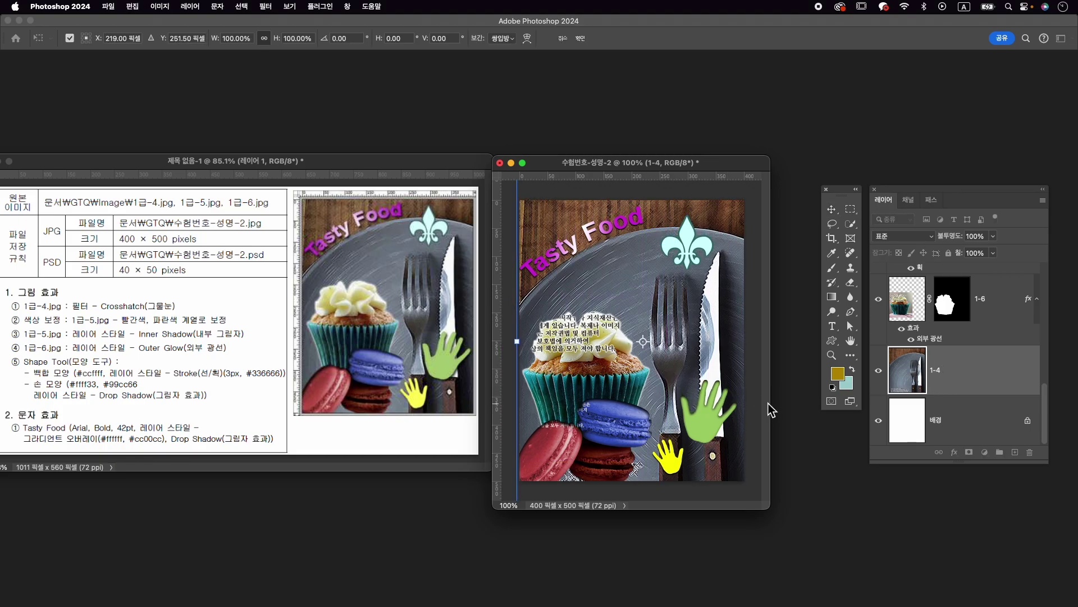
{"action": "key", "text": "Down"}
{"action": "key", "text": "Down"}
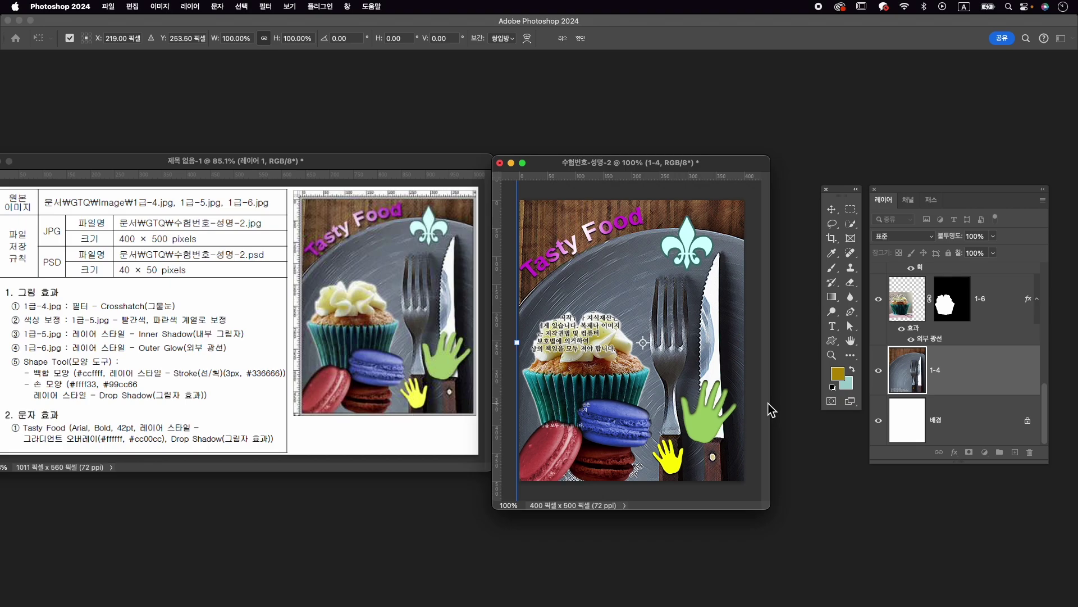
{"action": "key", "text": "Return"}
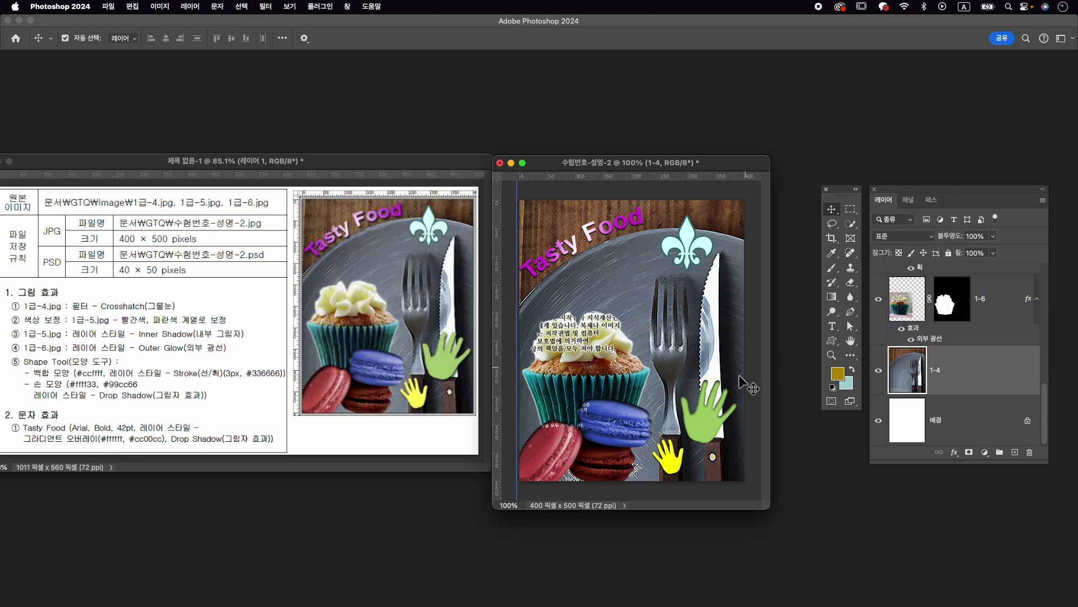
Quick-export the composition as JPG to the GTQ folder under the file name 수험번호-성명-2.jpg.
{"action": "left_click", "coordinate": [541, 401]}
{"action": "left_click", "coordinate": [541, 402]}
{"action": "left_click", "coordinate": [107, 6]}
{"action": "mouse_move", "coordinate": [175, 186]}
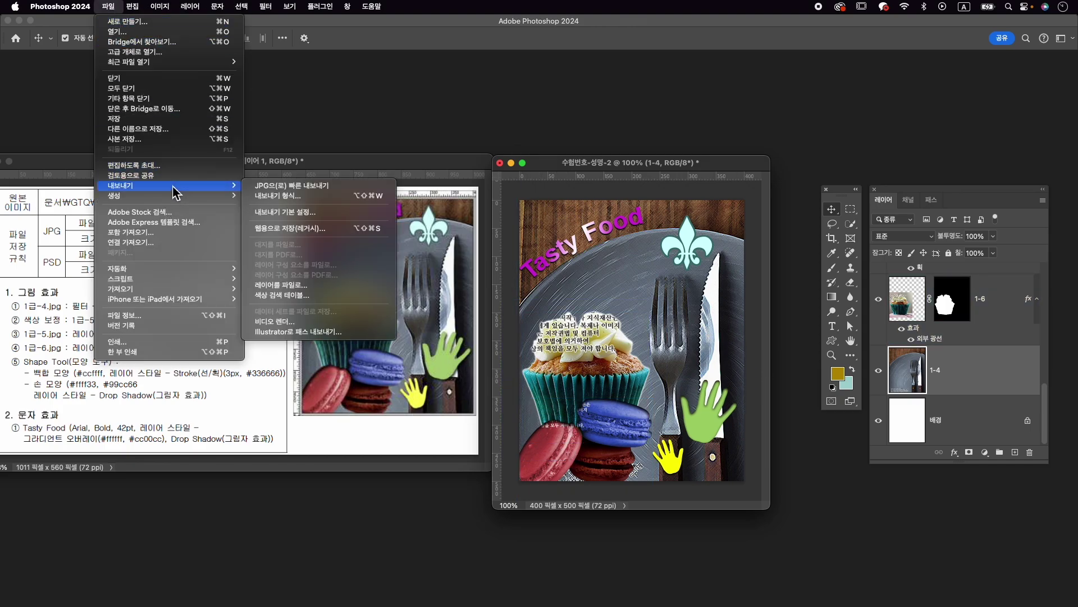
{"action": "left_click", "coordinate": [280, 186]}
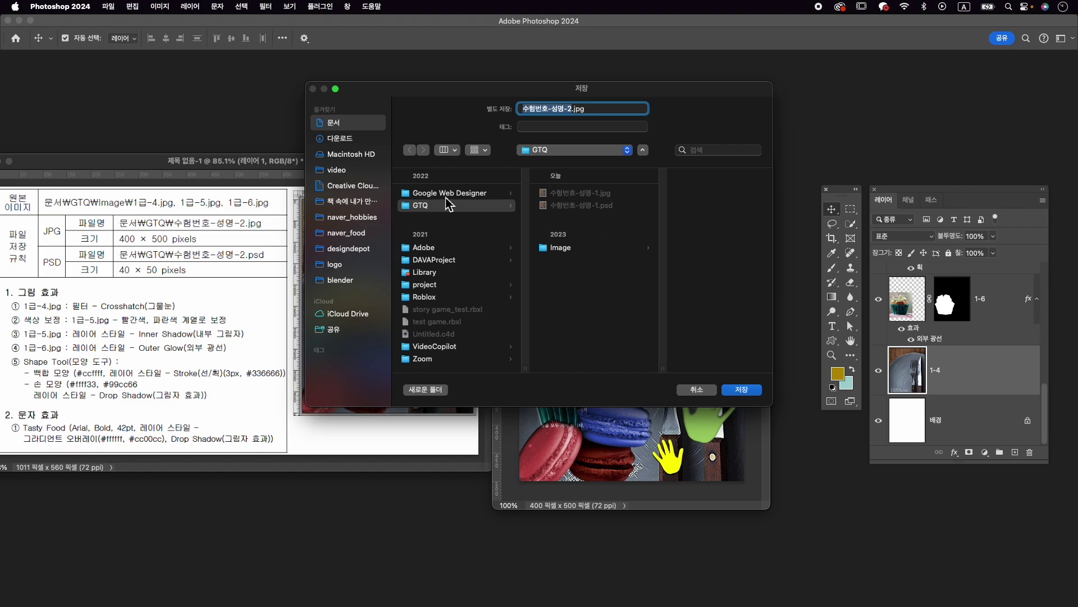
{"action": "left_click", "coordinate": [467, 206]}
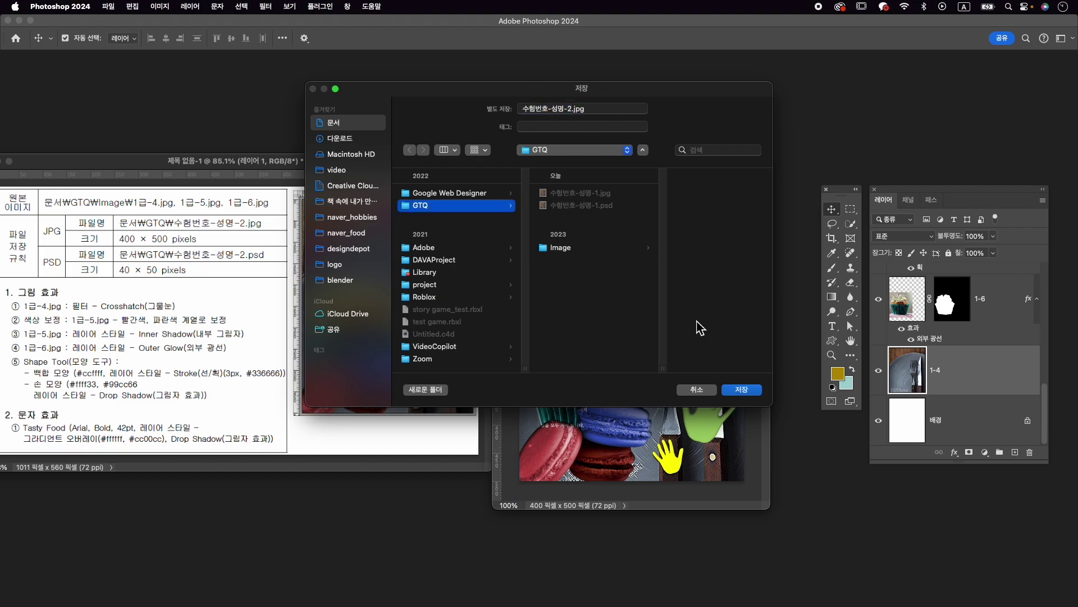
{"action": "left_click", "coordinate": [743, 389]}
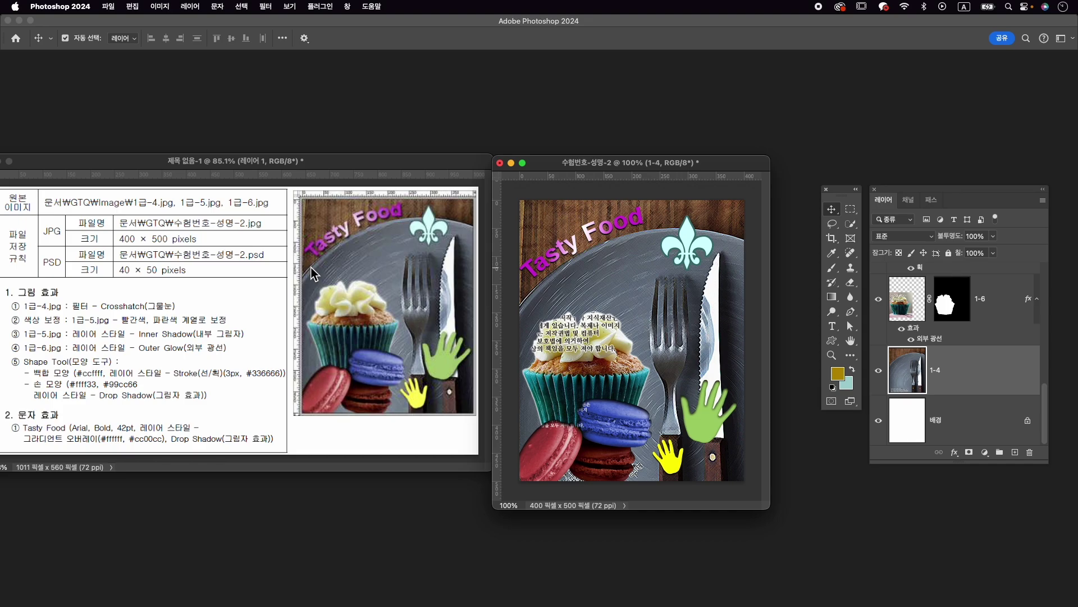
Resize the 수험번호-성명-2 image to 40 × 50 pixels.
{"action": "key", "text": "super+alt+i"}
{"action": "type", "text": "40"}
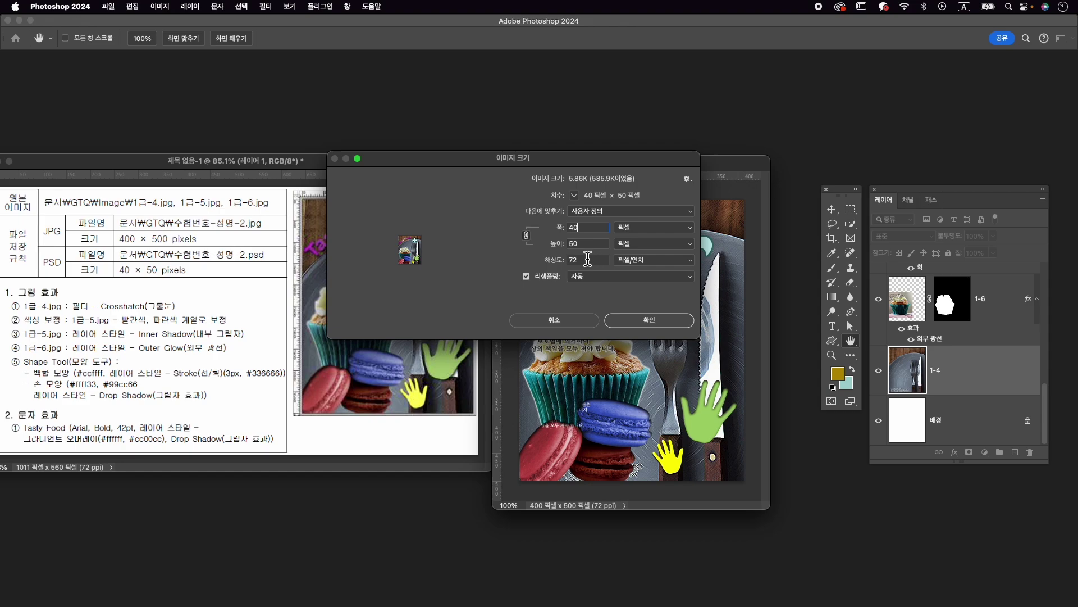
{"action": "left_click", "coordinate": [646, 320]}
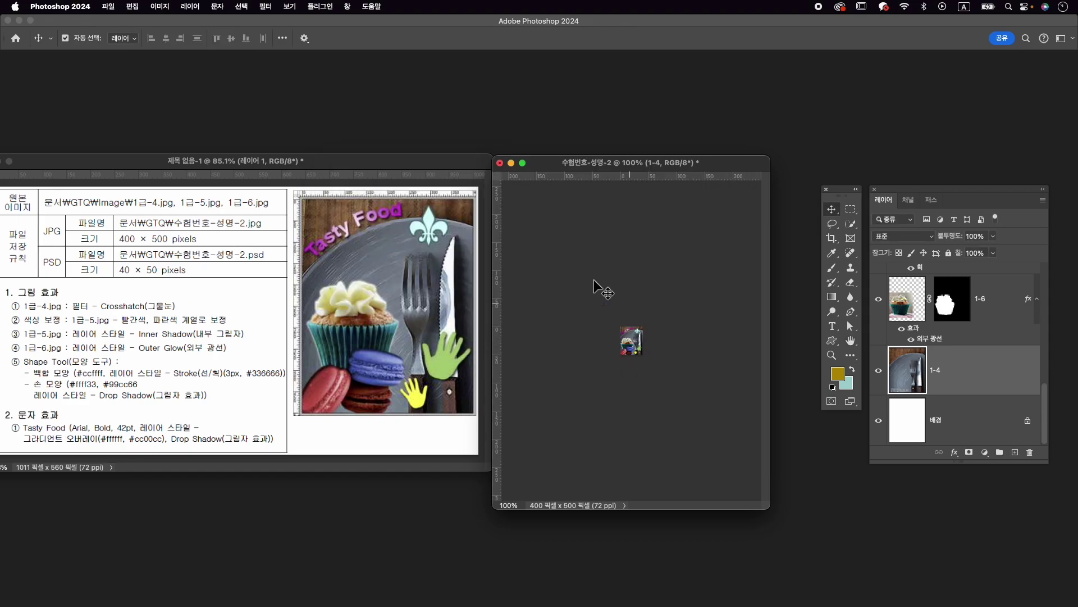
Save the 40 × 50 px image as 수험번호-성명-2.psd in Photoshop format in the GTQ folder.
{"action": "left_click", "coordinate": [108, 7]}
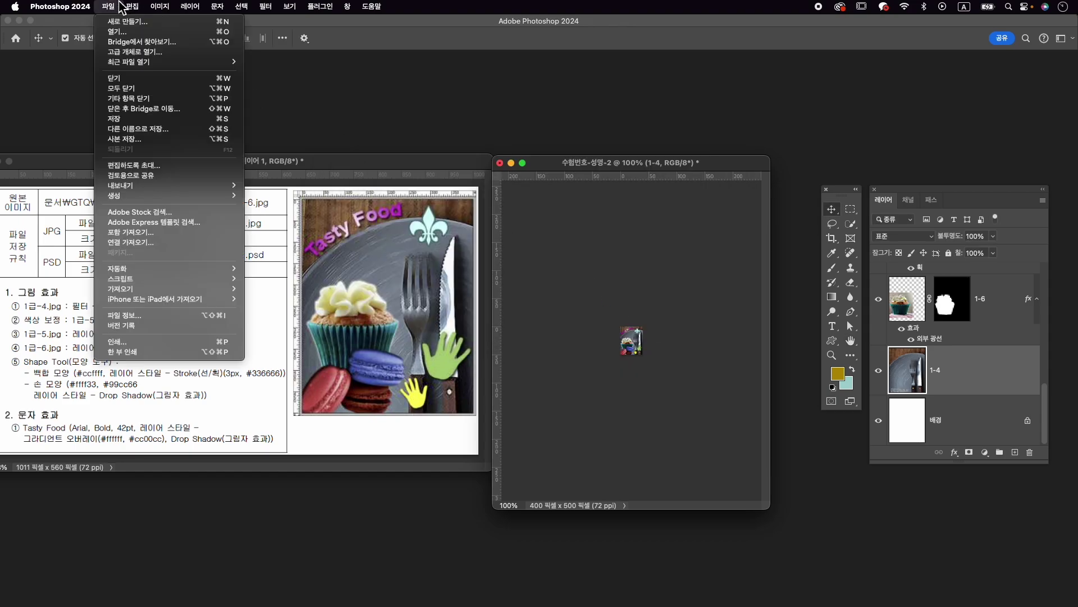
{"action": "left_click", "coordinate": [143, 130]}
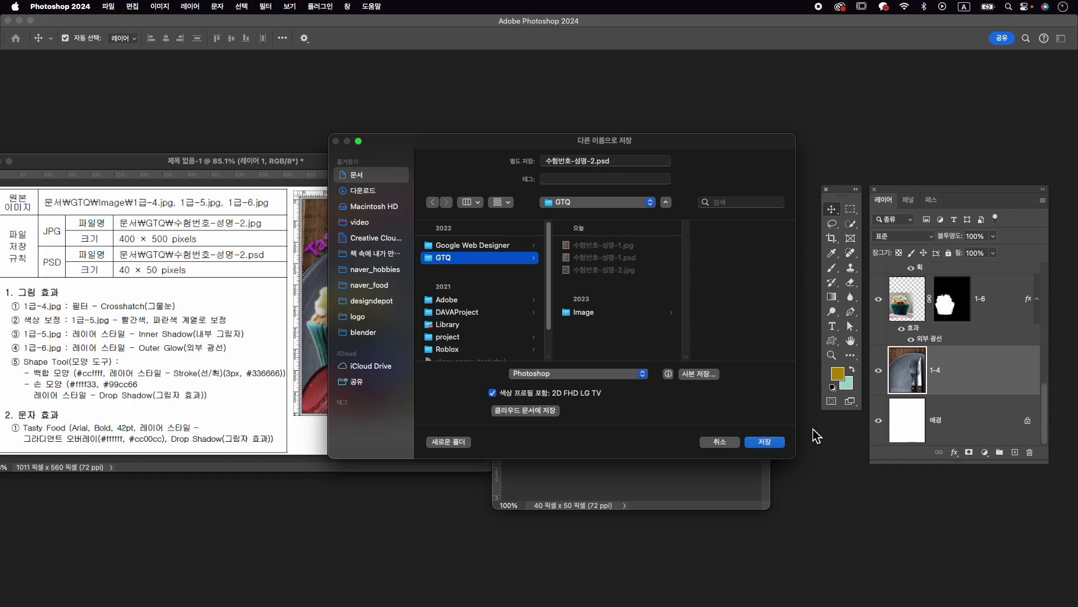
{"action": "left_click", "coordinate": [772, 442]}
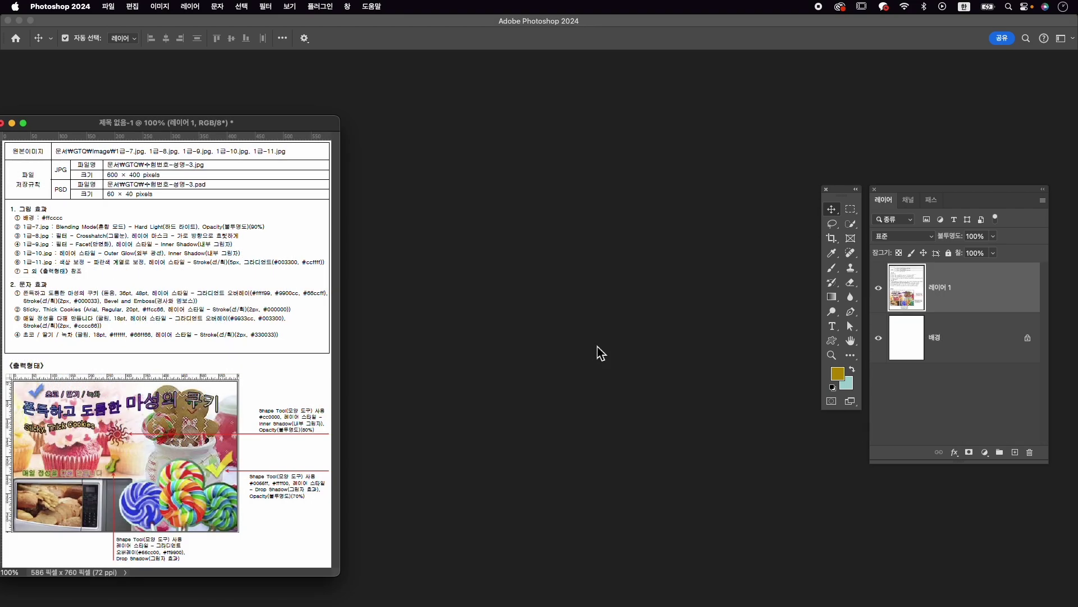
Create a 600 × 400 px RGB document at 72 ppi named 수험번호-성명-3 and arrange its enlarged window beside the exam sheet.
{"action": "key", "text": "super+n"}
{"action": "key", "text": "Caps_Lock"}
{"action": "type", "text": "tng"}
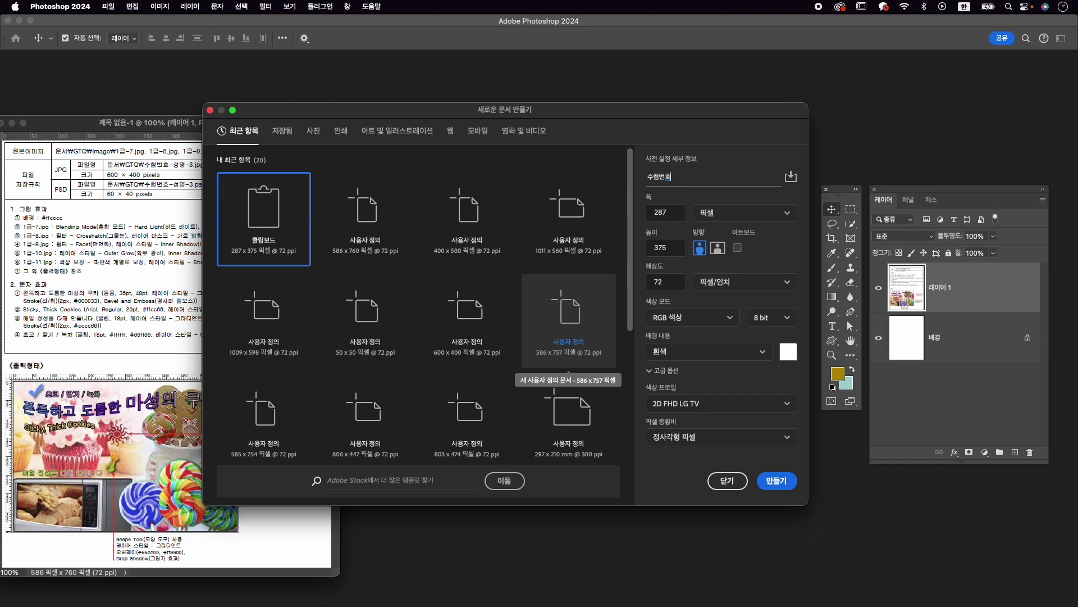
{"action": "type", "text": "험번호-성명-3"}
{"action": "key", "text": "Tab"}
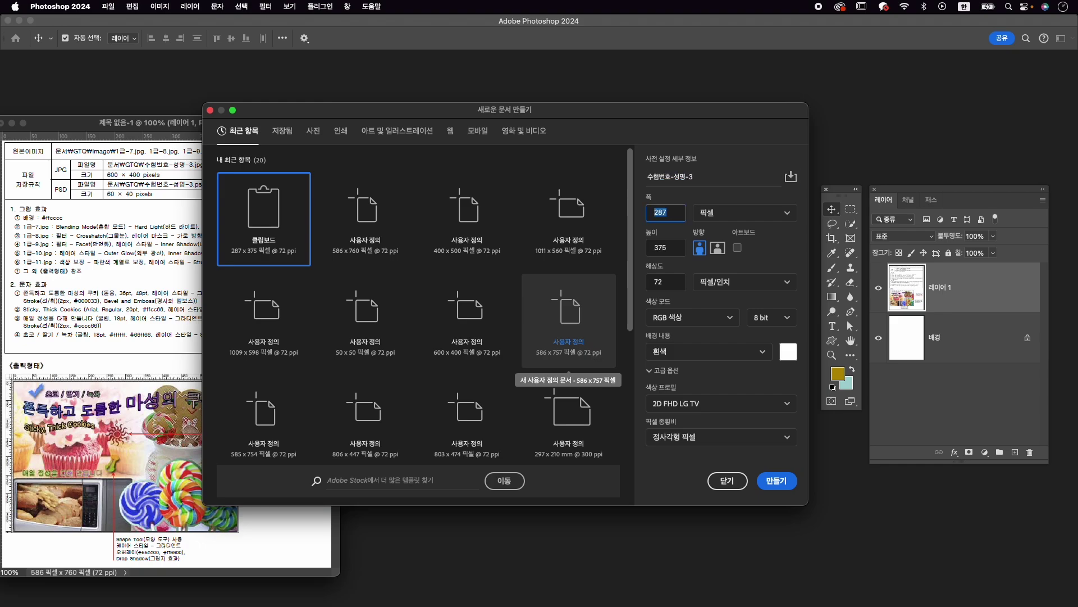
{"action": "type", "text": "600"}
{"action": "key", "text": "Tab"}
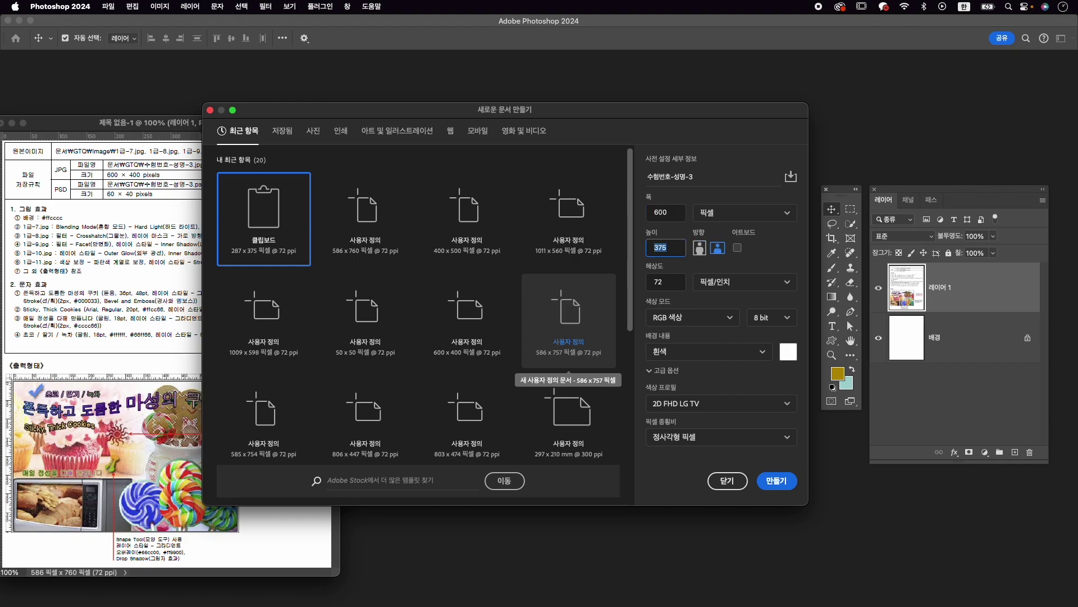
{"action": "key", "text": "Tab"}
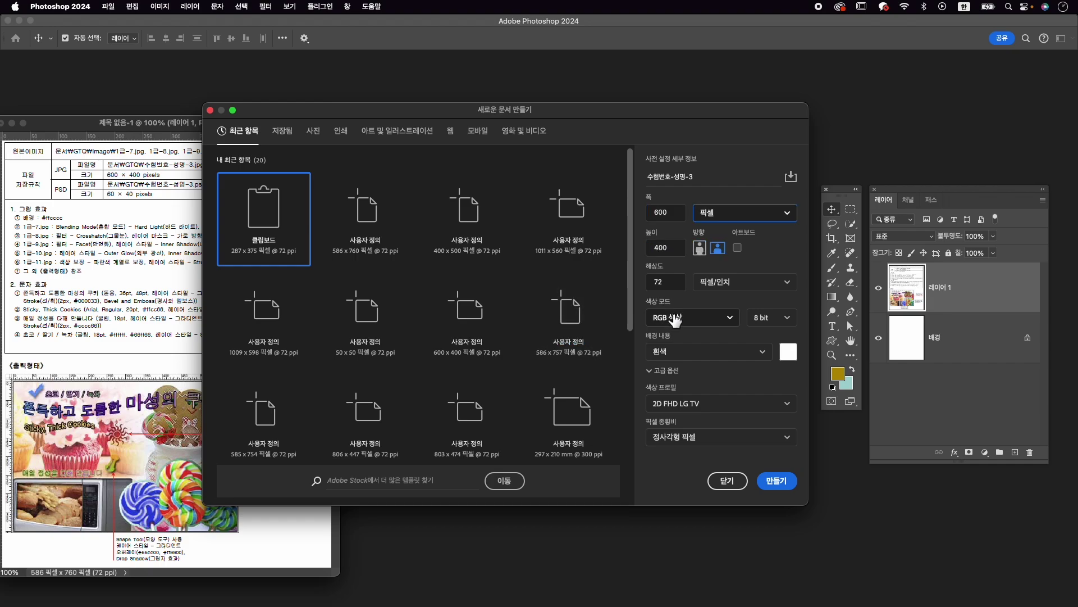
{"action": "left_click", "coordinate": [778, 482]}
{"action": "left_click_drag", "start_coordinate": [228, 70], "coordinate": [569, 164]}
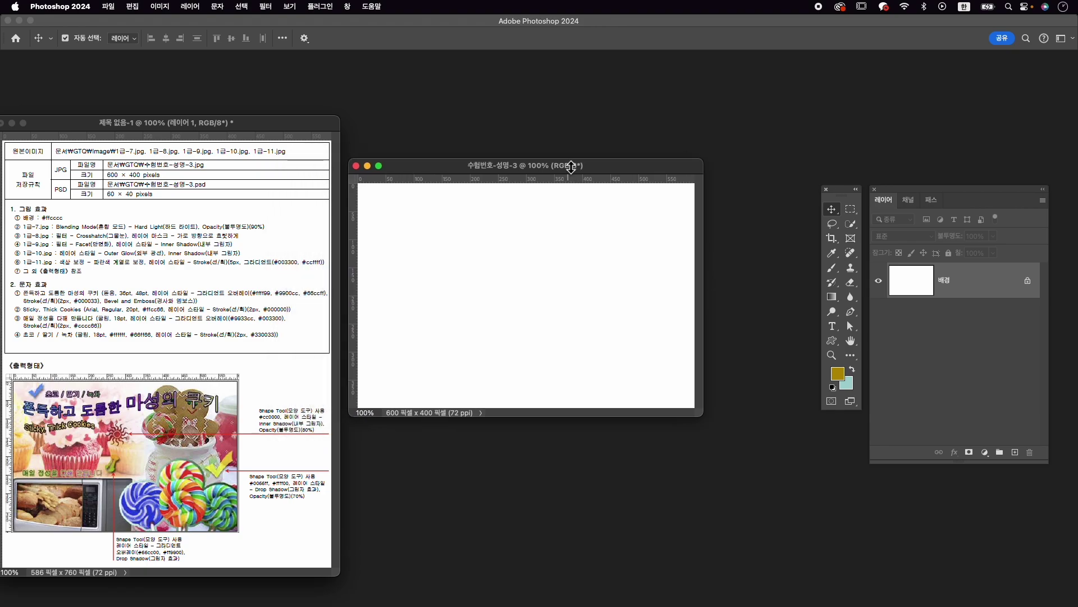
{"action": "left_click_drag", "start_coordinate": [707, 414], "coordinate": [782, 488]}
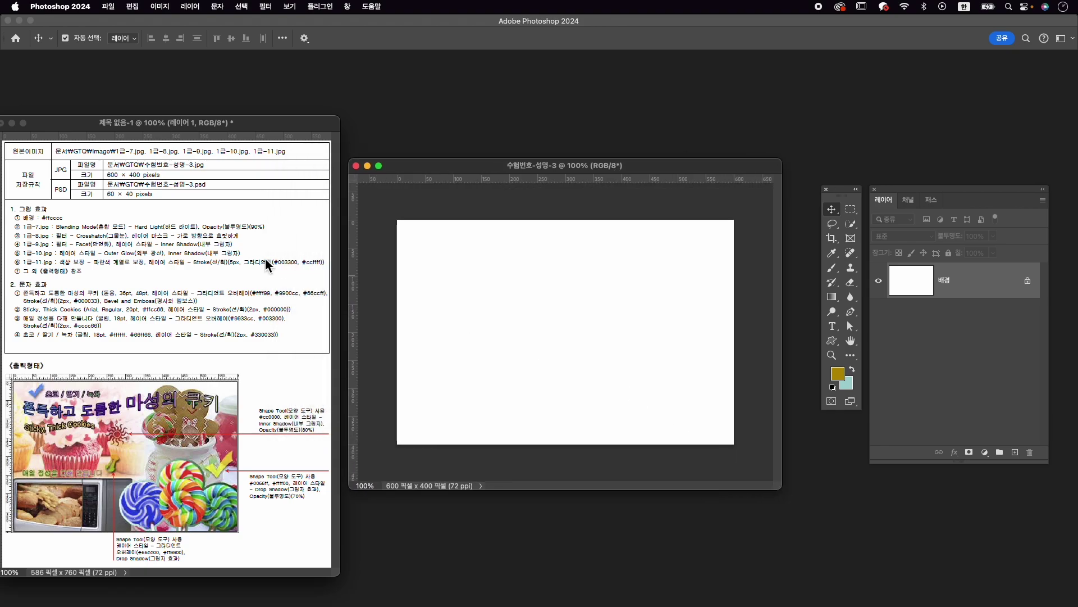
Set the background colour to #ffcccc and fill the canvas with it.
{"action": "left_click", "coordinate": [853, 385]}
{"action": "type", "text": "ffc"}
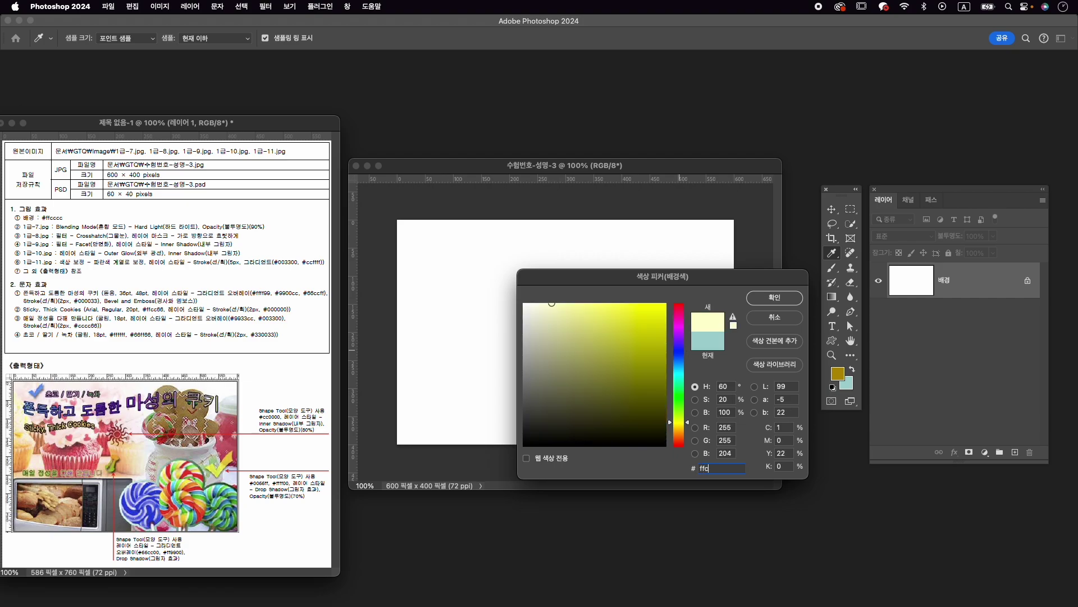
{"action": "type", "text": "ccc"}
{"action": "key", "text": "Return"}
{"action": "key", "text": "v"}
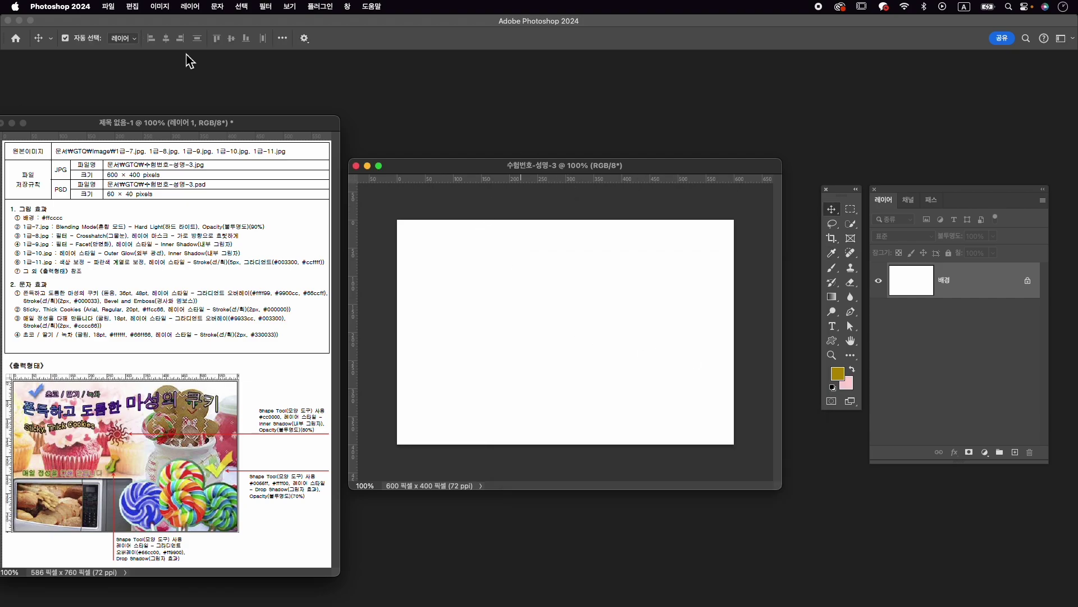
{"action": "left_click", "coordinate": [132, 4]}
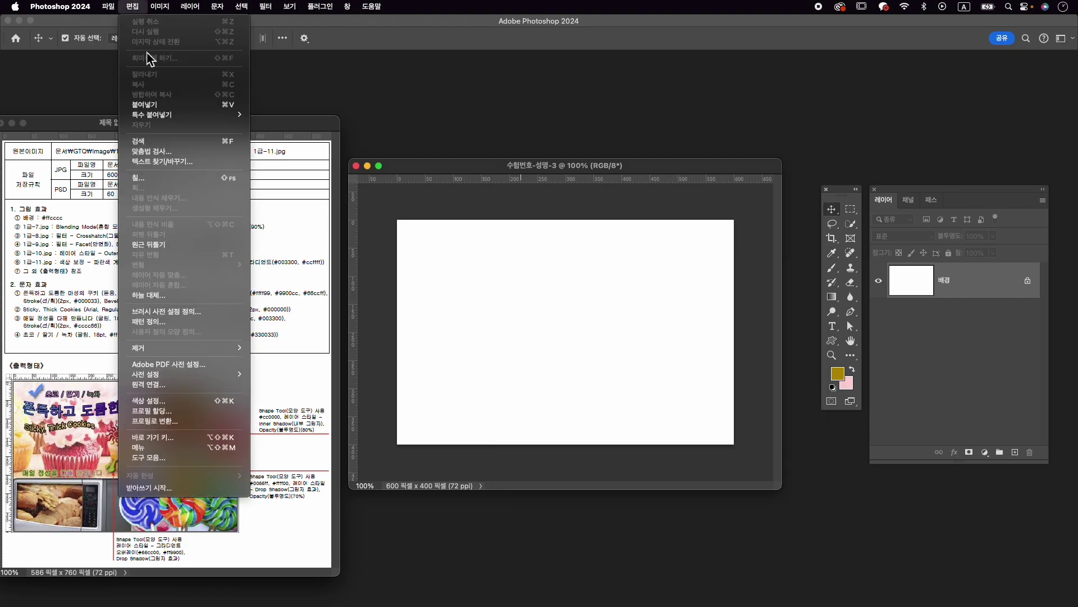
{"action": "left_click", "coordinate": [174, 177]}
{"action": "left_click", "coordinate": [643, 184]}
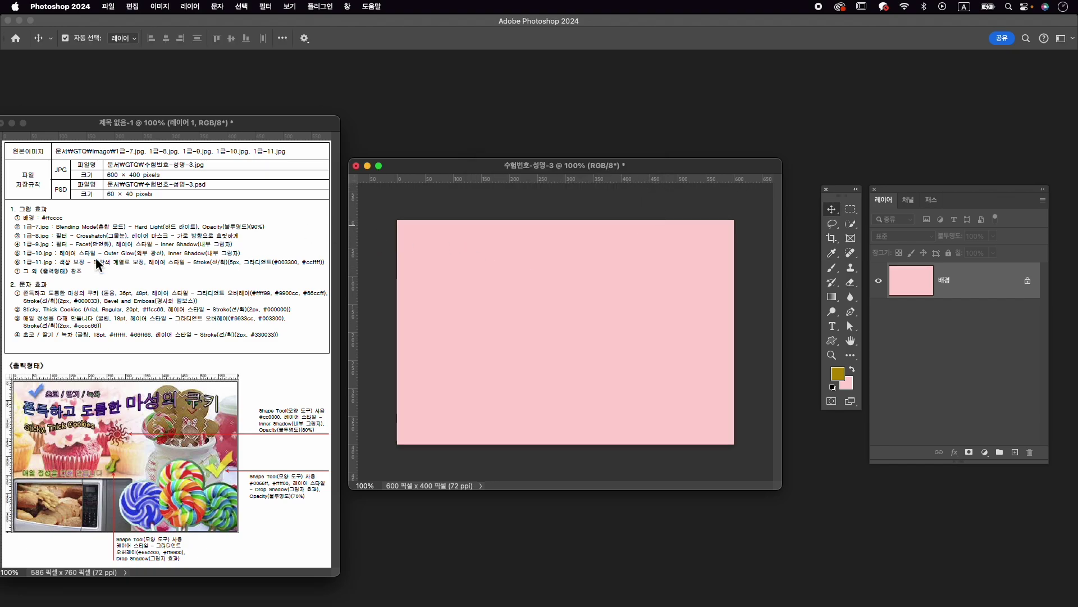
Open 1급-7.jpg from the GTQ Image folder and copy the cupcake photo into the 수험번호-성명-3 document.
{"action": "key", "text": "super+o"}
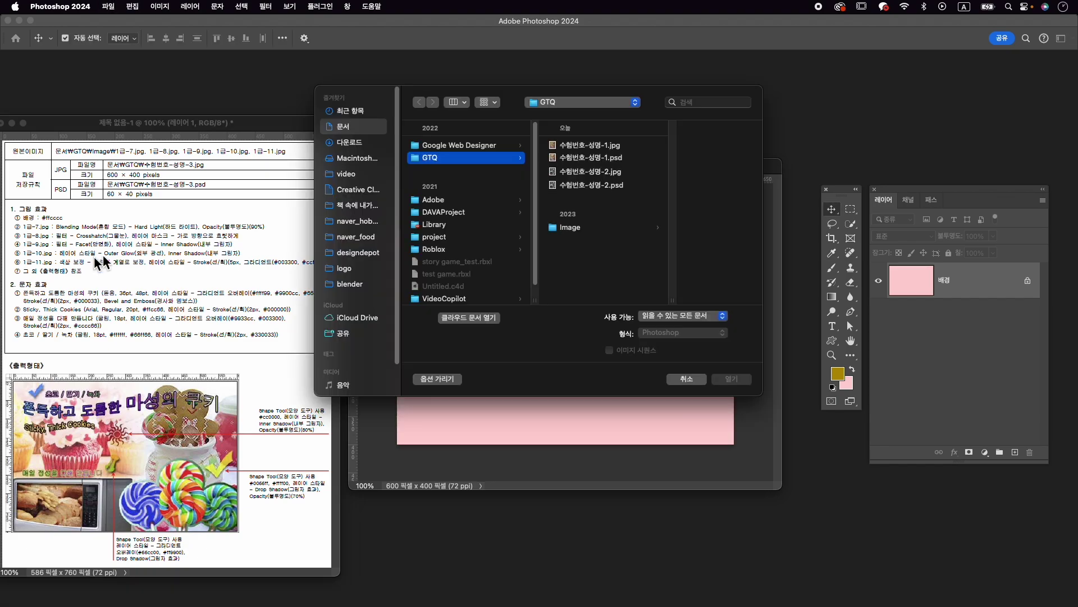
{"action": "left_click", "coordinate": [604, 228]}
{"action": "left_click", "coordinate": [667, 220]}
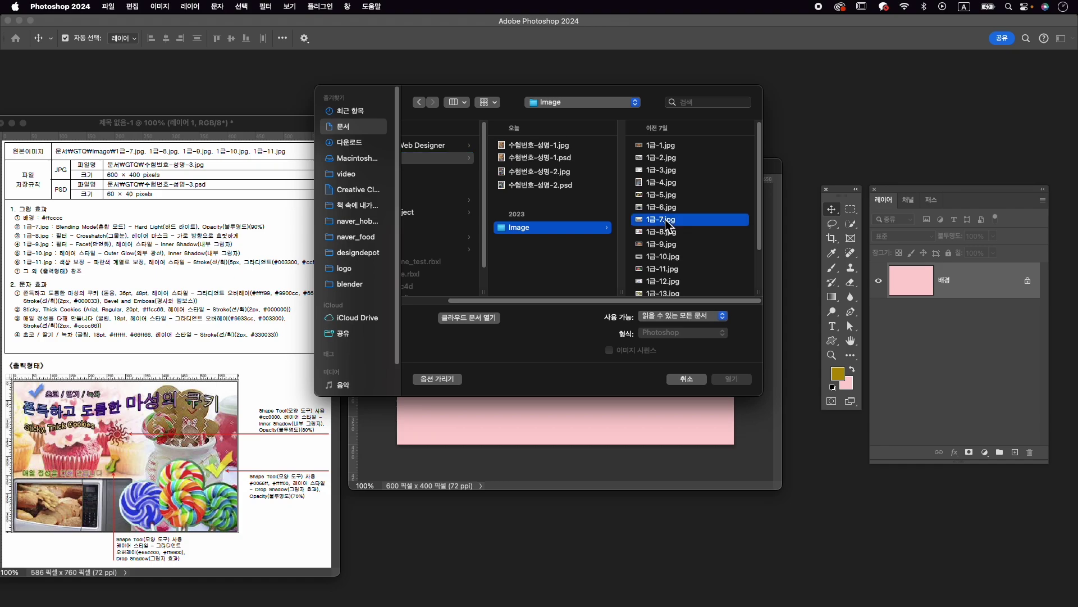
{"action": "left_click", "coordinate": [726, 386]}
{"action": "left_click_drag", "start_coordinate": [247, 96], "coordinate": [522, 103]}
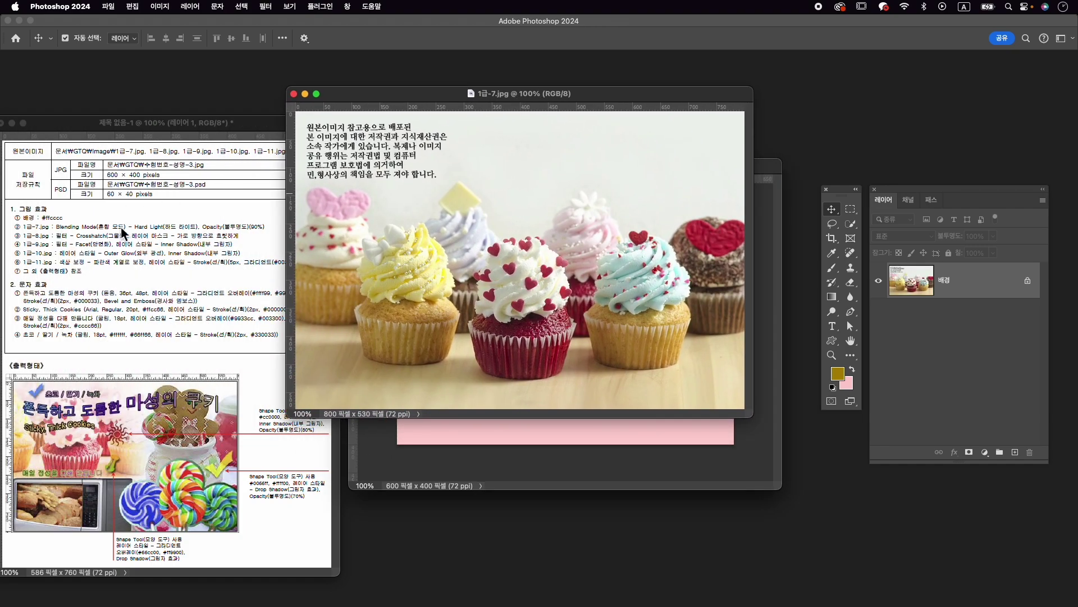
{"action": "left_click_drag", "start_coordinate": [441, 99], "coordinate": [277, 109]}
{"action": "left_click_drag", "start_coordinate": [320, 202], "coordinate": [618, 306]}
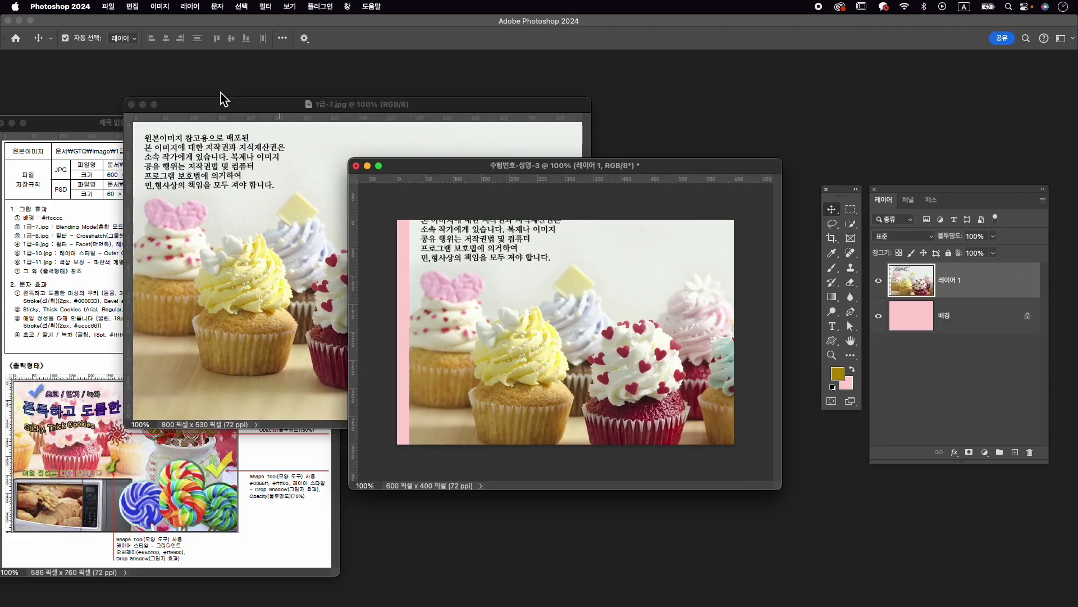
Close the 1급-7.jpg source image and rename the cupcake layer 1-7.
{"action": "left_click", "coordinate": [131, 105]}
{"action": "double_click", "coordinate": [950, 280]}
{"action": "type", "text": "1-7"}
{"action": "key", "text": "Return"}
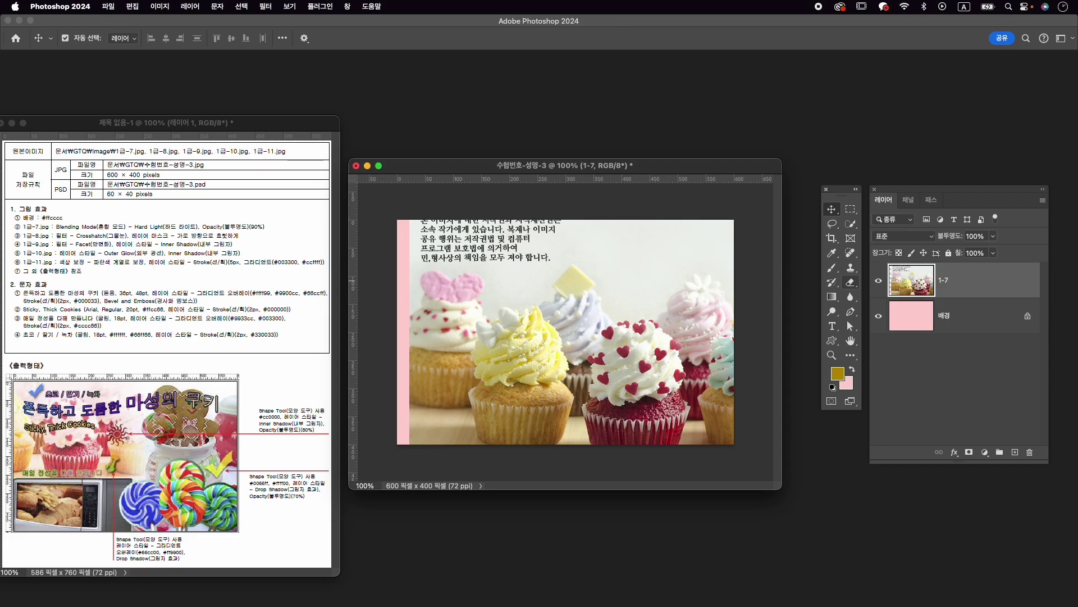
Scale the cupcake photo to about 110% with Free Transform and shift it so the red cupcake sits left of centre.
{"action": "key", "text": "ctrl+t"}
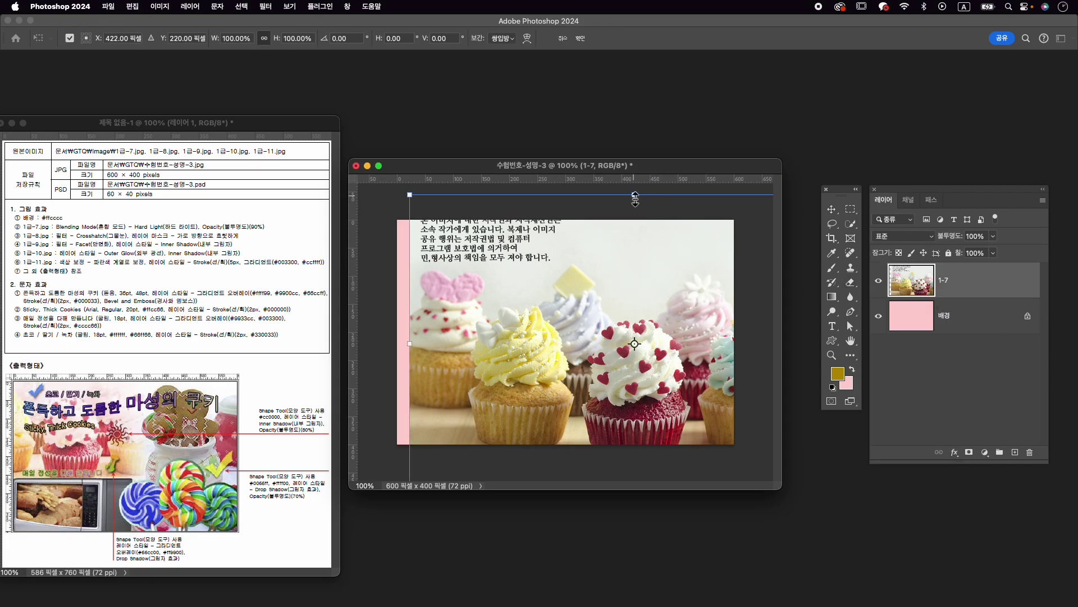
{"action": "left_click_drag", "start_coordinate": [633, 197], "coordinate": [633, 212]}
{"action": "left_click_drag", "start_coordinate": [649, 291], "coordinate": [580, 278]}
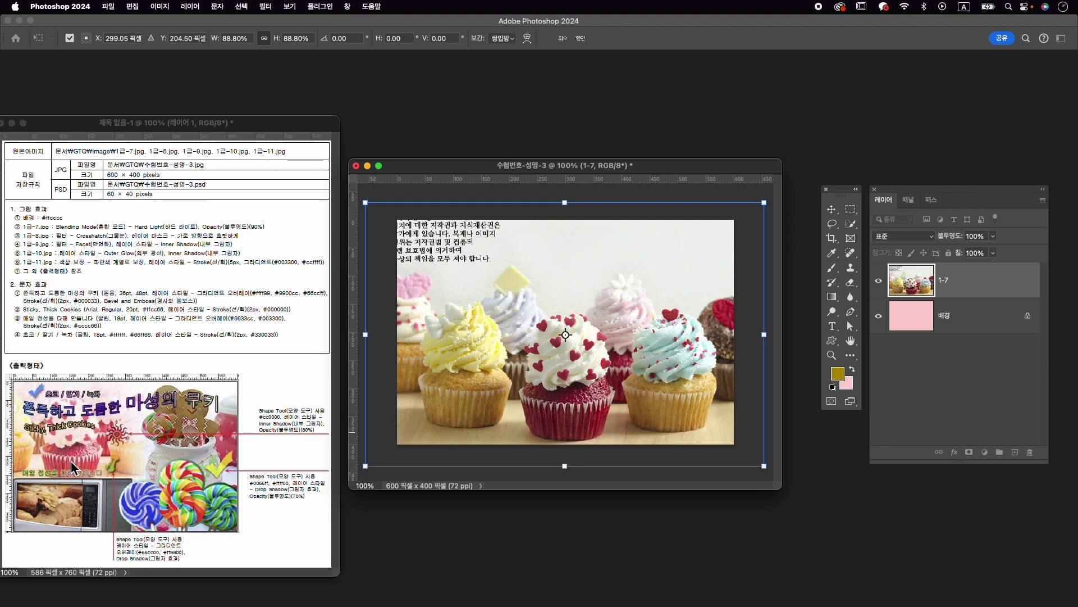
{"action": "left_click_drag", "start_coordinate": [659, 353], "coordinate": [574, 307]}
{"action": "left_click_drag", "start_coordinate": [677, 423], "coordinate": [701, 448]}
{"action": "left_click_drag", "start_coordinate": [656, 405], "coordinate": [653, 403]}
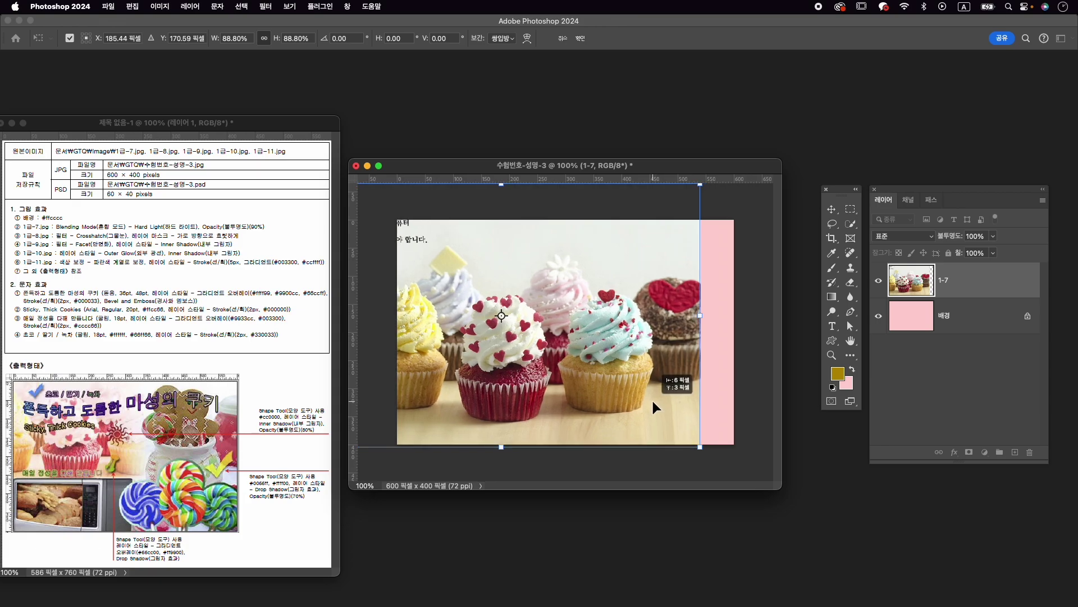
{"action": "left_click_drag", "start_coordinate": [701, 448], "coordinate": [734, 491]}
{"action": "left_click_drag", "start_coordinate": [672, 417], "coordinate": [643, 395]}
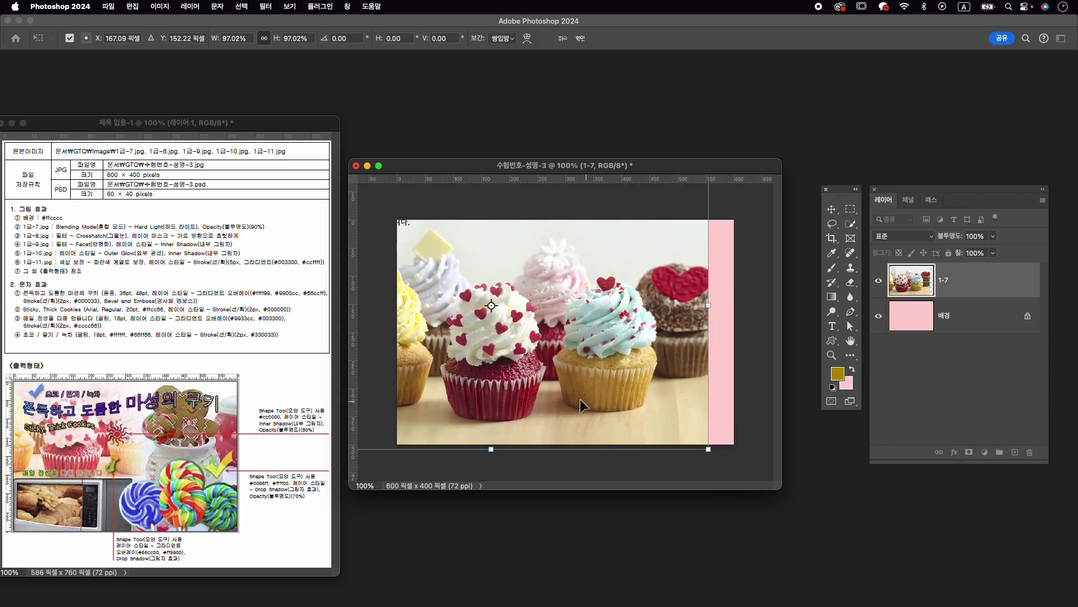
{"action": "left_click_drag", "start_coordinate": [708, 450], "coordinate": [750, 478]}
{"action": "left_click_drag", "start_coordinate": [656, 410], "coordinate": [620, 371]}
{"action": "left_click_drag", "start_coordinate": [457, 359], "coordinate": [483, 359]}
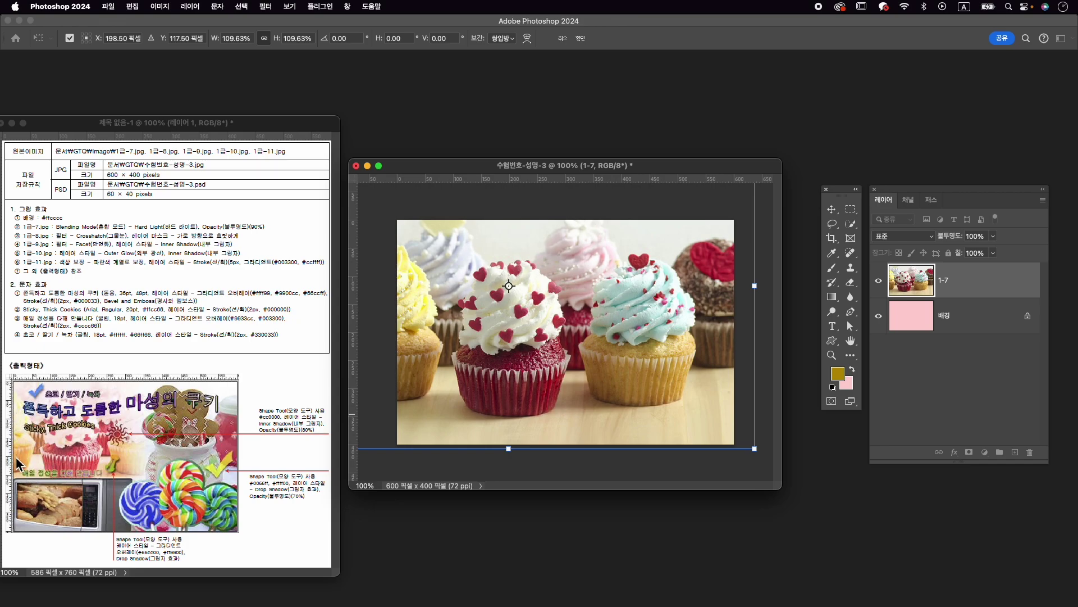
Add a horizontal guide about 300 px down the canvas and apply a cupcake photo scale of 107.04%, moving the photo up toward the guide.
{"action": "left_click_drag", "start_coordinate": [400, 181], "coordinate": [397, 391]}
{"action": "left_click_drag", "start_coordinate": [490, 356], "coordinate": [491, 340]}
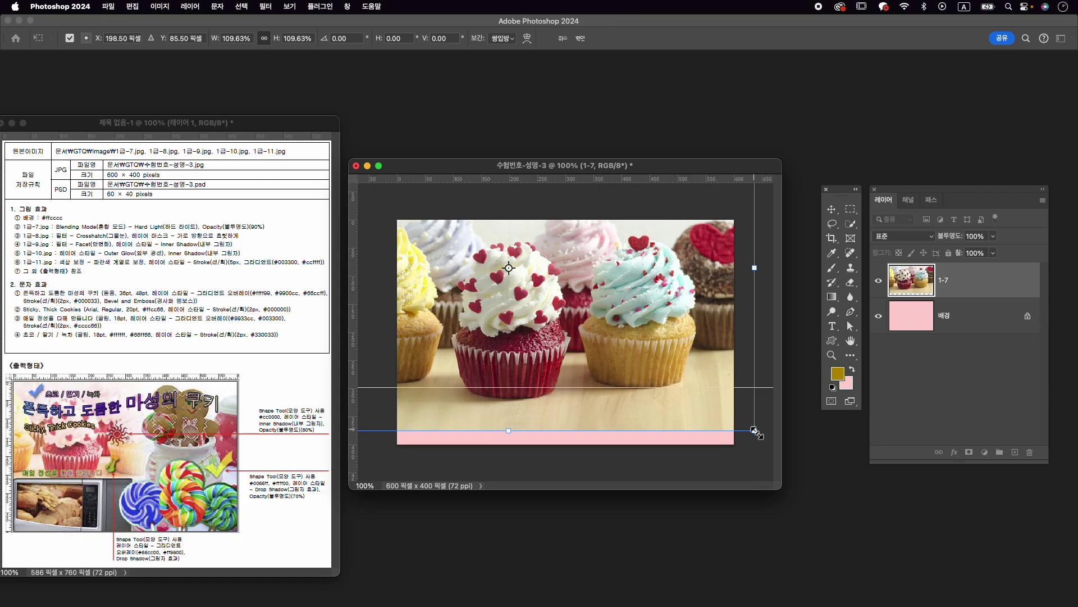
{"action": "left_click_drag", "start_coordinate": [755, 431], "coordinate": [765, 437]}
{"action": "left_click_drag", "start_coordinate": [700, 381], "coordinate": [666, 368]}
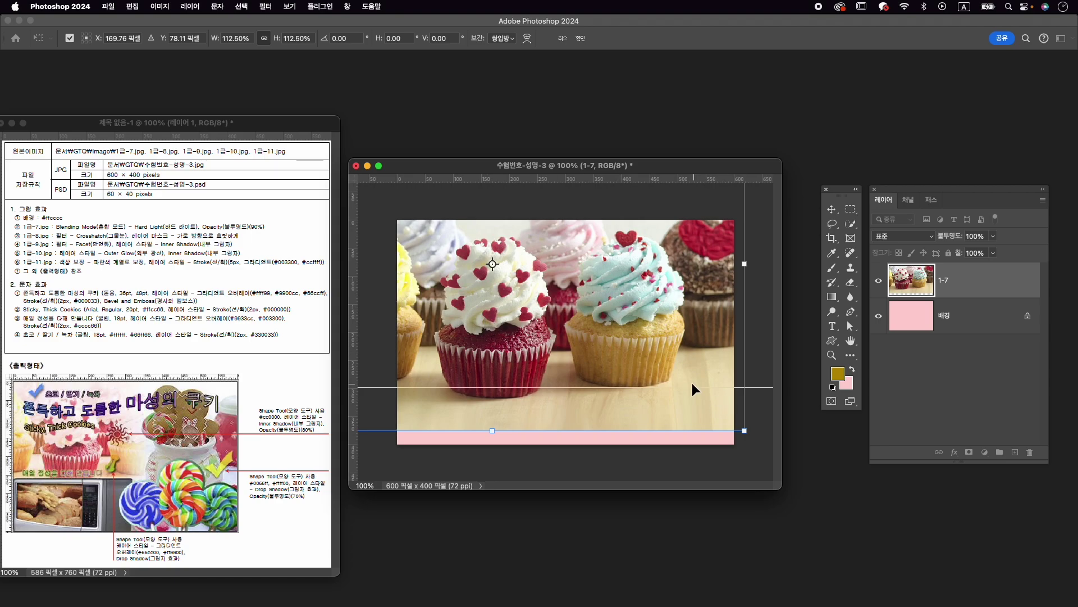
{"action": "left_click_drag", "start_coordinate": [750, 437], "coordinate": [717, 428]}
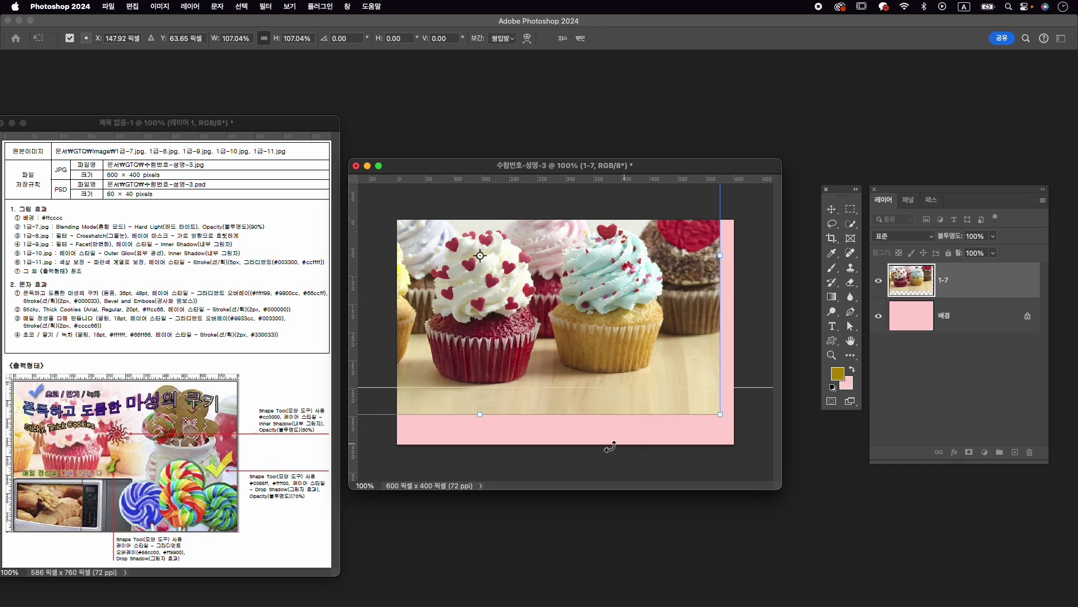
{"action": "key", "text": "Return"}
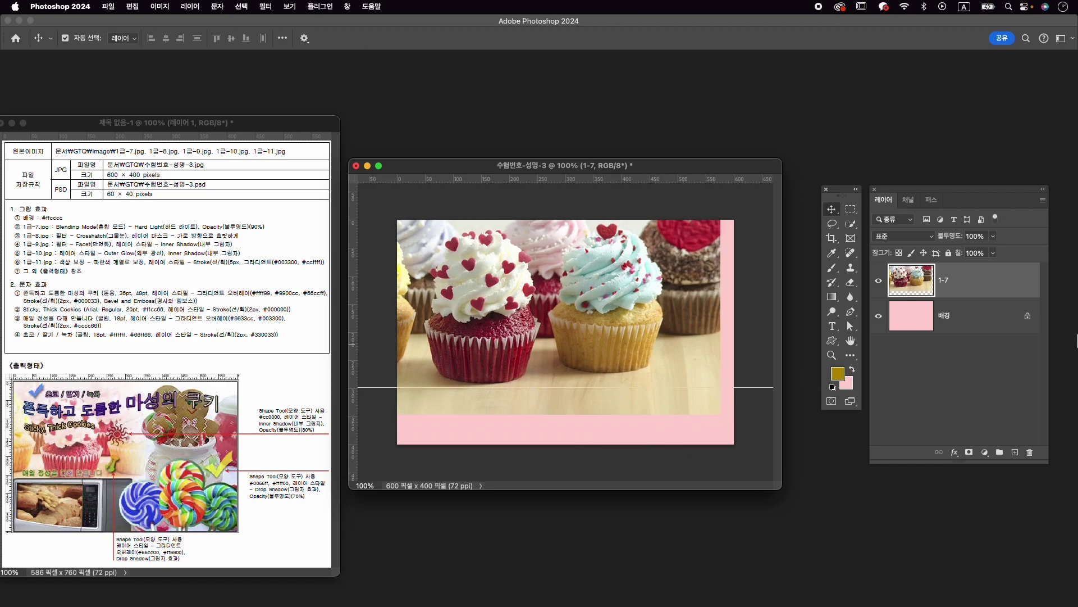
Reposition layer 1-7 and scale it to 96.61% with Free Transform so the red cupcake's base rests near the guide.
{"action": "left_click_drag", "start_coordinate": [706, 310], "coordinate": [704, 317]}
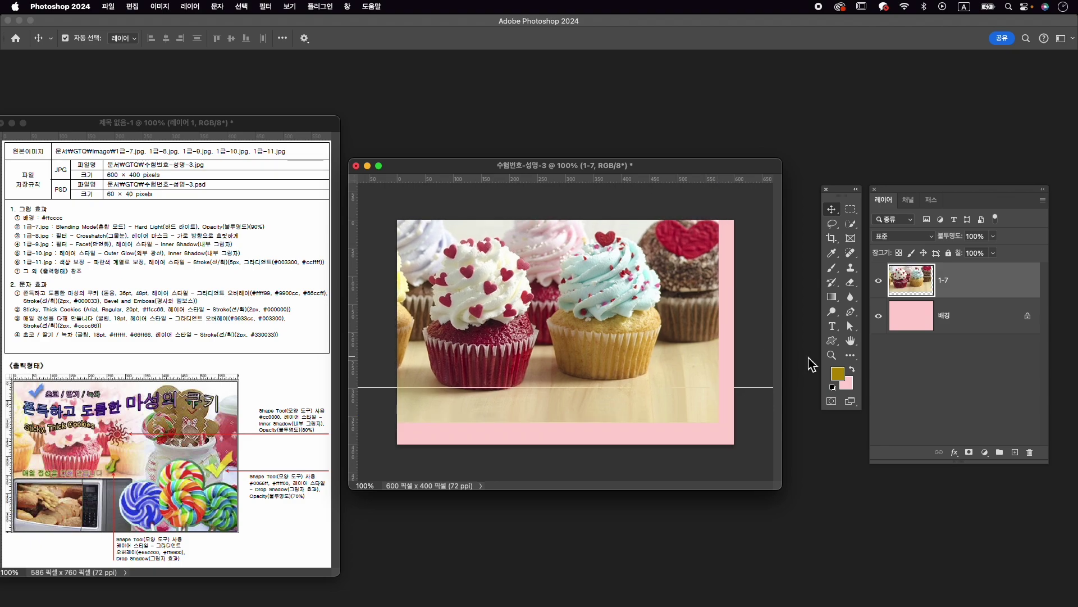
{"action": "left_click_drag", "start_coordinate": [645, 319], "coordinate": [652, 320]}
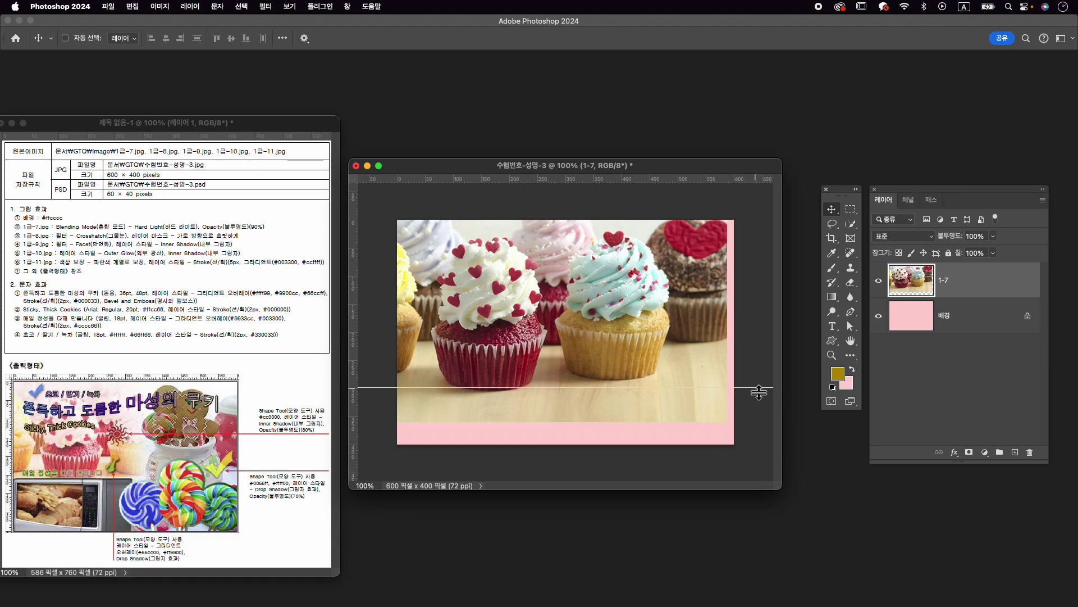
{"action": "key", "text": "ctrl+t"}
{"action": "left_click_drag", "start_coordinate": [727, 423], "coordinate": [710, 414]}
{"action": "left_click_drag", "start_coordinate": [663, 364], "coordinate": [673, 360]}
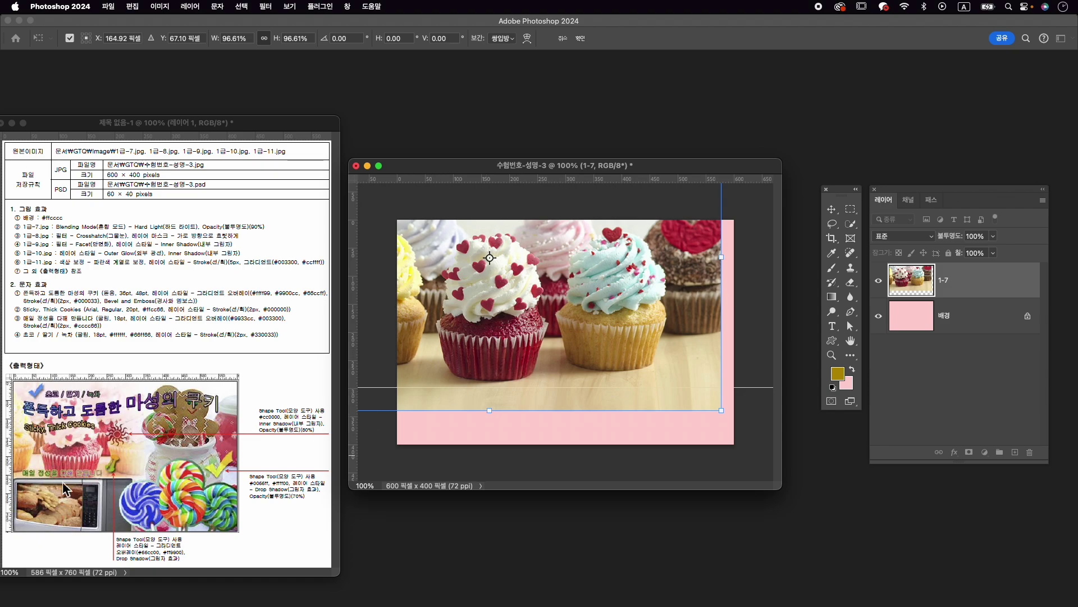
{"action": "left_click_drag", "start_coordinate": [523, 358], "coordinate": [525, 356]}
{"action": "key", "text": "Return"}
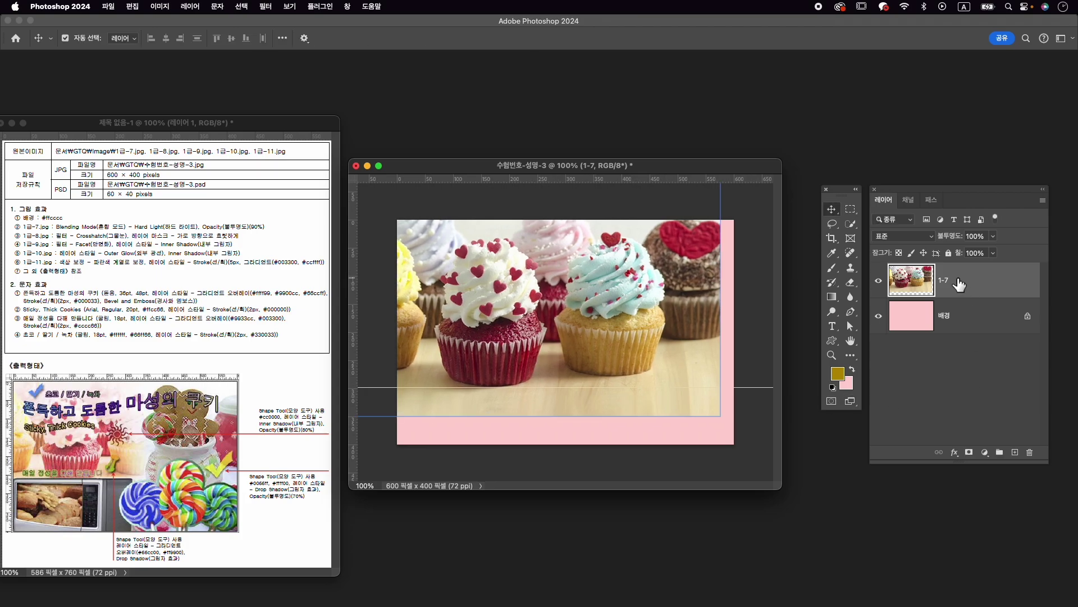
Set layer 1-7 to the Hard Light blending mode with 90% opacity.
{"action": "left_click", "coordinate": [924, 236]}
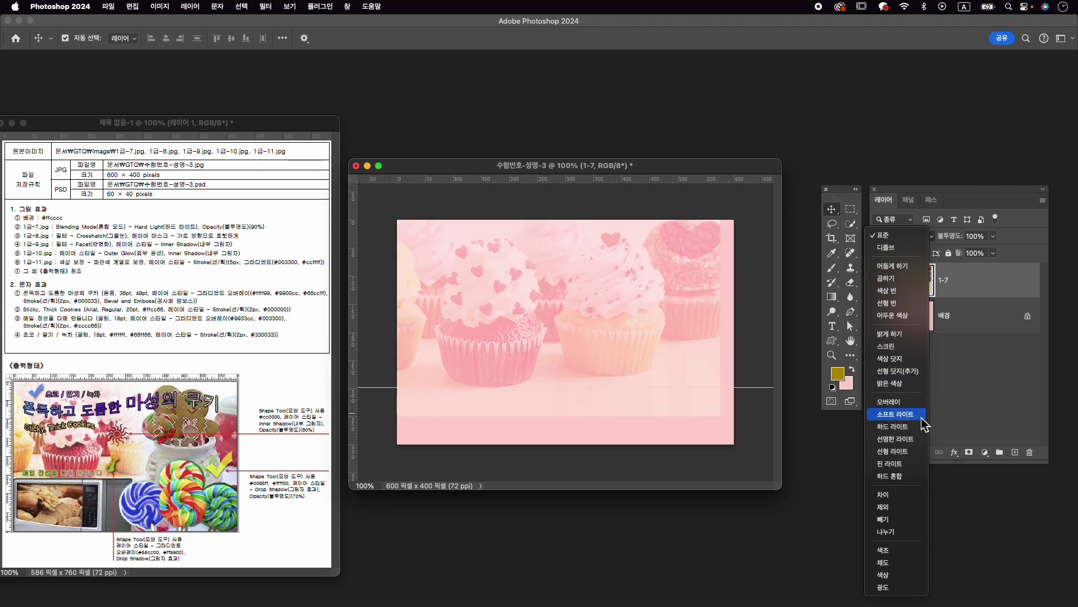
{"action": "left_click", "coordinate": [924, 427]}
{"action": "left_click", "coordinate": [976, 236]}
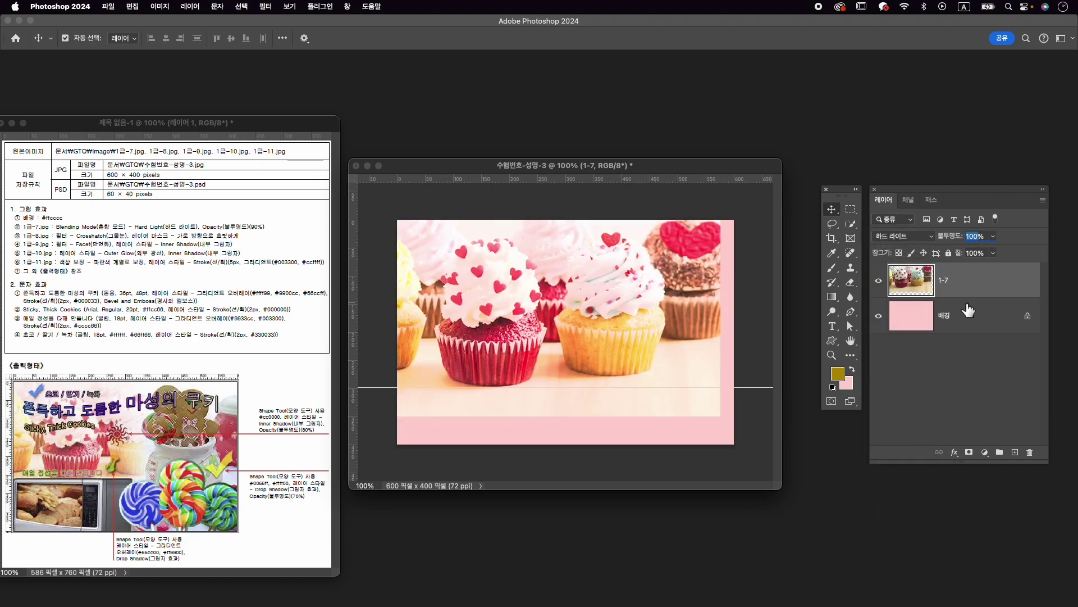
{"action": "type", "text": "90"}
{"action": "key", "text": "Return"}
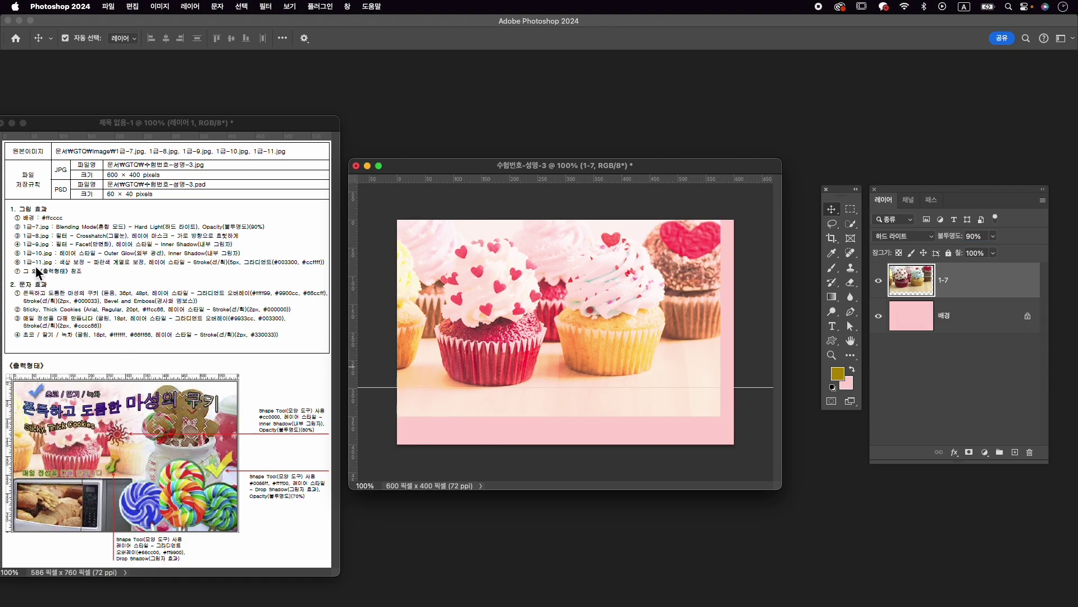
Open 1급-8.jpg from the Image folder and place its window beside the exam sheet.
{"action": "key", "text": "super+o"}
{"action": "left_click", "coordinate": [647, 238]}
{"action": "left_click", "coordinate": [749, 376]}
{"action": "left_click_drag", "start_coordinate": [255, 100], "coordinate": [589, 109]}
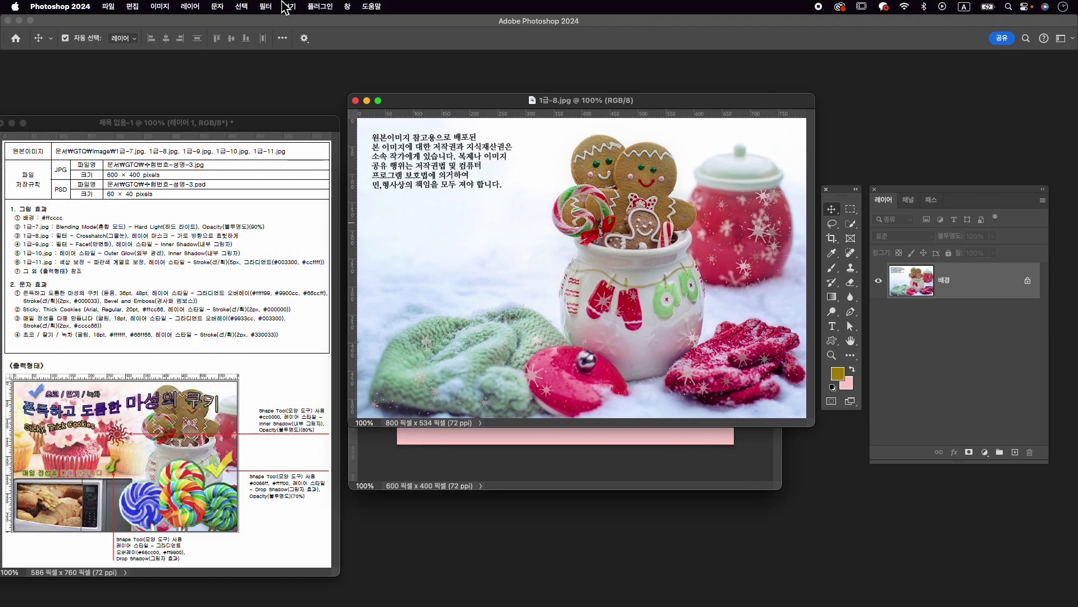
Apply the Crosshatch filter to 1급-8.jpg with stroke length 9, sharpness 6 and strength 1.
{"action": "left_click", "coordinate": [265, 6]}
{"action": "left_click", "coordinate": [285, 71]}
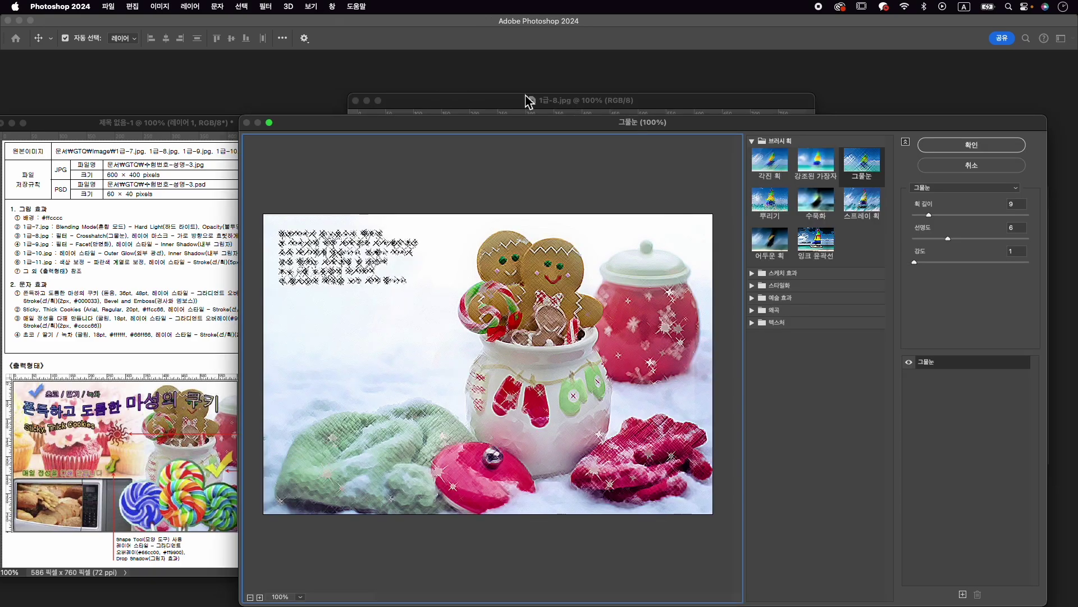
{"action": "left_click", "coordinate": [971, 145]}
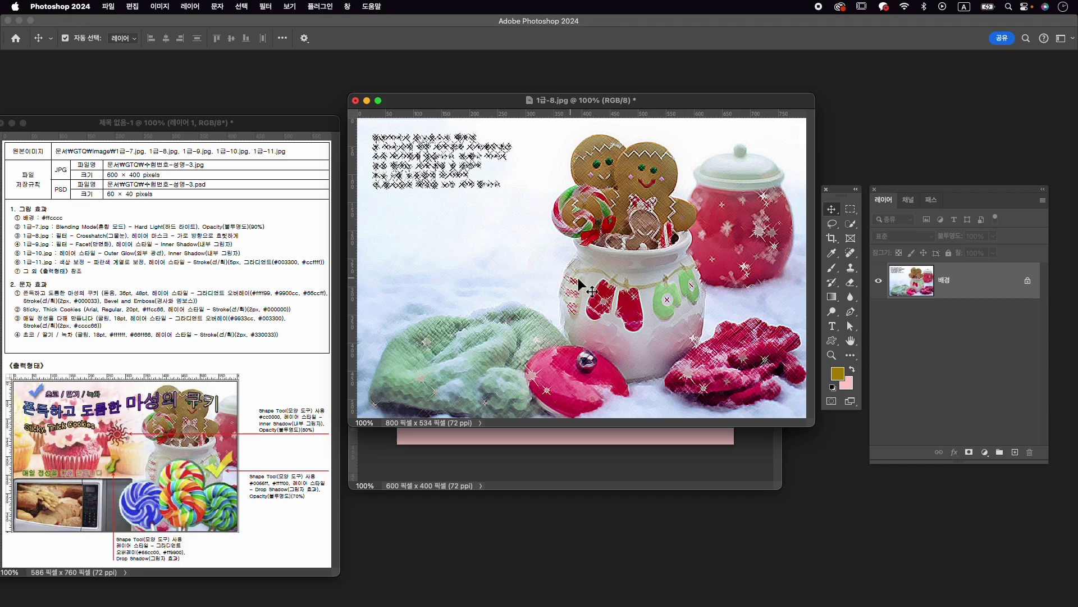
Copy the filtered gingerbread photo into the 수험번호-성명-3 composition, close its source without saving, and name the new layer 1-8.
{"action": "left_click", "coordinate": [659, 449]}
{"action": "left_click", "coordinate": [355, 100]}
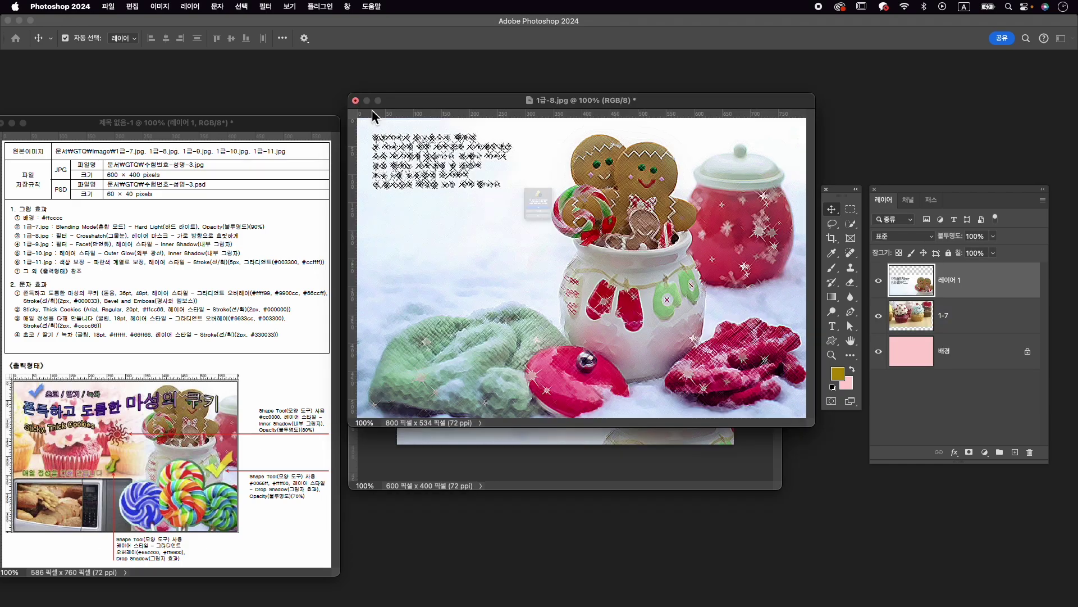
{"action": "left_click", "coordinate": [538, 242]}
{"action": "double_click", "coordinate": [955, 281]}
{"action": "type", "text": "1-8"}
{"action": "key", "text": "Return"}
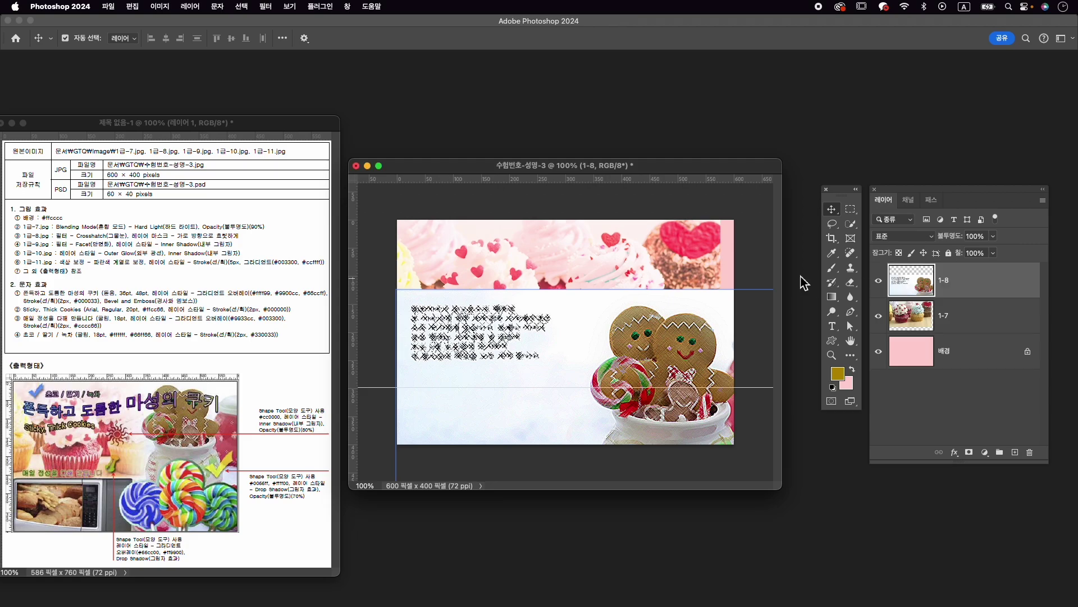
Scale layer 1-8 to 87.45% with Free Transform and position the cookie jar at the canvas's right side.
{"action": "key", "text": "ctrl+t"}
{"action": "left_click_drag", "start_coordinate": [646, 345], "coordinate": [625, 260]}
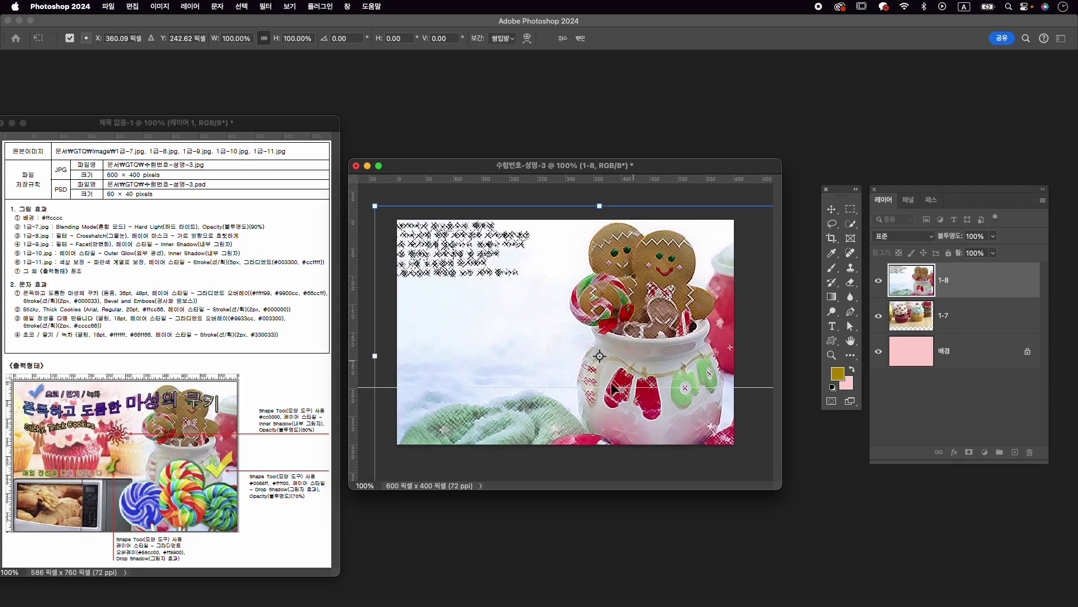
{"action": "left_click_drag", "start_coordinate": [600, 206], "coordinate": [603, 224]}
{"action": "left_click_drag", "start_coordinate": [596, 284], "coordinate": [641, 283]}
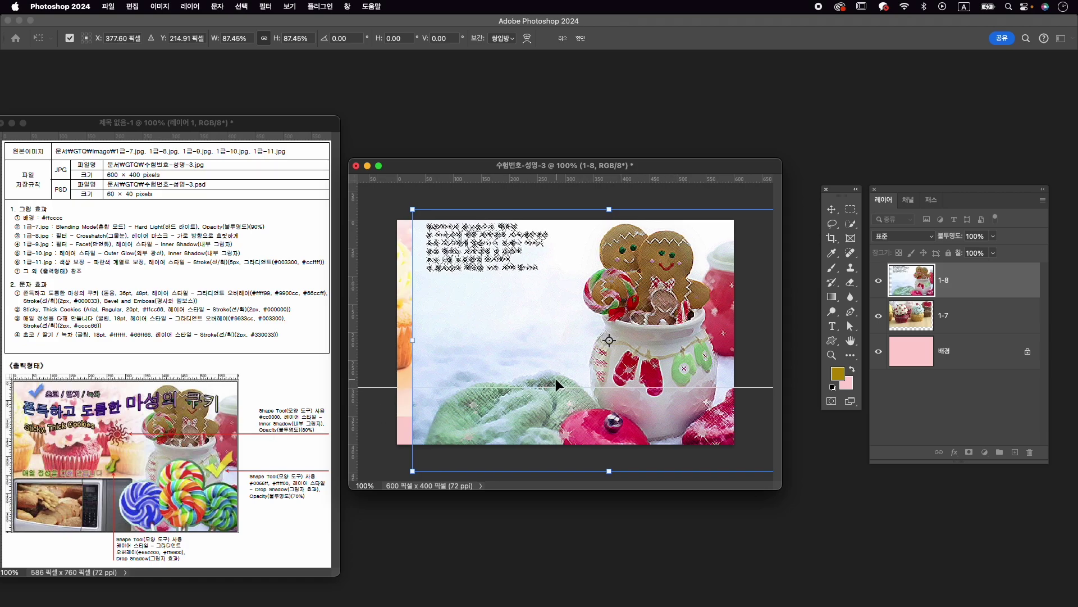
{"action": "key", "text": "Return"}
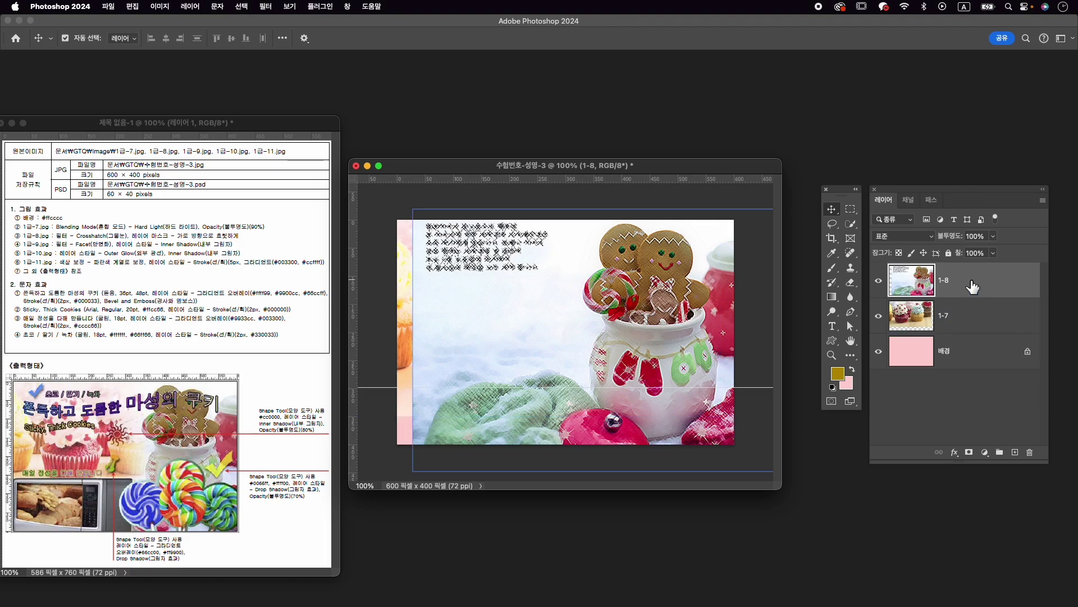
Add a layer mask to layer 1-8 and fade it horizontally with a white-to-black linear gradient from the jar toward the red cupcake.
{"action": "left_click", "coordinate": [969, 453]}
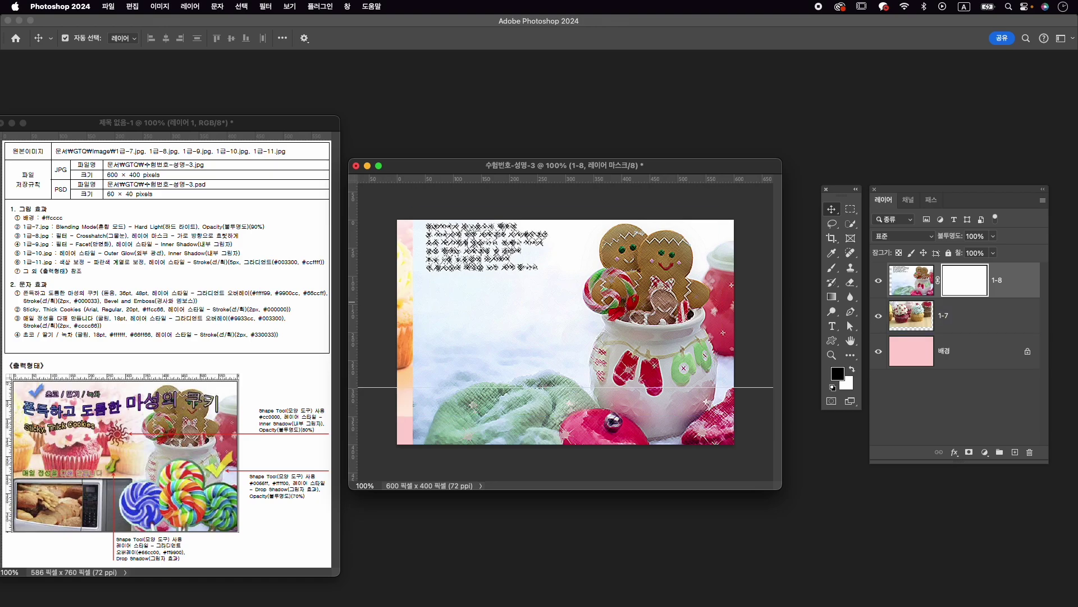
{"action": "left_click", "coordinate": [832, 296]}
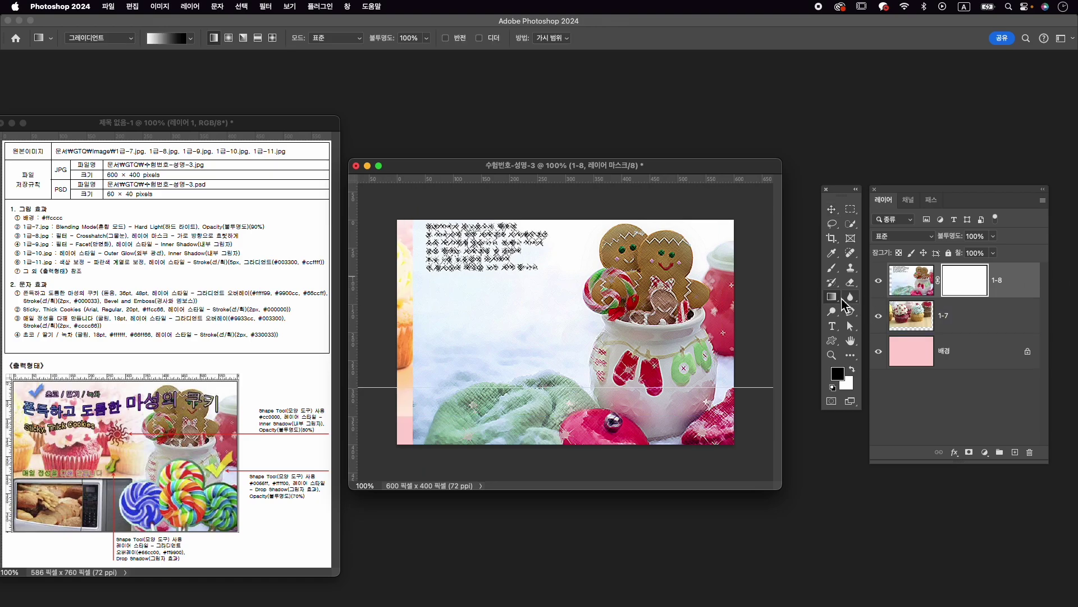
{"action": "left_click", "coordinate": [853, 298]}
{"action": "left_click", "coordinate": [191, 39]}
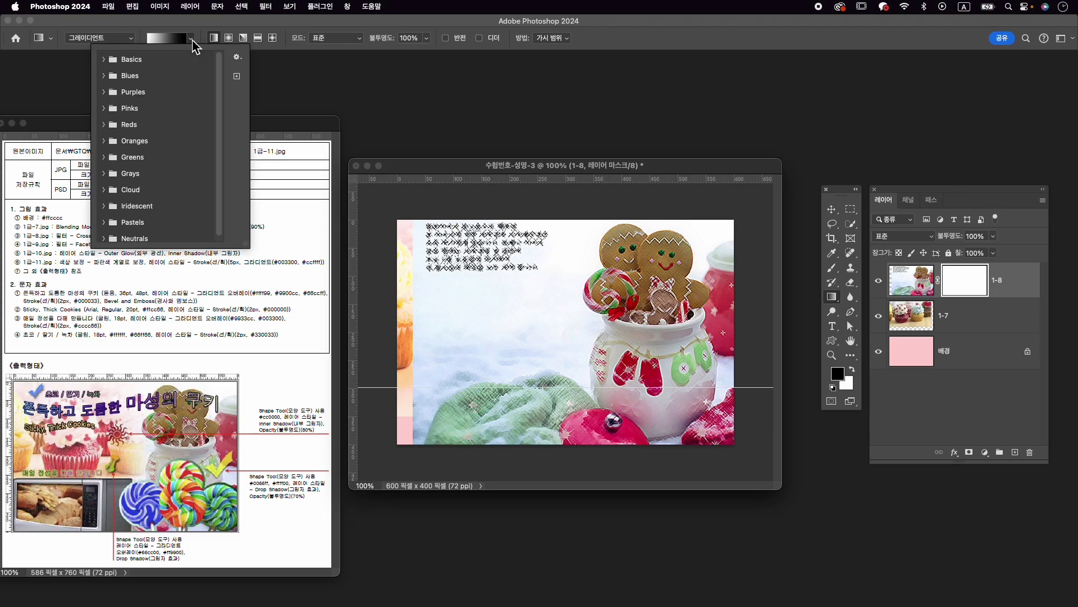
{"action": "left_click", "coordinate": [107, 62]}
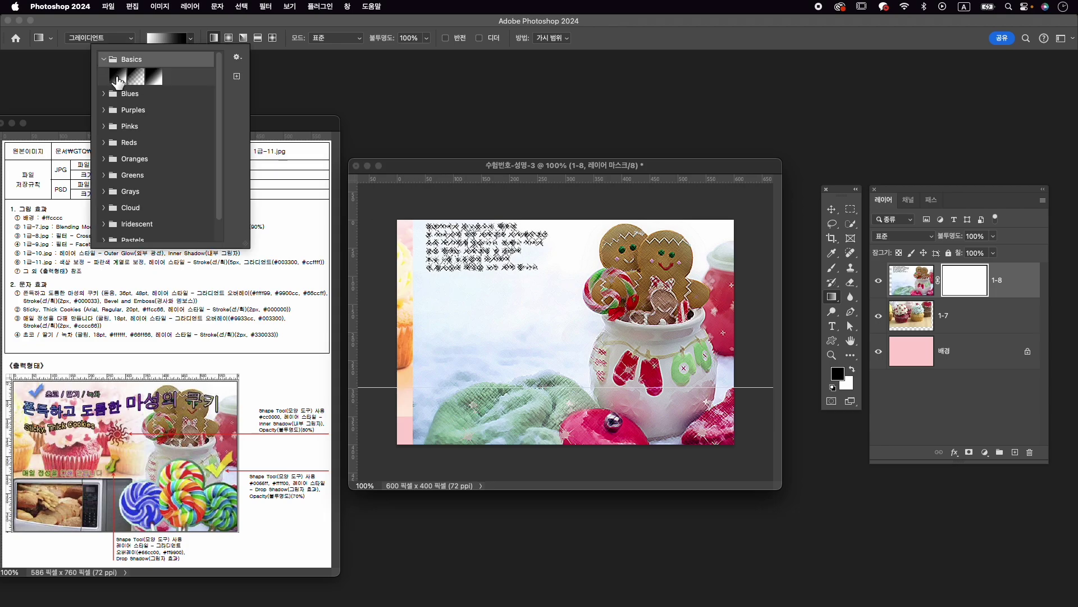
{"action": "left_click", "coordinate": [292, 21]}
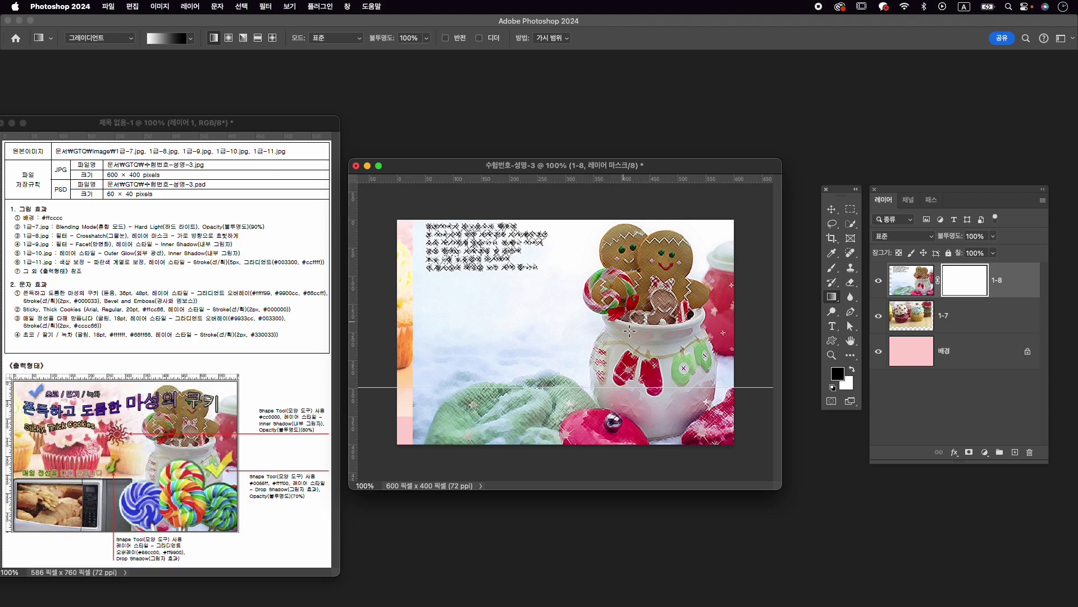
{"action": "left_click_drag", "start_coordinate": [617, 319], "coordinate": [510, 324]}
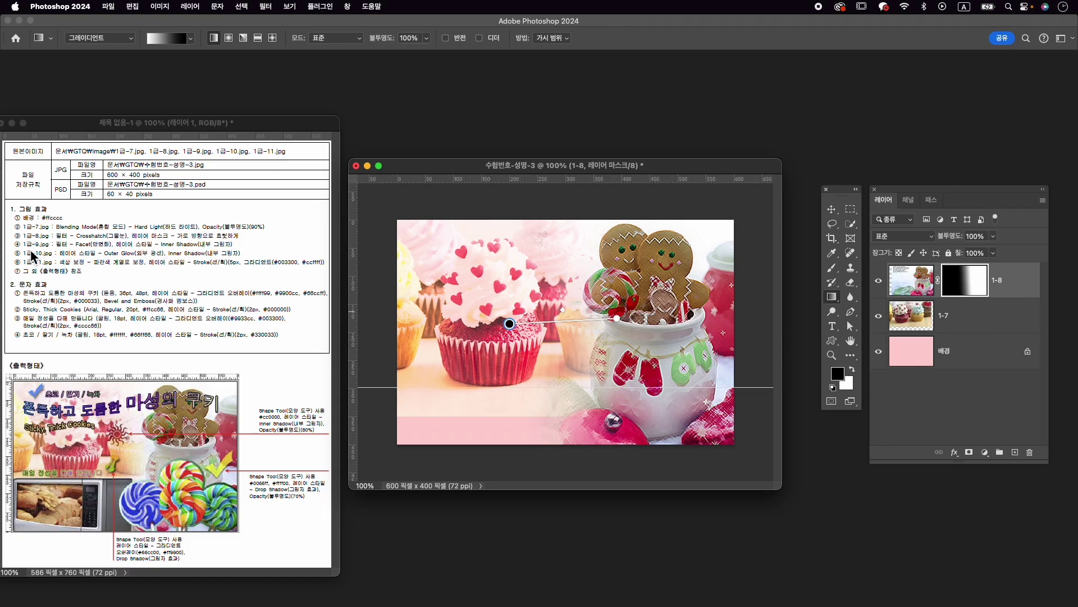
Open 1급-9.jpg from the Image folder and place its window over the composition.
{"action": "key", "text": "super+o"}
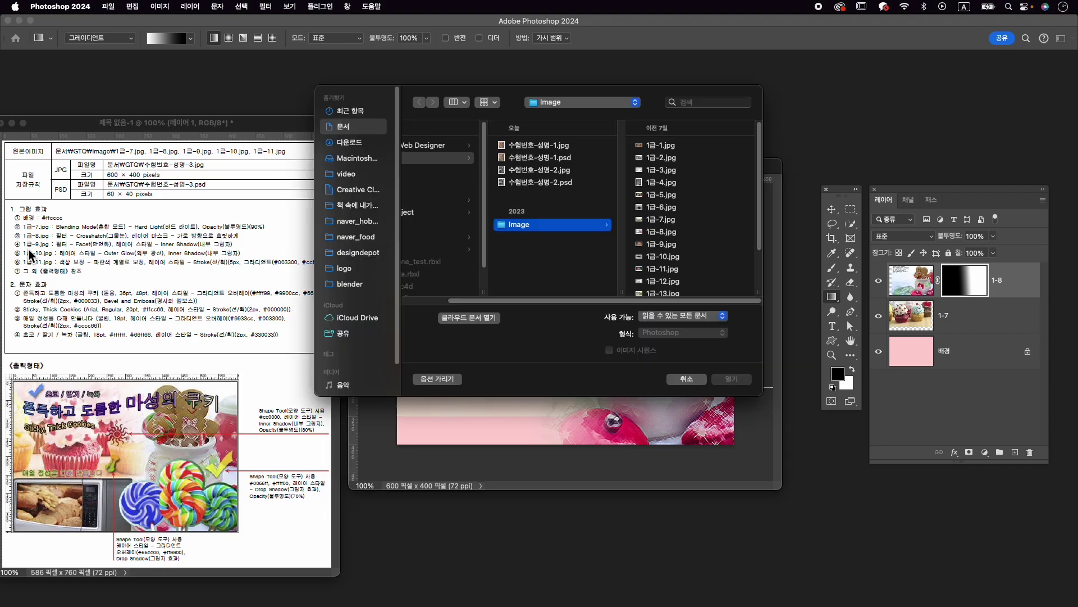
{"action": "left_click", "coordinate": [673, 246]}
{"action": "left_click", "coordinate": [732, 378]}
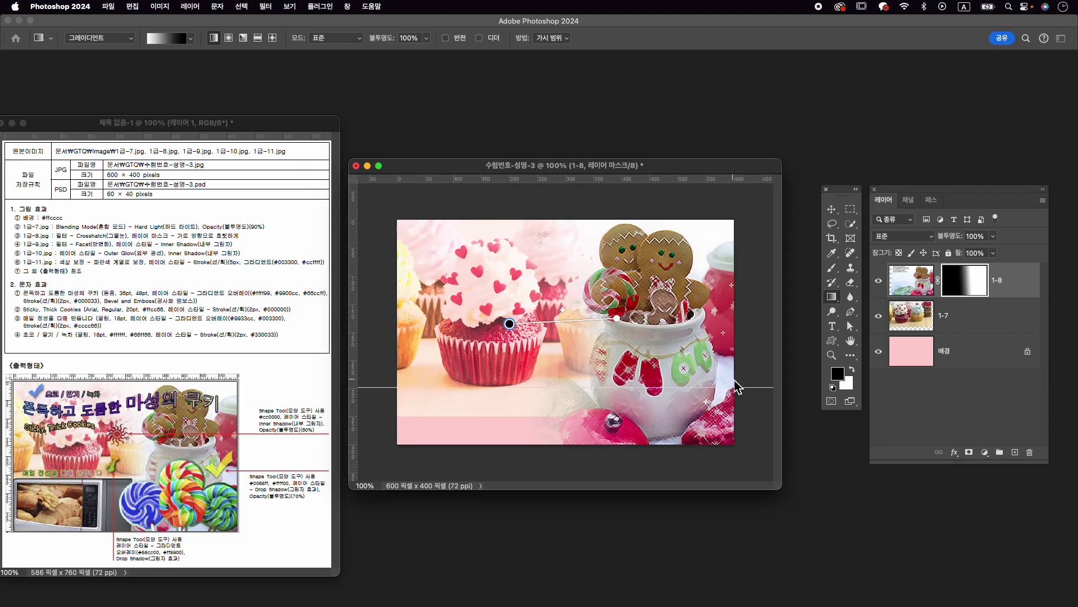
{"action": "left_click_drag", "start_coordinate": [191, 95], "coordinate": [618, 136]}
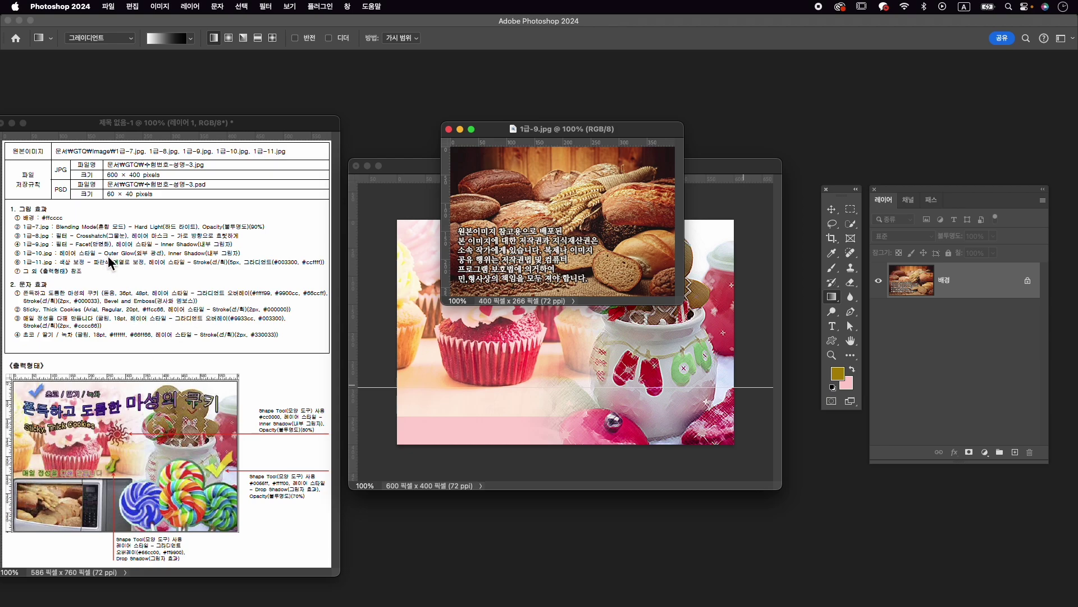
Apply the Facet (단면화) pixelate filter to the bread photo 1급-9.jpg.
{"action": "left_click", "coordinate": [269, 7]}
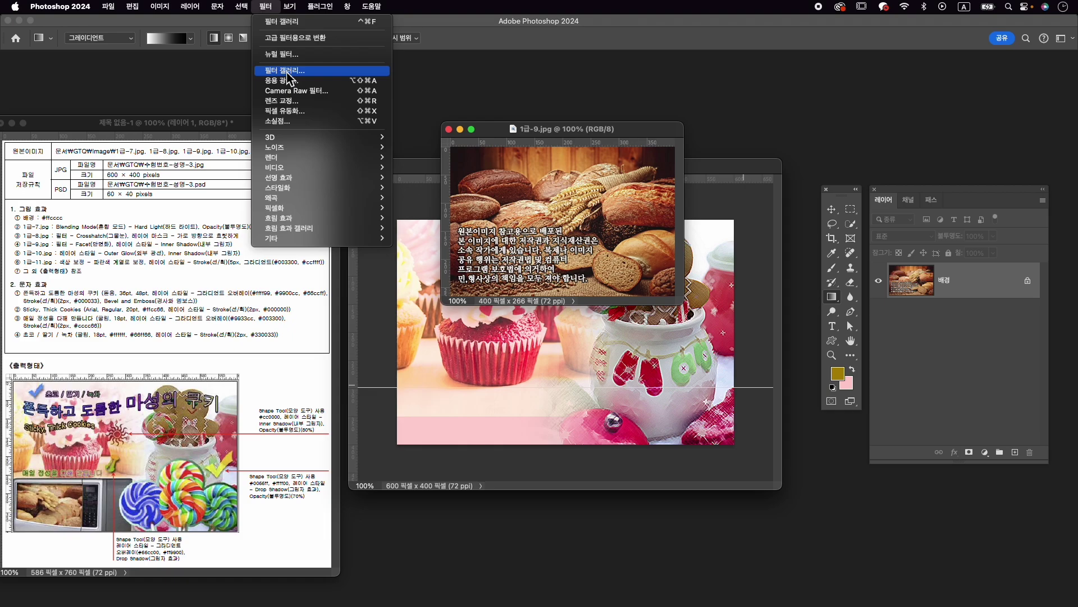
{"action": "mouse_move", "coordinate": [330, 146]}
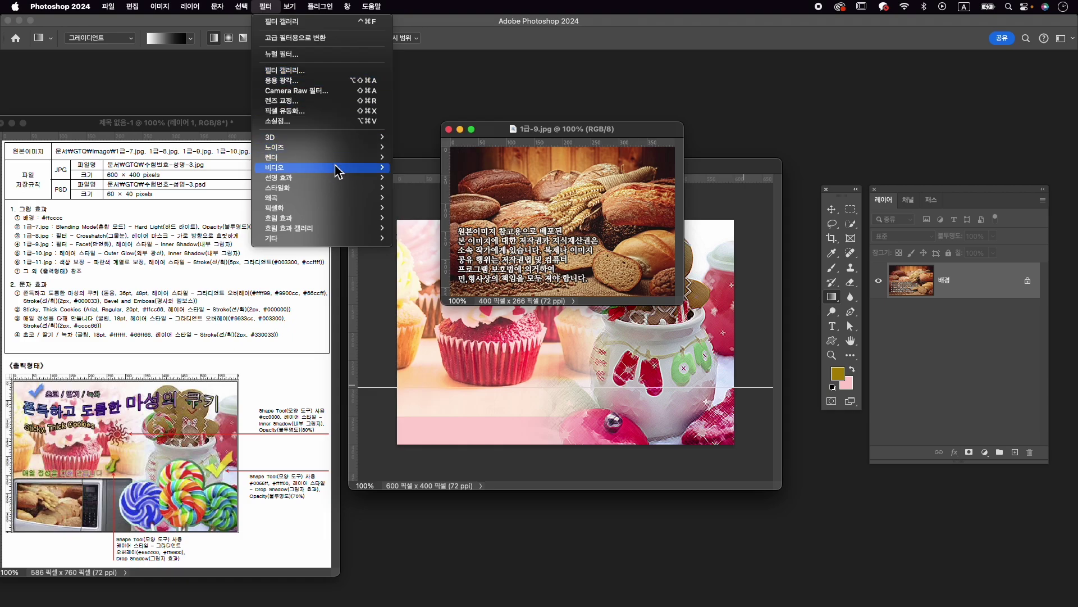
{"action": "mouse_move", "coordinate": [345, 191]}
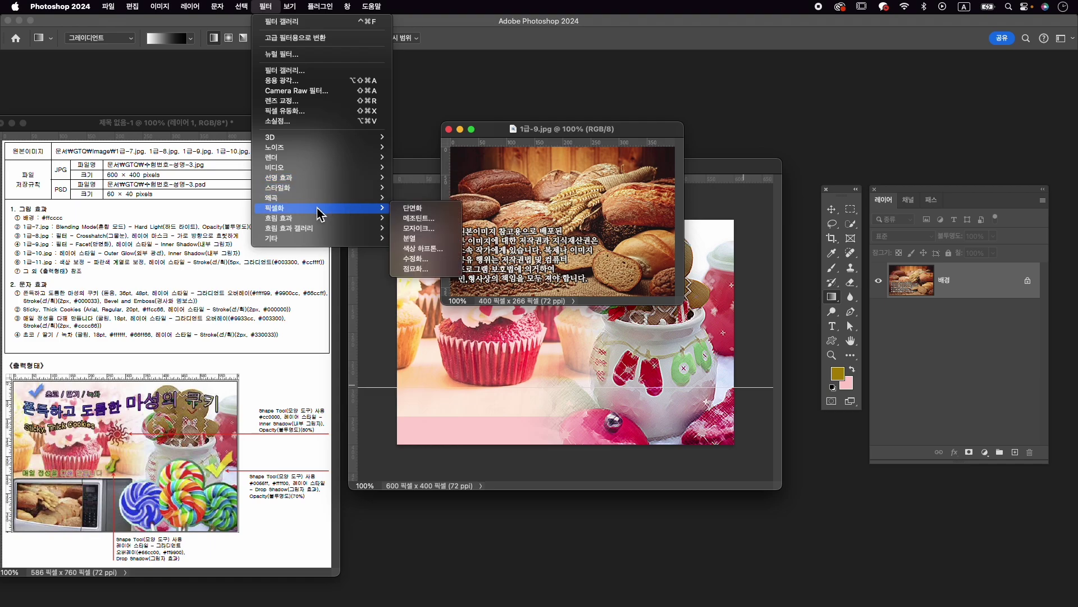
{"action": "left_click", "coordinate": [416, 208]}
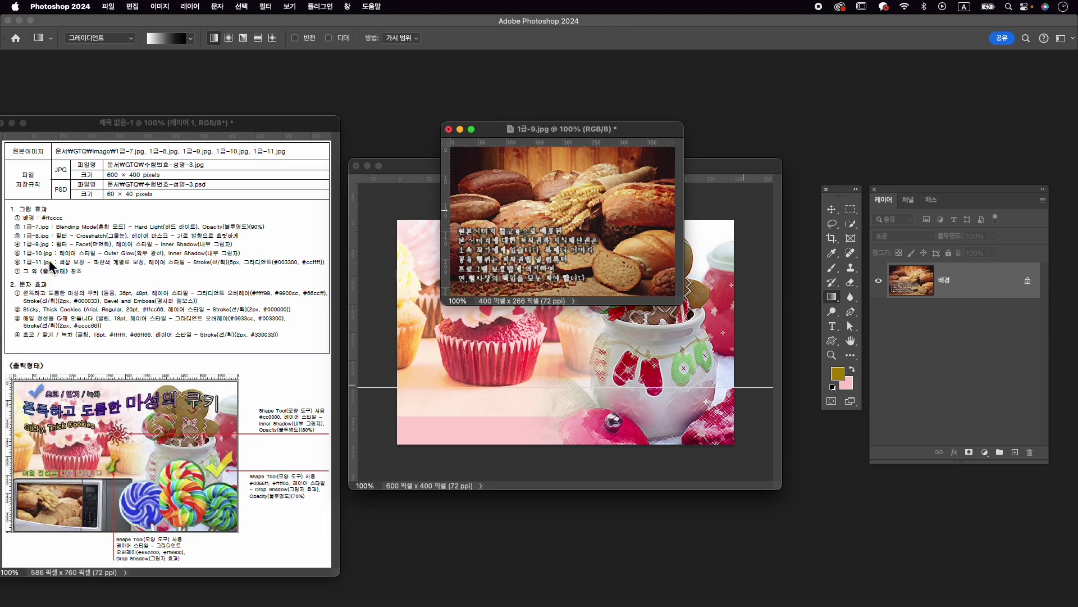
Copy the faceted bread photo into the composition, close its source without saving, and name the new layer 1-9.
{"action": "key", "text": "v"}
{"action": "left_click_drag", "start_coordinate": [567, 221], "coordinate": [562, 354]}
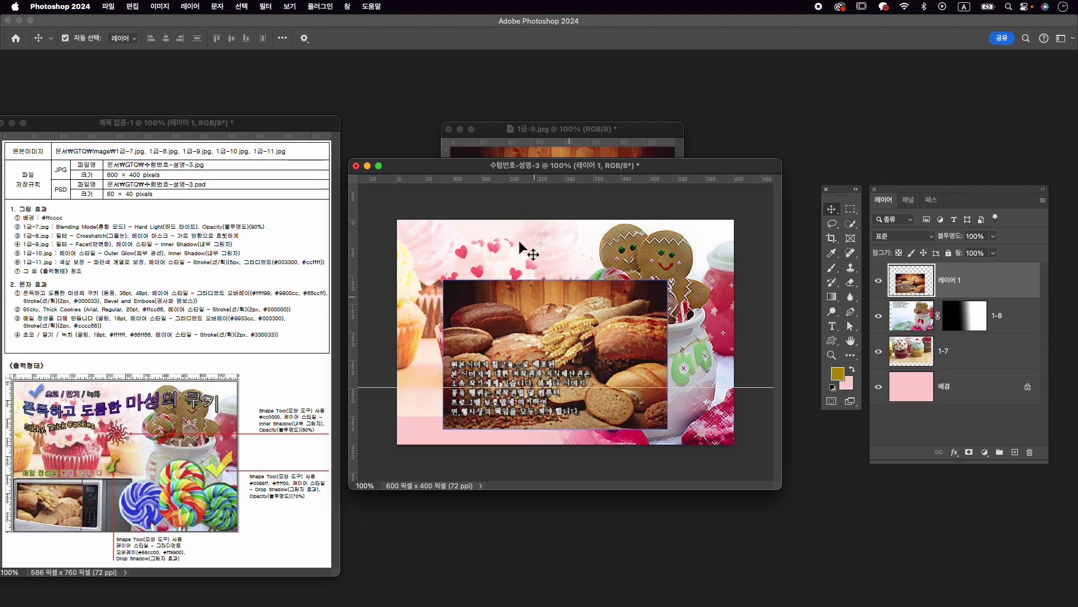
{"action": "left_click", "coordinate": [450, 129]}
{"action": "left_click", "coordinate": [572, 247]}
{"action": "double_click", "coordinate": [954, 281]}
{"action": "type", "text": "1"}
{"action": "key", "text": "Return"}
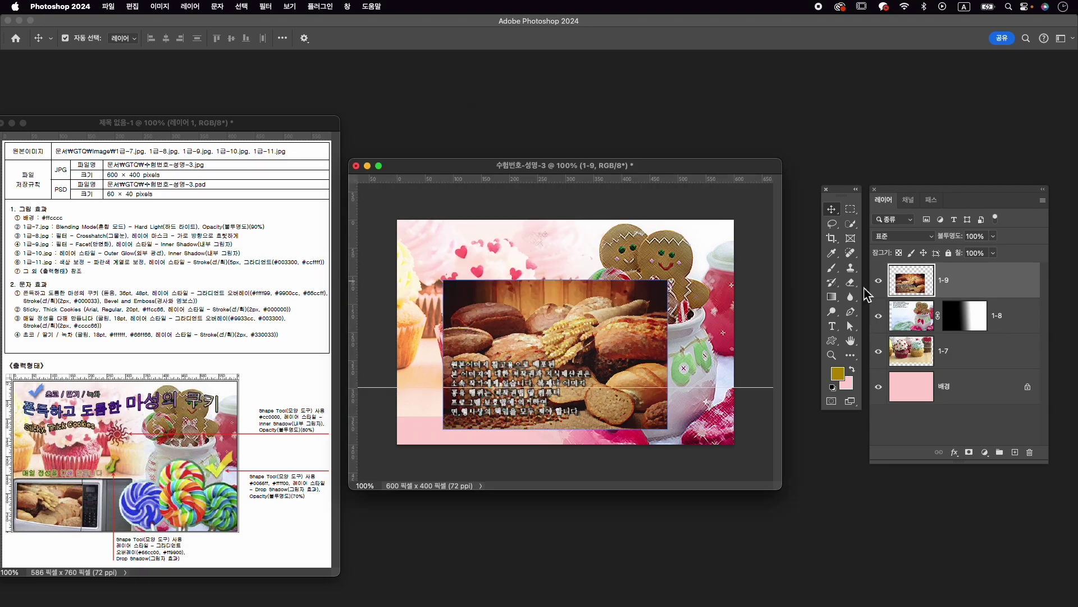
Save the composition in the GTQ folder as the Photoshop file 수험번호-성명-3.psd.
{"action": "left_click", "coordinate": [115, 6]}
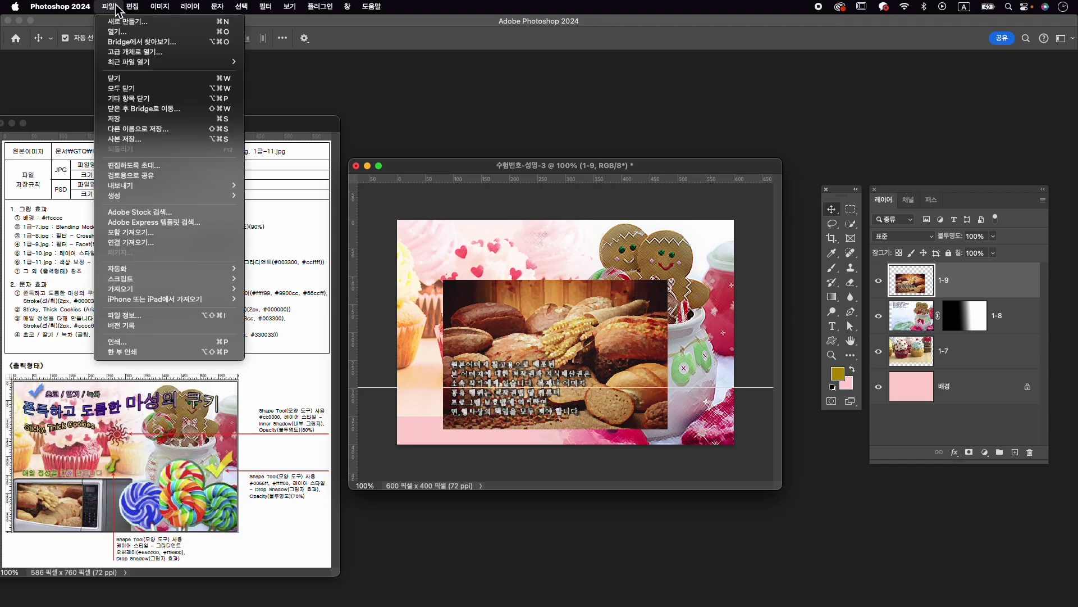
{"action": "left_click", "coordinate": [152, 129]}
{"action": "left_click", "coordinate": [456, 258]}
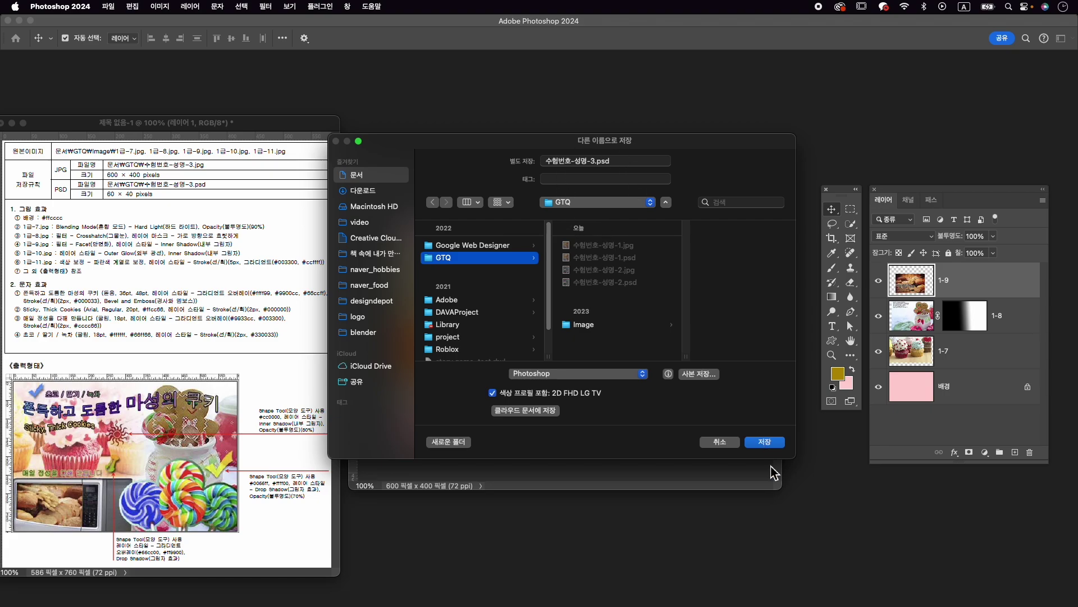
{"action": "left_click", "coordinate": [765, 442]}
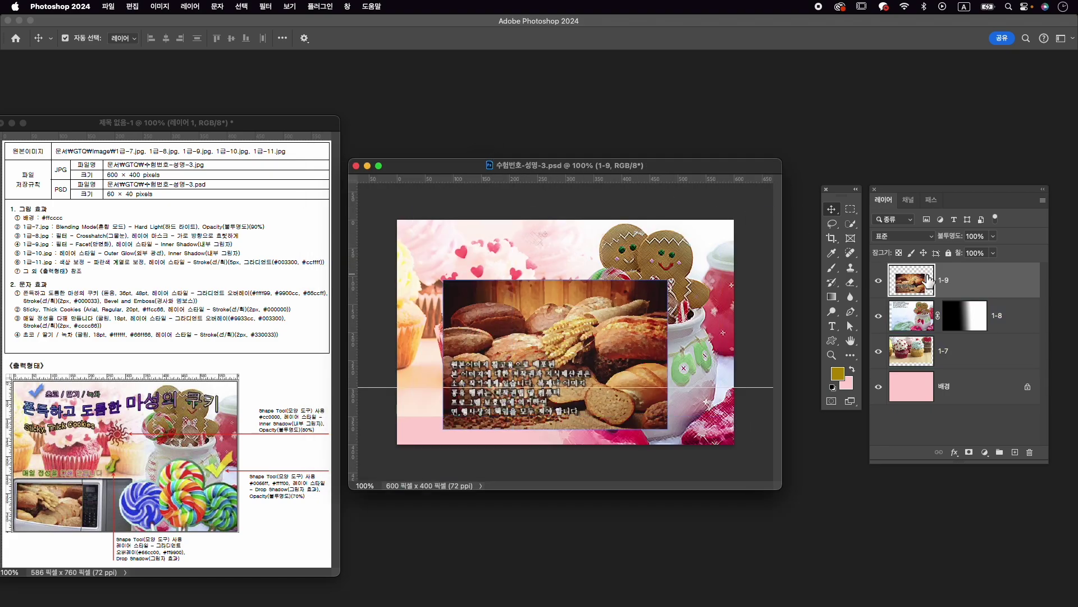
Give layer 1-9 an Inner Shadow with 100% opacity, 90° angle, 2 px distance and 5 px size.
{"action": "left_click", "coordinate": [956, 454]}
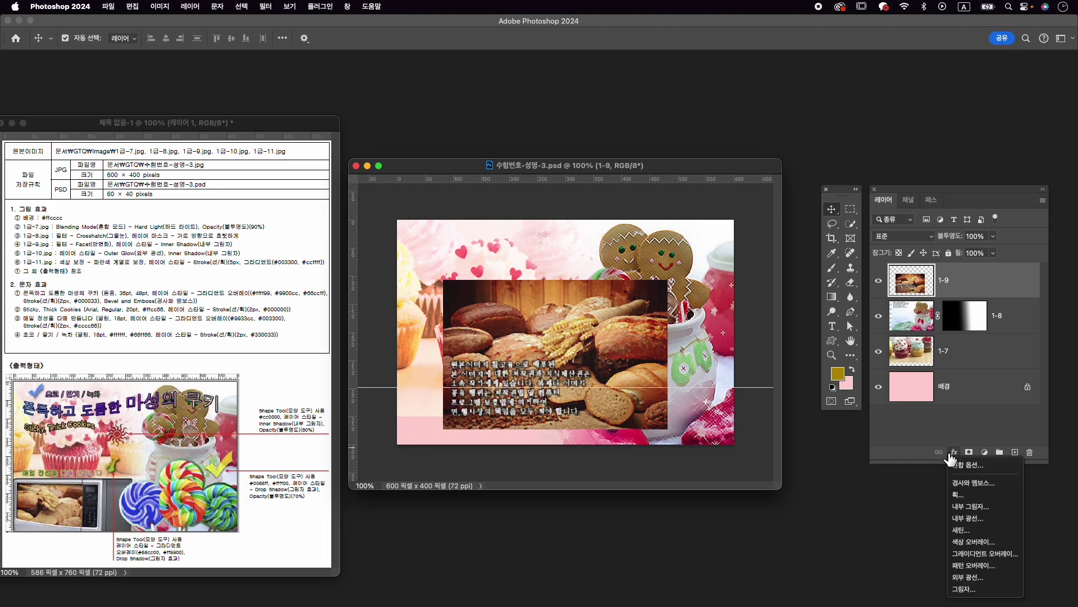
{"action": "left_click", "coordinate": [964, 507]}
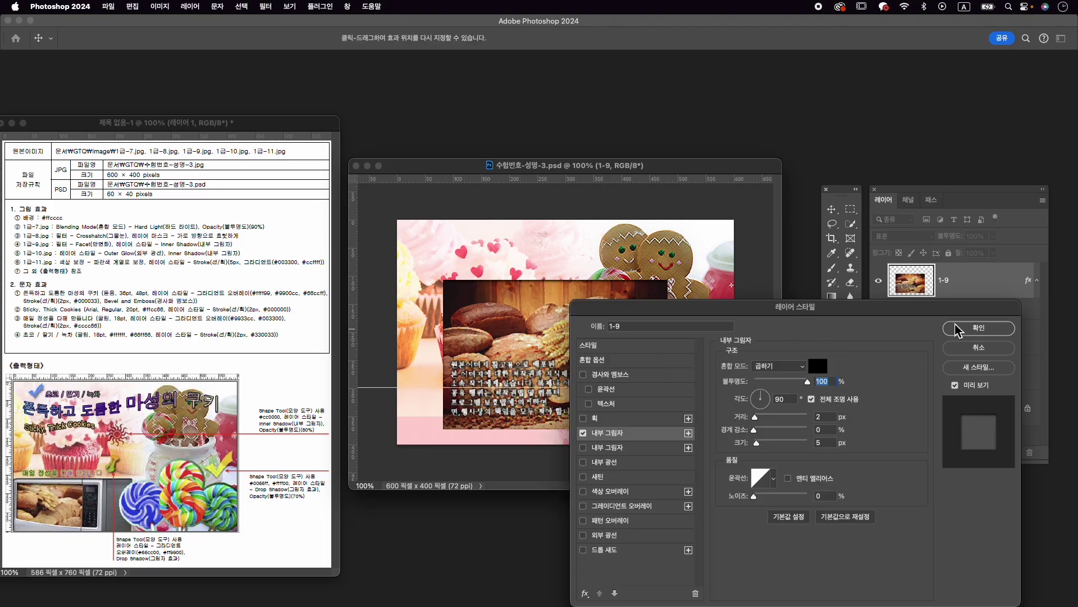
{"action": "left_click", "coordinate": [980, 331]}
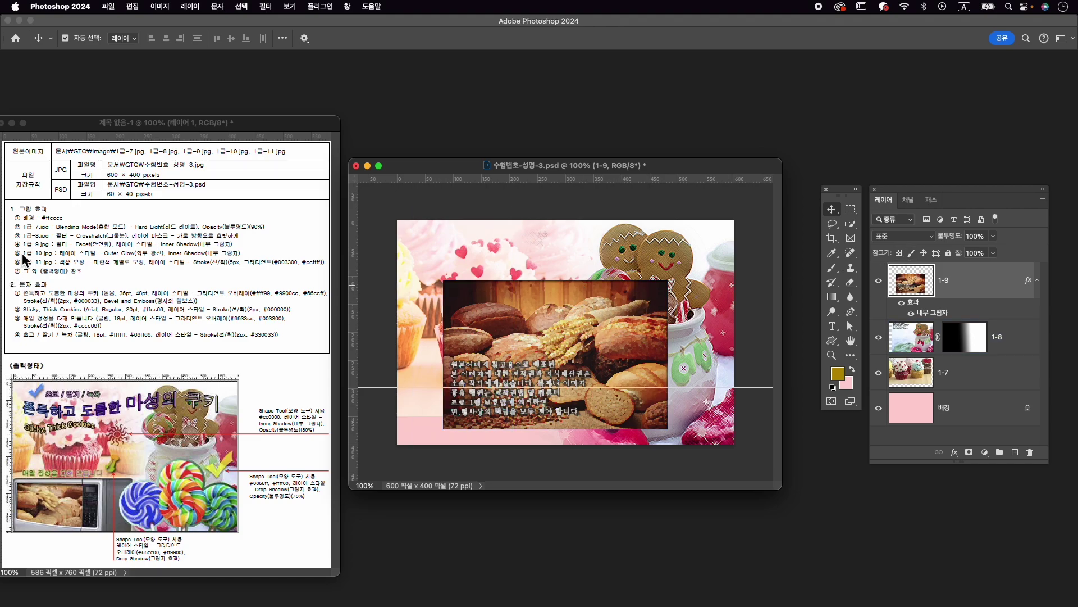
Open 1급-10.jpg from the Image folder and place its window over the composition.
{"action": "key", "text": "super+o"}
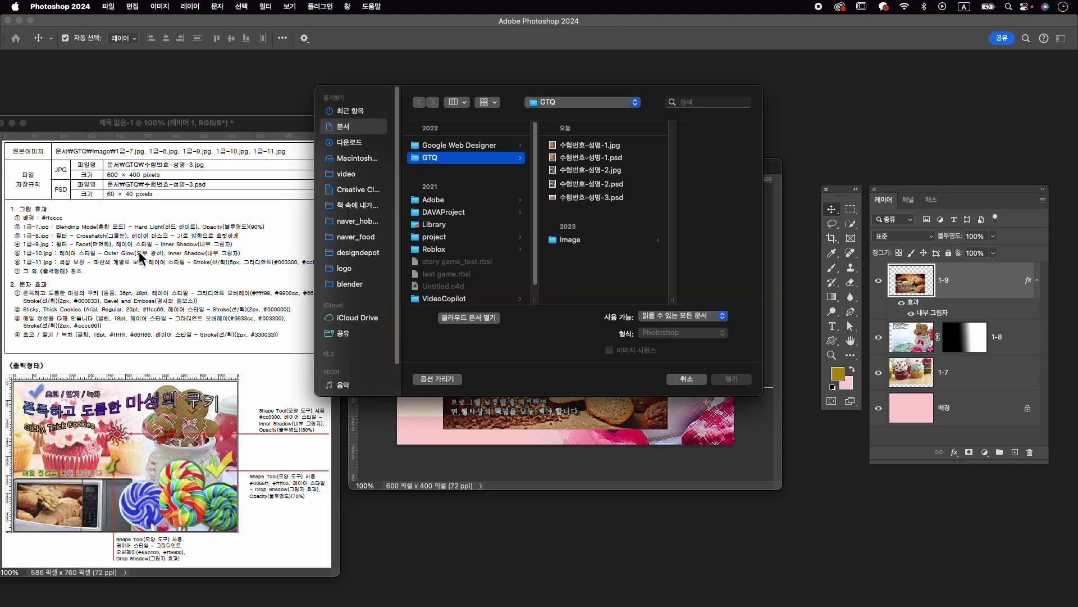
{"action": "left_click", "coordinate": [570, 241]}
{"action": "left_click", "coordinate": [668, 256]}
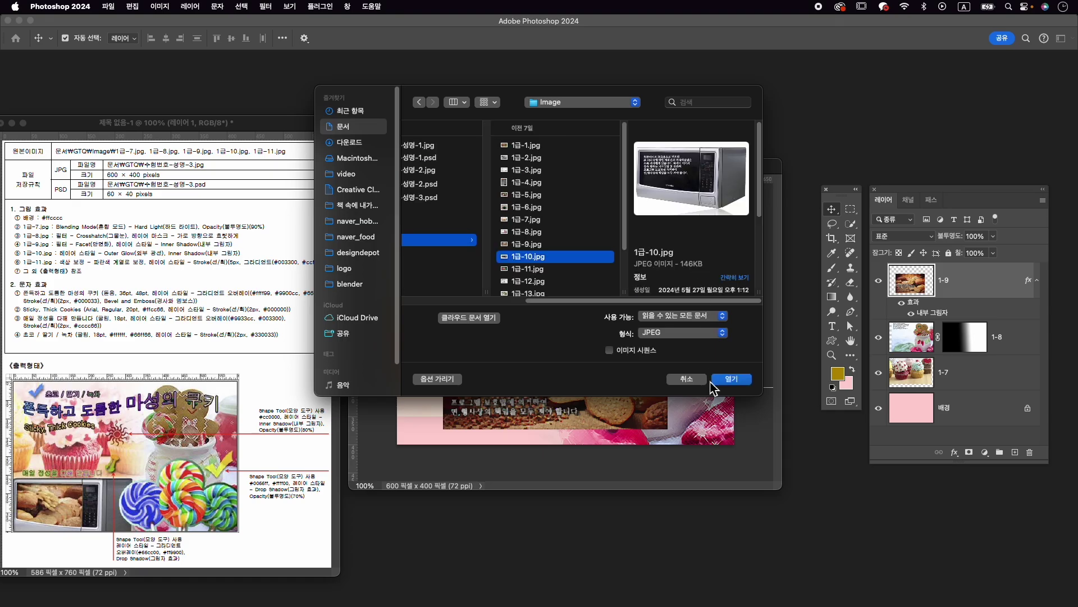
{"action": "left_click", "coordinate": [732, 379]}
{"action": "left_click_drag", "start_coordinate": [216, 103], "coordinate": [564, 122]}
Mask the microwave out of its white background, using an Object Selection trimmed at the edges with the Quick Selection tool.
{"action": "left_click_drag", "start_coordinate": [851, 223], "coordinate": [884, 225]}
{"action": "left_click_drag", "start_coordinate": [391, 149], "coordinate": [709, 321]}
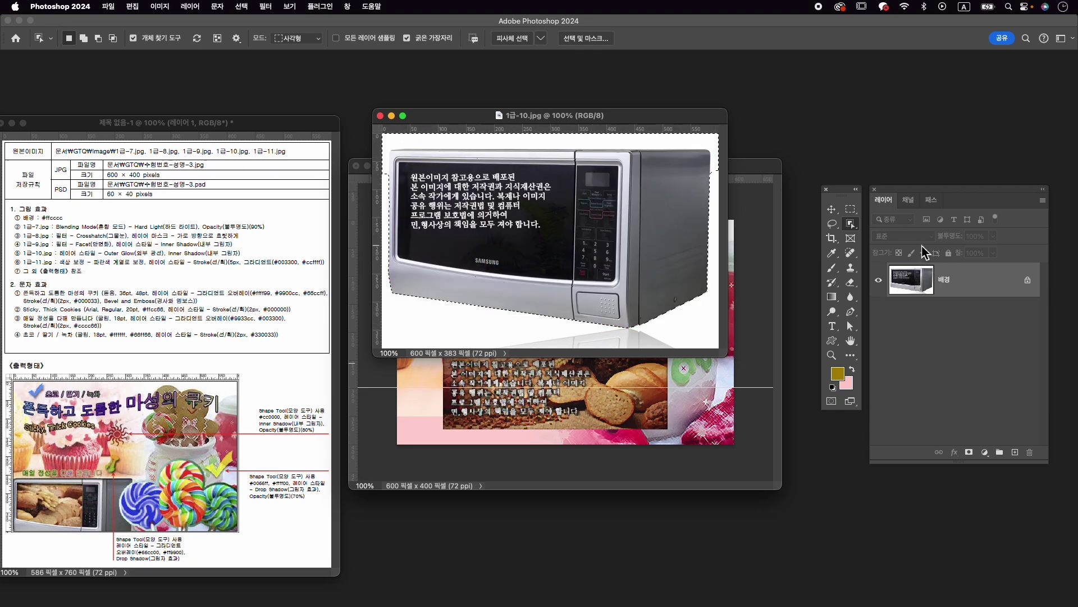
{"action": "right_click", "coordinate": [850, 223]}
{"action": "left_click", "coordinate": [885, 236]}
{"action": "left_click_drag", "start_coordinate": [680, 142], "coordinate": [662, 140], "text": "alt"}
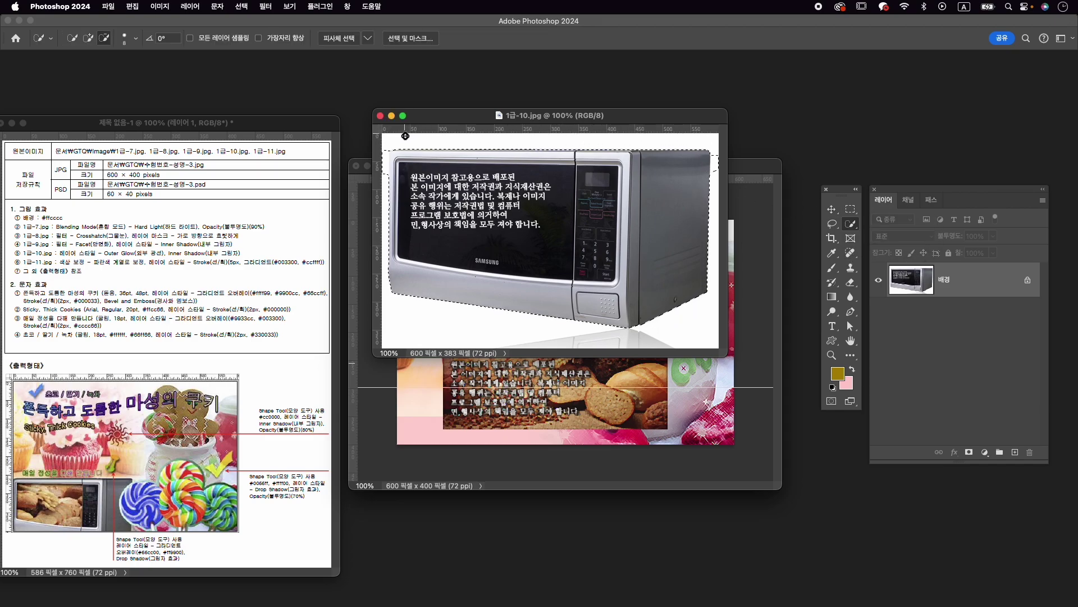
{"action": "left_click_drag", "start_coordinate": [385, 154], "coordinate": [386, 186], "text": "alt"}
{"action": "left_click_drag", "start_coordinate": [720, 156], "coordinate": [693, 170], "text": "alt"}
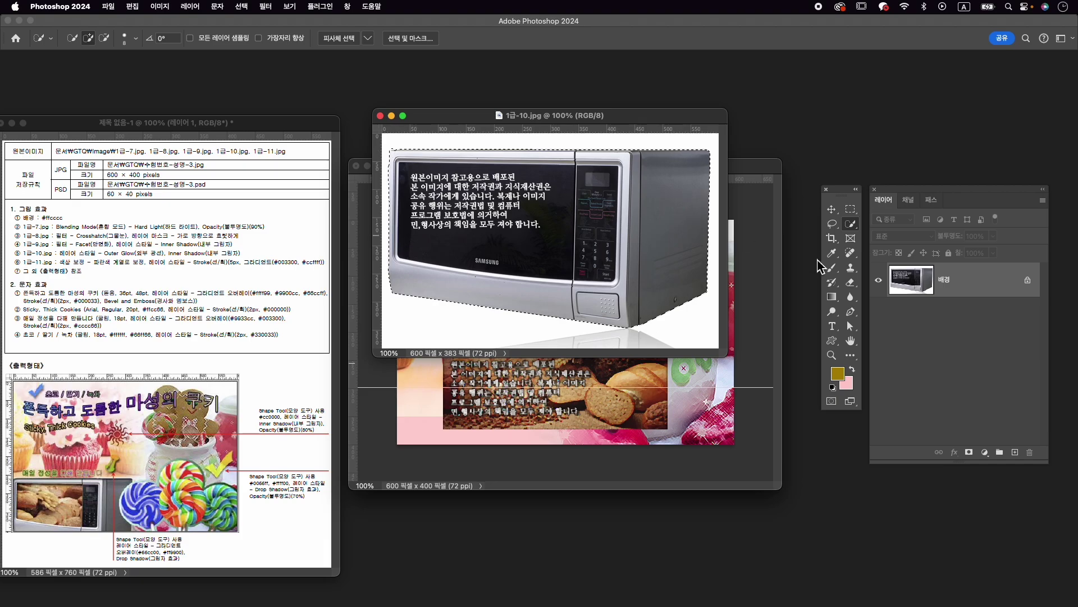
{"action": "key", "text": "alt"}
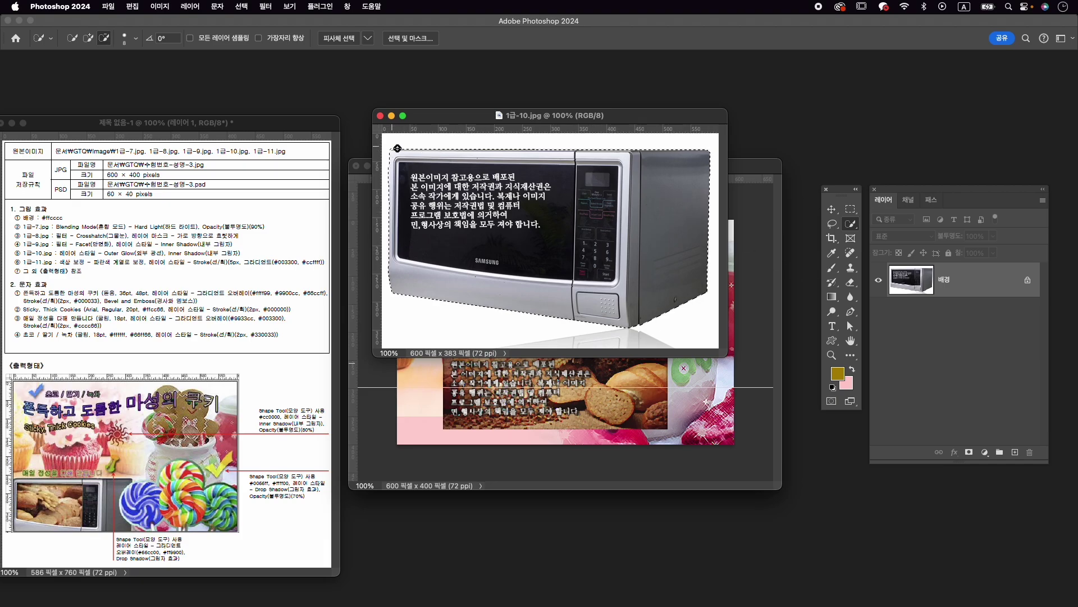
{"action": "left_click", "coordinate": [970, 453]}
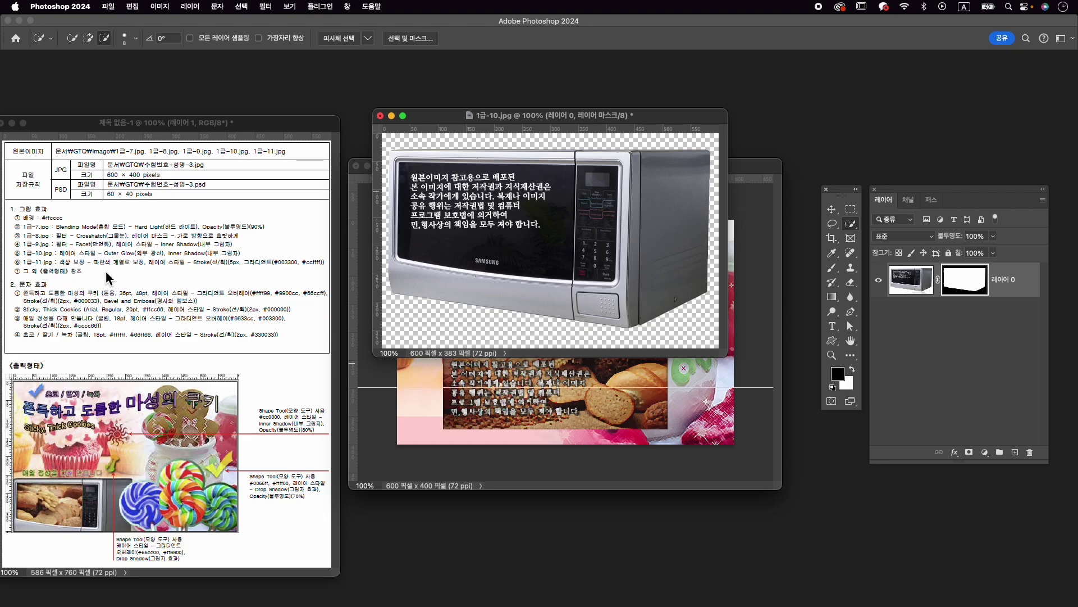
Move the masked microwave into the 수험번호-성명-3.psd composition and close 1급-10.jpg.
{"action": "key", "text": "v"}
{"action": "left_click_drag", "start_coordinate": [533, 268], "coordinate": [543, 428]}
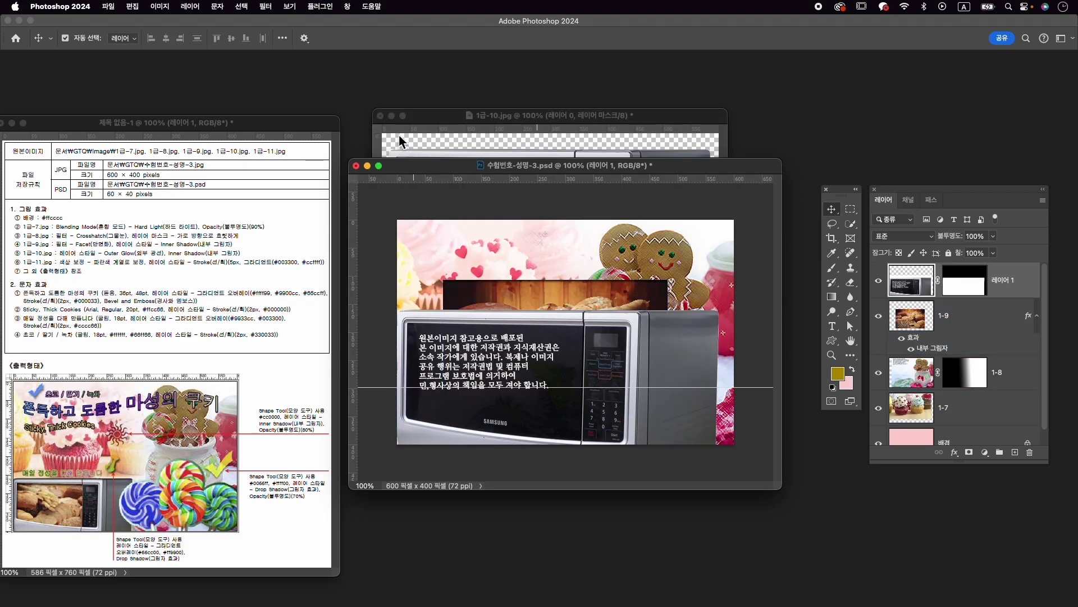
{"action": "left_click", "coordinate": [381, 116]}
{"action": "left_click", "coordinate": [568, 246]}
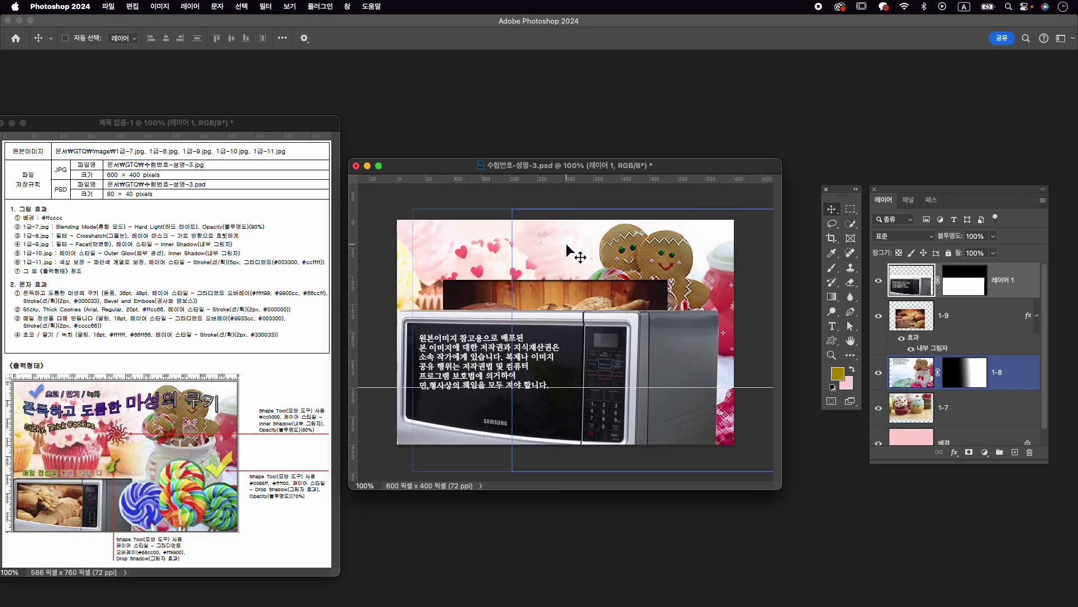
Scale the microwave proportionally to about 58%, rotate it -0.29°, and place it in the canvas's lower-left corner.
{"action": "key", "text": "super+t"}
{"action": "left_click_drag", "start_coordinate": [732, 299], "coordinate": [607, 379]}
{"action": "left_click_drag", "start_coordinate": [572, 408], "coordinate": [574, 385]}
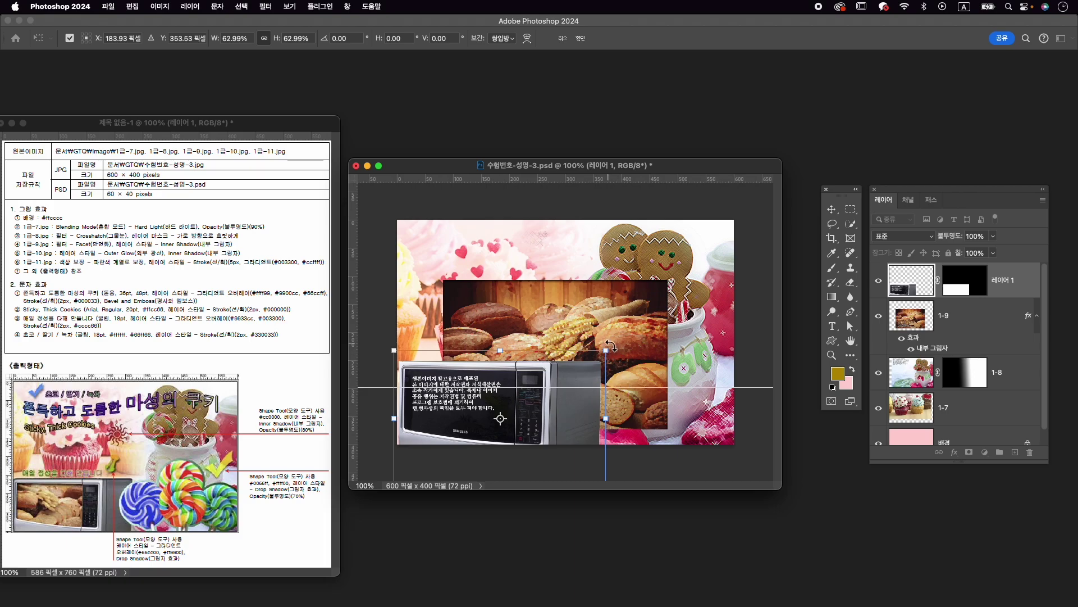
{"action": "left_click_drag", "start_coordinate": [637, 352], "coordinate": [590, 372]}
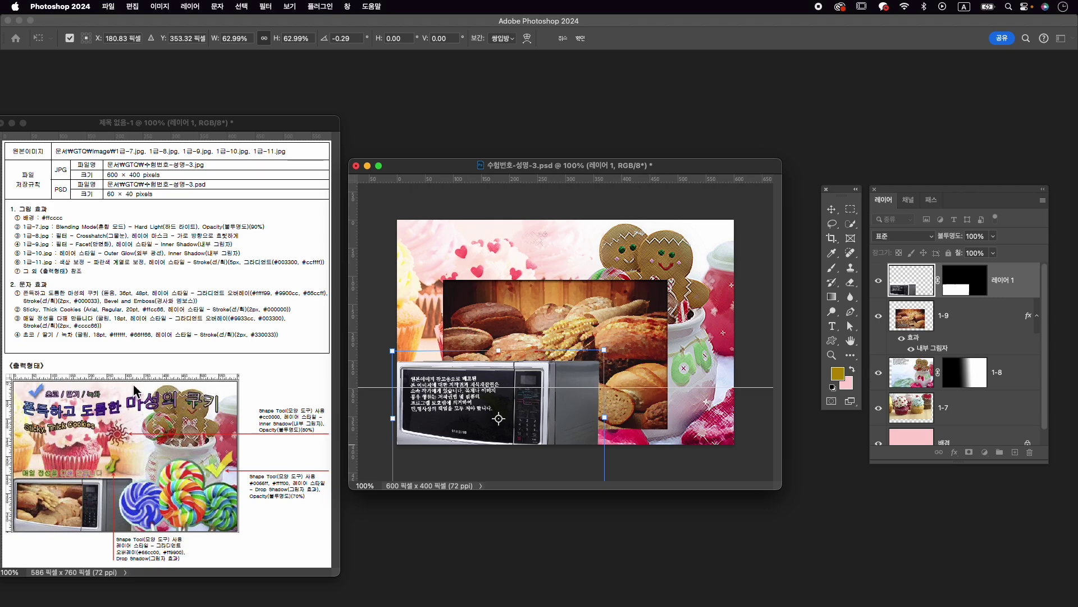
{"action": "left_click_drag", "start_coordinate": [605, 349], "coordinate": [597, 356]}
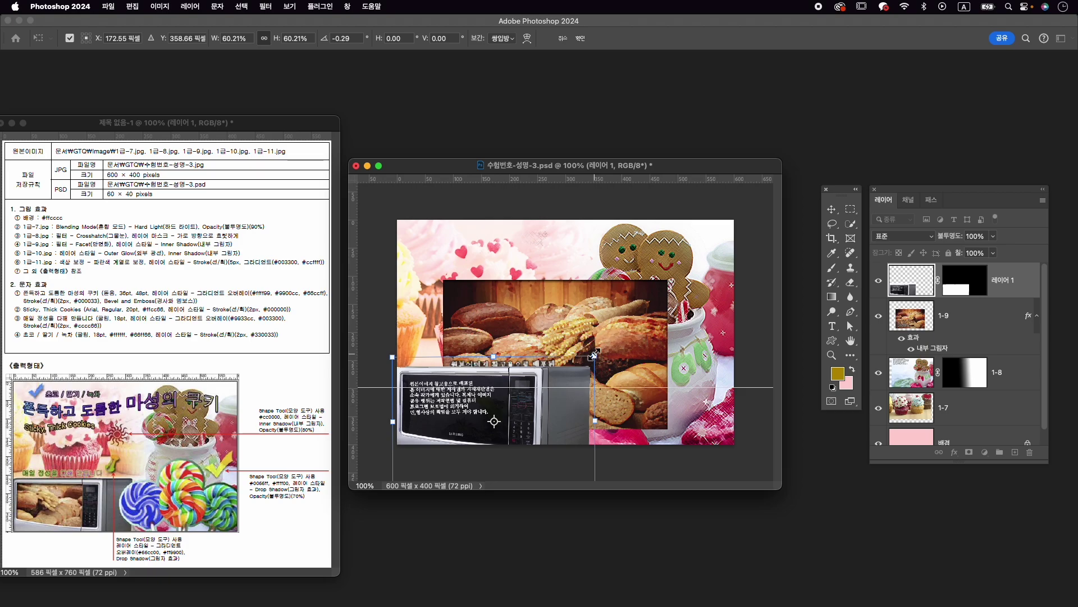
{"action": "left_click_drag", "start_coordinate": [548, 410], "coordinate": [548, 402]}
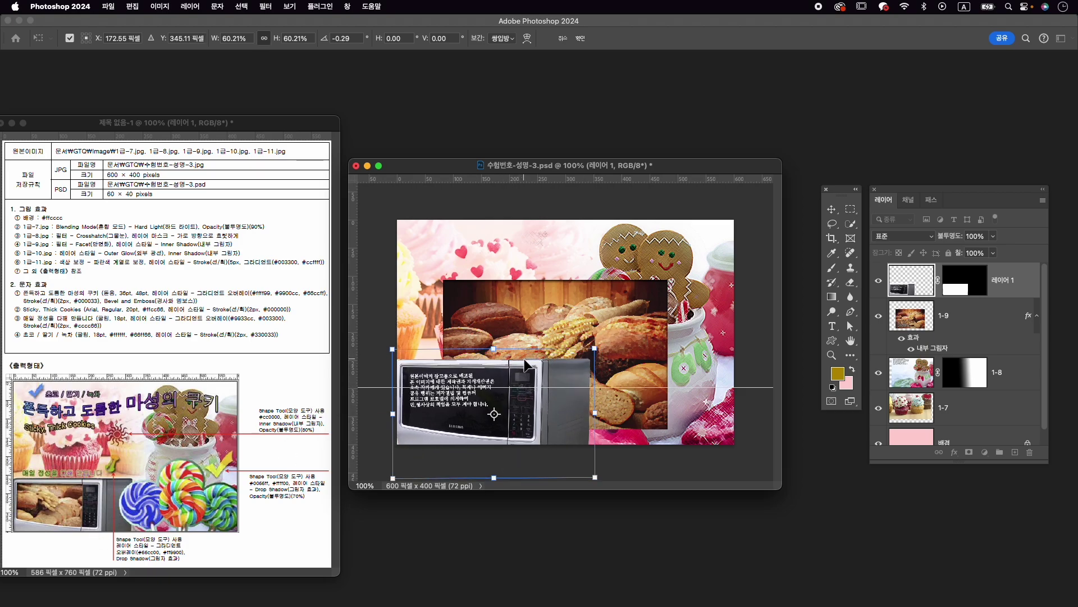
{"action": "left_click_drag", "start_coordinate": [597, 354], "coordinate": [590, 358]}
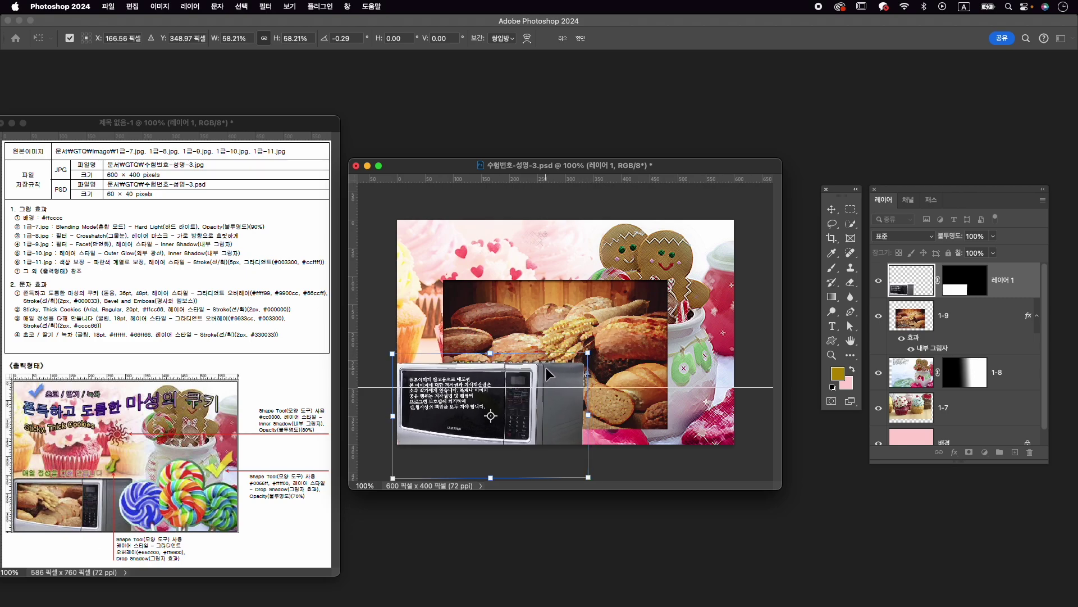
{"action": "key", "text": "Up"}
{"action": "key", "text": "Return"}
Rename the microwave layer as 1-10.
{"action": "left_click", "coordinate": [600, 400]}
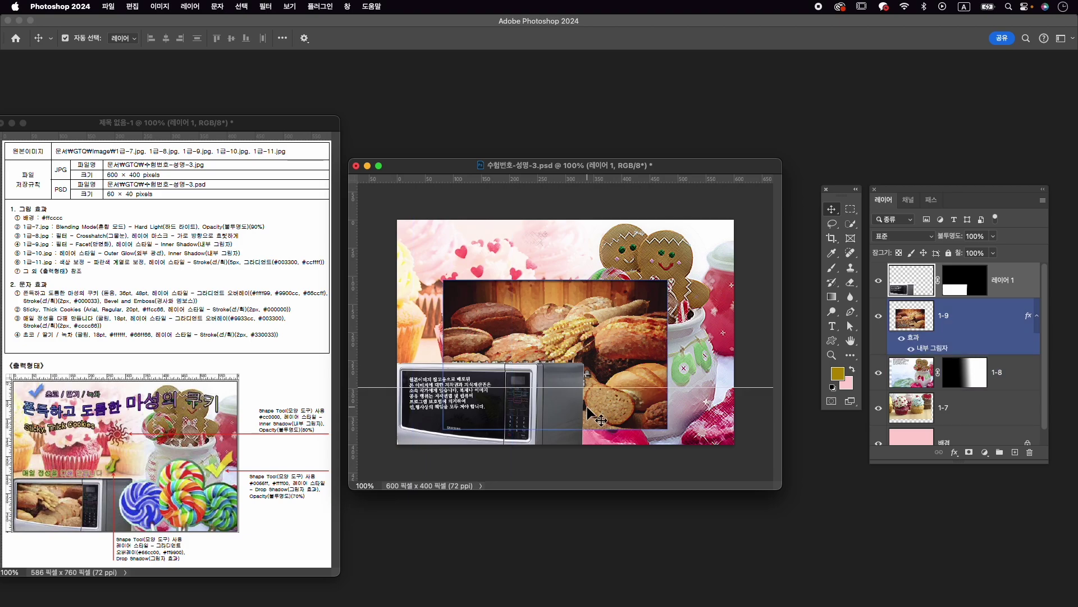
{"action": "double_click", "coordinate": [1004, 280]}
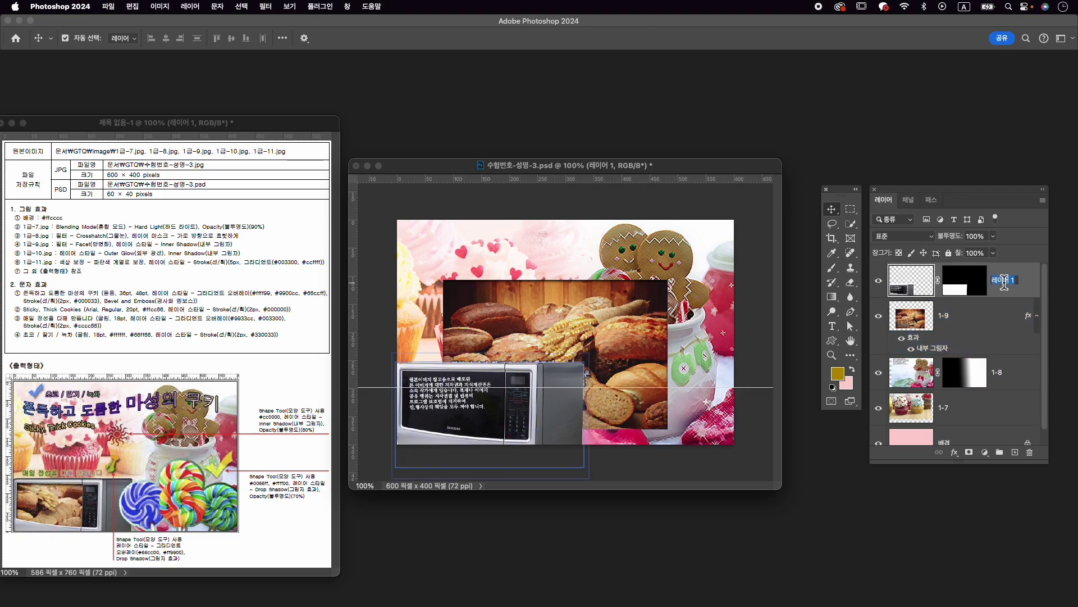
{"action": "type", "text": "1-10"}
{"action": "key", "text": "Return"}
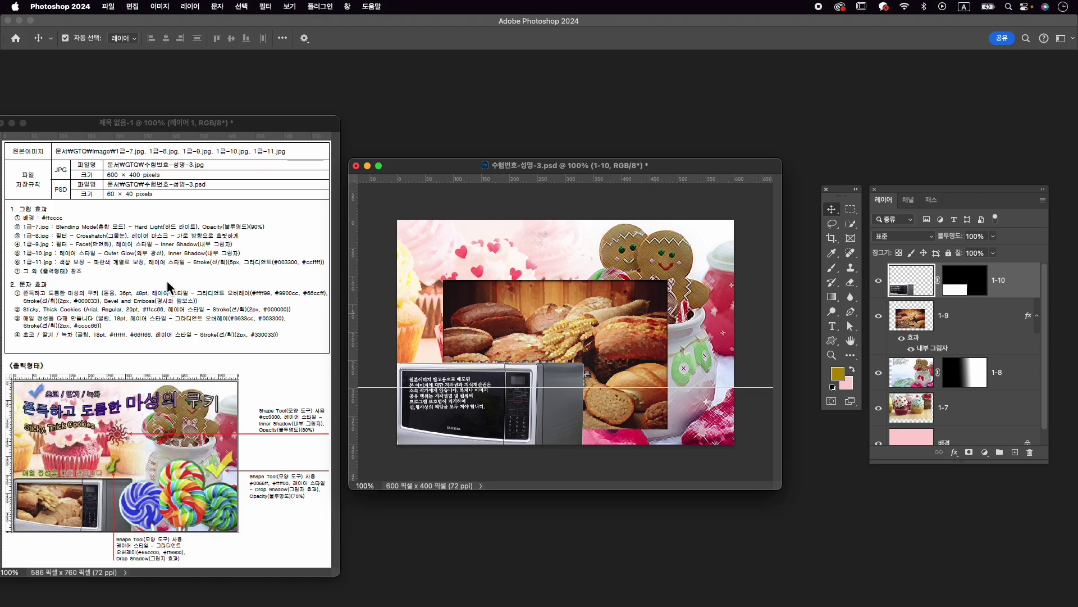
Give layer 1-10 a 100% Outer Glow with 4% spread and 3 px size, plus a 100% Inner Shadow at 90°, 2 px distance, 5 px size.
{"action": "left_click", "coordinate": [954, 452]}
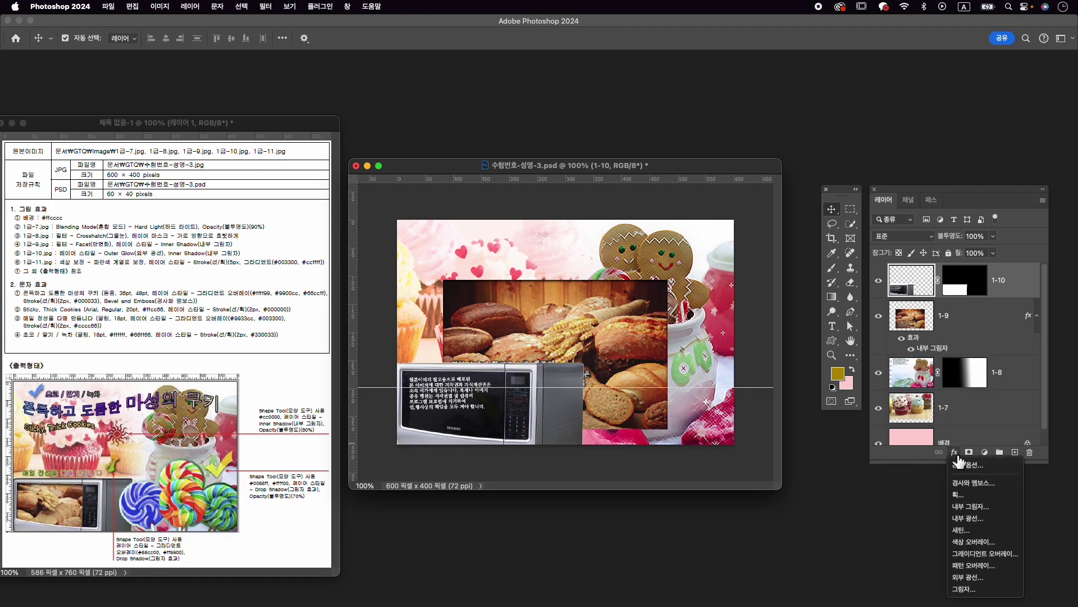
{"action": "left_click", "coordinate": [991, 577]}
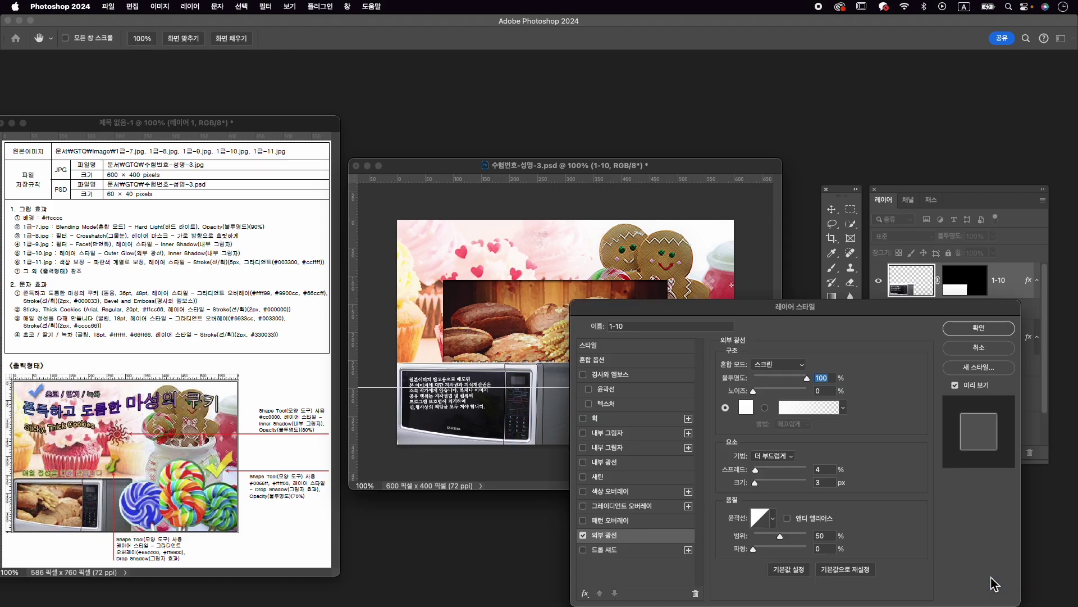
{"action": "left_click", "coordinate": [632, 433]}
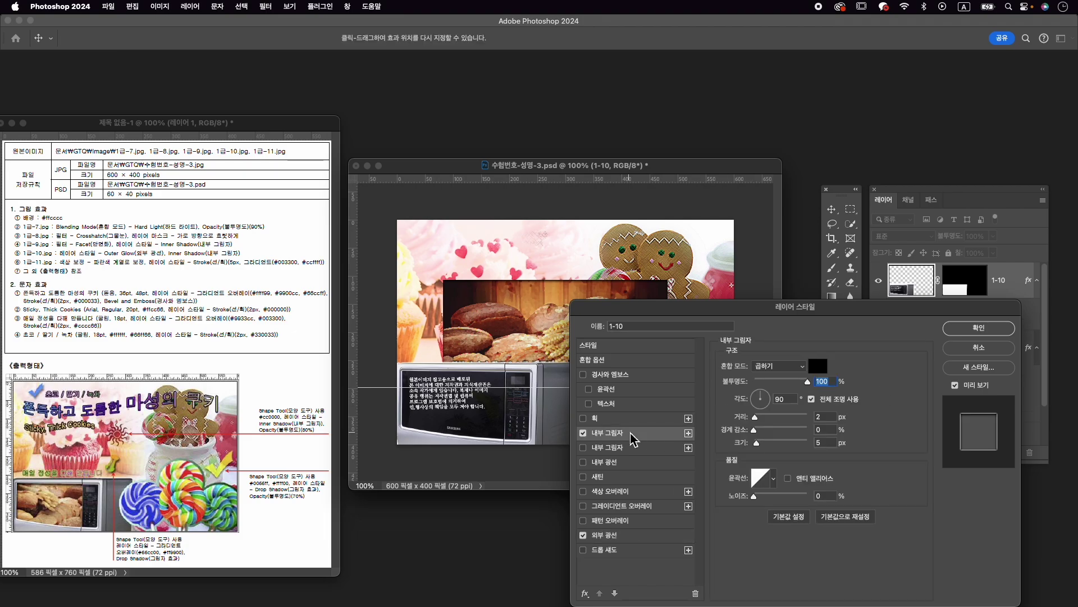
{"action": "left_click", "coordinate": [1014, 327]}
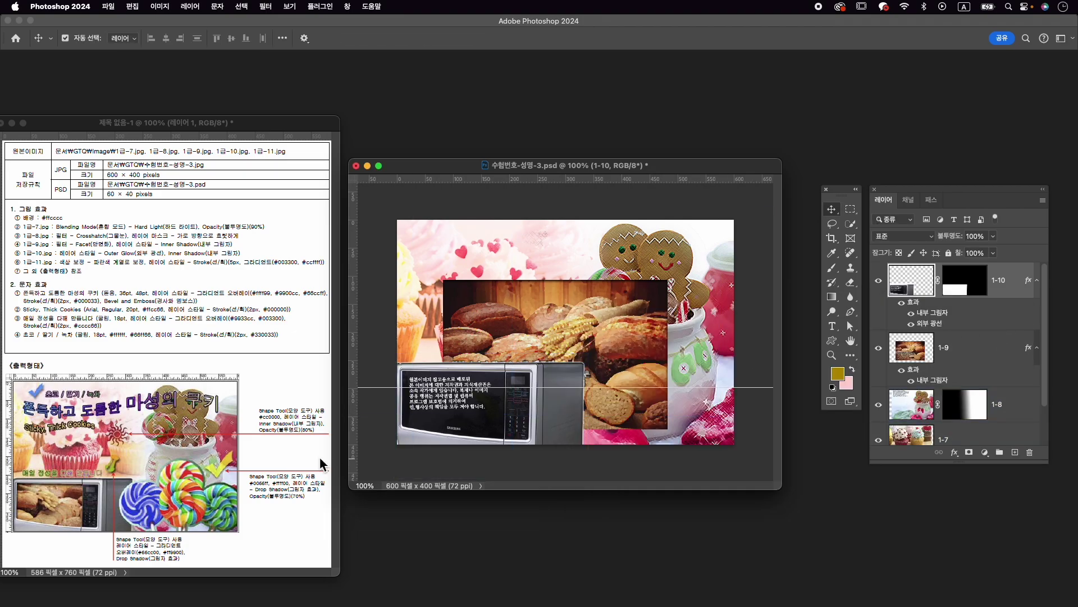
Reorder layer 1-9 above layer 1-10 and shift the bread image over the microwave, keeping its opacity at 100%.
{"action": "left_click", "coordinate": [953, 347]}
{"action": "key", "text": "super"}
{"action": "key", "text": "super+t"}
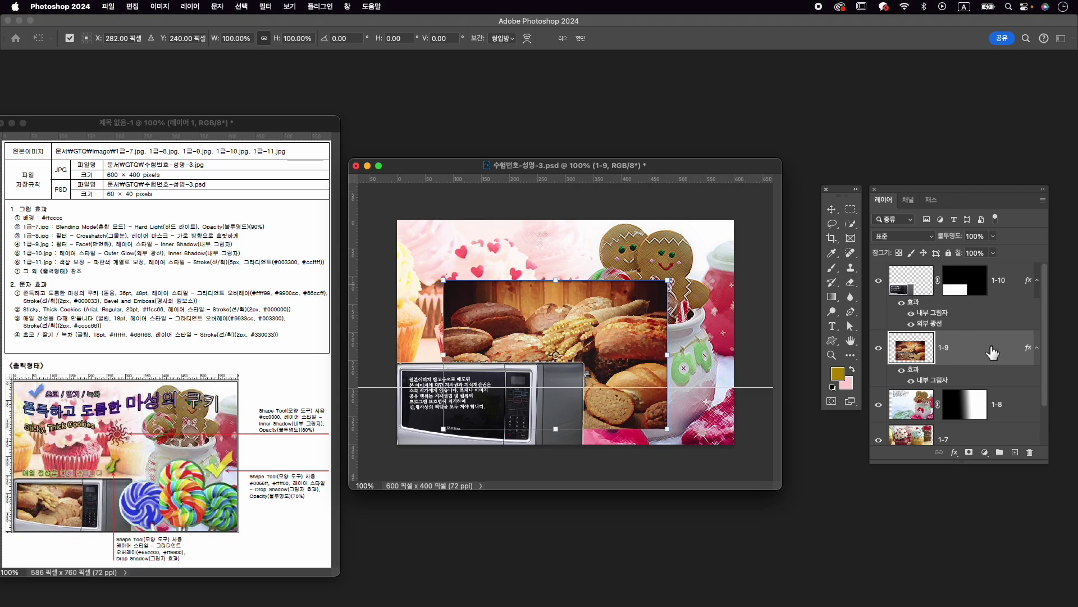
{"action": "key", "text": "Return"}
{"action": "key", "text": "super+bracketright"}
{"action": "left_click_drag", "start_coordinate": [953, 241], "coordinate": [924, 242]}
{"action": "left_click_drag", "start_coordinate": [598, 322], "coordinate": [542, 321]}
{"action": "key", "text": "super+t"}
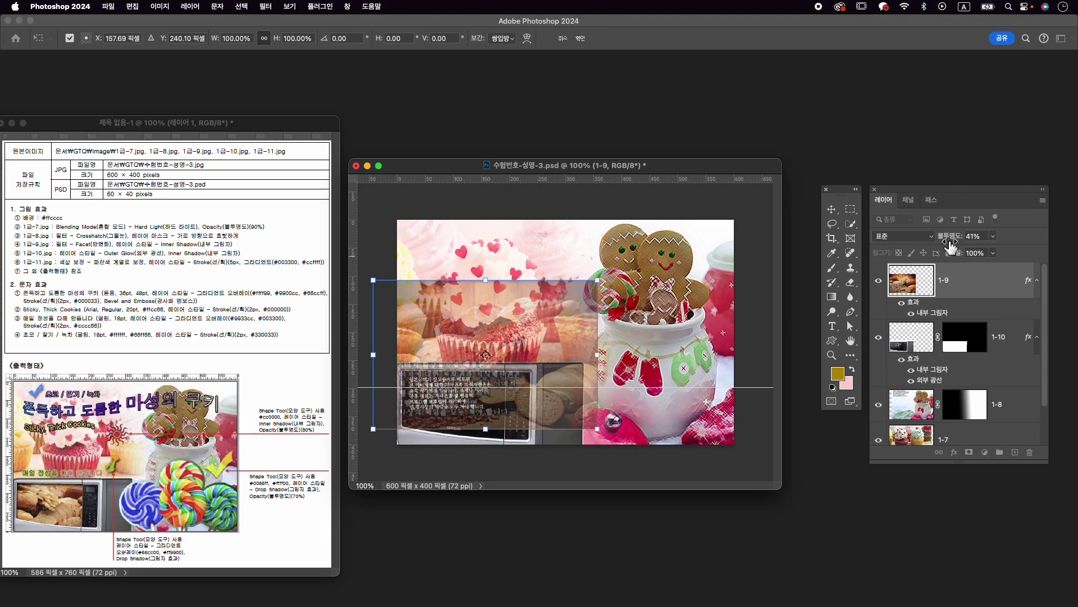
{"action": "left_click_drag", "start_coordinate": [948, 243], "coordinate": [986, 244]}
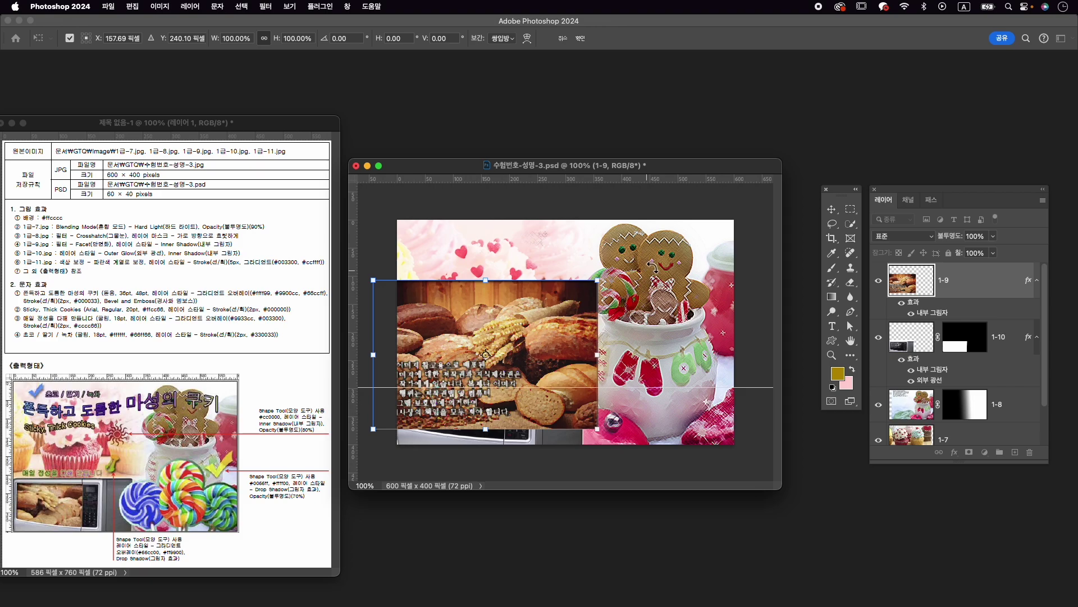
Flip the bread image horizontally, move it down over the microwave, and scale it to about 82%.
{"action": "right_click", "coordinate": [549, 315]}
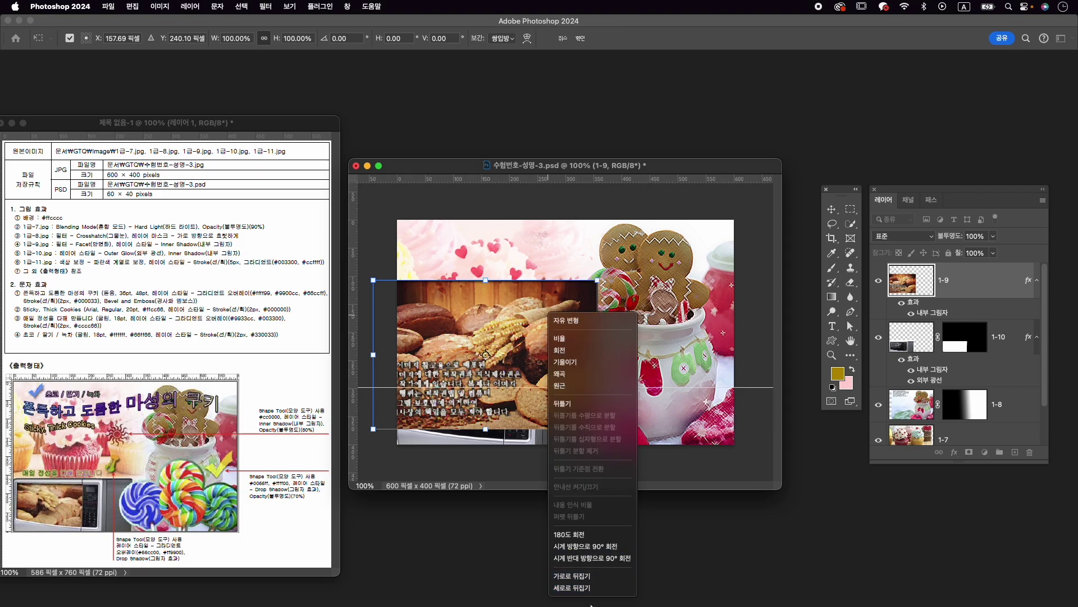
{"action": "left_click", "coordinate": [585, 578]}
{"action": "left_click_drag", "start_coordinate": [494, 364], "coordinate": [491, 374]}
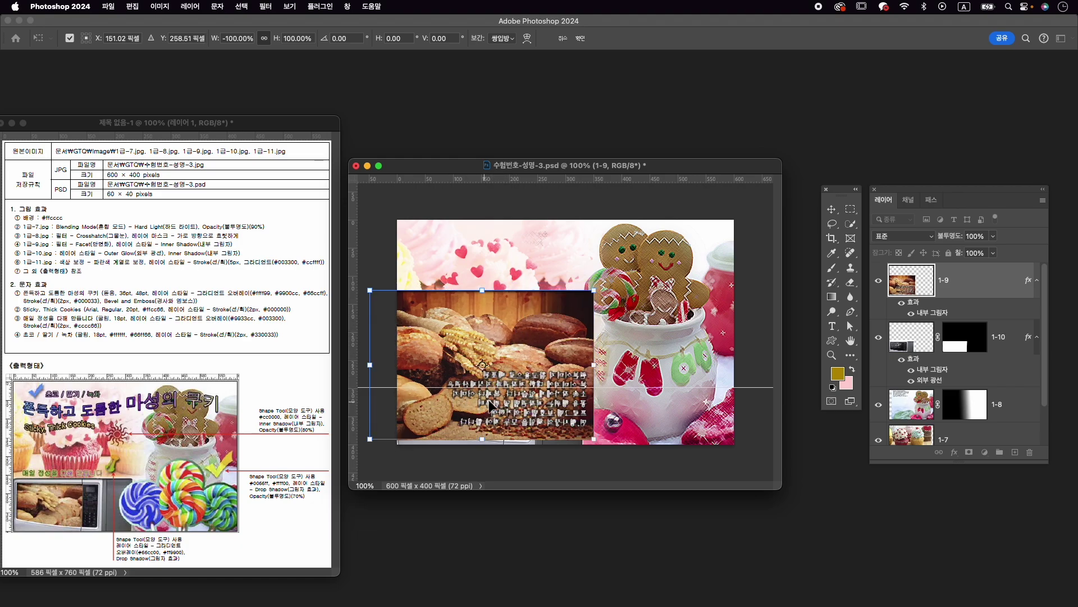
{"action": "left_click_drag", "start_coordinate": [515, 334], "coordinate": [501, 361]}
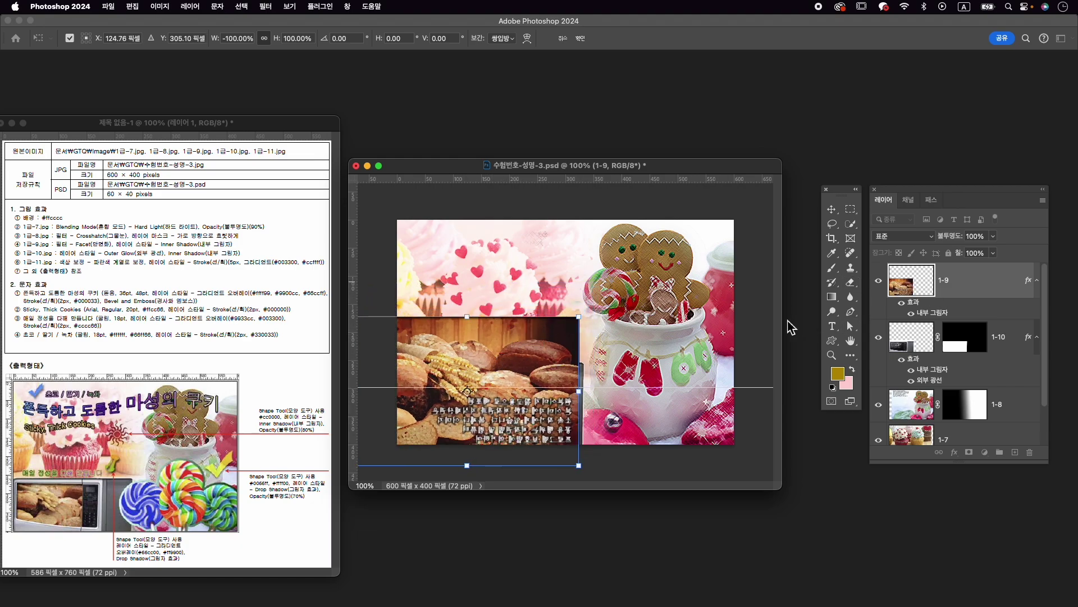
{"action": "left_click_drag", "start_coordinate": [580, 322], "coordinate": [558, 330]}
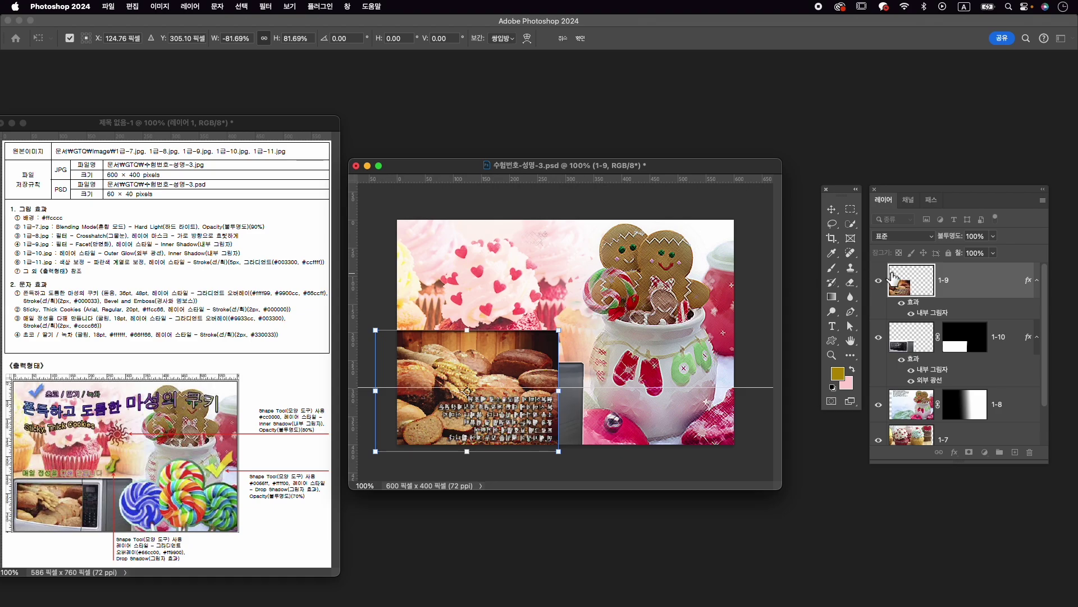
Refit the bread image over the microwave's door with its opacity lowered to 43%, and restore the opacity to 100%.
{"action": "left_click_drag", "start_coordinate": [962, 241], "coordinate": [927, 241]}
{"action": "left_click_drag", "start_coordinate": [533, 348], "coordinate": [568, 343]}
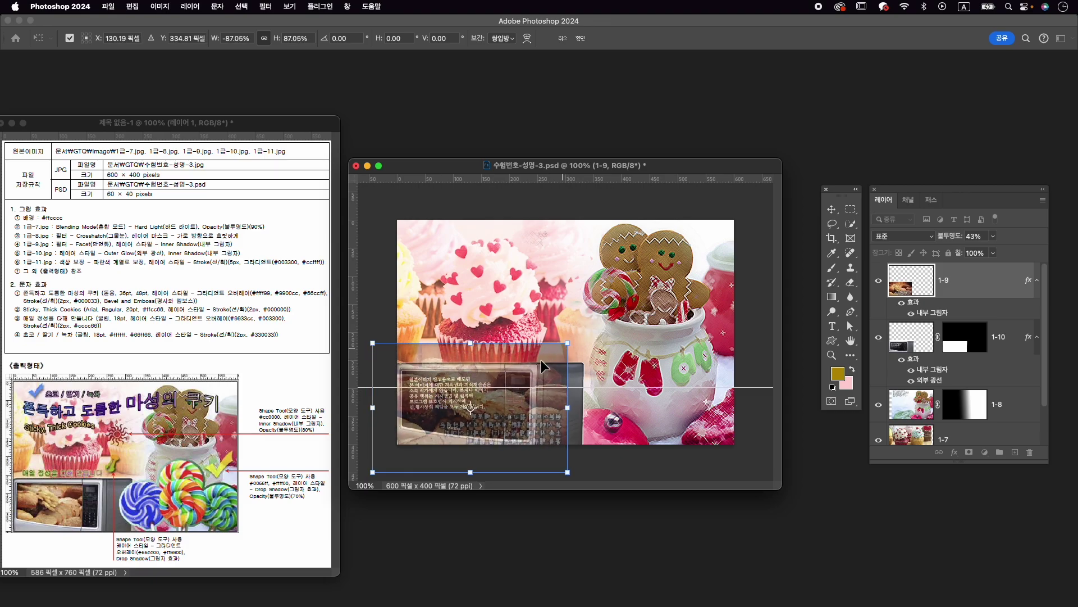
{"action": "left_click_drag", "start_coordinate": [507, 382], "coordinate": [504, 384]}
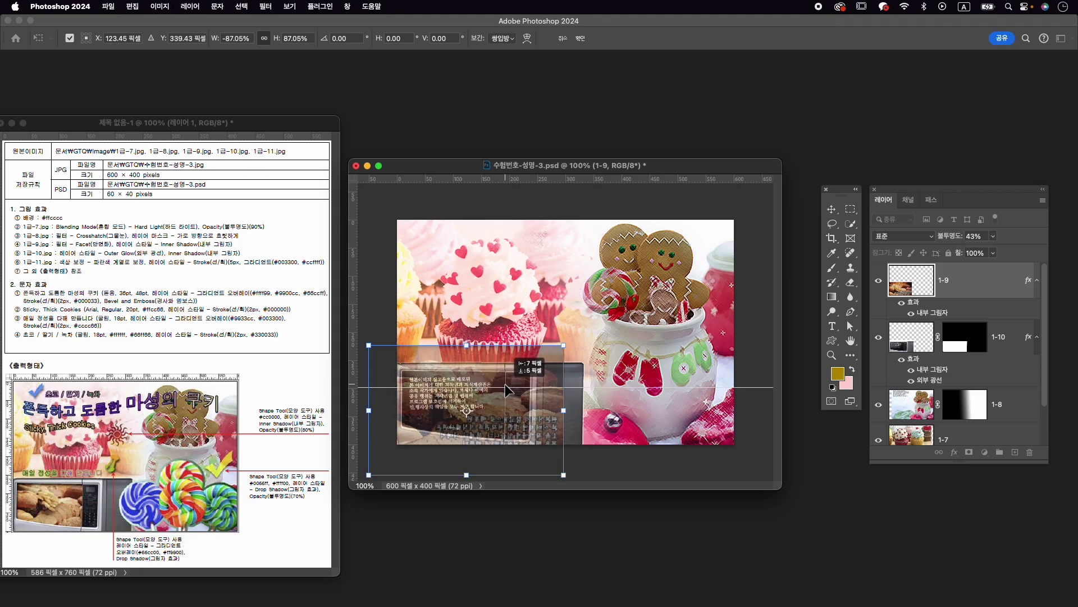
{"action": "left_click_drag", "start_coordinate": [375, 476], "coordinate": [382, 466]}
{"action": "left_click_drag", "start_coordinate": [464, 419], "coordinate": [458, 418]}
{"action": "key", "text": "Return"}
{"action": "left_click_drag", "start_coordinate": [958, 238], "coordinate": [1014, 240]}
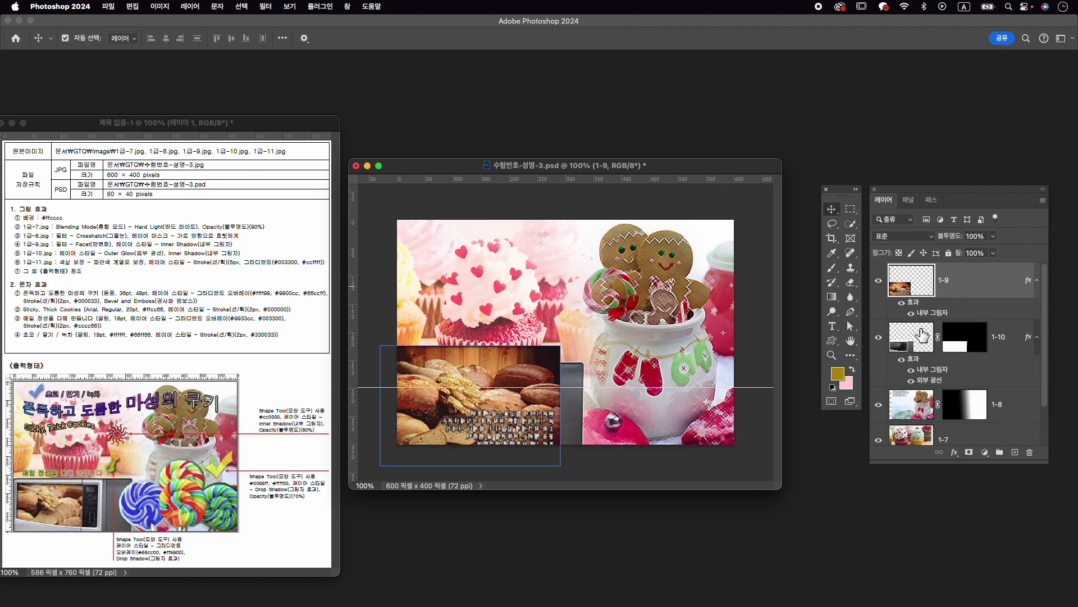
Hide layer 1-9 and select the microwave layer 1-10's image.
{"action": "left_click", "coordinate": [879, 280]}
{"action": "left_click", "coordinate": [913, 344]}
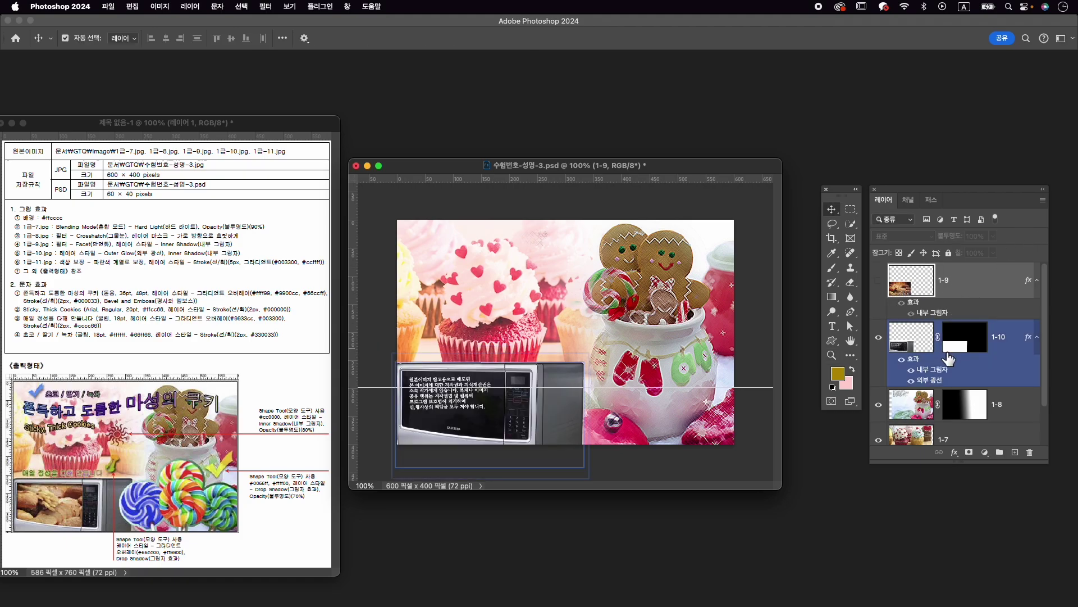
{"action": "left_click", "coordinate": [908, 340]}
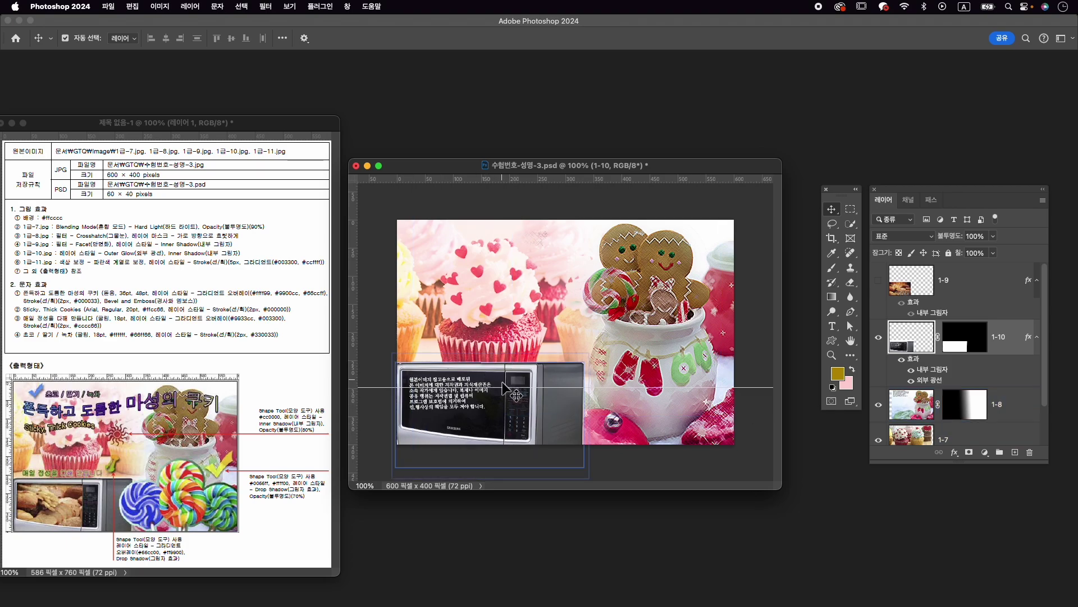
Choose the Pen tool in shape mode and set its fill to black for tracing the microwave's door window.
{"action": "key", "text": "super+equal"}
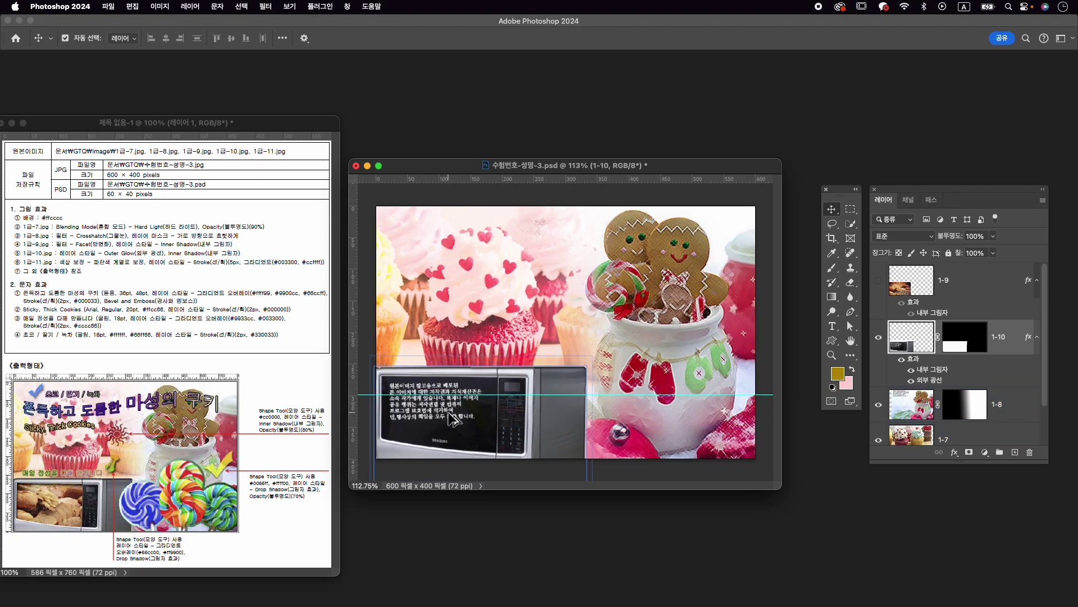
{"action": "scroll", "coordinate": [453, 419], "scroll_direction": "up", "scroll_amount": 5}
{"action": "left_click_drag", "start_coordinate": [517, 390], "coordinate": [619, 325]}
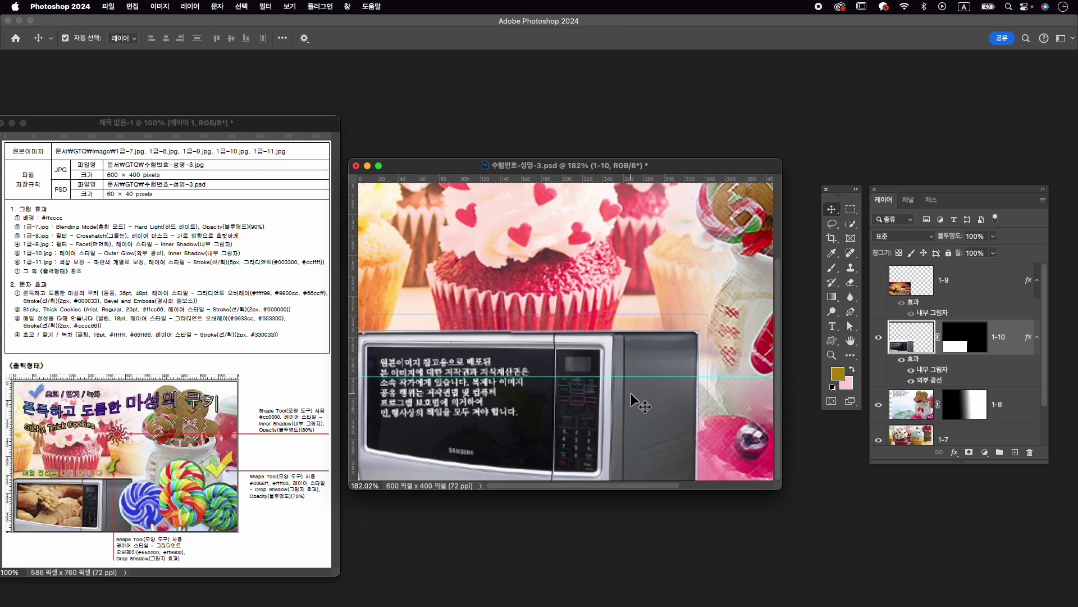
{"action": "left_click", "coordinate": [850, 311]}
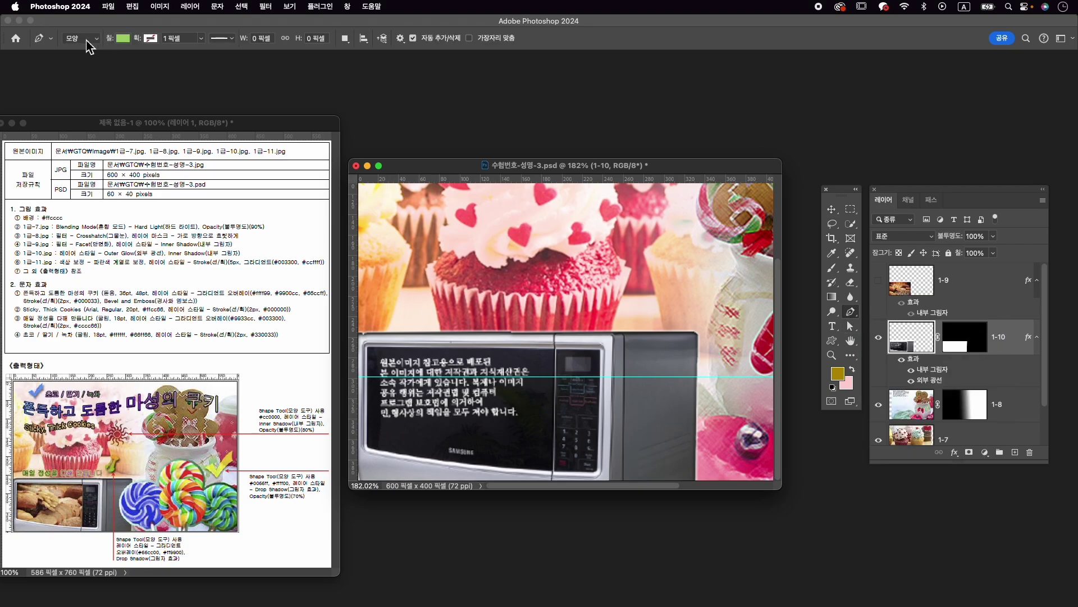
{"action": "left_click", "coordinate": [122, 38]}
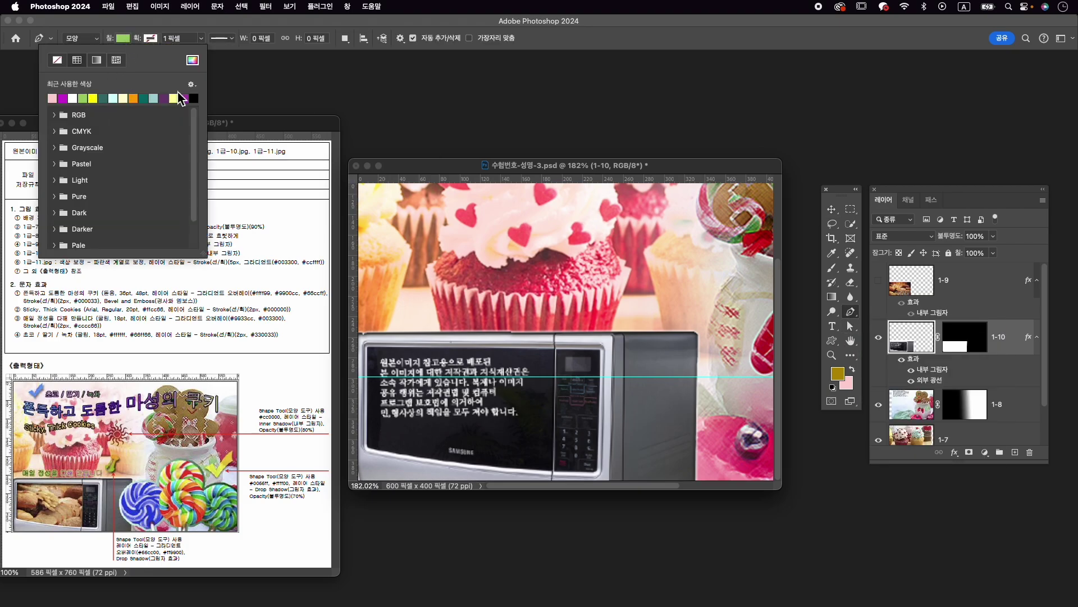
{"action": "left_click", "coordinate": [195, 98]}
{"action": "left_click", "coordinate": [355, 122]}
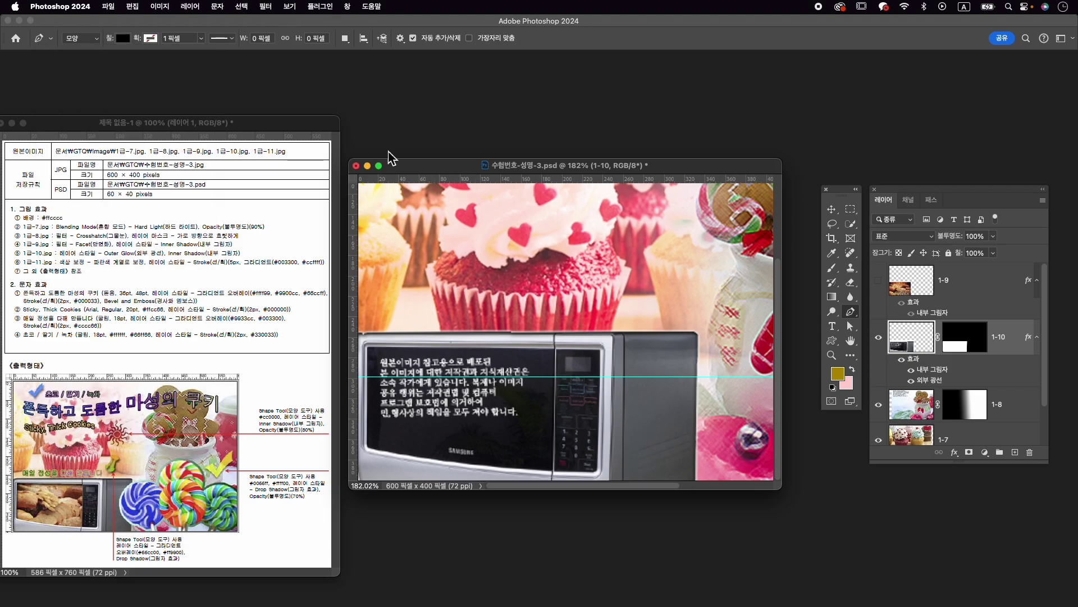
Trace a closed black shape about 184 × 121 px over the microwave's door window, curving its lower edge and nudging a corner point up.
{"action": "left_click", "coordinate": [368, 348]}
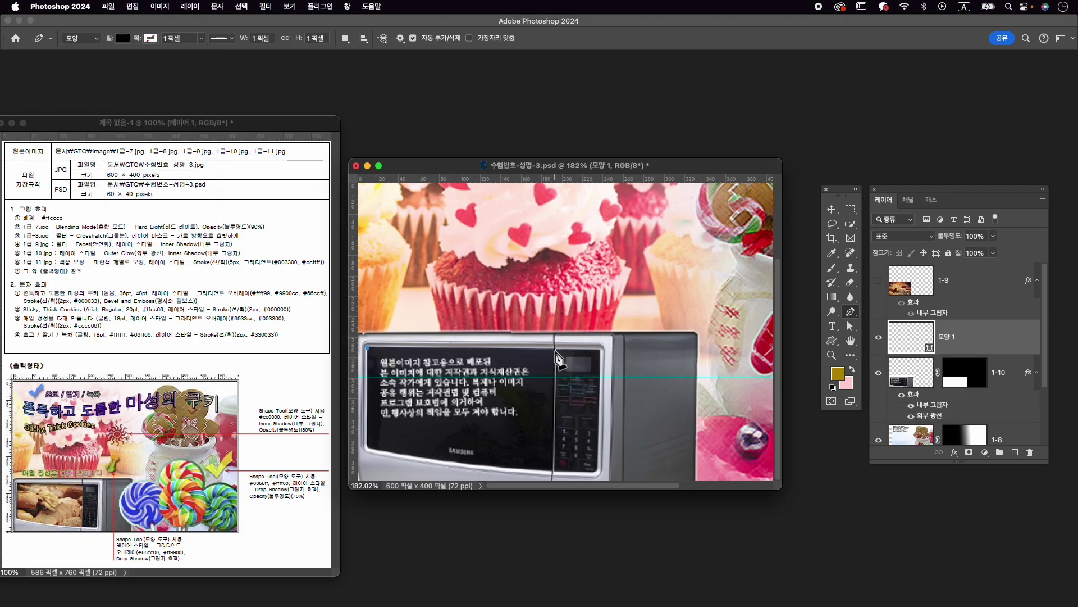
{"action": "left_click", "coordinate": [555, 351]}
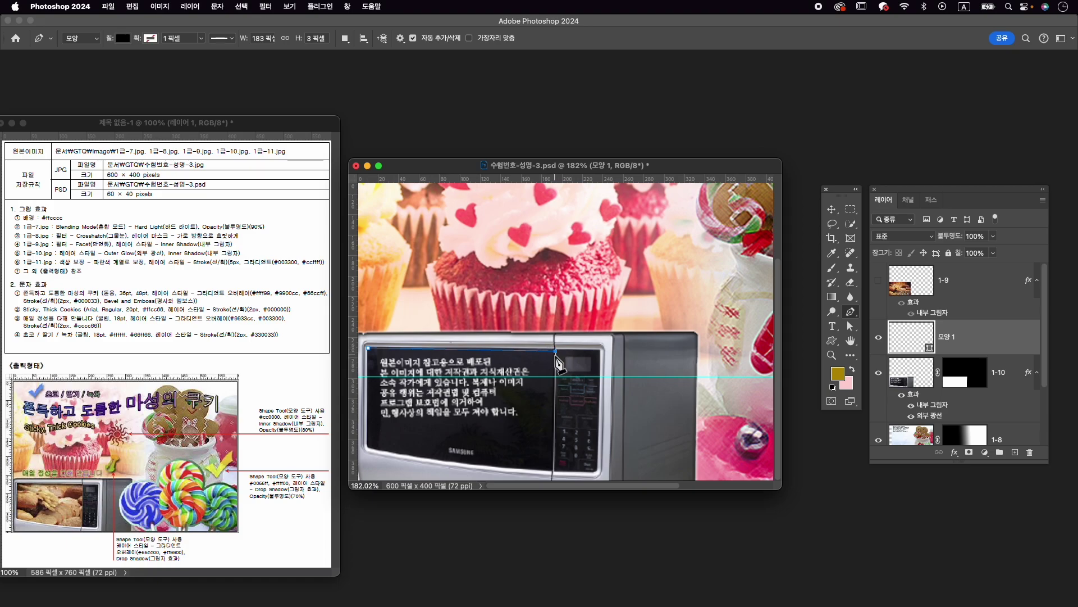
{"action": "left_click_drag", "start_coordinate": [555, 352], "coordinate": [555, 350]}
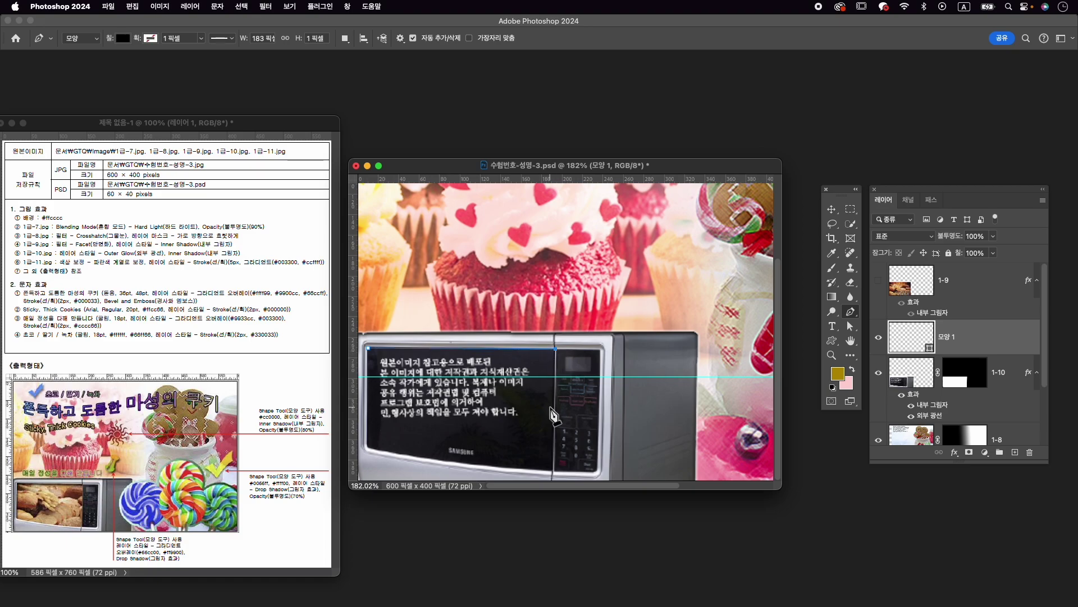
{"action": "left_click", "coordinate": [554, 470]}
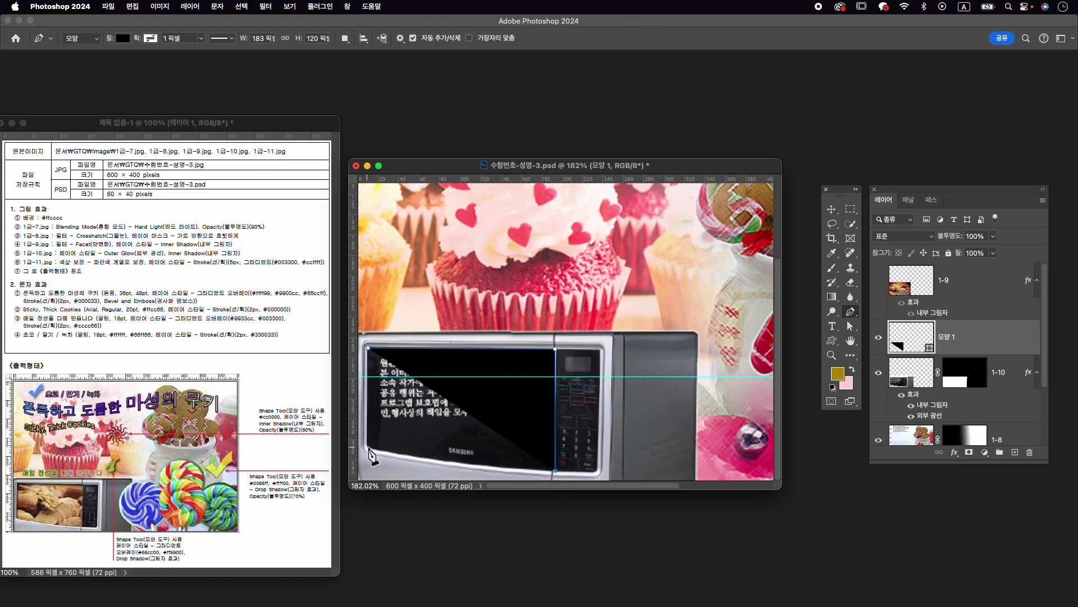
{"action": "left_click_drag", "start_coordinate": [367, 447], "coordinate": [333, 442]}
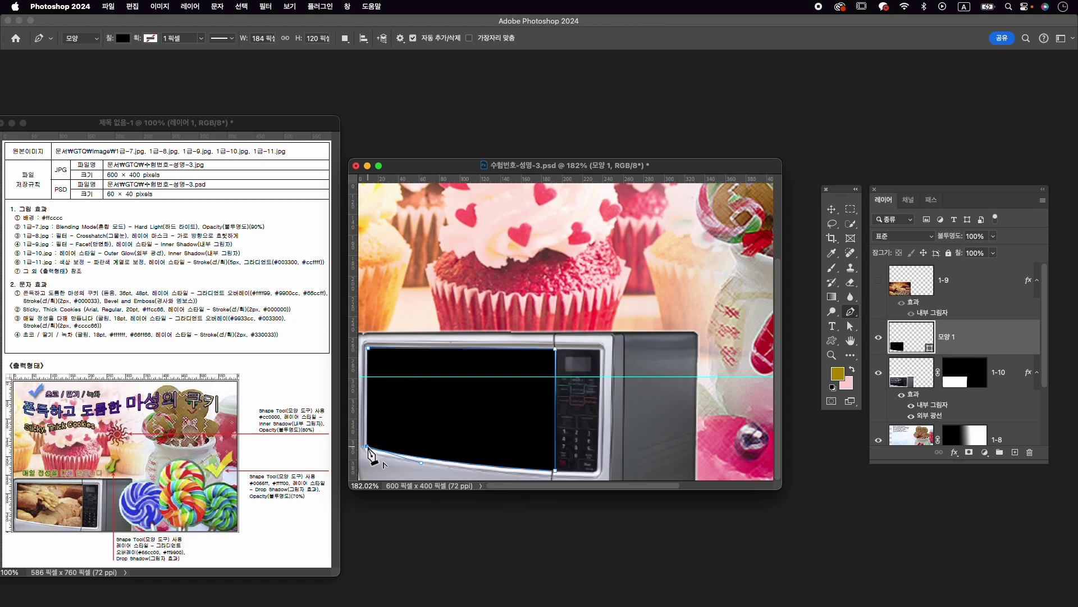
{"action": "left_click", "coordinate": [368, 351]}
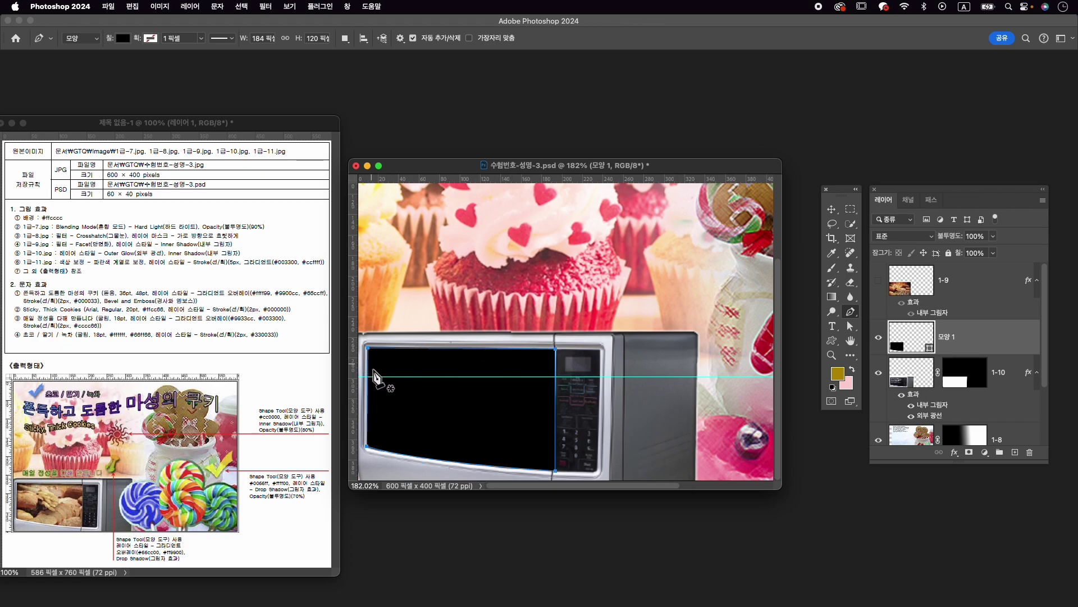
{"action": "key", "text": "a"}
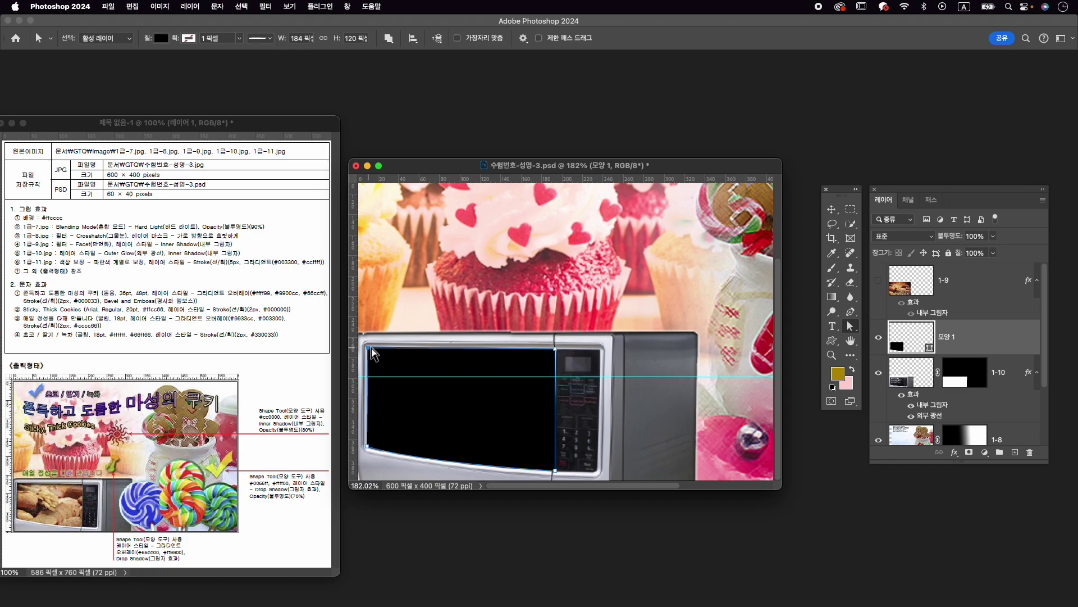
{"action": "key", "text": "Up"}
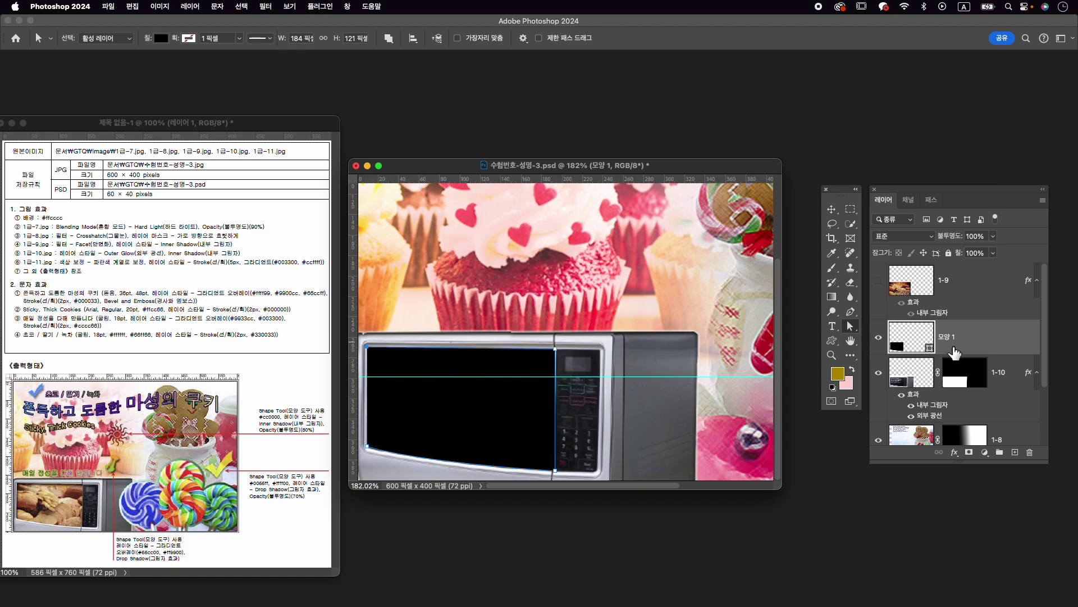
{"action": "left_click", "coordinate": [578, 363]}
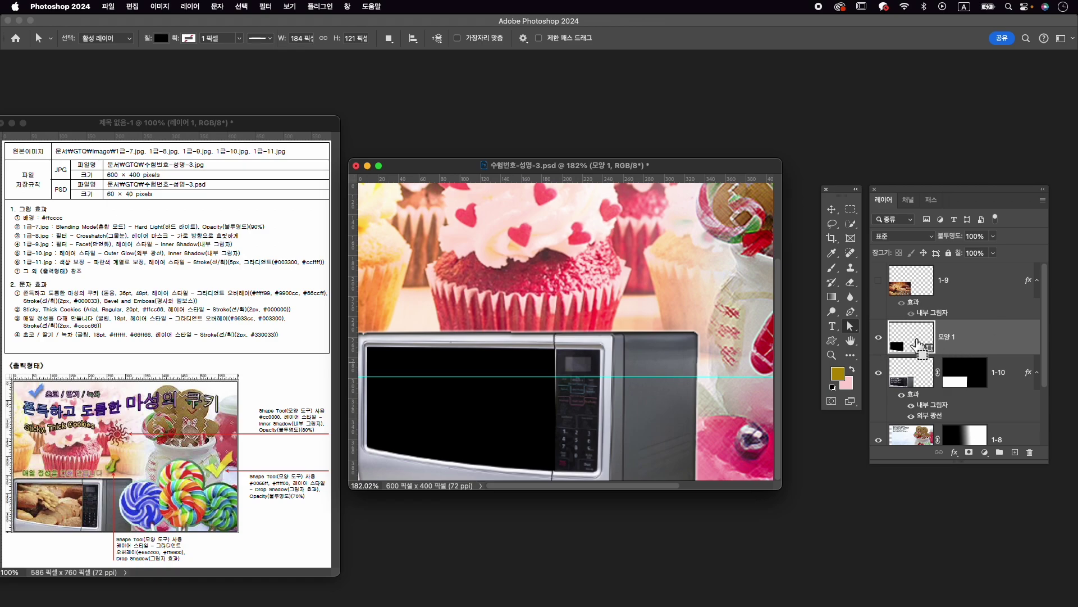
Load the outline of shape layer 모양 1 as a selection, hide that layer, and show and select layer 1-9.
{"action": "left_click", "coordinate": [915, 340], "text": "super"}
{"action": "left_click", "coordinate": [879, 337]}
{"action": "left_click", "coordinate": [879, 280]}
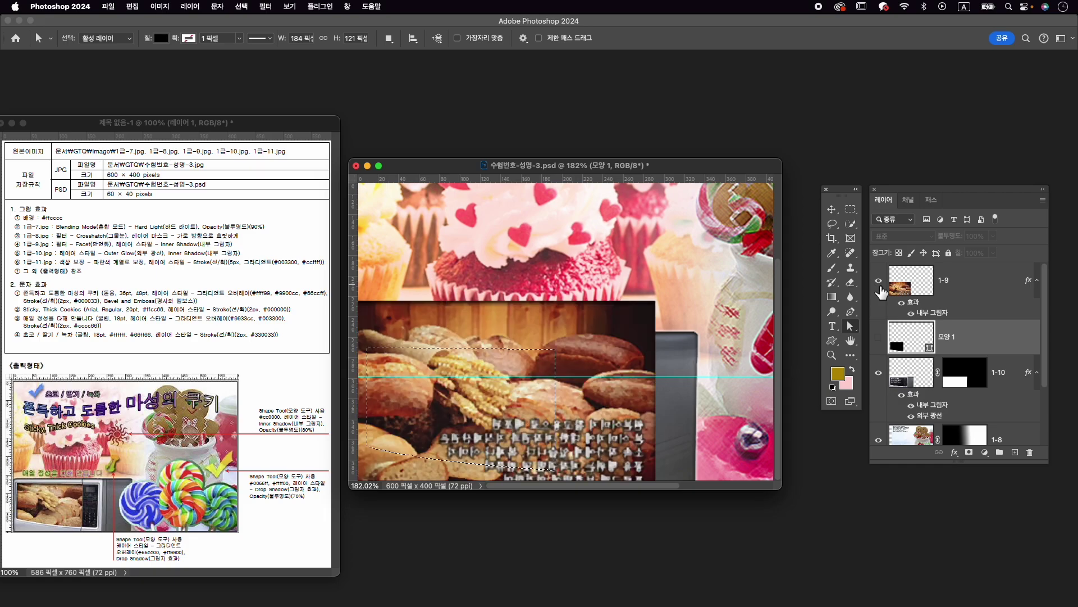
{"action": "left_click", "coordinate": [953, 282]}
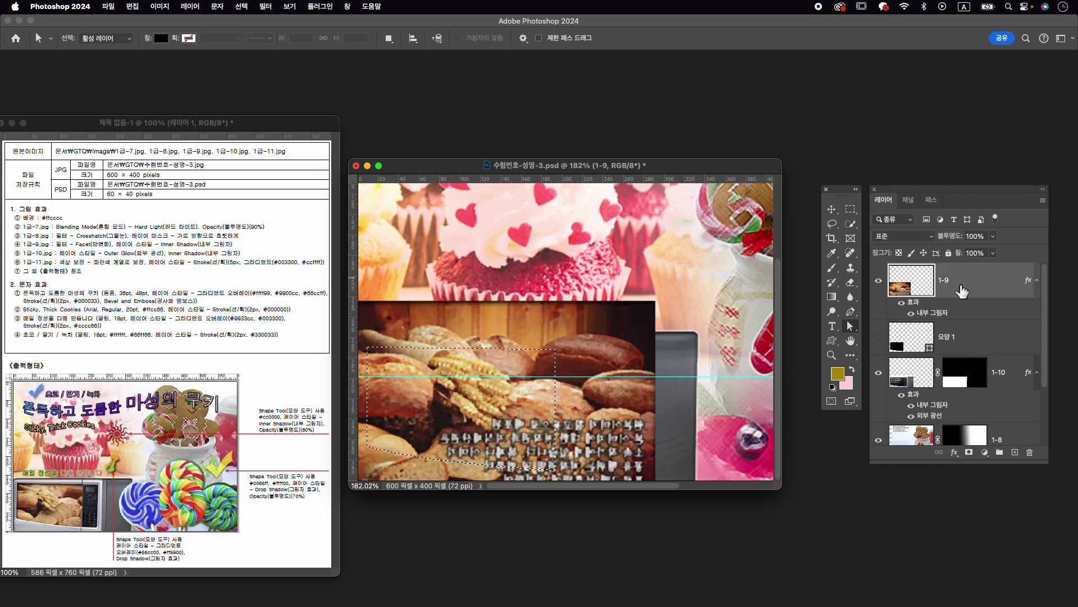
Try masking layer 1-9 to the door window selection, undo the mask, and clear the selection.
{"action": "left_click", "coordinate": [970, 452]}
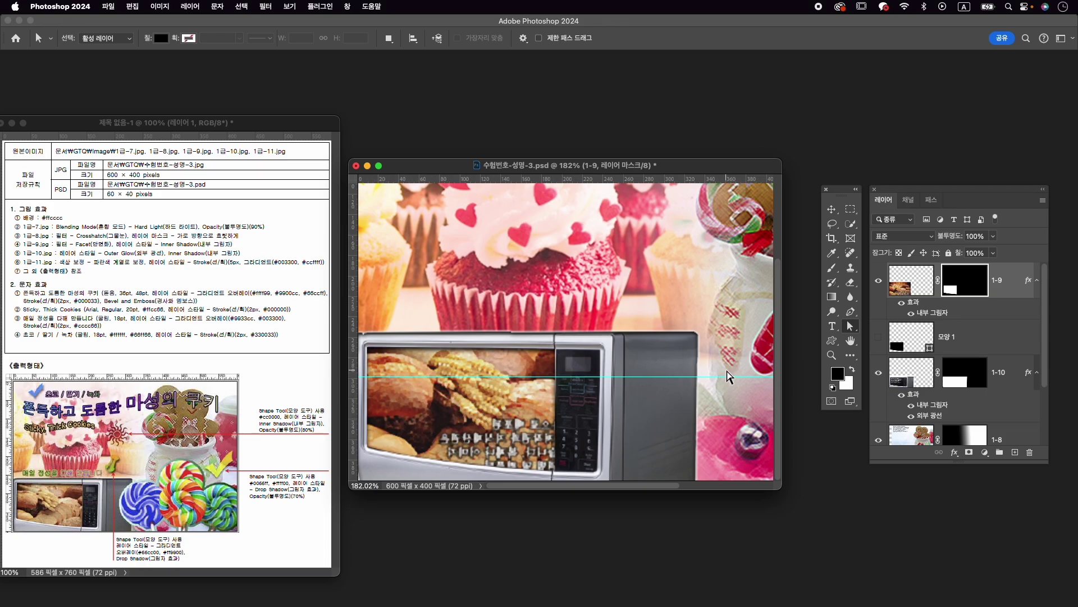
{"action": "key", "text": "super+z"}
{"action": "key", "text": "super+d"}
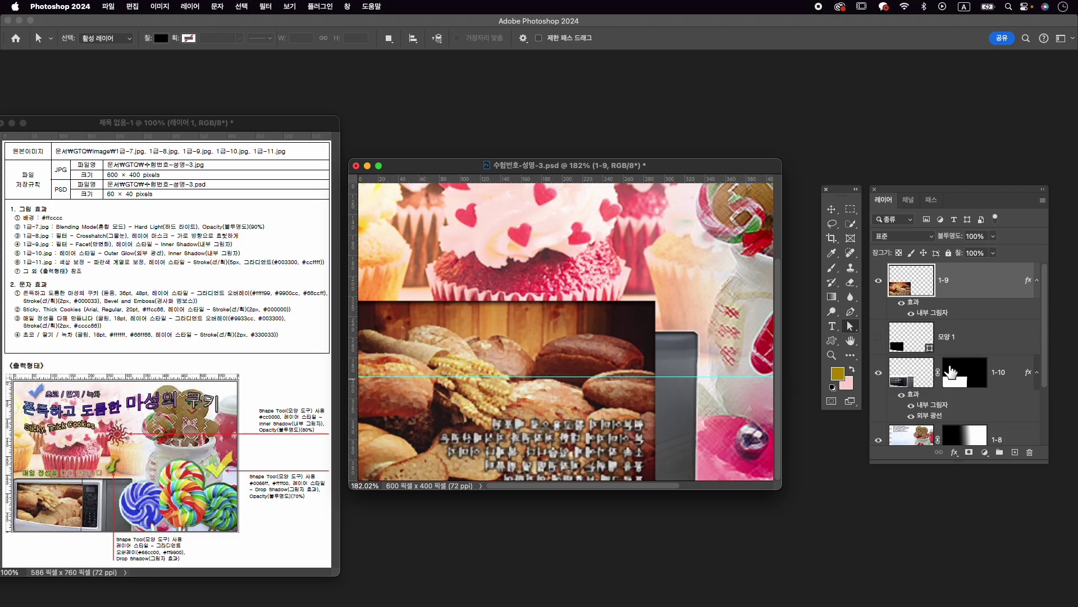
Lower layer 1-9's opacity to 35% and scale the bread image to about 89%.
{"action": "left_click", "coordinate": [961, 338]}
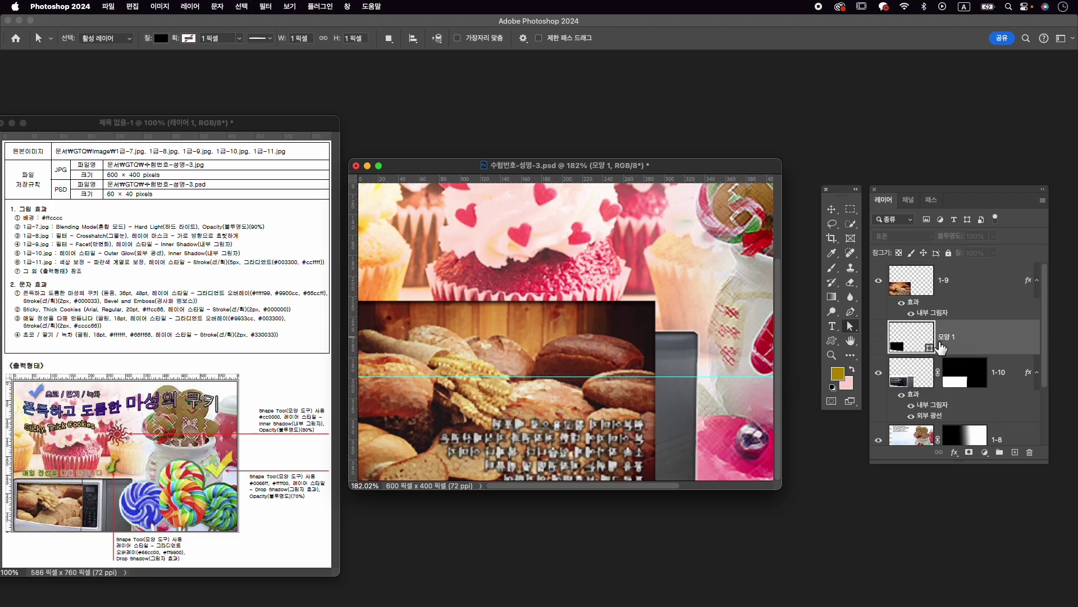
{"action": "left_click", "coordinate": [957, 283]}
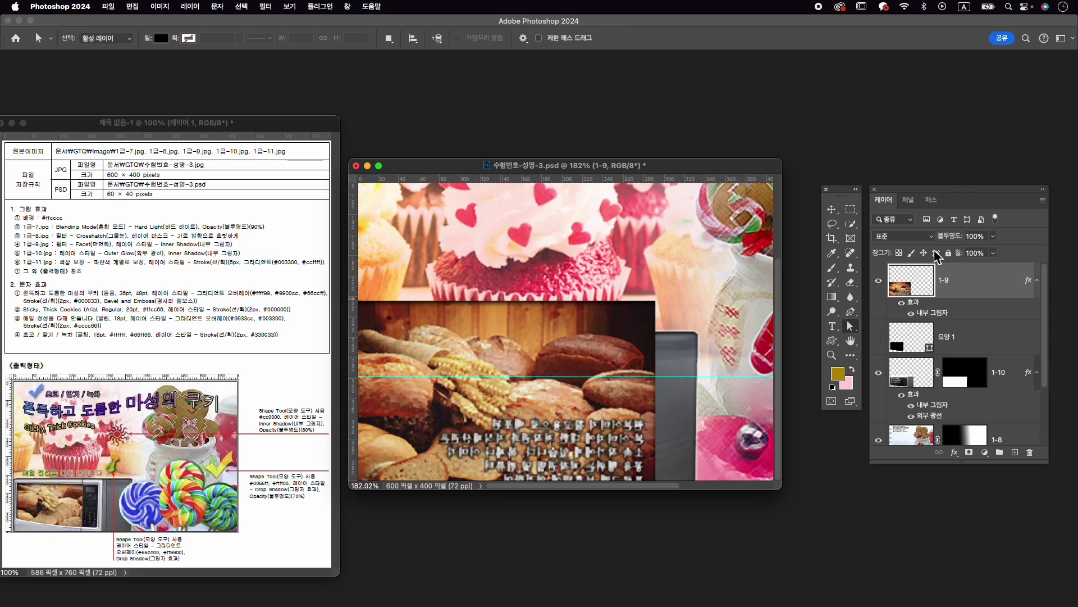
{"action": "left_click_drag", "start_coordinate": [954, 239], "coordinate": [919, 248]}
{"action": "key", "text": "ctrl+t"}
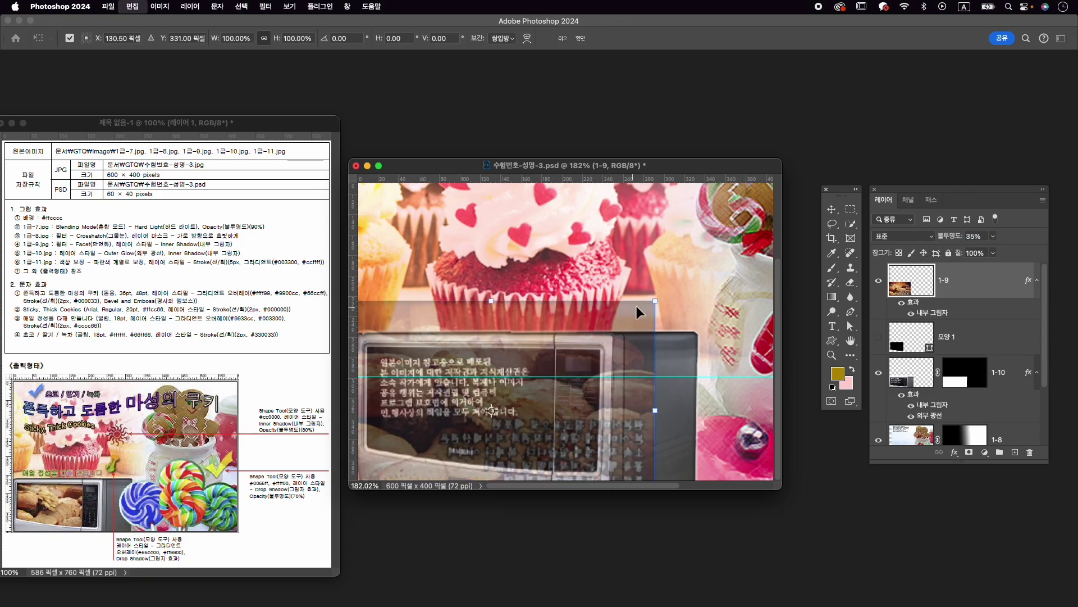
{"action": "left_click_drag", "start_coordinate": [656, 301], "coordinate": [623, 328]}
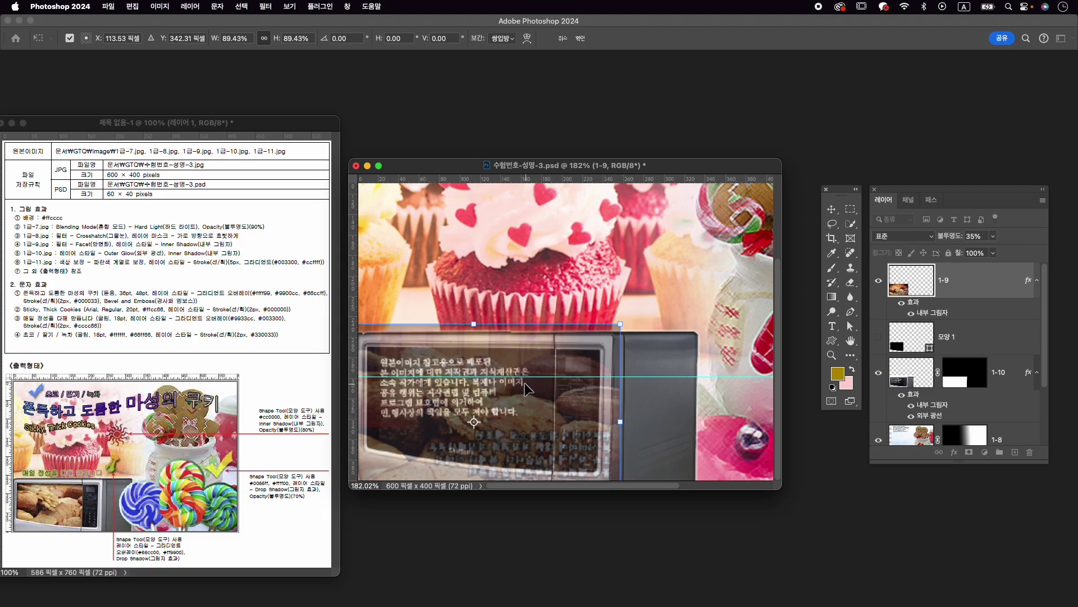
Reposition the bread image over the microwave's door window and restore layer 1-9's opacity to 100%.
{"action": "left_click_drag", "start_coordinate": [517, 395], "coordinate": [514, 383]}
{"action": "key", "text": "Right"}
{"action": "key", "text": "Right"}
{"action": "key", "text": "Right"}
{"action": "key", "text": "Return"}
{"action": "left_click_drag", "start_coordinate": [957, 237], "coordinate": [1046, 239]}
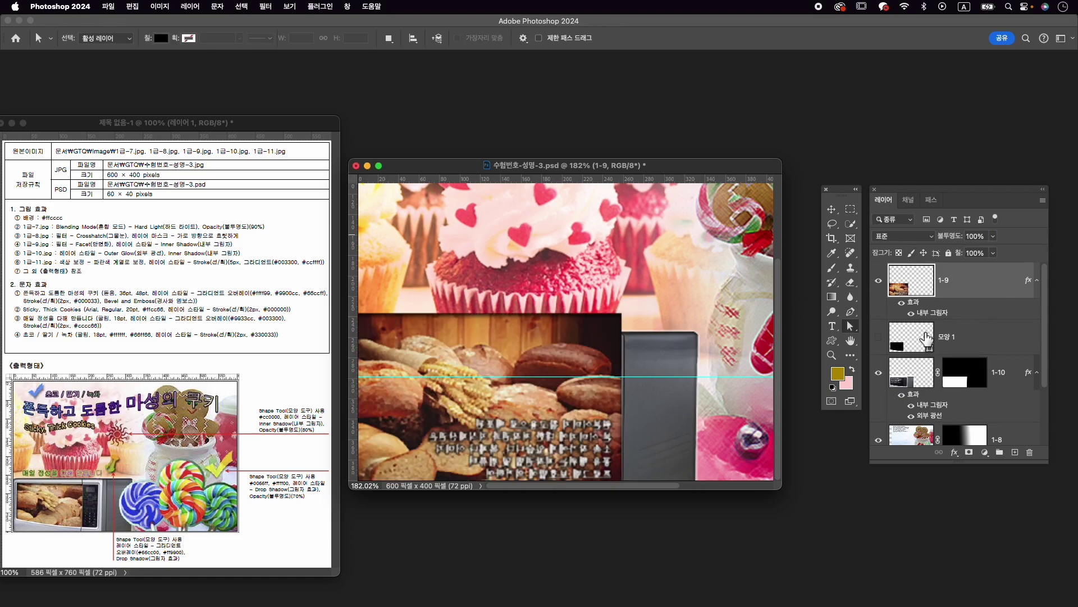
Mask layer 1-9 to the outline of 모양 1 and delete that shape layer.
{"action": "left_click", "coordinate": [922, 345], "text": "super"}
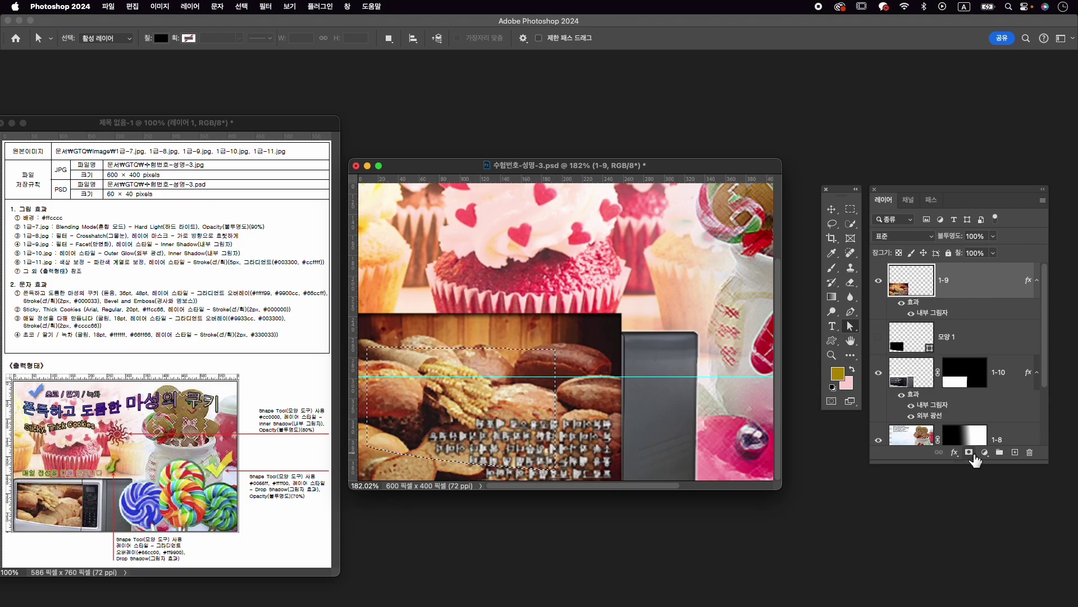
{"action": "left_click", "coordinate": [969, 452]}
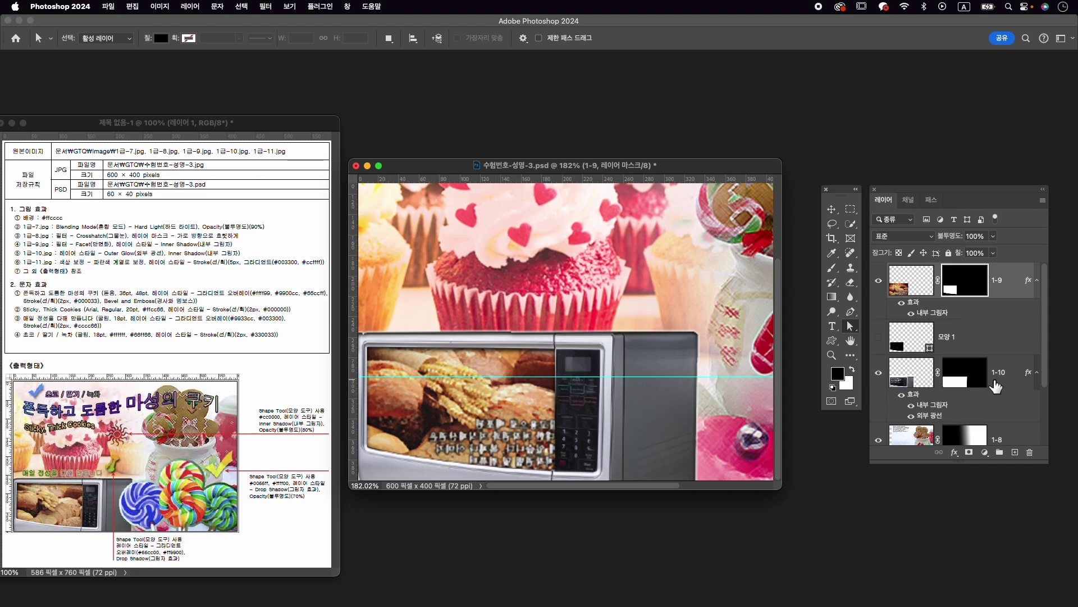
{"action": "left_click", "coordinate": [968, 337]}
{"action": "key", "text": "Delete"}
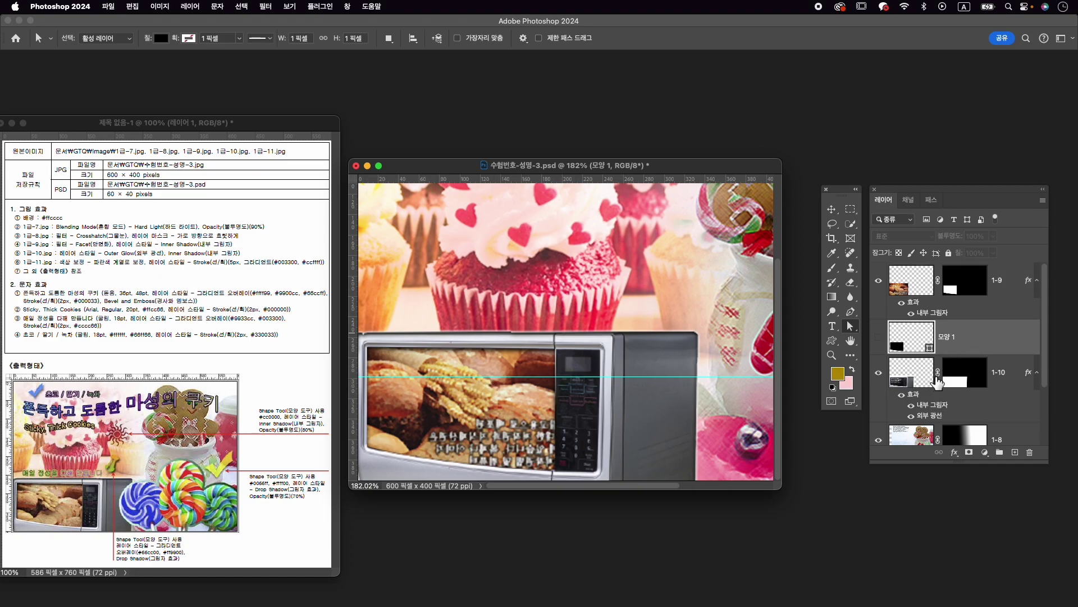
{"action": "left_click", "coordinate": [1000, 288]}
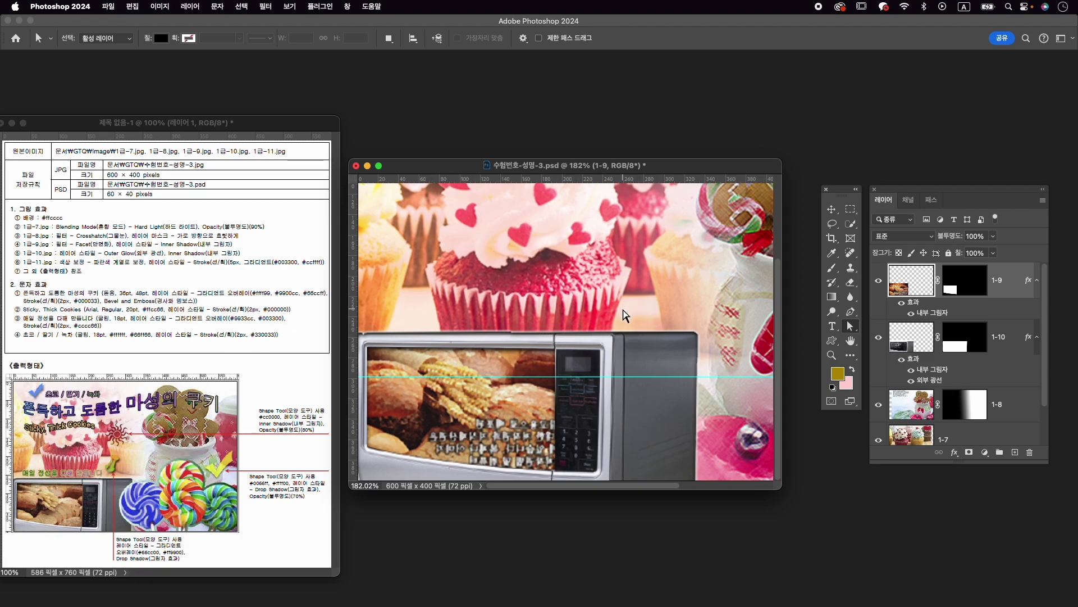
Open 1급-11.jpg from the Image folder and place its window over the upper part of the composition.
{"action": "scroll", "coordinate": [623, 314], "scroll_direction": "down", "scroll_amount": 5}
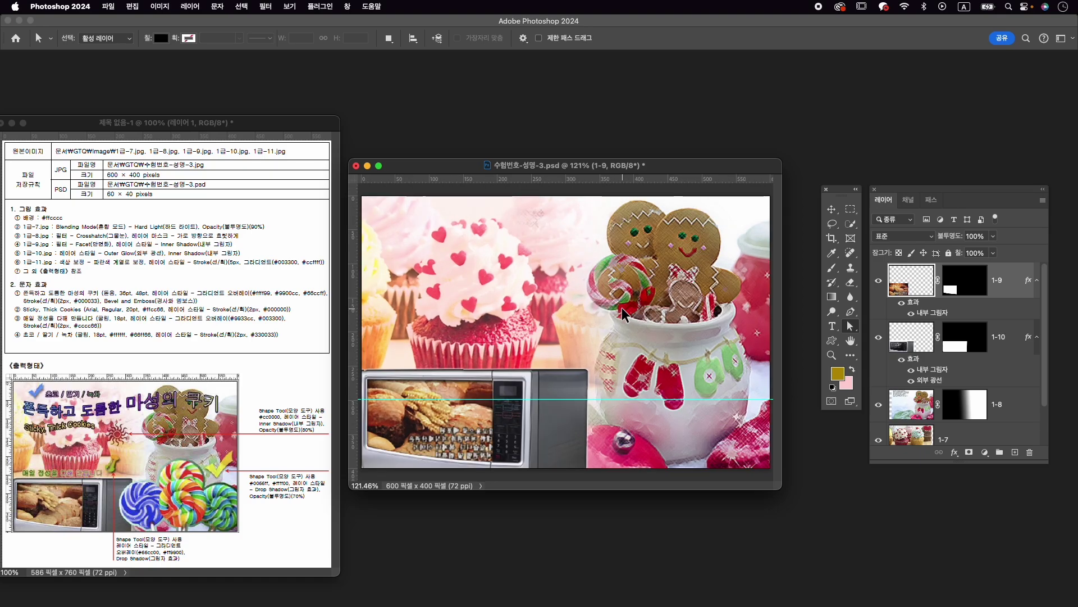
{"action": "scroll", "coordinate": [624, 314], "scroll_direction": "down", "scroll_amount": 1}
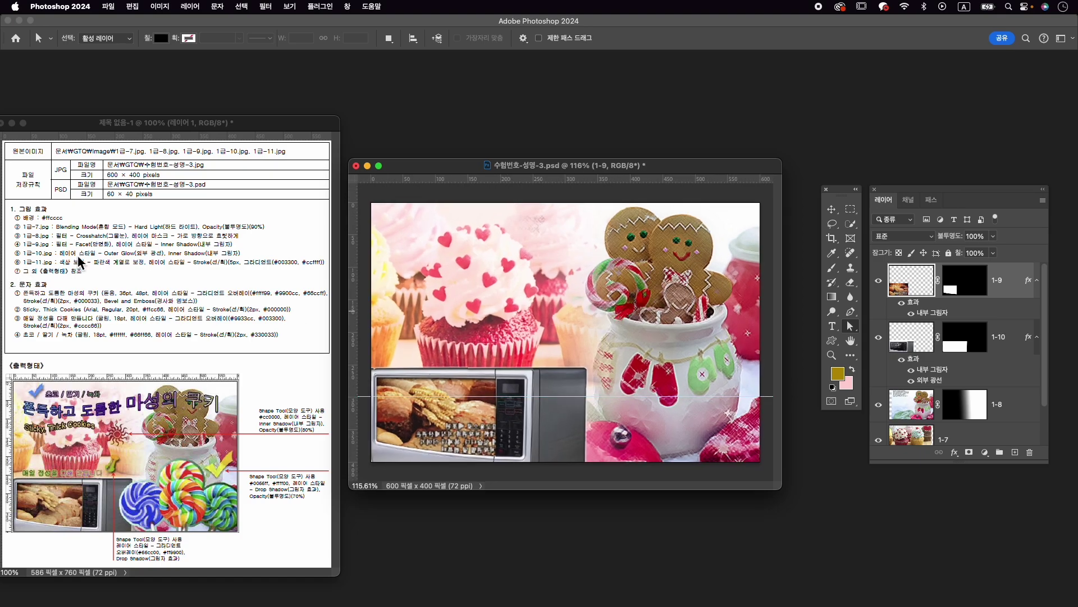
{"action": "key", "text": "super+o"}
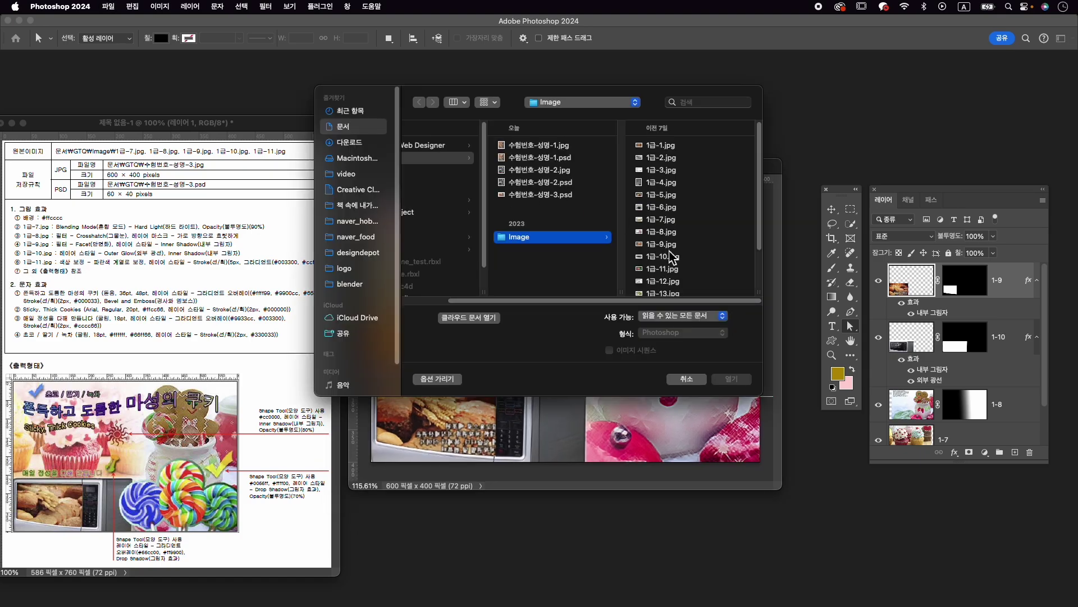
{"action": "scroll", "coordinate": [672, 258], "scroll_direction": "down", "scroll_amount": 2}
{"action": "left_click", "coordinate": [668, 212]}
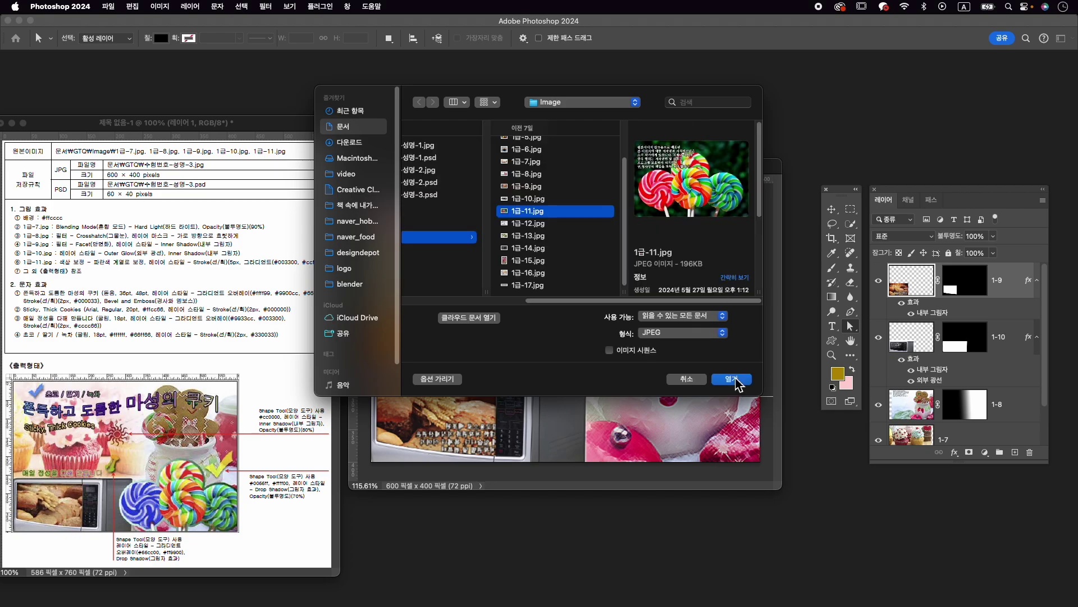
{"action": "left_click", "coordinate": [735, 379]}
{"action": "left_click_drag", "start_coordinate": [176, 90], "coordinate": [517, 100]}
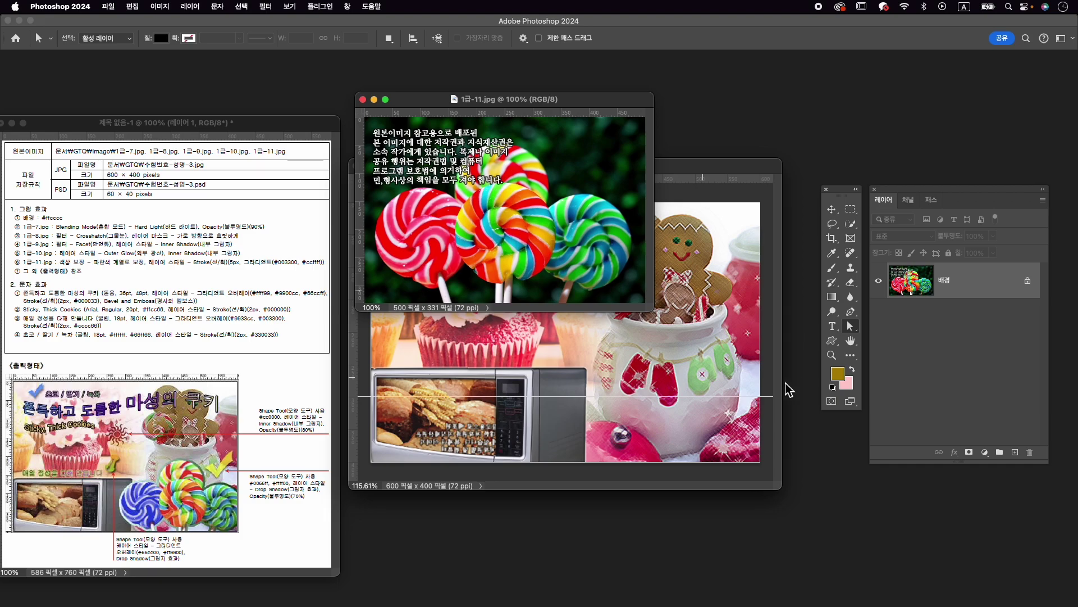
Select the red lollipop in 1급-11.jpg with the Object Selection tool.
{"action": "left_click", "coordinate": [848, 225]}
{"action": "right_click", "coordinate": [850, 227]}
{"action": "left_click", "coordinate": [876, 223]}
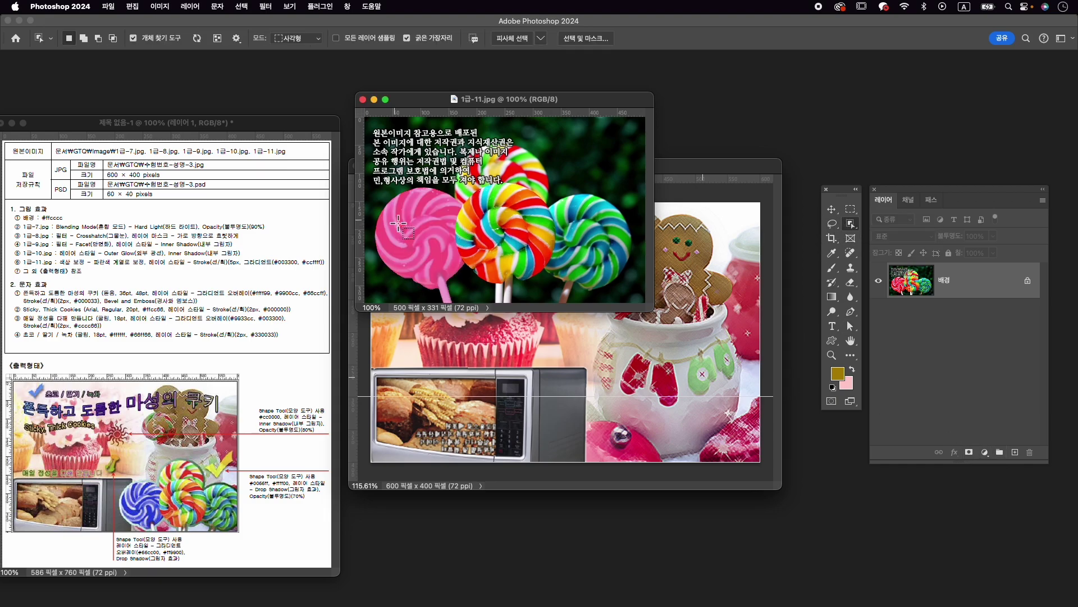
{"action": "left_click", "coordinate": [451, 260]}
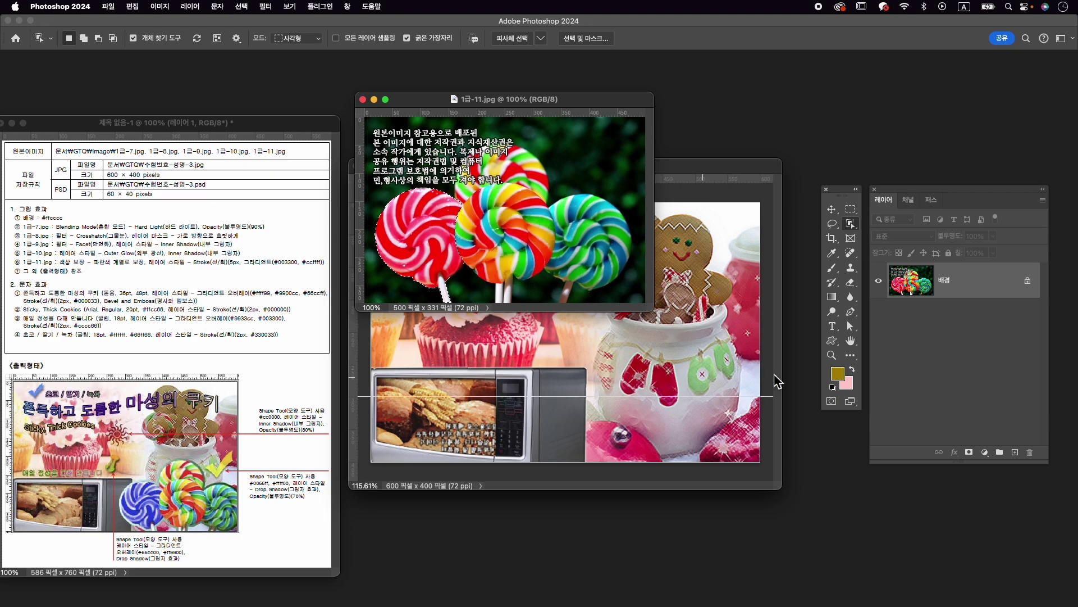
Add a Hue/Saturation adjustment to the selected red lollipop, with Colorize on, hue 224 and saturation 53.
{"action": "left_click", "coordinate": [985, 452]}
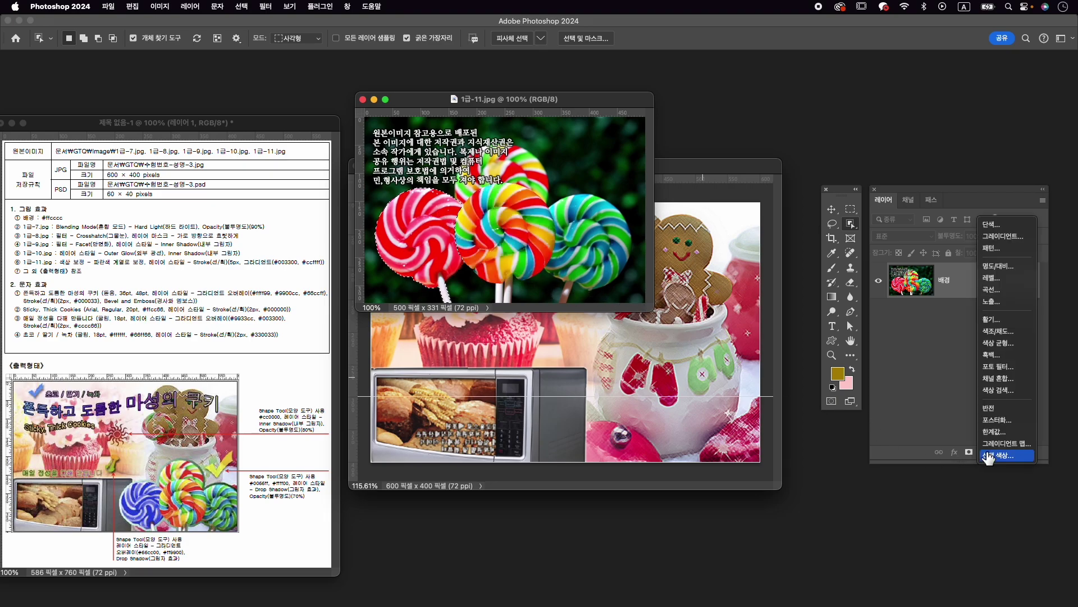
{"action": "left_click", "coordinate": [1014, 331]}
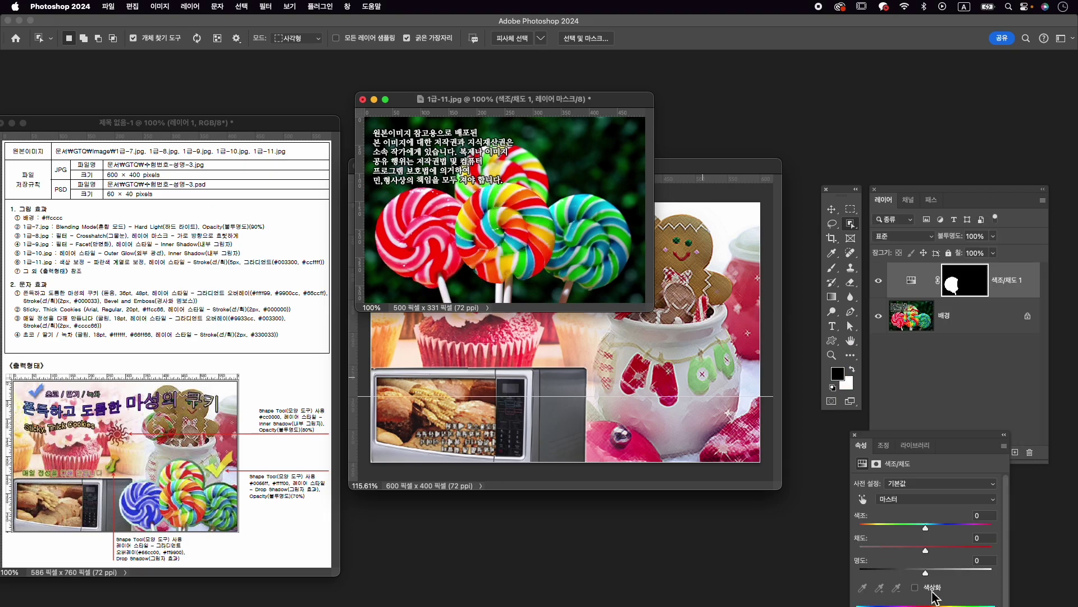
{"action": "left_click", "coordinate": [932, 588]}
{"action": "left_click_drag", "start_coordinate": [936, 447], "coordinate": [702, 381]}
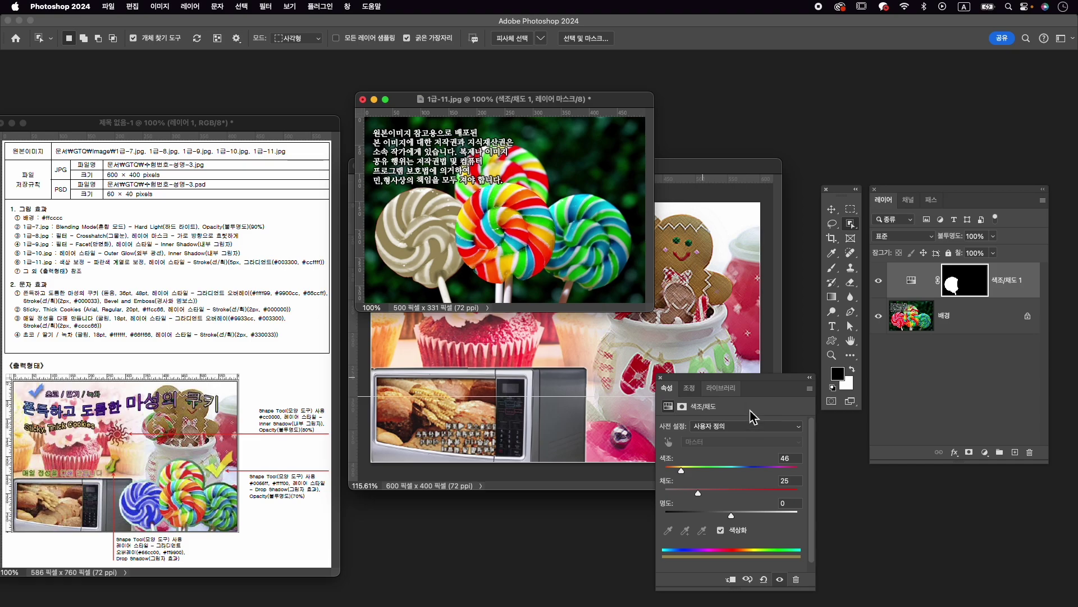
{"action": "left_click", "coordinate": [749, 471]}
{"action": "left_click_drag", "start_coordinate": [698, 493], "coordinate": [737, 495]}
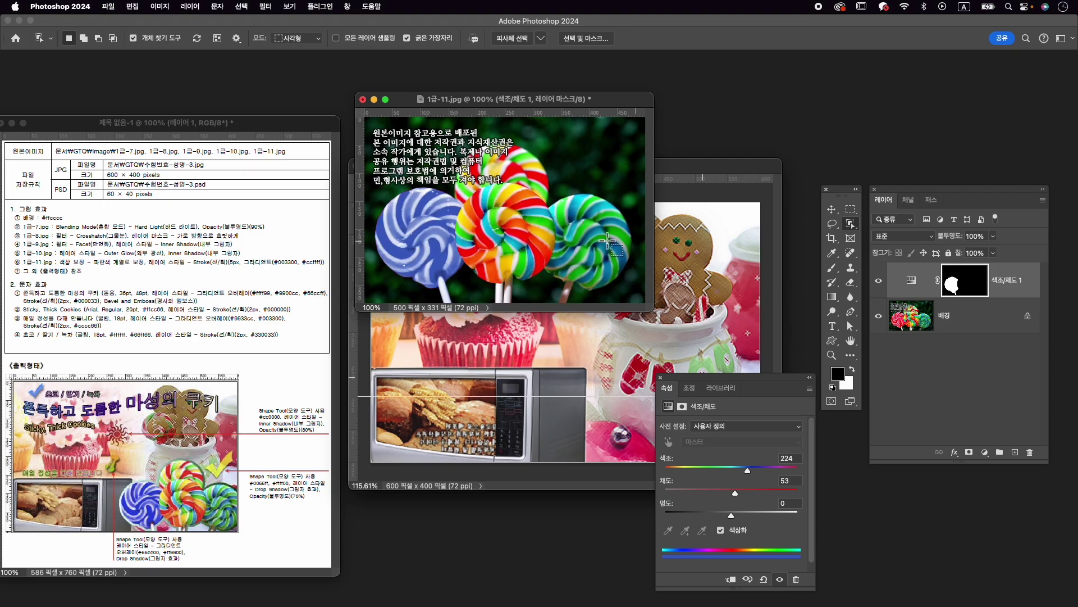
Select all three front lollipops on the background layer of 1급-11.jpg with the Object Selection tool.
{"action": "left_click", "coordinate": [966, 326]}
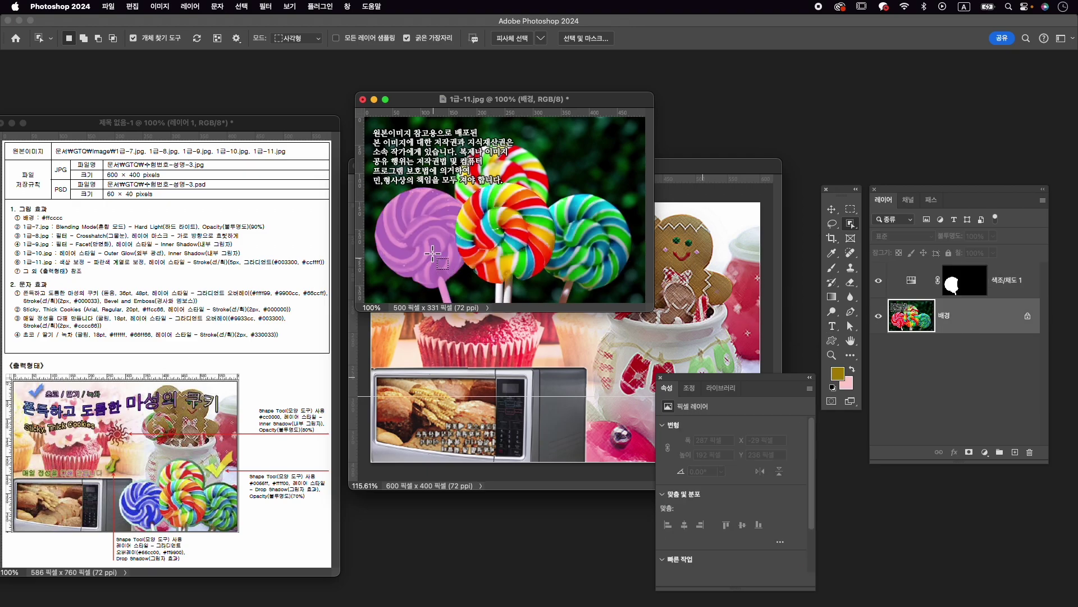
{"action": "left_click", "coordinate": [426, 237]}
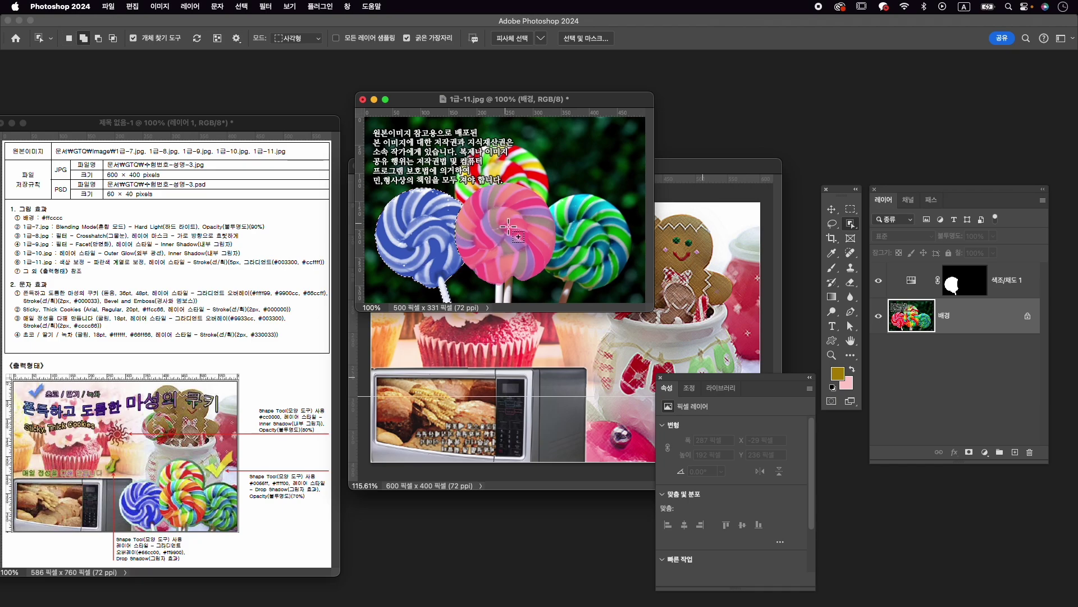
{"action": "left_click", "coordinate": [508, 224], "text": "shift"}
{"action": "left_click", "coordinate": [599, 245]}
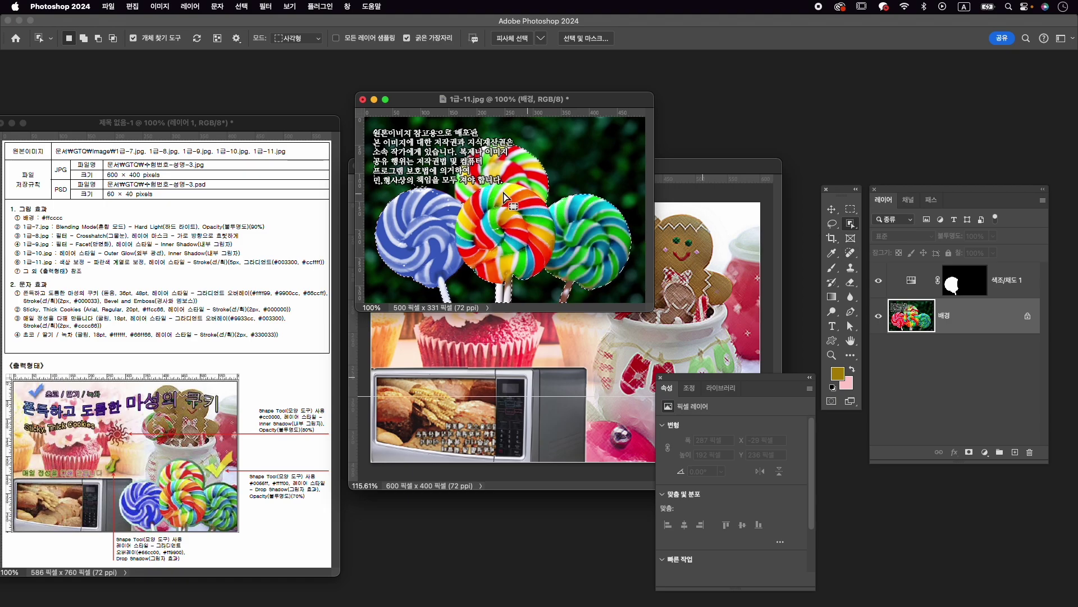
Switch to the Quick Selection tool and mask the background layer to the selected lollipops.
{"action": "right_click", "coordinate": [850, 224]}
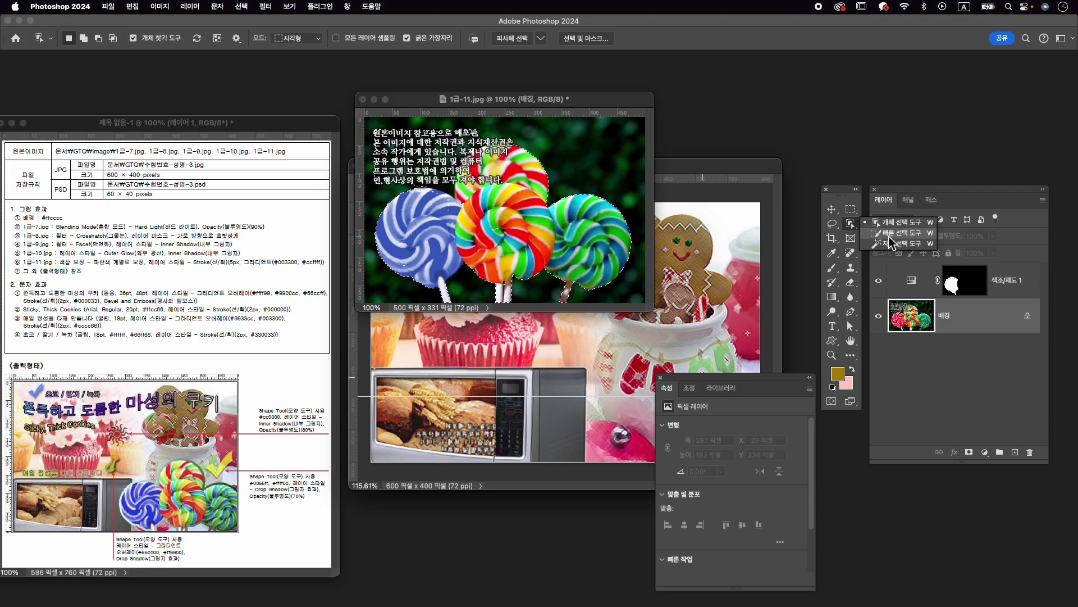
{"action": "left_click", "coordinate": [890, 235]}
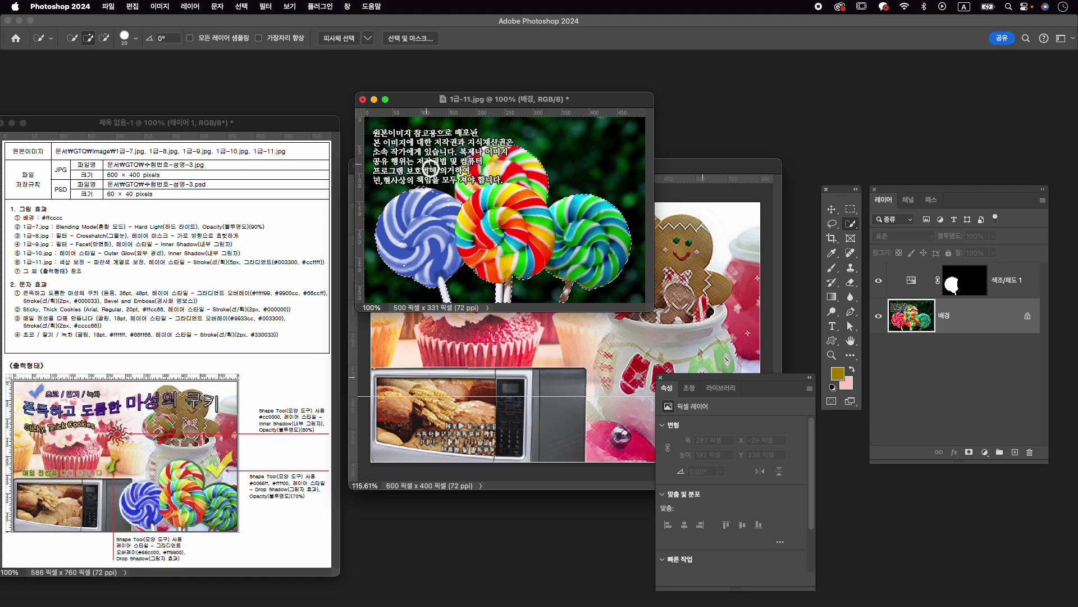
{"action": "key", "text": "alt"}
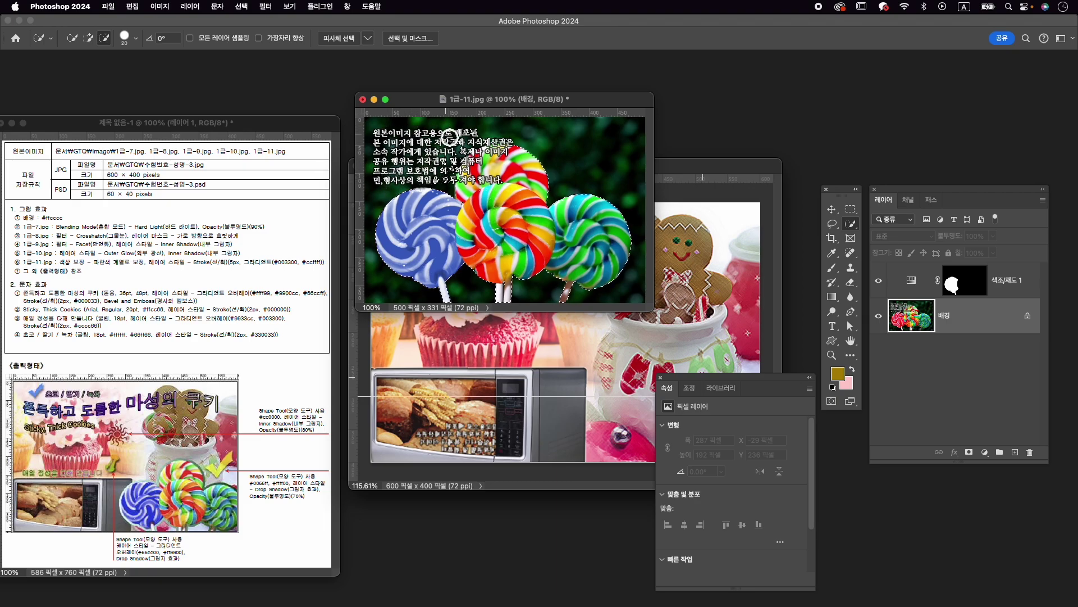
{"action": "key", "text": "alt"}
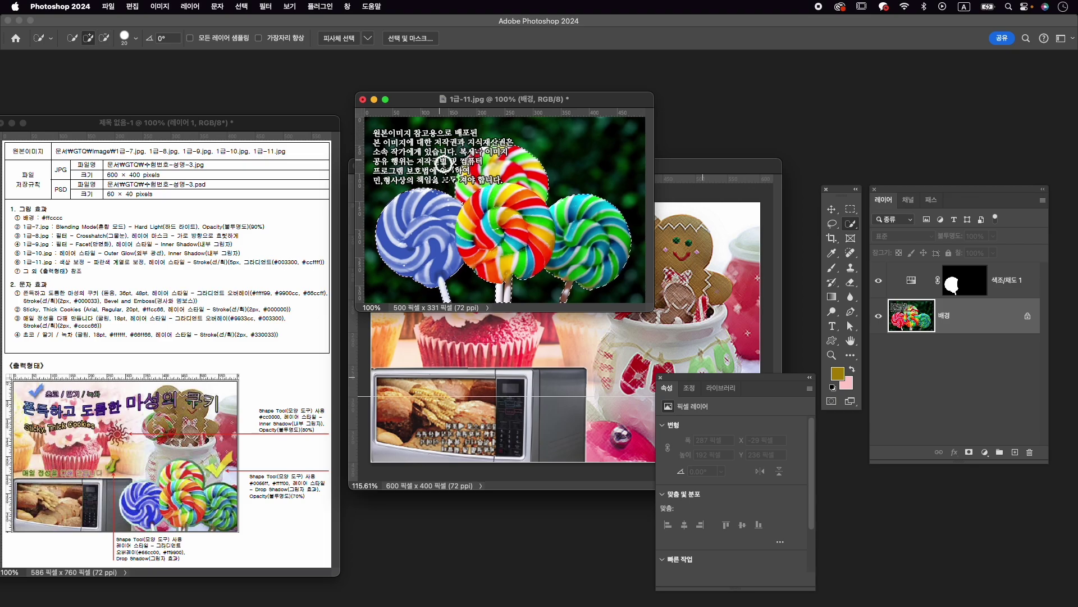
{"action": "key", "text": "alt"}
{"action": "key", "text": "alt"}
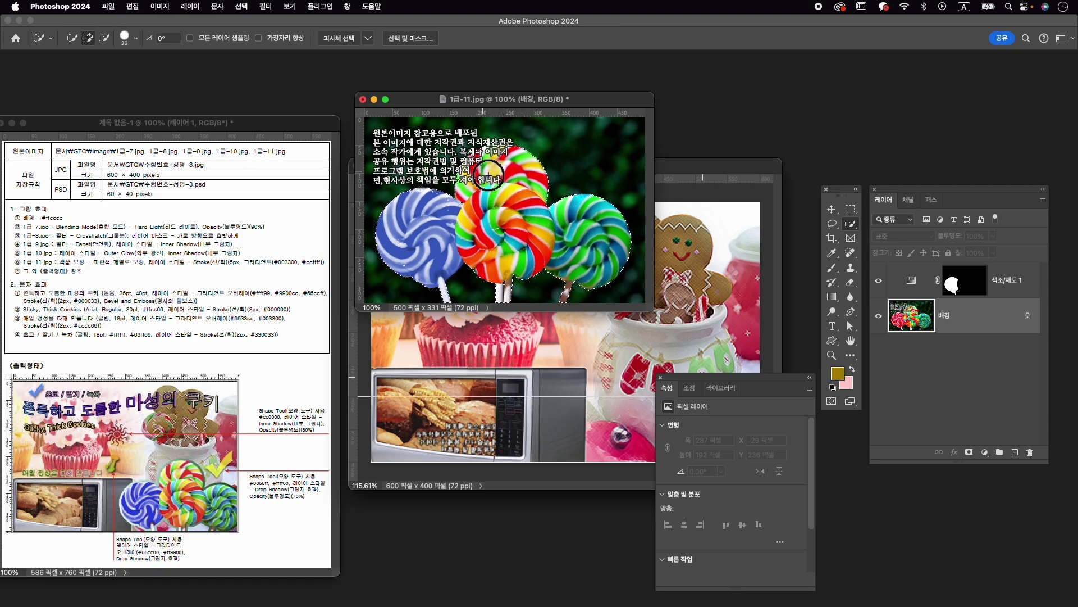
{"action": "left_click", "coordinate": [969, 452]}
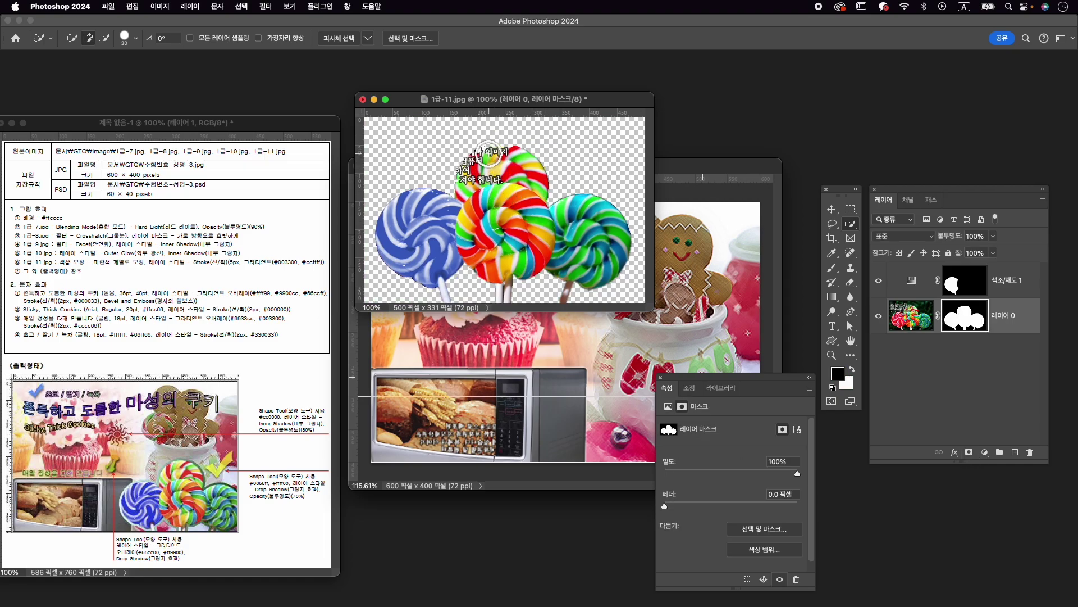
Try to touch up the lollipop mask with a 15 px Hard Round brush in white, and undo the last change.
{"action": "scroll", "coordinate": [490, 153], "scroll_direction": "up", "scroll_amount": 5}
{"action": "scroll", "coordinate": [489, 153], "scroll_direction": "up", "scroll_amount": 2}
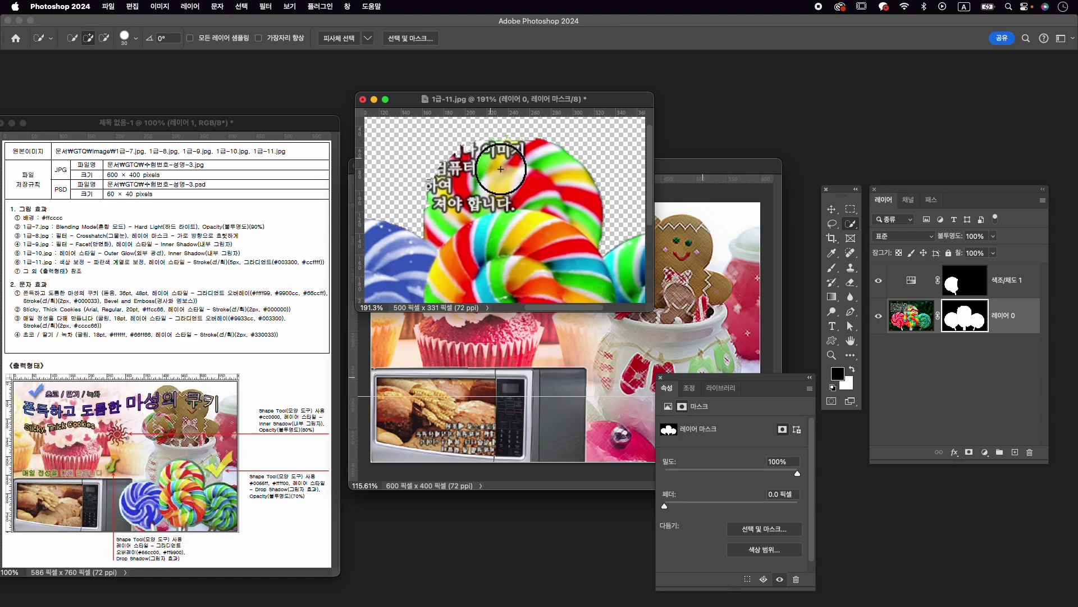
{"action": "left_click", "coordinate": [852, 370]}
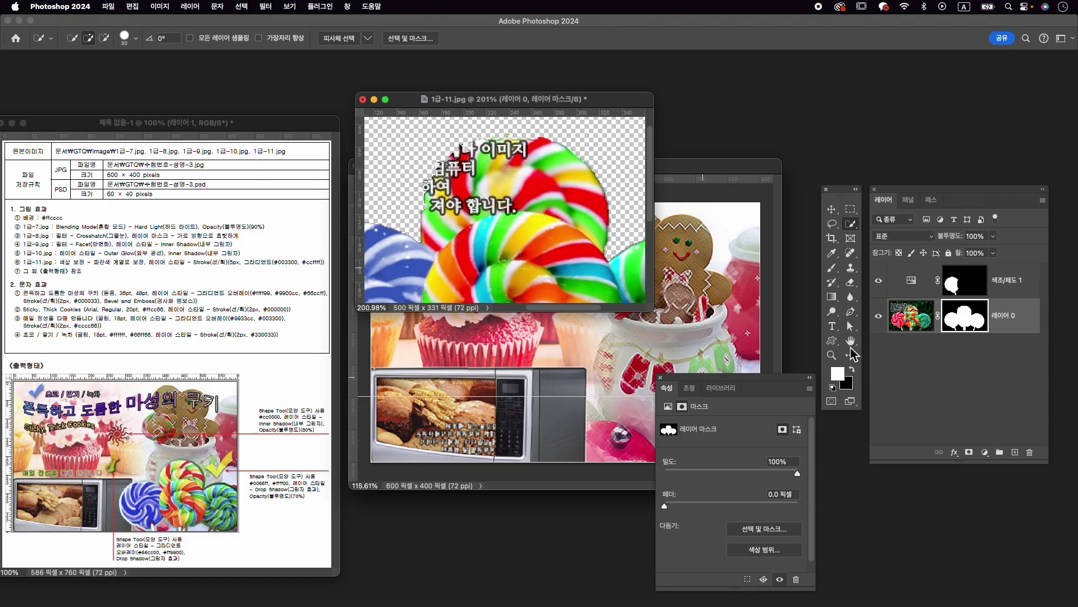
{"action": "left_click", "coordinate": [832, 269]}
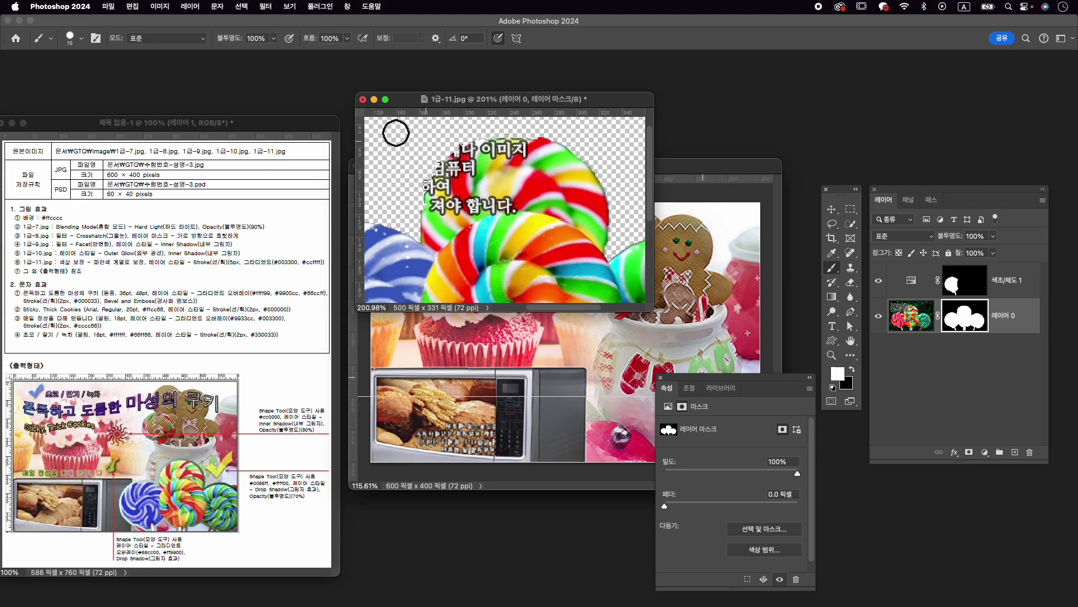
{"action": "left_click", "coordinate": [83, 38]}
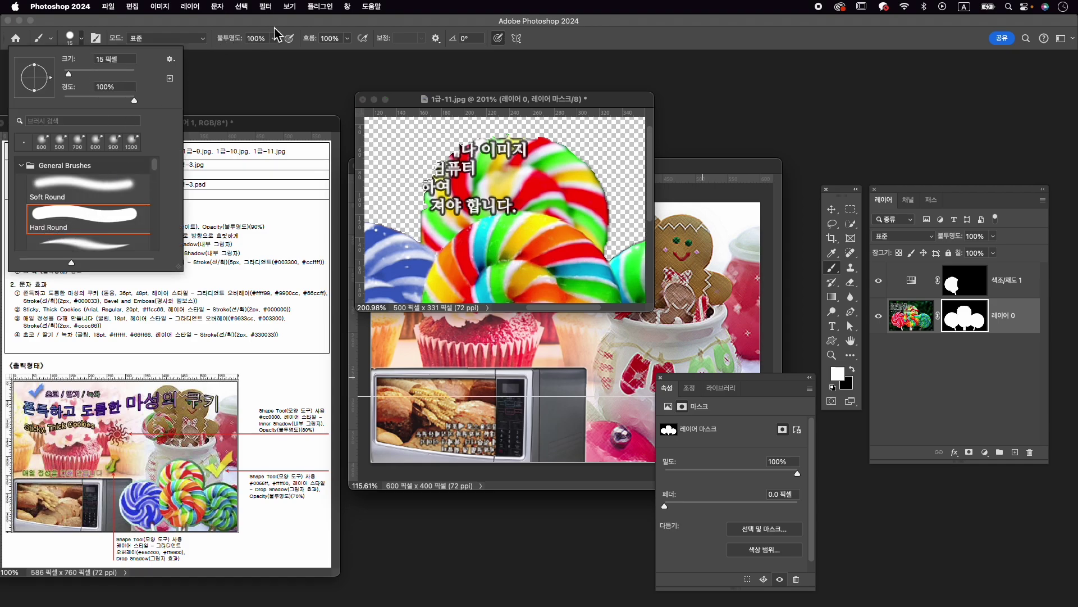
{"action": "left_click", "coordinate": [384, 28]}
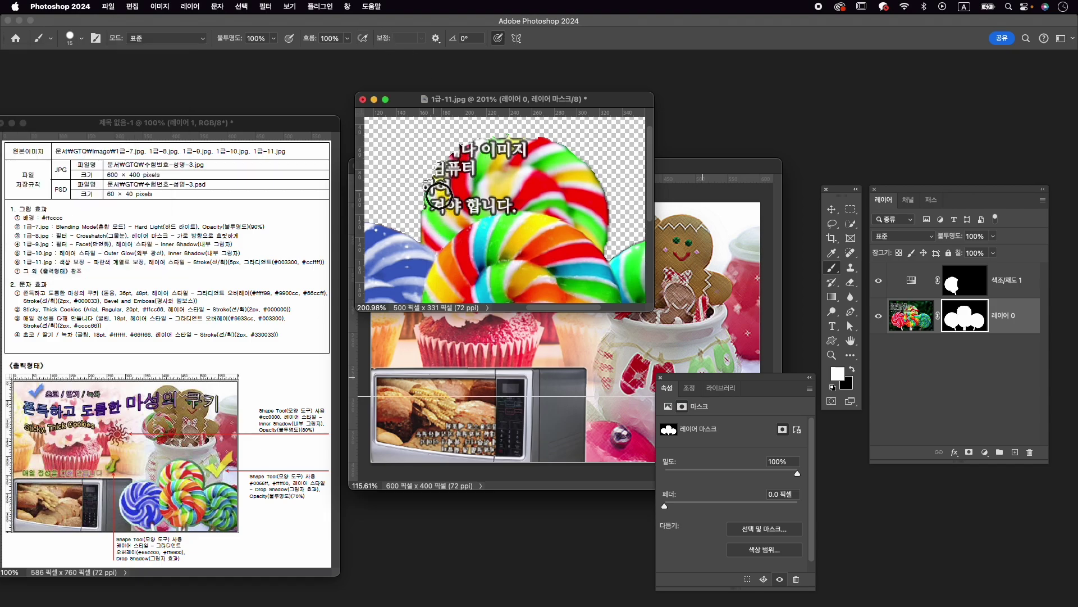
{"action": "left_click_drag", "start_coordinate": [445, 183], "coordinate": [507, 151]}
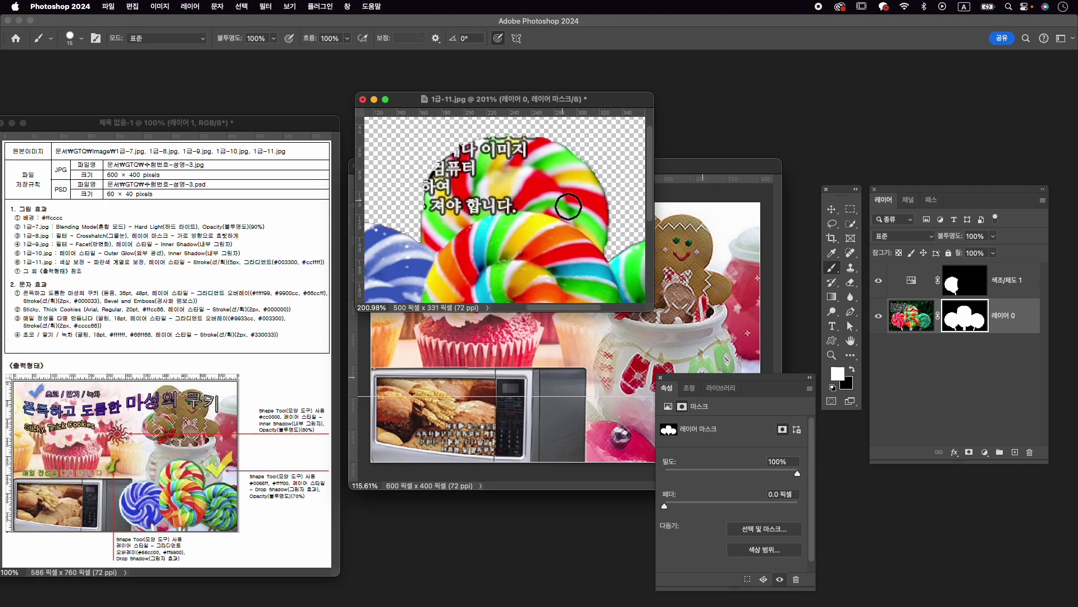
{"action": "scroll", "coordinate": [557, 209], "scroll_direction": "down", "scroll_amount": 3}
{"action": "scroll", "coordinate": [557, 210], "scroll_direction": "down", "scroll_amount": 3}
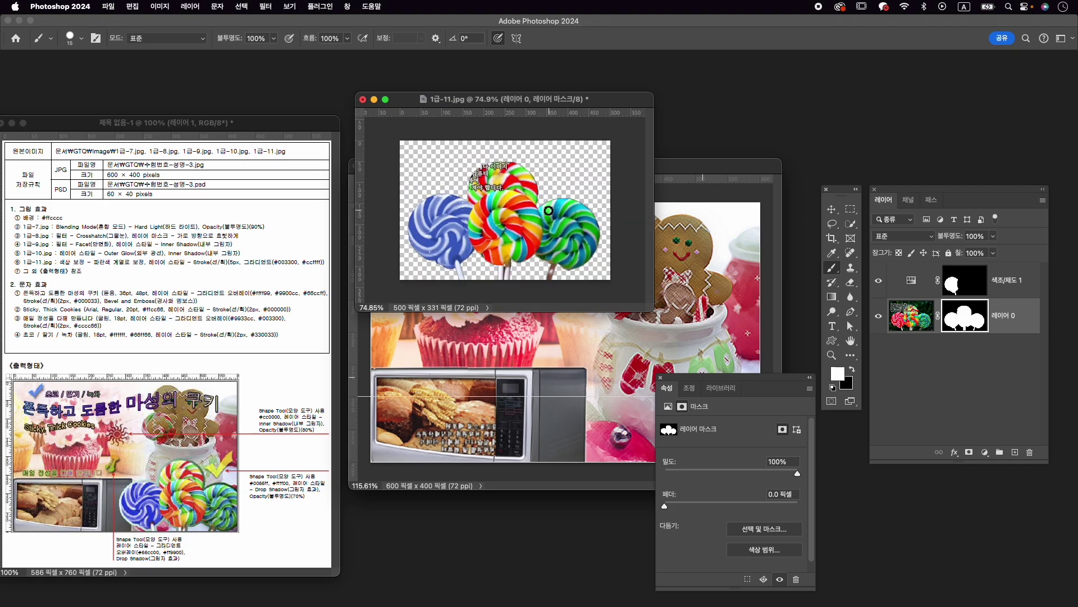
{"action": "key", "text": "super+z"}
Try copying only the masked lollipop layer into the composition, then undo the copy and return to 1급-11.jpg.
{"action": "key", "text": "v"}
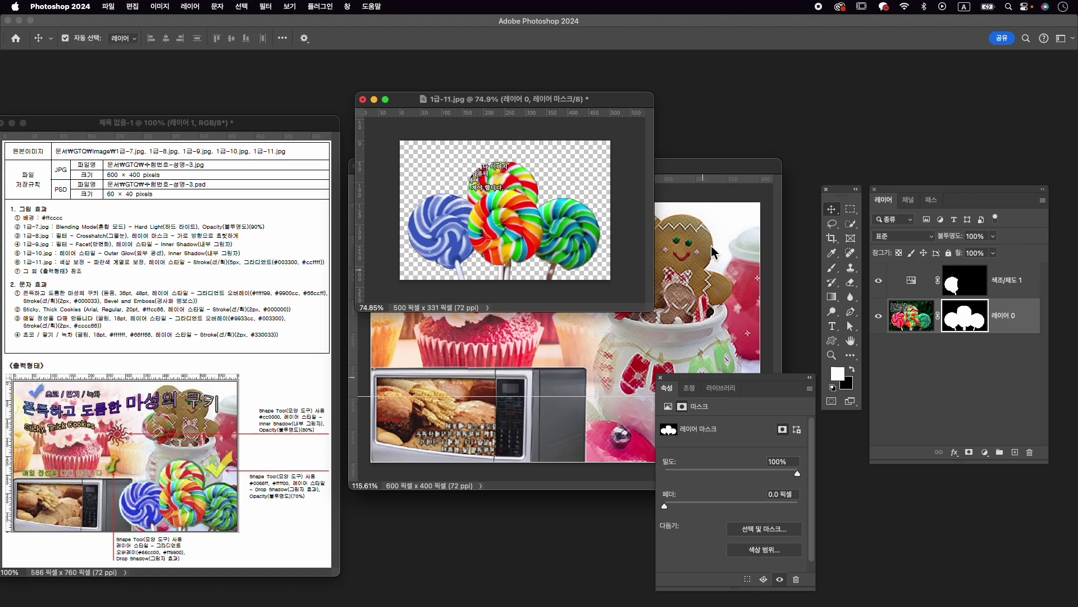
{"action": "left_click", "coordinate": [943, 289]}
{"action": "left_click_drag", "start_coordinate": [924, 303], "coordinate": [625, 345]}
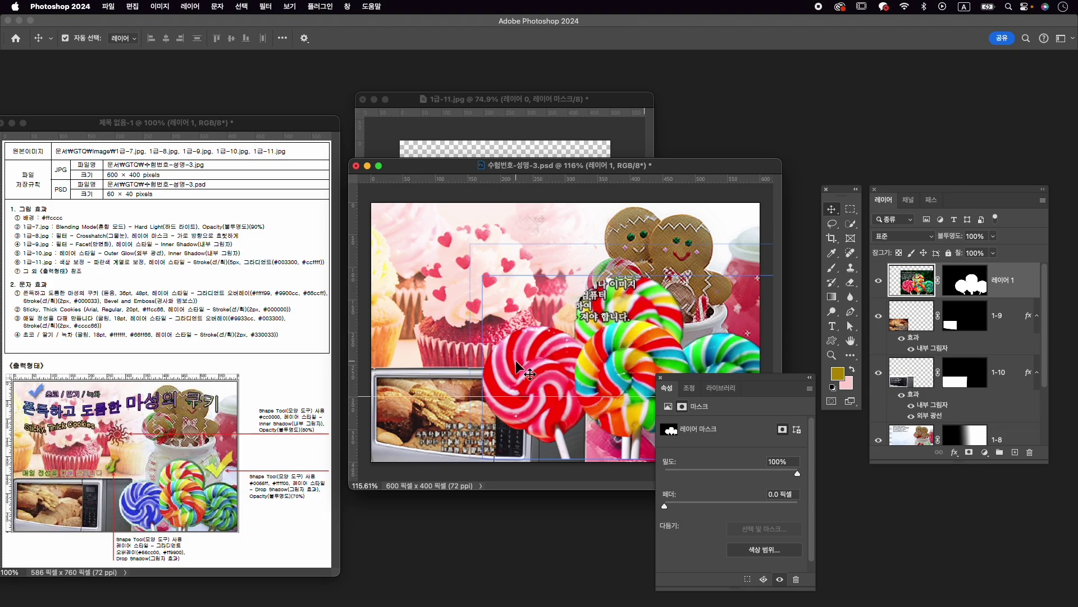
{"action": "key", "text": "super+z"}
{"action": "left_click", "coordinate": [464, 141]}
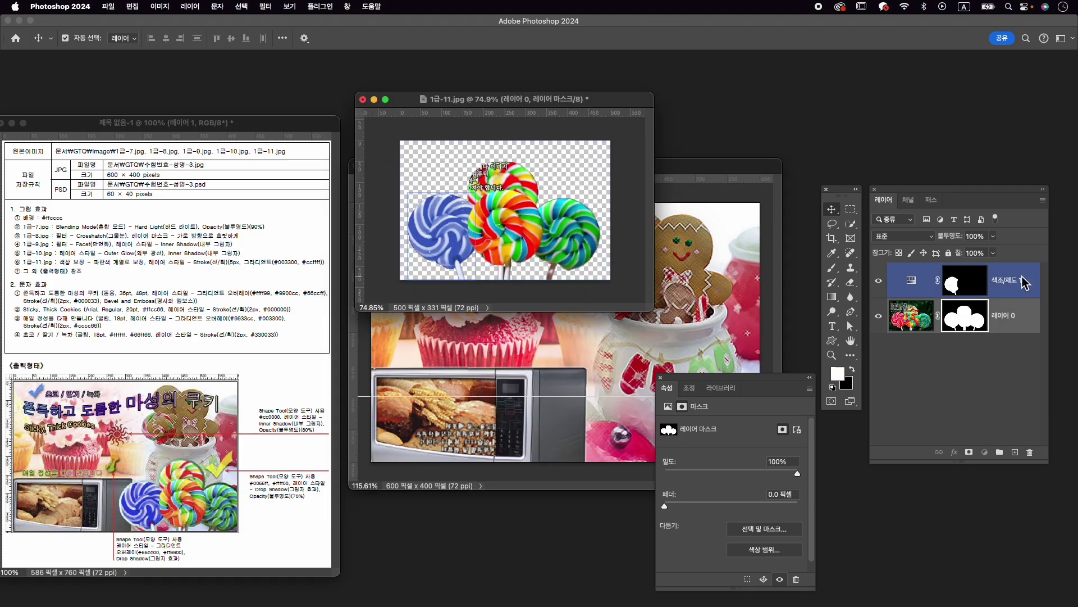
Stamp the visible lollipop layers into a merged layer, copy it into the 수험번호-성명-3 composition, and close 1급-11.jpg.
{"action": "left_click", "coordinate": [1026, 284]}
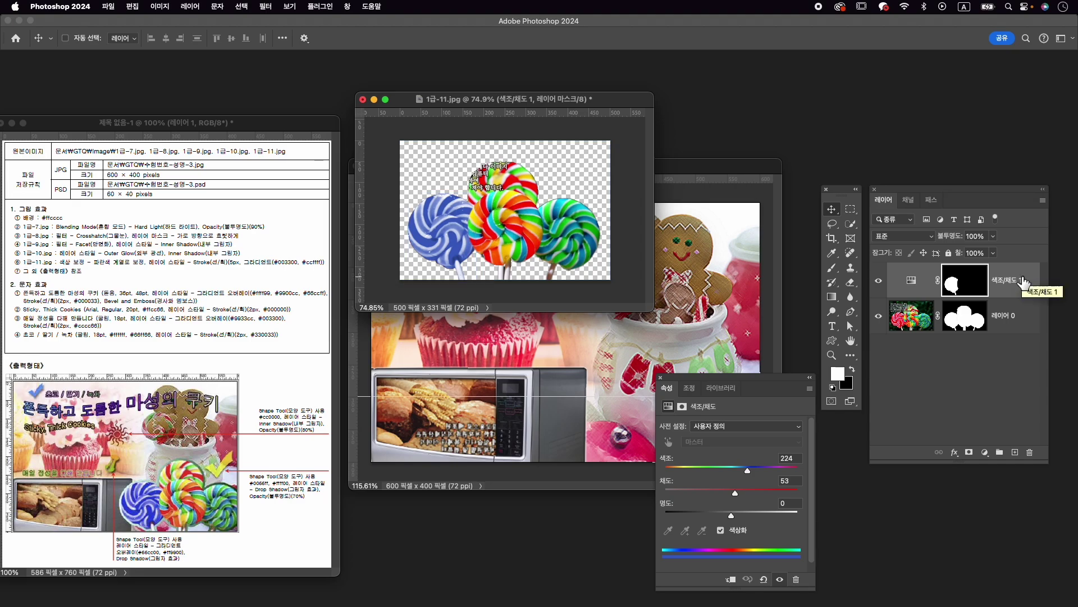
{"action": "key", "text": "super+alt+shift+e"}
{"action": "left_click_drag", "start_coordinate": [899, 278], "coordinate": [713, 256]}
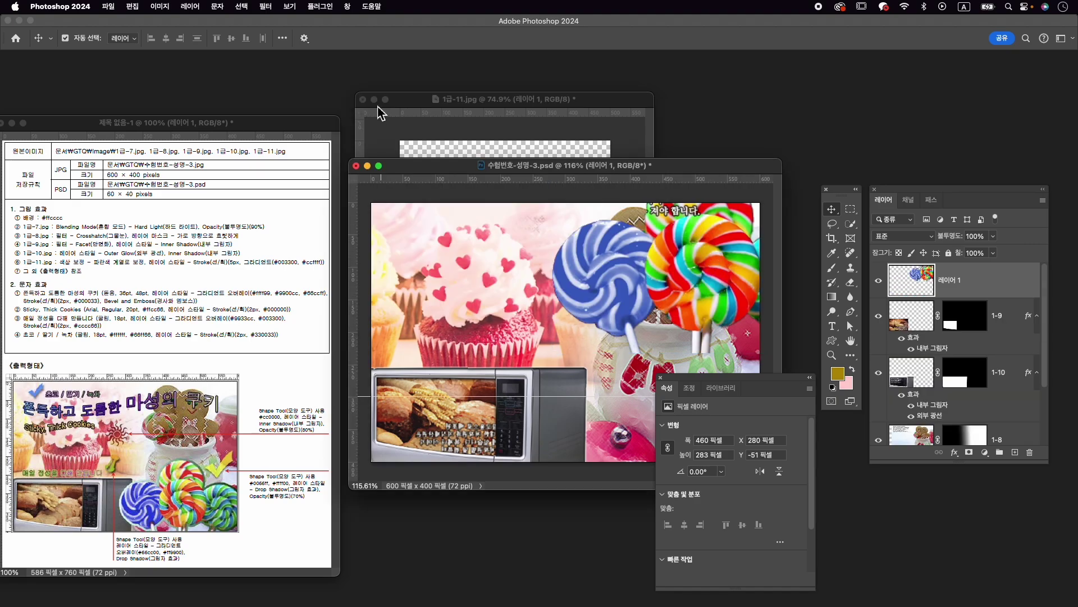
{"action": "left_click", "coordinate": [363, 100]}
{"action": "left_click", "coordinate": [539, 250]}
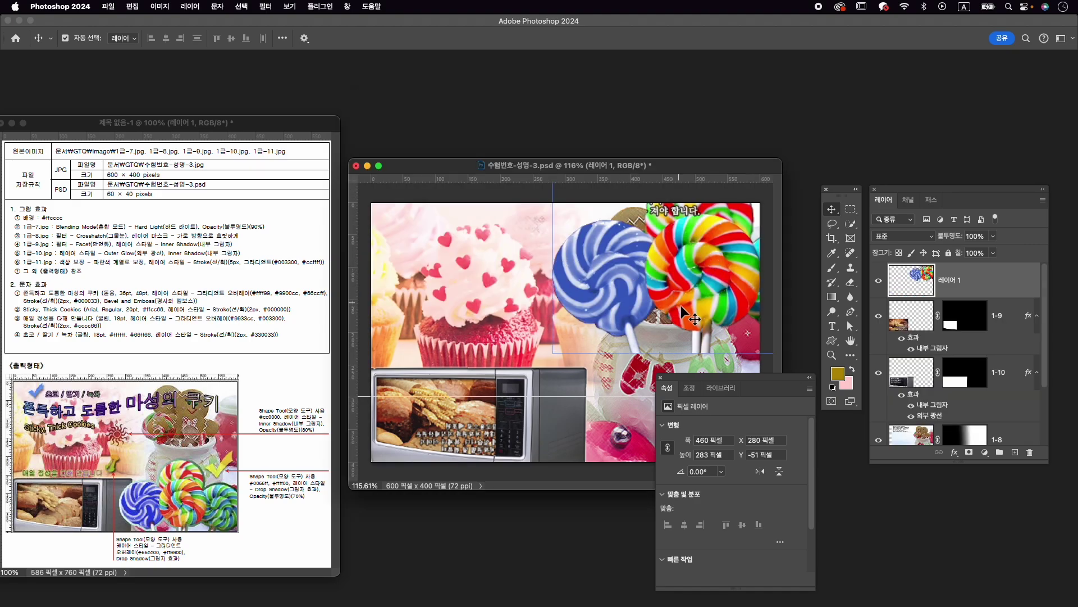
Rename the copied lollipop layer to 1-11.
{"action": "double_click", "coordinate": [958, 280]}
{"action": "type", "text": "1-11"}
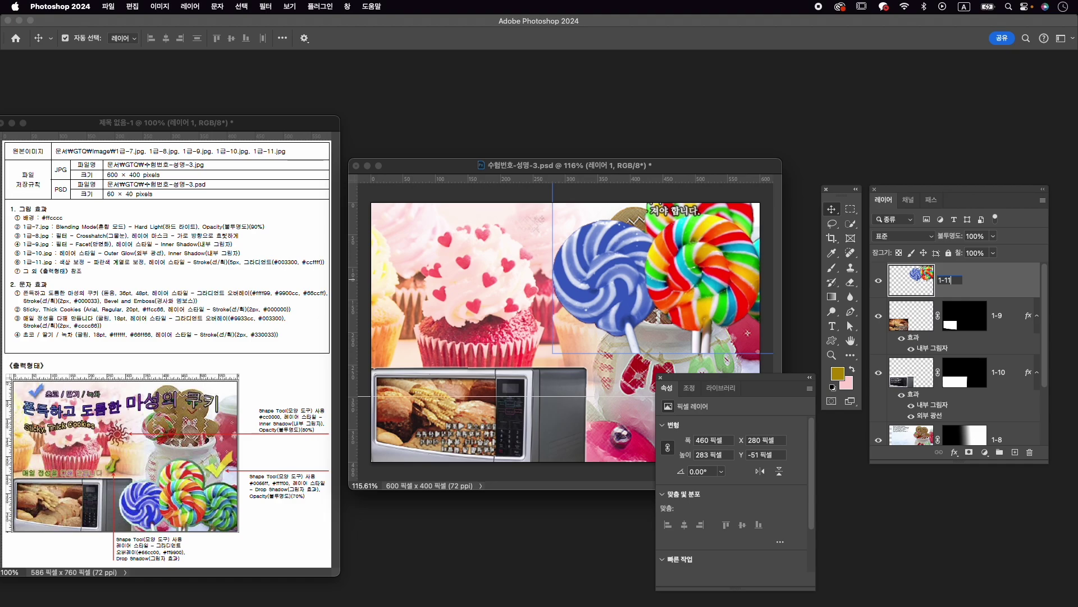
{"action": "key", "text": "Return"}
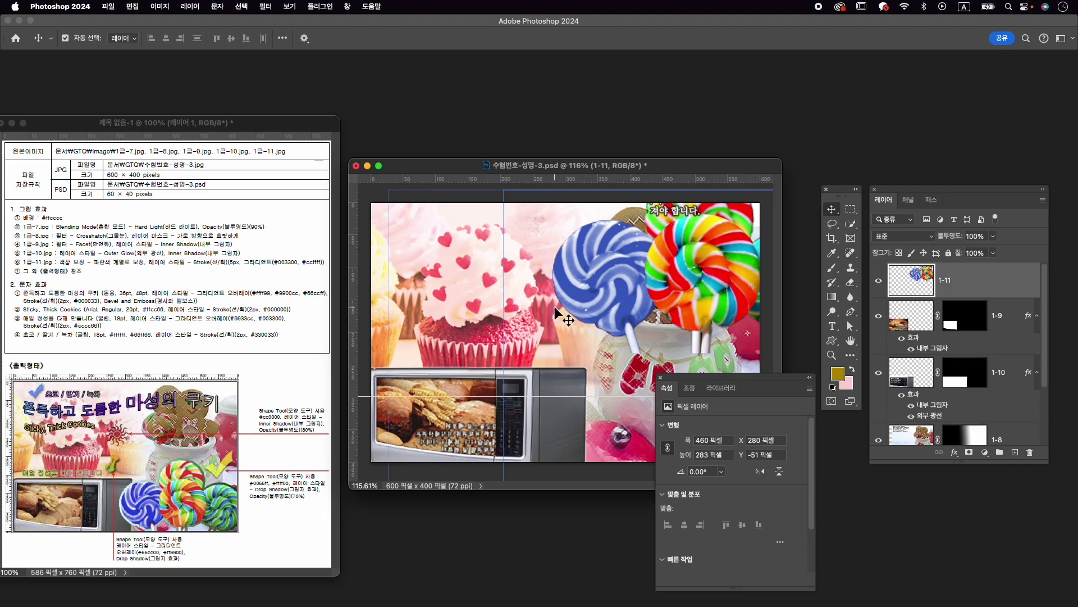
Scale layer 1-11 to about 66% and move the lollipops over the lower right corner of the composition.
{"action": "key", "text": "super+t"}
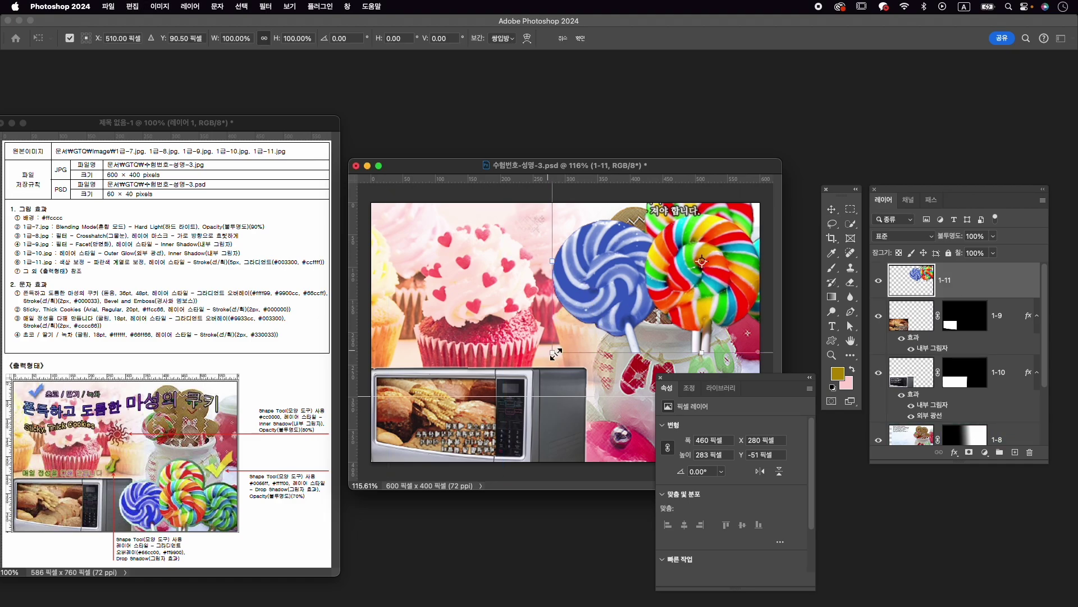
{"action": "left_click_drag", "start_coordinate": [558, 353], "coordinate": [618, 312]}
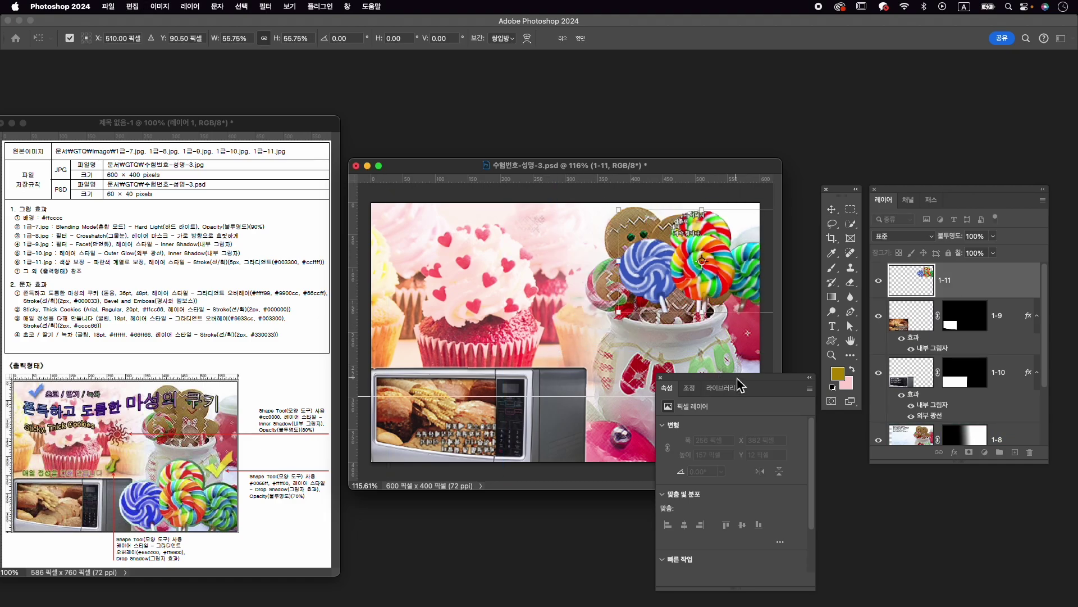
{"action": "left_click_drag", "start_coordinate": [741, 382], "coordinate": [869, 412]}
{"action": "left_click_drag", "start_coordinate": [703, 273], "coordinate": [684, 424]}
{"action": "left_click_drag", "start_coordinate": [599, 364], "coordinate": [568, 344]}
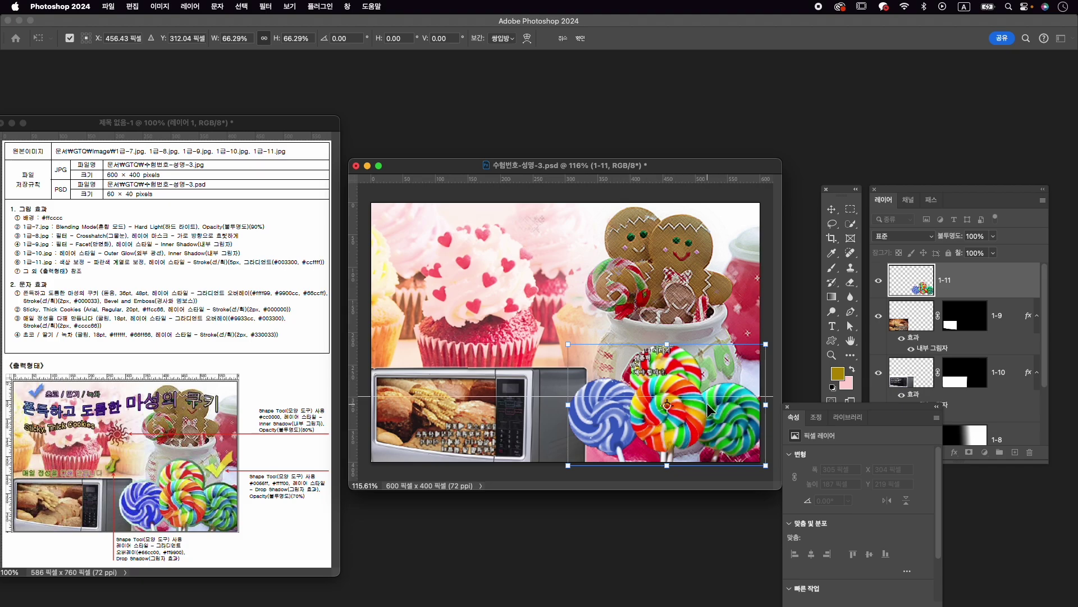
Nudge the lollipops on layer 1-11 slightly toward the right edge of the composition.
{"action": "key", "text": "Right"}
{"action": "key", "text": "Right"}
{"action": "key", "text": "Right"}
{"action": "key", "text": "Right"}
{"action": "key", "text": "Down"}
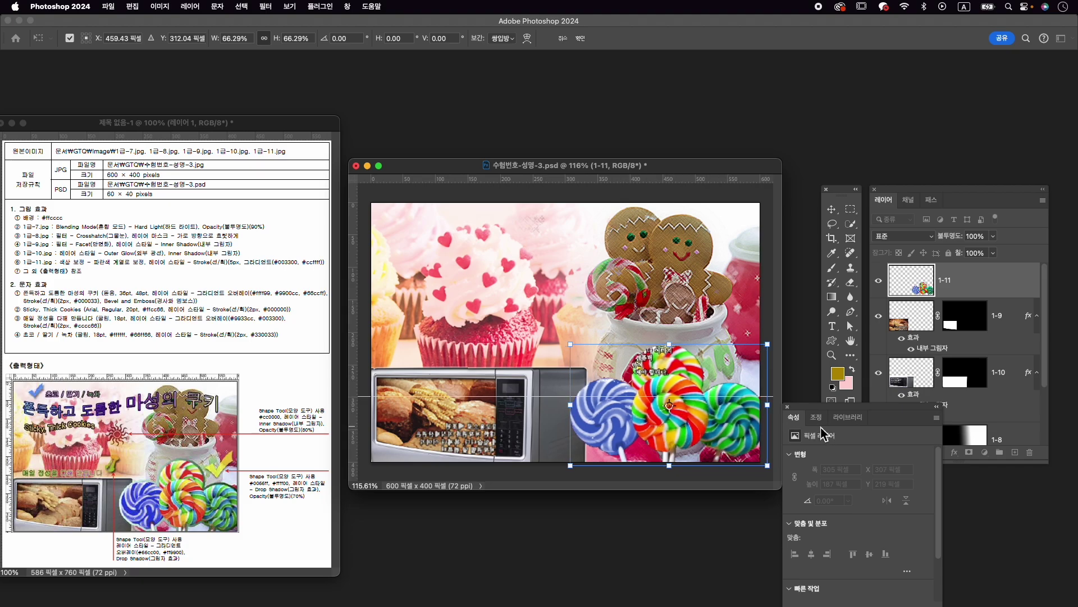
{"action": "key", "text": "Left"}
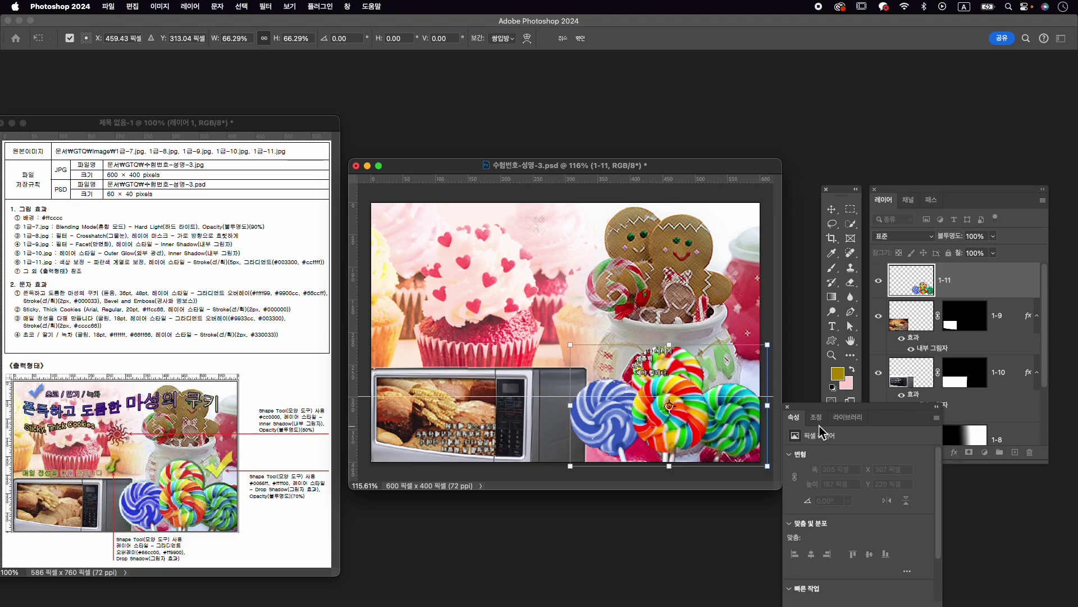
{"action": "key", "text": "Left"}
{"action": "key", "text": "Up"}
Enlarge layer 1-11 to about 69% and fine-tune the lollipops' position over the composition's lower right corner.
{"action": "left_click_drag", "start_coordinate": [572, 346], "coordinate": [564, 342]}
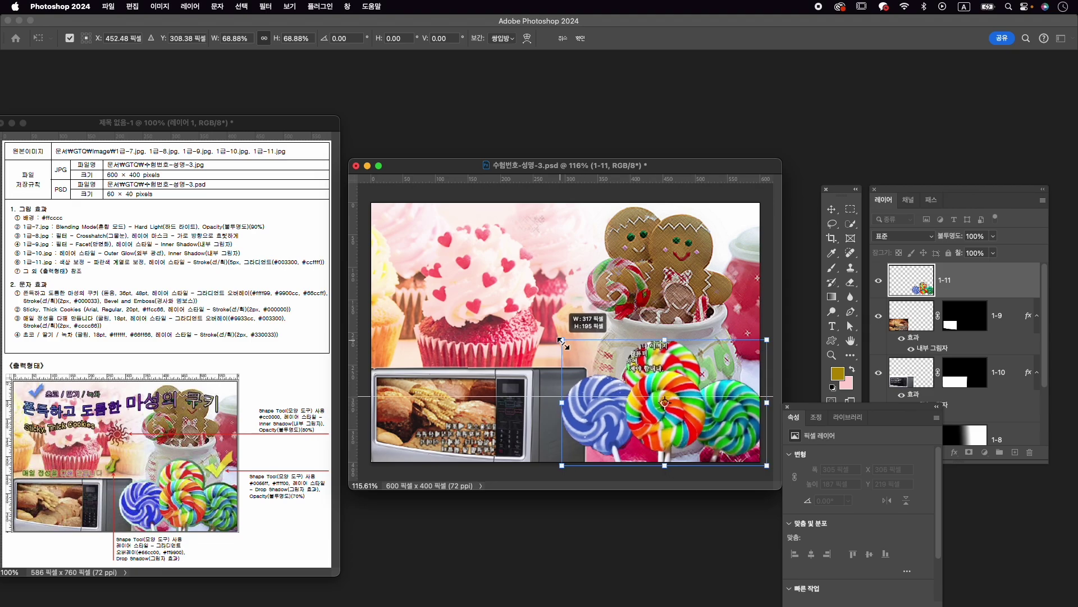
{"action": "key", "text": "Down"}
{"action": "key", "text": "Down"}
{"action": "key", "text": "Down"}
{"action": "key", "text": "Down"}
{"action": "key", "text": "Down"}
{"action": "key", "text": "Down"}
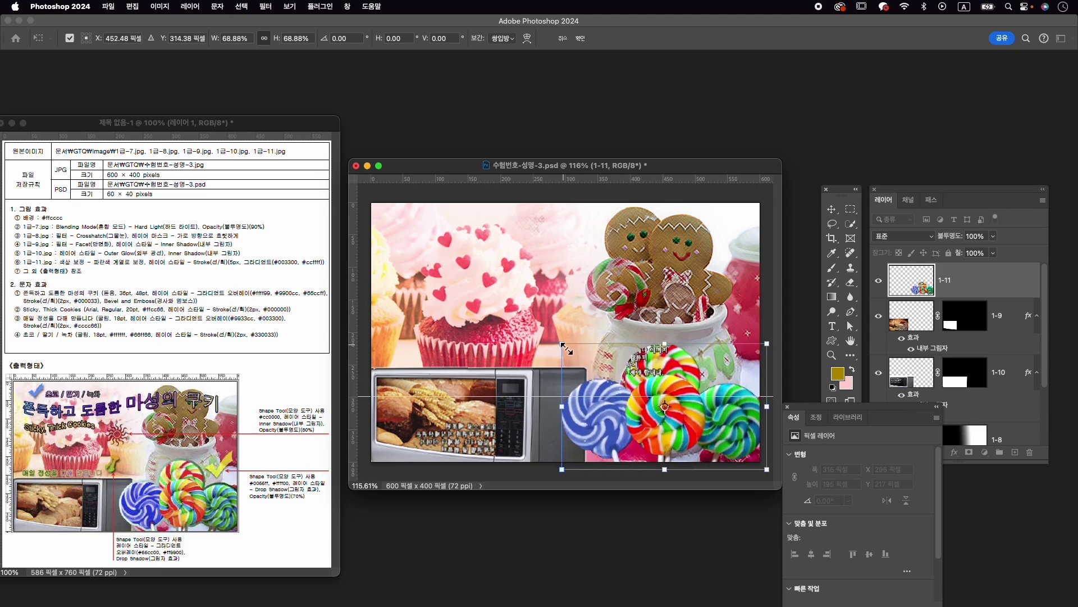
{"action": "key", "text": "Right"}
{"action": "key", "text": "Up"}
{"action": "key", "text": "Up"}
{"action": "key", "text": "Up"}
{"action": "key", "text": "Return"}
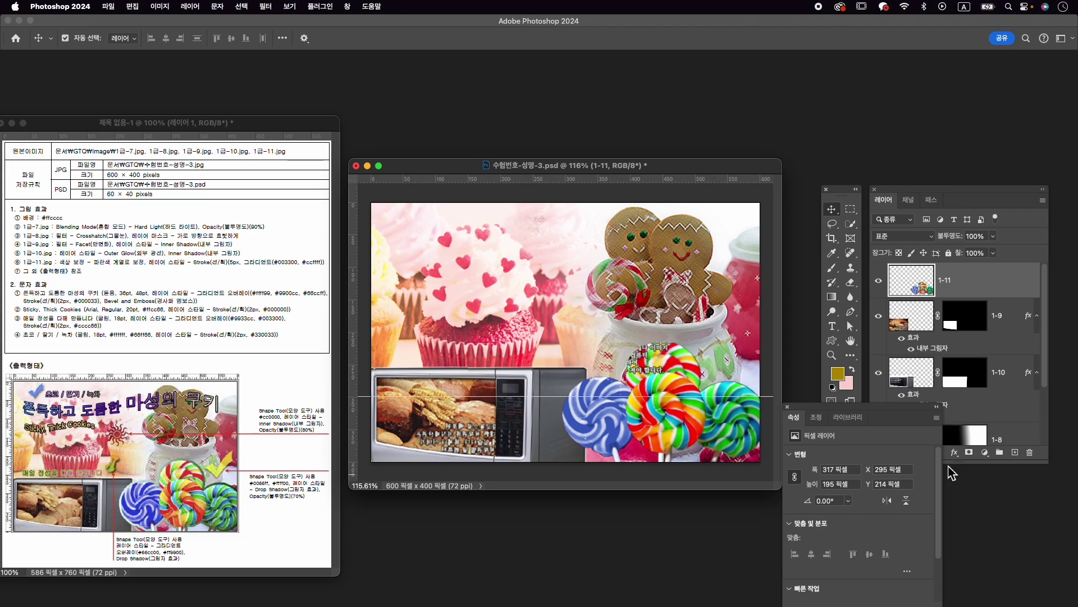
Add a 5 px Stroke layer style to layer 1-11 with the fill type set to Gradient.
{"action": "left_click", "coordinate": [964, 442]}
{"action": "left_click", "coordinate": [954, 452]}
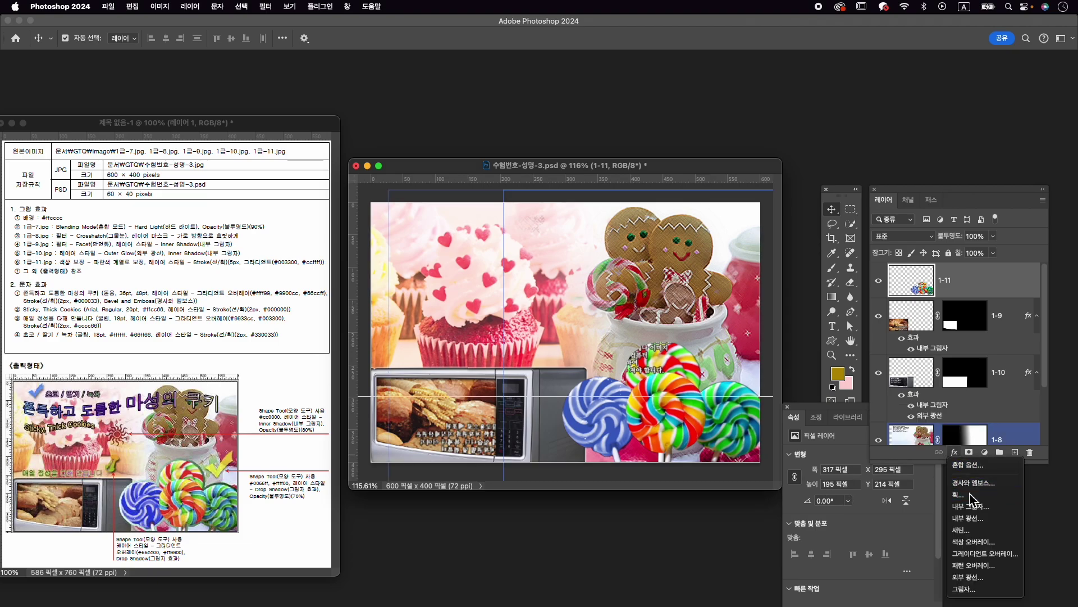
{"action": "left_click", "coordinate": [975, 493]}
{"action": "type", "text": "75"}
{"action": "left_click", "coordinate": [774, 434]}
{"action": "left_click", "coordinate": [773, 446]}
Set the stroke gradient's start colour to #003300 and its end colour to #ccffff.
{"action": "left_click", "coordinate": [789, 455]}
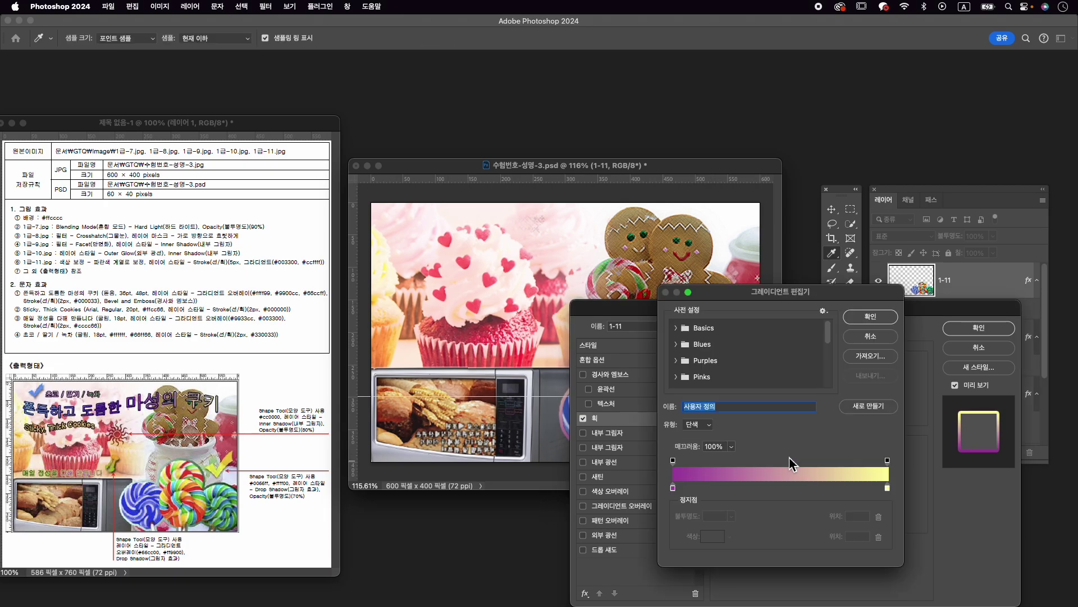
{"action": "double_click", "coordinate": [673, 488]}
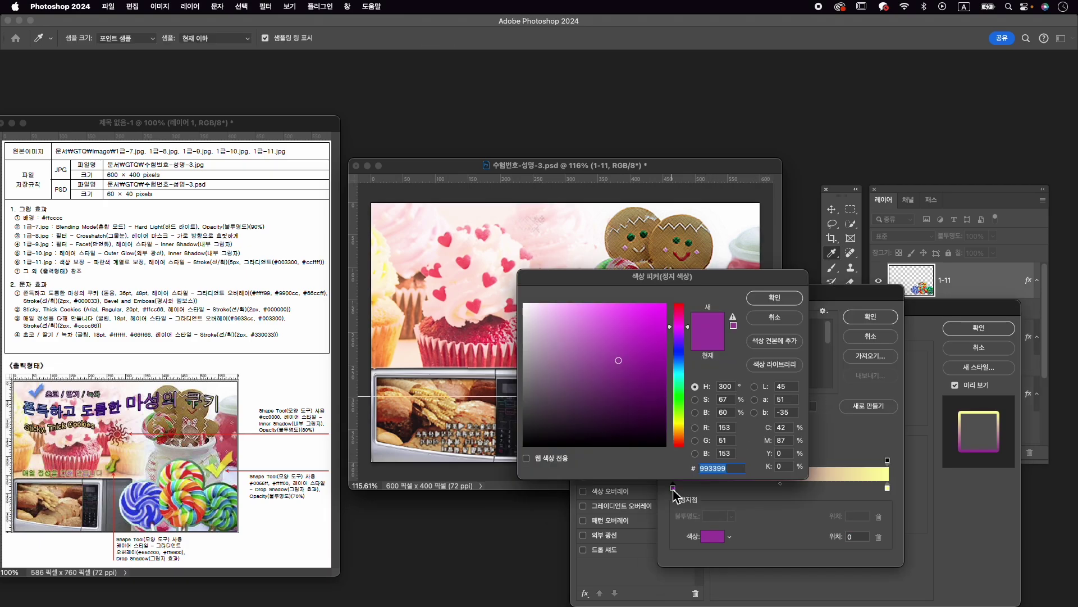
{"action": "type", "text": "003300"}
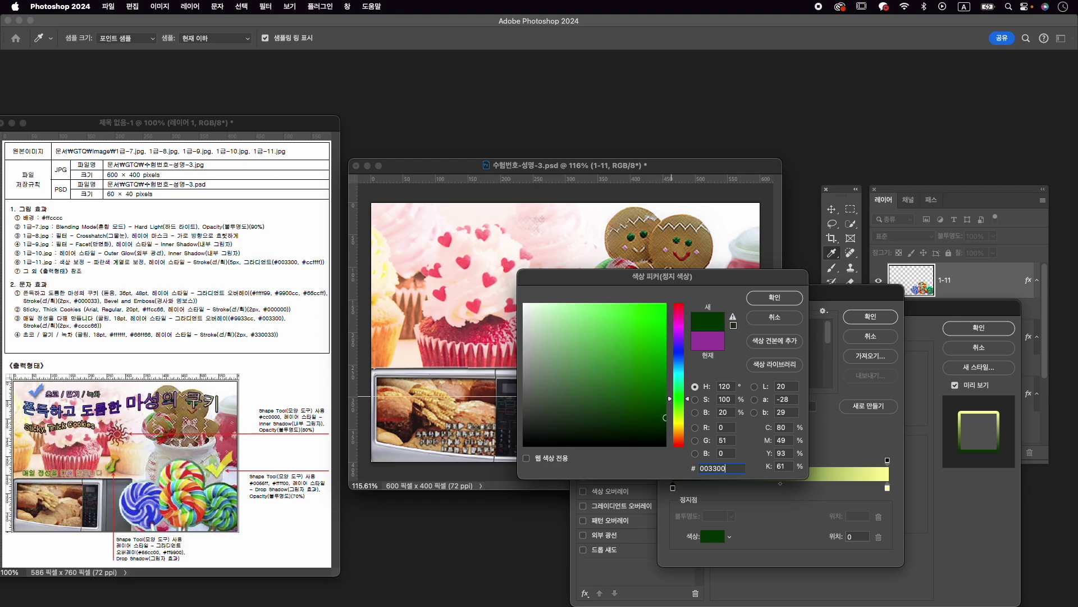
{"action": "key", "text": "Return"}
{"action": "double_click", "coordinate": [888, 488]}
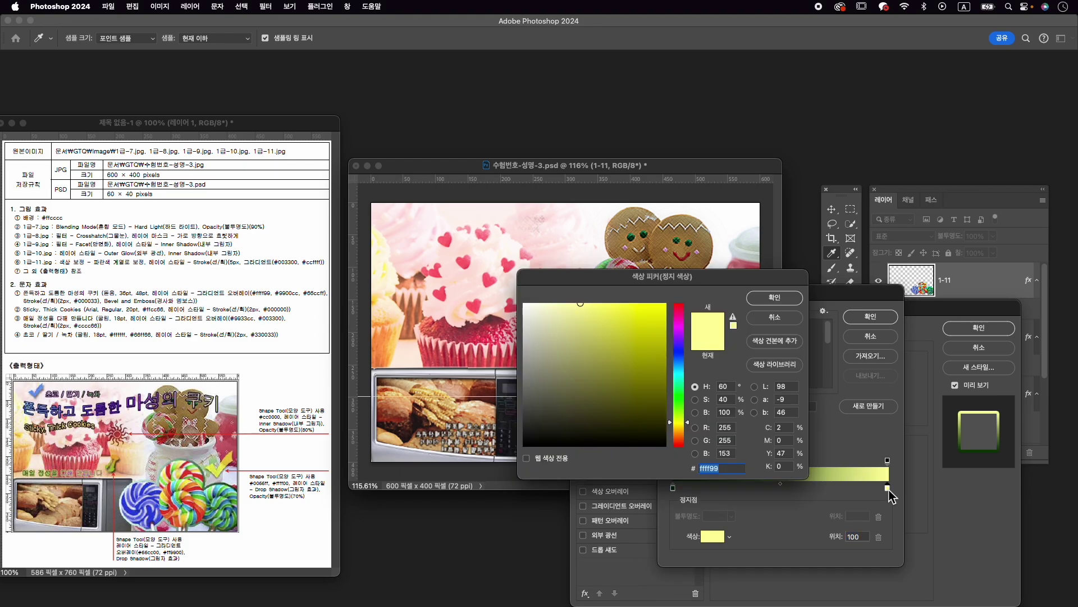
{"action": "type", "text": "ccffff"}
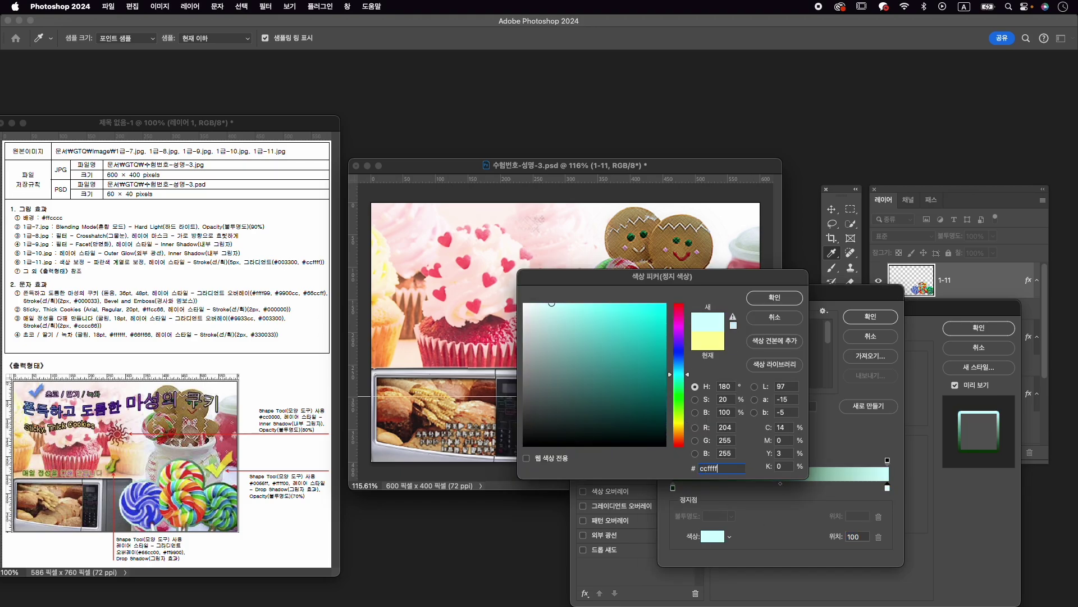
{"action": "key", "text": "Return"}
{"action": "left_click", "coordinate": [863, 319]}
Set the stroke gradient's angle to 180° and apply the layer style to layer 1-11.
{"action": "left_click_drag", "start_coordinate": [680, 307], "coordinate": [758, 327]}
{"action": "left_click", "coordinate": [855, 498]}
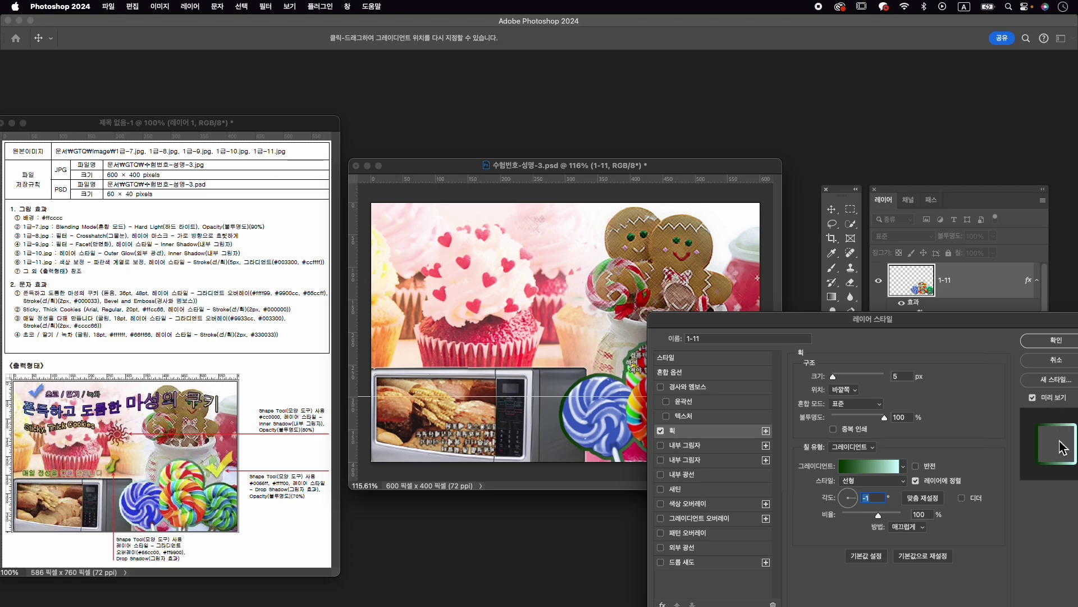
{"action": "left_click", "coordinate": [842, 496]}
{"action": "left_click", "coordinate": [842, 498]}
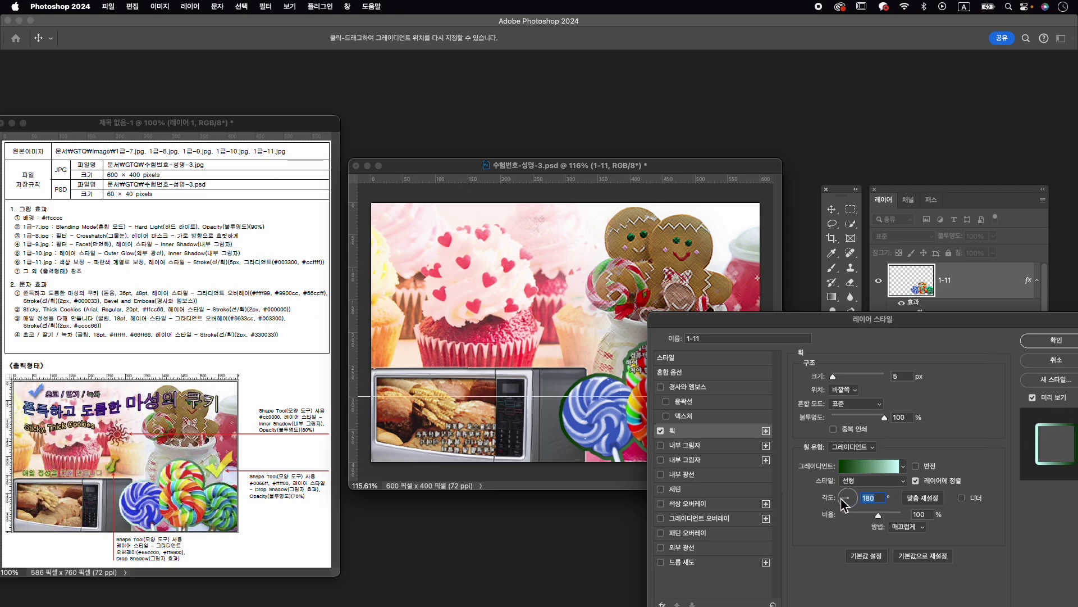
{"action": "left_click", "coordinate": [1033, 349]}
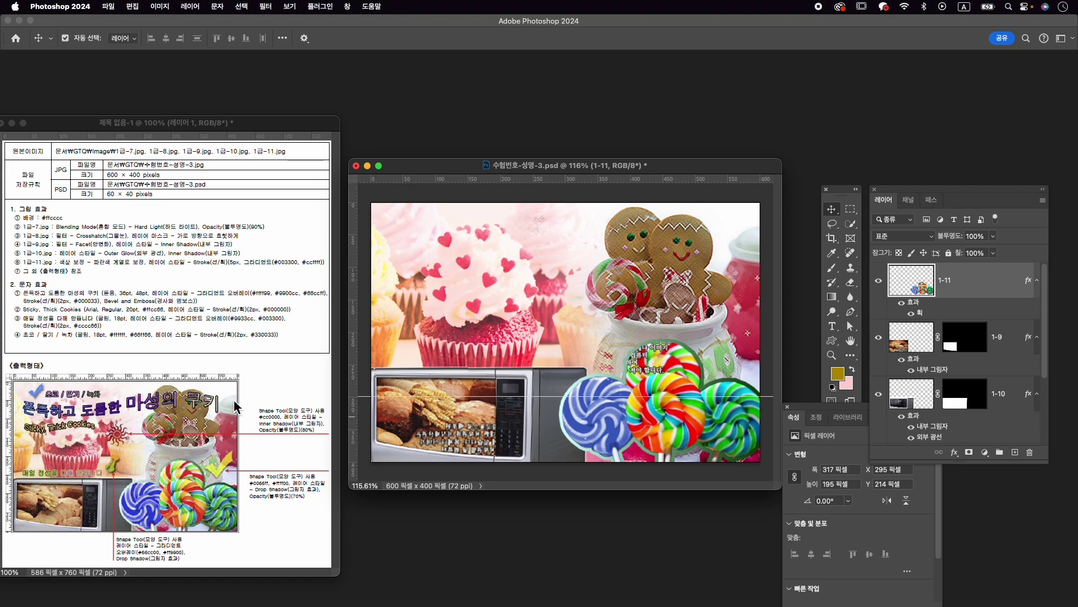
Search the custom shapes for 태양 and then 해, and choose the wavy-rayed sun from the 자연 group.
{"action": "left_click", "coordinate": [348, 8]}
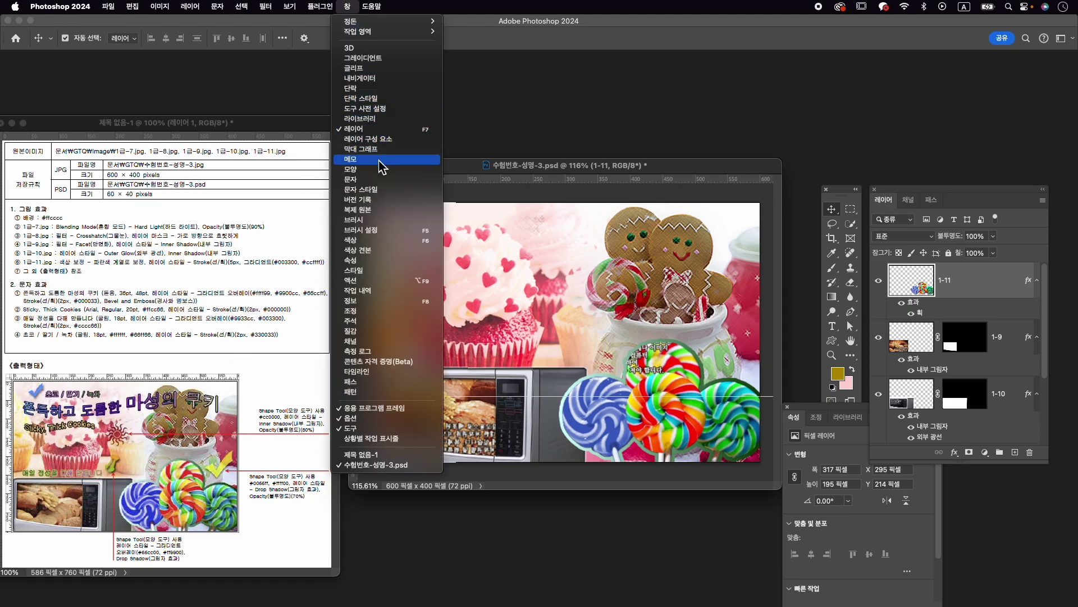
{"action": "left_click", "coordinate": [378, 167]}
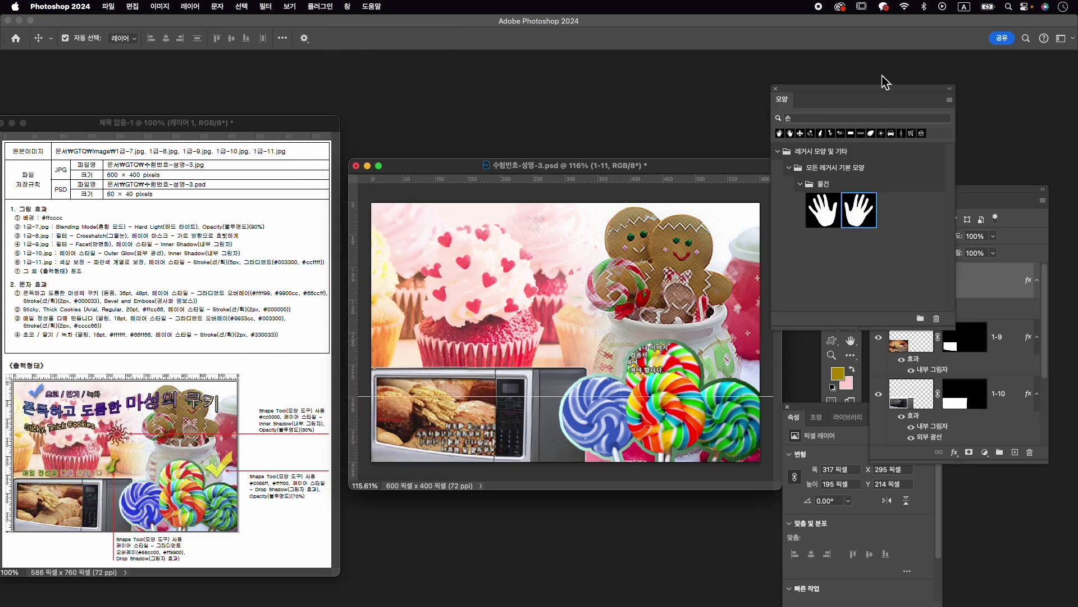
{"action": "key", "text": "BackSpace"}
{"action": "key", "text": "BackSpace"}
{"action": "key", "text": "BackSpace"}
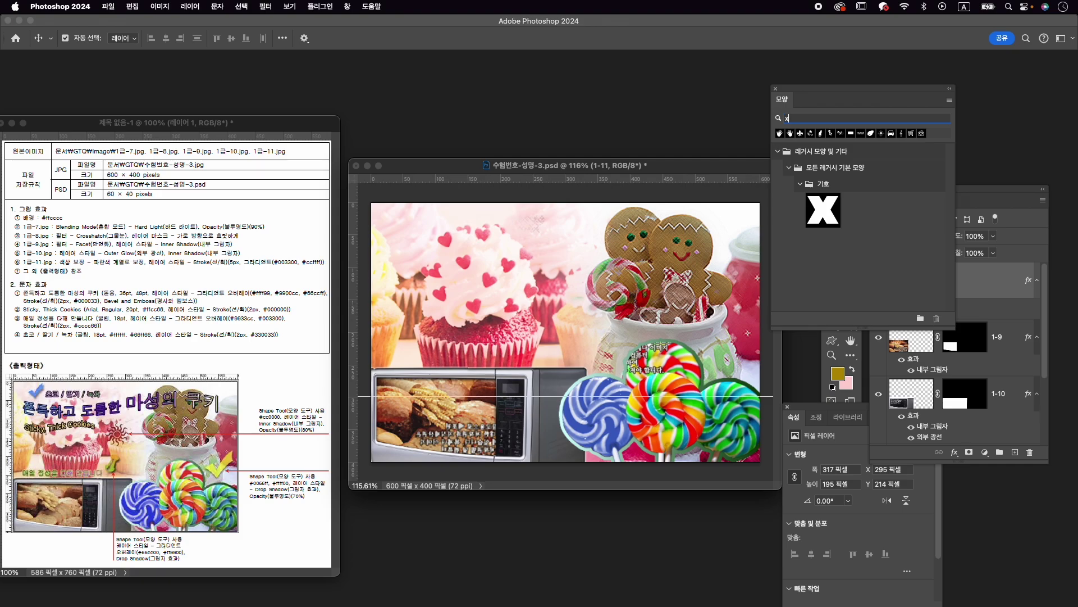
{"action": "type", "text": "태양"}
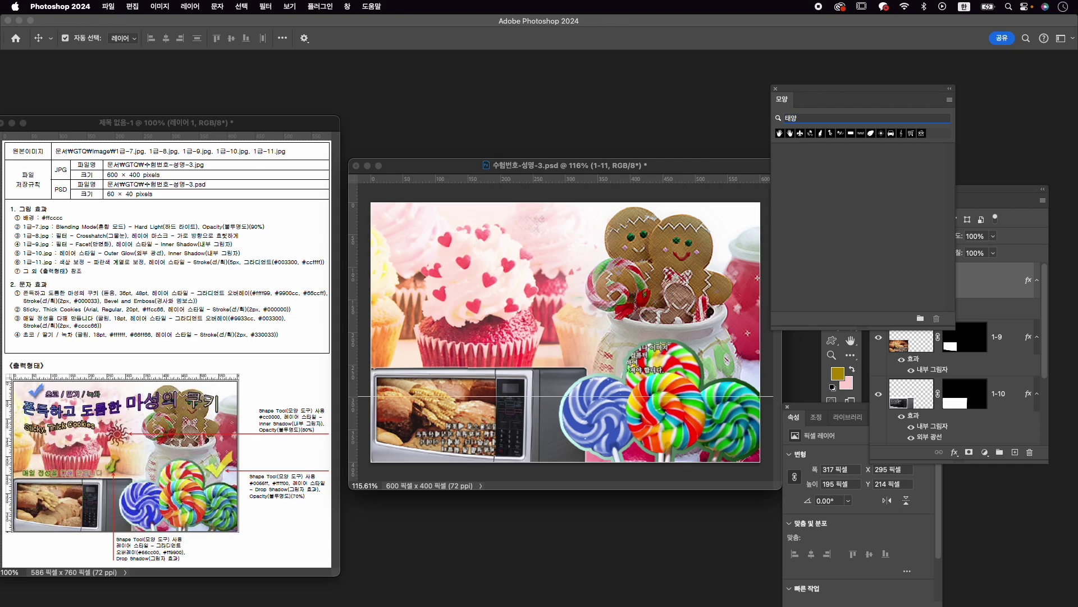
{"action": "double_click", "coordinate": [800, 119]}
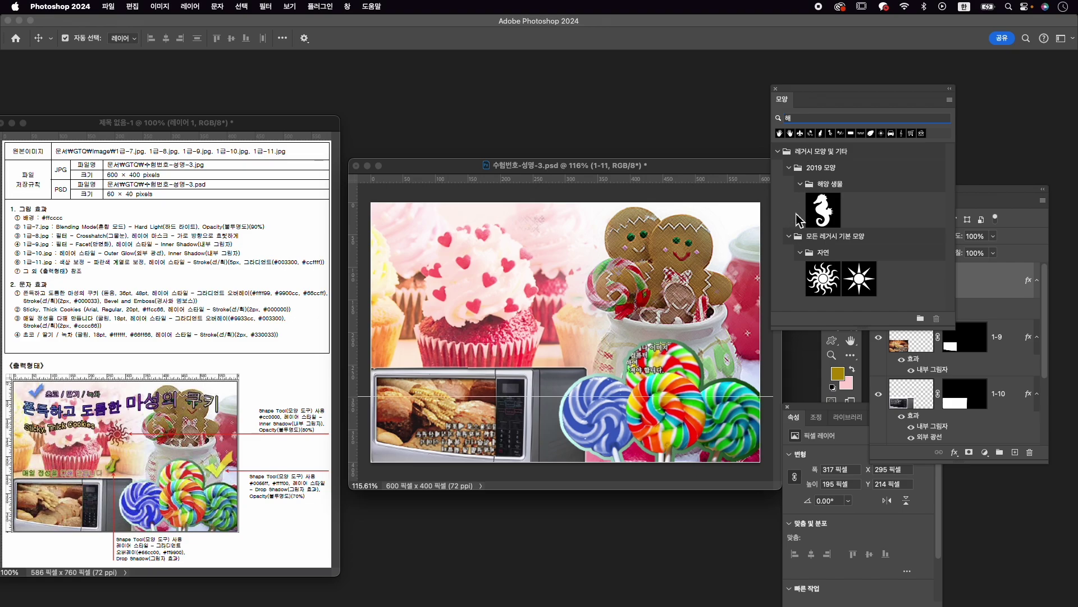
{"action": "left_click", "coordinate": [830, 289]}
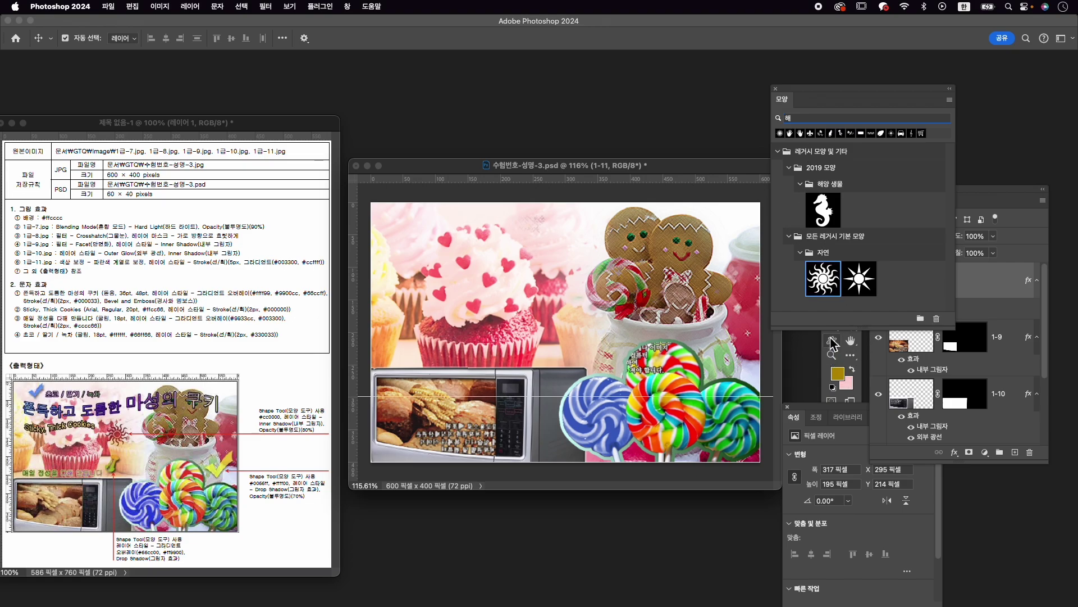
Draw the sun shape about 66 × 66 px between the cupcake and the cookie jar and fill it with #cc0000.
{"action": "left_click", "coordinate": [831, 340]}
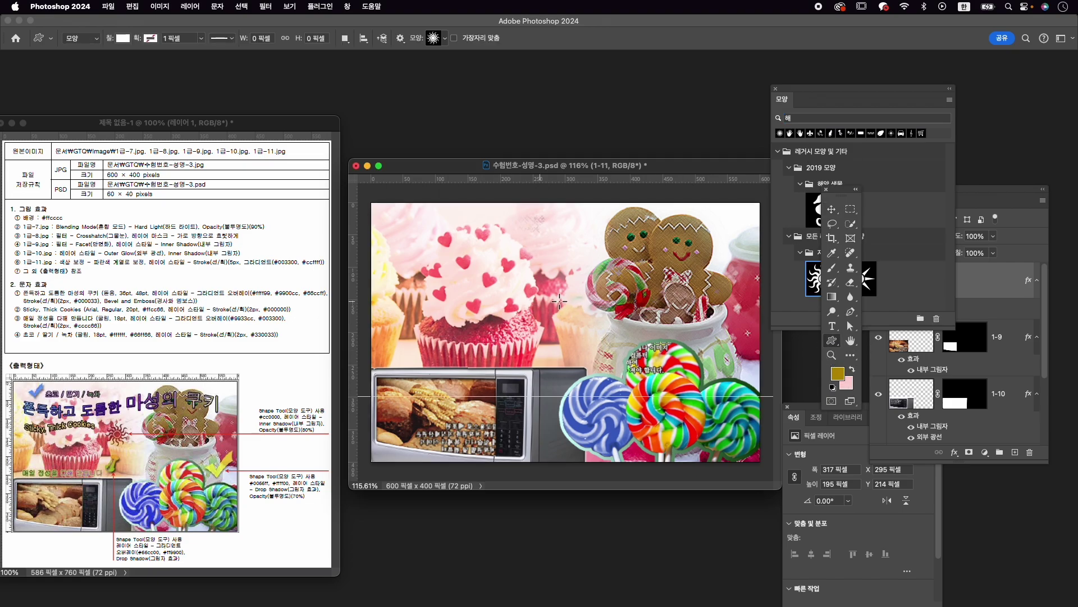
{"action": "left_click_drag", "start_coordinate": [550, 281], "coordinate": [591, 337]}
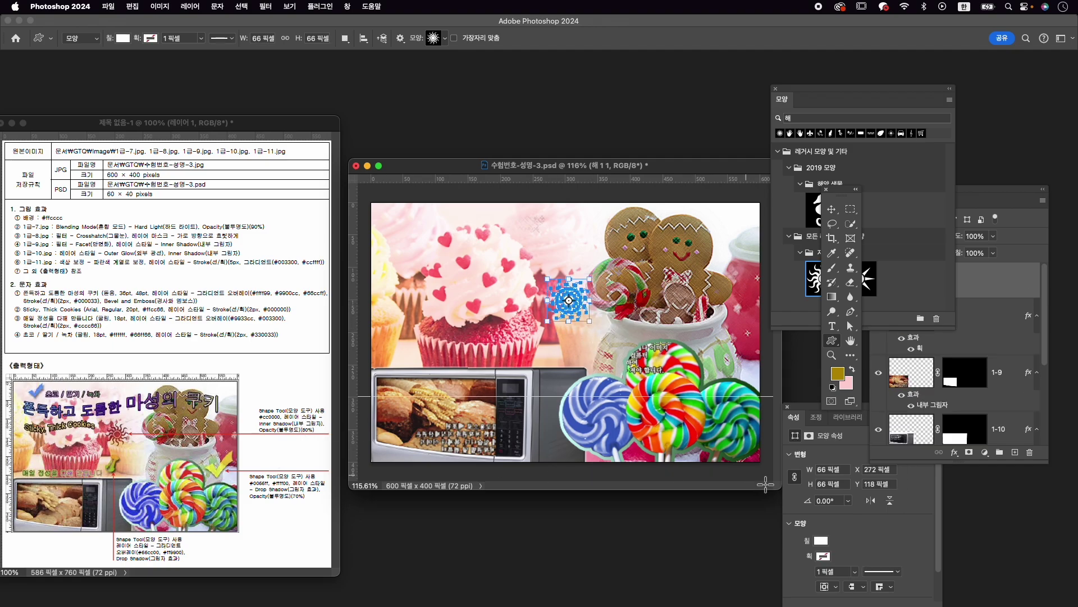
{"action": "left_click", "coordinate": [821, 540]}
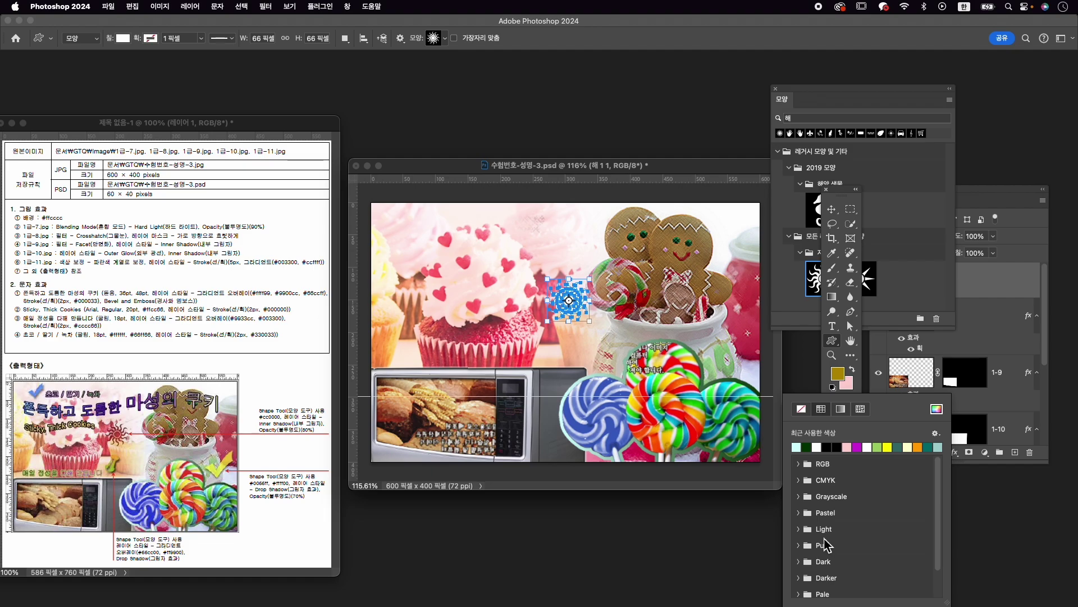
{"action": "left_click", "coordinate": [936, 408]}
{"action": "type", "text": "cc0000"}
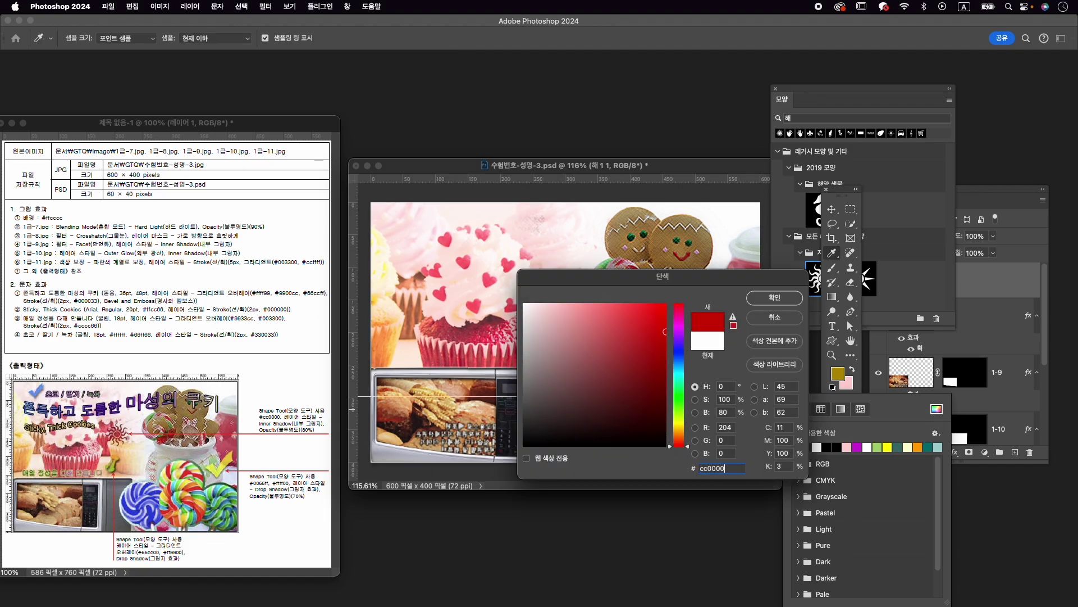
{"action": "key", "text": "Return"}
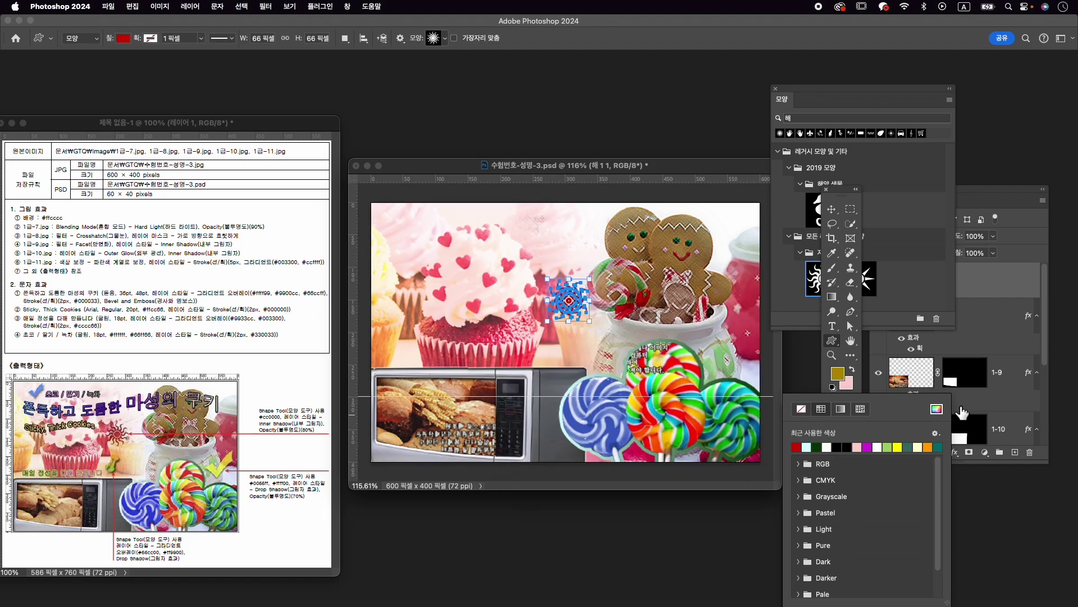
Add an Inner Shadow with its default settings to the sun shape and set the layer opacity to 80%.
{"action": "left_click", "coordinate": [955, 453]}
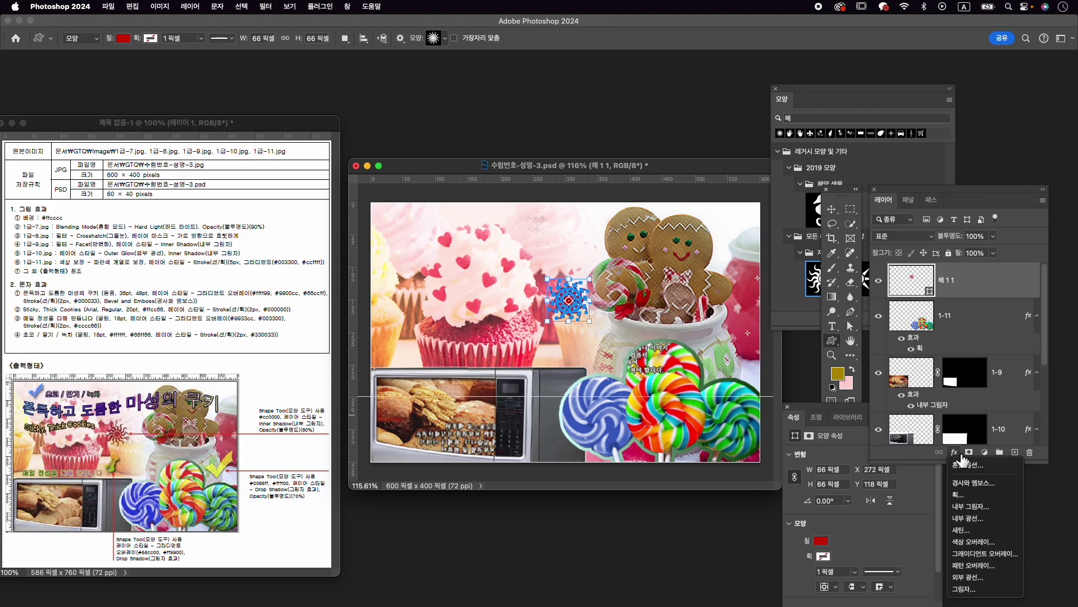
{"action": "left_click", "coordinate": [962, 506]}
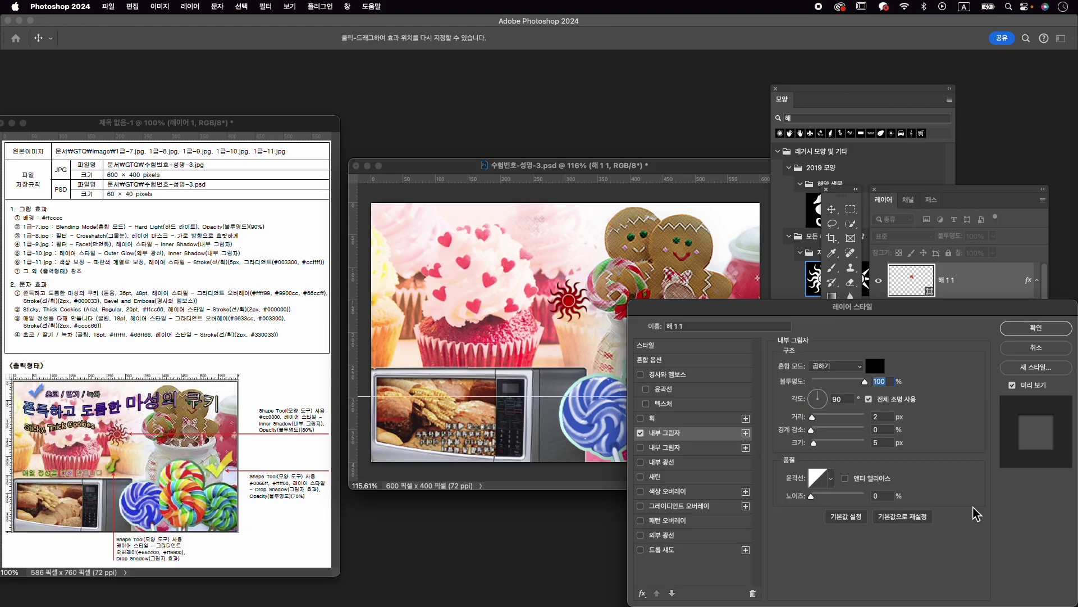
{"action": "left_click", "coordinate": [1011, 330]}
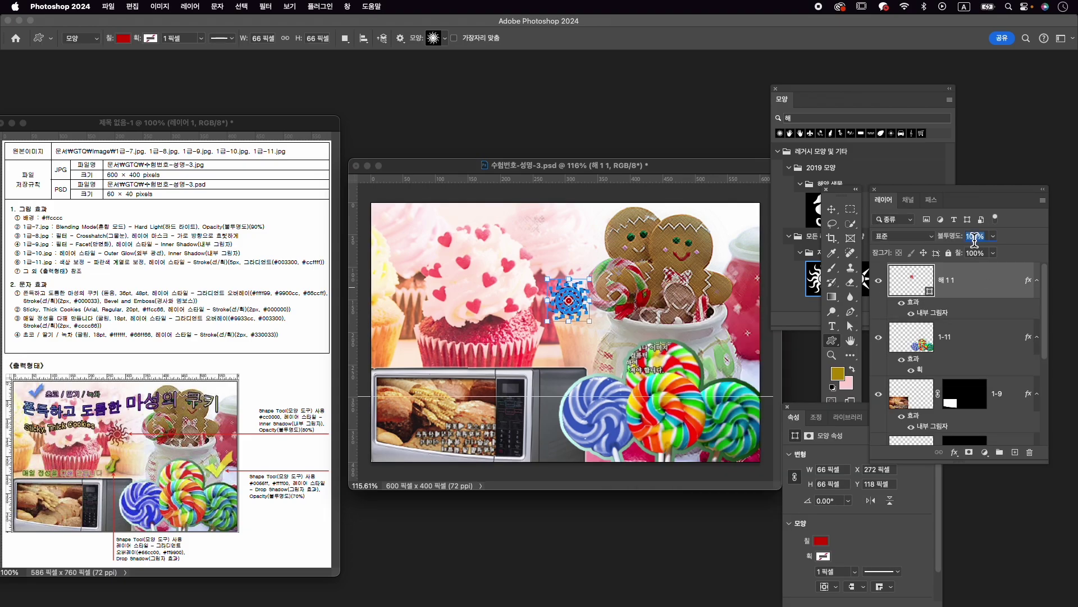
{"action": "type", "text": "80"}
{"action": "key", "text": "Return"}
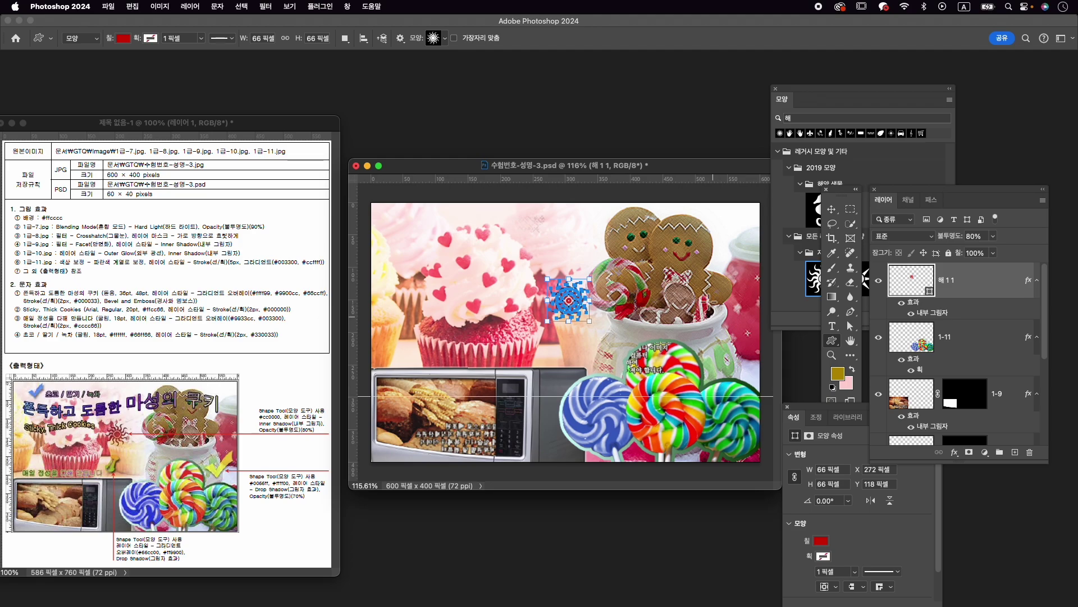
Move the sun shape a few pixels down and to the left to match the sample layout.
{"action": "key", "text": "ctrl+t"}
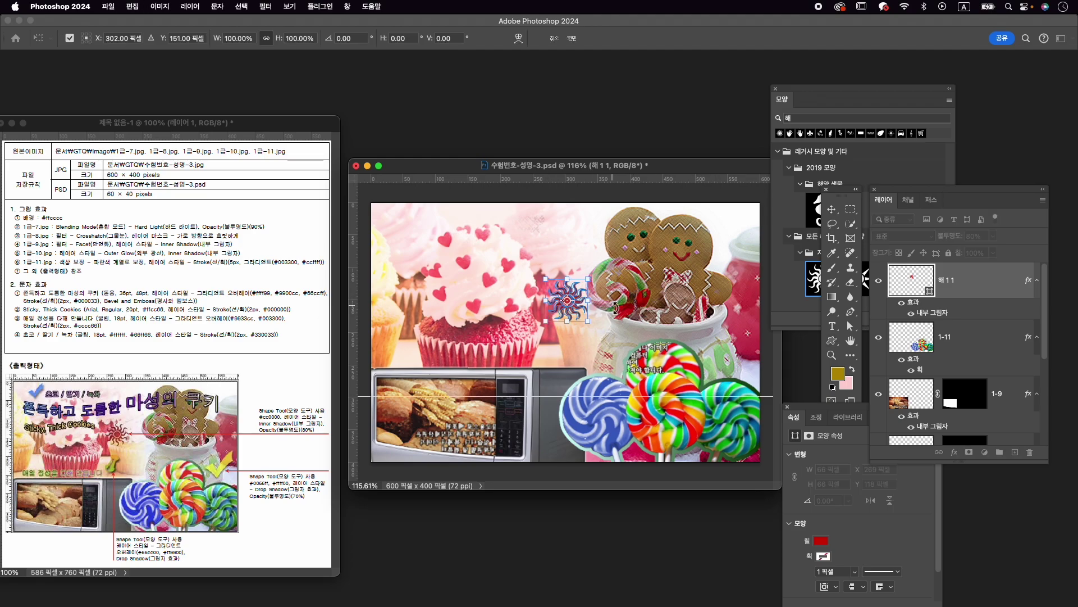
{"action": "key", "text": "Down"}
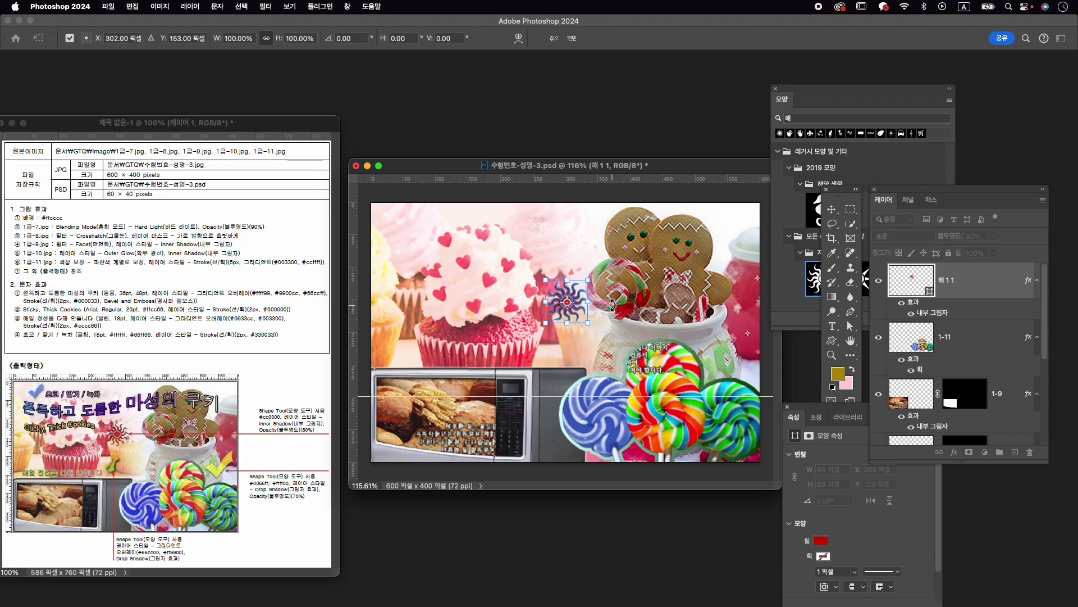
{"action": "key", "text": "Left"}
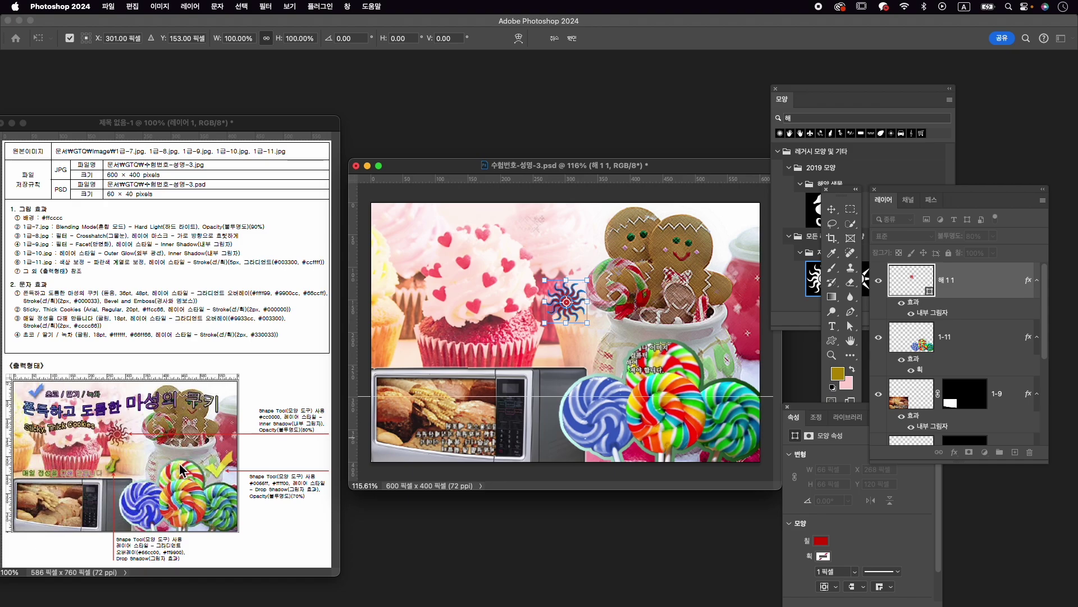
{"action": "key", "text": "Return"}
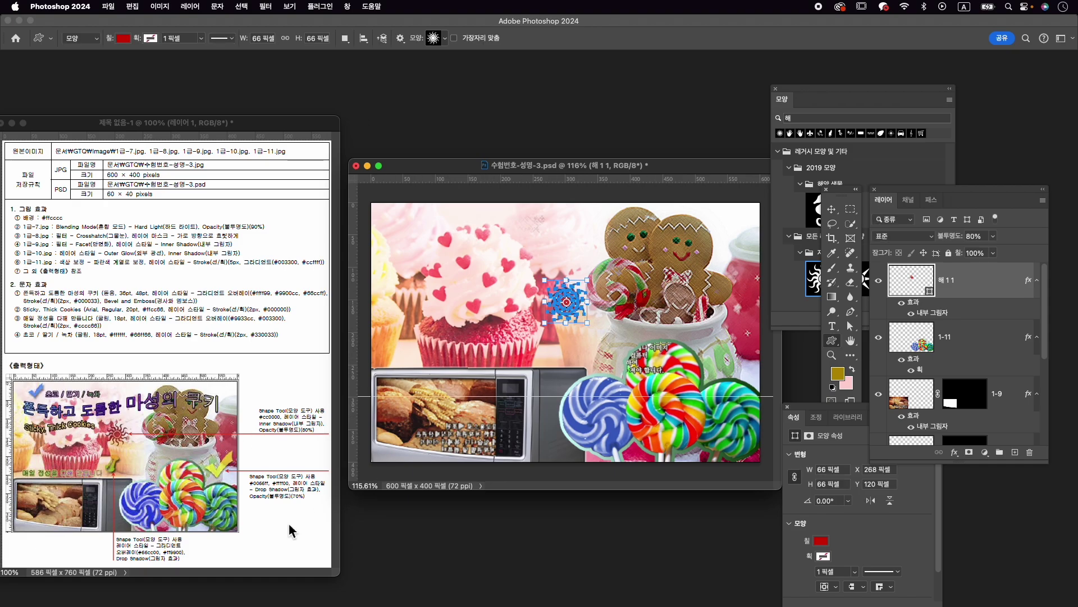
Search the custom shapes for 체크 and choose the check mark for the Custom Shape tool.
{"action": "left_click", "coordinate": [812, 114]}
{"action": "left_click", "coordinate": [817, 122]}
{"action": "key", "text": "BackSpace"}
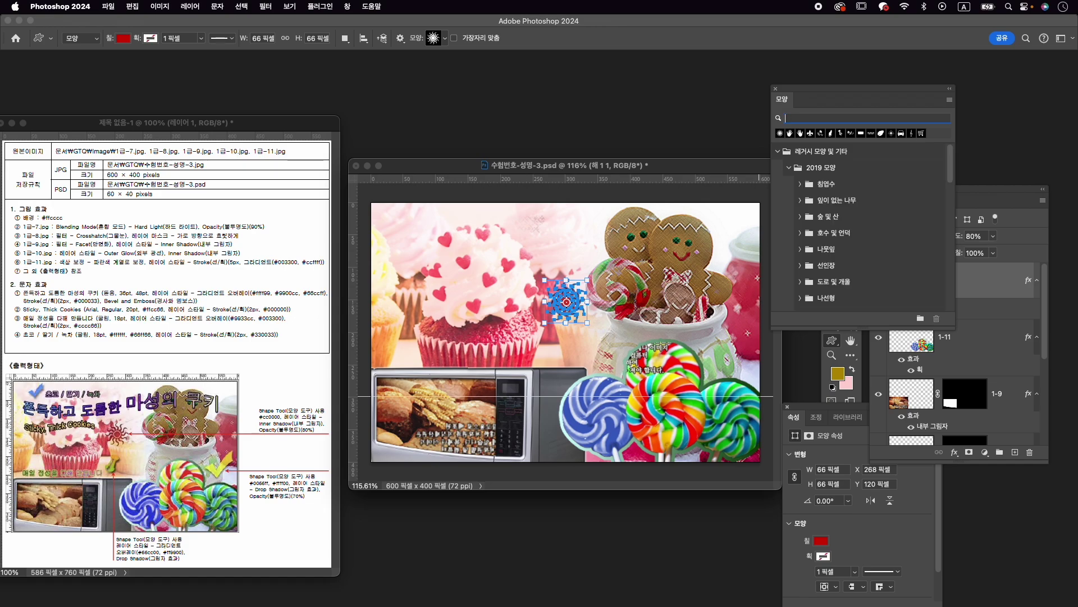
{"action": "type", "text": "체크"}
{"action": "left_click", "coordinate": [834, 259]}
{"action": "left_click", "coordinate": [837, 339]}
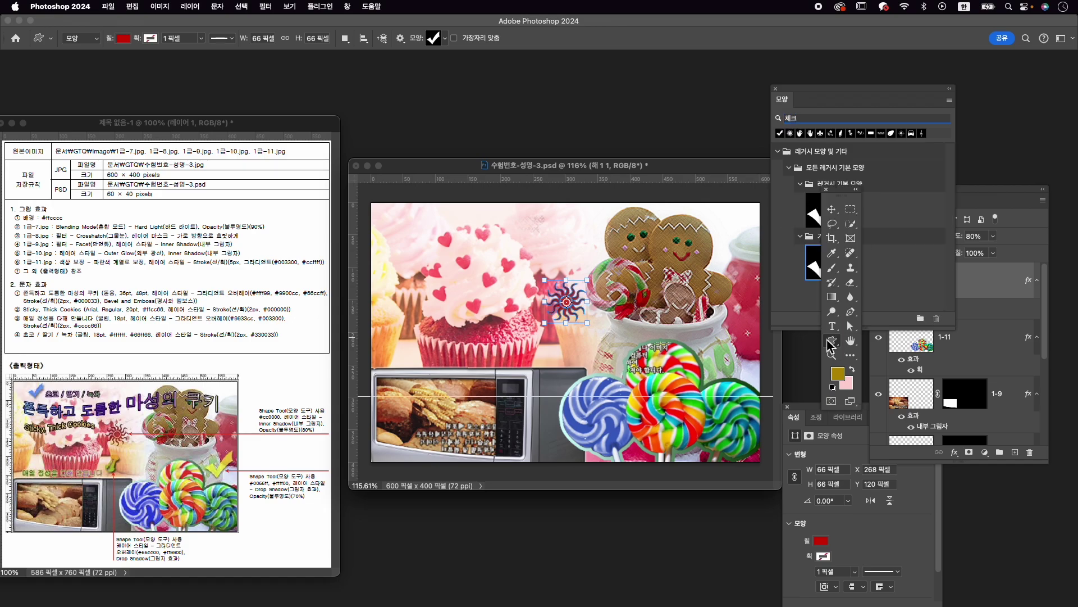
Draw a check mark shape about 72 × 70 px above the green lollipop and fill it with #0066ff.
{"action": "left_click_drag", "start_coordinate": [712, 342], "coordinate": [756, 385]}
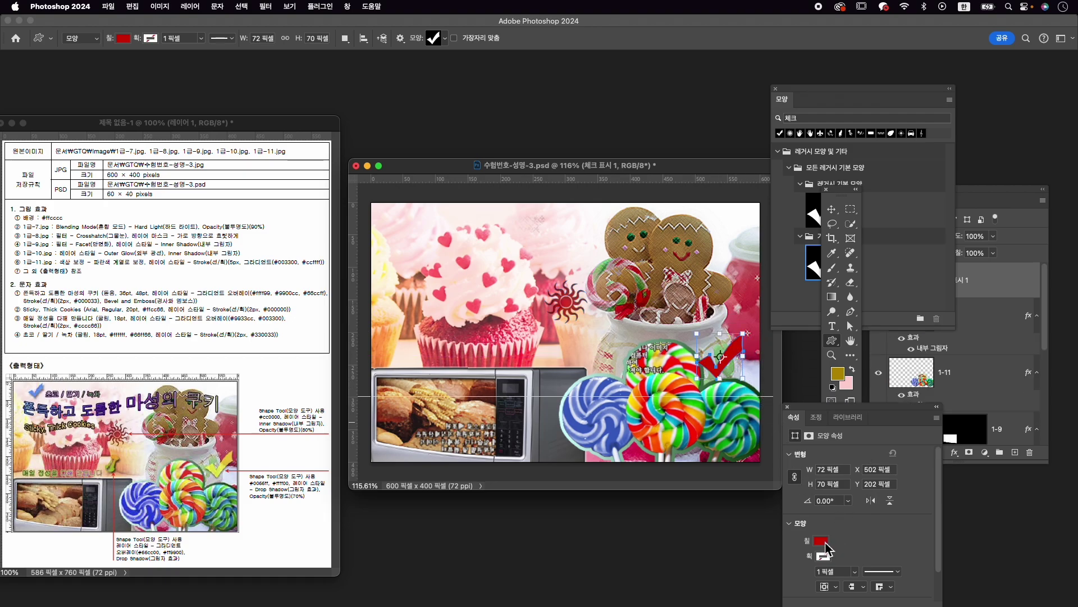
{"action": "left_click", "coordinate": [823, 541]}
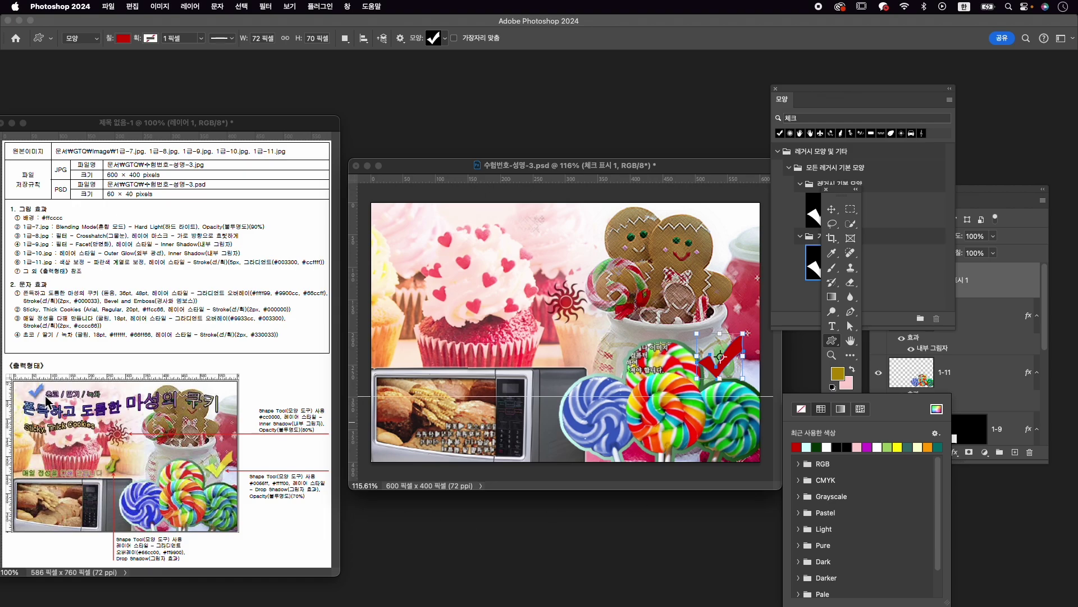
{"action": "left_click", "coordinate": [936, 409]}
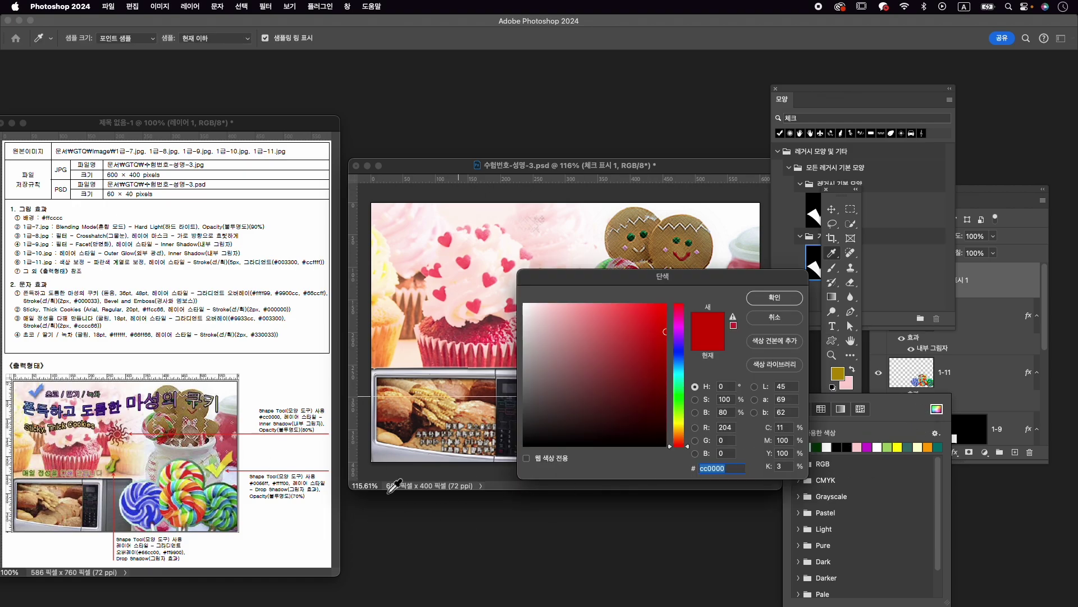
{"action": "type", "text": "00"}
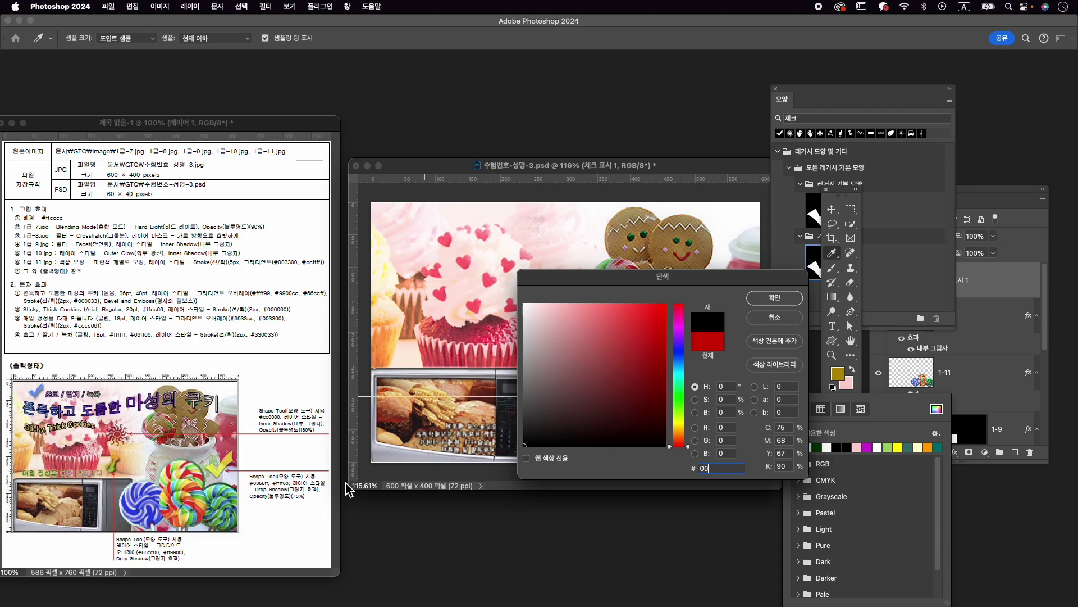
{"action": "type", "text": "66ff"}
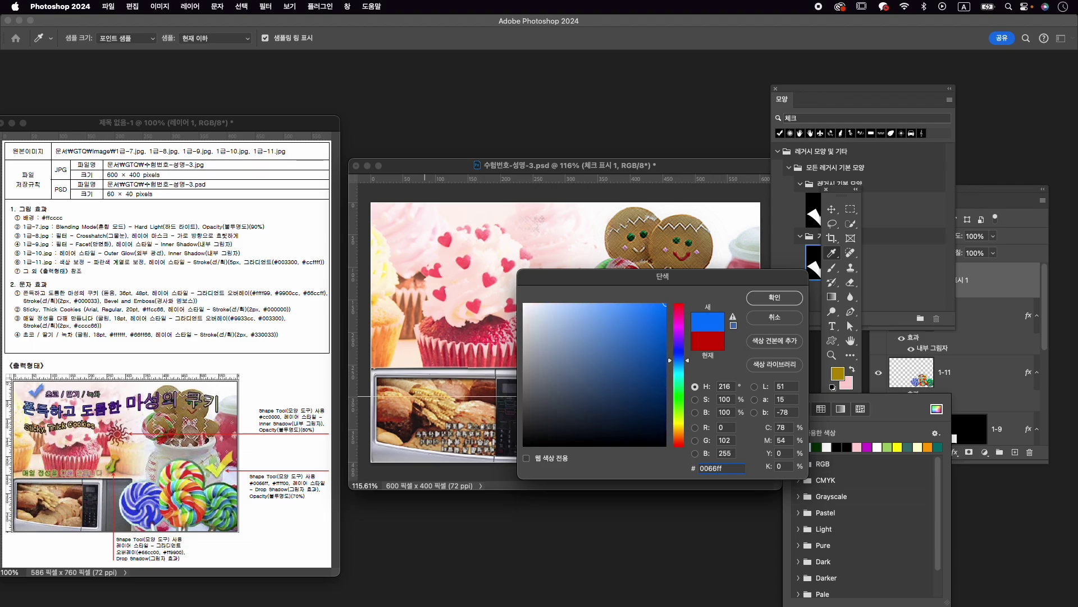
{"action": "key", "text": "Return"}
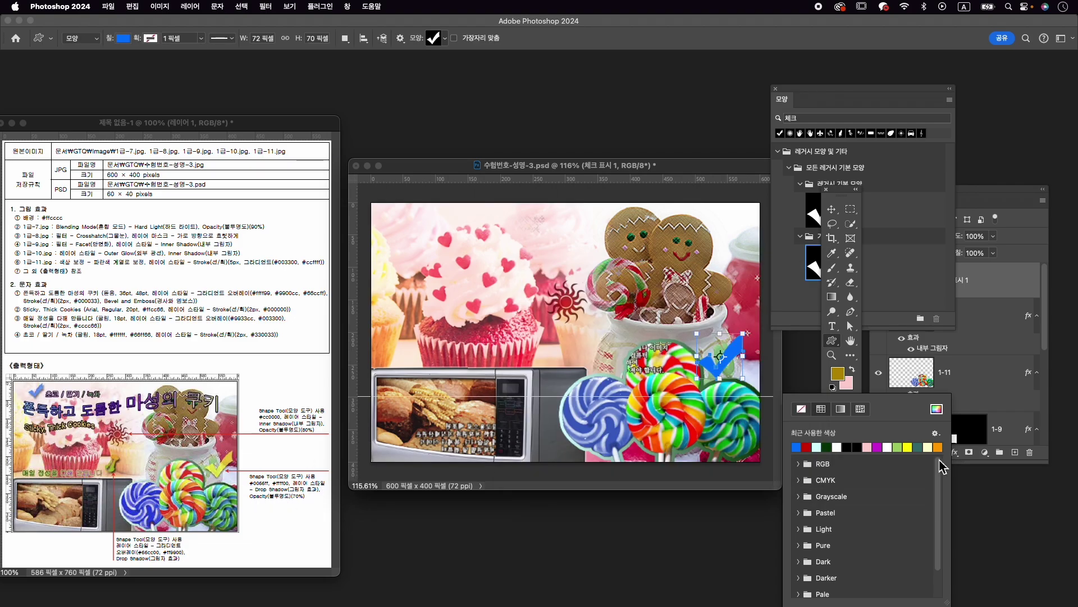
Add a Drop Shadow with its default settings to the check mark and set the layer opacity to 70%.
{"action": "left_click", "coordinate": [956, 454]}
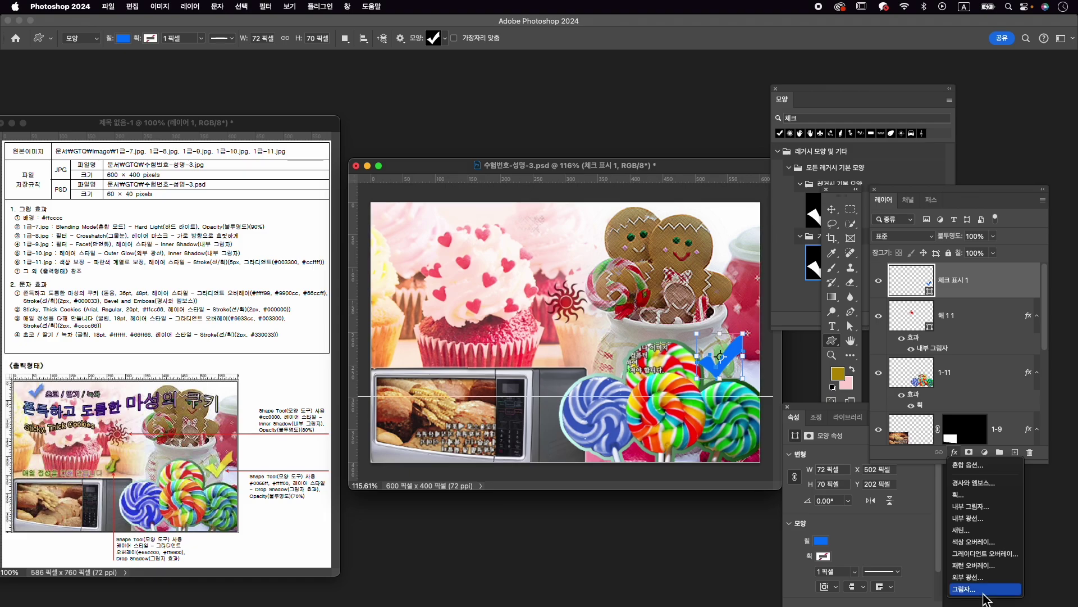
{"action": "left_click", "coordinate": [966, 589]}
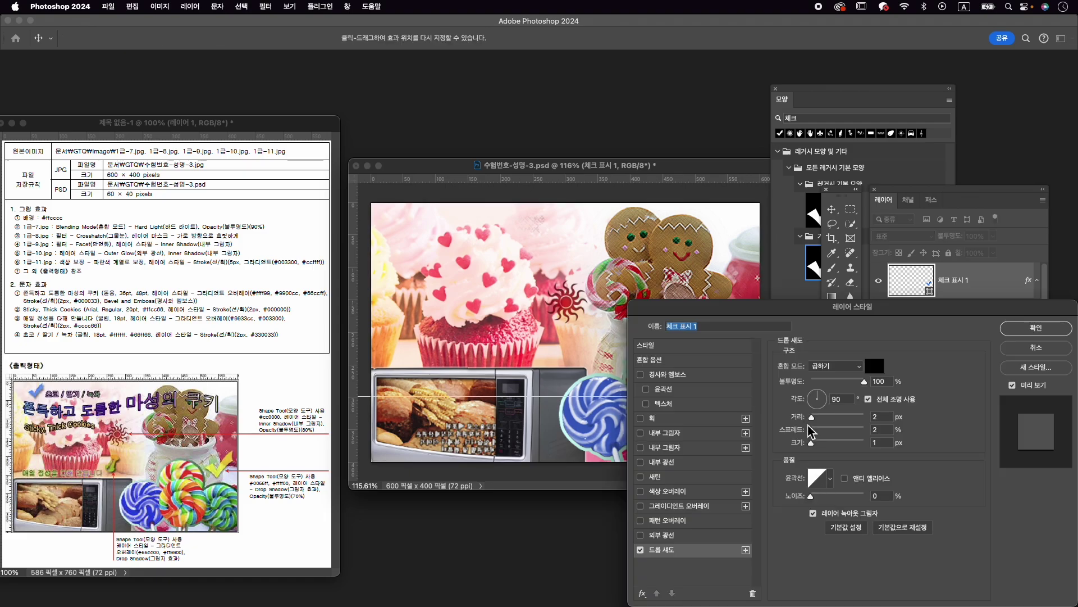
{"action": "left_click", "coordinate": [1038, 329]}
{"action": "type", "text": "70"}
{"action": "key", "text": "Return"}
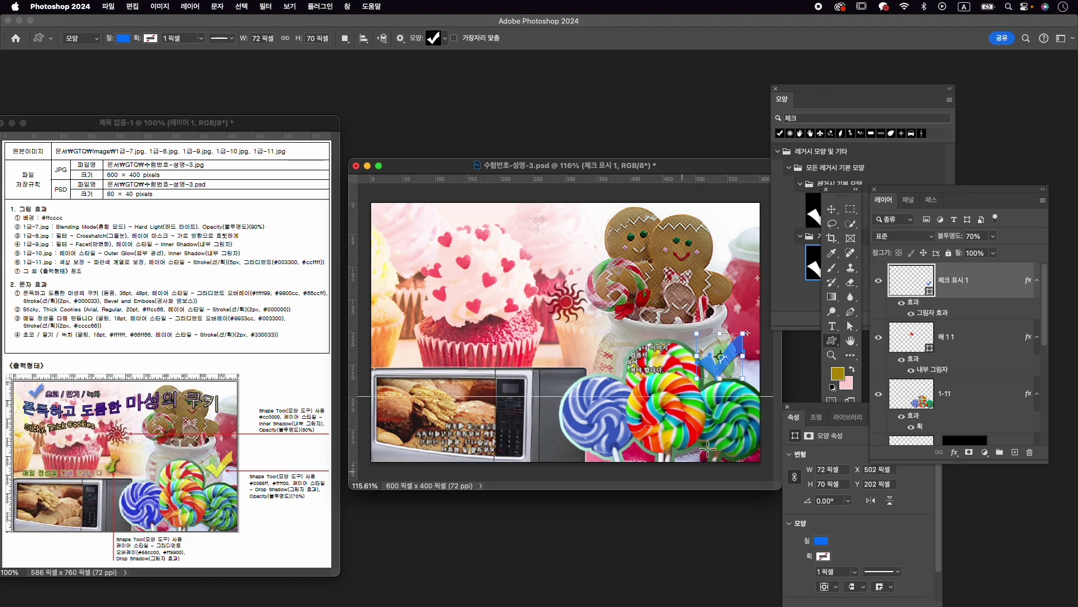
Duplicate the check mark layer, scale the copy to about 57% and place it in the image's upper-left corner.
{"action": "left_click", "coordinate": [969, 285]}
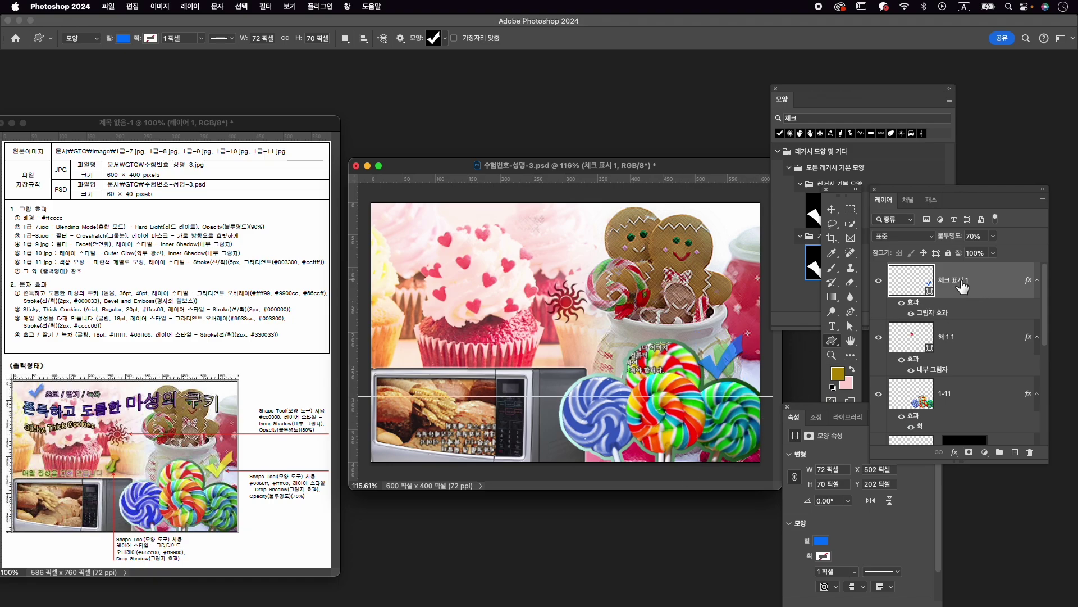
{"action": "key", "text": "super+j"}
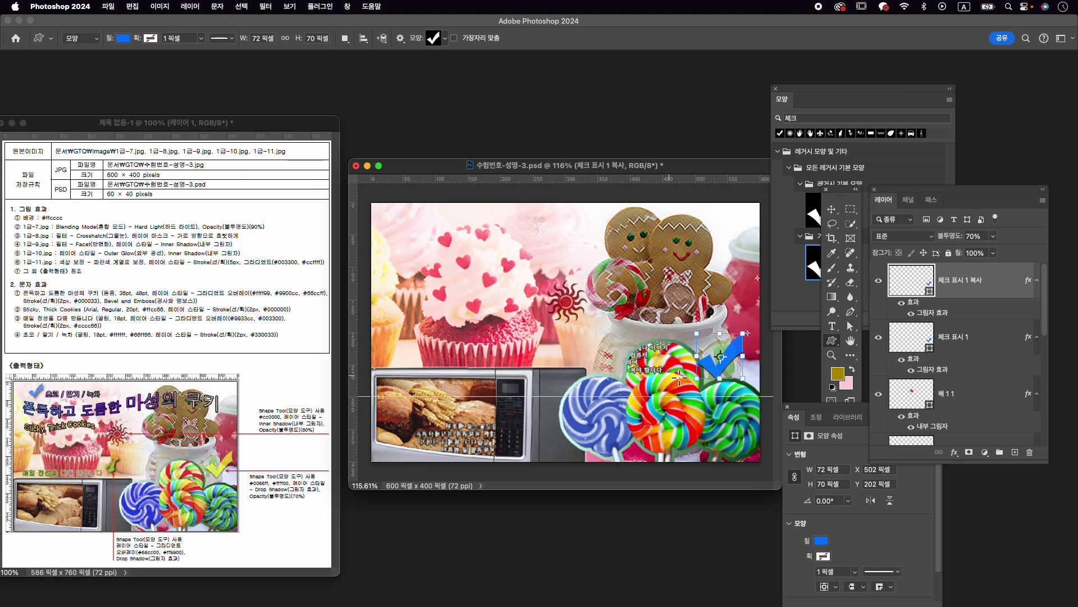
{"action": "key", "text": "super+t"}
{"action": "left_click_drag", "start_coordinate": [717, 345], "coordinate": [404, 212]}
{"action": "left_click_drag", "start_coordinate": [390, 251], "coordinate": [401, 229]}
{"action": "key", "text": "Up"}
{"action": "key", "text": "Up"}
{"action": "key", "text": "Up"}
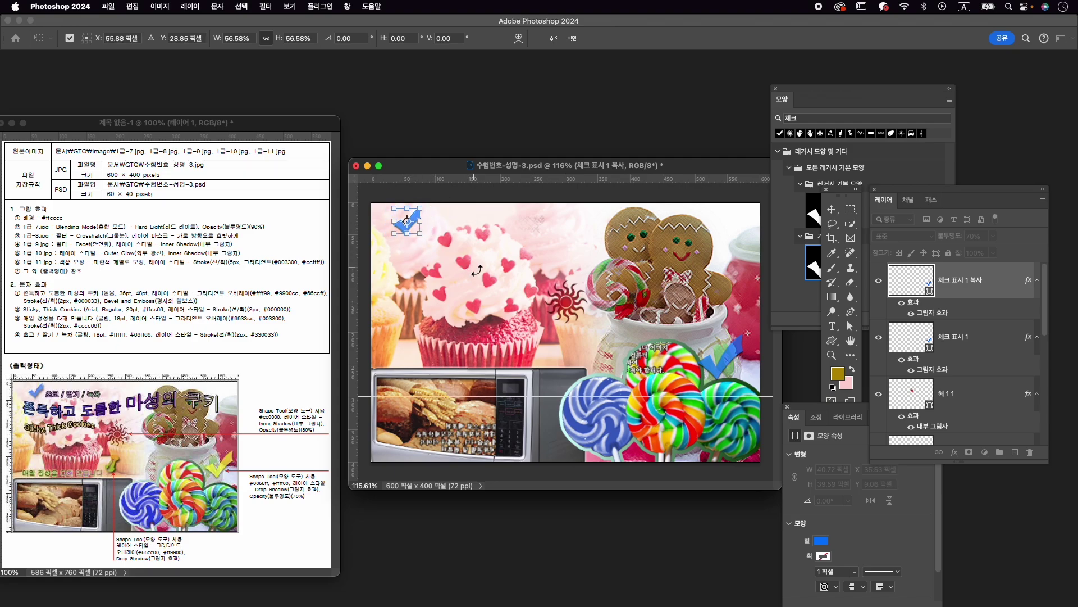
{"action": "key", "text": "Down"}
{"action": "key", "text": "Down"}
{"action": "key", "text": "Down"}
{"action": "key", "text": "Return"}
Change the fill of the original check mark above the green lollipop to #ffff00.
{"action": "left_click", "coordinate": [989, 343]}
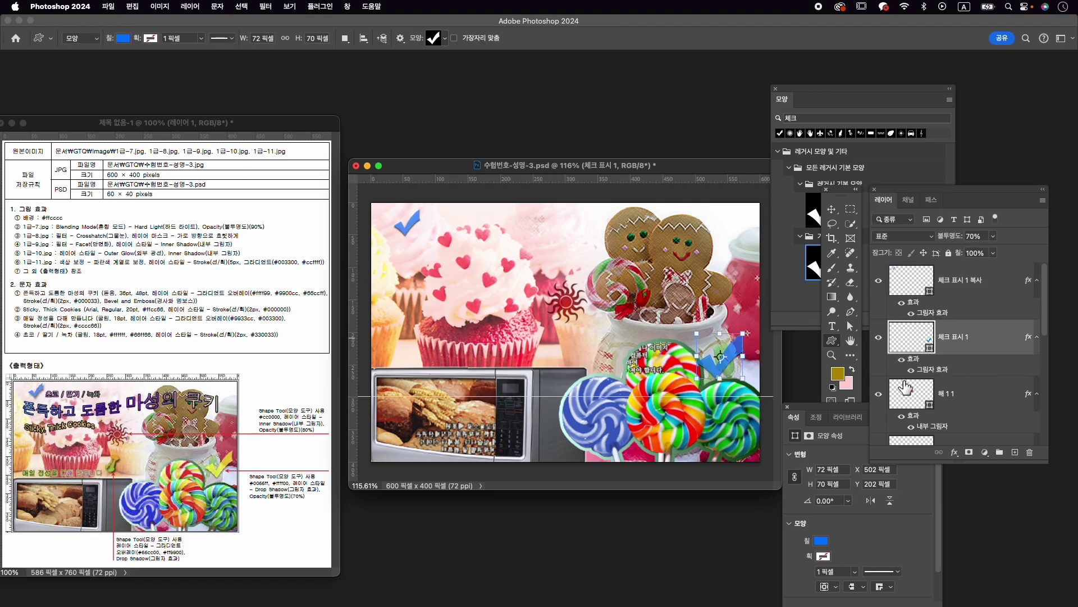
{"action": "left_click", "coordinate": [821, 541]}
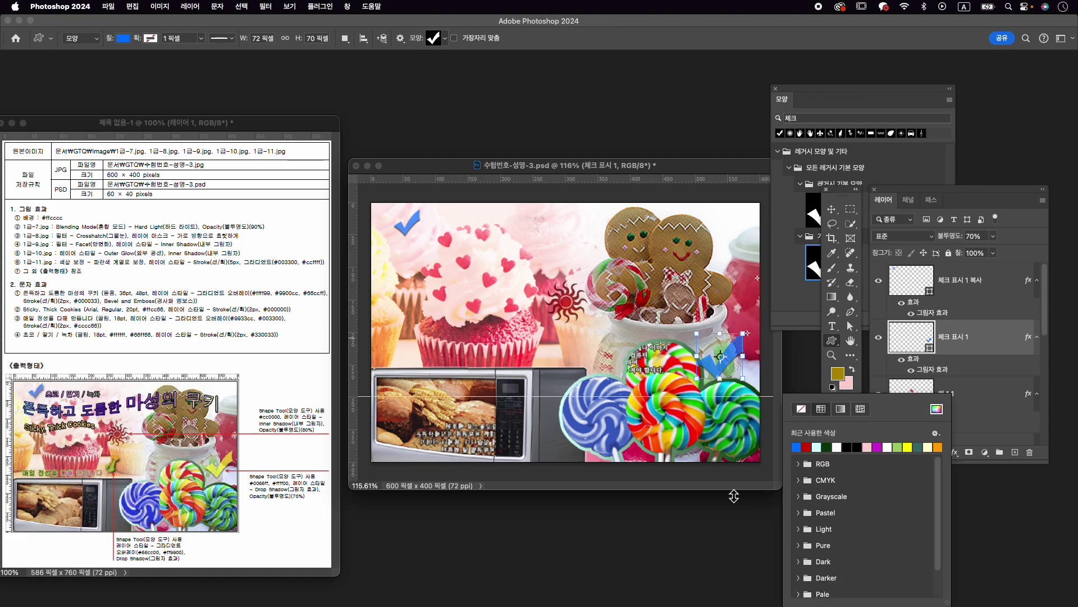
{"action": "left_click", "coordinate": [936, 408]}
{"action": "type", "text": "ffff"}
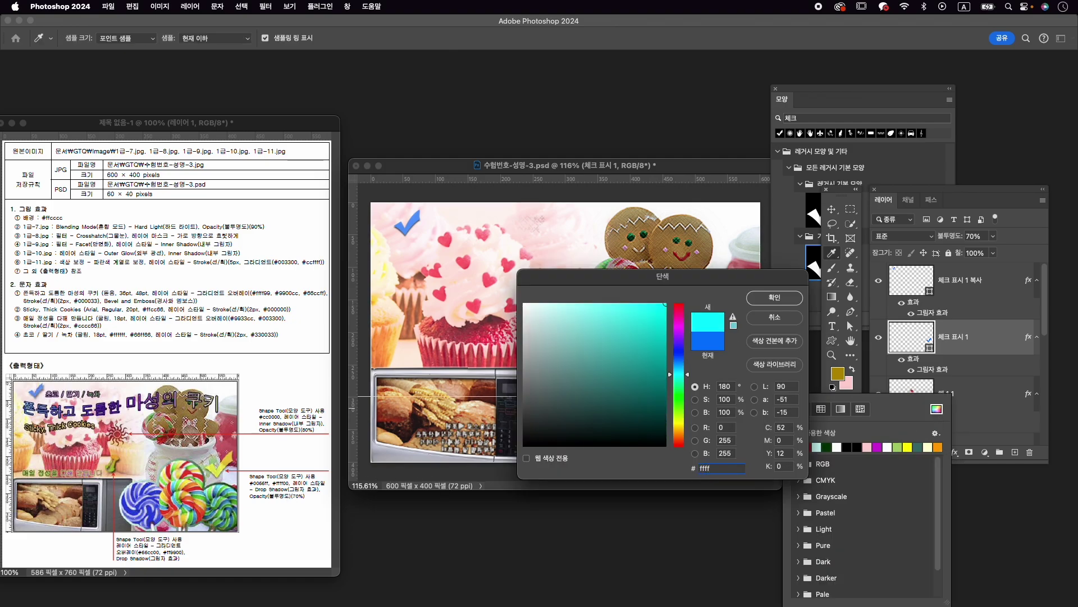
{"action": "type", "text": "00"}
{"action": "key", "text": "Return"}
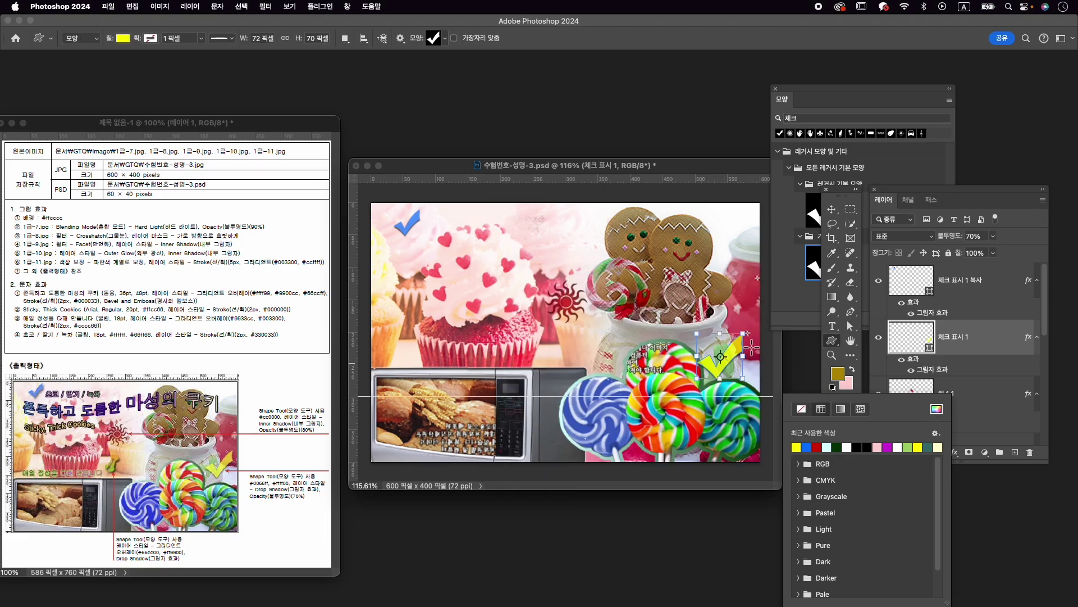
Move the yellow check mark about 12 px right and 11 px up to match the sample layout.
{"action": "left_click", "coordinate": [728, 362]}
{"action": "key", "text": "super+t"}
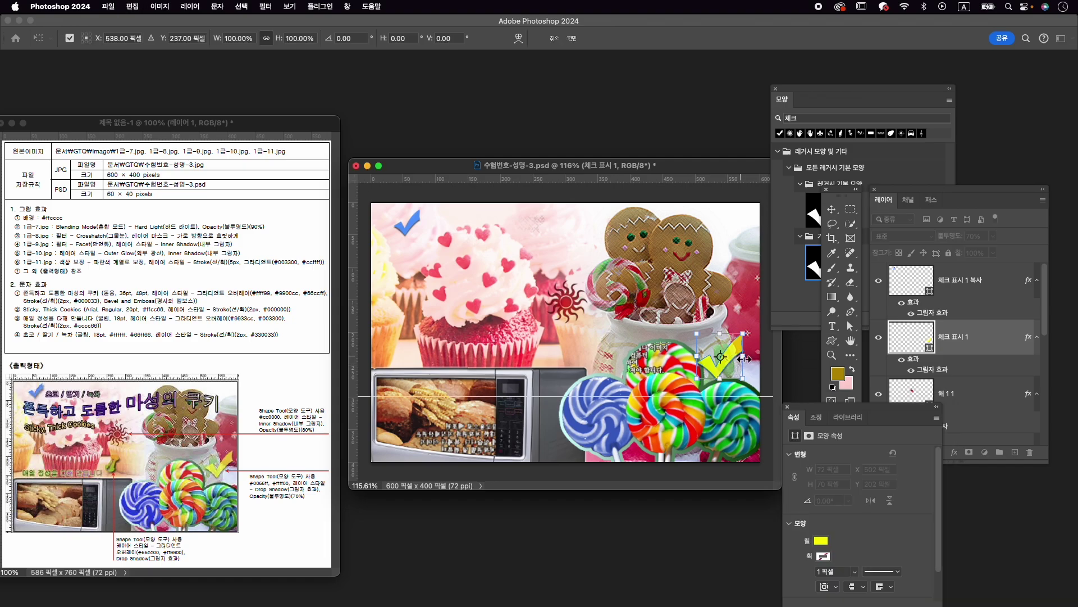
{"action": "left_click_drag", "start_coordinate": [736, 350], "coordinate": [743, 347]}
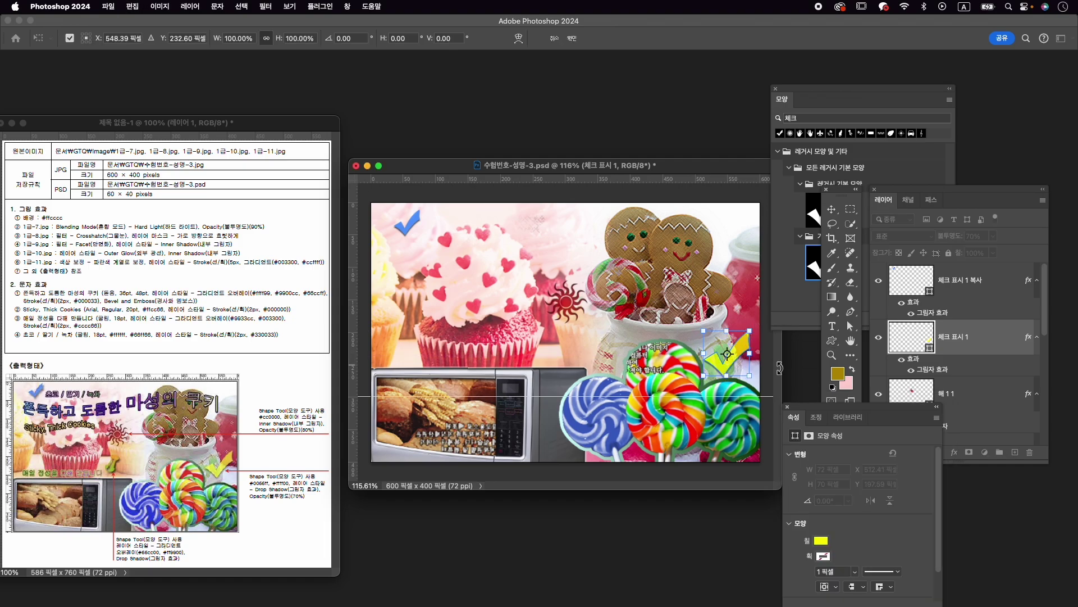
{"action": "key", "text": "Up"}
{"action": "key", "text": "Up"}
{"action": "key", "text": "Right"}
{"action": "key", "text": "Right"}
{"action": "key", "text": "Up"}
{"action": "key", "text": "Up"}
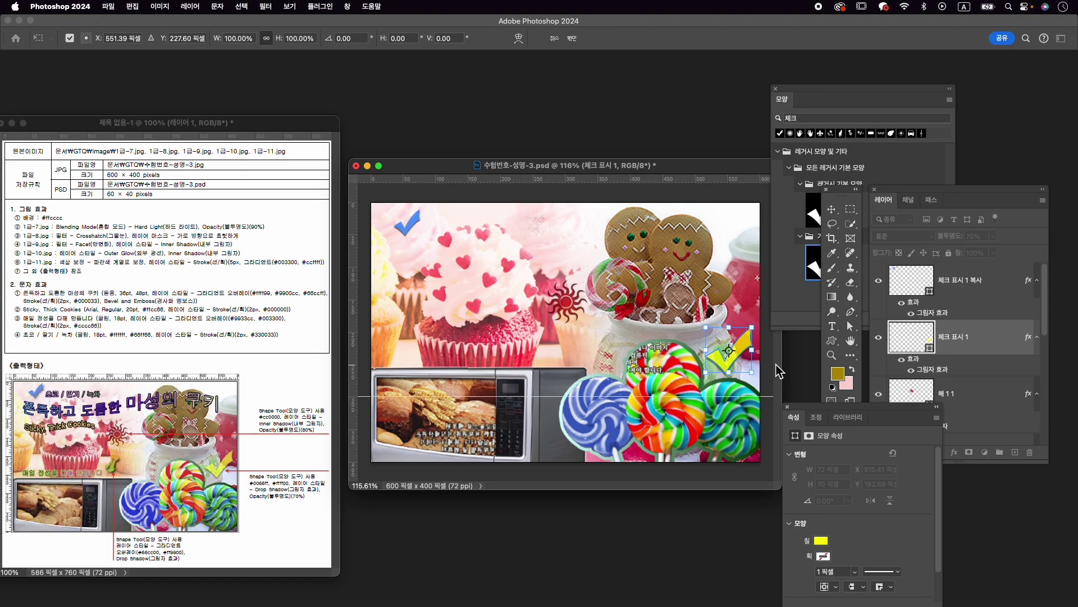
{"action": "key", "text": "Up"}
{"action": "key", "text": "Up"}
{"action": "key", "text": "Up"}
{"action": "key", "text": "Left"}
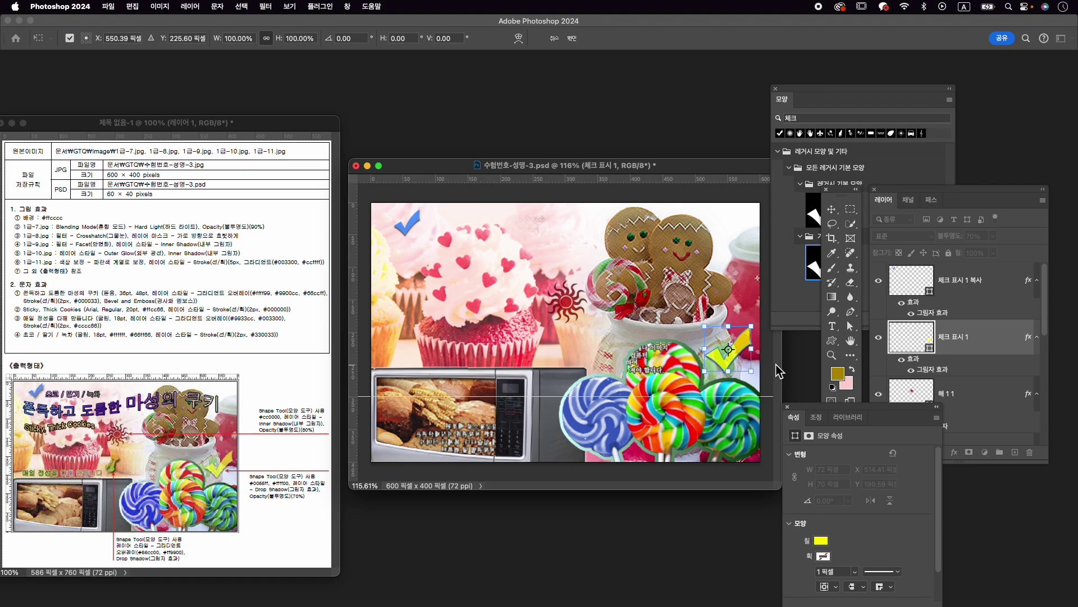
{"action": "key", "text": "Return"}
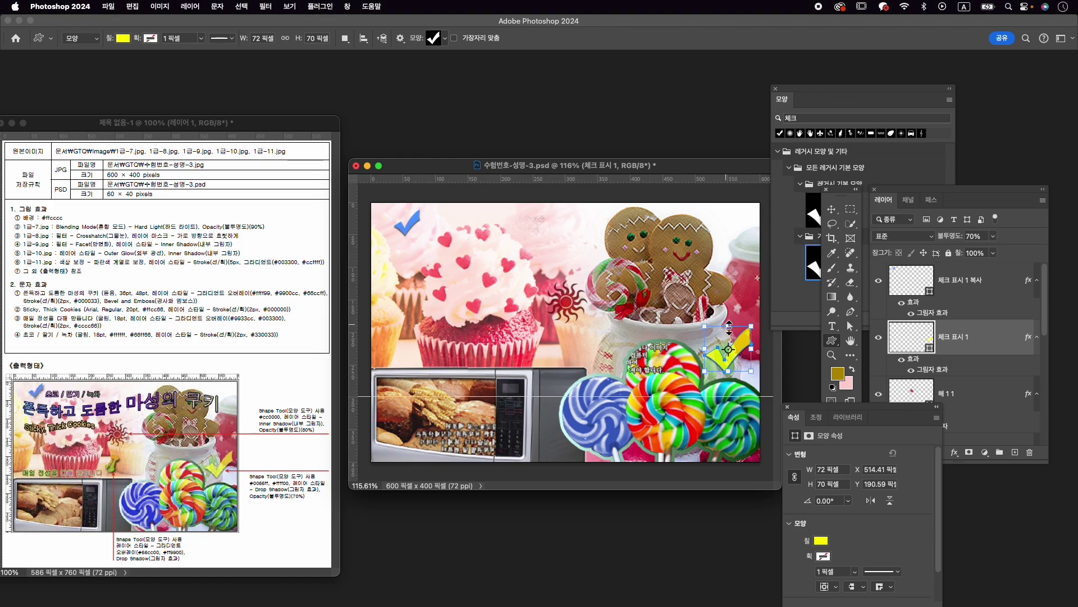
Shrink the yellow check mark to about 68 × 64 px and nudge it slightly down and to the left.
{"action": "left_click_drag", "start_coordinate": [713, 331], "coordinate": [717, 336]}
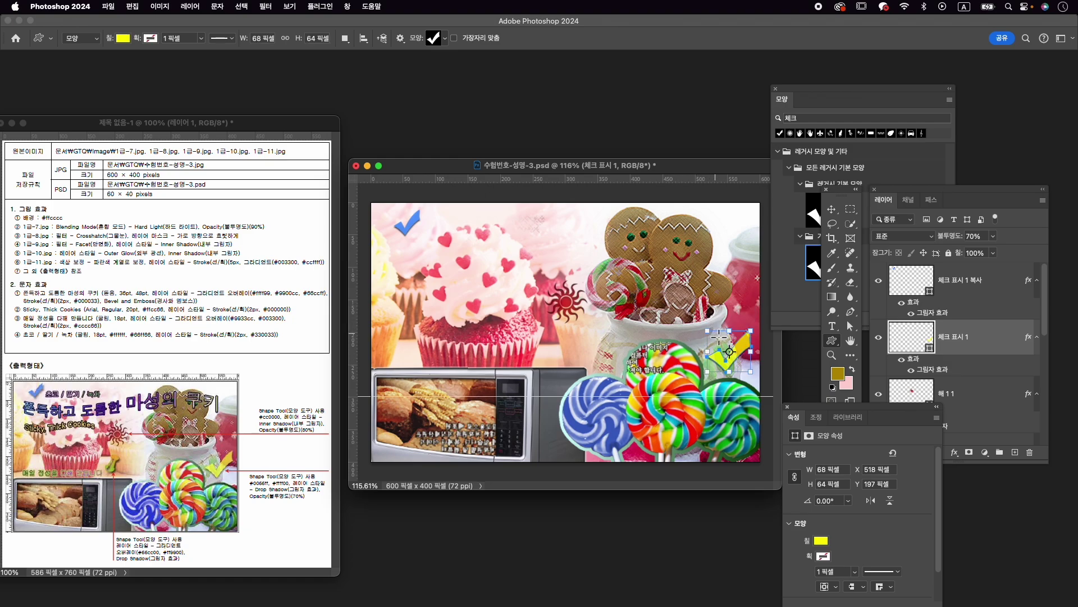
{"action": "key", "text": "v"}
{"action": "key", "text": "Down"}
{"action": "key", "text": "Down"}
{"action": "key", "text": "Left"}
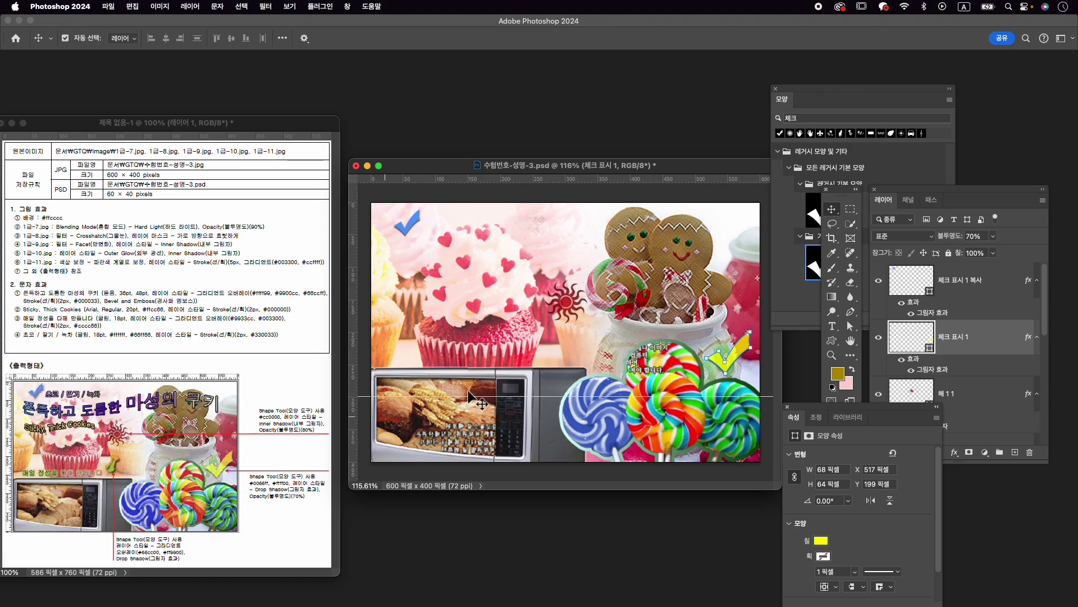
Select the topmost check mark layer, search the custom shapes for 핀 and choose the pushpin for the Custom Shape tool.
{"action": "left_click", "coordinate": [966, 280]}
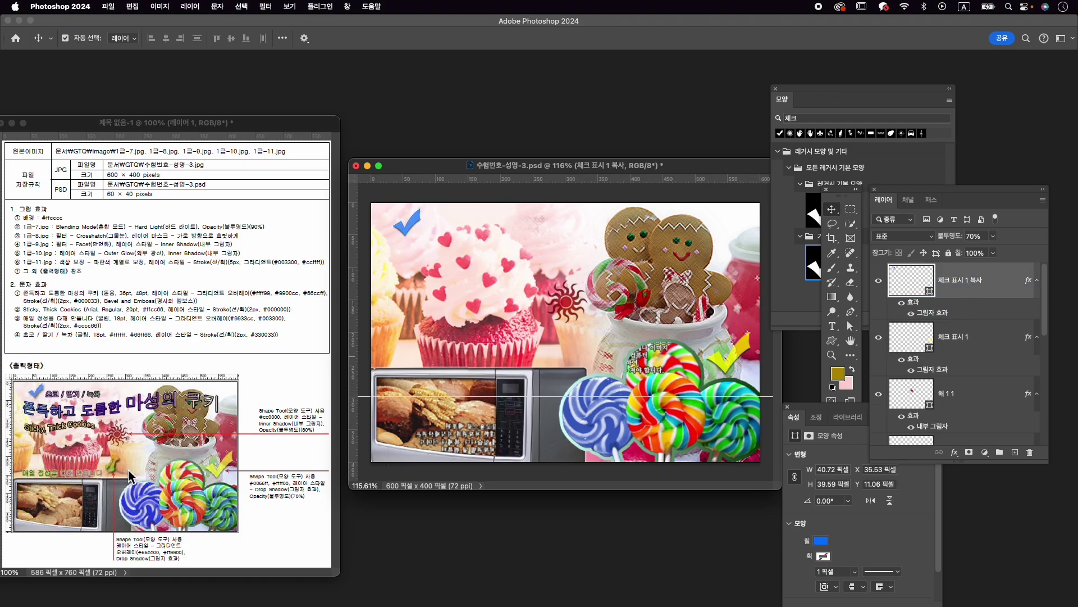
{"action": "left_click", "coordinate": [822, 119]}
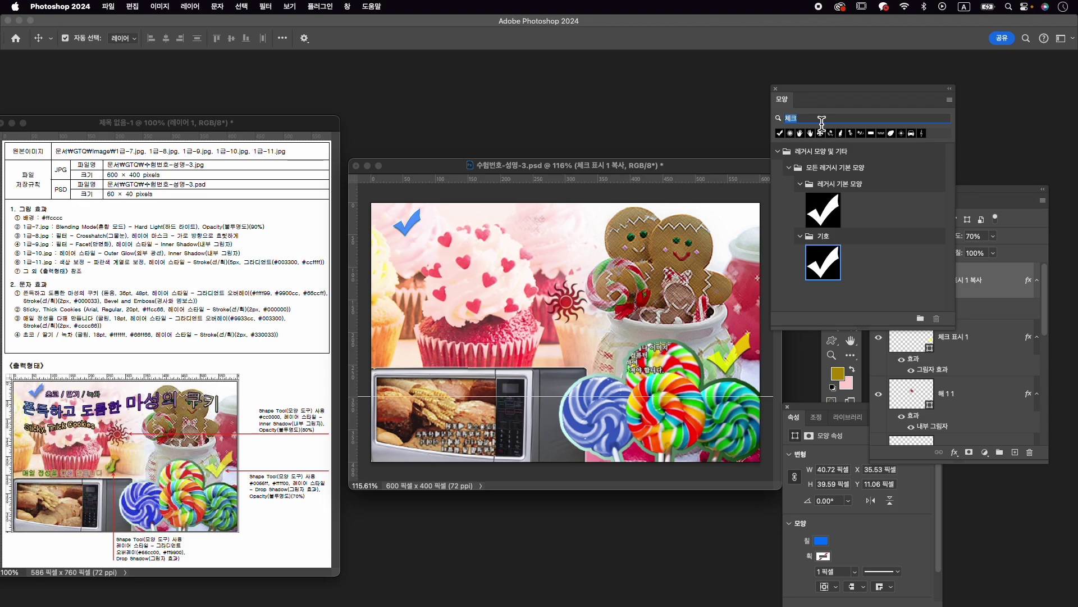
{"action": "key", "text": "BackSpace"}
{"action": "type", "text": "ㅍㅣㄴ"}
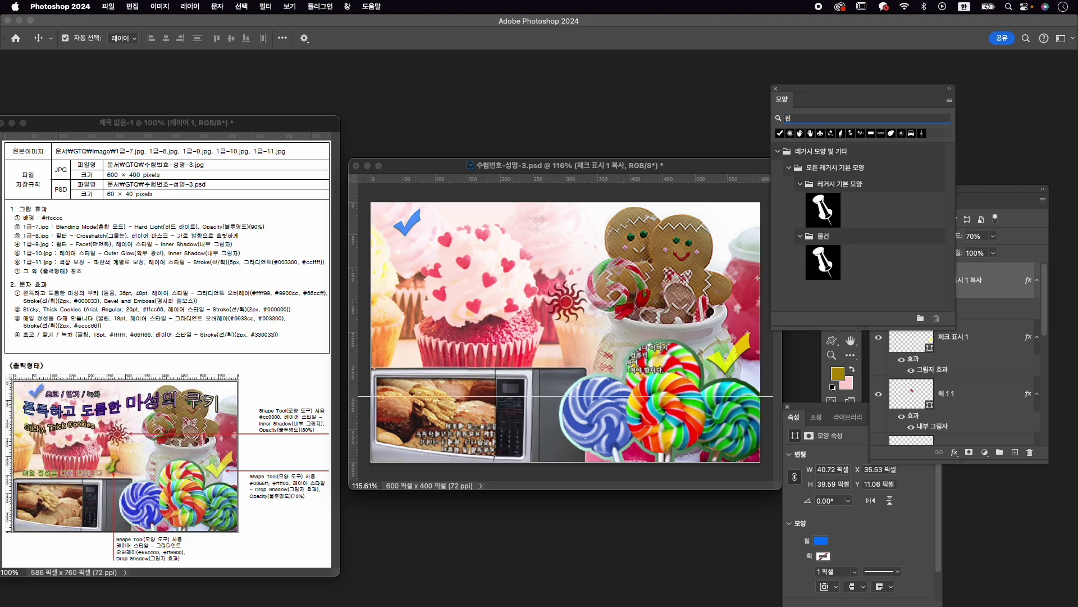
{"action": "left_click", "coordinate": [819, 267]}
{"action": "left_click", "coordinate": [831, 340]}
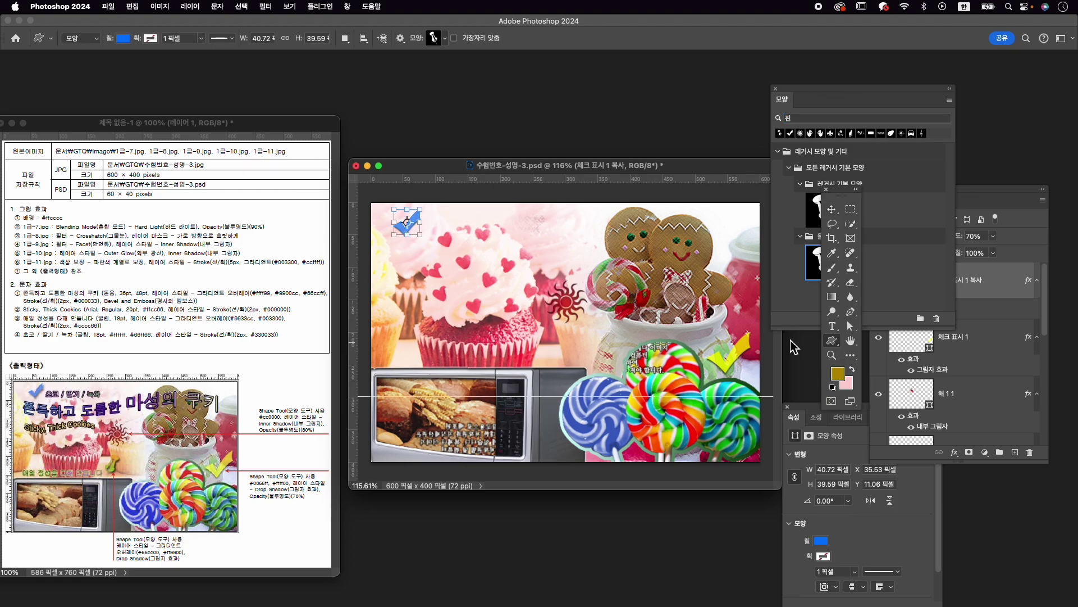
Draw a pushpin shape below the sun, beside the cupcake, and flip it horizontally.
{"action": "left_click_drag", "start_coordinate": [551, 336], "coordinate": [577, 371]}
{"action": "key", "text": "super+t"}
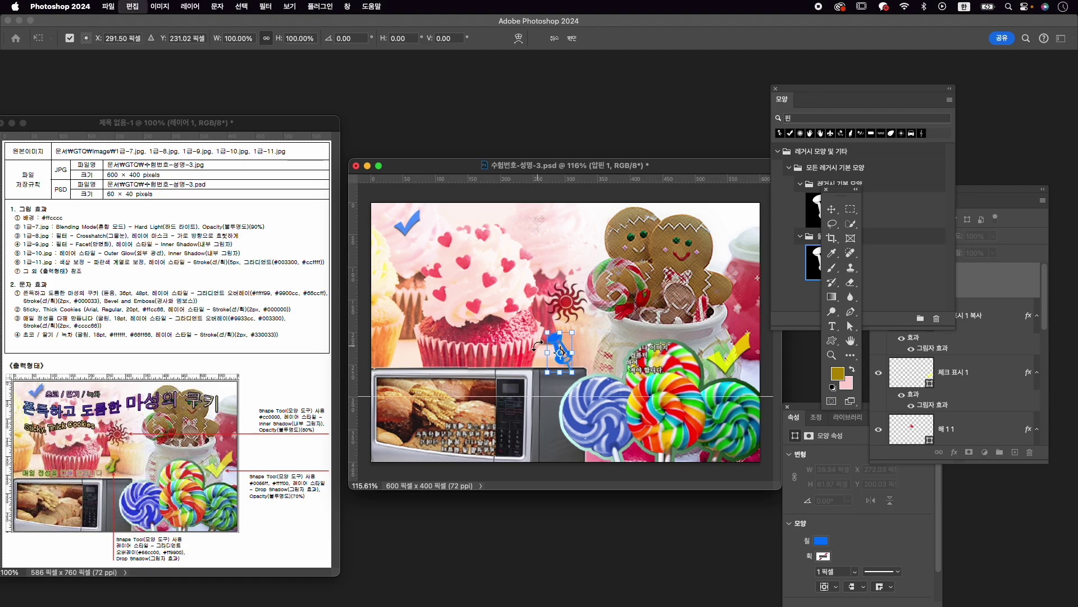
{"action": "right_click", "coordinate": [562, 347]}
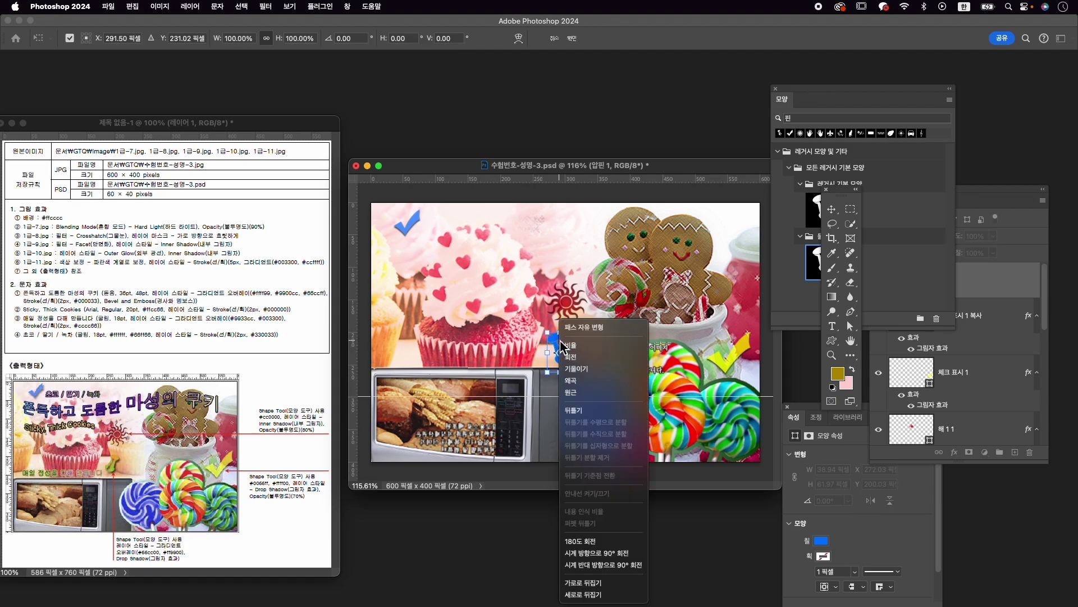
{"action": "left_click", "coordinate": [608, 584]}
Scale the pushpin to about 79% and nudge it into place just above the microwave's upper edge.
{"action": "key", "text": "Up"}
{"action": "key", "text": "Up"}
{"action": "key", "text": "Left"}
{"action": "key", "text": "Left"}
{"action": "key", "text": "Left"}
{"action": "key", "text": "Up"}
{"action": "key", "text": "Up"}
{"action": "key", "text": "Up"}
{"action": "key", "text": "Up"}
{"action": "key", "text": "Left"}
{"action": "left_click_drag", "start_coordinate": [576, 324], "coordinate": [566, 335]}
{"action": "key", "text": "Up"}
{"action": "key", "text": "Left"}
{"action": "key", "text": "Right"}
{"action": "key", "text": "Right"}
{"action": "key", "text": "Right"}
{"action": "key", "text": "Right"}
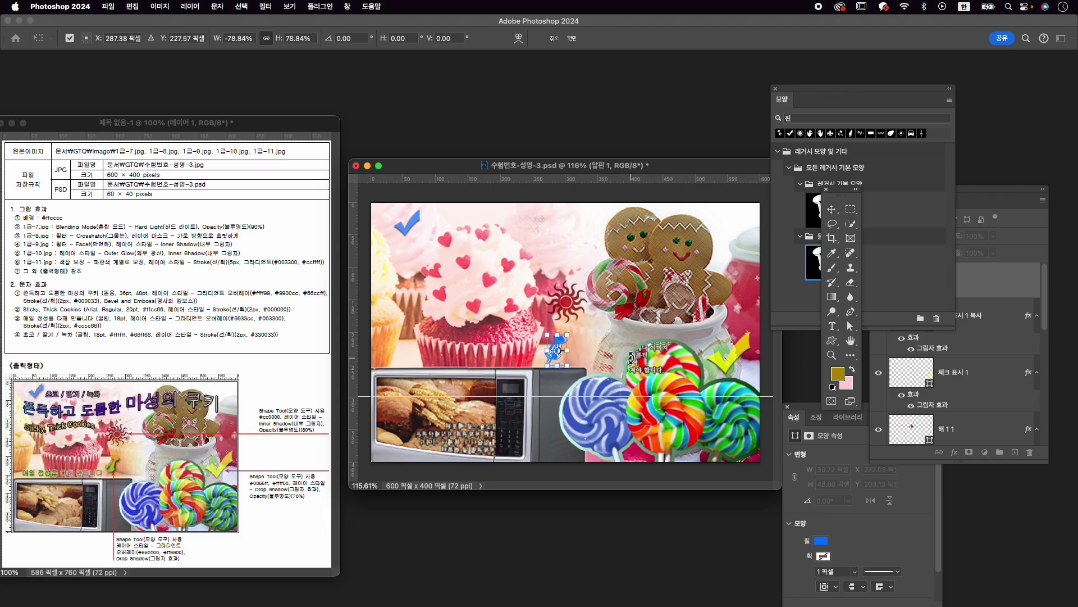
Add a Gradient Overlay to the pushpin shape, removing the gradient's middle stop and setting its start color to #66cc00.
{"action": "key", "text": "Return"}
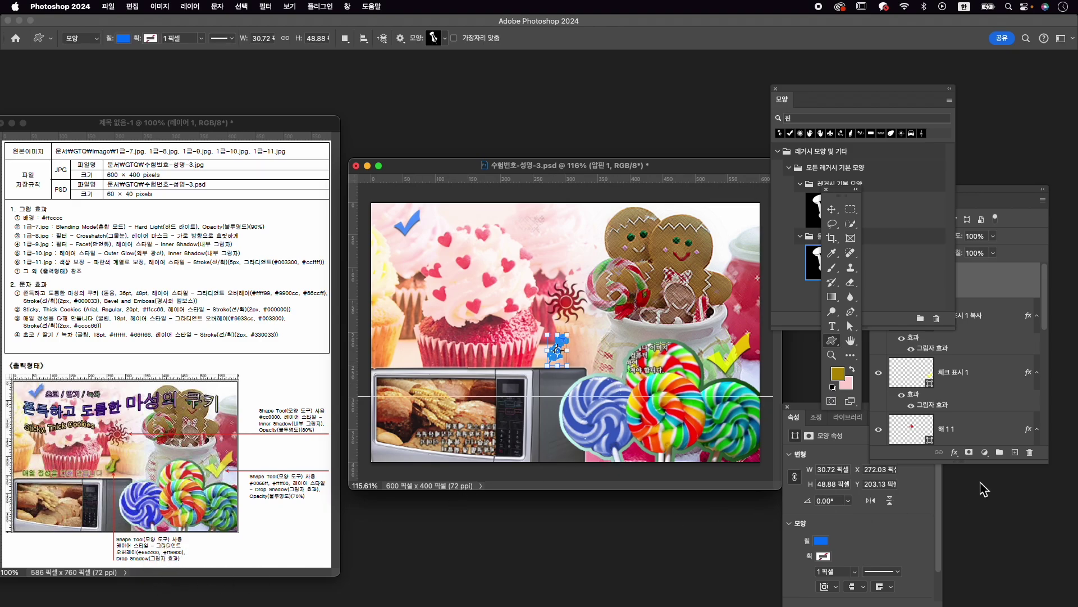
{"action": "left_click", "coordinate": [954, 452]}
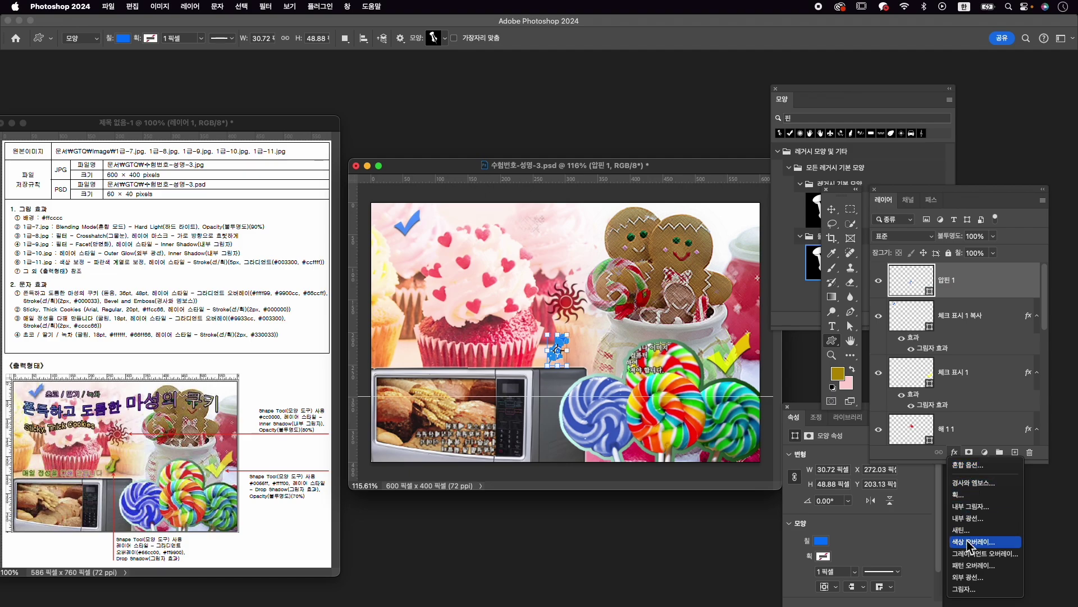
{"action": "left_click", "coordinate": [977, 554]}
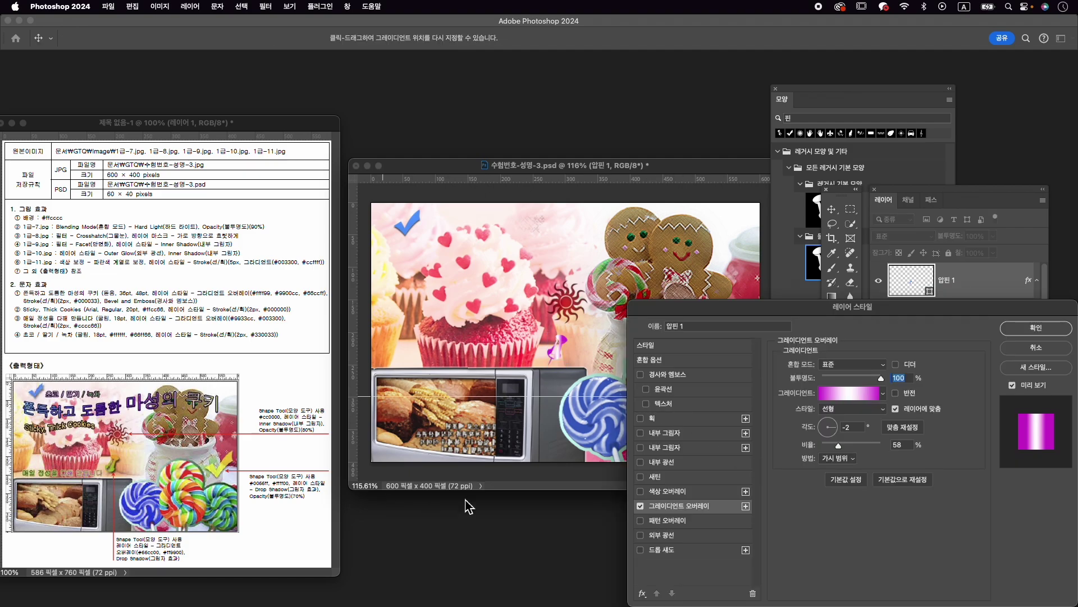
{"action": "left_click", "coordinate": [852, 393]}
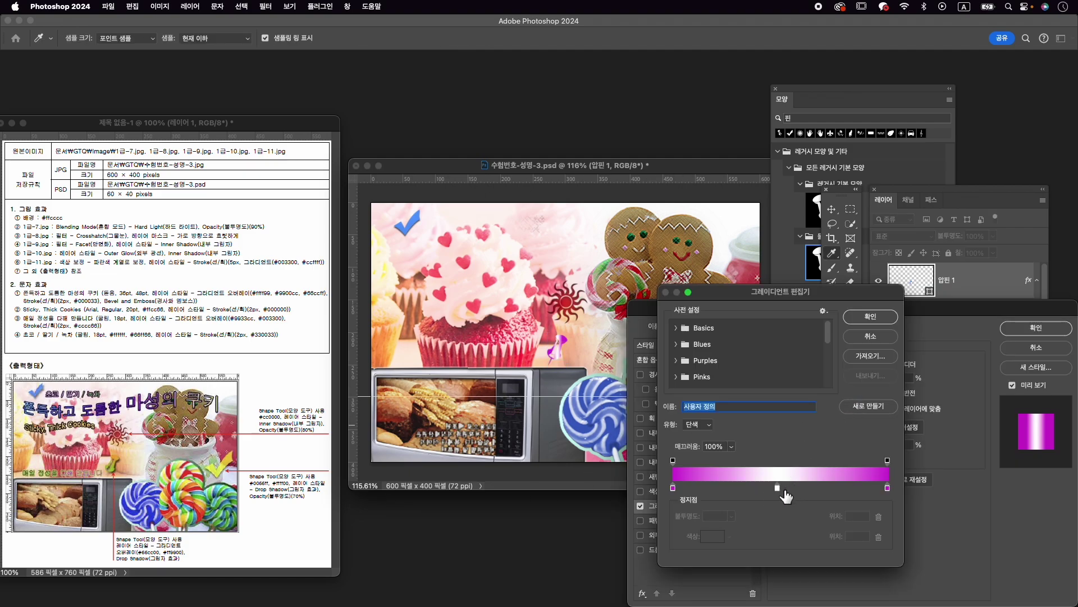
{"action": "left_click_drag", "start_coordinate": [777, 488], "coordinate": [782, 534]}
{"action": "left_click", "coordinate": [673, 488]}
{"action": "double_click", "coordinate": [673, 488]}
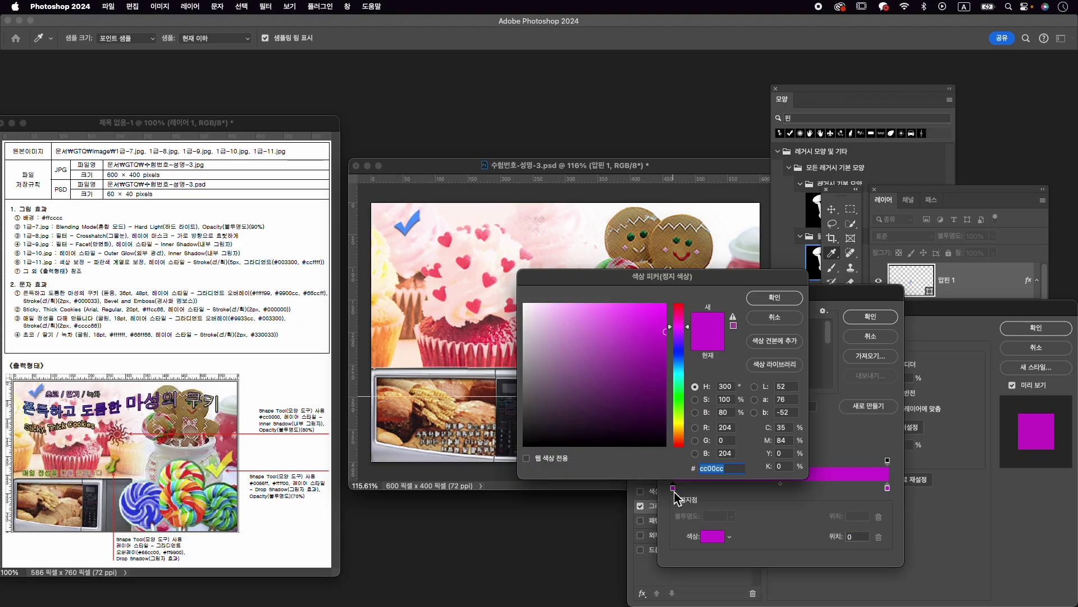
{"action": "type", "text": "66cc00"}
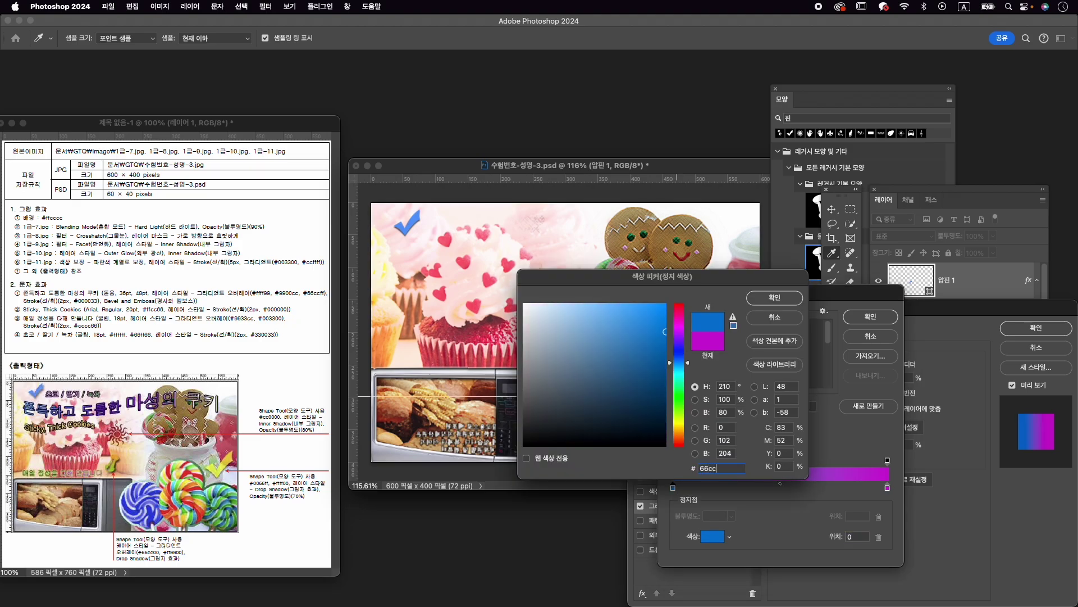
{"action": "key", "text": "Return"}
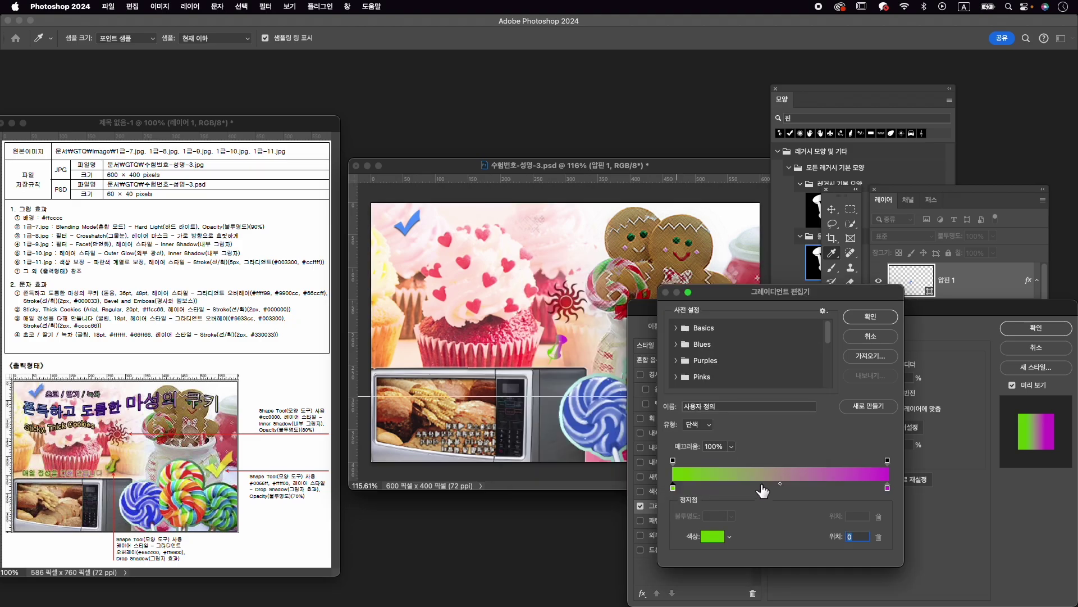
Set the pushpin gradient's end color to #ff9900 and the overlay angle to 92°.
{"action": "double_click", "coordinate": [888, 488]}
{"action": "type", "text": "ff9900"}
{"action": "key", "text": "Return"}
{"action": "key", "text": "Return"}
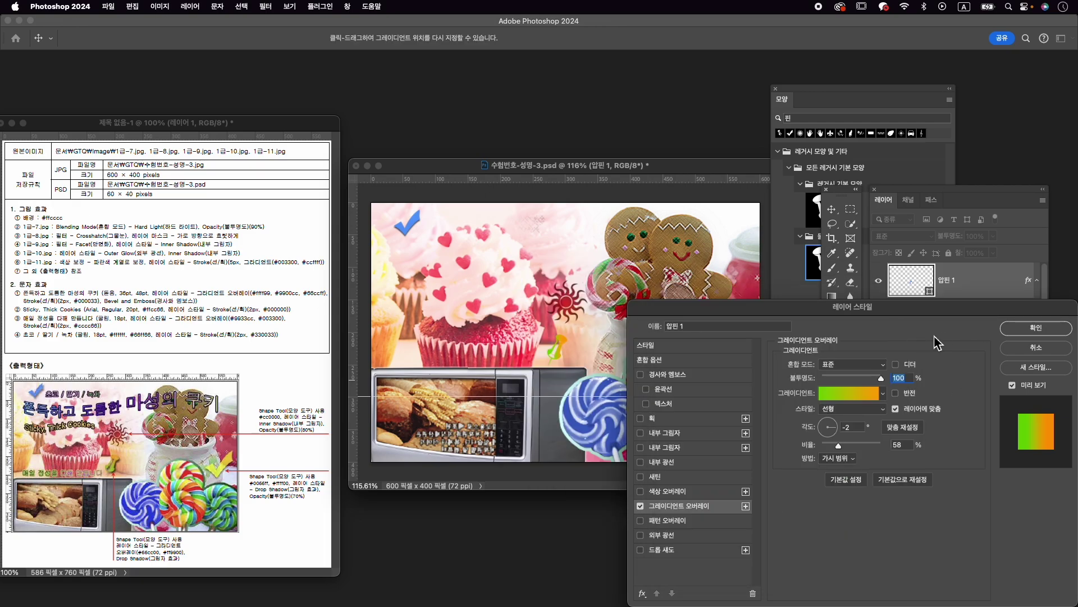
{"action": "left_click_drag", "start_coordinate": [702, 309], "coordinate": [691, 294]}
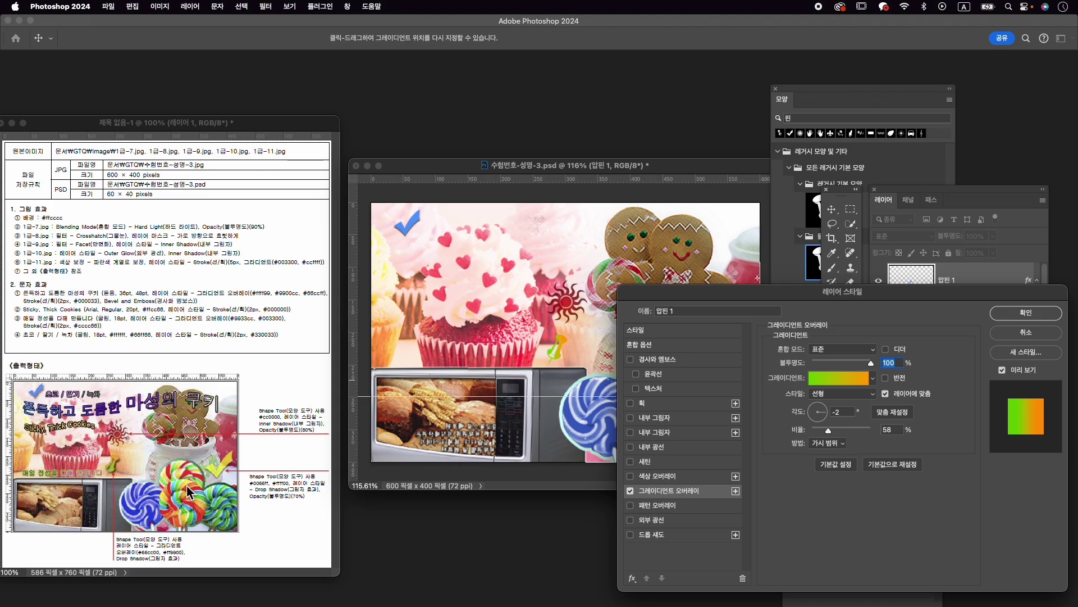
{"action": "key", "text": "Tab"}
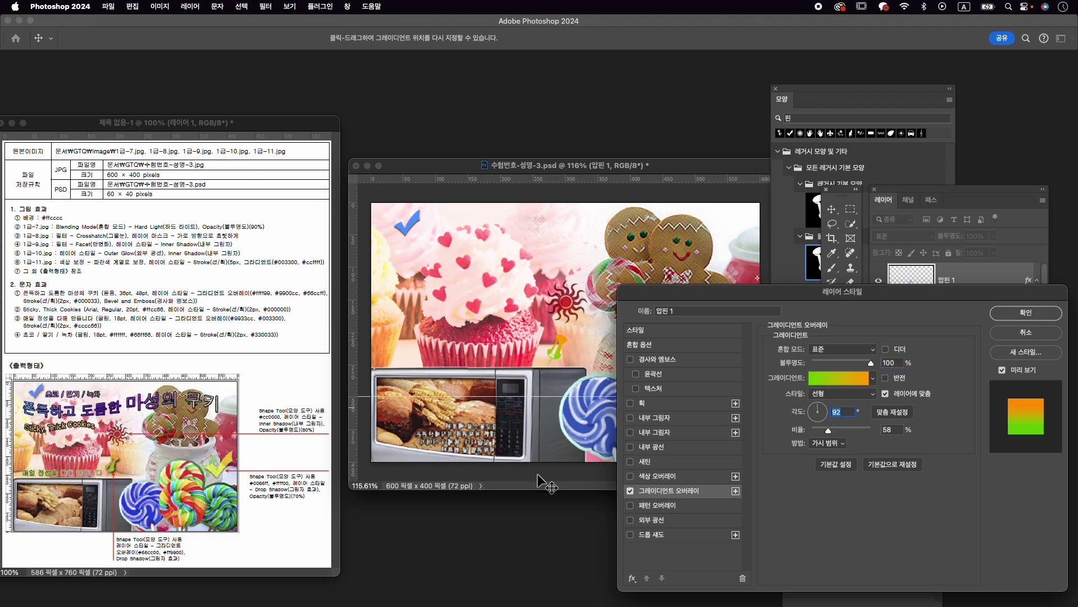
Add a Drop Shadow to the pushpin shape and apply the layer style.
{"action": "left_click", "coordinate": [681, 538]}
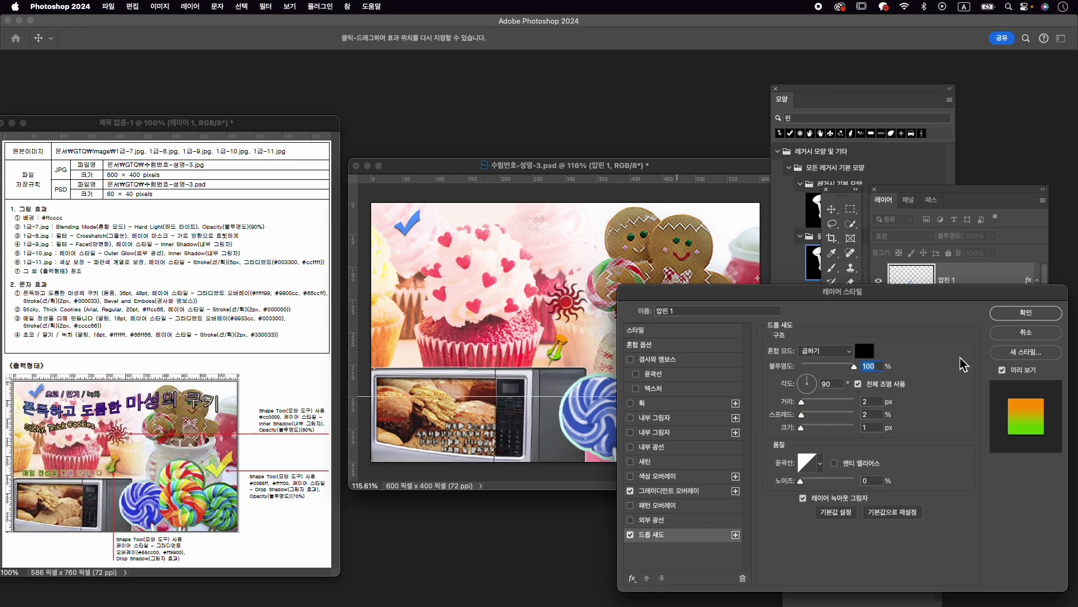
{"action": "left_click", "coordinate": [1024, 312]}
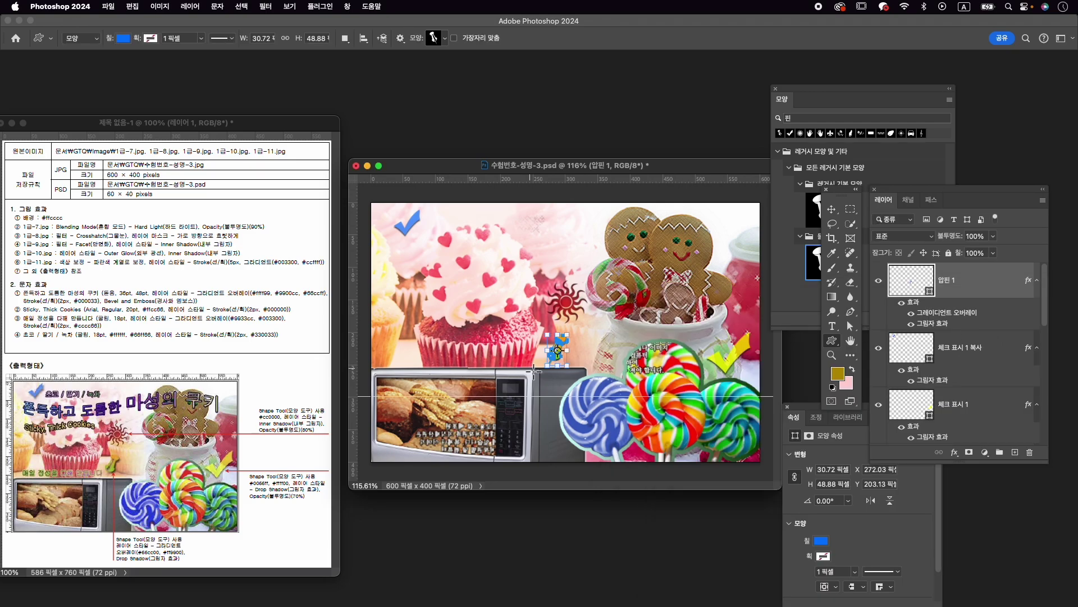
{"action": "key", "text": "Return"}
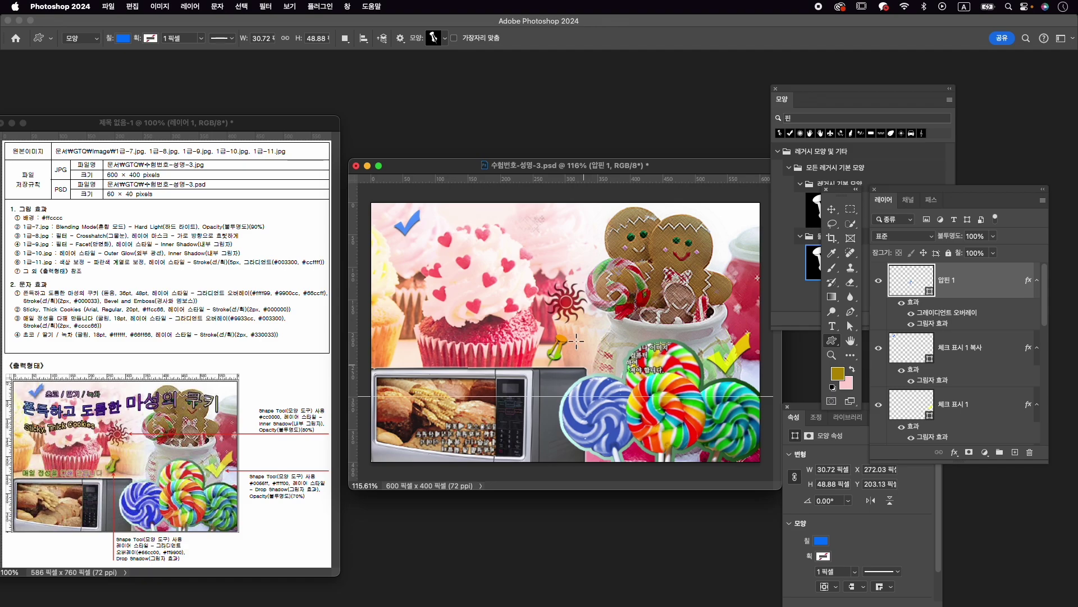
Scale the cupcake image on layer 1-7 to about 94% and reposition it at X 156, Y 60 pixels.
{"action": "key", "text": "v"}
{"action": "left_click", "coordinate": [454, 338]}
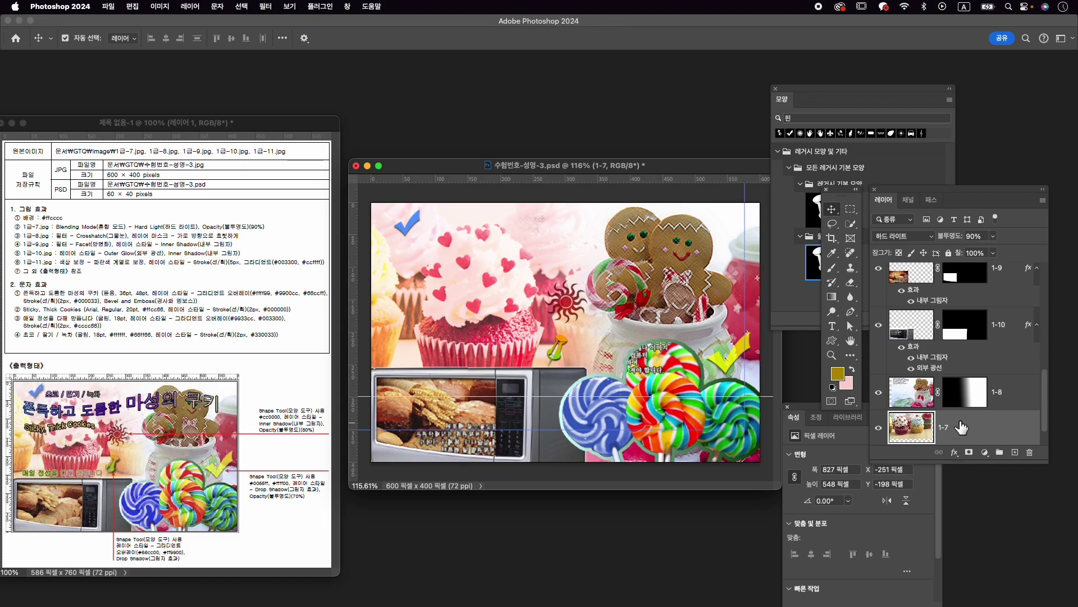
{"action": "key", "text": "super+t"}
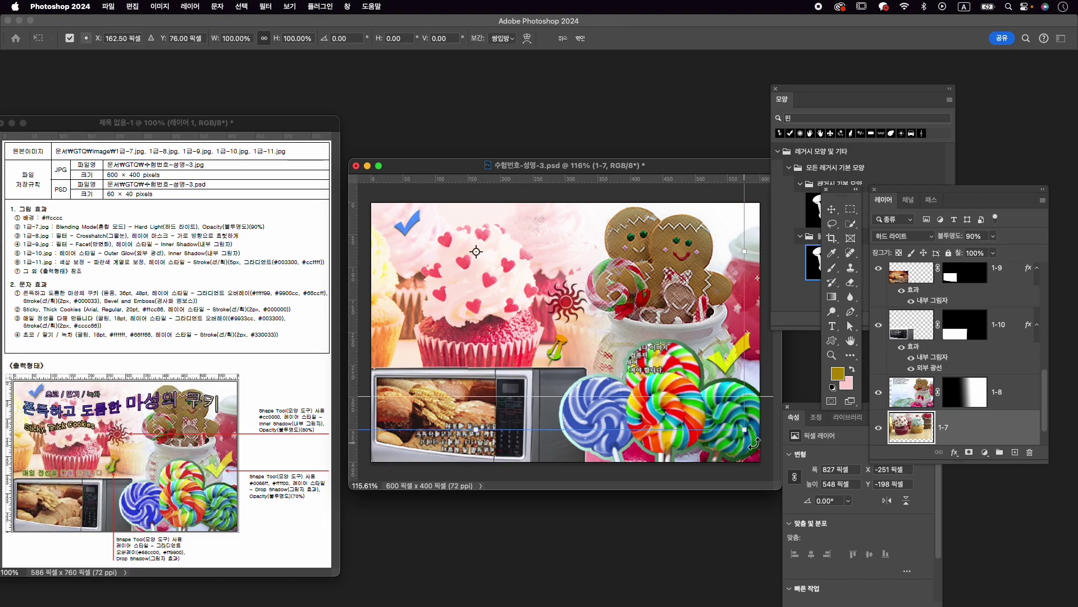
{"action": "left_click_drag", "start_coordinate": [745, 434], "coordinate": [713, 410]}
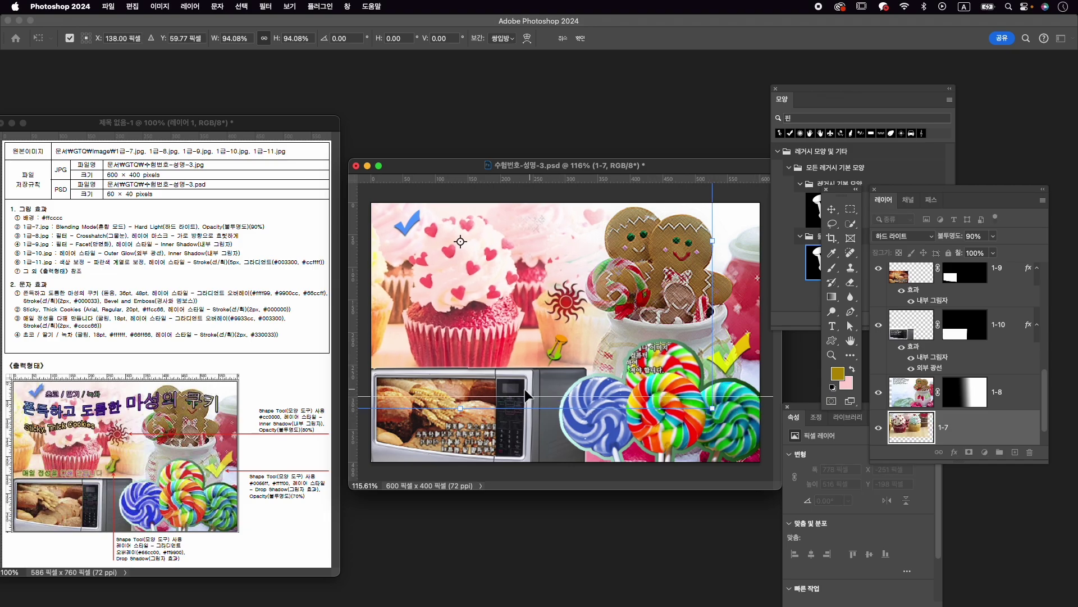
{"action": "left_click_drag", "start_coordinate": [523, 390], "coordinate": [530, 390]}
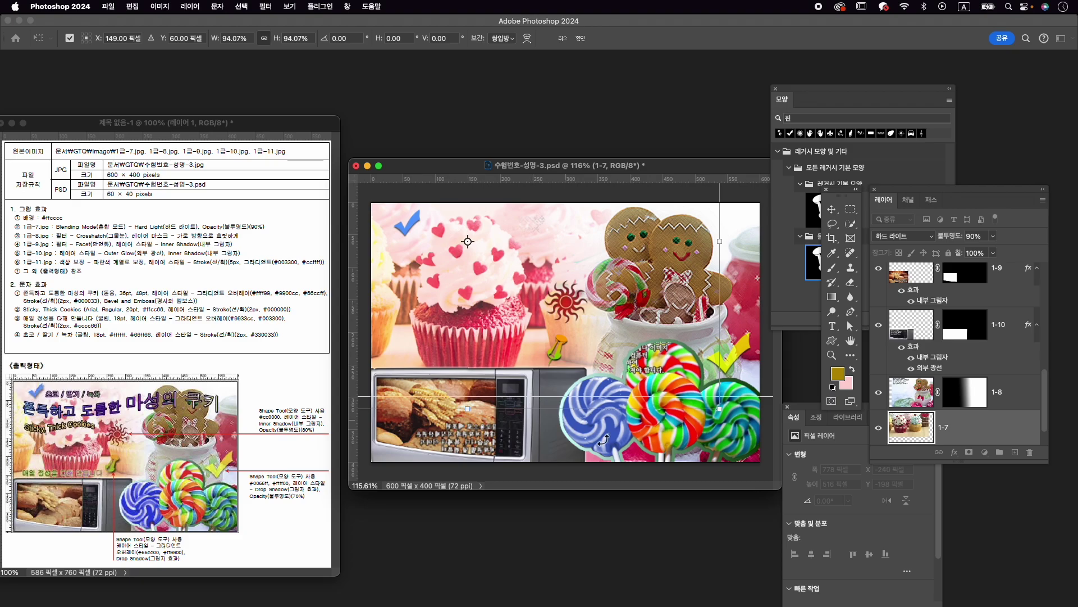
{"action": "key", "text": "shift+Right"}
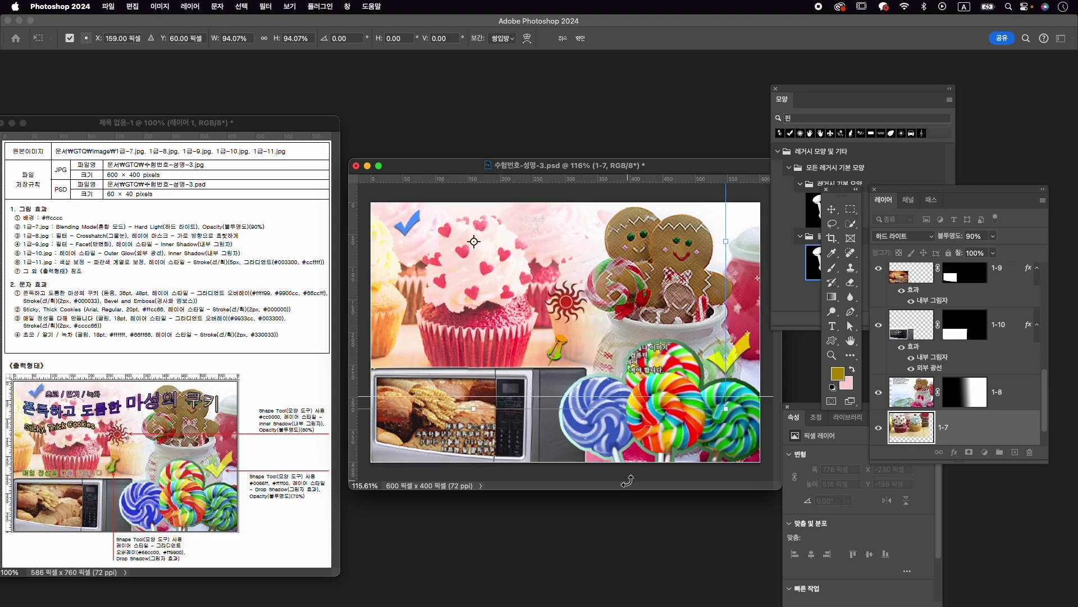
{"action": "key", "text": "Left"}
{"action": "key", "text": "Left"}
{"action": "key", "text": "Left"}
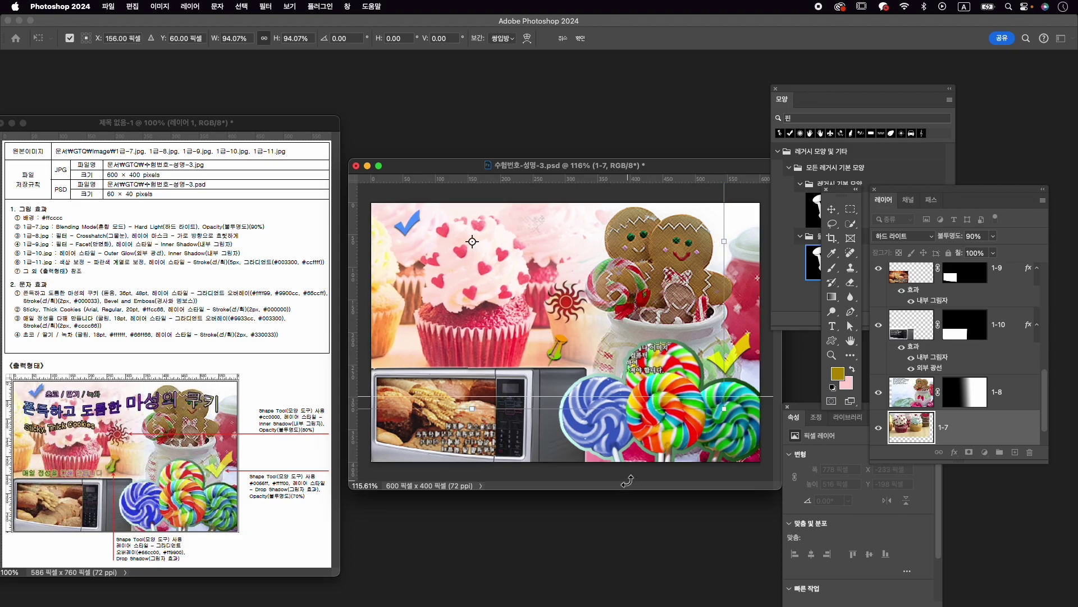
{"action": "key", "text": "Return"}
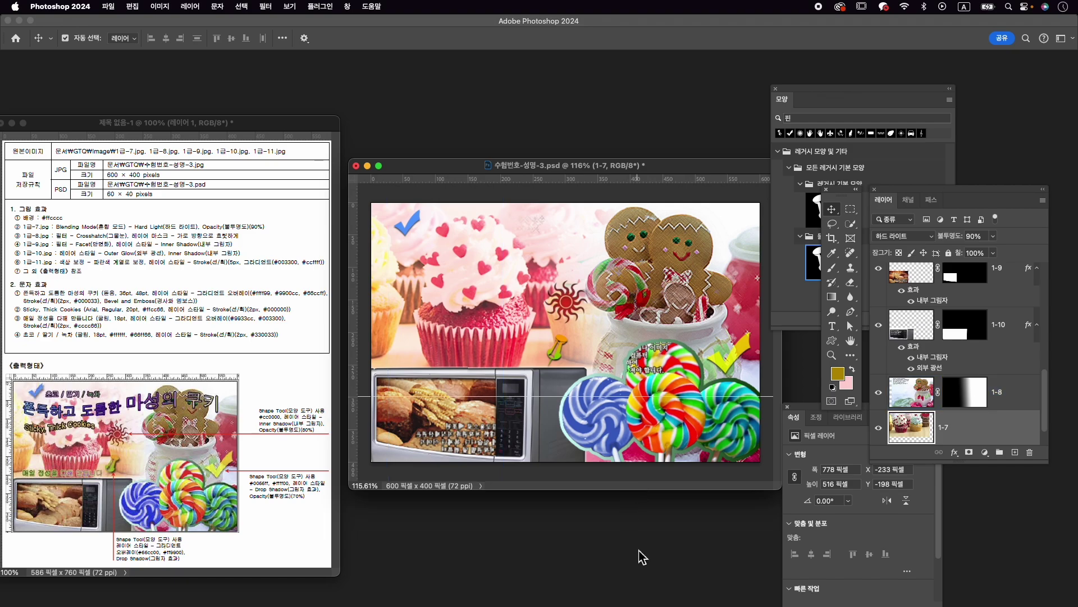
Select the pushpin layer at the top of the stack and clear the Shapes and Properties panels from the workspace.
{"action": "scroll", "coordinate": [955, 349], "scroll_direction": "up", "scroll_amount": 5}
{"action": "left_click", "coordinate": [975, 281]}
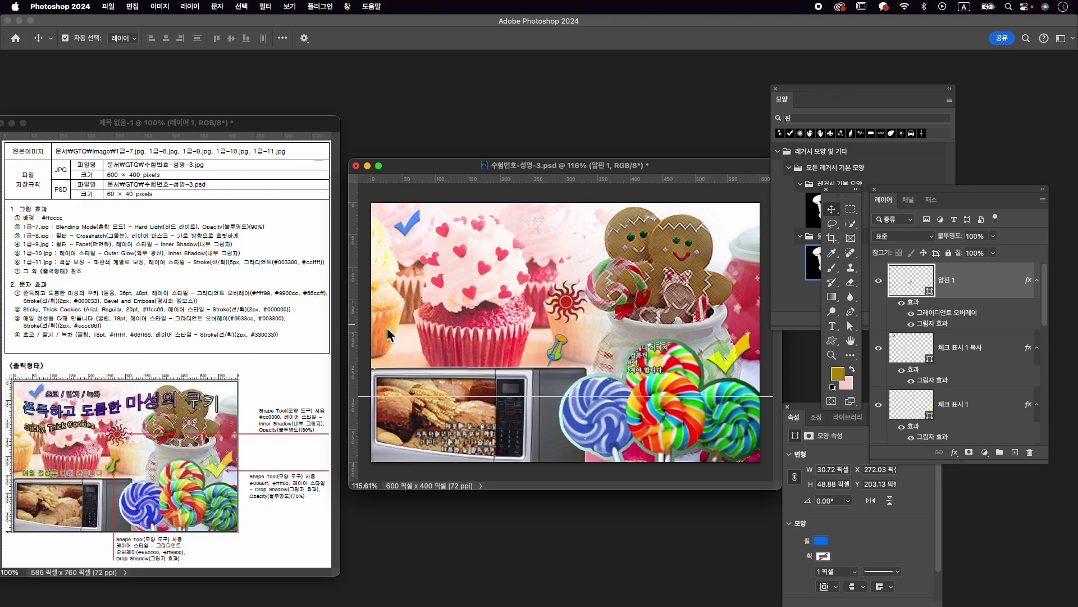
{"action": "key", "text": "t"}
{"action": "left_click", "coordinate": [775, 89]}
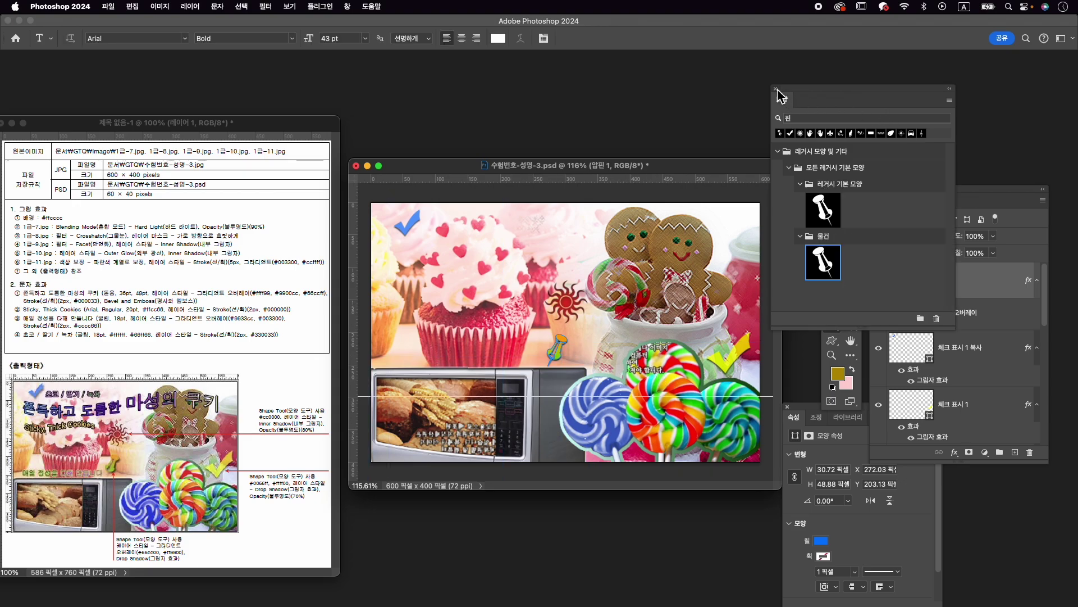
{"action": "left_click", "coordinate": [788, 406]}
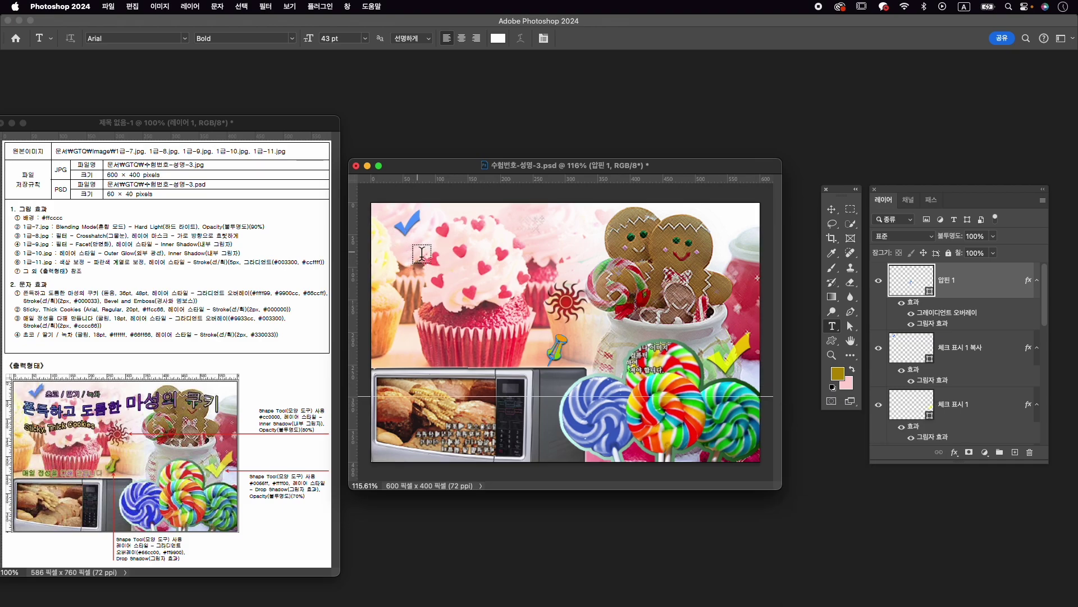
Add the title text "쫀득하고 도톰한 마성의 쿠키" across the upper part of the image, starting below the blue check mark.
{"action": "left_click", "coordinate": [400, 256]}
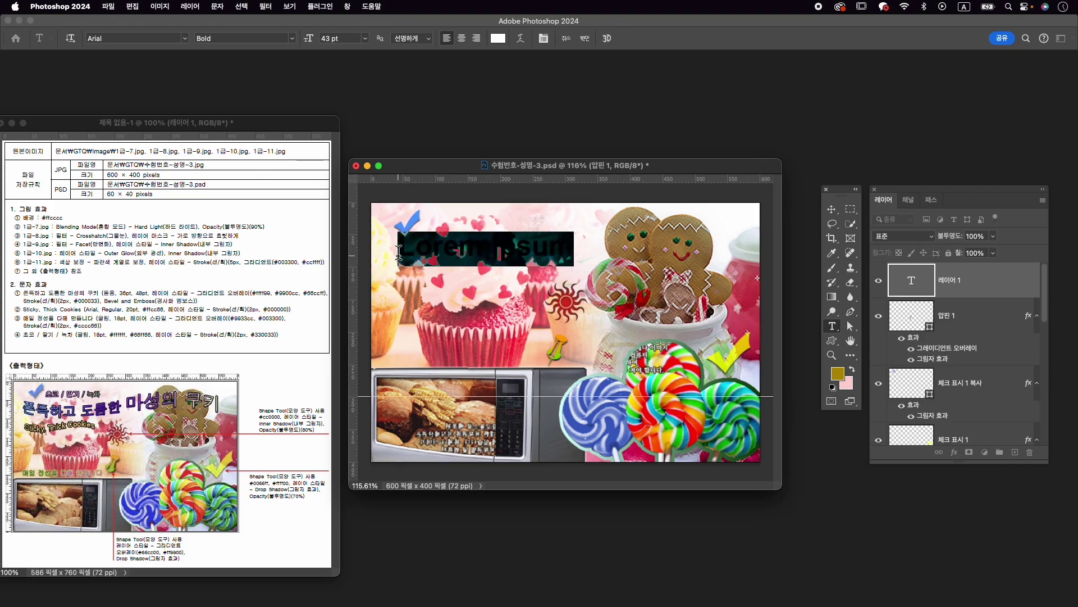
{"action": "key", "text": "ctrl+space"}
{"action": "type", "text": "쫀드"}
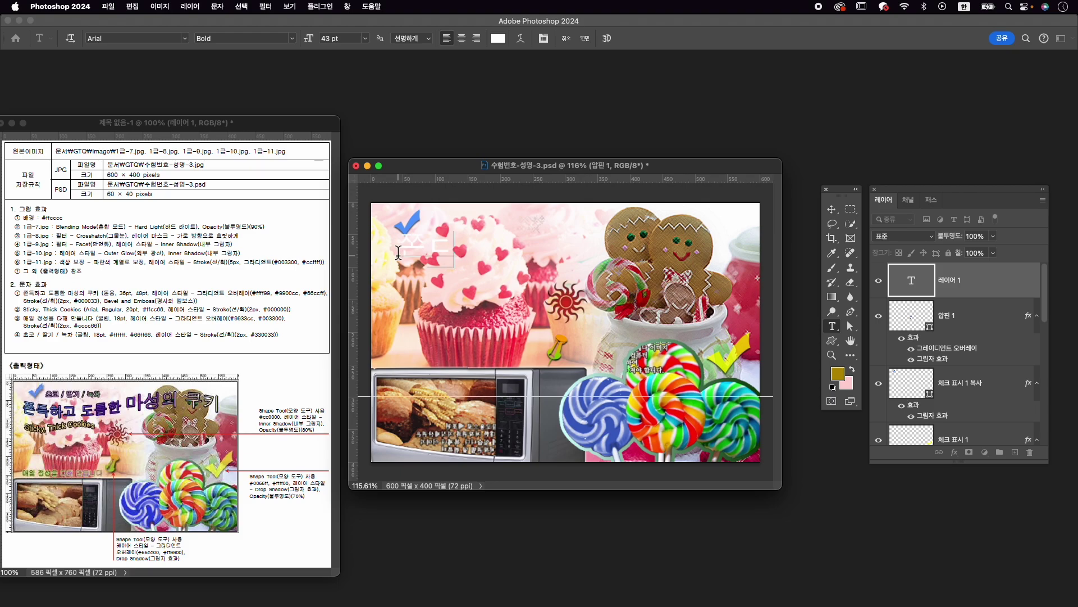
{"action": "type", "text": "하고 도톰"}
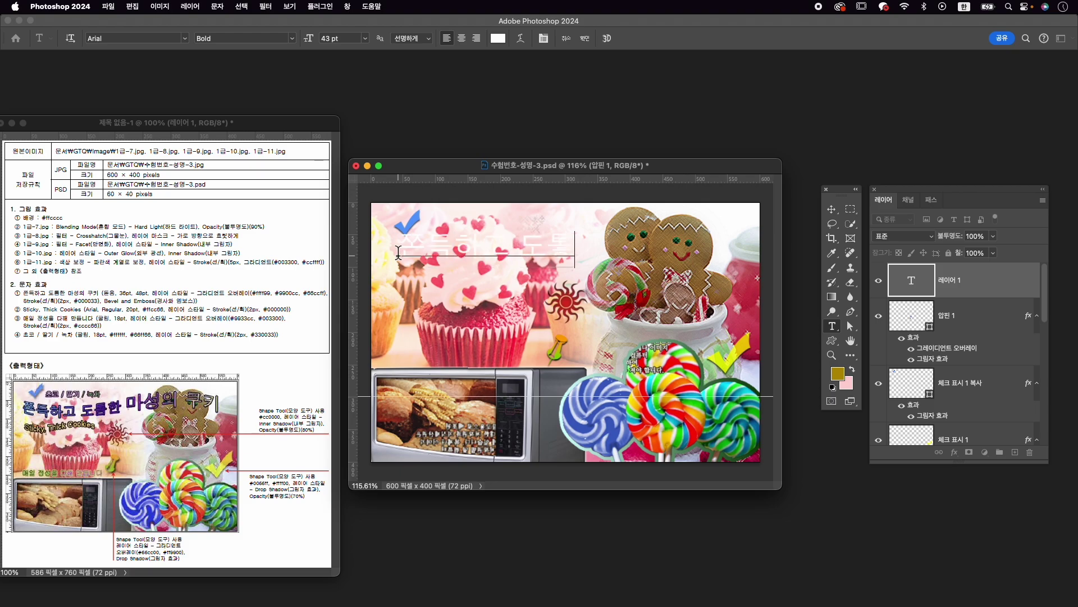
{"action": "type", "text": "한 마성의 쿠키"}
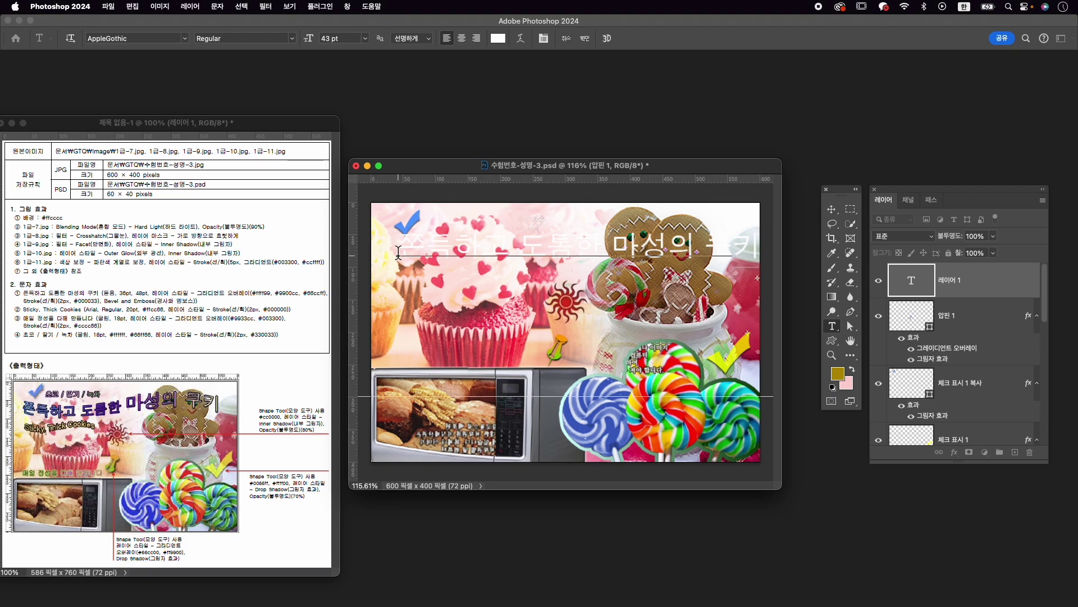
Format the whole title text in KoPubWorldDotum_Pro Medium at 36 pt.
{"action": "key", "text": "super+a"}
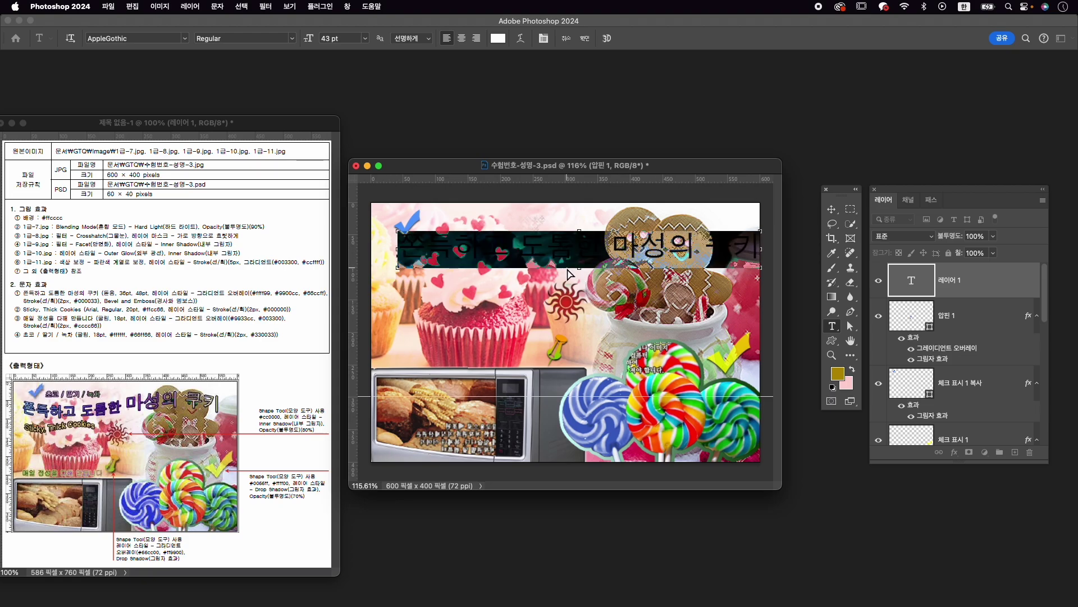
{"action": "key", "text": "super+t"}
{"action": "left_click_drag", "start_coordinate": [390, 409], "coordinate": [339, 357]}
{"action": "left_click", "coordinate": [337, 380]}
{"action": "type", "text": "dk"}
{"action": "key", "text": "BackSpace"}
{"action": "key", "text": "BackSpace"}
{"action": "type", "text": "dotu"}
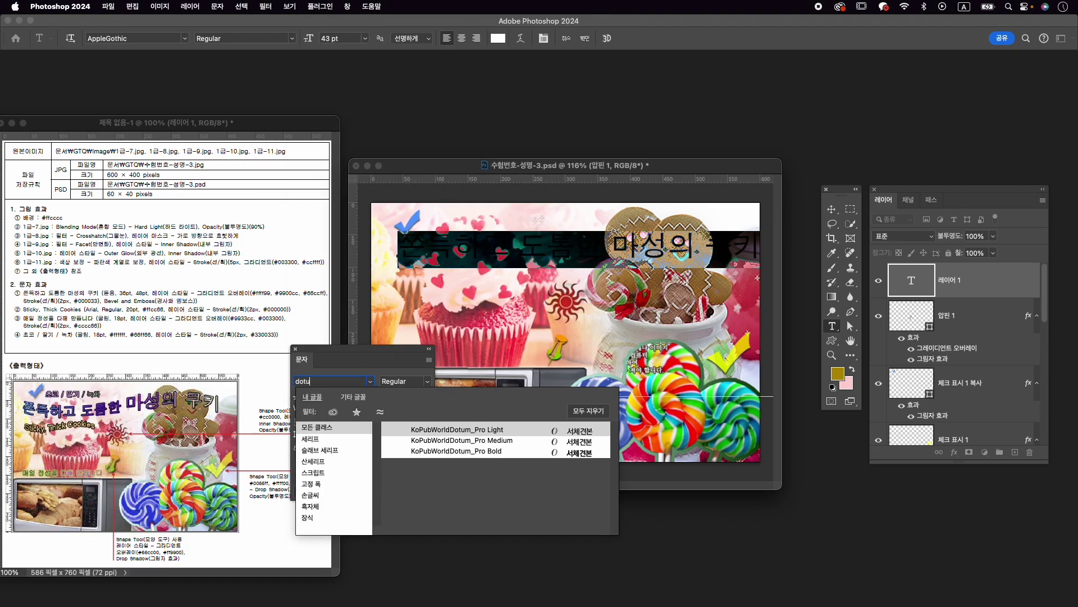
{"action": "left_click", "coordinate": [487, 440]}
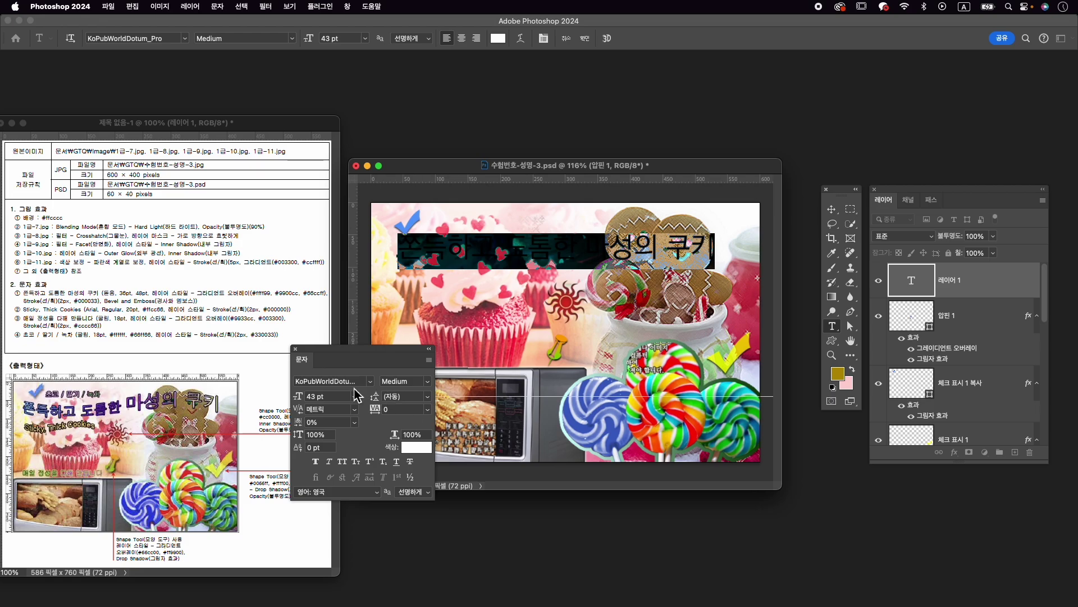
{"action": "left_click", "coordinate": [320, 396]}
{"action": "type", "text": "36"}
{"action": "key", "text": "Return"}
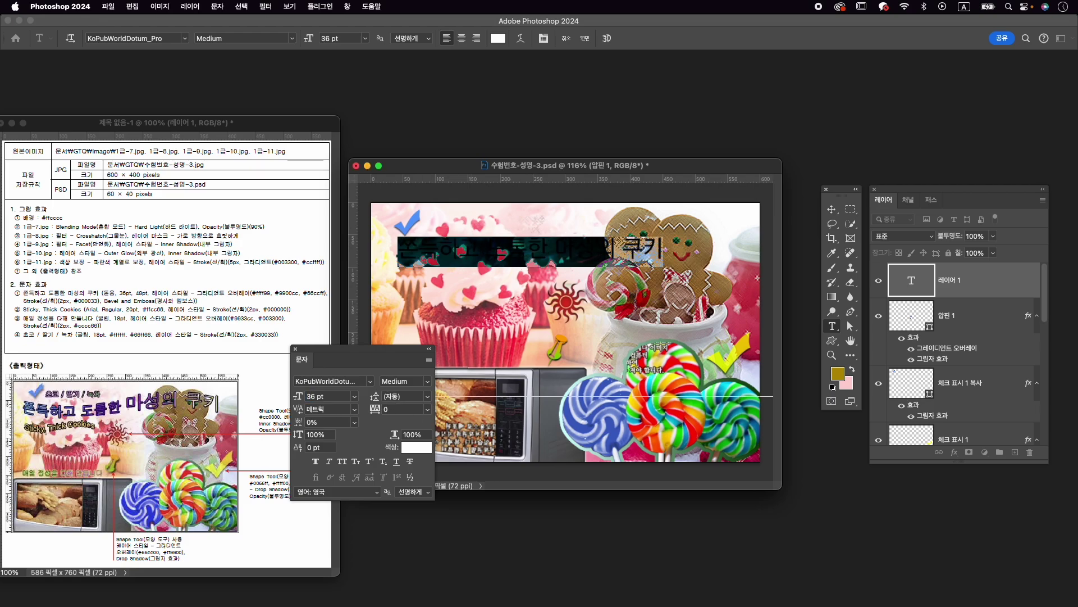
Enlarge the words "마성의 쿠키" in the title to 48 pt and commit the text.
{"action": "left_click", "coordinate": [589, 256]}
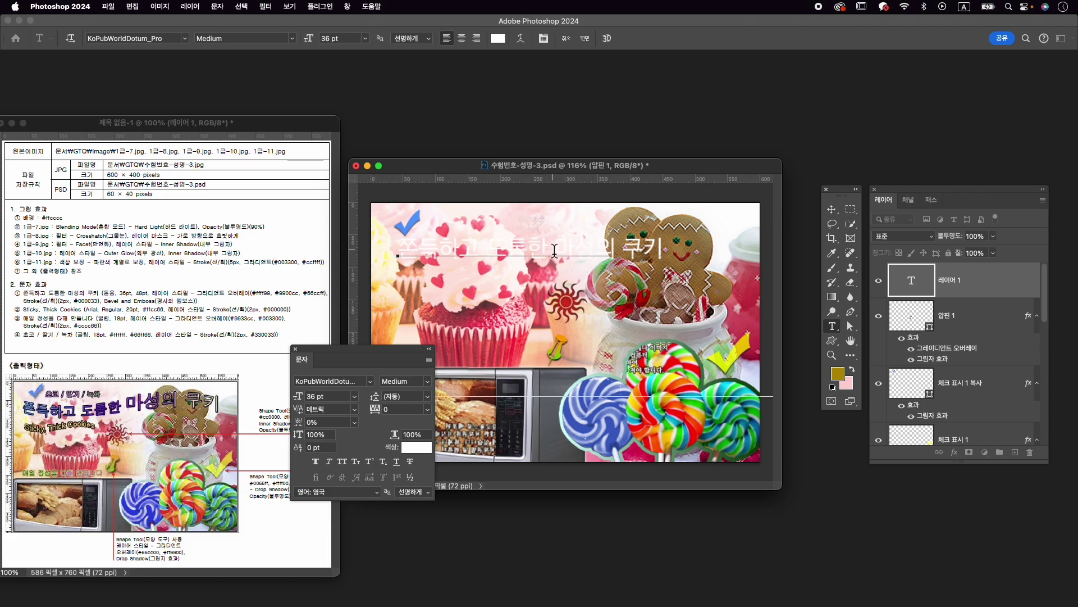
{"action": "left_click_drag", "start_coordinate": [556, 251], "coordinate": [621, 271]}
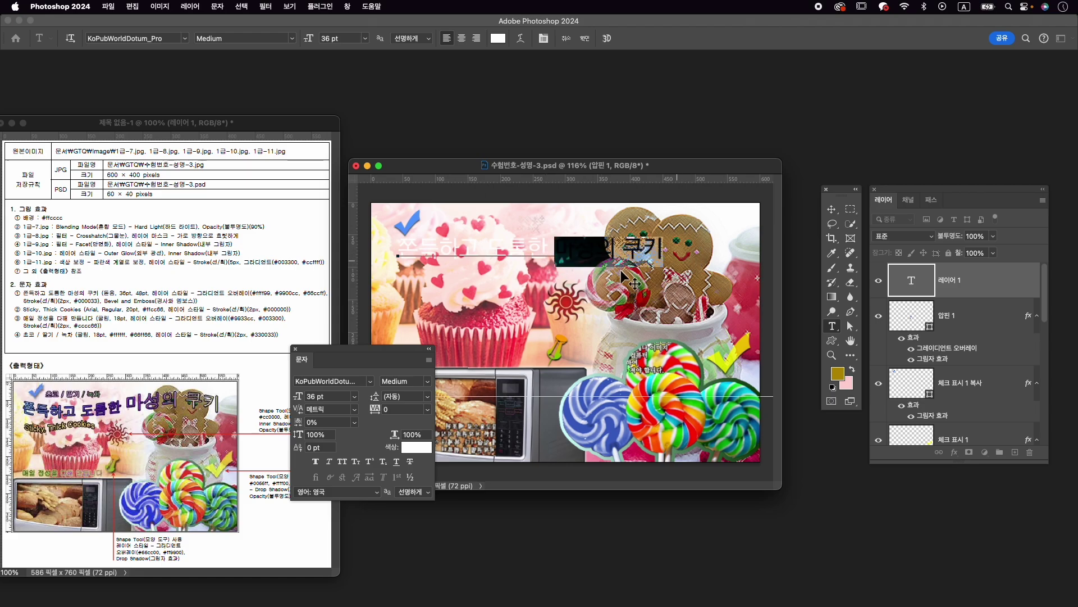
{"action": "left_click", "coordinate": [318, 396]}
{"action": "type", "text": "48"}
{"action": "key", "text": "Return"}
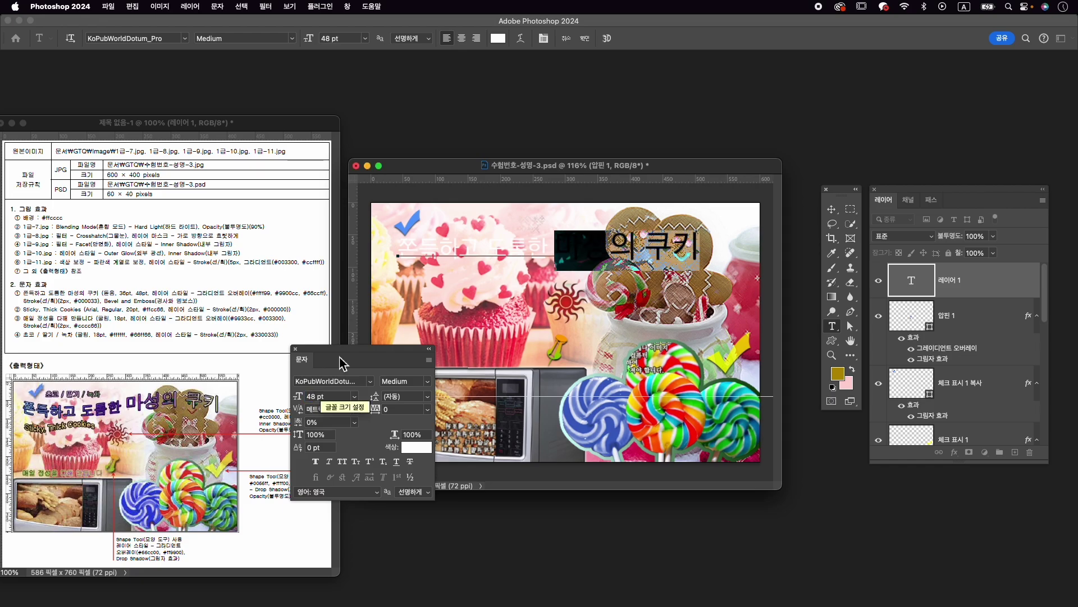
{"action": "left_click", "coordinate": [584, 38]}
Add a Gradient Overlay to the title layer, insert a middle color stop at 49%, and set the starting stop to #ffff99.
{"action": "left_click", "coordinate": [955, 453]}
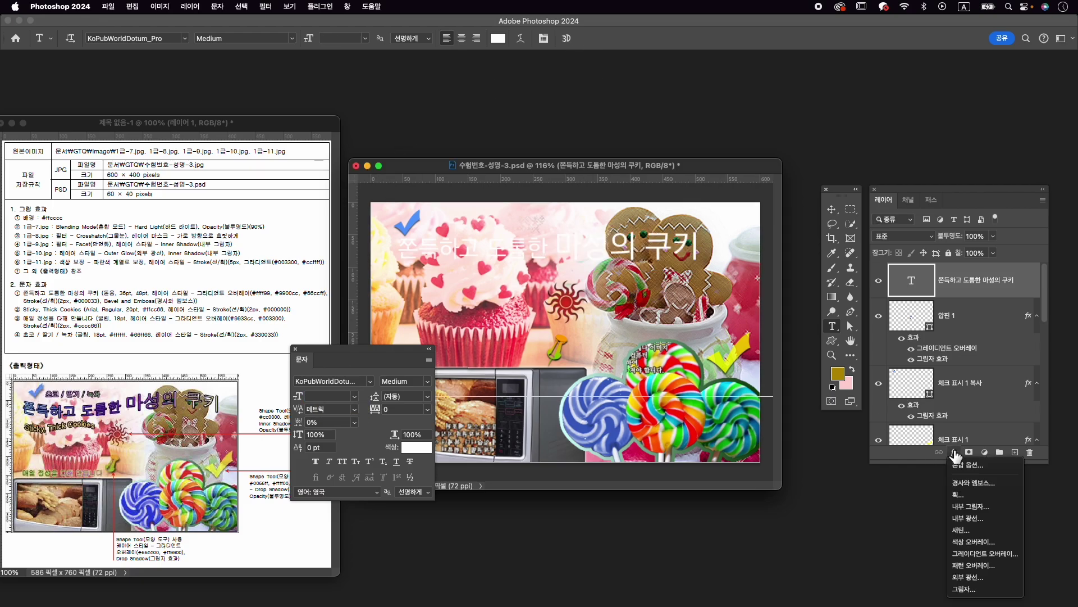
{"action": "left_click", "coordinate": [983, 553]}
{"action": "left_click", "coordinate": [831, 383]}
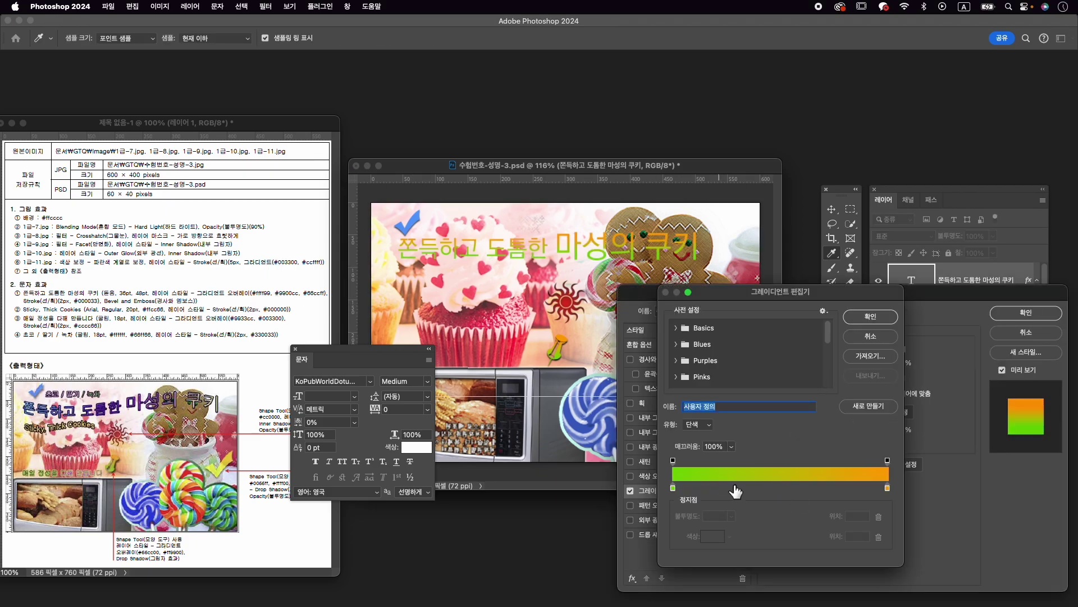
{"action": "left_click", "coordinate": [779, 488]}
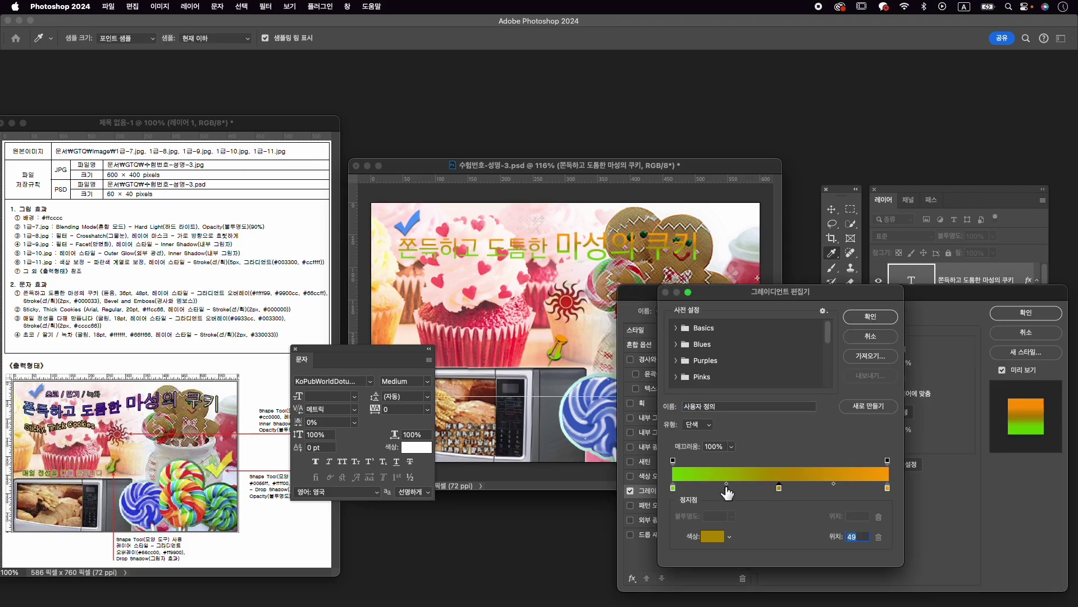
{"action": "double_click", "coordinate": [673, 488]}
{"action": "type", "text": "ffff99"}
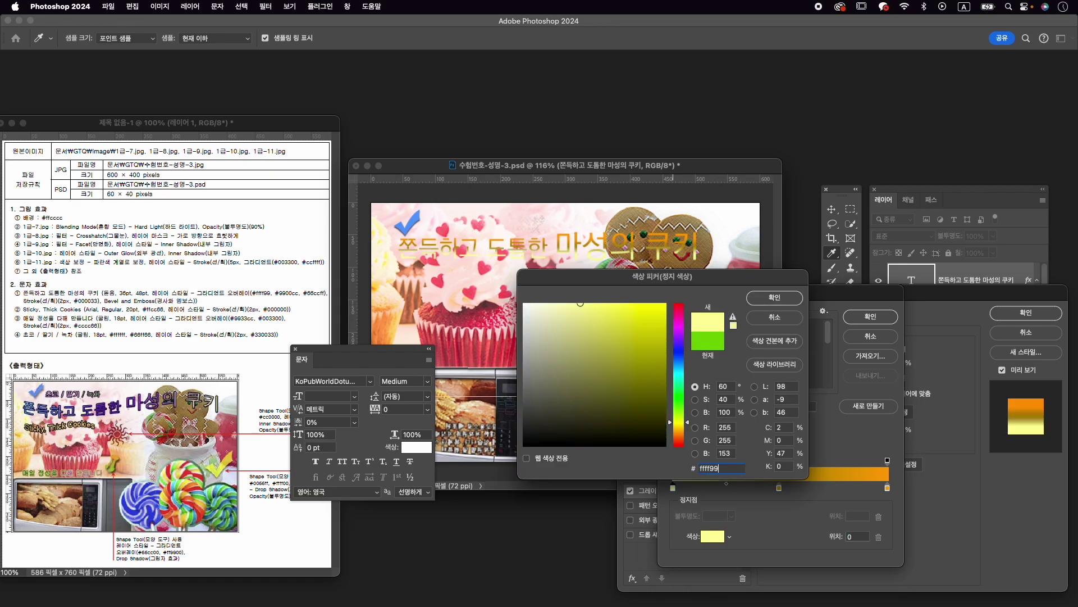
{"action": "key", "text": "Return"}
Set the title gradient's middle stop to #9900cc and end stop to #66ccff, with an overlay angle of about 178°.
{"action": "double_click", "coordinate": [779, 488]}
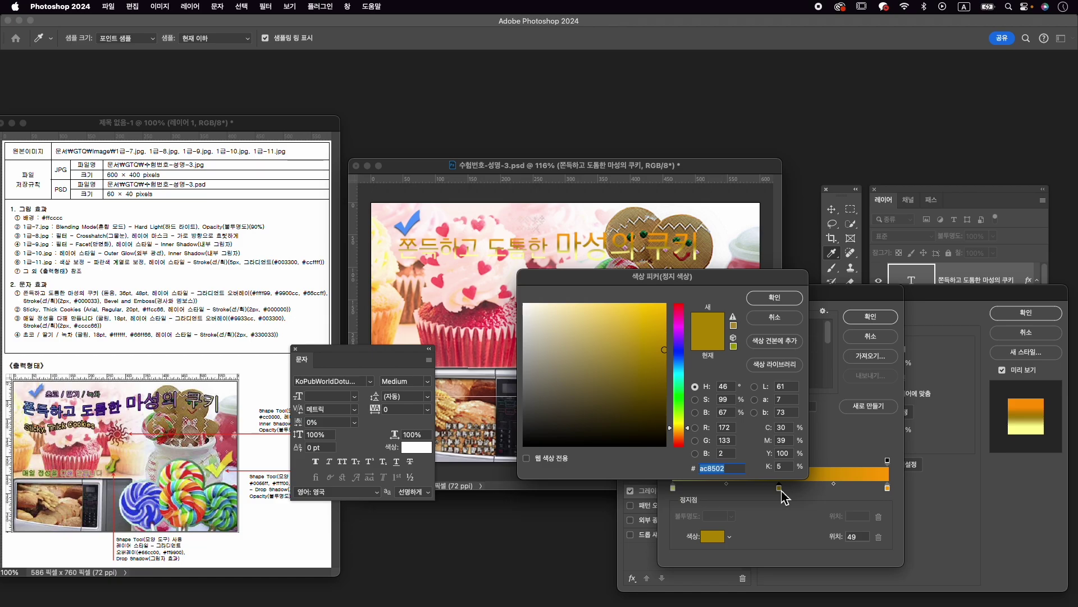
{"action": "type", "text": "9900"}
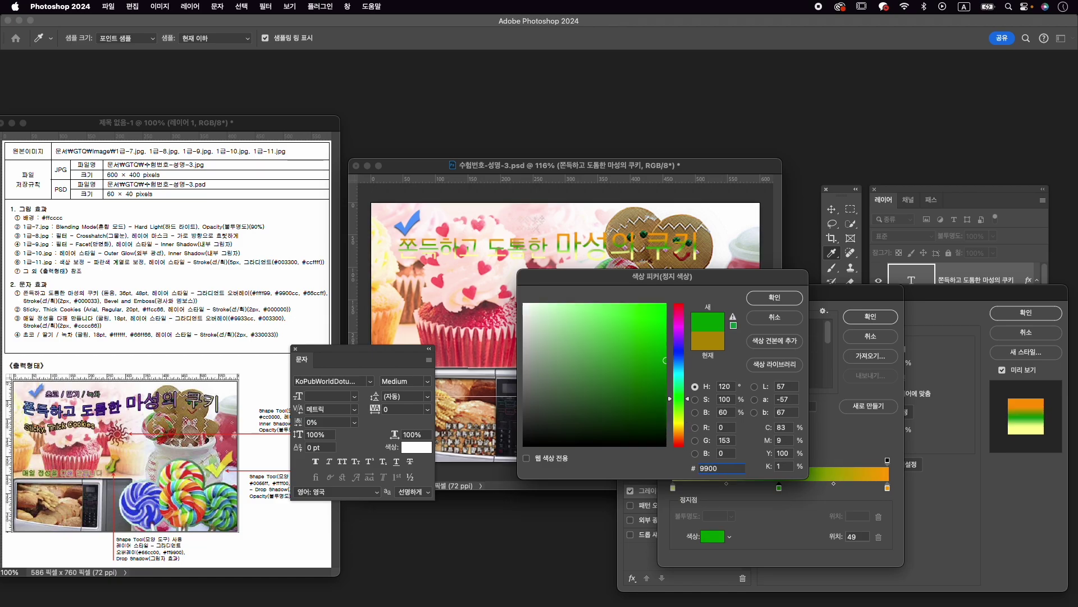
{"action": "type", "text": "cc"}
{"action": "key", "text": "Return"}
{"action": "double_click", "coordinate": [888, 488]}
{"action": "type", "text": "66ccff"}
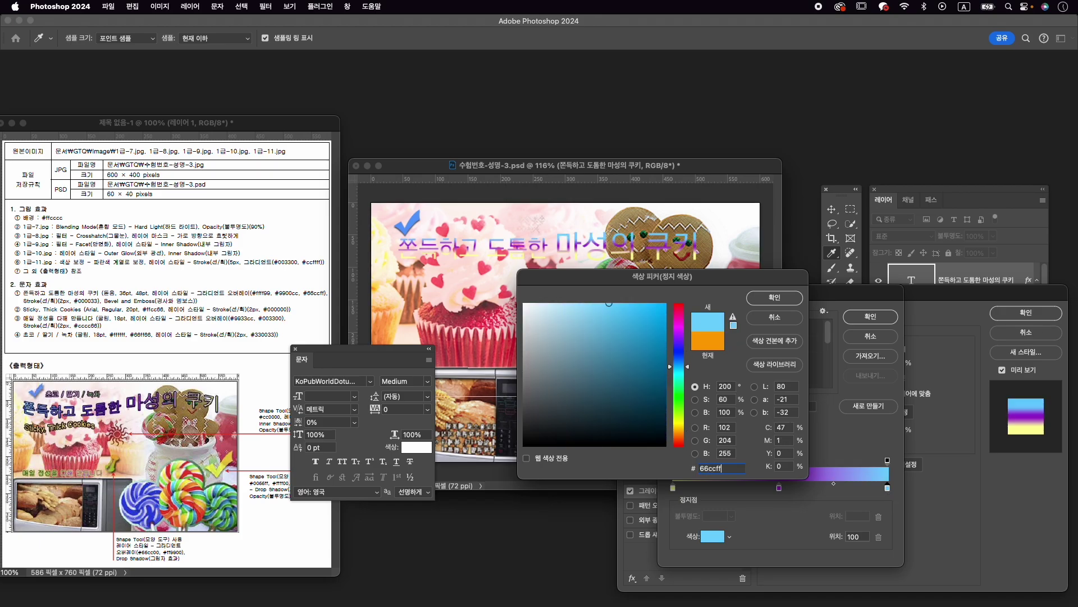
{"action": "key", "text": "Return"}
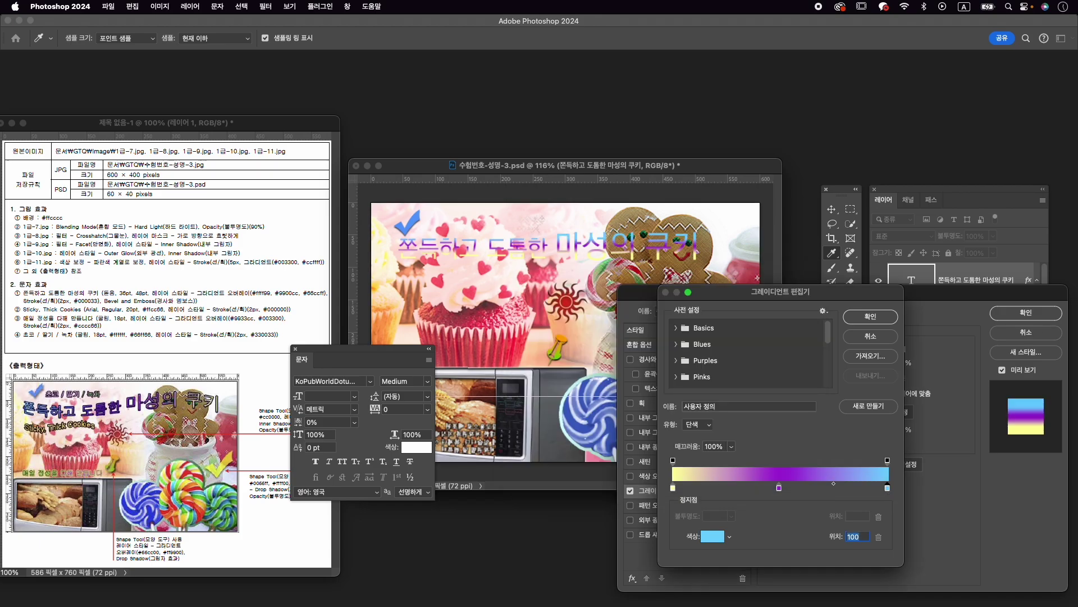
{"action": "left_click", "coordinate": [885, 319]}
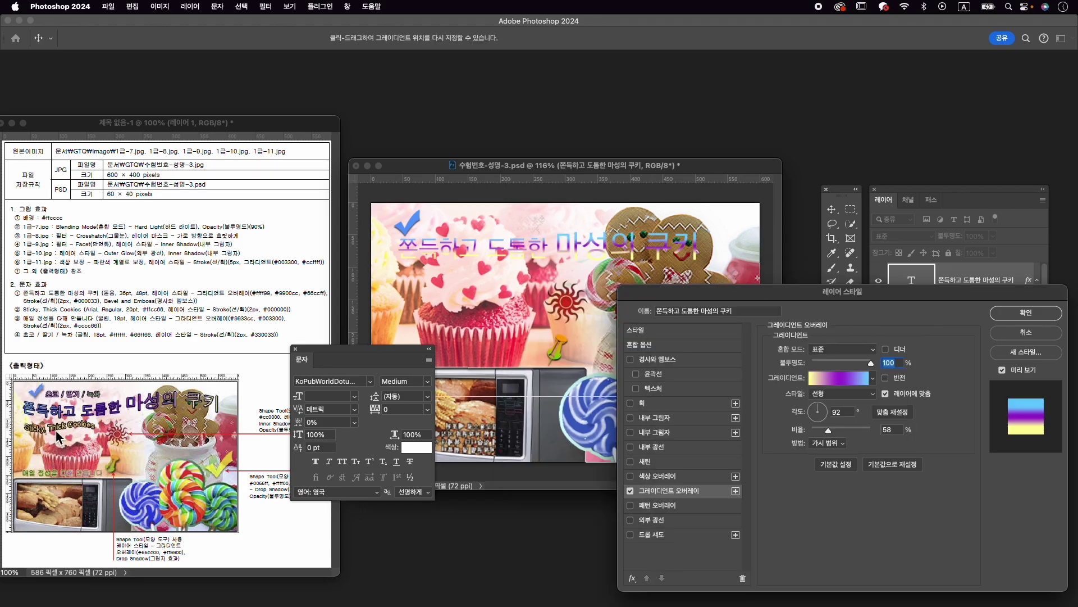
{"action": "left_click_drag", "start_coordinate": [827, 405], "coordinate": [815, 418]}
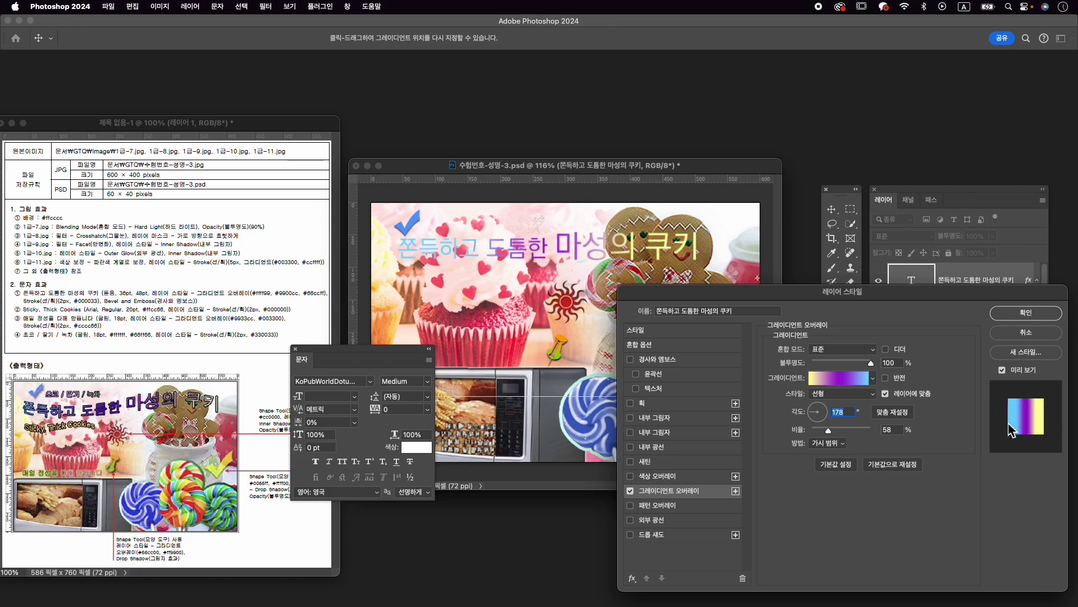
Add a 2 px Stroke in solid color #000033 and a Bevel and Emboss effect to the title, and apply the layer styles.
{"action": "left_click", "coordinate": [665, 403]}
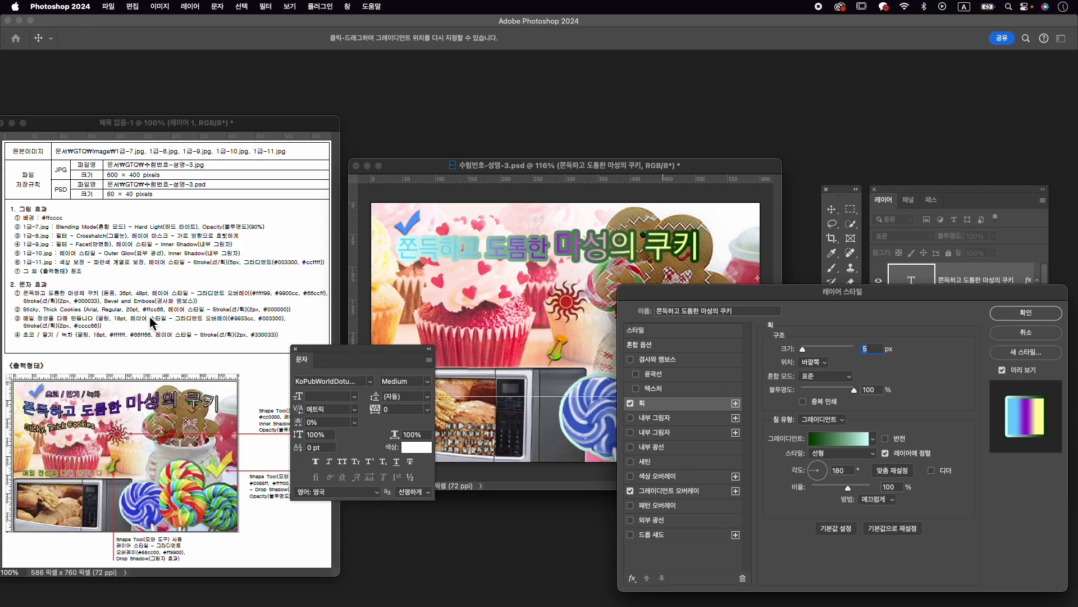
{"action": "type", "text": "2"}
{"action": "left_click", "coordinate": [818, 420]}
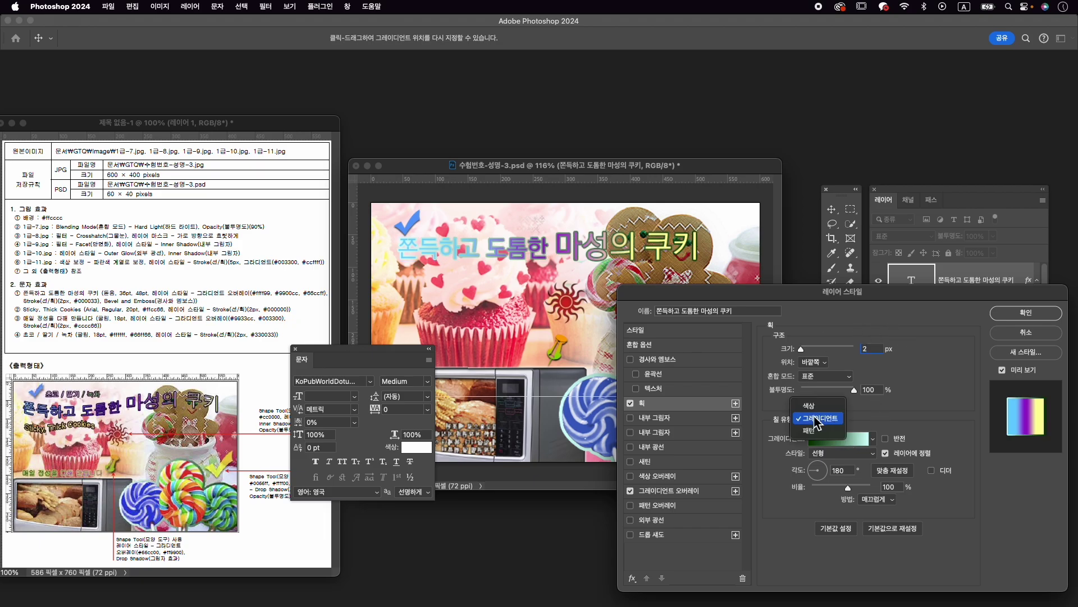
{"action": "left_click", "coordinate": [808, 405]}
{"action": "left_click", "coordinate": [843, 442]}
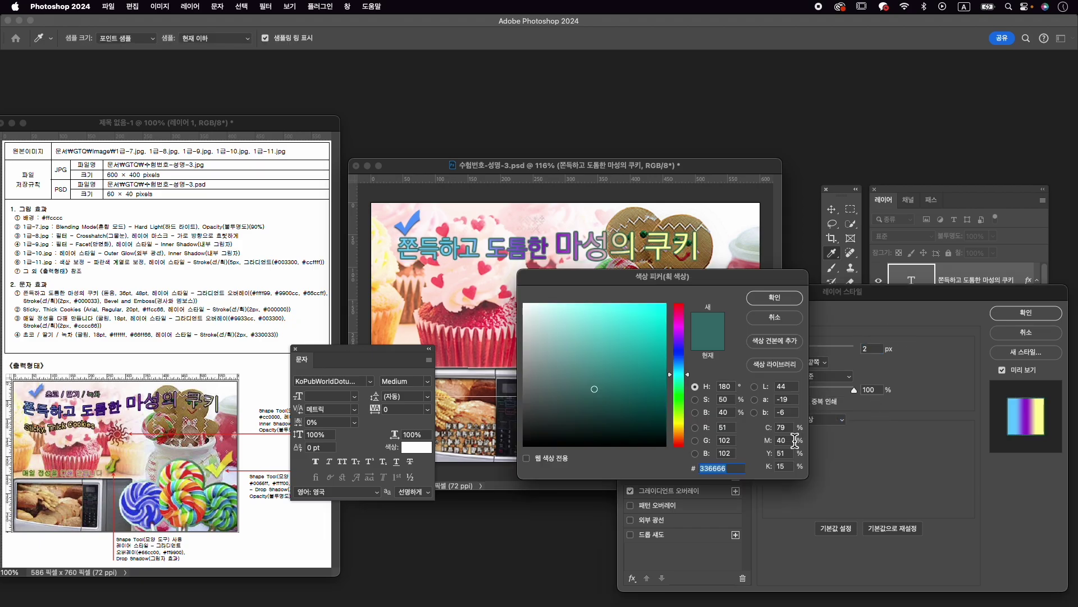
{"action": "type", "text": "000023"}
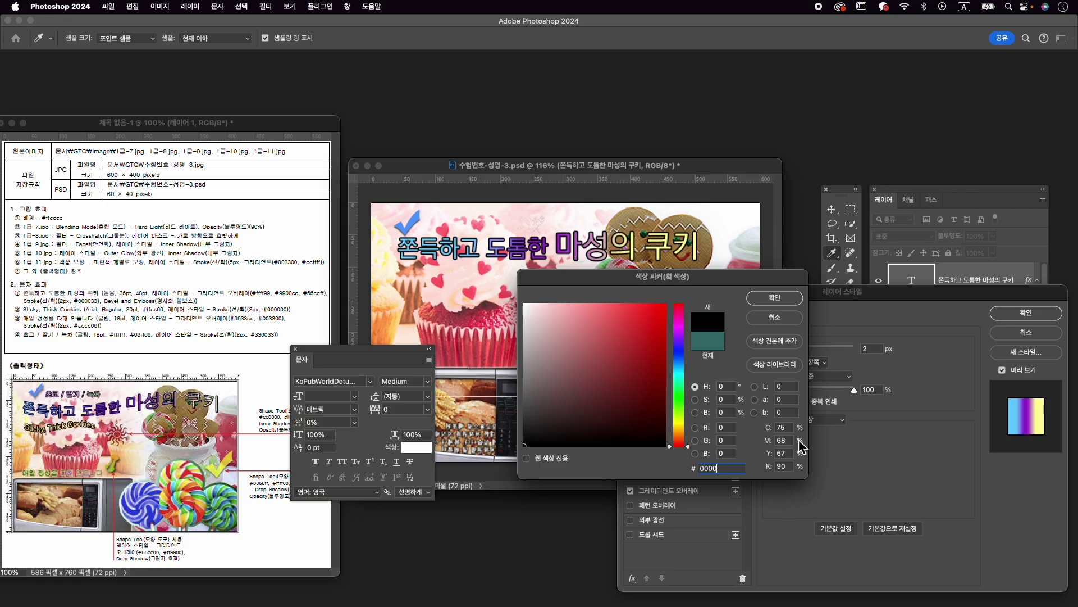
{"action": "key", "text": "BackSpace"}
{"action": "key", "text": "BackSpace"}
{"action": "type", "text": "33"}
{"action": "key", "text": "Return"}
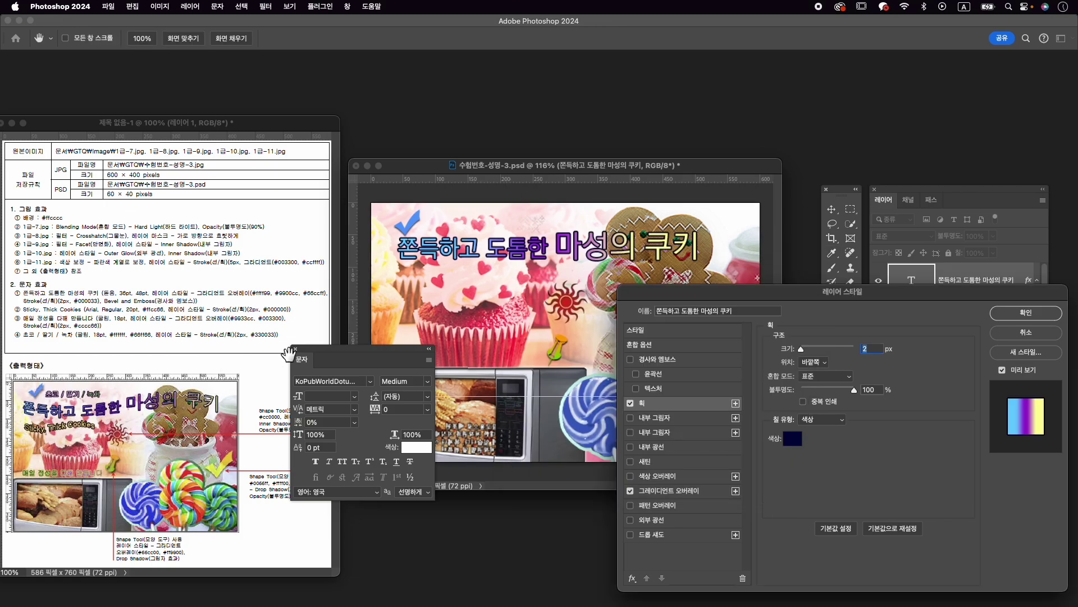
{"action": "left_click", "coordinate": [670, 363]}
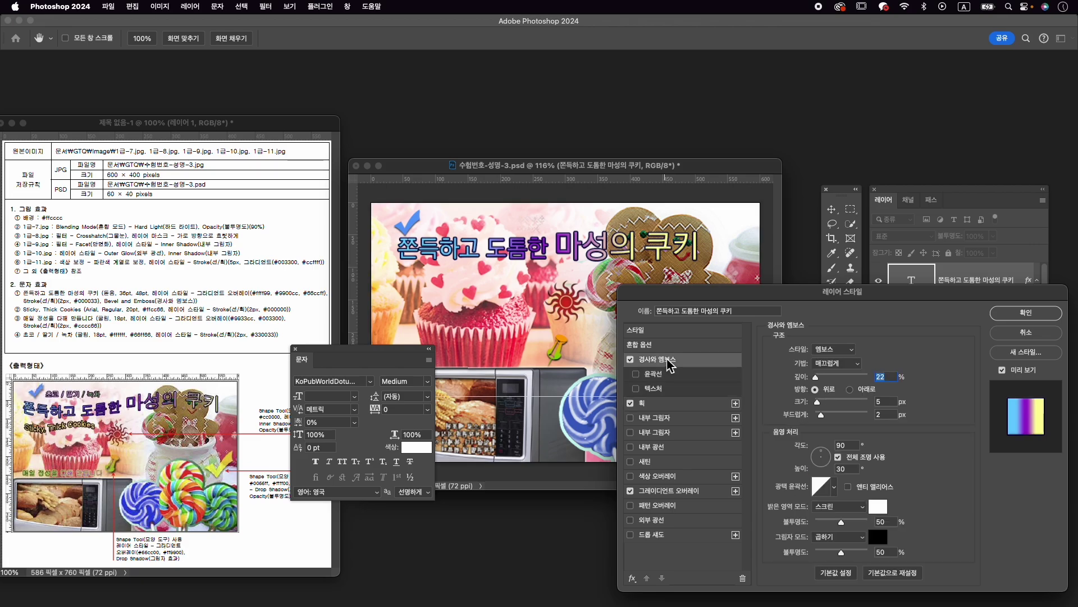
{"action": "left_click", "coordinate": [1024, 318]}
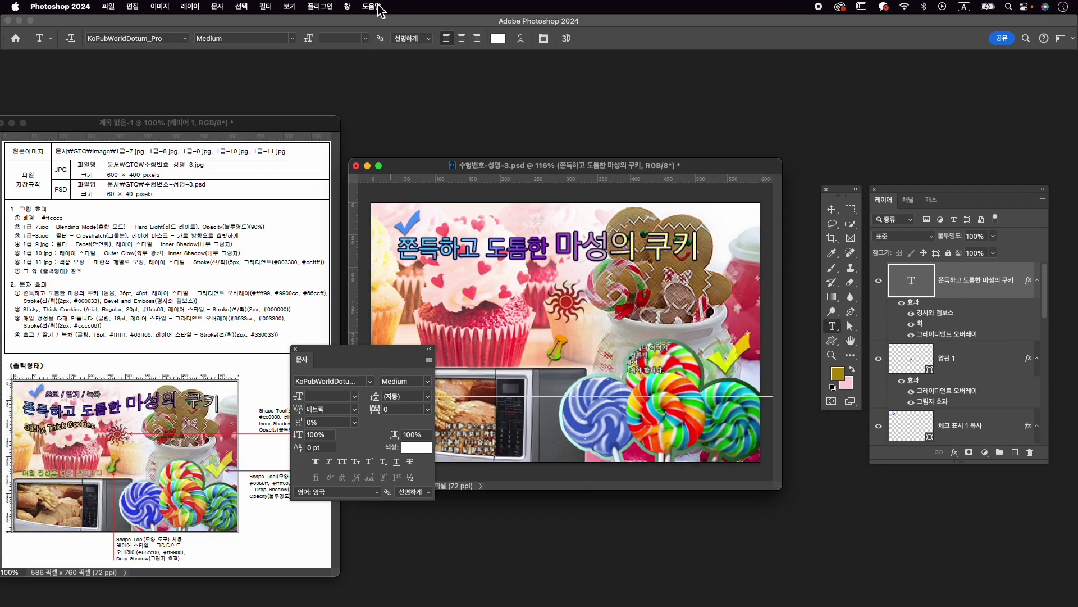
Warp the title text with the horizontal Flag style at a bend of about -27%.
{"action": "left_click", "coordinate": [521, 39]}
{"action": "left_click", "coordinate": [683, 324]}
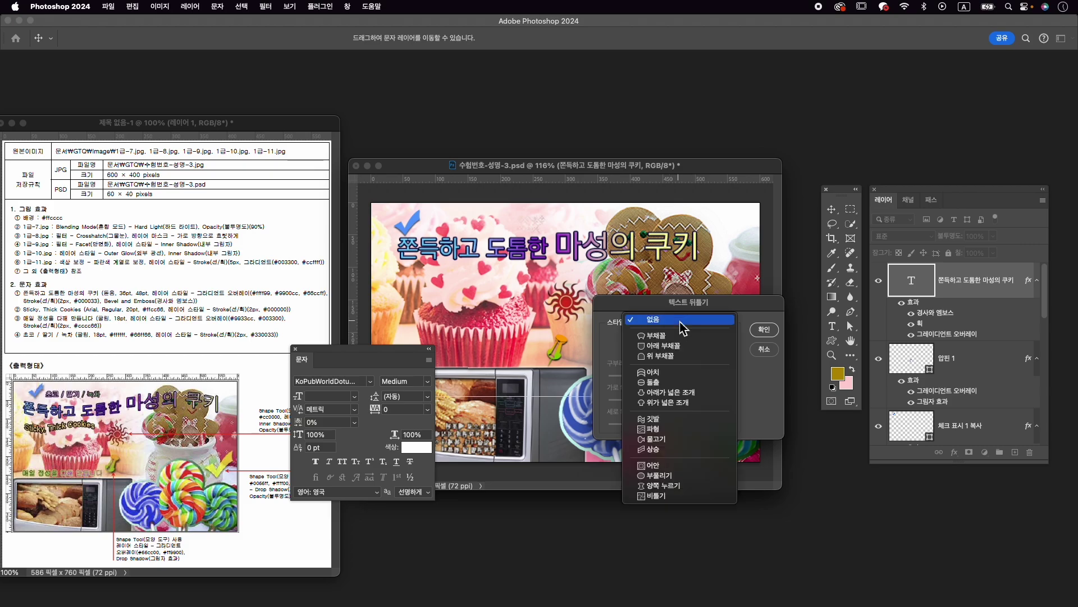
{"action": "left_click", "coordinate": [684, 419]}
{"action": "left_click_drag", "start_coordinate": [695, 376], "coordinate": [652, 377]}
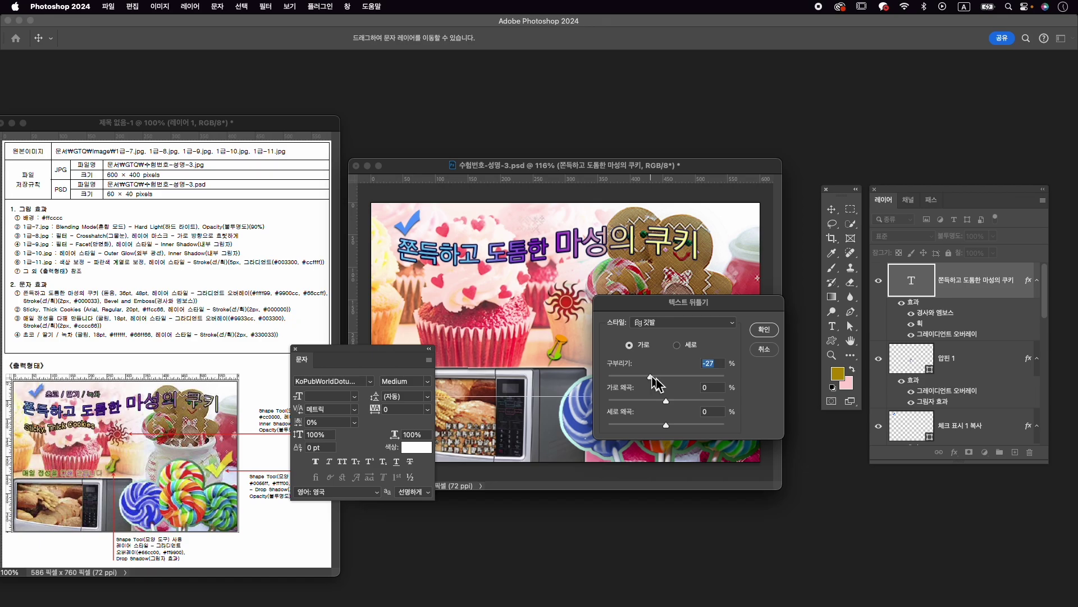
{"action": "left_click", "coordinate": [765, 331]}
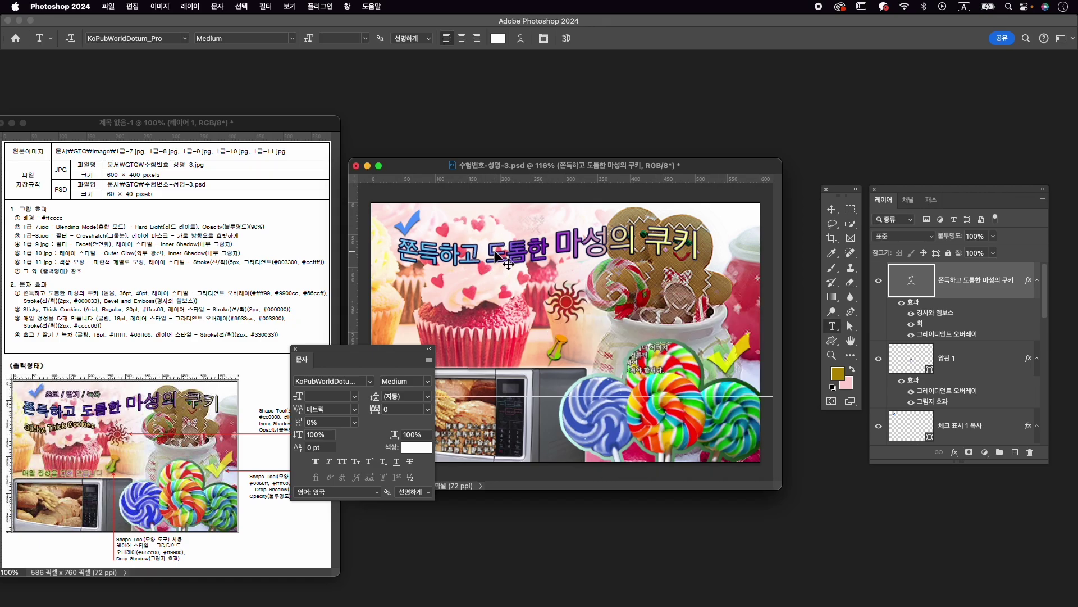
Move the warped title slightly left so its center sits at about X 253 px, Y 75 px.
{"action": "key", "text": "super+t"}
{"action": "left_click_drag", "start_coordinate": [573, 246], "coordinate": [561, 247]}
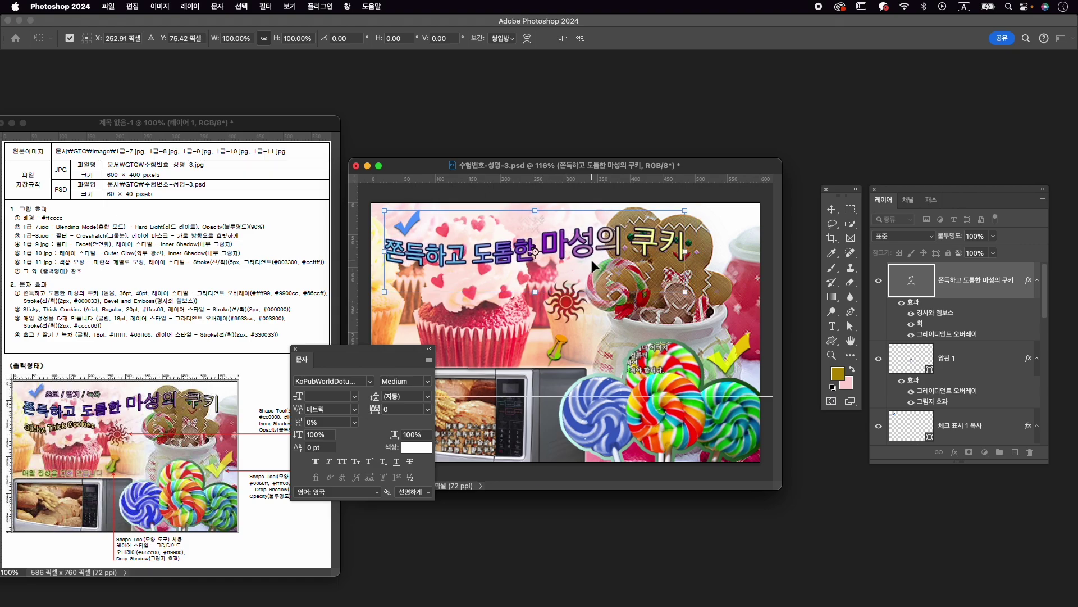
{"action": "key", "text": "Return"}
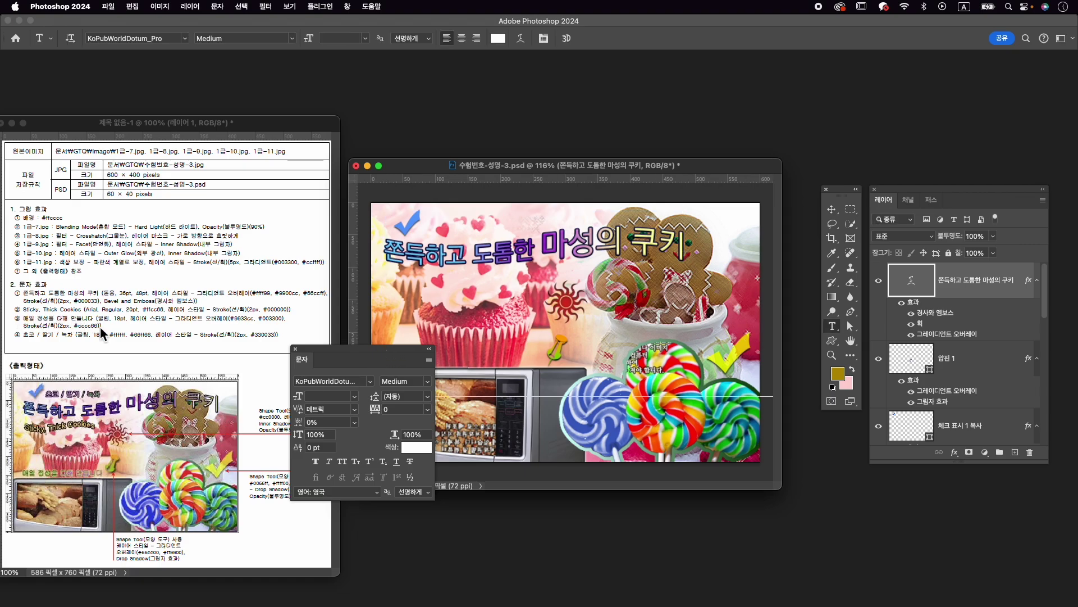
Add the text "Sticky, Thick Cookies" just below the beginning of the Korean title.
{"action": "left_click", "coordinate": [394, 287]}
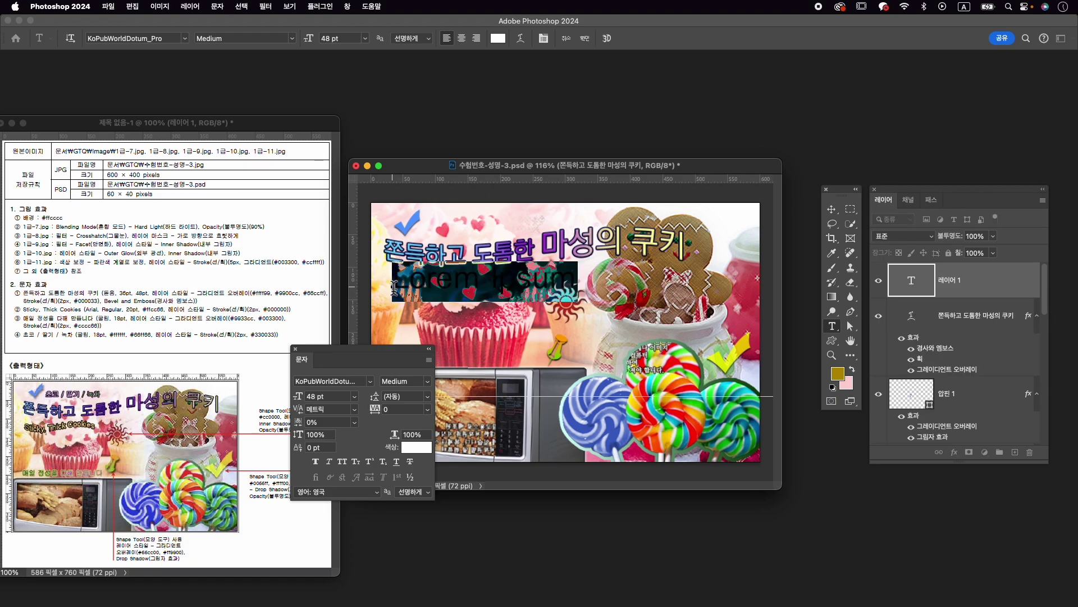
{"action": "key", "text": "BackSpace"}
{"action": "type", "text": "ㄴ"}
{"action": "key", "text": "BackSpace"}
{"action": "key", "text": "Caps_Lock"}
{"action": "type", "text": "Sticky, Thick Cookies"}
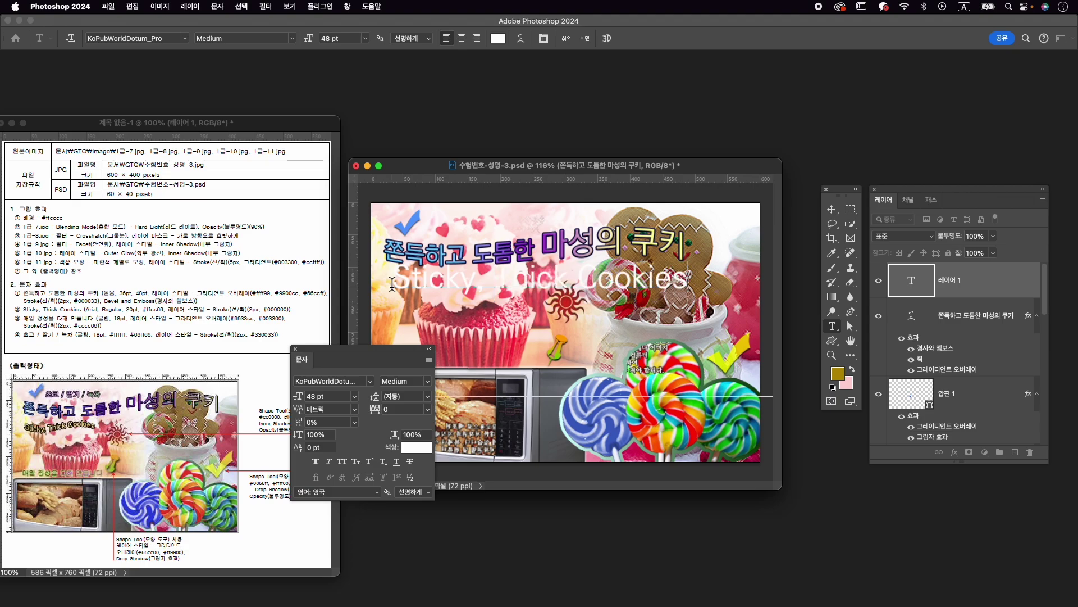
Format the whole "Sticky, Thick Cookies" text in Arial Regular at 20 pt.
{"action": "key", "text": "super+a"}
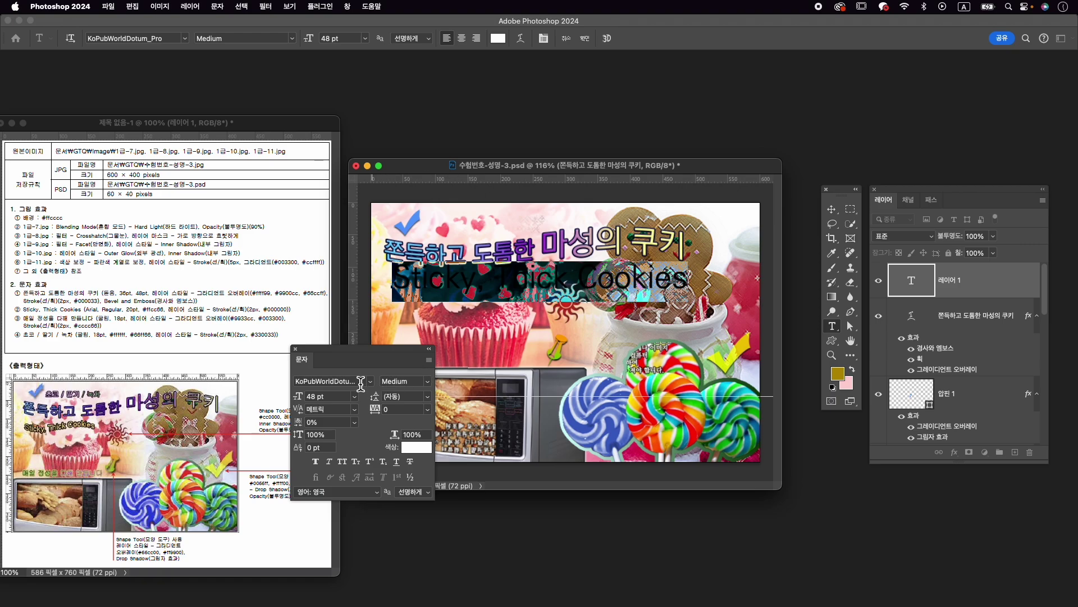
{"action": "left_click_drag", "start_coordinate": [358, 358], "coordinate": [374, 338]}
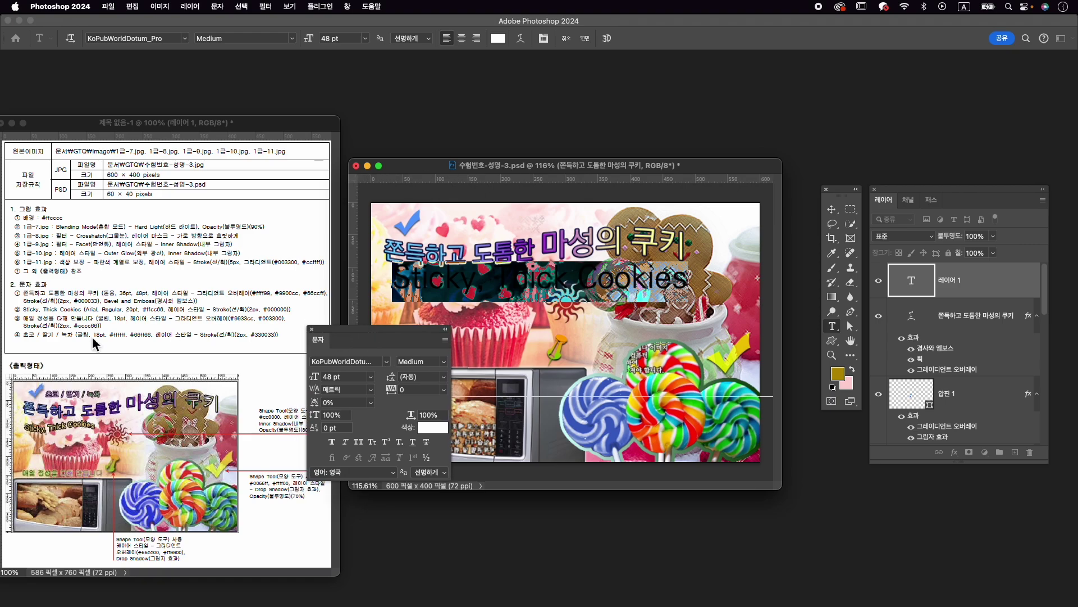
{"action": "left_click", "coordinate": [369, 364]}
{"action": "type", "text": "arial"}
{"action": "key", "text": "Return"}
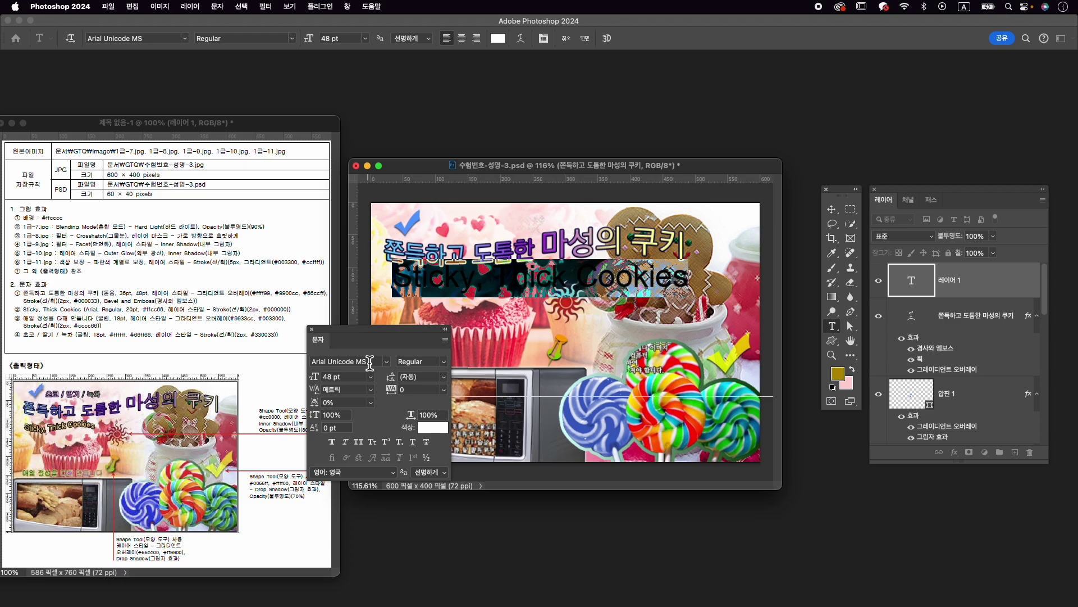
{"action": "left_click", "coordinate": [386, 361]}
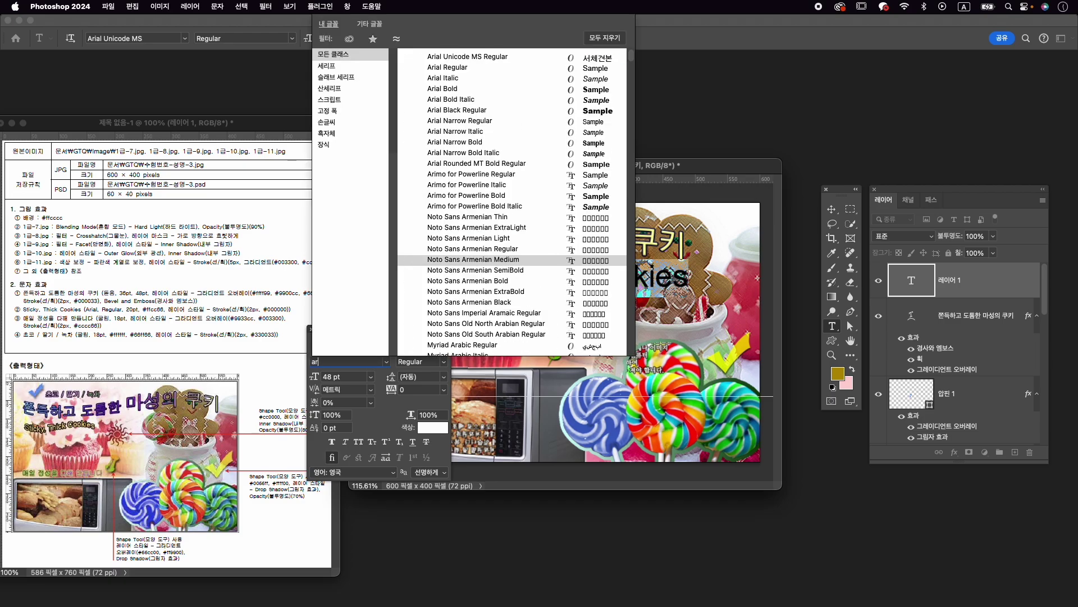
{"action": "type", "text": "arial"}
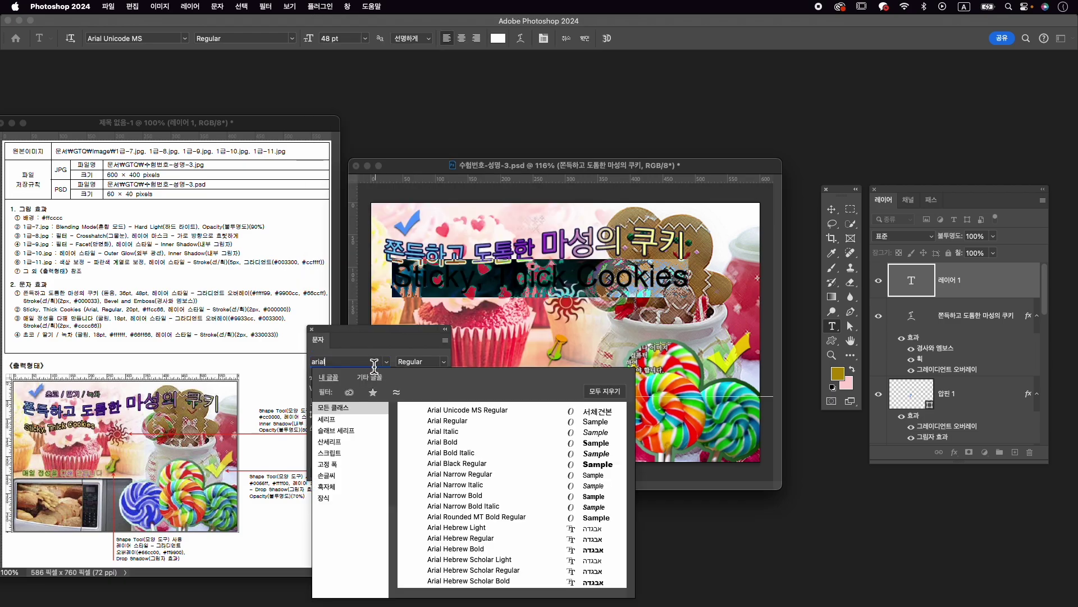
{"action": "left_click", "coordinate": [468, 421]}
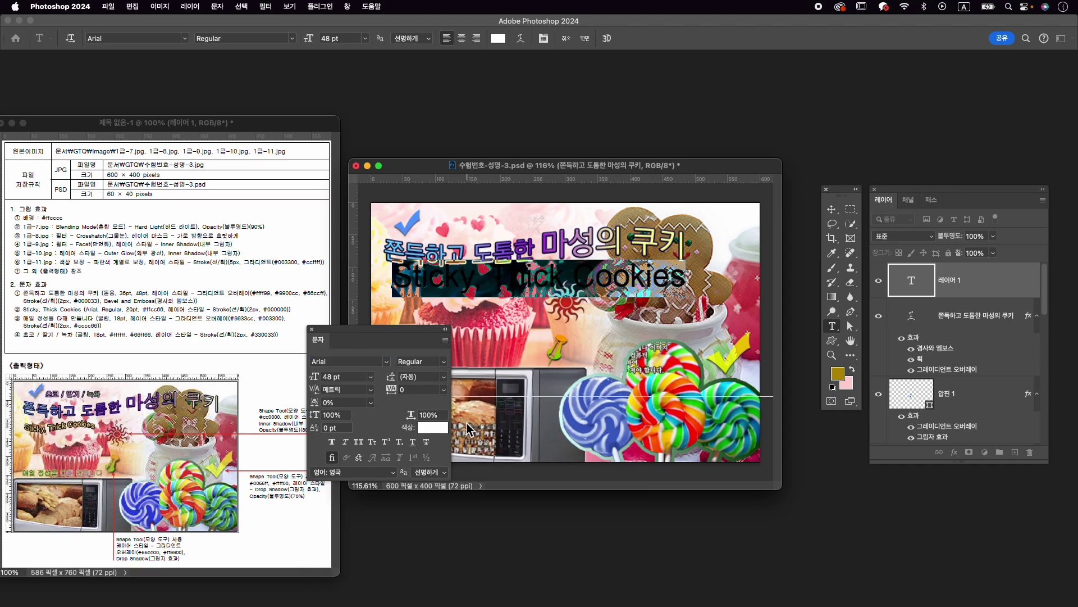
{"action": "double_click", "coordinate": [341, 380]}
{"action": "type", "text": "20"}
{"action": "key", "text": "Return"}
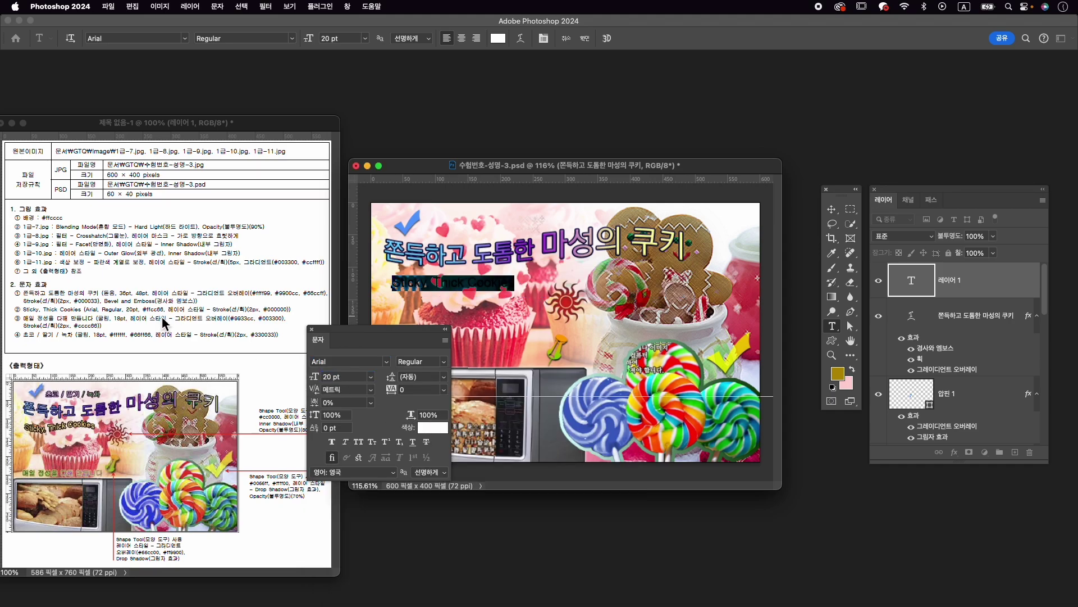
Color the "Sticky, Thick Cookies" text #ffcc66 and commit it.
{"action": "left_click", "coordinate": [433, 428]}
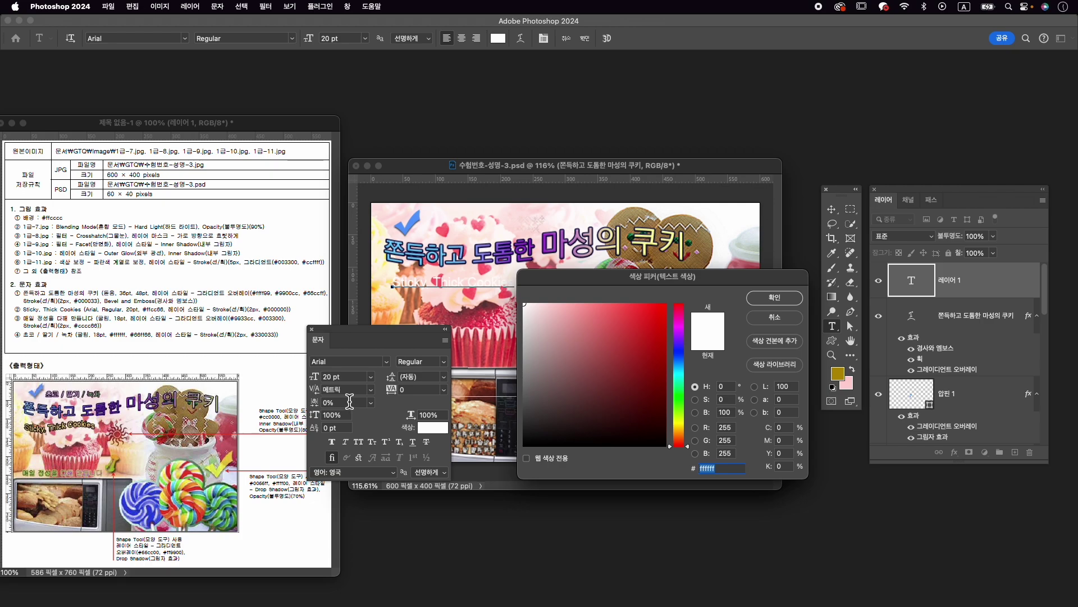
{"action": "type", "text": "ffcc"}
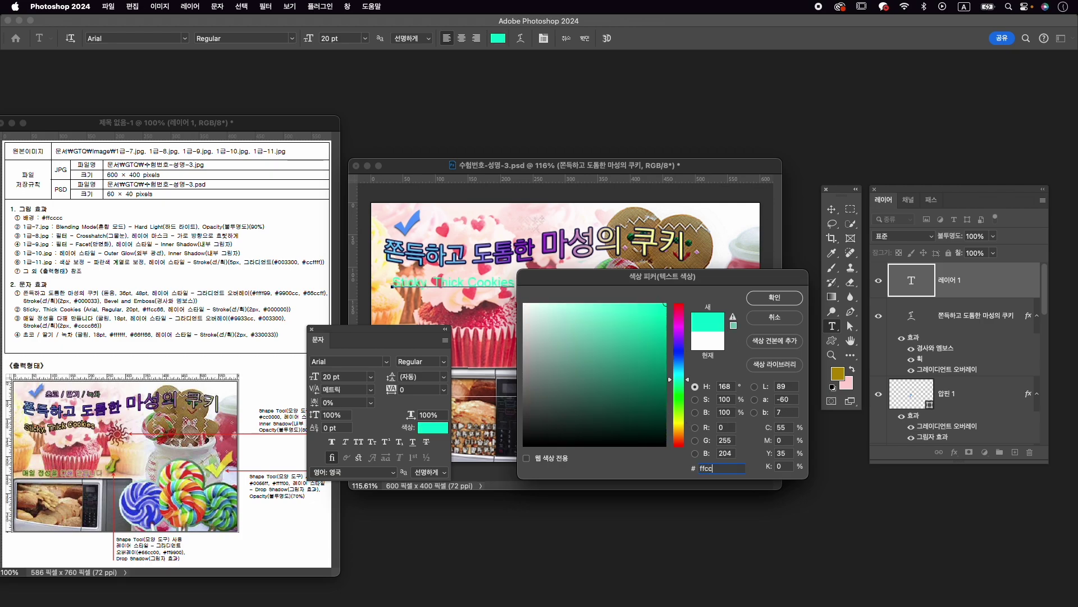
{"action": "type", "text": "66"}
{"action": "key", "text": "Return"}
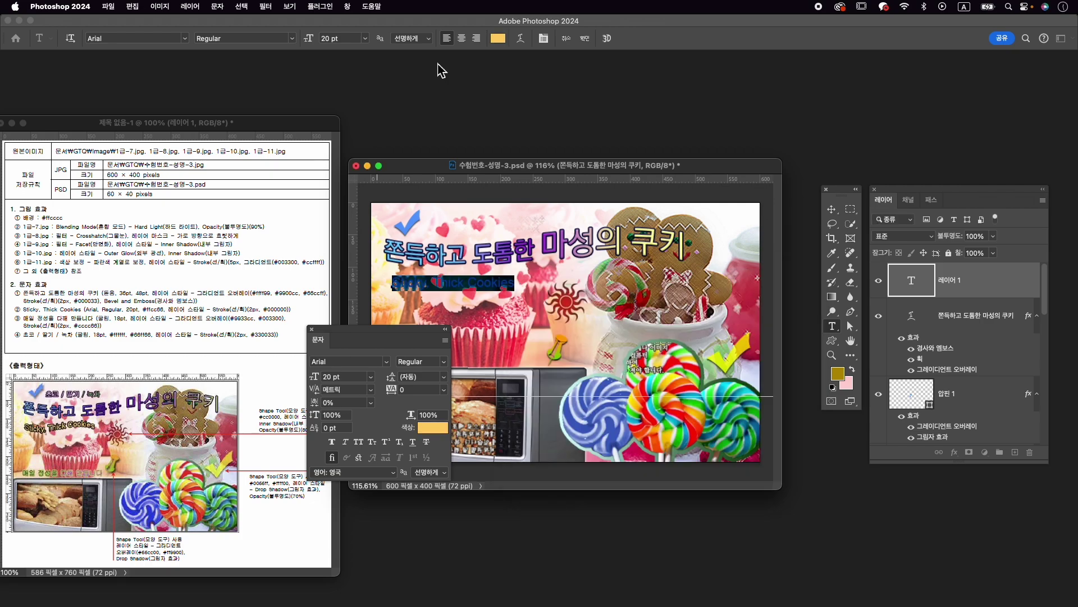
{"action": "left_click", "coordinate": [703, 212]}
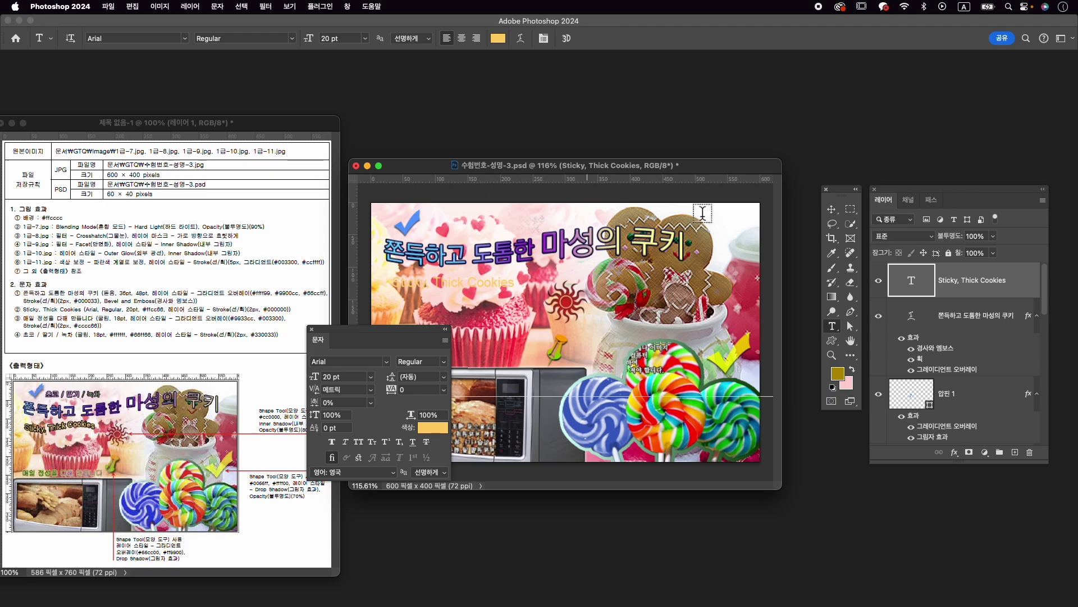
Add a 2 px outside stroke in #000000 to the "Sticky, Thick Cookies" text.
{"action": "left_click", "coordinate": [955, 453]}
{"action": "left_click", "coordinate": [958, 494]}
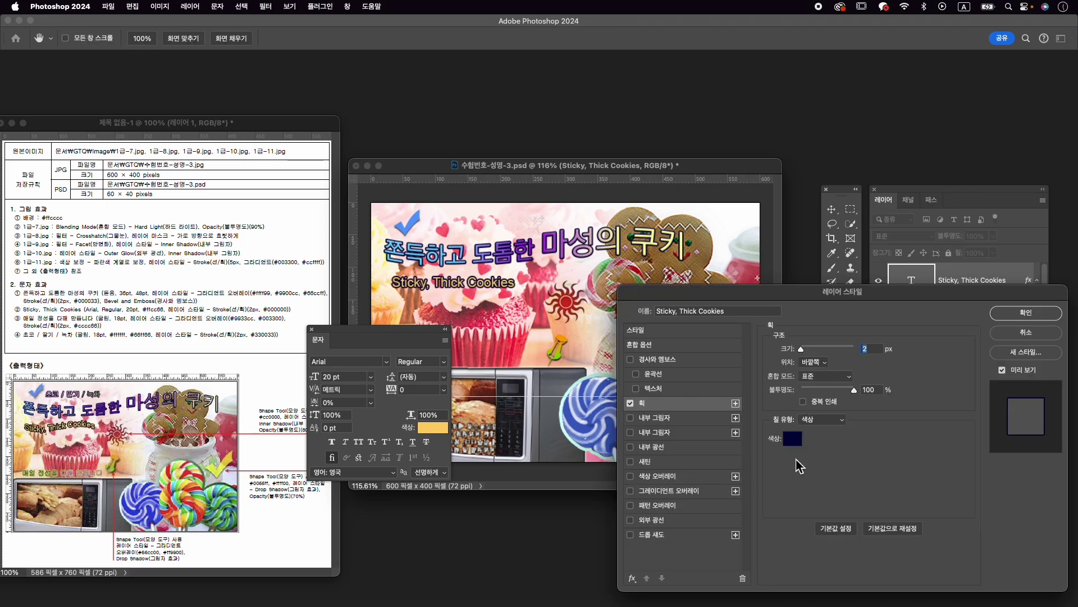
{"action": "left_click", "coordinate": [792, 438]}
{"action": "left_click_drag", "start_coordinate": [592, 423], "coordinate": [549, 515]}
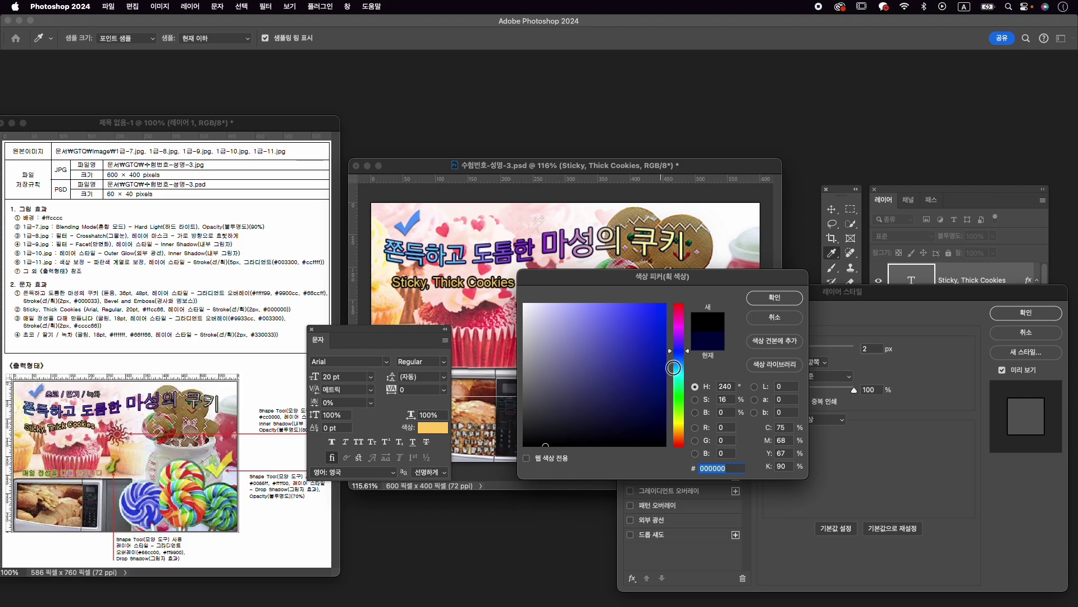
{"action": "left_click", "coordinate": [785, 298]}
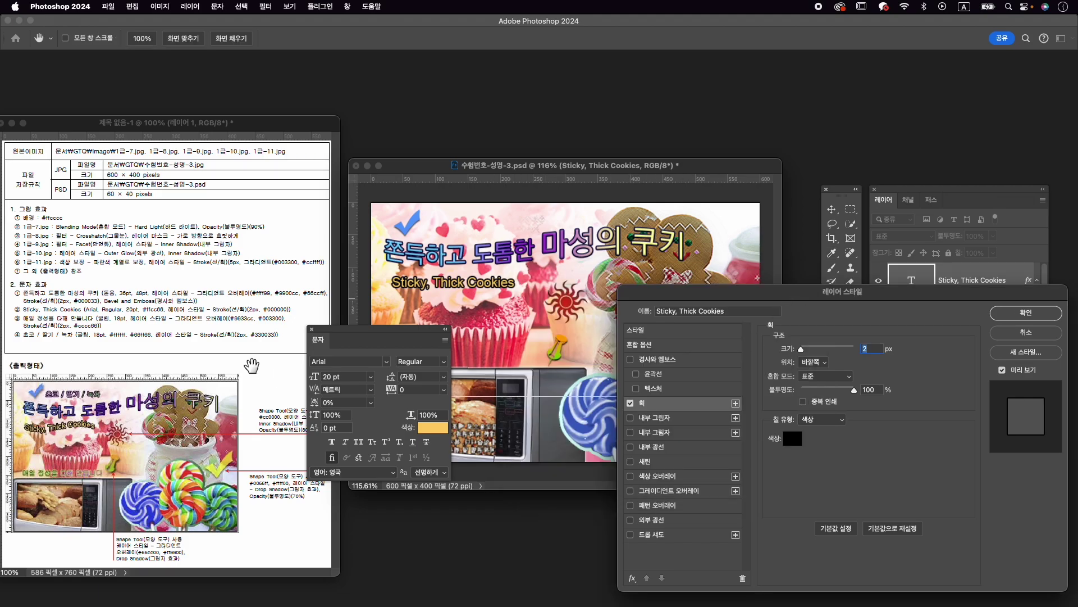
{"action": "left_click", "coordinate": [1025, 312]}
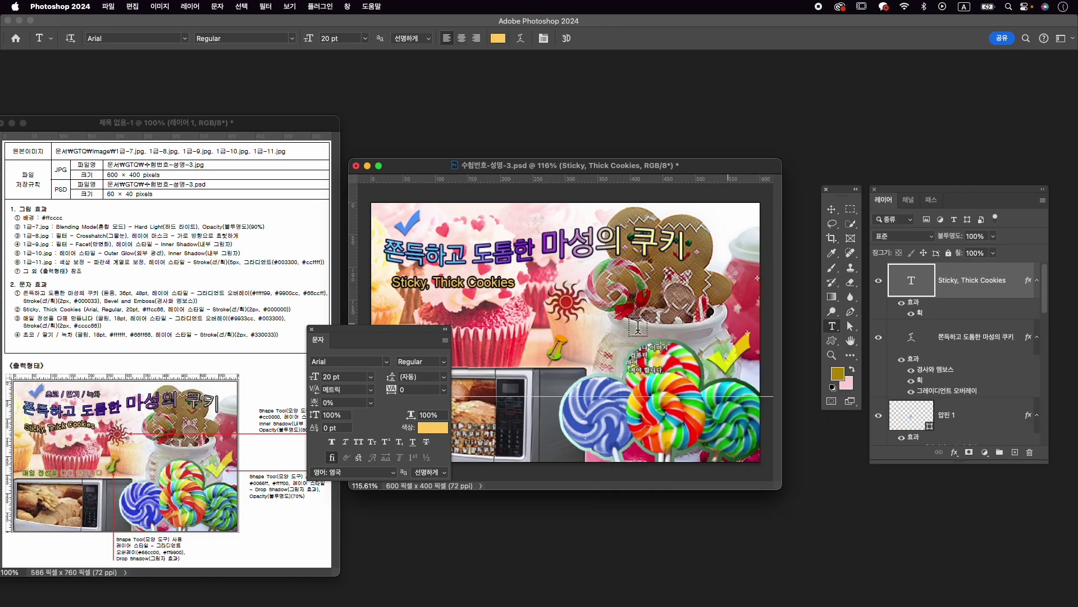
Warp the "Sticky, Thick Cookies" text into a gentle wave with a reversed bend, following the sample output.
{"action": "left_click", "coordinate": [520, 37]}
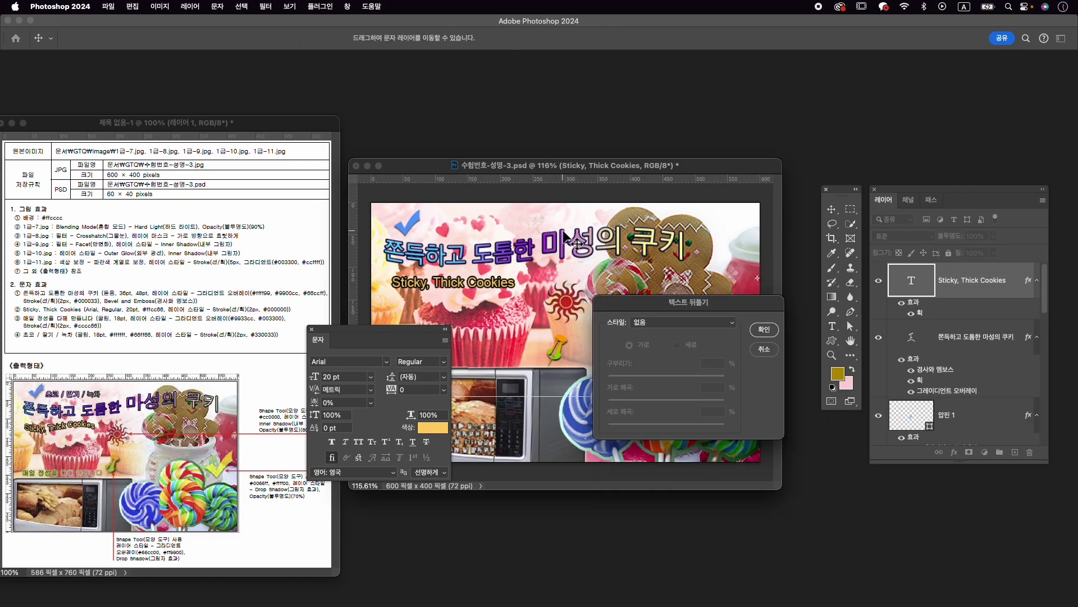
{"action": "left_click", "coordinate": [682, 326]}
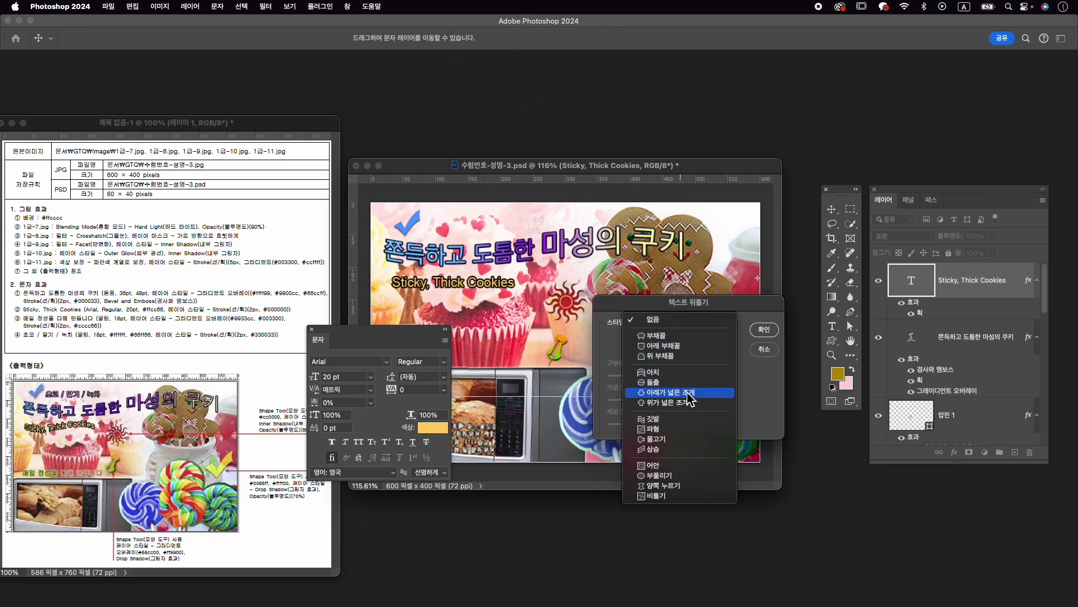
{"action": "left_click", "coordinate": [689, 425]}
{"action": "left_click_drag", "start_coordinate": [695, 377], "coordinate": [647, 391]}
{"action": "left_click", "coordinate": [777, 331]}
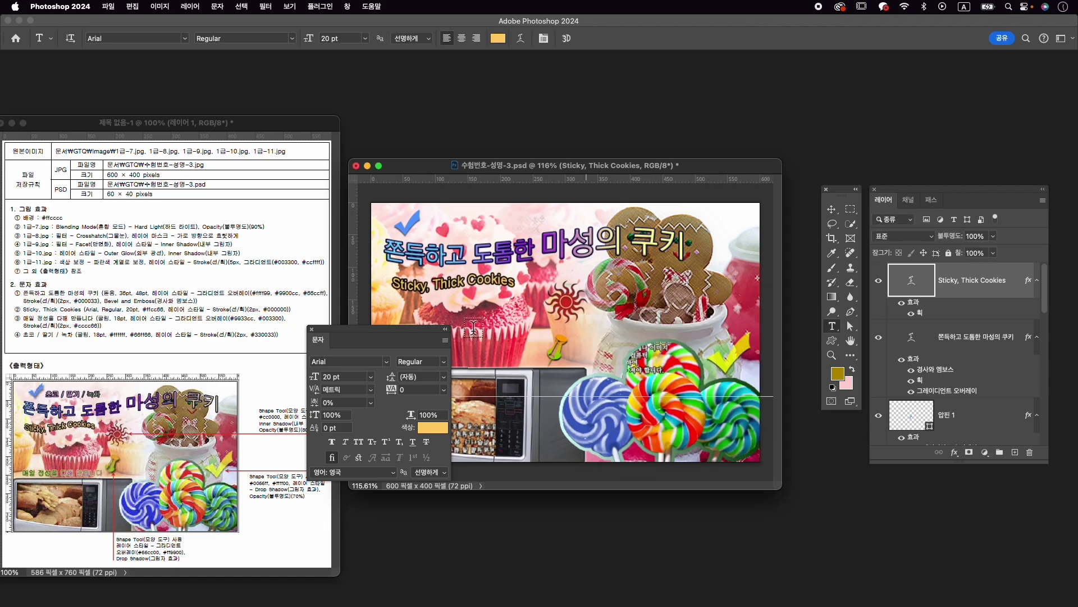
Move the warped "Sticky, Thick Cookies" text up close under the title, with its center at about X 123 px, Y 115 px.
{"action": "key", "text": "super+t"}
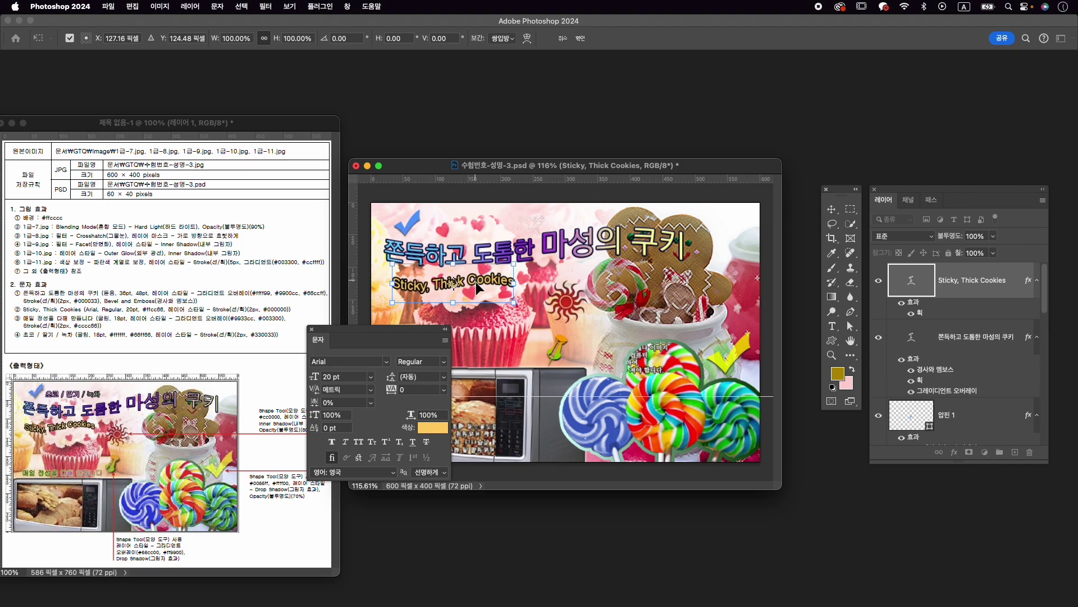
{"action": "left_click_drag", "start_coordinate": [477, 289], "coordinate": [475, 291]}
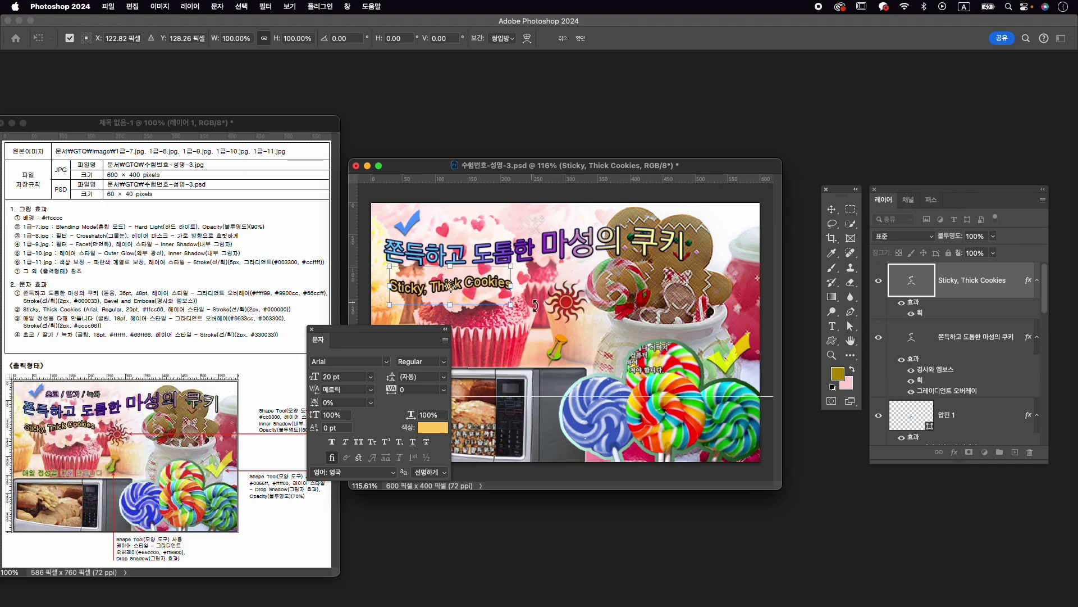
{"action": "key", "text": "Up"}
{"action": "key", "text": "Up"}
{"action": "key", "text": "Up"}
{"action": "key", "text": "Up"}
{"action": "key", "text": "Up"}
{"action": "key", "text": "Up"}
{"action": "key", "text": "Up"}
{"action": "key", "text": "Up"}
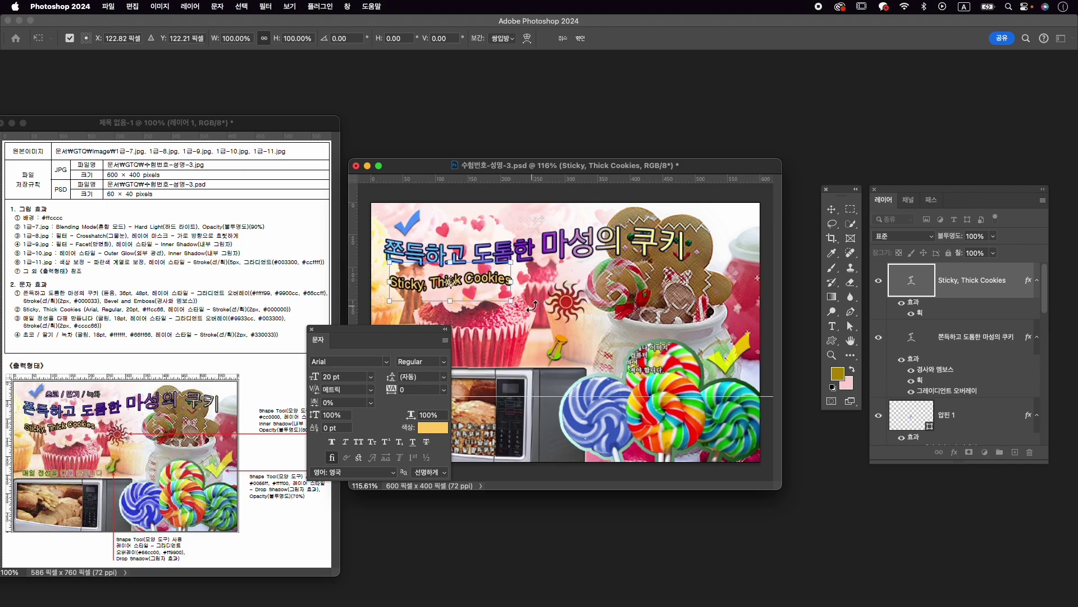
{"action": "key", "text": "Up"}
{"action": "key", "text": "Up"}
{"action": "key", "text": "Up"}
{"action": "key", "text": "Up"}
{"action": "key", "text": "Up"}
{"action": "key", "text": "Up"}
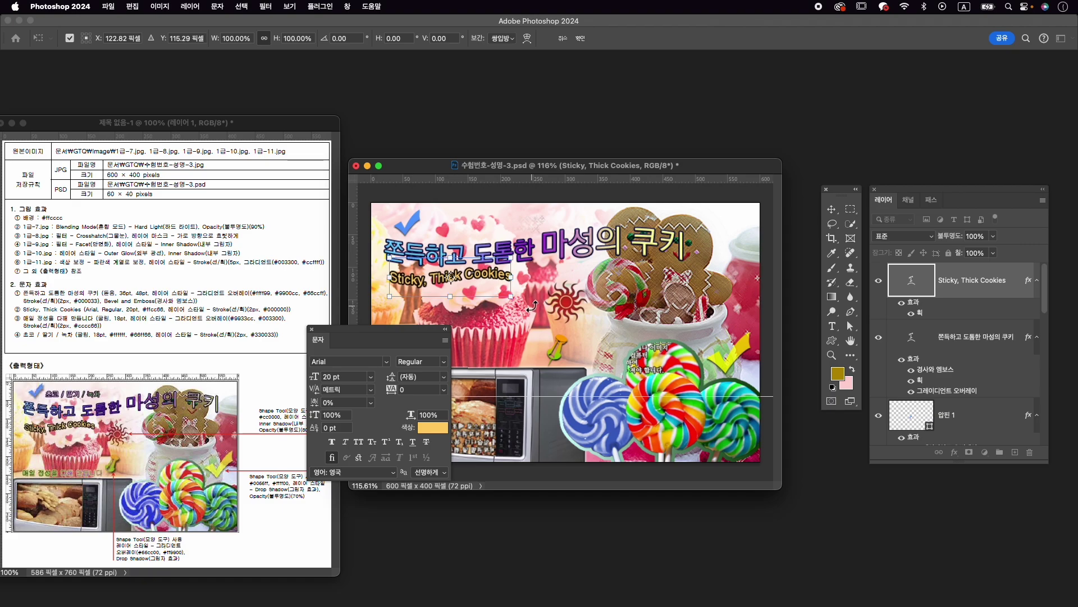
{"action": "key", "text": "Up"}
{"action": "key", "text": "Return"}
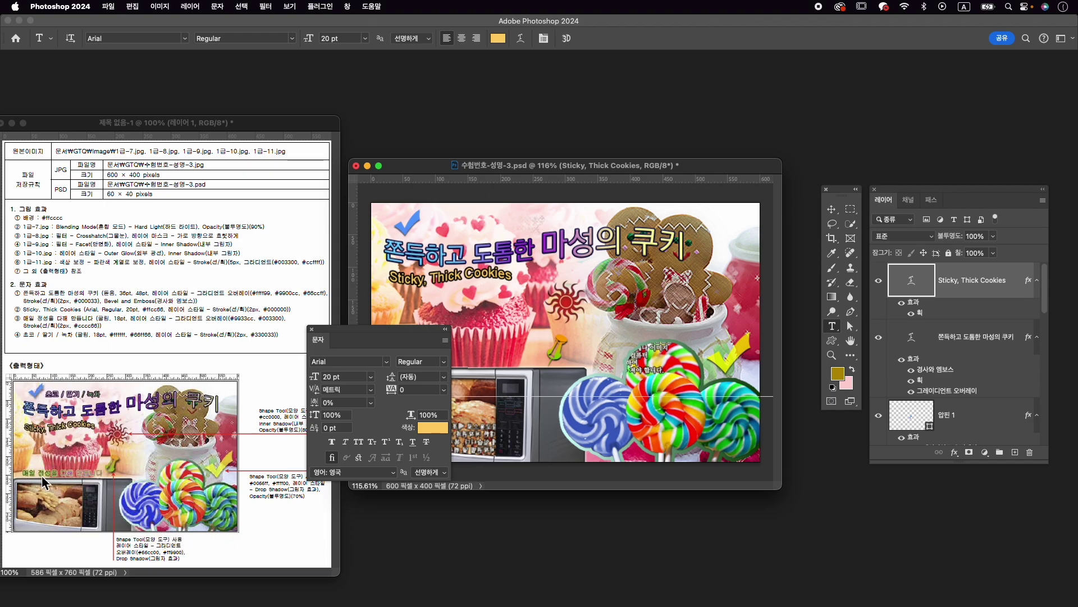
Add the text "매일 정성을 다해 만듭니다" just above the microwave, clearing the character settings away from that area.
{"action": "left_click_drag", "start_coordinate": [401, 335], "coordinate": [818, 133]}
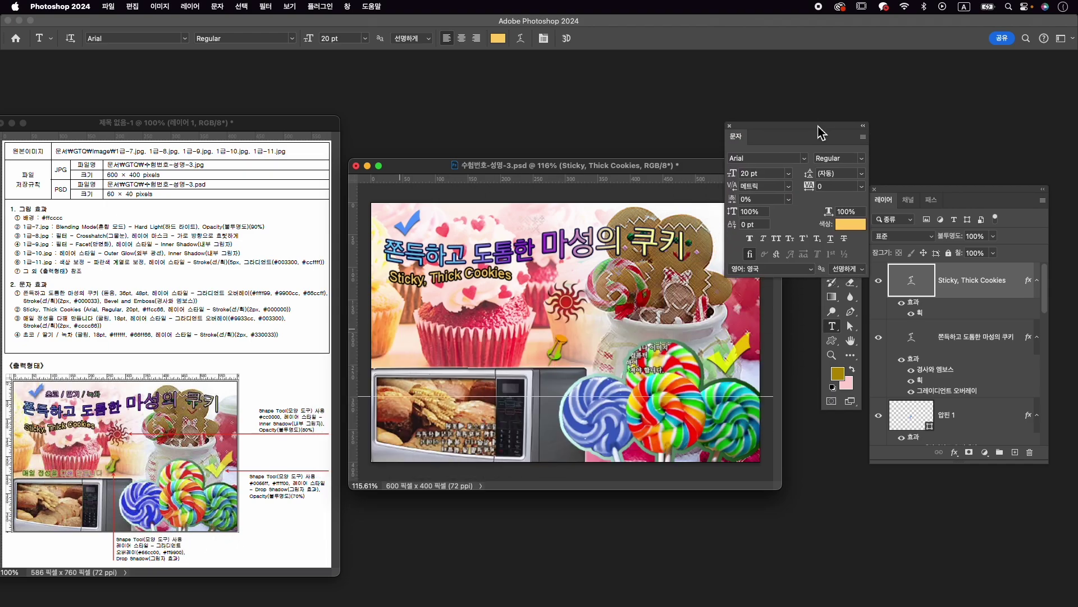
{"action": "left_click", "coordinate": [387, 358]}
{"action": "key", "text": "BackSpace"}
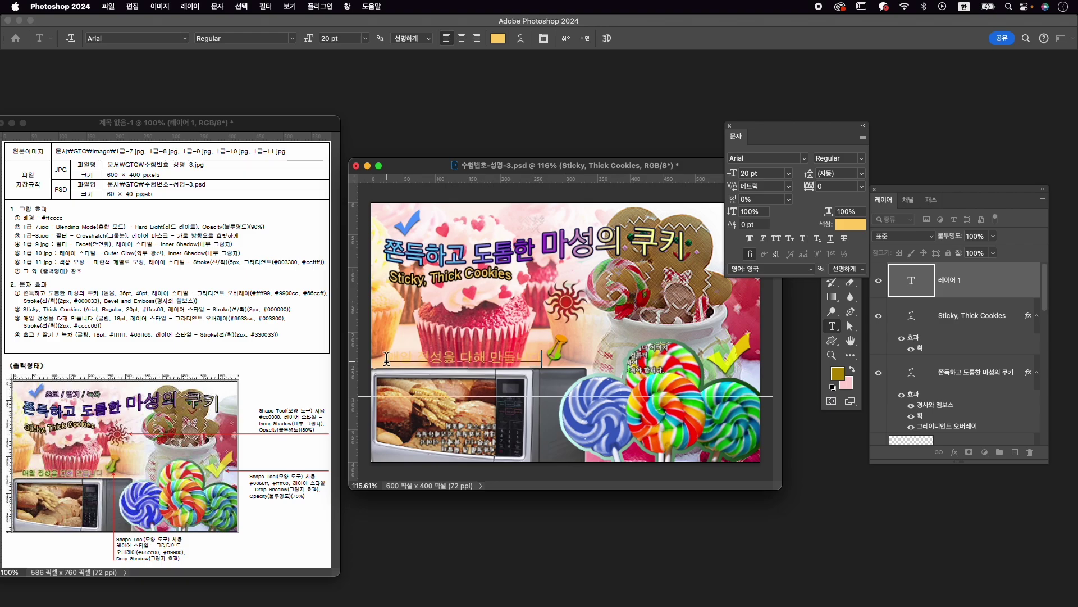
Format the whole "매일 정성을 다해 만듭니다" text in 210 Gulim 050 at 18 pt and commit it.
{"action": "key", "text": "super+a"}
{"action": "left_click", "coordinate": [768, 162]}
{"action": "type", "text": "gulim"}
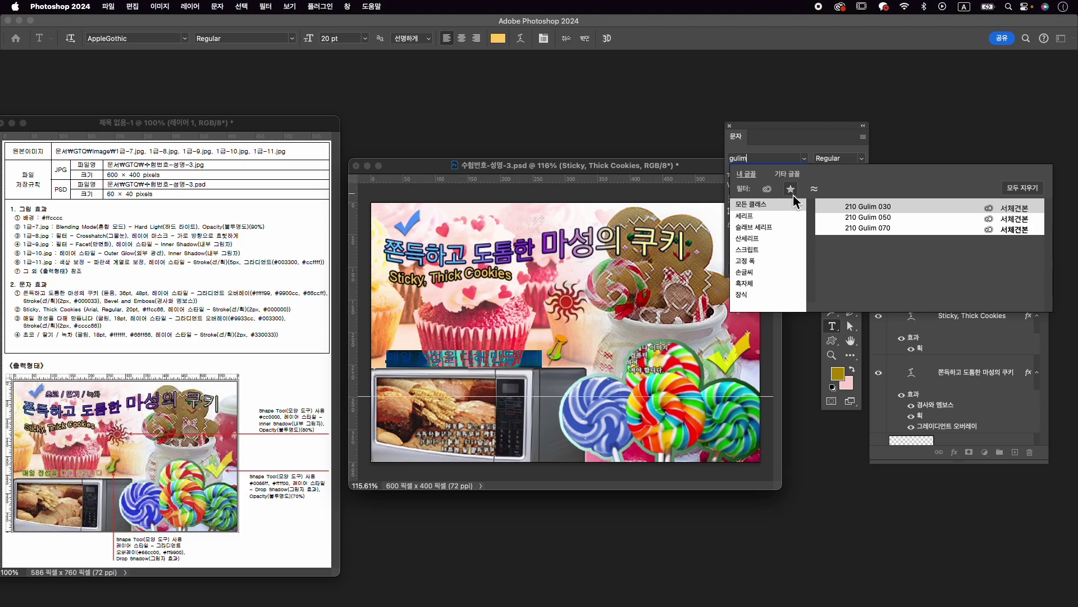
{"action": "left_click", "coordinate": [876, 217]}
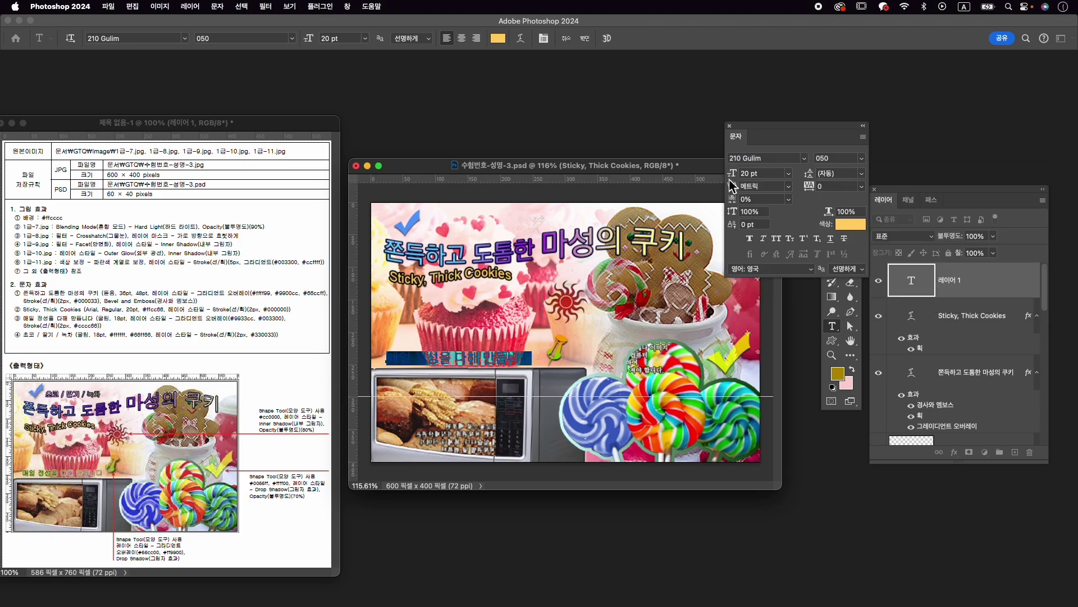
{"action": "left_click", "coordinate": [747, 174]}
{"action": "type", "text": "18"}
{"action": "key", "text": "Return"}
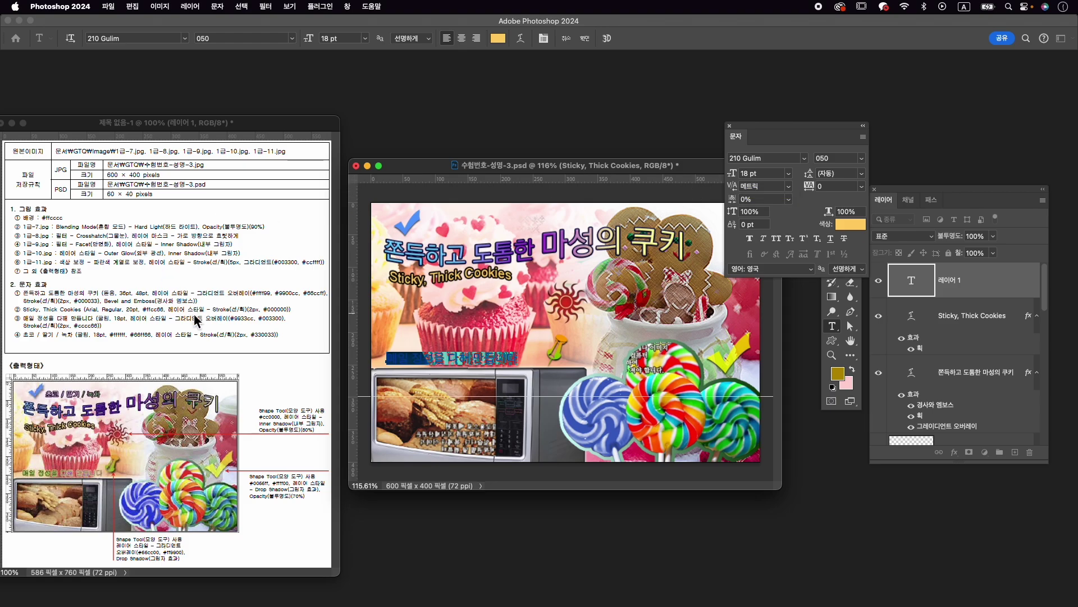
{"action": "left_click", "coordinate": [585, 38]}
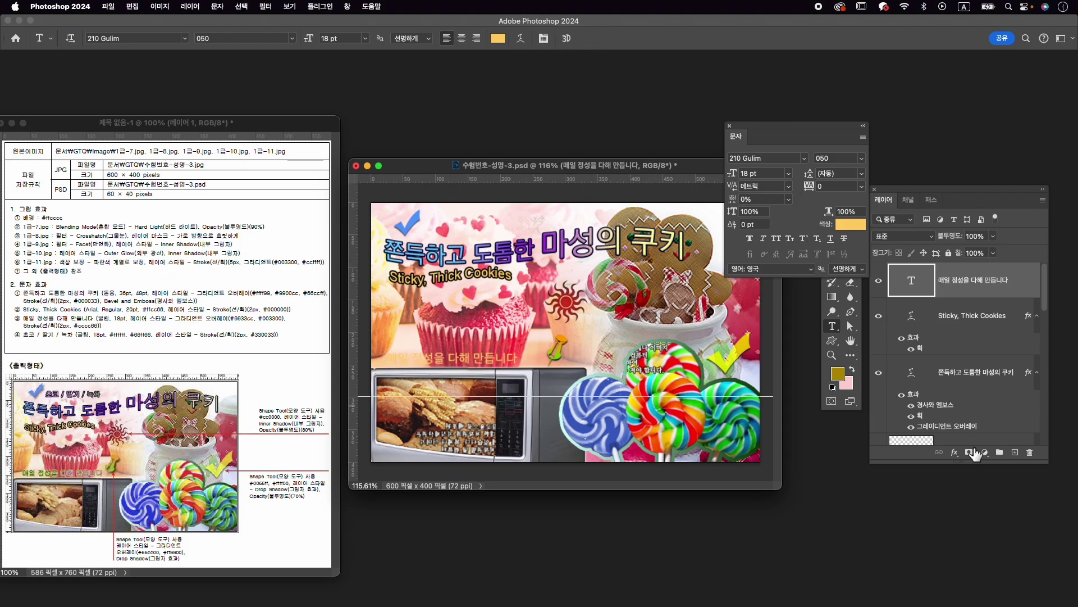
Add a gradient overlay to the "매일 정성을 다해 만듭니다" text and remove the gradient's middle color stop.
{"action": "left_click", "coordinate": [954, 453]}
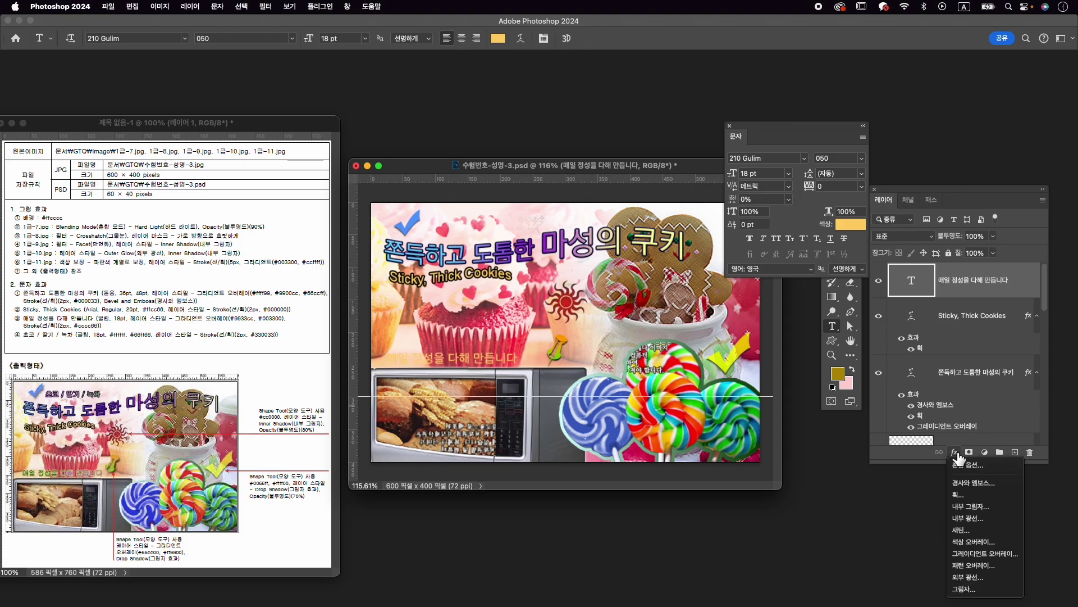
{"action": "left_click", "coordinate": [986, 555]}
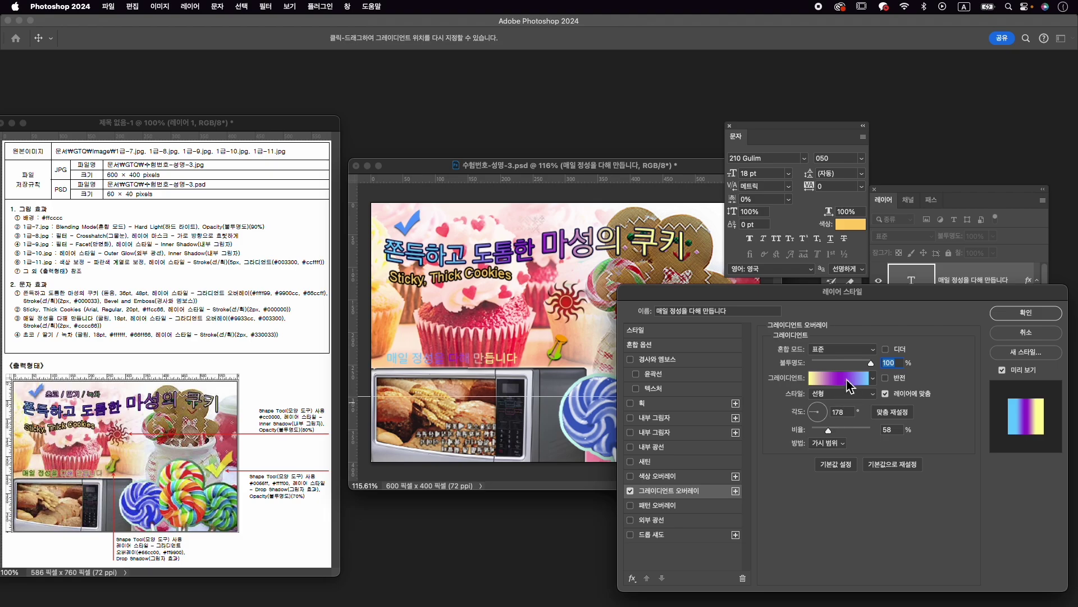
{"action": "left_click", "coordinate": [851, 386]}
{"action": "left_click_drag", "start_coordinate": [779, 488], "coordinate": [782, 508]}
Set the overlay gradient's start color to #9933cc and its end color to #003300, and accept the gradient.
{"action": "left_click", "coordinate": [674, 488]}
{"action": "double_click", "coordinate": [674, 488]}
{"action": "type", "text": "9933cc"}
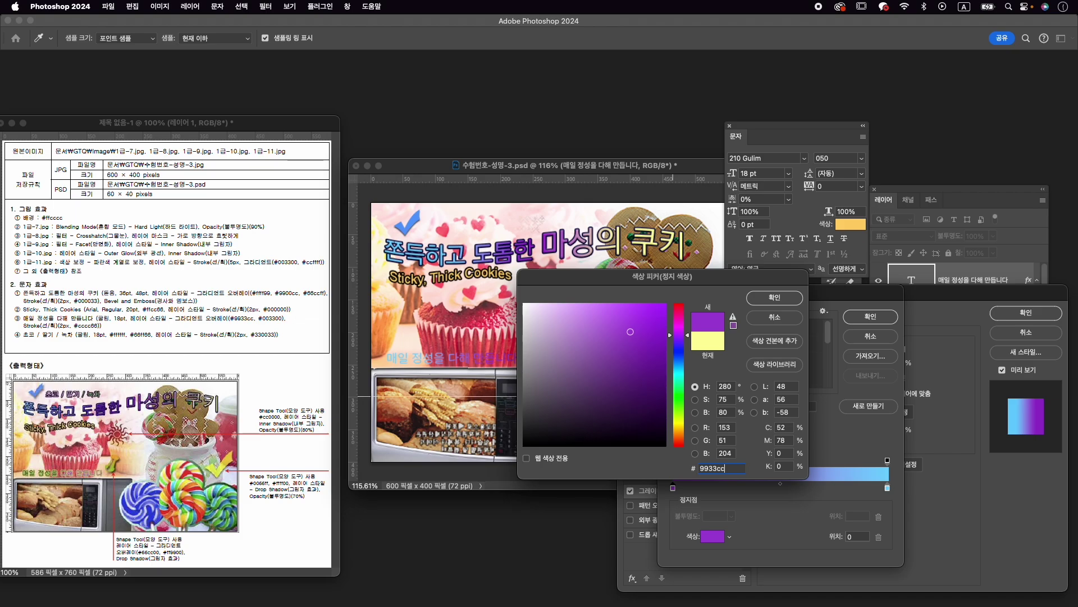
{"action": "key", "text": "Return"}
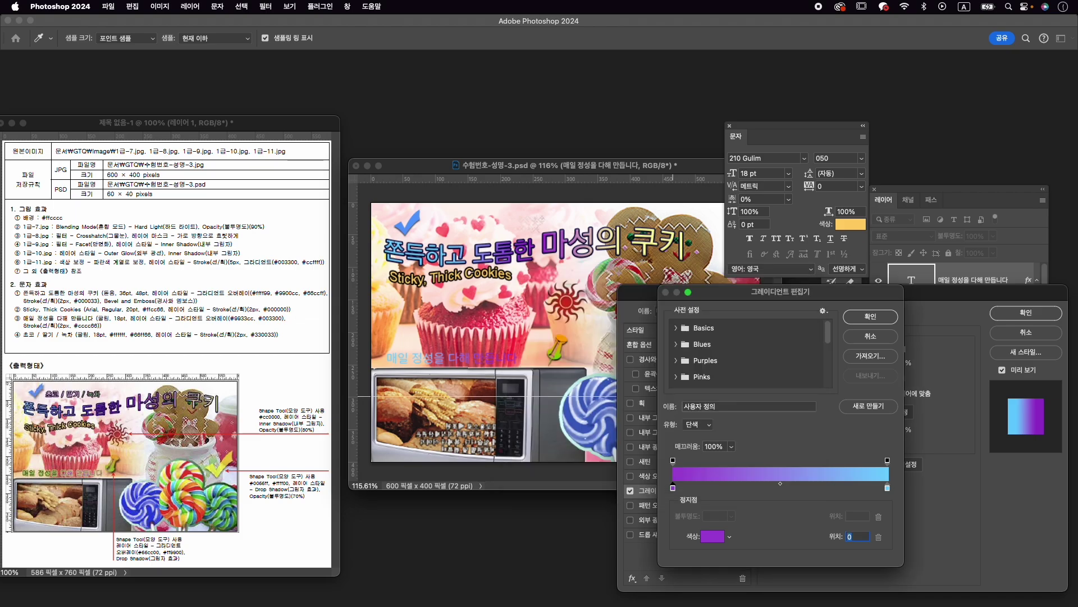
{"action": "double_click", "coordinate": [887, 489]}
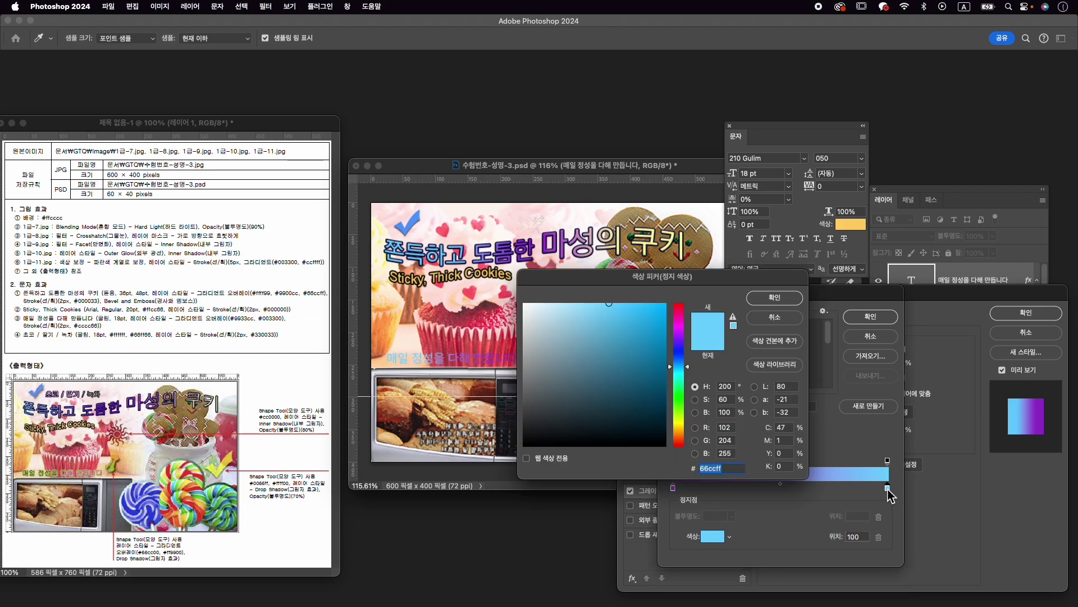
{"action": "type", "text": "003300"}
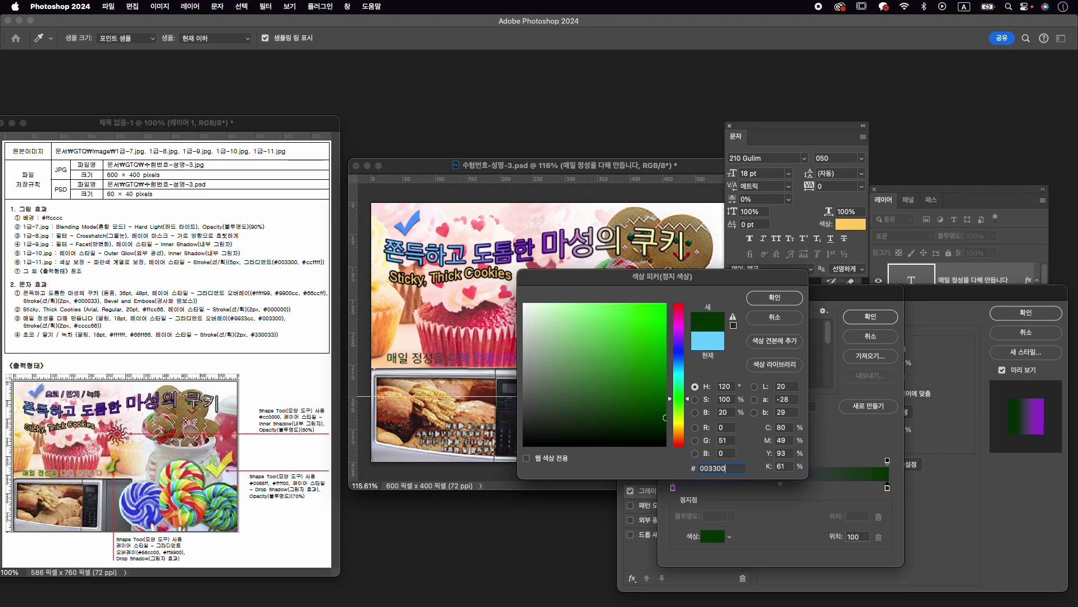
{"action": "key", "text": "Return"}
{"action": "left_click", "coordinate": [885, 319]}
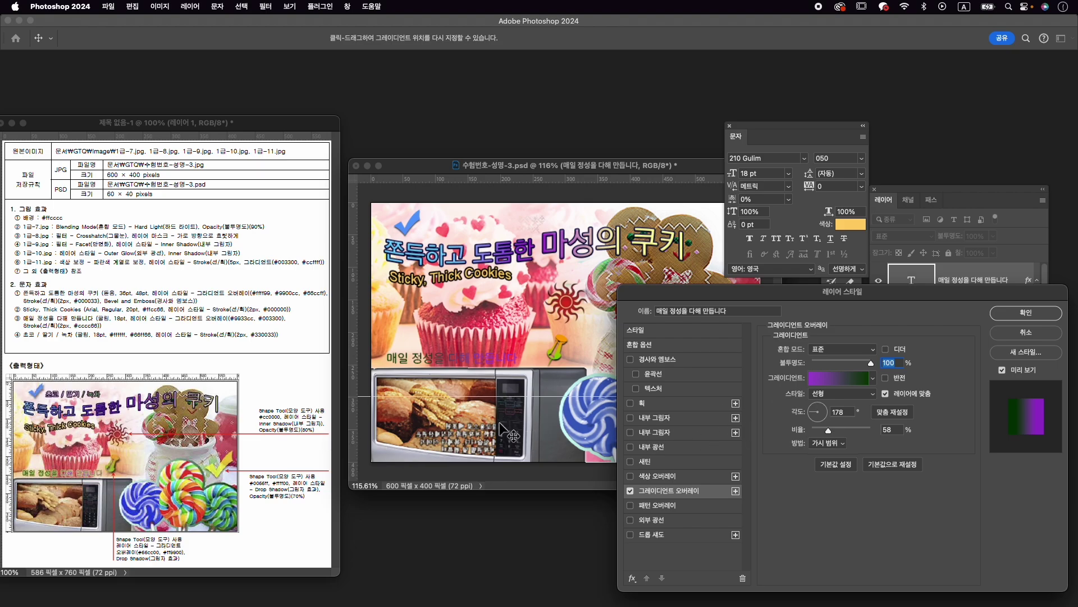
Add a 2 px outside stroke in #cccc66 to the "매일 정성을 다해 만듭니다" text and apply the layer style.
{"action": "left_click", "coordinate": [660, 405]}
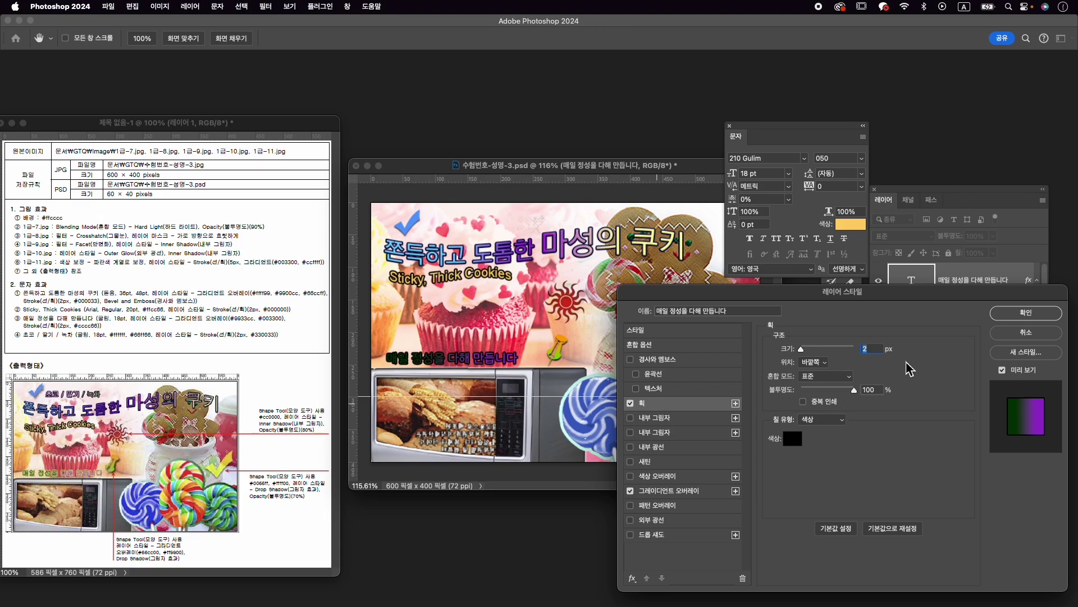
{"action": "left_click", "coordinate": [793, 437]}
{"action": "type", "text": "cccc66"}
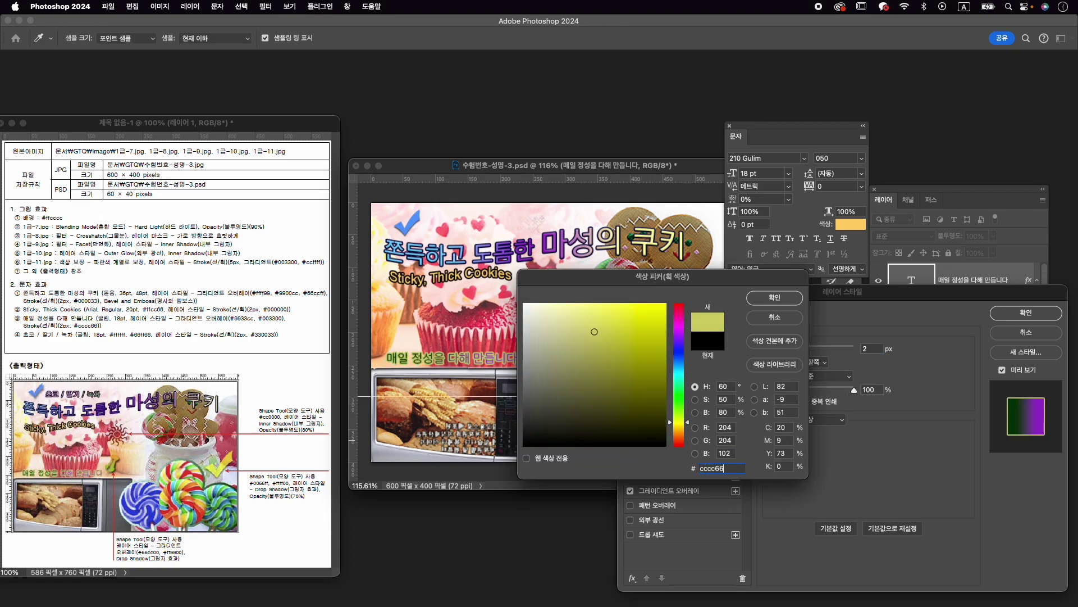
{"action": "key", "text": "Return"}
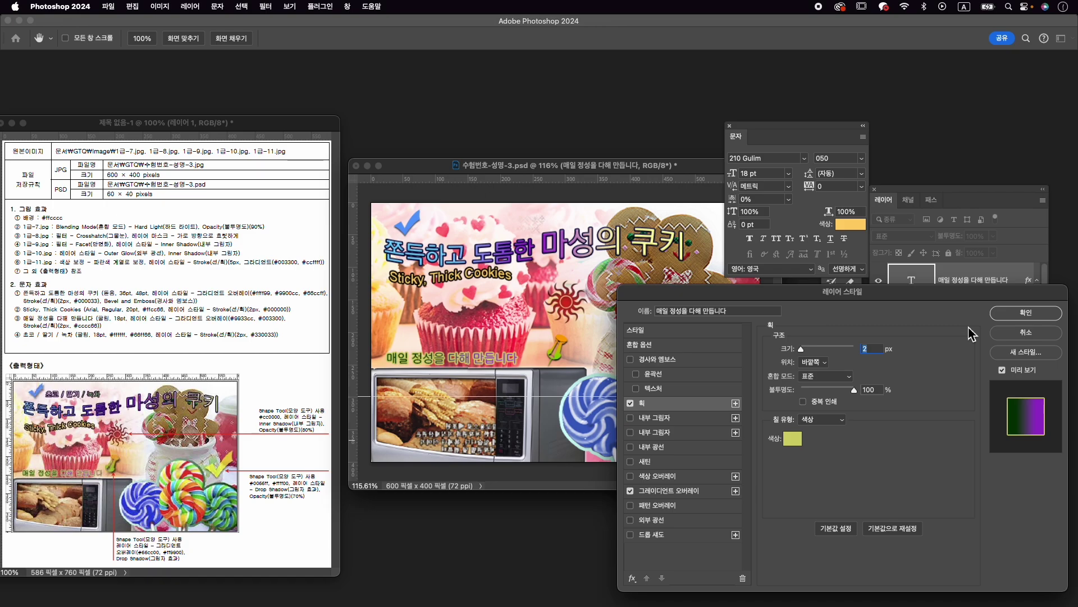
{"action": "left_click", "coordinate": [1026, 312]}
Shift the "매일 정성을 다해 만듭니다" text slightly so its center sits at about X 126 px, Y 243 px.
{"action": "key", "text": "super+t"}
{"action": "left_click_drag", "start_coordinate": [504, 364], "coordinate": [505, 366]}
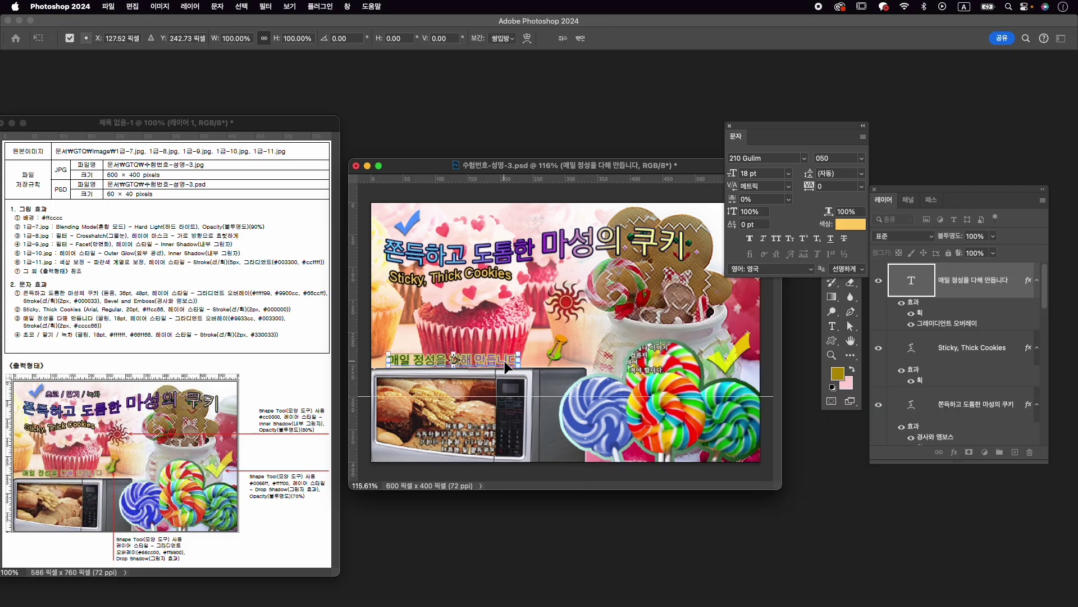
{"action": "key", "text": "Left"}
{"action": "key", "text": "Left"}
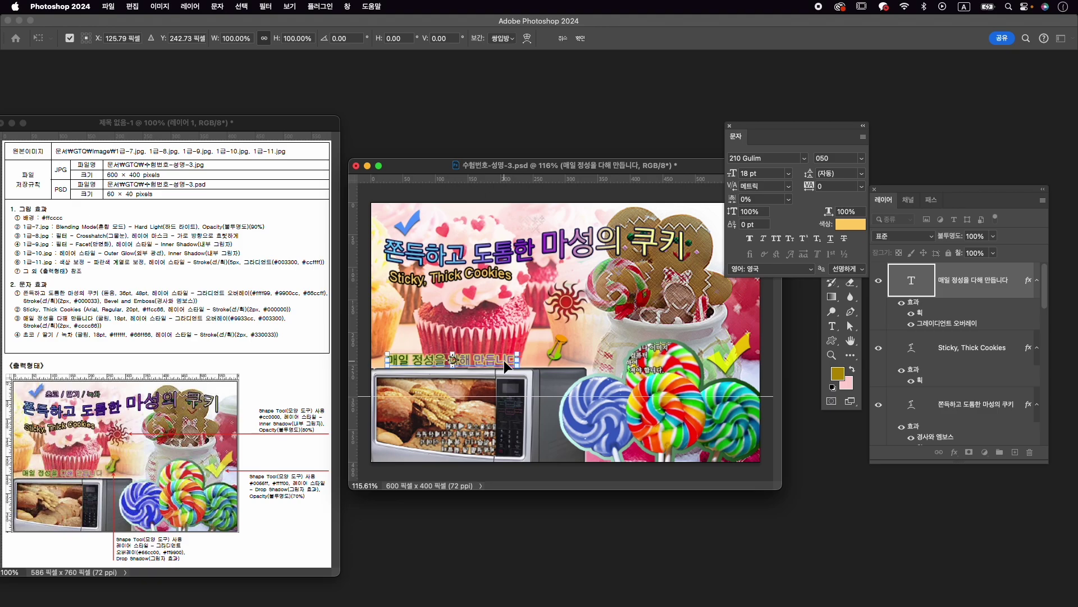
{"action": "key", "text": "Return"}
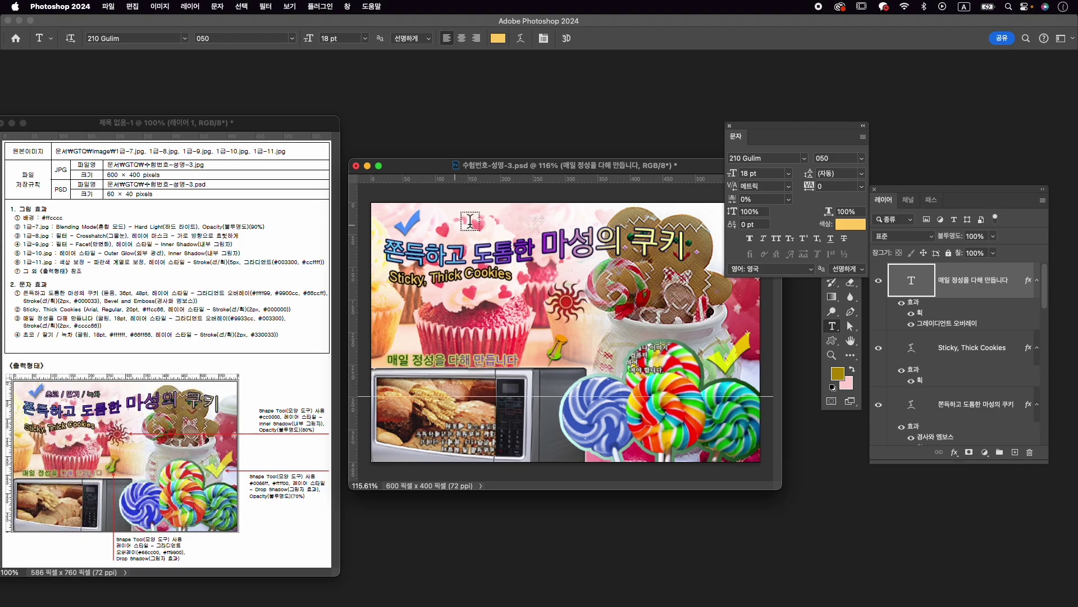
Add the text "초코 / 딸기 / 녹차" above the Korean title, just beside the blue check mark.
{"action": "left_click", "coordinate": [438, 241]}
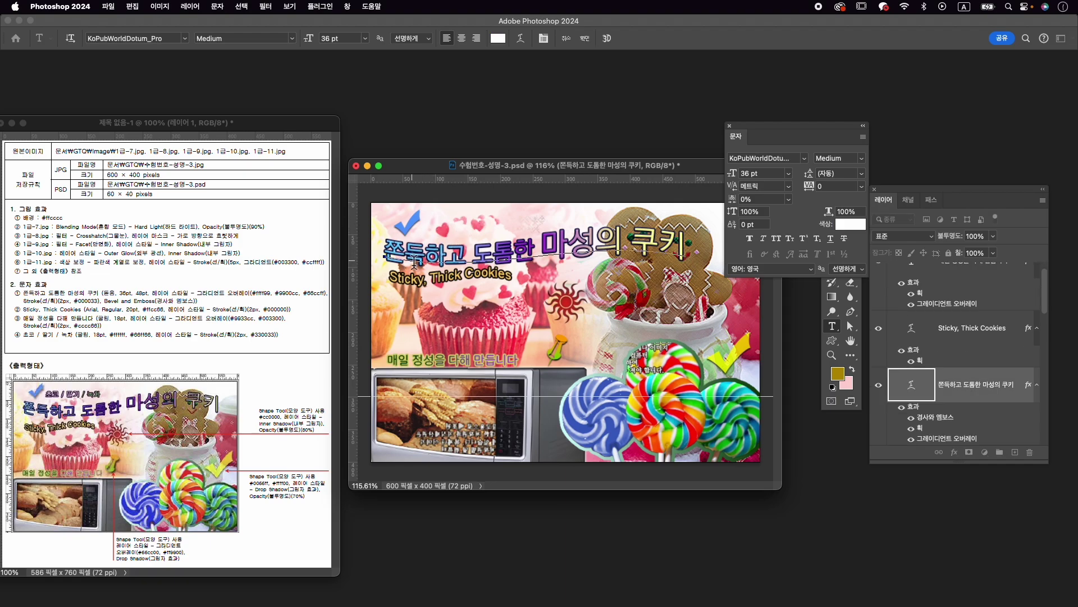
{"action": "key", "text": "super+Return"}
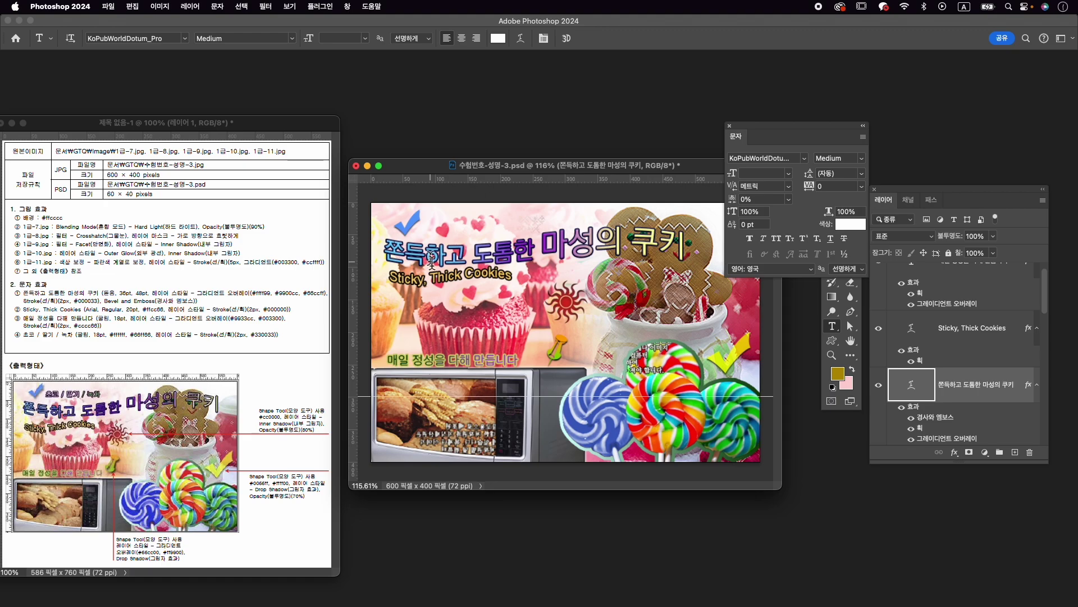
{"action": "left_click", "coordinate": [437, 225]}
{"action": "key", "text": "BackSpace"}
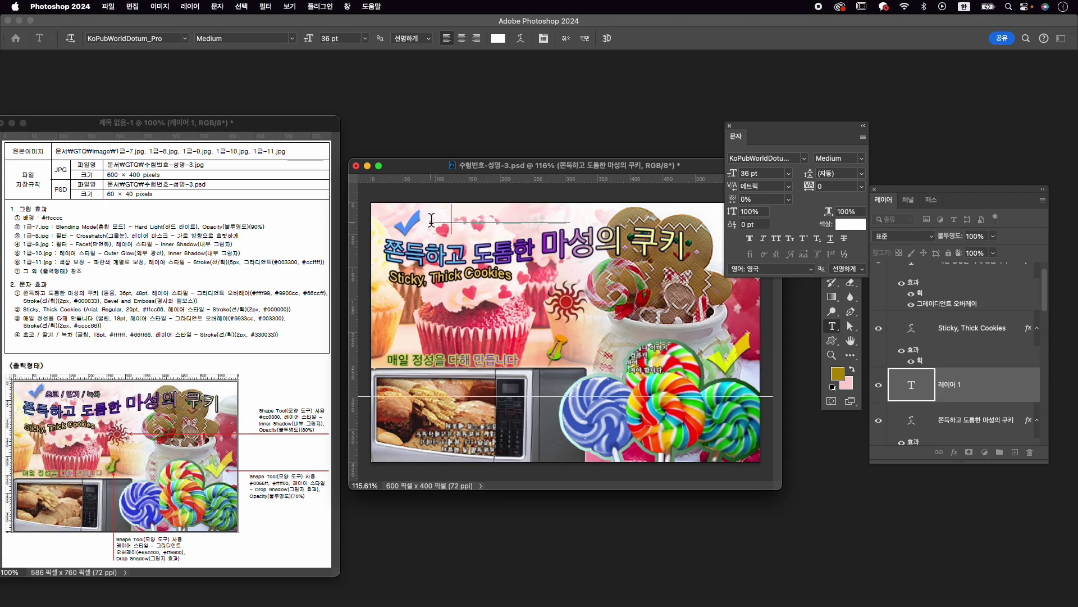
{"action": "type", "text": "초코 / 따"}
{"action": "type", "text": "기 / 녹차"}
Set the whole "초코 / 딸기 / 녹차" text to the 210 Gulim 050 font at 18 pt.
{"action": "key", "text": "super+a"}
{"action": "left_click", "coordinate": [775, 158]}
{"action": "type", "text": "ㅎ"}
{"action": "type", "text": "ulim"}
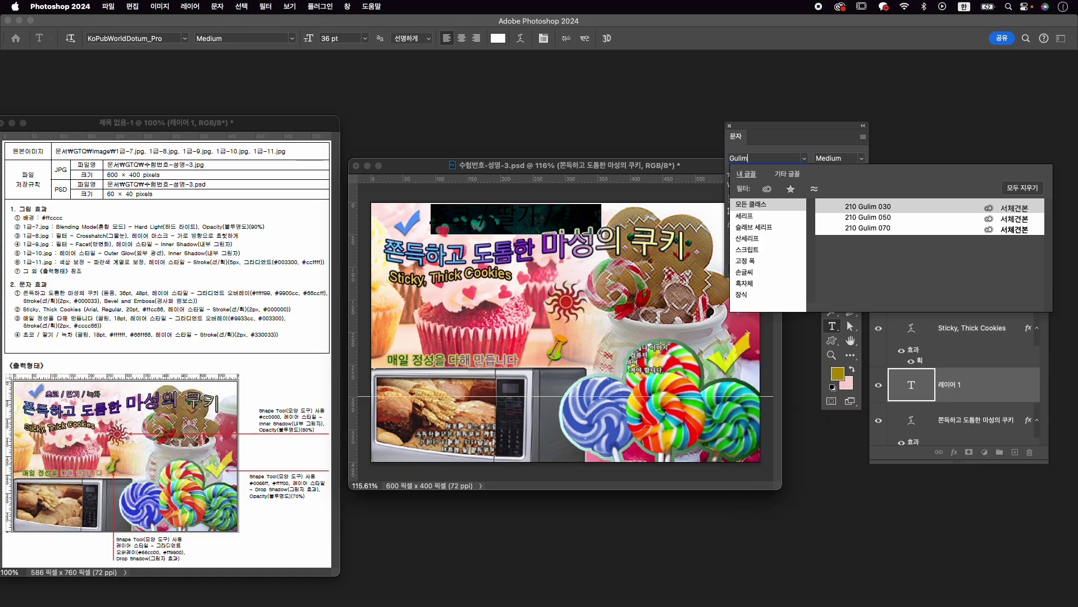
{"action": "left_click", "coordinate": [876, 218]}
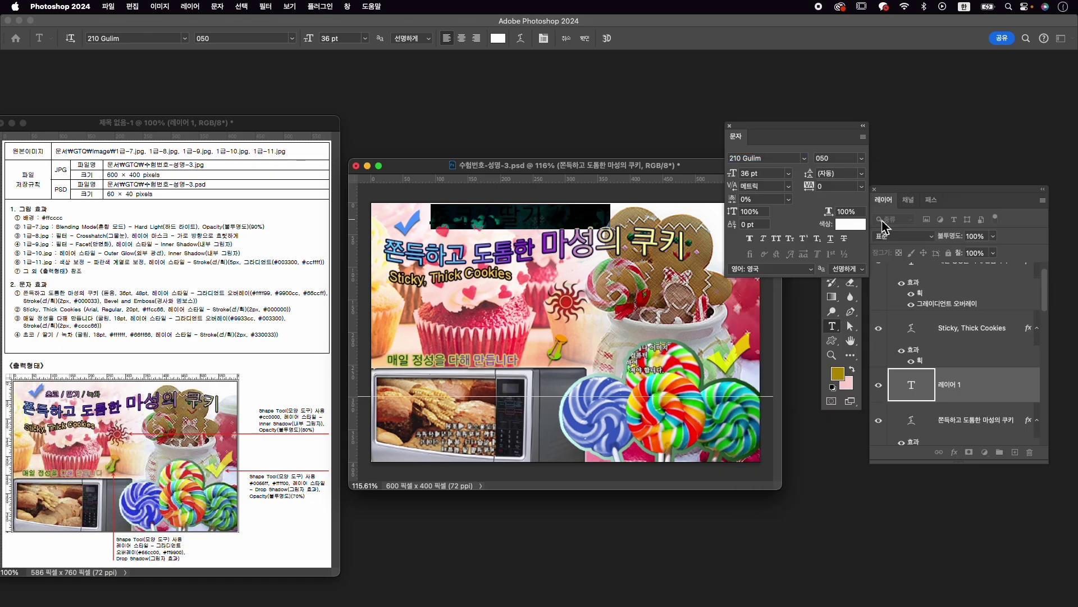
{"action": "left_click", "coordinate": [746, 174]}
{"action": "key", "text": "Caps_Lock"}
{"action": "type", "text": "1"}
{"action": "key", "text": "Return"}
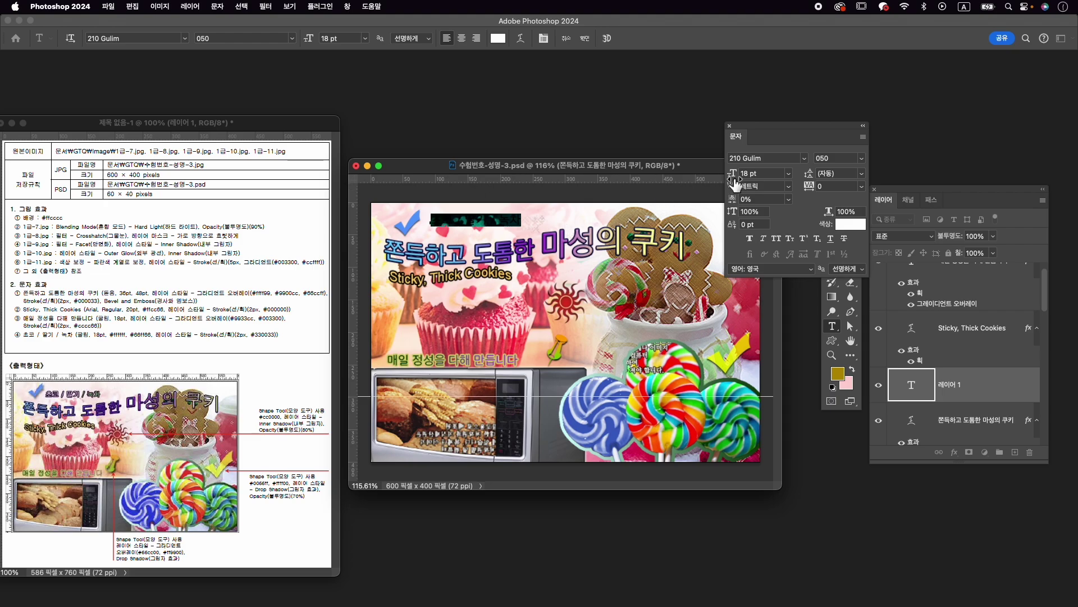
Set the text color of the "초코 / 딸기" part to white.
{"action": "left_click", "coordinate": [479, 220]}
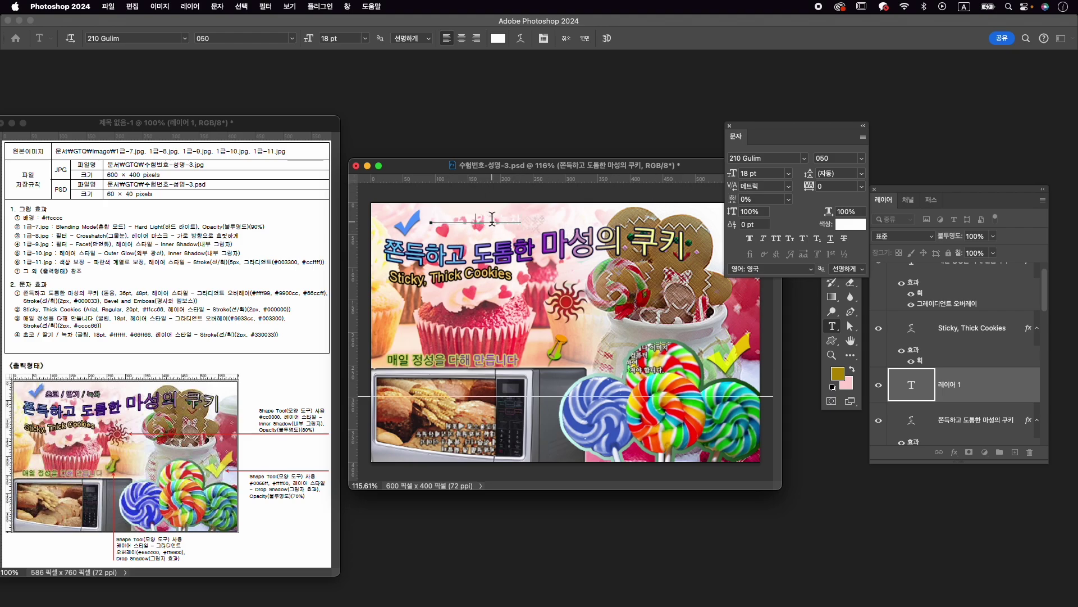
{"action": "left_click_drag", "start_coordinate": [490, 221], "coordinate": [351, 228]}
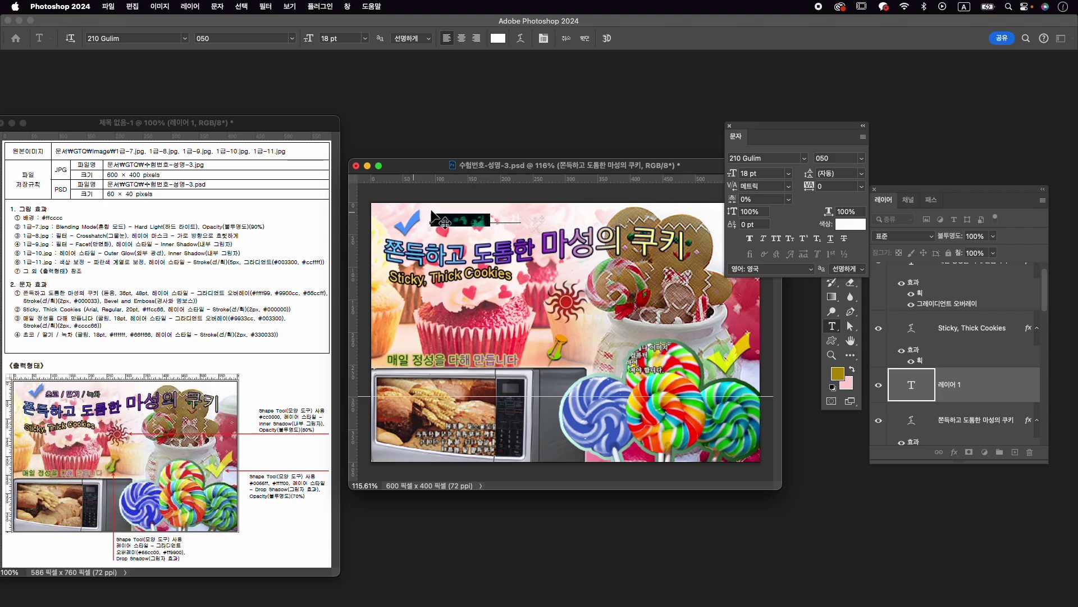
{"action": "scroll", "coordinate": [448, 216], "scroll_direction": "up", "scroll_amount": 3}
{"action": "scroll", "coordinate": [448, 217], "scroll_direction": "up", "scroll_amount": 3}
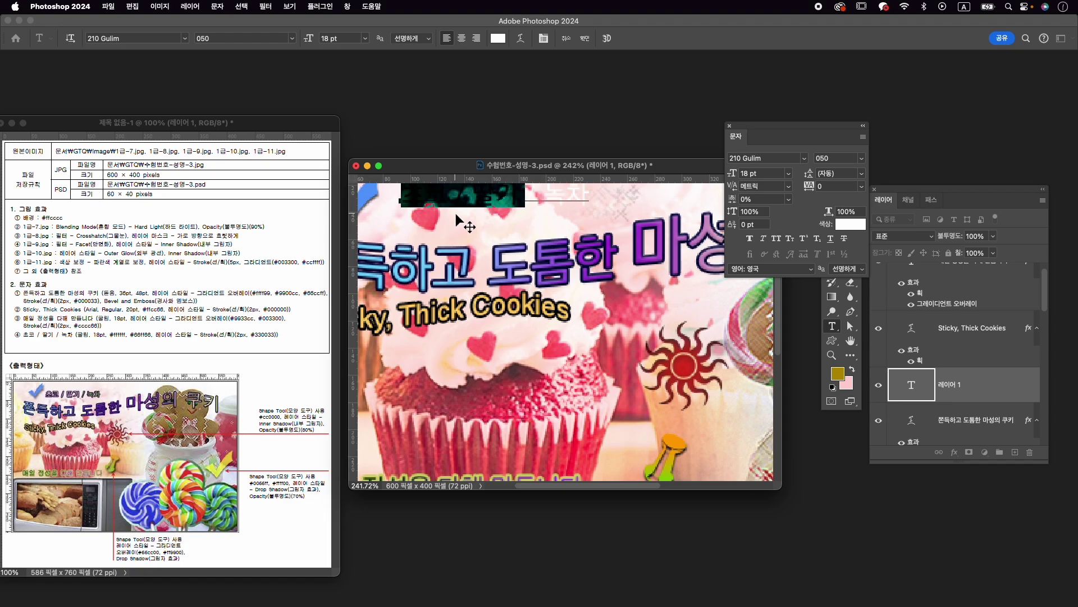
{"action": "key", "text": "super+Return"}
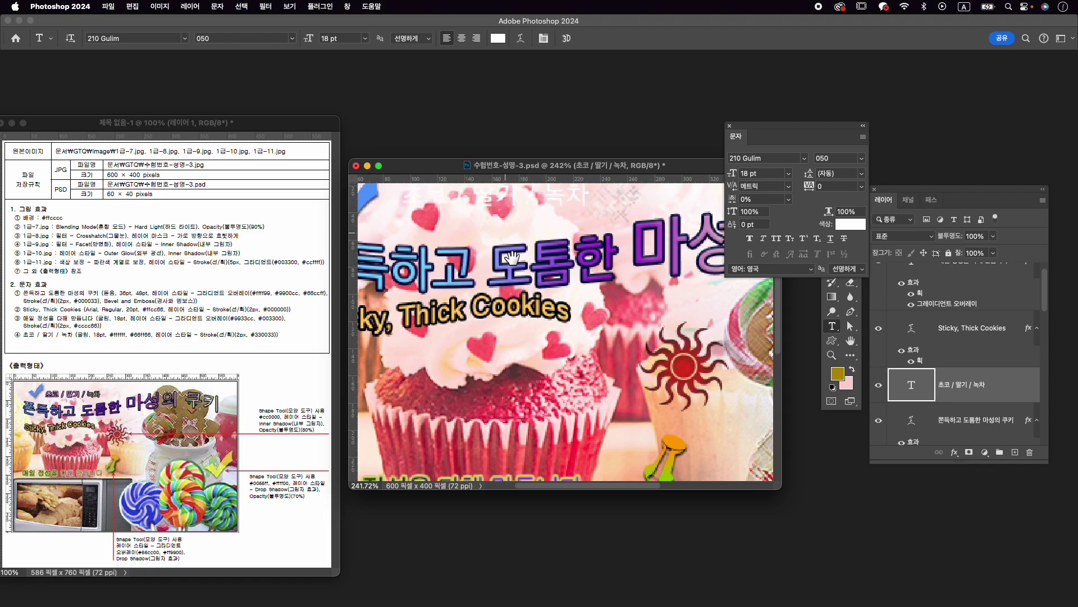
{"action": "scroll", "coordinate": [506, 225], "scroll_direction": "up", "scroll_amount": 2}
{"action": "left_click", "coordinate": [527, 222]}
{"action": "left_click_drag", "start_coordinate": [527, 222], "coordinate": [393, 217]}
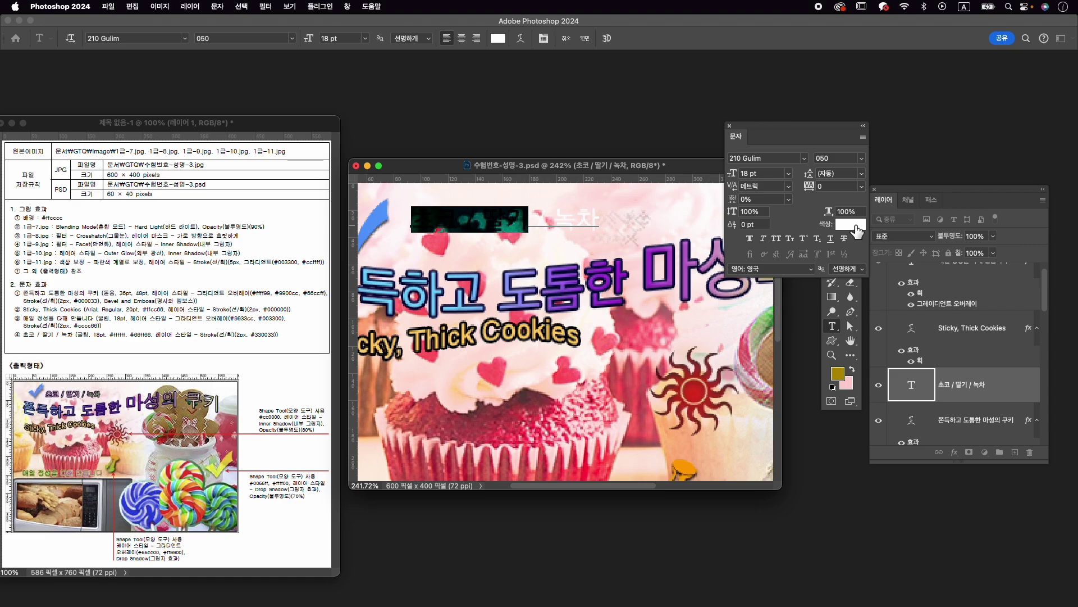
{"action": "left_click", "coordinate": [856, 225]}
{"action": "key", "text": "Return"}
Color the "/ 녹차" part of the text #66ff66 and commit the text edit.
{"action": "left_click_drag", "start_coordinate": [537, 220], "coordinate": [639, 225]}
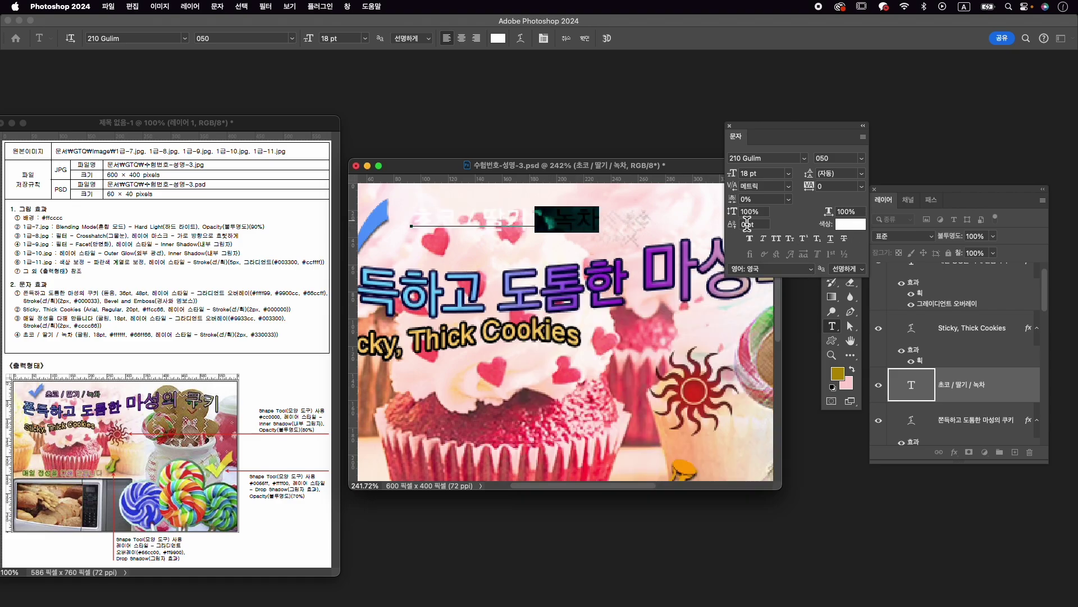
{"action": "left_click", "coordinate": [851, 224]}
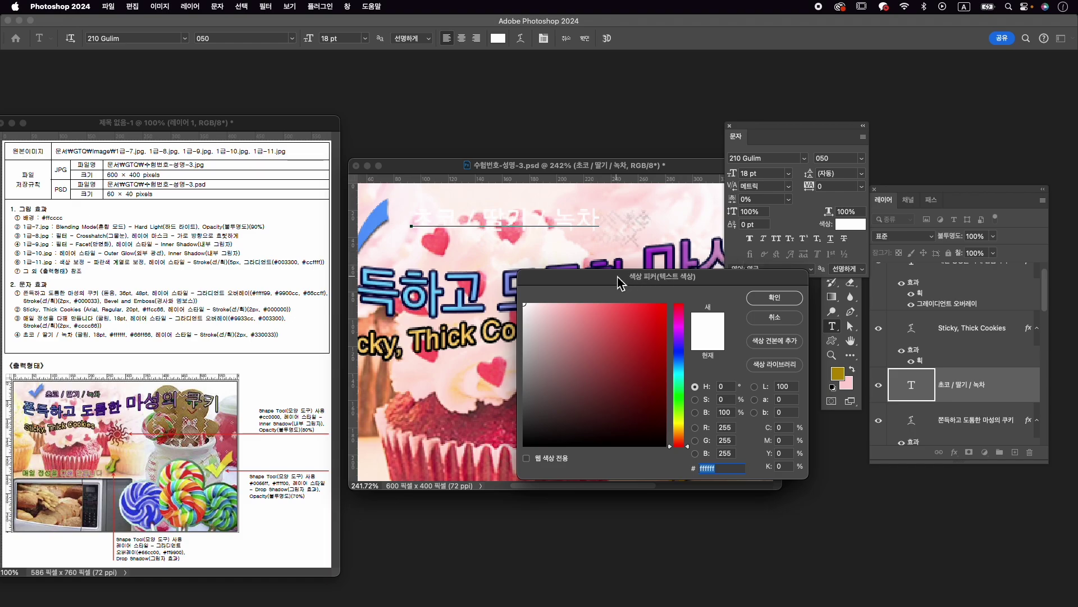
{"action": "type", "text": "66ff"}
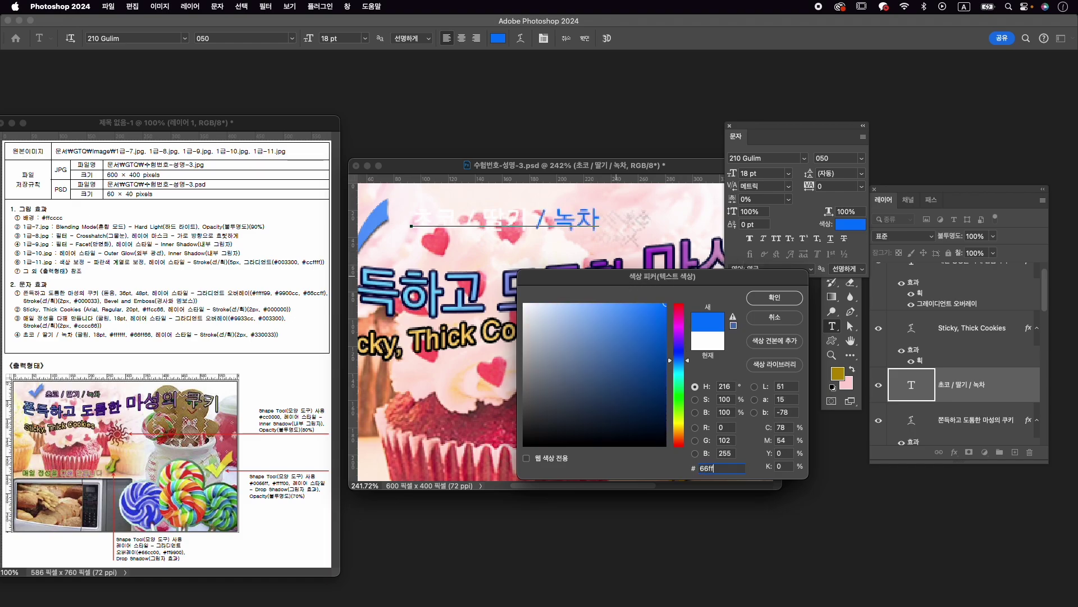
{"action": "type", "text": "66"}
{"action": "key", "text": "Return"}
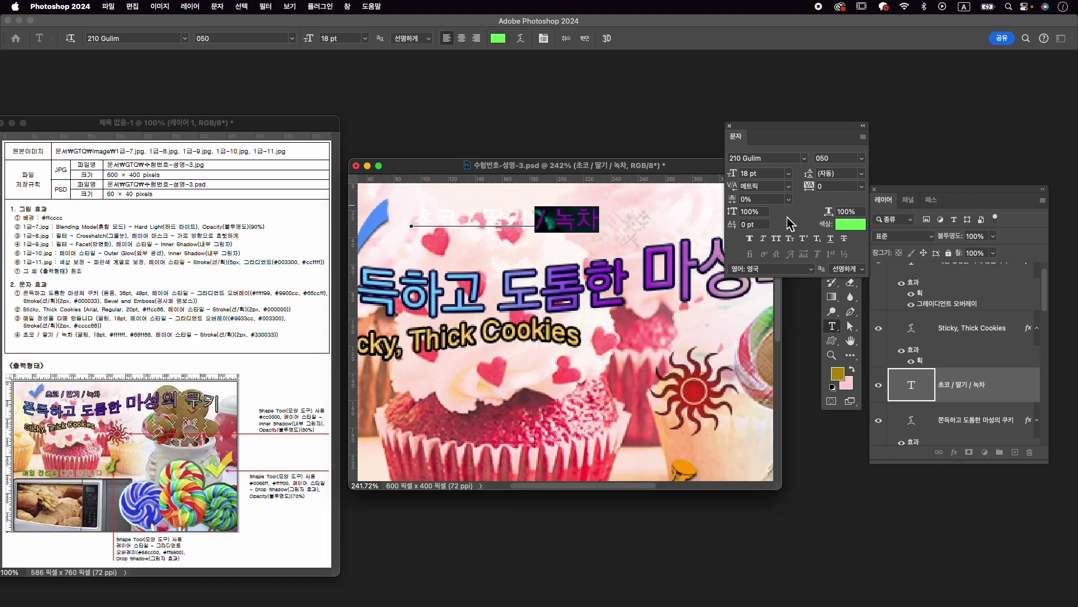
{"action": "left_click", "coordinate": [585, 38]}
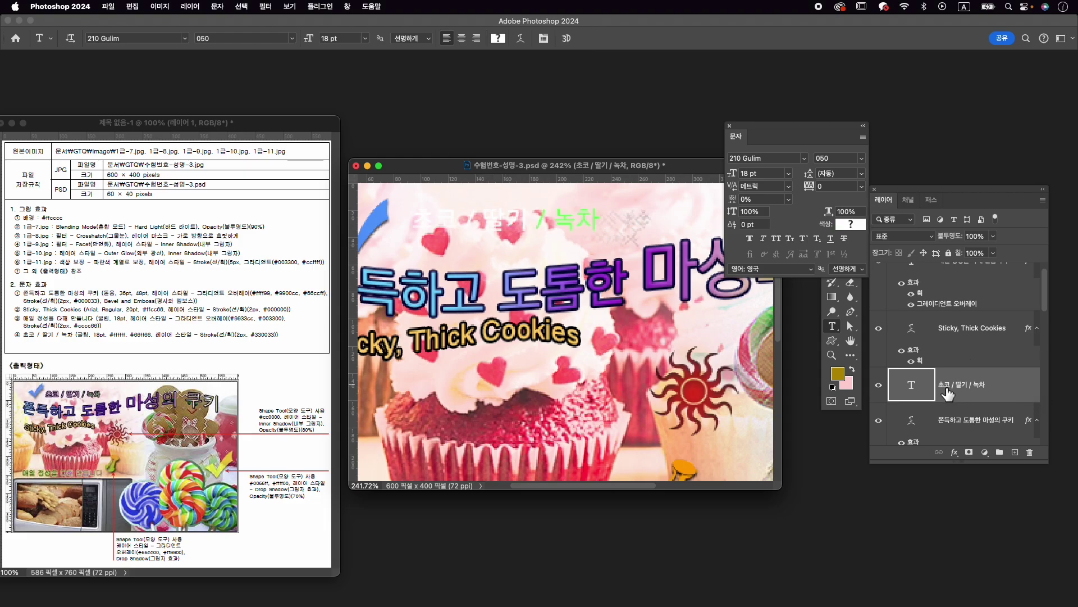
Add a 2 px outside stroke in #330033 to the "초코 / 딸기 / 녹차" text and apply the layer style.
{"action": "left_click", "coordinate": [954, 452]}
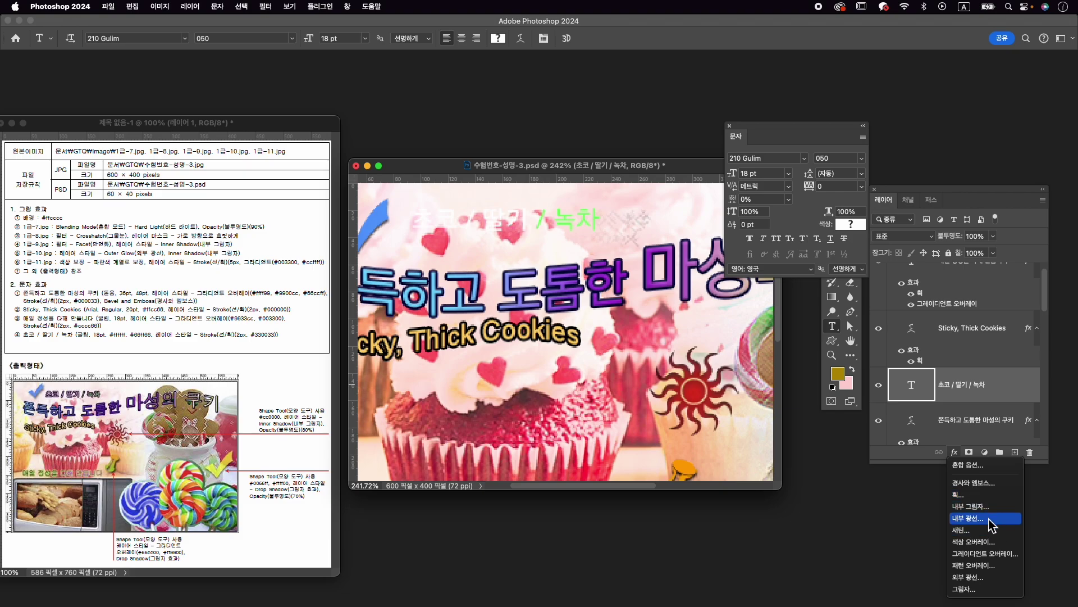
{"action": "left_click", "coordinate": [989, 495]}
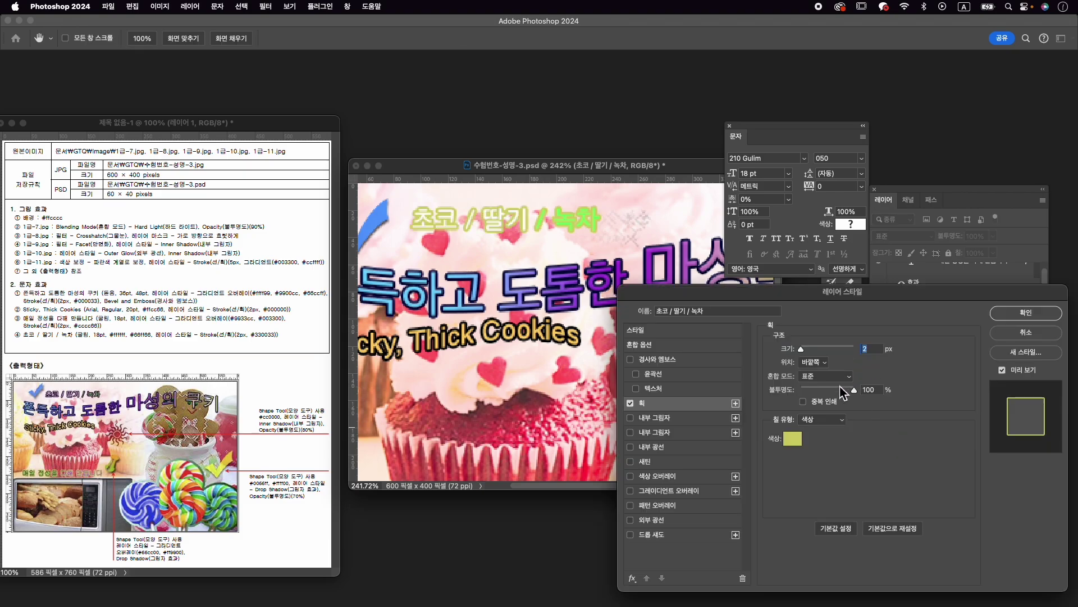
{"action": "left_click", "coordinate": [792, 438]}
{"action": "type", "text": "33"}
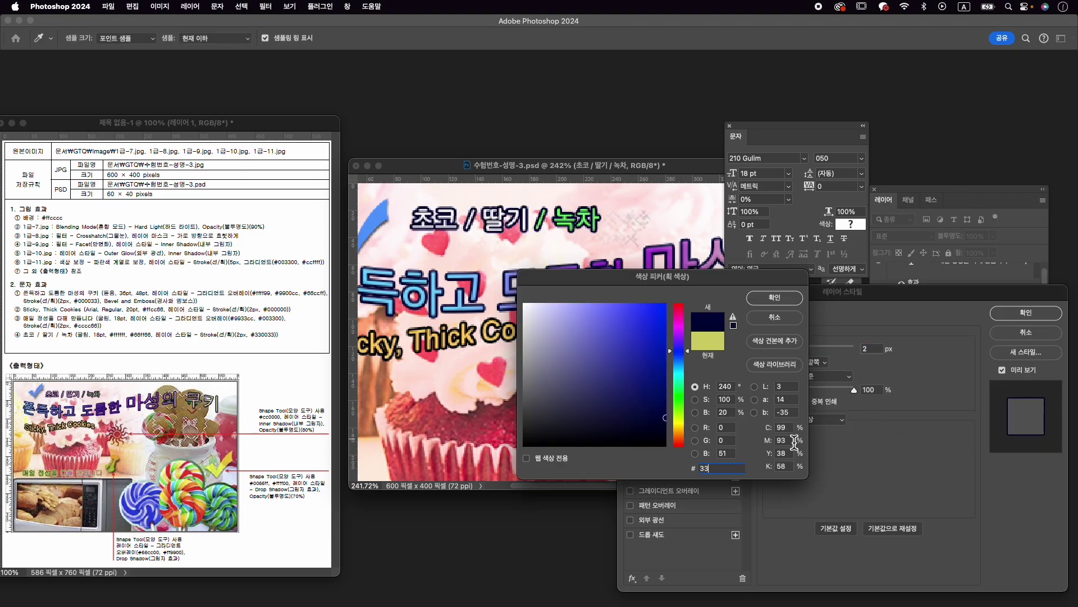
{"action": "type", "text": "0033"}
{"action": "key", "text": "Return"}
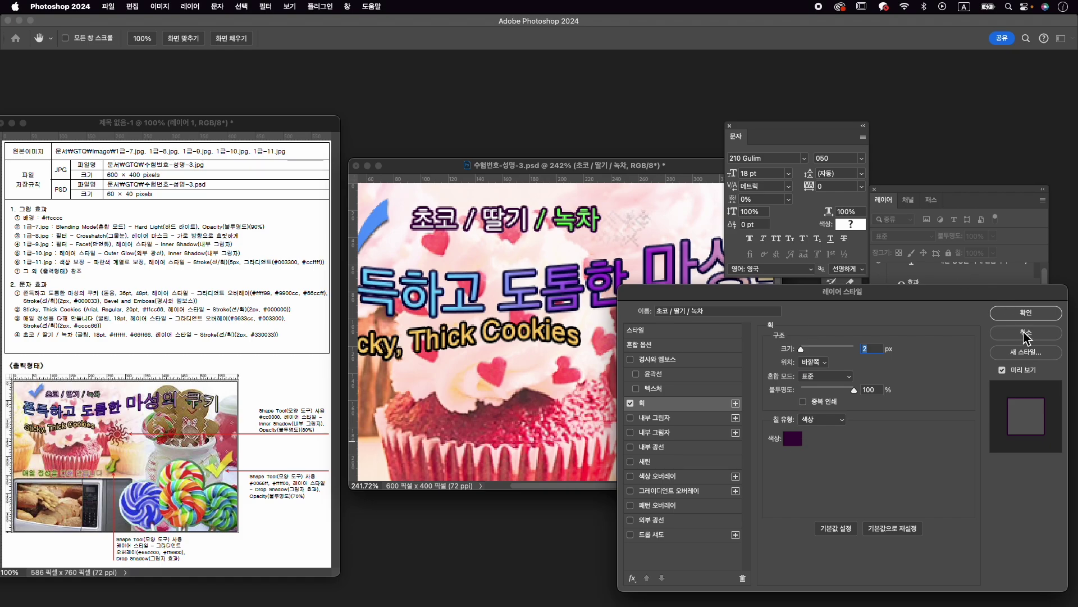
{"action": "left_click", "coordinate": [1026, 312]}
{"action": "key", "text": "super+0"}
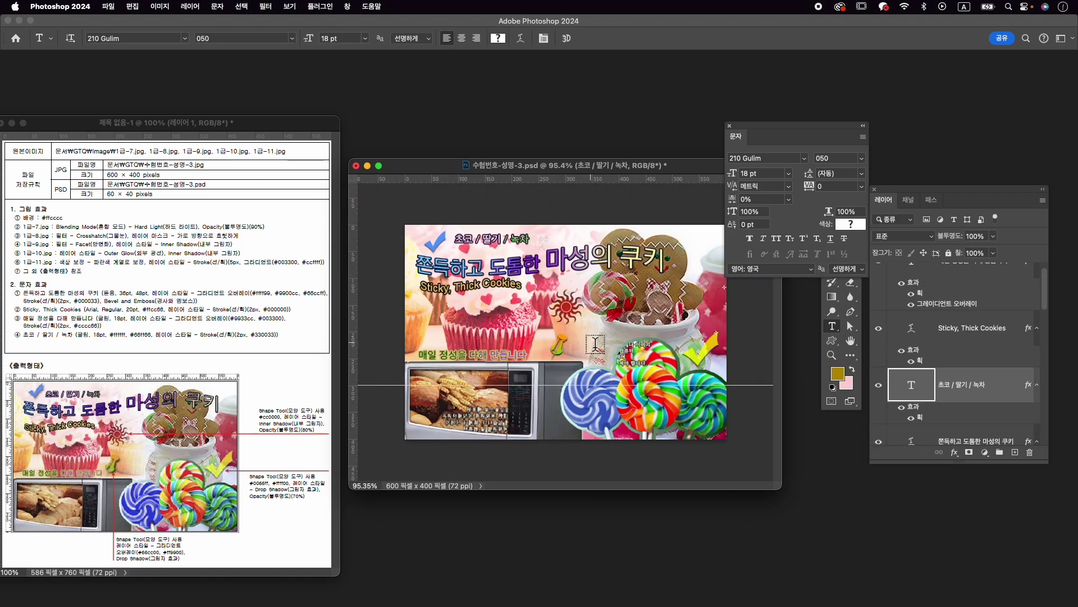
Close the Character panel and clear the guides from the poster.
{"action": "key", "text": "v"}
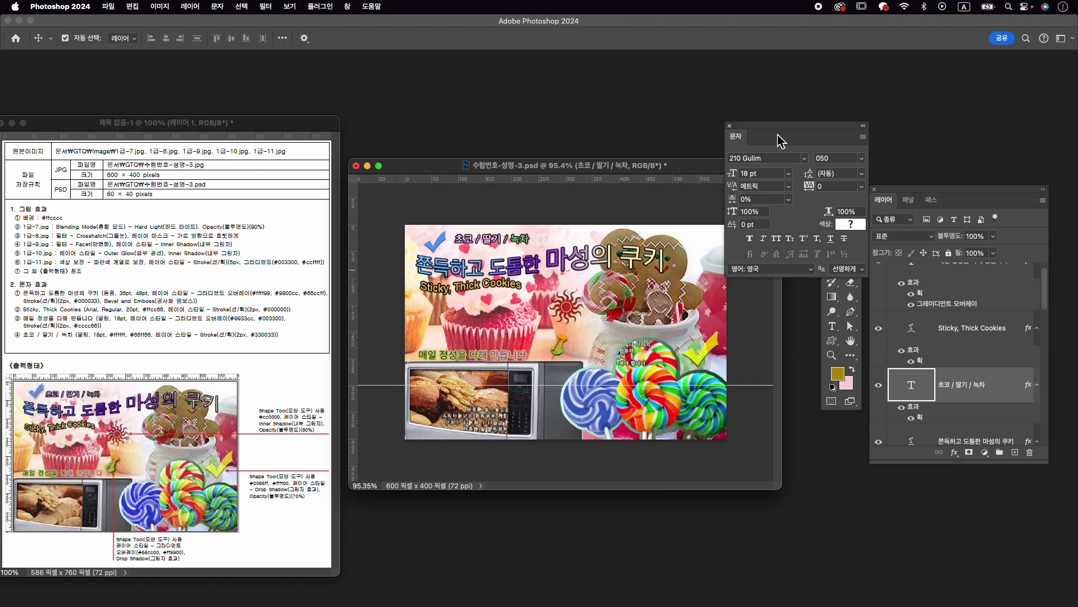
{"action": "left_click", "coordinate": [729, 127]}
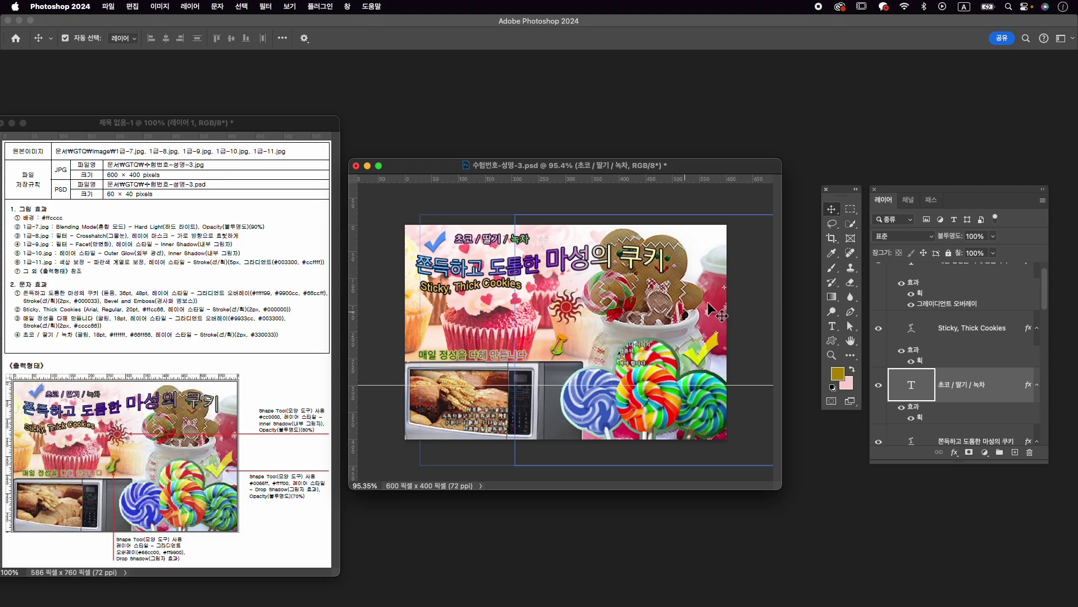
{"action": "left_click", "coordinate": [487, 306]}
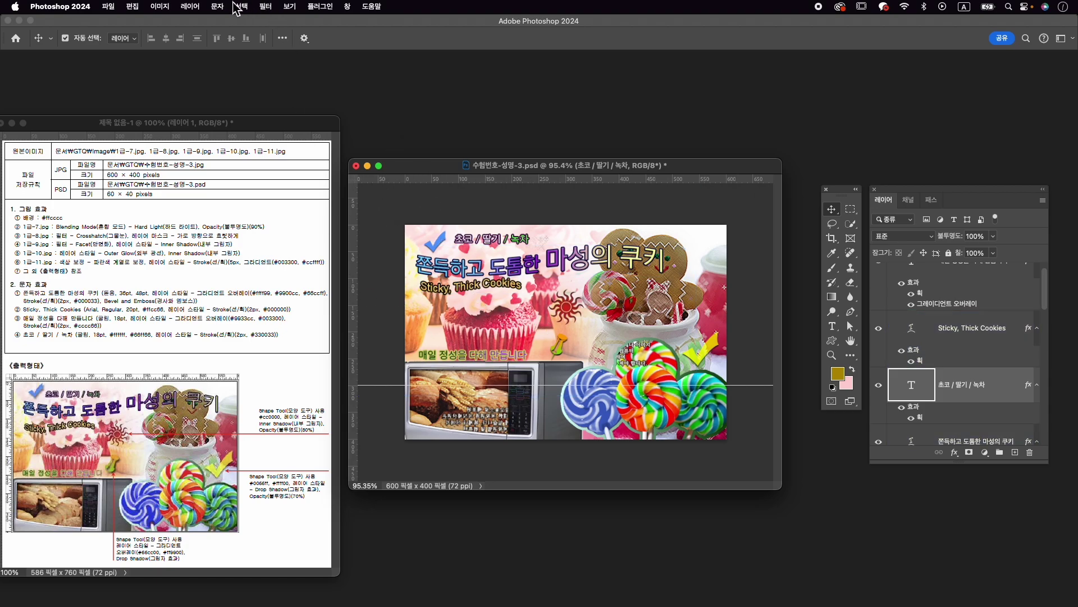
{"action": "left_click", "coordinate": [283, 8]}
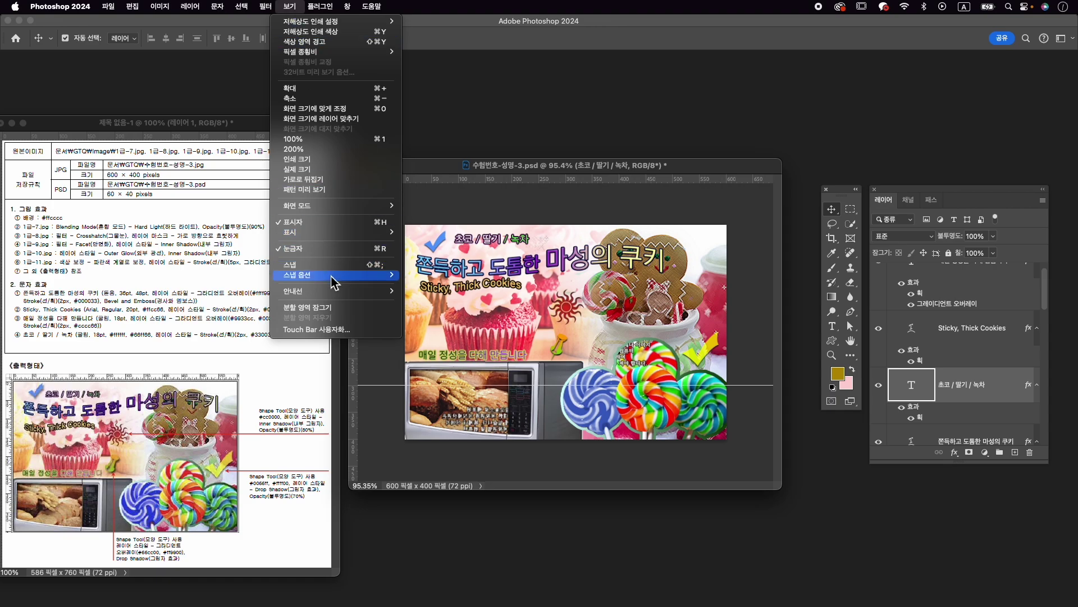
{"action": "mouse_move", "coordinate": [337, 291]}
{"action": "left_click", "coordinate": [434, 312]}
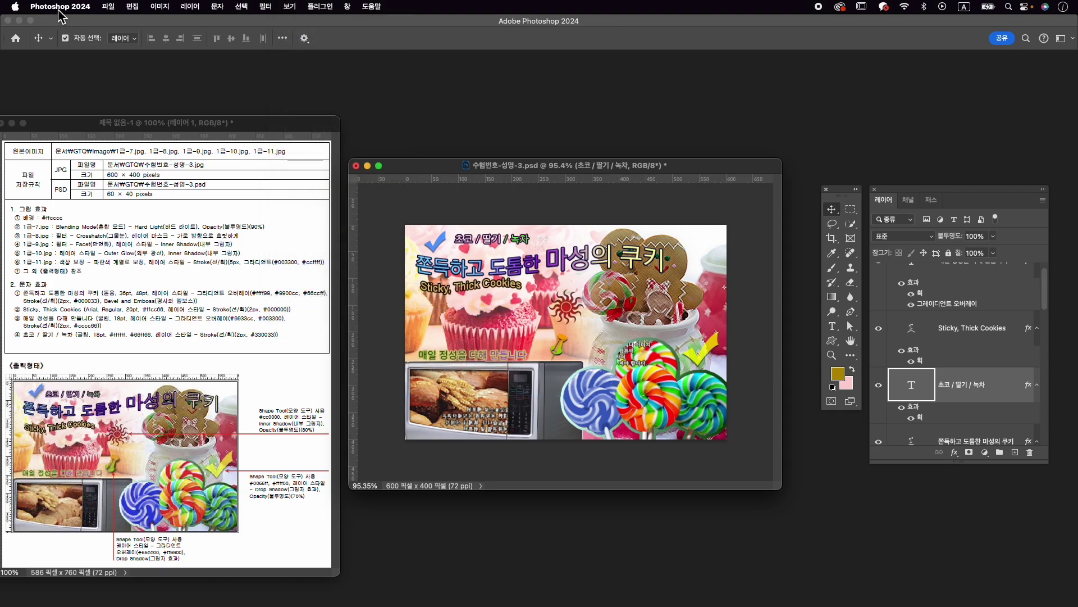
Export the finished poster as 수험번호-성명-3.jpg into the GTQ folder.
{"action": "left_click", "coordinate": [121, 7]}
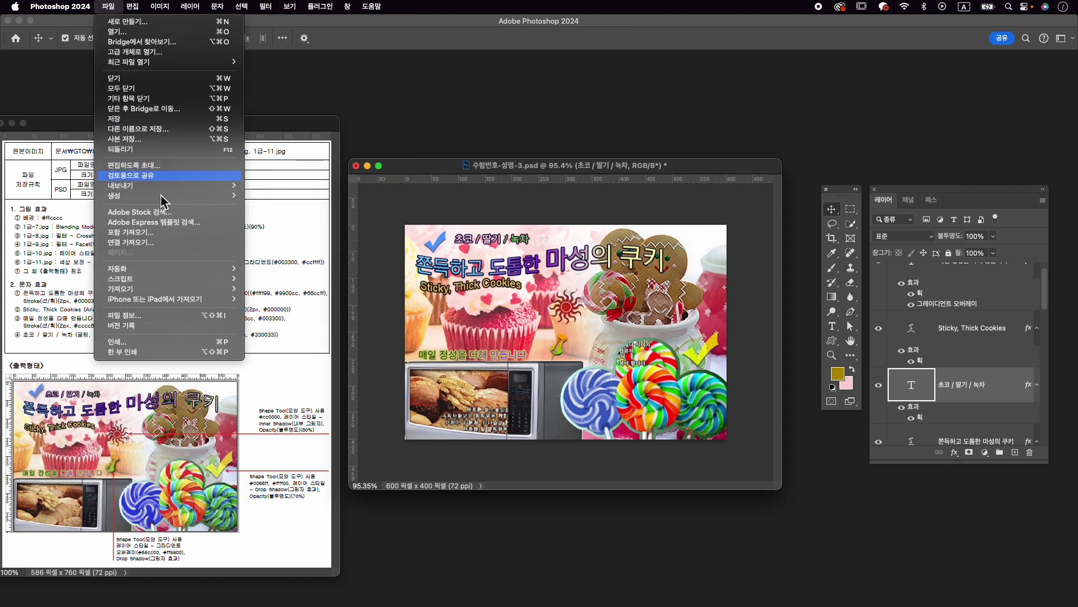
{"action": "mouse_move", "coordinate": [168, 186]}
{"action": "left_click", "coordinate": [257, 188]}
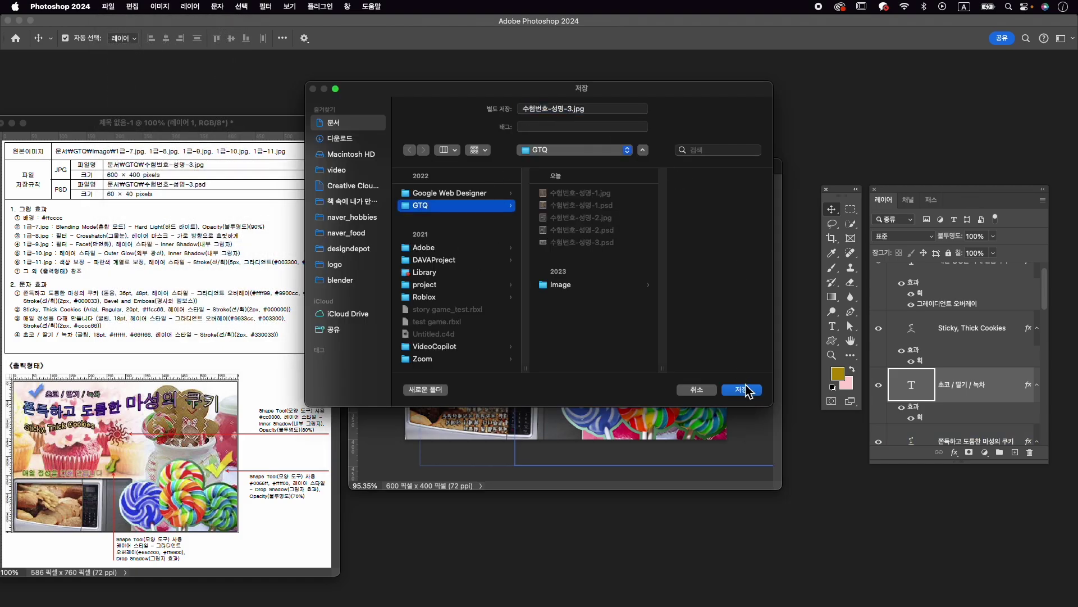
{"action": "left_click", "coordinate": [742, 389]}
{"action": "left_click", "coordinate": [565, 261]}
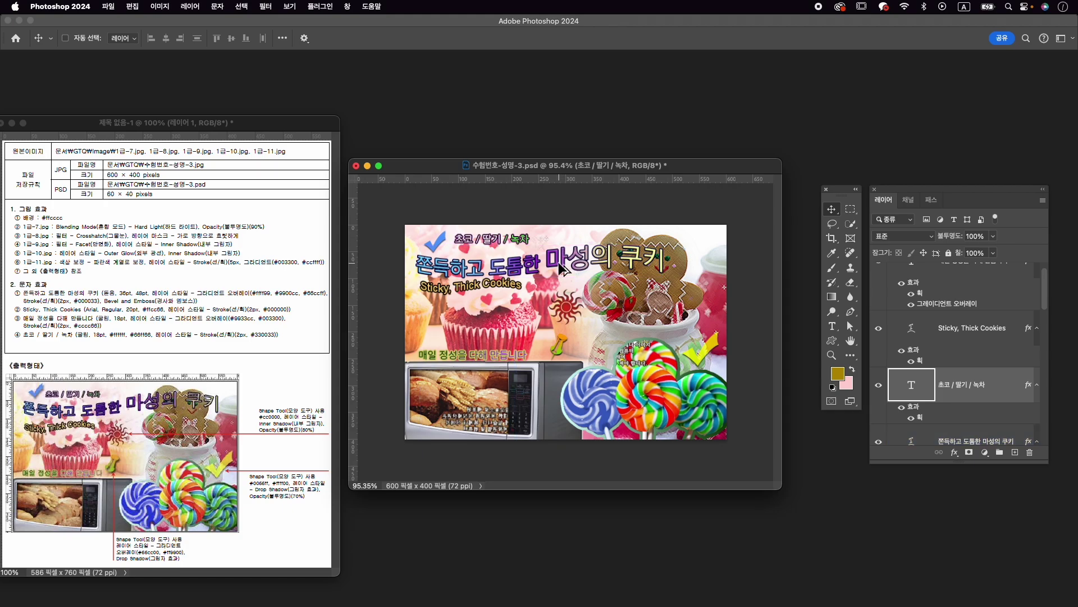
Resize the image to 60 × 40 px and save it as the PSD file.
{"action": "key", "text": "super+alt+i"}
{"action": "type", "text": "60"}
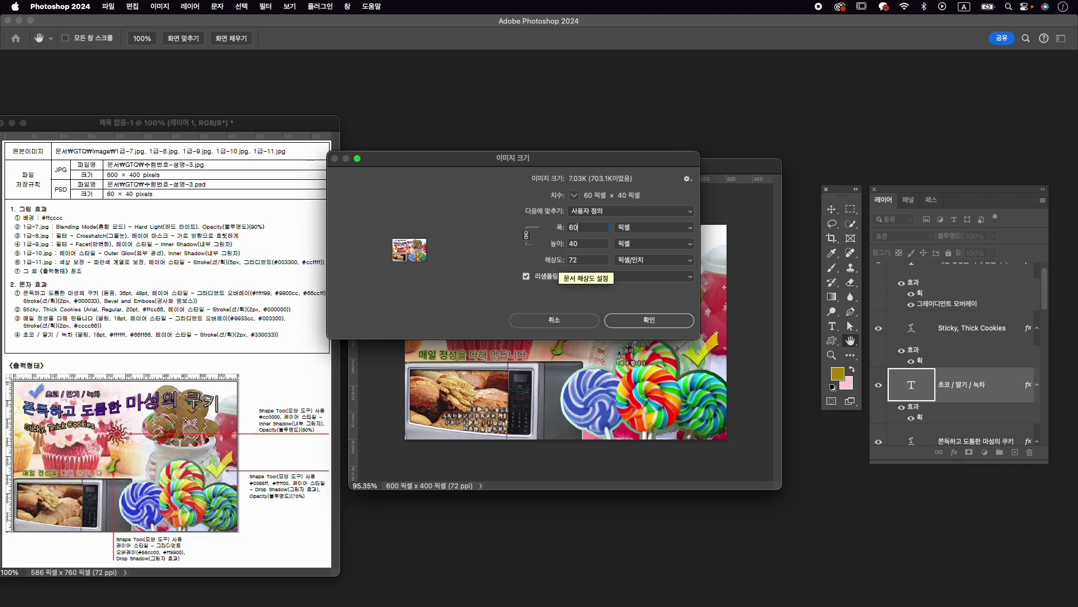
{"action": "key", "text": "Return"}
{"action": "left_click", "coordinate": [109, 7]}
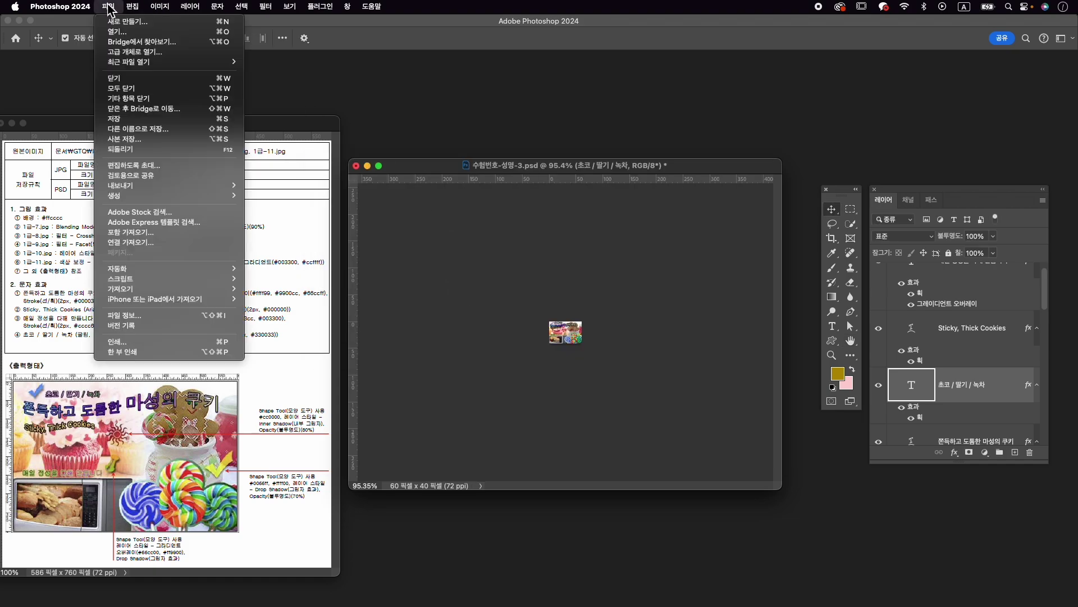
{"action": "left_click", "coordinate": [125, 121]}
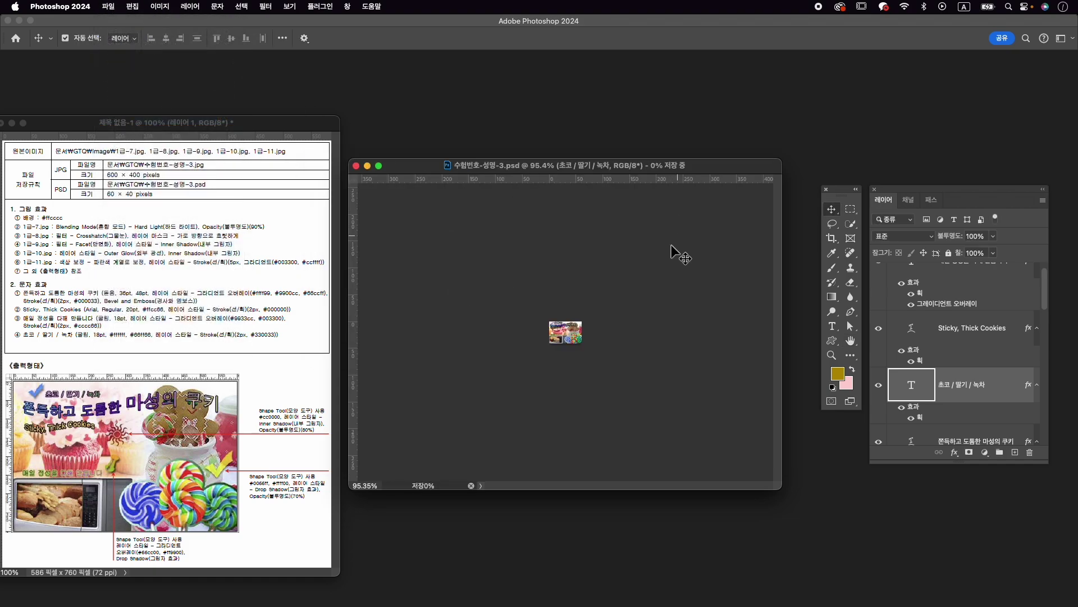
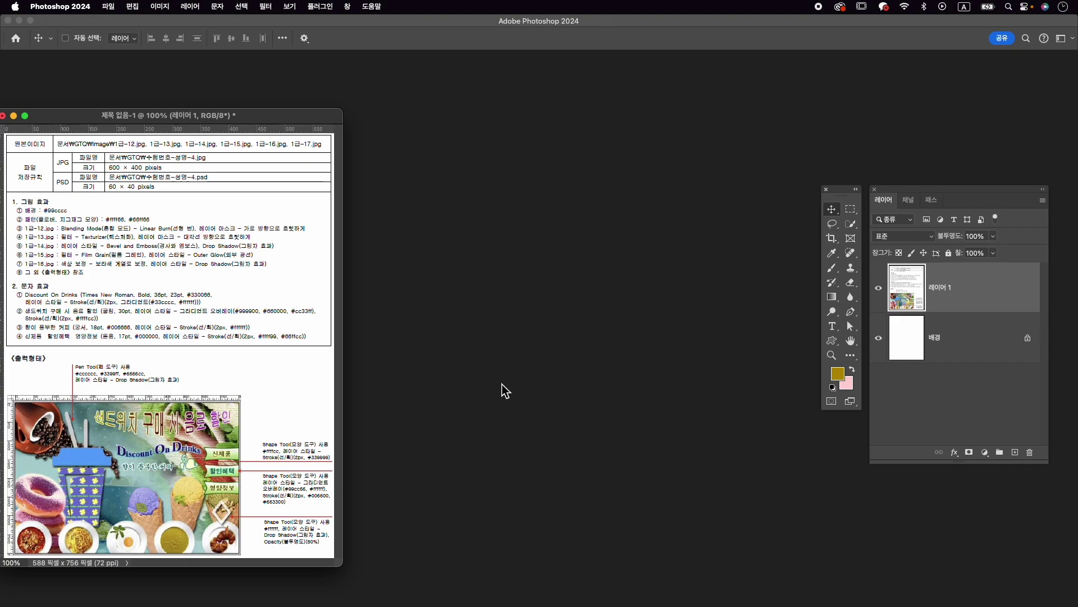
Create a 600 × 400 px document named 수험번호-성명-4 and enlarge its window beside the exam sheet.
{"action": "key", "text": "super+n"}
{"action": "type", "text": "수험번호-성명-4"}
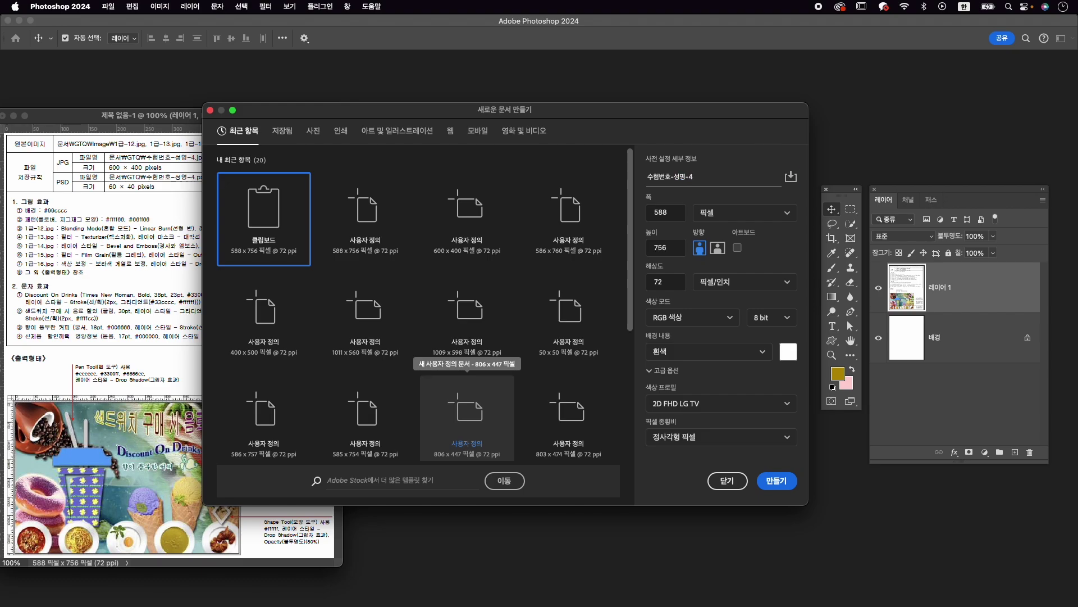
{"action": "key", "text": "Tab"}
{"action": "type", "text": "600"}
{"action": "key", "text": "Tab"}
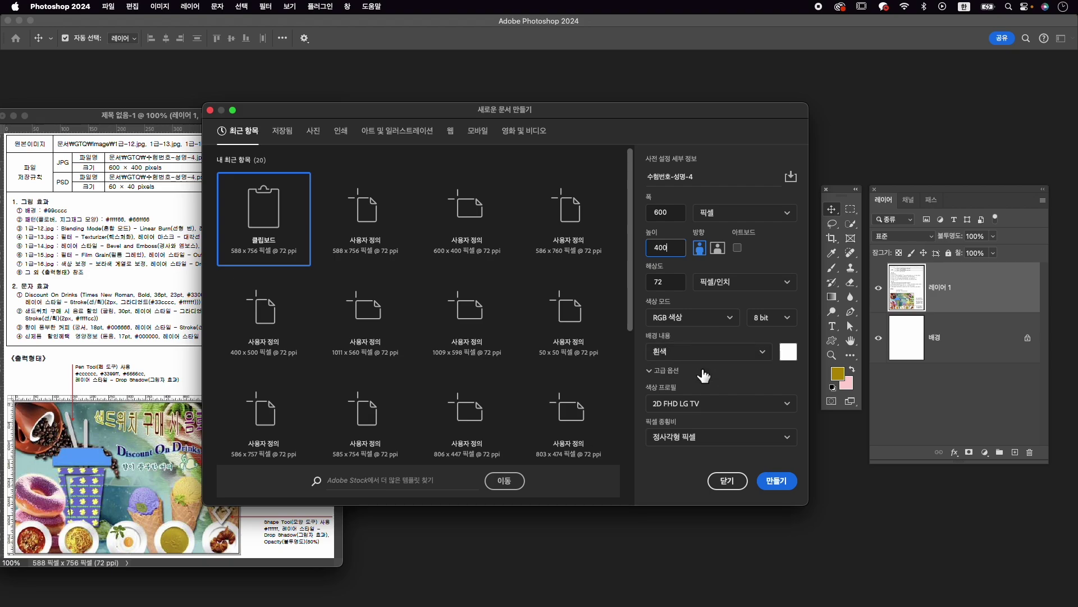
{"action": "left_click", "coordinate": [777, 481]}
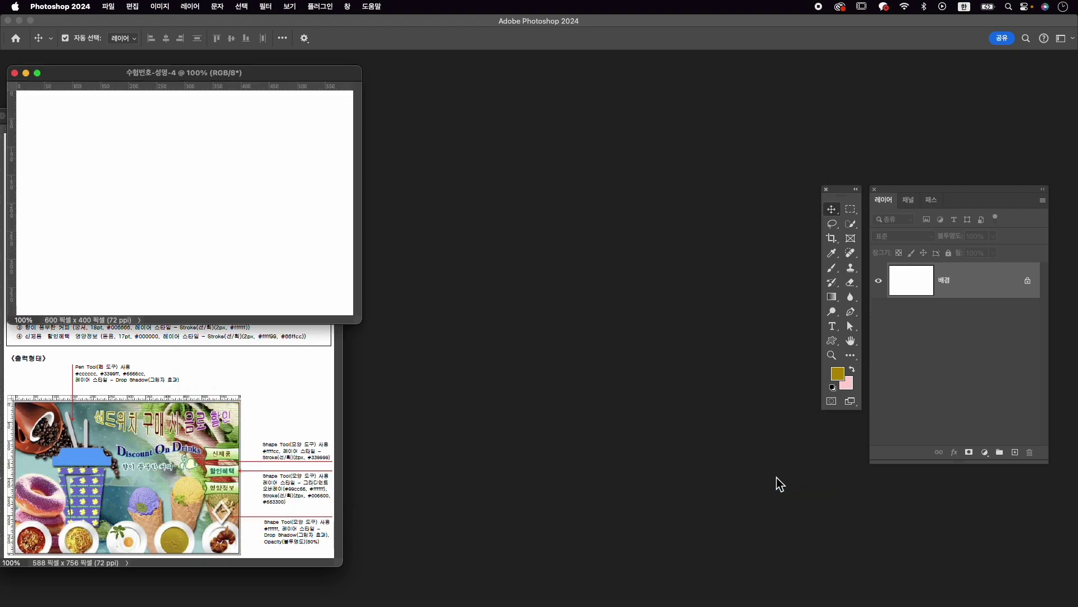
{"action": "left_click_drag", "start_coordinate": [211, 75], "coordinate": [538, 174]}
{"action": "left_click_drag", "start_coordinate": [692, 420], "coordinate": [782, 497]}
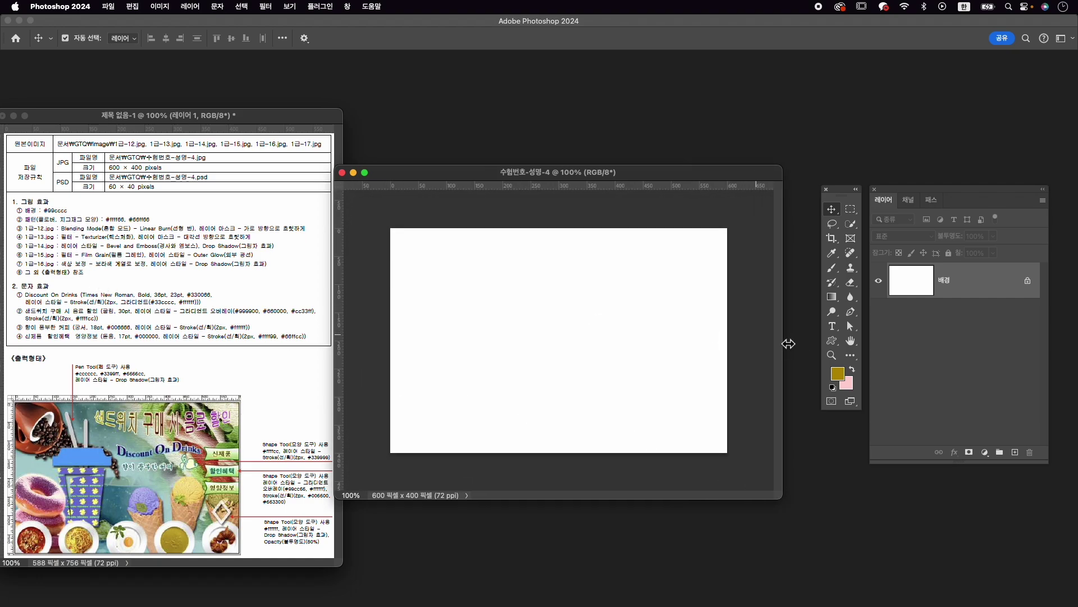
Set the background colour to #99cccc and fill the poster's background layer with it.
{"action": "left_click", "coordinate": [847, 386]}
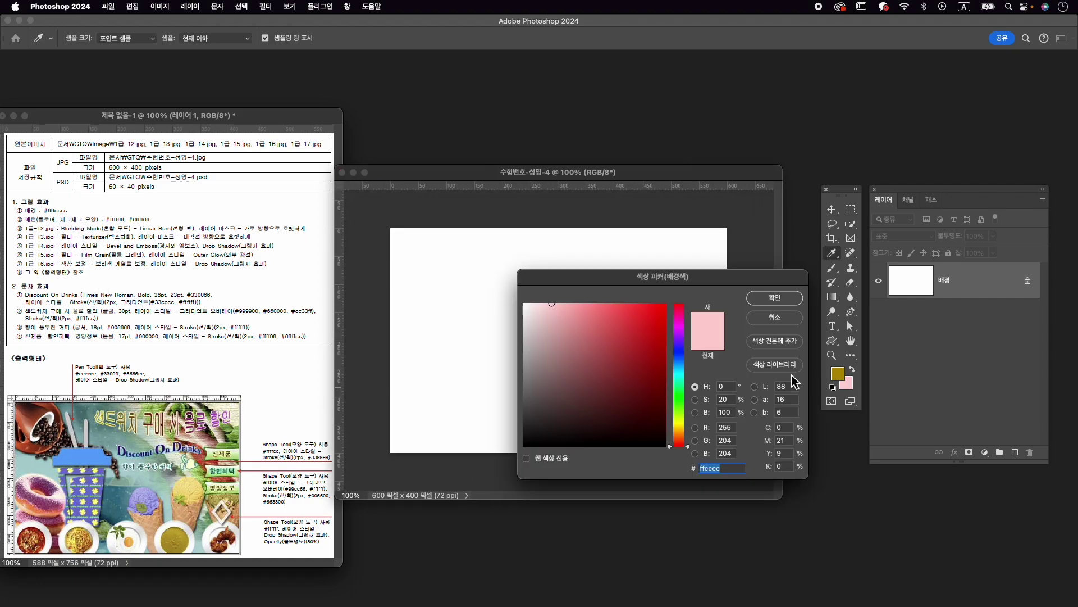
{"action": "type", "text": "99cccc"}
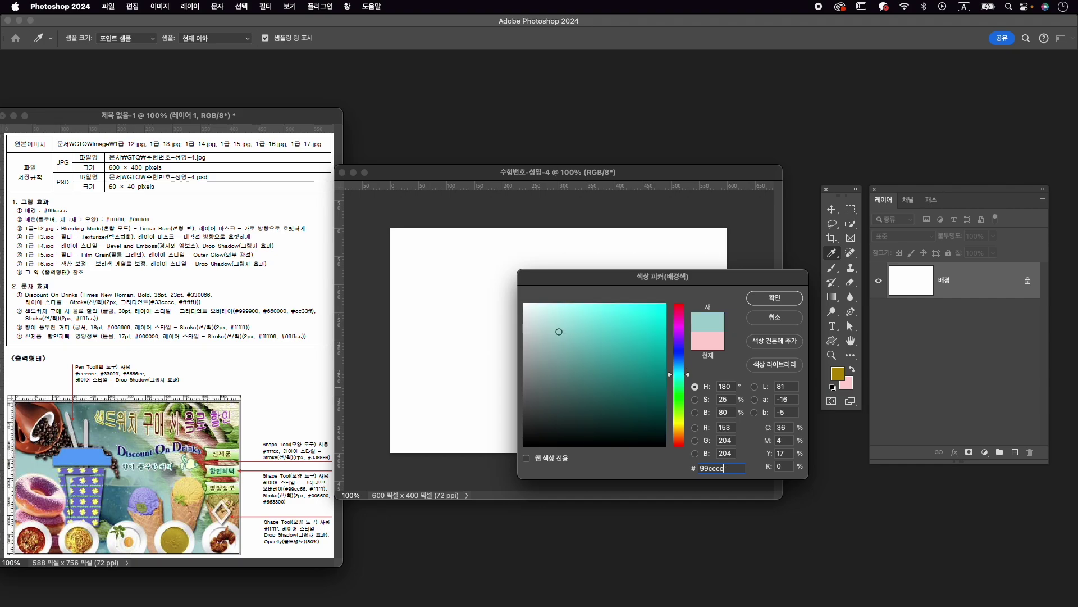
{"action": "key", "text": "Return"}
{"action": "left_click", "coordinate": [133, 6]}
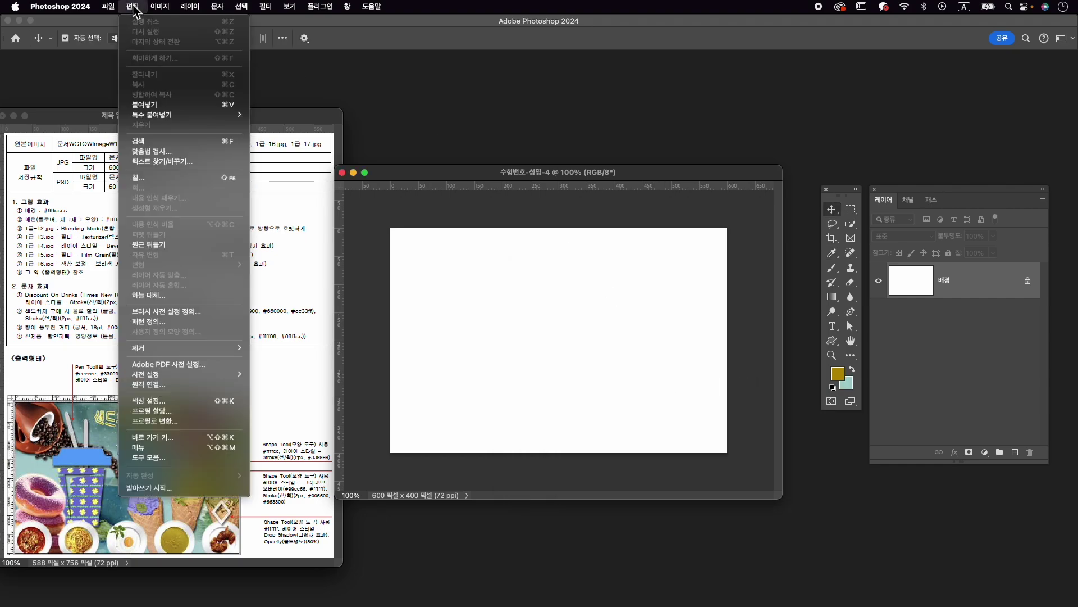
{"action": "left_click", "coordinate": [175, 180]}
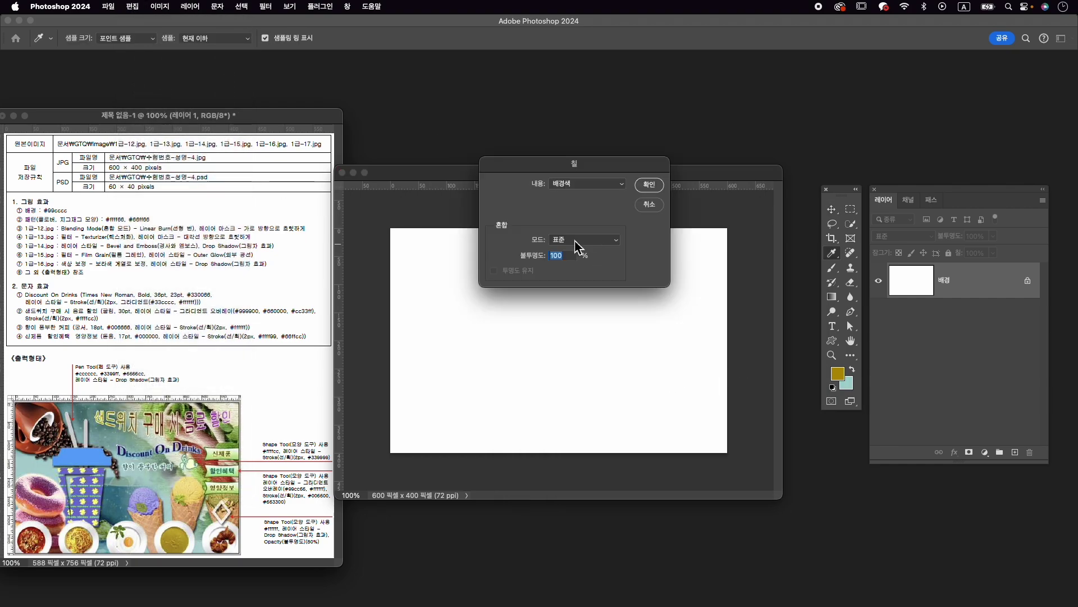
{"action": "left_click", "coordinate": [647, 184]}
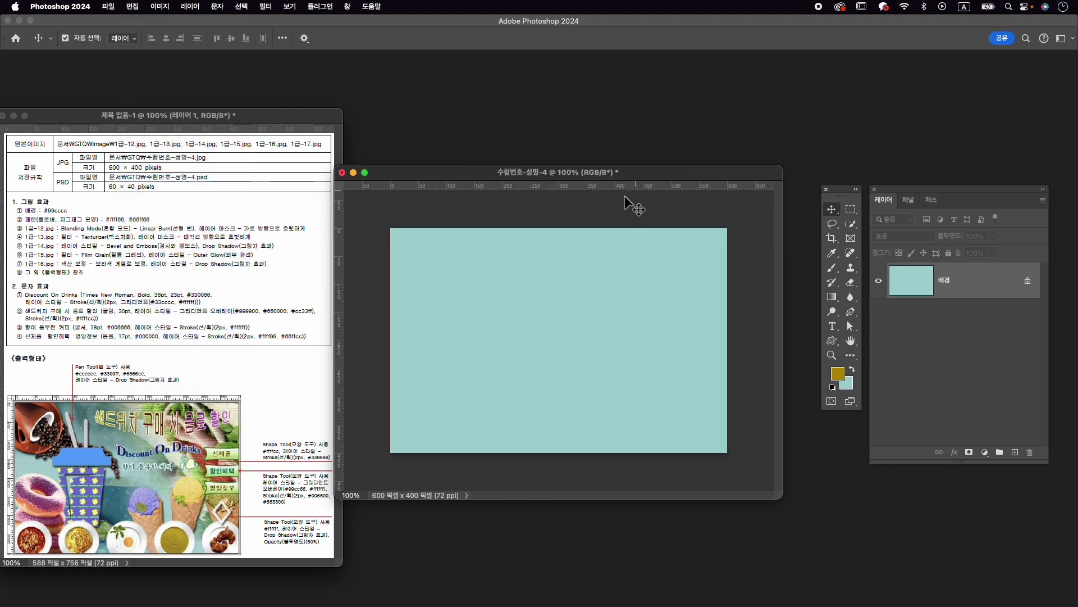
Save the poster as 수험번호-성명-4.psd in the GTQ folder.
{"action": "left_click", "coordinate": [108, 6]}
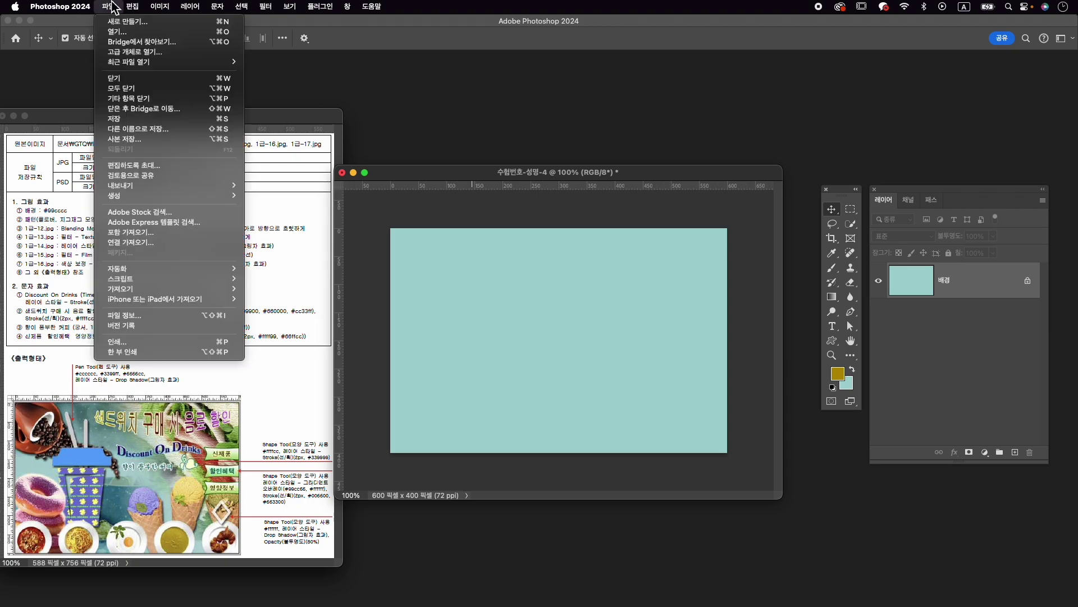
{"action": "left_click", "coordinate": [151, 134]}
{"action": "left_click", "coordinate": [450, 259]}
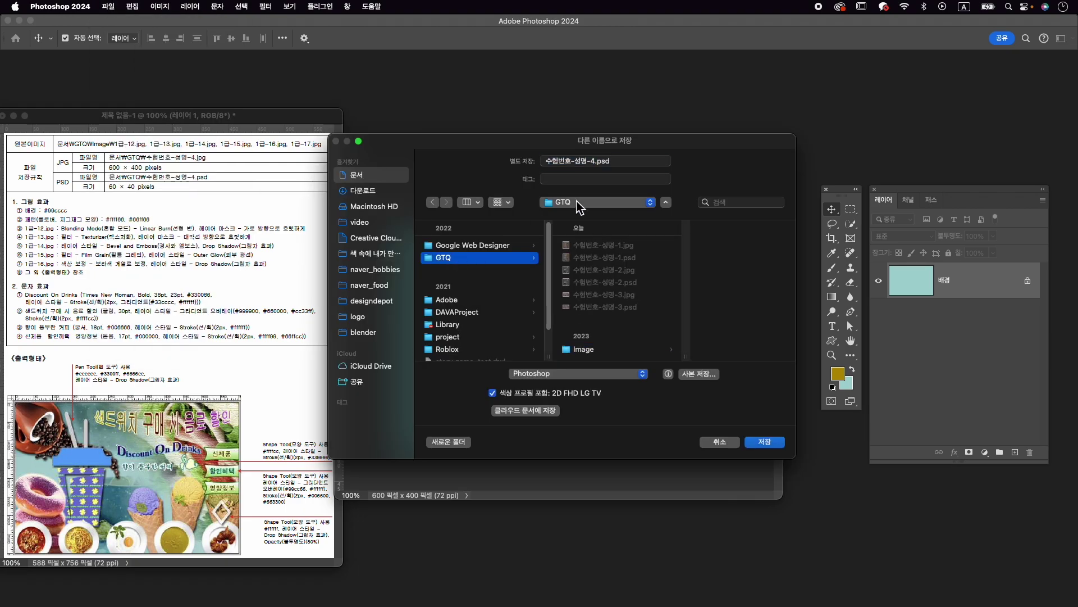
{"action": "left_click", "coordinate": [769, 442]}
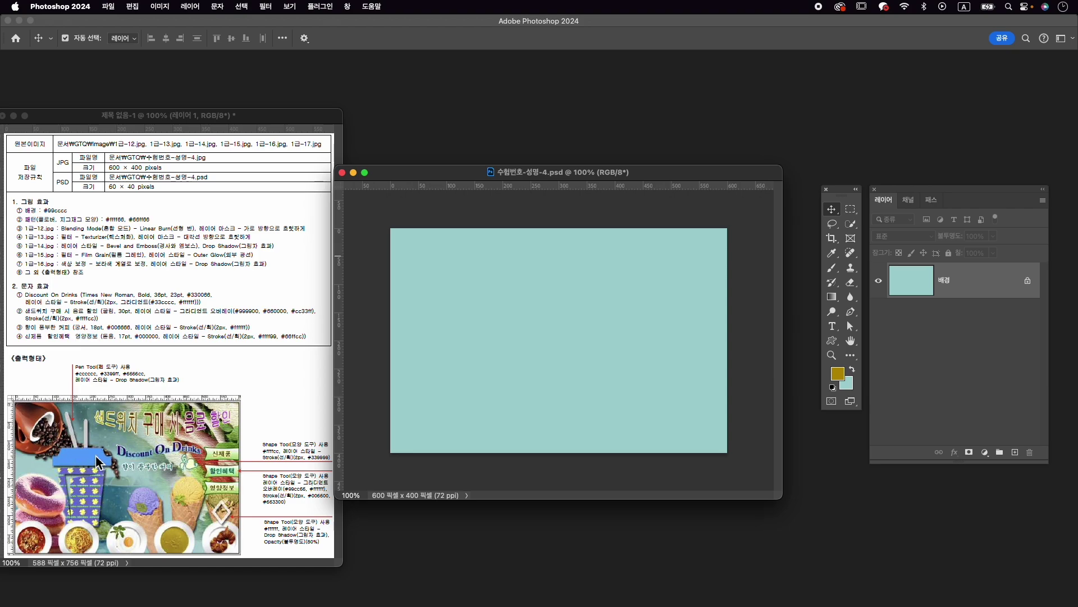
Create a 50 × 50 px document with a transparent background and place its enlarged window over the poster.
{"action": "key", "text": "super+n"}
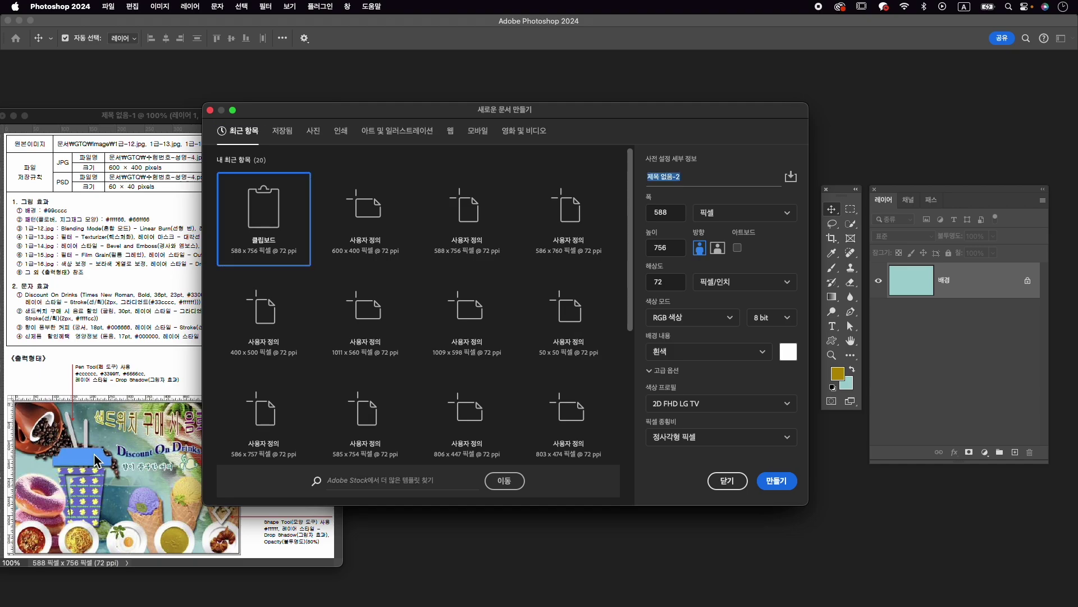
{"action": "double_click", "coordinate": [669, 212]}
{"action": "type", "text": "50"}
{"action": "key", "text": "Tab"}
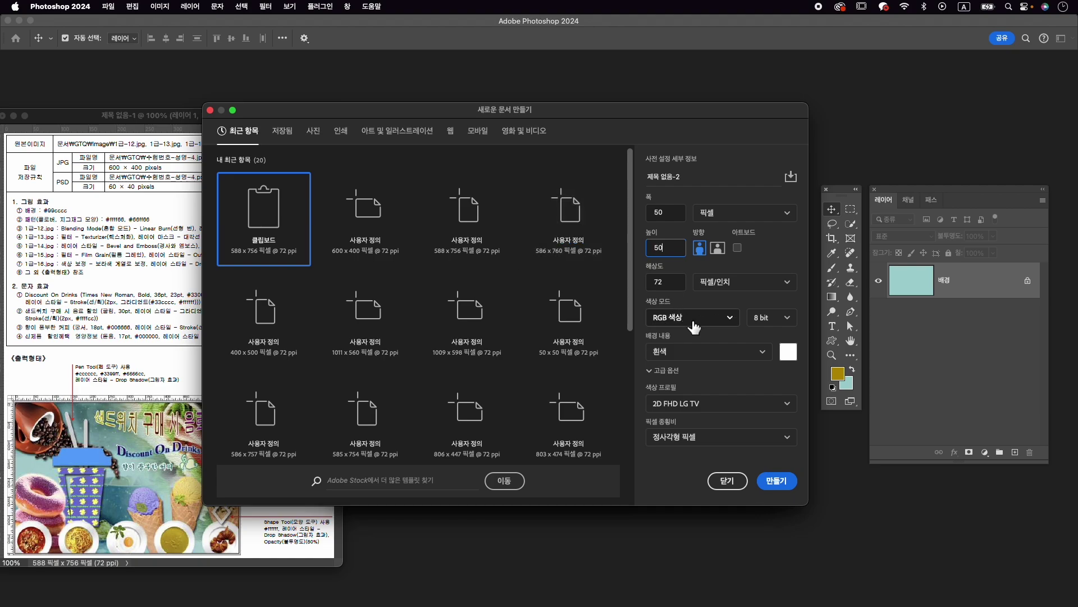
{"action": "left_click", "coordinate": [709, 363]}
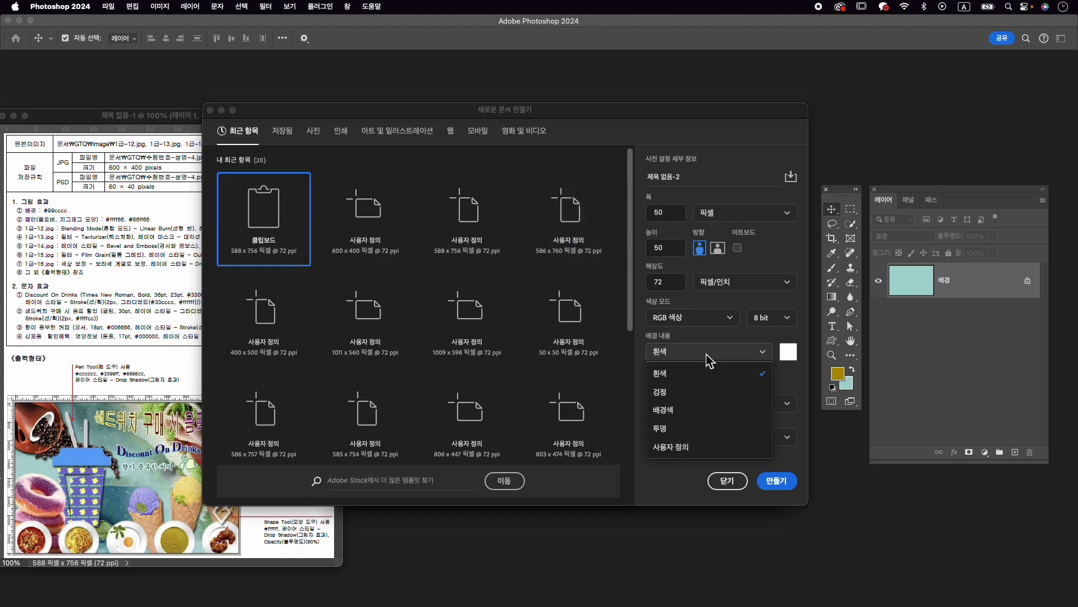
{"action": "left_click", "coordinate": [700, 434]}
{"action": "left_click", "coordinate": [776, 480]}
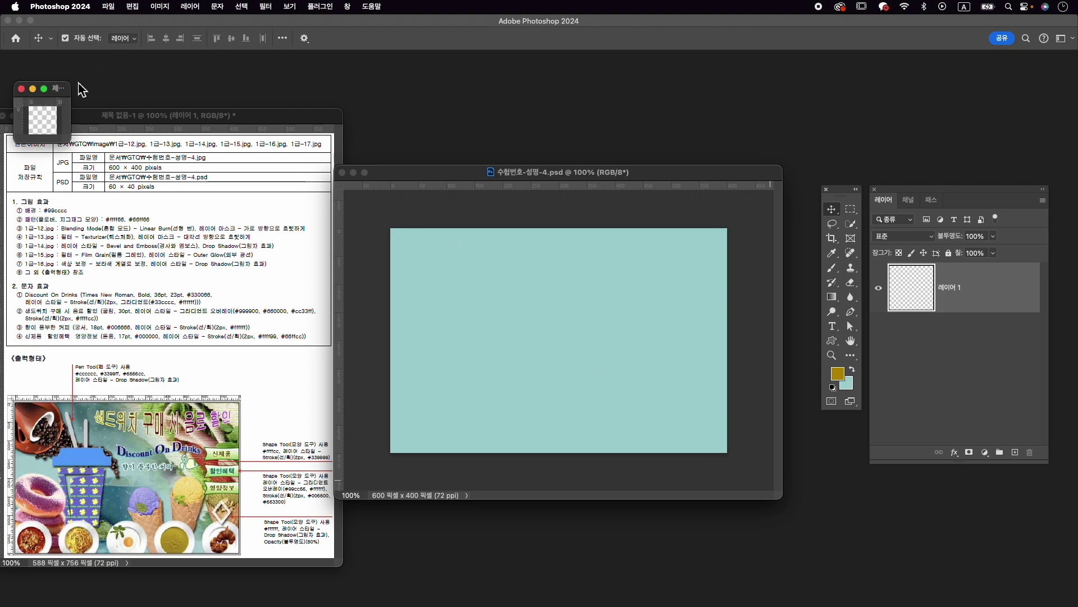
{"action": "left_click_drag", "start_coordinate": [68, 139], "coordinate": [232, 326]}
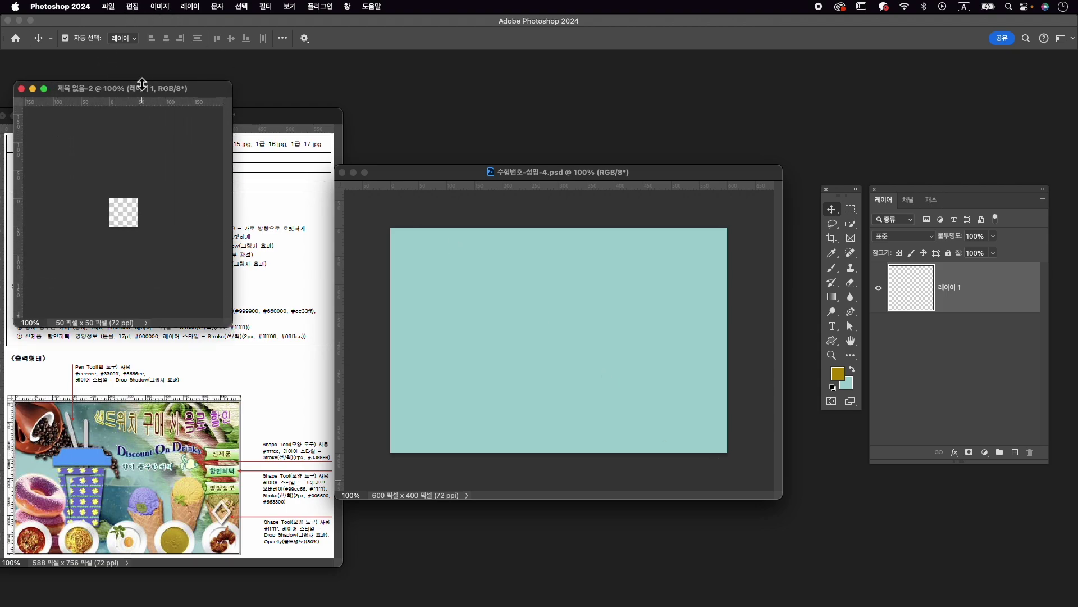
{"action": "left_click_drag", "start_coordinate": [149, 96], "coordinate": [552, 260]}
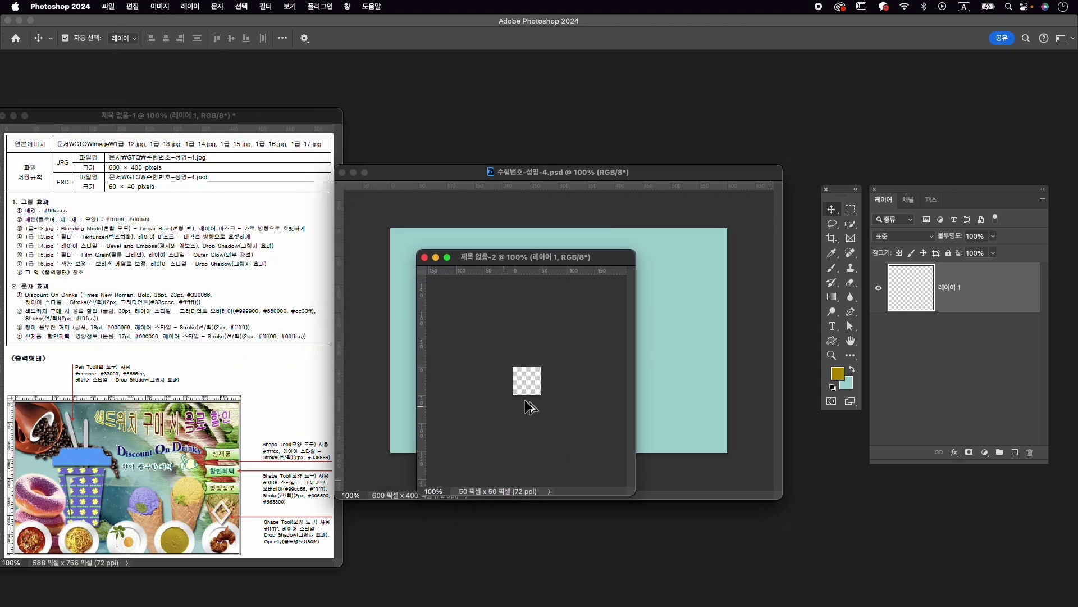
{"action": "key", "text": "super+0"}
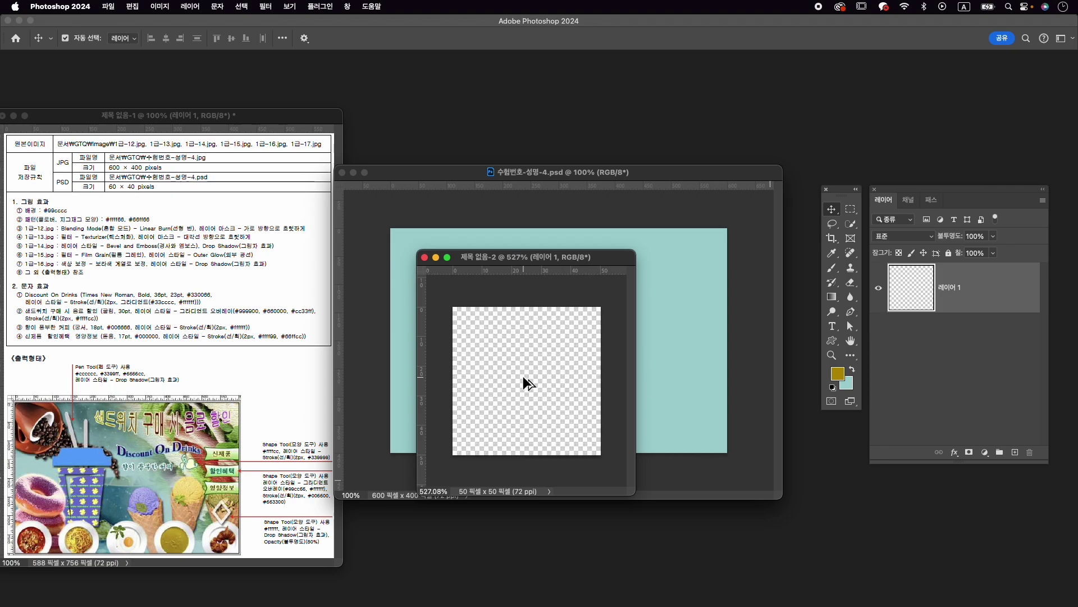
{"action": "left_click_drag", "start_coordinate": [539, 259], "coordinate": [561, 245]}
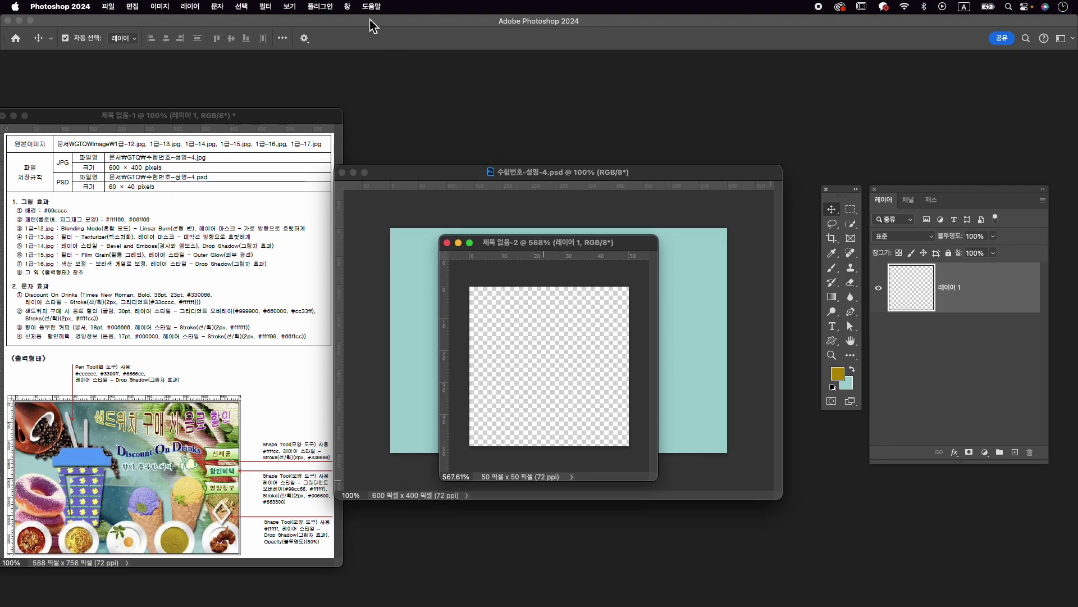
Find the four-leaf clover among the custom shapes with 클로 and draw it about 30 × 30 px in the upper part of the tile.
{"action": "left_click", "coordinate": [348, 7]}
{"action": "left_click", "coordinate": [403, 169]}
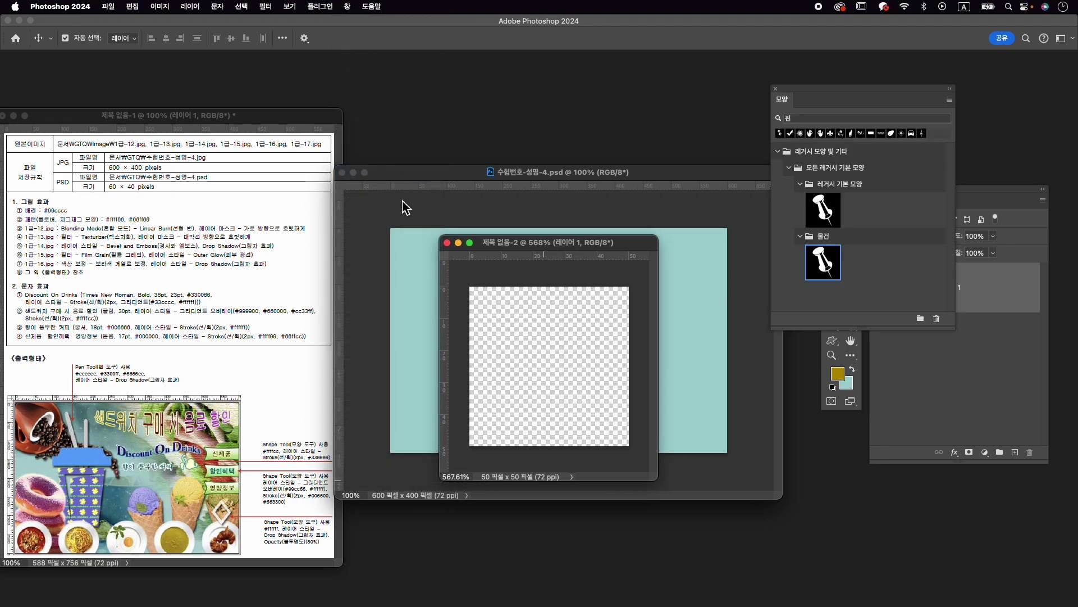
{"action": "left_click", "coordinate": [838, 119]}
{"action": "key", "text": "Caps_Lock"}
{"action": "type", "text": "클로"}
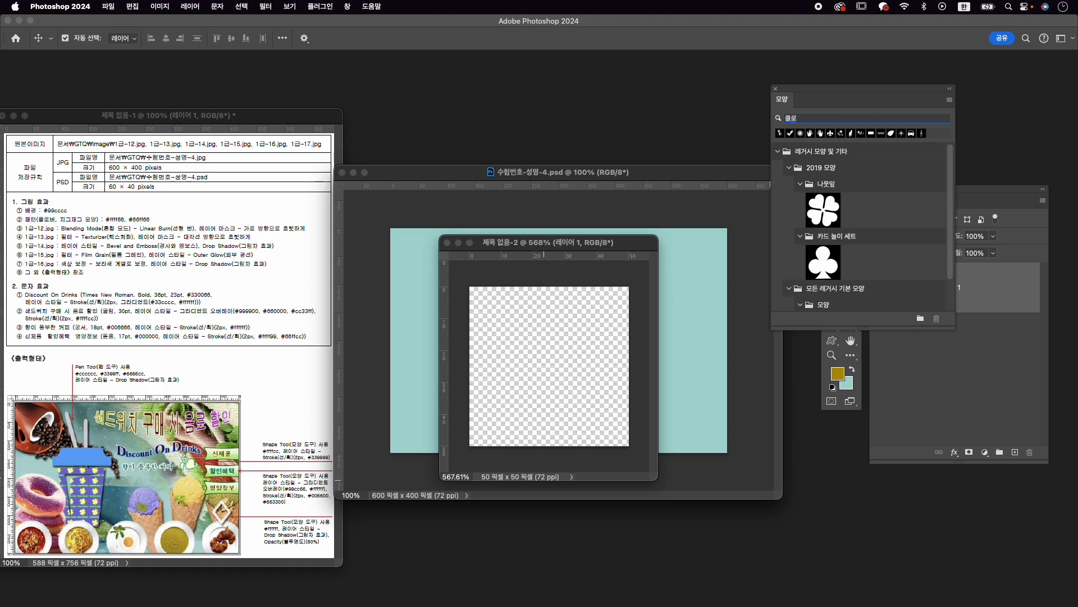
{"action": "left_click", "coordinate": [832, 219]}
{"action": "left_click", "coordinate": [832, 341]}
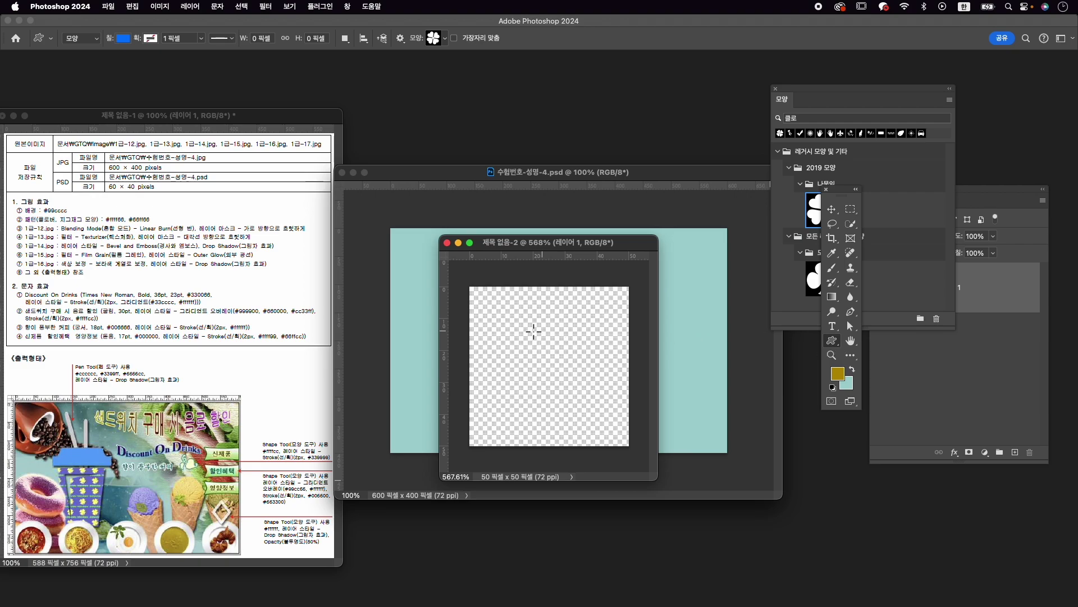
{"action": "left_click_drag", "start_coordinate": [504, 302], "coordinate": [602, 390]}
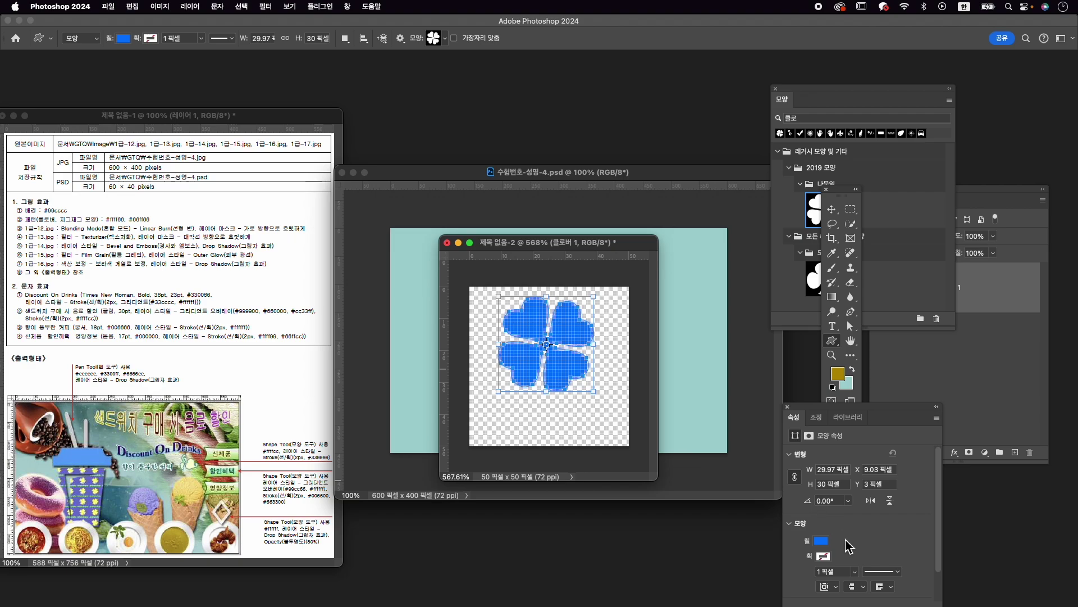
Set the clover shape's fill colour to #ffff66.
{"action": "left_click", "coordinate": [821, 541]}
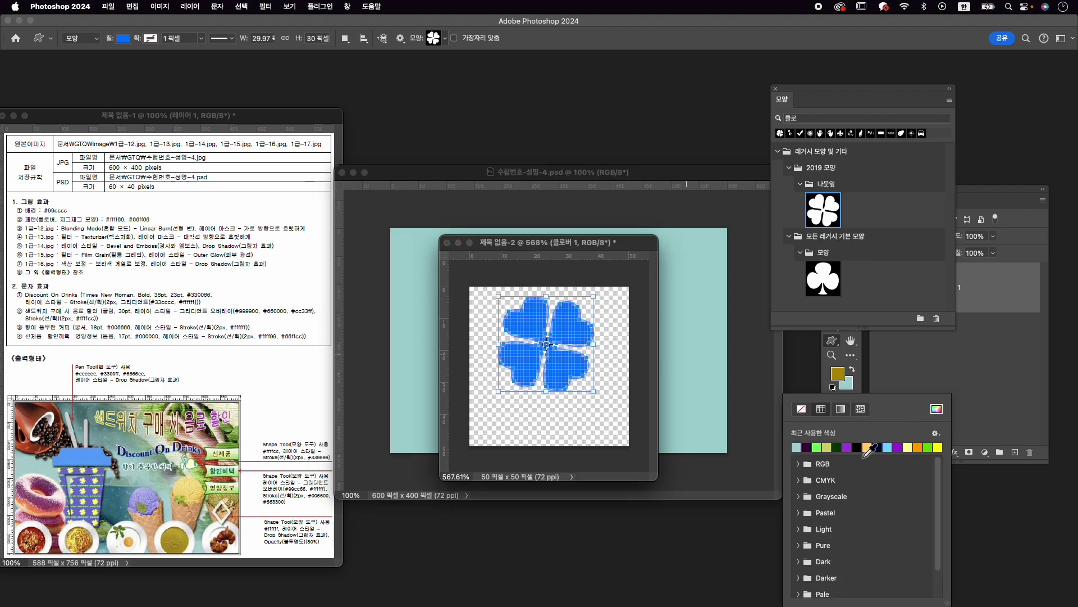
{"action": "left_click", "coordinate": [936, 408]}
{"action": "type", "text": "ffff66"}
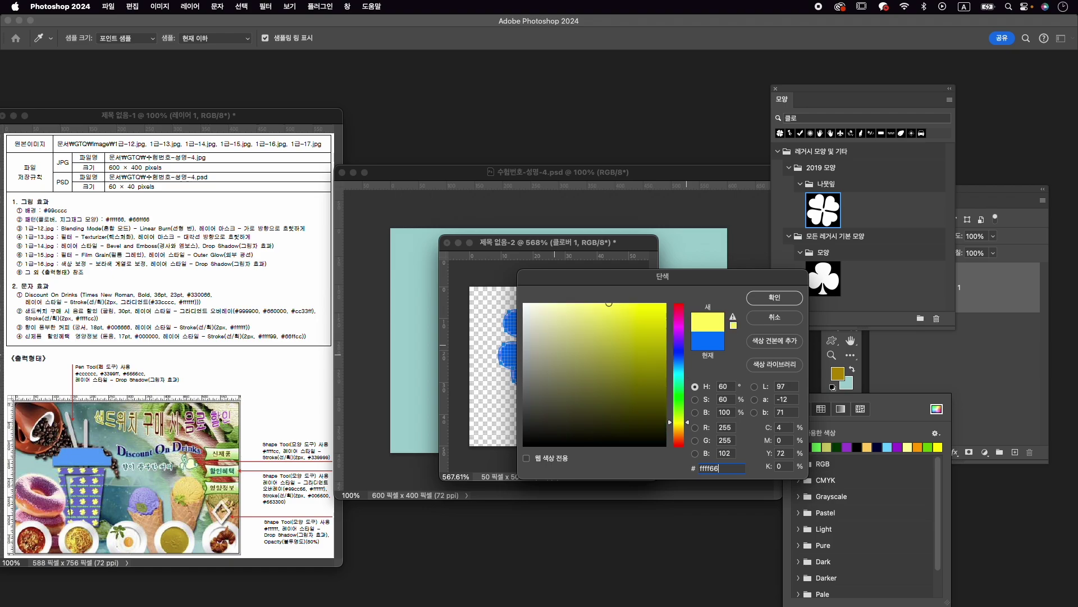
{"action": "key", "text": "Return"}
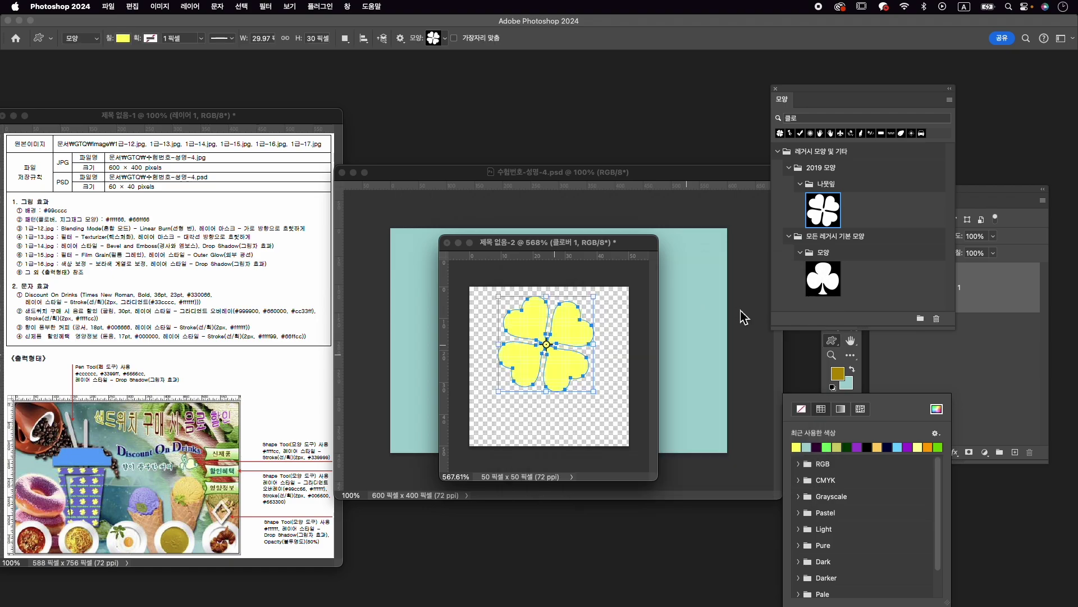
Find the zigzag custom shape with 지그재 and draw it about 43 × 6 px beneath the clover.
{"action": "left_click", "coordinate": [842, 117]}
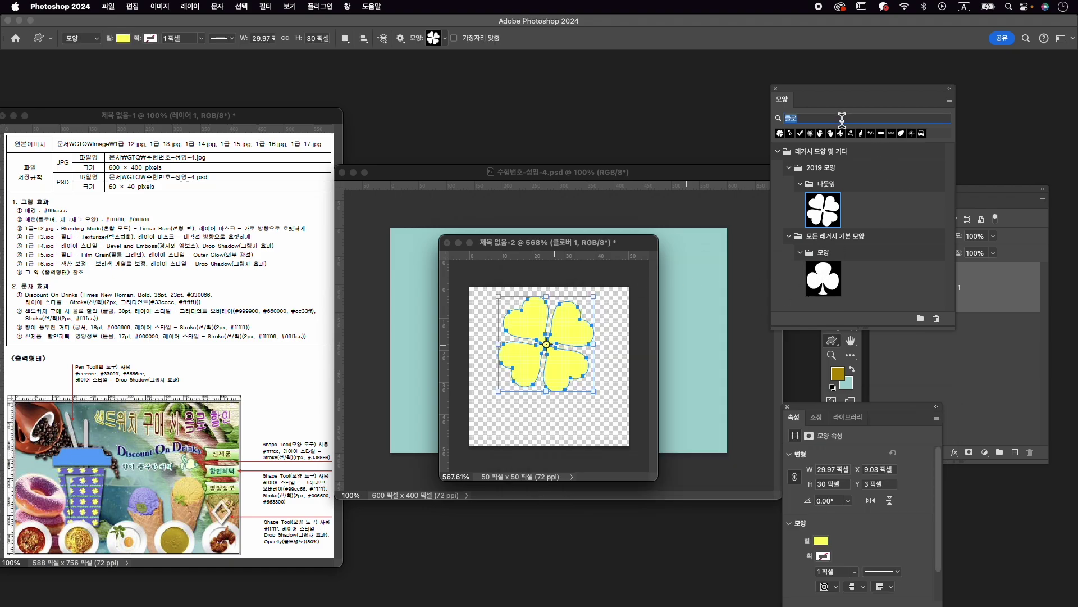
{"action": "key", "text": "BackSpace"}
{"action": "type", "text": "ㅈ"}
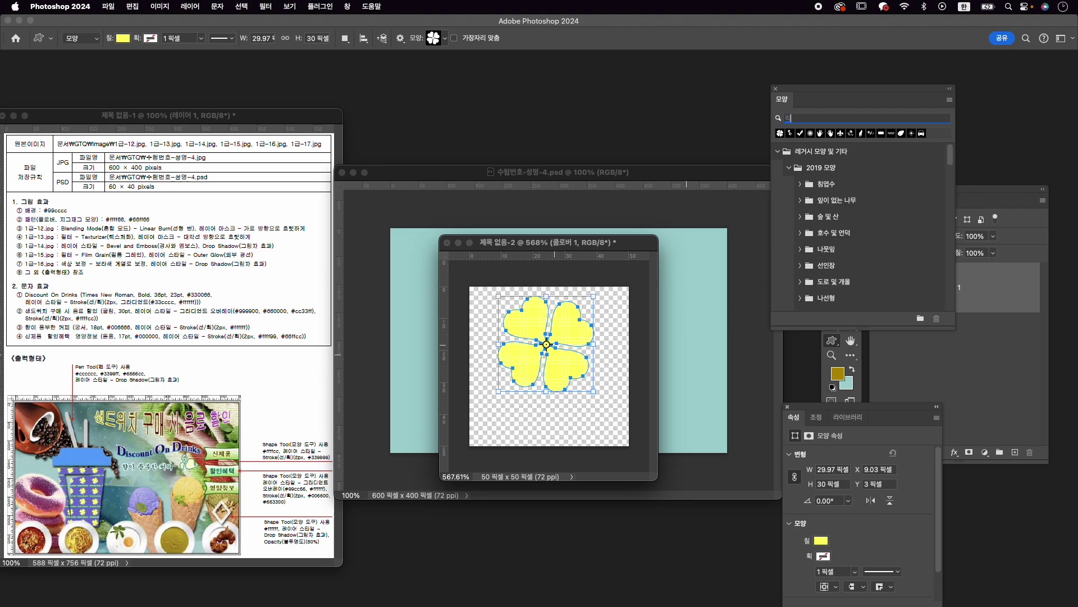
{"action": "type", "text": "ㅣ그재"}
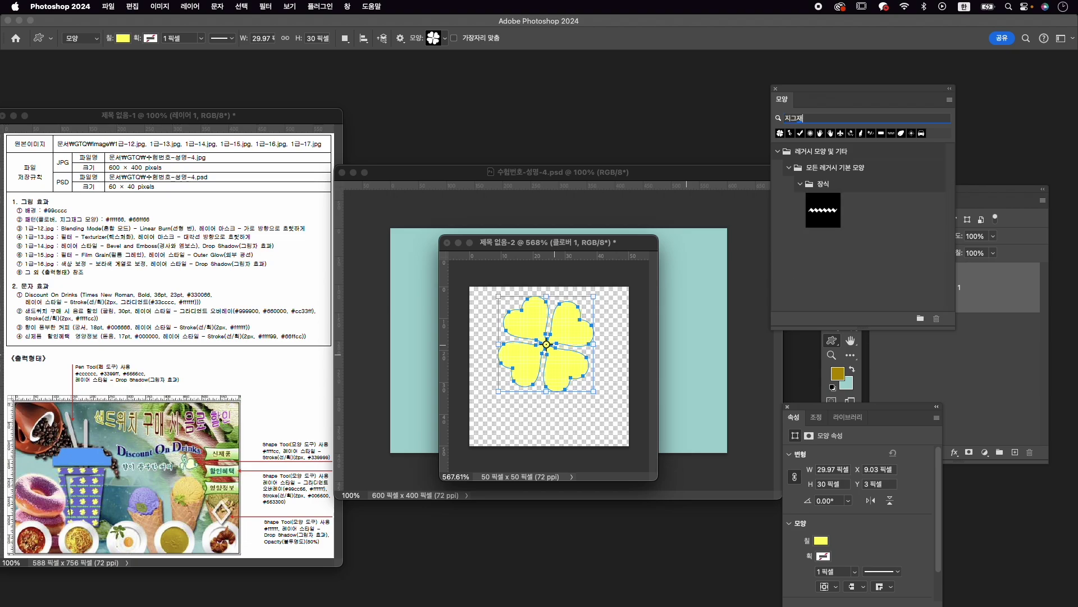
{"action": "left_click", "coordinate": [816, 210]}
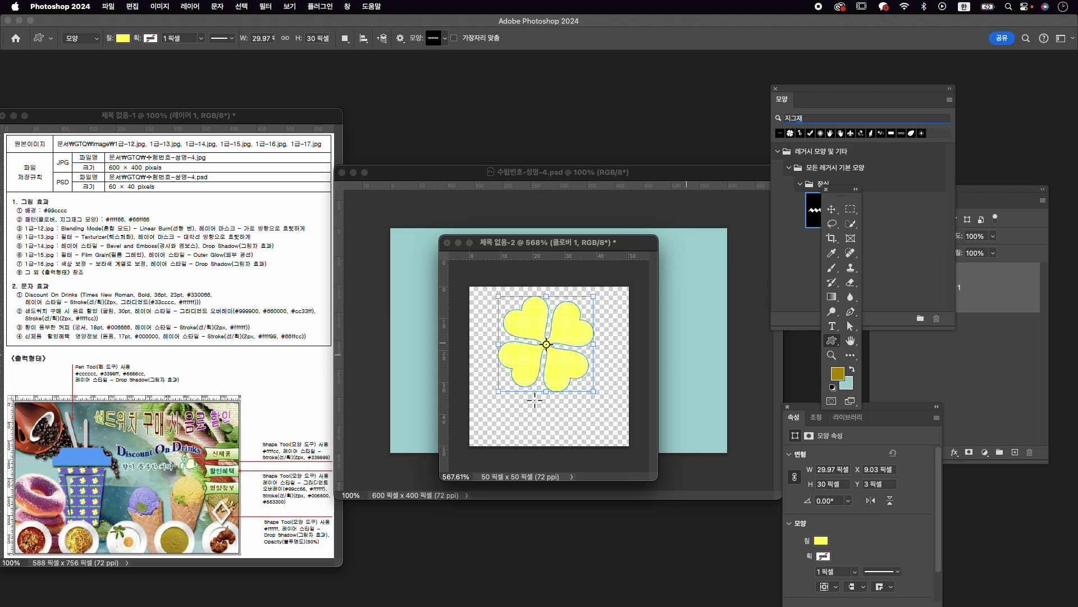
{"action": "left_click_drag", "start_coordinate": [484, 406], "coordinate": [617, 424]}
Set the zigzag shape's fill colour to #66ff66.
{"action": "left_click", "coordinate": [822, 541]}
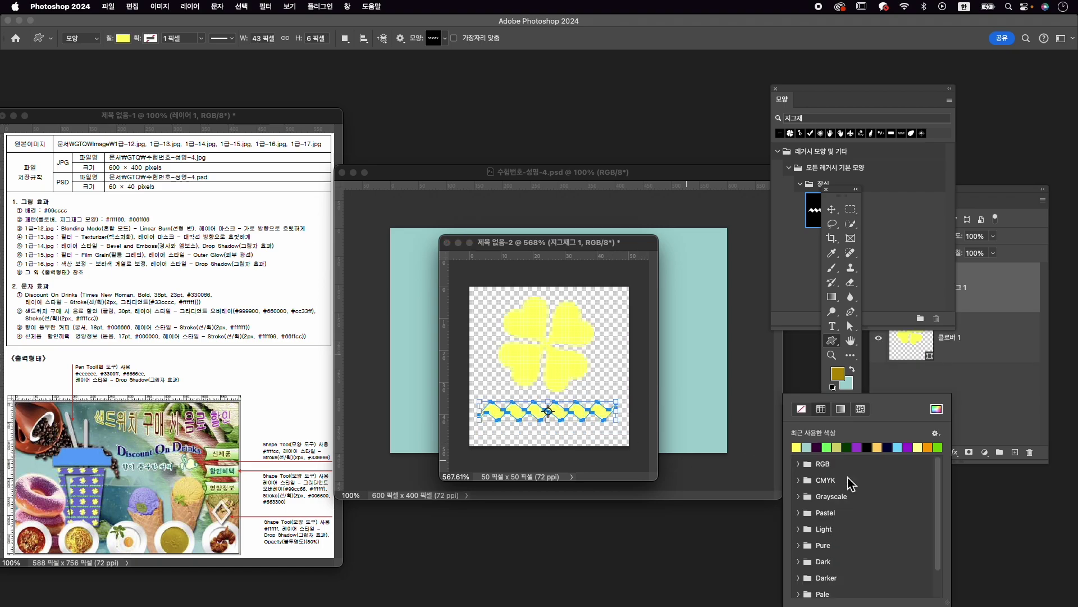
{"action": "left_click", "coordinate": [937, 410]}
{"action": "type", "text": "66"}
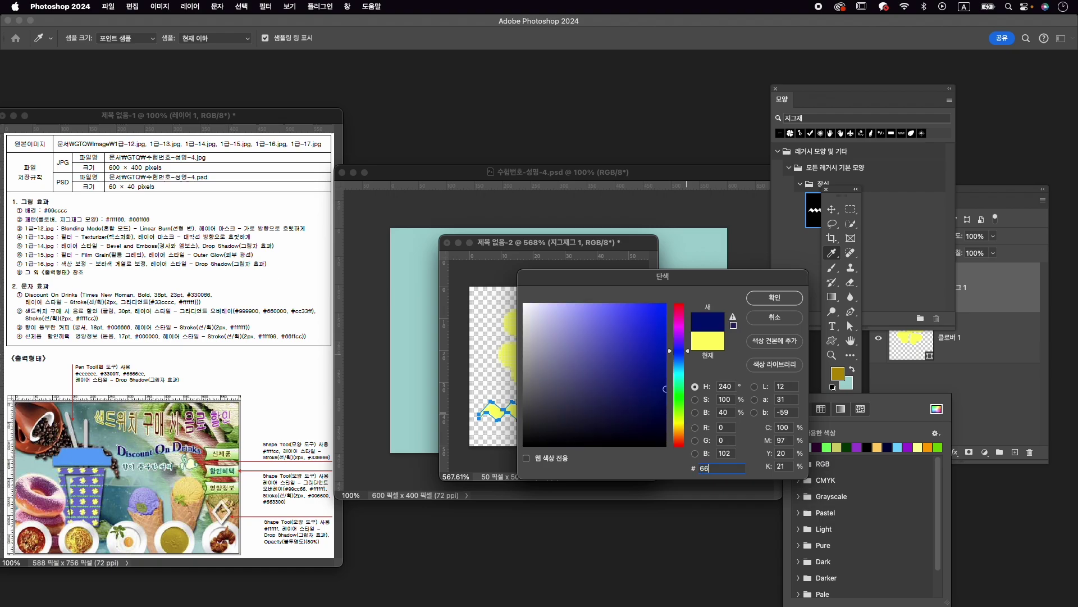
{"action": "type", "text": "ff66"}
{"action": "key", "text": "Return"}
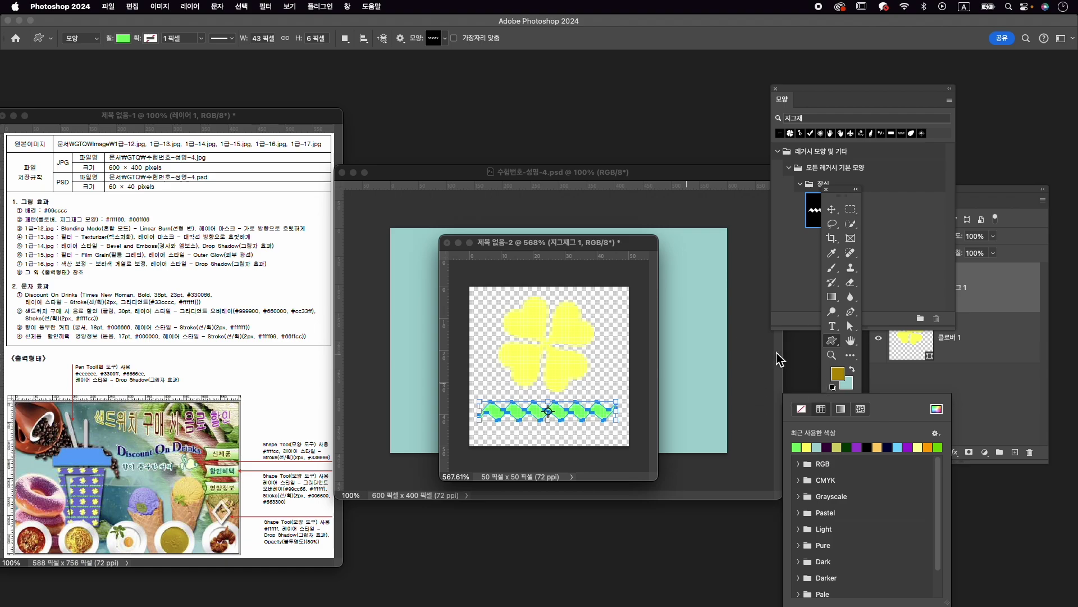
{"action": "left_click", "coordinate": [615, 373]}
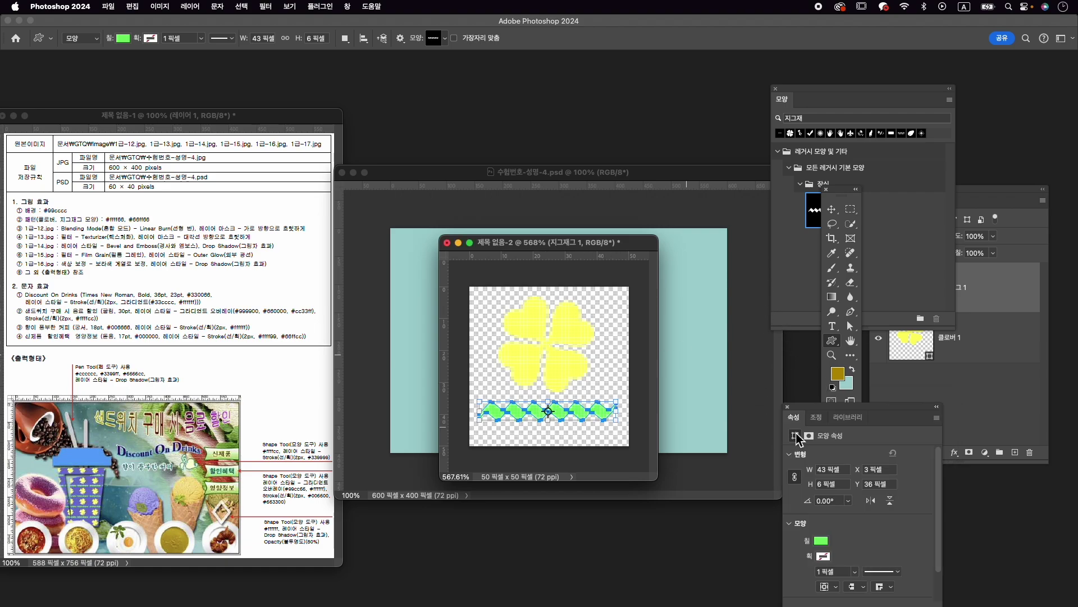
Reposition both shapes slightly lower in the tile, with the clover at about Y 7 px and the zigzag at about Y 38 px.
{"action": "key", "text": "ctrl+t"}
{"action": "left_click_drag", "start_coordinate": [570, 408], "coordinate": [574, 416]}
{"action": "key", "text": "Return"}
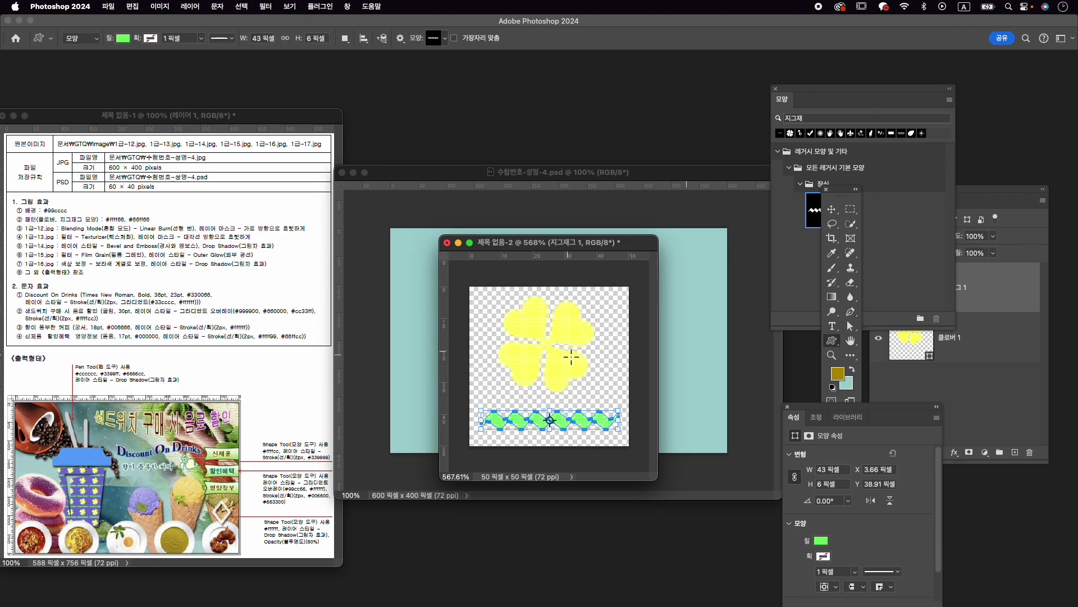
{"action": "key", "text": "v"}
{"action": "left_click", "coordinate": [565, 362]}
{"action": "left_click_drag", "start_coordinate": [555, 360], "coordinate": [557, 369]}
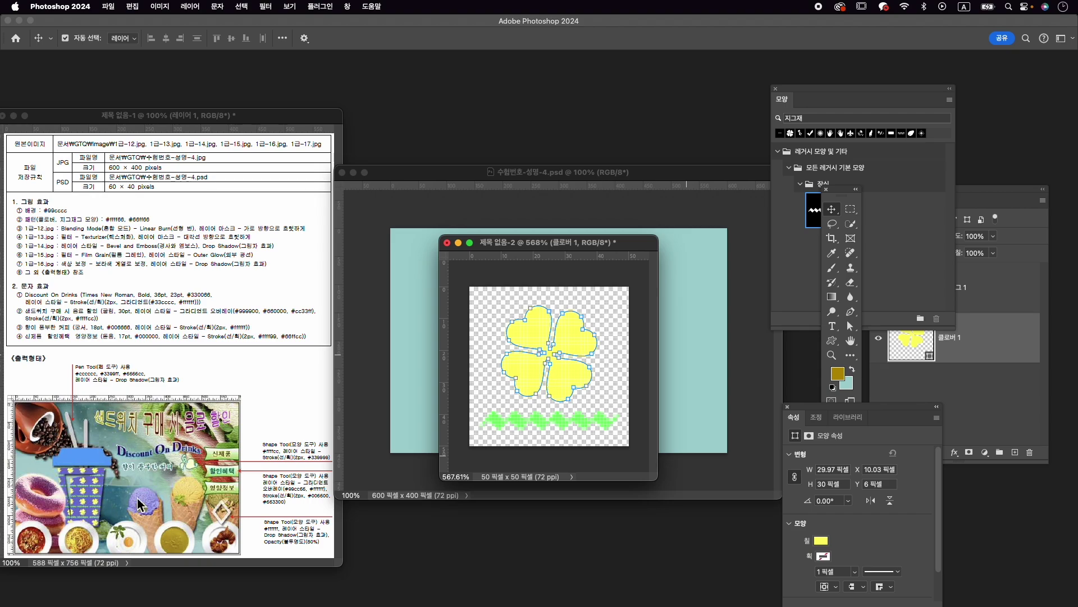
{"action": "left_click_drag", "start_coordinate": [558, 366], "coordinate": [558, 371]}
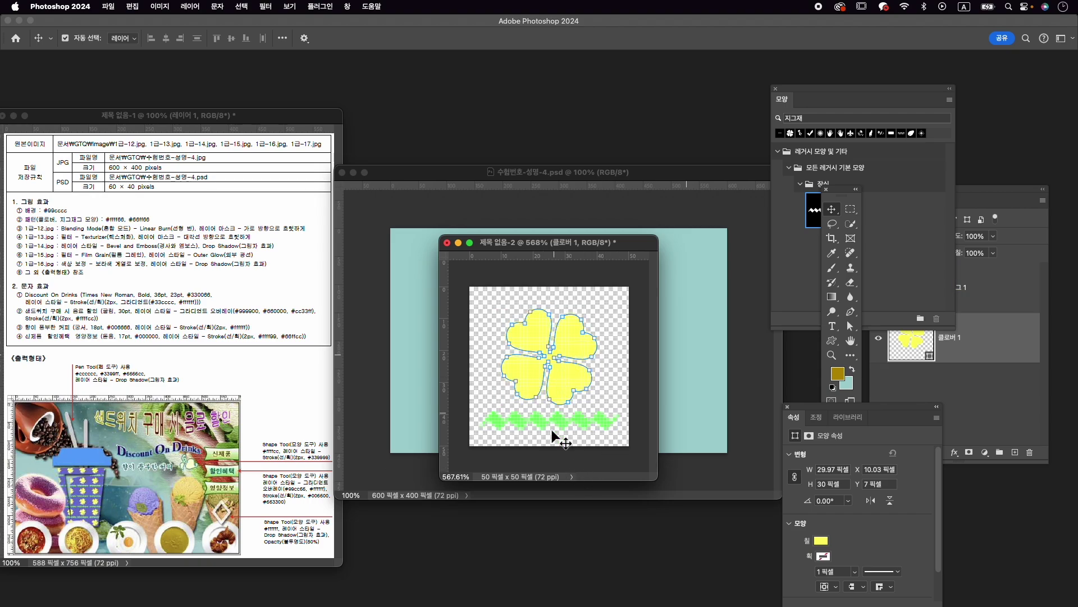
{"action": "left_click", "coordinate": [557, 416]}
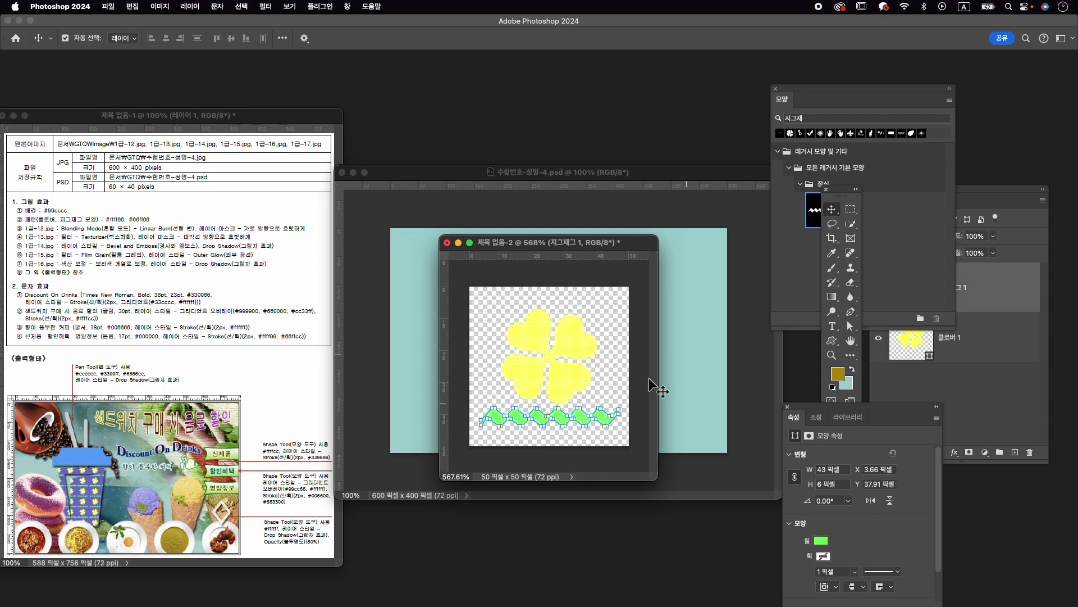
Define the clover and zigzag tile as a new named pattern.
{"action": "left_click", "coordinate": [955, 387]}
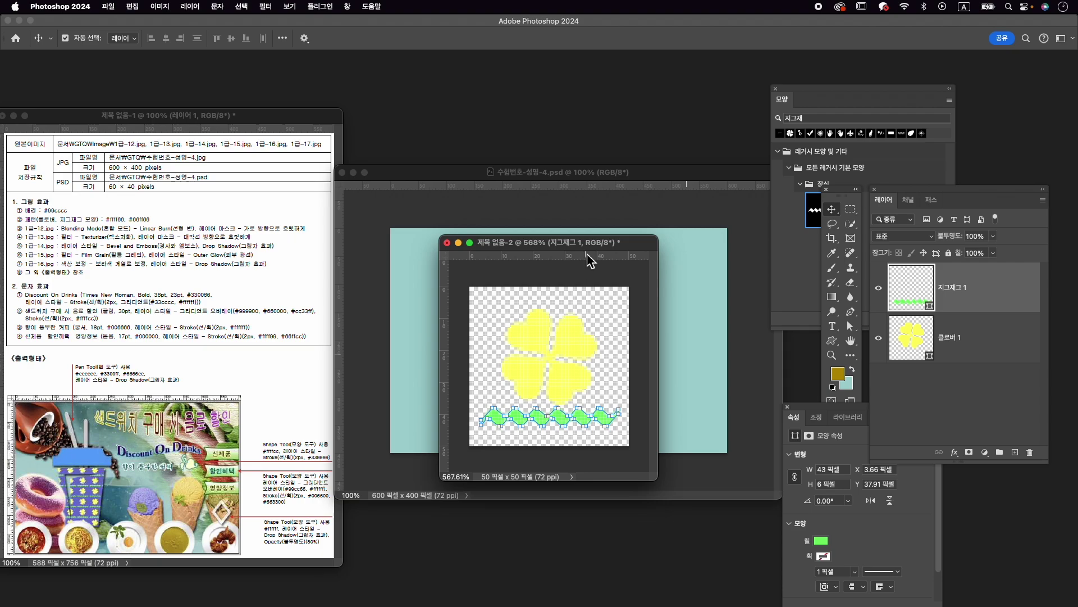
{"action": "left_click", "coordinate": [134, 7]}
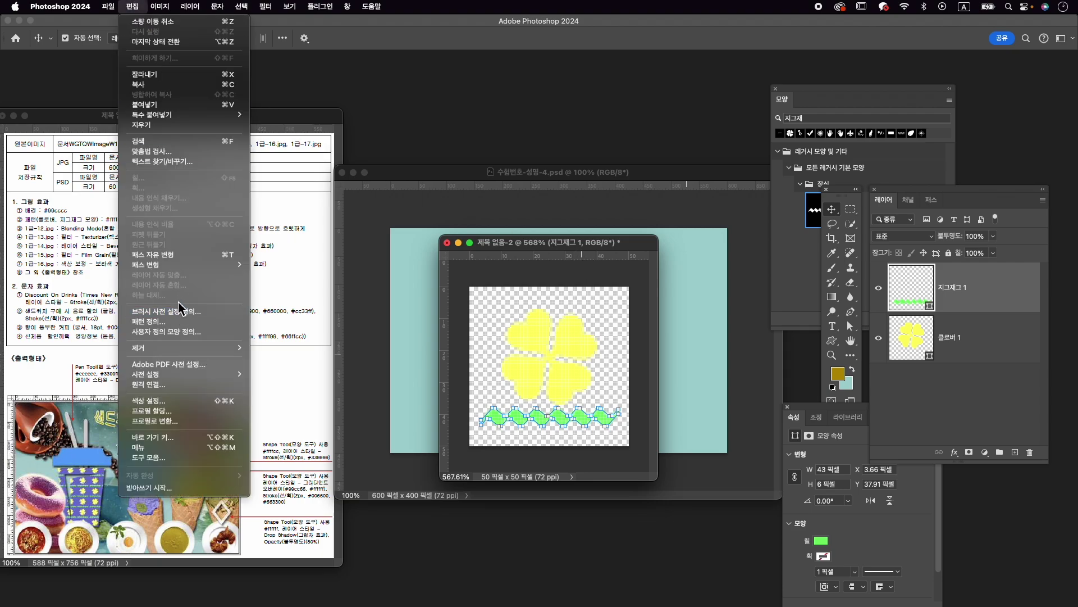
{"action": "left_click", "coordinate": [186, 321]}
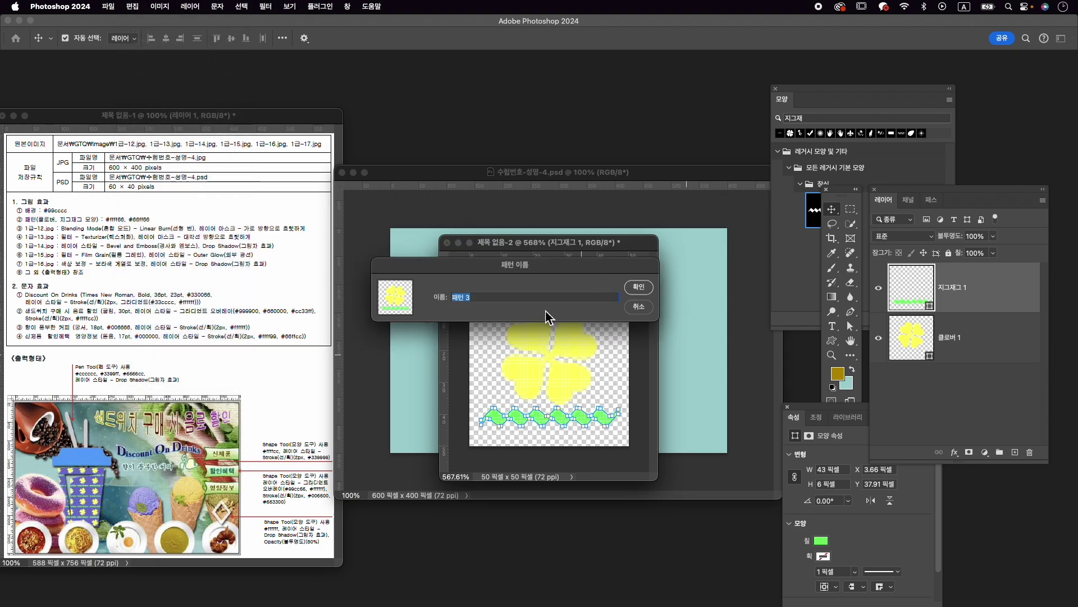
{"action": "type", "text": "z"}
{"action": "key", "text": "Return"}
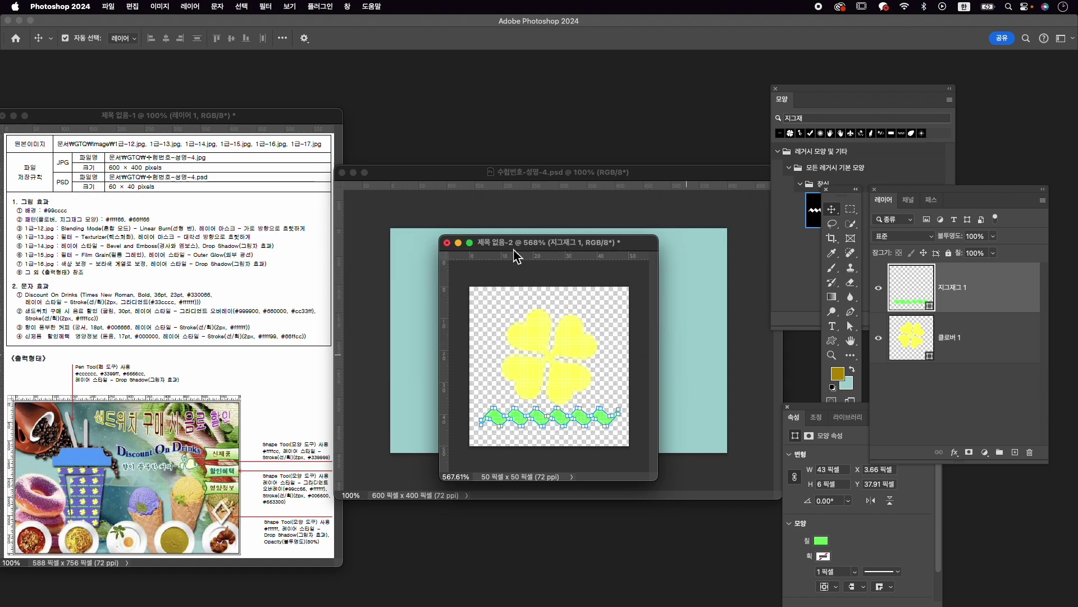
Open 1급-12.jpg from the Image folder, copy it into the 수험번호-성명-4 poster and close the source image.
{"action": "left_click_drag", "start_coordinate": [514, 249], "coordinate": [461, 513]}
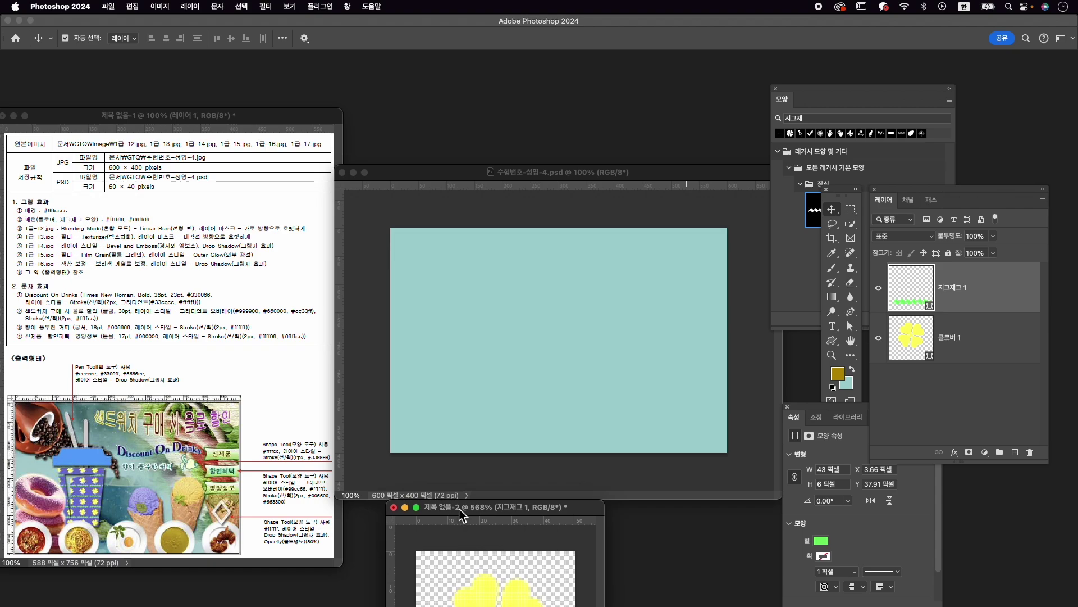
{"action": "left_click_drag", "start_coordinate": [521, 173], "coordinate": [524, 158]}
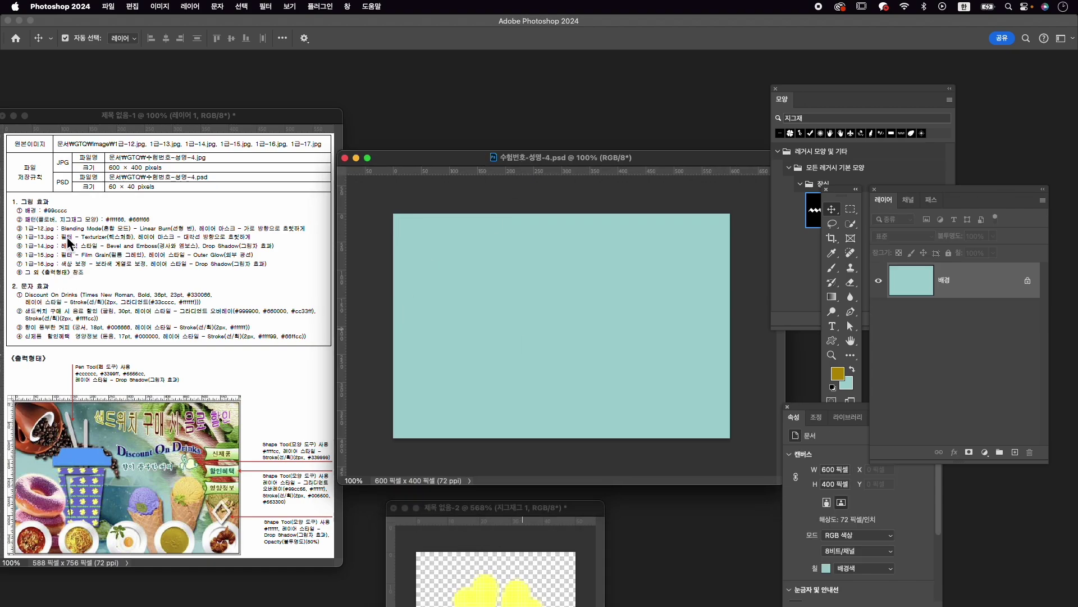
{"action": "key", "text": "super+o"}
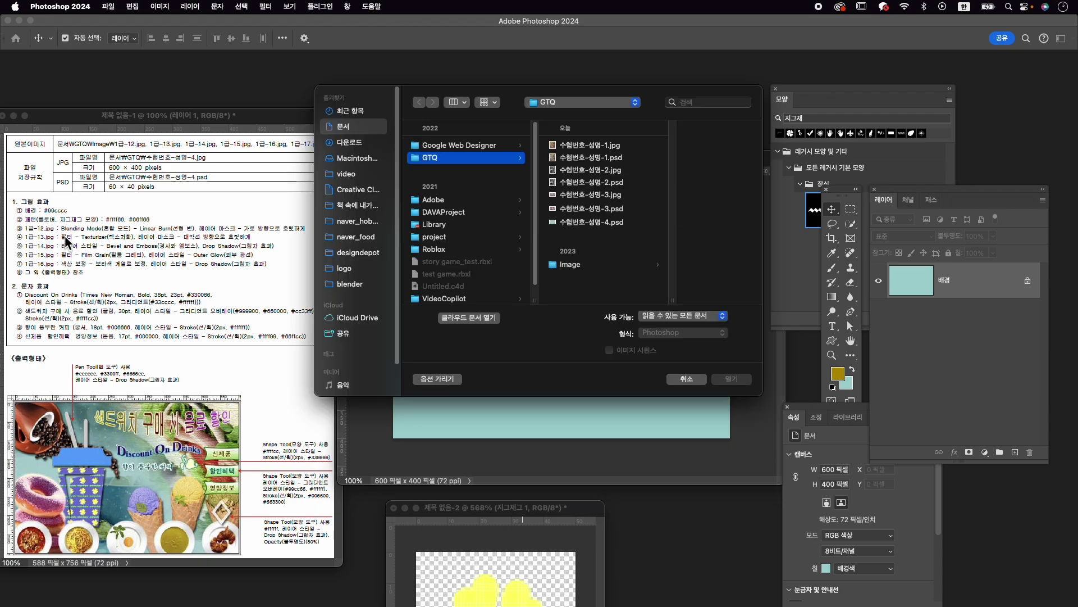
{"action": "left_click", "coordinate": [622, 265]}
{"action": "left_click", "coordinate": [693, 281]}
{"action": "left_click", "coordinate": [731, 379]}
{"action": "left_click_drag", "start_coordinate": [275, 111], "coordinate": [530, 82]}
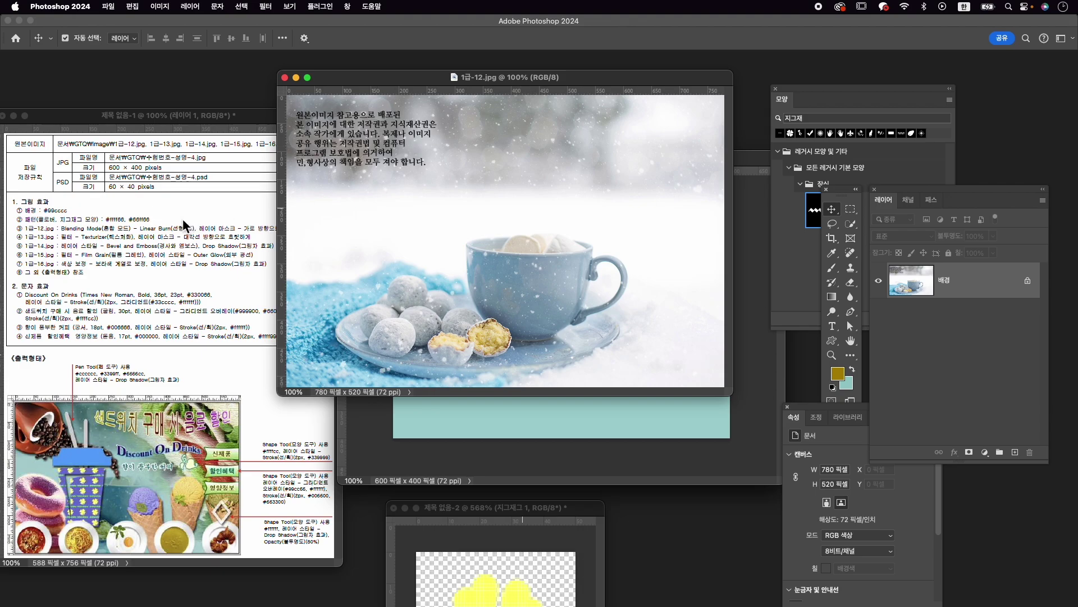
{"action": "left_click_drag", "start_coordinate": [497, 262], "coordinate": [652, 436]}
{"action": "left_click", "coordinate": [285, 77]}
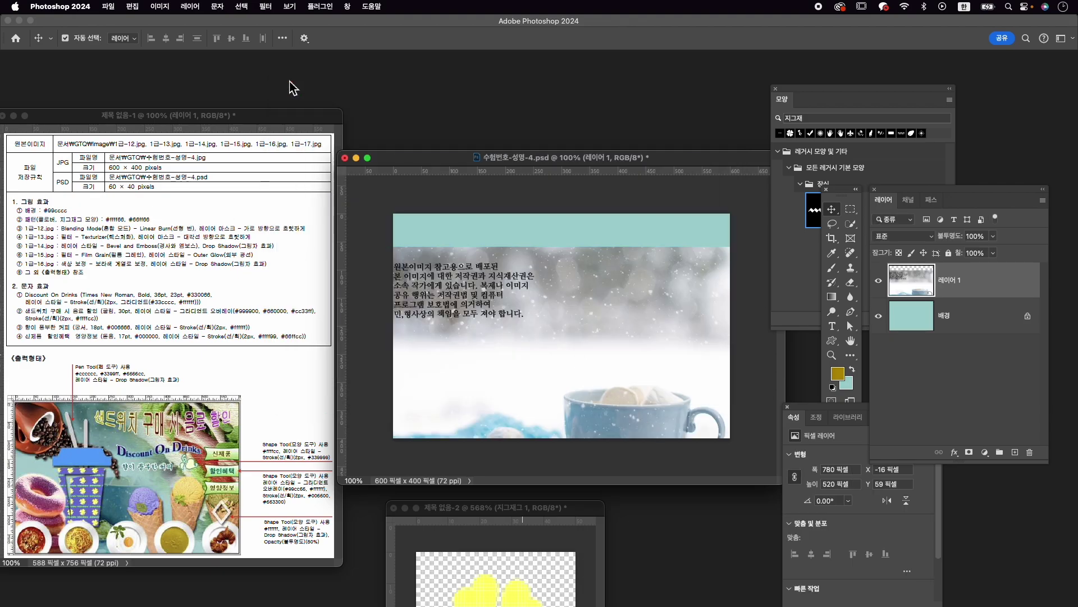
Reposition the blue cup image within the poster and scale it proportionally to about 84%.
{"action": "left_click_drag", "start_coordinate": [630, 369], "coordinate": [601, 310]}
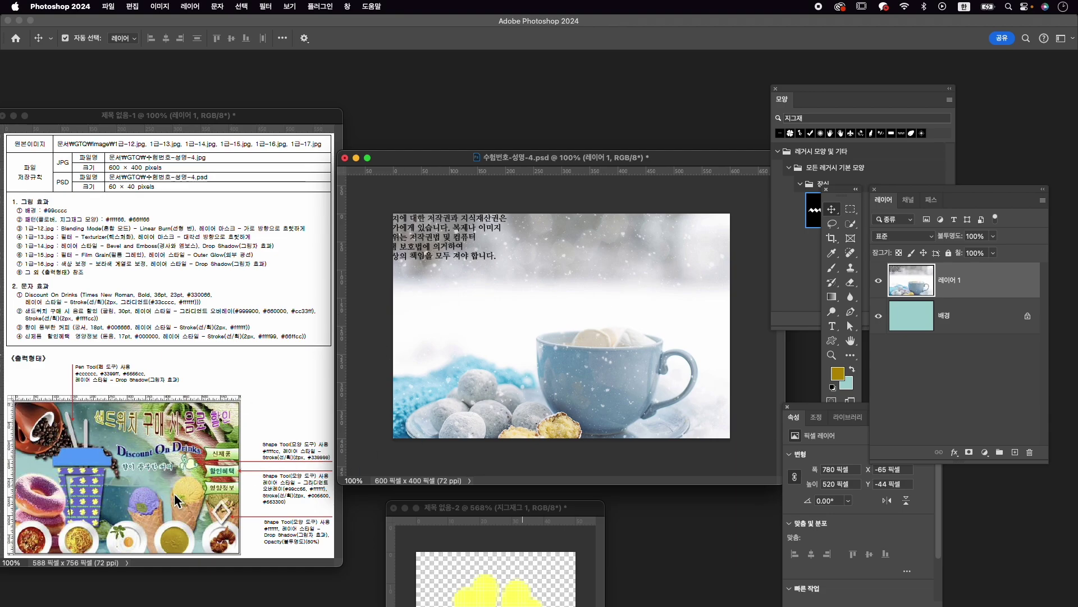
{"action": "left_click_drag", "start_coordinate": [562, 375], "coordinate": [531, 363]}
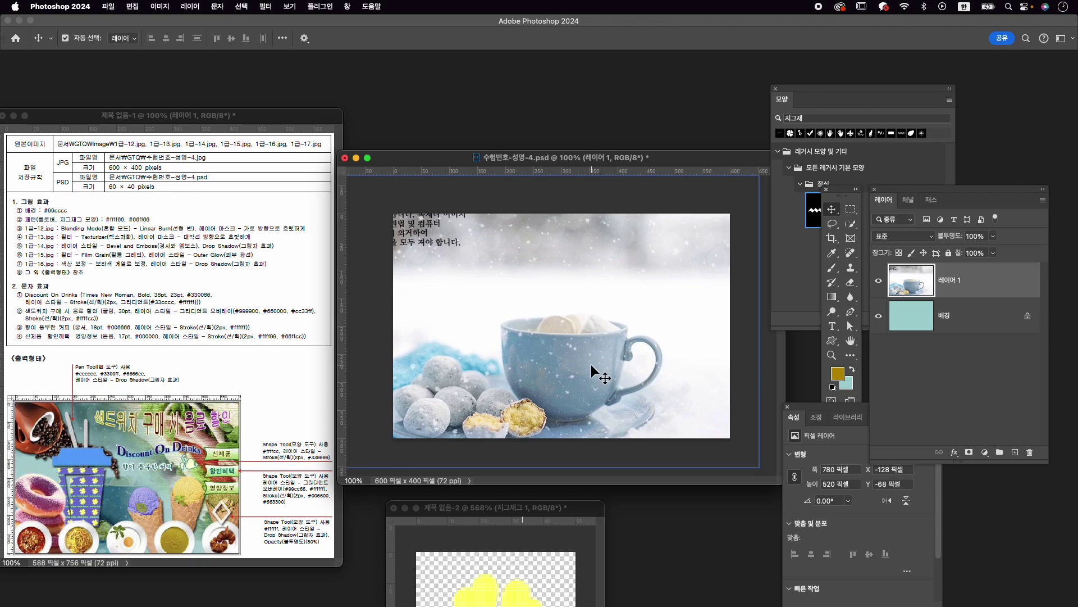
{"action": "key", "text": "super+t"}
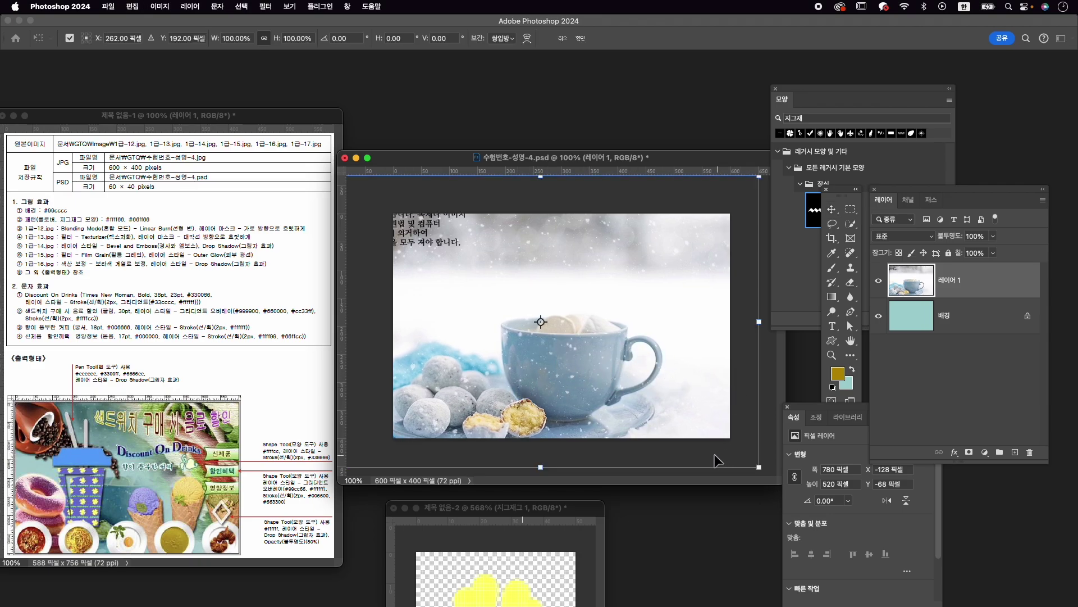
{"action": "left_click_drag", "start_coordinate": [758, 465], "coordinate": [723, 443]}
{"action": "left_click_drag", "start_coordinate": [665, 408], "coordinate": [671, 412]}
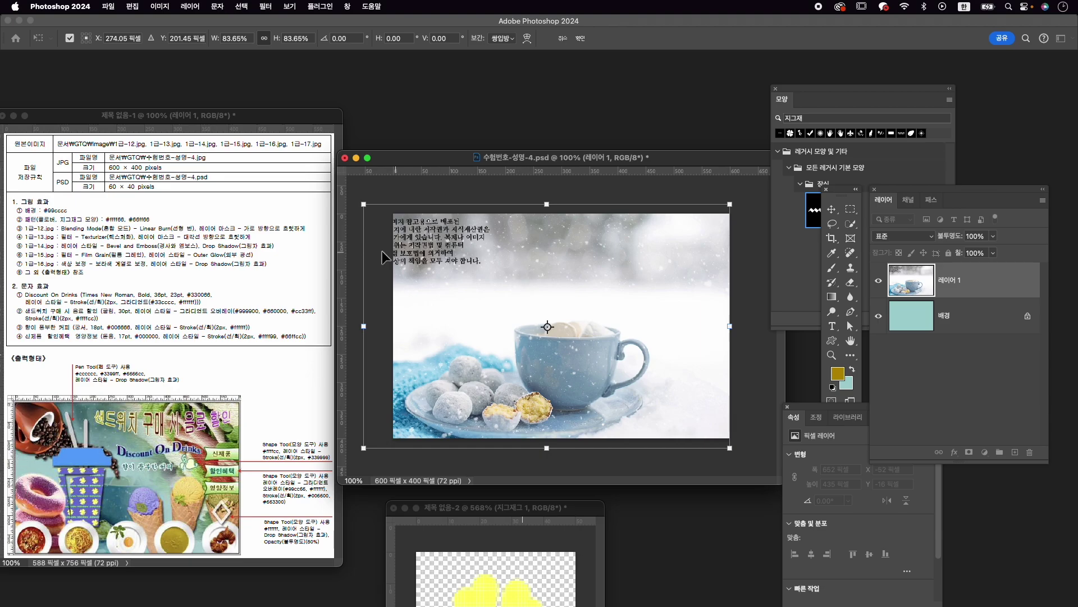
Add a horizontal and a vertical guide at about 200 px each and shift the cup image to about X -80 px, Y -16 px.
{"action": "left_click_drag", "start_coordinate": [422, 172], "coordinate": [437, 326]}
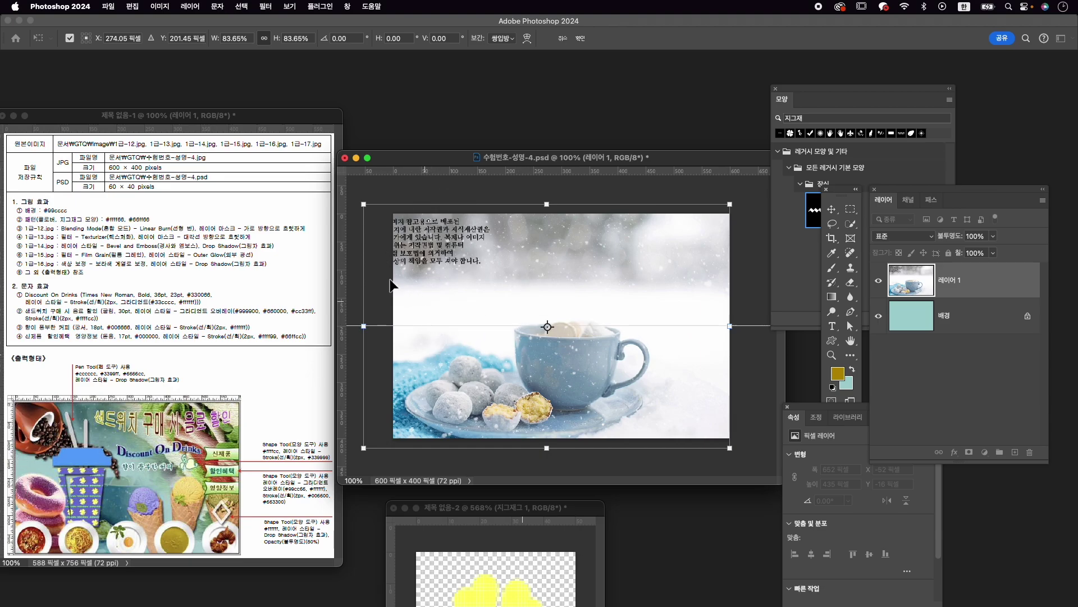
{"action": "left_click_drag", "start_coordinate": [348, 281], "coordinate": [507, 262]}
{"action": "left_click_drag", "start_coordinate": [601, 361], "coordinate": [586, 362]}
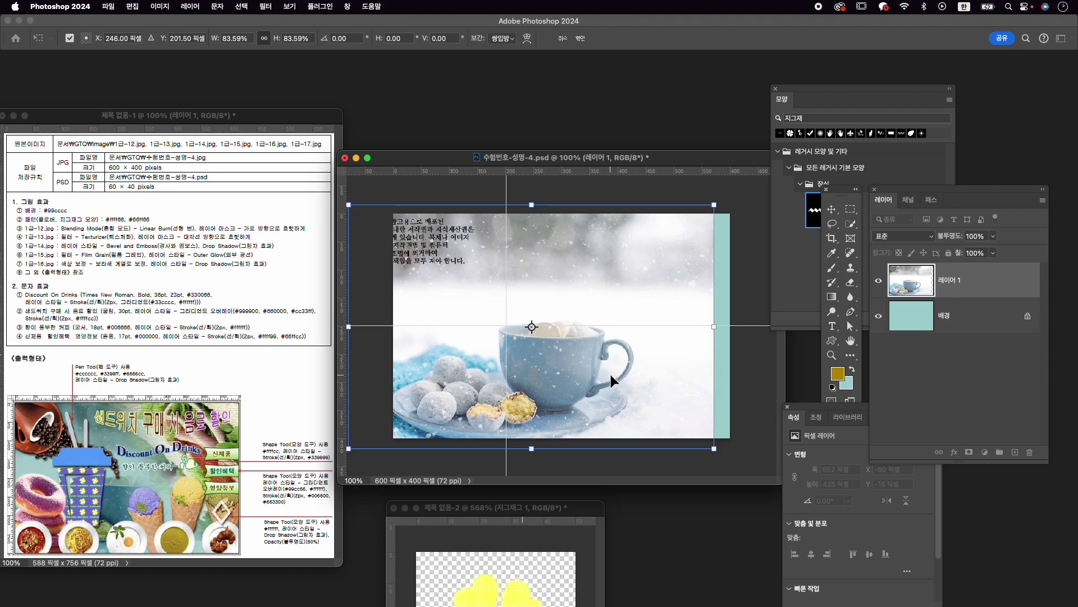
{"action": "key", "text": "Return"}
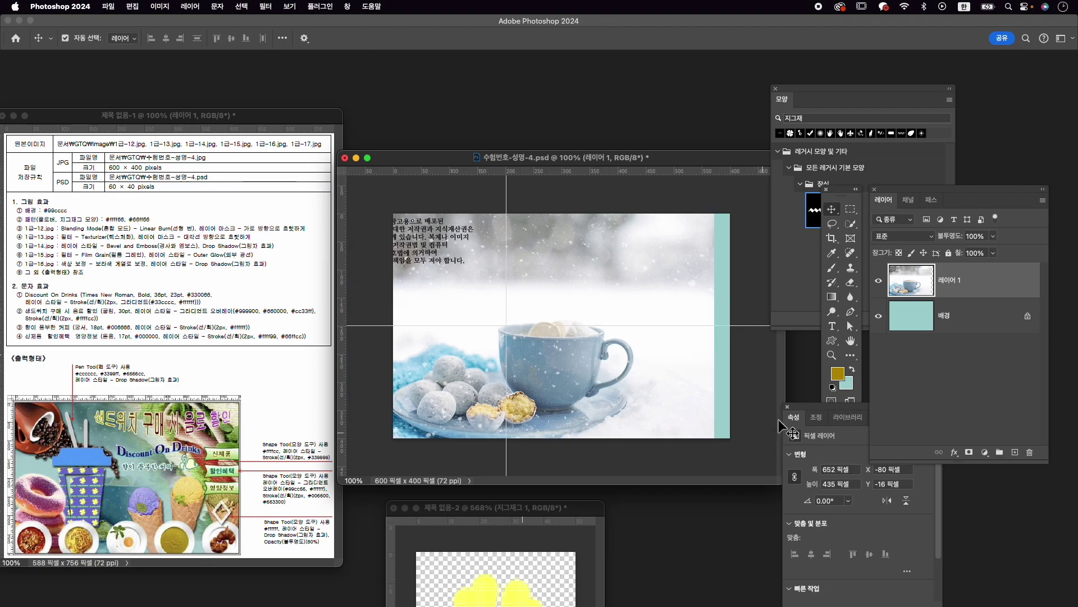
Rename the cup image layer to 1-12 and set its blending mode to Linear Burn (선형 번).
{"action": "double_click", "coordinate": [961, 281]}
{"action": "type", "text": "1-"}
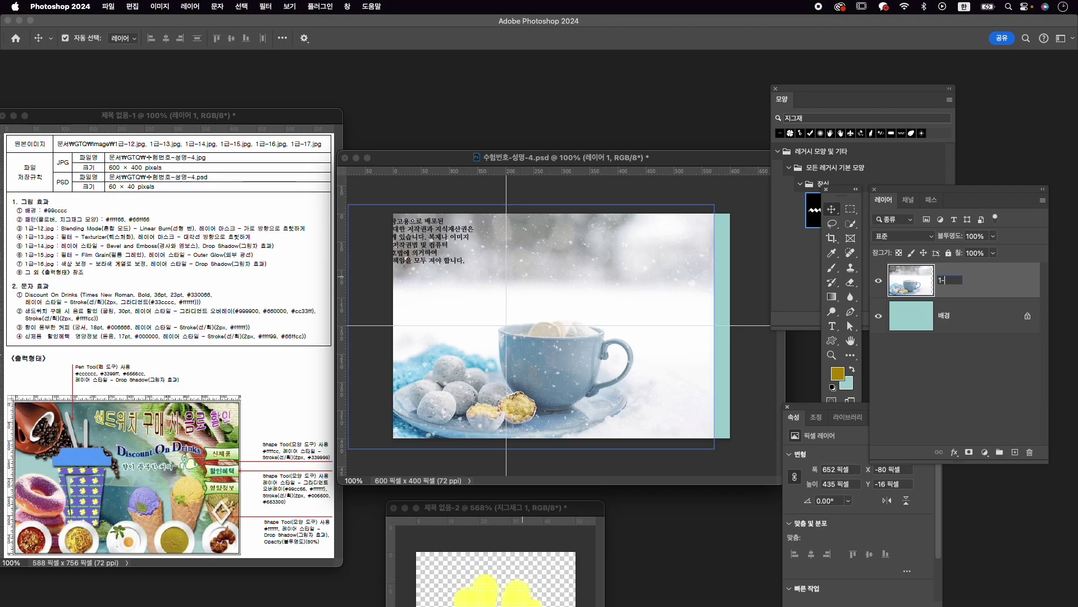
{"action": "type", "text": "12"}
{"action": "key", "text": "Return"}
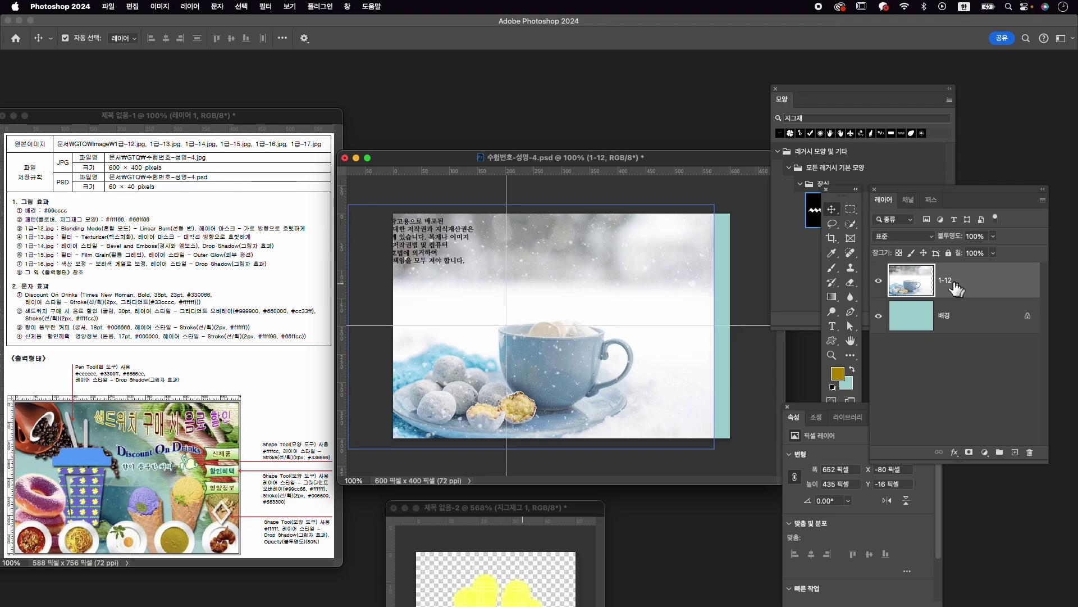
{"action": "left_click", "coordinate": [921, 236]}
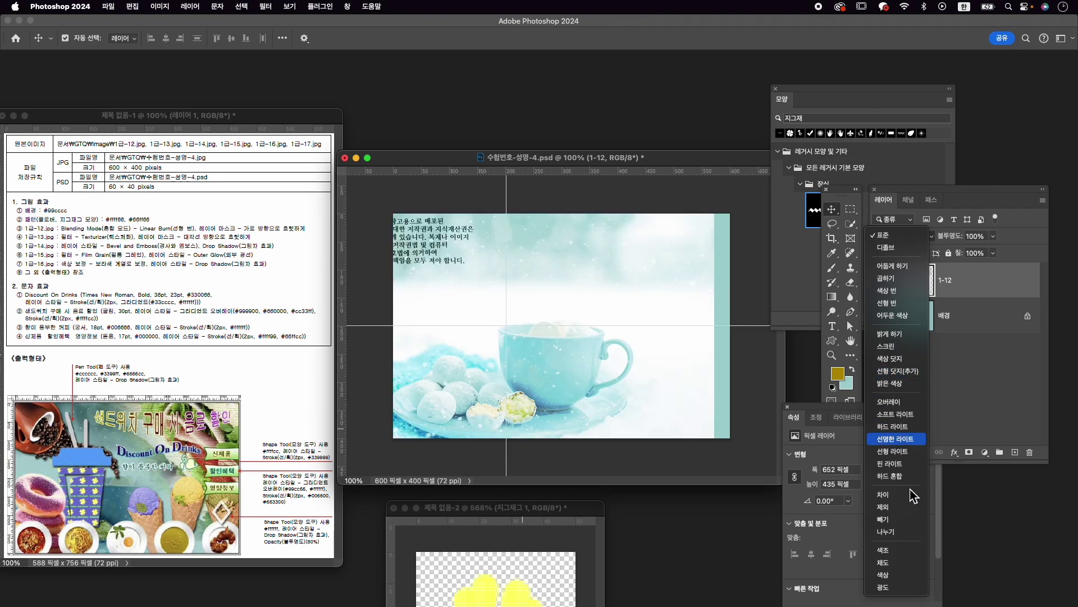
{"action": "left_click", "coordinate": [906, 302]}
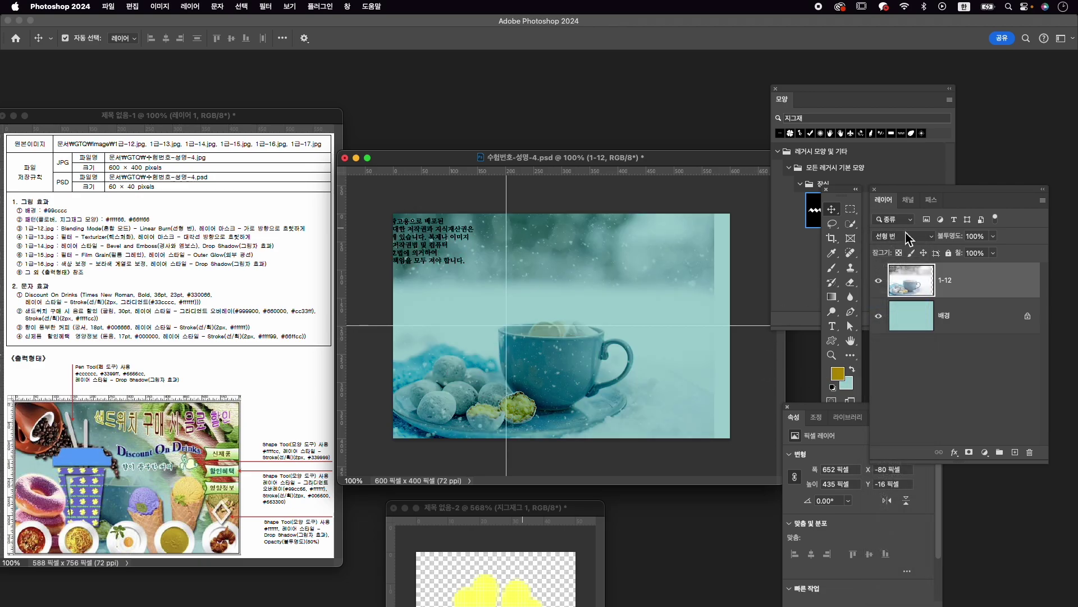
Add a layer mask to 1-12 and apply a horizontal white-to-black gradient that fades the image out towards the right across the cup.
{"action": "left_click", "coordinate": [969, 452]}
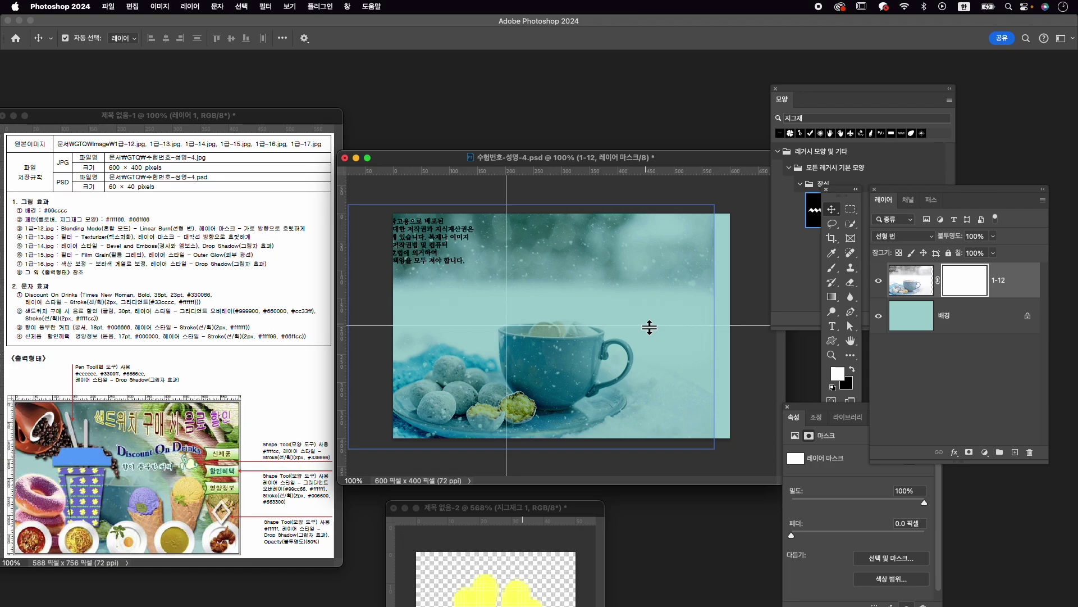
{"action": "key", "text": "g"}
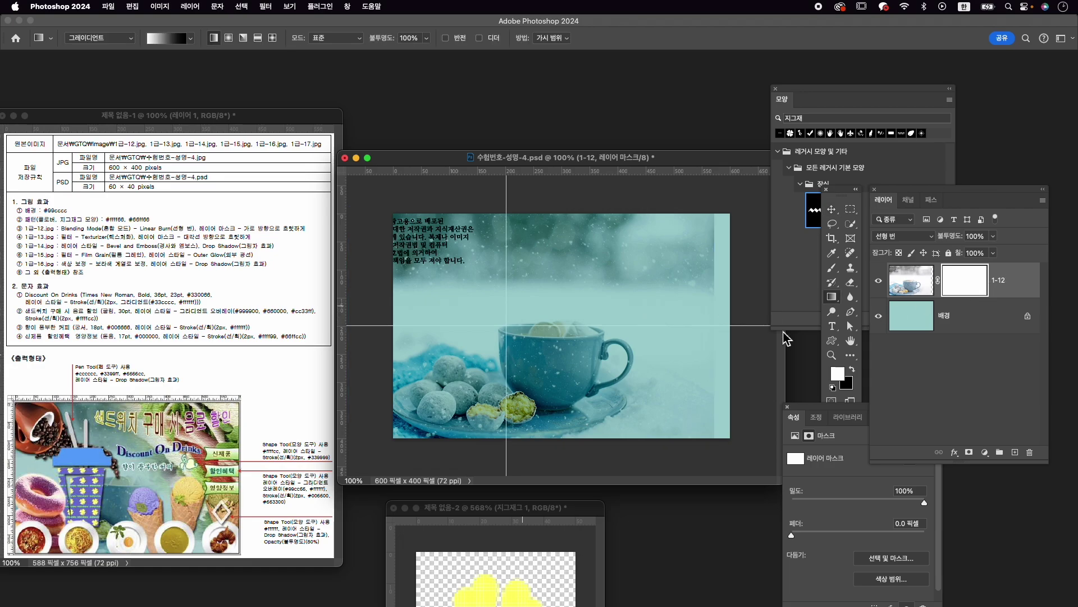
{"action": "left_click_drag", "start_coordinate": [614, 312], "coordinate": [707, 311]}
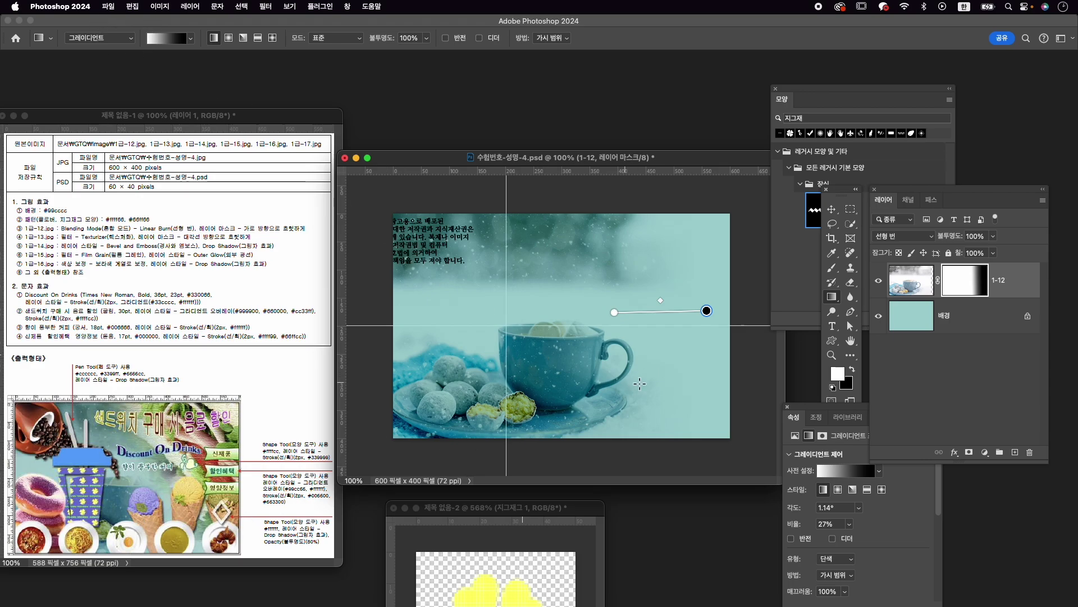
{"action": "left_click_drag", "start_coordinate": [655, 310], "coordinate": [617, 339]}
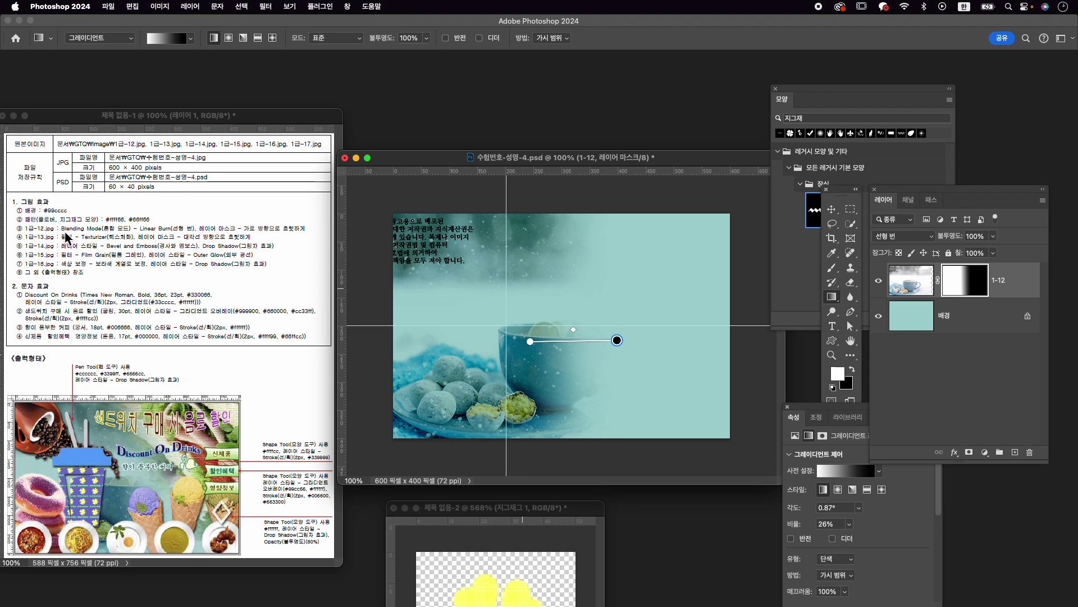
Close the shape library and properties displays and open 1급-13.jpg from the Image folder.
{"action": "left_click", "coordinate": [775, 89]}
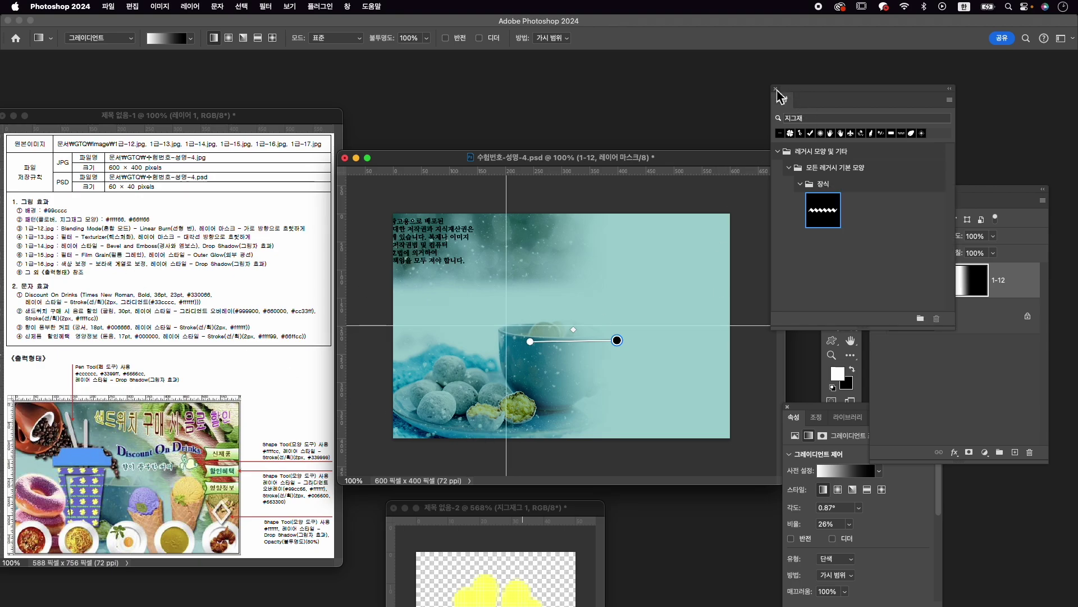
{"action": "left_click", "coordinate": [787, 407]}
{"action": "key", "text": "super+o"}
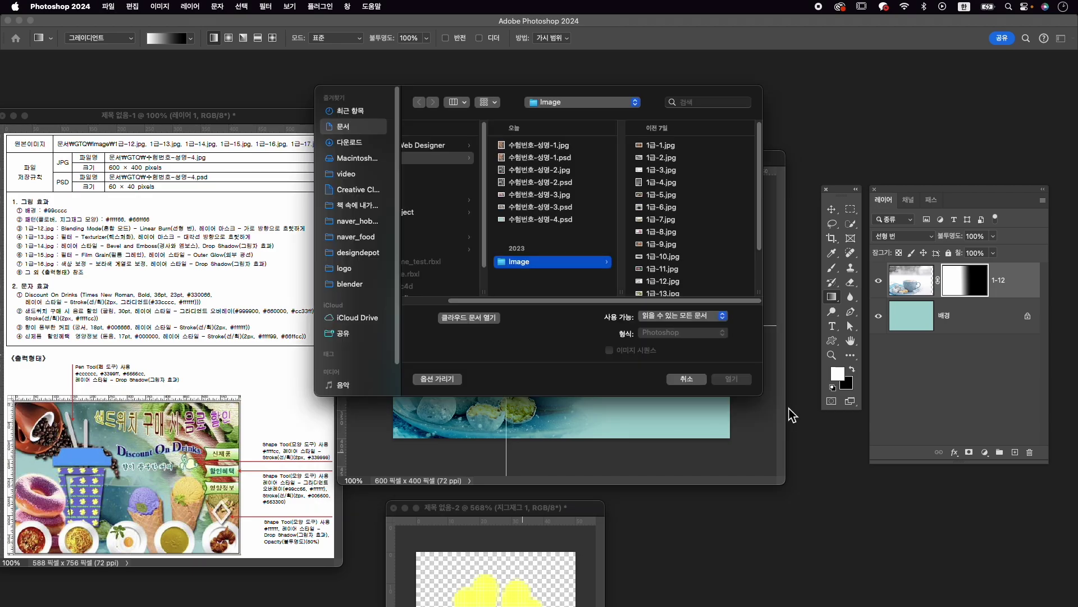
{"action": "left_click", "coordinate": [677, 291]}
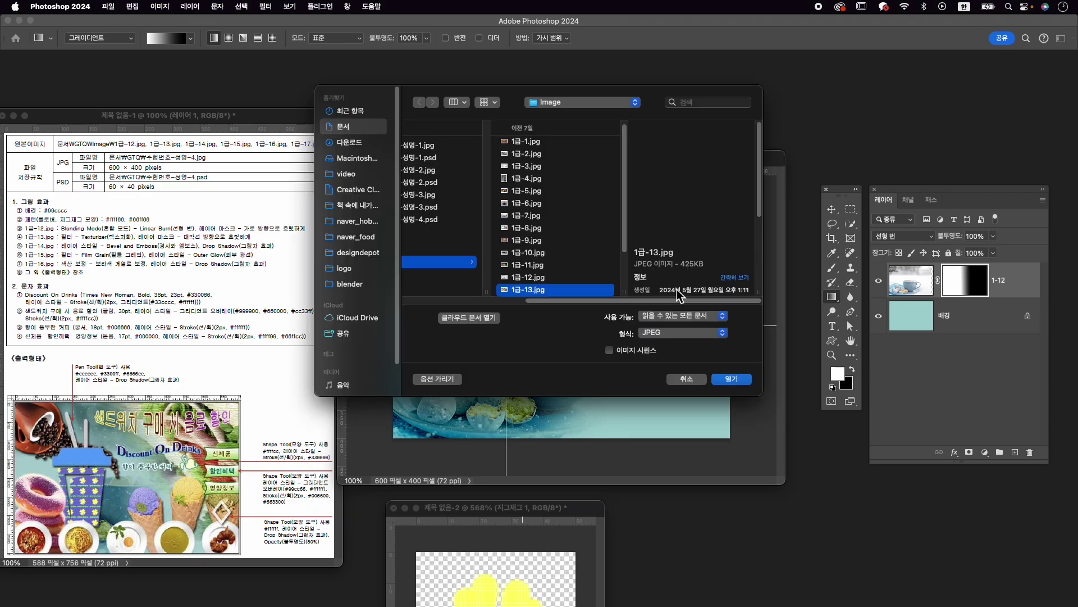
{"action": "left_click", "coordinate": [731, 380]}
{"action": "left_click_drag", "start_coordinate": [305, 103], "coordinate": [581, 104]}
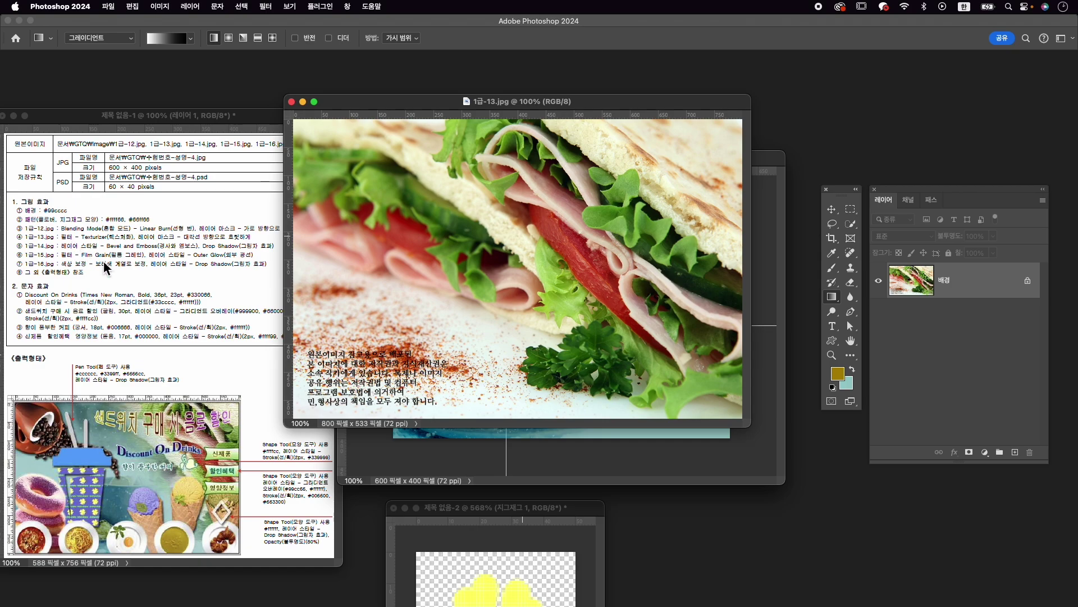
Apply the Texturizer (텍스처화) filter from the Filter Gallery's texture group to the sandwich image.
{"action": "left_click", "coordinate": [266, 6]}
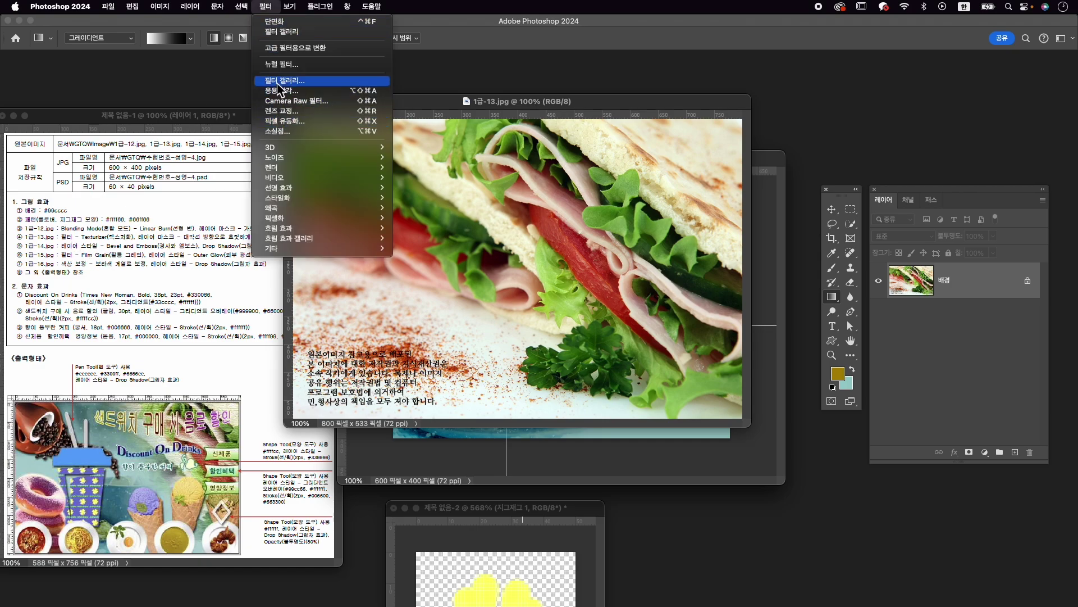
{"action": "left_click", "coordinate": [283, 80]}
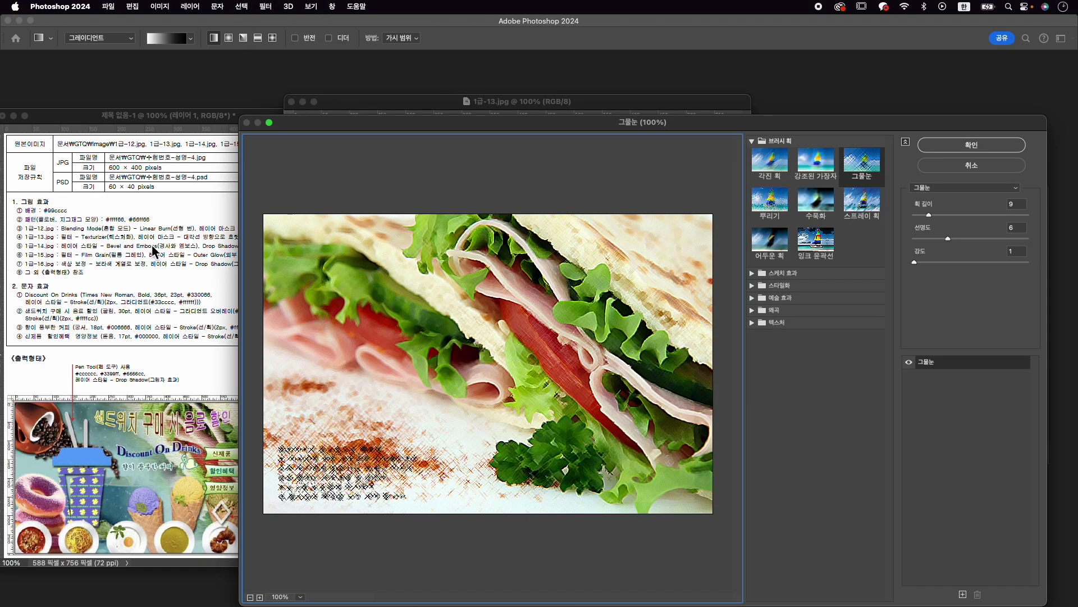
{"action": "left_click", "coordinate": [756, 324]}
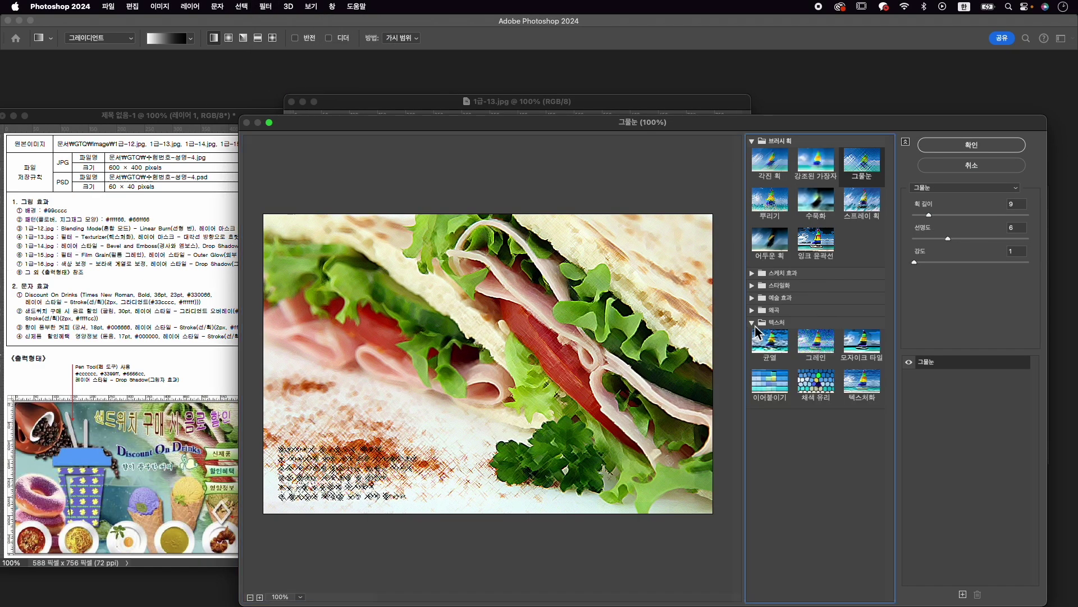
{"action": "left_click", "coordinate": [874, 400]}
{"action": "left_click", "coordinate": [971, 145]}
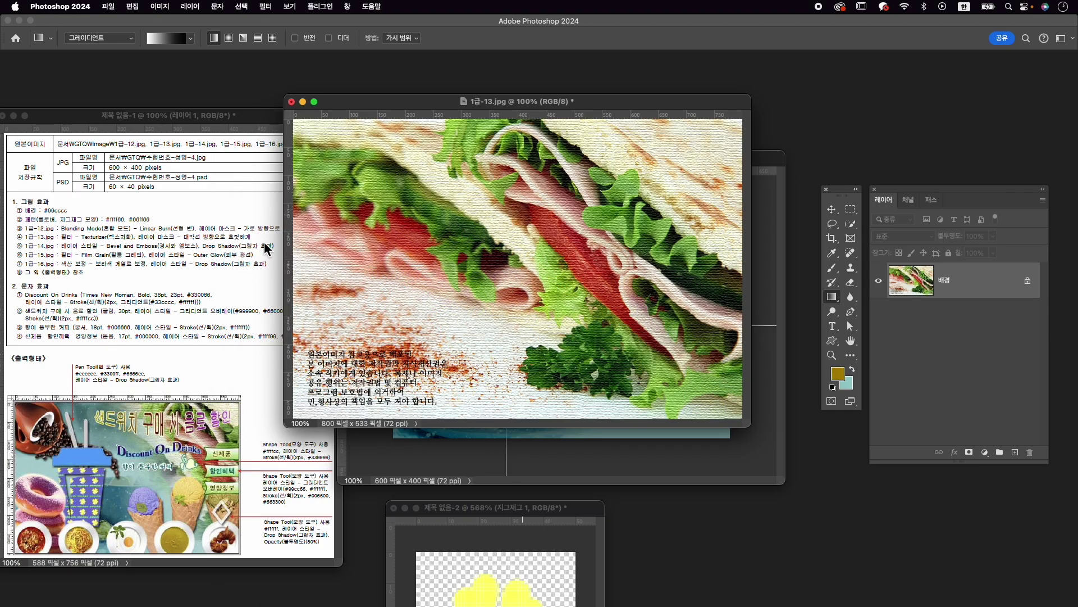
Copy the texturized sandwich image into the 수험번호-성명-4 poster and close 1급-13.jpg.
{"action": "key", "text": "v"}
{"action": "left_click_drag", "start_coordinate": [528, 323], "coordinate": [651, 457]}
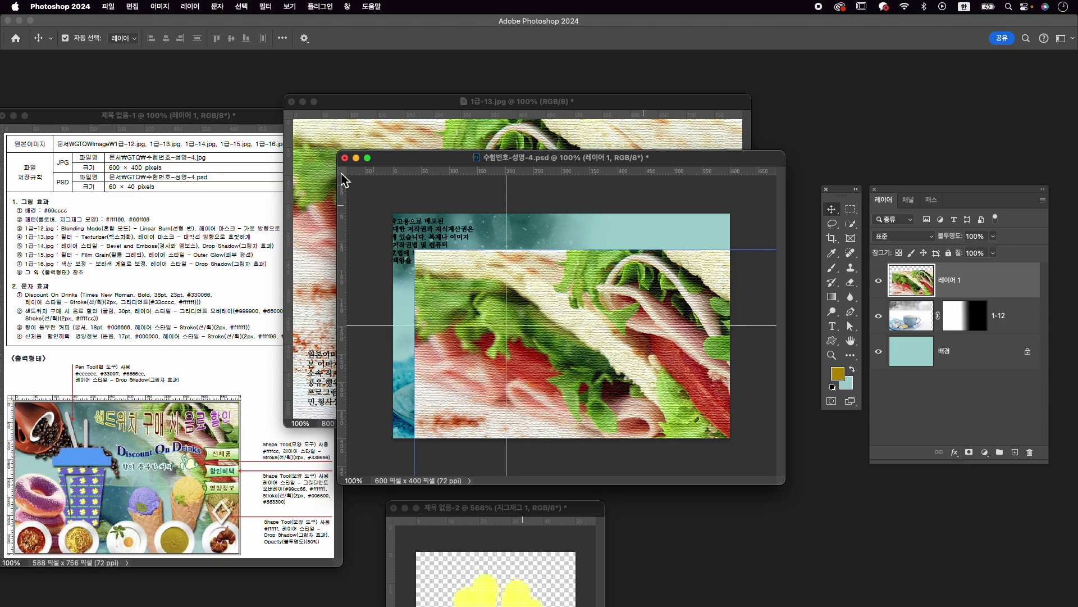
{"action": "left_click", "coordinate": [292, 102]}
{"action": "left_click", "coordinate": [544, 250]}
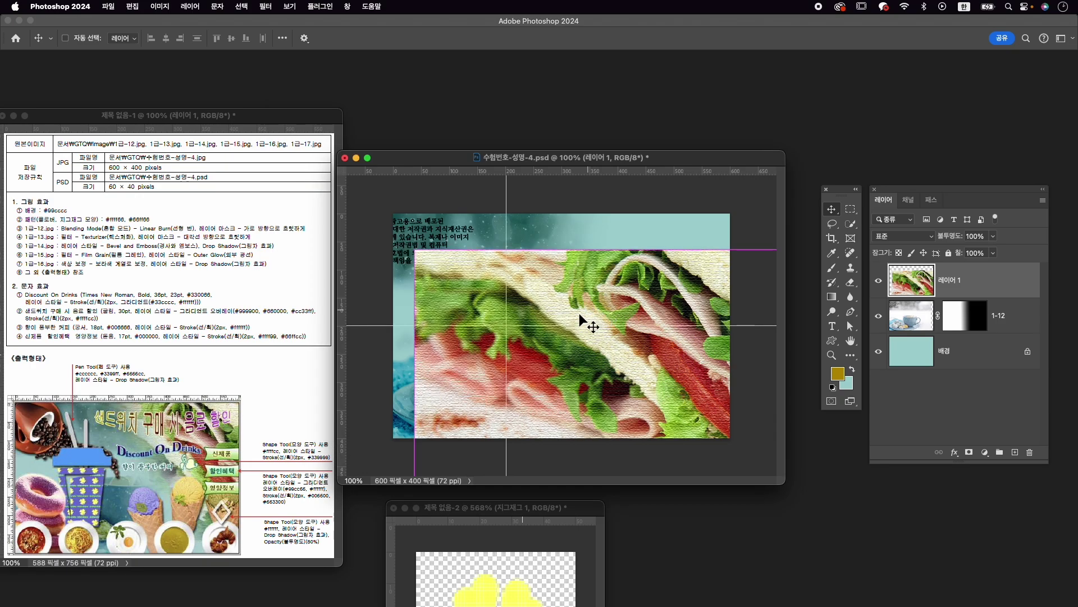
Scale the sandwich layer to about 80% and position it over the right part of the poster, covering its full height.
{"action": "key", "text": "super+t"}
{"action": "left_click_drag", "start_coordinate": [415, 251], "coordinate": [445, 209]}
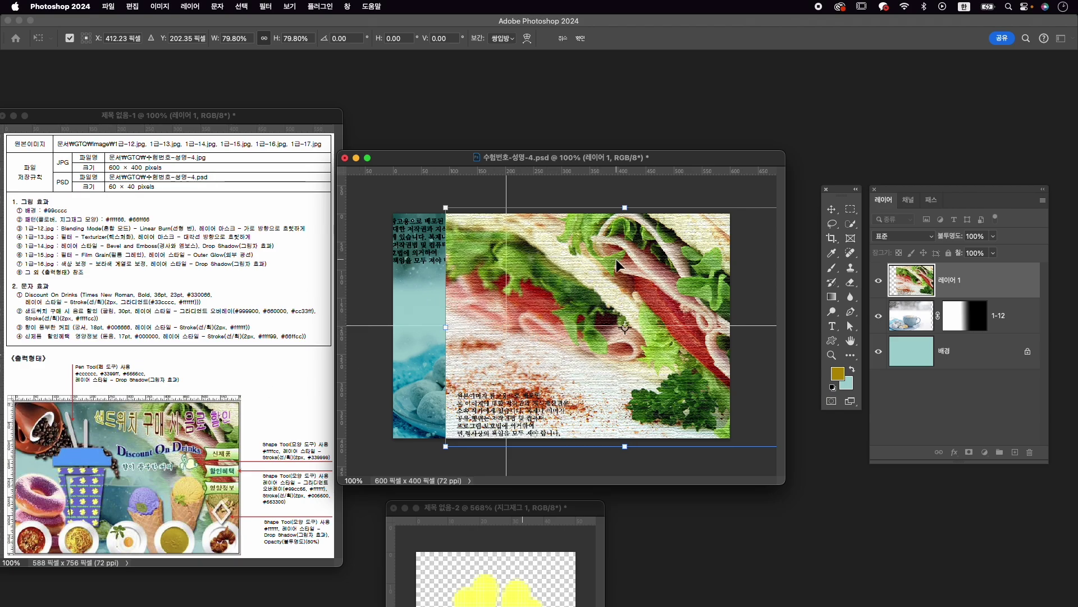
{"action": "left_click_drag", "start_coordinate": [616, 263], "coordinate": [636, 263]}
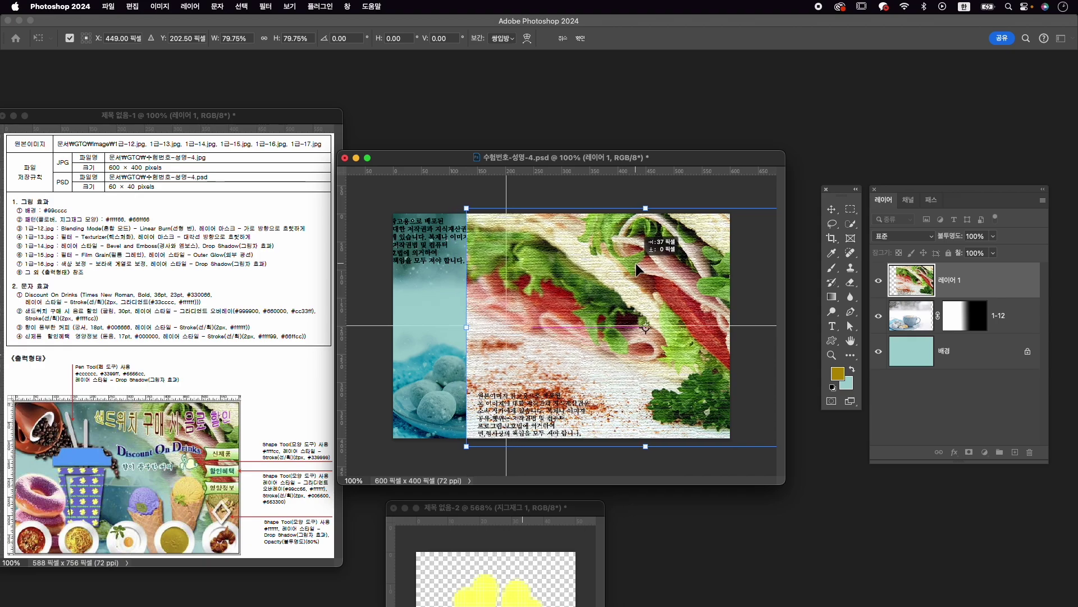
{"action": "key", "text": "Up"}
{"action": "key", "text": "Up"}
{"action": "key", "text": "Up"}
{"action": "key", "text": "Up"}
{"action": "key", "text": "Up"}
{"action": "key", "text": "Up"}
{"action": "key", "text": "Up"}
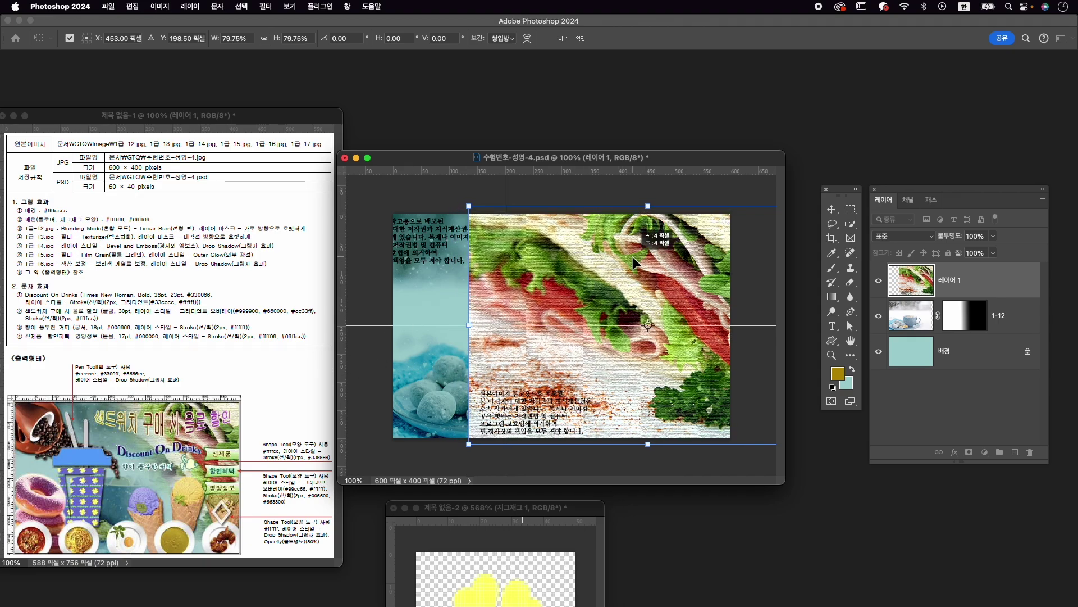
{"action": "key", "text": "Left"}
{"action": "key", "text": "Left"}
{"action": "key", "text": "Left"}
{"action": "key", "text": "Up"}
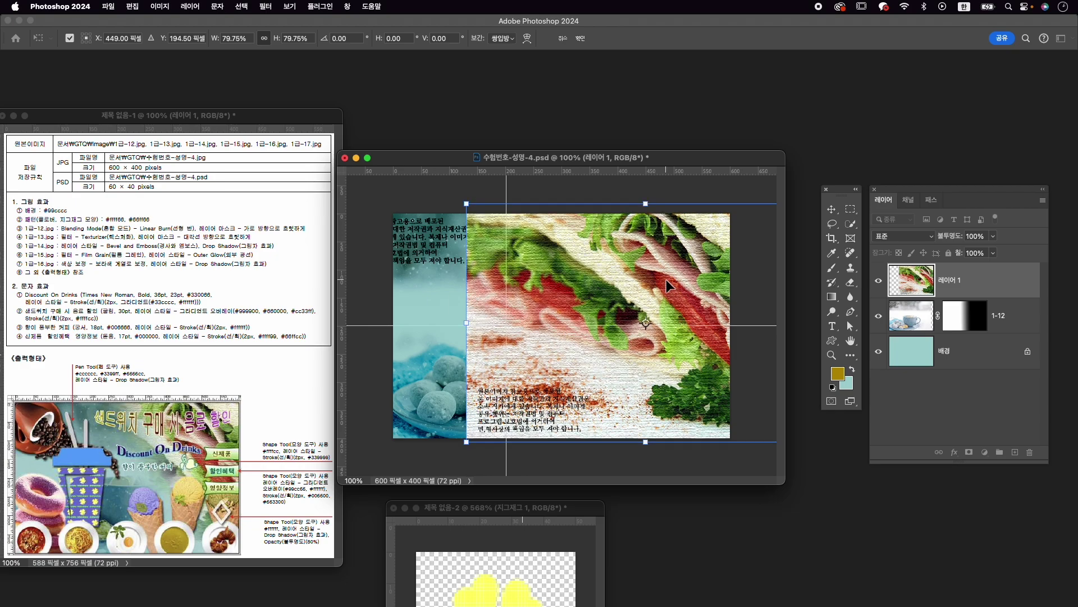
{"action": "key", "text": "Right"}
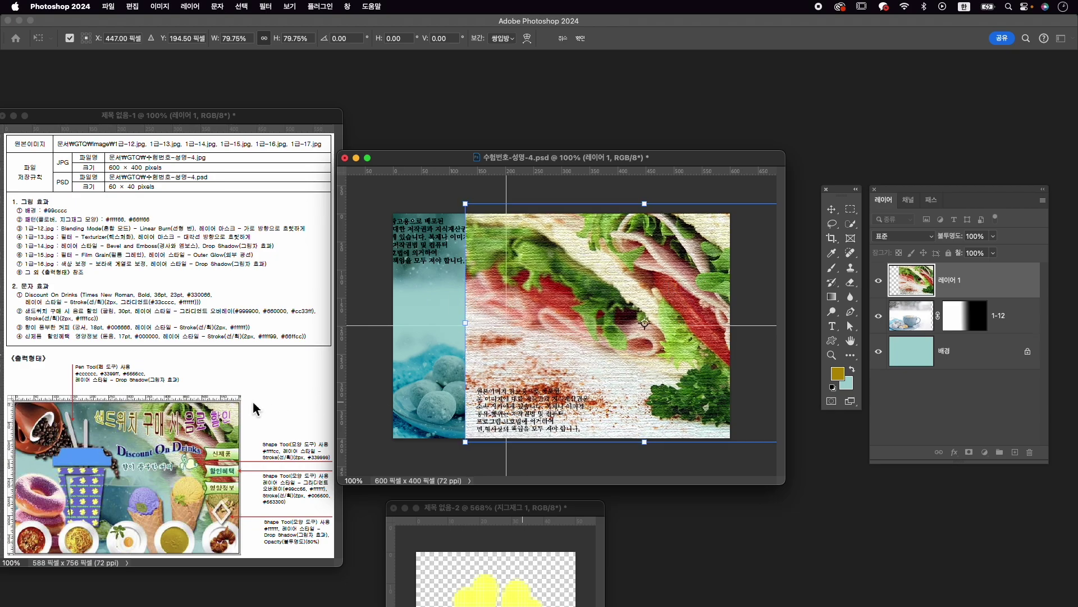
{"action": "key", "text": "Return"}
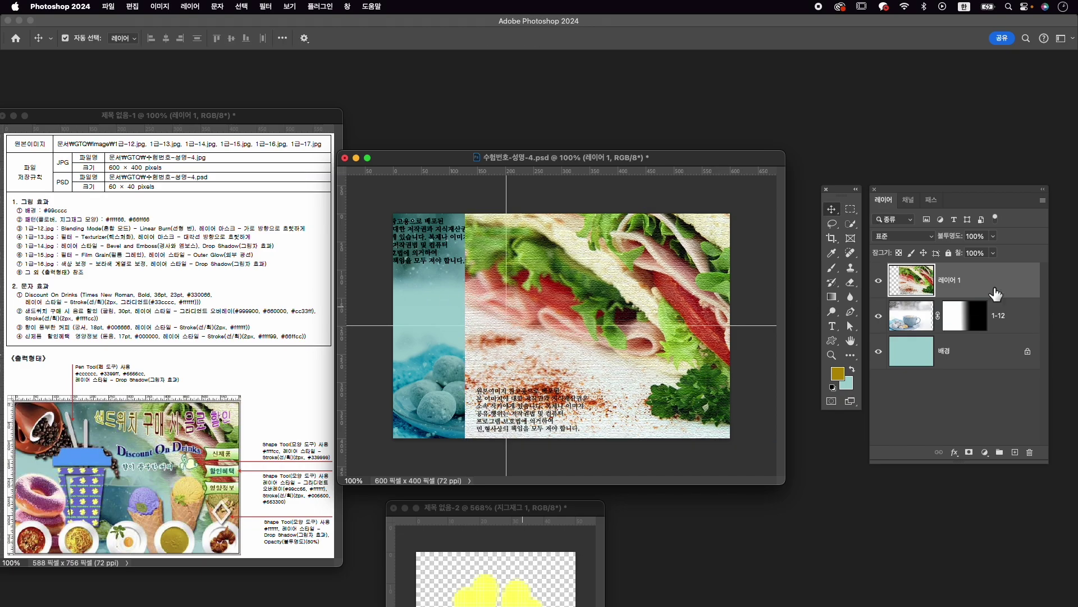
Rename the sandwich layer as 1-13.
{"action": "double_click", "coordinate": [954, 280]}
{"action": "type", "text": "1-13"}
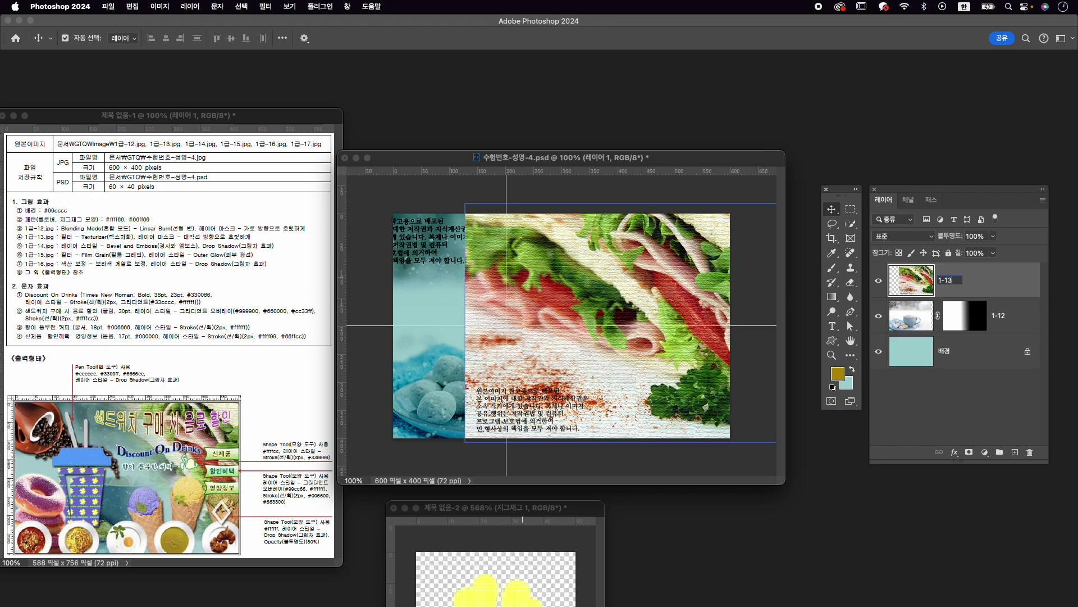
{"action": "key", "text": "Return"}
Add a layer mask to 1-13 and apply a diagonal white-to-black gradient that fades the sandwich out towards the lower left.
{"action": "left_click", "coordinate": [969, 452]}
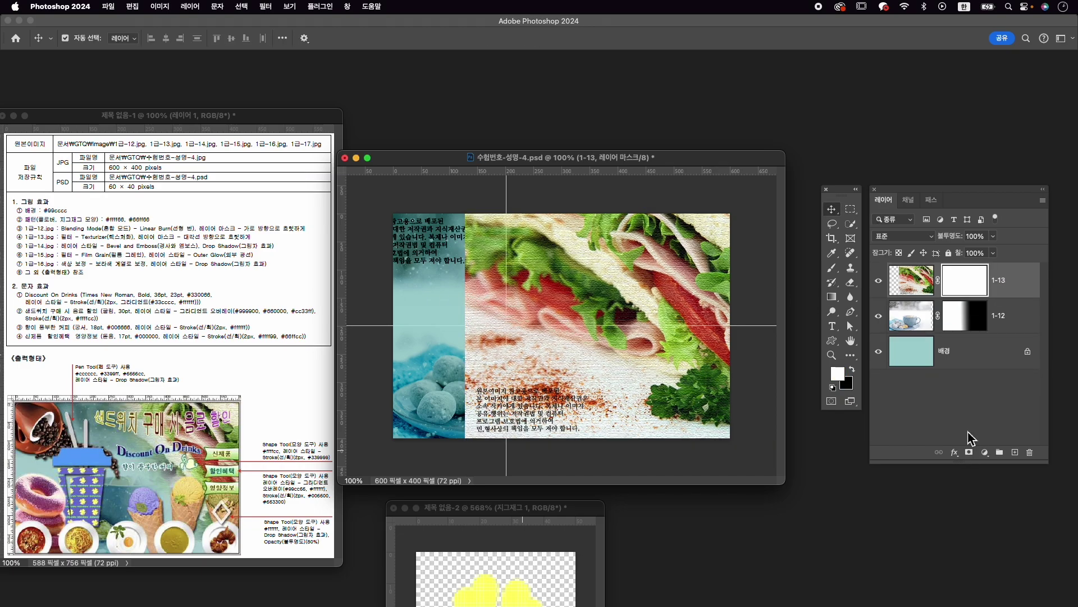
{"action": "key", "text": "g"}
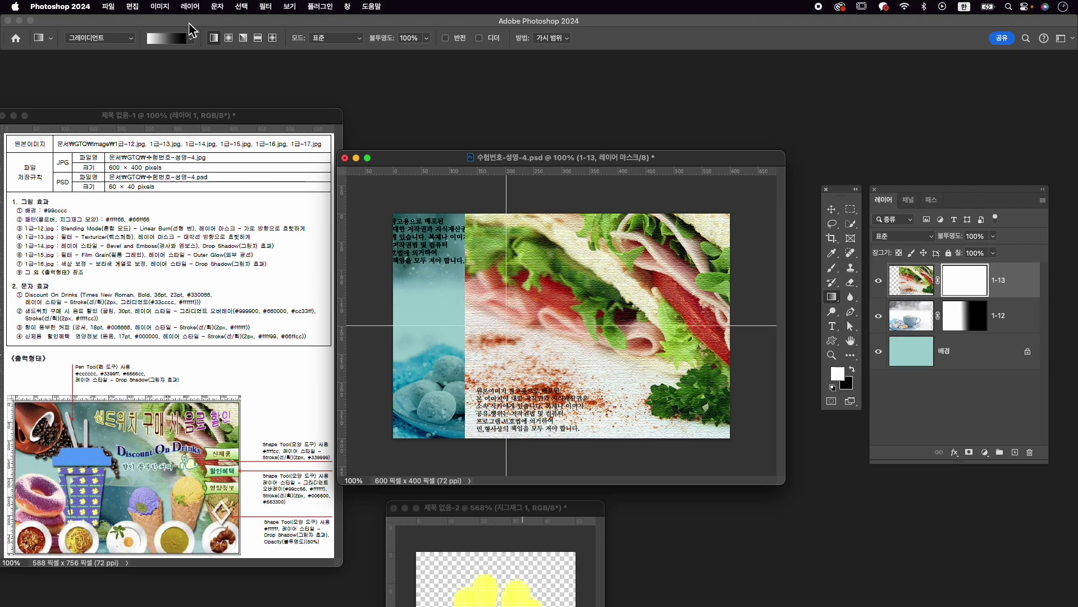
{"action": "left_click_drag", "start_coordinate": [628, 274], "coordinate": [565, 341]}
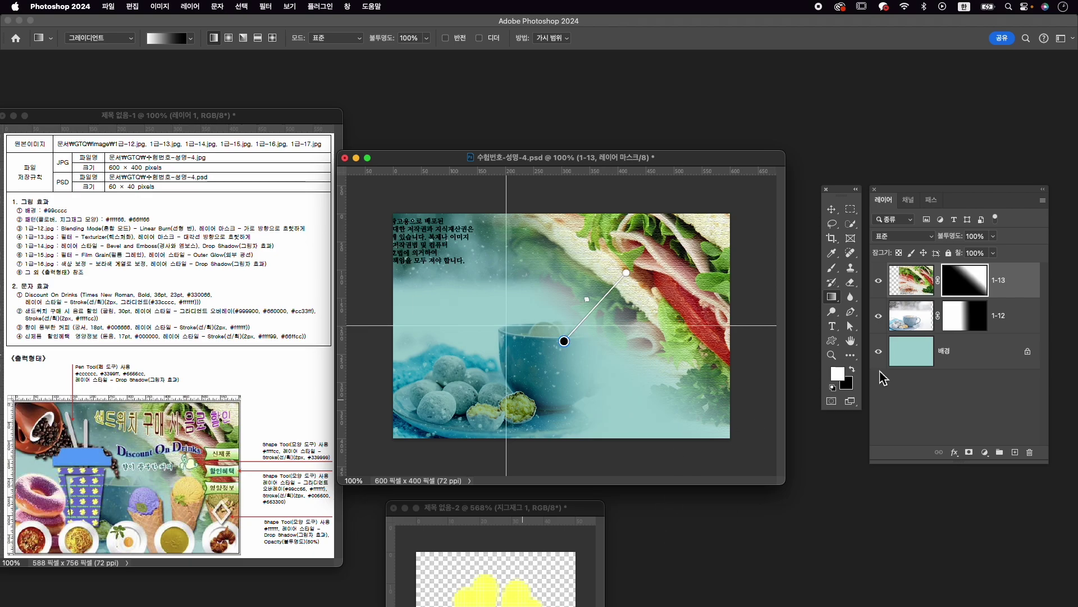
{"action": "key", "text": "v"}
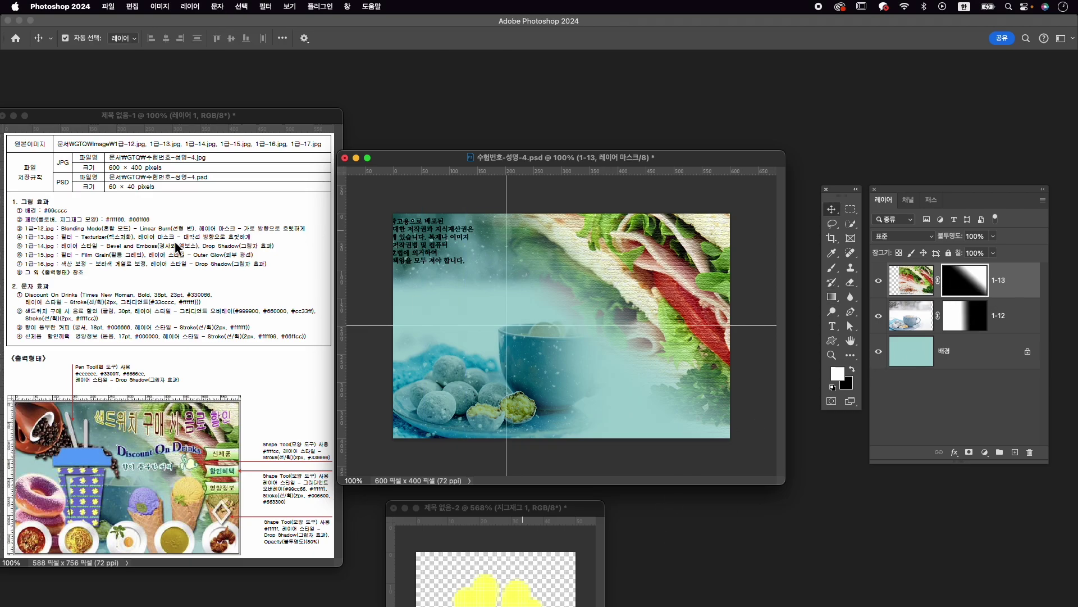
Open 1급-14.jpg from the Image folder and move its window clear of the reference sheet.
{"action": "key", "text": "super+o"}
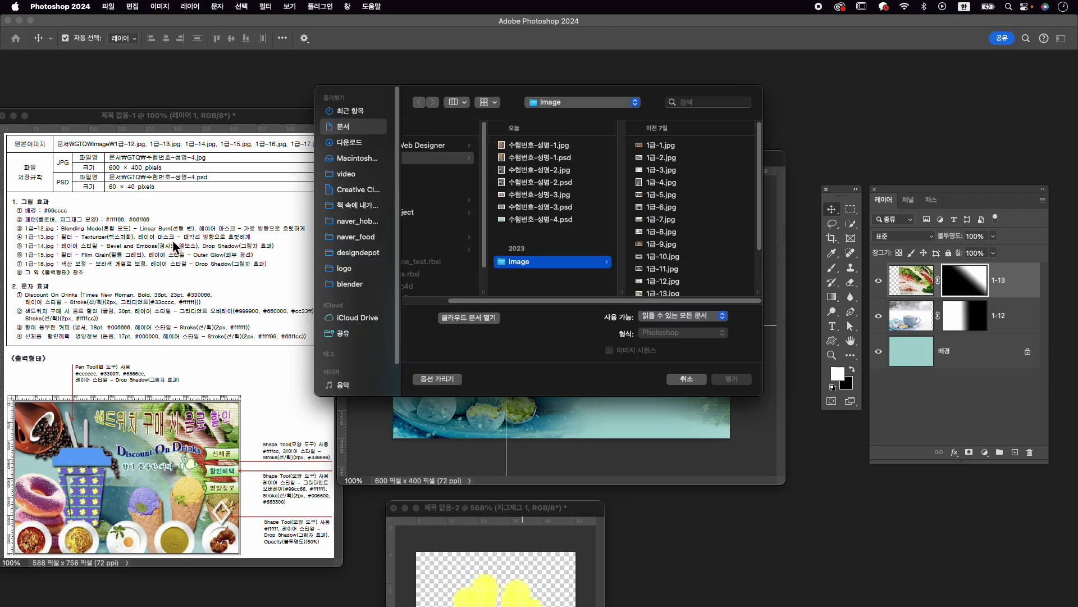
{"action": "scroll", "coordinate": [661, 260], "scroll_direction": "down", "scroll_amount": 1}
{"action": "left_click", "coordinate": [665, 296]}
{"action": "left_click", "coordinate": [727, 379]}
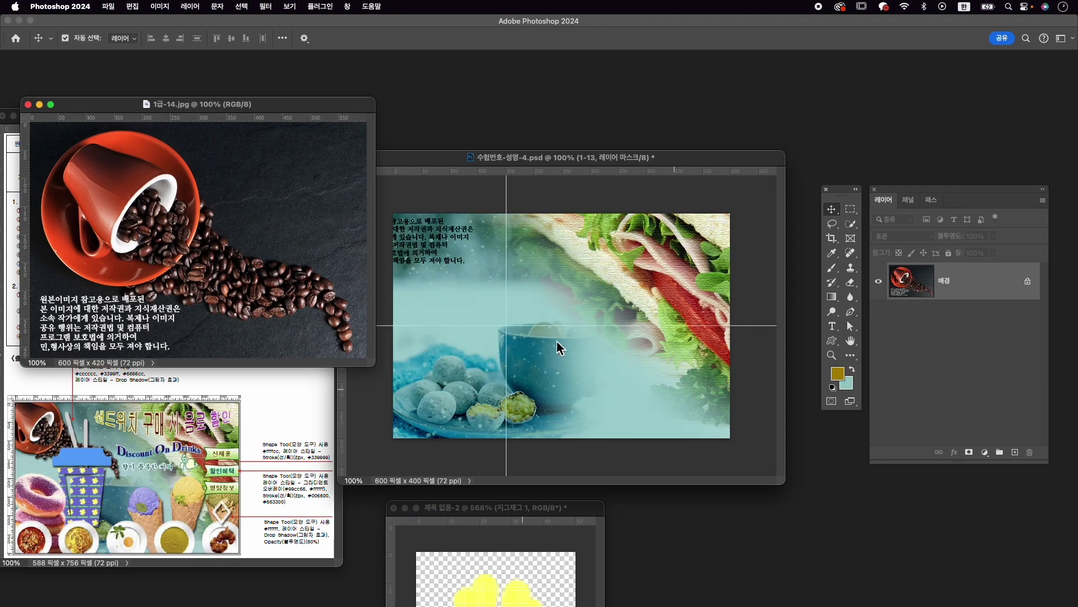
{"action": "left_click_drag", "start_coordinate": [214, 110], "coordinate": [498, 120]}
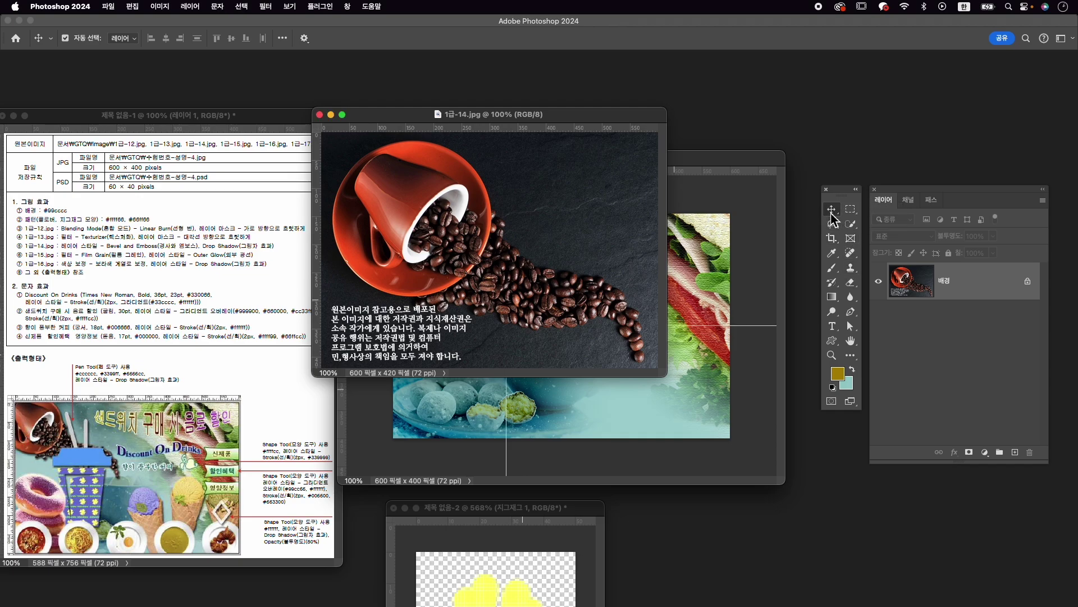
Select the red cup, saucer and spilled beans with the Object Selection tool and mask out the background.
{"action": "left_click", "coordinate": [851, 224]}
{"action": "left_click", "coordinate": [890, 224]}
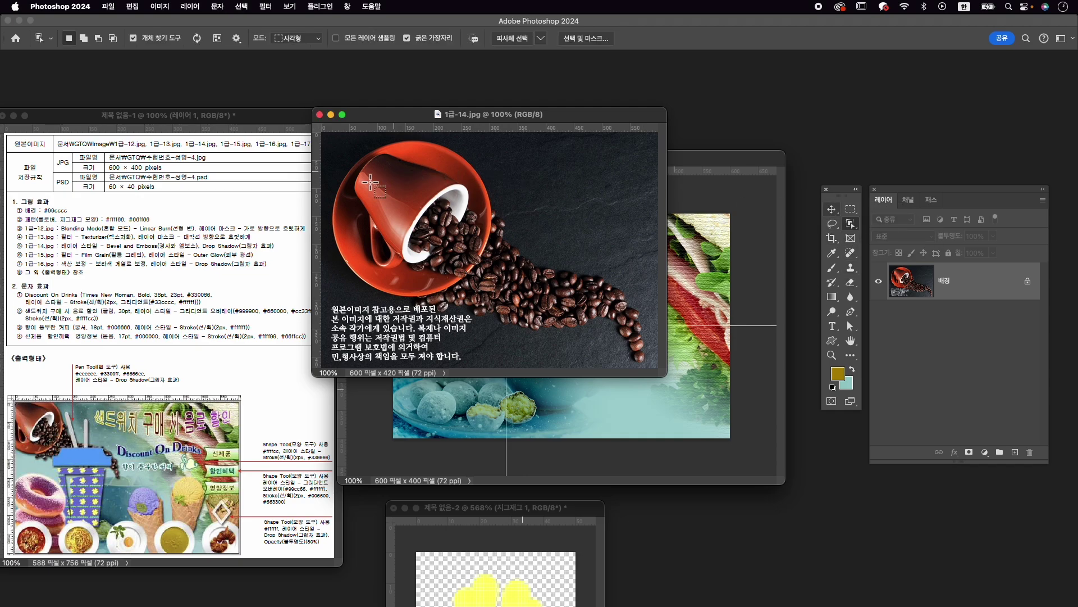
{"action": "left_click_drag", "start_coordinate": [330, 150], "coordinate": [631, 325]}
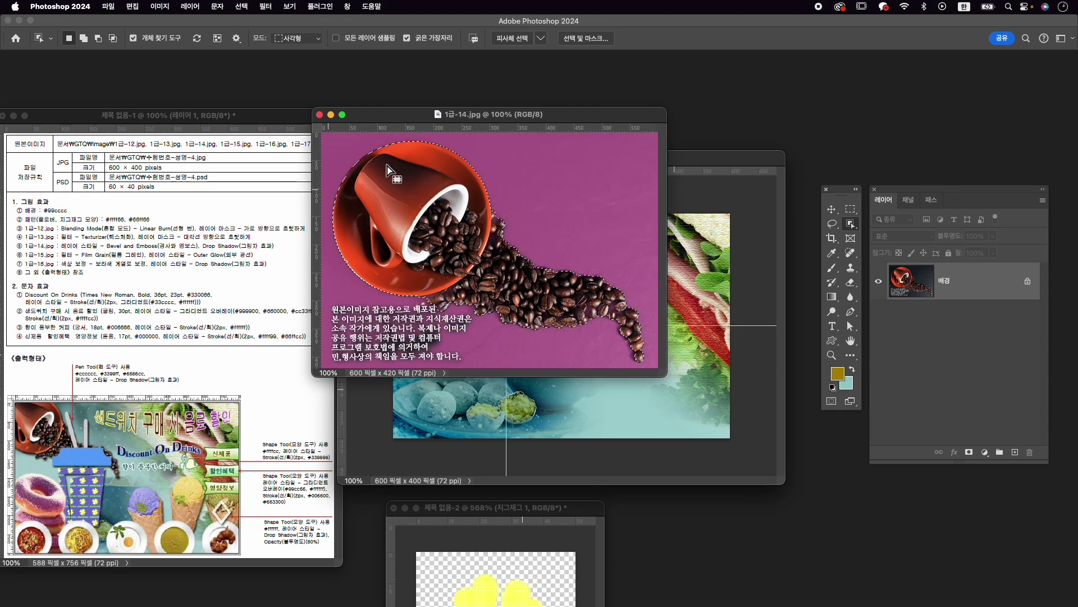
{"action": "left_click", "coordinate": [969, 452]}
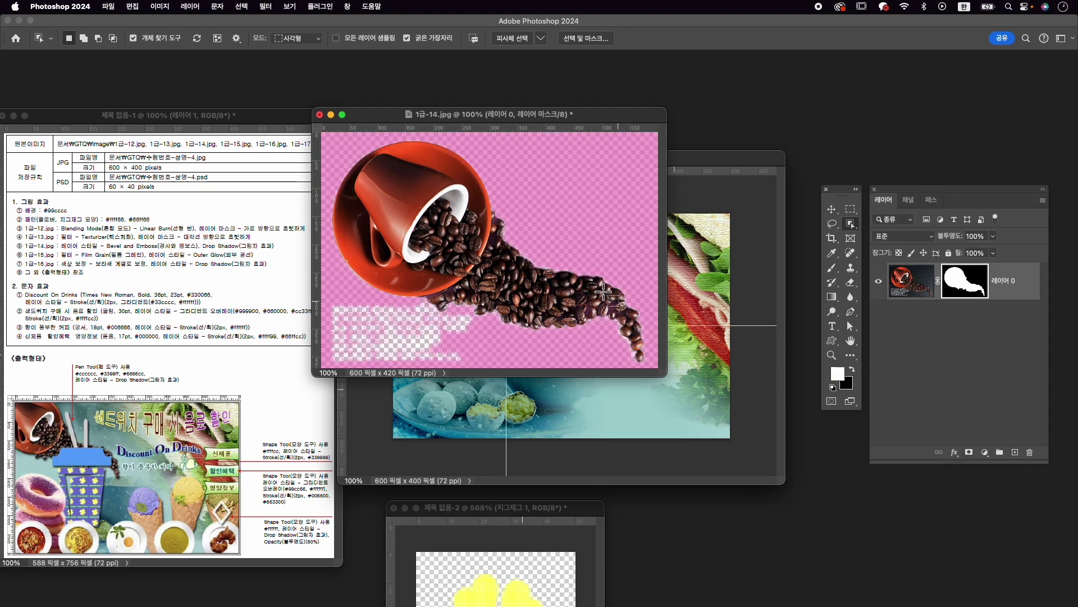
Copy the masked coffee cup into the 수험번호-성명-4 poster and close 1급-14.jpg without saving.
{"action": "key", "text": "v"}
{"action": "left_click_drag", "start_coordinate": [491, 260], "coordinate": [581, 421]}
{"action": "left_click", "coordinate": [319, 115]}
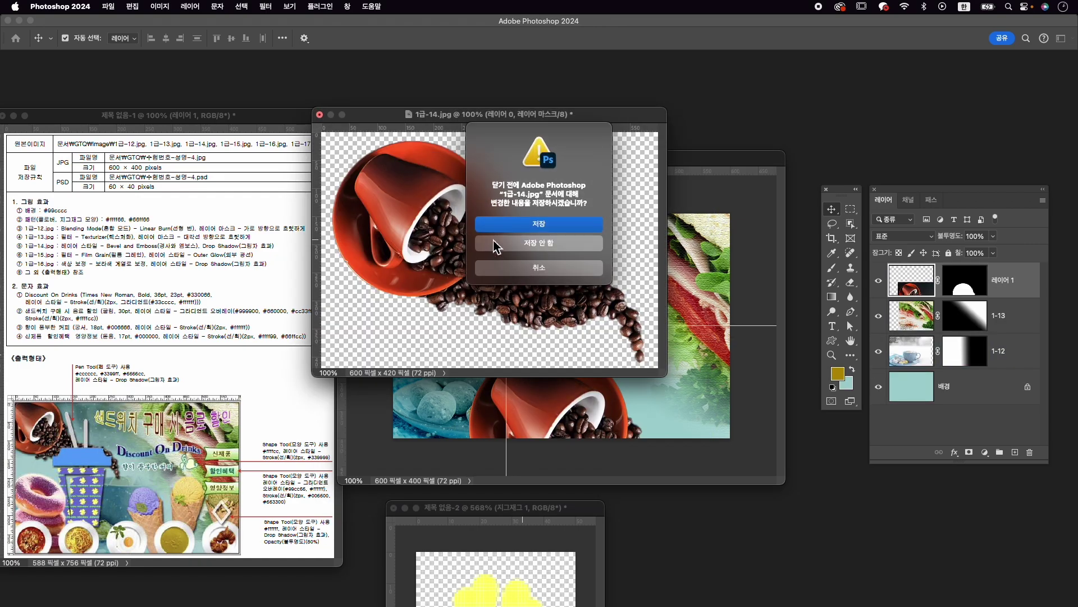
{"action": "left_click", "coordinate": [496, 246]}
Rename the coffee cup layer as 1-14.
{"action": "double_click", "coordinate": [997, 280]}
{"action": "type", "text": "1"}
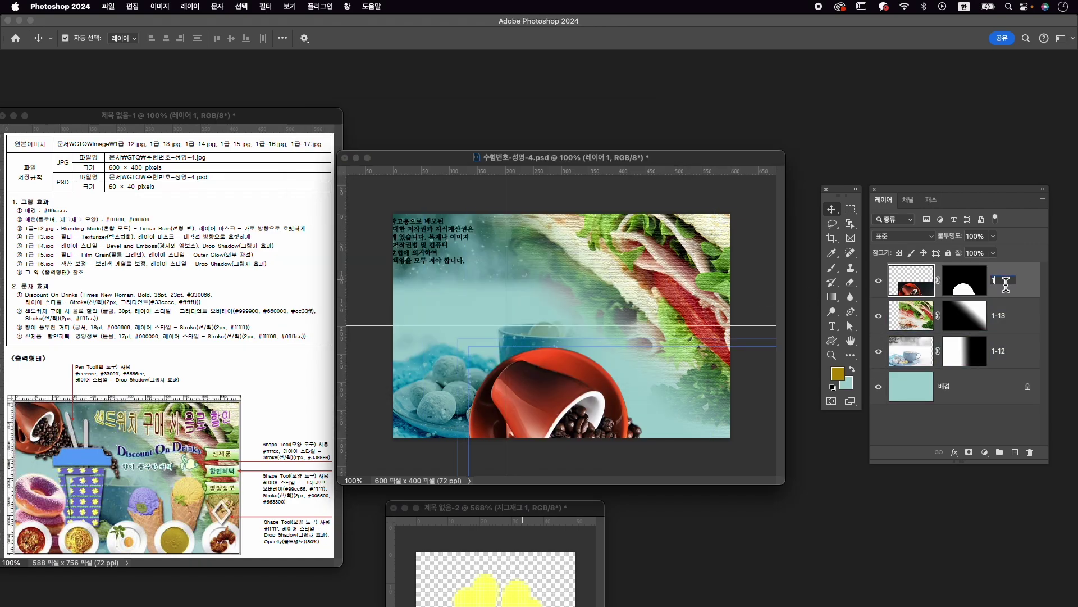
{"action": "type", "text": "-14"}
{"action": "key", "text": "Return"}
Scale the 1-14 coffee cup to about 57% and place it in the poster's upper-left corner, partly beyond the canvas edge.
{"action": "key", "text": "ctrl+t"}
{"action": "left_click_drag", "start_coordinate": [550, 395], "coordinate": [472, 238]}
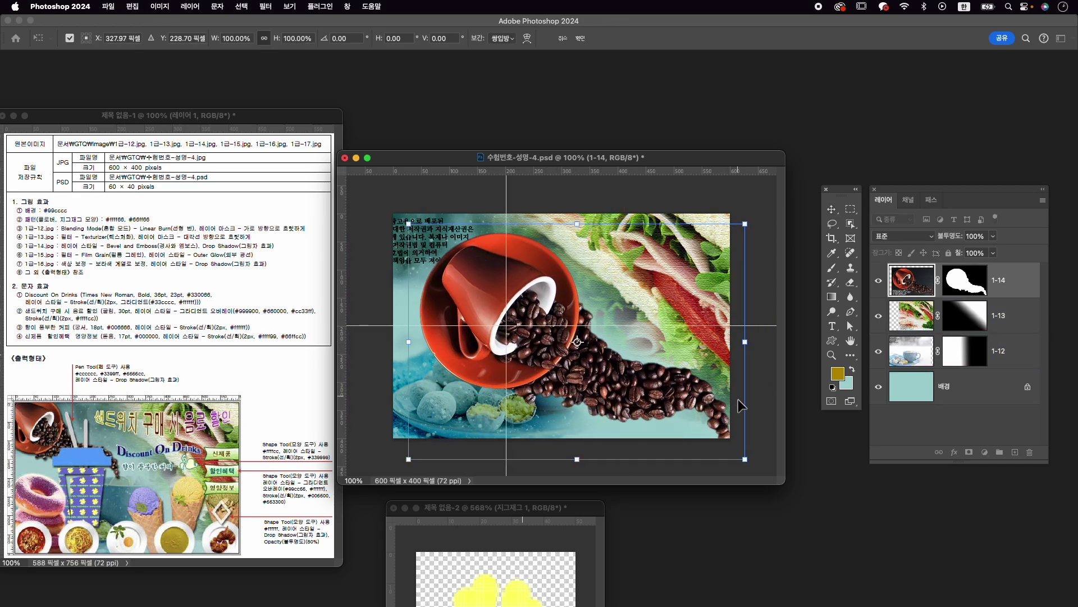
{"action": "left_click_drag", "start_coordinate": [744, 459], "coordinate": [586, 391]}
{"action": "left_click_drag", "start_coordinate": [488, 291], "coordinate": [447, 265]}
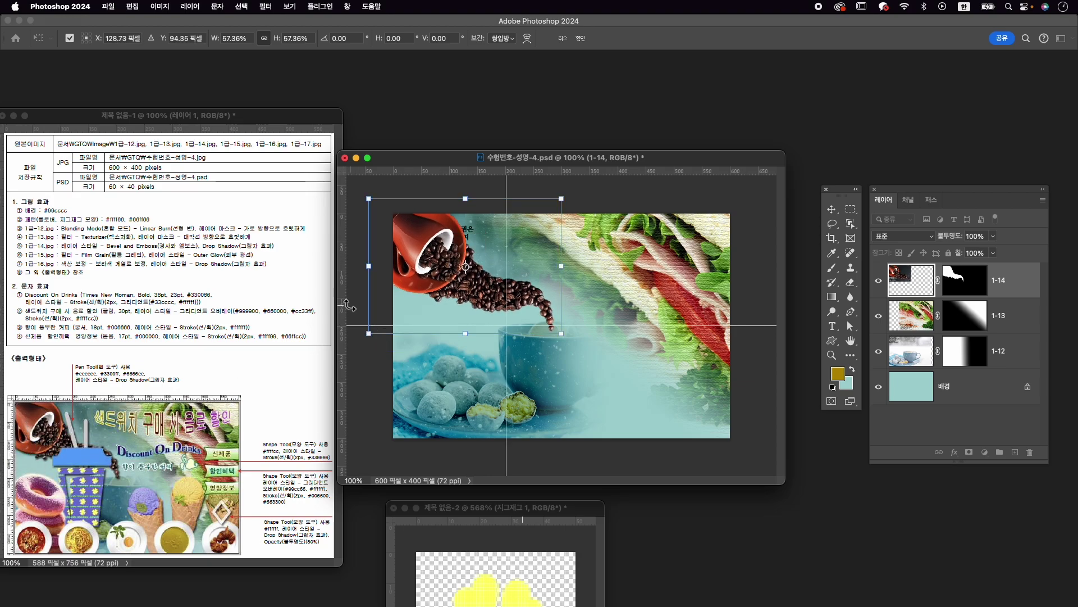
{"action": "left_click_drag", "start_coordinate": [568, 335], "coordinate": [567, 335]}
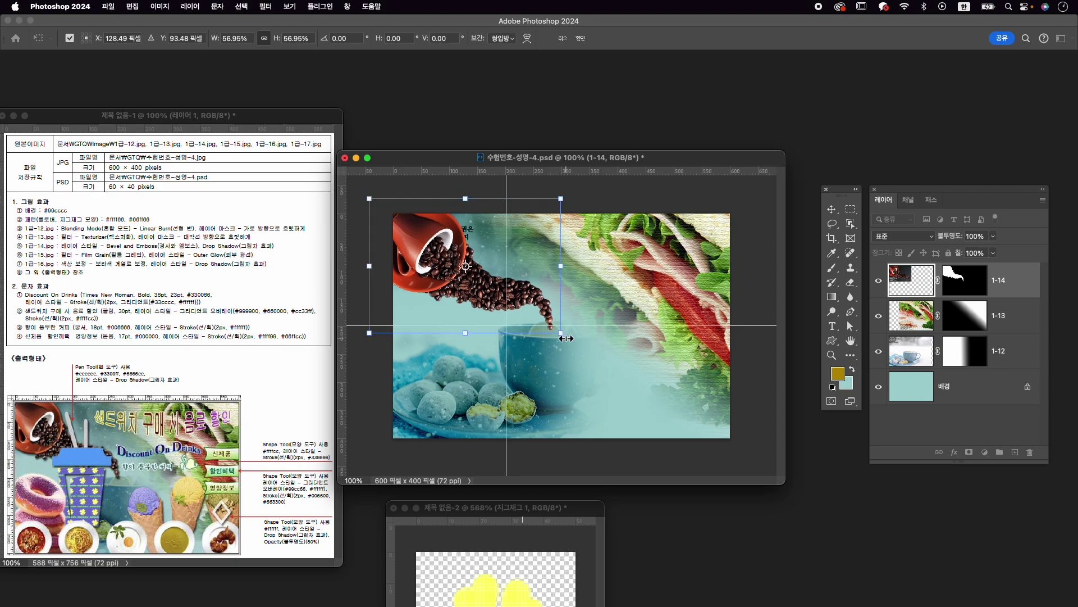
{"action": "key", "text": "Return"}
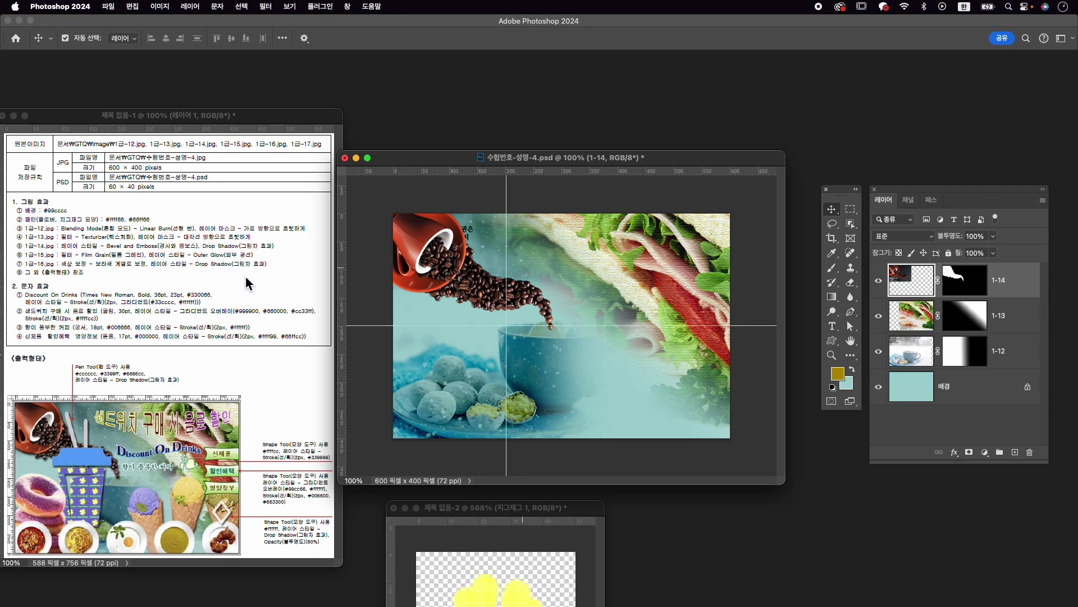
Apply Bevel and Emboss and Drop Shadow layer styles to 1-14 and save the poster.
{"action": "left_click", "coordinate": [962, 457]}
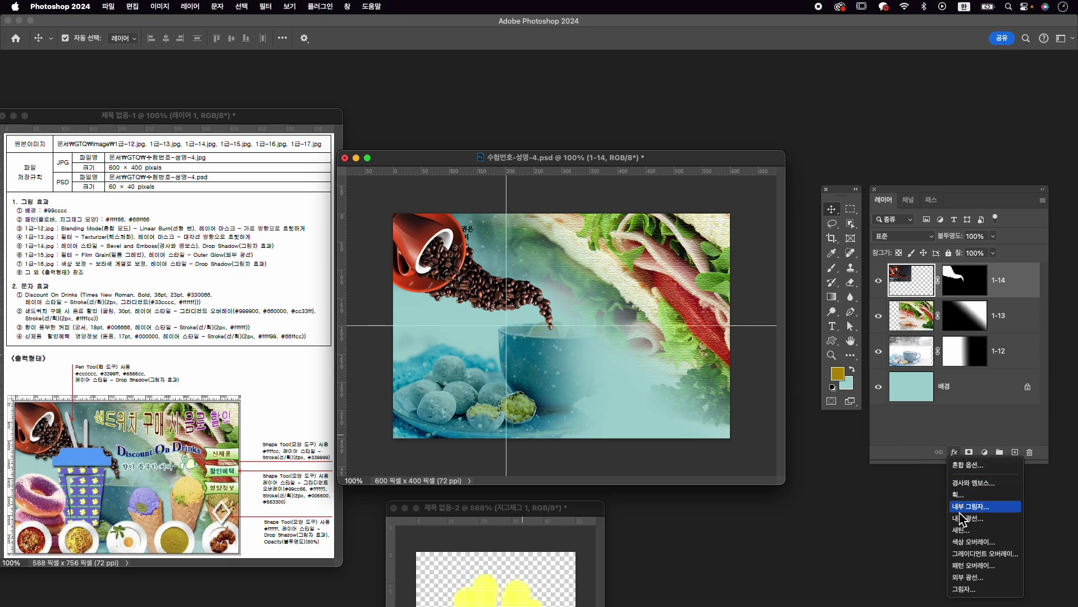
{"action": "left_click", "coordinate": [972, 482]}
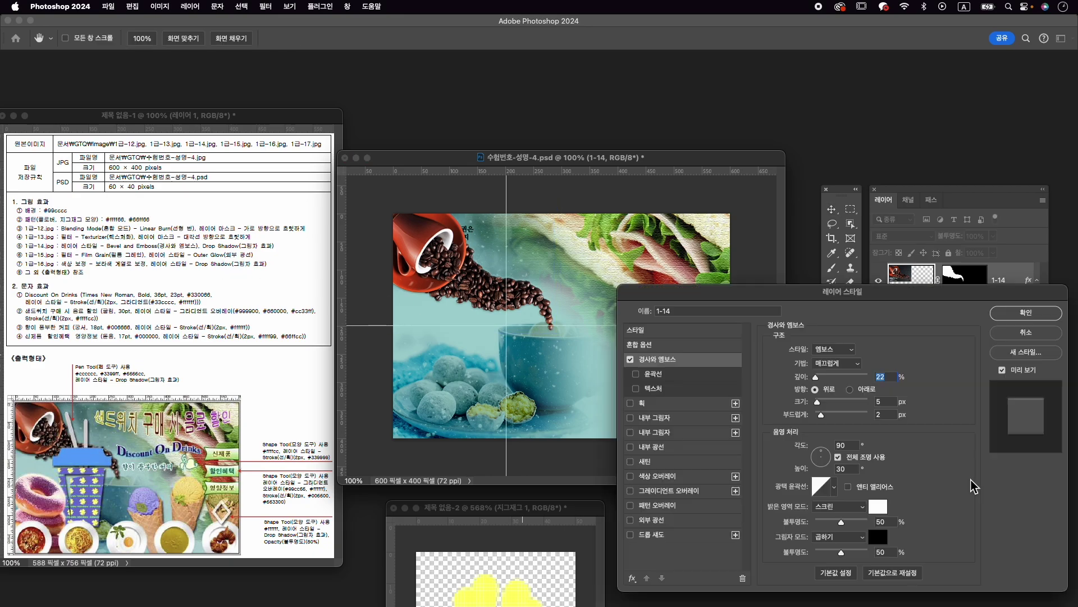
{"action": "left_click", "coordinate": [652, 534]}
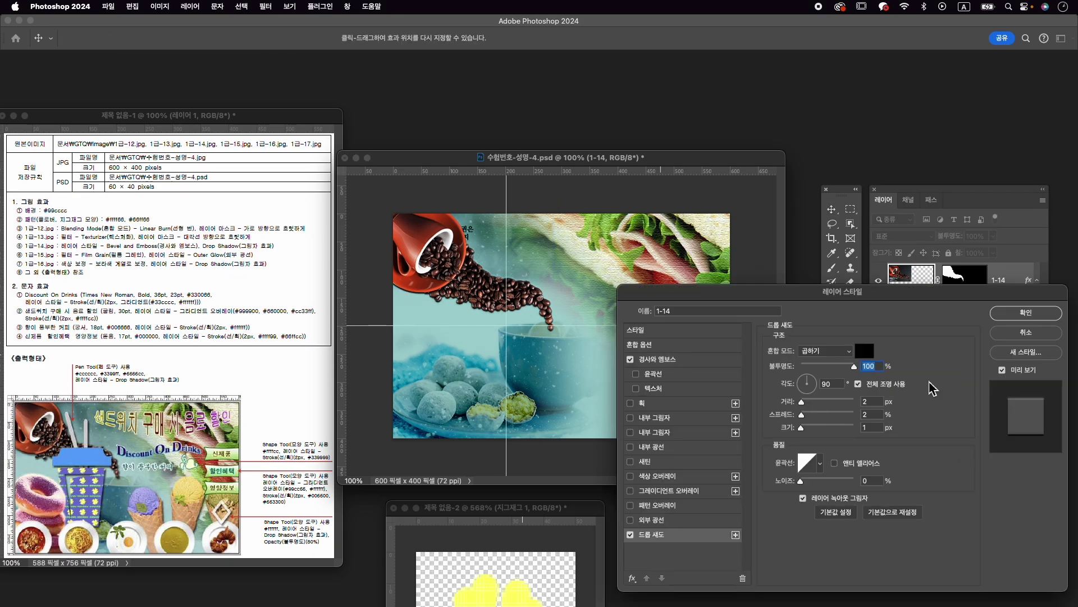
{"action": "left_click", "coordinate": [1026, 312]}
{"action": "key", "text": "super"}
{"action": "key", "text": "super+s"}
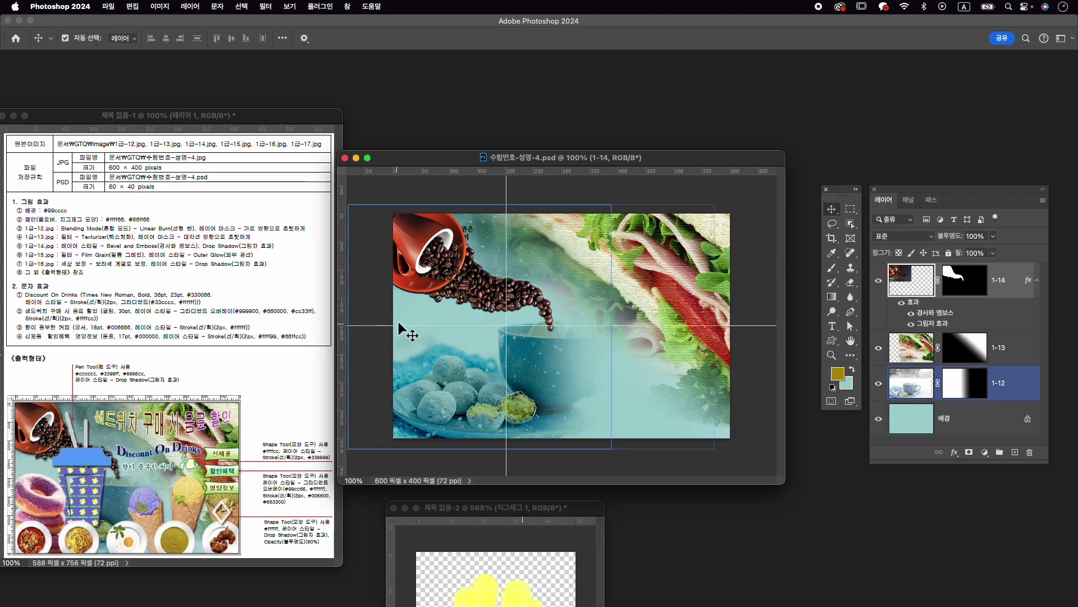
Open 1급-15.jpg from the Image folder and move its window over the poster, clear of the reference sheet.
{"action": "key", "text": "super+o"}
{"action": "scroll", "coordinate": [685, 240], "scroll_direction": "down", "scroll_amount": 3}
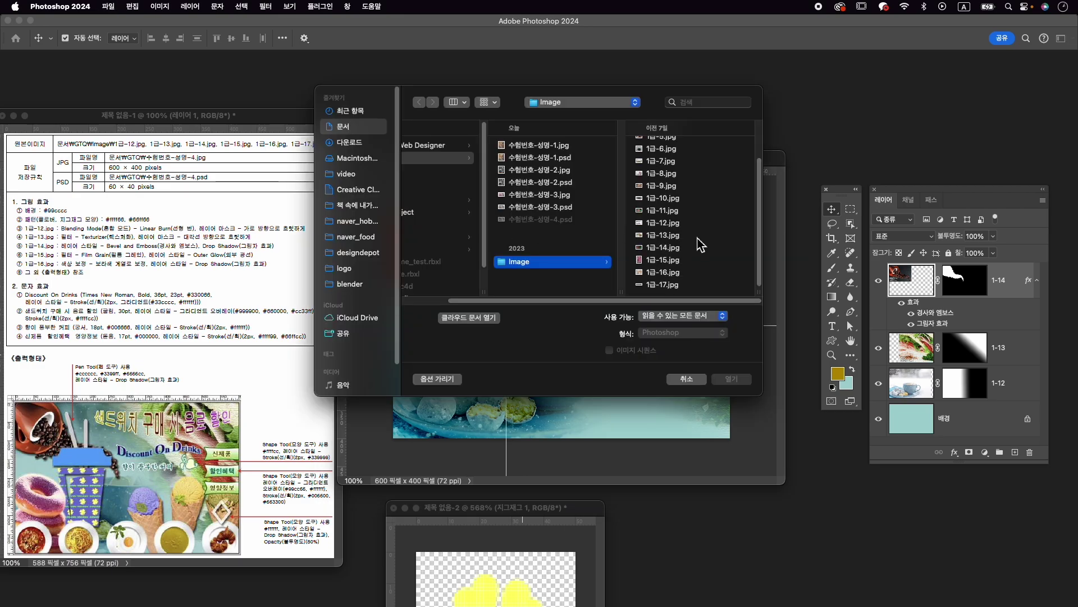
{"action": "left_click", "coordinate": [669, 261]}
{"action": "left_click", "coordinate": [731, 379]}
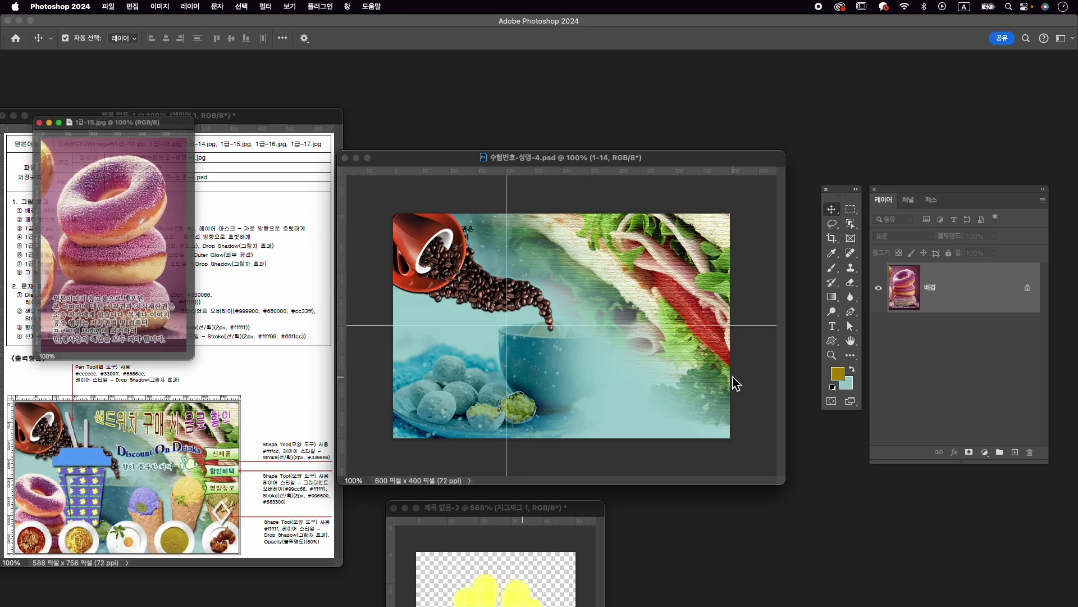
{"action": "left_click_drag", "start_coordinate": [141, 110], "coordinate": [587, 118]}
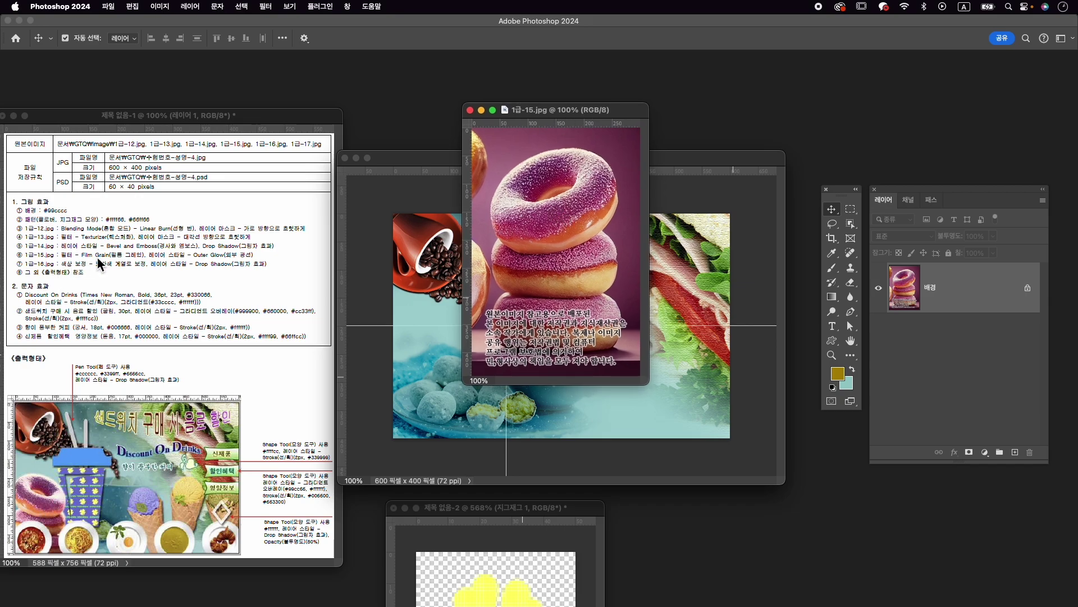
Apply the Film Grain (필름 그레인) filter from the Filter Gallery's artistic group to the donut image.
{"action": "left_click", "coordinate": [275, 3]}
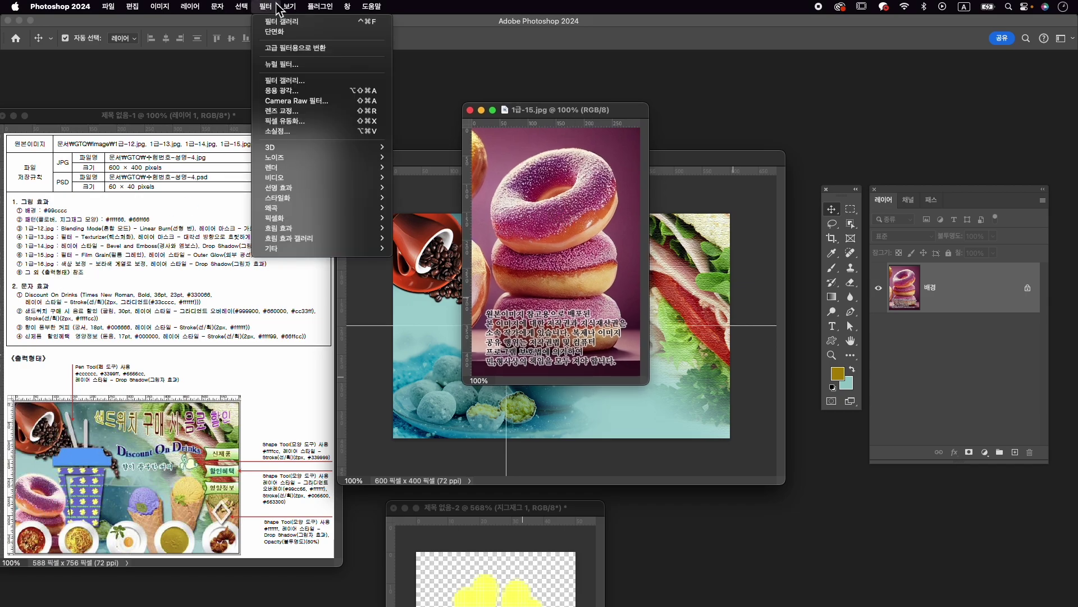
{"action": "left_click", "coordinate": [295, 80]}
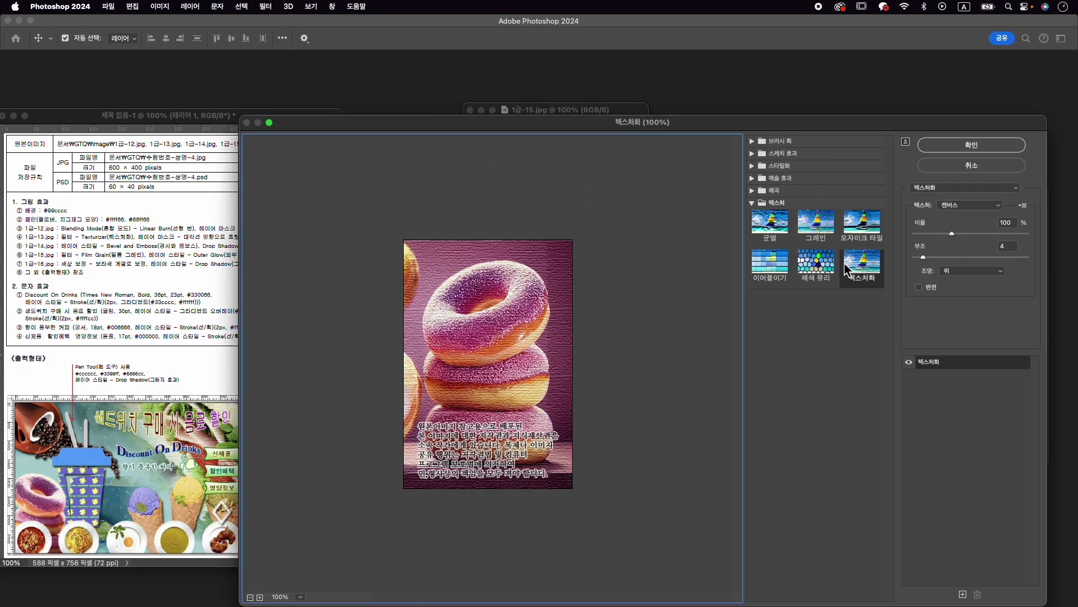
{"action": "left_click", "coordinate": [753, 178]}
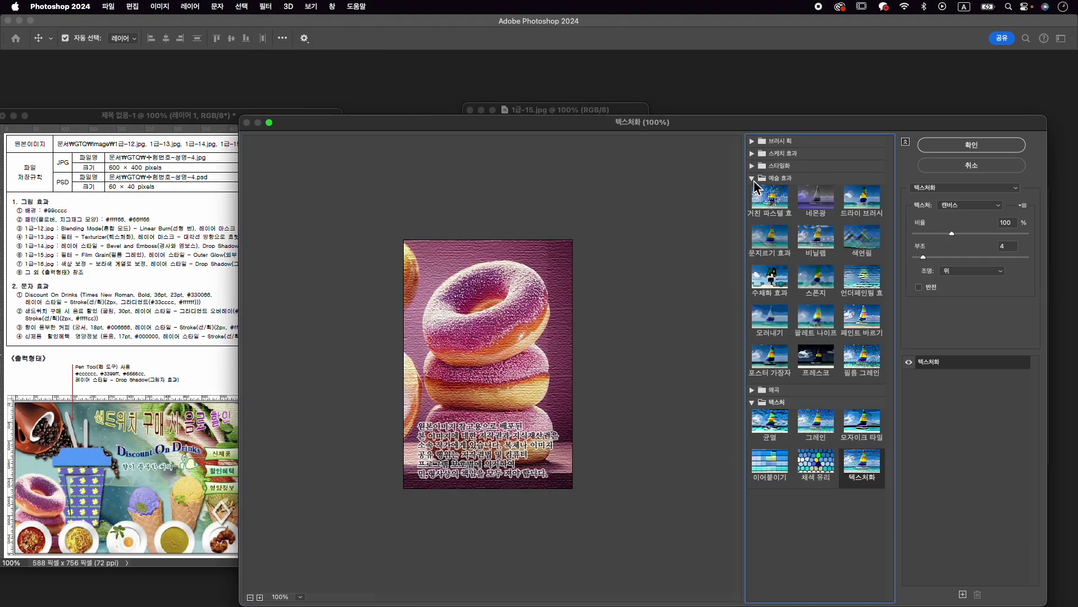
{"action": "left_click", "coordinate": [871, 368]}
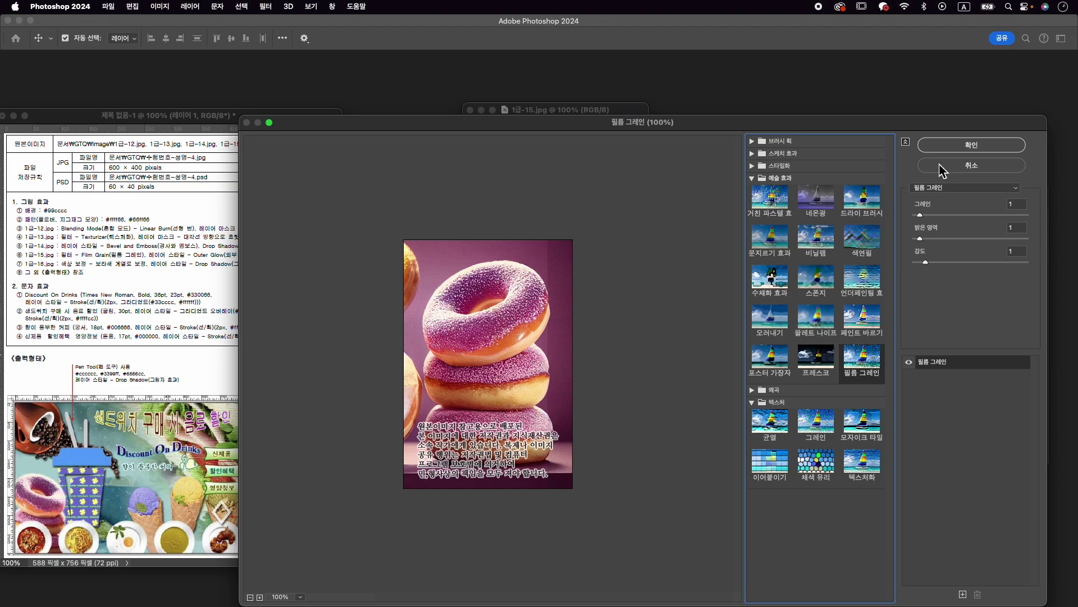
{"action": "left_click", "coordinate": [972, 145]}
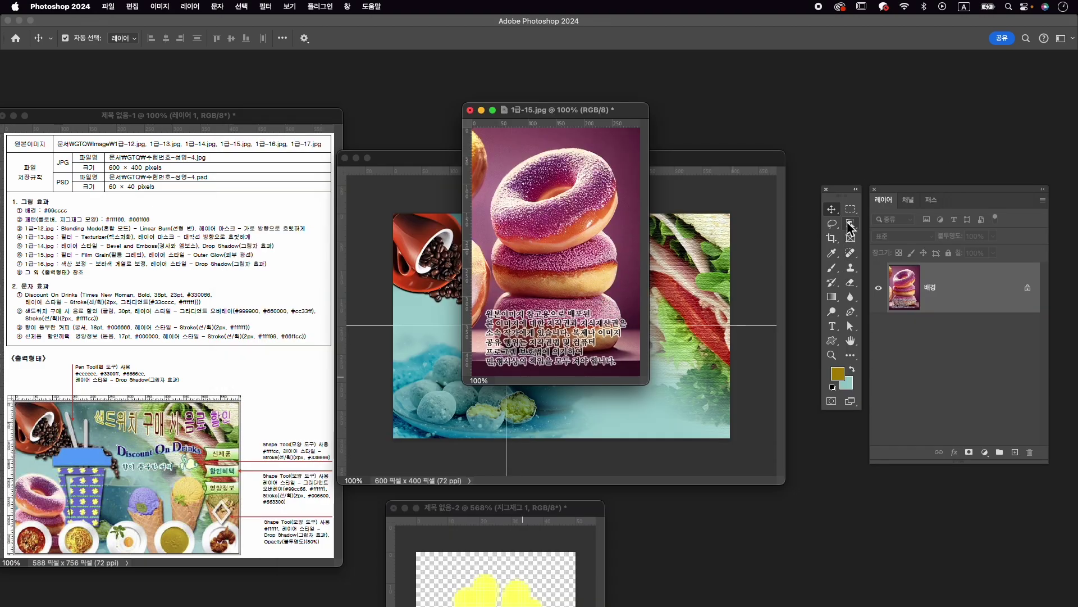
Select the donut stack with Object Selection and refine its lower edges using a 15 px Quick Selection brush.
{"action": "left_click", "coordinate": [851, 224]}
{"action": "mouse_move", "coordinate": [492, 157]}
{"action": "left_mouse_down"}
{"action": "mouse_move", "coordinate": [612, 303]}
{"action": "mouse_move", "coordinate": [620, 361]}
{"action": "left_mouse_up"}
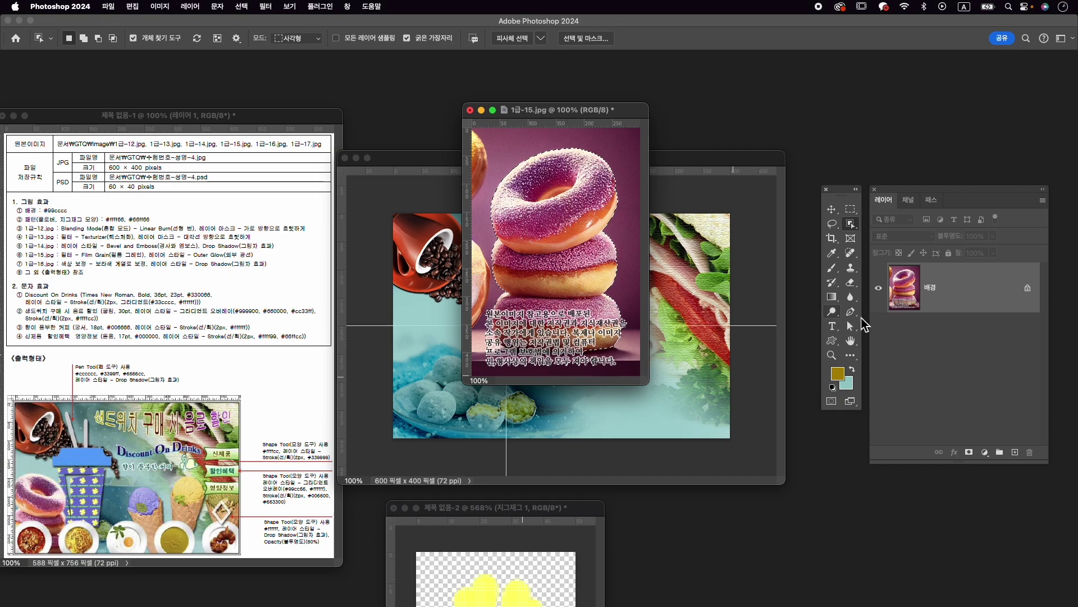
{"action": "right_click", "coordinate": [850, 223]}
{"action": "left_click", "coordinate": [887, 233]}
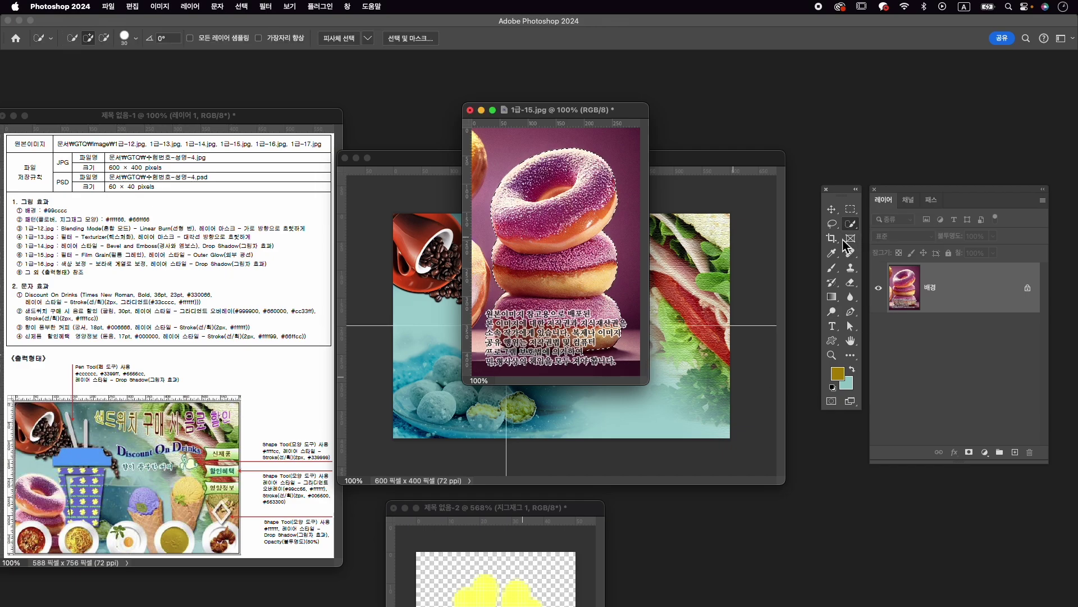
{"action": "key", "text": "bracketleft"}
{"action": "key", "text": "bracketleft"}
{"action": "key", "text": "bracketleft"}
{"action": "key", "text": "alt"}
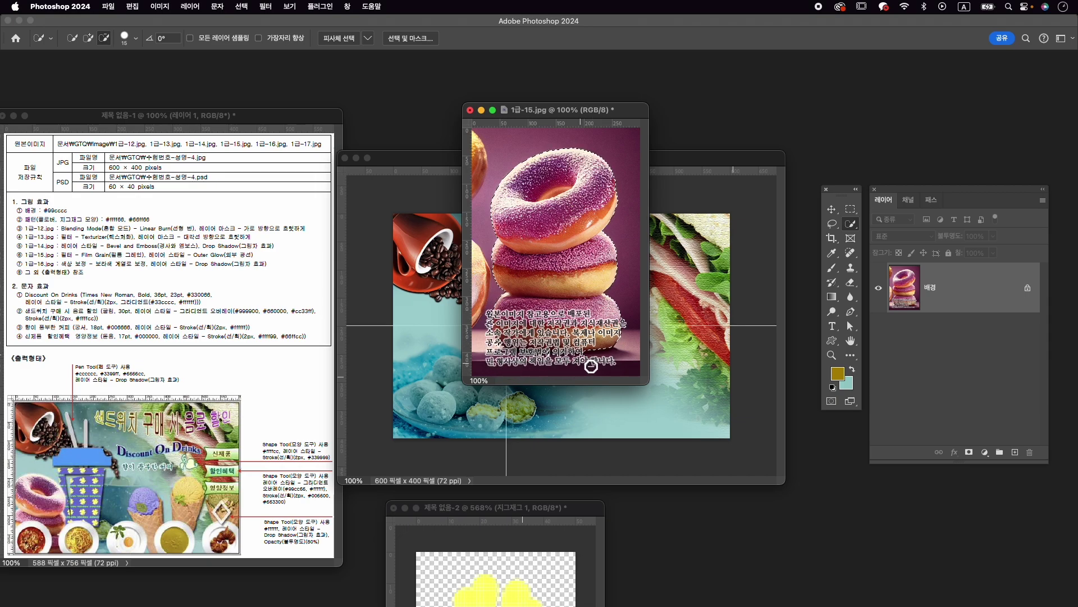
{"action": "left_click", "coordinate": [518, 369], "text": "alt"}
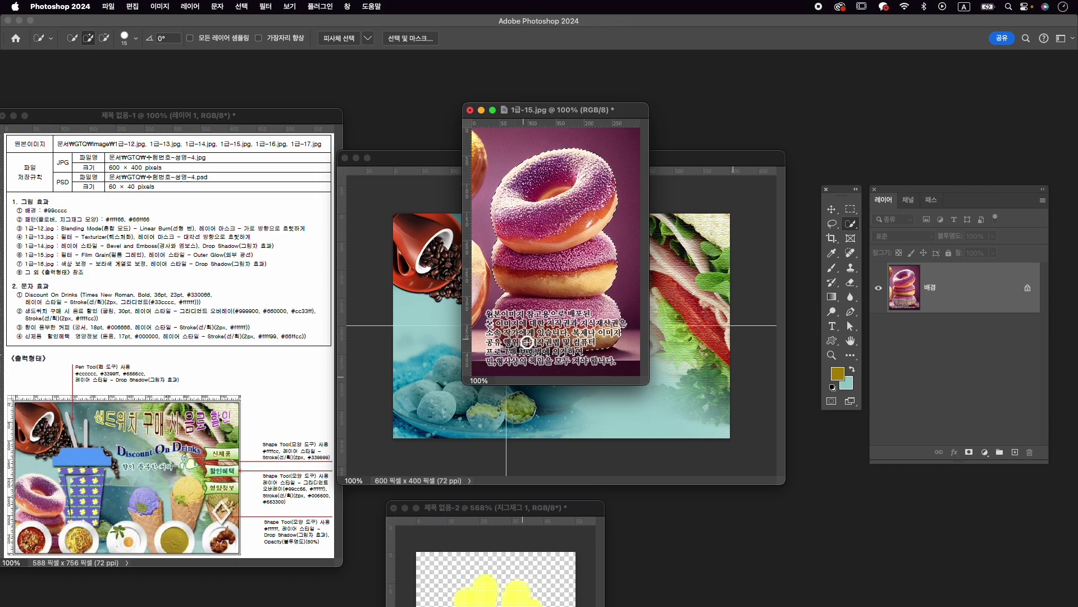
{"action": "left_click", "coordinate": [488, 312], "text": "alt"}
{"action": "left_click", "coordinate": [633, 322], "text": "alt"}
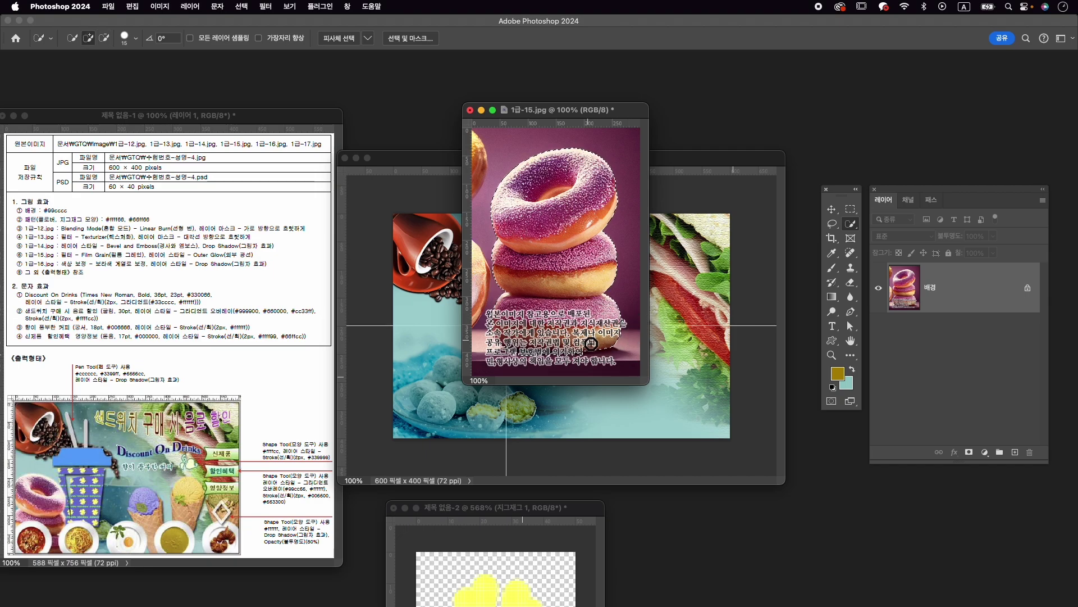
{"action": "left_click", "coordinate": [584, 361], "text": "alt"}
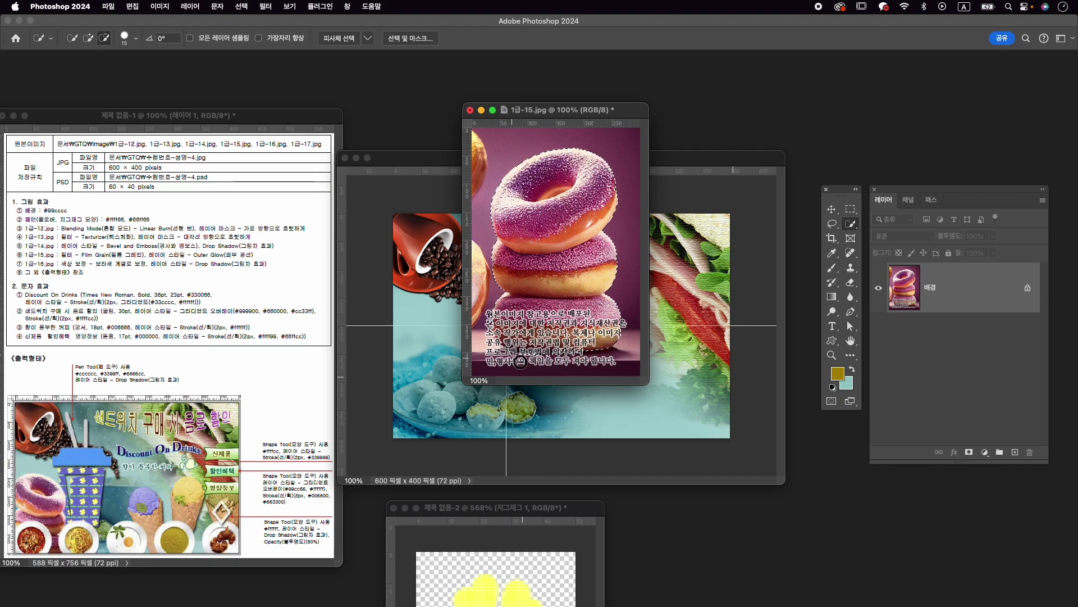
Mask the donut layer from the selection and touch up the mask along the stack's bottom edge with the Brush.
{"action": "left_click", "coordinate": [969, 452]}
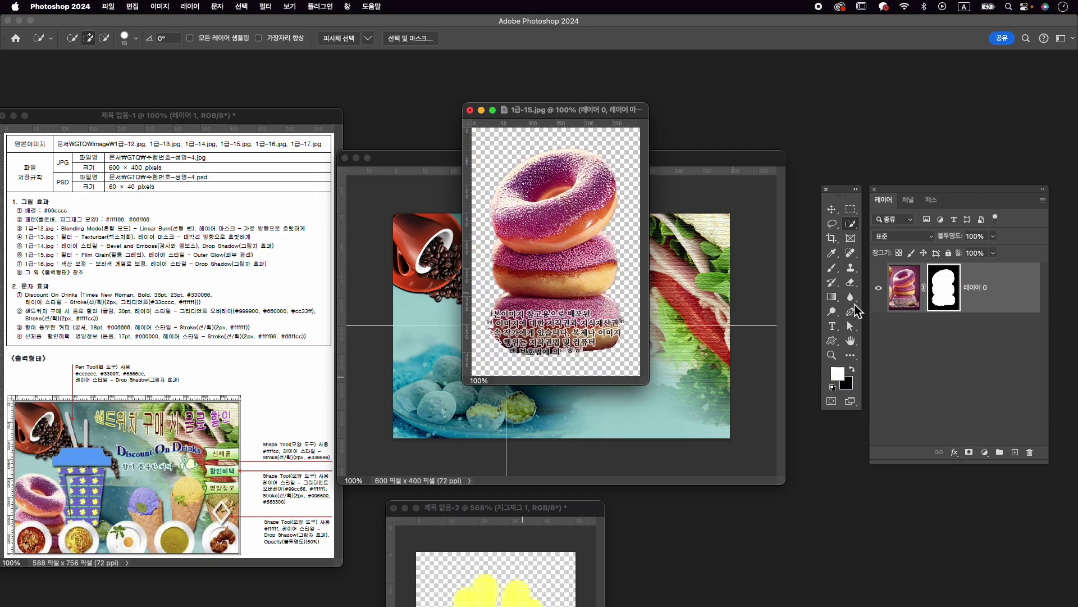
{"action": "left_click", "coordinate": [832, 267]}
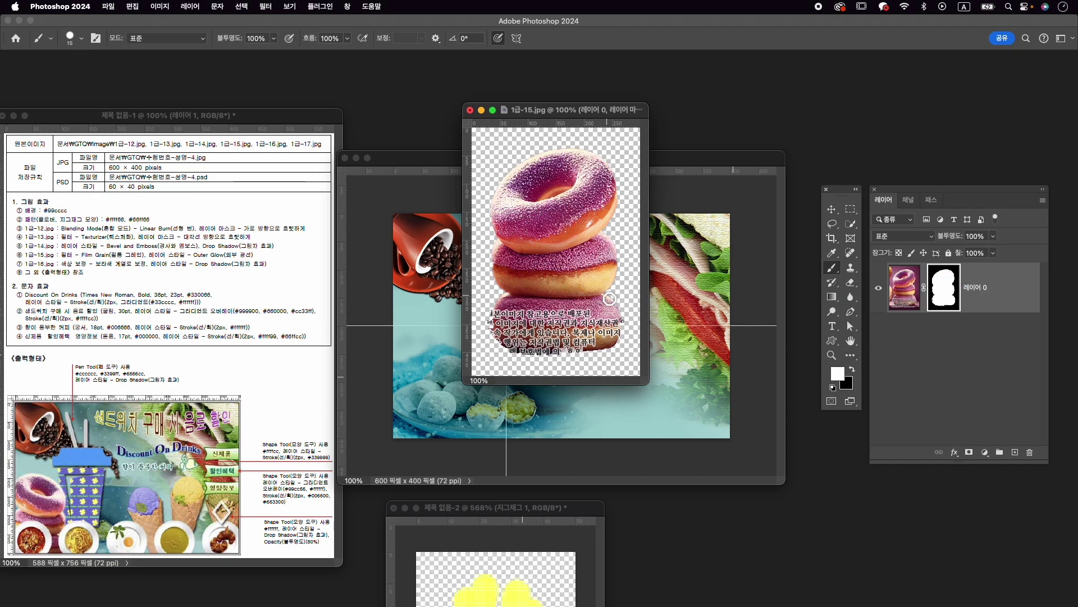
{"action": "mouse_move", "coordinate": [558, 349]}
{"action": "left_mouse_down"}
{"action": "mouse_move", "coordinate": [593, 348]}
{"action": "mouse_move", "coordinate": [580, 348]}
{"action": "left_mouse_up"}
{"action": "key", "text": "x"}
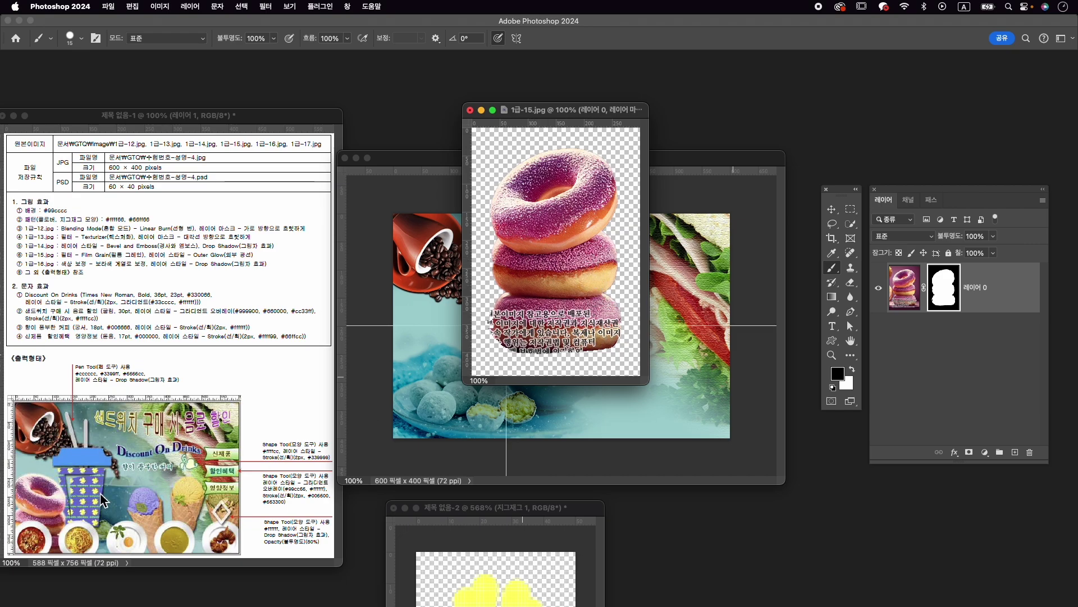
{"action": "key", "text": "x"}
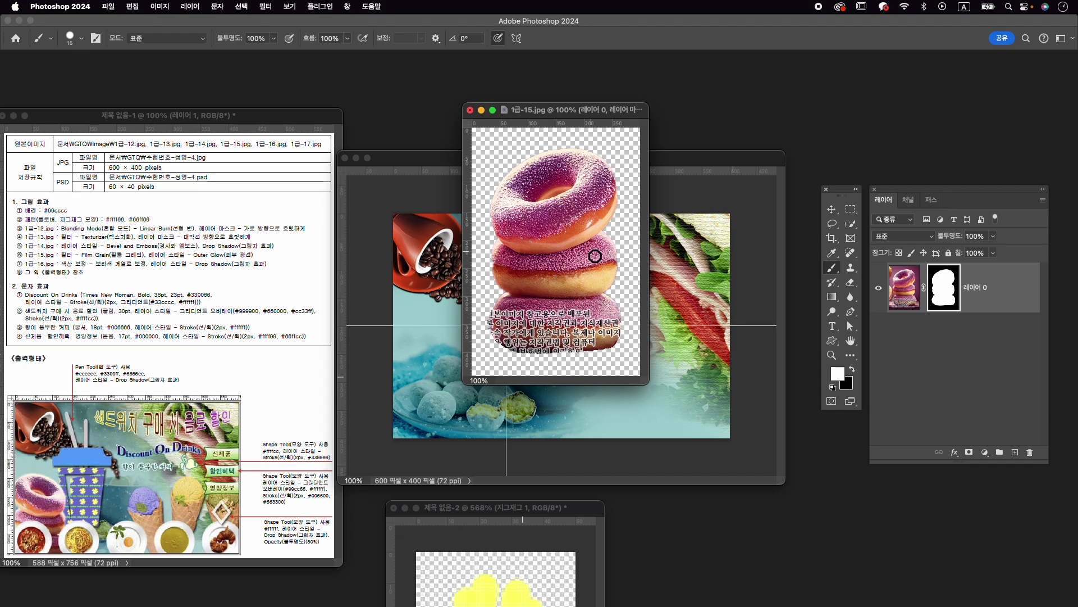
Bring the masked donuts into the poster, close 1급-15.jpg and rename the new layer 1-15.
{"action": "key", "text": "v"}
{"action": "left_click_drag", "start_coordinate": [582, 271], "coordinate": [500, 316]}
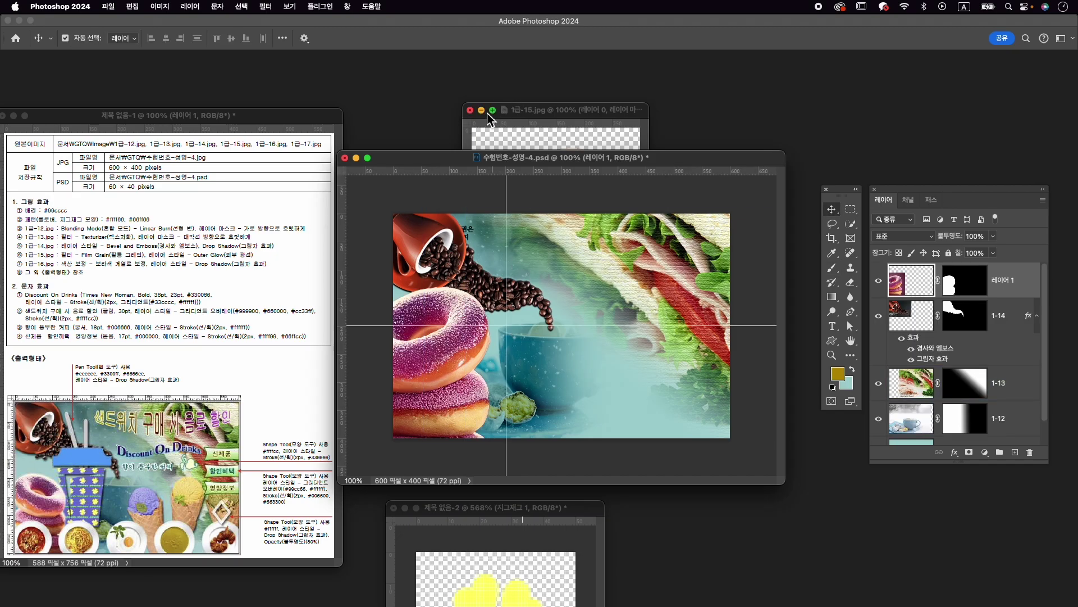
{"action": "left_click", "coordinate": [470, 110]}
{"action": "left_click", "coordinate": [574, 254]}
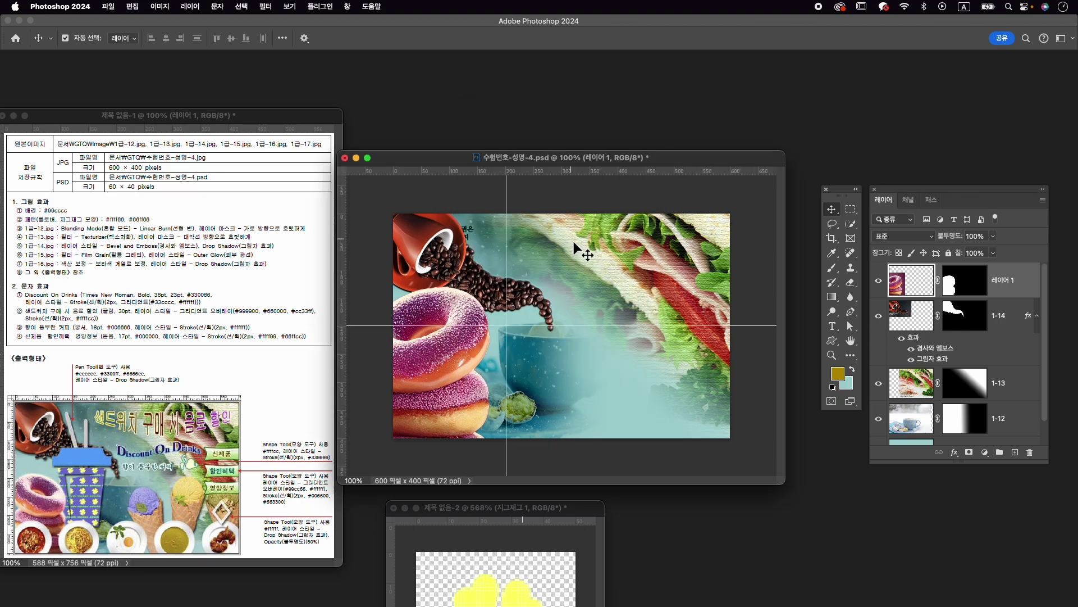
{"action": "double_click", "coordinate": [1004, 280]}
{"action": "type", "text": "1"}
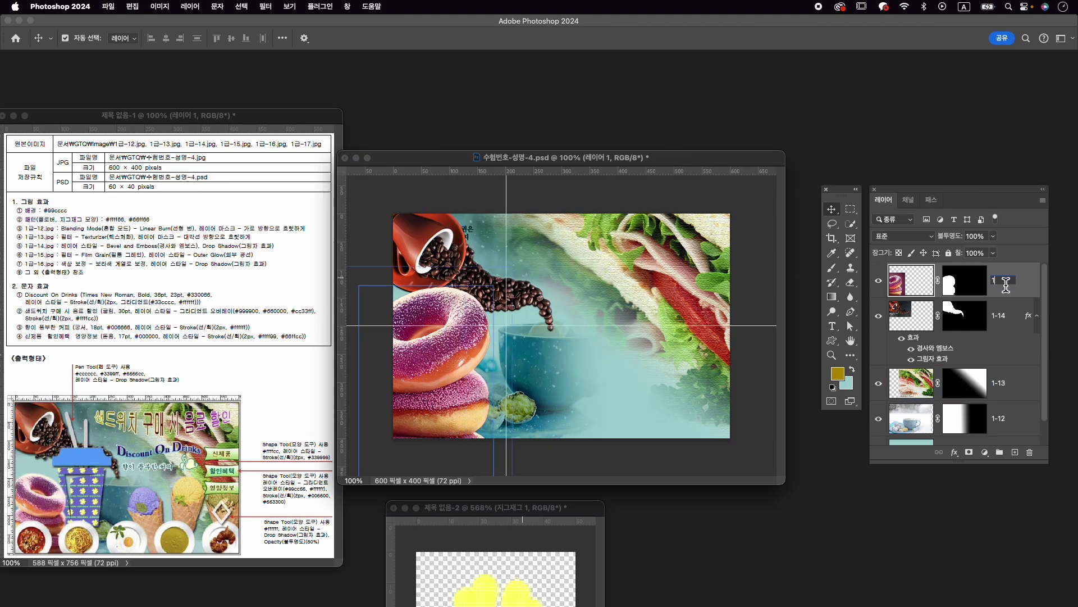
{"action": "type", "text": "-15"}
{"action": "key", "text": "Return"}
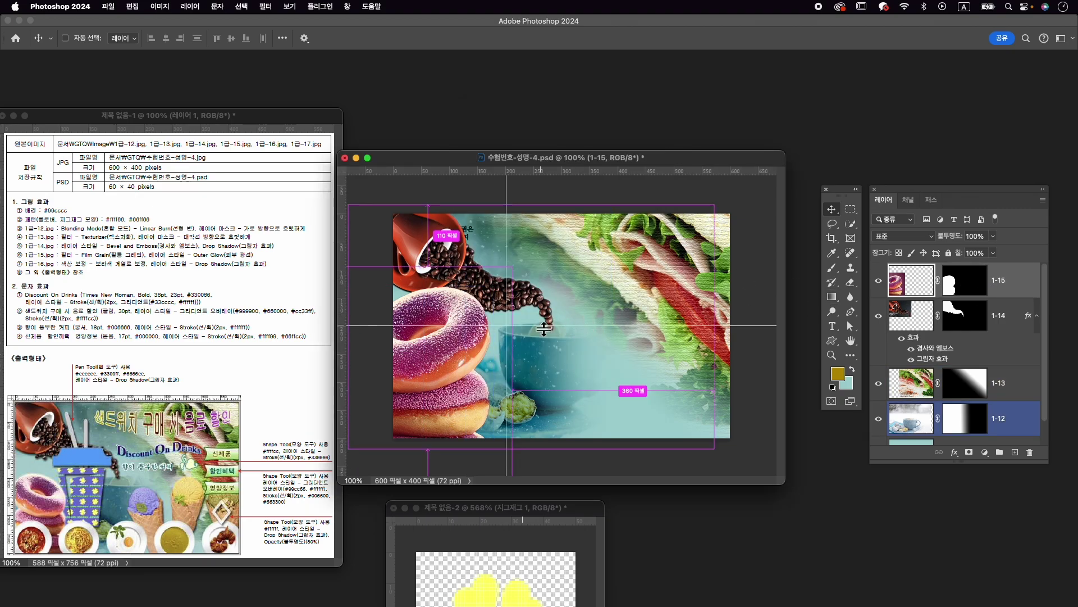
Scale layer 1-15 to about 63.7%, flip it horizontally and place it in the poster's lower-left corner.
{"action": "key", "text": "super+t"}
{"action": "left_click_drag", "start_coordinate": [471, 303], "coordinate": [489, 294]}
{"action": "left_click_drag", "start_coordinate": [530, 257], "coordinate": [487, 338]}
{"action": "left_click_drag", "start_coordinate": [434, 393], "coordinate": [445, 355]}
{"action": "right_click", "coordinate": [459, 319]}
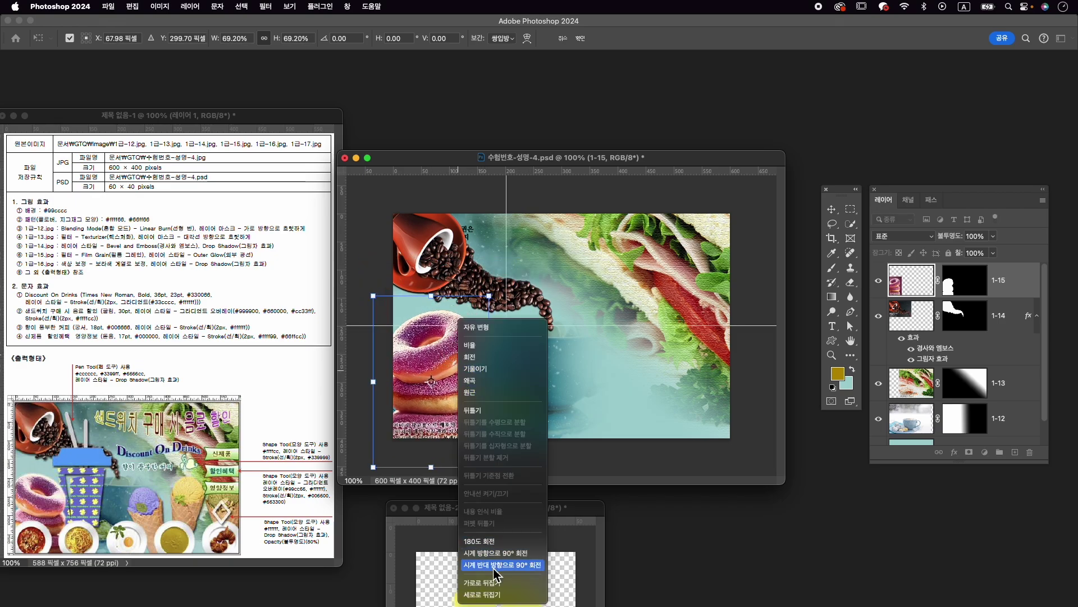
{"action": "left_click", "coordinate": [501, 583]}
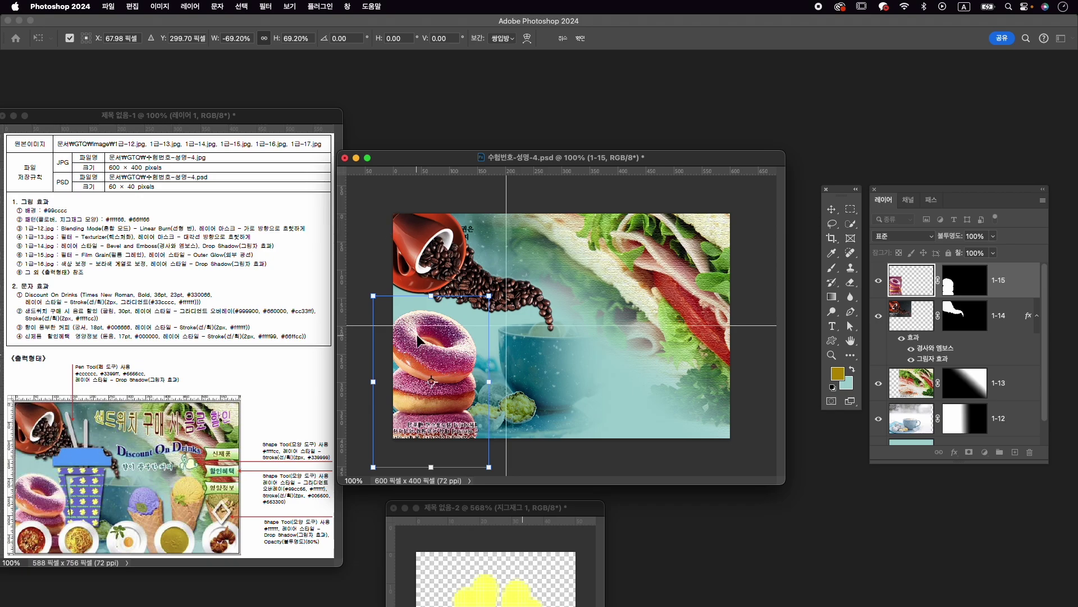
{"action": "left_click_drag", "start_coordinate": [484, 296], "coordinate": [476, 309]}
{"action": "left_click_drag", "start_coordinate": [443, 365], "coordinate": [446, 359]}
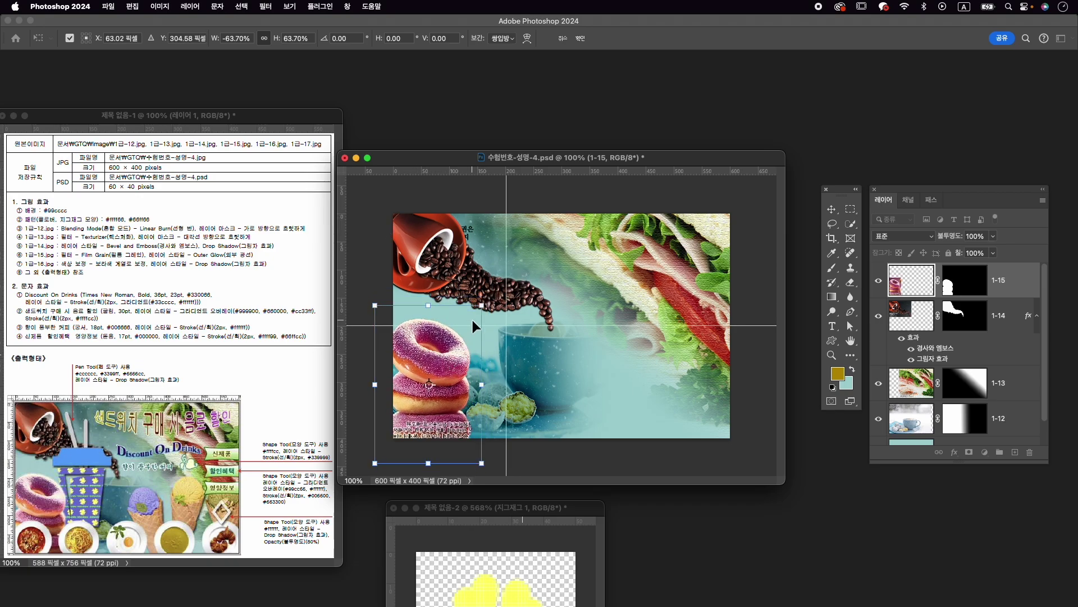
{"action": "key", "text": "Left"}
{"action": "key", "text": "Left"}
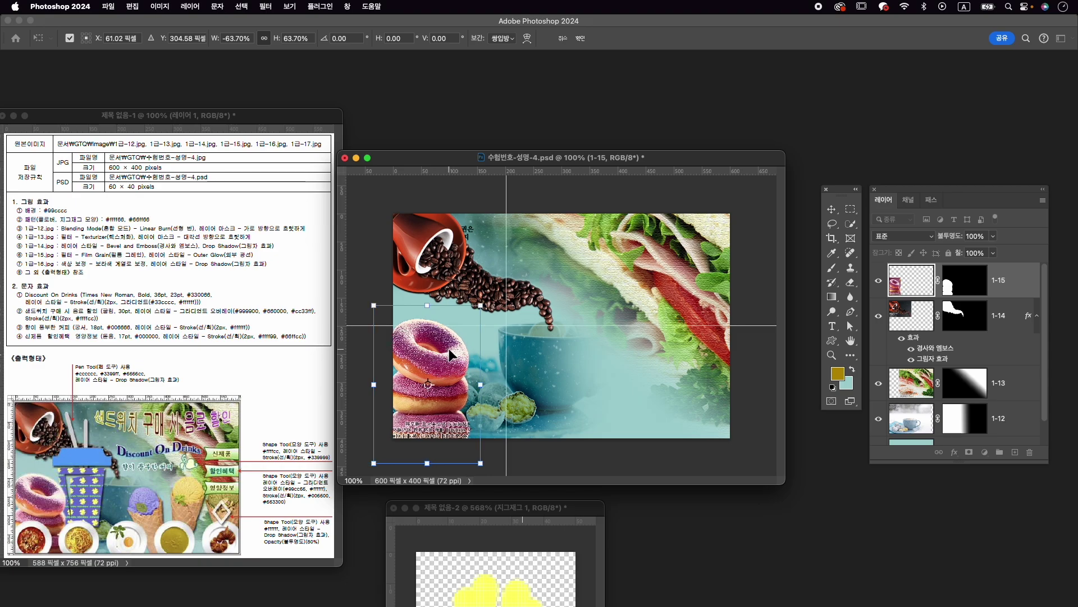
{"action": "key", "text": "Return"}
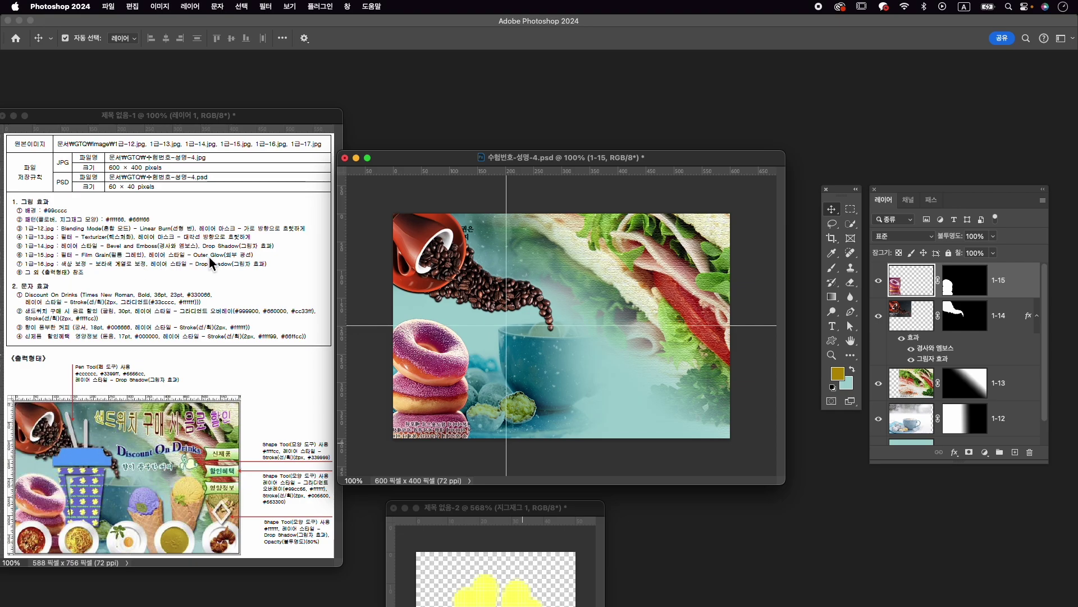
Apply an Outer Glow (외부 광선) layer style to 1-15.
{"action": "left_click", "coordinate": [955, 453]}
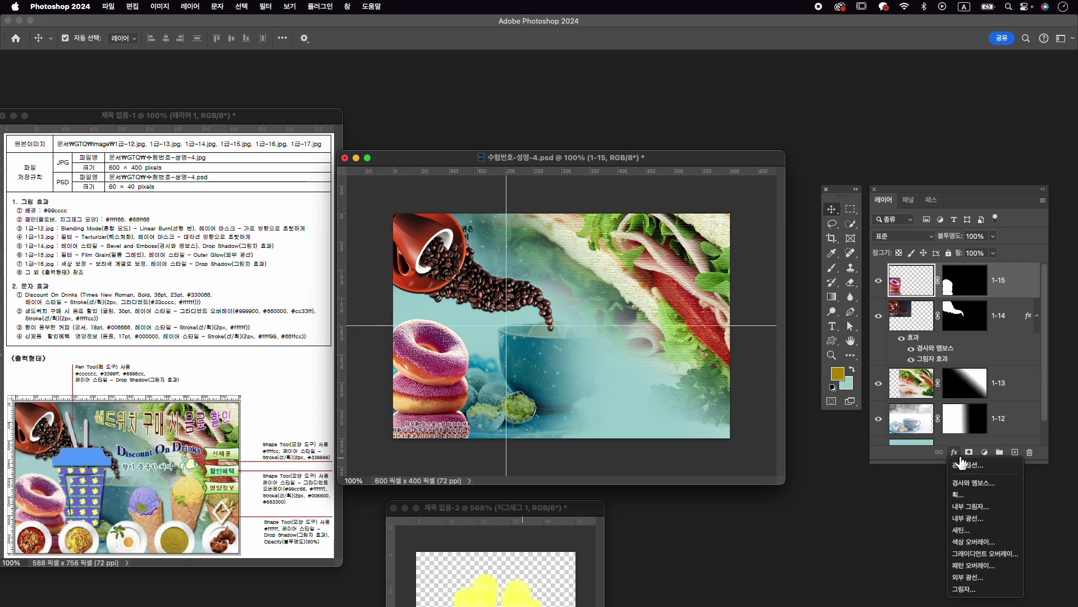
{"action": "left_click", "coordinate": [967, 577]}
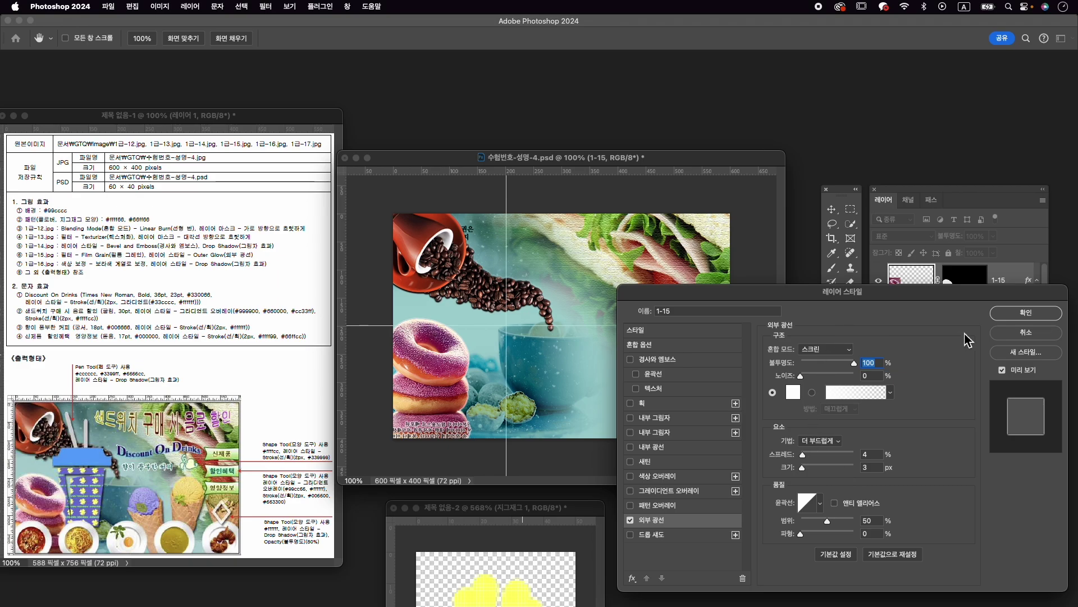
{"action": "left_click", "coordinate": [1026, 313]}
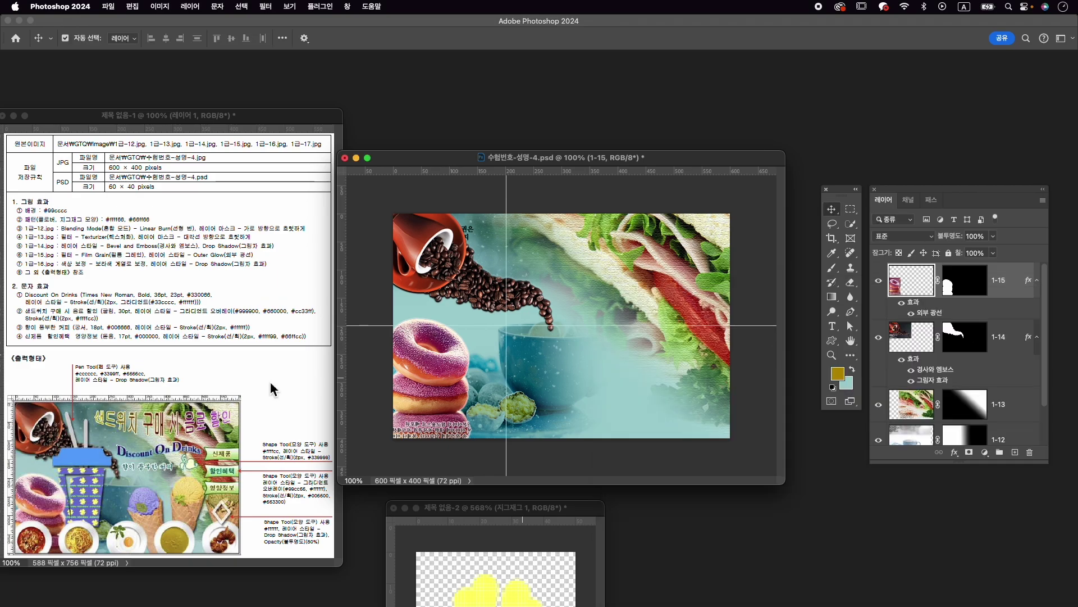
Open 1급-16.jpg from the Image folder and move its window over the poster, clear of the reference sheet.
{"action": "key", "text": "super+o"}
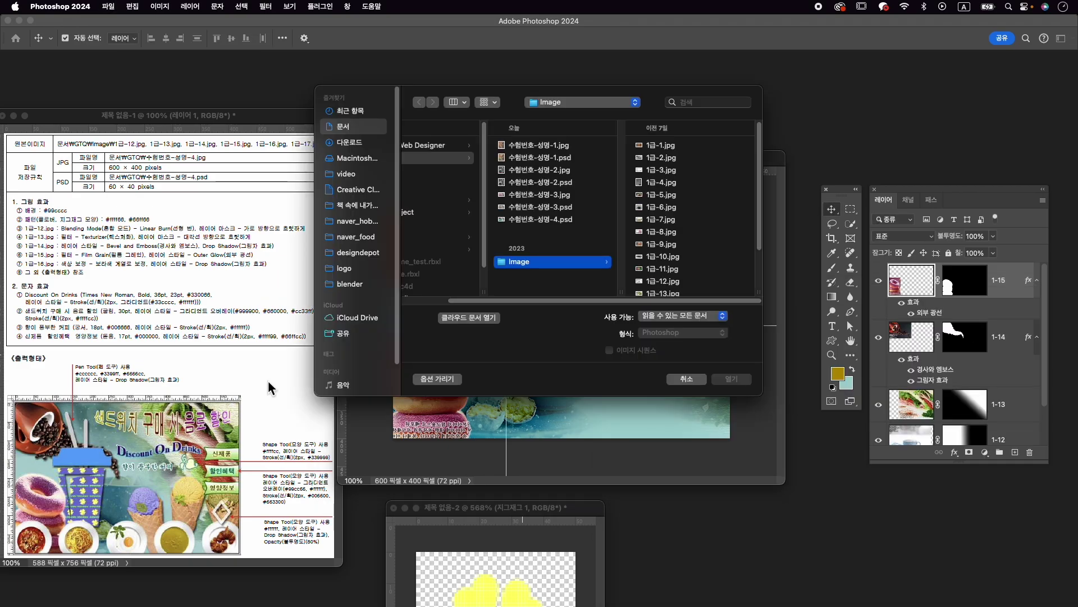
{"action": "left_click", "coordinate": [695, 272]}
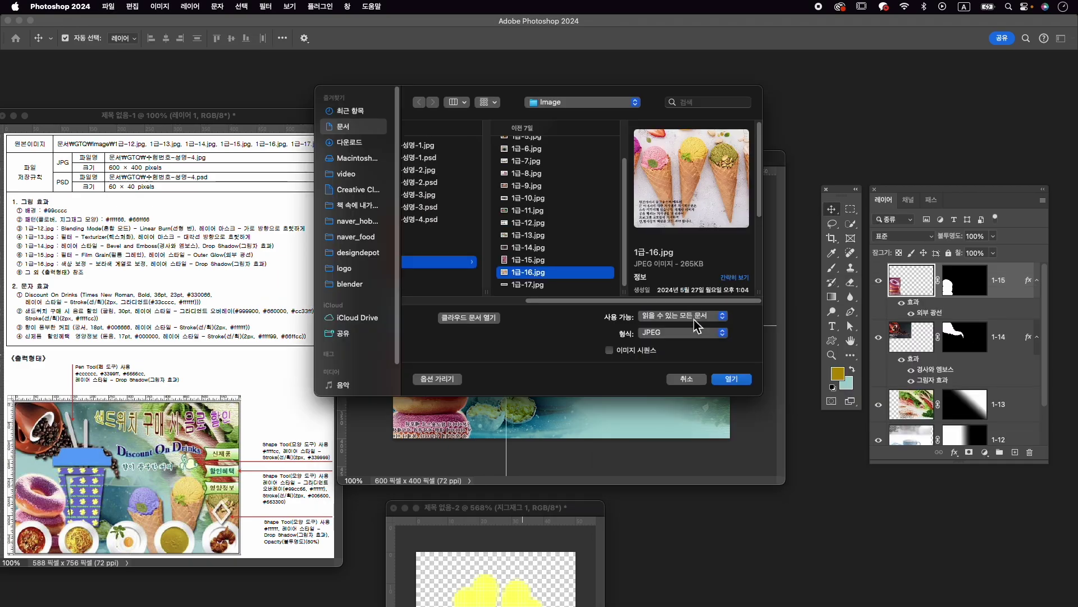
{"action": "left_click", "coordinate": [741, 380]}
{"action": "left_click_drag", "start_coordinate": [226, 109], "coordinate": [543, 113]}
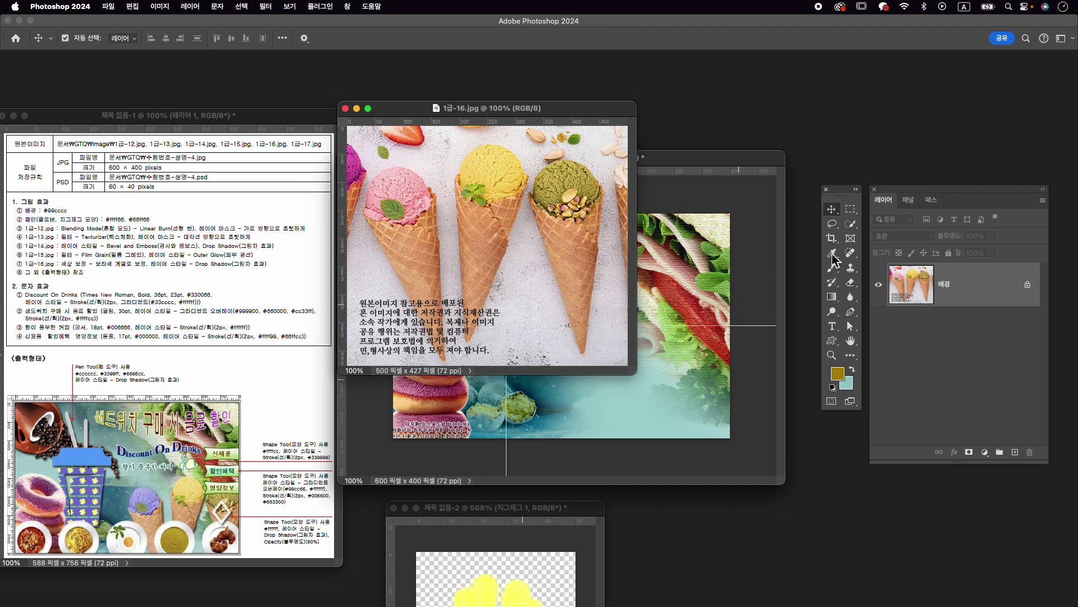
Select only the pink ice cream scoop in 1급-16.jpg with the Quick Selection tool.
{"action": "left_click", "coordinate": [851, 223]}
{"action": "left_click", "coordinate": [893, 222]}
{"action": "left_click", "coordinate": [402, 187]}
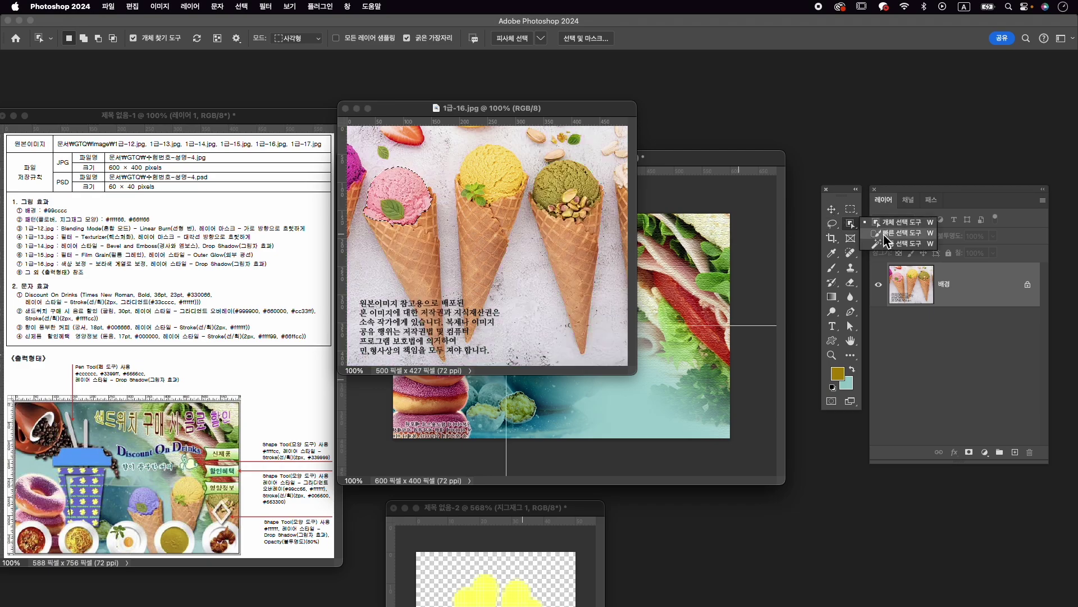
{"action": "key", "text": "shift+w"}
{"action": "key", "text": "alt"}
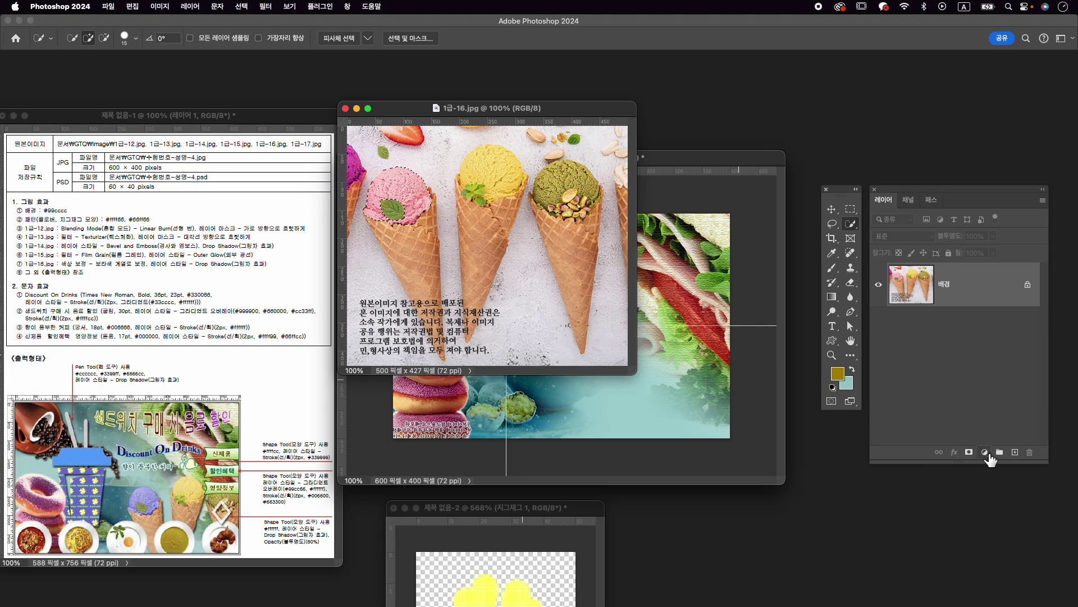
Recolor the selected scoop purple with a Hue/Saturation (색조/채도) adjustment layer, using Colorize, hue 260 and saturation 75.
{"action": "left_click", "coordinate": [985, 452]}
{"action": "left_click", "coordinate": [997, 330]}
{"action": "left_click", "coordinate": [865, 561]}
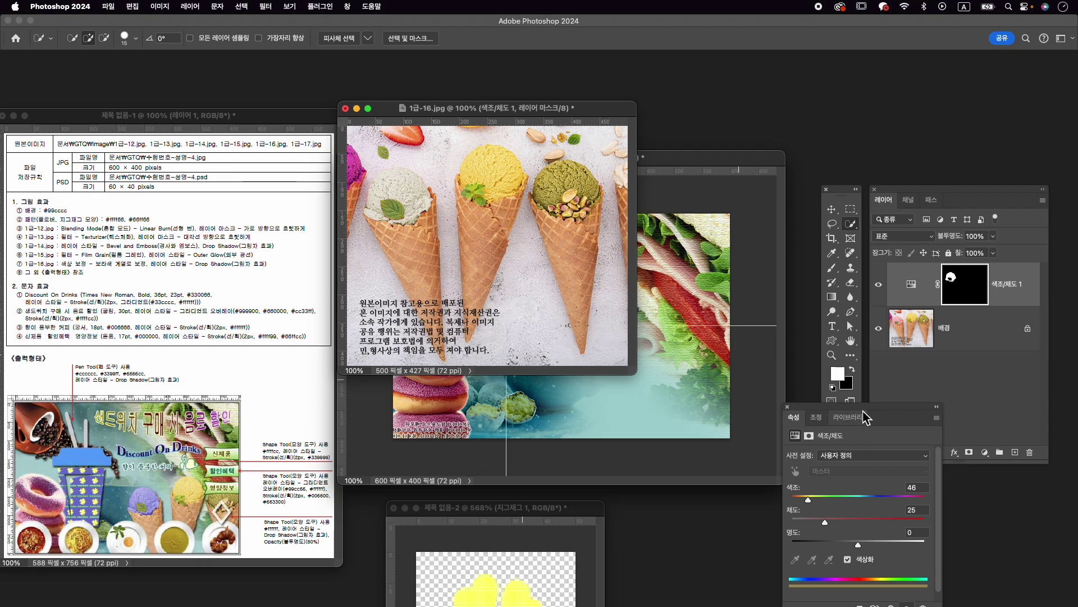
{"action": "left_click_drag", "start_coordinate": [867, 416], "coordinate": [720, 382]}
{"action": "left_click", "coordinate": [762, 472]}
{"action": "left_click_drag", "start_coordinate": [681, 495], "coordinate": [746, 478]}
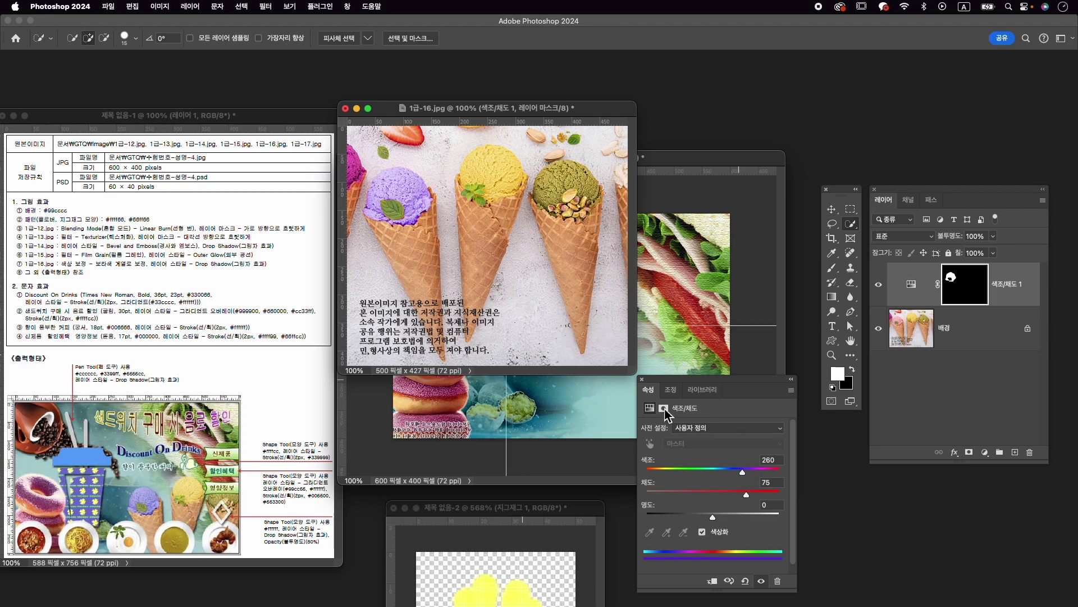
Select all three ice cream cones on the background layer with Object Selection and hide everything else with a layer mask.
{"action": "left_click", "coordinate": [954, 333]}
{"action": "left_click", "coordinate": [851, 224]}
{"action": "left_click", "coordinate": [884, 223]}
{"action": "left_click_drag", "start_coordinate": [376, 191], "coordinate": [417, 264]}
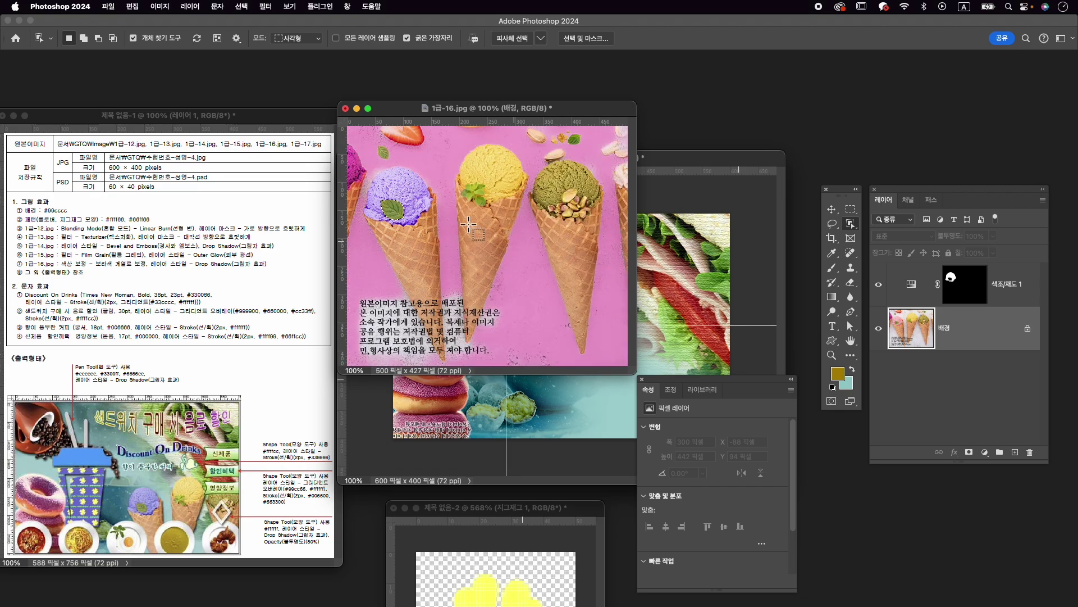
{"action": "left_click_drag", "start_coordinate": [374, 160], "coordinate": [633, 298]}
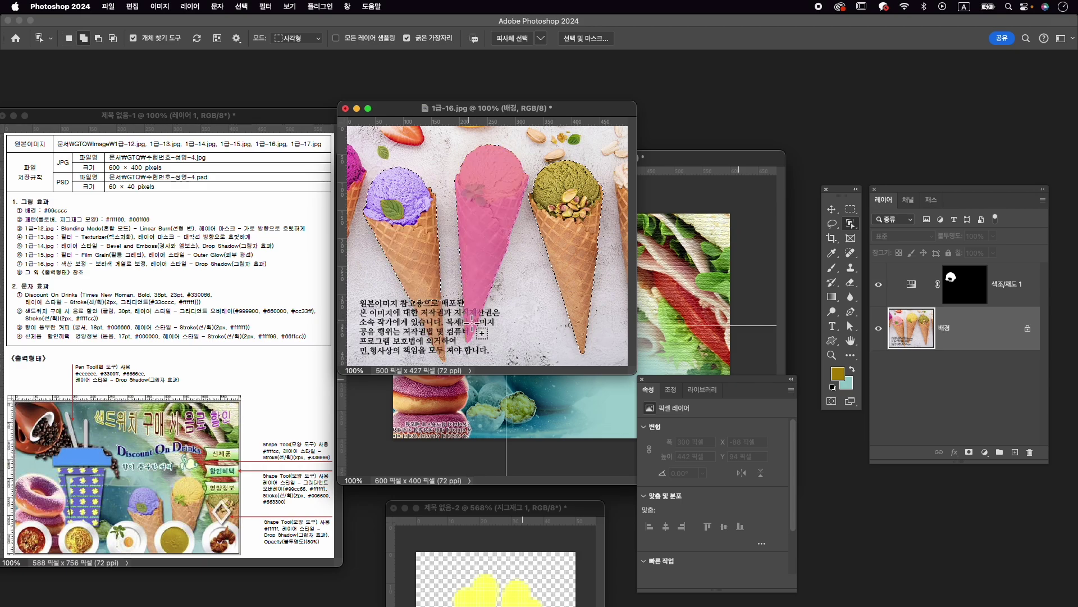
{"action": "left_click", "coordinate": [438, 341], "text": "shift"}
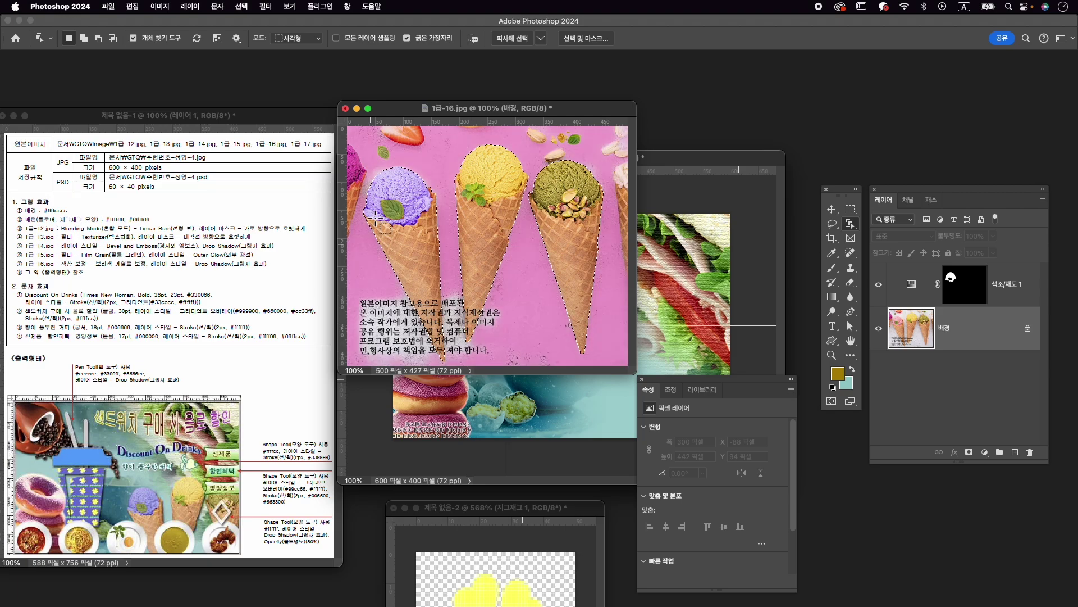
{"action": "left_click", "coordinate": [970, 453]}
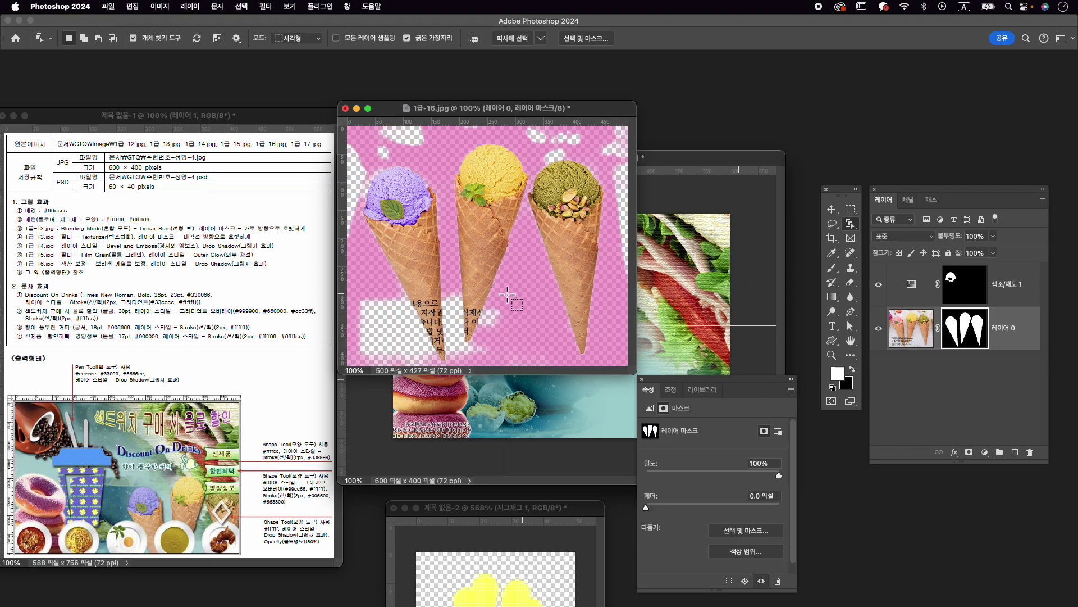
Stamp everything visible in 1급-16.jpg into a new merged layer above the Hue/Saturation adjustment layer.
{"action": "key", "text": "v"}
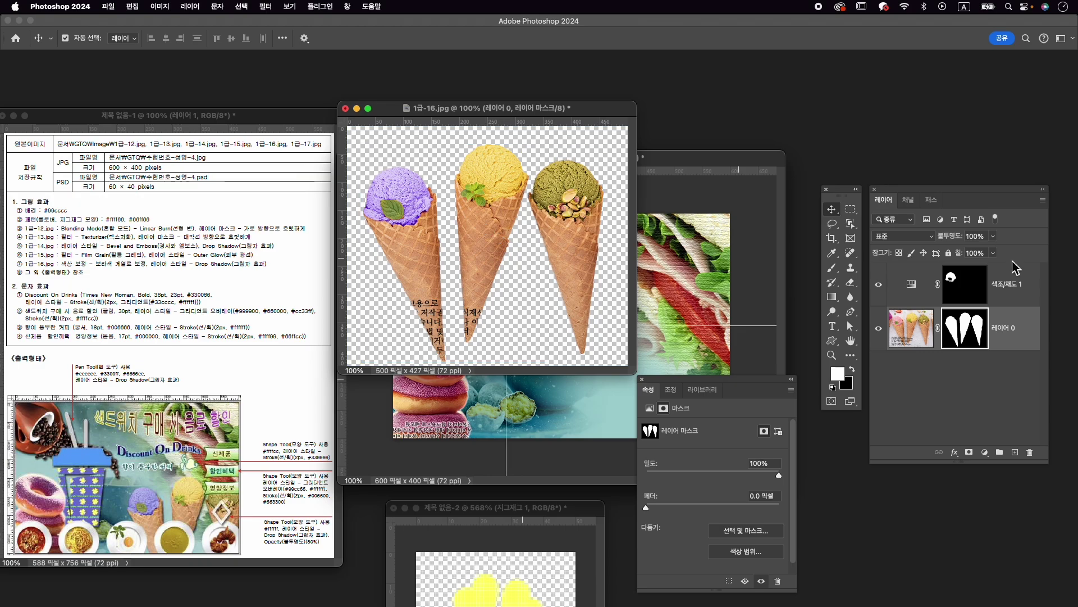
{"action": "left_click", "coordinate": [1018, 287]}
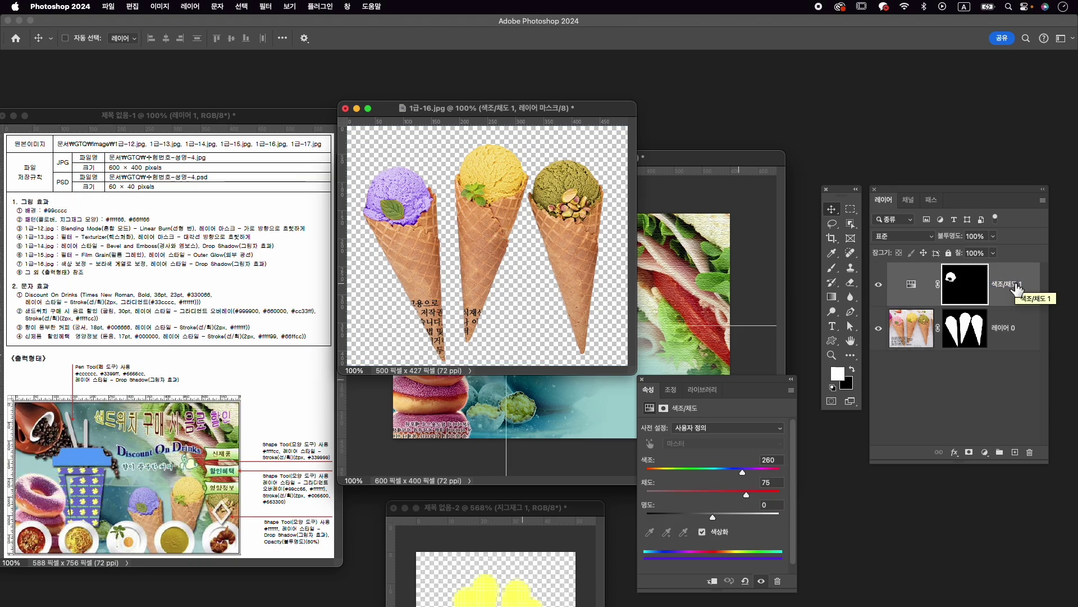
{"action": "key", "text": "super+alt+shift+e"}
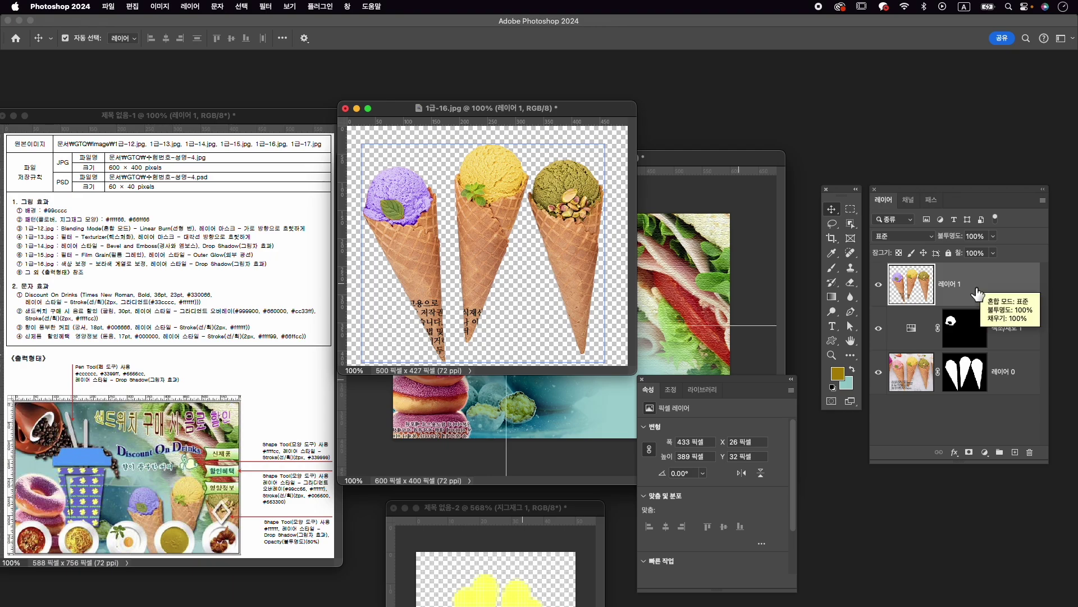
Copy the merged ice cream cones onto the 수험번호-성명-4 poster and close 1급-16.jpg without saving.
{"action": "left_click_drag", "start_coordinate": [498, 212], "coordinate": [712, 280]}
{"action": "left_click", "coordinate": [346, 108]}
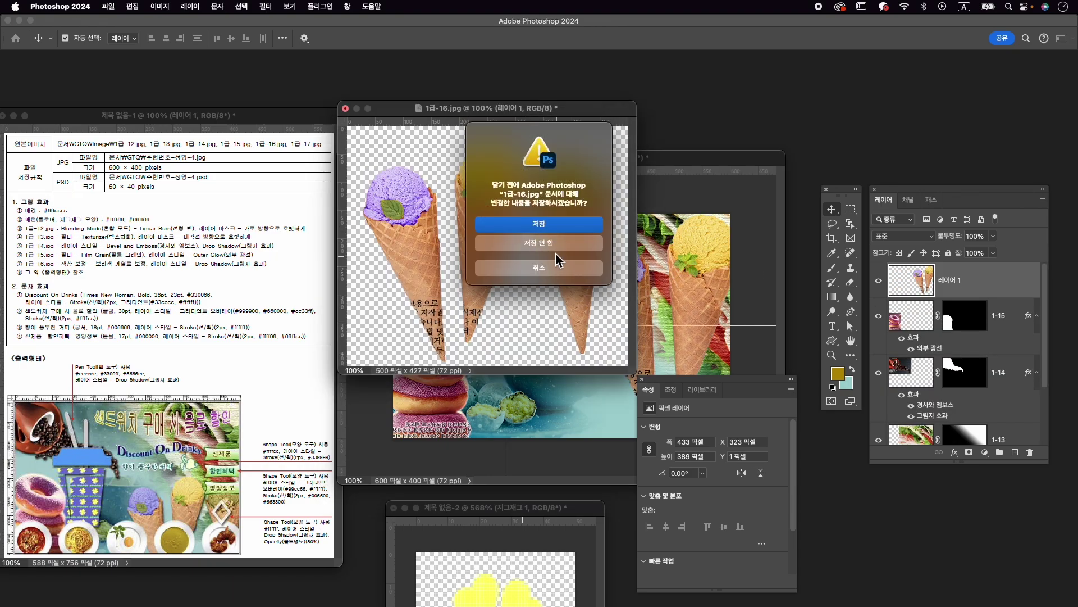
{"action": "left_click", "coordinate": [559, 258]}
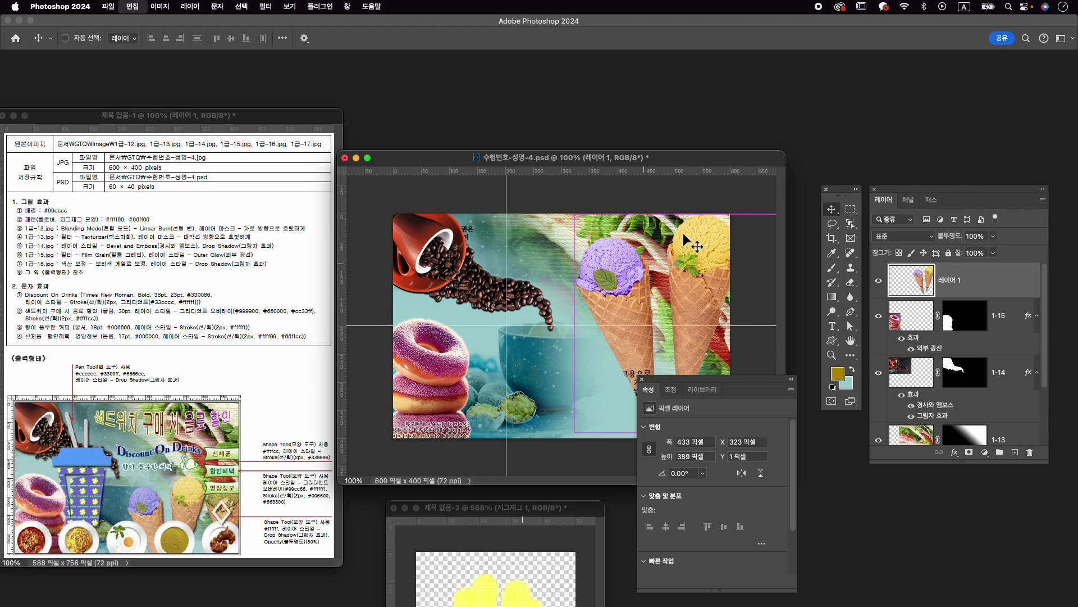
Scale the cones down to about 66% and move them to the poster's lower right, shifting the properties panel clear of the artwork.
{"action": "key", "text": "super+t"}
{"action": "left_click_drag", "start_coordinate": [576, 216], "coordinate": [624, 258]}
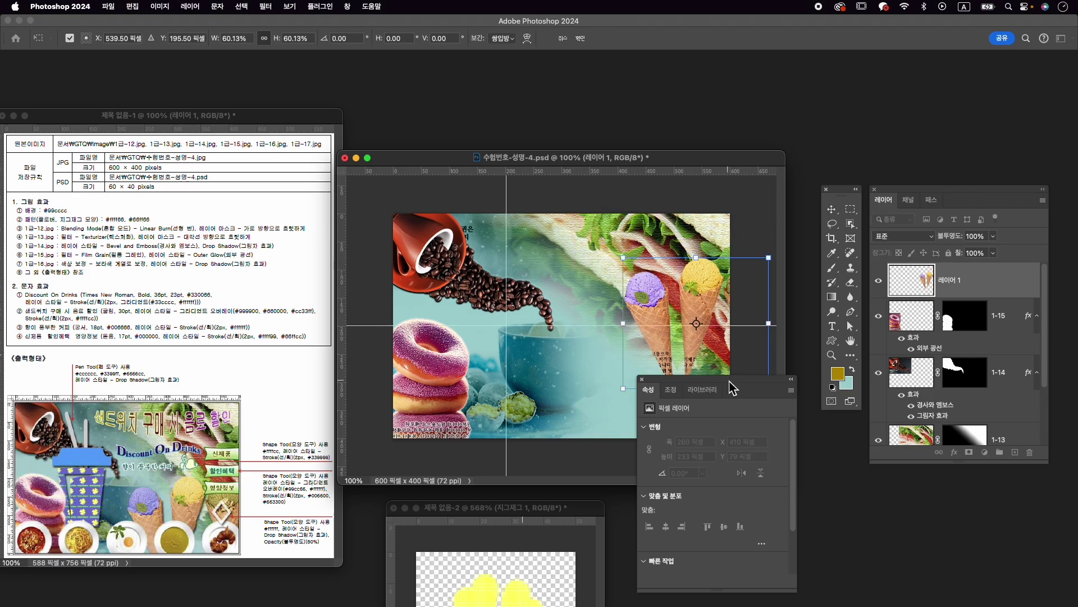
{"action": "left_click_drag", "start_coordinate": [729, 389], "coordinate": [868, 444]}
{"action": "left_click_drag", "start_coordinate": [703, 288], "coordinate": [662, 361]}
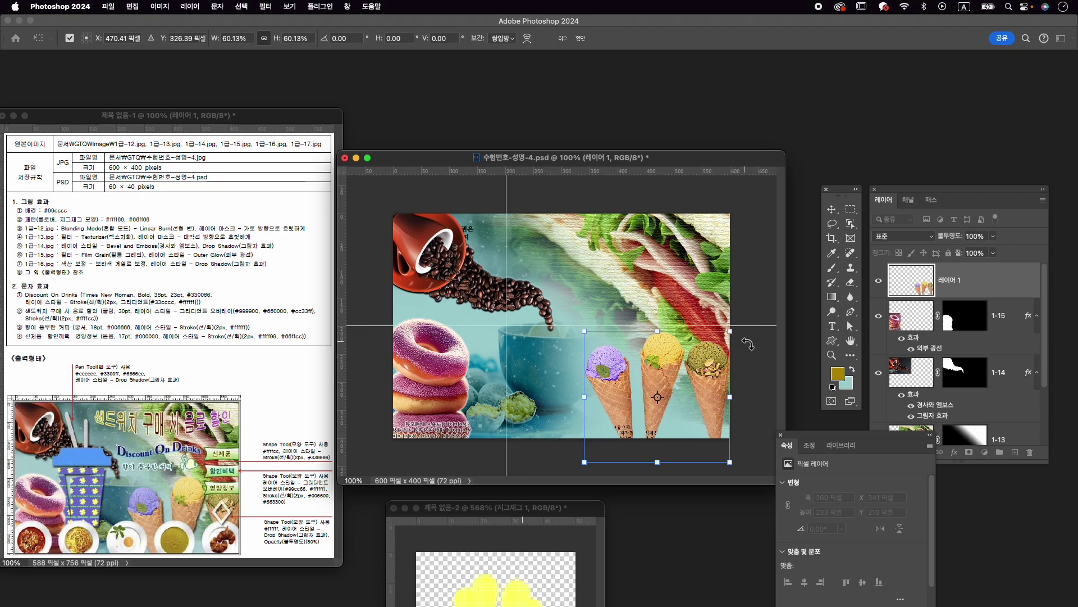
{"action": "left_click_drag", "start_coordinate": [736, 339], "coordinate": [751, 327]}
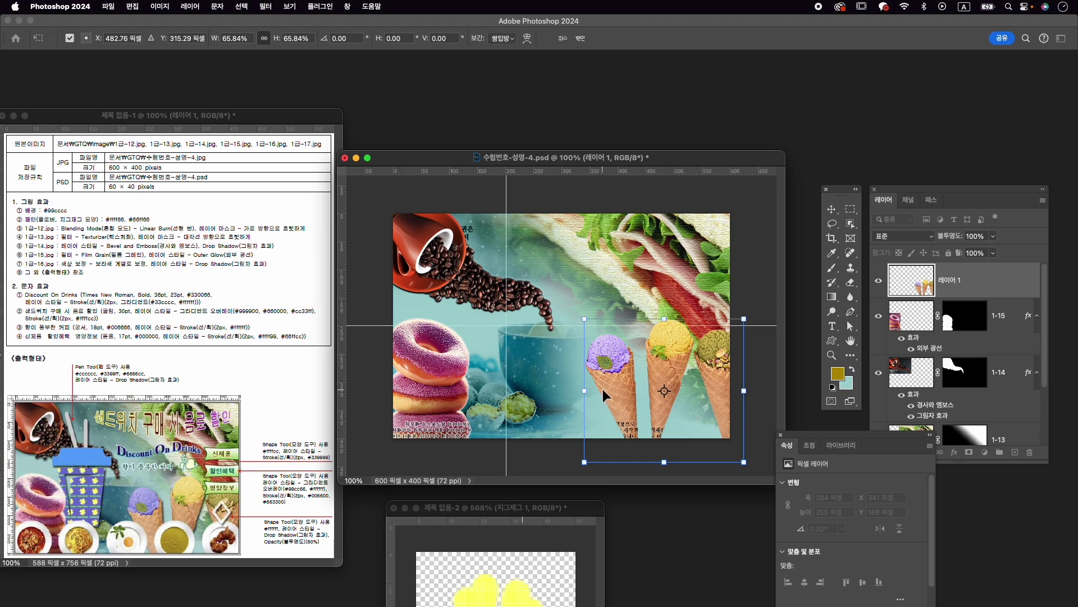
{"action": "left_click_drag", "start_coordinate": [631, 386], "coordinate": [629, 391]}
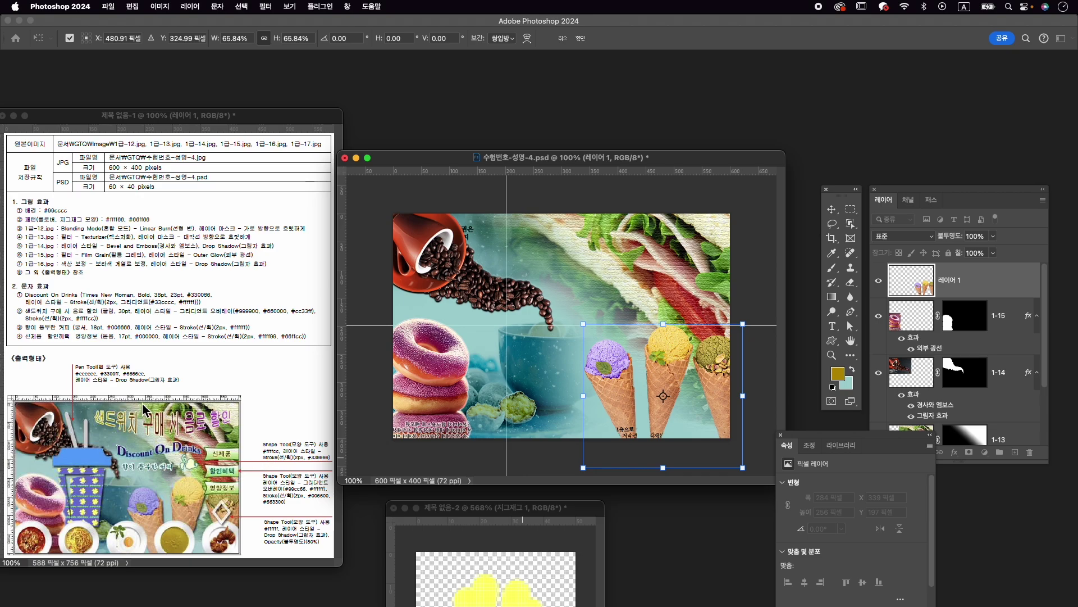
{"action": "left_click_drag", "start_coordinate": [613, 397], "coordinate": [599, 397]}
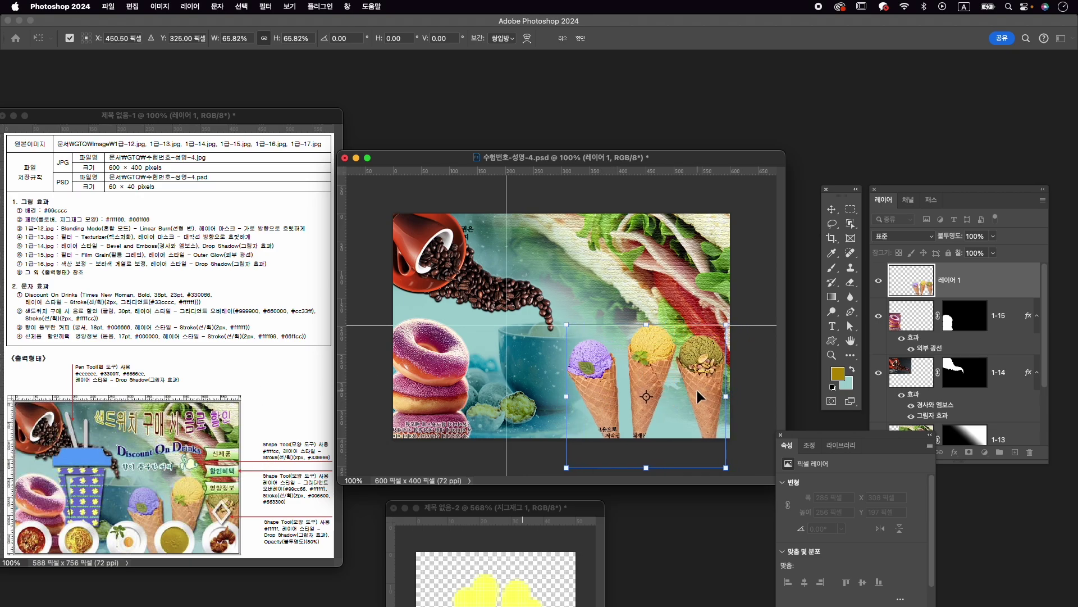
Enlarge the cones to about 70%, nudge them against the poster's right edge and apply the transform.
{"action": "left_click_drag", "start_coordinate": [727, 324], "coordinate": [731, 318]}
{"action": "left_click_drag", "start_coordinate": [689, 408], "coordinate": [688, 412]}
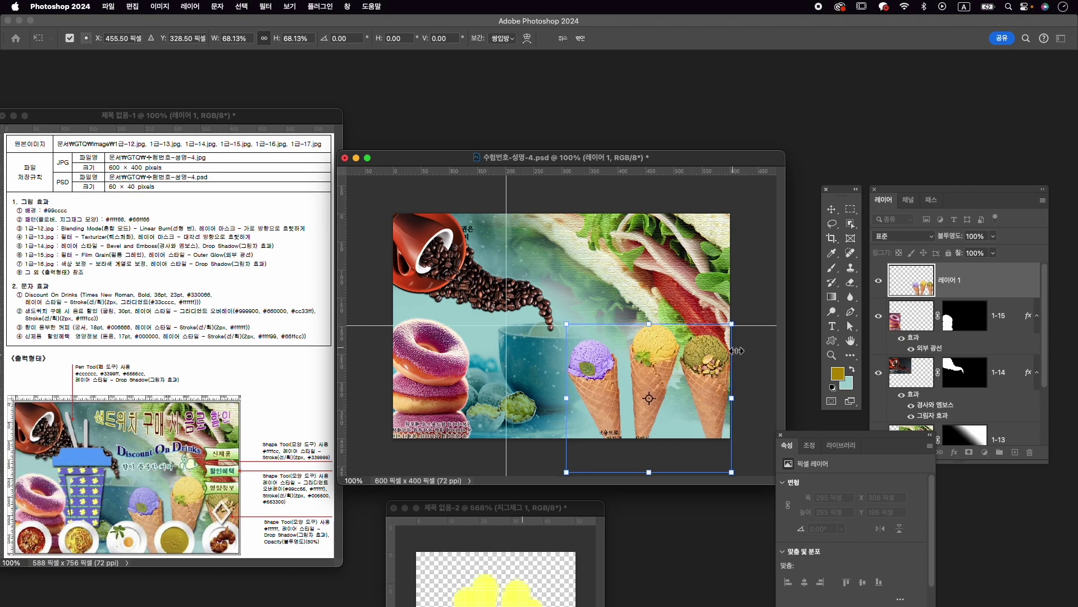
{"action": "key", "text": "Right"}
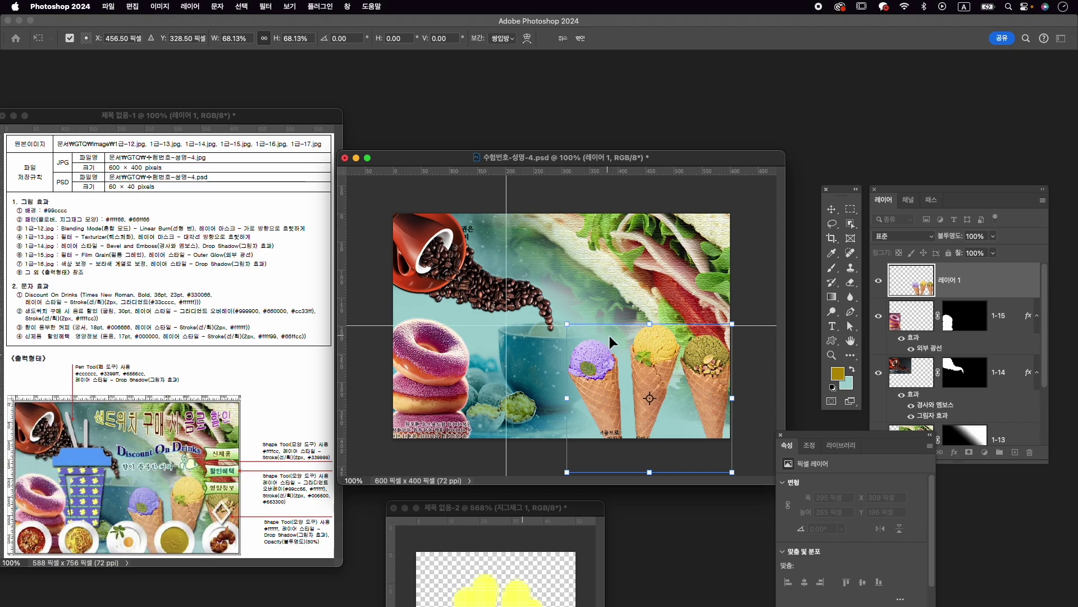
{"action": "left_click_drag", "start_coordinate": [570, 477], "coordinate": [567, 479]}
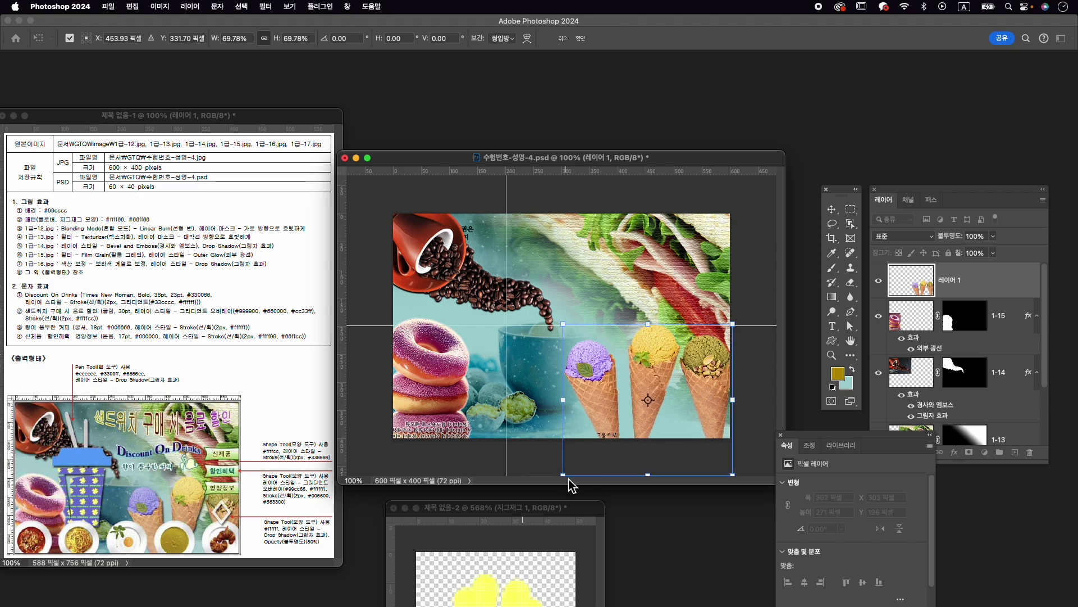
{"action": "key", "text": "Right"}
{"action": "key", "text": "Right"}
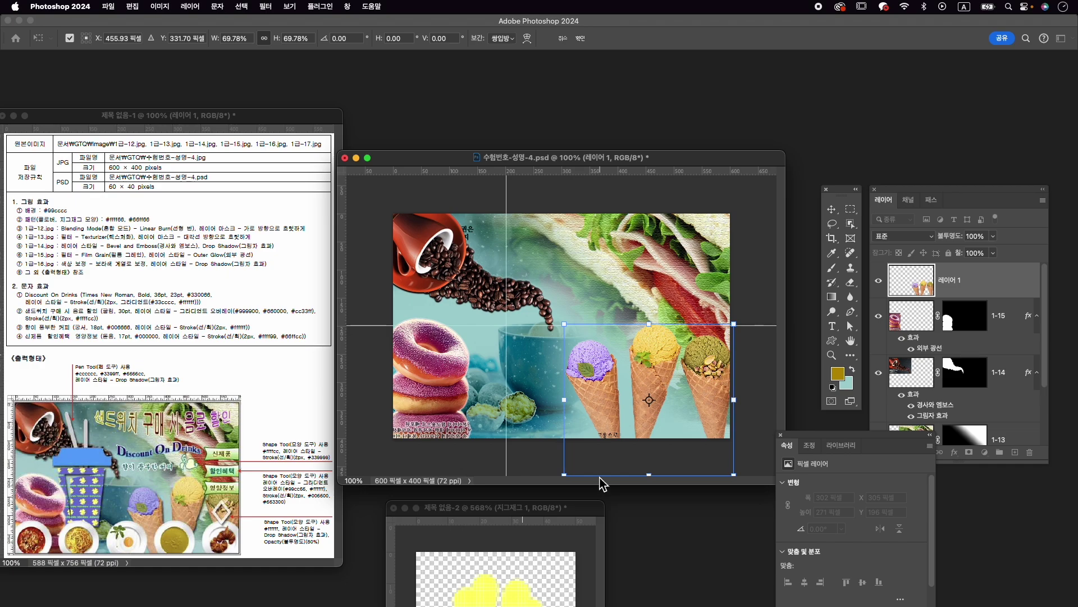
{"action": "key", "text": "Return"}
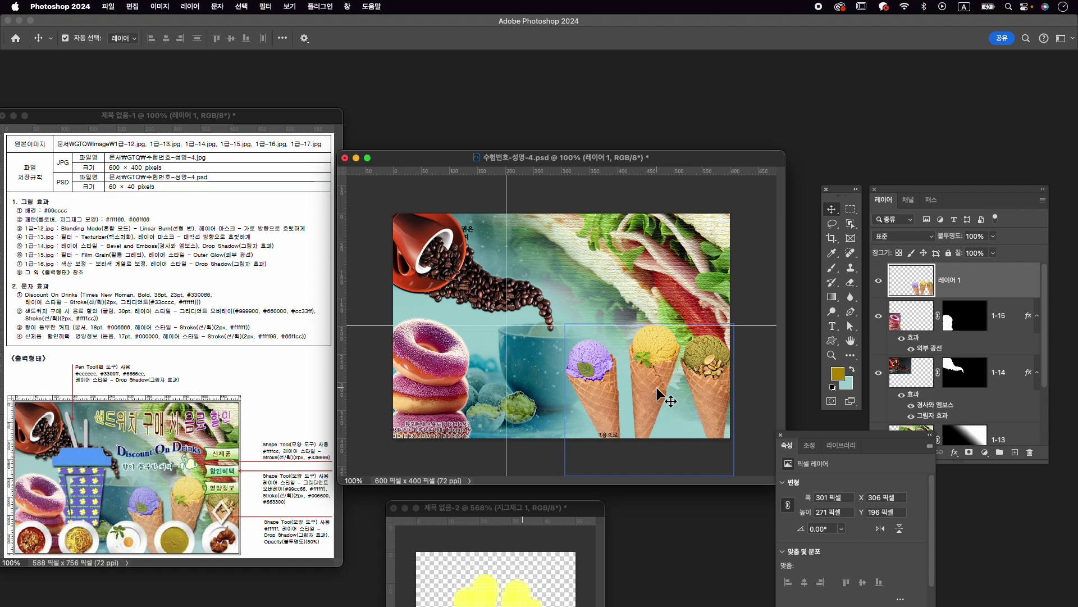
Rotate the cones layer clockwise by about 1.7°.
{"action": "key", "text": "super+t"}
{"action": "mouse_move", "coordinate": [762, 317]}
{"action": "left_mouse_down"}
{"action": "mouse_move", "coordinate": [778, 301]}
{"action": "mouse_move", "coordinate": [765, 321]}
{"action": "left_mouse_up"}
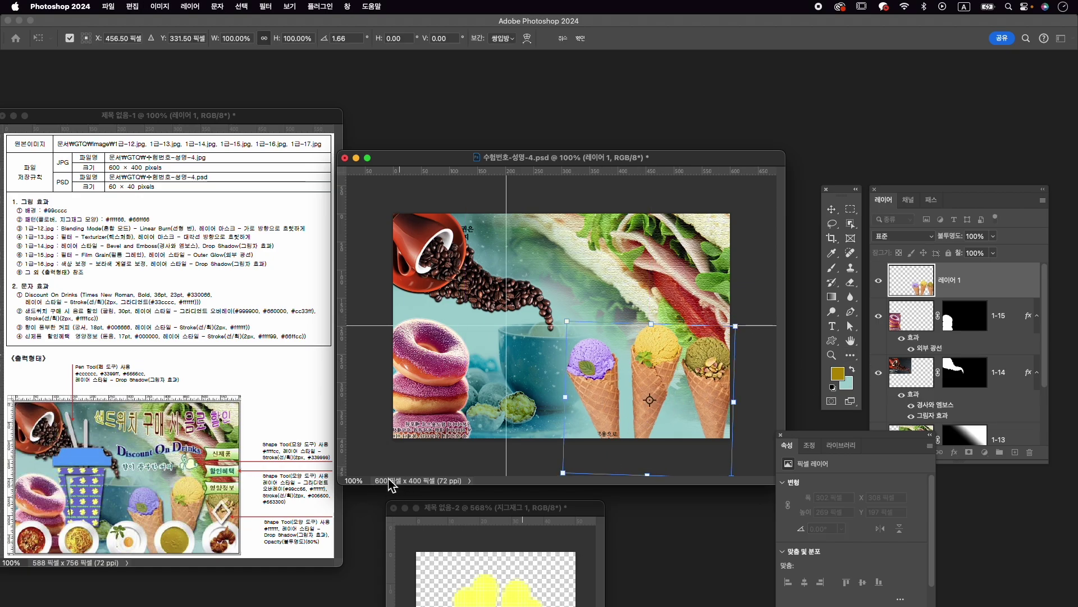
{"action": "key", "text": "Return"}
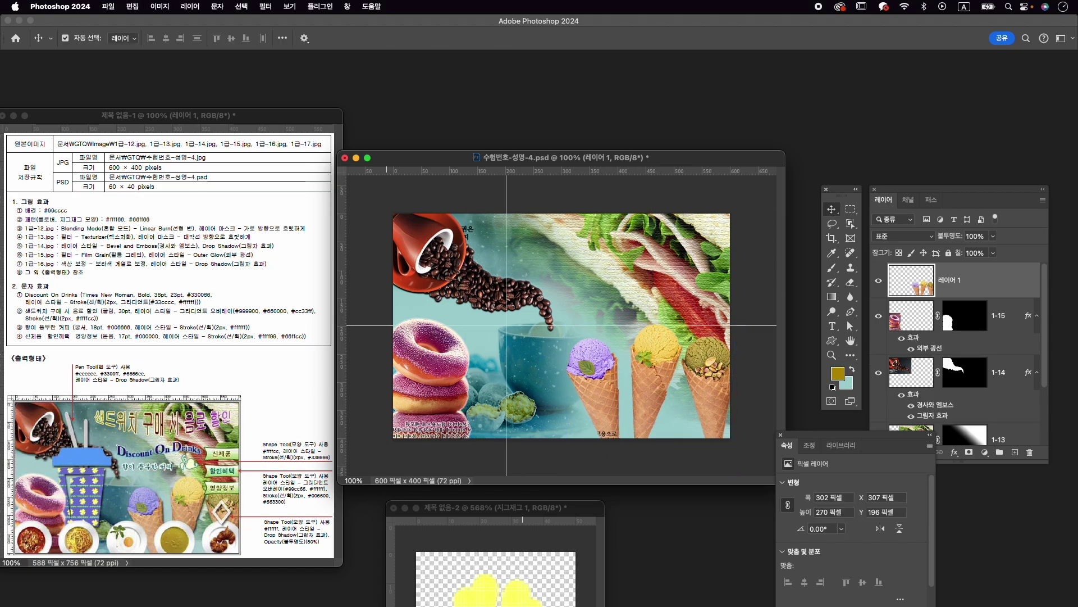
Rename the cones layer 1-16 and give it a Drop Shadow (그림자 효과) layer style.
{"action": "double_click", "coordinate": [954, 280]}
{"action": "type", "text": "1-16"}
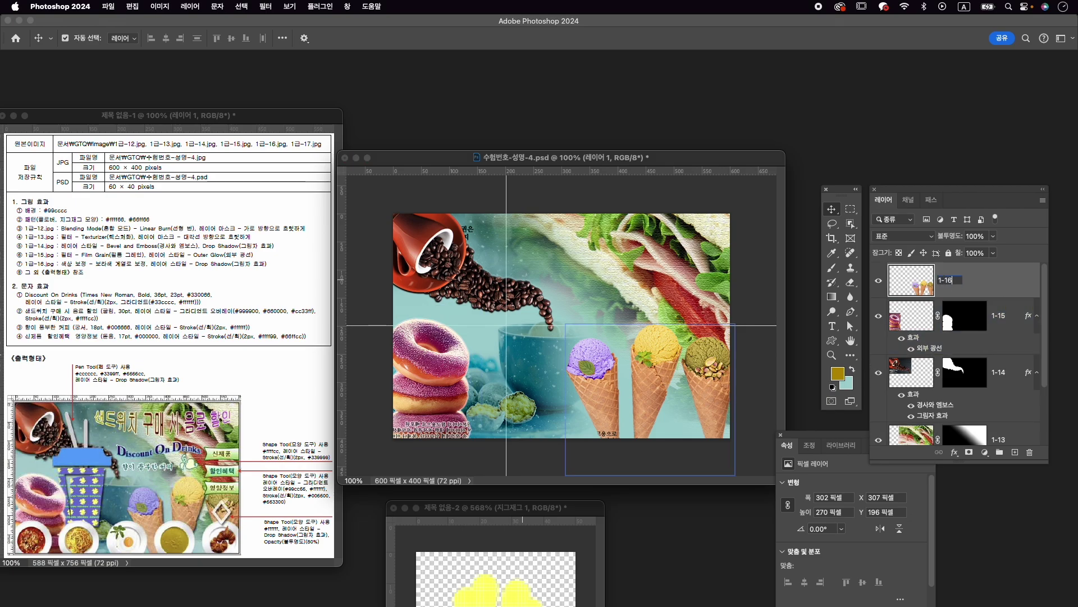
{"action": "key", "text": "Return"}
{"action": "left_click", "coordinate": [1006, 435]}
{"action": "left_click", "coordinate": [954, 453]}
{"action": "left_click", "coordinate": [962, 590]}
{"action": "left_click", "coordinate": [1018, 312]}
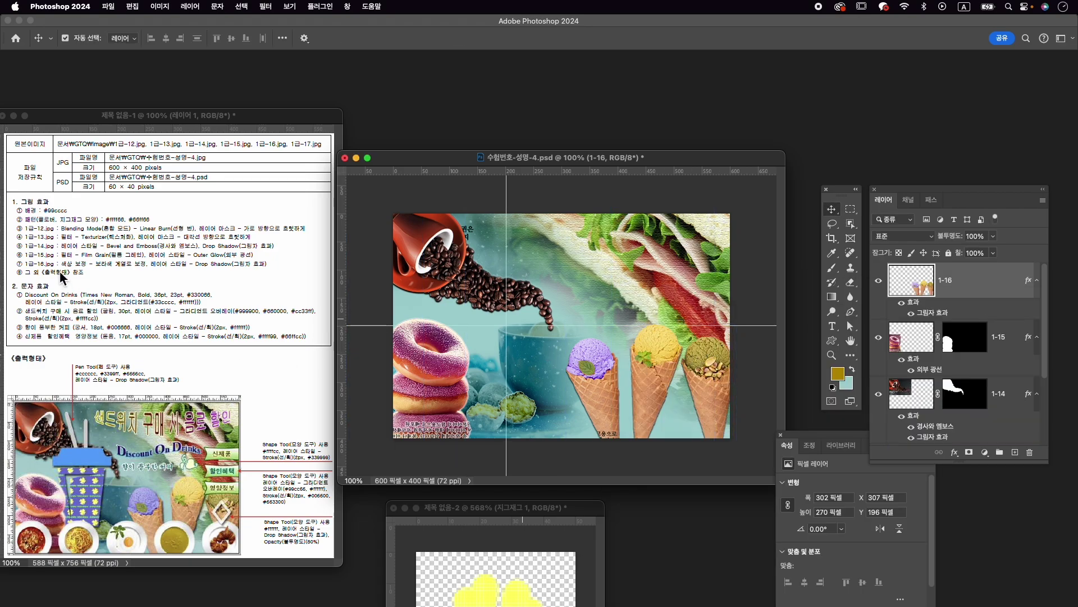
Open 1급-17.jpg from the Image folder and select the dark background around the five plates with Object Selection.
{"action": "key", "text": "super+o"}
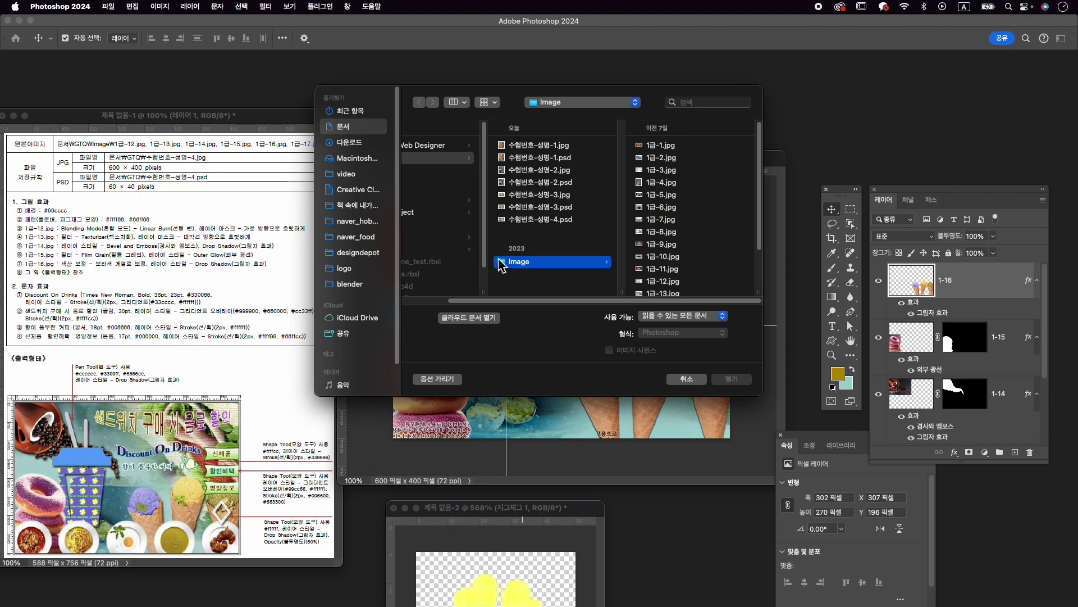
{"action": "left_click", "coordinate": [668, 284]}
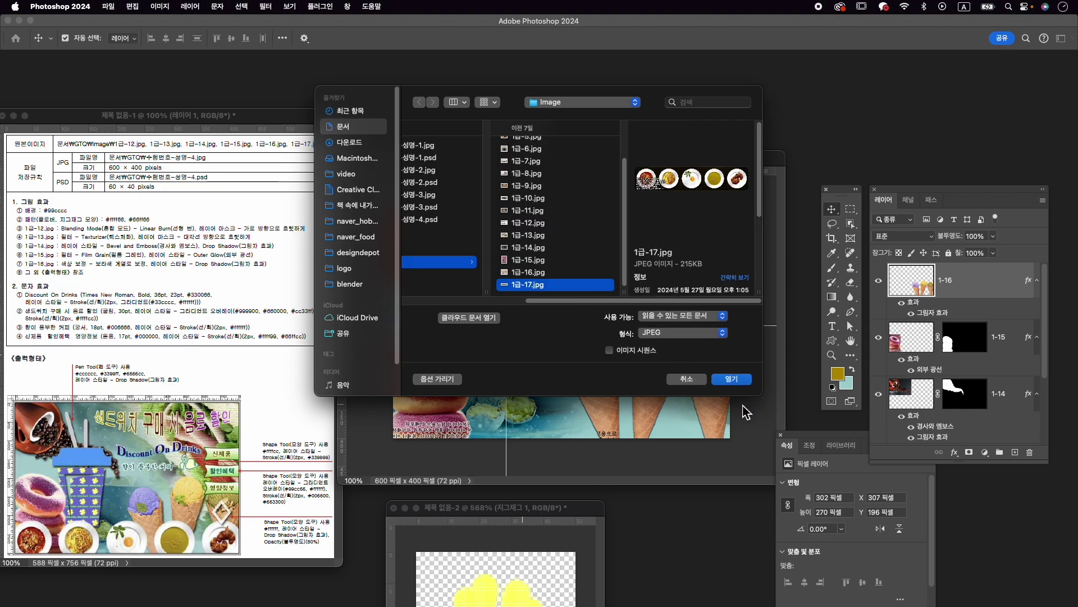
{"action": "left_click", "coordinate": [730, 380]}
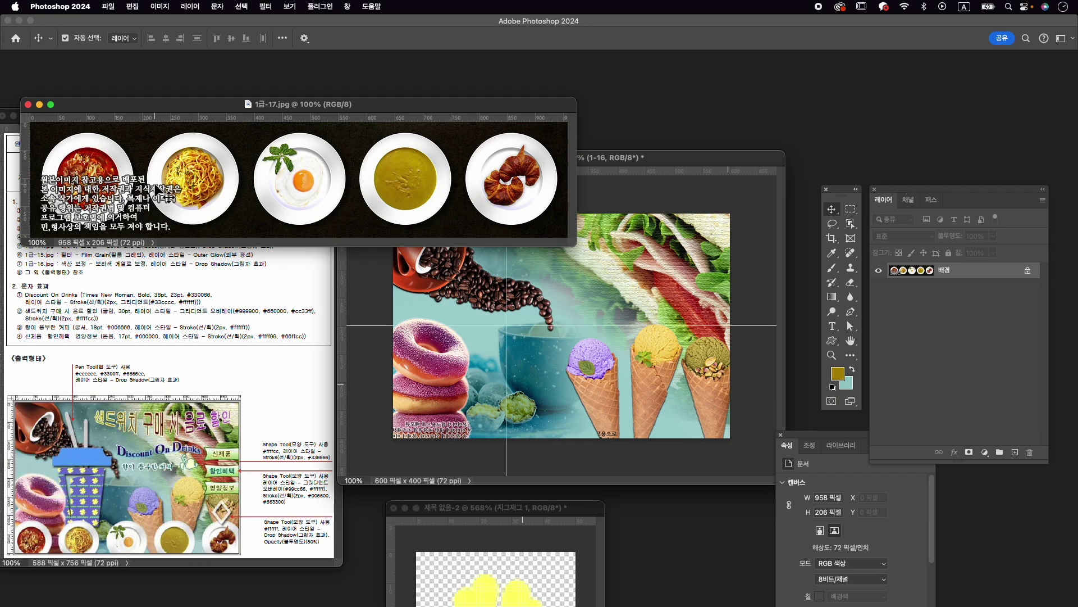
{"action": "left_click_drag", "start_coordinate": [851, 222], "coordinate": [883, 231]}
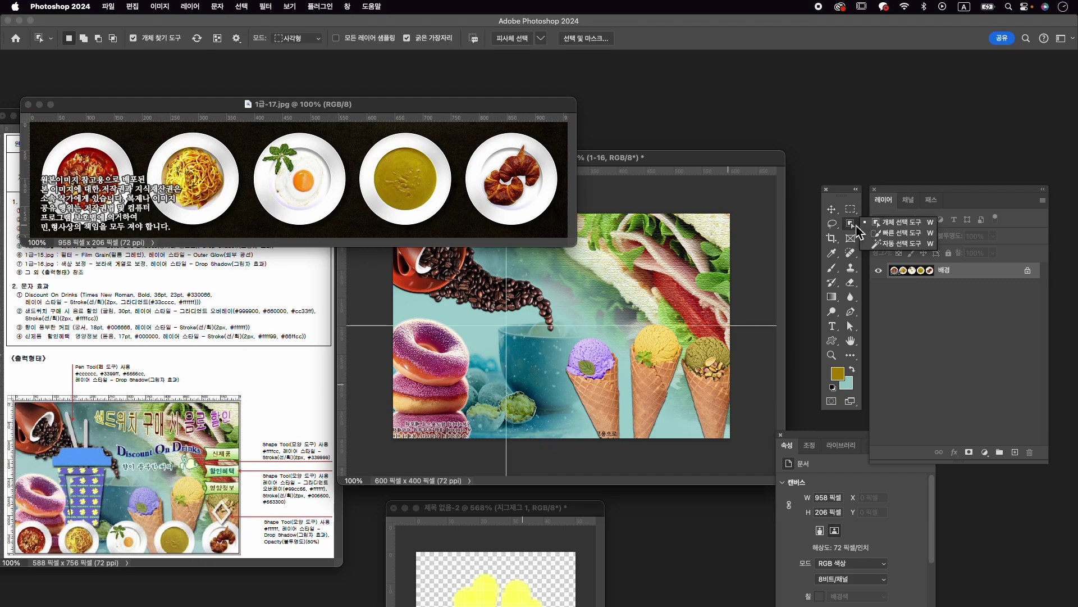
{"action": "left_click", "coordinate": [881, 225]}
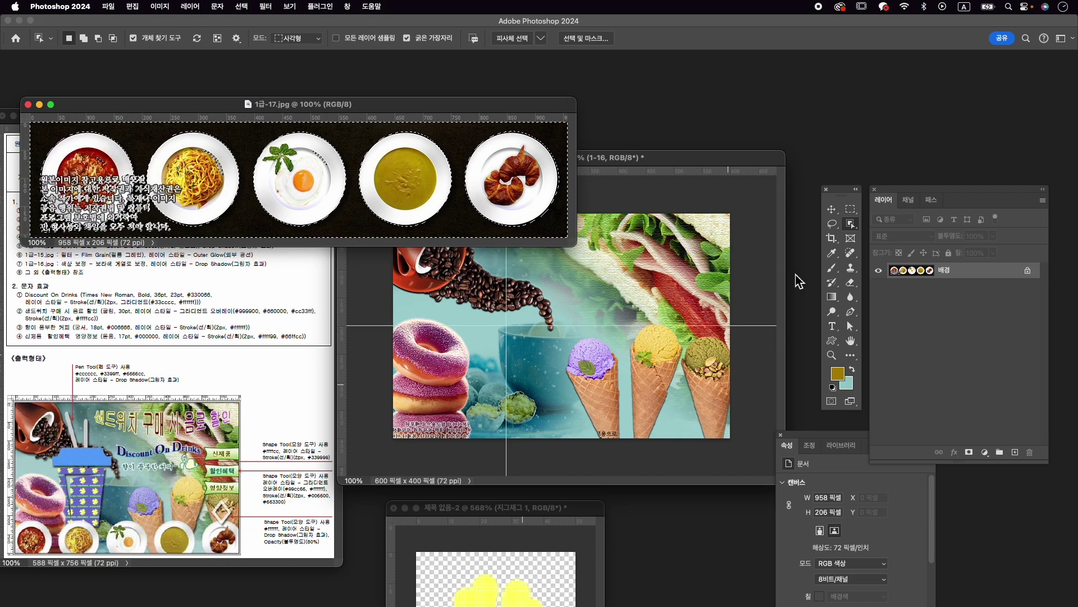
Switch to the Quick Selection tool and enlarge its brush to 45 px for refining the background selection around the plates.
{"action": "left_click", "coordinate": [852, 224]}
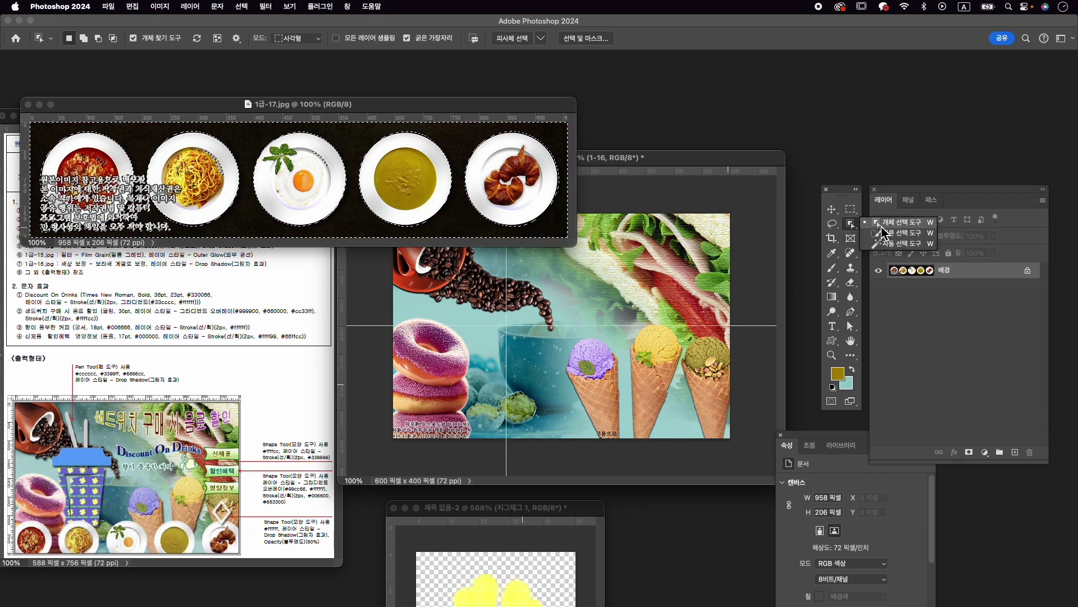
{"action": "left_click", "coordinate": [890, 235]}
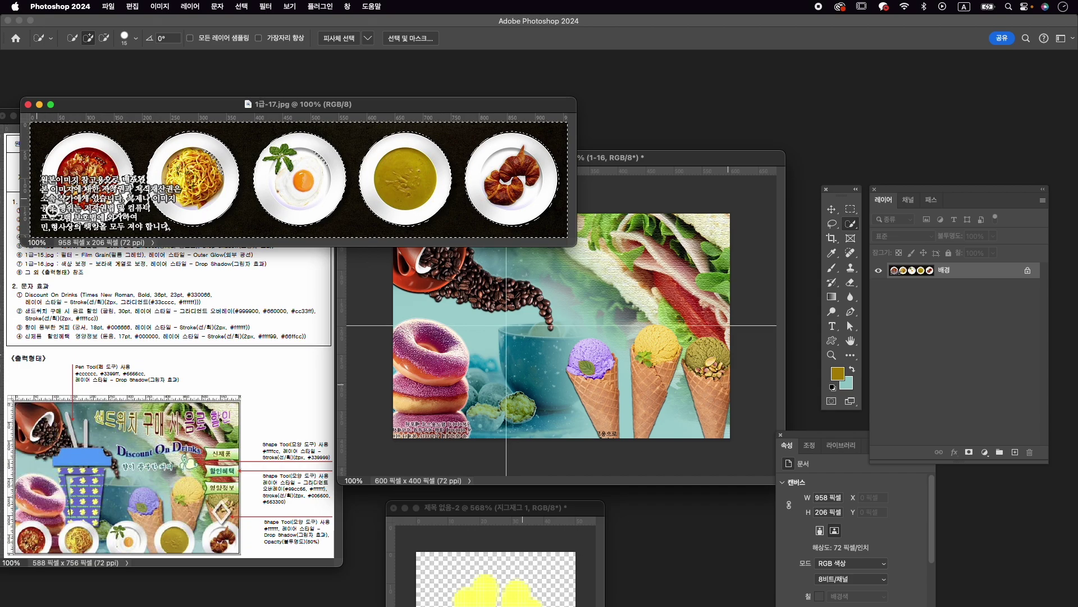
{"action": "key", "text": "bracketright"}
{"action": "key", "text": "bracketright"}
{"action": "key", "text": "bracketright"}
{"action": "key", "text": "bracketright"}
{"action": "key", "text": "bracketright"}
{"action": "key", "text": "bracketright"}
{"action": "key", "text": "bracketright"}
{"action": "key", "text": "bracketright"}
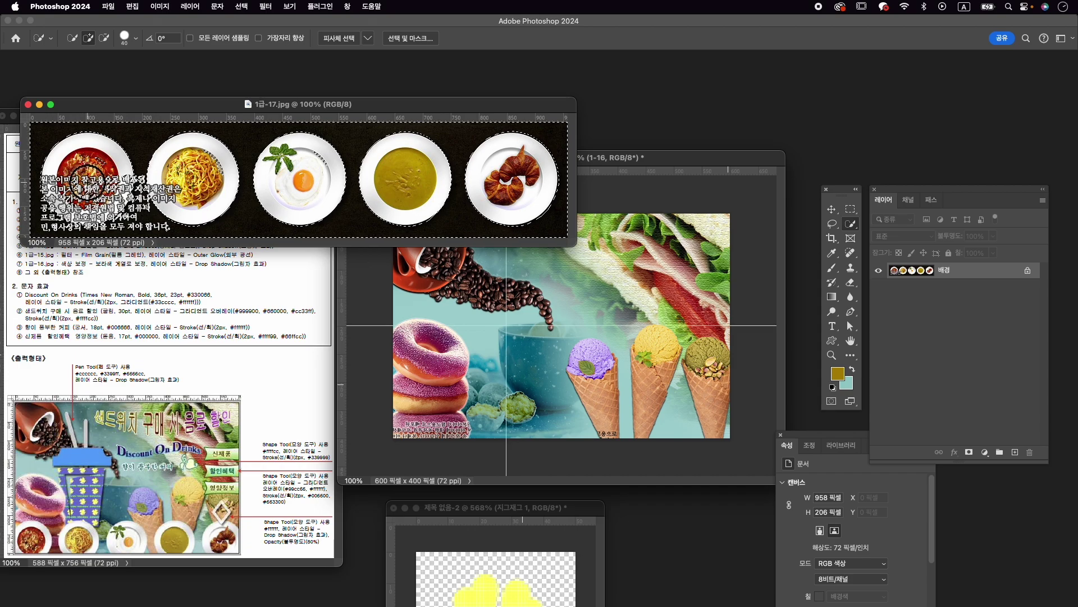
{"action": "key", "text": "bracketright"}
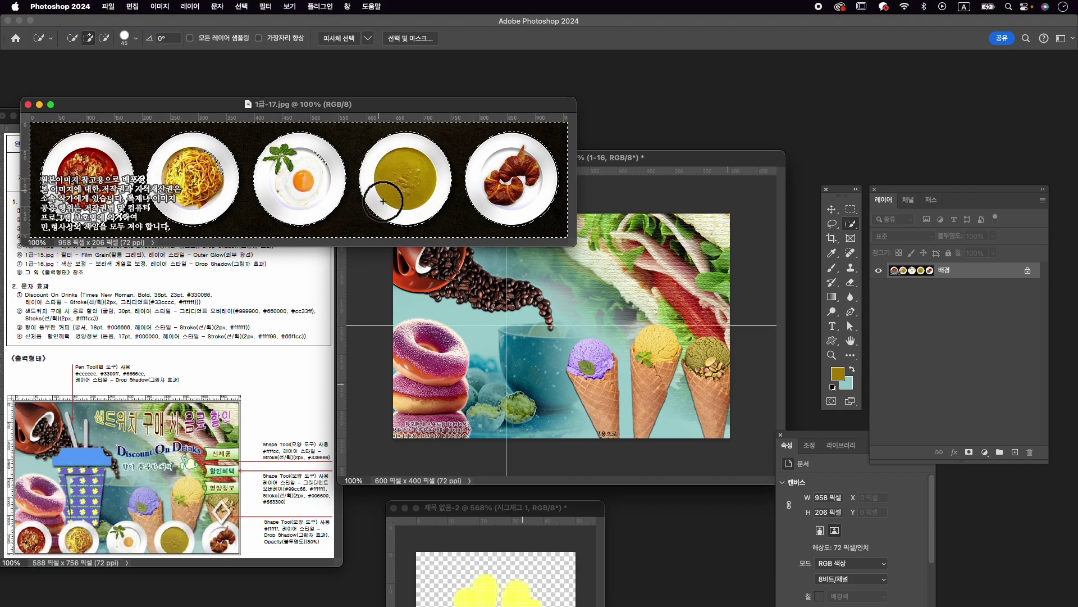
Invert the selection to the five plates and hide the dark background with a layer mask.
{"action": "left_click", "coordinate": [242, 7]}
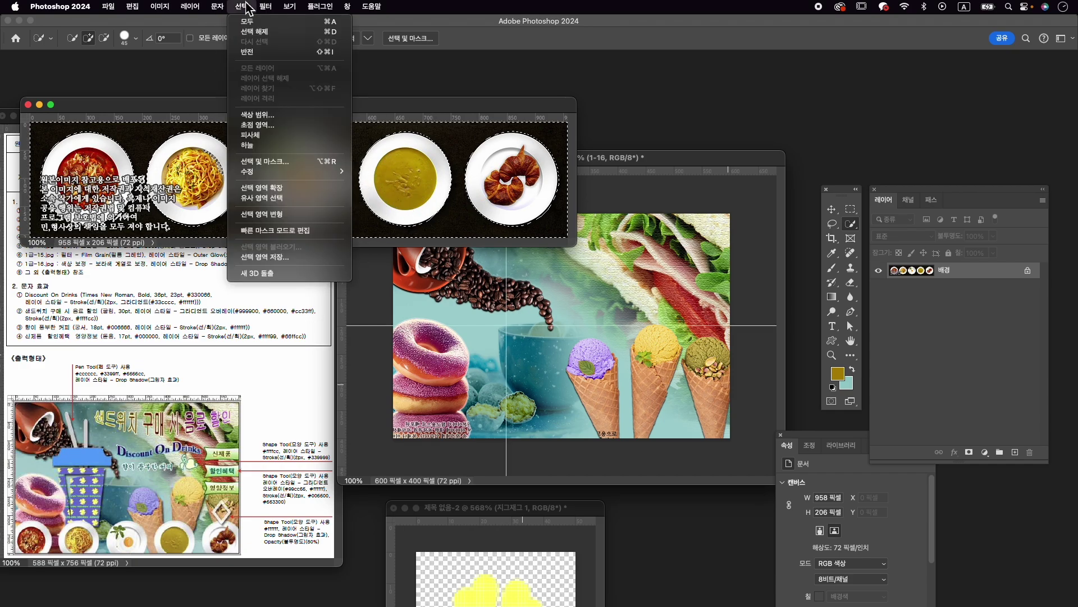
{"action": "left_click", "coordinate": [249, 53]}
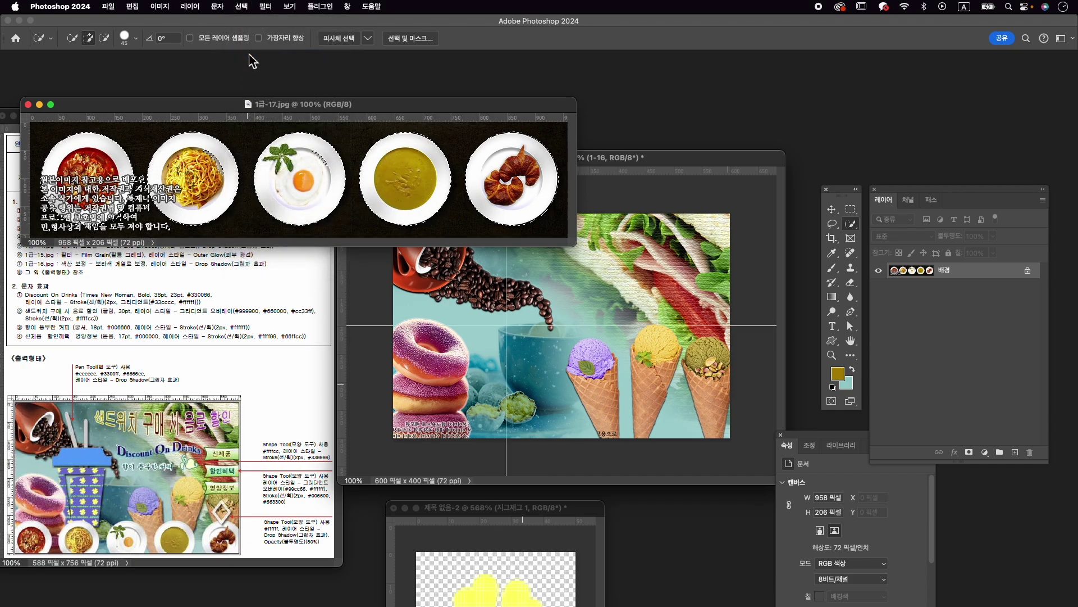
{"action": "left_click", "coordinate": [969, 452]}
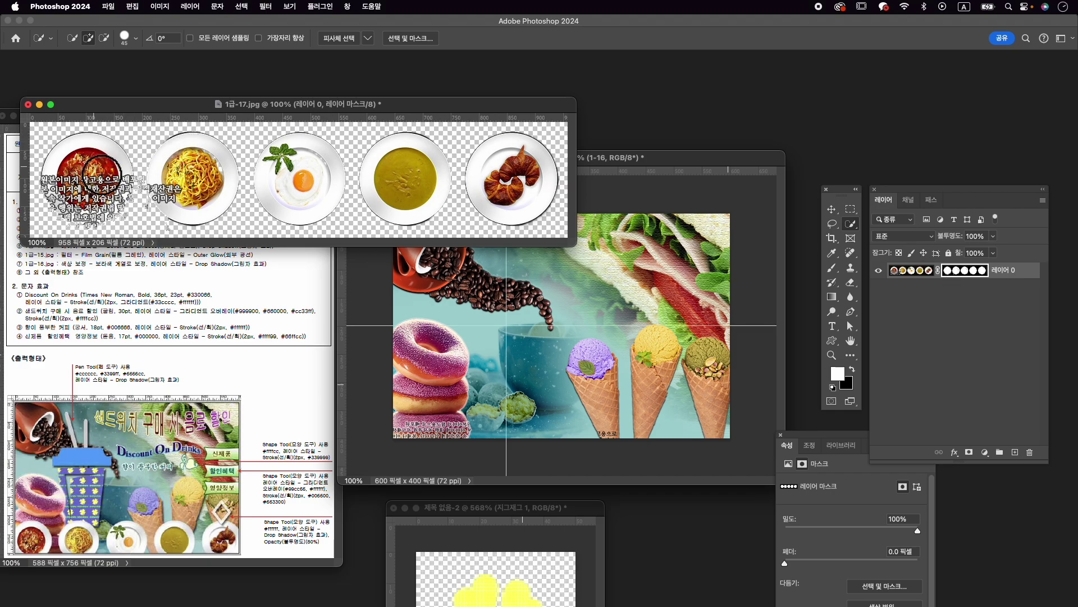
Enlarge the 1급-17.jpg window around the zoomed plates and switch to the Brush tool for refining the layer mask.
{"action": "scroll", "coordinate": [78, 185], "scroll_direction": "up", "scroll_amount": 3}
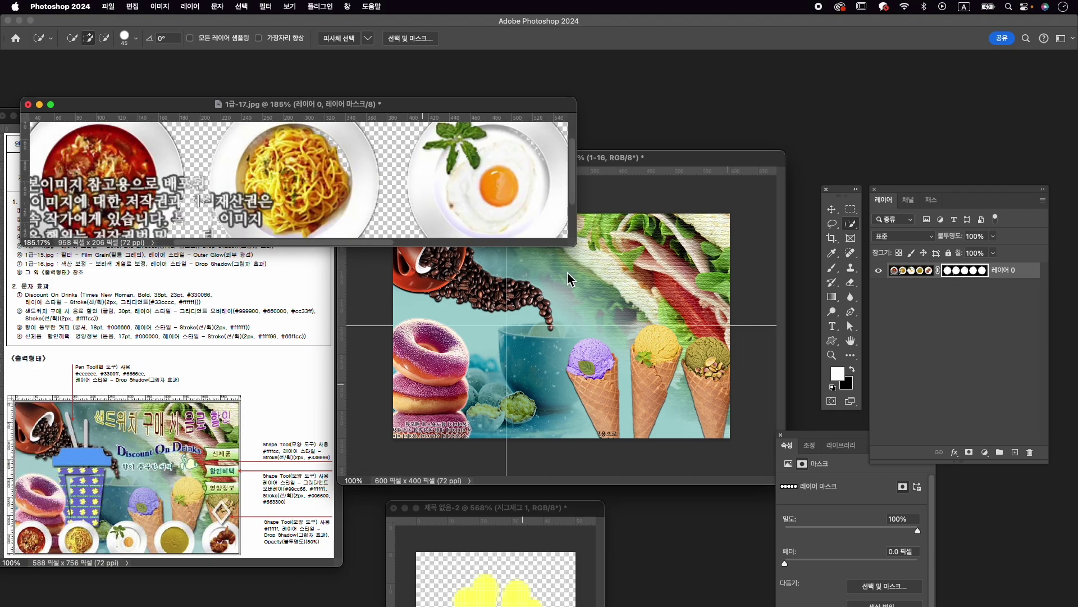
{"action": "left_click_drag", "start_coordinate": [588, 256], "coordinate": [802, 422]}
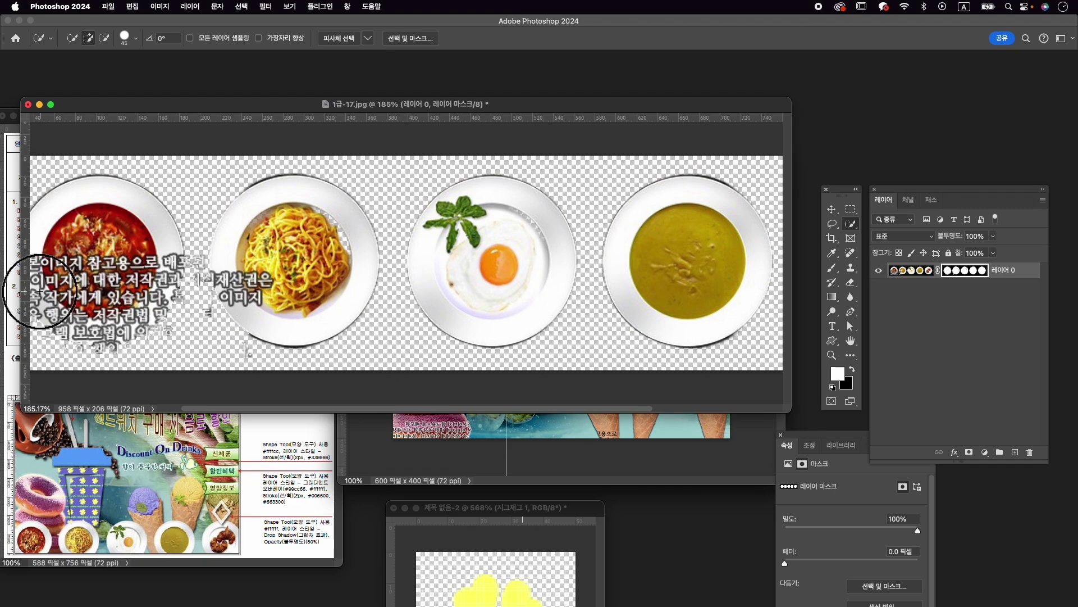
{"action": "left_click_drag", "start_coordinate": [407, 225], "coordinate": [424, 225]}
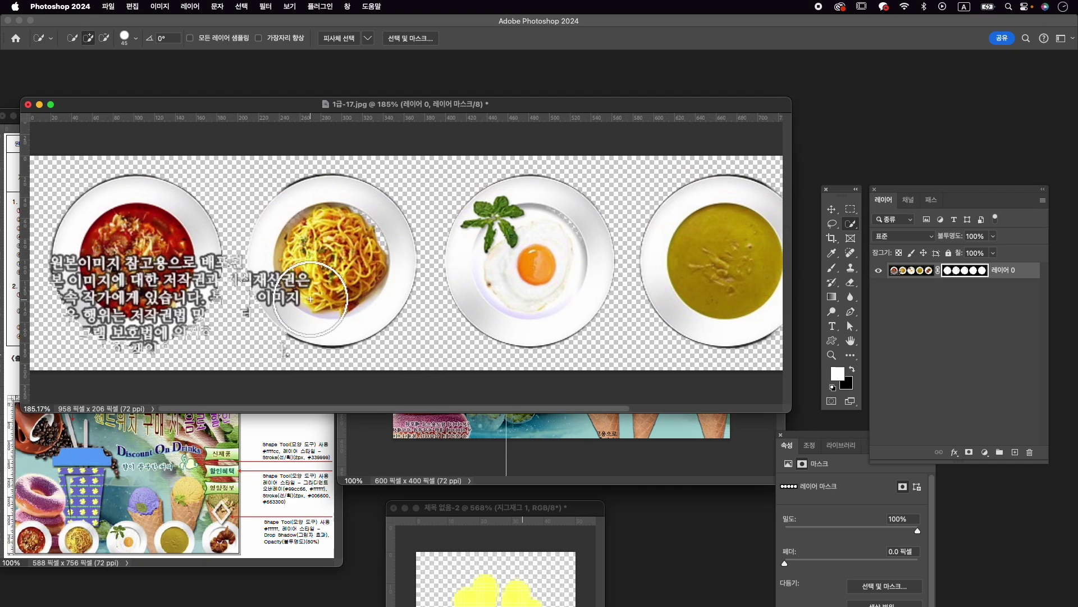
{"action": "key", "text": "b"}
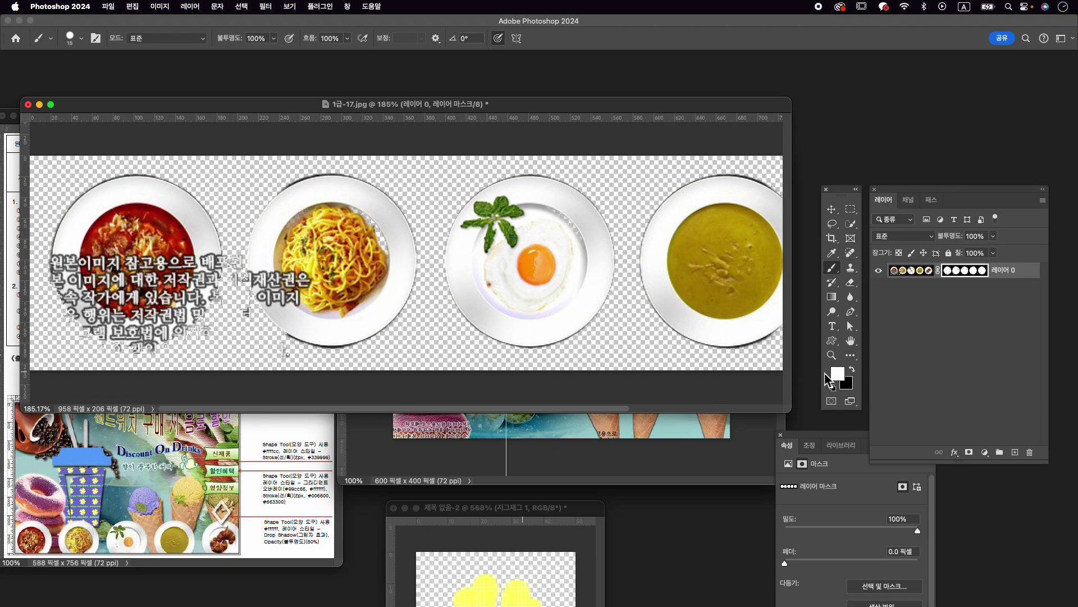
{"action": "key", "text": "bracketright"}
{"action": "key", "text": "bracketright"}
{"action": "key", "text": "bracketright"}
{"action": "key", "text": "bracketright"}
{"action": "key", "text": "bracketright"}
{"action": "key", "text": "bracketright"}
{"action": "key", "text": "bracketright"}
{"action": "key", "text": "bracketright"}
{"action": "key", "text": "bracketright"}
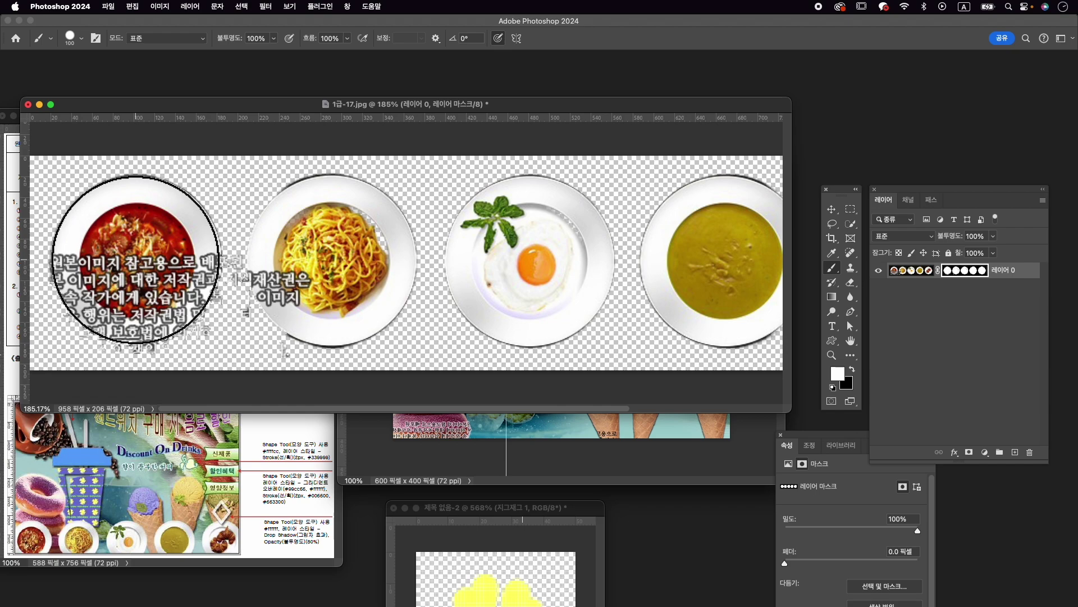
{"action": "key", "text": "bracketleft"}
{"action": "key", "text": "bracketleft"}
{"action": "key", "text": "bracketleft"}
{"action": "key", "text": "bracketleft"}
{"action": "key", "text": "bracketleft"}
{"action": "key", "text": "bracketleft"}
{"action": "key", "text": "bracketleft"}
{"action": "key", "text": "bracketleft"}
{"action": "key", "text": "bracketleft"}
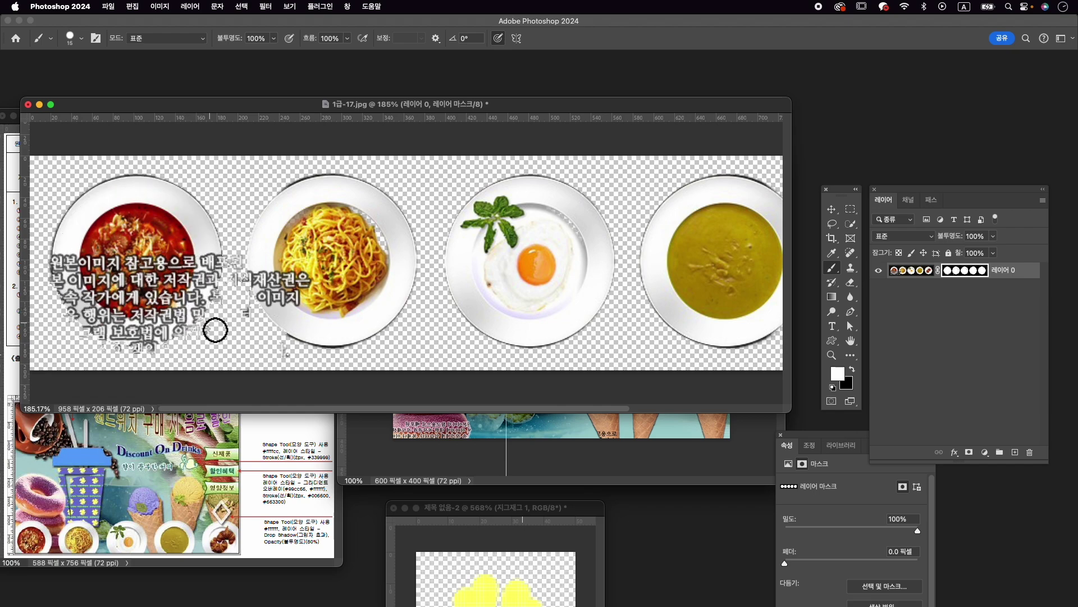
Paint the mask black around the first two plates to hide leftover watermark text, touching up the first plate's lower edge in white.
{"action": "key", "text": "x"}
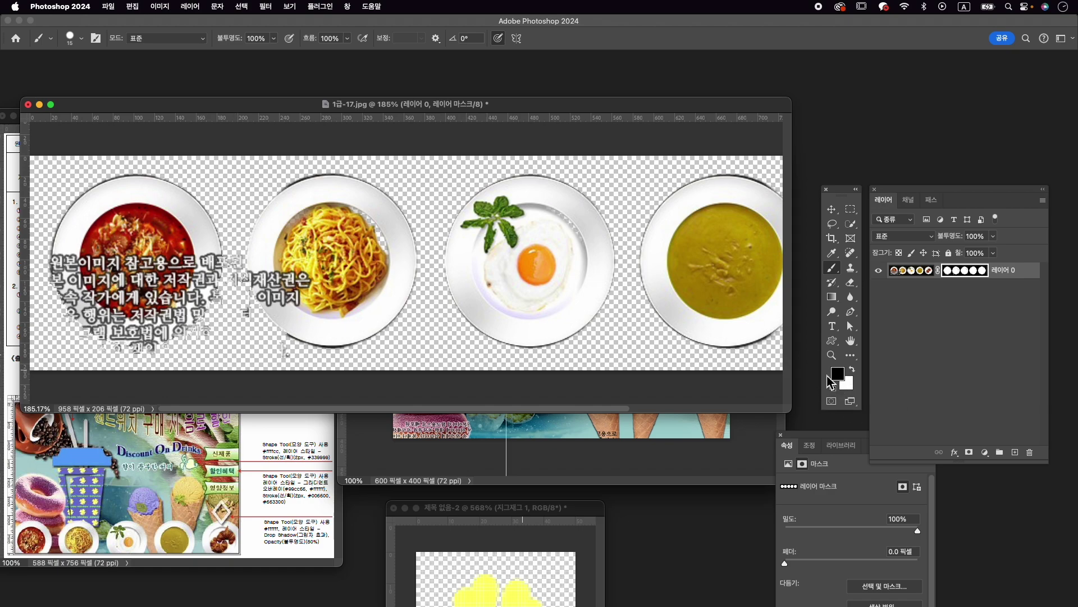
{"action": "mouse_move", "coordinate": [206, 341]}
{"action": "left_mouse_down"}
{"action": "mouse_move", "coordinate": [161, 360]}
{"action": "mouse_move", "coordinate": [120, 361]}
{"action": "mouse_move", "coordinate": [81, 344]}
{"action": "mouse_move", "coordinate": [119, 366]}
{"action": "mouse_move", "coordinate": [203, 355]}
{"action": "mouse_move", "coordinate": [238, 325]}
{"action": "left_mouse_up"}
{"action": "mouse_move", "coordinate": [240, 251]}
{"action": "left_mouse_down"}
{"action": "mouse_move", "coordinate": [238, 330]}
{"action": "mouse_move", "coordinate": [238, 296]}
{"action": "mouse_move", "coordinate": [261, 347]}
{"action": "mouse_move", "coordinate": [278, 363]}
{"action": "mouse_move", "coordinate": [233, 307]}
{"action": "mouse_move", "coordinate": [297, 361]}
{"action": "mouse_move", "coordinate": [241, 306]}
{"action": "left_mouse_up"}
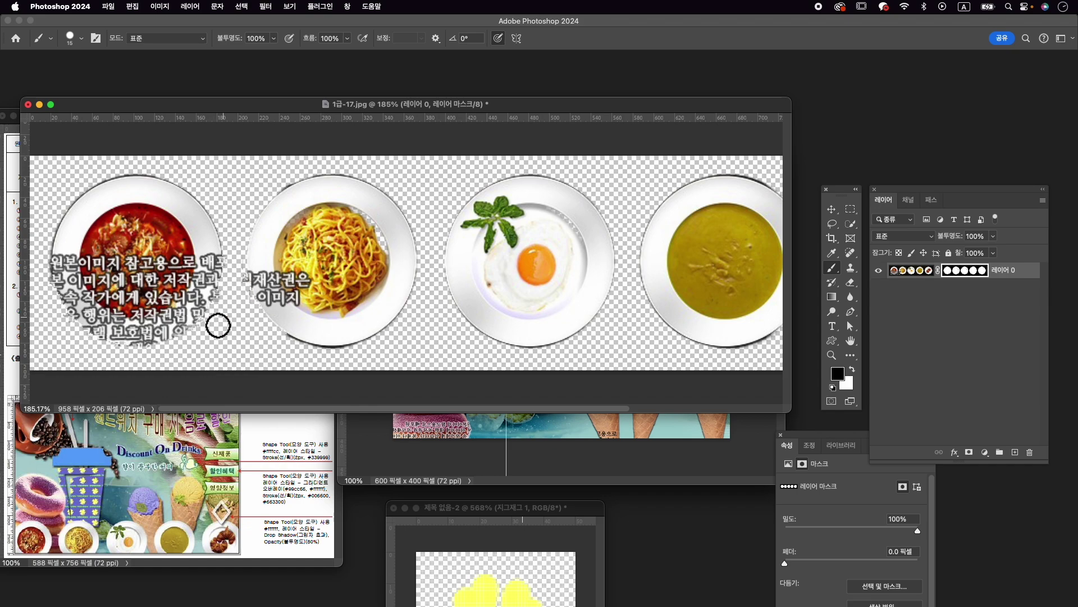
{"action": "key", "text": "x"}
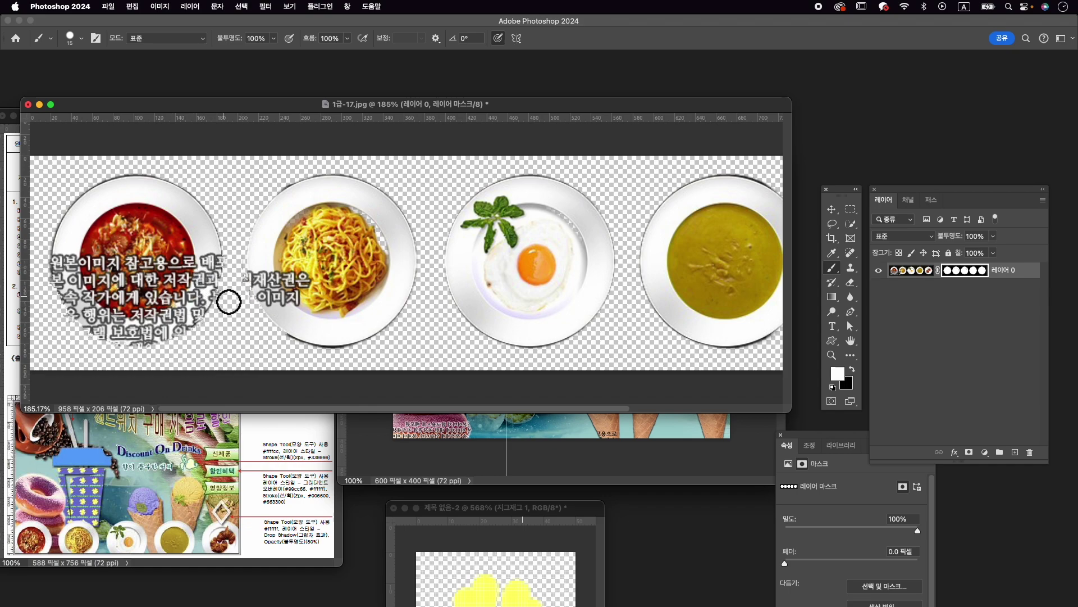
{"action": "mouse_move", "coordinate": [121, 334]}
{"action": "left_mouse_down"}
{"action": "mouse_move", "coordinate": [180, 328]}
{"action": "mouse_move", "coordinate": [133, 337]}
{"action": "mouse_move", "coordinate": [86, 314]}
{"action": "mouse_move", "coordinate": [132, 338]}
{"action": "left_mouse_up"}
{"action": "key", "text": "x"}
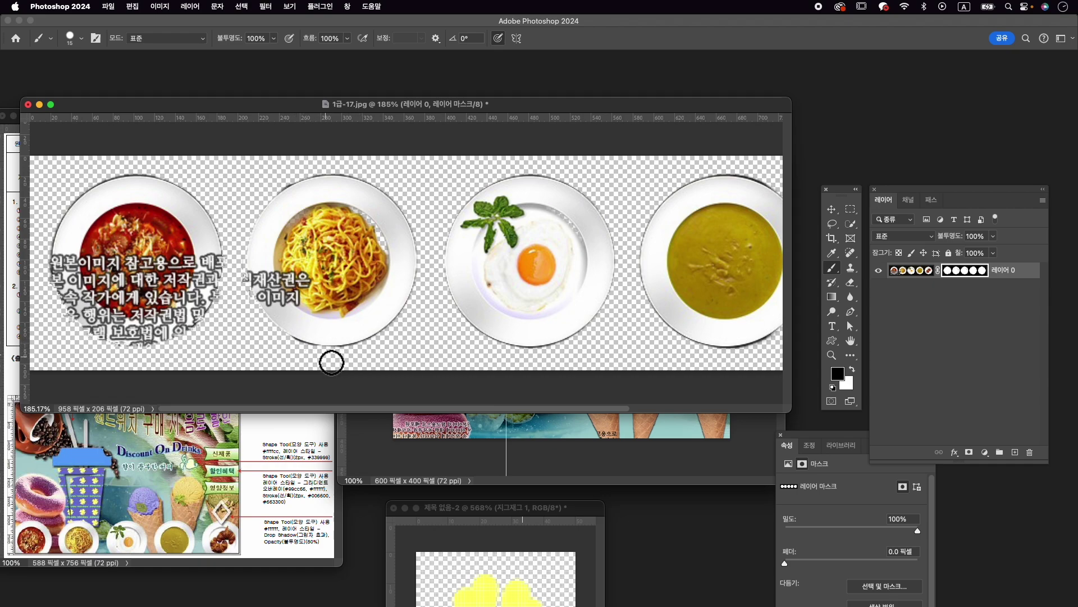
Paint the mask black along the rims of the soup and croissant plates to hide the remaining dark edges.
{"action": "left_click_drag", "start_coordinate": [713, 208], "coordinate": [389, 243]}
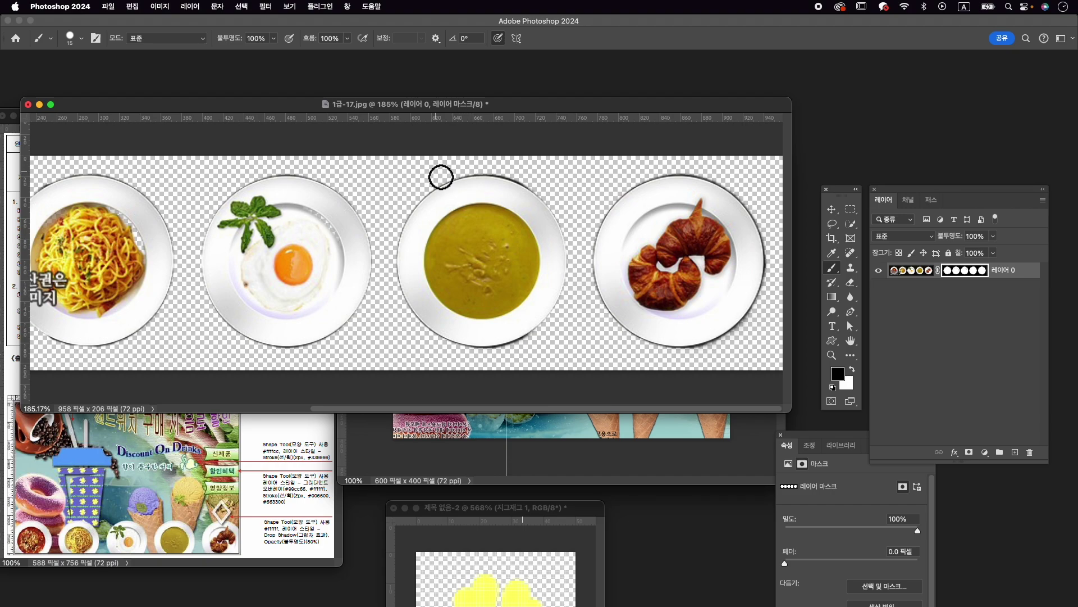
{"action": "mouse_move", "coordinate": [481, 174]}
{"action": "left_mouse_down"}
{"action": "mouse_move", "coordinate": [464, 176]}
{"action": "mouse_move", "coordinate": [527, 178]}
{"action": "mouse_move", "coordinate": [551, 195]}
{"action": "left_mouse_up"}
{"action": "mouse_move", "coordinate": [627, 188]}
{"action": "left_mouse_down"}
{"action": "mouse_move", "coordinate": [670, 175]}
{"action": "mouse_move", "coordinate": [661, 173]}
{"action": "mouse_move", "coordinate": [709, 176]}
{"action": "left_mouse_up"}
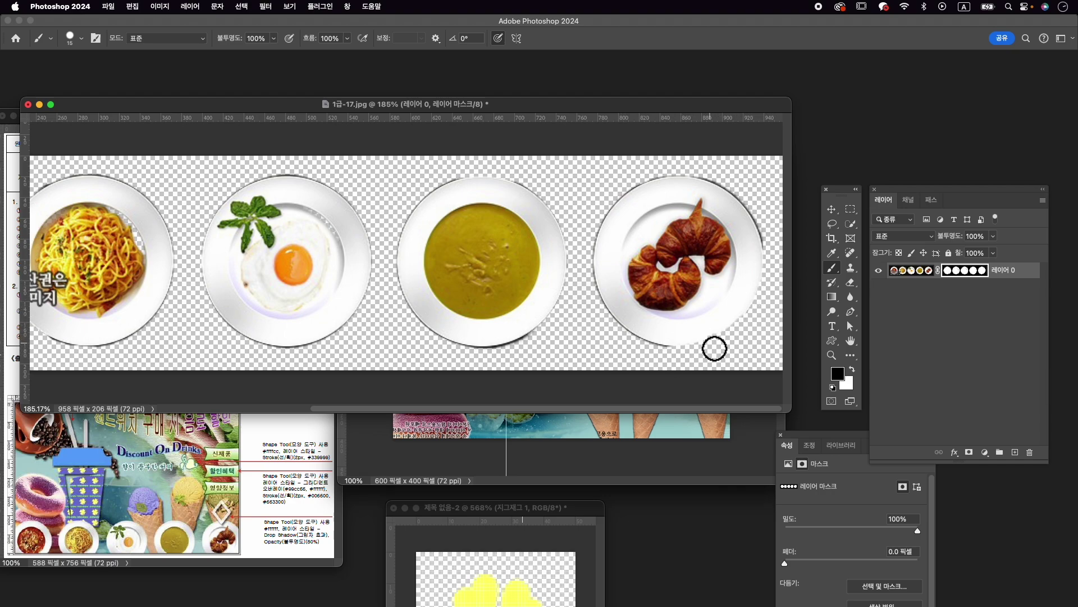
{"action": "mouse_move", "coordinate": [665, 355]}
{"action": "left_mouse_down"}
{"action": "mouse_move", "coordinate": [628, 343]}
{"action": "mouse_move", "coordinate": [607, 318]}
{"action": "mouse_move", "coordinate": [622, 340]}
{"action": "left_mouse_up"}
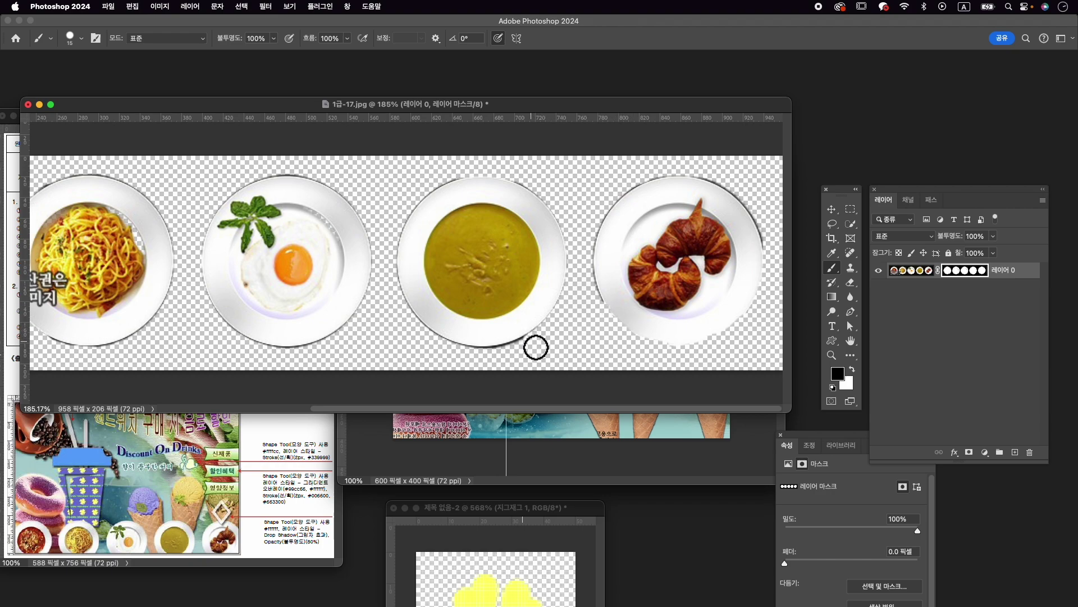
{"action": "left_click_drag", "start_coordinate": [524, 354], "coordinate": [464, 357]}
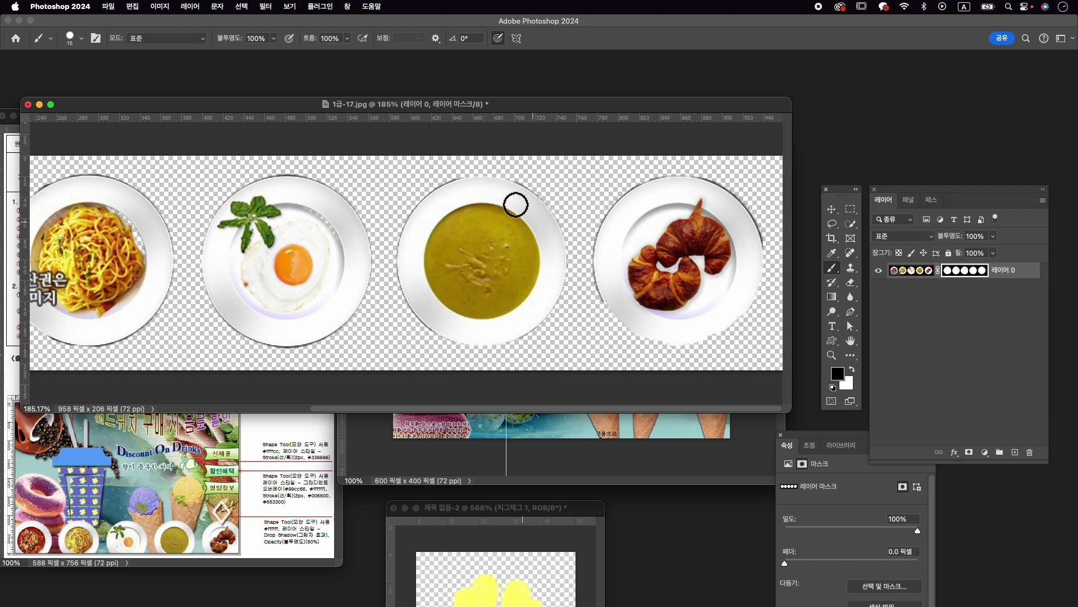
{"action": "left_click_drag", "start_coordinate": [432, 195], "coordinate": [443, 185]}
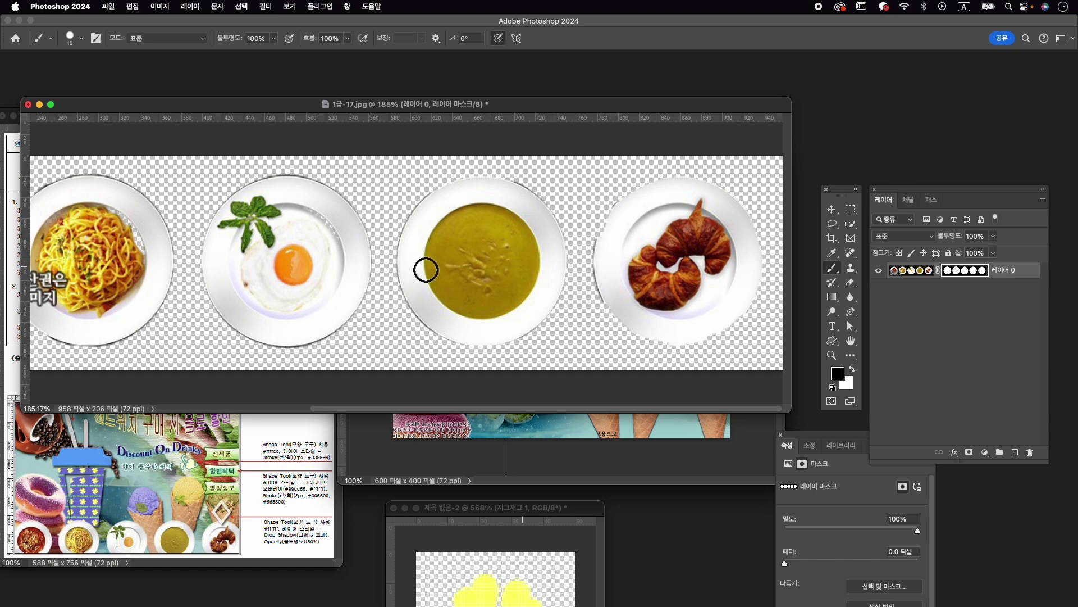
Copy the masked plates layer into 수험번호-성명-4.psd and close 1급-17.jpg without saving.
{"action": "scroll", "coordinate": [425, 270], "scroll_direction": "left", "scroll_amount": 10}
{"action": "key", "text": "x"}
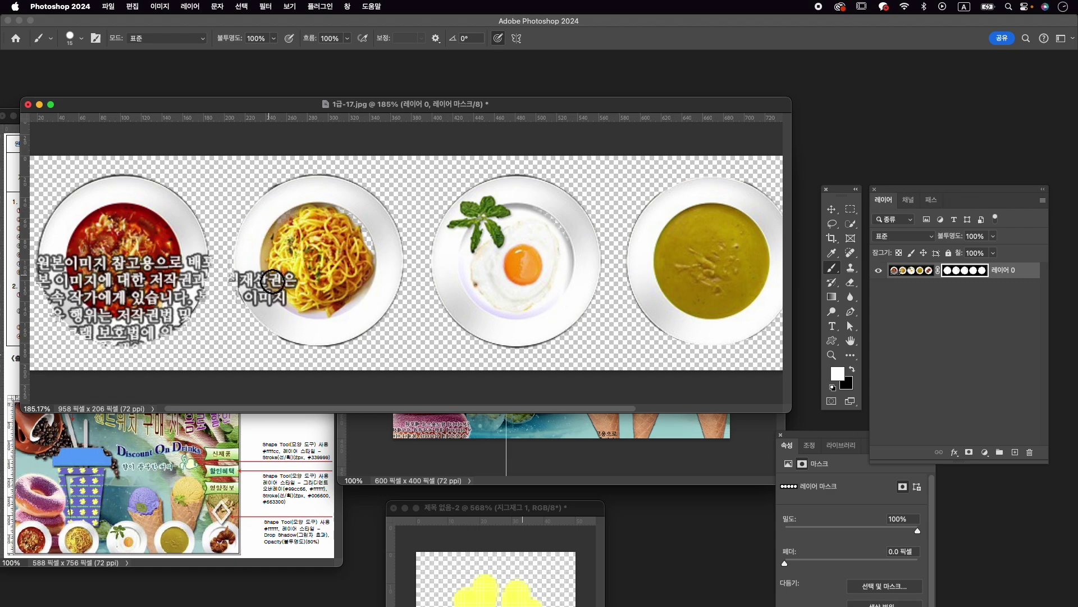
{"action": "key", "text": "x"}
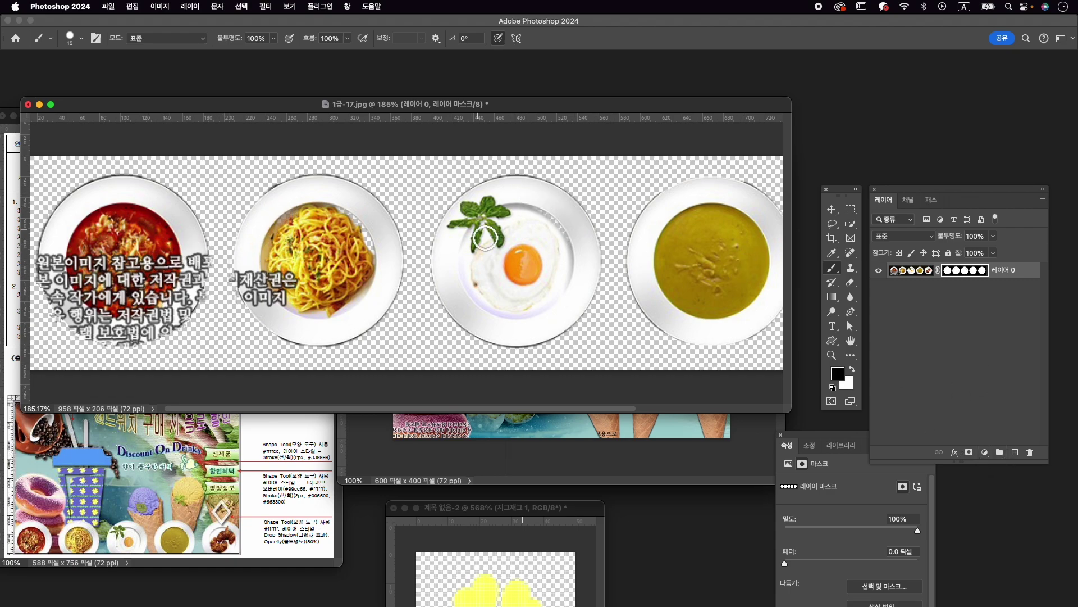
{"action": "key", "text": "v"}
{"action": "left_click_drag", "start_coordinate": [364, 261], "coordinate": [574, 427]}
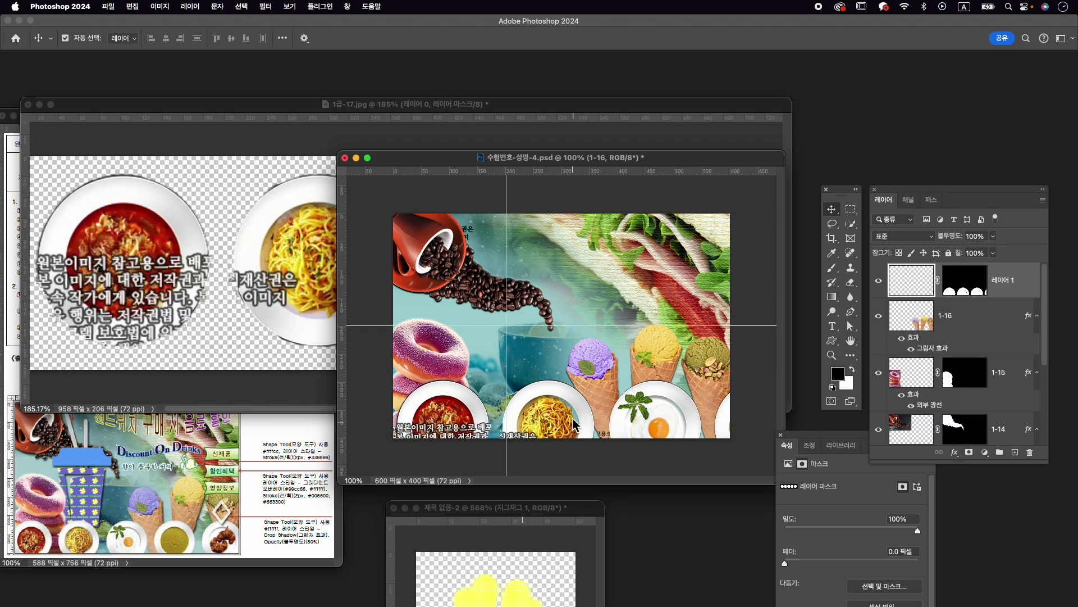
{"action": "left_click", "coordinate": [28, 104]}
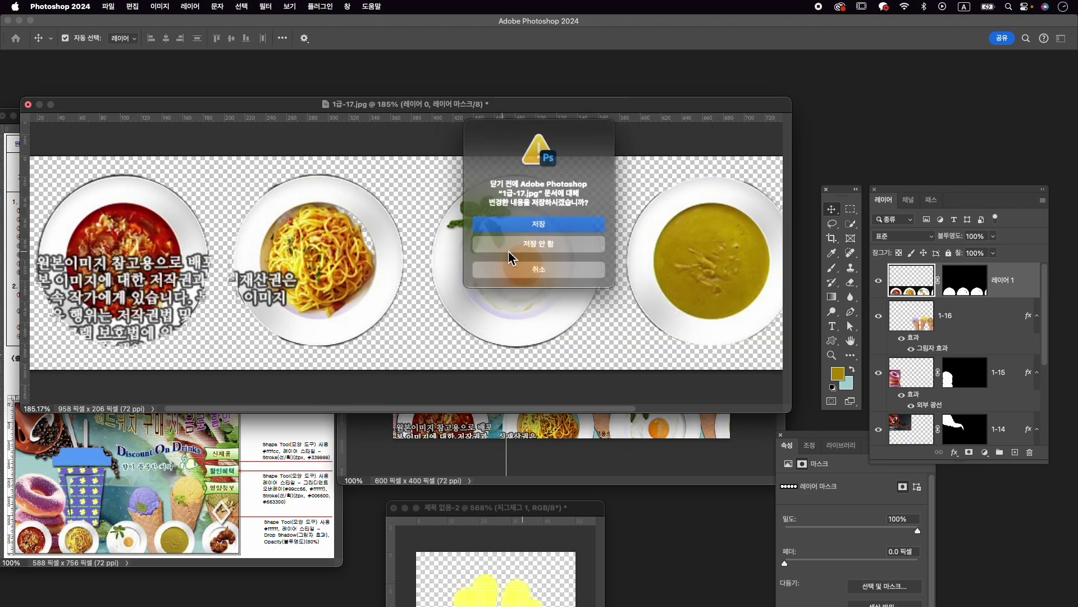
{"action": "left_click", "coordinate": [554, 245]}
Scale the plates layer to about 67.9% and place all five plates in a row along the poster's lower edge.
{"action": "key", "text": "super+t"}
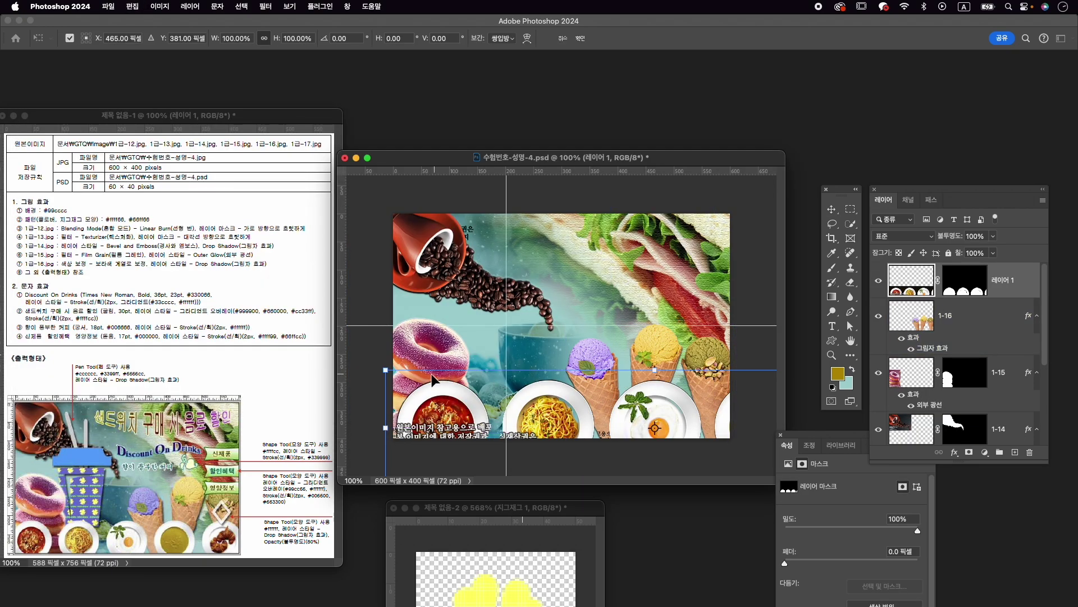
{"action": "left_click_drag", "start_coordinate": [384, 371], "coordinate": [439, 414]}
{"action": "left_click_drag", "start_coordinate": [601, 418], "coordinate": [511, 415]}
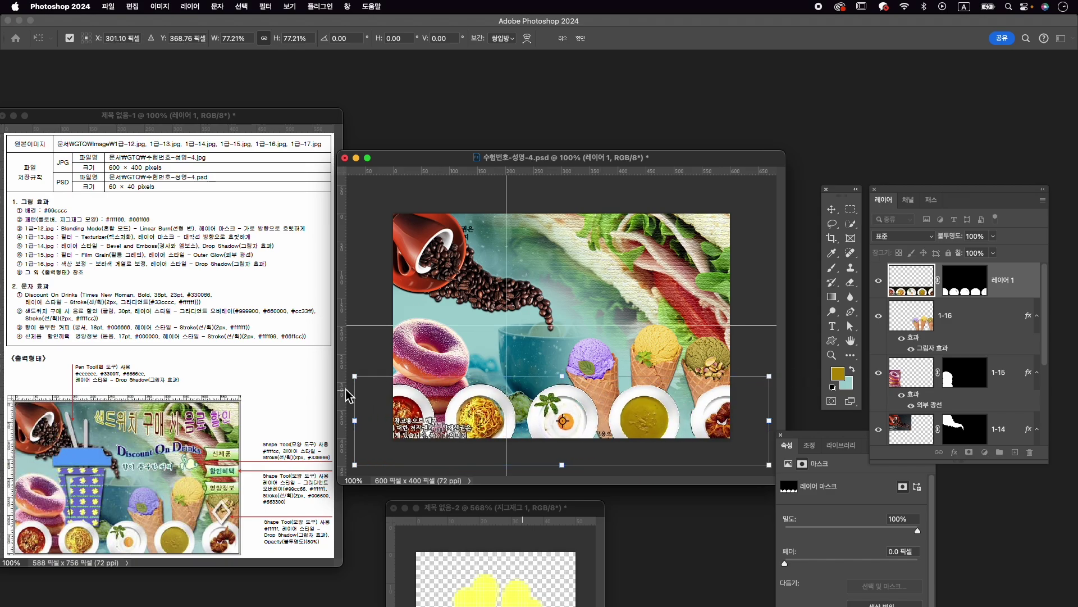
{"action": "left_click_drag", "start_coordinate": [354, 381], "coordinate": [435, 397]}
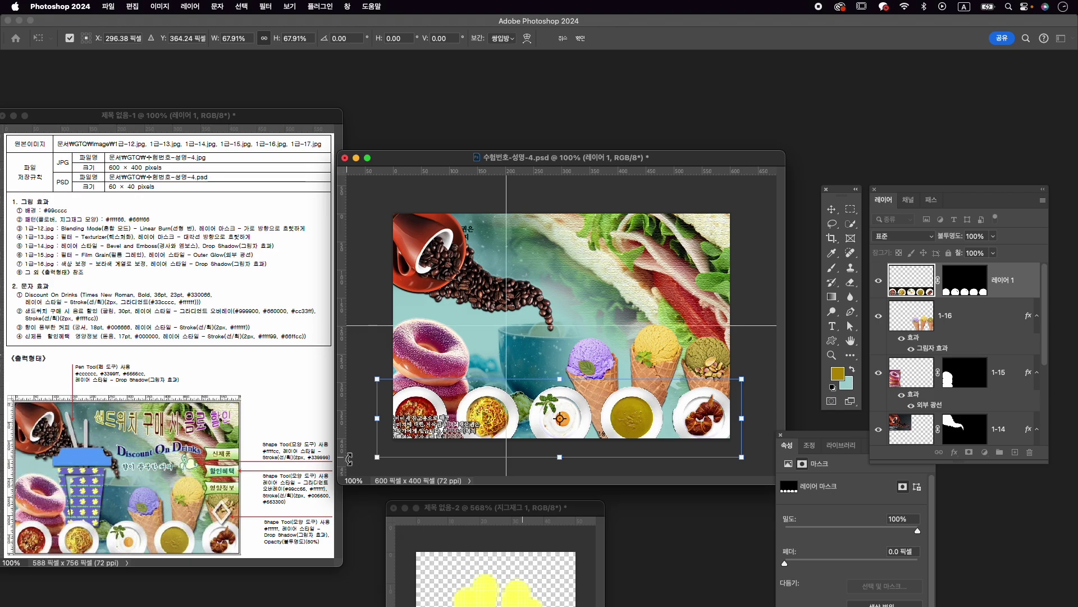
{"action": "key", "text": "Return"}
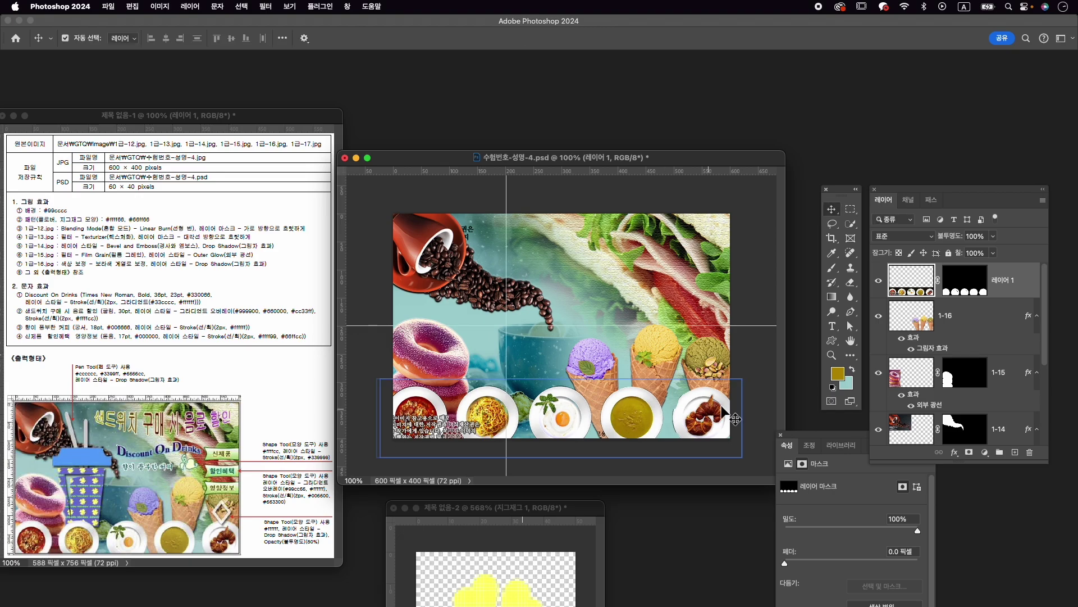
{"action": "scroll", "coordinate": [697, 420], "scroll_direction": "up", "scroll_amount": 10}
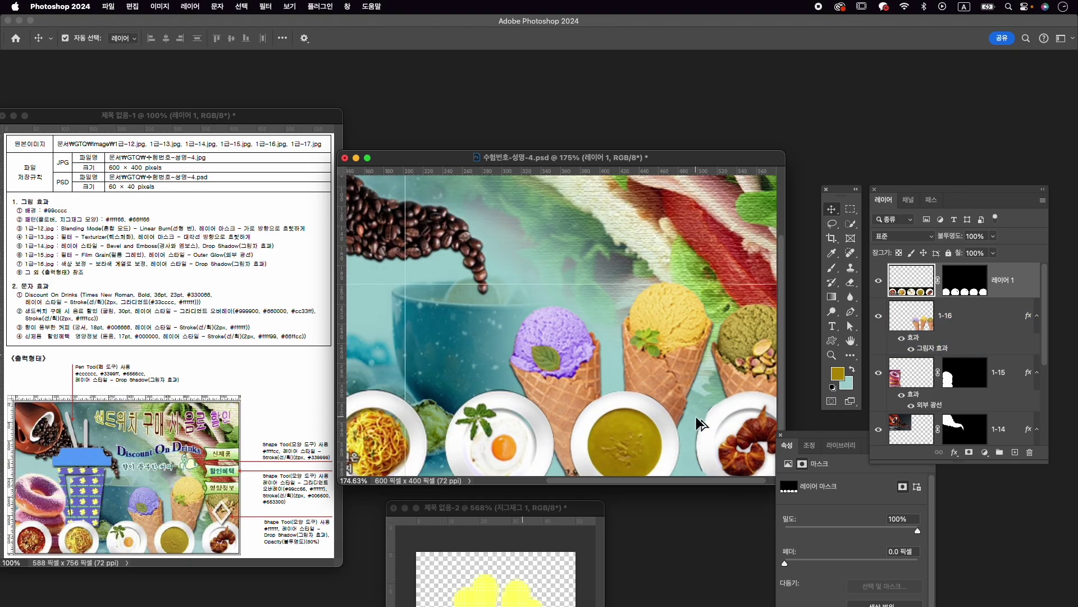
{"action": "left_click", "coordinate": [980, 287]}
{"action": "key", "text": "b"}
{"action": "key", "text": "x"}
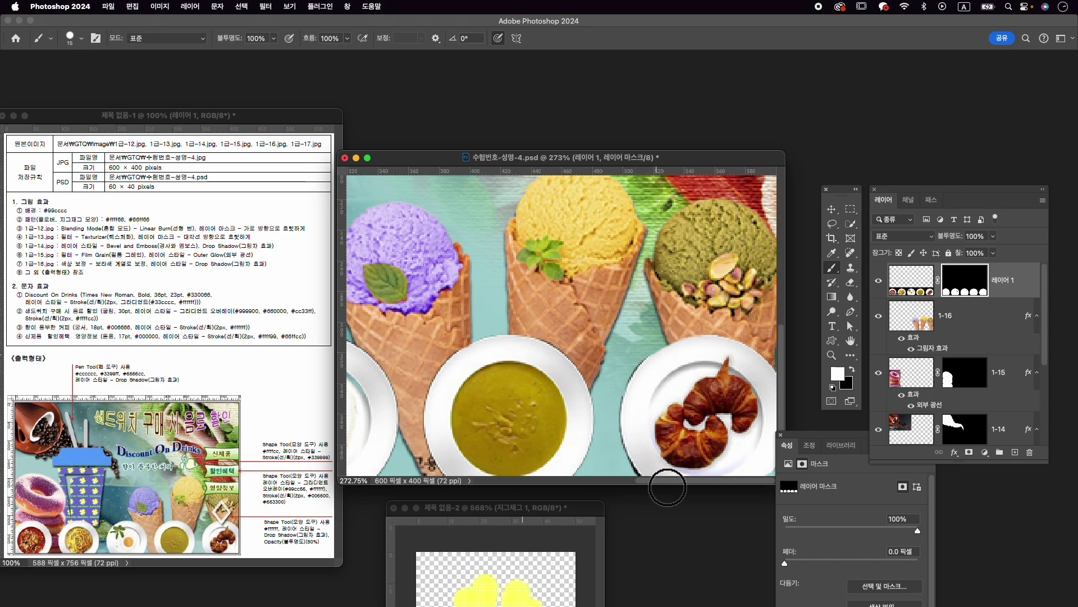
{"action": "key", "text": "x"}
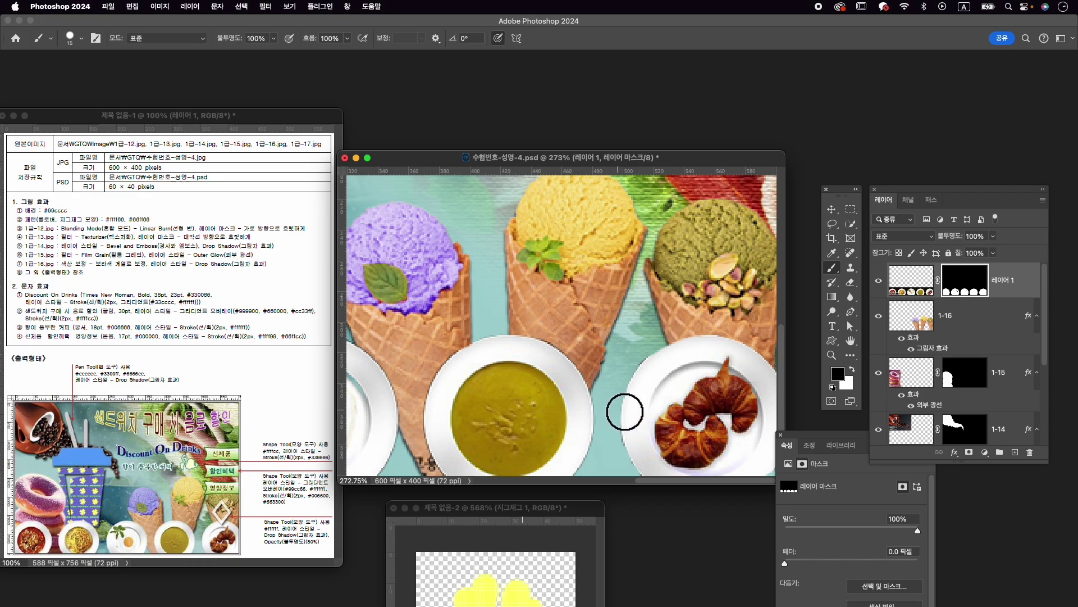
{"action": "scroll", "coordinate": [527, 366], "scroll_direction": "down", "scroll_amount": 5}
{"action": "scroll", "coordinate": [524, 356], "scroll_direction": "down", "scroll_amount": 2}
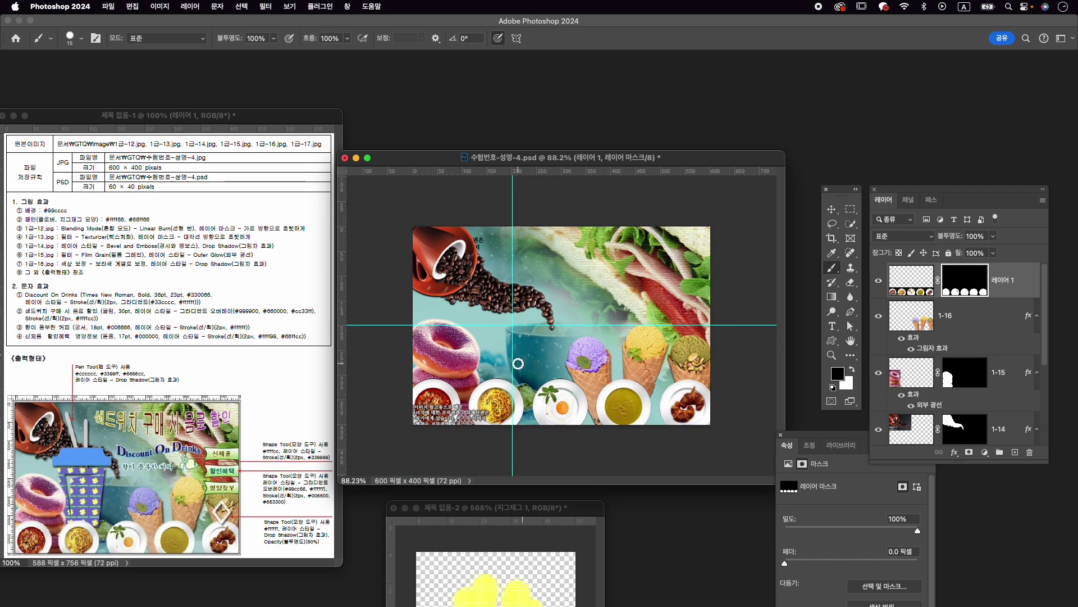
{"action": "key", "text": "v"}
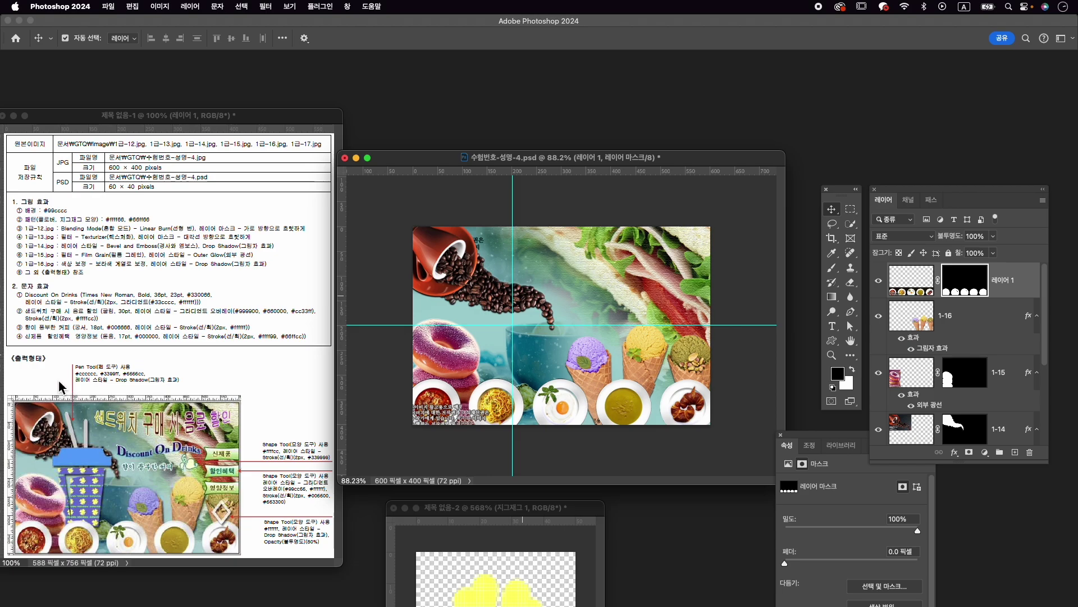
Search the custom shapes for 배너 and choose the banner shape from the legacy default shapes (레거시 기본 모양).
{"action": "left_click", "coordinate": [347, 7]}
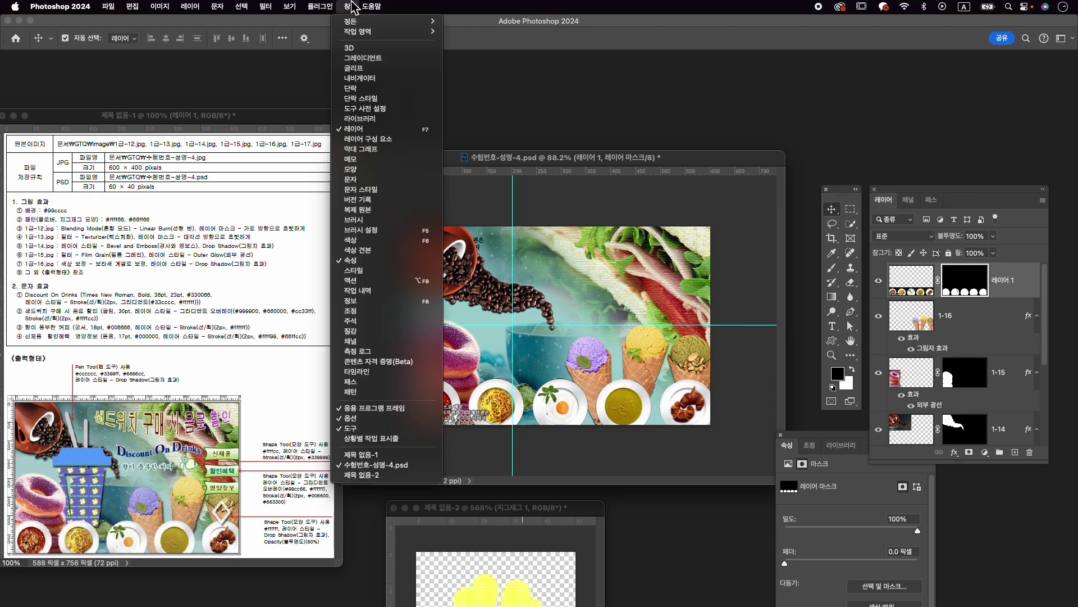
{"action": "left_click", "coordinate": [381, 171]}
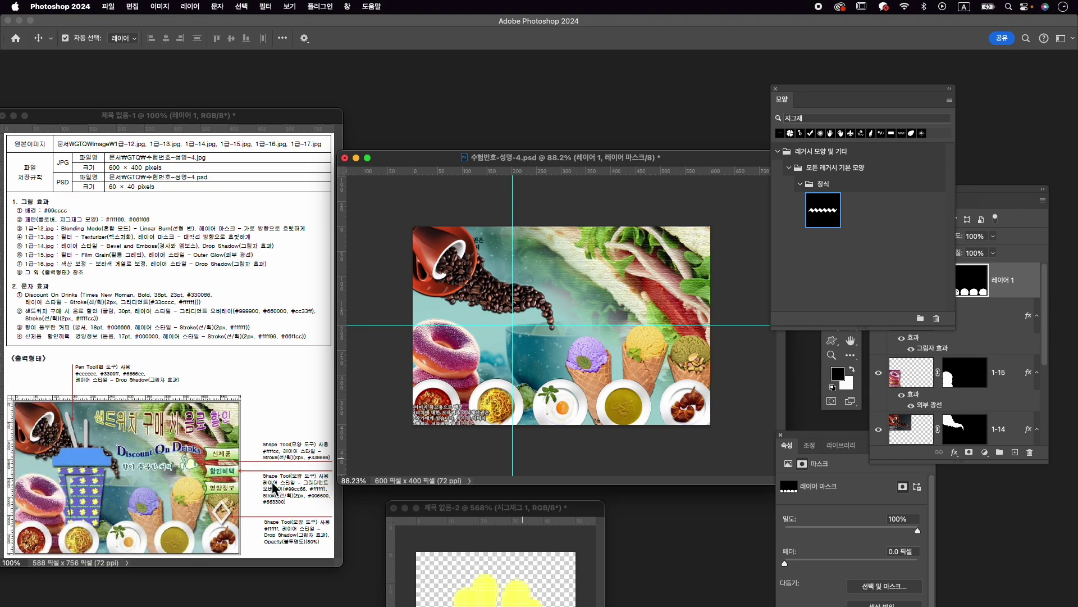
{"action": "left_click", "coordinate": [823, 119]}
{"action": "type", "text": "ㅇ"}
{"action": "key", "text": "BackSpace"}
{"action": "type", "text": "ㅂㅐ너"}
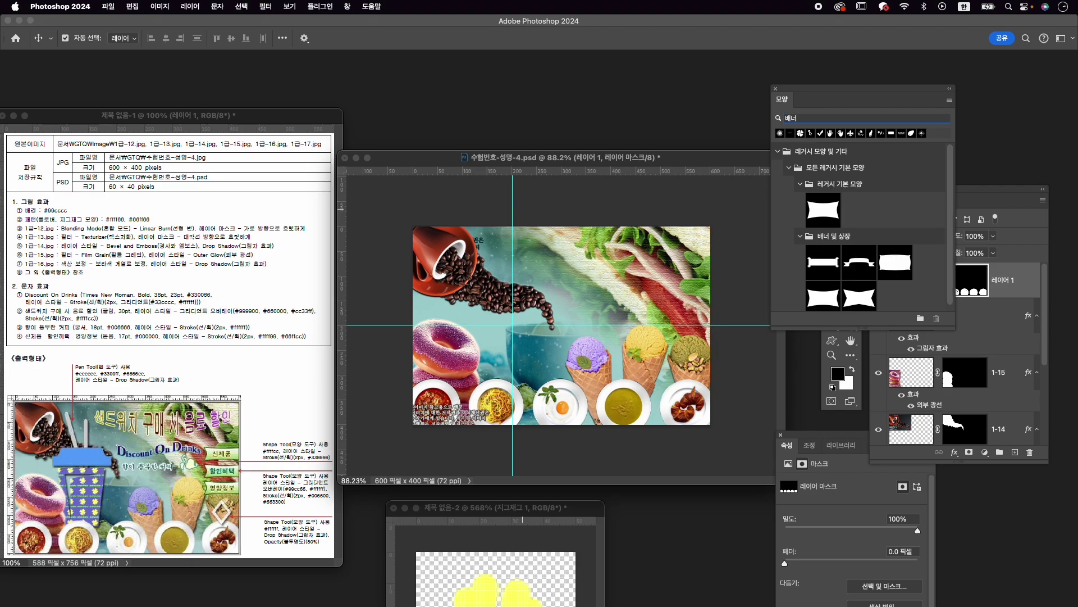
{"action": "left_click", "coordinate": [823, 209]}
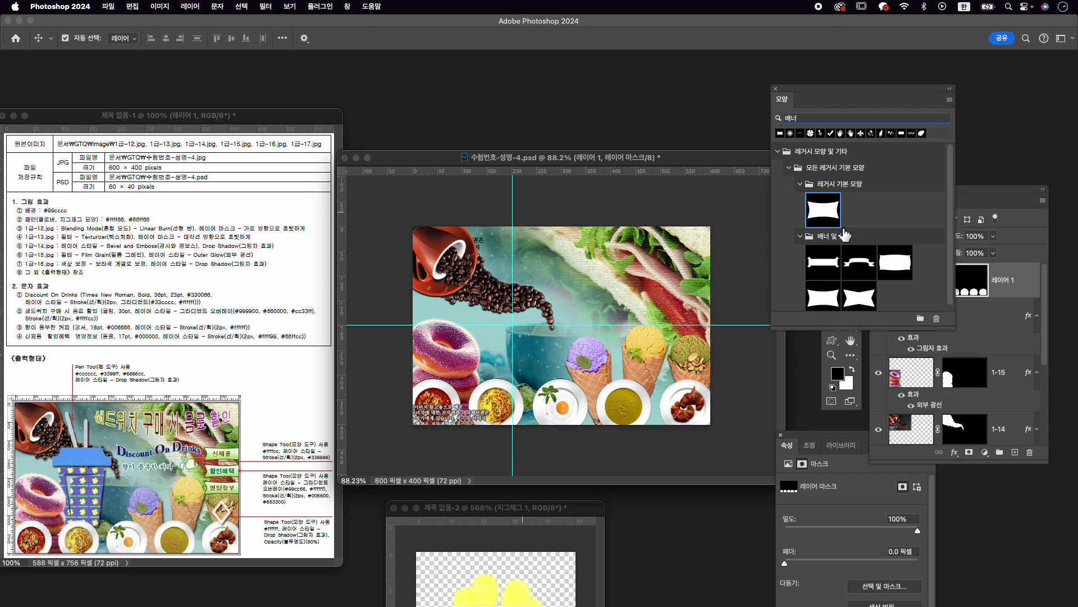
Add a horizontal guide across the sandwich and draw a banner custom shape about 123 × 46 px below it, extending past the image's right edge.
{"action": "left_click", "coordinate": [833, 342]}
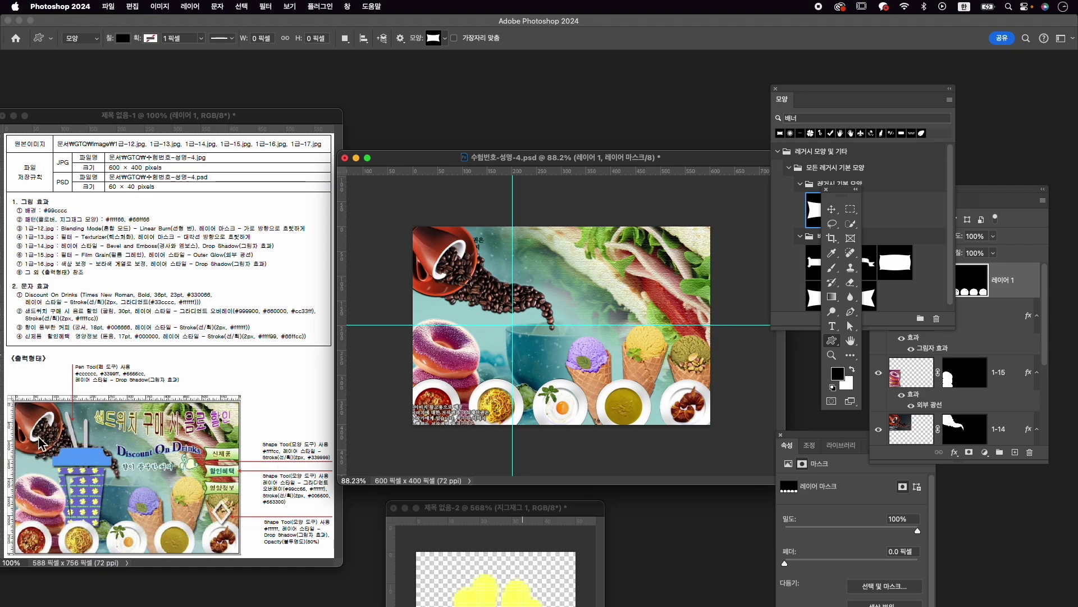
{"action": "left_click_drag", "start_coordinate": [594, 171], "coordinate": [607, 277]}
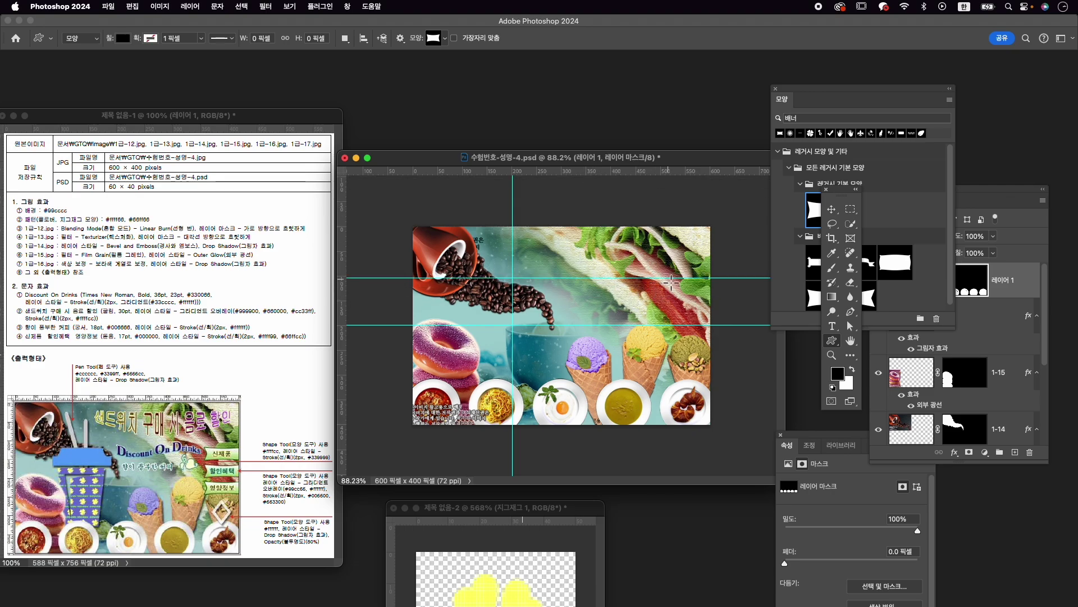
{"action": "left_click_drag", "start_coordinate": [664, 279], "coordinate": [721, 299]}
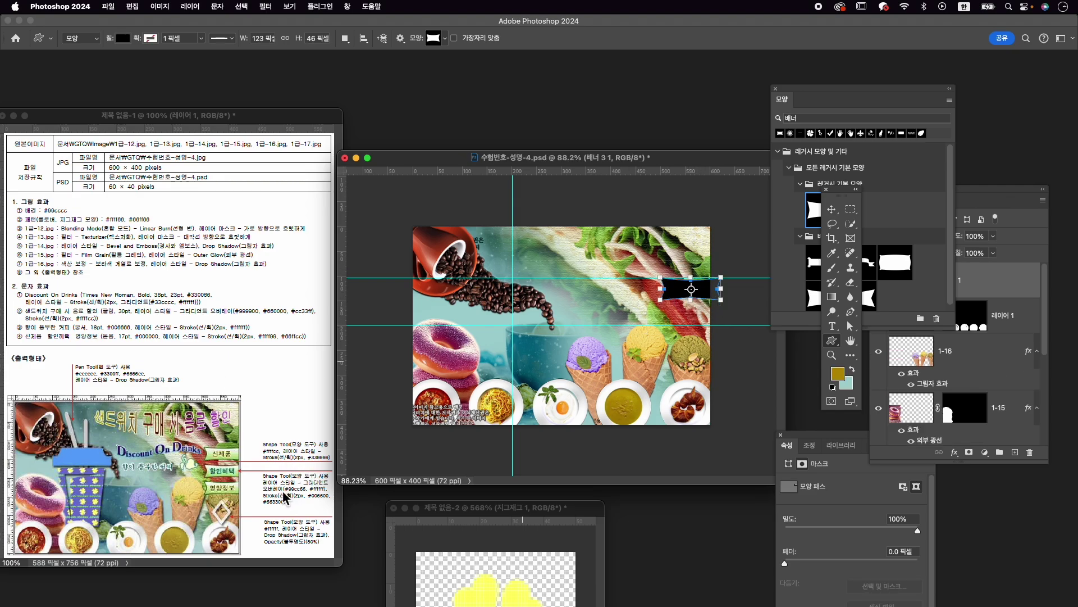
Give the banner a linear Gradient Overlay from 99cc66 to ffffff at a 90° angle.
{"action": "left_click", "coordinate": [955, 452]}
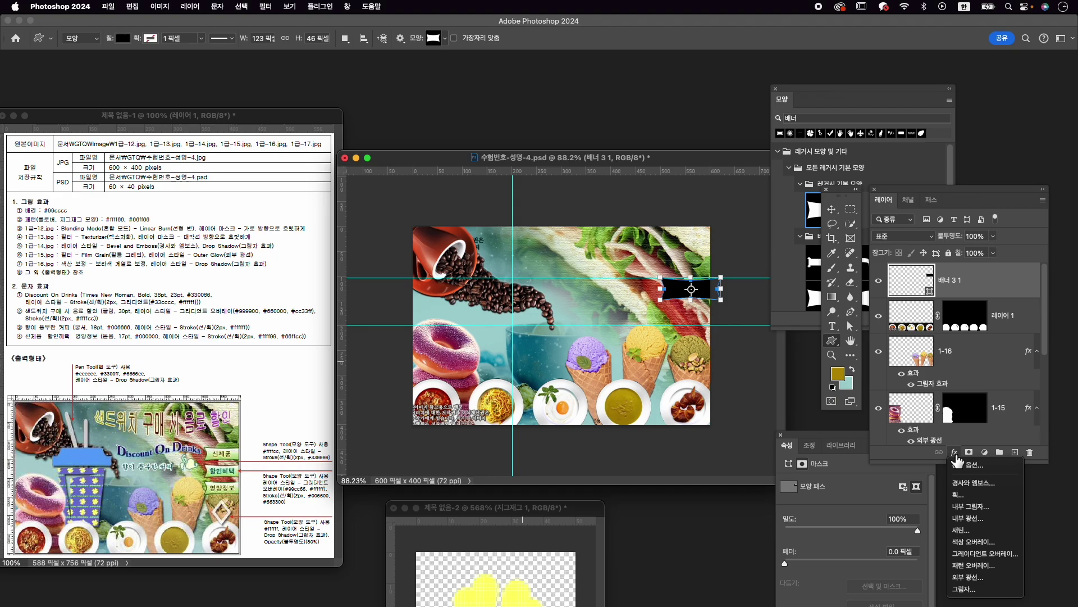
{"action": "left_click", "coordinate": [984, 553]}
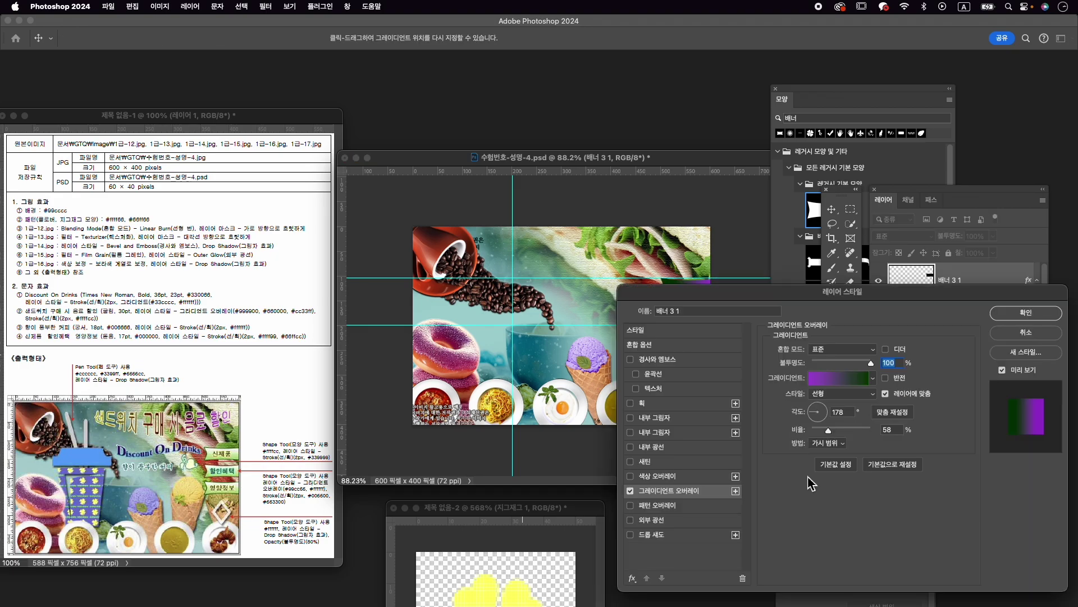
{"action": "left_click", "coordinate": [846, 380]}
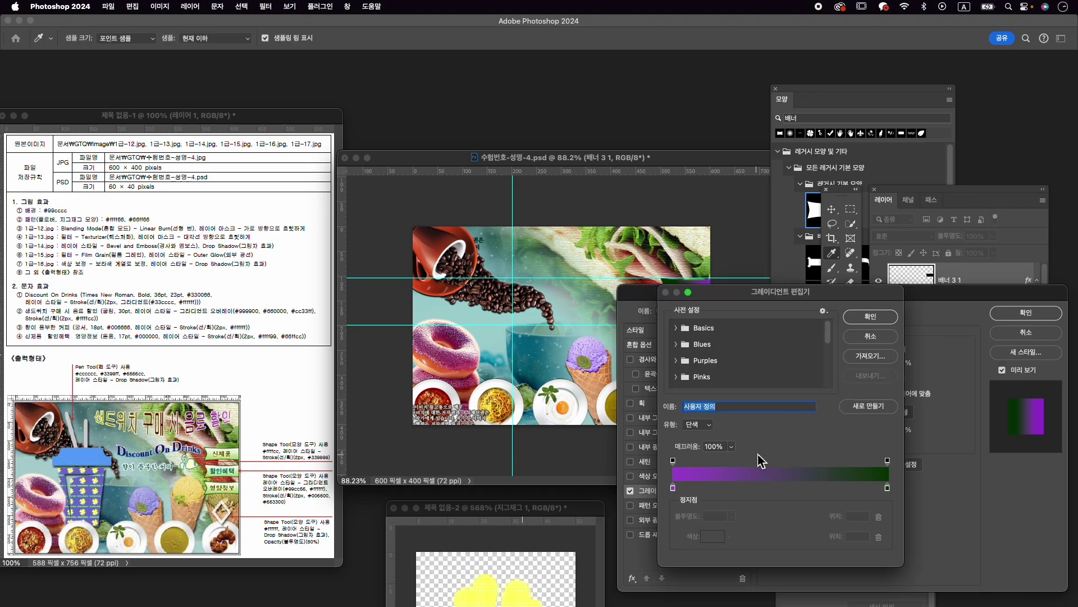
{"action": "double_click", "coordinate": [674, 488]}
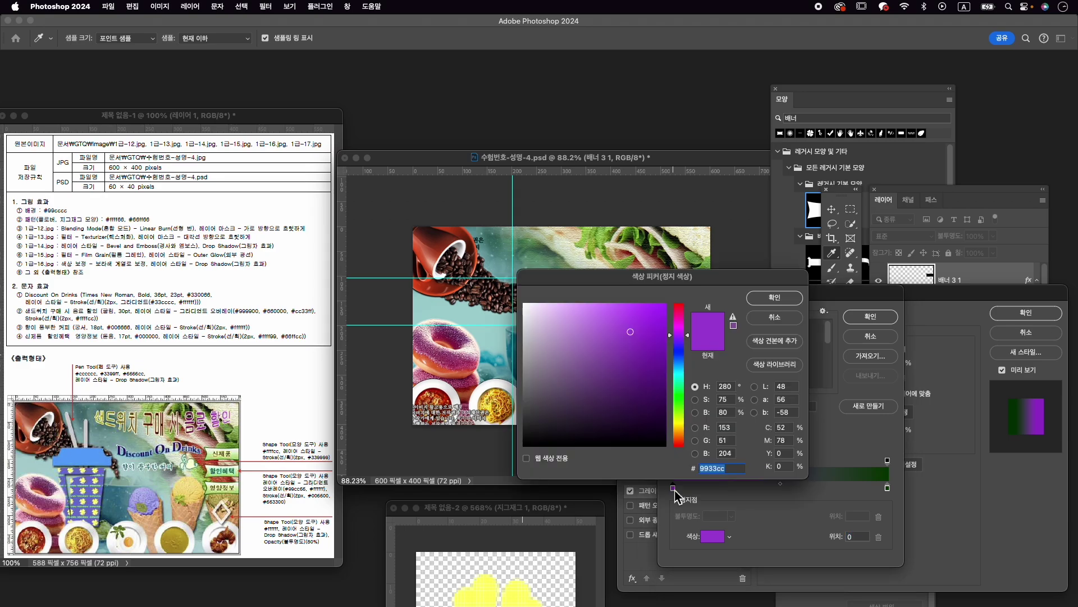
{"action": "type", "text": "99cc66"}
{"action": "key", "text": "Return"}
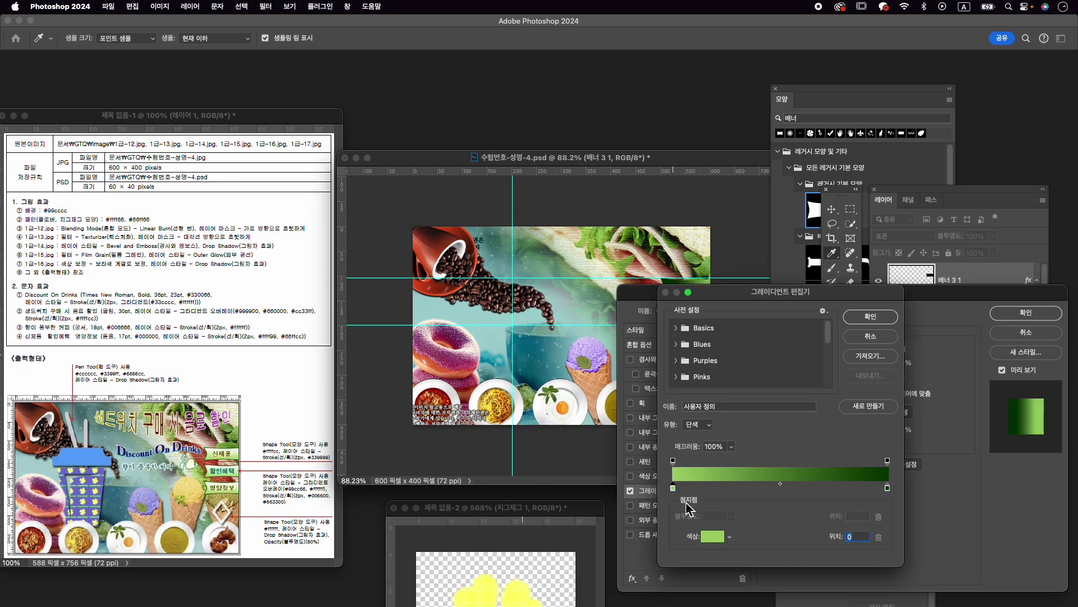
{"action": "double_click", "coordinate": [887, 487]}
{"action": "type", "text": "ffffff"}
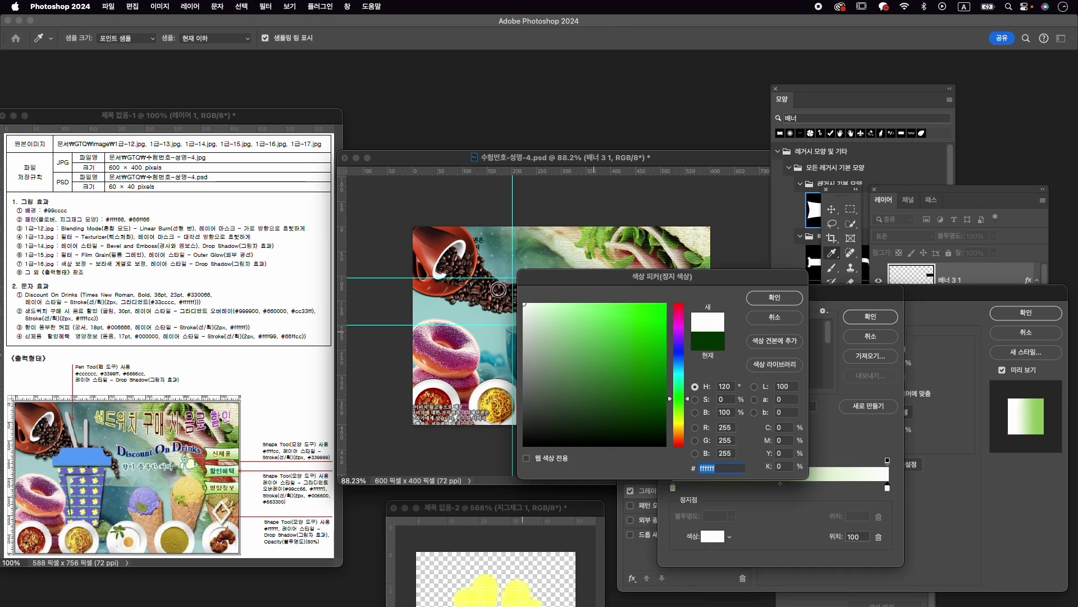
{"action": "left_click", "coordinate": [775, 297]}
{"action": "left_click", "coordinate": [872, 318]}
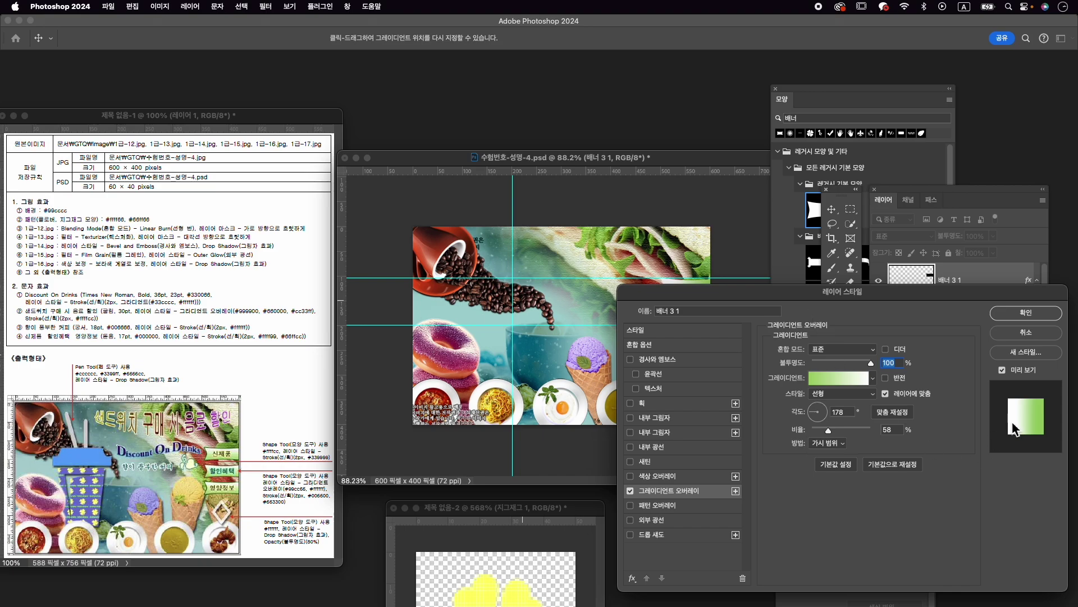
{"action": "left_click_drag", "start_coordinate": [824, 414], "coordinate": [821, 415]}
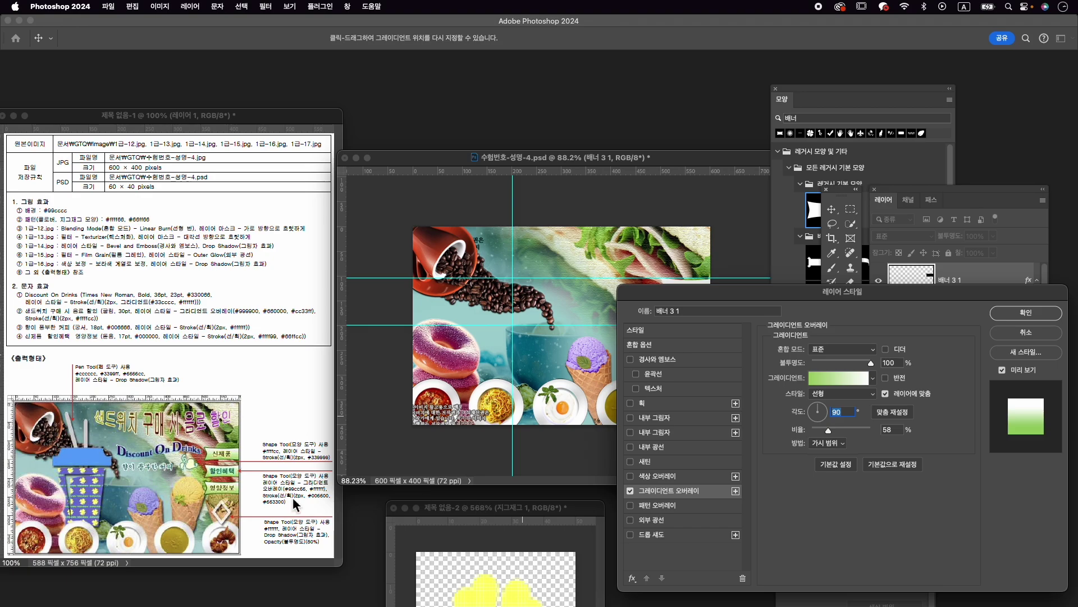
Add a 2 px outside stroke in colour 006600 to the banner and apply the layer style.
{"action": "left_click", "coordinate": [676, 405]}
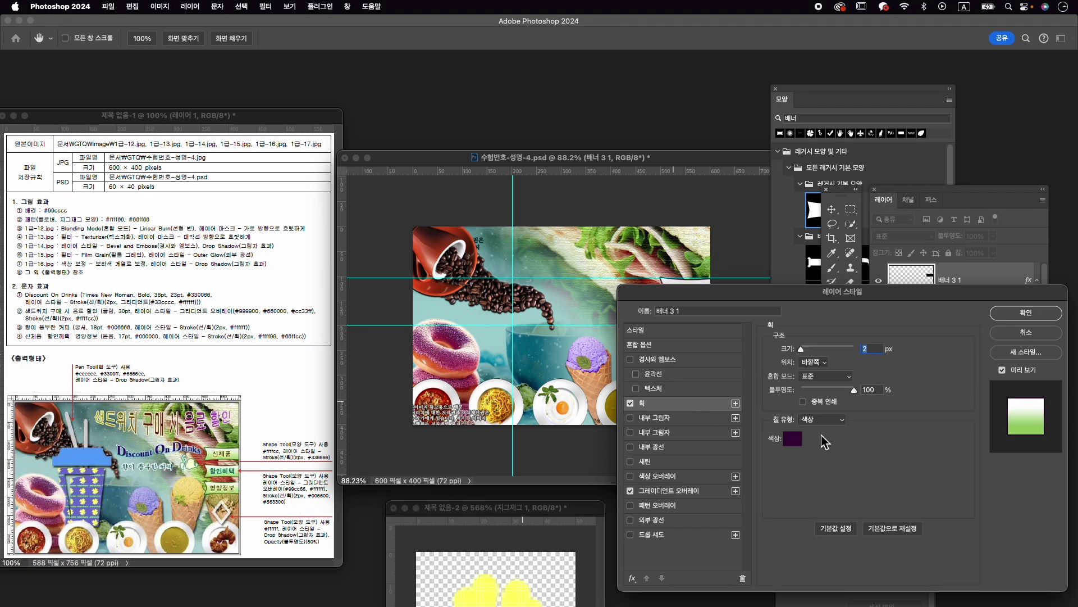
{"action": "left_click", "coordinate": [793, 439]}
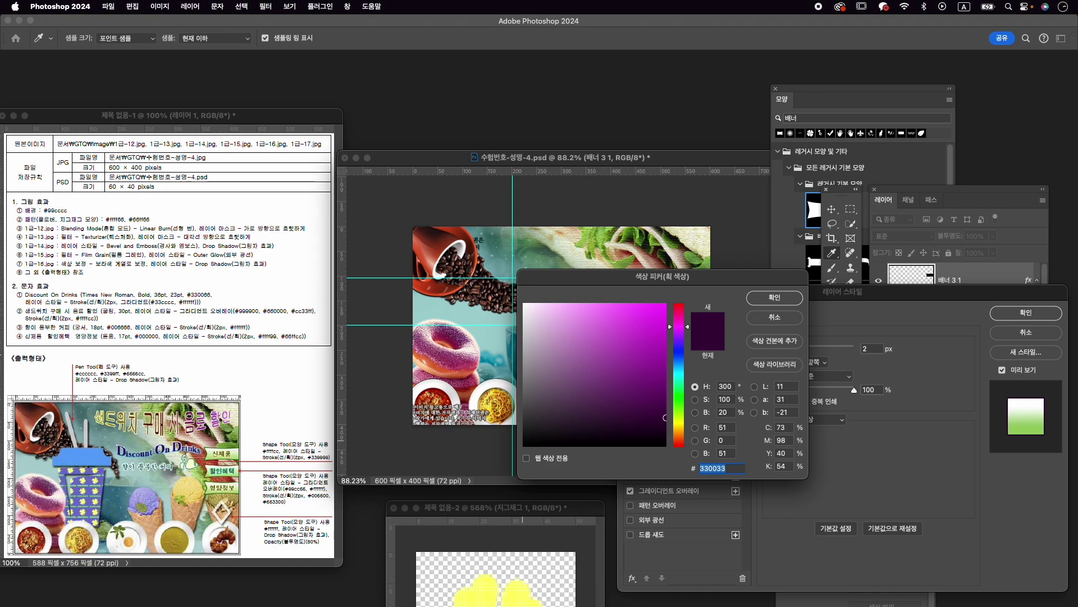
{"action": "type", "text": "006600"}
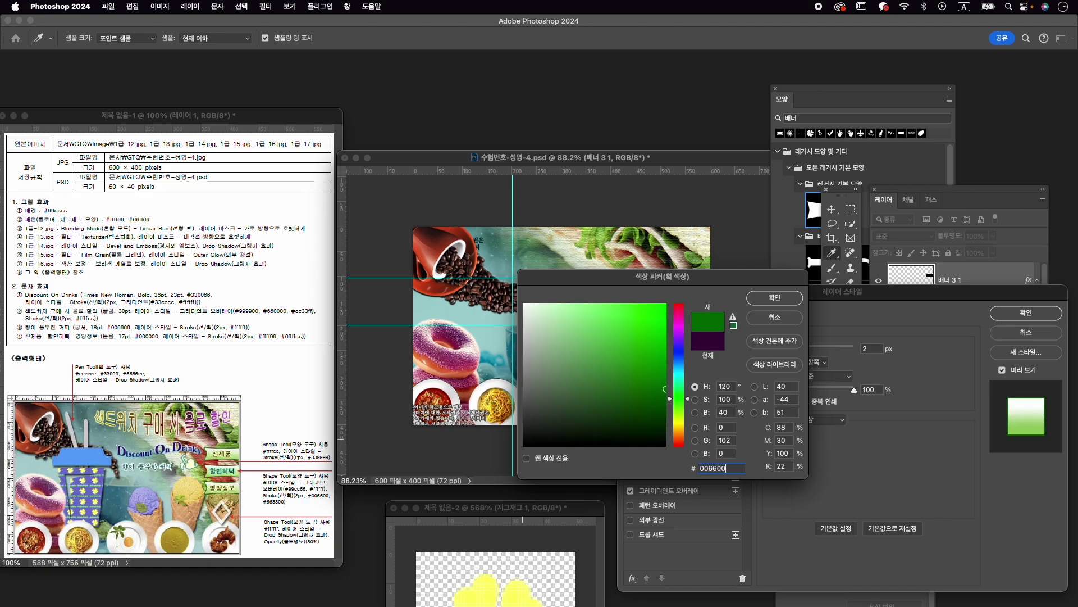
{"action": "key", "text": "Return"}
{"action": "left_click", "coordinate": [1026, 312]}
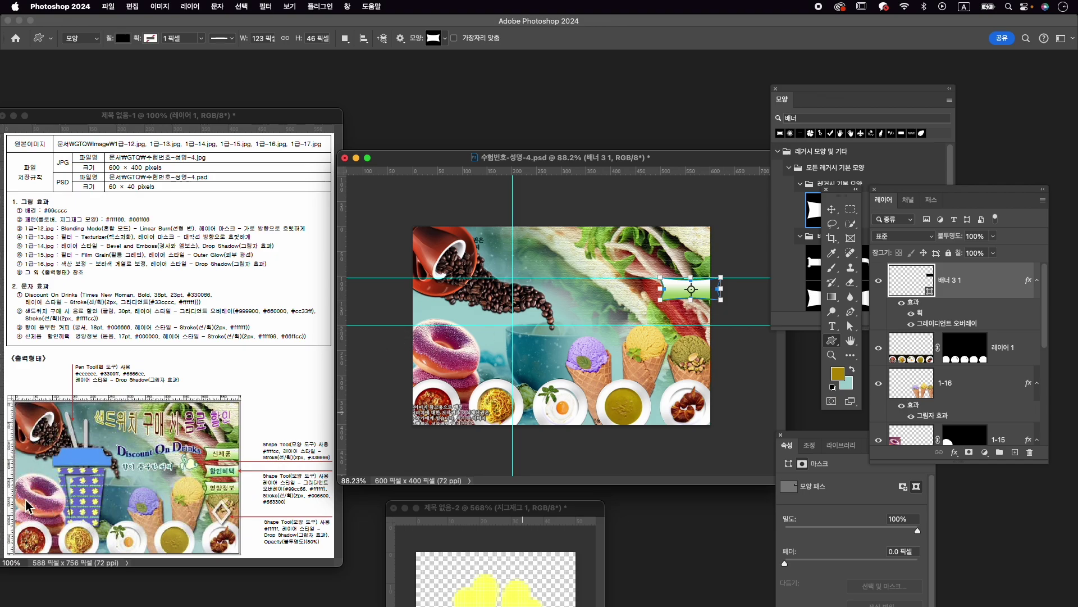
Place a second horizontal guide across the ice cream scoops and reduce the banner's height to about 41 px.
{"action": "left_click_drag", "start_coordinate": [544, 171], "coordinate": [545, 352]}
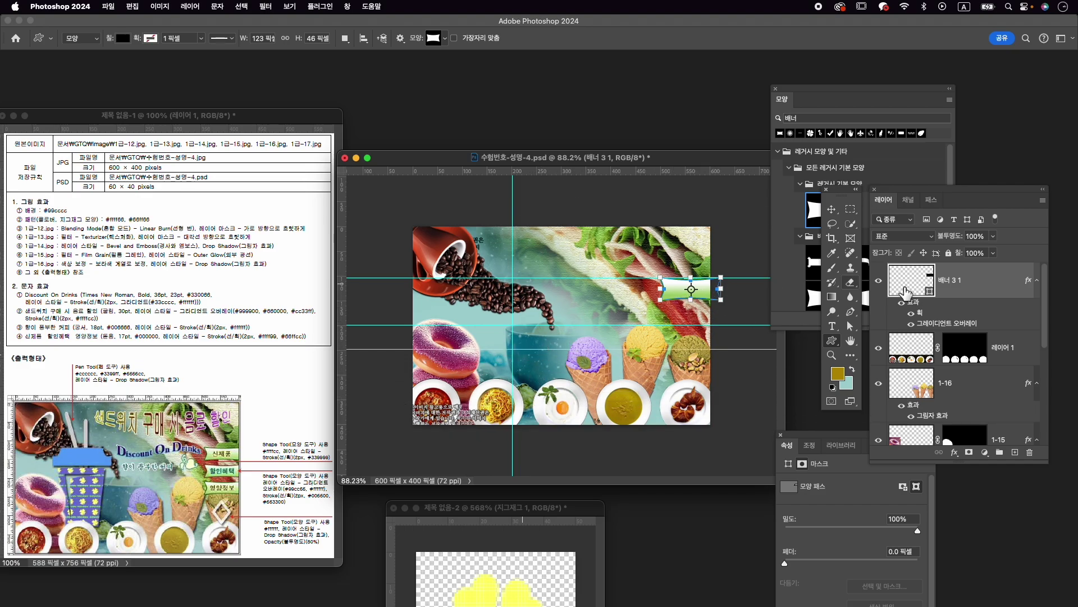
{"action": "left_click_drag", "start_coordinate": [728, 302], "coordinate": [709, 310]}
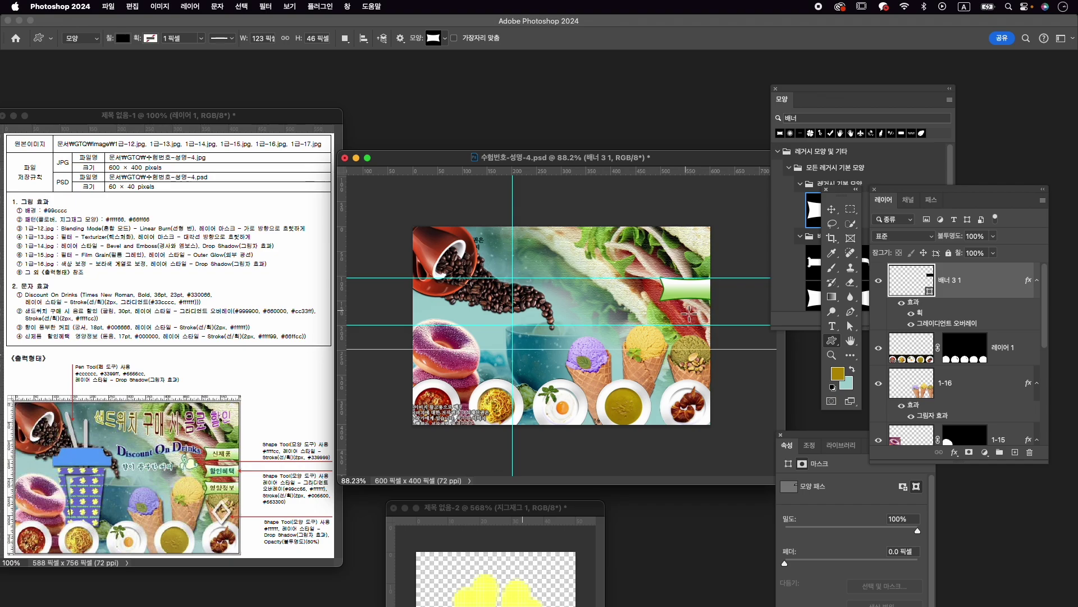
{"action": "key", "text": "super+t"}
{"action": "left_click_drag", "start_coordinate": [697, 303], "coordinate": [696, 301]}
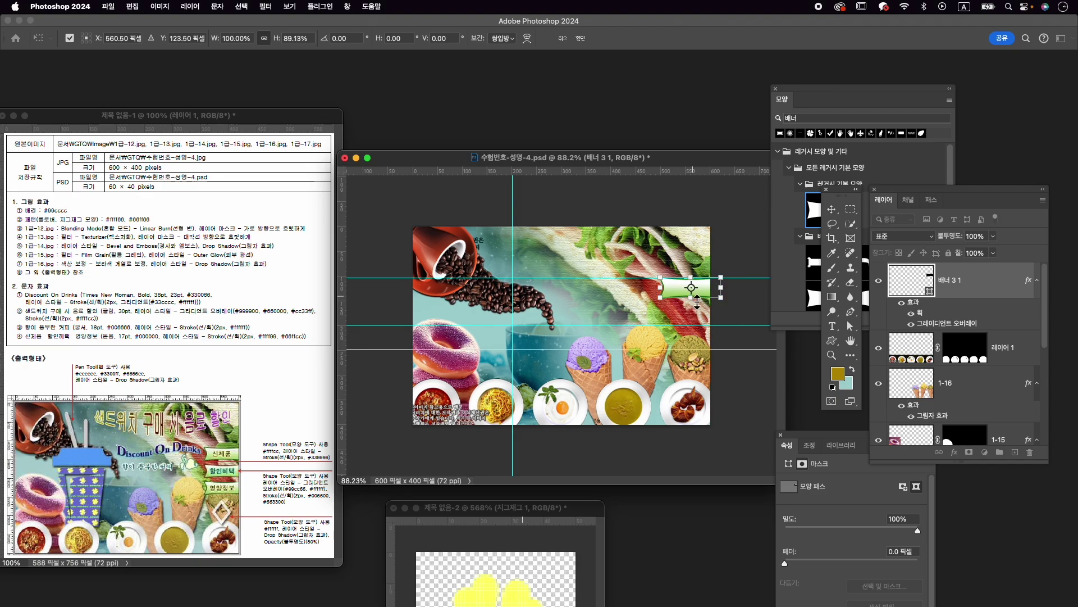
{"action": "key", "text": "Return"}
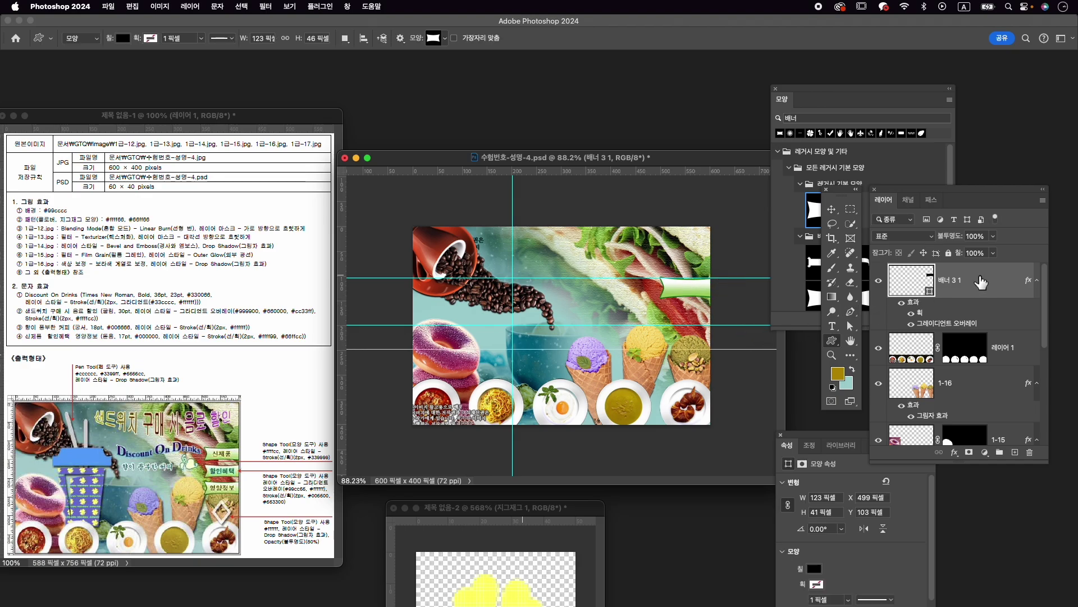
Duplicate the banner layer twice and move the topmost copy straight down about 106 px to the lower guide.
{"action": "key", "text": "super+j"}
{"action": "key", "text": "super+j"}
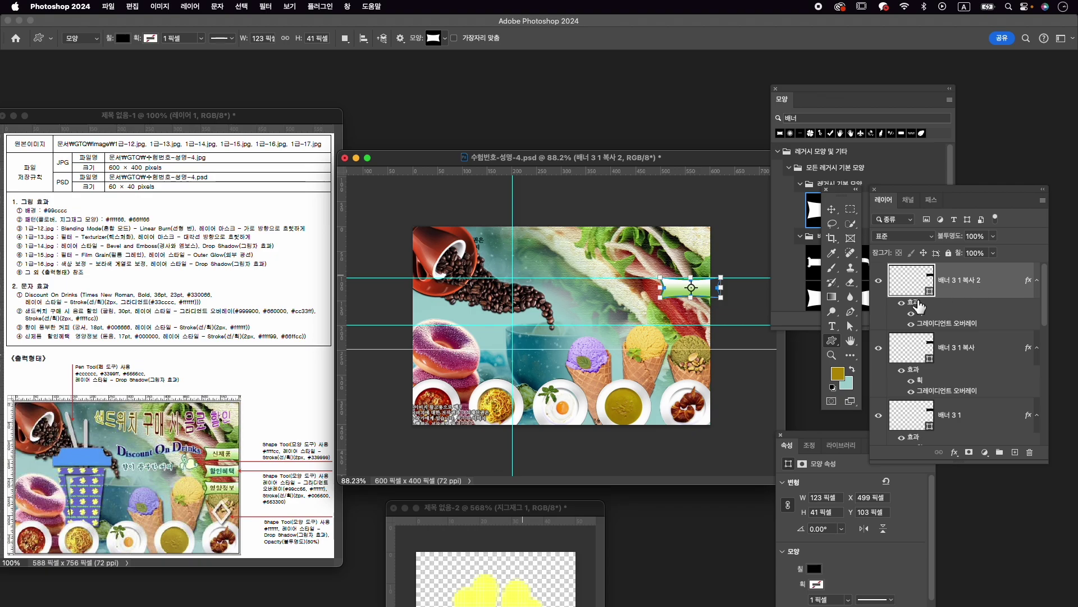
{"action": "key", "text": "super+t"}
{"action": "left_click_drag", "start_coordinate": [709, 297], "coordinate": [702, 344]}
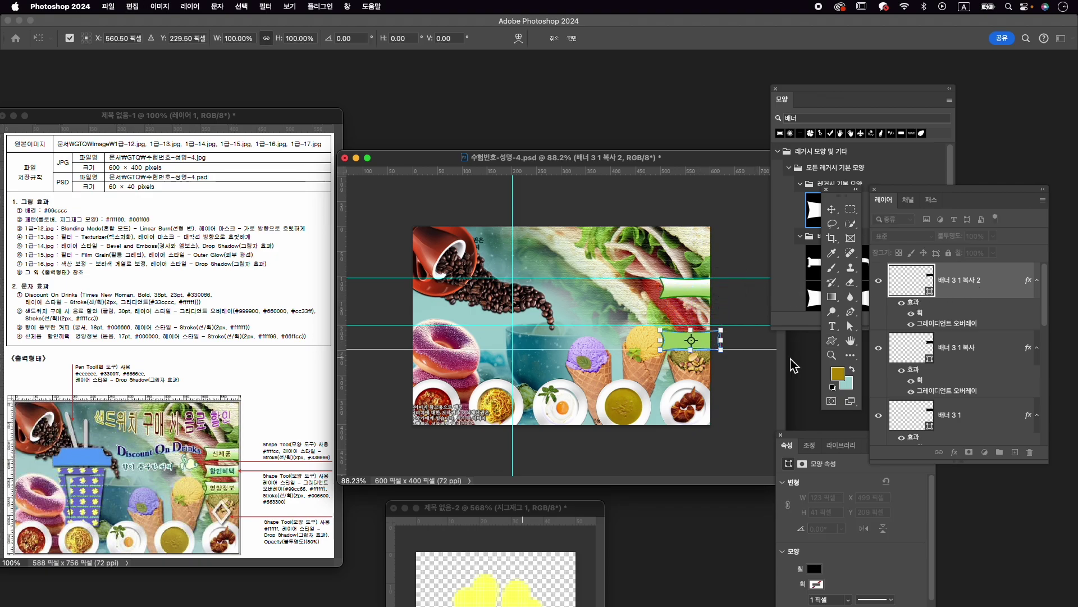
{"action": "key", "text": "Return"}
Select all three banner layers and distribute them evenly by their vertical centres, aligned to the selection.
{"action": "left_click", "coordinate": [966, 349]}
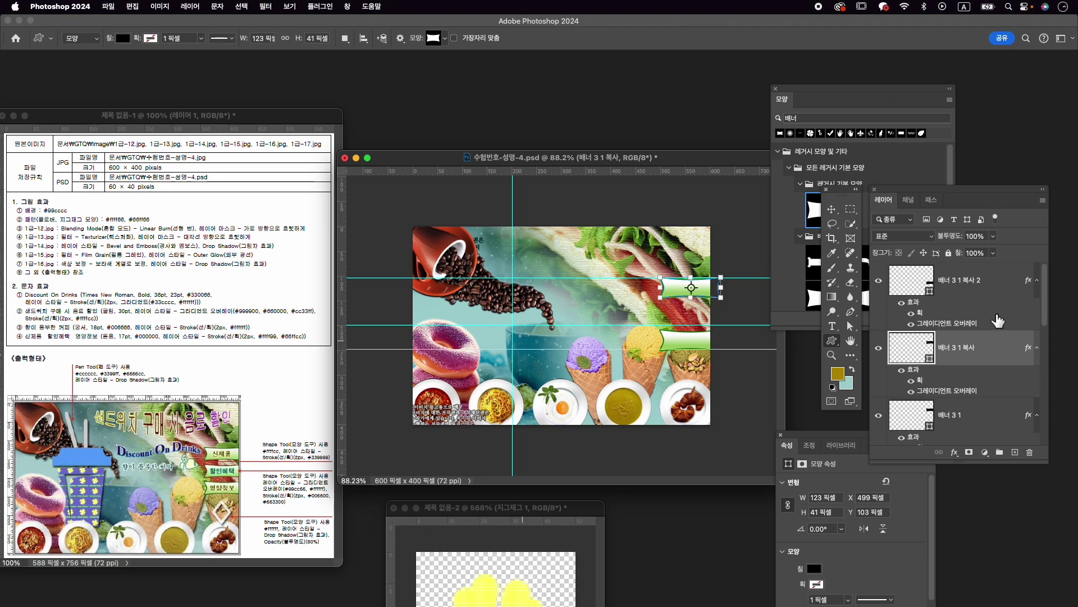
{"action": "left_click", "coordinate": [977, 286]}
{"action": "left_click", "coordinate": [977, 424], "text": "shift"}
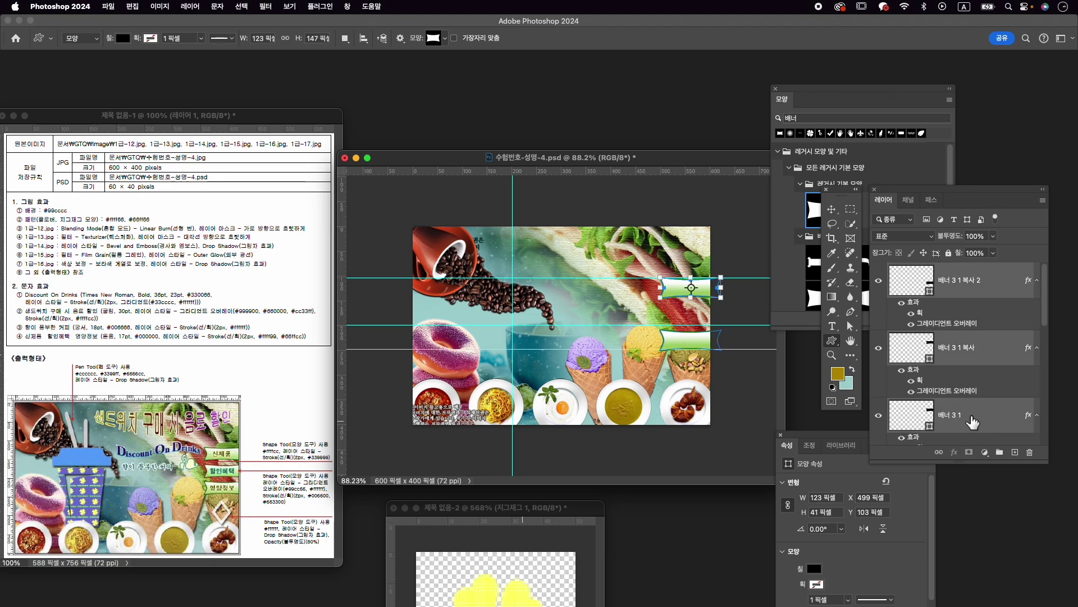
{"action": "left_click", "coordinate": [833, 211]}
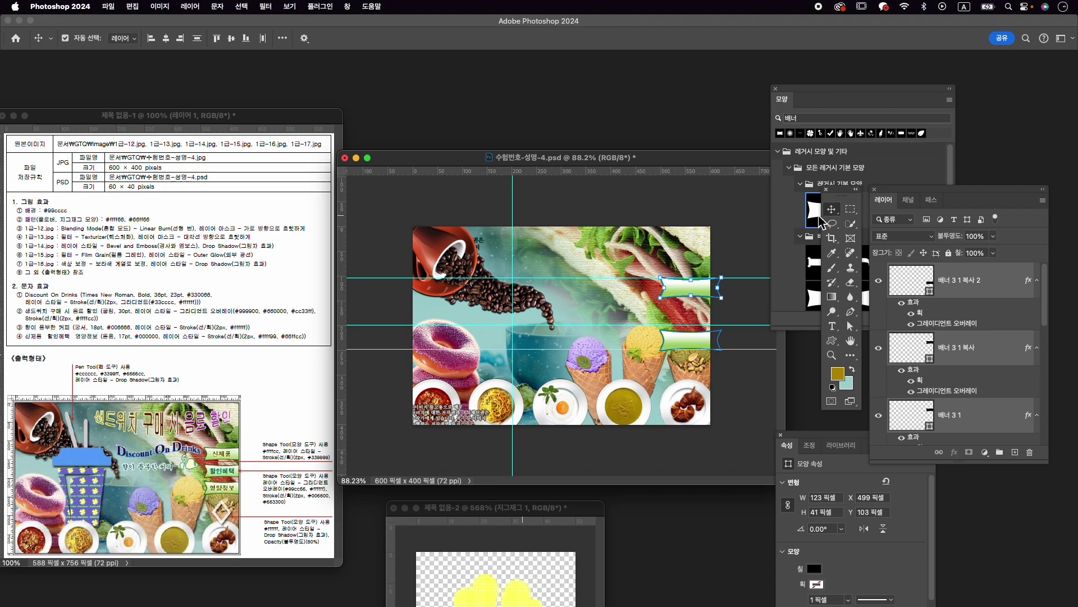
{"action": "left_click", "coordinate": [282, 37]}
{"action": "left_click", "coordinate": [297, 146]}
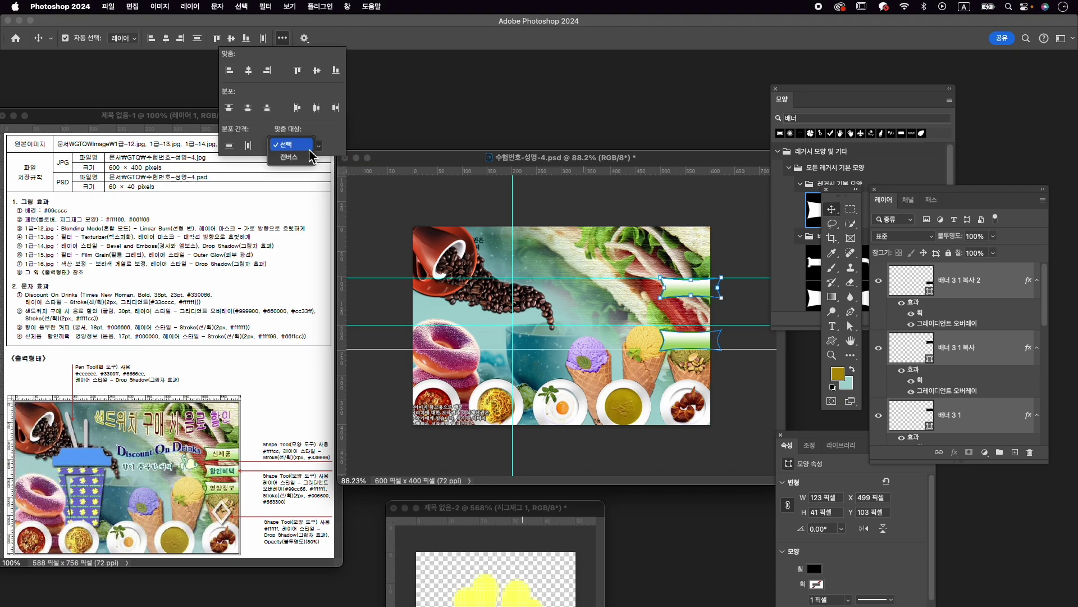
{"action": "left_click", "coordinate": [298, 145]}
{"action": "left_click", "coordinate": [248, 108]}
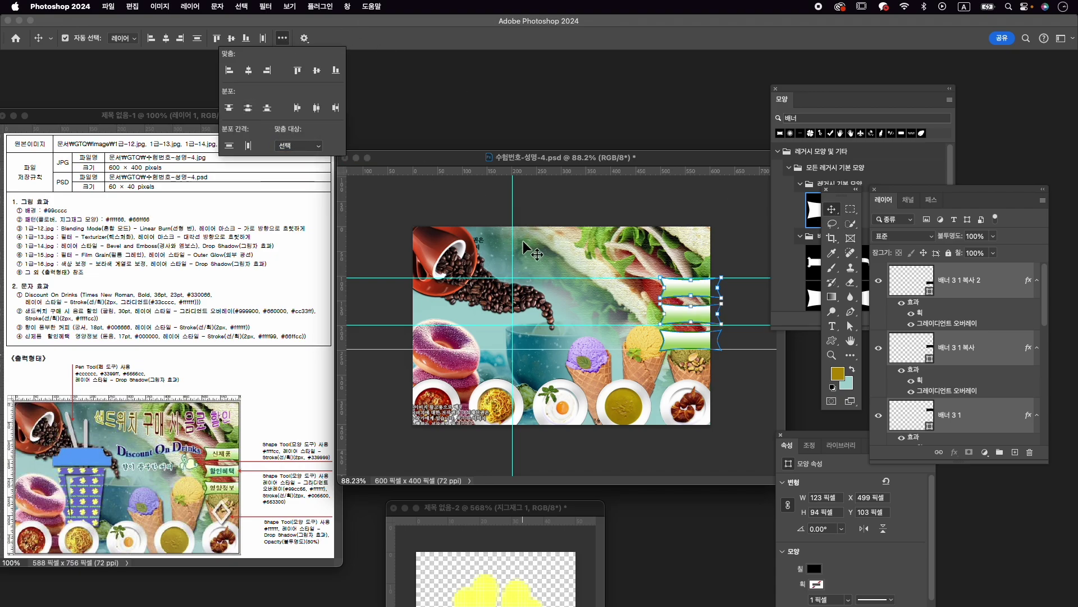
{"action": "left_click", "coordinate": [953, 321]}
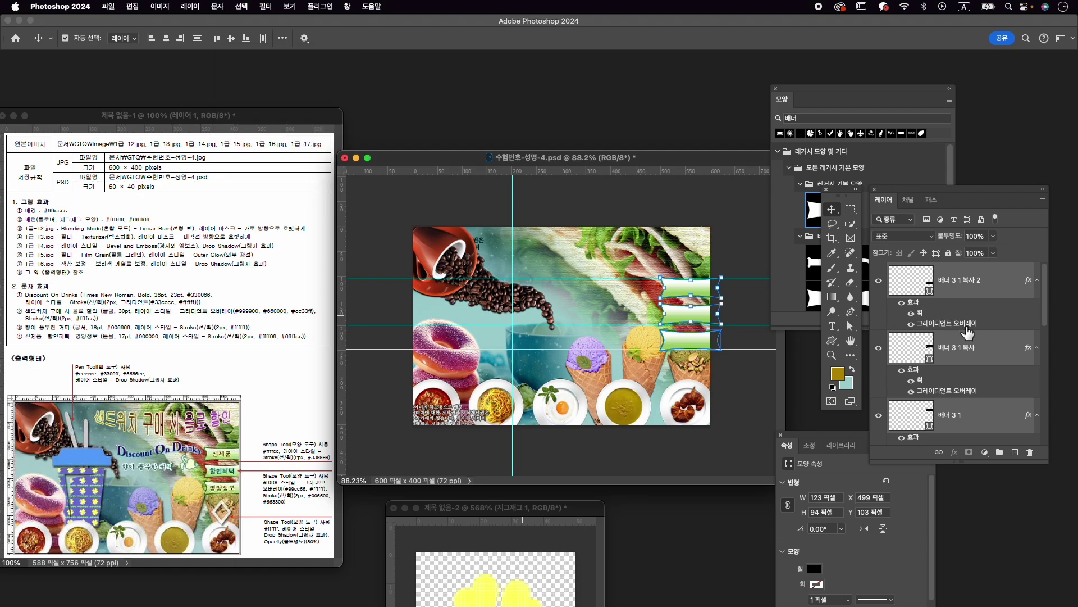
Change the stroke colour of the middle banner to 663300 and apply the layer style.
{"action": "left_click", "coordinate": [987, 341]}
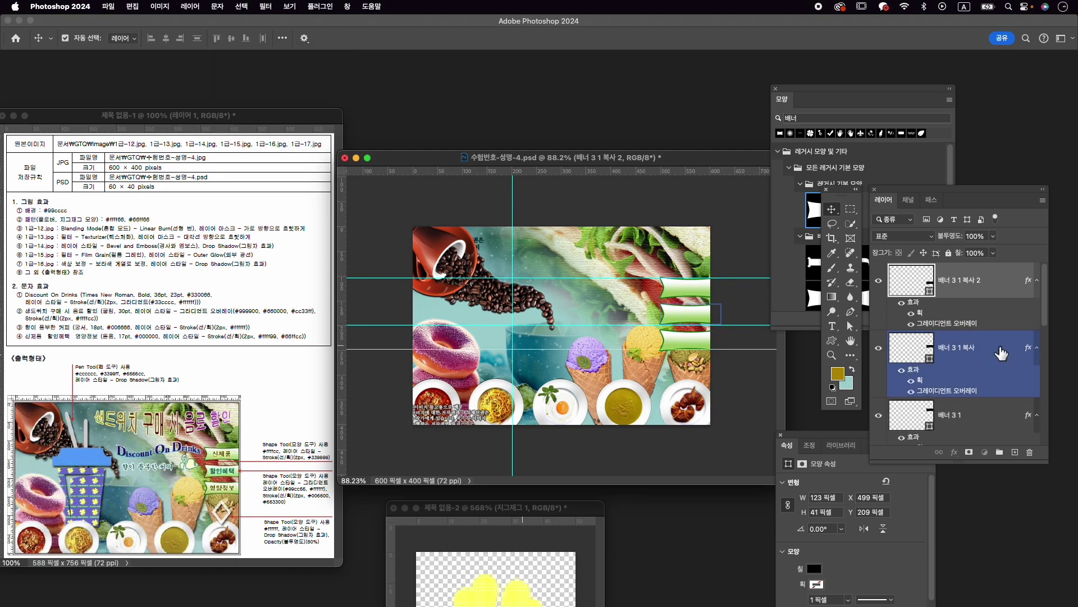
{"action": "left_click", "coordinate": [1001, 350]}
{"action": "left_click", "coordinate": [881, 349]}
{"action": "left_click", "coordinate": [882, 348]}
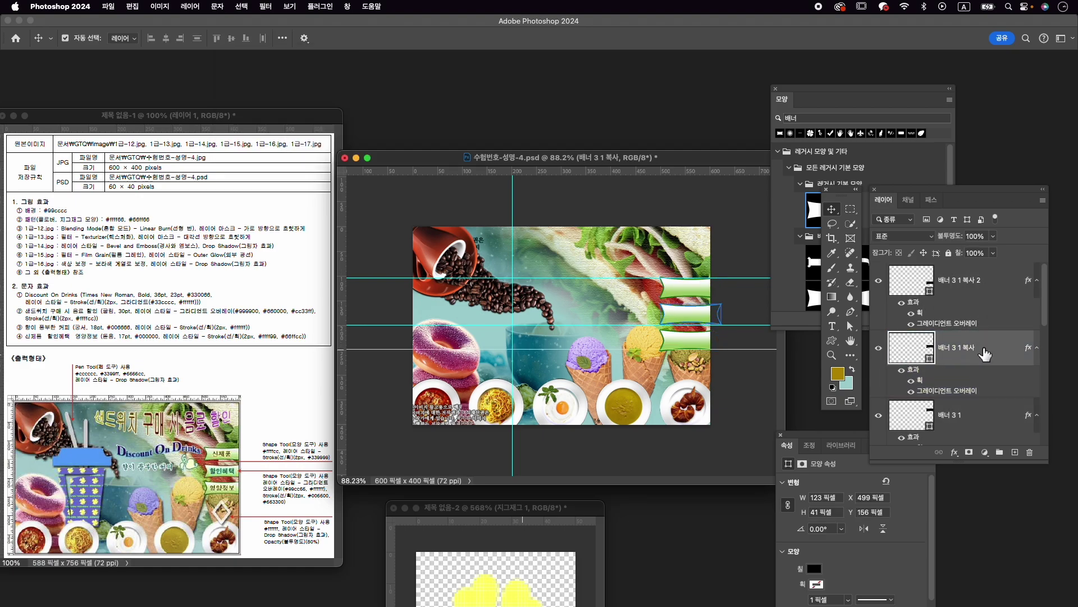
{"action": "double_click", "coordinate": [921, 381]}
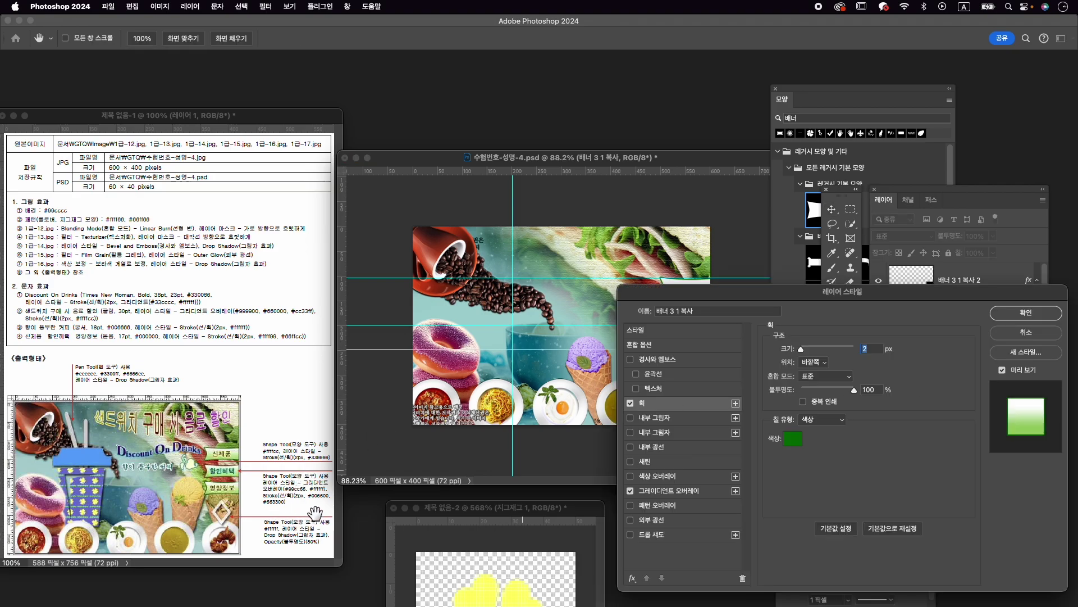
{"action": "left_click", "coordinate": [792, 440]}
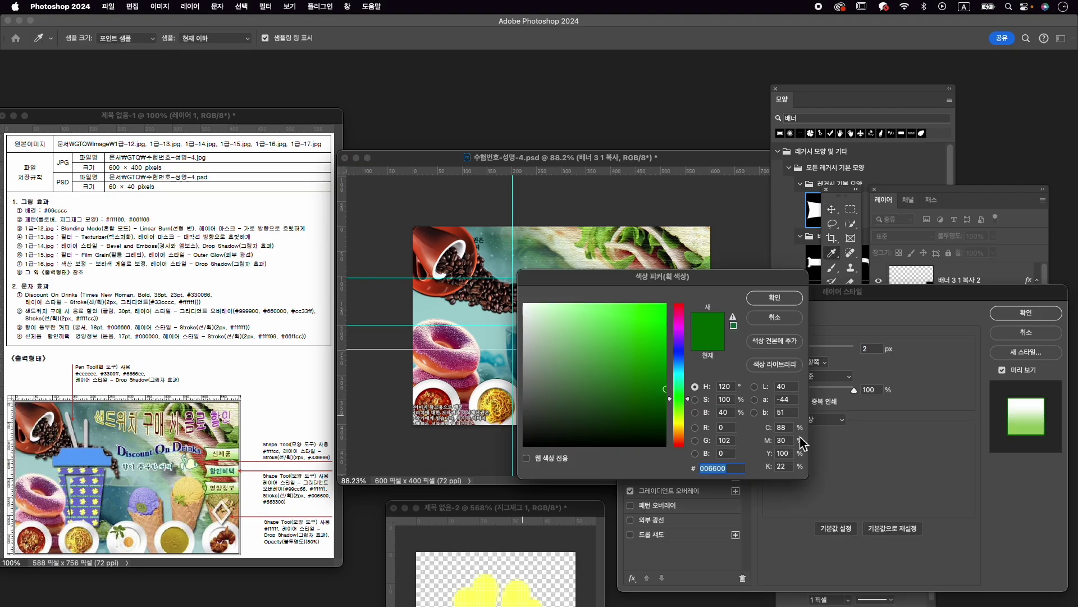
{"action": "type", "text": "663300"}
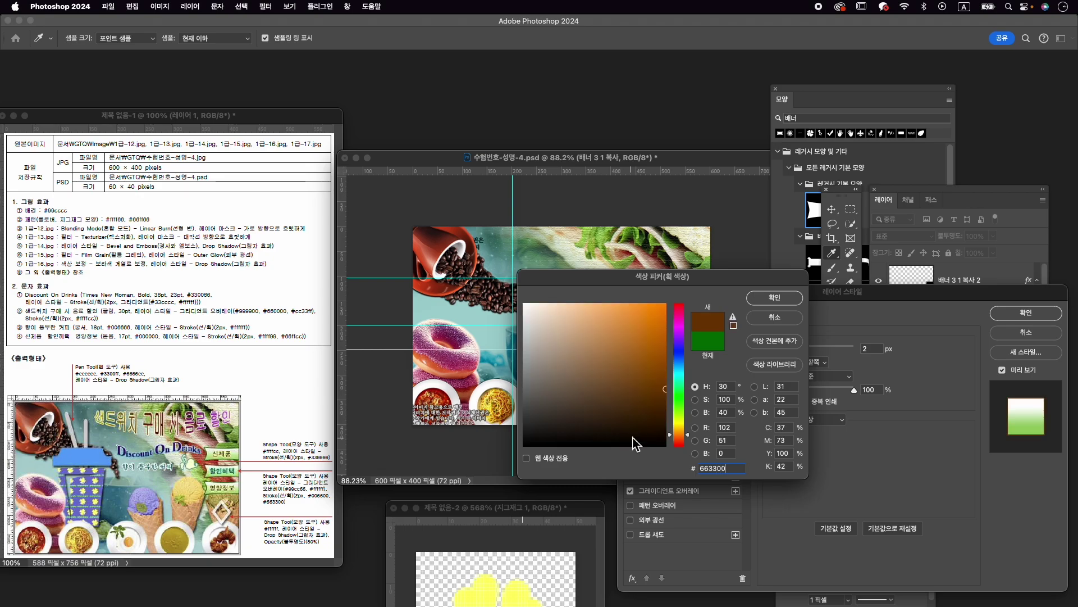
{"action": "key", "text": "Return"}
{"action": "left_click", "coordinate": [1025, 313]}
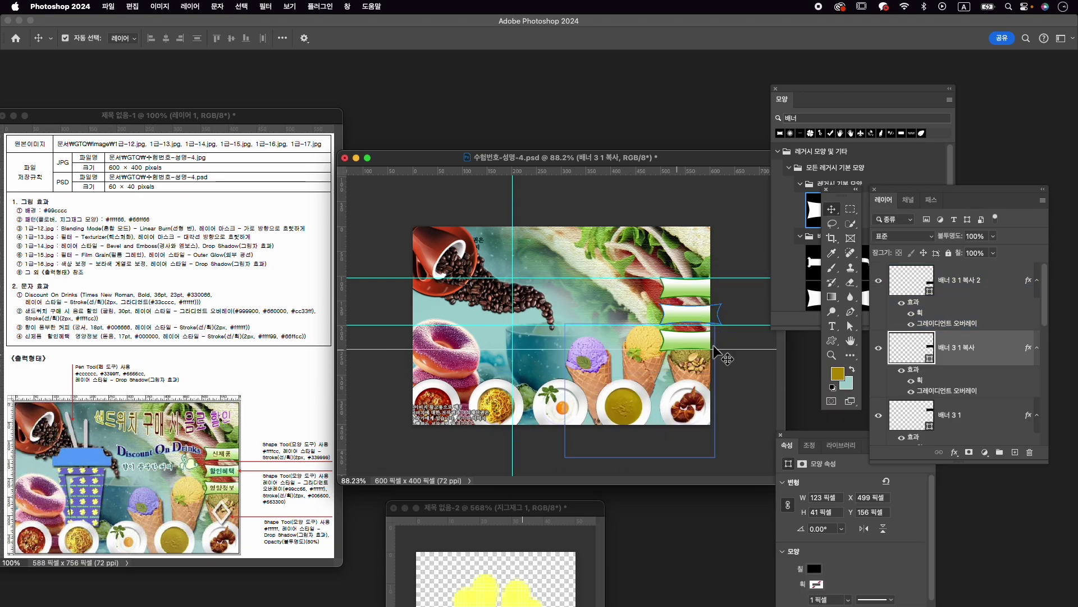
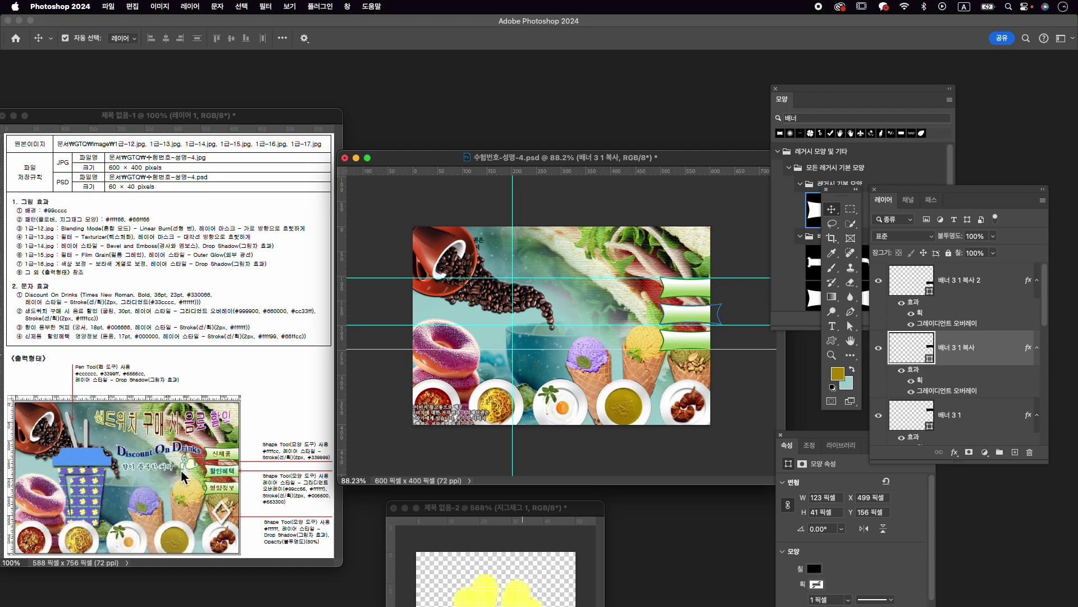
Search the custom shapes for 꽃, look through the matches, and clear the search.
{"action": "left_click", "coordinate": [855, 117]}
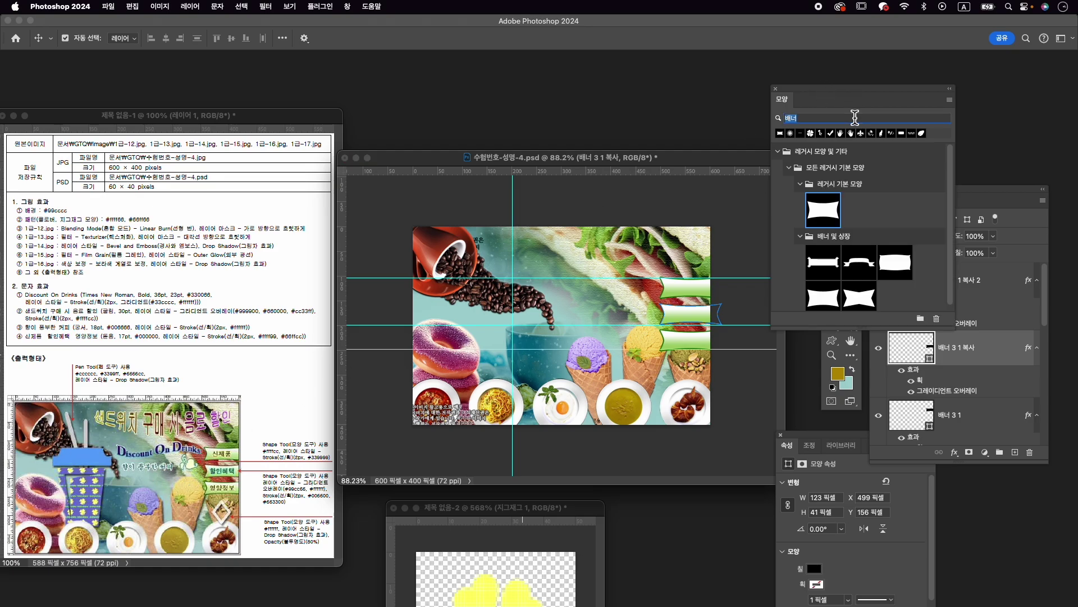
{"action": "key", "text": "BackSpace"}
{"action": "key", "text": "Caps_Lock"}
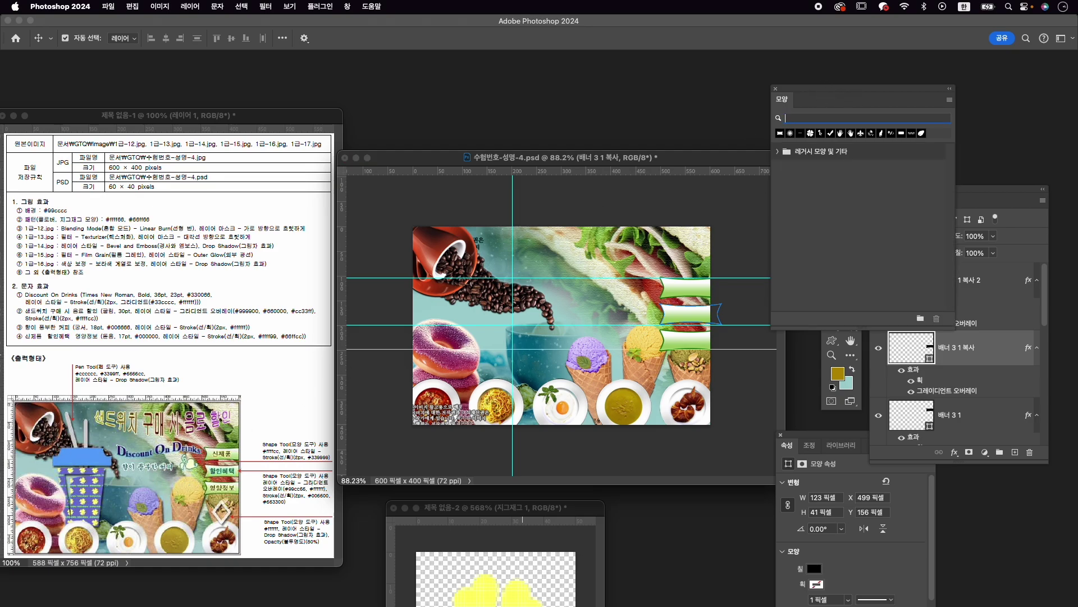
{"action": "type", "text": "꽃"}
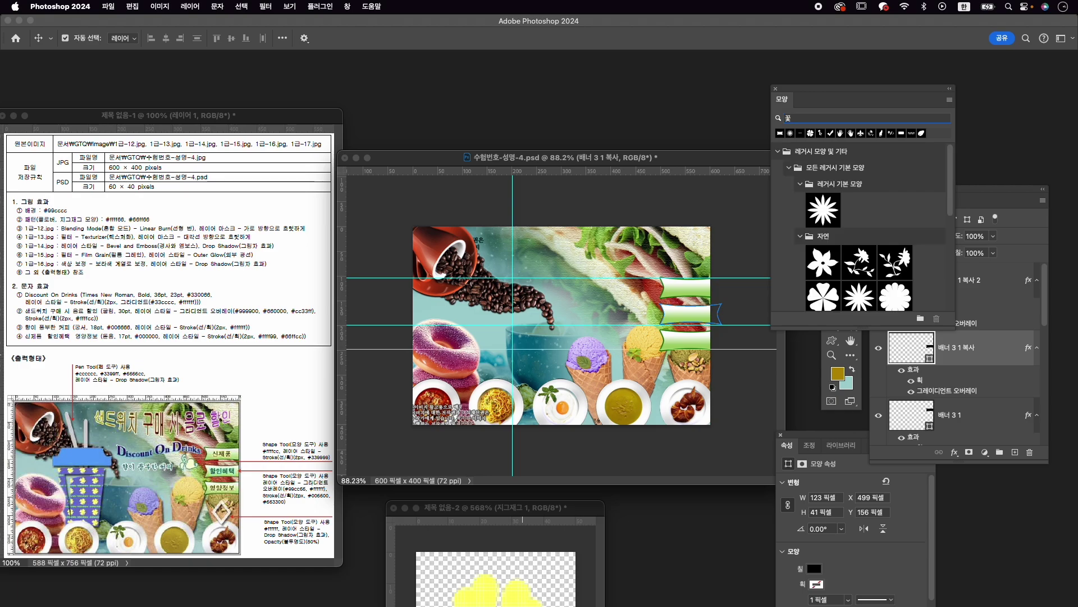
{"action": "scroll", "coordinate": [838, 263], "scroll_direction": "down", "scroll_amount": 5}
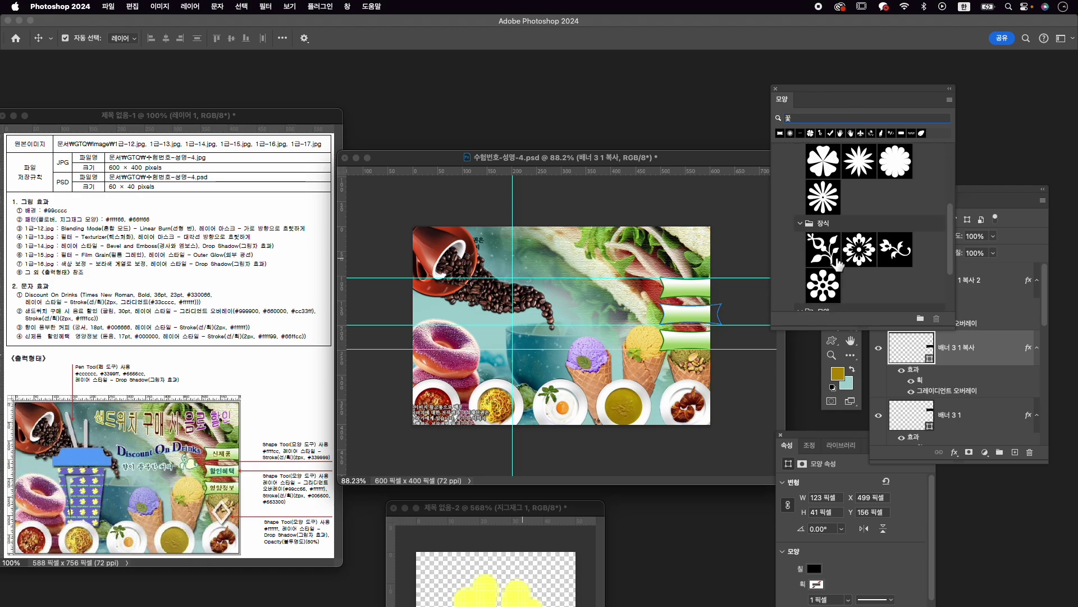
{"action": "scroll", "coordinate": [837, 263], "scroll_direction": "down", "scroll_amount": 3}
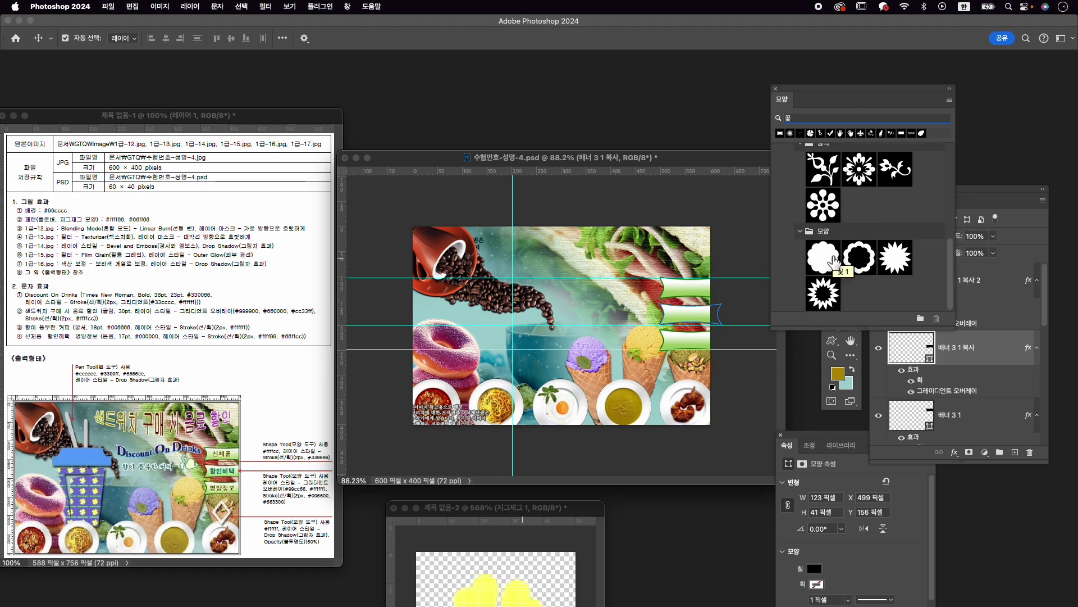
{"action": "scroll", "coordinate": [834, 225], "scroll_direction": "up", "scroll_amount": 8}
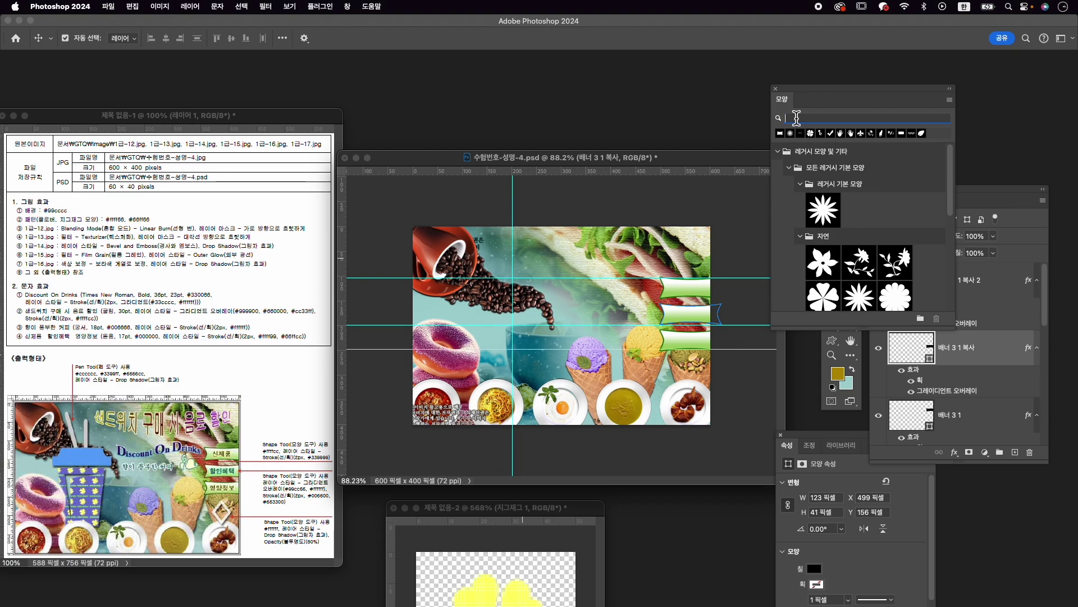
{"action": "key", "text": "BackSpace"}
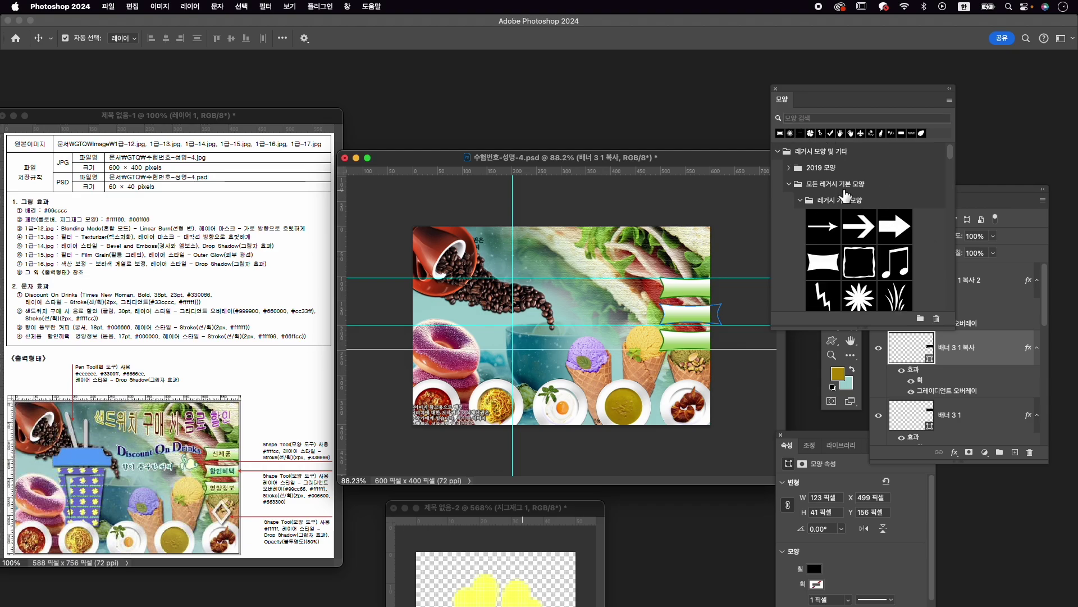
Find the 헤데라 2 ornament among the legacy shapes and draw it about 66 × 53 px beside the upper two banners.
{"action": "left_click", "coordinate": [801, 202]}
{"action": "scroll", "coordinate": [823, 239], "scroll_direction": "down", "scroll_amount": 5}
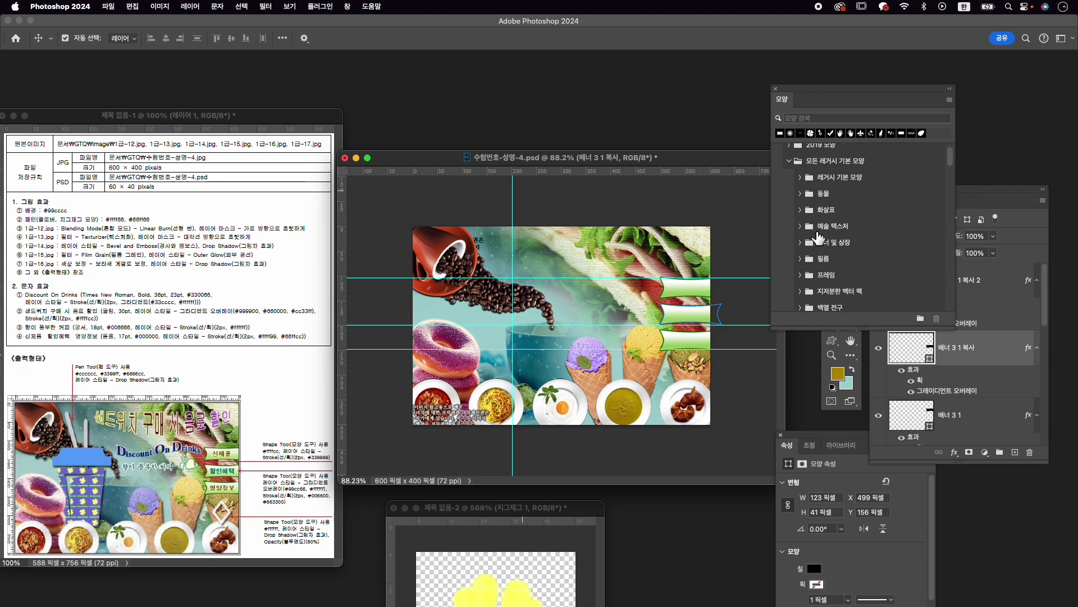
{"action": "scroll", "coordinate": [823, 238], "scroll_direction": "down", "scroll_amount": 3}
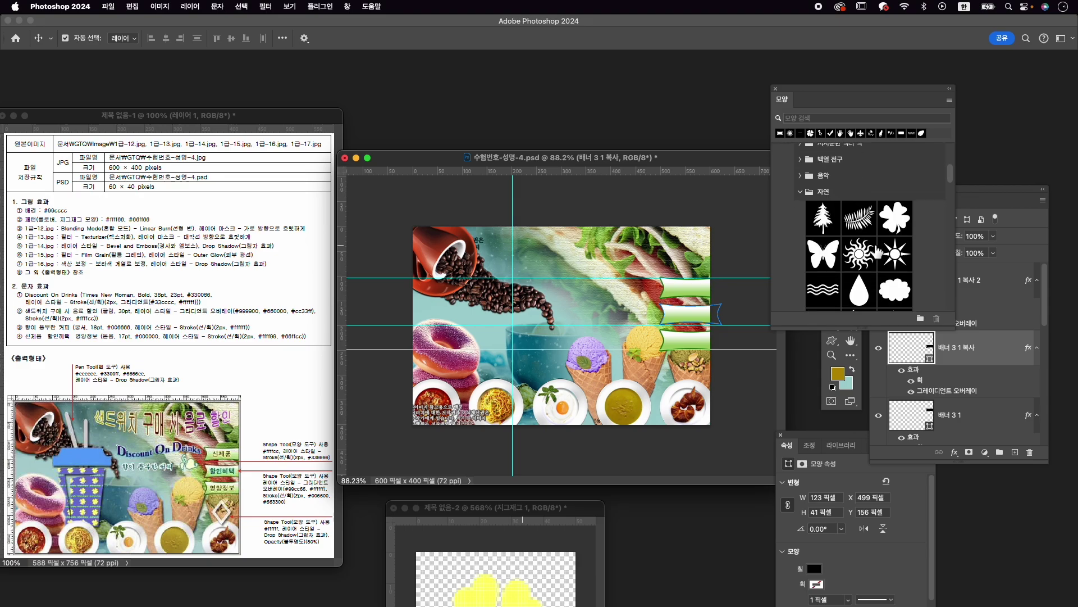
{"action": "scroll", "coordinate": [878, 252], "scroll_direction": "down", "scroll_amount": 2}
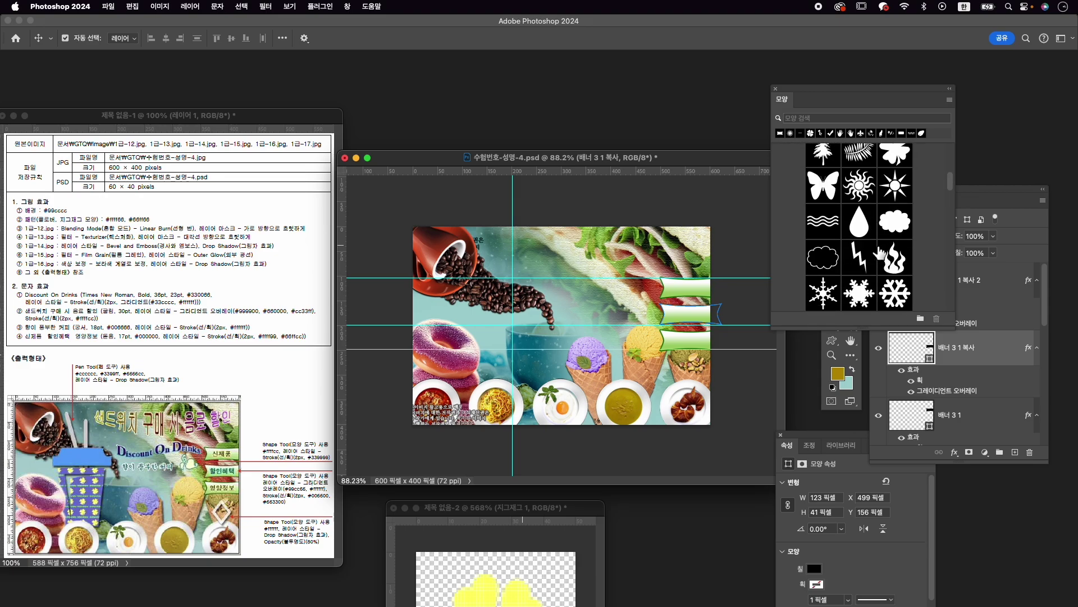
{"action": "scroll", "coordinate": [879, 253], "scroll_direction": "down", "scroll_amount": 2}
{"action": "scroll", "coordinate": [879, 253], "scroll_direction": "down", "scroll_amount": 5}
{"action": "scroll", "coordinate": [880, 252], "scroll_direction": "down", "scroll_amount": 3}
{"action": "scroll", "coordinate": [879, 253], "scroll_direction": "up", "scroll_amount": 5}
{"action": "scroll", "coordinate": [880, 253], "scroll_direction": "up", "scroll_amount": 3}
{"action": "scroll", "coordinate": [880, 252], "scroll_direction": "up", "scroll_amount": 4}
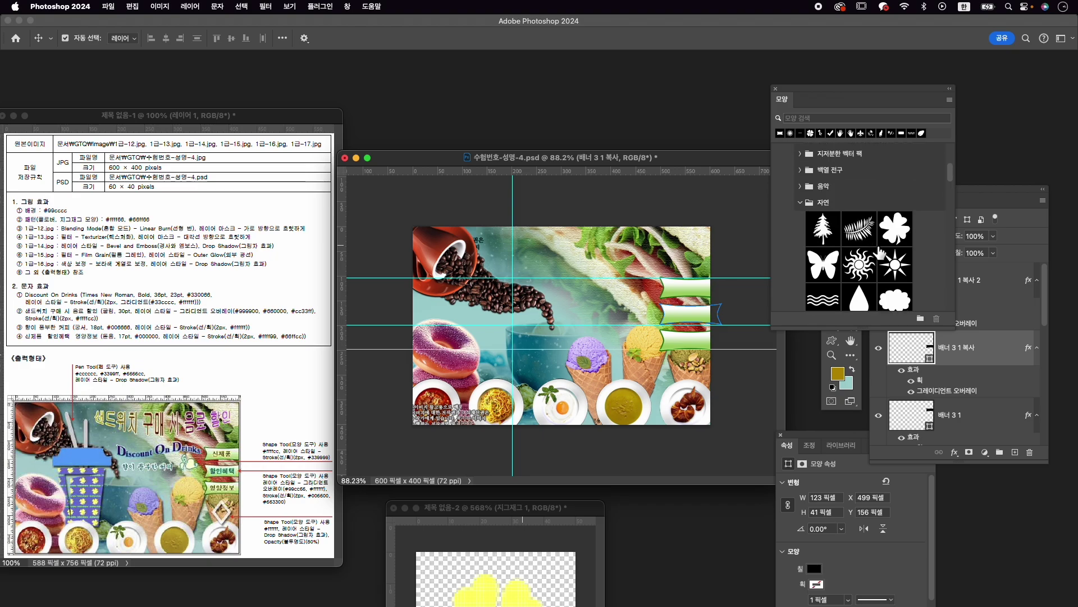
{"action": "scroll", "coordinate": [841, 227], "scroll_direction": "down", "scroll_amount": 5}
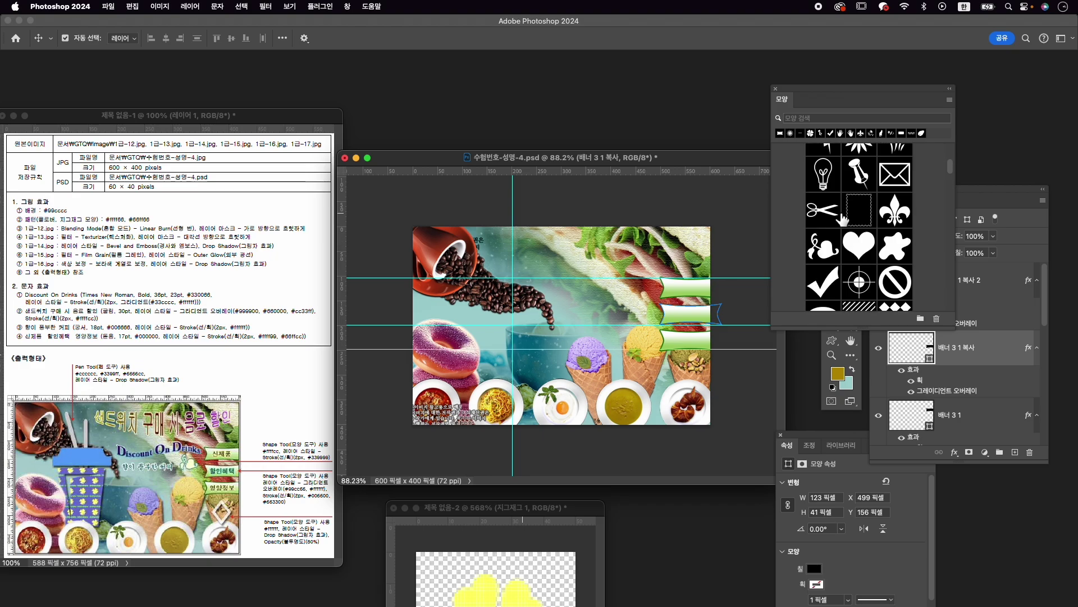
{"action": "left_click", "coordinate": [828, 251]}
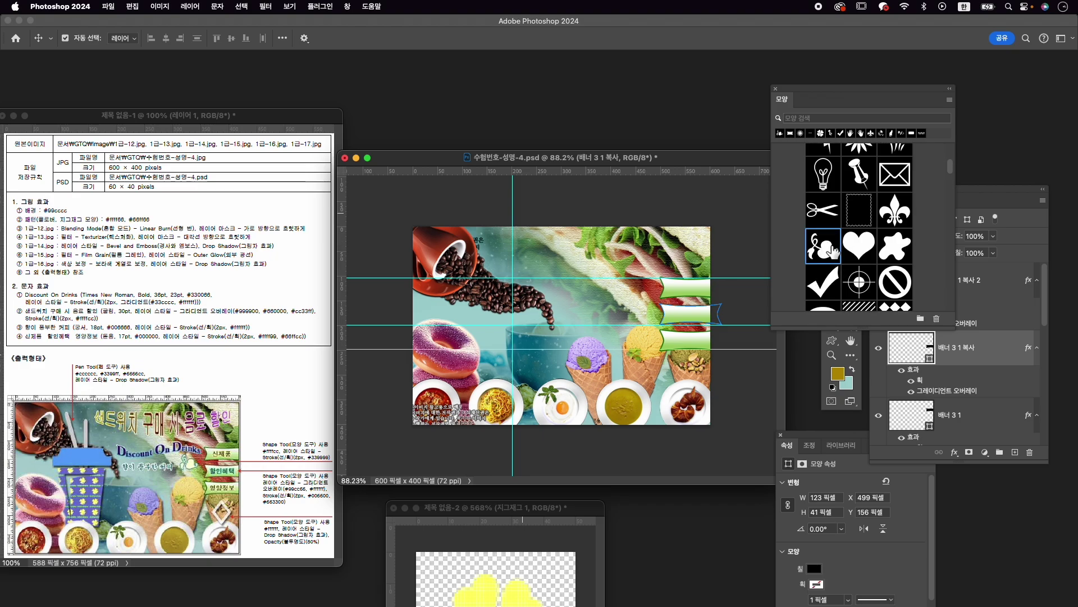
{"action": "left_click", "coordinate": [832, 340]}
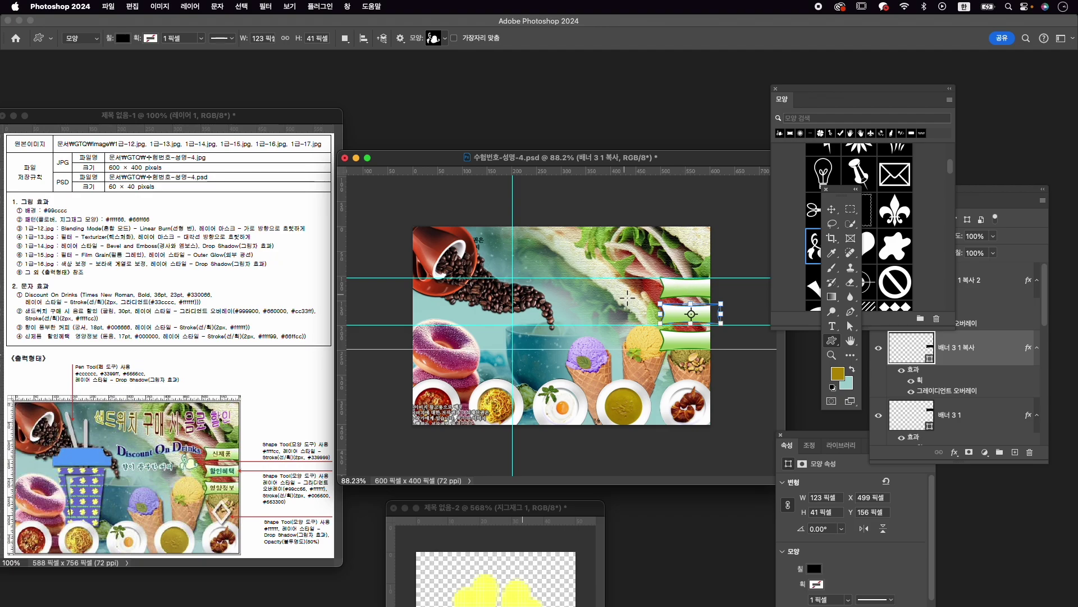
{"action": "left_click_drag", "start_coordinate": [630, 293], "coordinate": [662, 316]}
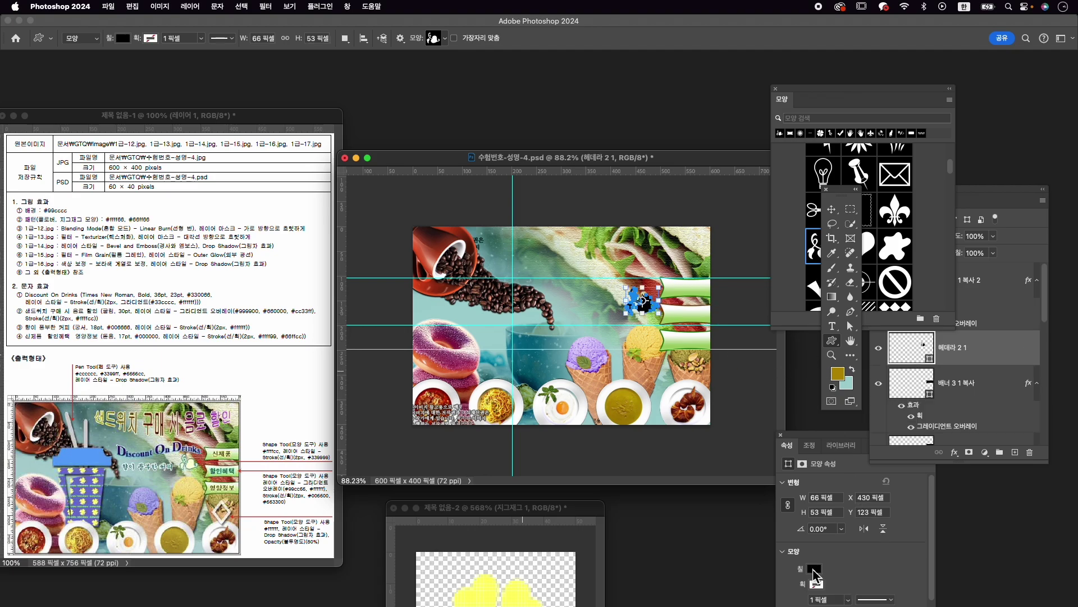
Set the fill colour of the ornament shape to ffffcc.
{"action": "left_click", "coordinate": [814, 569]}
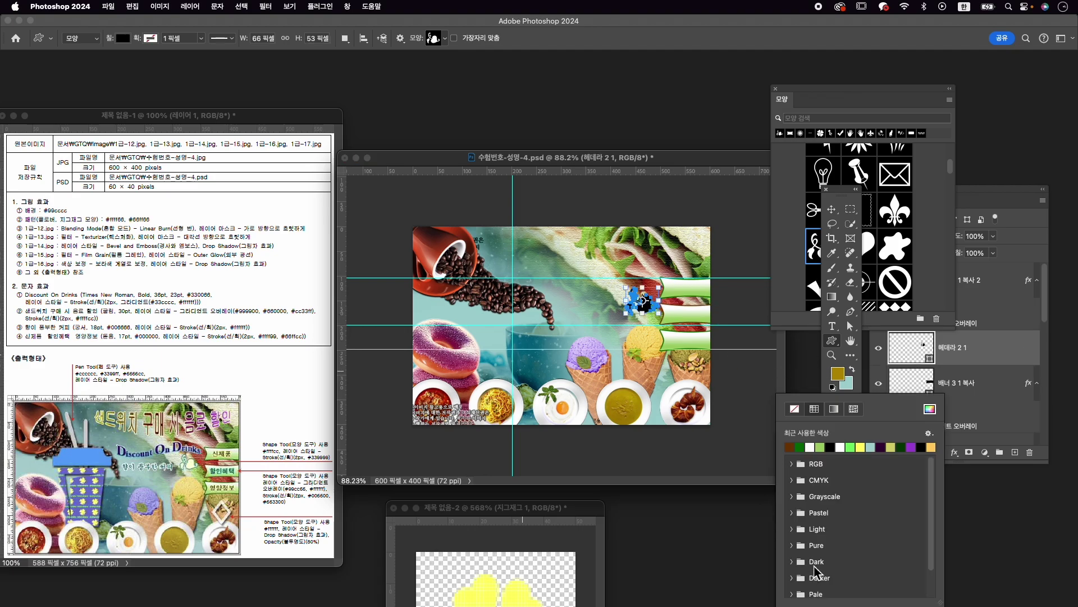
{"action": "type", "text": "ffffcc"}
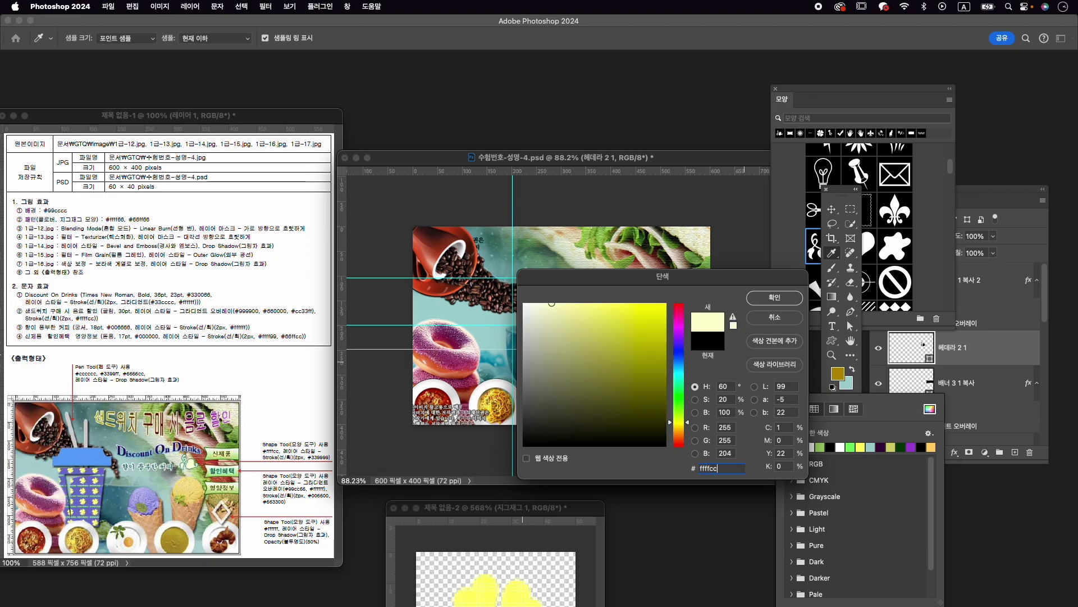
{"action": "key", "text": "Return"}
Add a 2 px outside stroke in colour 339999 to the ornament and apply the layer style.
{"action": "left_click", "coordinate": [956, 453]}
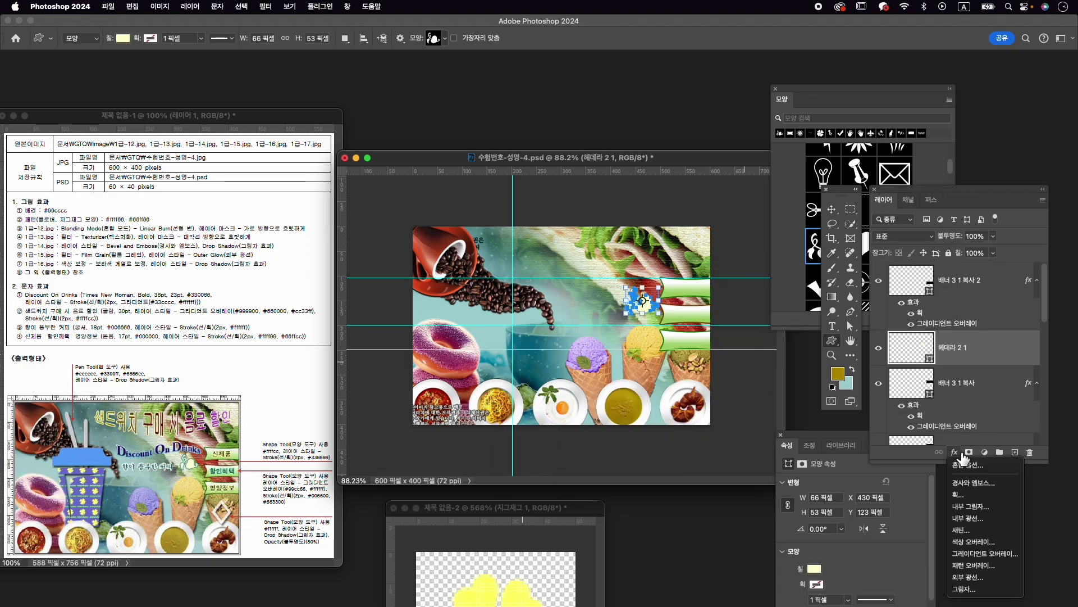
{"action": "left_click", "coordinate": [994, 494]}
{"action": "left_click", "coordinate": [792, 438]}
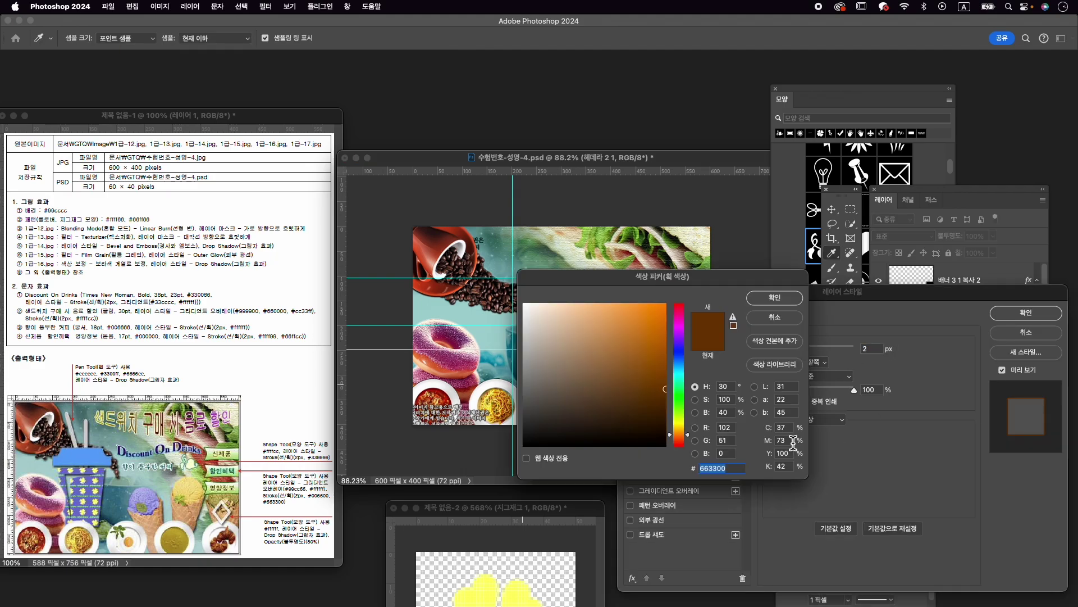
{"action": "type", "text": "339999"}
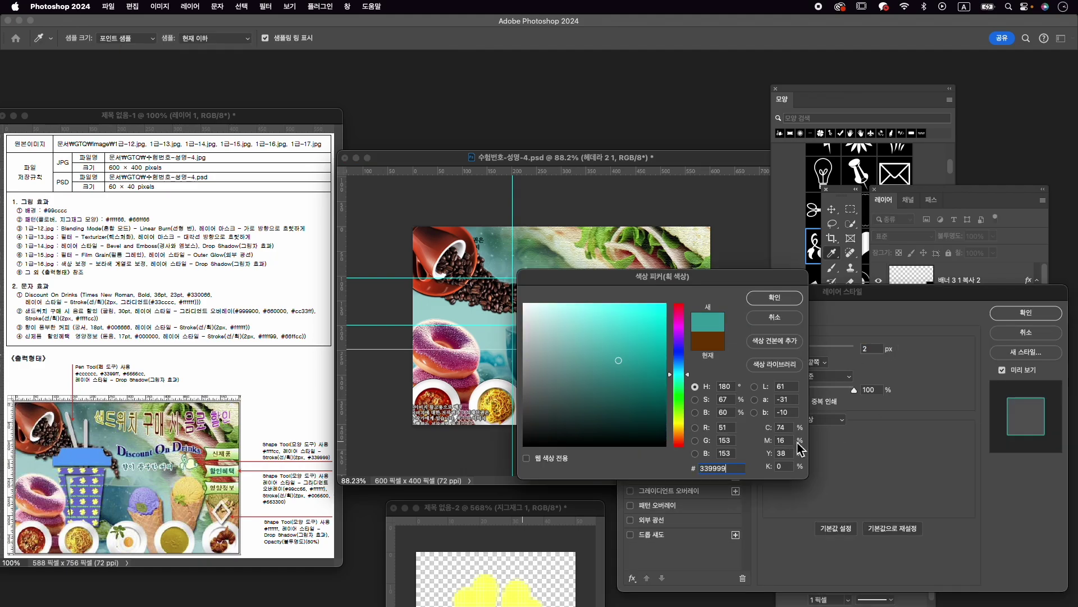
{"action": "key", "text": "Return"}
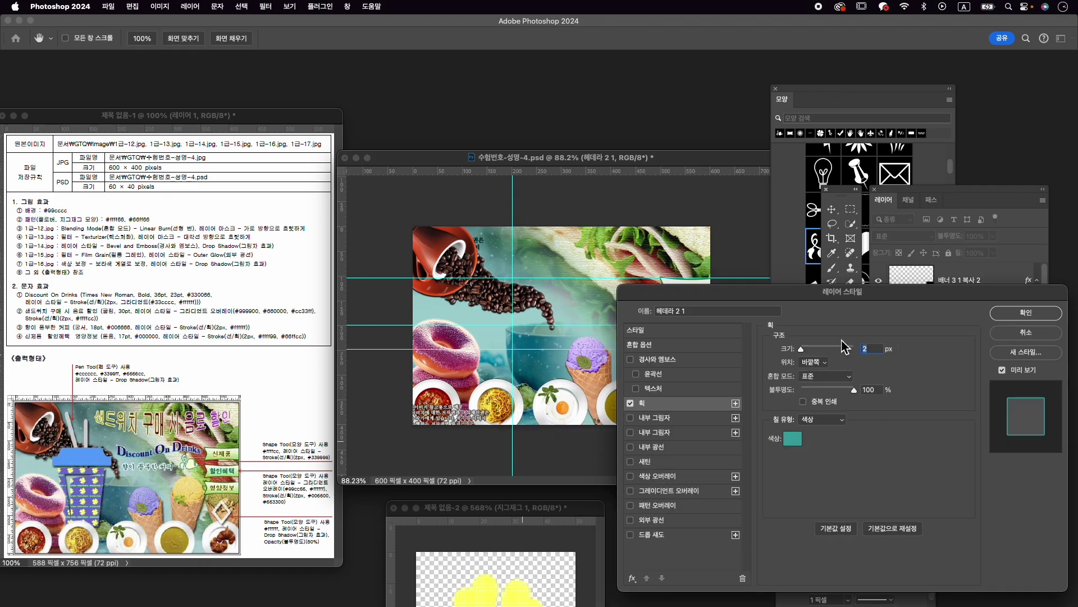
{"action": "left_click", "coordinate": [1008, 312]}
Scale the ornament down to about 86% beside the banners and move its layer above all banner layers.
{"action": "key", "text": "super+t"}
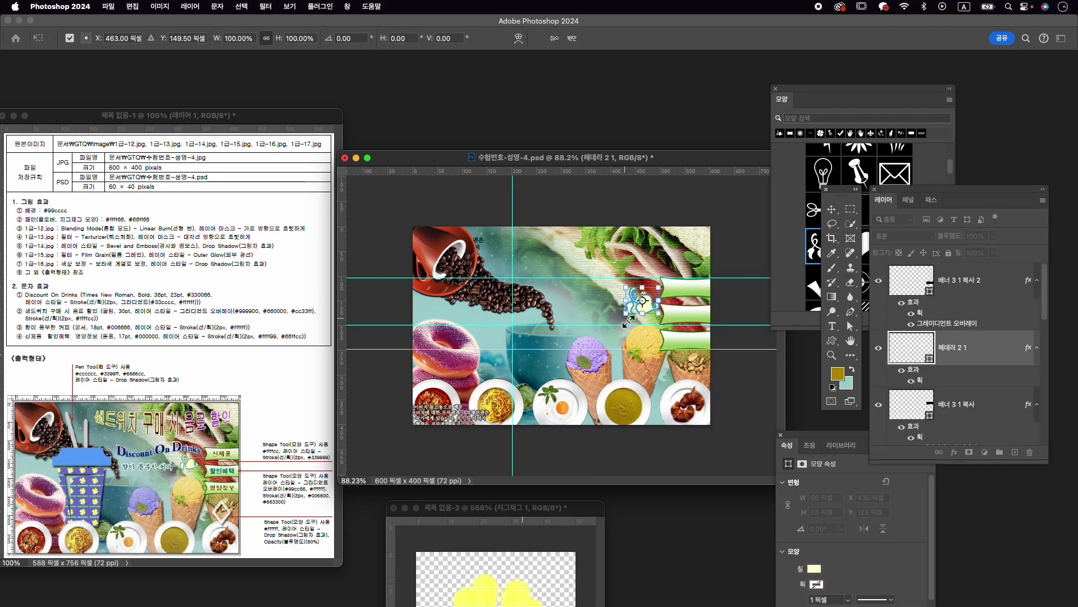
{"action": "left_click_drag", "start_coordinate": [630, 319], "coordinate": [628, 312]}
{"action": "key", "text": "Down"}
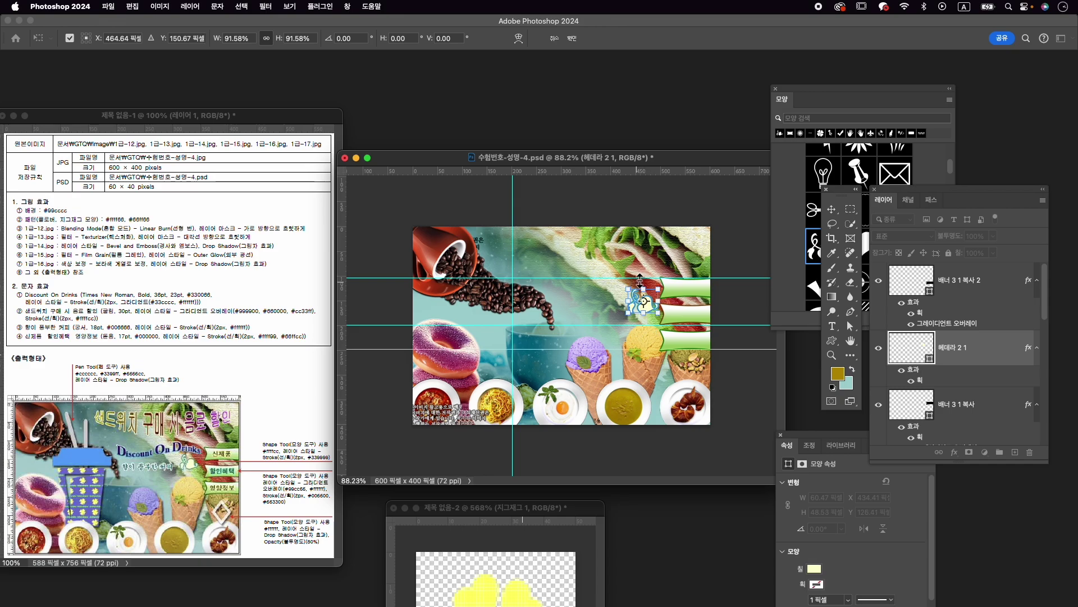
{"action": "left_click_drag", "start_coordinate": [660, 291], "coordinate": [657, 293]}
{"action": "key", "text": "Left"}
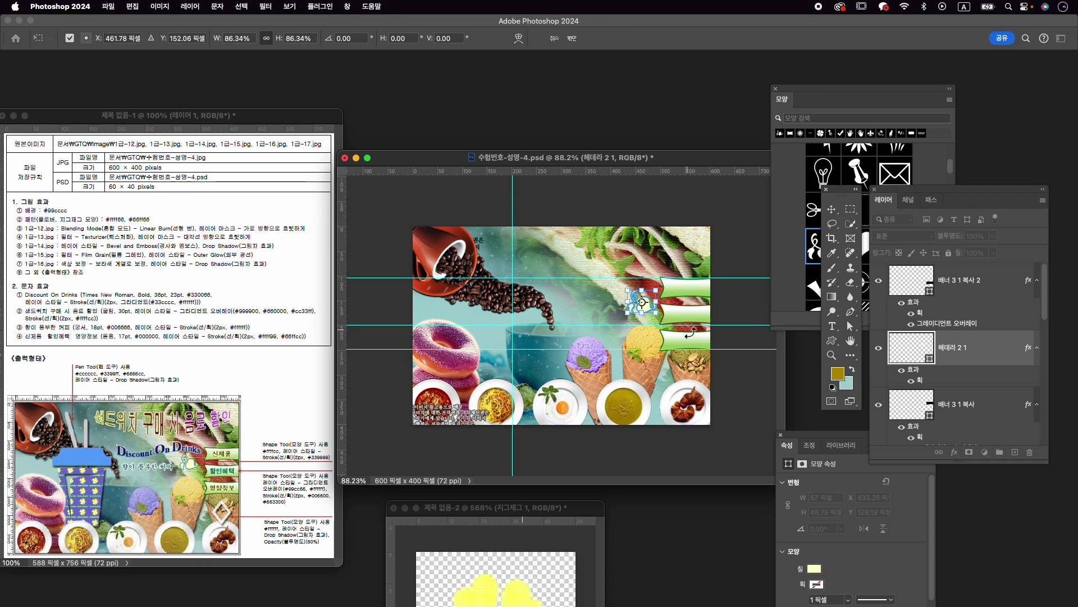
{"action": "key", "text": "Return"}
{"action": "left_click_drag", "start_coordinate": [1003, 354], "coordinate": [990, 261]}
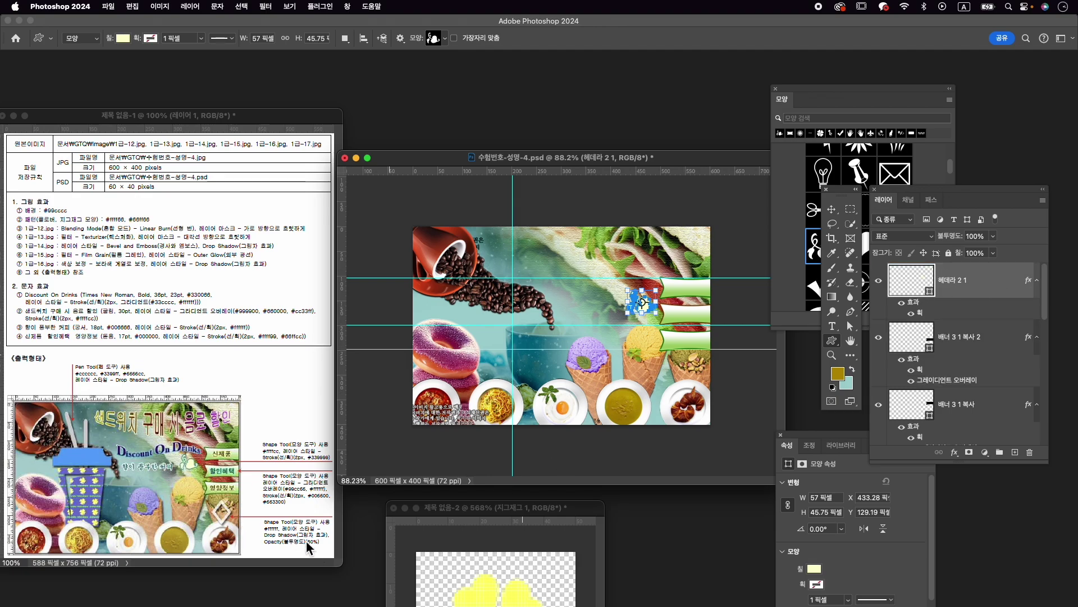
Browse the legacy shape groups for a hollow diamond frame matching the one in the exam's sample output.
{"action": "left_click", "coordinate": [862, 118]}
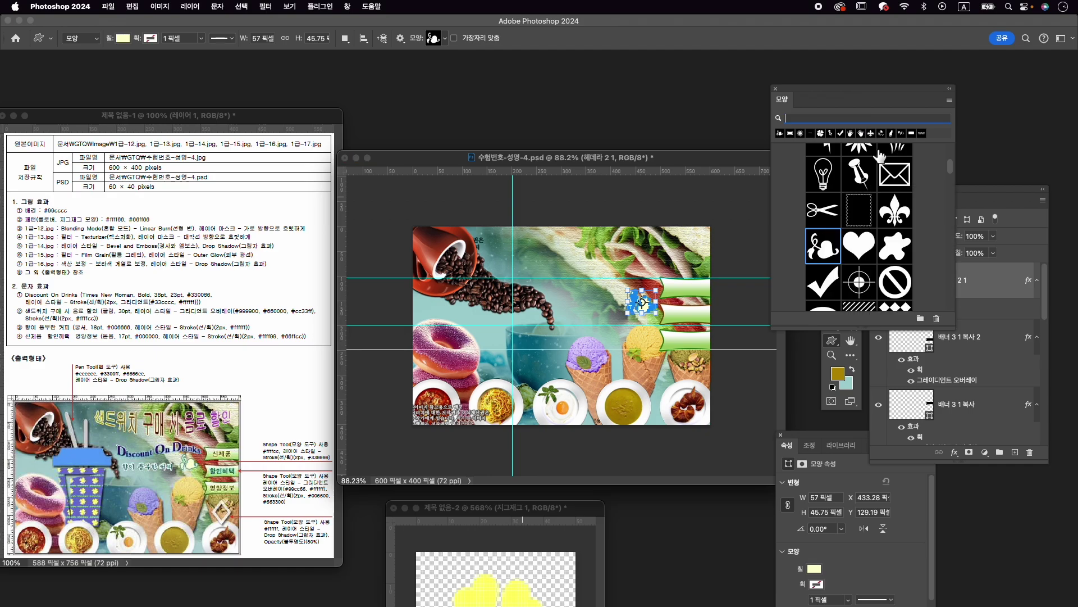
{"action": "scroll", "coordinate": [916, 232], "scroll_direction": "up", "scroll_amount": 10}
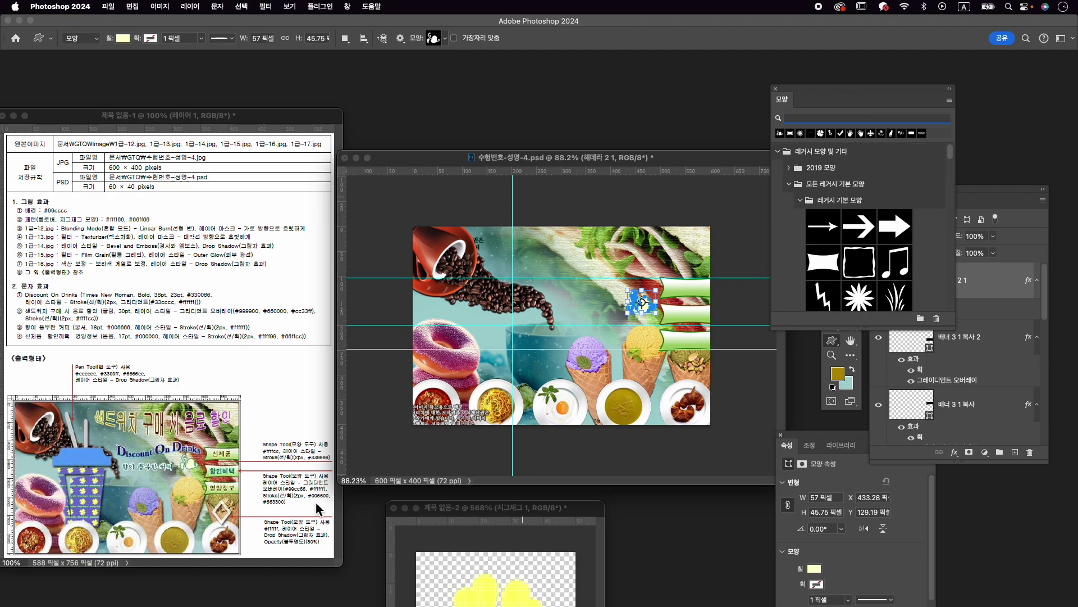
{"action": "scroll", "coordinate": [842, 236], "scroll_direction": "down", "scroll_amount": 8}
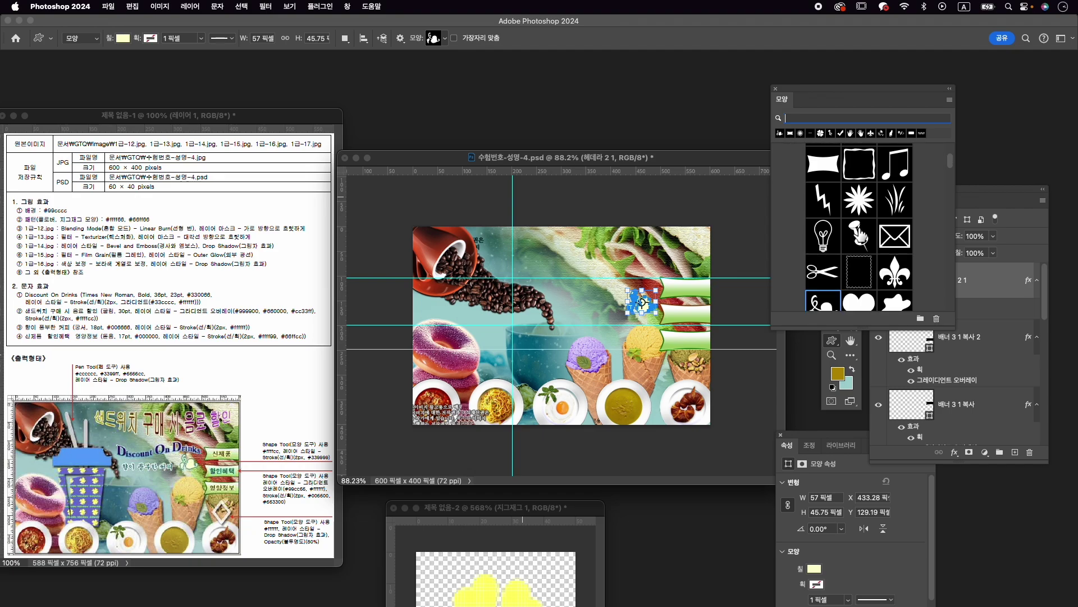
{"action": "scroll", "coordinate": [860, 233], "scroll_direction": "down", "scroll_amount": 10}
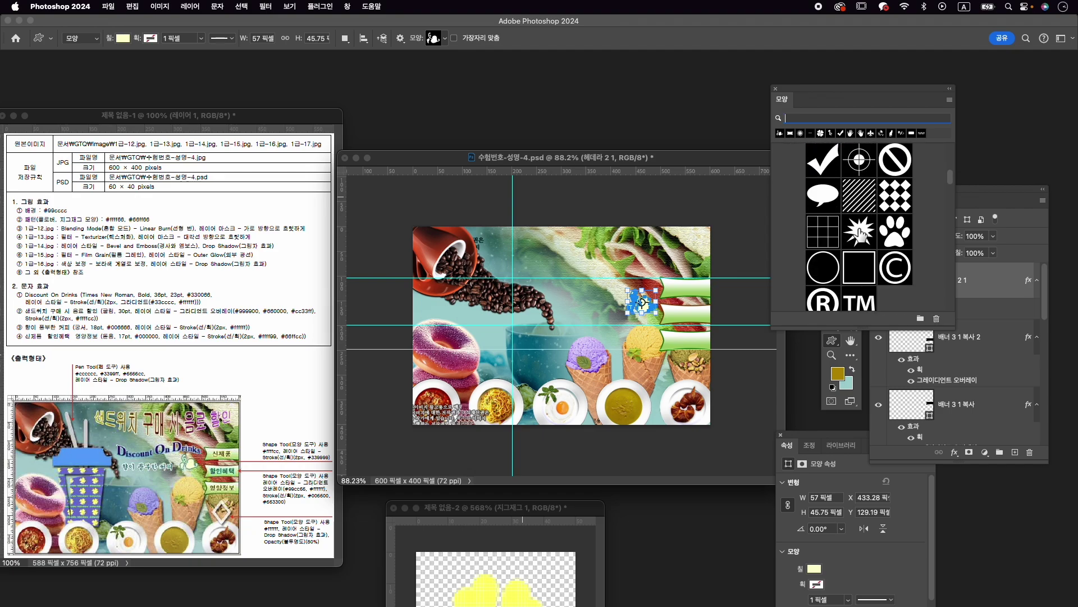
{"action": "left_click", "coordinate": [801, 211]}
{"action": "left_click", "coordinate": [801, 210]}
{"action": "left_click", "coordinate": [800, 240]}
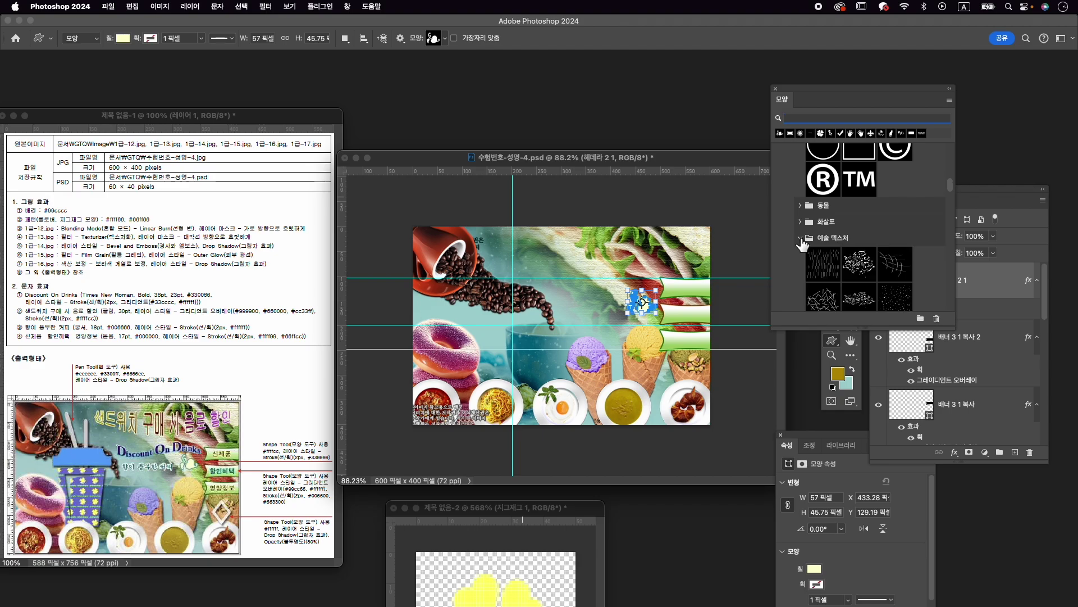
{"action": "left_click", "coordinate": [798, 238]}
{"action": "left_click", "coordinate": [807, 237]}
{"action": "scroll", "coordinate": [817, 244], "scroll_direction": "down", "scroll_amount": 4}
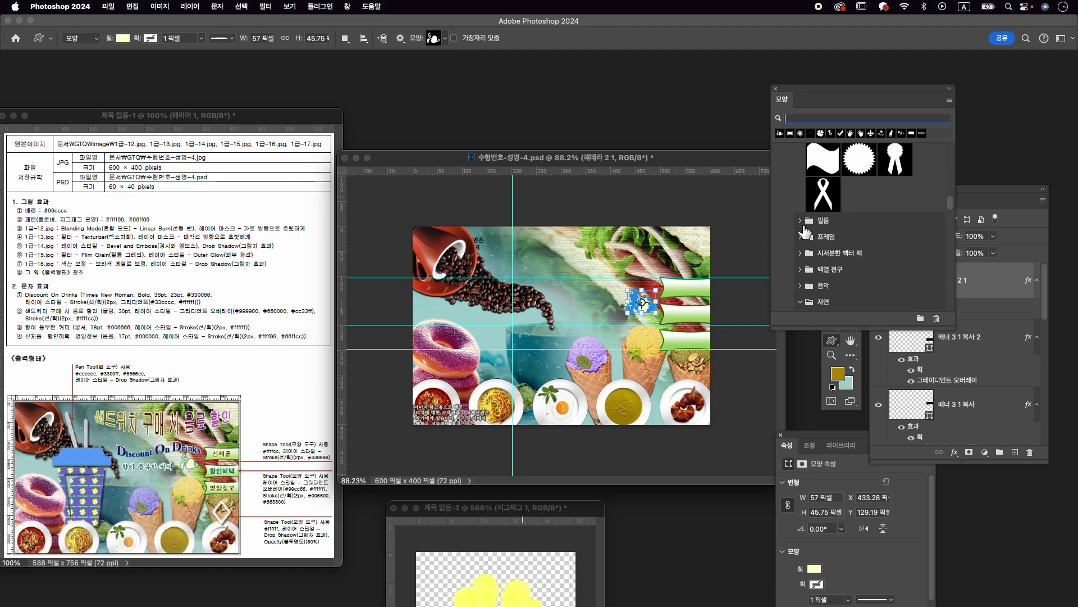
{"action": "left_click", "coordinate": [802, 237]}
{"action": "left_click", "coordinate": [802, 237]}
{"action": "left_click", "coordinate": [802, 237]}
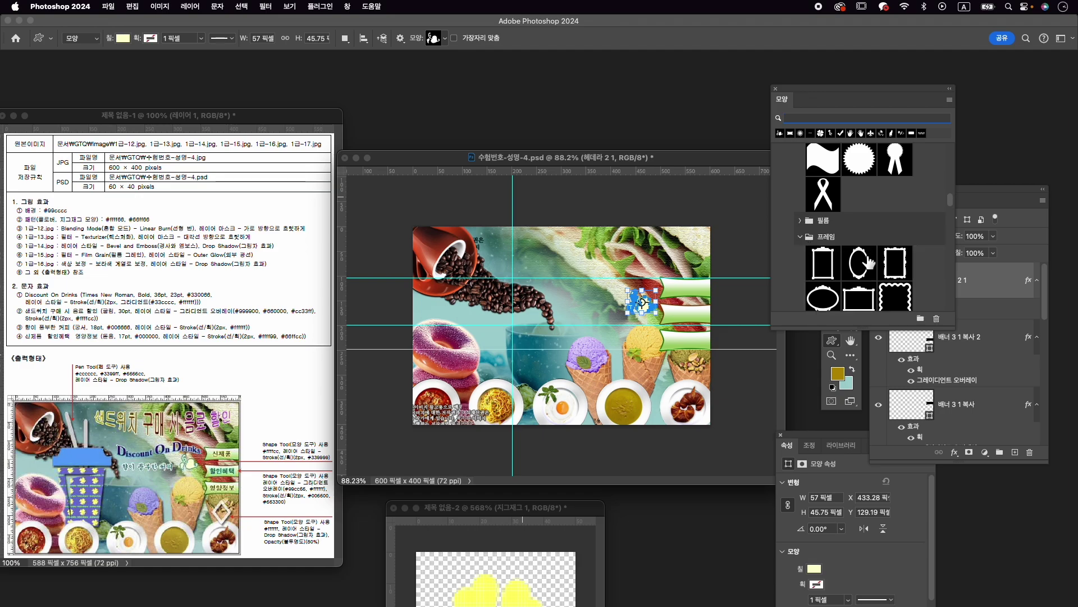
{"action": "scroll", "coordinate": [869, 262], "scroll_direction": "down", "scroll_amount": 3}
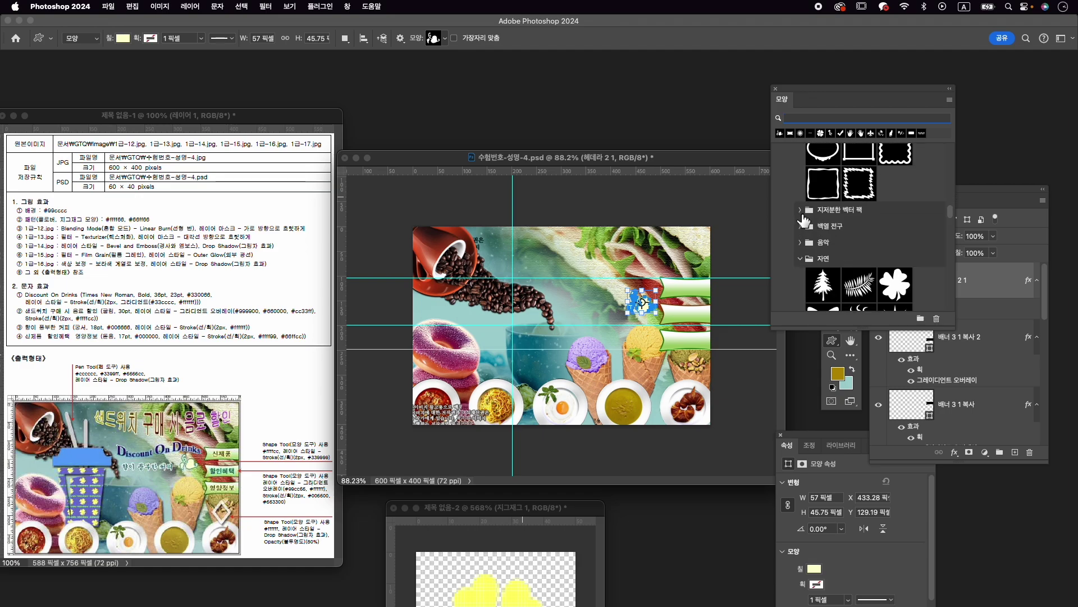
{"action": "scroll", "coordinate": [805, 247], "scroll_direction": "down", "scroll_amount": 10}
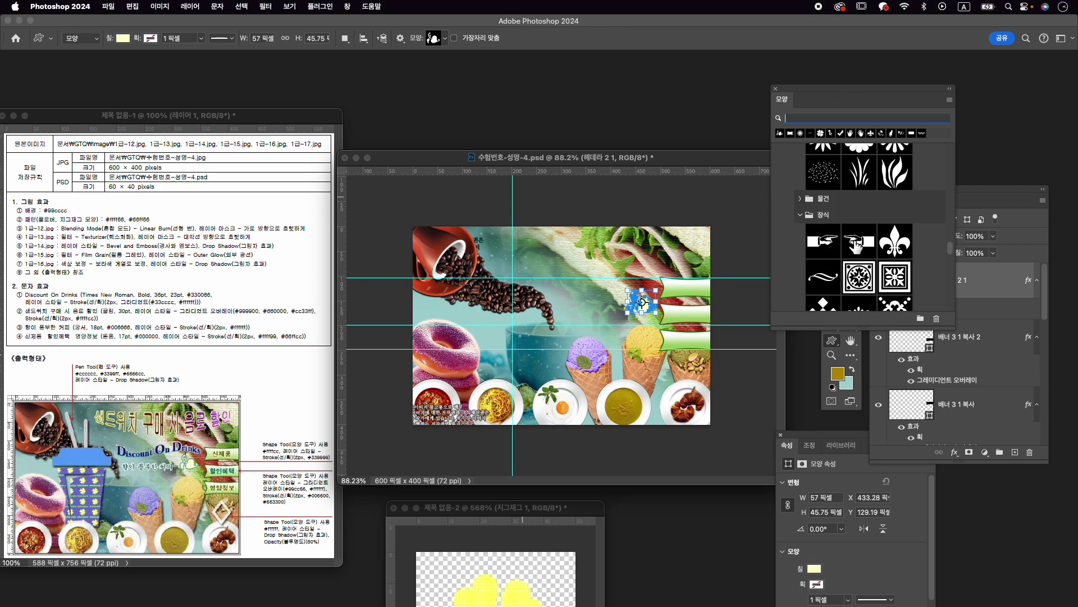
{"action": "scroll", "coordinate": [848, 250], "scroll_direction": "down", "scroll_amount": 3}
{"action": "scroll", "coordinate": [868, 247], "scroll_direction": "down", "scroll_amount": 2}
{"action": "scroll", "coordinate": [868, 247], "scroll_direction": "down", "scroll_amount": 3}
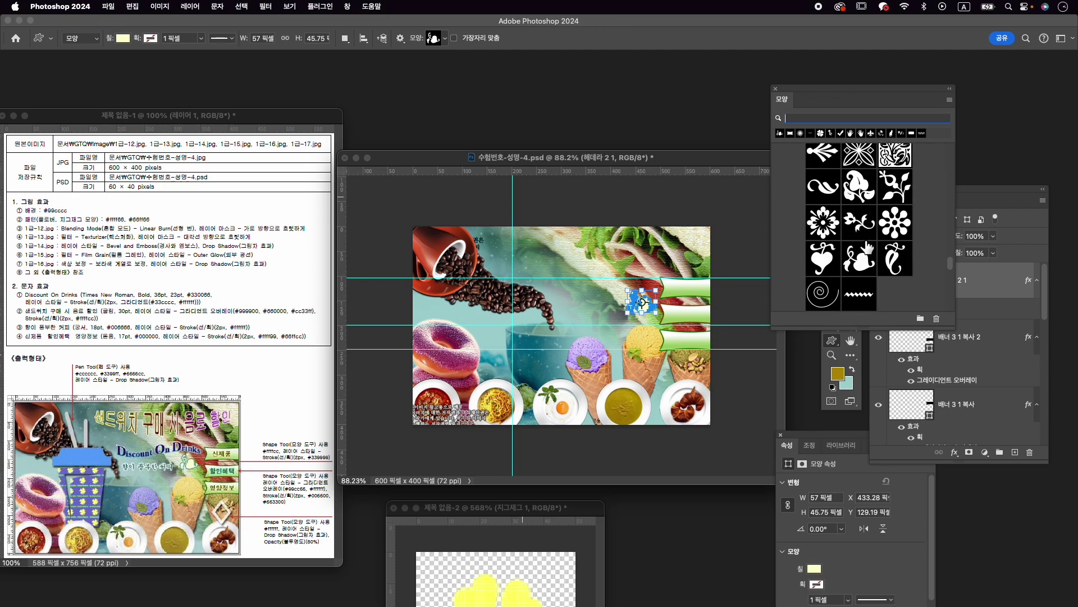
{"action": "scroll", "coordinate": [869, 247], "scroll_direction": "up", "scroll_amount": 5}
{"action": "scroll", "coordinate": [869, 246], "scroll_direction": "down", "scroll_amount": 10}
{"action": "scroll", "coordinate": [864, 245], "scroll_direction": "down", "scroll_amount": 4}
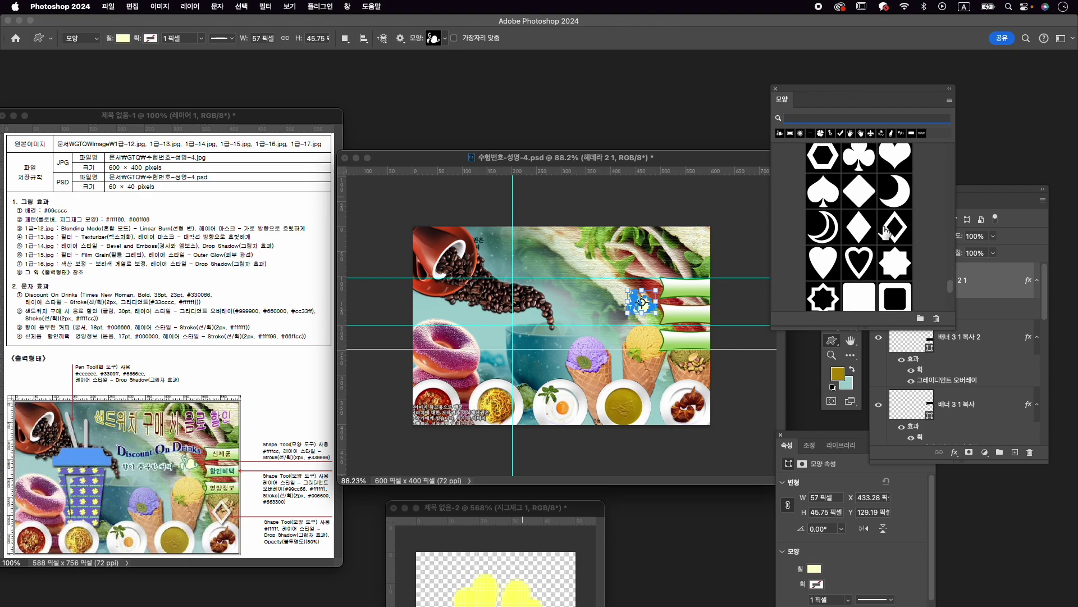
Draw a diamond frame shape about 62 × 78 px below the banners and set its fill colour to ffffff.
{"action": "left_click", "coordinate": [901, 229]}
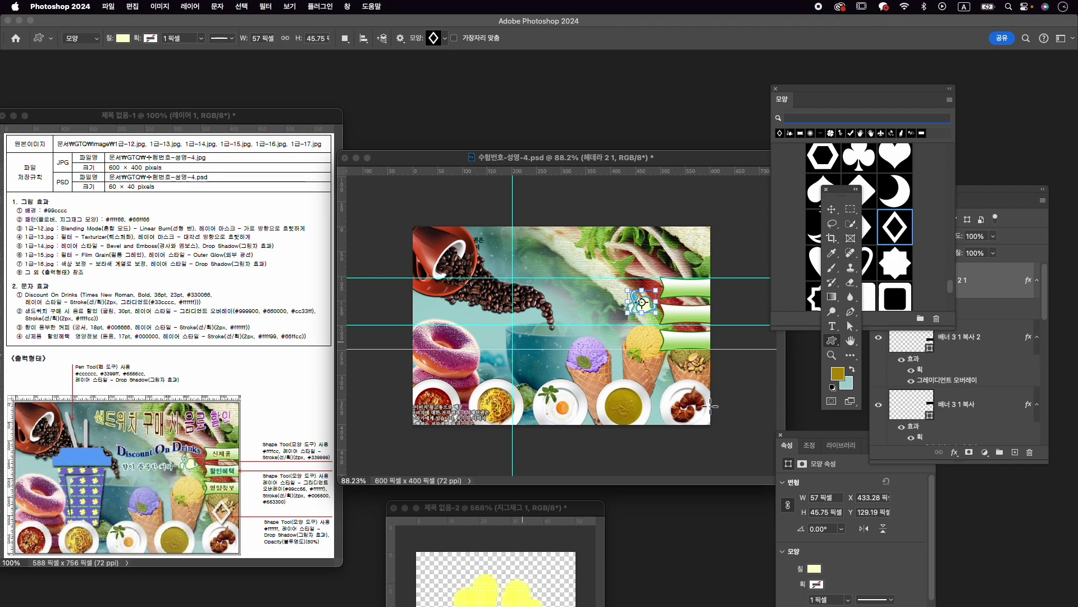
{"action": "left_click_drag", "start_coordinate": [681, 358], "coordinate": [706, 409]}
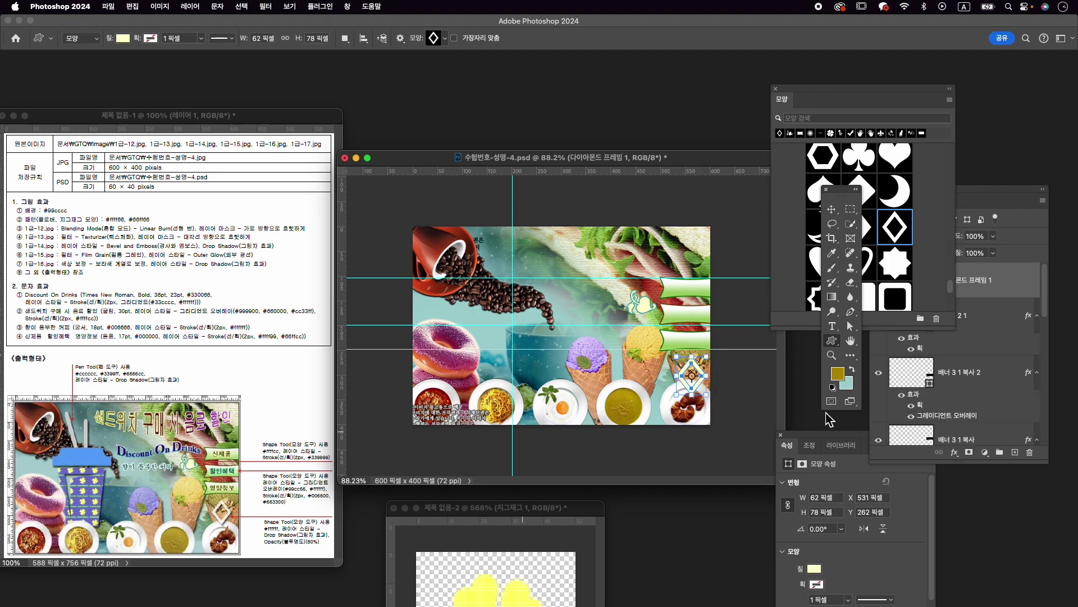
{"action": "left_click", "coordinate": [863, 471]}
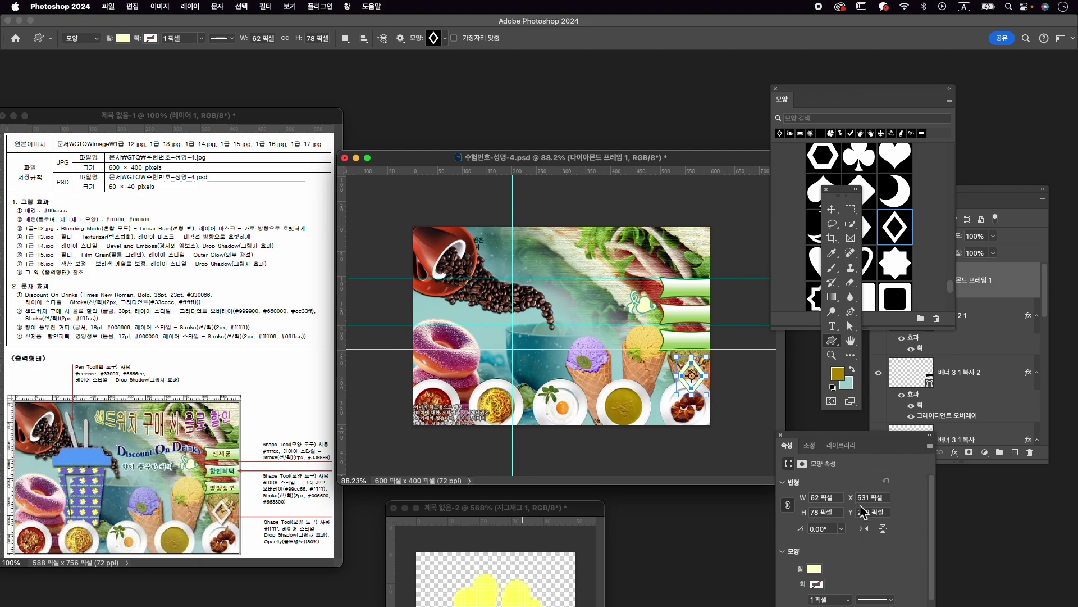
{"action": "left_click", "coordinate": [815, 569]}
{"action": "left_click", "coordinate": [930, 410]}
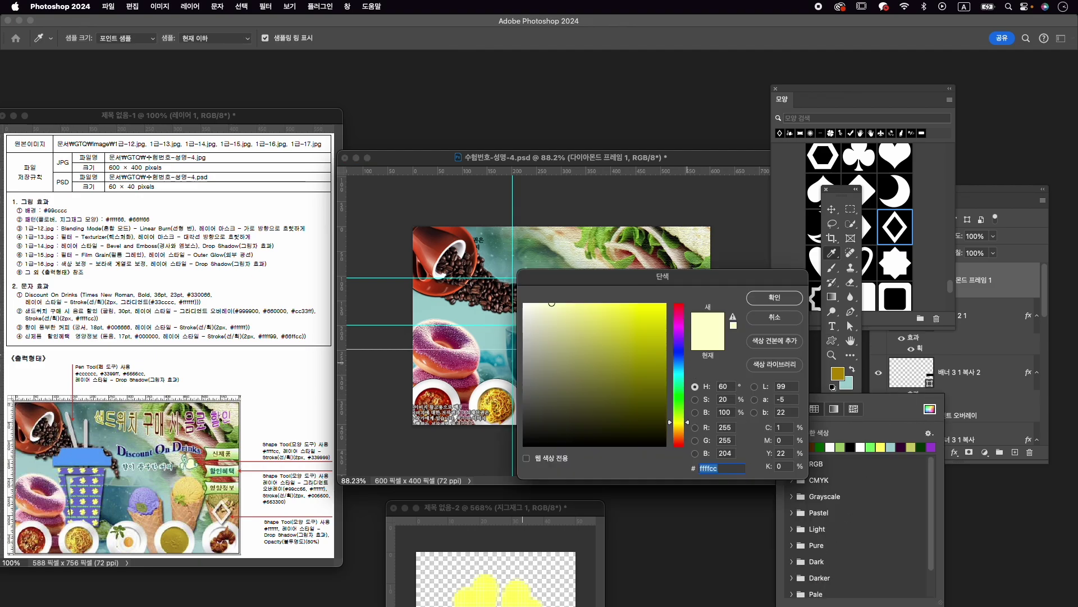
{"action": "type", "text": "ffffff"}
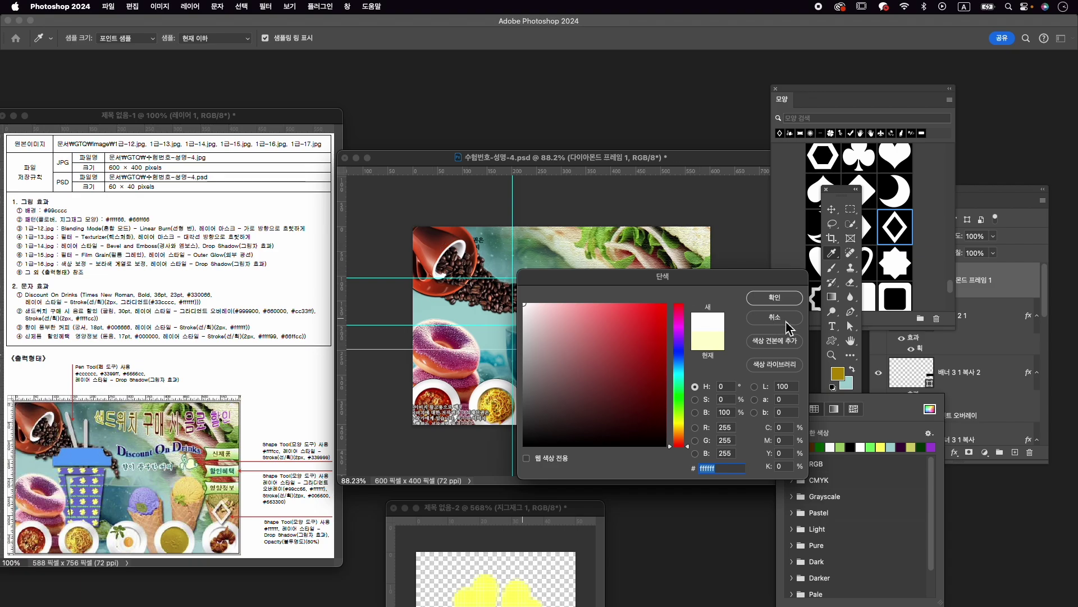
{"action": "left_click", "coordinate": [783, 299]}
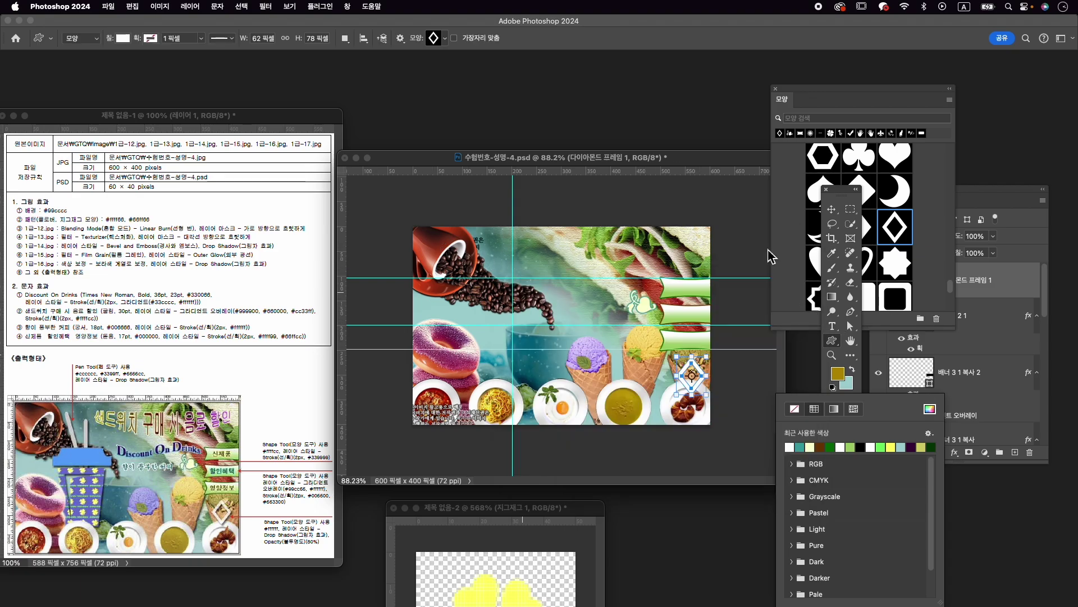
Add a drop shadow layer style to the diamond frame and set its layer opacity to 80%.
{"action": "left_click", "coordinate": [956, 454]}
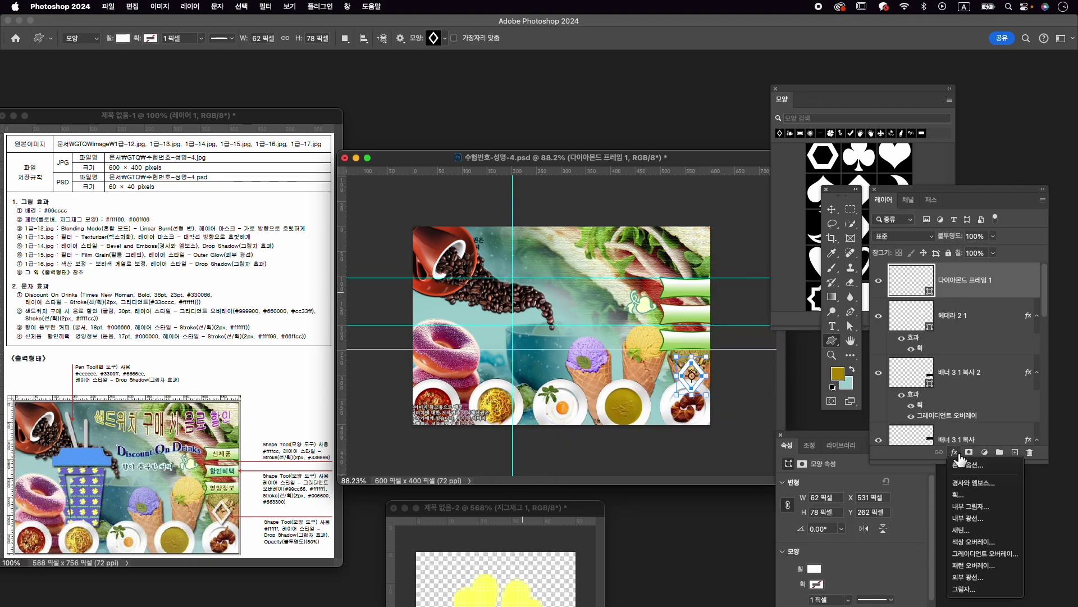
{"action": "left_click", "coordinate": [963, 588]}
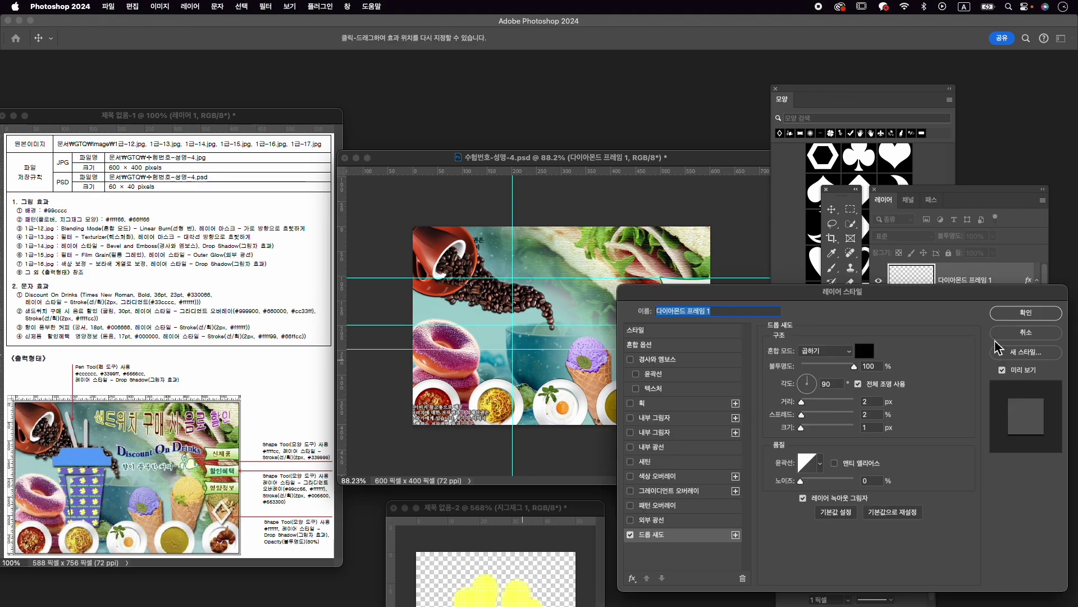
{"action": "left_click", "coordinate": [1024, 311]}
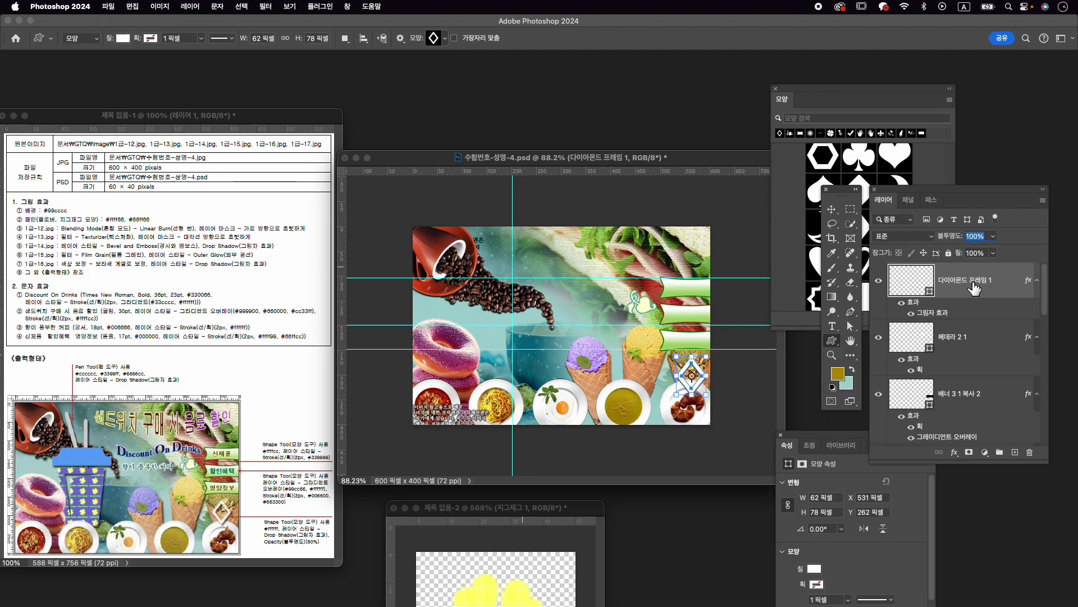
{"action": "type", "text": "80"}
{"action": "key", "text": "Return"}
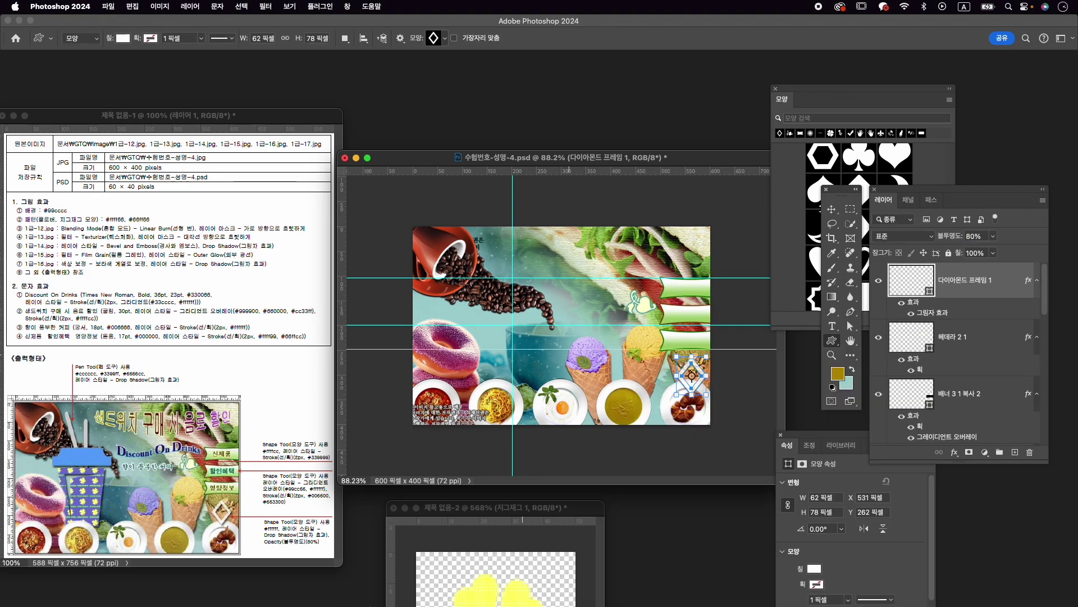
Scale the diamond frame down to about 81% and nudge it slightly left and up above the croissant plate.
{"action": "key", "text": "super+t"}
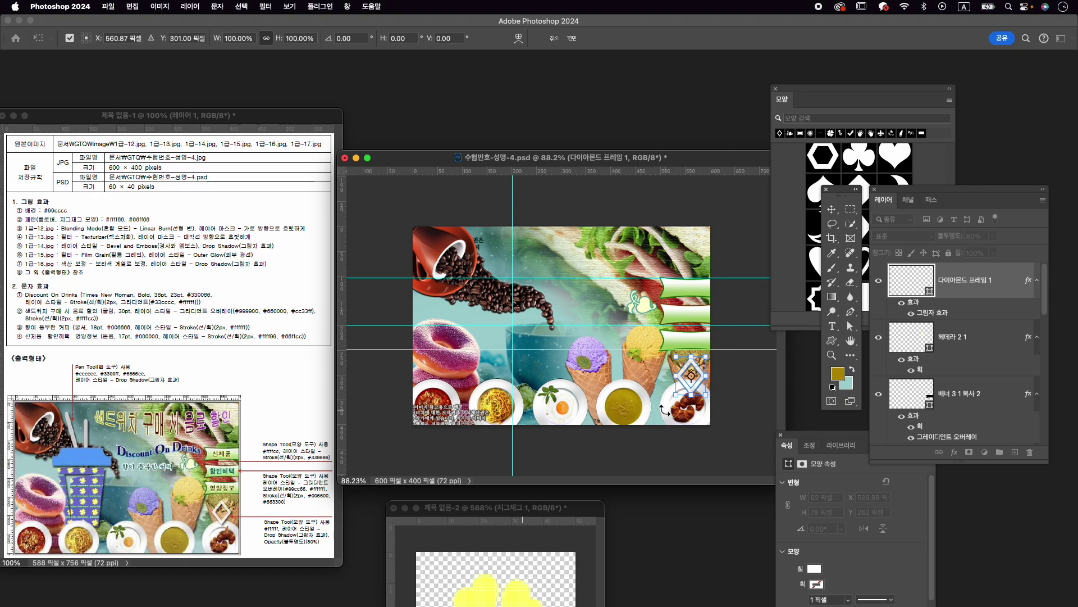
{"action": "key", "text": "Left"}
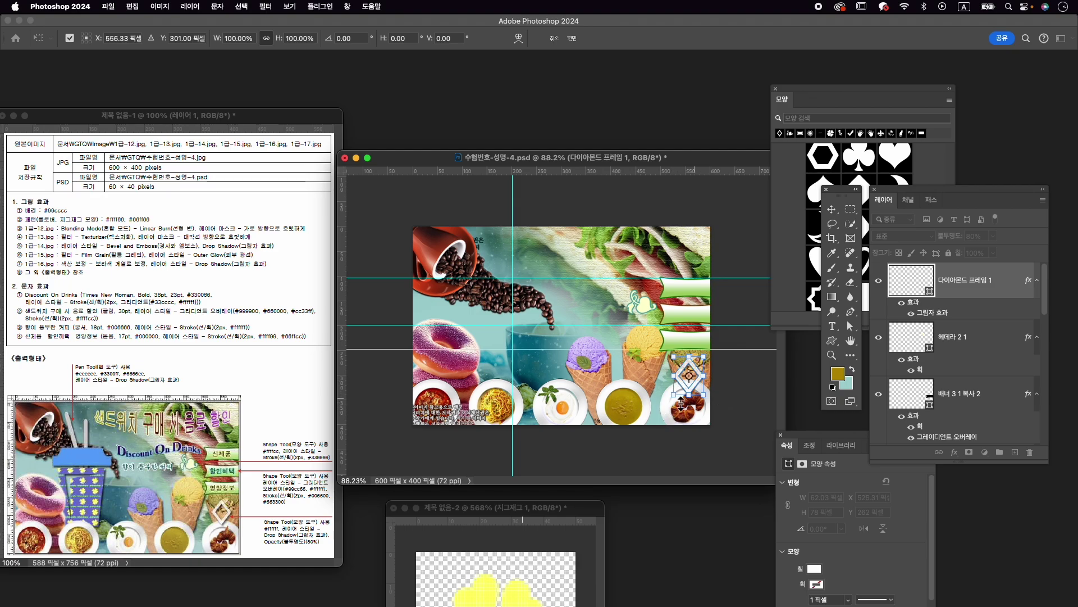
{"action": "left_click_drag", "start_coordinate": [702, 399], "coordinate": [700, 399]}
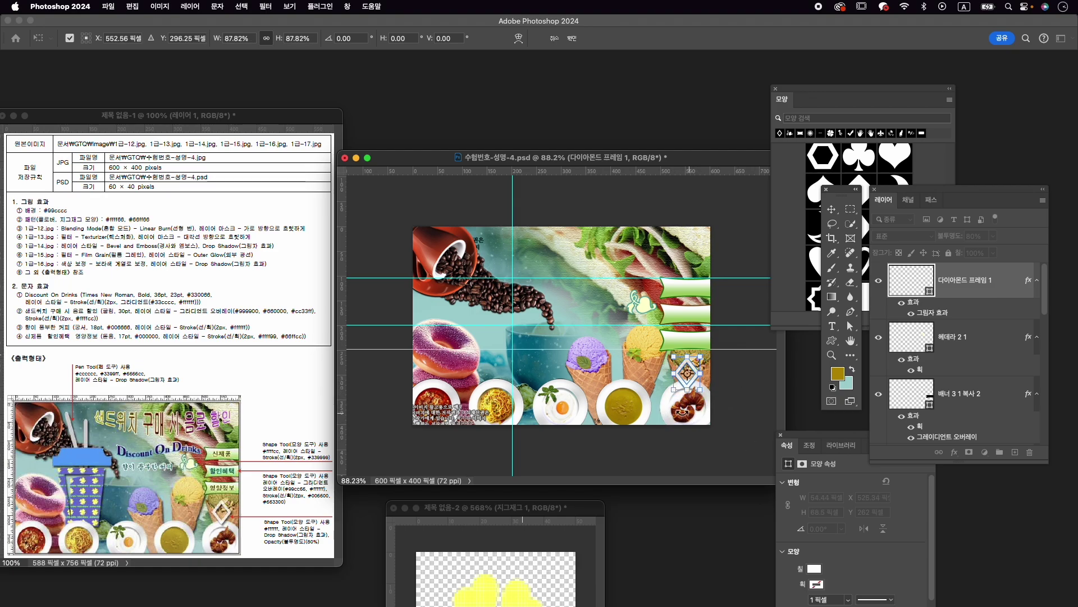
{"action": "left_click_drag", "start_coordinate": [688, 373], "coordinate": [676, 387]}
{"action": "key", "text": "Left"}
{"action": "key", "text": "Left"}
{"action": "key", "text": "Down"}
{"action": "key", "text": "Left"}
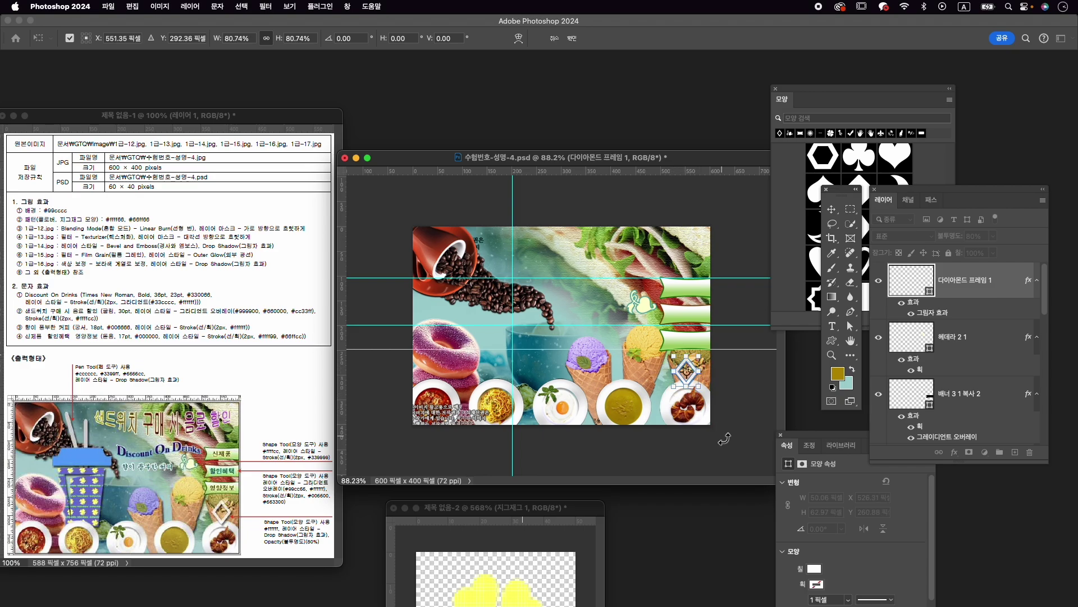
{"action": "key", "text": "Up"}
{"action": "key", "text": "Return"}
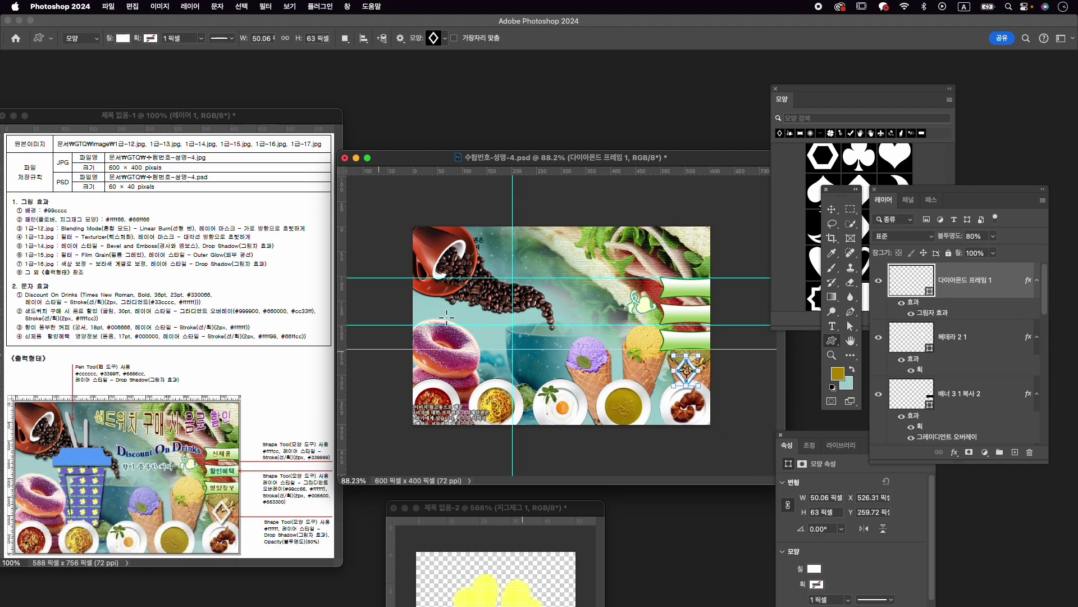
Switch to the Move tool and close the Shapes and Properties panels.
{"action": "key", "text": "v"}
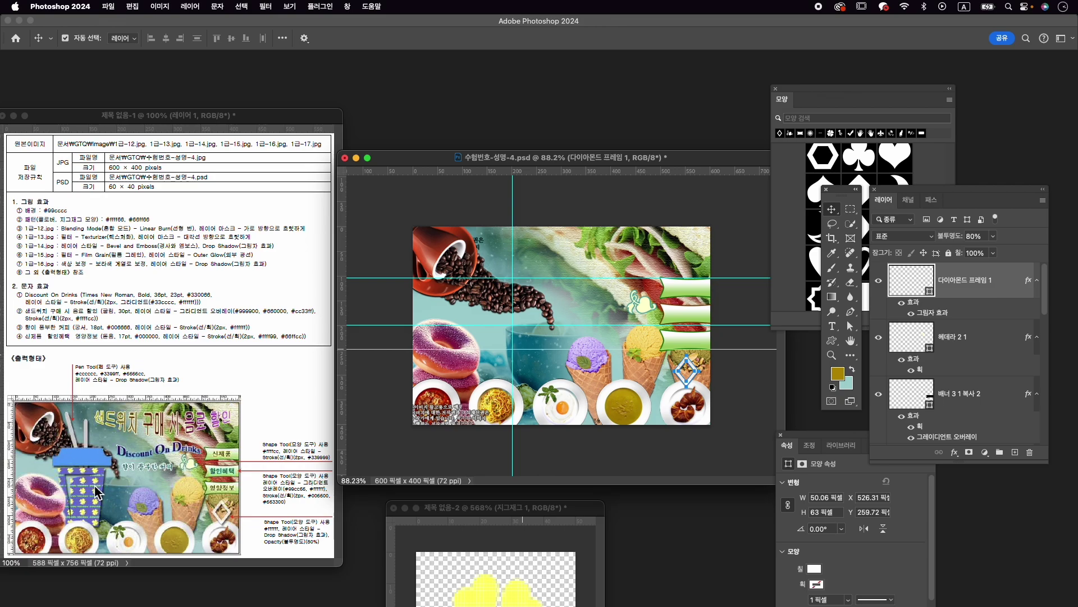
{"action": "left_click", "coordinate": [775, 89]}
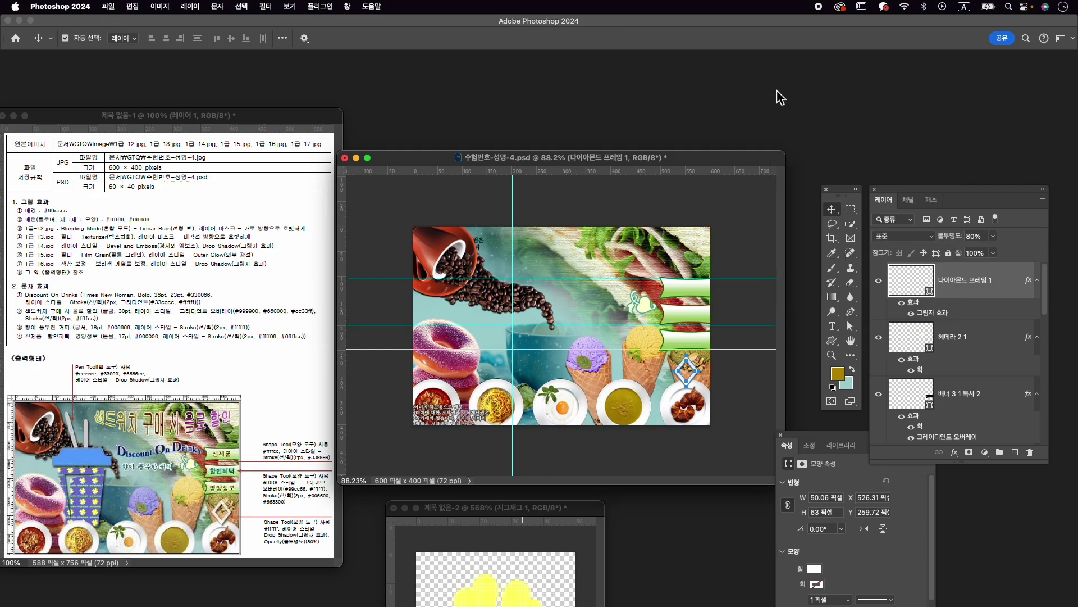
{"action": "left_click", "coordinate": [780, 435]}
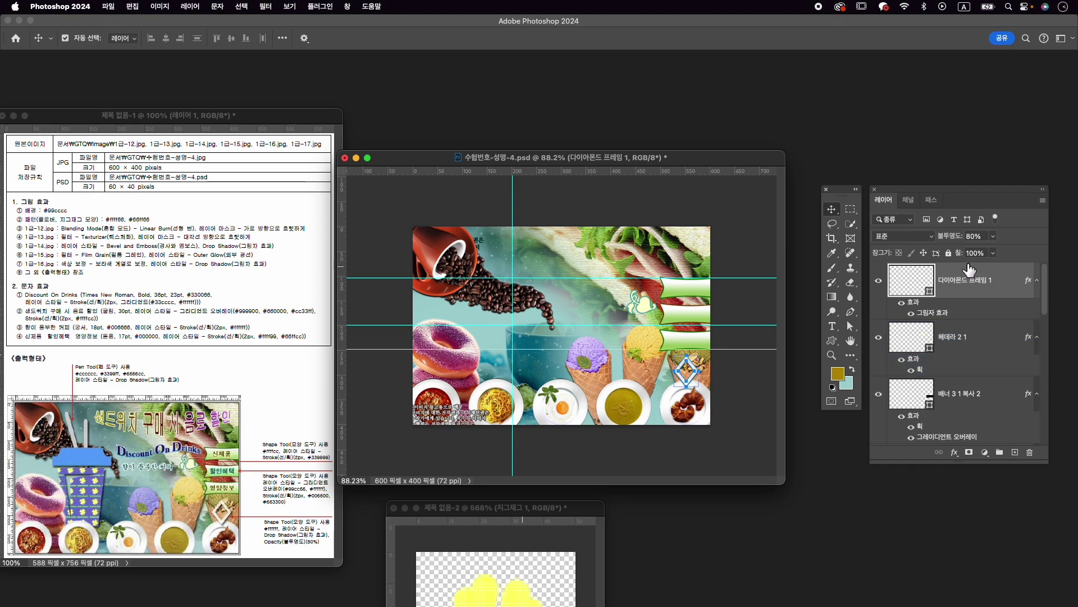
{"action": "left_click", "coordinate": [852, 314]}
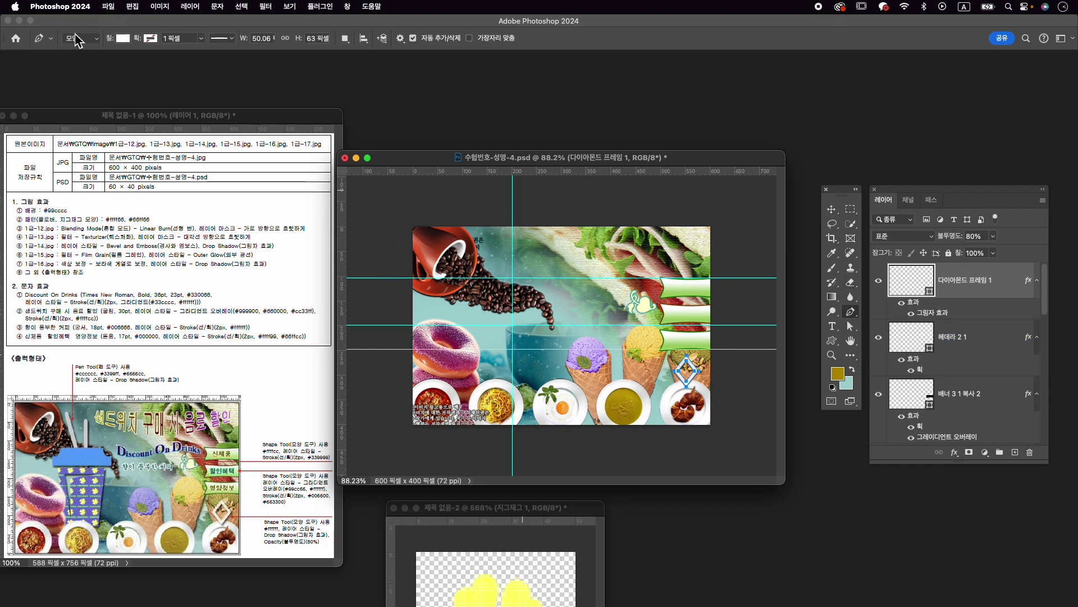
{"action": "left_click", "coordinate": [123, 39]}
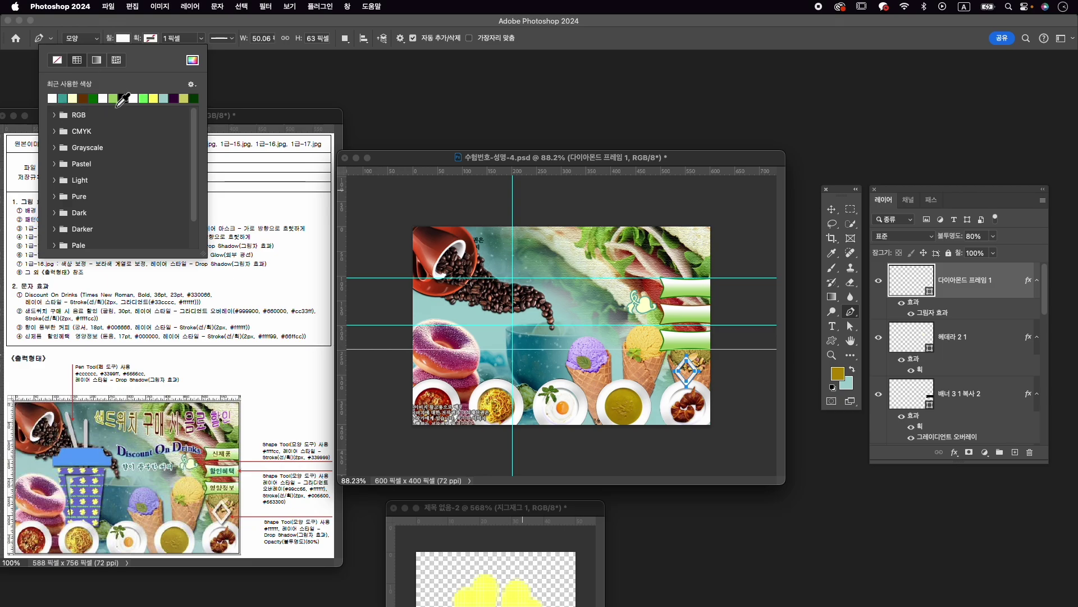
{"action": "left_click", "coordinate": [122, 98]}
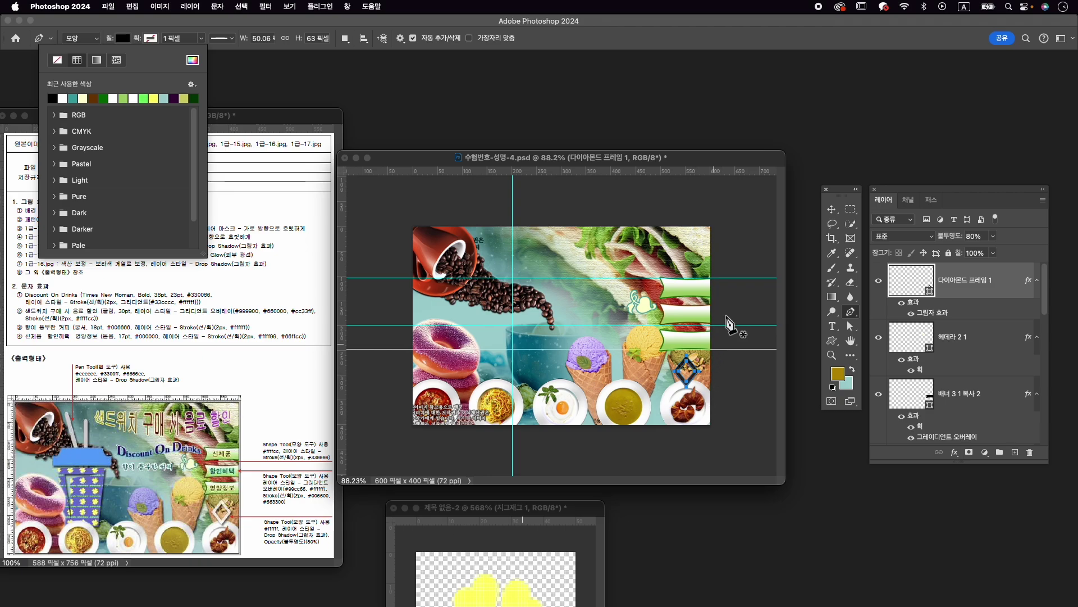
{"action": "left_click", "coordinate": [669, 168]}
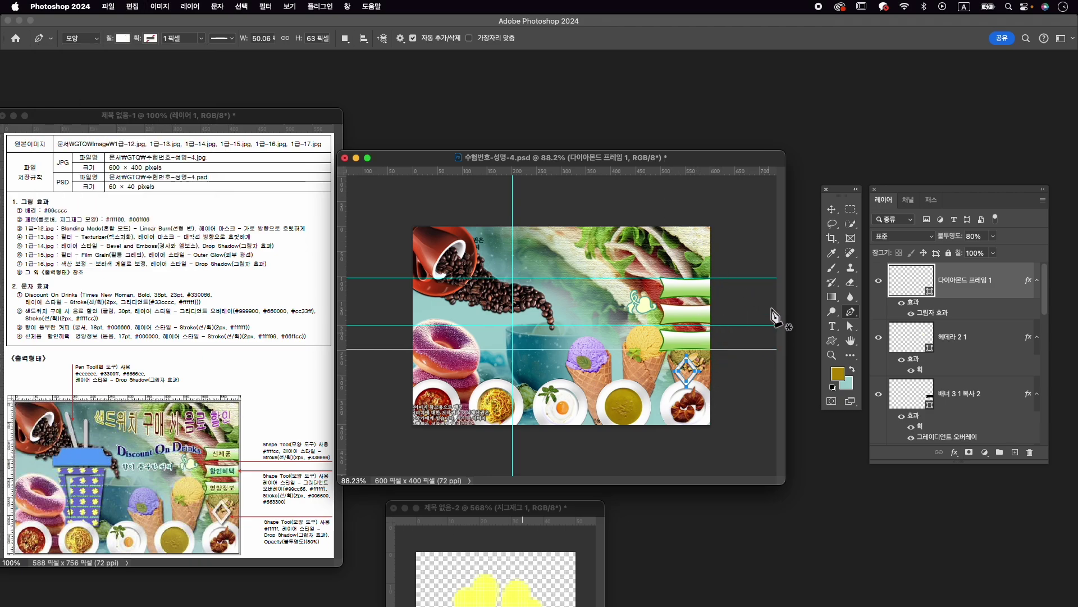
Return to the Move tool and deselect the diamond frame layer so that no layer is selected.
{"action": "left_click", "coordinate": [982, 331]}
{"action": "left_click", "coordinate": [973, 301]}
{"action": "left_click", "coordinate": [835, 215]}
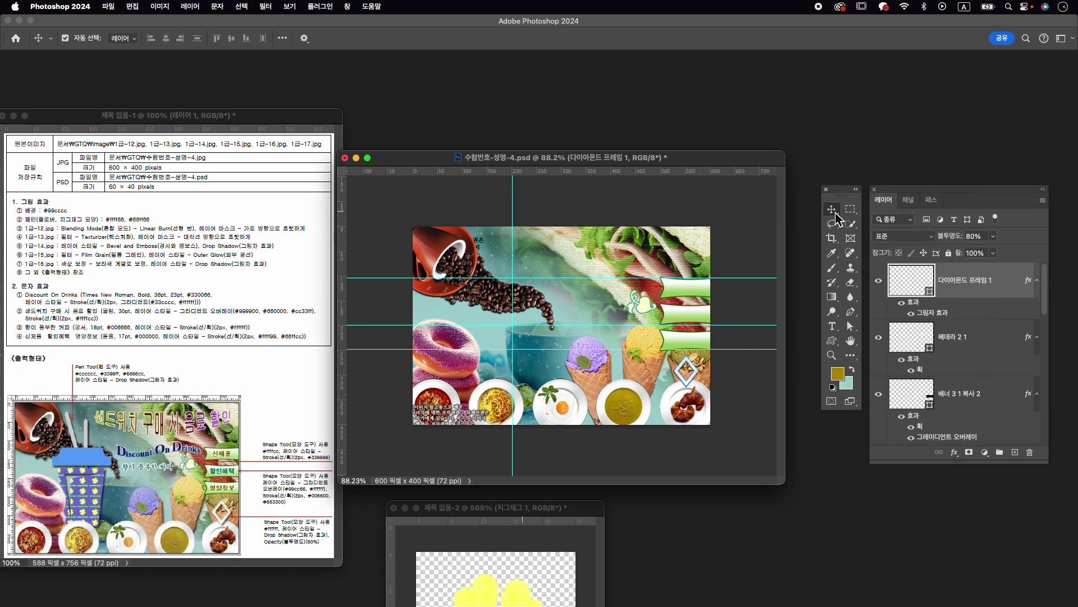
{"action": "left_click", "coordinate": [738, 247]}
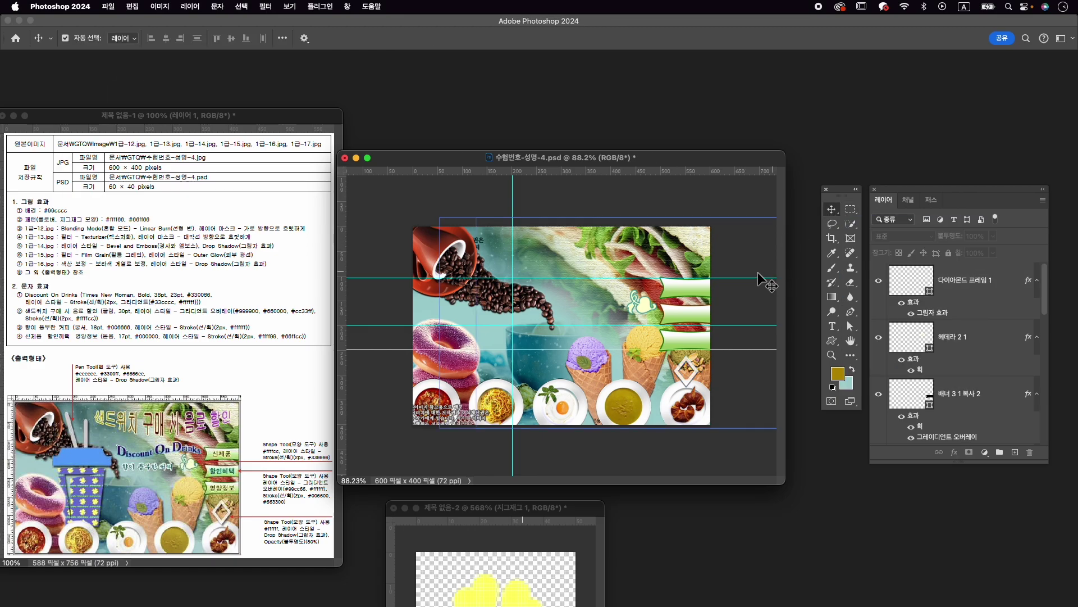
Activate the Pen tool in shape mode with a black fill for the cup.
{"action": "left_click", "coordinate": [851, 311]}
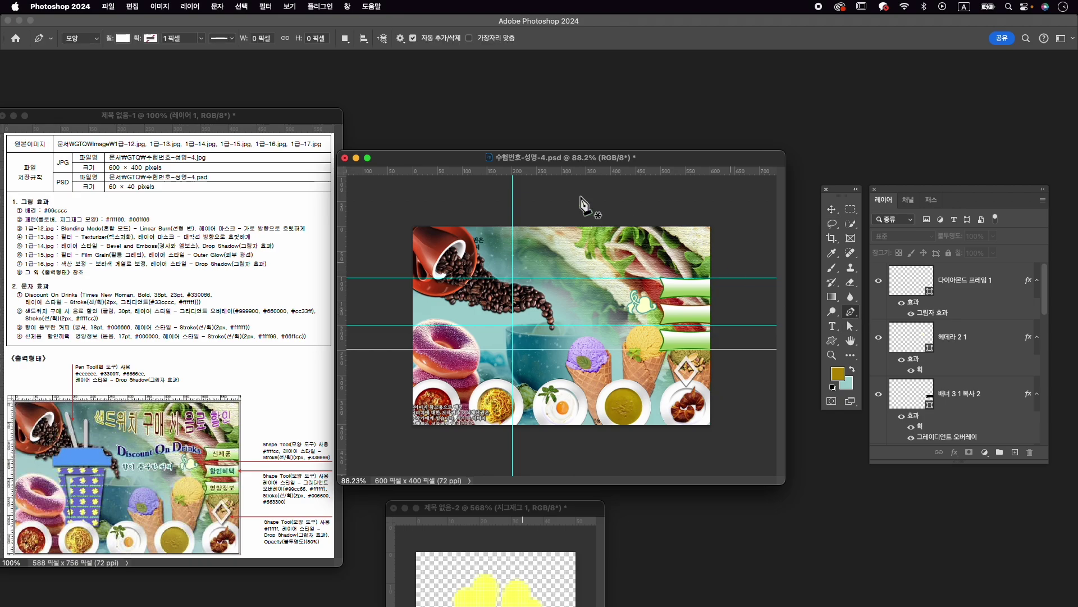
{"action": "left_click", "coordinate": [123, 38]}
{"action": "left_click", "coordinate": [52, 99]}
{"action": "left_click", "coordinate": [607, 170]}
Clear the old guides and frame the cup area with vertical guides at about 100 and 250 px and horizontal guides at about 113 and 330 px.
{"action": "left_click", "coordinate": [290, 6]}
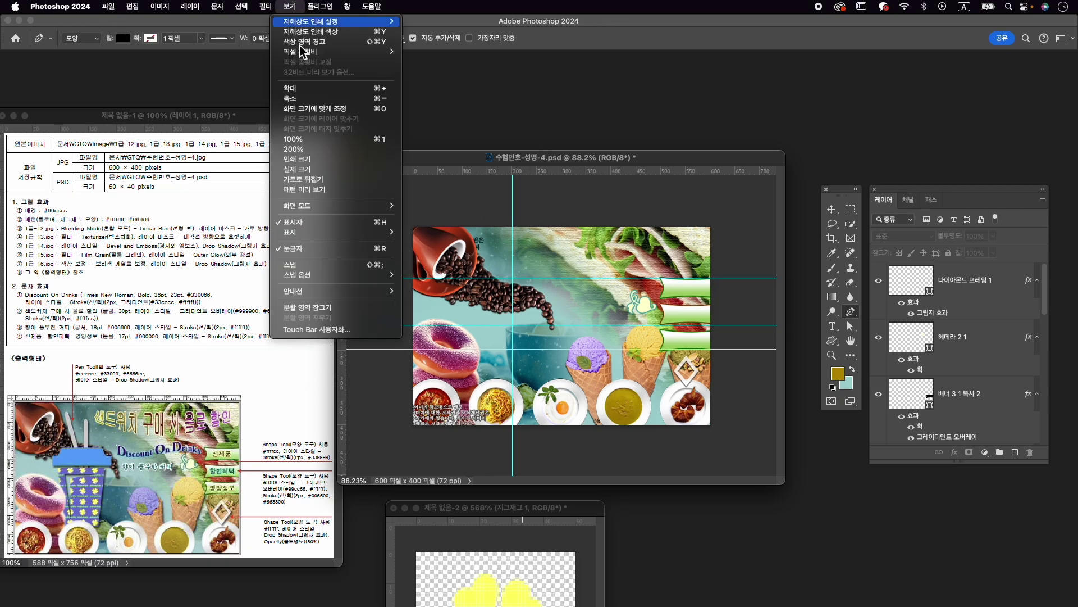
{"action": "mouse_move", "coordinate": [382, 291]}
{"action": "left_click", "coordinate": [456, 312]}
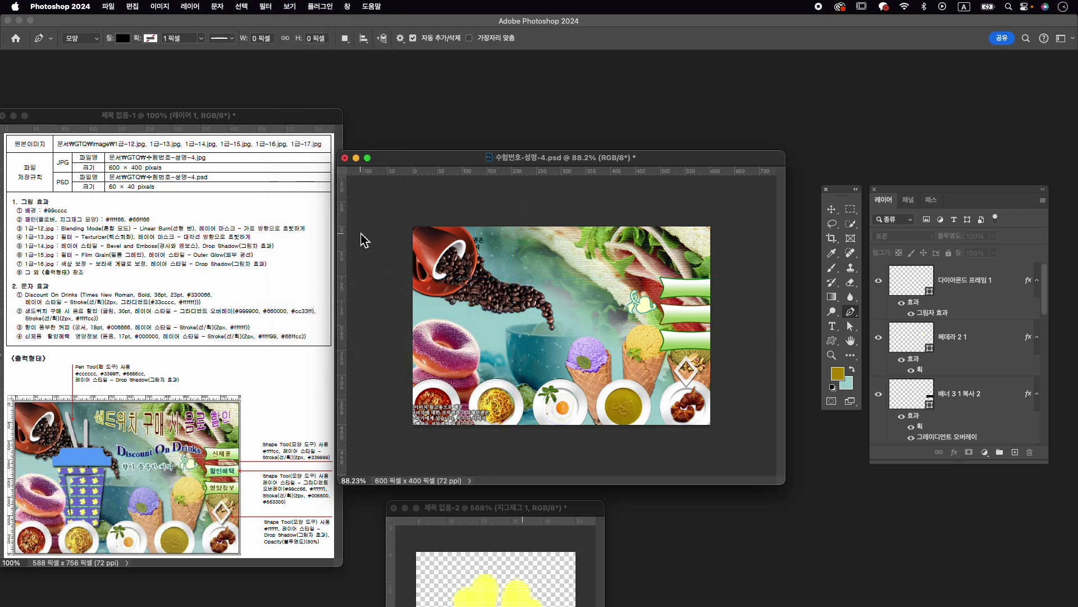
{"action": "left_click_drag", "start_coordinate": [343, 267], "coordinate": [463, 268]}
{"action": "left_click_drag", "start_coordinate": [462, 173], "coordinate": [465, 284]}
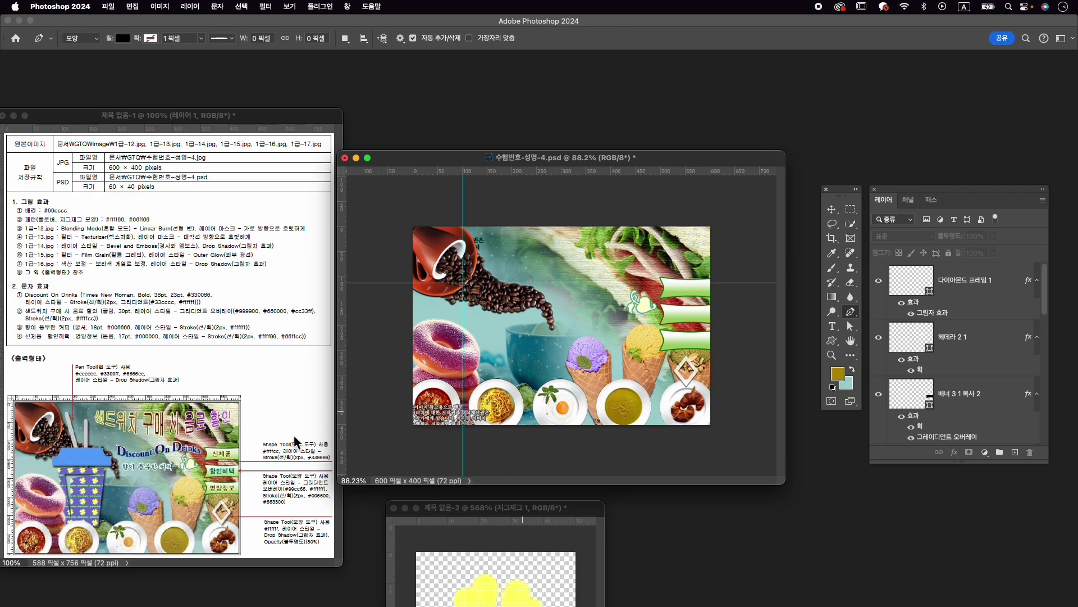
{"action": "left_click_drag", "start_coordinate": [489, 171], "coordinate": [517, 391]}
{"action": "left_click_drag", "start_coordinate": [348, 324], "coordinate": [540, 335]}
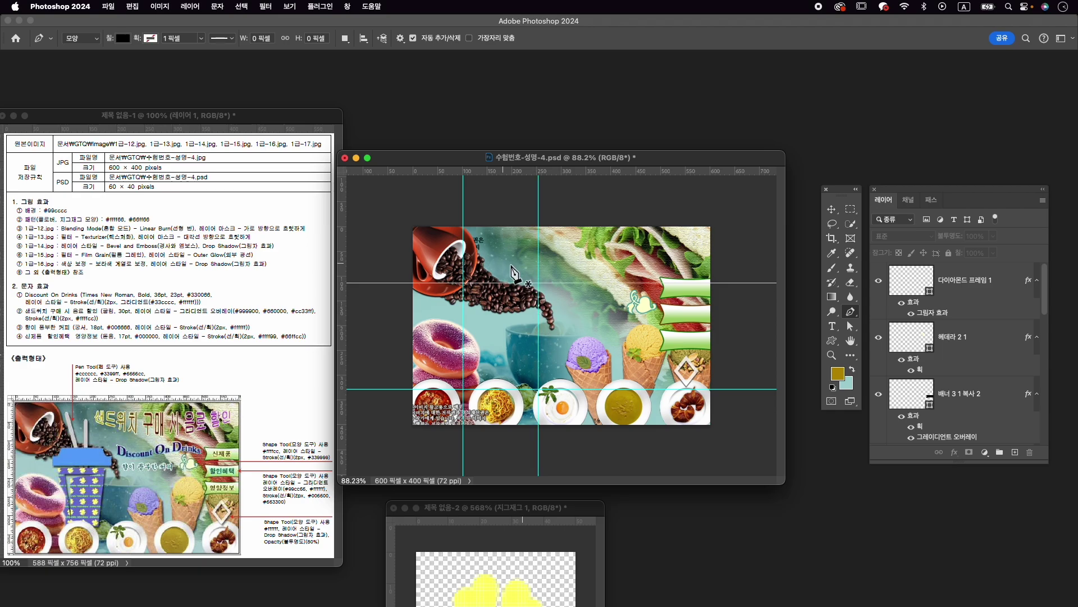
Start the cup lid's path with a straight top edge about 95 px wide along the upper guide, and lock the guides.
{"action": "scroll", "coordinate": [482, 345], "scroll_direction": "up", "scroll_amount": 8}
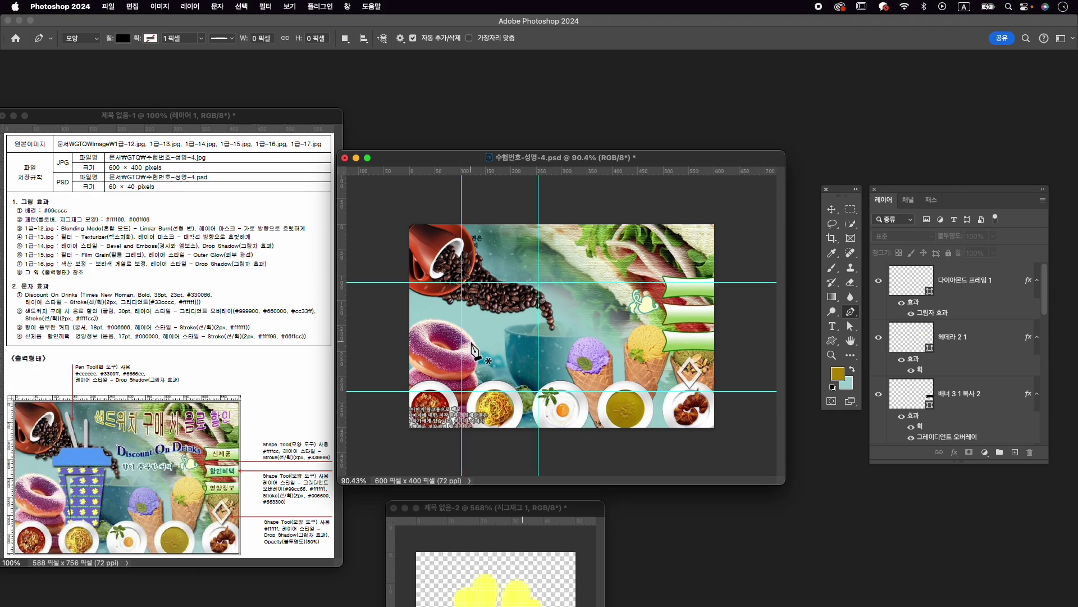
{"action": "scroll", "coordinate": [471, 343], "scroll_direction": "up", "scroll_amount": 3}
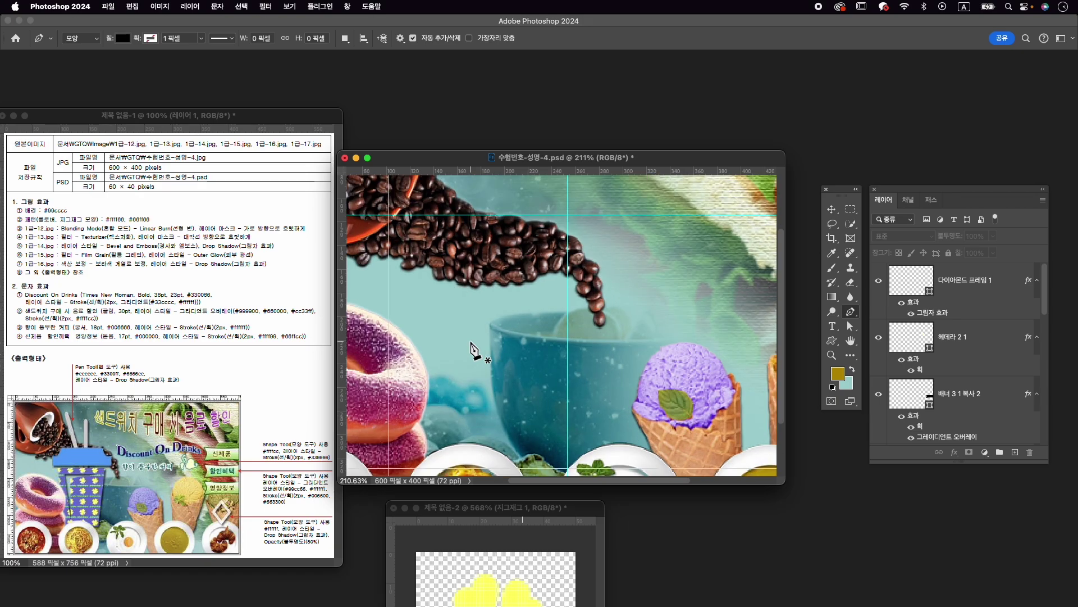
{"action": "left_click_drag", "start_coordinate": [525, 330], "coordinate": [604, 336]}
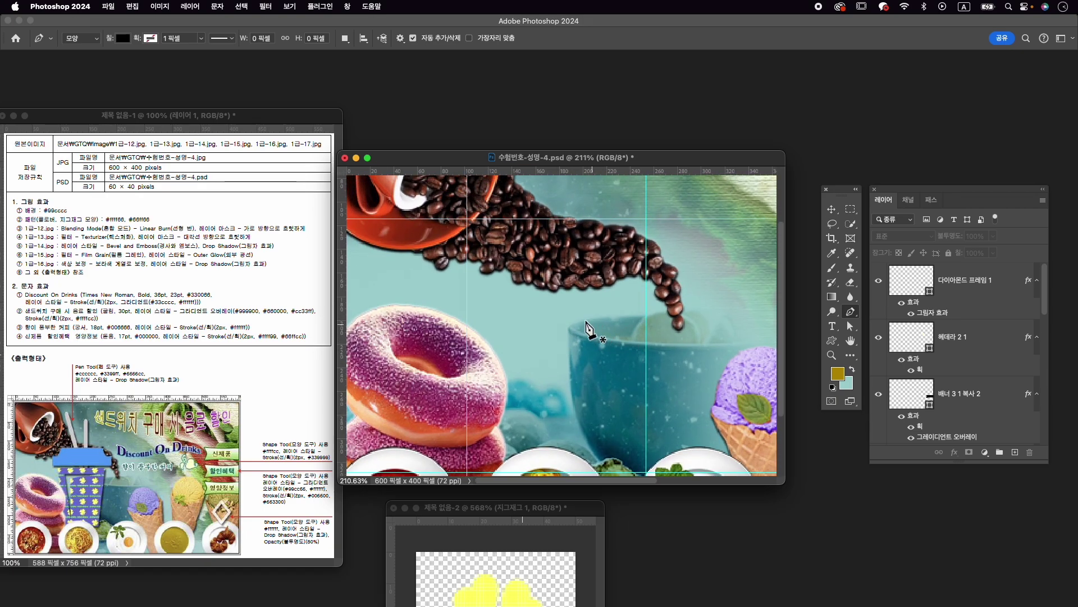
{"action": "left_click", "coordinate": [495, 219]}
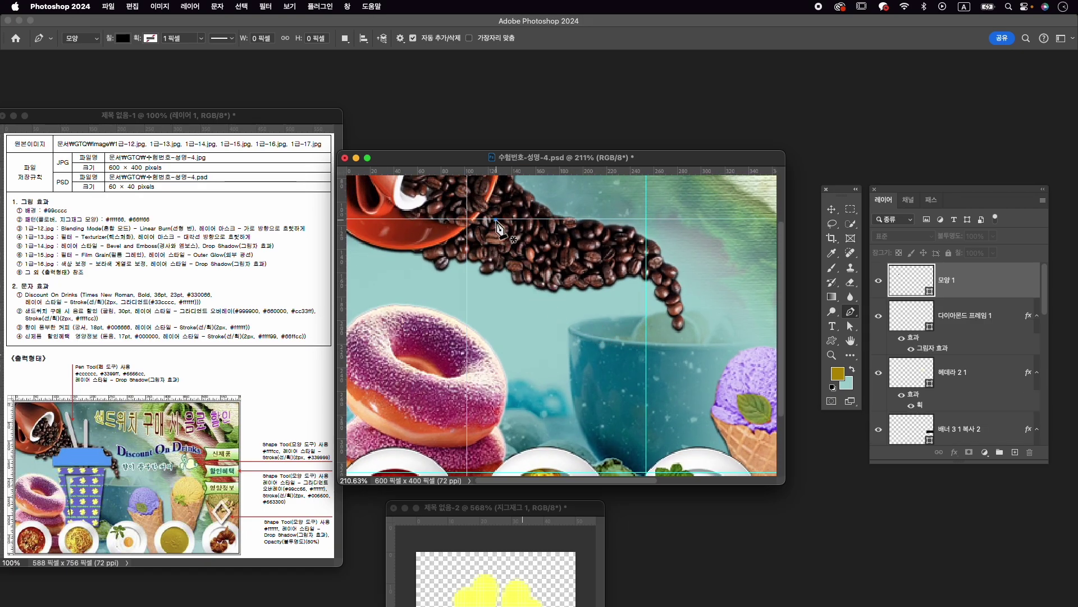
{"action": "left_click", "coordinate": [608, 219]}
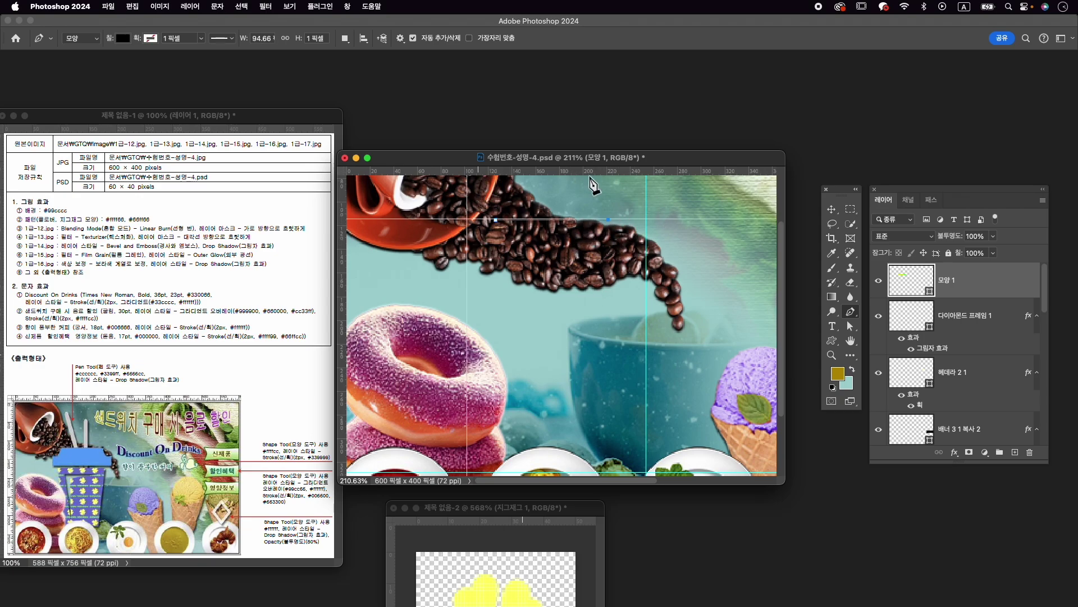
{"action": "left_click", "coordinate": [289, 7]}
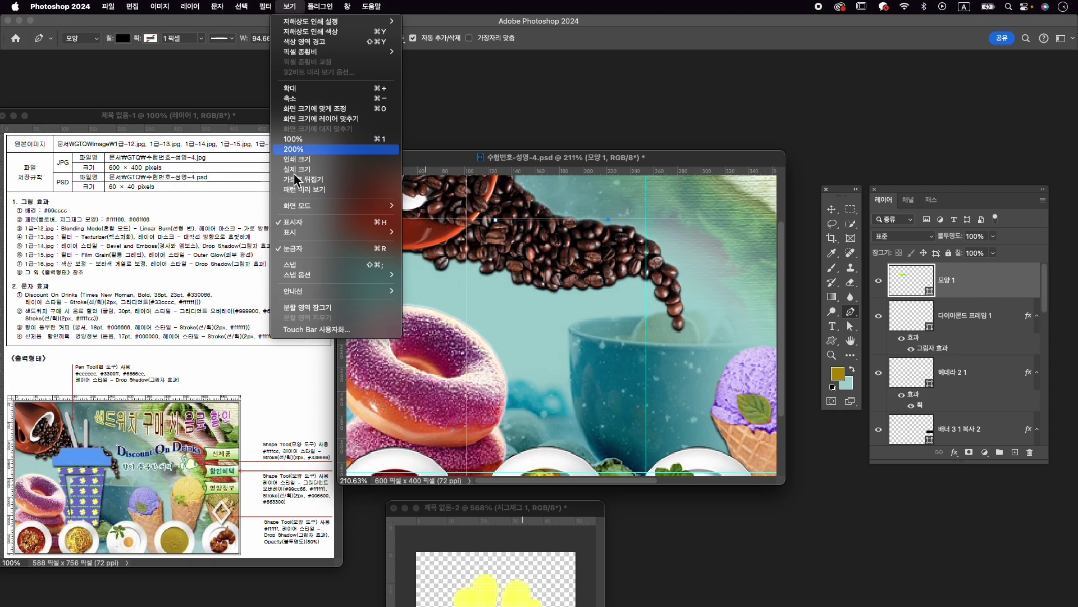
{"action": "mouse_move", "coordinate": [326, 292]}
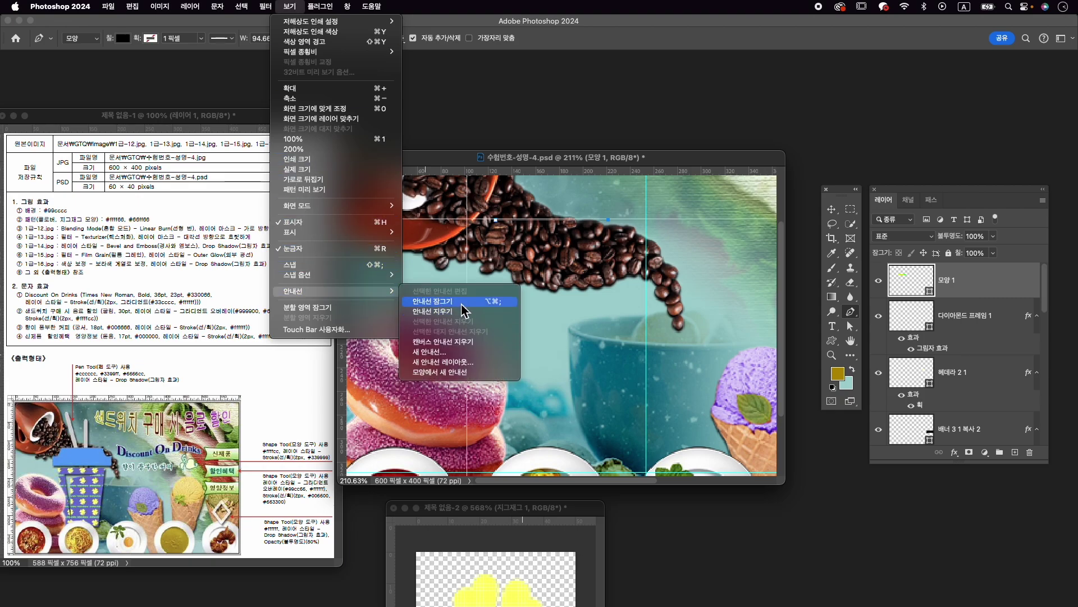
{"action": "left_click", "coordinate": [462, 305]}
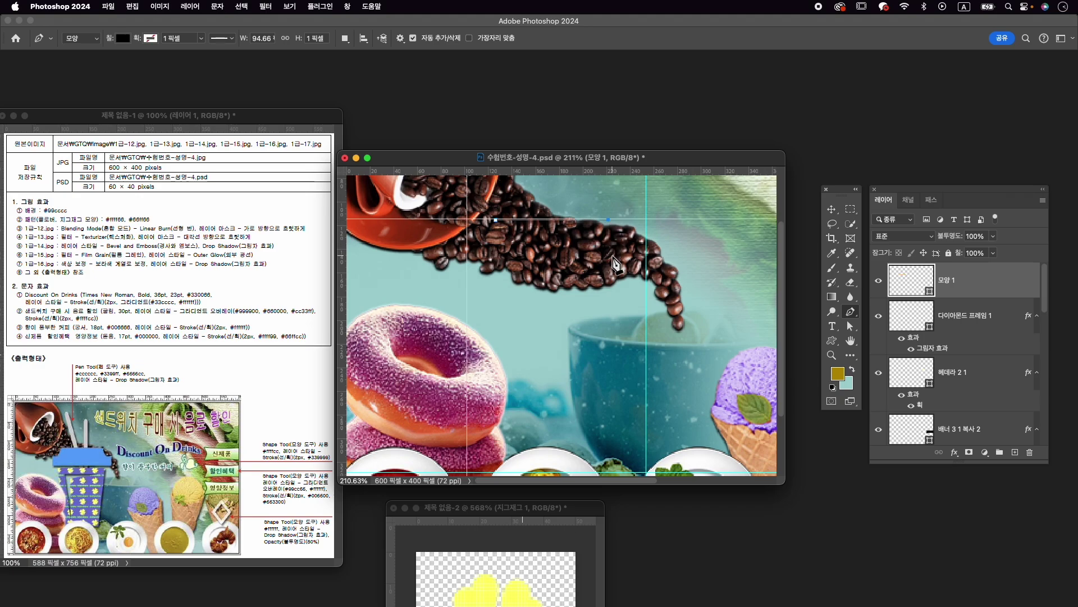
Extend the lid path down the right side with an inward-curving shoulder, a short ledge out to the right guide, and a vertical rim edge.
{"action": "left_click_drag", "start_coordinate": [623, 241], "coordinate": [640, 247]}
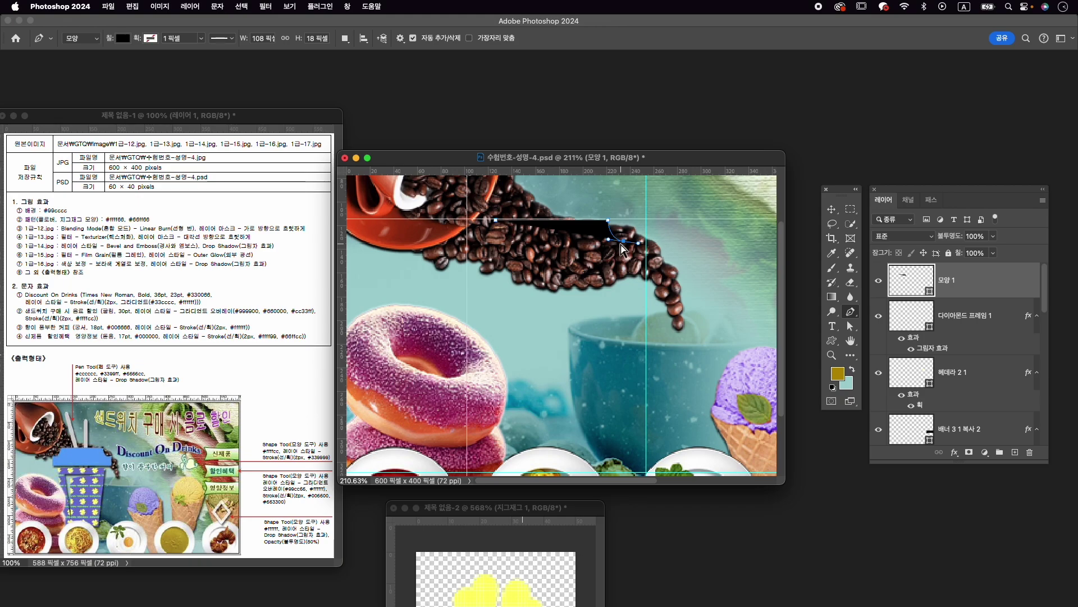
{"action": "left_click_drag", "start_coordinate": [623, 242], "coordinate": [625, 249]}
{"action": "left_click", "coordinate": [626, 250], "text": "alt"}
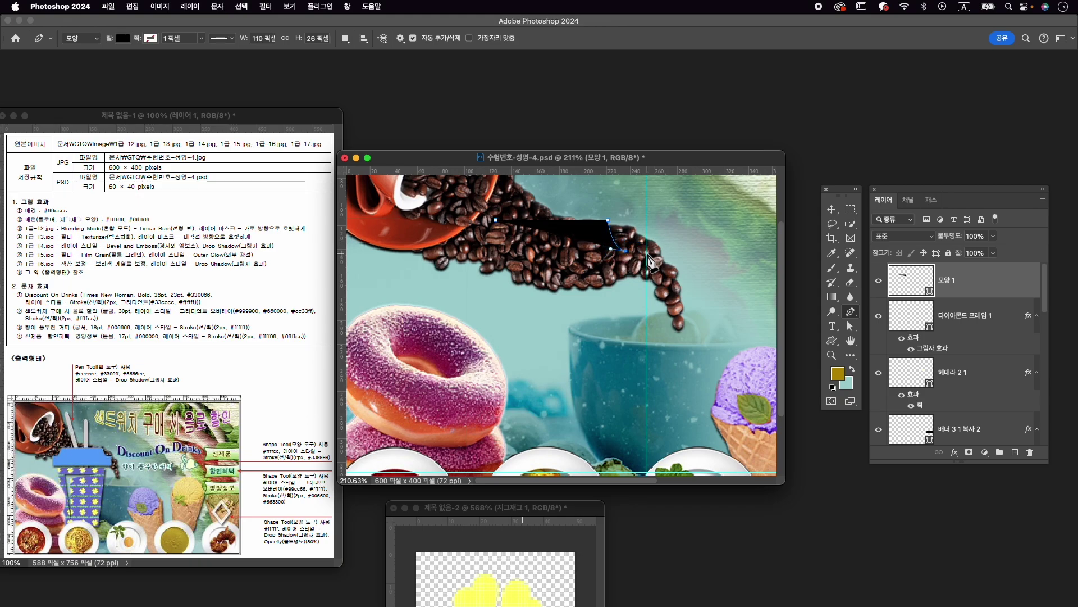
{"action": "left_click", "coordinate": [646, 251]}
{"action": "left_click", "coordinate": [646, 280]}
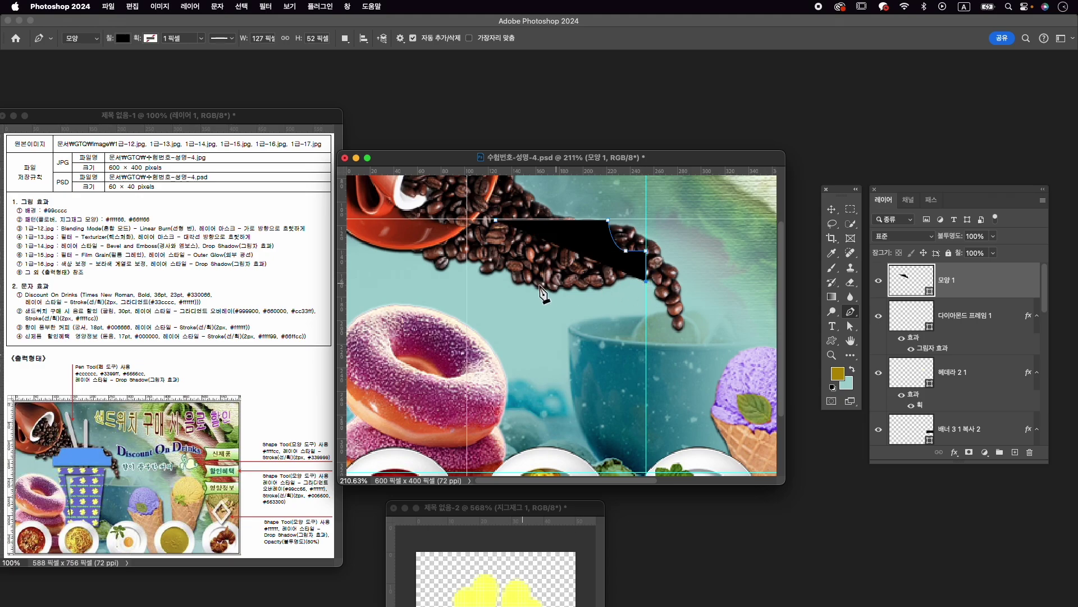
Complete the lid, about 152 by 53 px, with a bottom edge, left rim and curved left shoulder, then adjust its top-left corner.
{"action": "left_click", "coordinate": [468, 280]}
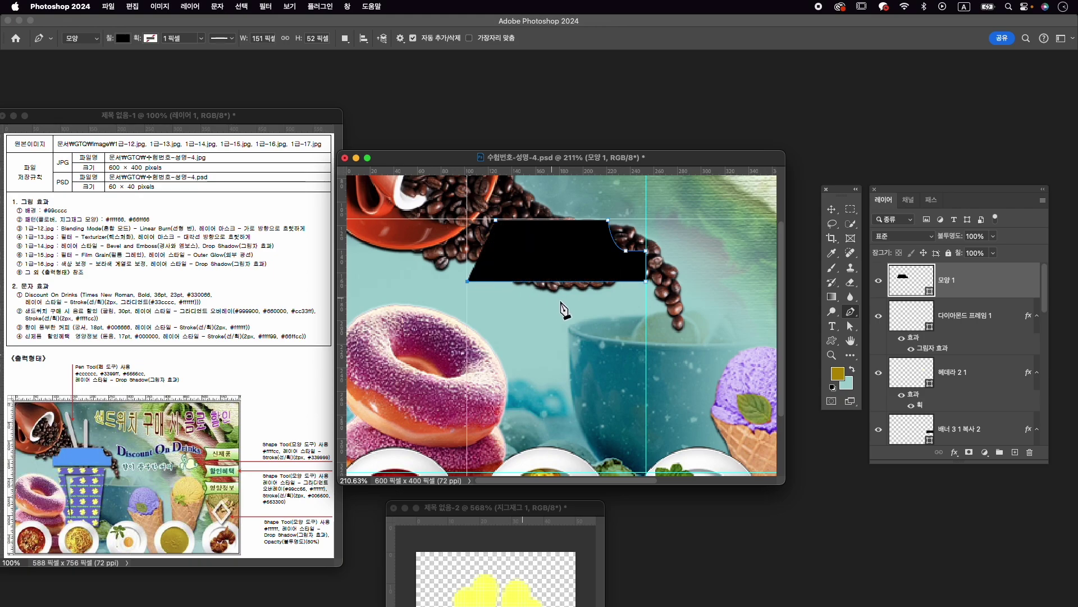
{"action": "left_click", "coordinate": [466, 252]}
{"action": "left_click", "coordinate": [487, 250]}
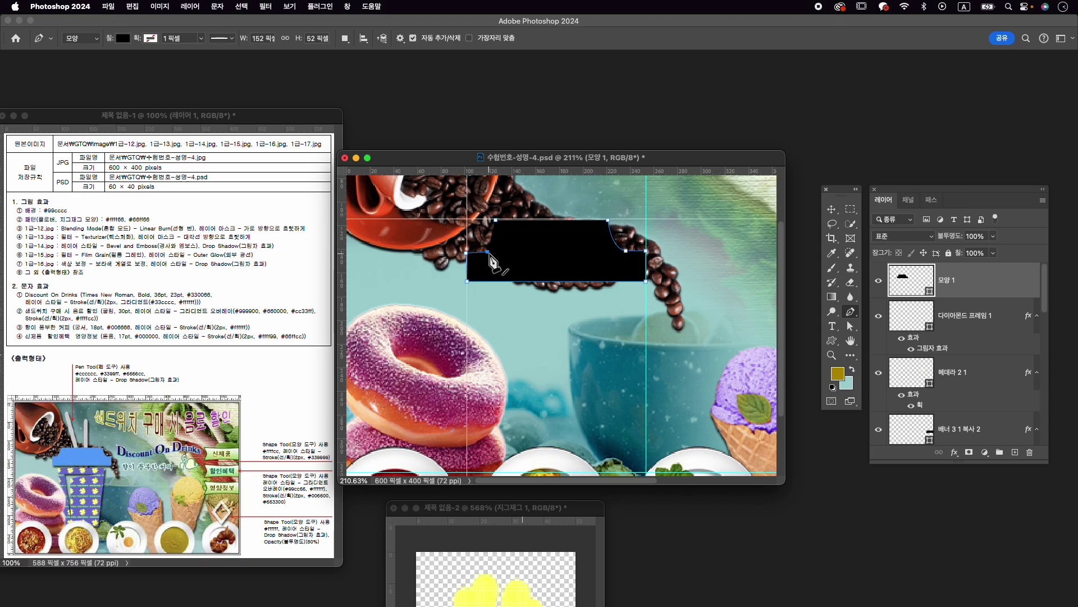
{"action": "left_click_drag", "start_coordinate": [489, 259], "coordinate": [493, 217]}
{"action": "key", "text": "a"}
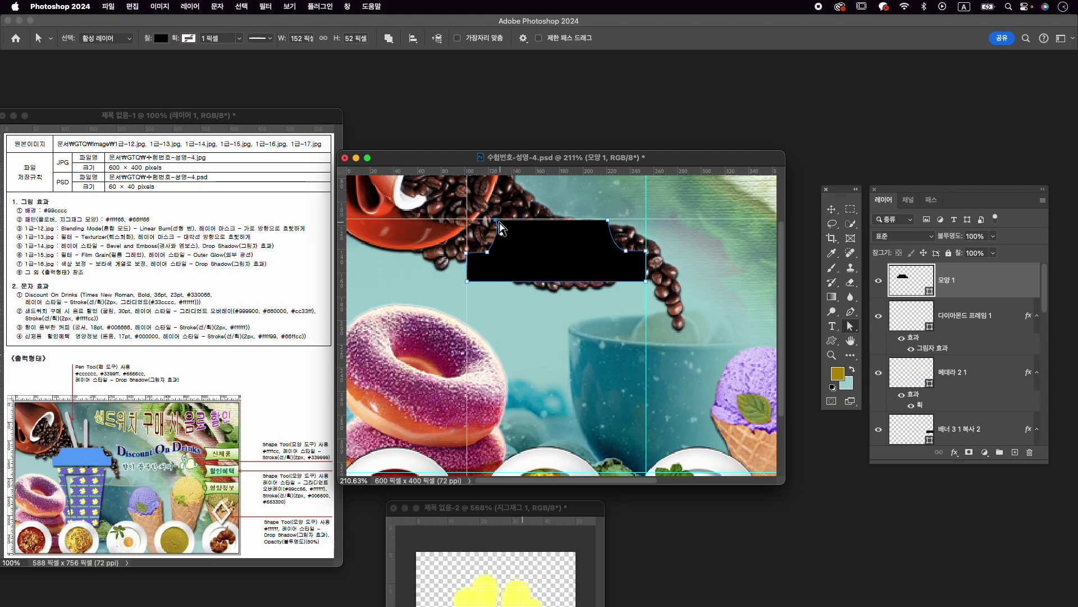
{"action": "left_click_drag", "start_coordinate": [497, 221], "coordinate": [509, 236]}
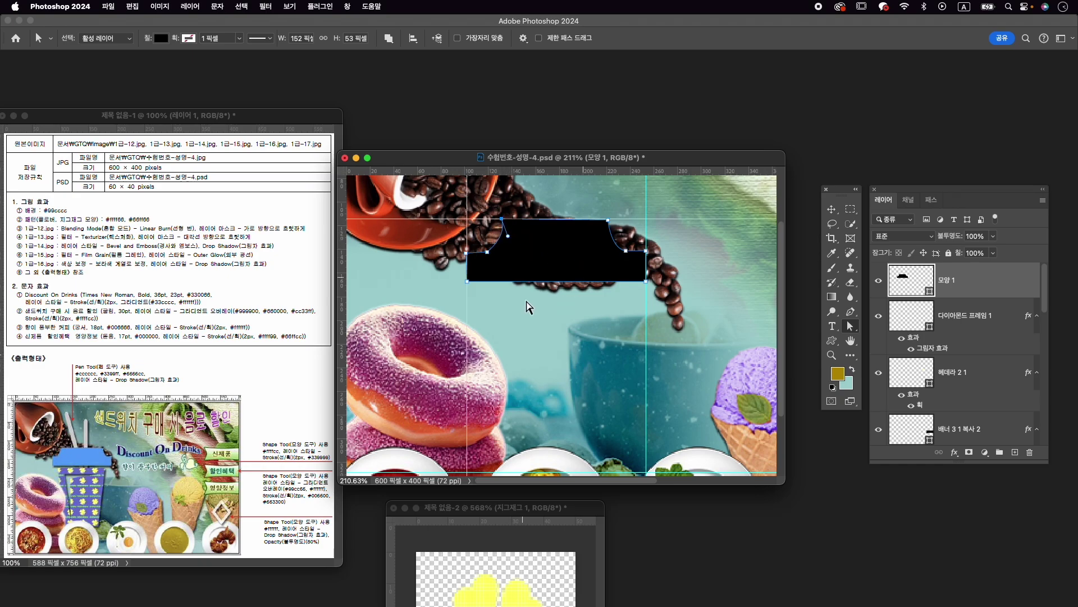
Draw the tapered cup body just below the lid as a separate Pen shape about 133 by 157 px, narrowing to the lower guide.
{"action": "left_click", "coordinate": [979, 316]}
{"action": "left_click", "coordinate": [979, 288]}
{"action": "left_click", "coordinate": [850, 311]}
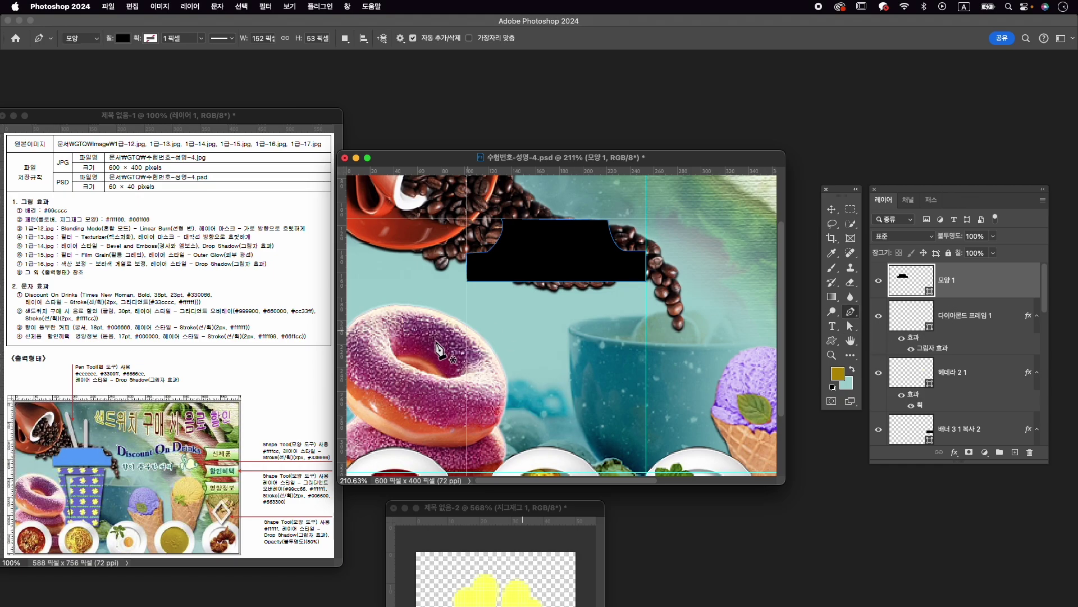
{"action": "left_click", "coordinate": [475, 285]}
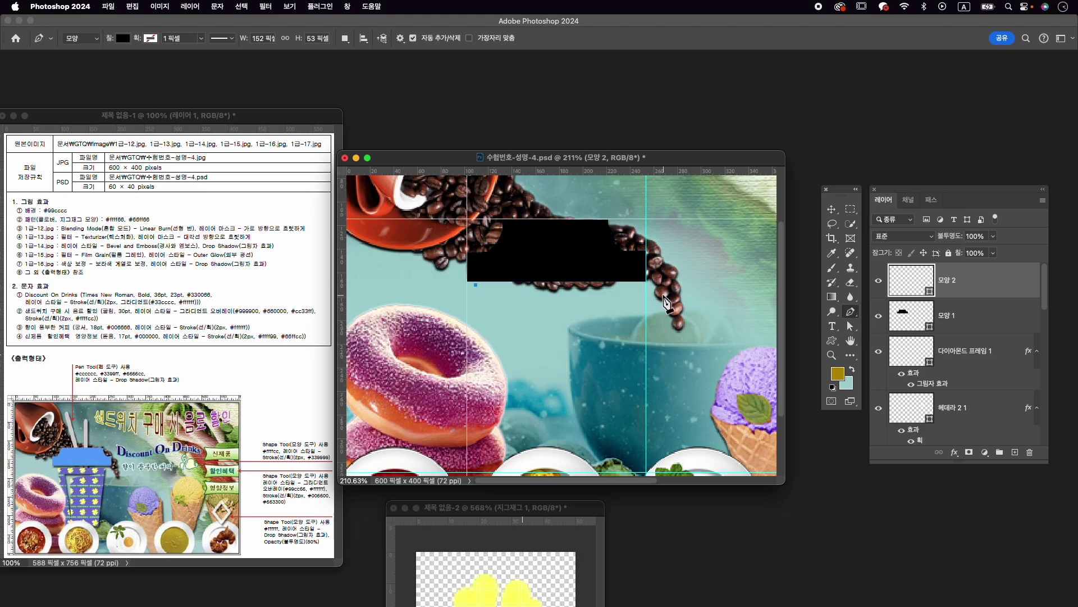
{"action": "left_click", "coordinate": [633, 285]}
{"action": "left_click", "coordinate": [620, 470]}
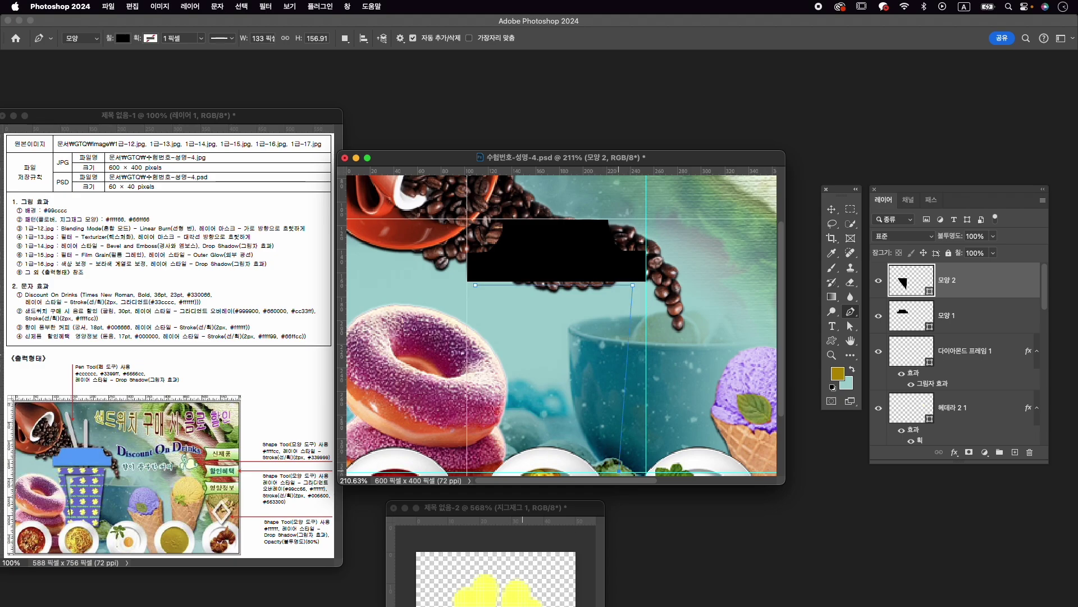
{"action": "left_click", "coordinate": [503, 471]}
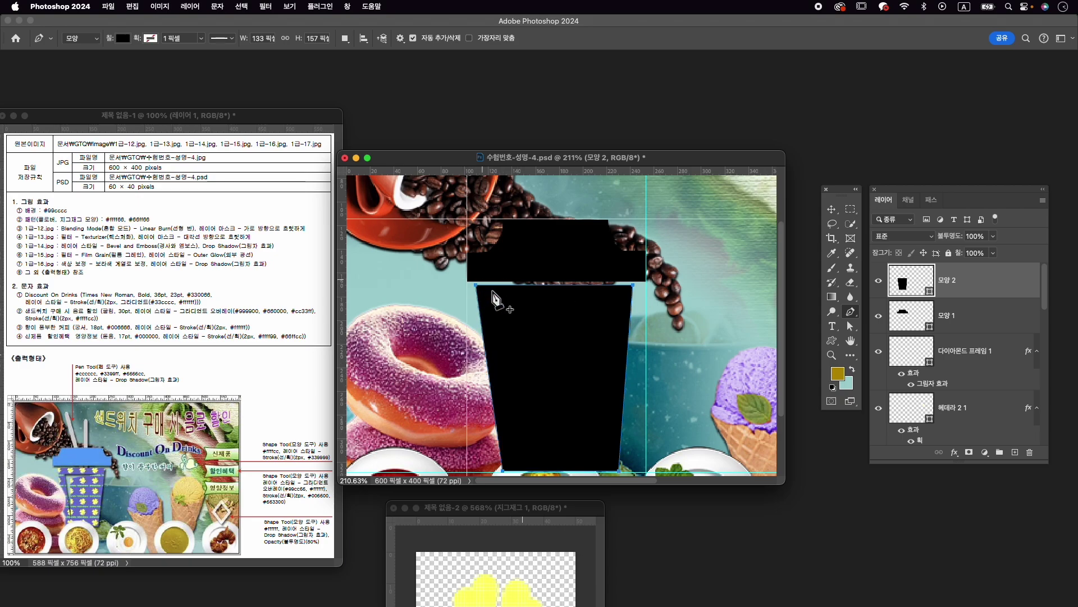
Nudge the cup body's bottom-left anchor point slightly left to even out the taper.
{"action": "key", "text": "a"}
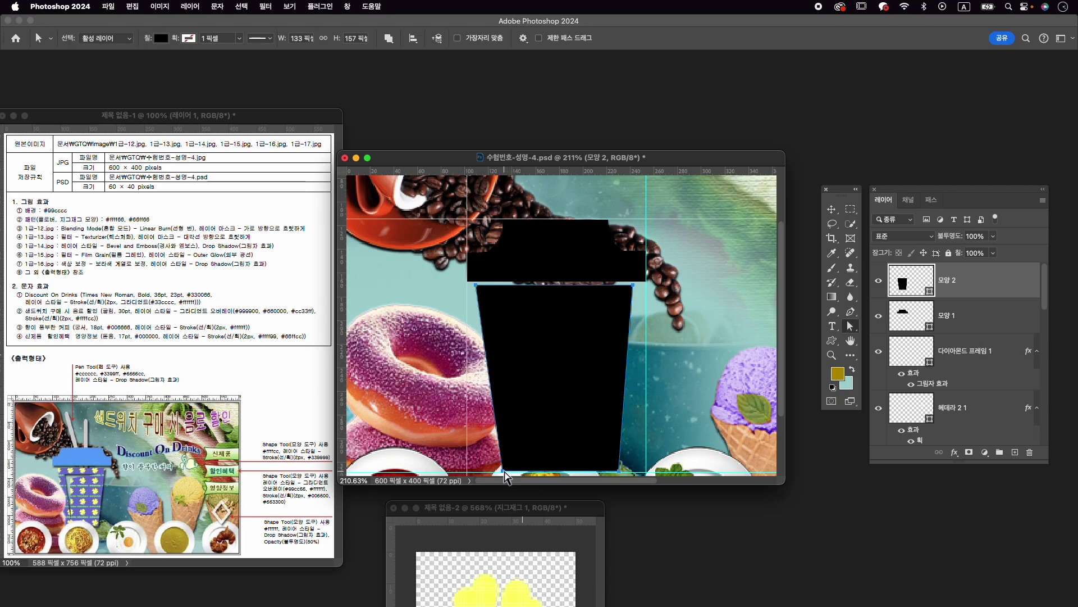
{"action": "key", "text": "Left"}
{"action": "key", "text": "Left"}
{"action": "key", "text": "Left"}
{"action": "key", "text": "Left"}
{"action": "key", "text": "Left"}
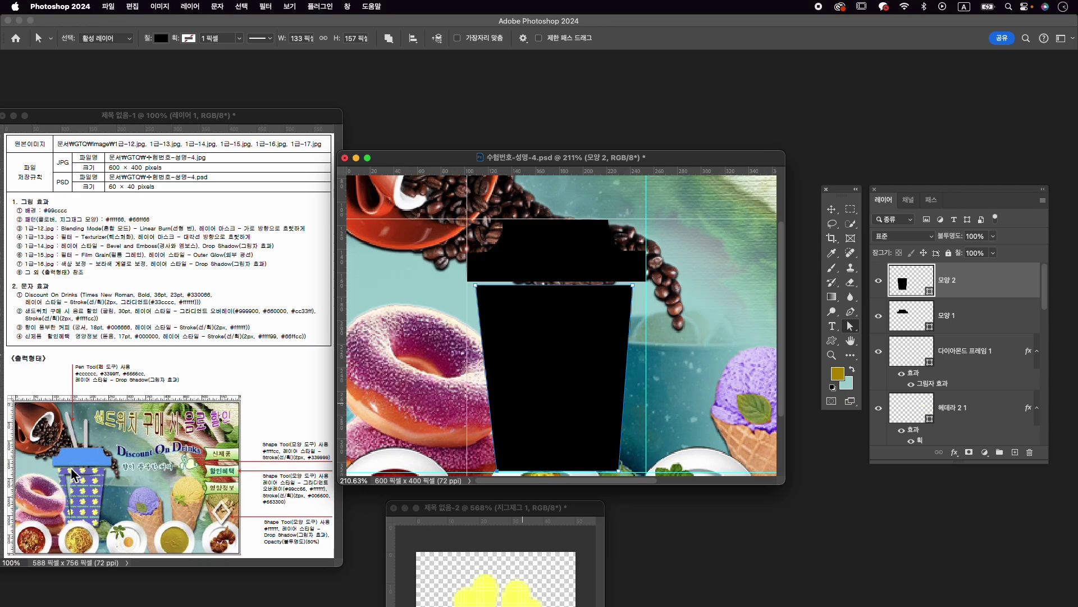
Select the cup body layer 모양 2 and set the Pen tool's path operation to Subtract Front Shape.
{"action": "left_click", "coordinate": [980, 315]}
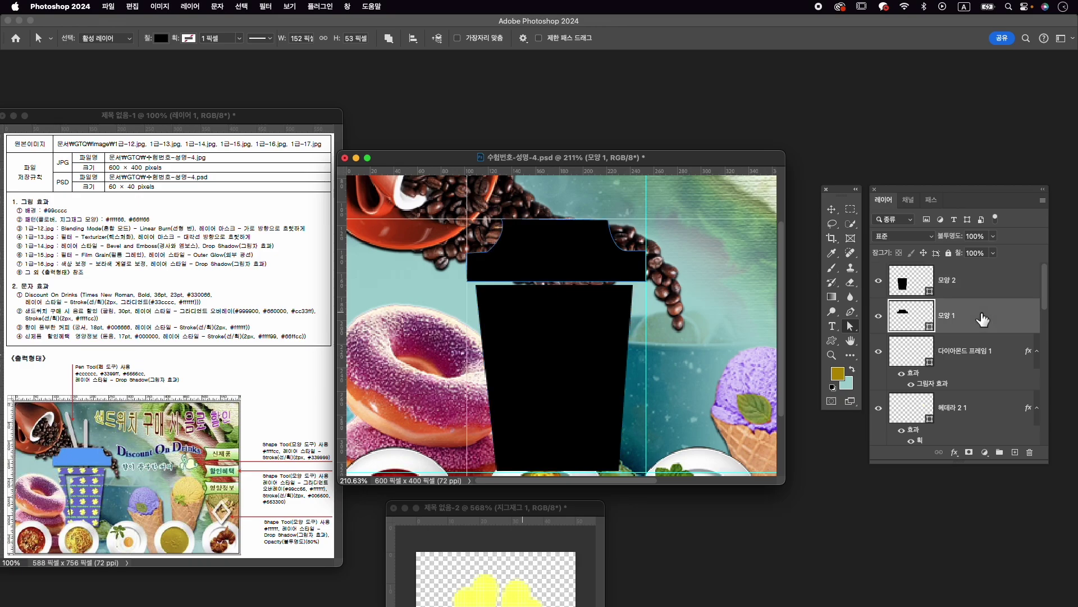
{"action": "left_click", "coordinate": [982, 293]}
{"action": "left_click", "coordinate": [879, 281]}
{"action": "left_click", "coordinate": [878, 281]}
{"action": "left_click", "coordinate": [851, 312]}
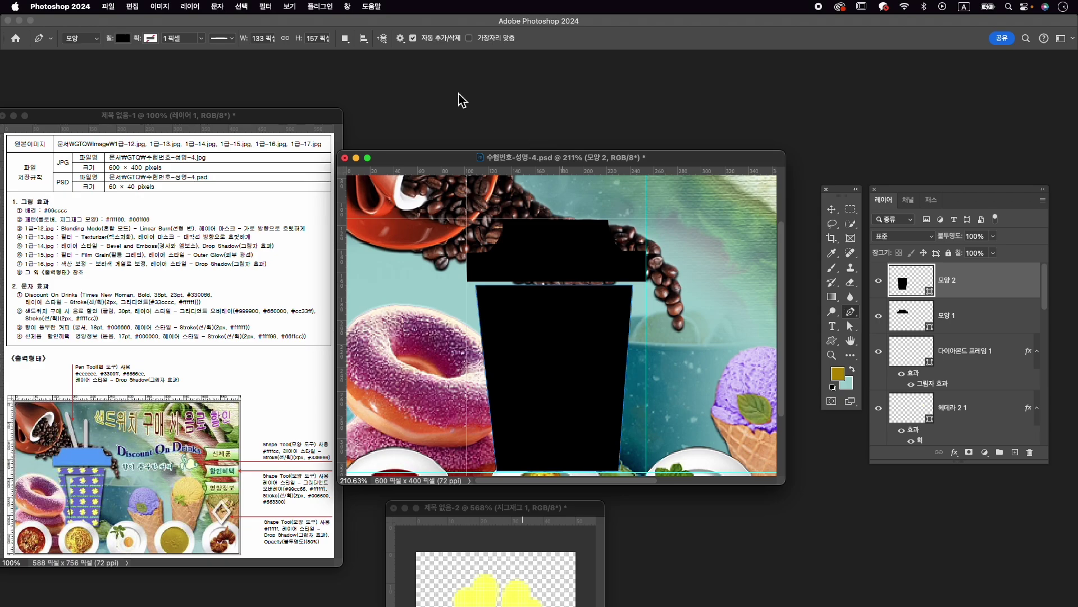
{"action": "left_click", "coordinate": [345, 39]}
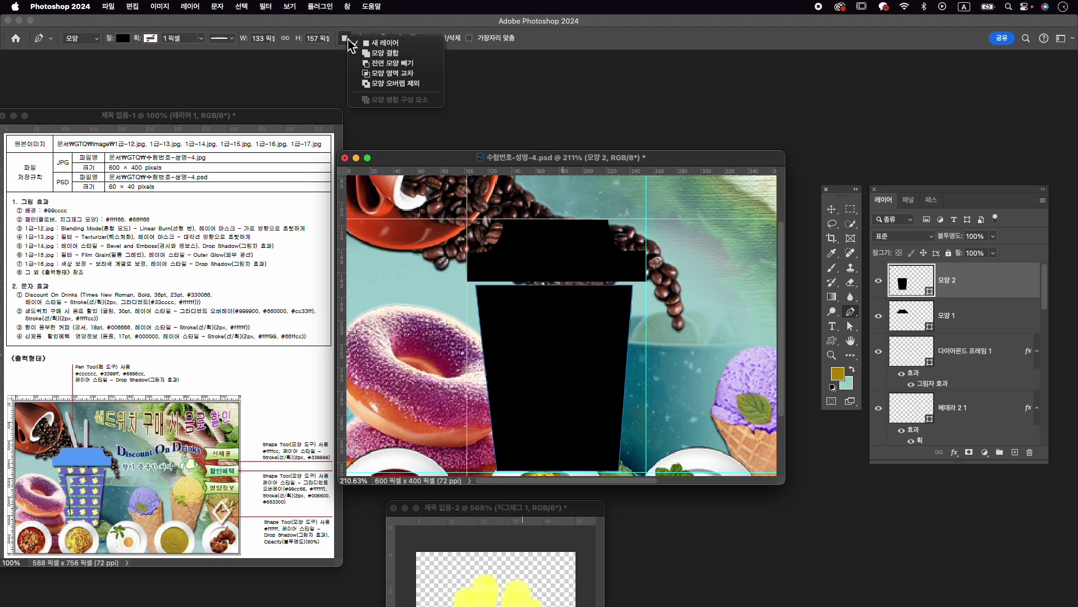
{"action": "left_click", "coordinate": [374, 63]}
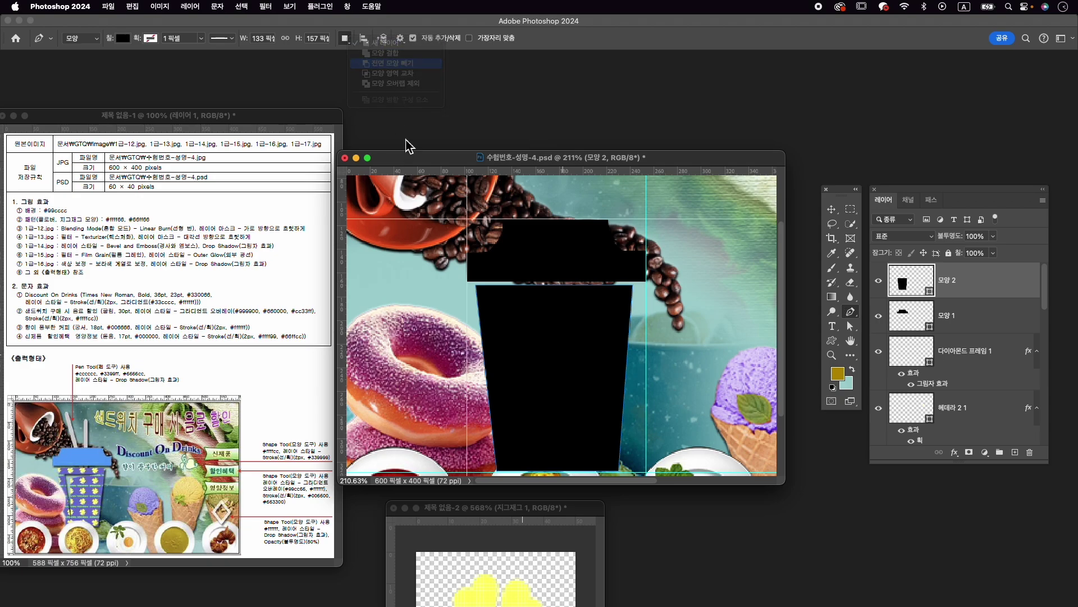
Cut a thin L-shaped highlight with tapered ends into the cup body's upper left, then shift its inner corner up and left to slim it.
{"action": "left_click", "coordinate": [504, 310]}
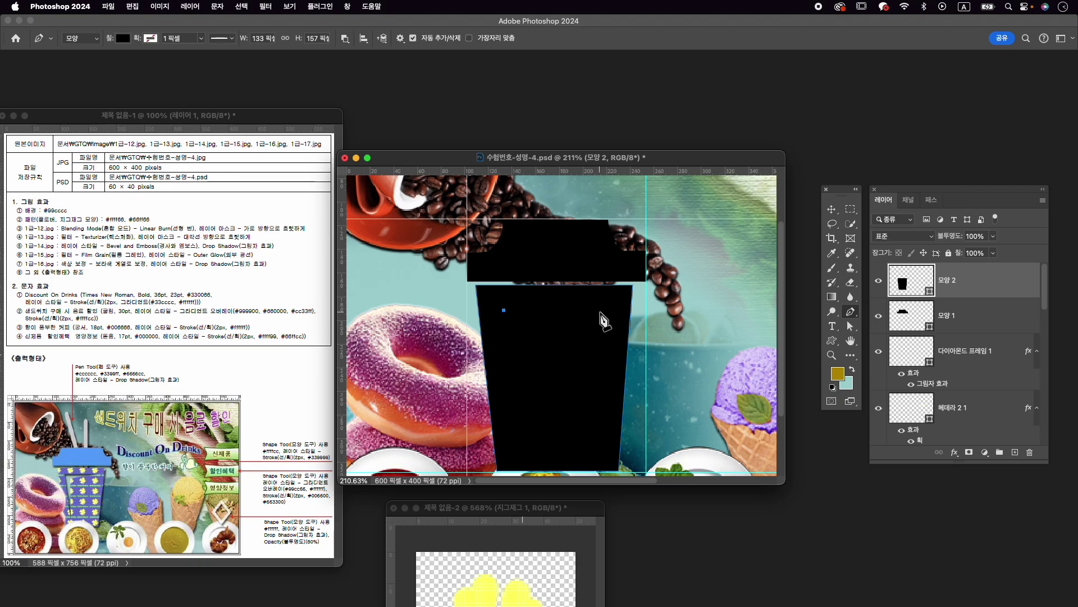
{"action": "left_click", "coordinate": [615, 308]}
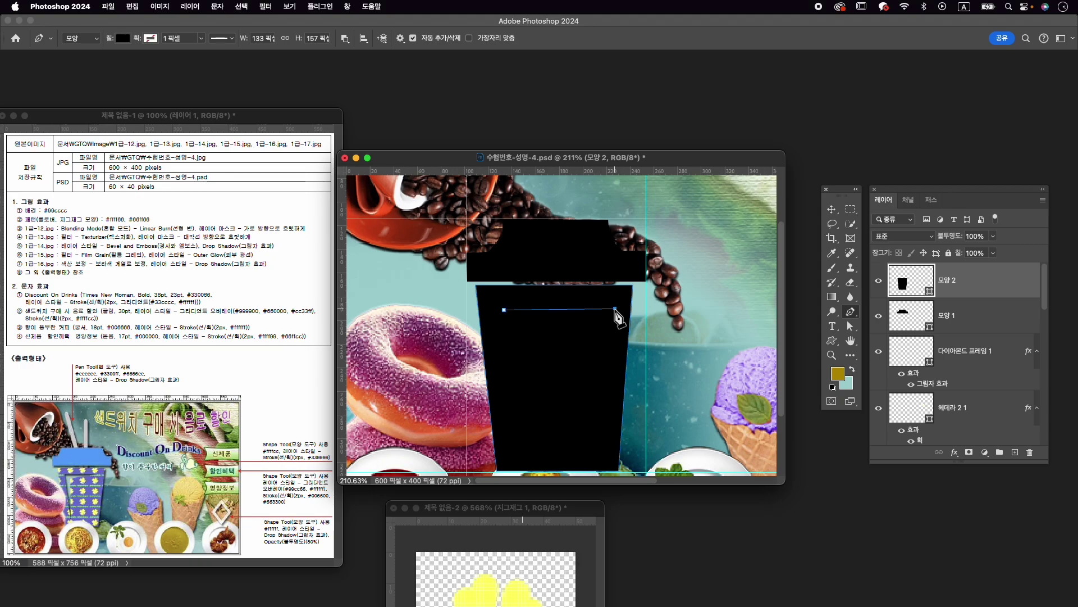
{"action": "left_click", "coordinate": [519, 321]}
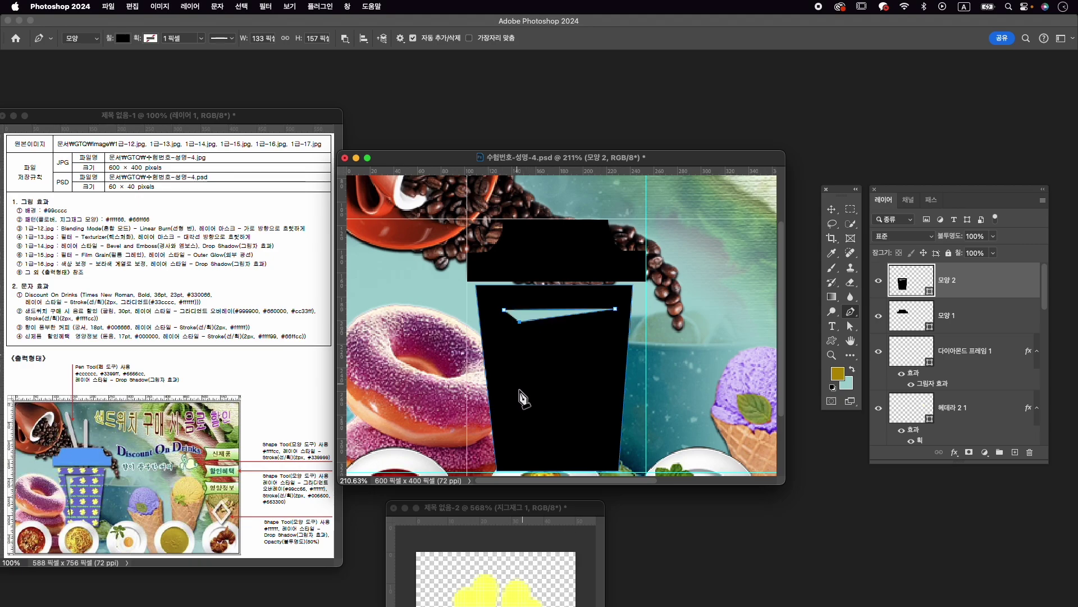
{"action": "left_click", "coordinate": [518, 428]}
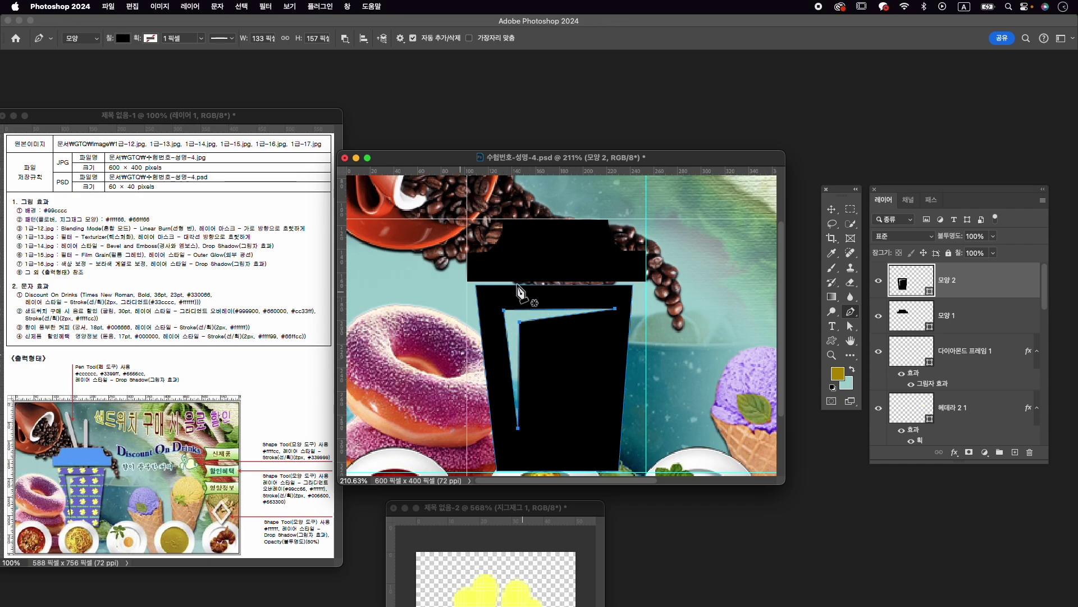
{"action": "key", "text": "a"}
{"action": "left_click_drag", "start_coordinate": [519, 325], "coordinate": [513, 317]}
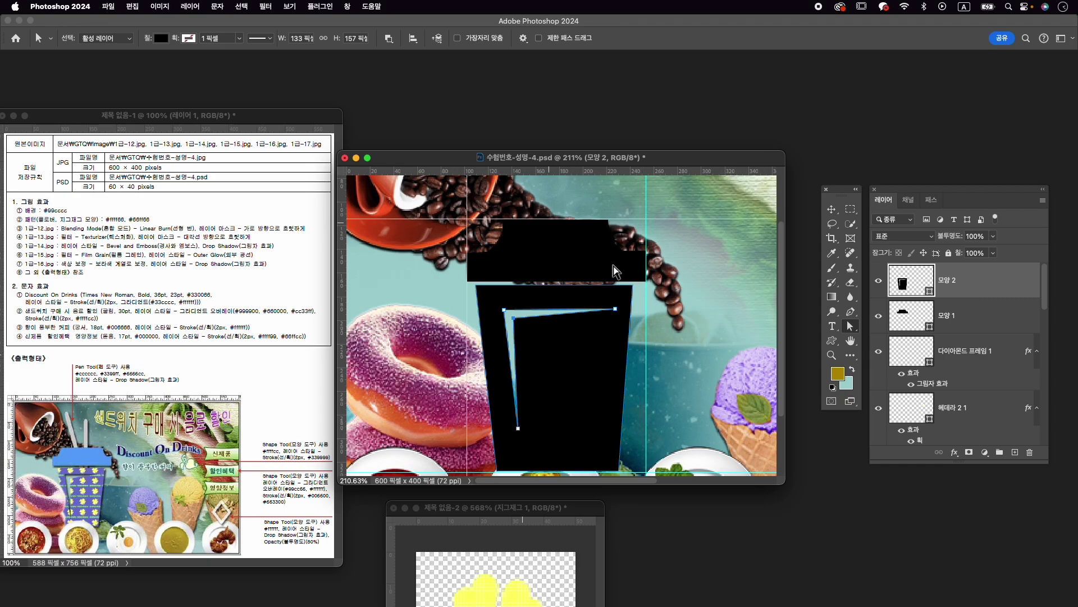
Draw a thin slanted straw with a rounded tip as a new Pen shape rising from the lid's upper left, about 31 by 106 px.
{"action": "left_click", "coordinate": [956, 322]}
{"action": "left_click", "coordinate": [982, 284]}
{"action": "left_click_drag", "start_coordinate": [552, 205], "coordinate": [543, 304]}
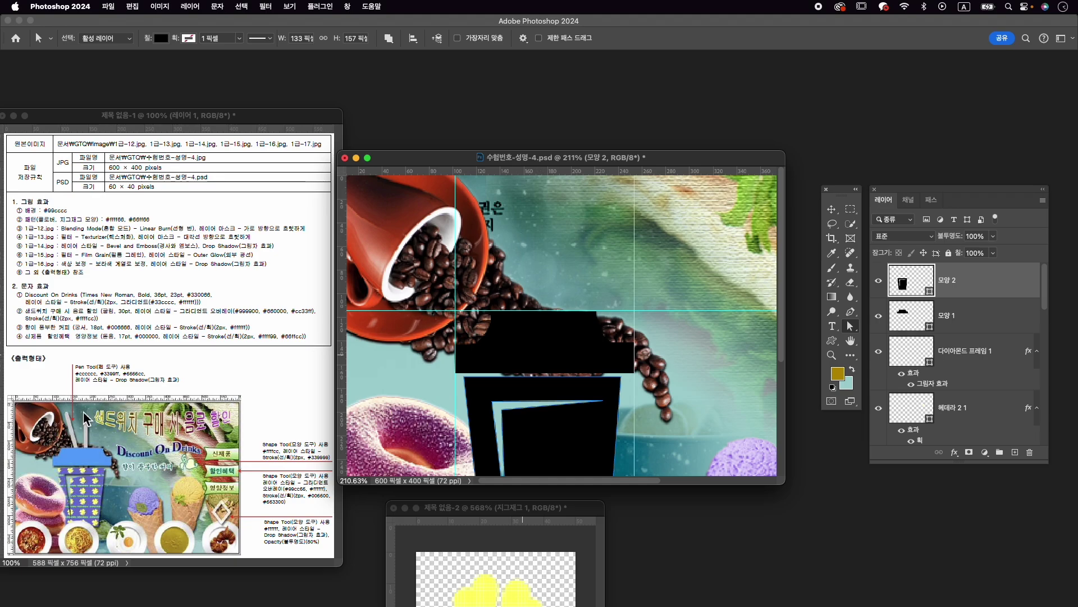
{"action": "key", "text": "p"}
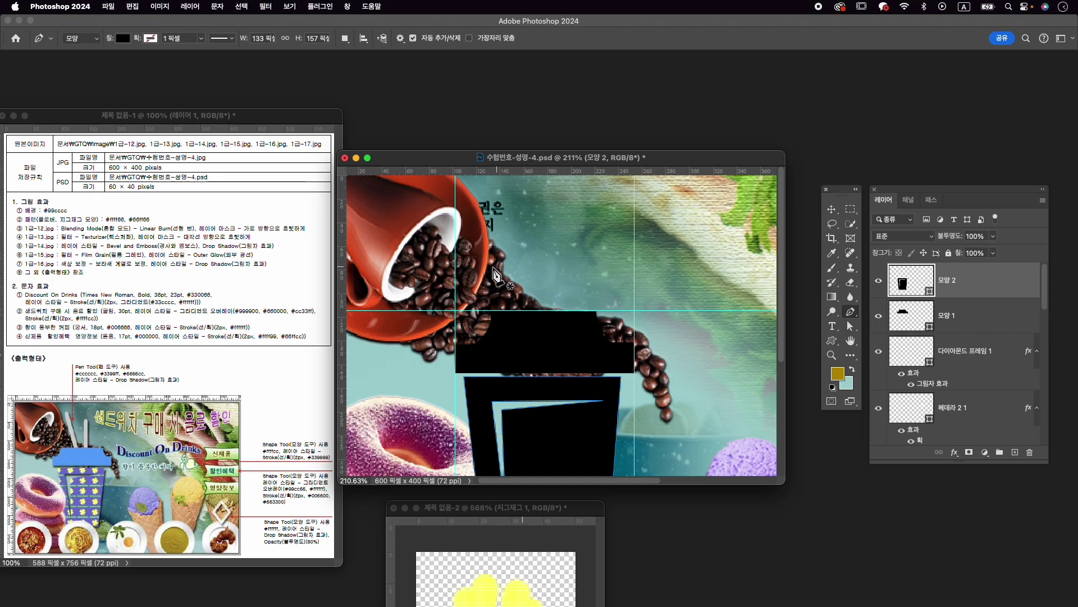
{"action": "left_click", "coordinate": [513, 319]}
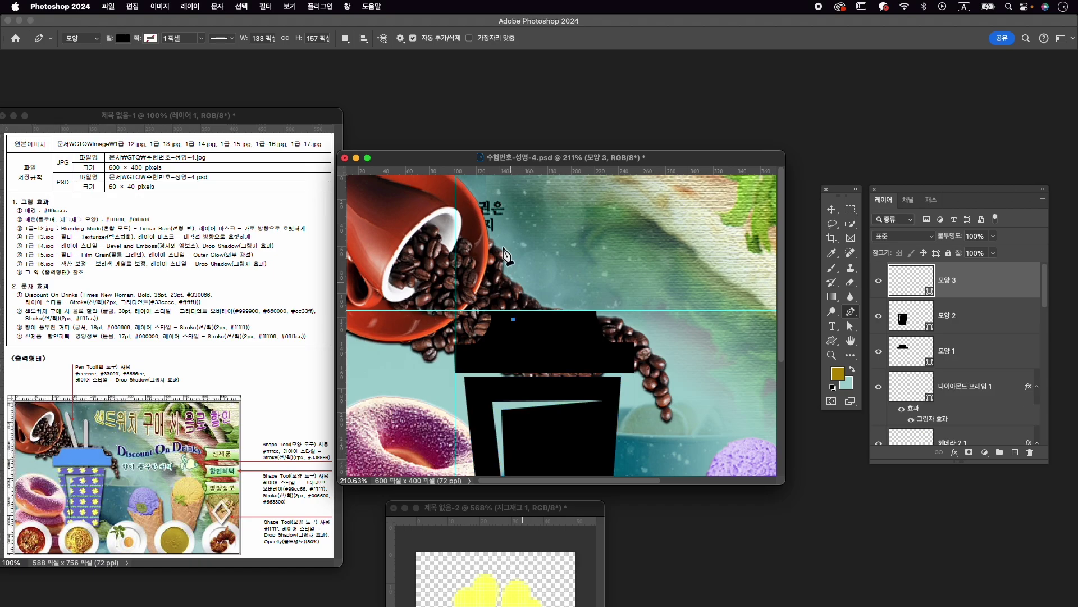
{"action": "left_click", "coordinate": [486, 202]}
{"action": "left_click_drag", "start_coordinate": [506, 211], "coordinate": [507, 215]}
{"action": "left_click", "coordinate": [497, 201], "text": "alt"}
{"action": "left_click", "coordinate": [521, 319]}
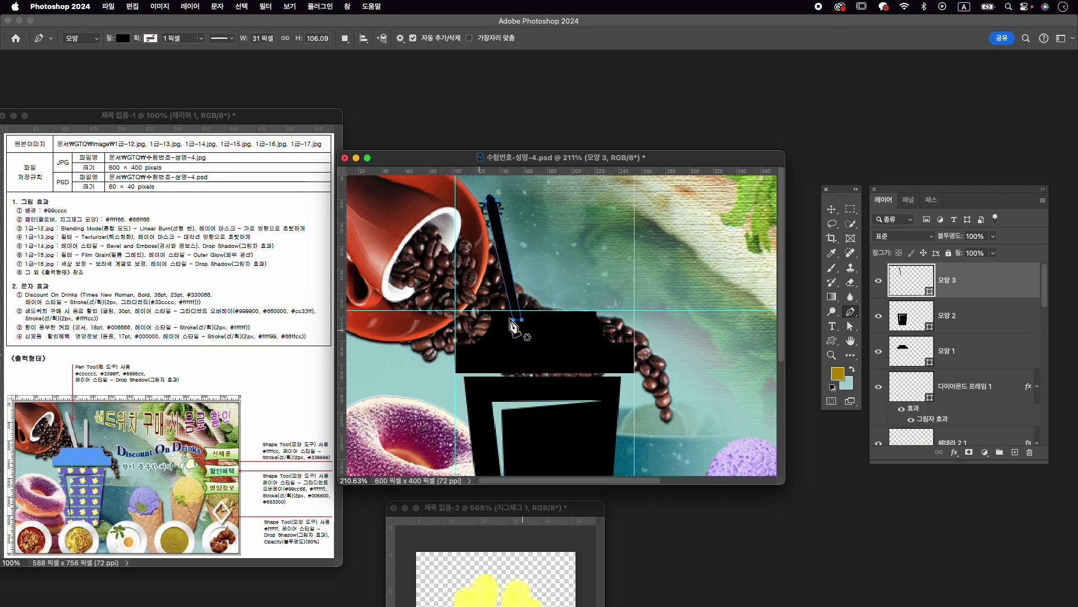
{"action": "key", "text": "Escape"}
Draw a second, vertical straw with a rounded tip beside the slanted one as a separate Pen shape about 9 by 89 px.
{"action": "left_click", "coordinate": [541, 320]}
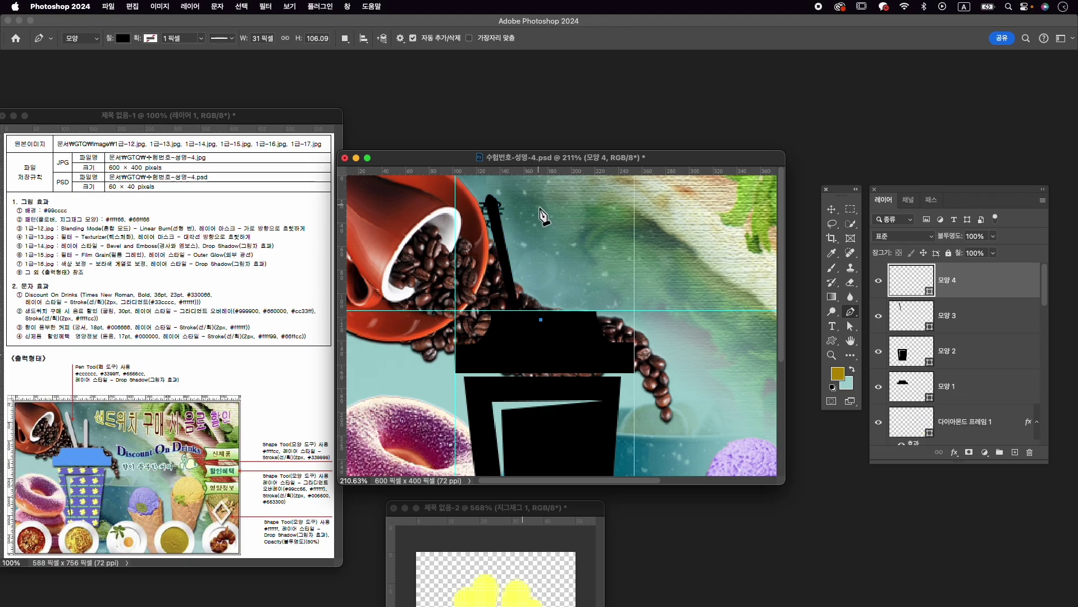
{"action": "left_click", "coordinate": [540, 220]}
{"action": "left_click", "coordinate": [551, 219]}
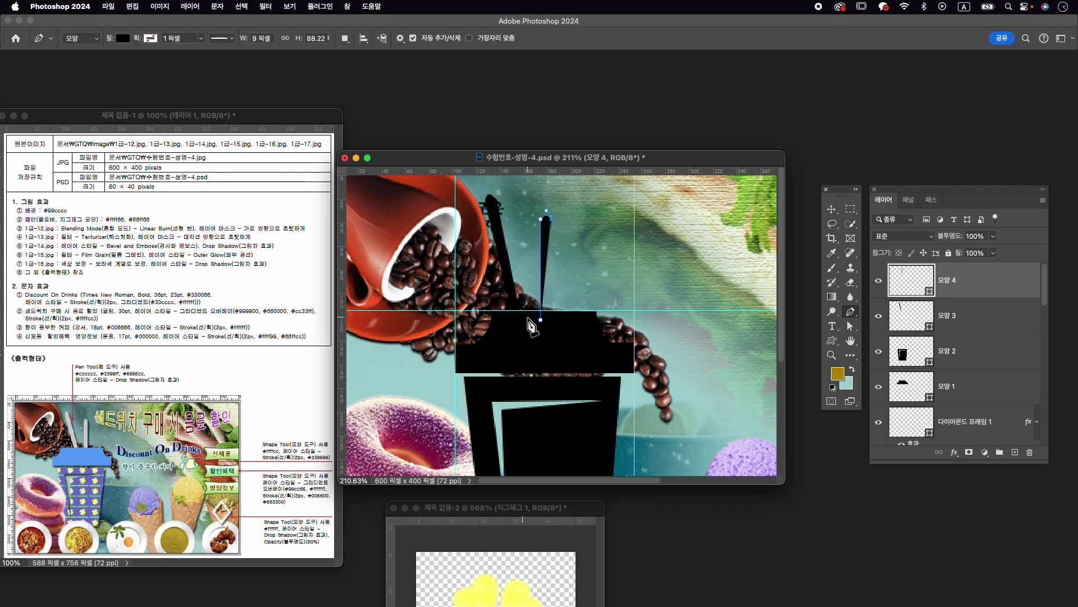
{"action": "left_click", "coordinate": [551, 321]}
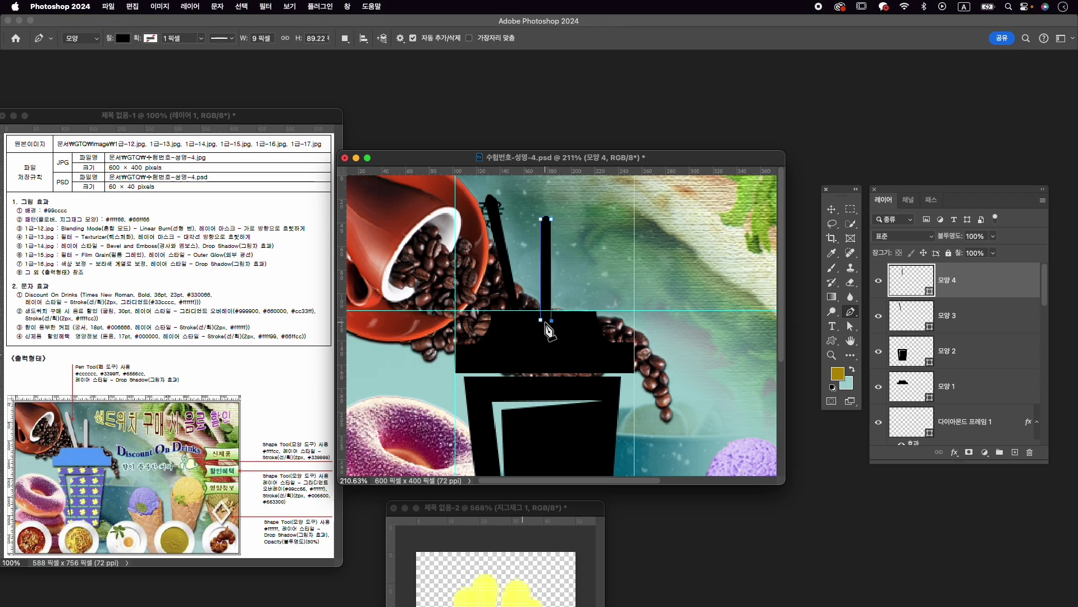
{"action": "left_click", "coordinate": [543, 320]}
Move the bottom-right anchor point of the slanted straw on layer 모양 3 slightly right to widen its base.
{"action": "left_click", "coordinate": [992, 329]}
{"action": "key", "text": "a"}
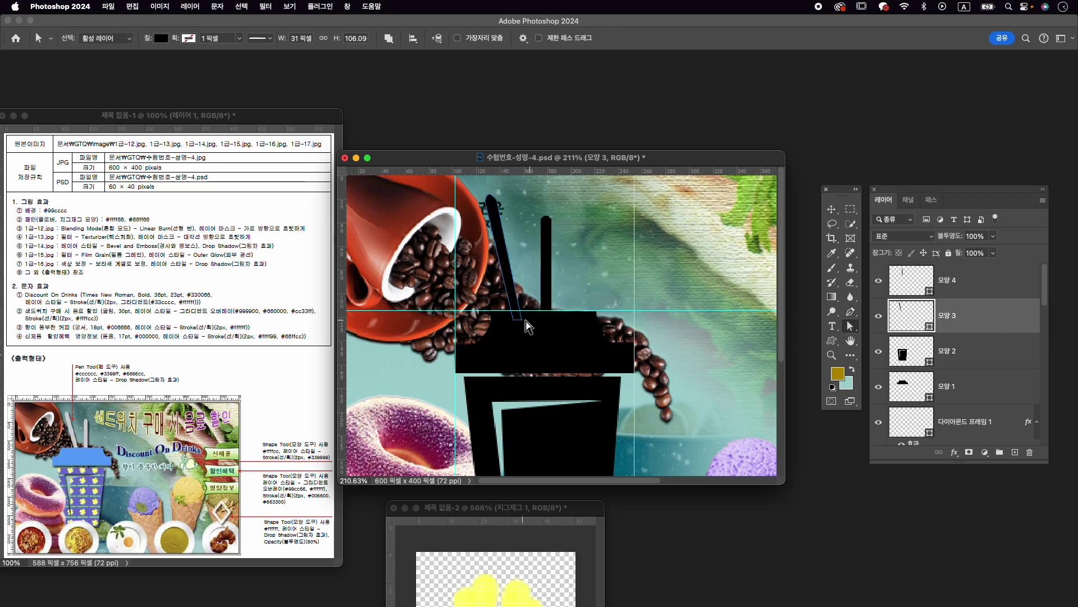
{"action": "left_click_drag", "start_coordinate": [521, 321], "coordinate": [529, 328]}
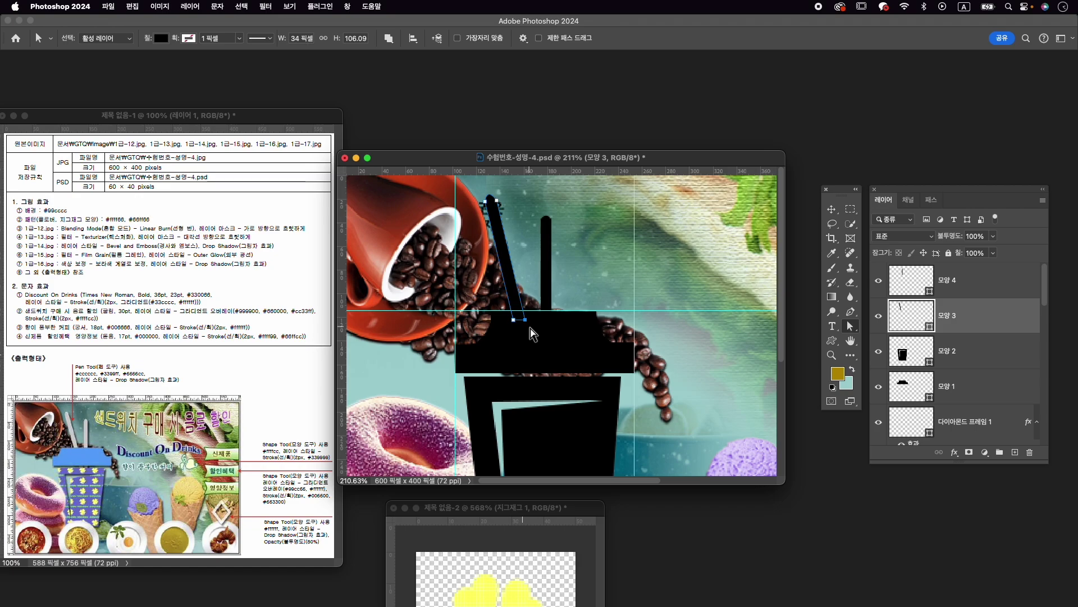
Merge the two straw shape layers into one and place the merged layer beneath the lid layer 모양 1.
{"action": "left_click", "coordinate": [994, 289], "text": "shift"}
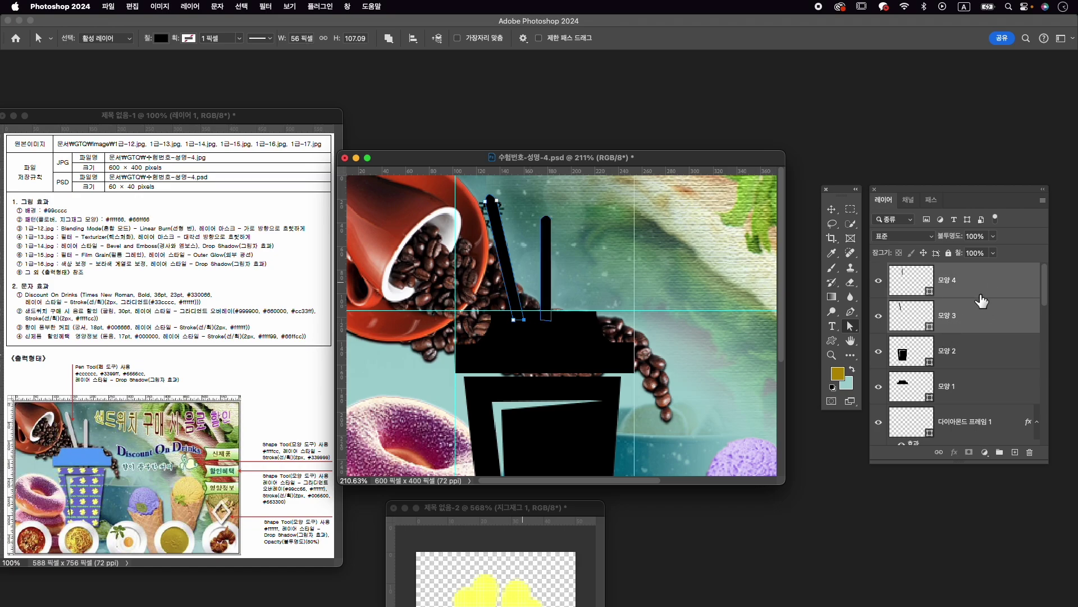
{"action": "right_click", "coordinate": [982, 295]}
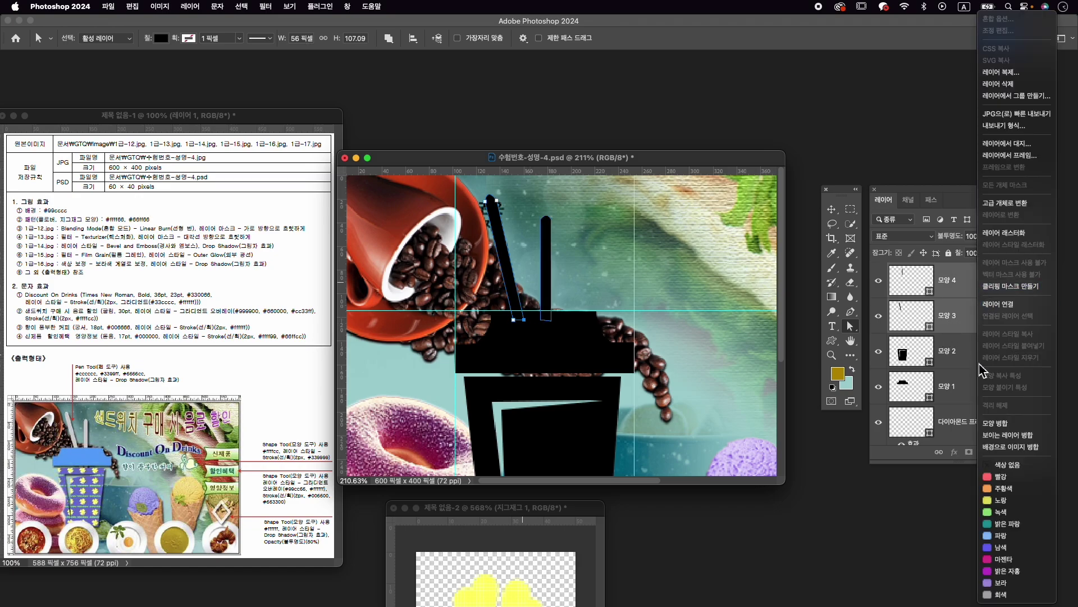
{"action": "left_click", "coordinate": [1028, 429]}
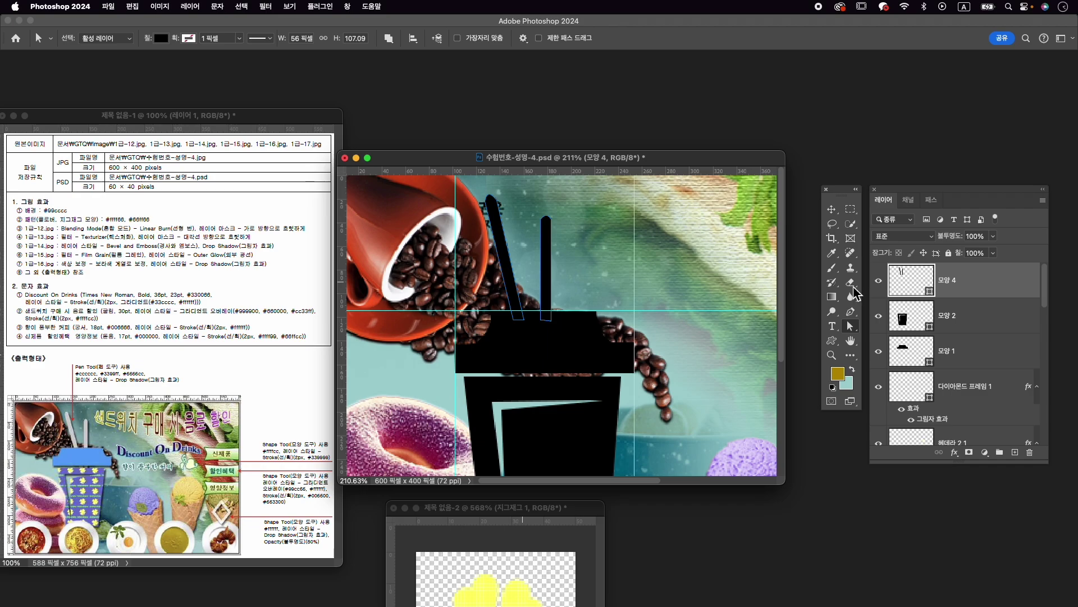
{"action": "left_click_drag", "start_coordinate": [980, 289], "coordinate": [978, 370]}
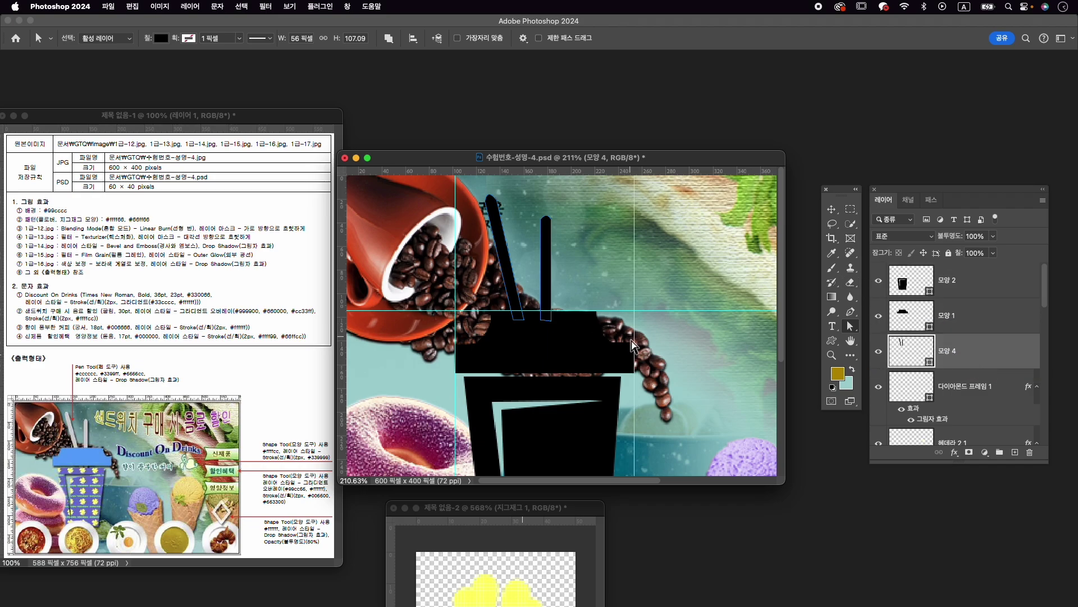
Set the merged straws' fill color to #cccccc.
{"action": "left_click", "coordinate": [879, 316]}
{"action": "left_click", "coordinate": [879, 351]}
{"action": "left_click", "coordinate": [879, 351]}
{"action": "left_click", "coordinate": [161, 38]}
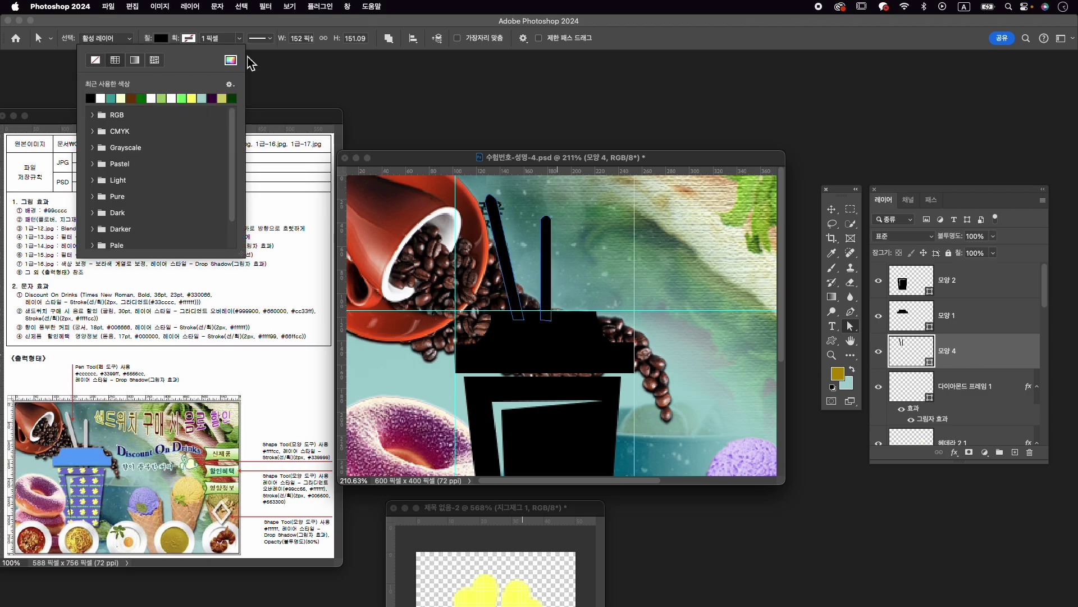
{"action": "left_click", "coordinate": [230, 60]}
{"action": "type", "text": "cccccc"}
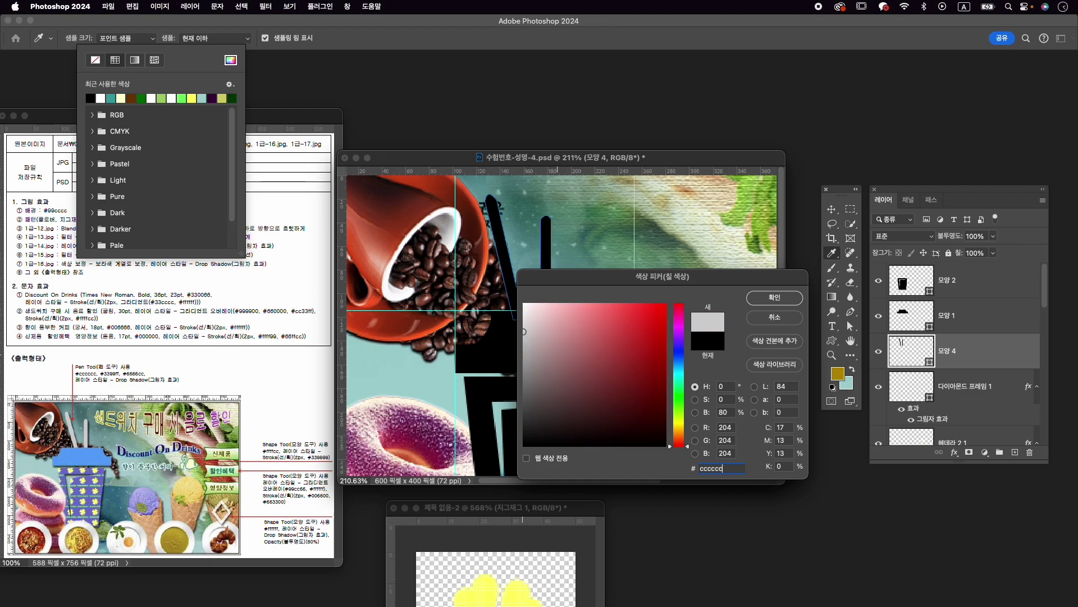
{"action": "key", "text": "Return"}
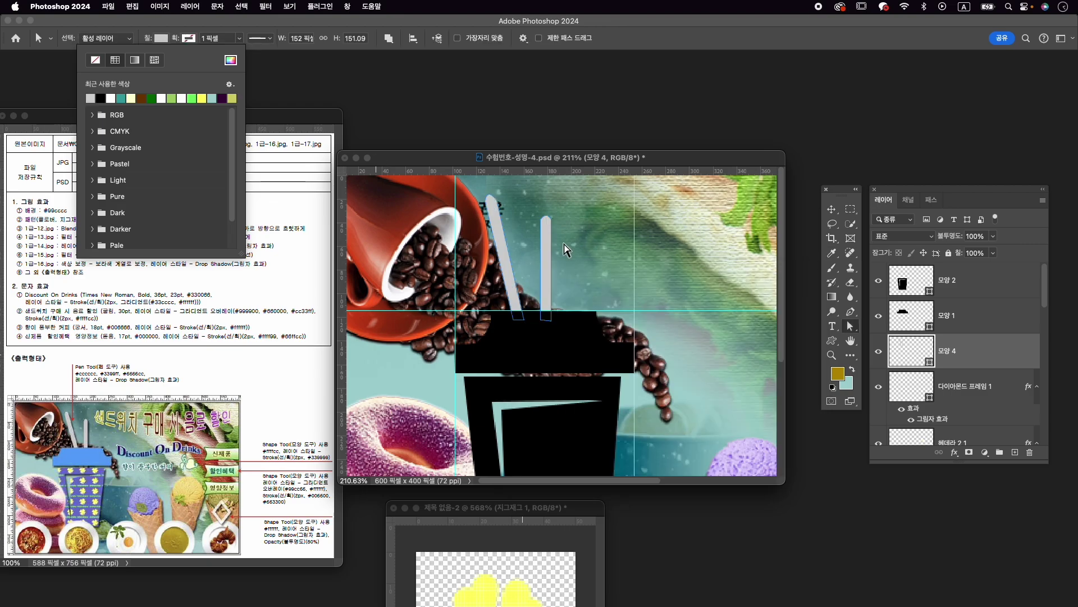
Set the fill color of the lid layer 모양 1 to #3399ff.
{"action": "left_click", "coordinate": [899, 317]}
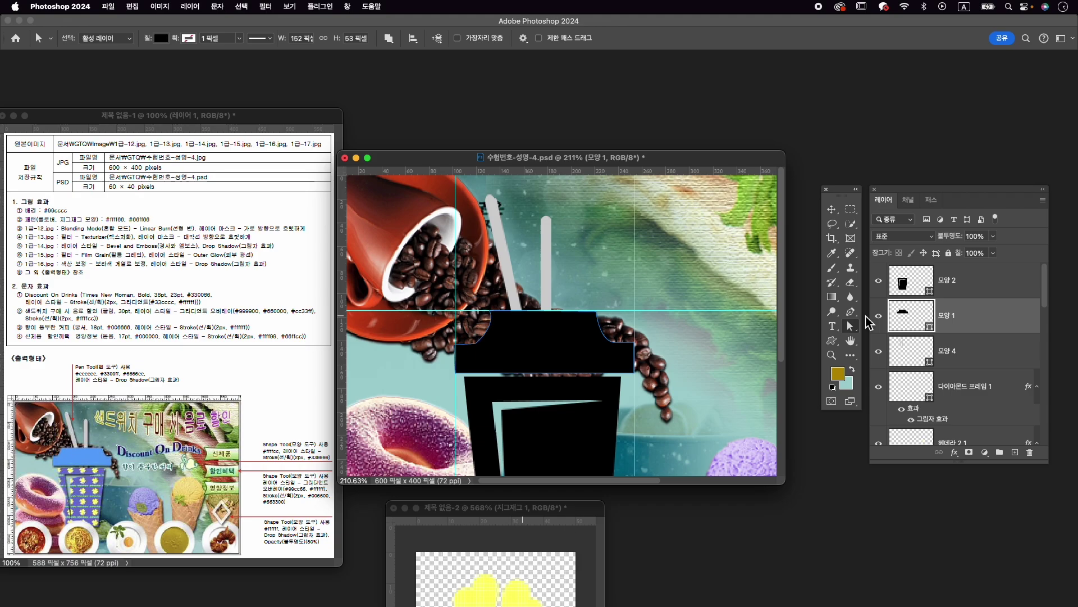
{"action": "left_click", "coordinate": [164, 39]}
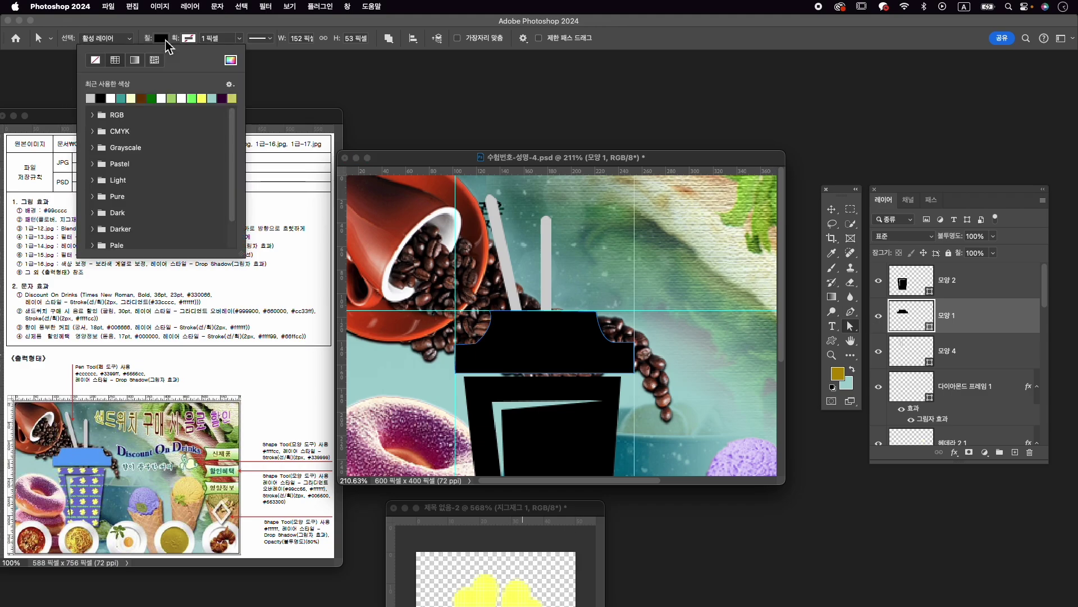
{"action": "left_click", "coordinate": [164, 41]}
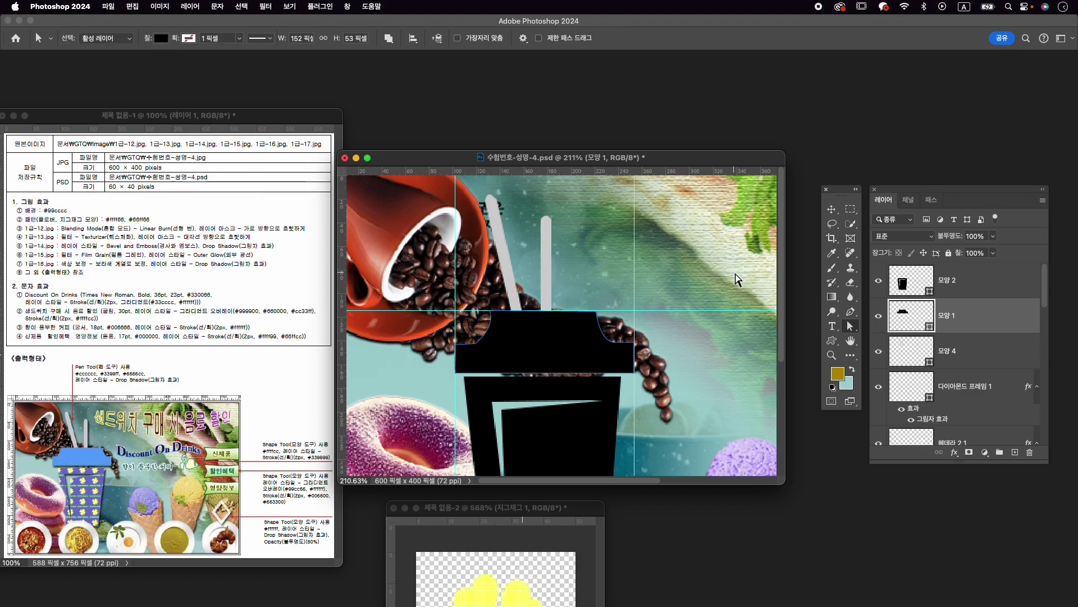
{"action": "left_click", "coordinate": [852, 315]}
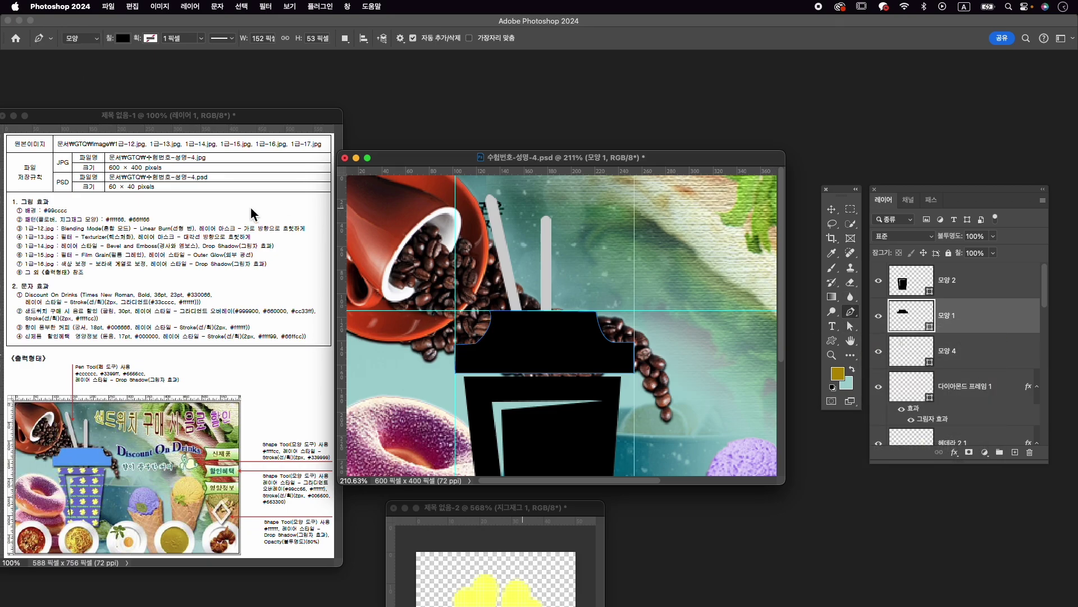
{"action": "left_click", "coordinate": [118, 41]}
{"action": "left_click", "coordinate": [192, 60]}
{"action": "type", "text": "3"}
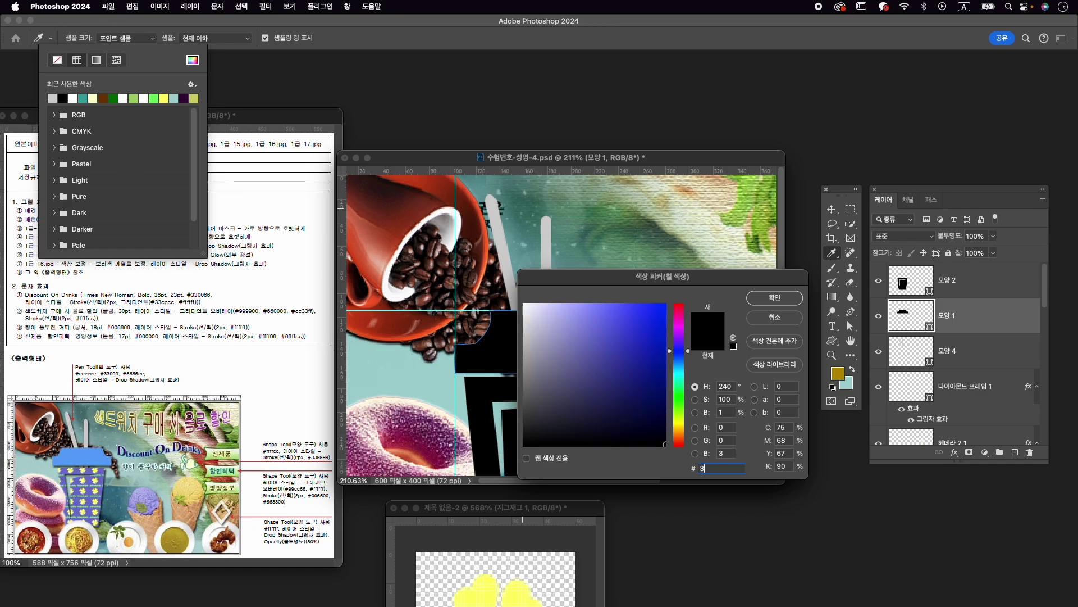
{"action": "type", "text": "399ff"}
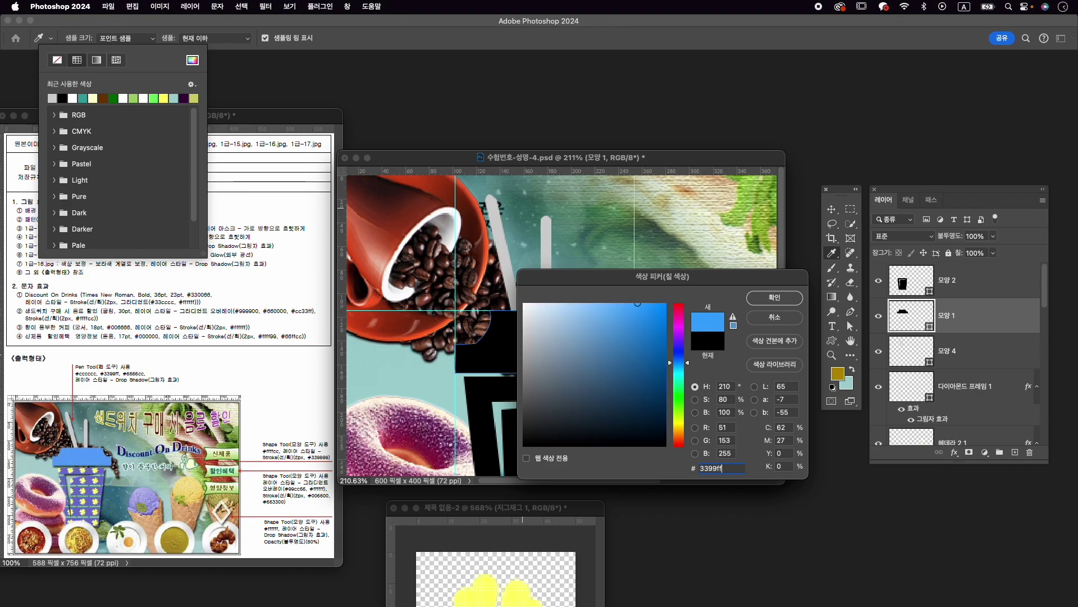
{"action": "key", "text": "Return"}
Set the fill color of the cup body layer 모양 2 to #6666cc.
{"action": "left_click", "coordinate": [969, 283]}
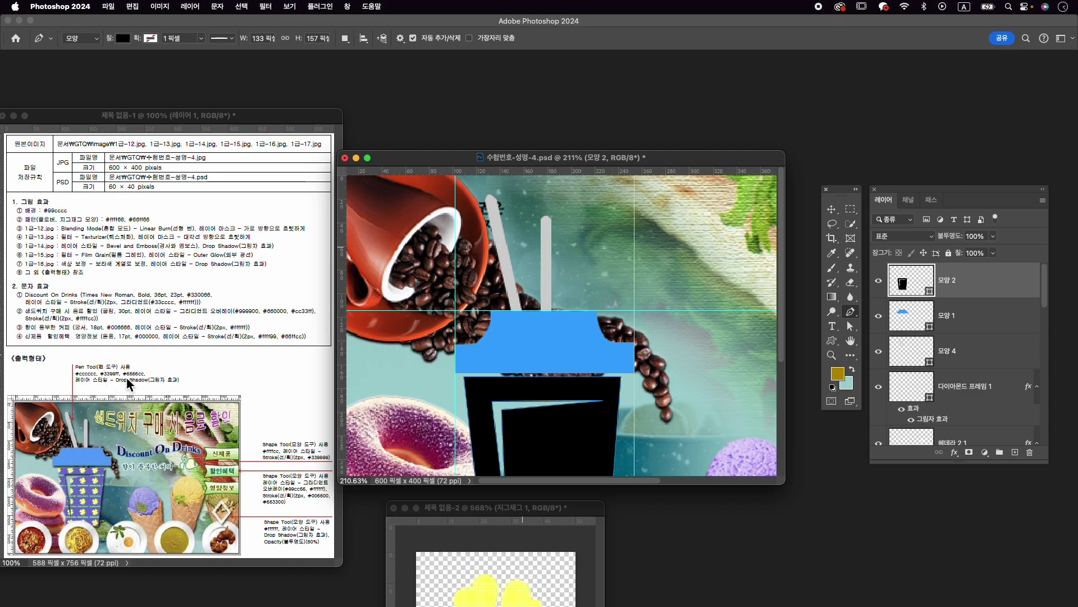
{"action": "left_click", "coordinate": [123, 39]}
{"action": "left_click", "coordinate": [198, 60]}
{"action": "type", "text": "6666cc"}
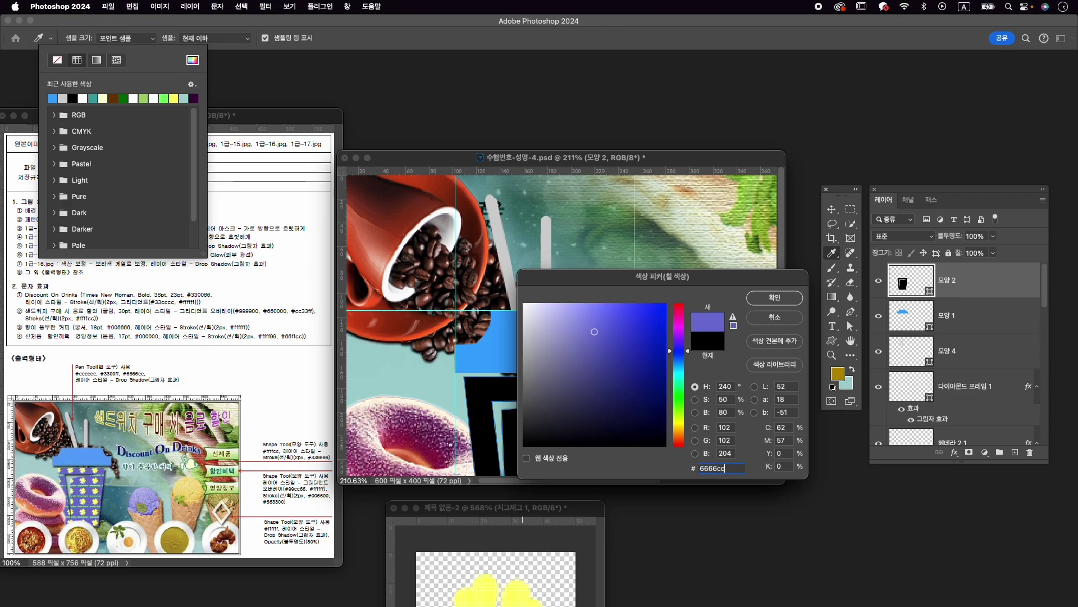
{"action": "key", "text": "Return"}
Duplicate the cup body layer 모양 2 and fill the copy with the custom yellow clover and zigzag pattern.
{"action": "scroll", "coordinate": [645, 292], "scroll_direction": "down", "scroll_amount": 1}
{"action": "scroll", "coordinate": [645, 293], "scroll_direction": "down", "scroll_amount": 3}
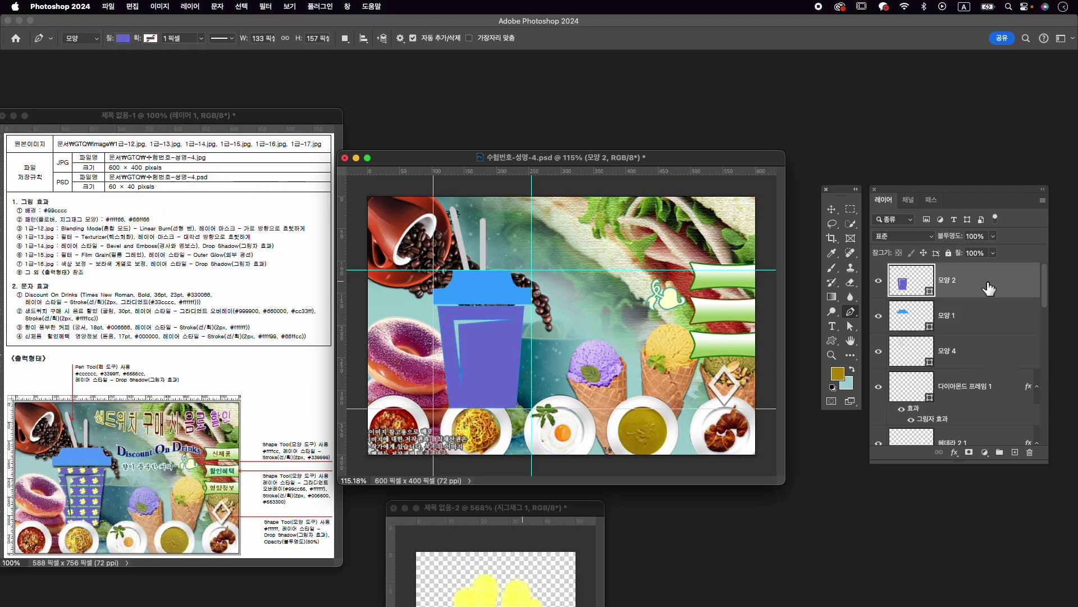
{"action": "key", "text": "super+j"}
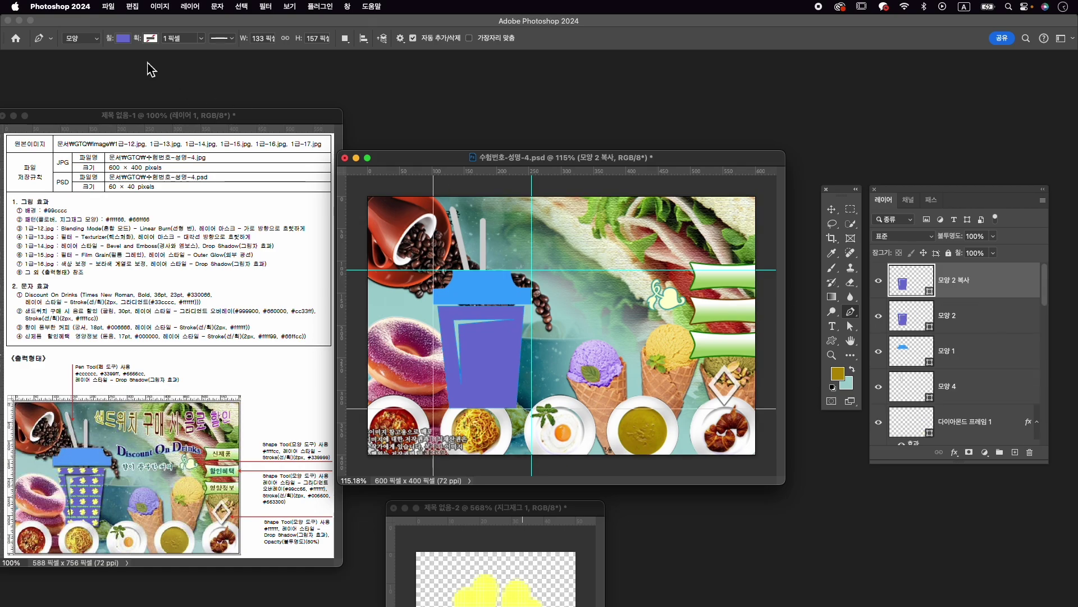
{"action": "left_click", "coordinate": [123, 38]}
{"action": "left_click", "coordinate": [116, 60]}
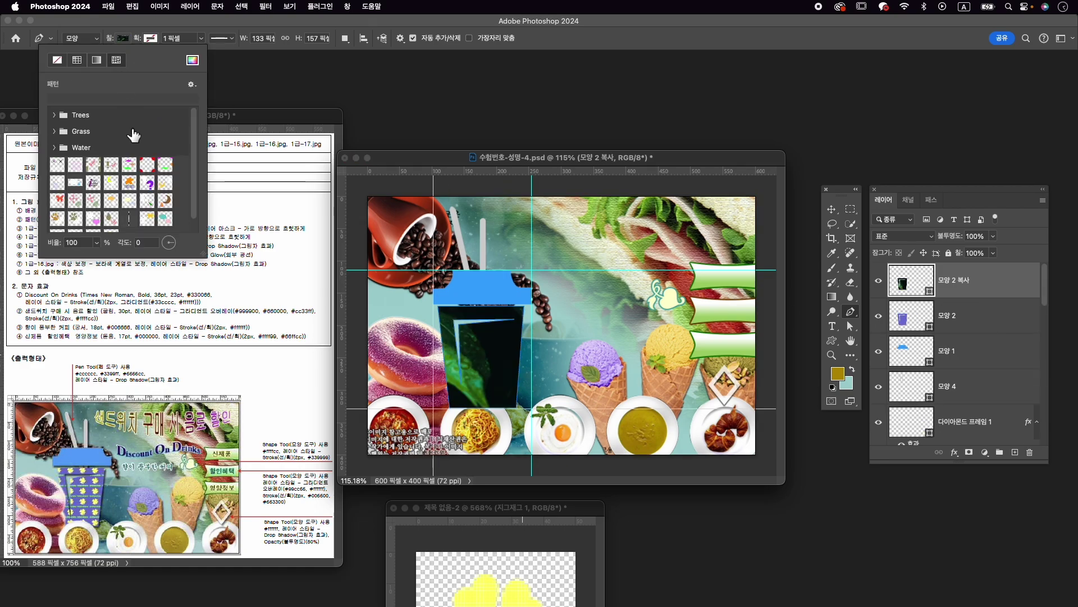
{"action": "scroll", "coordinate": [115, 199], "scroll_direction": "down", "scroll_amount": 1}
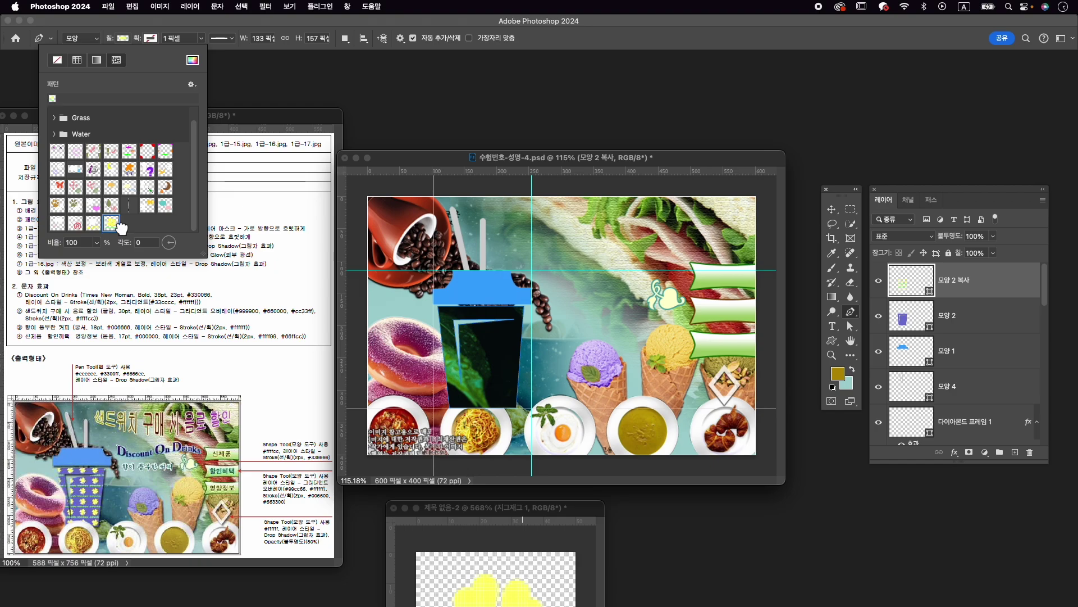
{"action": "left_click", "coordinate": [111, 223]}
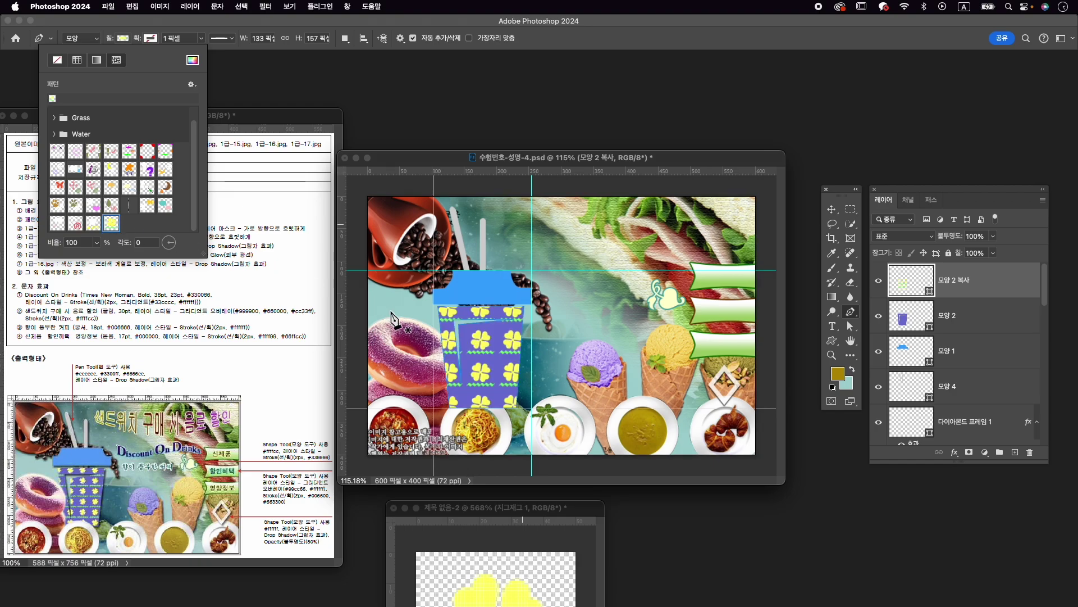
Scale the cup body's clover pattern fill down to about 54%.
{"action": "left_click", "coordinate": [95, 245]}
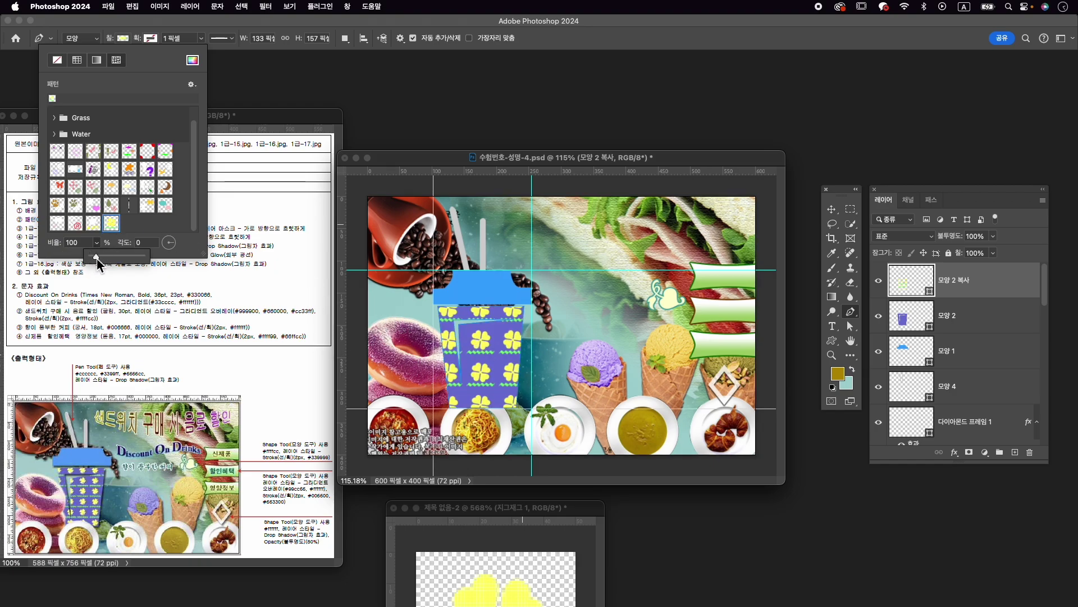
{"action": "left_click_drag", "start_coordinate": [96, 259], "coordinate": [94, 258]}
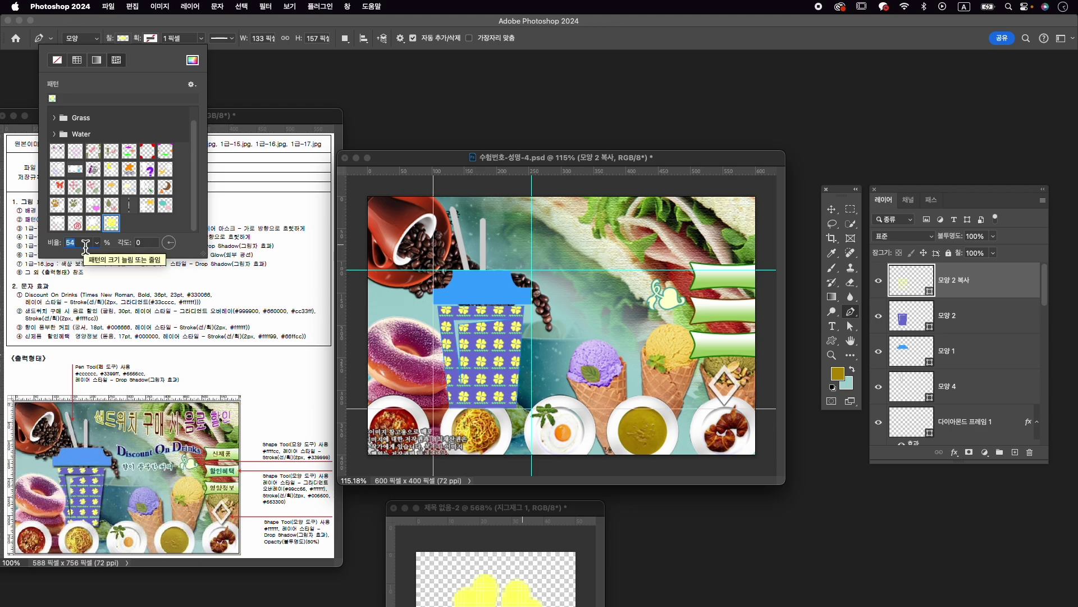
{"action": "key", "text": "Up"}
{"action": "key", "text": "Return"}
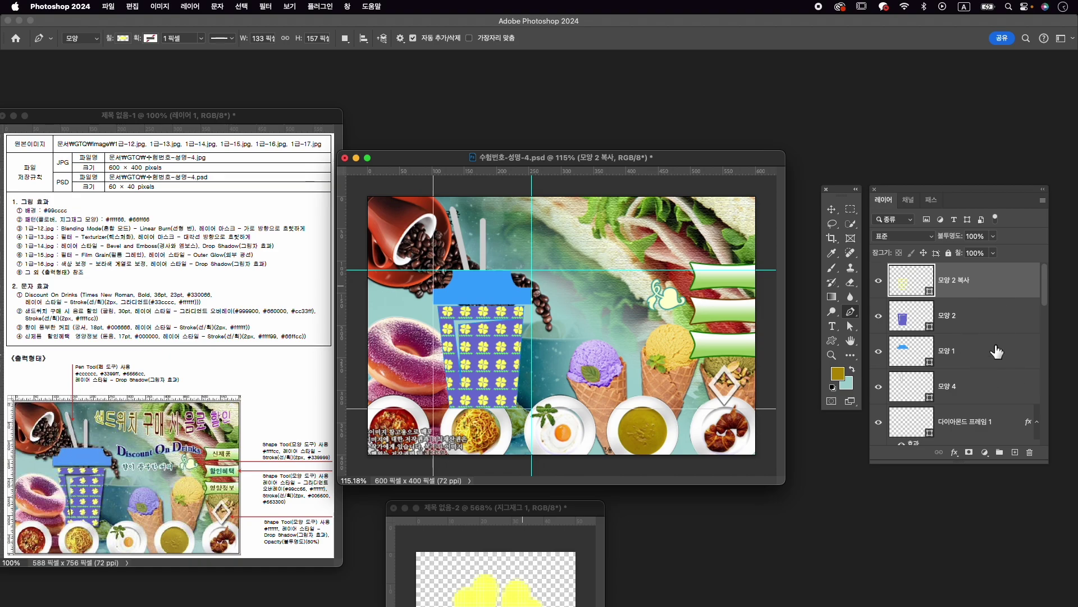
Group the four cup layers from 모양 2 복사 down to 모양 4 and name the group 컵.
{"action": "left_click", "coordinate": [991, 398], "text": "shift"}
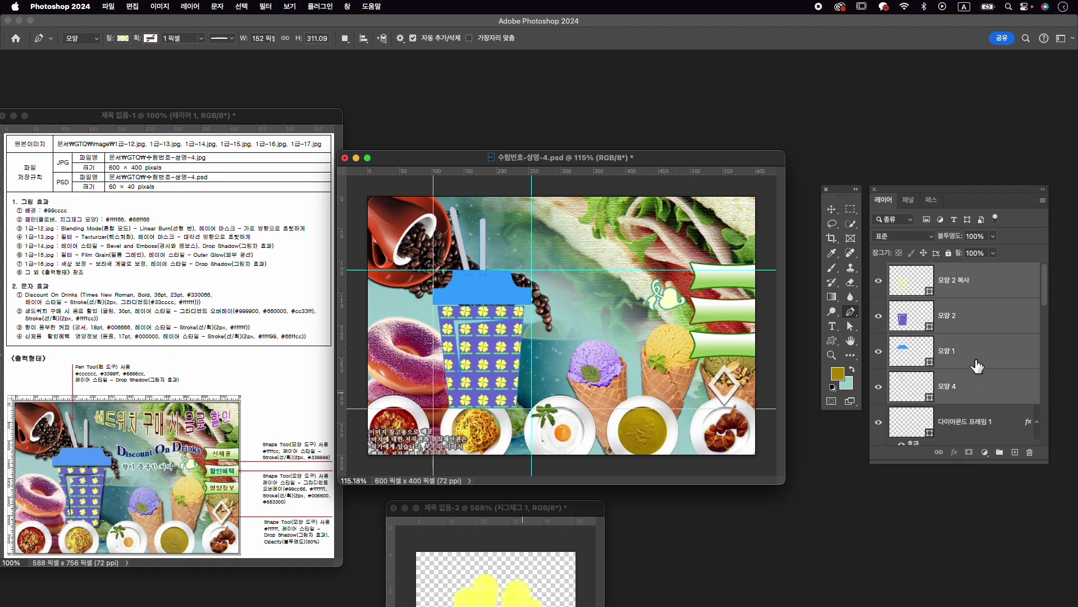
{"action": "key", "text": "super+g"}
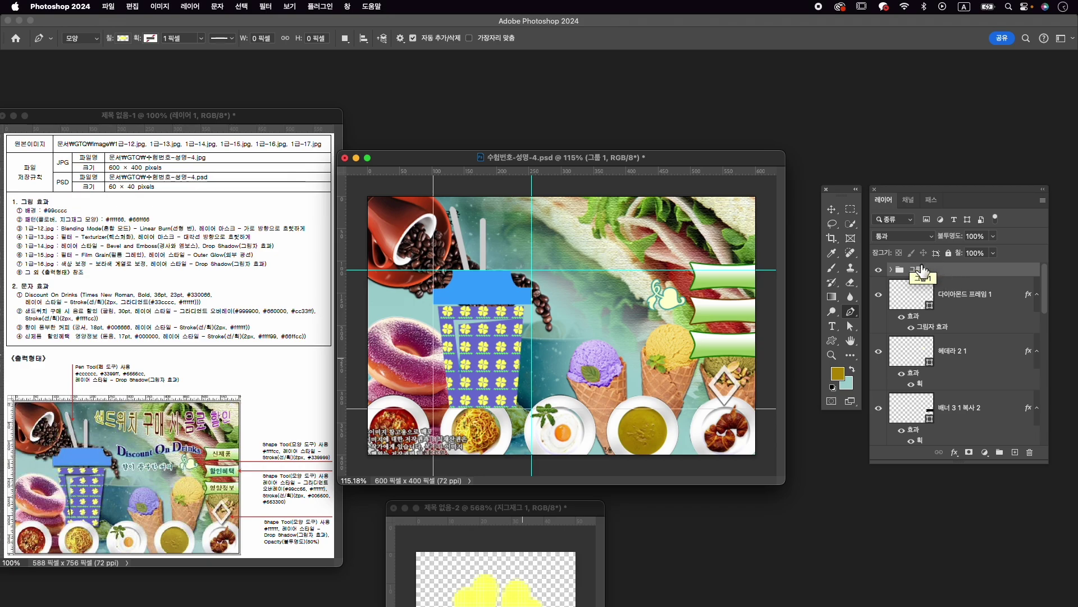
{"action": "double_click", "coordinate": [922, 271]}
{"action": "key", "text": "Caps_Lock"}
{"action": "type", "text": "테"}
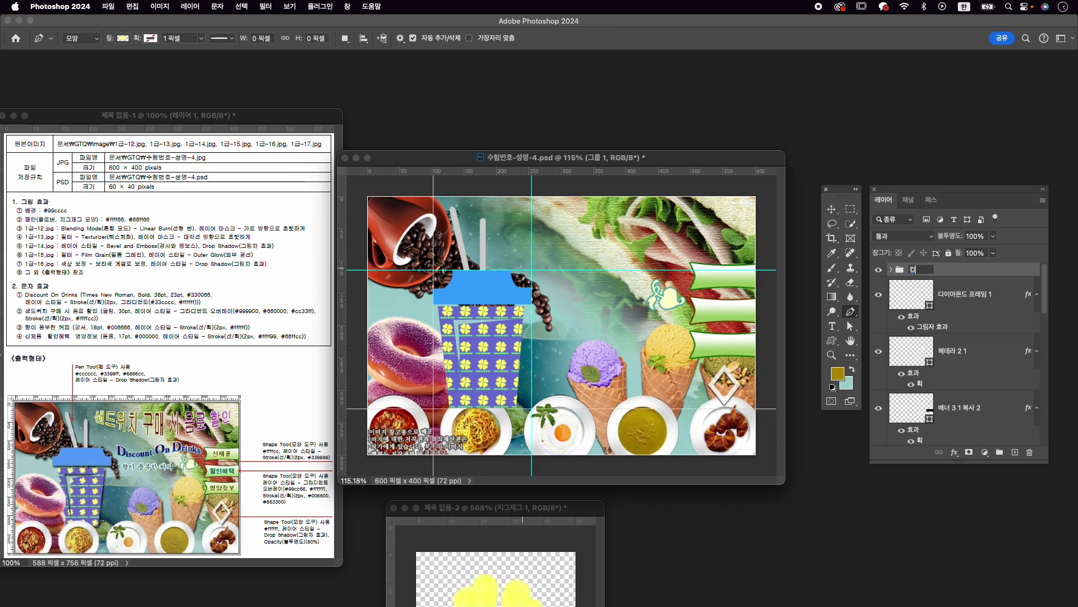
{"action": "key", "text": "Return"}
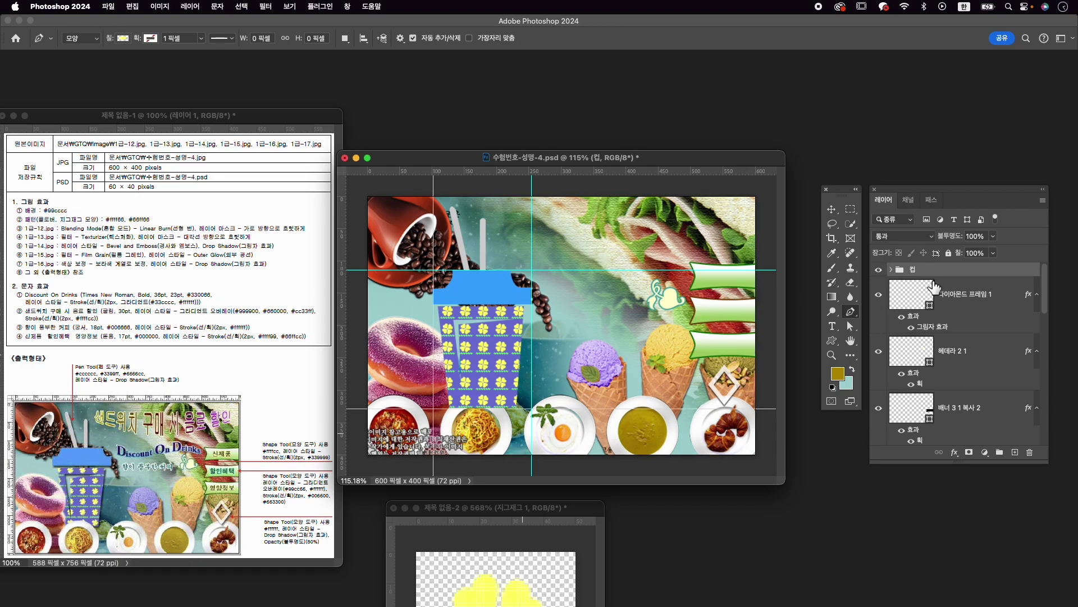
{"action": "double_click", "coordinate": [893, 272]}
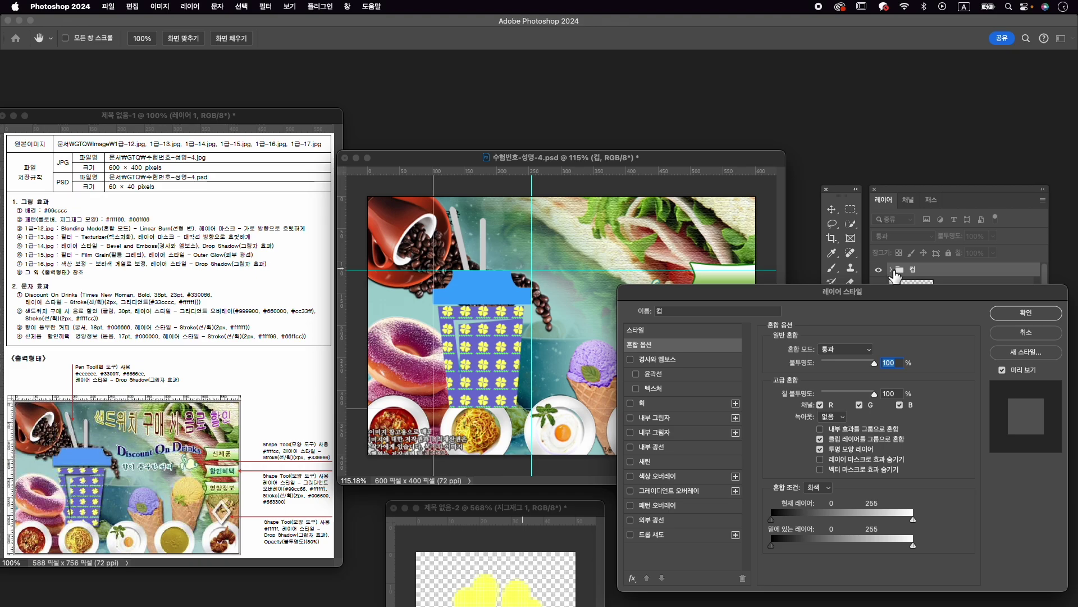
{"action": "left_click", "coordinate": [1008, 337]}
{"action": "left_click", "coordinate": [891, 269]}
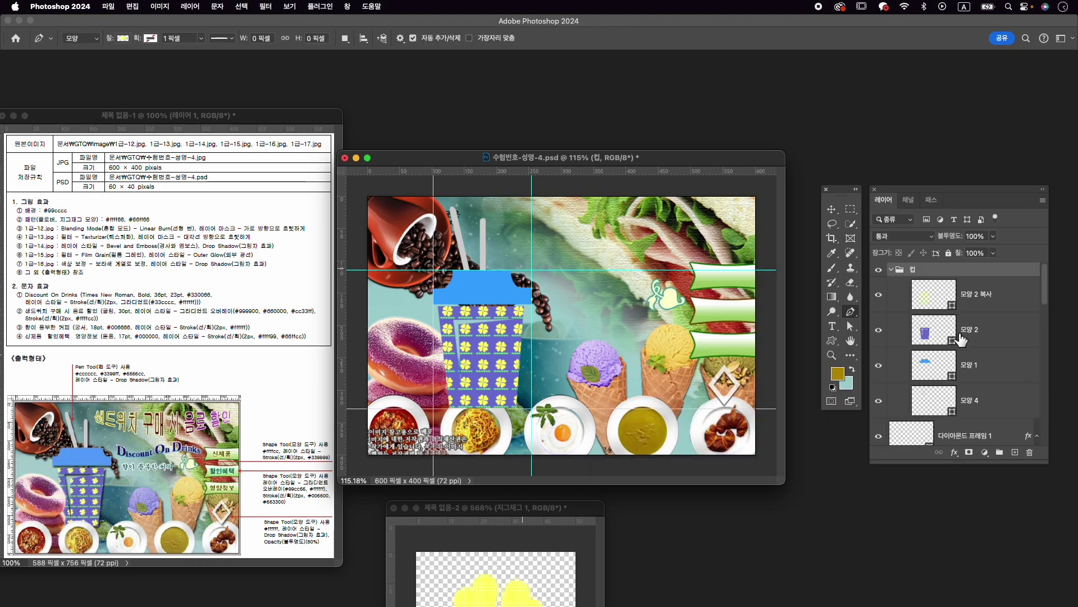
{"action": "left_click", "coordinate": [891, 270]}
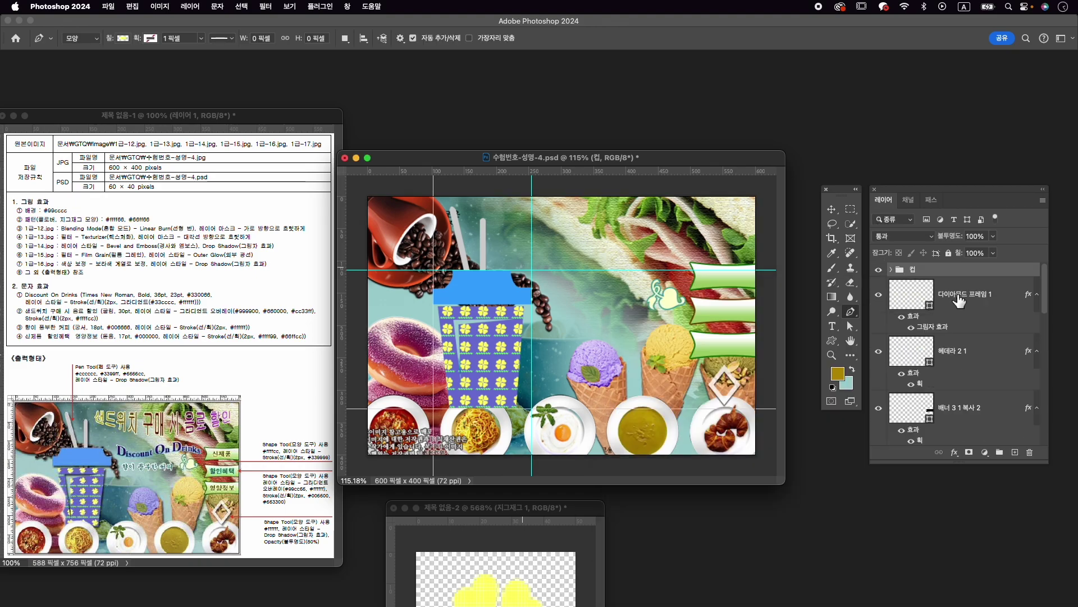
Apply a Drop Shadow layer style to the 컵 group and save the document.
{"action": "left_click", "coordinate": [960, 452]}
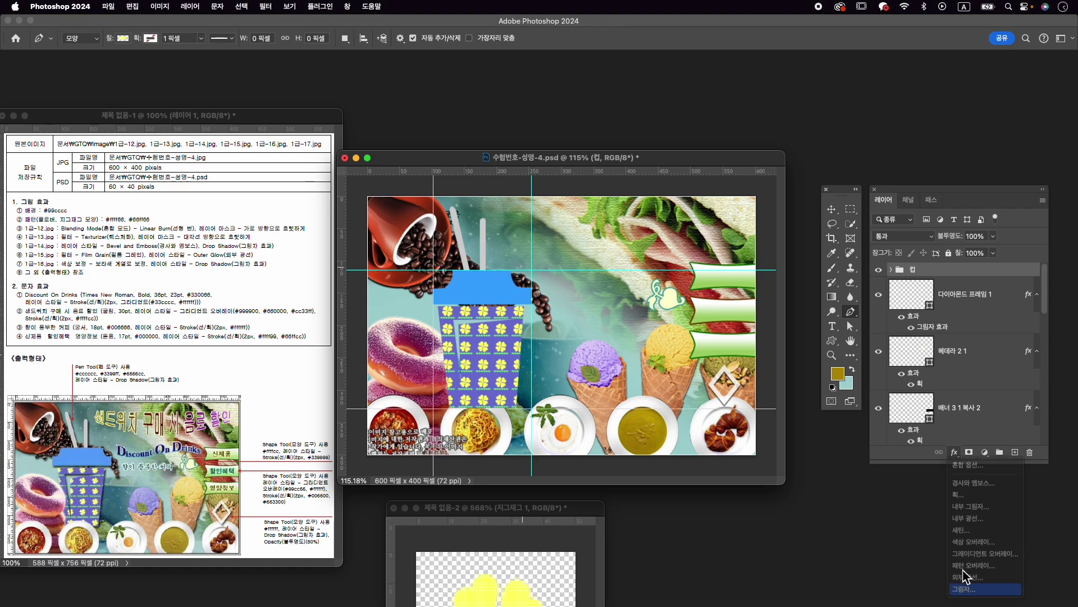
{"action": "left_click", "coordinate": [964, 589]}
{"action": "left_click", "coordinate": [1025, 313]}
{"action": "key", "text": "p"}
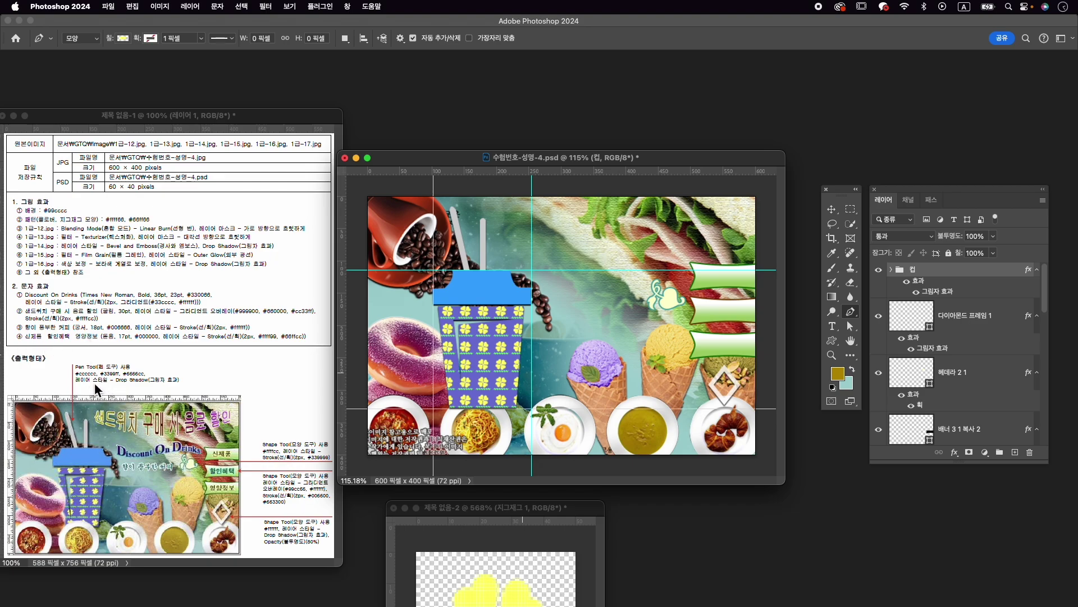
{"action": "left_click", "coordinate": [109, 6]}
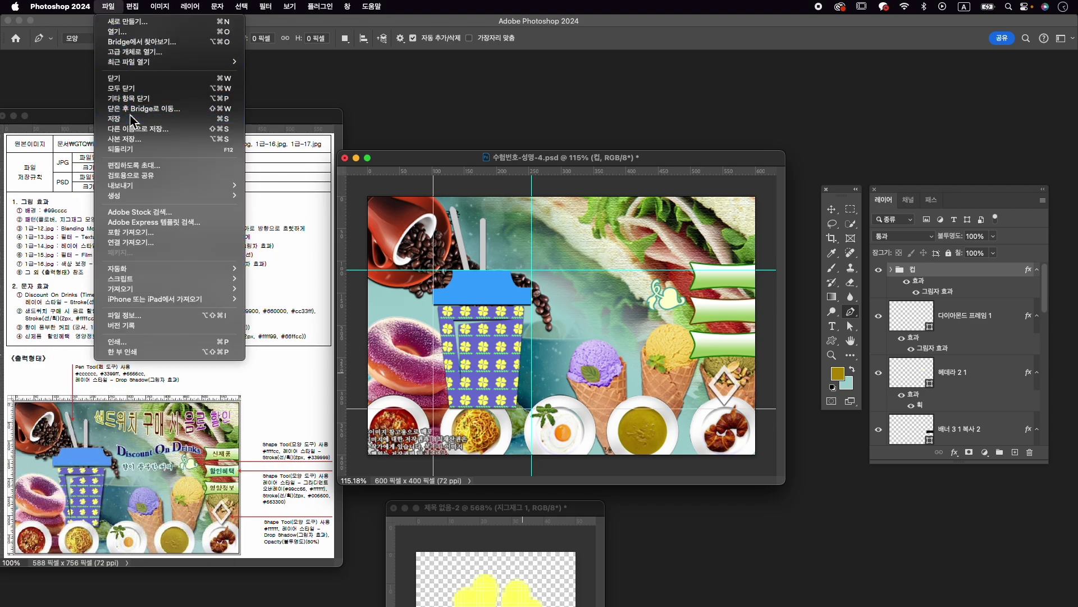
{"action": "left_click", "coordinate": [131, 120]}
Move the 컵 group down the layer stack to sit between layers 1-15 and 1-14, behind the donut image.
{"action": "key", "text": "v"}
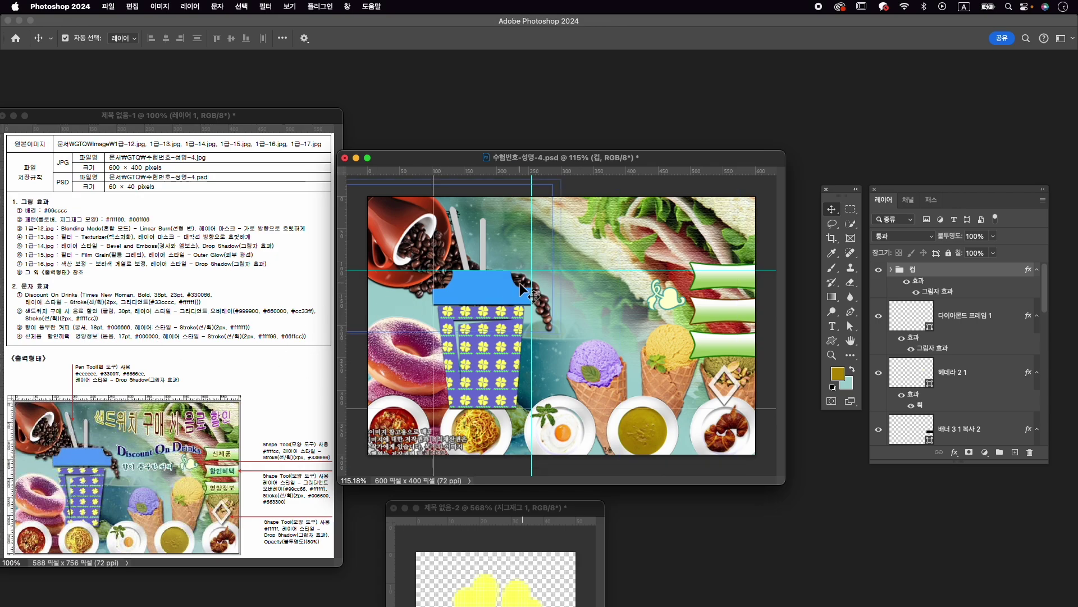
{"action": "key", "text": "t"}
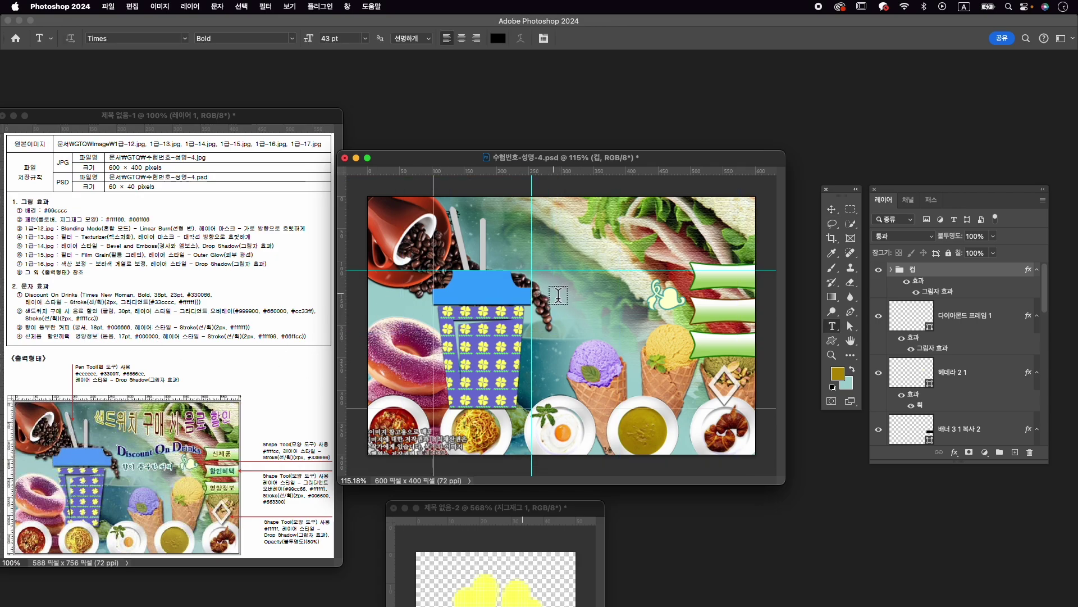
{"action": "key", "text": "v"}
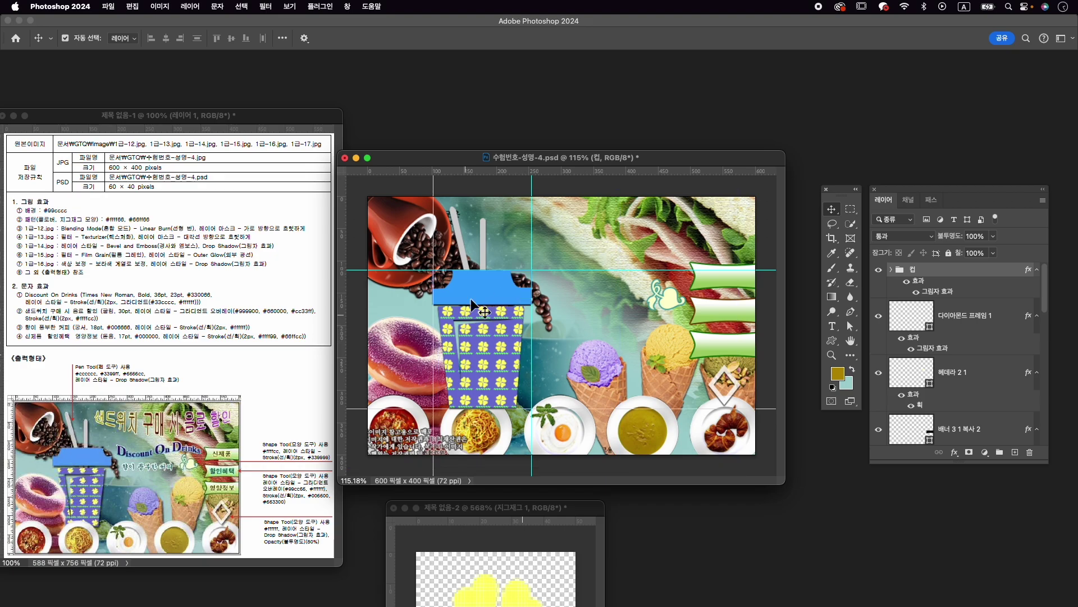
{"action": "left_click", "coordinate": [501, 430]}
{"action": "left_click", "coordinate": [724, 344]}
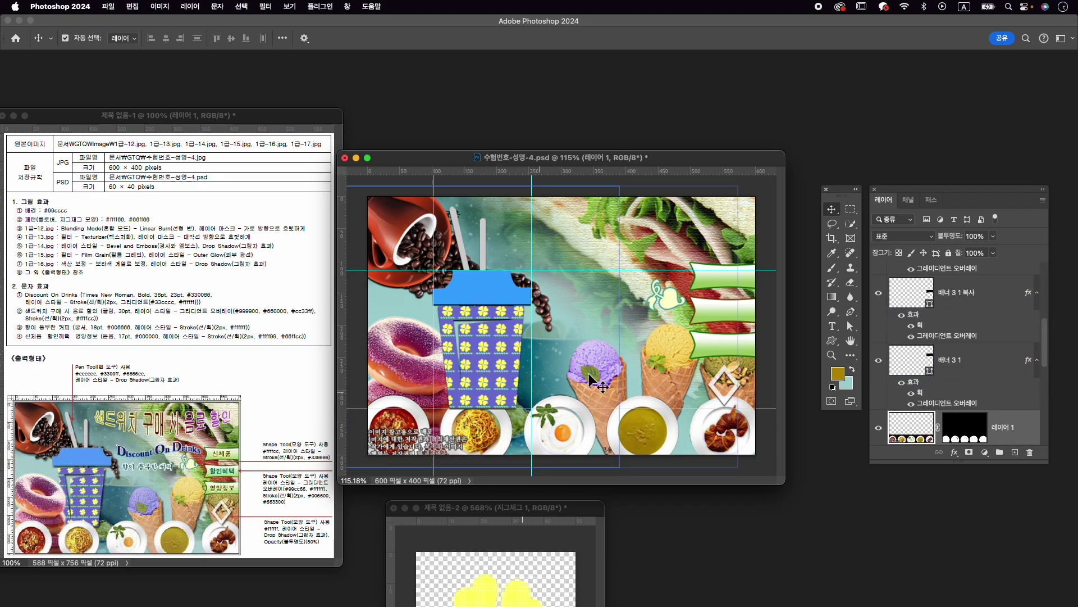
{"action": "left_click", "coordinate": [954, 284]}
{"action": "left_click", "coordinate": [766, 357]}
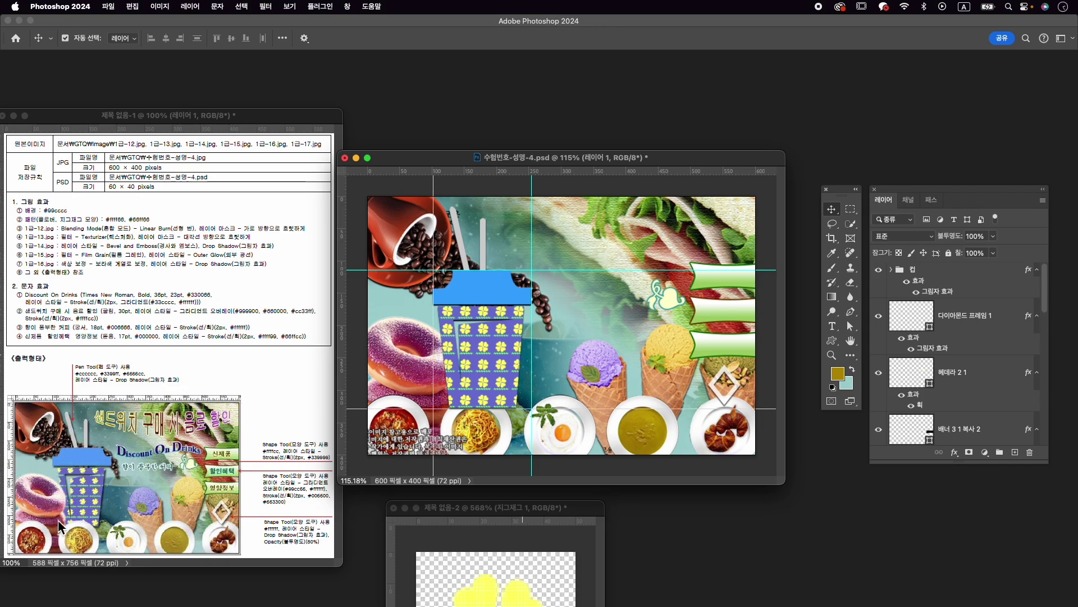
{"action": "left_click", "coordinate": [1004, 314]}
{"action": "left_click", "coordinate": [938, 284]}
{"action": "left_click_drag", "start_coordinate": [938, 284], "coordinate": [983, 407]}
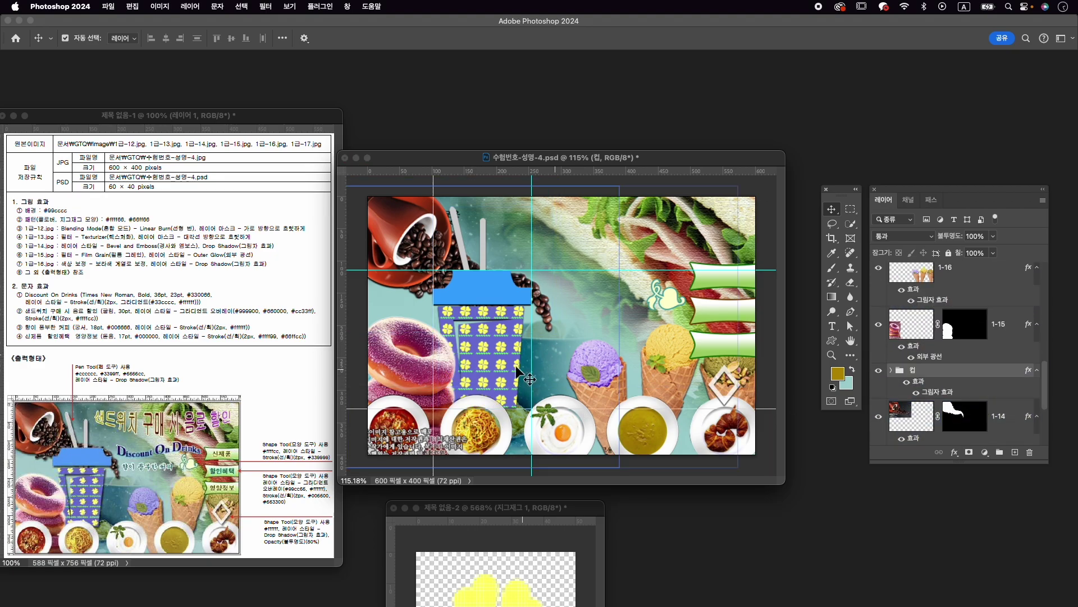
Select the topmost layer 다이아몬드 프레임 1 and close the clover pattern document 제목 없음-2.
{"action": "left_click", "coordinate": [475, 264]}
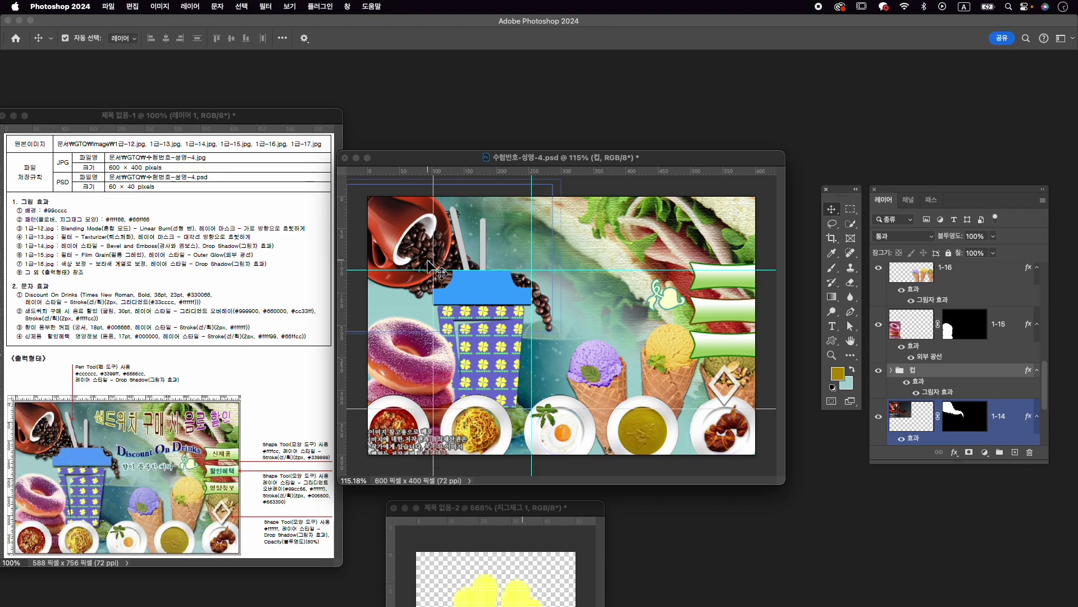
{"action": "left_click", "coordinate": [889, 328]}
{"action": "scroll", "coordinate": [899, 337], "scroll_direction": "up", "scroll_amount": 3}
{"action": "left_click", "coordinate": [958, 284]}
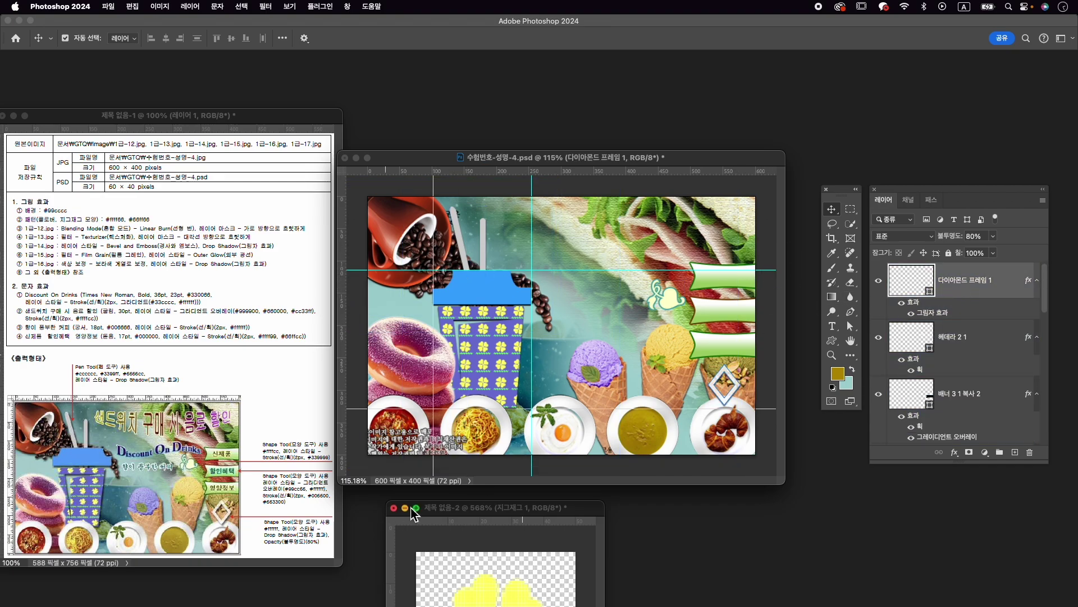
{"action": "left_click", "coordinate": [393, 507]}
{"action": "left_click", "coordinate": [542, 243]}
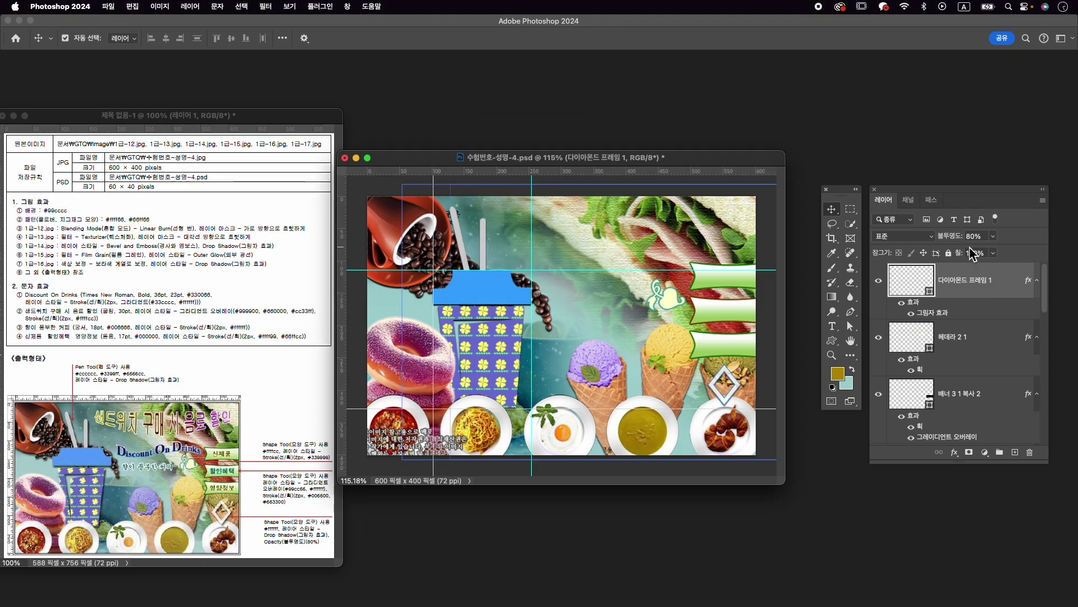
Add a text layer reading "Discount On Drinks" beside the cup's lid.
{"action": "key", "text": "t"}
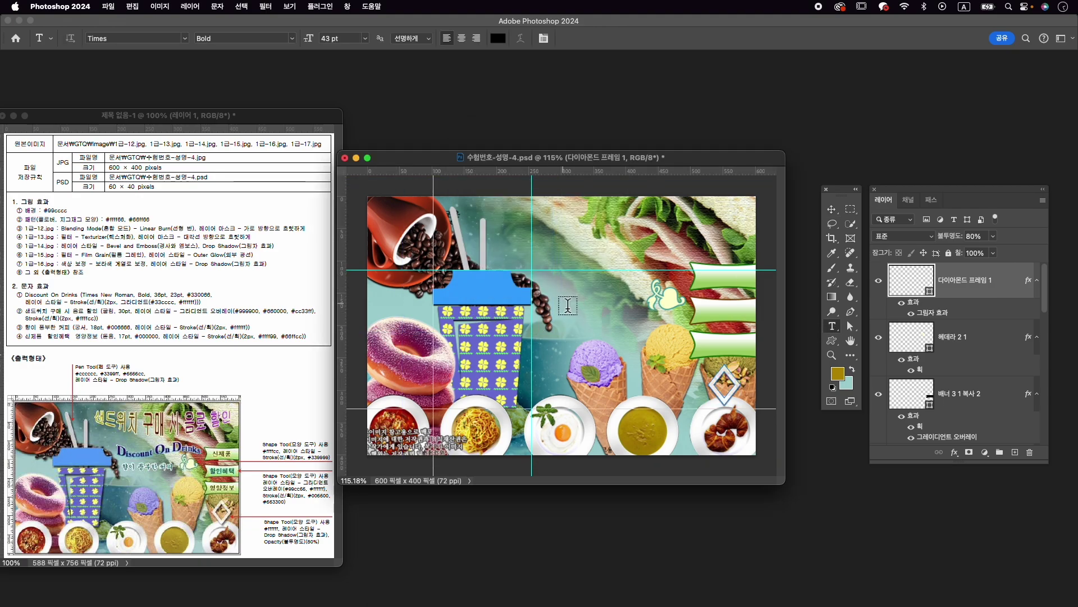
{"action": "left_click", "coordinate": [551, 296]}
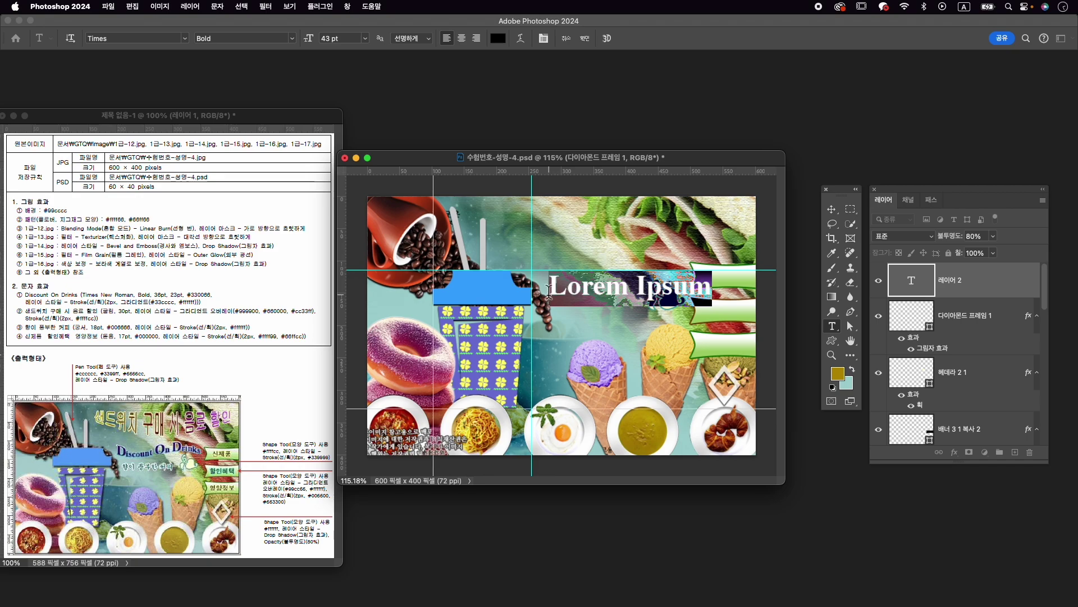
{"action": "type", "text": "Discount On K"}
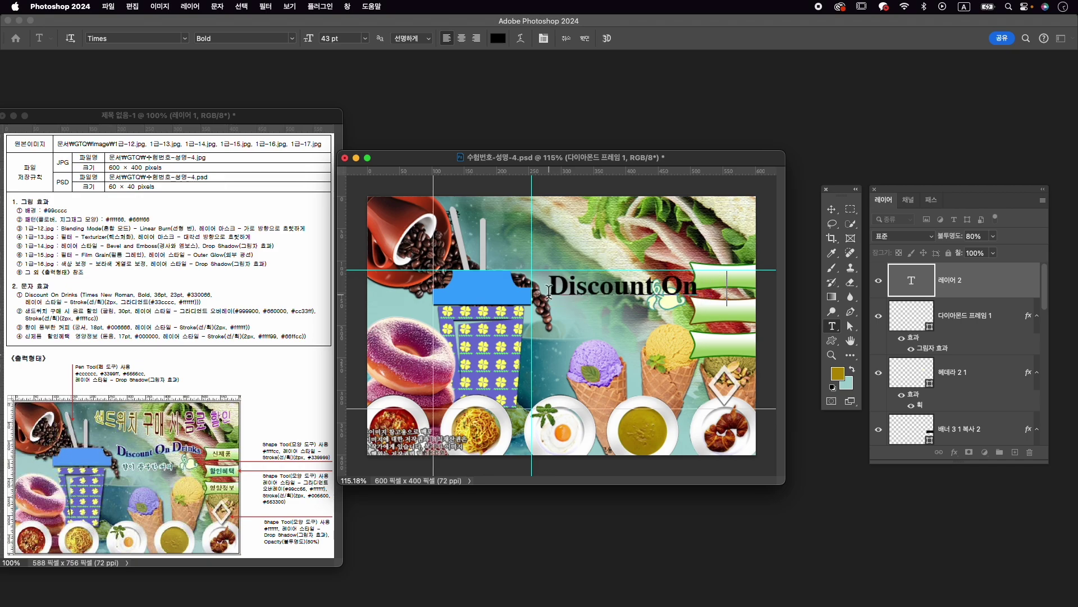
{"action": "key", "text": "BackSpace"}
{"action": "type", "text": "SDrin"}
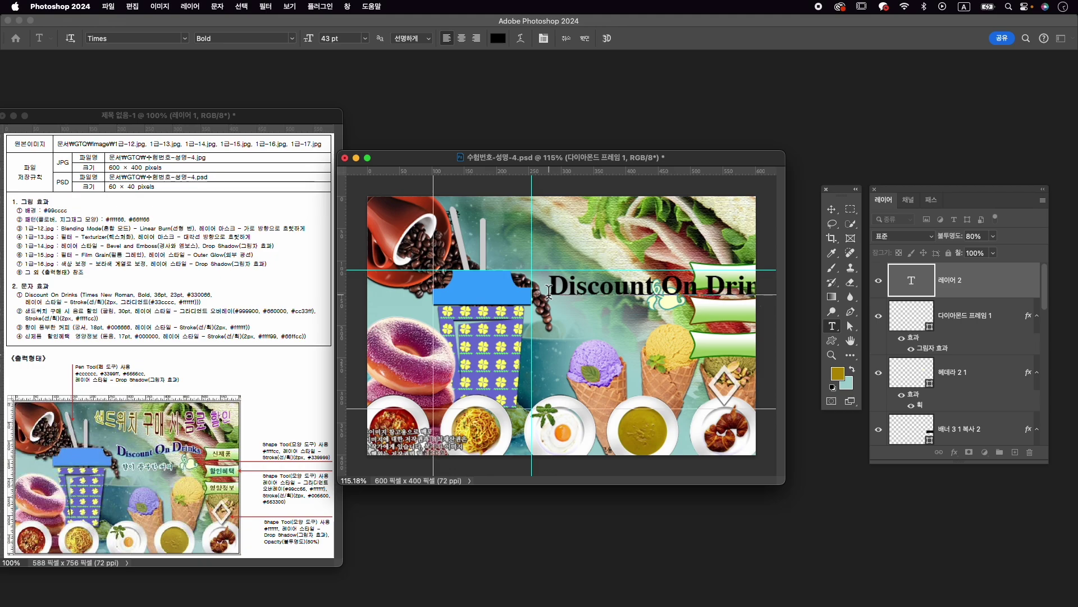
Format the whole "Discount On Drinks" text in Times New Roman Bold at 23 pt.
{"action": "key", "text": "super+a"}
{"action": "key", "text": "super+t"}
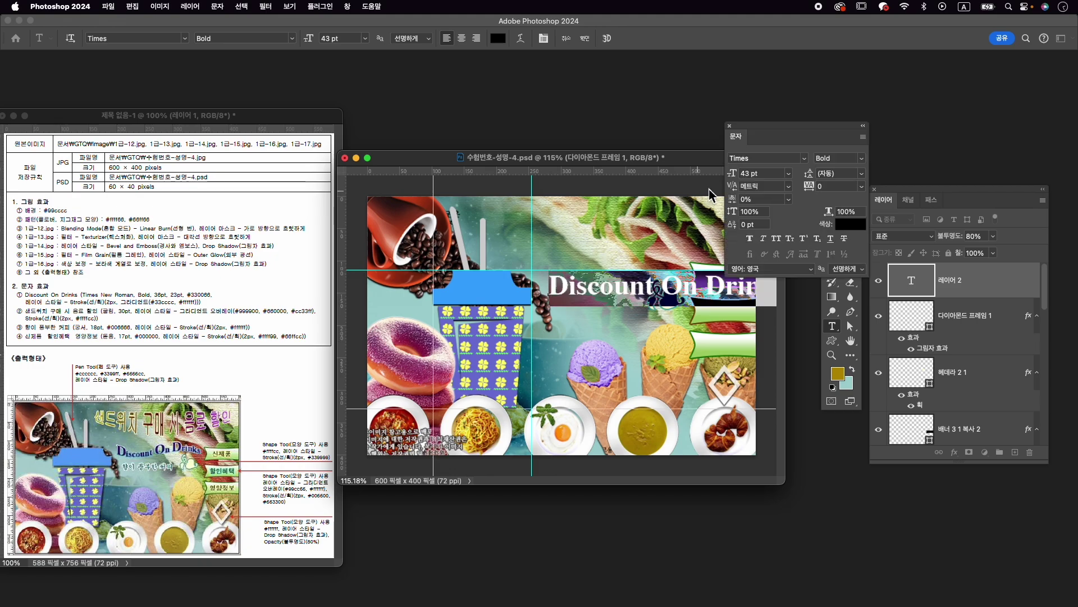
{"action": "left_click", "coordinate": [767, 160]}
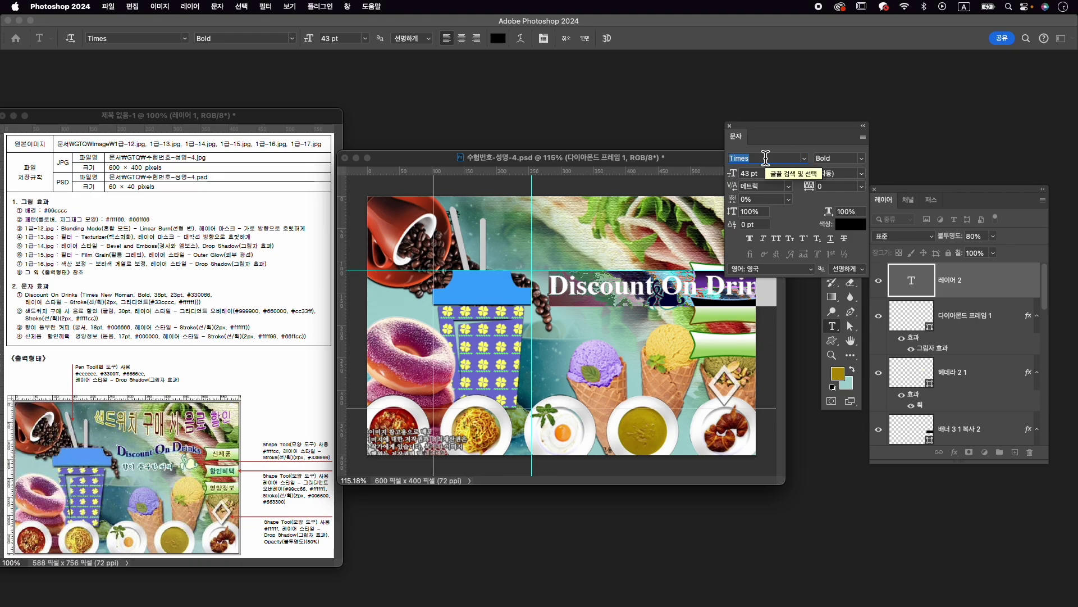
{"action": "type", "text": "times"}
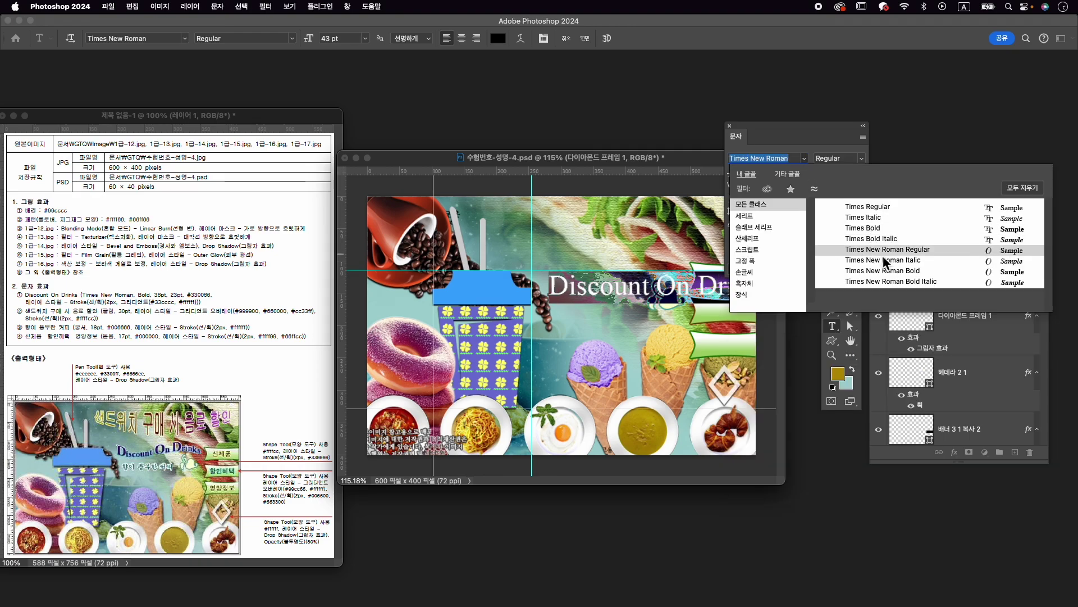
{"action": "left_click", "coordinate": [892, 270]}
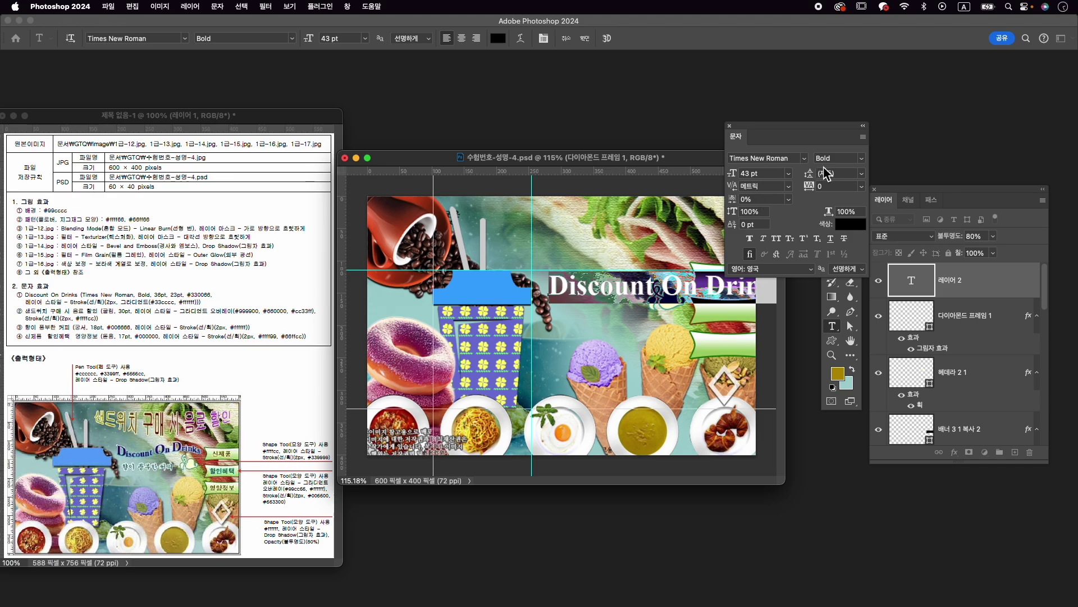
{"action": "left_click", "coordinate": [755, 174]}
{"action": "type", "text": "23"}
{"action": "key", "text": "Return"}
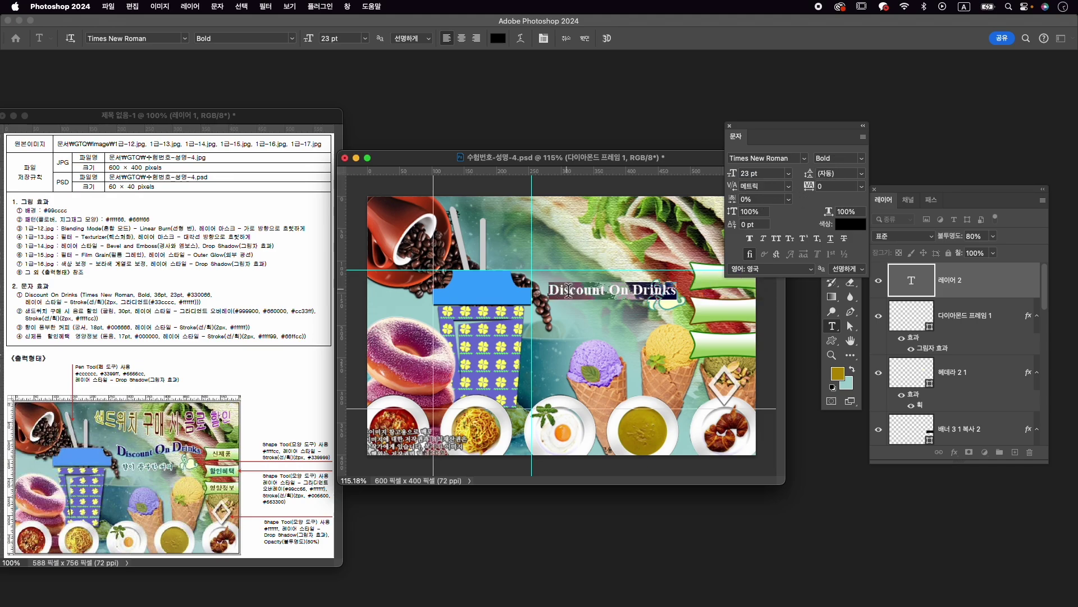
Enlarge the three initial capitals D, O and D of "Discount On Drinks" to 36 pt.
{"action": "left_click", "coordinate": [558, 293]}
{"action": "left_click_drag", "start_coordinate": [556, 293], "coordinate": [549, 295]}
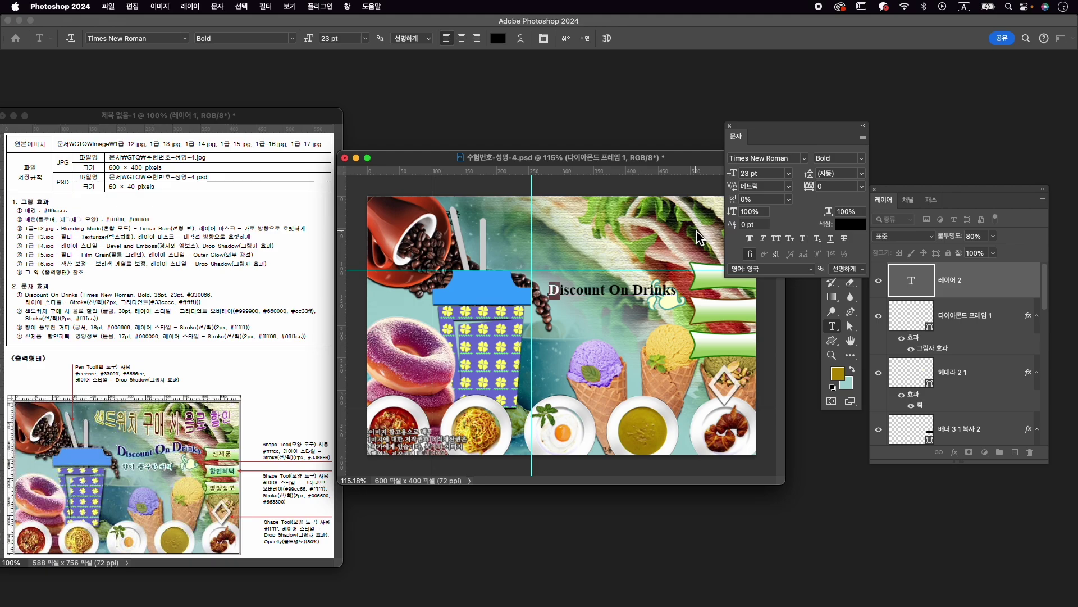
{"action": "left_click", "coordinate": [747, 173]}
{"action": "type", "text": "36"}
{"action": "key", "text": "Return"}
{"action": "left_click_drag", "start_coordinate": [616, 289], "coordinate": [626, 289]}
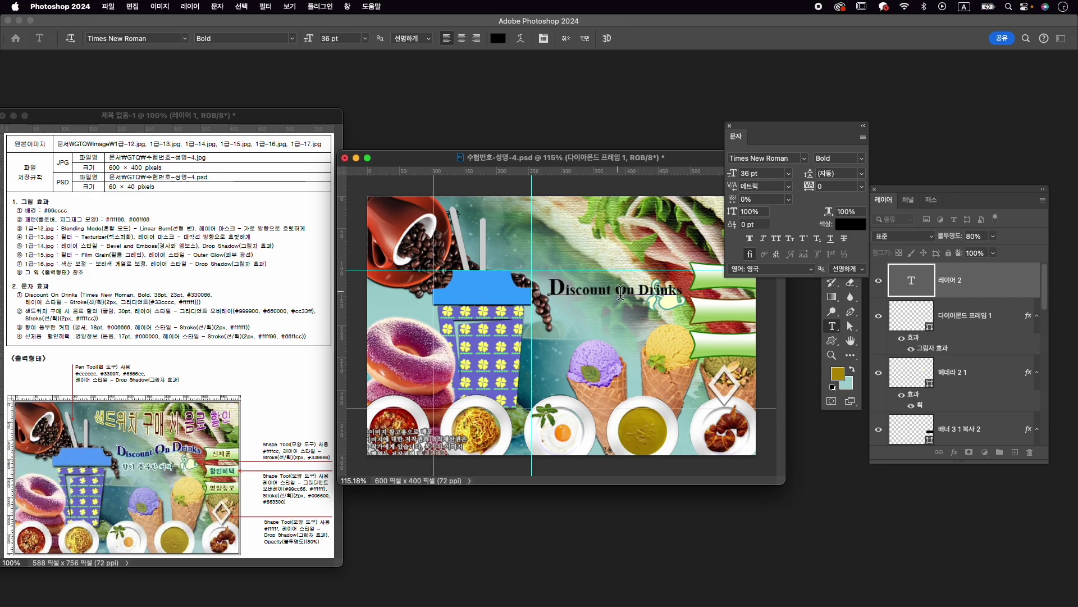
{"action": "double_click", "coordinate": [750, 173]}
{"action": "type", "text": "36"}
{"action": "key", "text": "Return"}
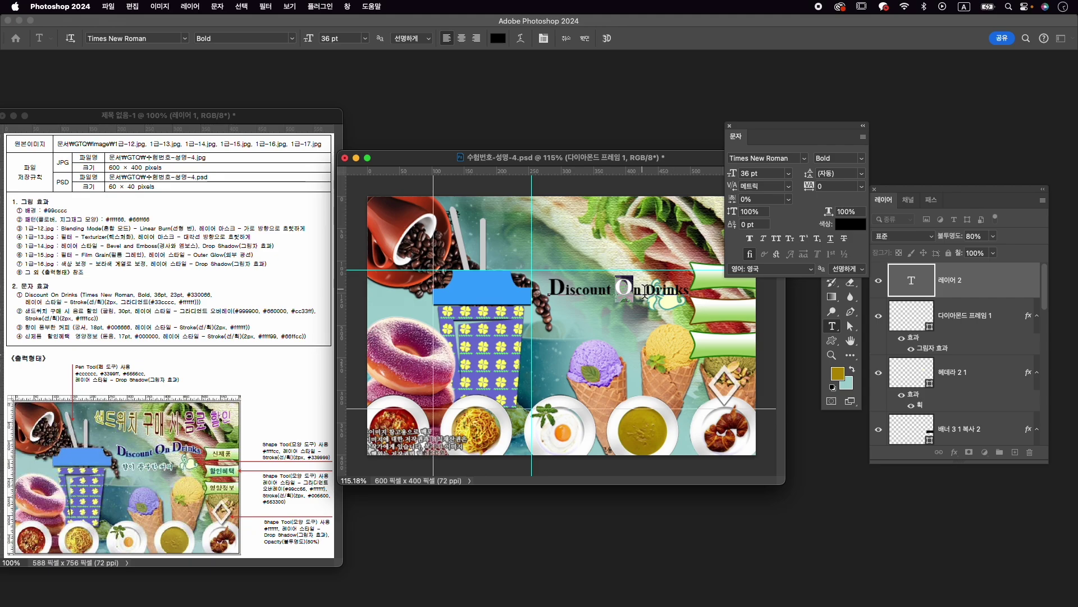
{"action": "left_click_drag", "start_coordinate": [644, 289], "coordinate": [655, 289]}
{"action": "double_click", "coordinate": [750, 173]}
{"action": "type", "text": "36"}
{"action": "key", "text": "Return"}
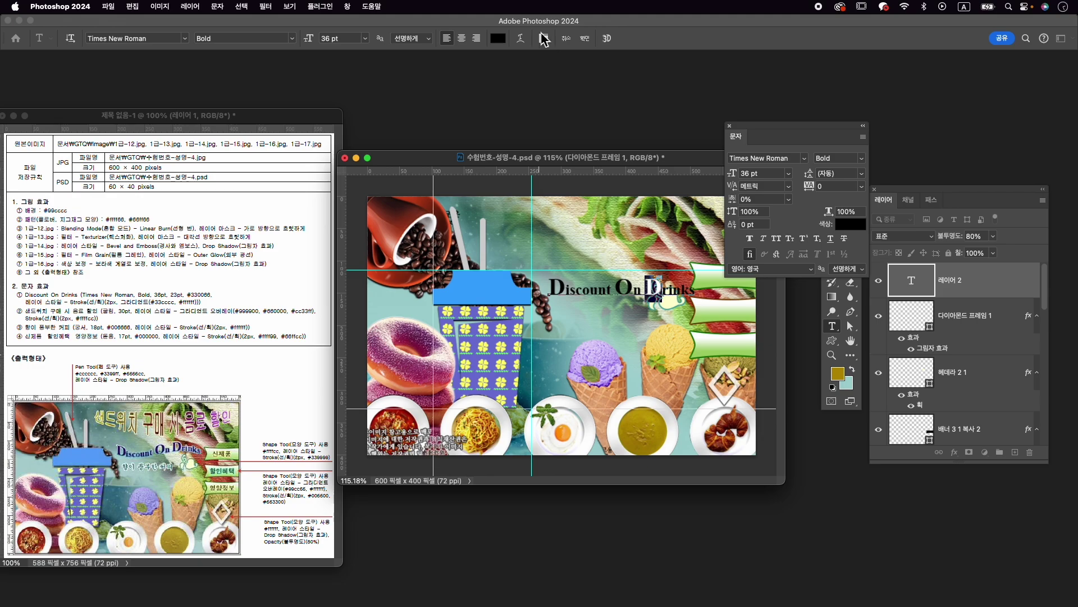
Commit the "Discount On Drinks" text and set its color to #330066.
{"action": "left_click", "coordinate": [585, 38]}
{"action": "left_click", "coordinate": [850, 225]}
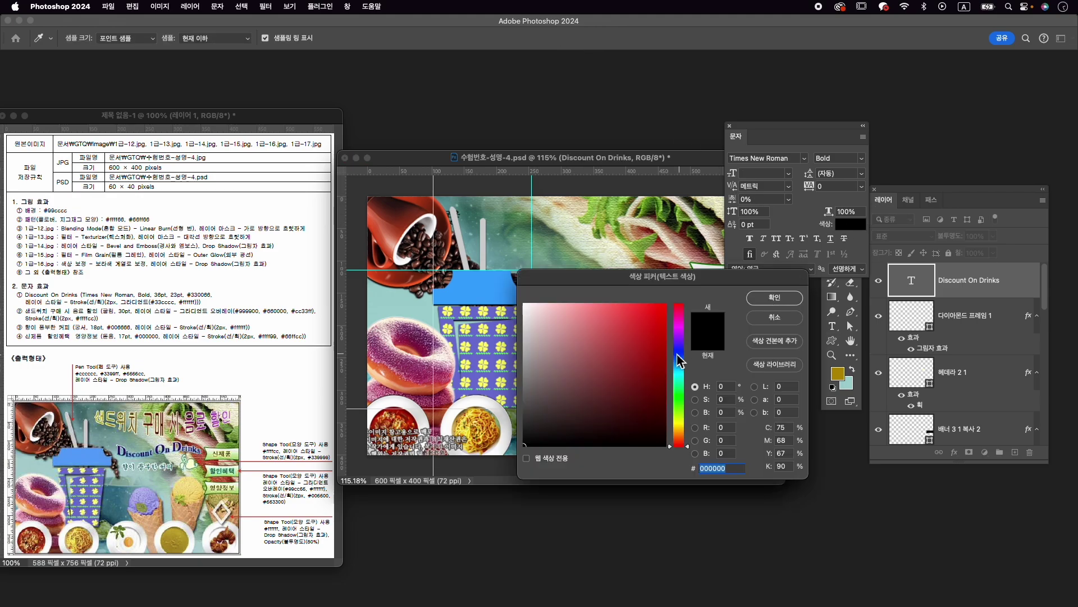
{"action": "type", "text": "330066"}
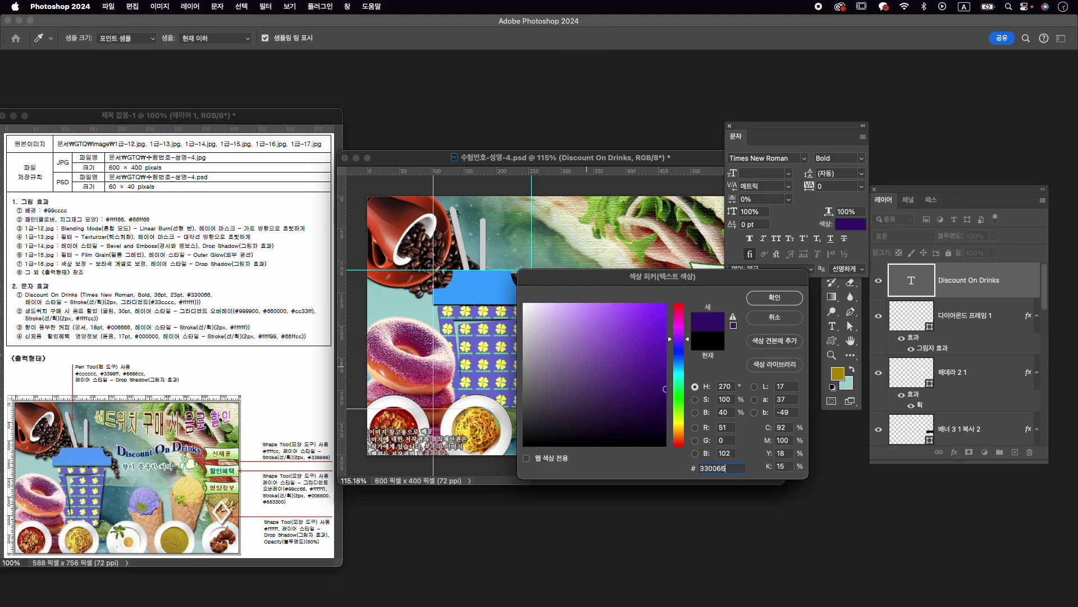
{"action": "key", "text": "Return"}
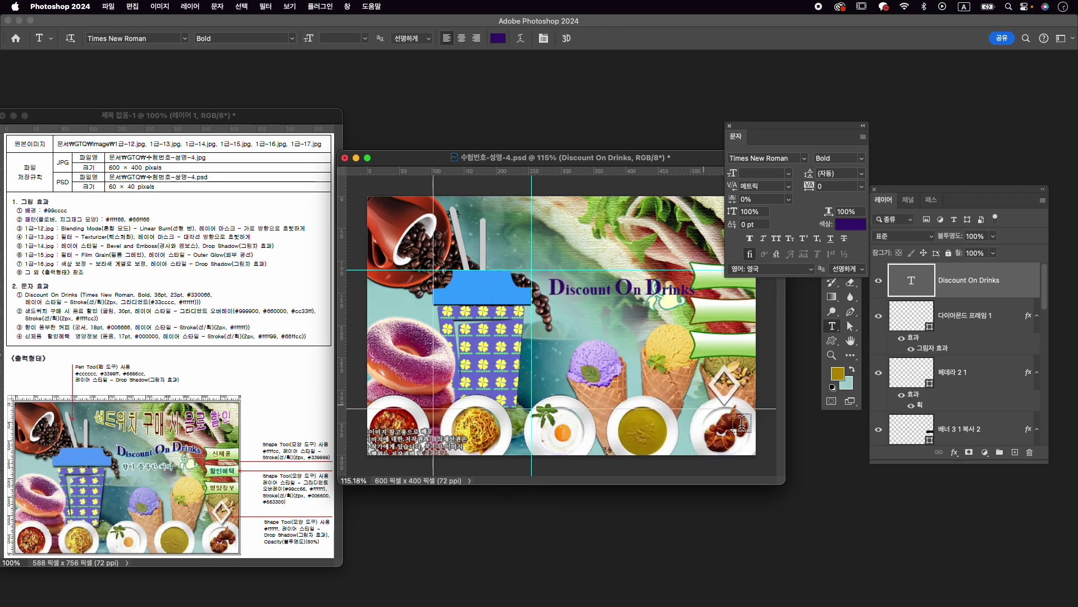
Add a Stroke layer style to the "Discount On Drinks" text and set its fill type to Gradient.
{"action": "left_click", "coordinate": [954, 452]}
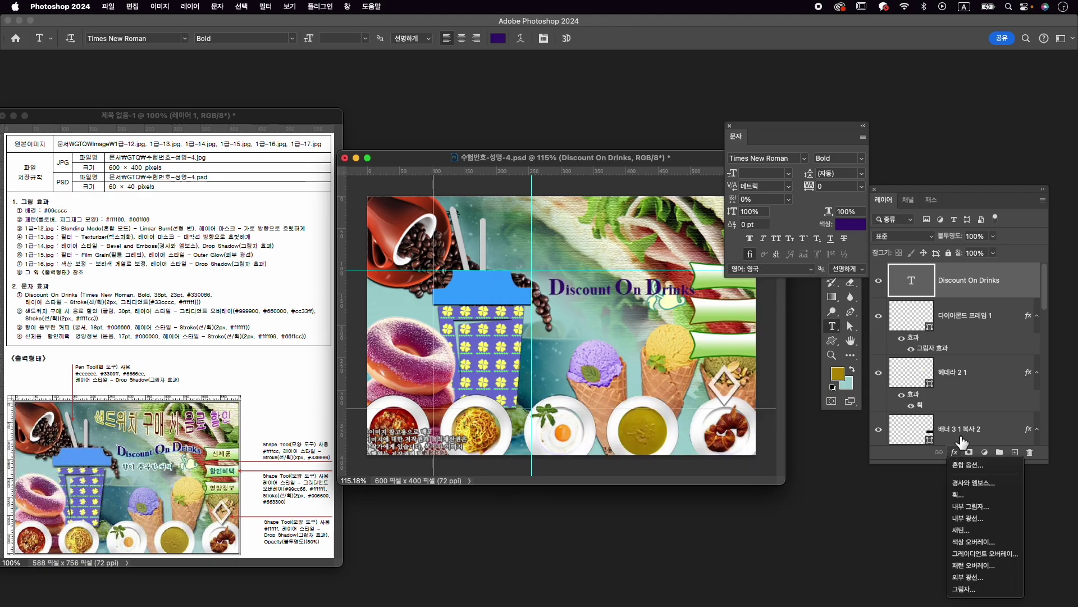
{"action": "left_click", "coordinate": [958, 494]}
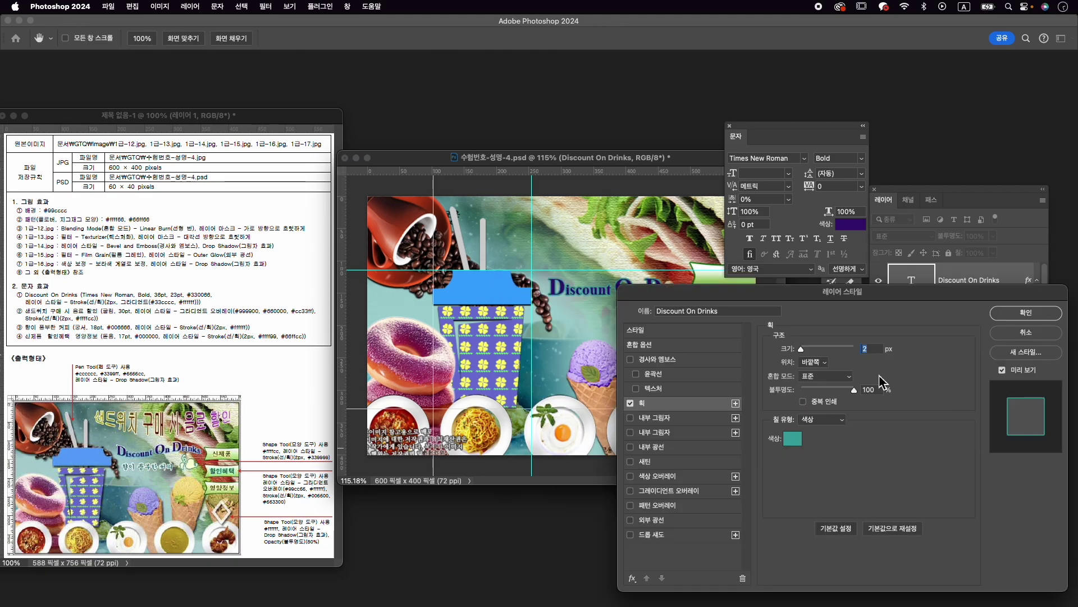
{"action": "left_click", "coordinate": [820, 420]}
{"action": "left_click", "coordinate": [820, 434]}
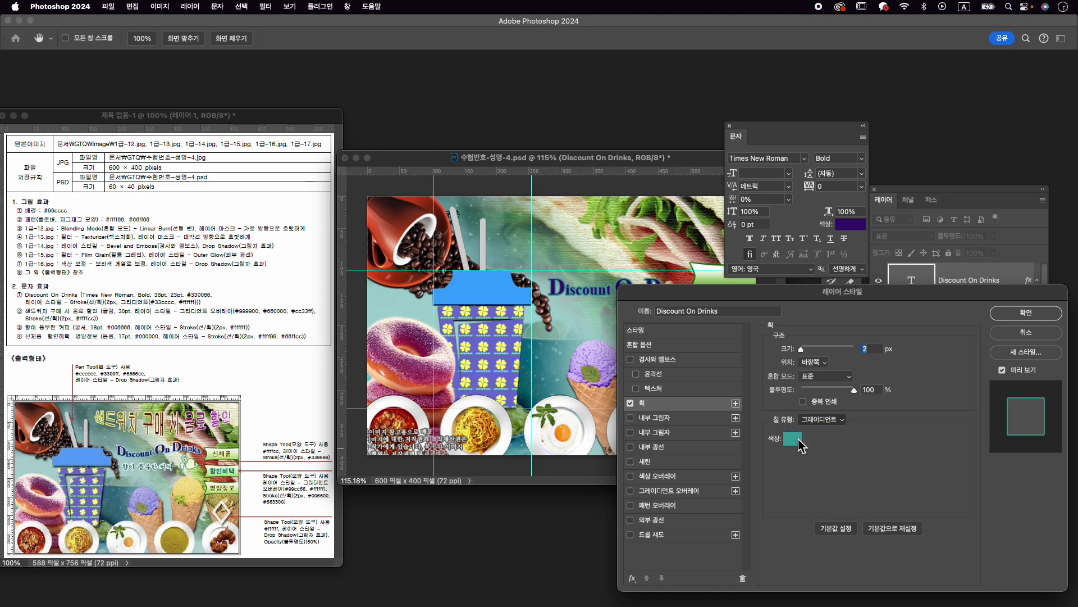
Set the stroke's gradient to run from #33cccc to #ffffff.
{"action": "left_click", "coordinate": [837, 439]}
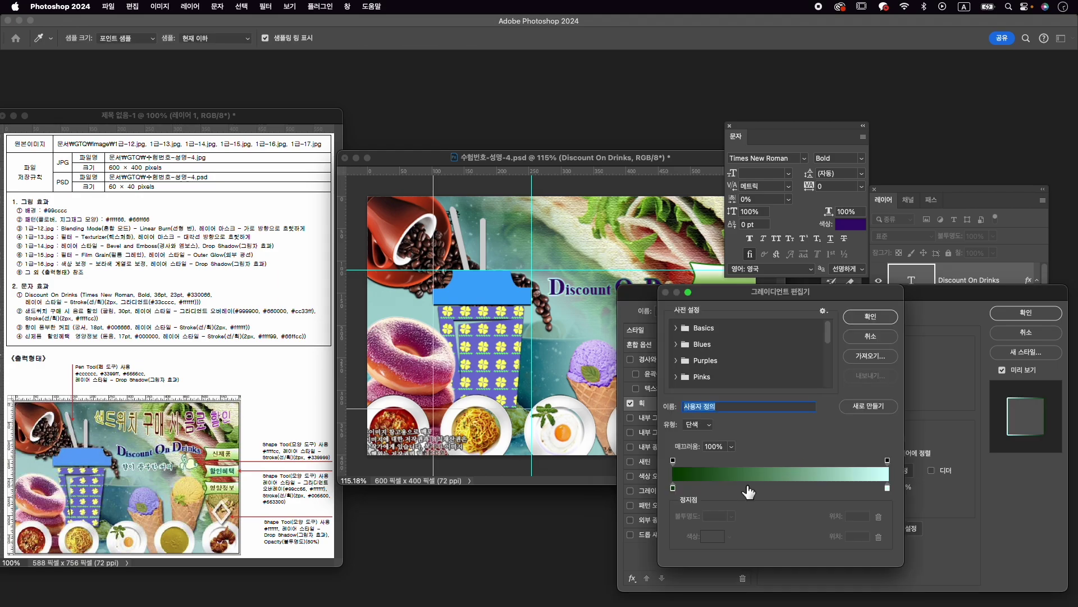
{"action": "double_click", "coordinate": [674, 488]}
{"action": "type", "text": "33cccc"}
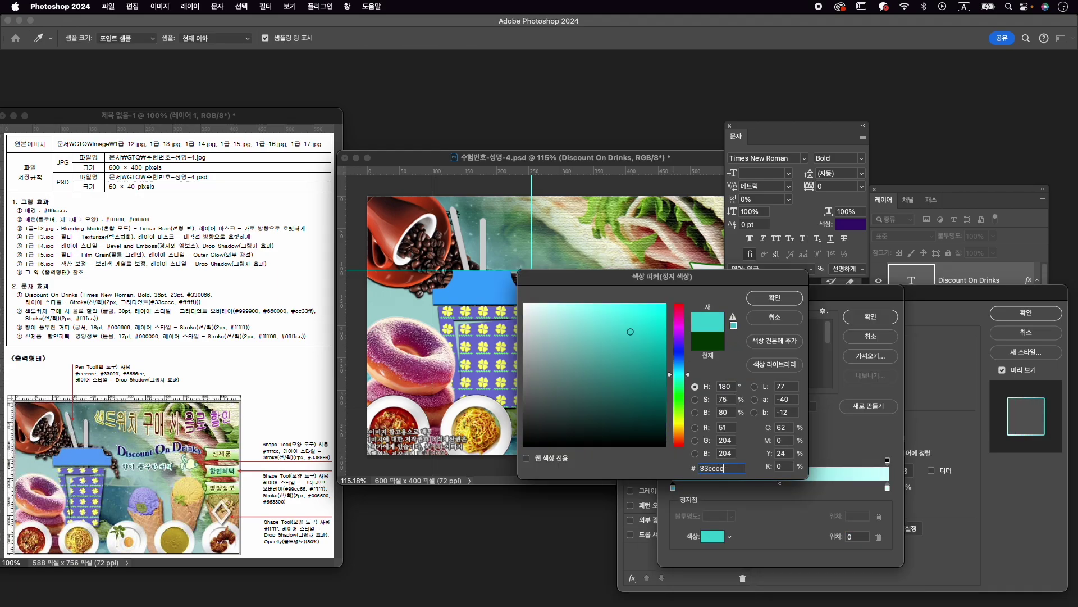
{"action": "key", "text": "Return"}
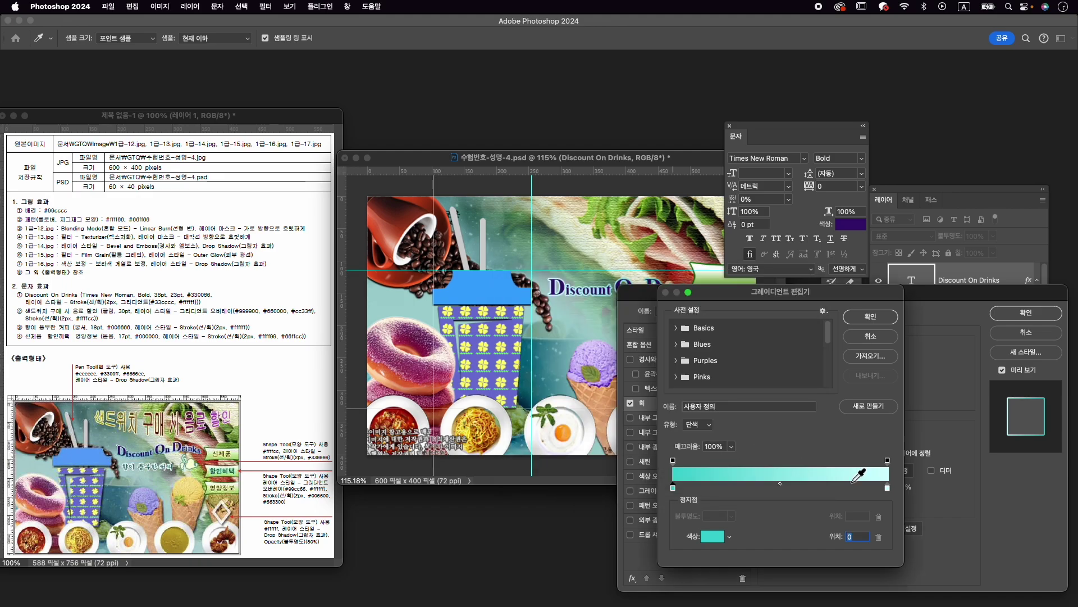
{"action": "left_click", "coordinate": [888, 489]}
{"action": "left_click", "coordinate": [715, 538]}
{"action": "left_click", "coordinate": [457, 257]}
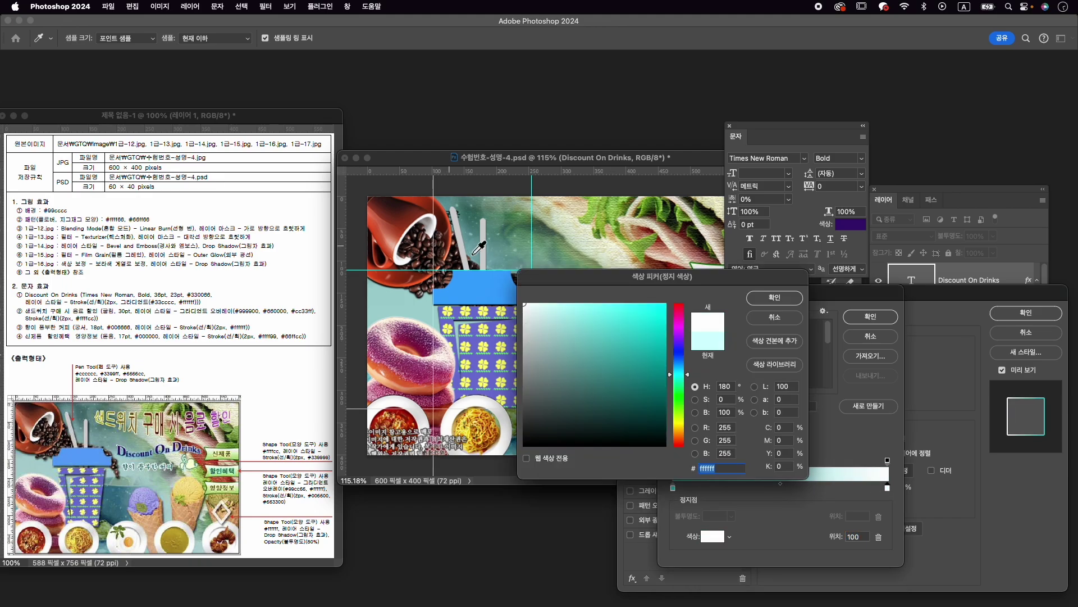
{"action": "left_click", "coordinate": [777, 304]}
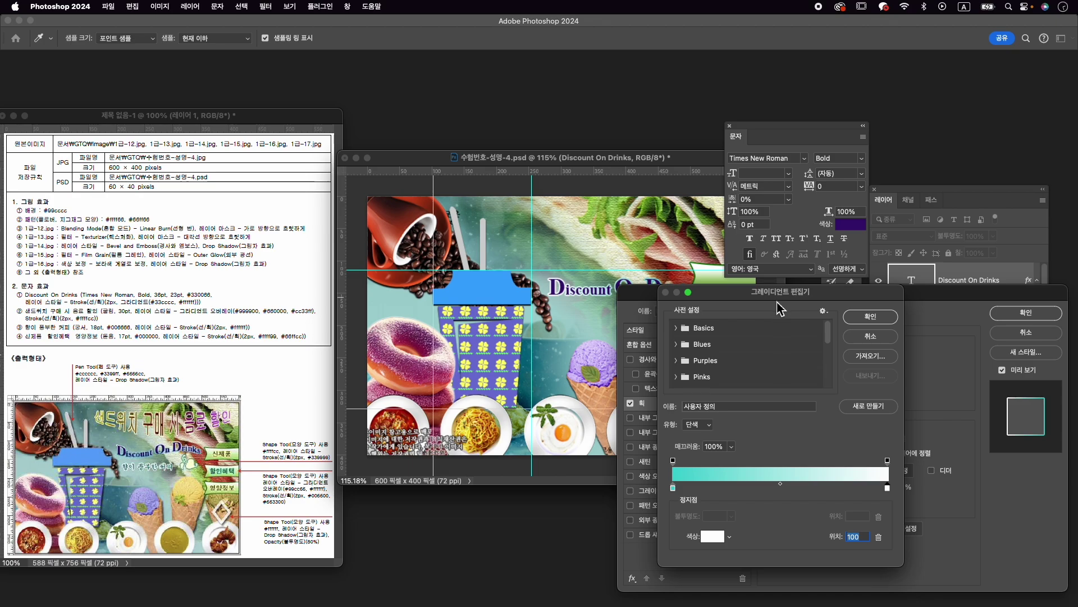
{"action": "left_click", "coordinate": [888, 316]}
Set the stroke gradient's angle to 90° and apply the layer style.
{"action": "left_click_drag", "start_coordinate": [767, 299], "coordinate": [692, 370]}
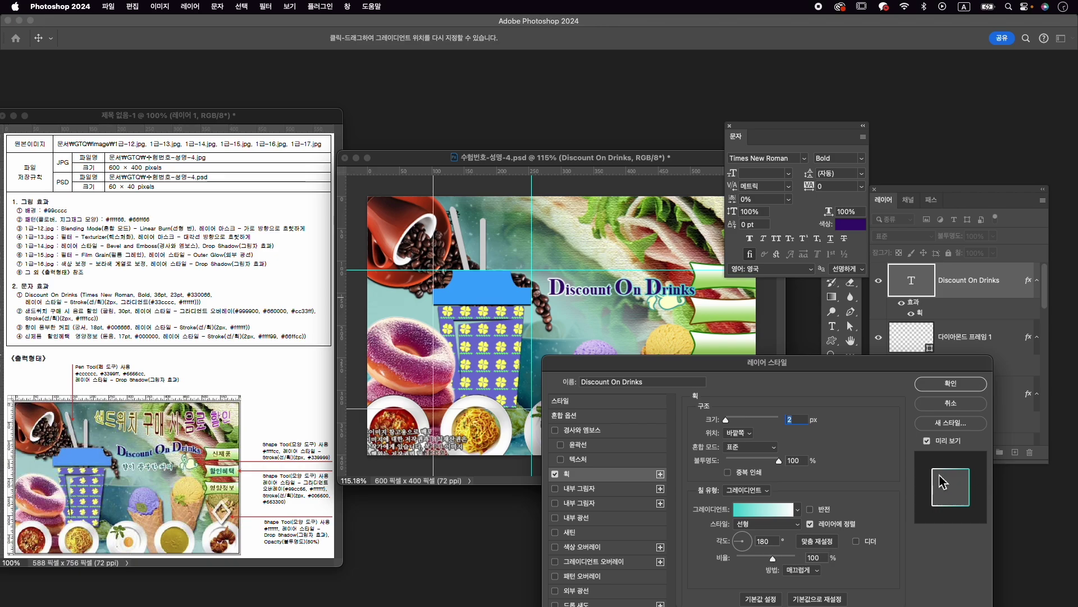
{"action": "left_click", "coordinate": [745, 550]}
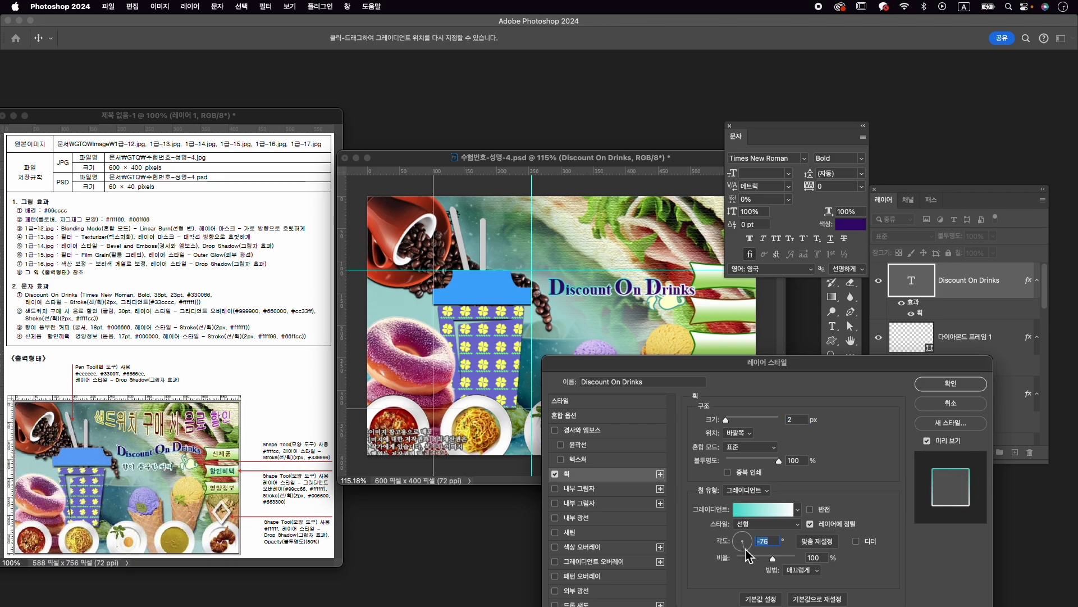
{"action": "mouse_move", "coordinate": [745, 550]}
{"action": "left_mouse_down"}
{"action": "mouse_move", "coordinate": [746, 535]}
{"action": "mouse_move", "coordinate": [735, 541]}
{"action": "left_mouse_up"}
{"action": "left_click", "coordinate": [777, 542]}
{"action": "type", "text": "90"}
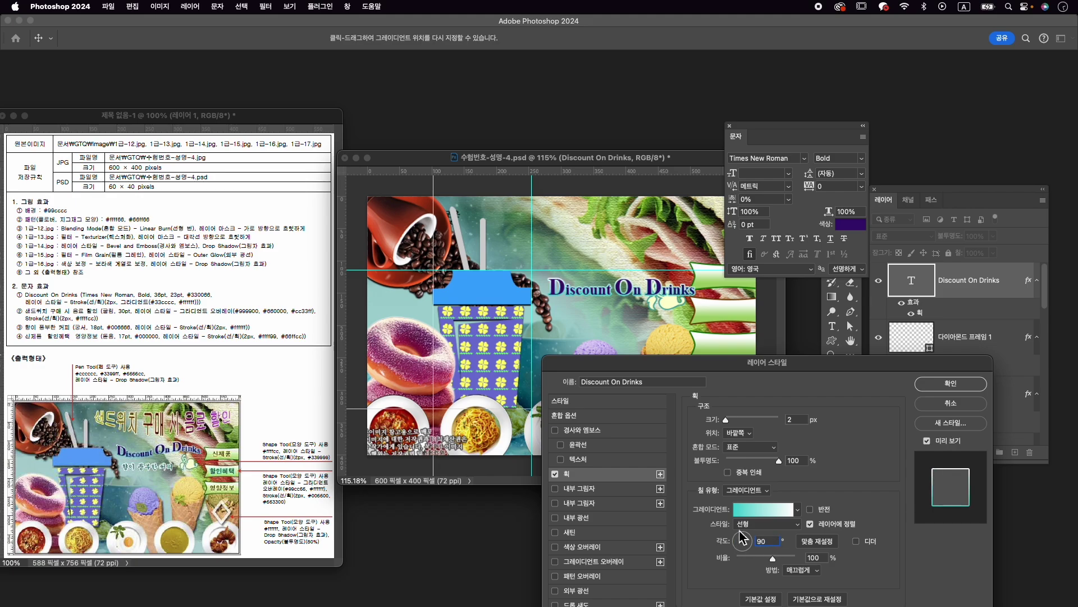
{"action": "left_click", "coordinate": [975, 385]}
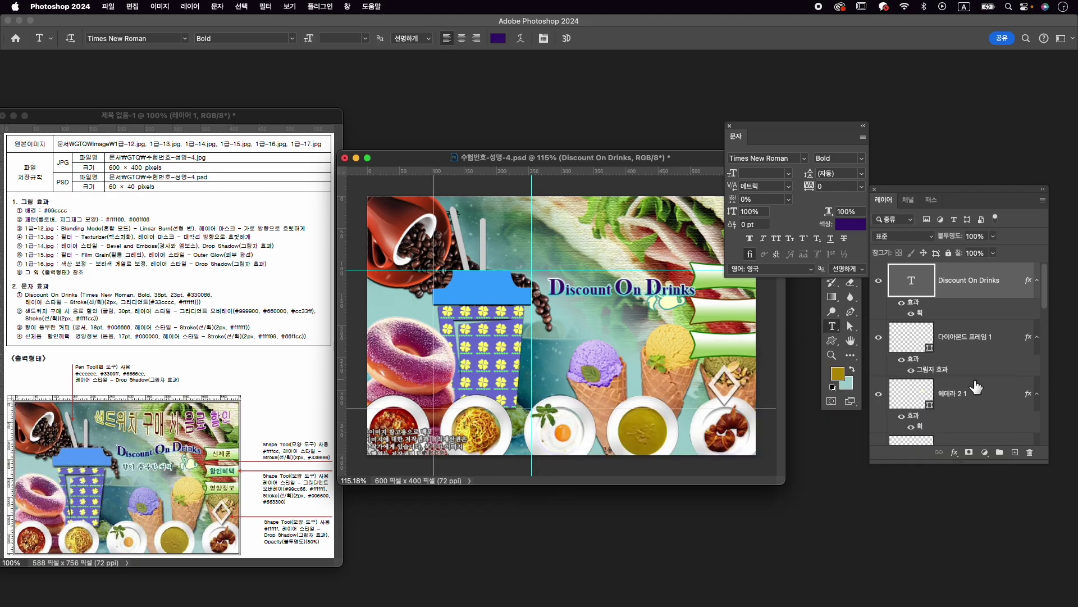
Warp the "Discount On Drinks" text with the horizontal Flag style at a bend of -33%.
{"action": "left_click", "coordinate": [522, 39]}
{"action": "left_click", "coordinate": [716, 323]}
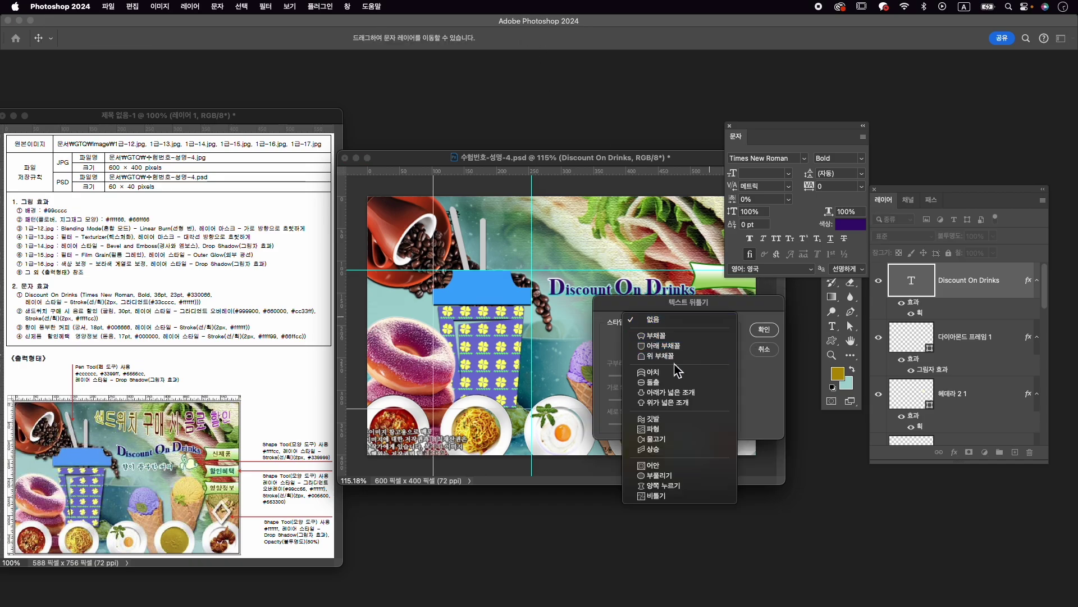
{"action": "left_click", "coordinate": [688, 419]}
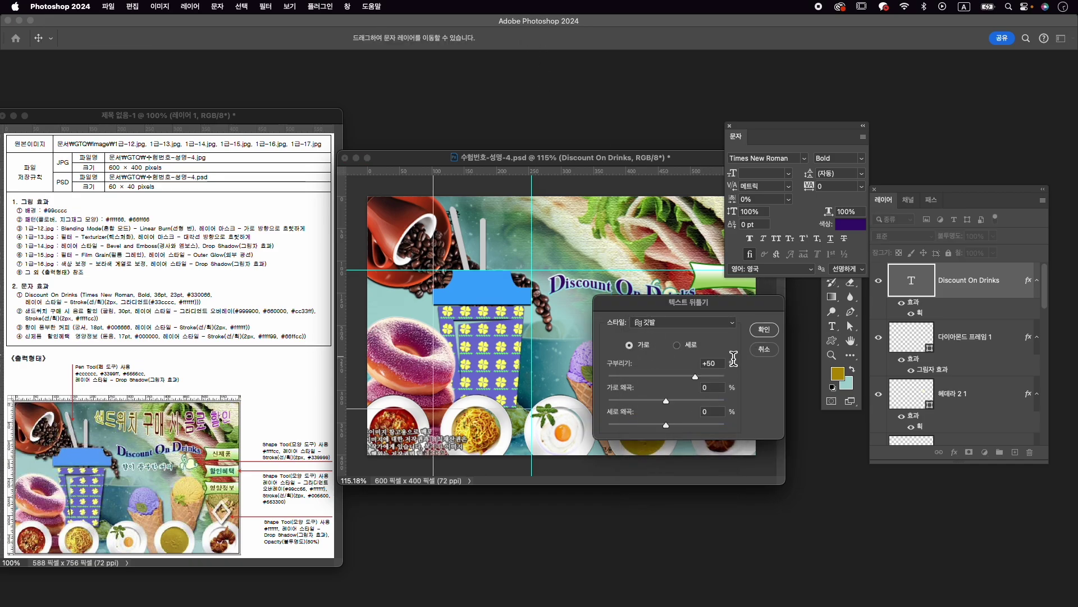
{"action": "left_click_drag", "start_coordinate": [694, 376], "coordinate": [649, 381]}
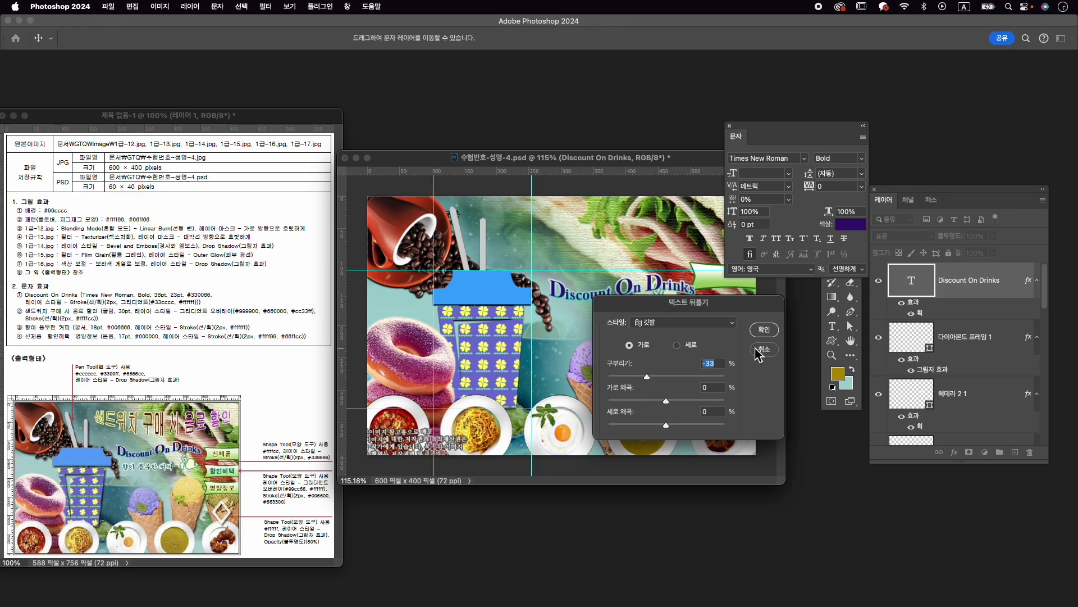
{"action": "left_click", "coordinate": [763, 329]}
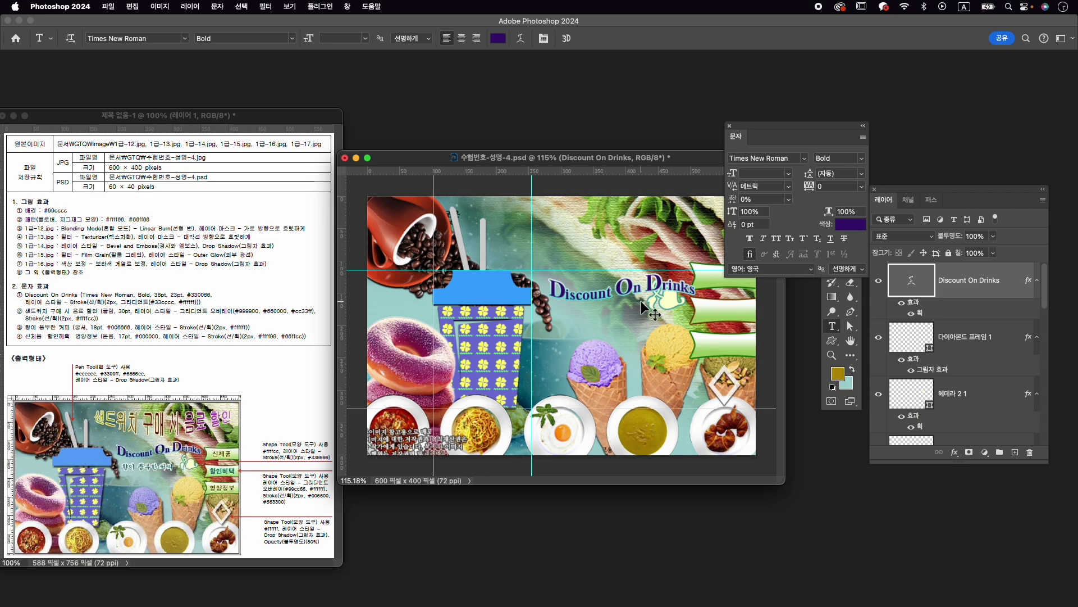
Move the warped "Discount On Drinks" text slightly left and up, centering it at about X 384 px, Y 129 px.
{"action": "key", "text": "super+t"}
{"action": "left_click_drag", "start_coordinate": [609, 286], "coordinate": [605, 279]}
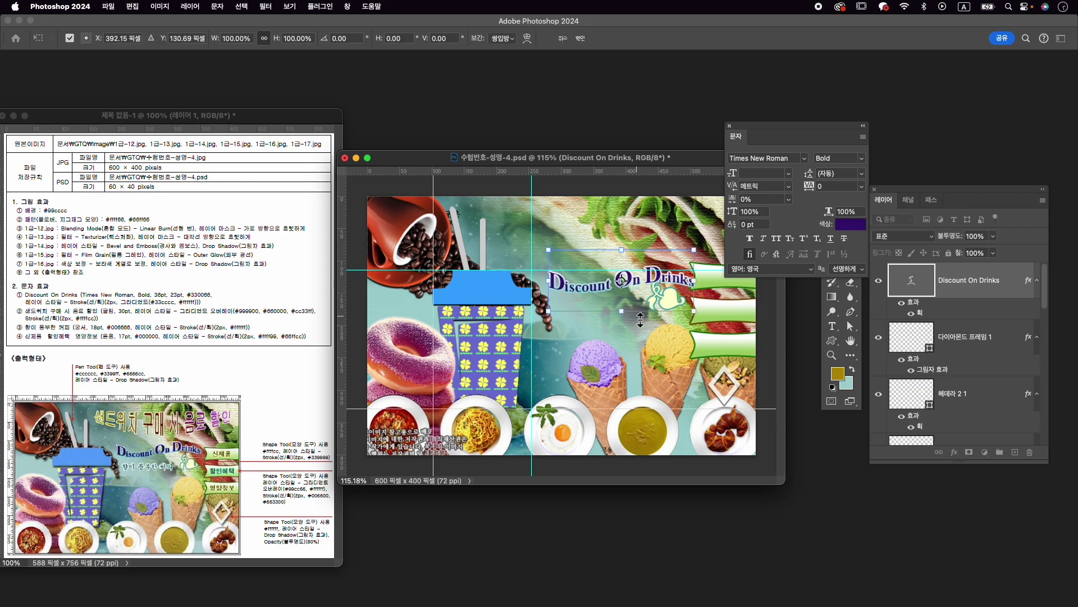
{"action": "left_click_drag", "start_coordinate": [664, 293], "coordinate": [664, 292]}
{"action": "key", "text": "Left"}
{"action": "key", "text": "Left"}
{"action": "key", "text": "Left"}
{"action": "key", "text": "Left"}
{"action": "key", "text": "Left"}
{"action": "key", "text": "Left"}
{"action": "key", "text": "Left"}
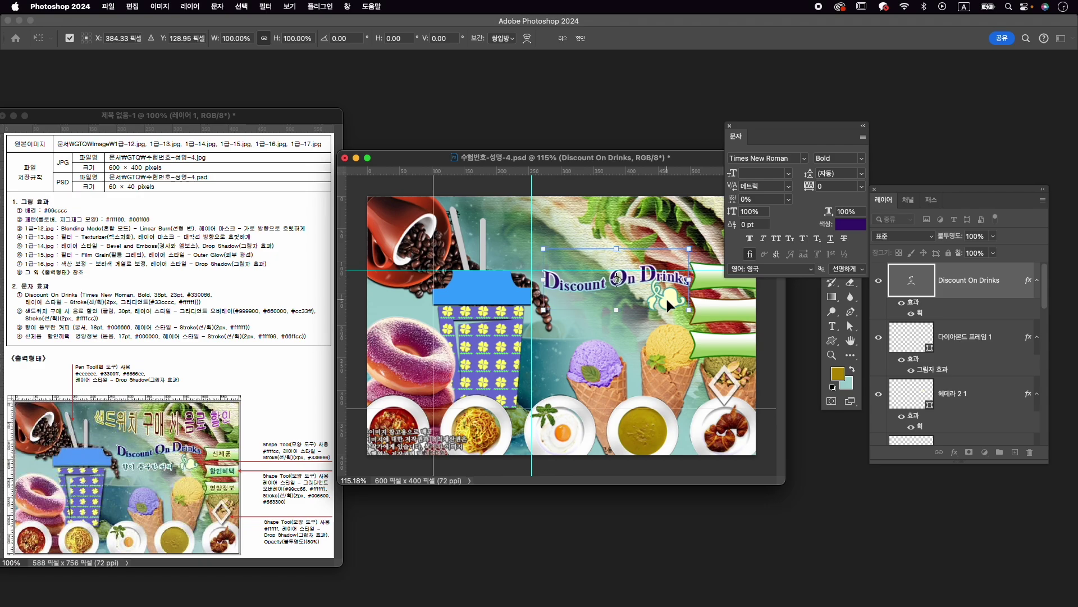
{"action": "key", "text": "Return"}
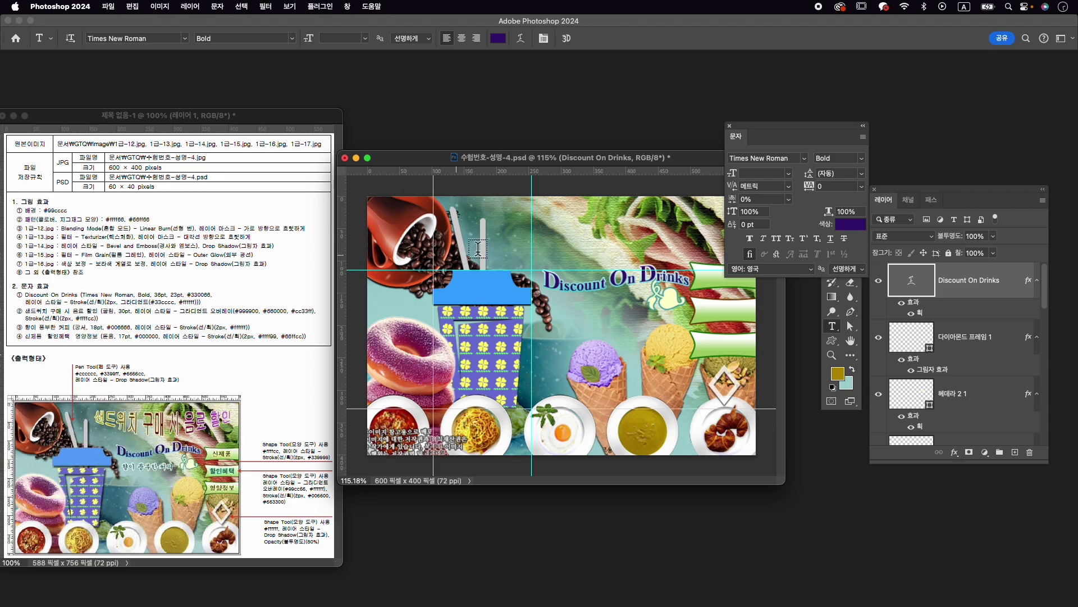
Add the text "샌드위치 구매 시 음료 할인" above "Discount On Drinks" in 210 Gulim 050 at 30 pt.
{"action": "left_click", "coordinate": [519, 233]}
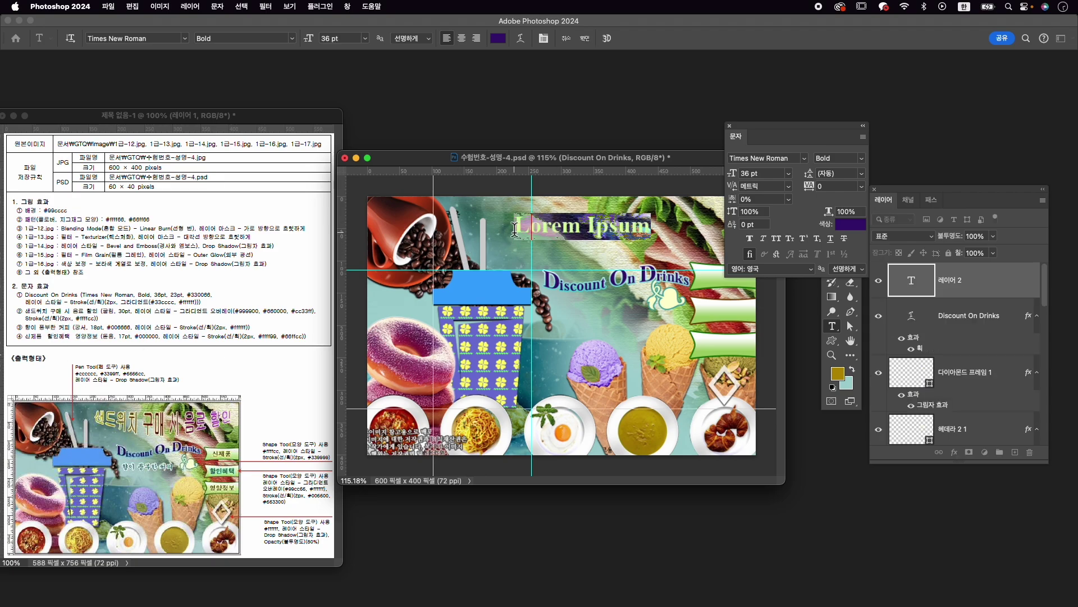
{"action": "type", "text": "샌드위치 구매 시 음"}
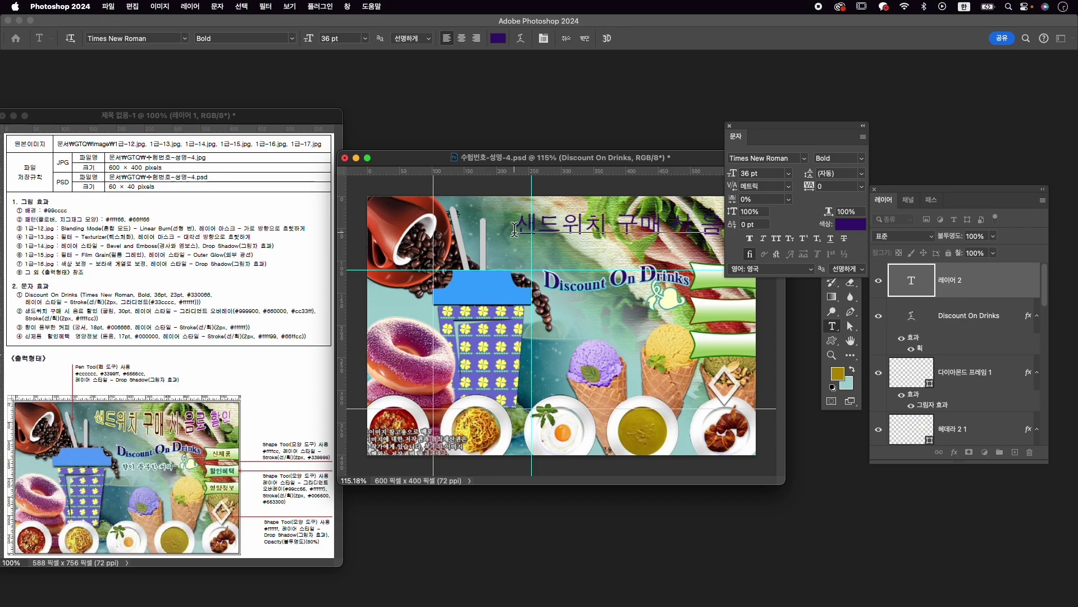
{"action": "key", "text": "super+a"}
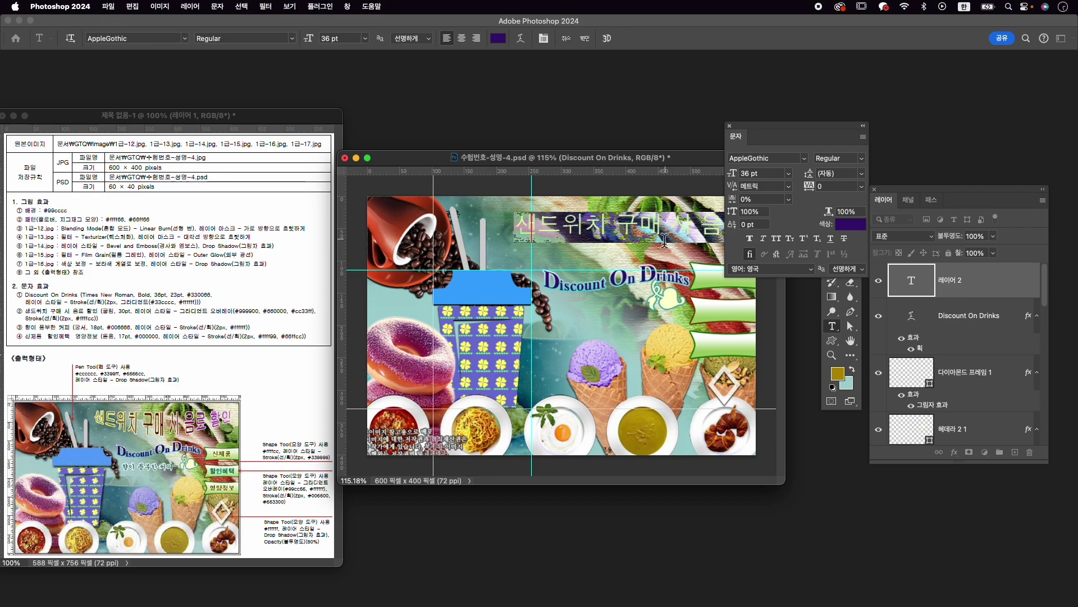
{"action": "left_click", "coordinate": [764, 157]}
{"action": "key", "text": "Caps_Lock"}
{"action": "type", "text": "gulim"}
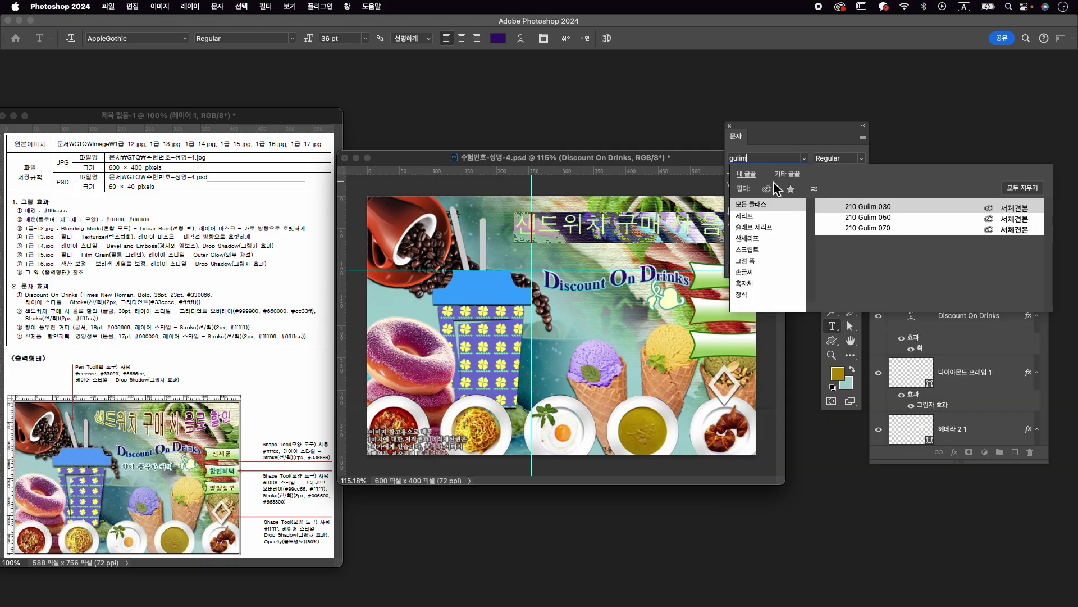
{"action": "left_click", "coordinate": [866, 219]}
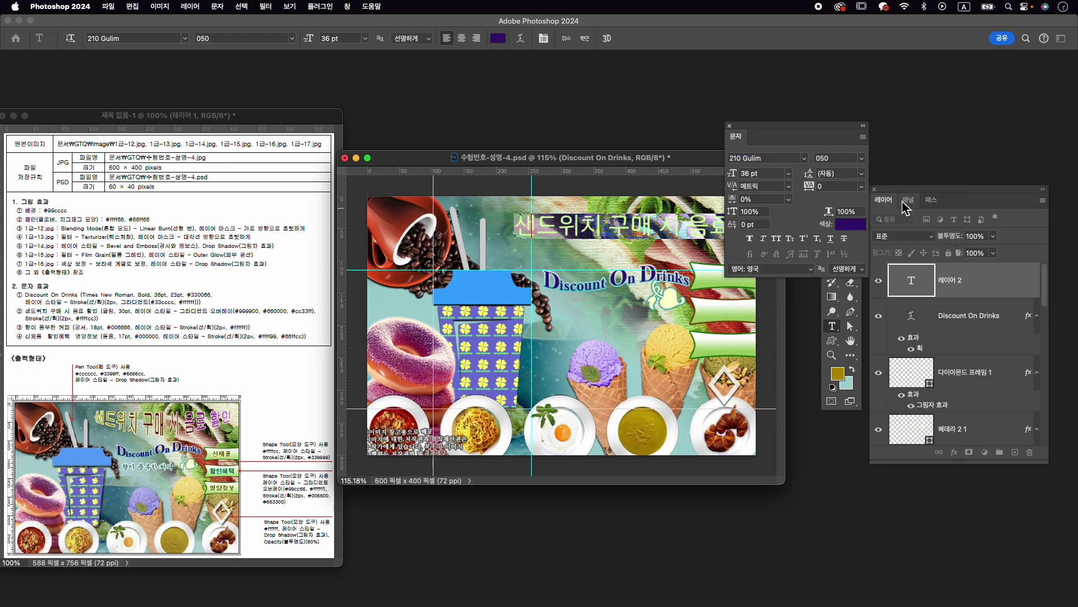
{"action": "left_click", "coordinate": [755, 174]}
{"action": "type", "text": "30"}
{"action": "key", "text": "Return"}
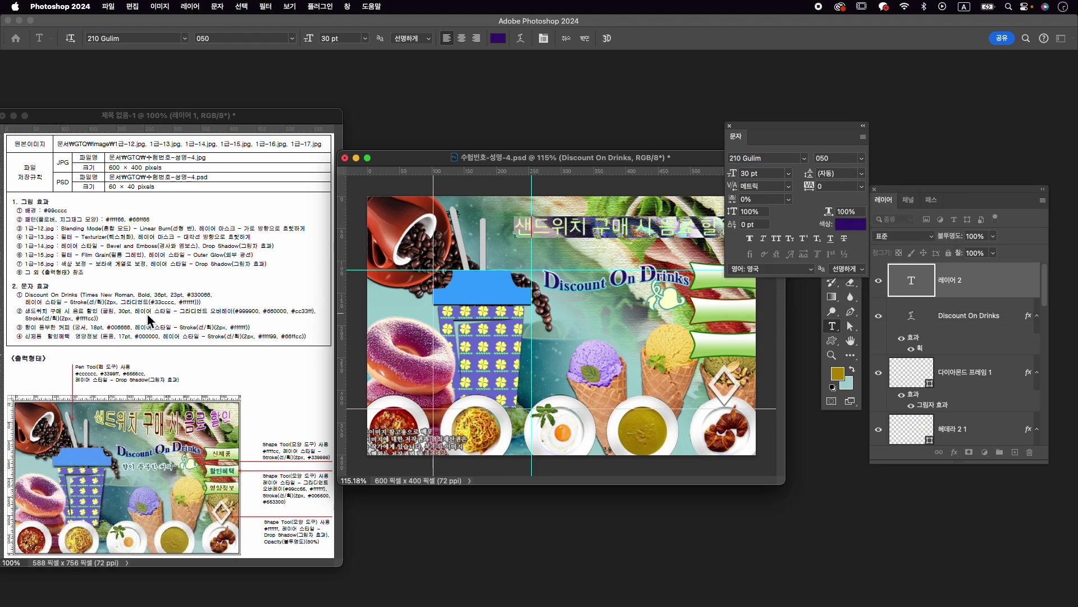
{"action": "left_click", "coordinate": [585, 38]}
Apply a Gradient Overlay to the "샌드위치 구매 시 음료 할인" text with an added middle color stop and a #999900 starting color.
{"action": "left_click", "coordinate": [954, 453]}
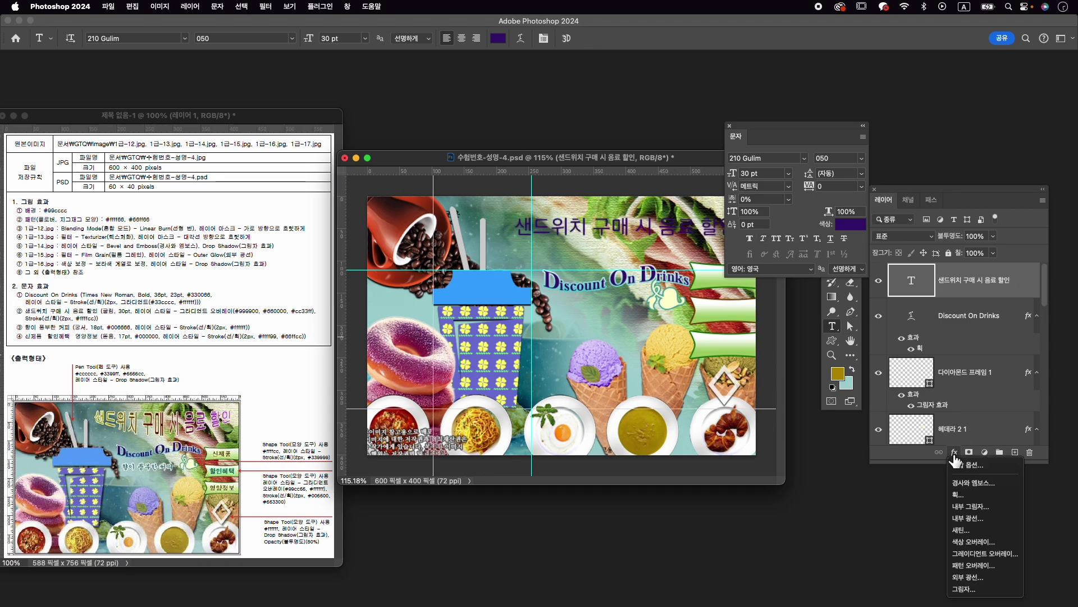
{"action": "left_click", "coordinate": [980, 553]}
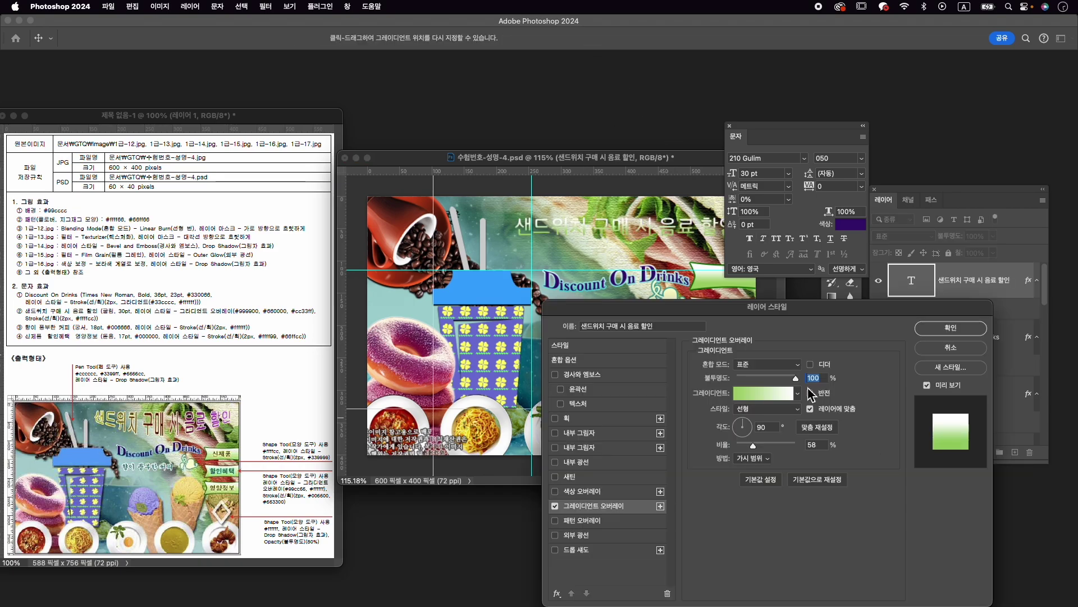
{"action": "left_click", "coordinate": [771, 396]}
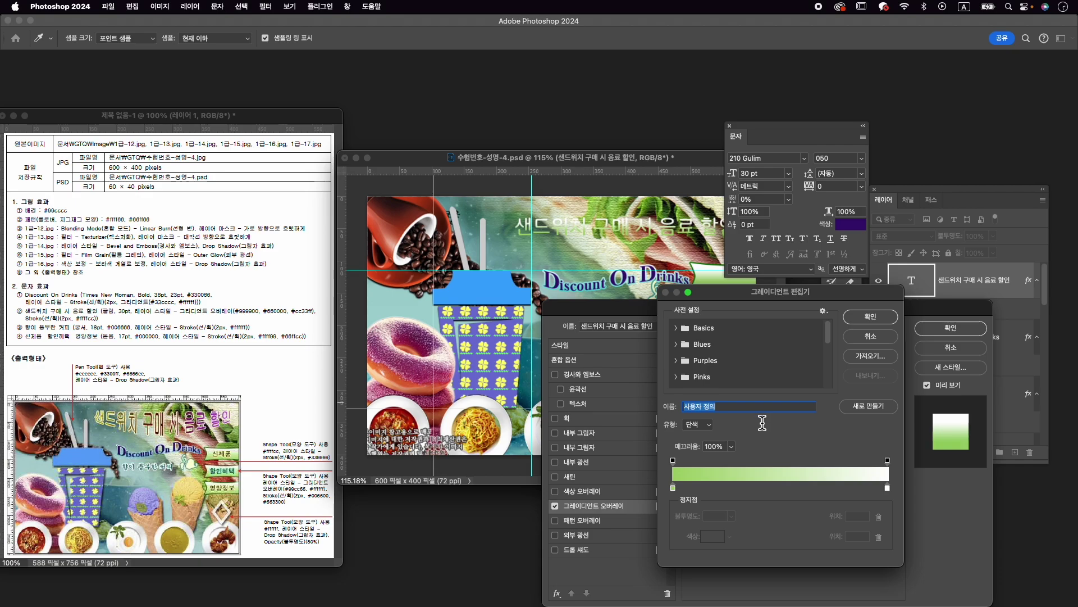
{"action": "left_click", "coordinate": [779, 488]}
{"action": "double_click", "coordinate": [673, 488]}
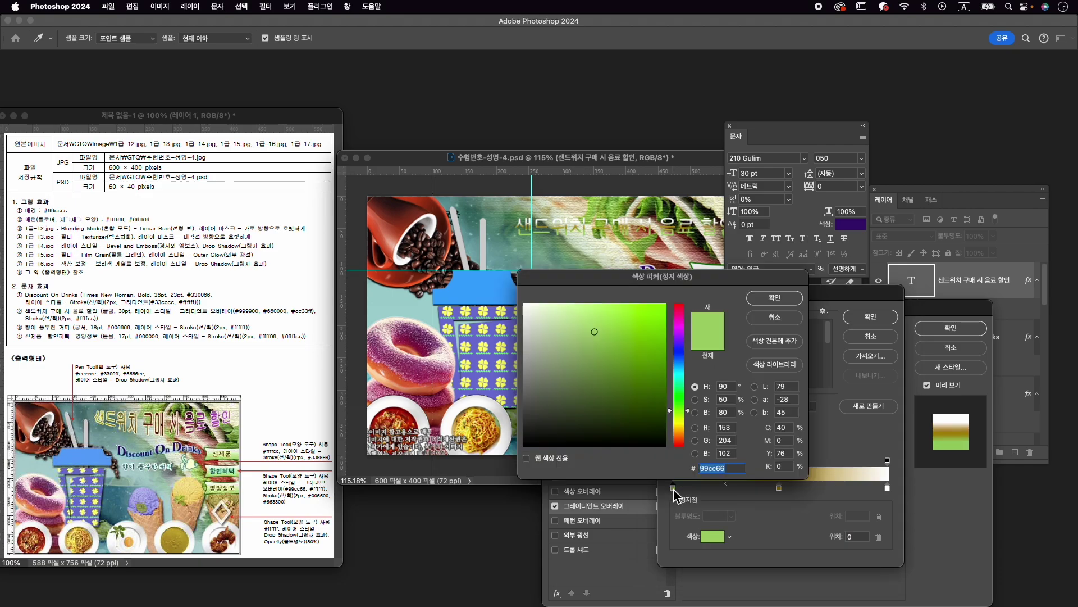
{"action": "type", "text": "999900"}
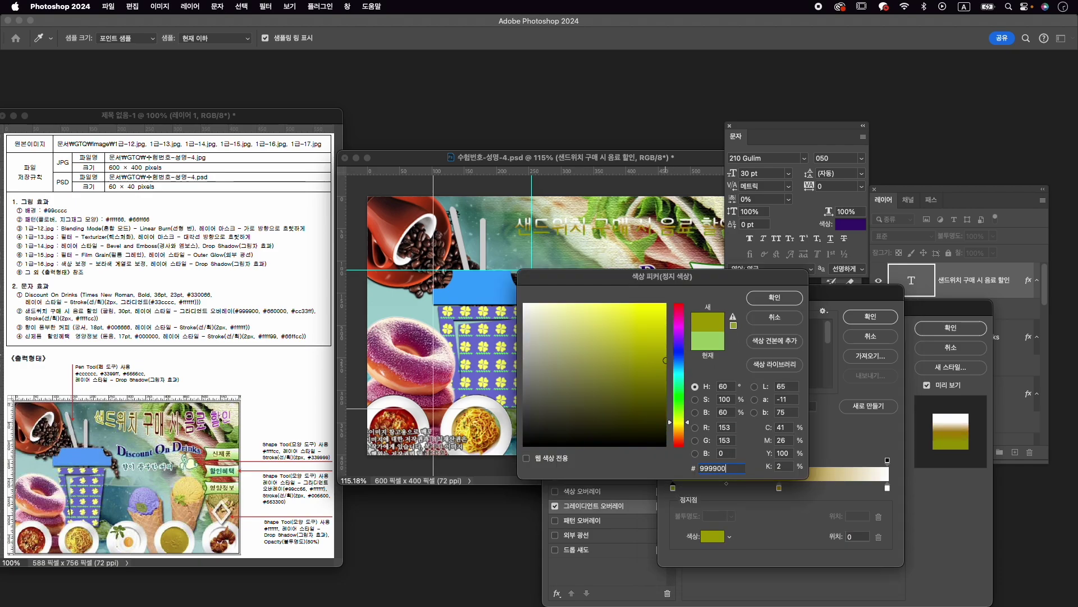
{"action": "key", "text": "Return"}
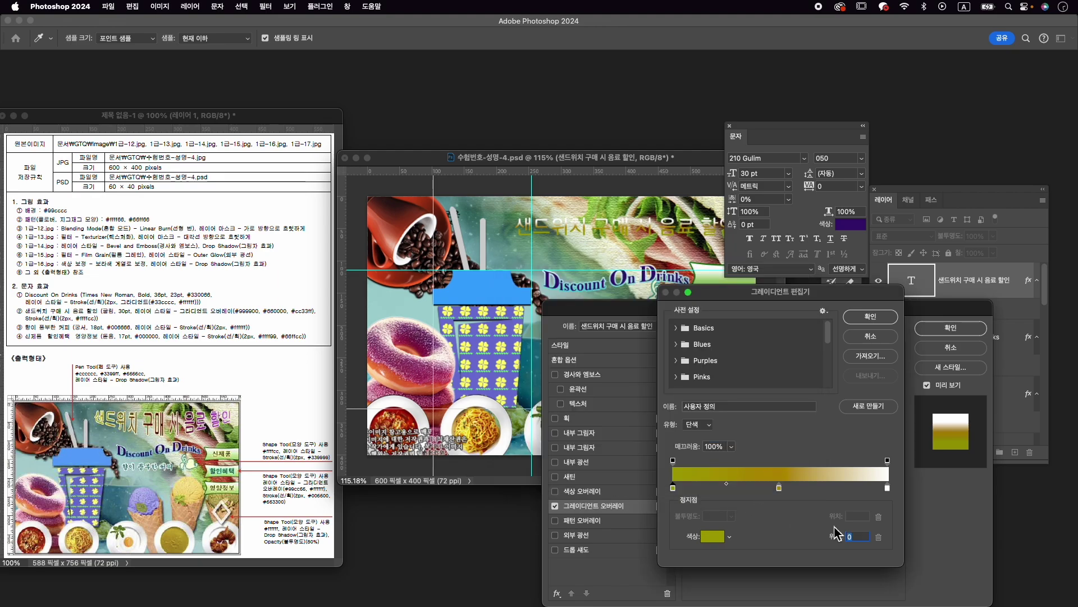
Color the overlay gradient's middle stop #660000 and its end stop #cc33ff.
{"action": "left_click", "coordinate": [780, 489]}
{"action": "double_click", "coordinate": [781, 487]}
{"action": "type", "text": "660000"}
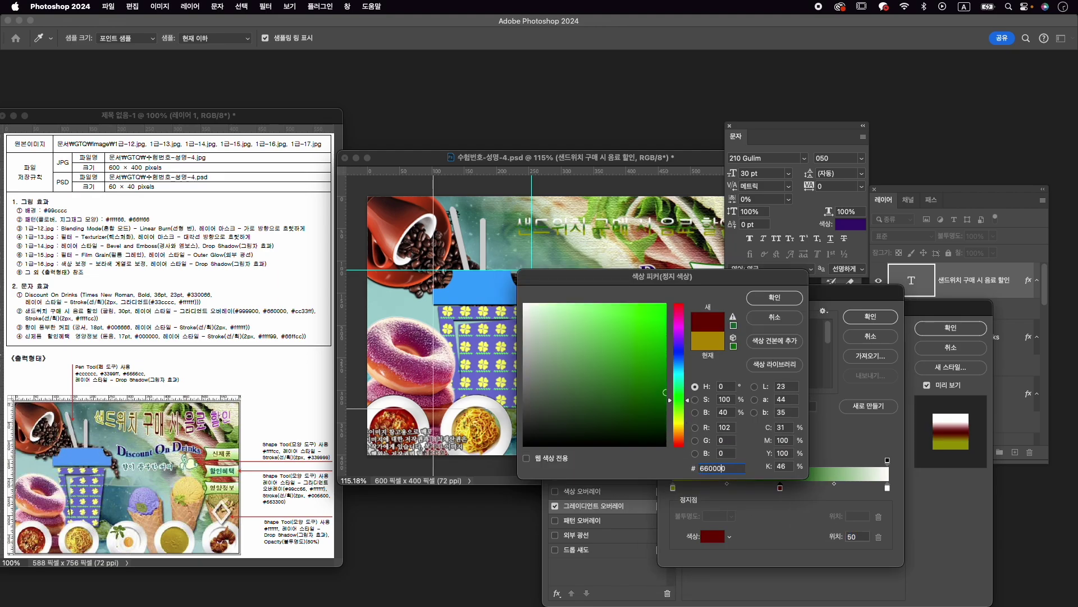
{"action": "key", "text": "Return"}
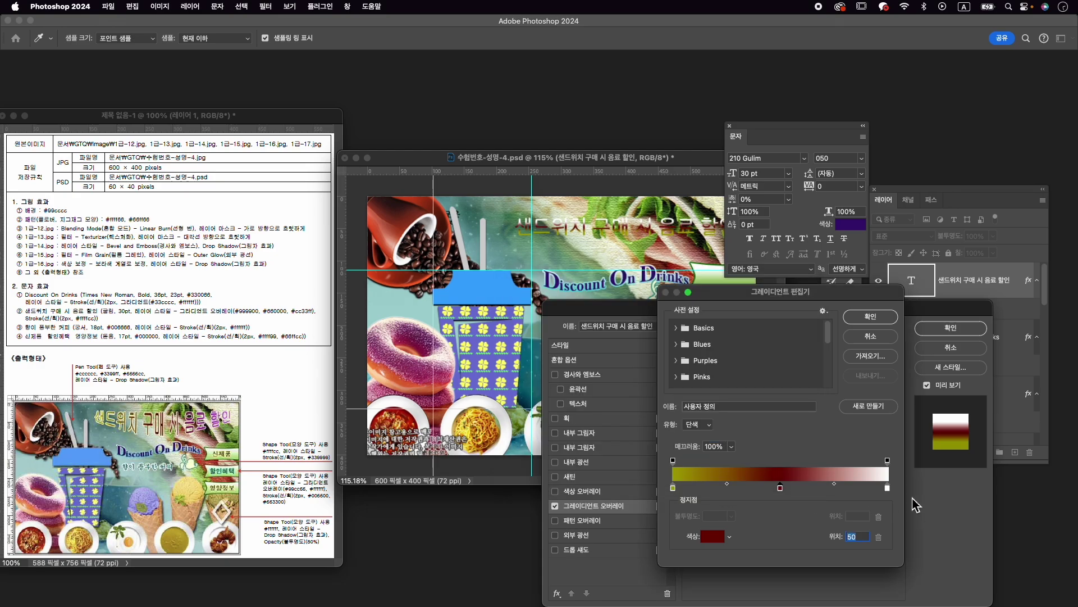
{"action": "double_click", "coordinate": [888, 488]}
{"action": "type", "text": "cc33ff"}
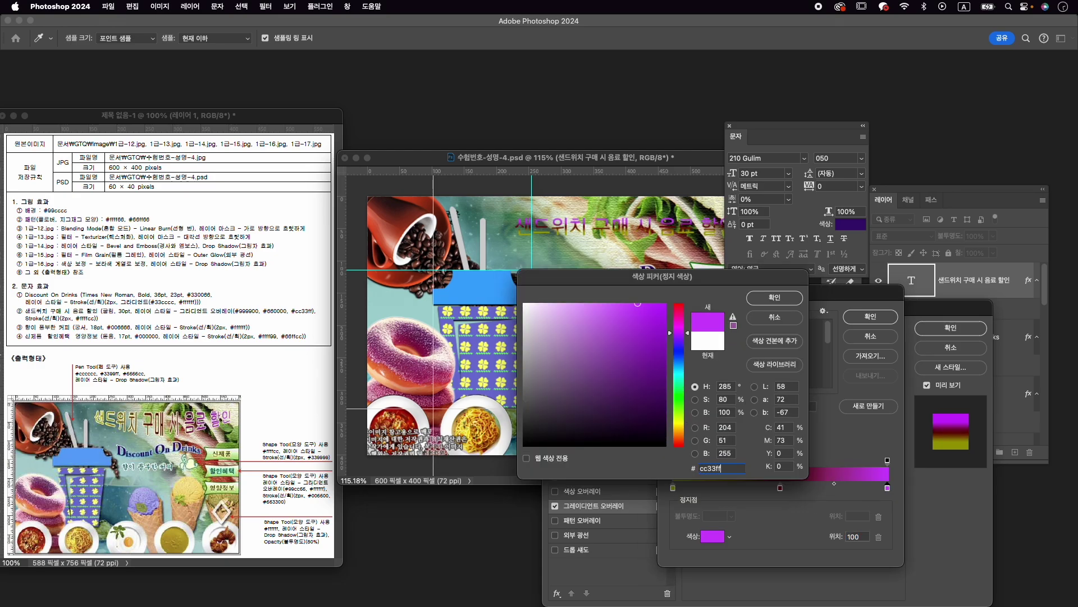
{"action": "key", "text": "Return"}
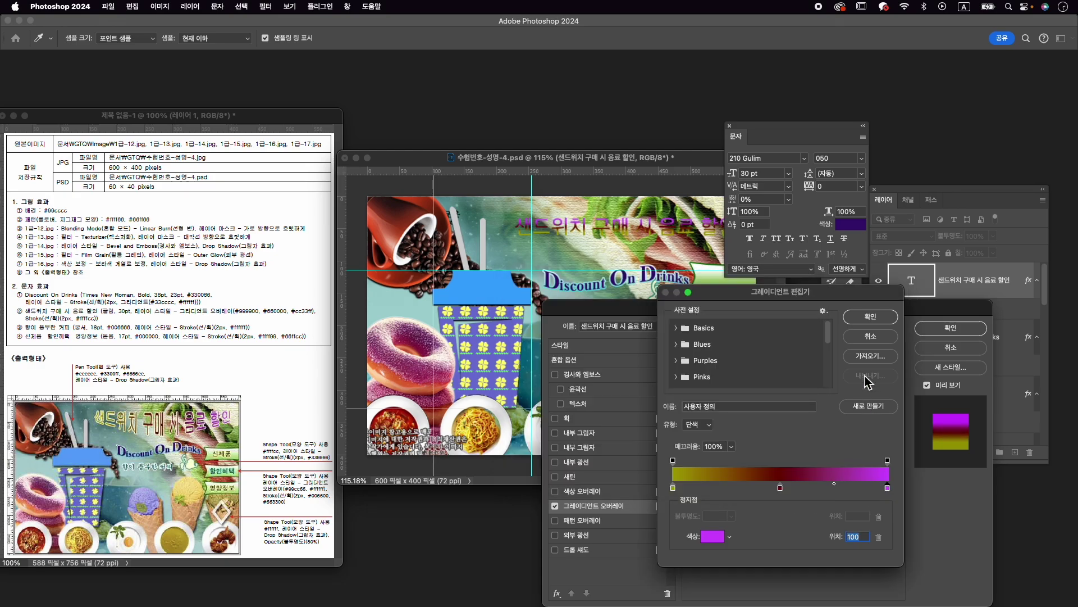
Set the title's gradient overlay angle to -2° and add a 2 px outside Stroke in solid color #ffffcc.
{"action": "left_click", "coordinate": [869, 322]}
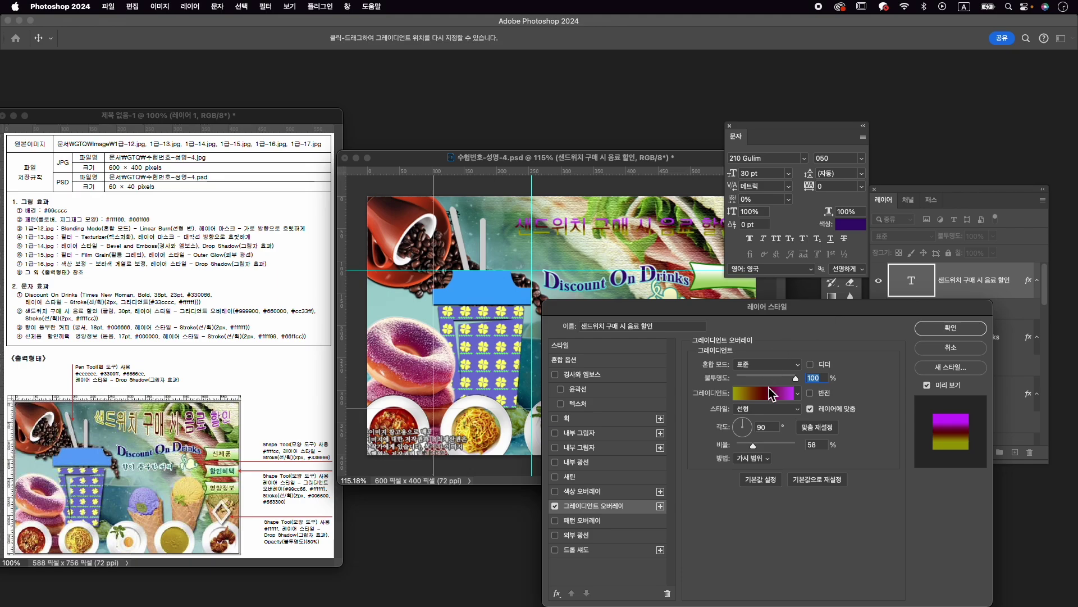
{"action": "left_click_drag", "start_coordinate": [747, 432], "coordinate": [754, 436]}
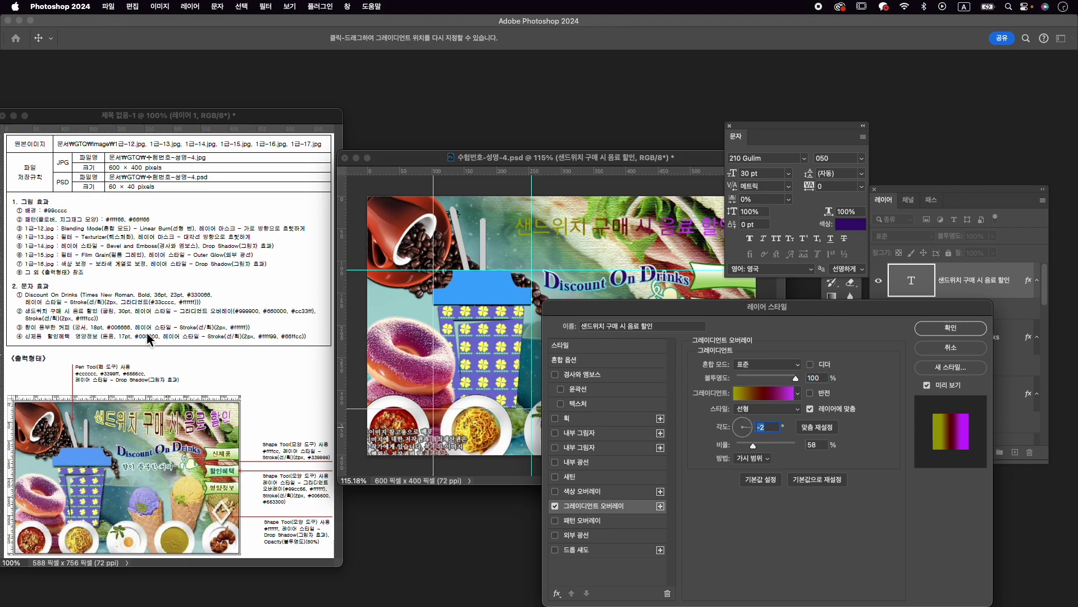
{"action": "left_click", "coordinate": [589, 418]}
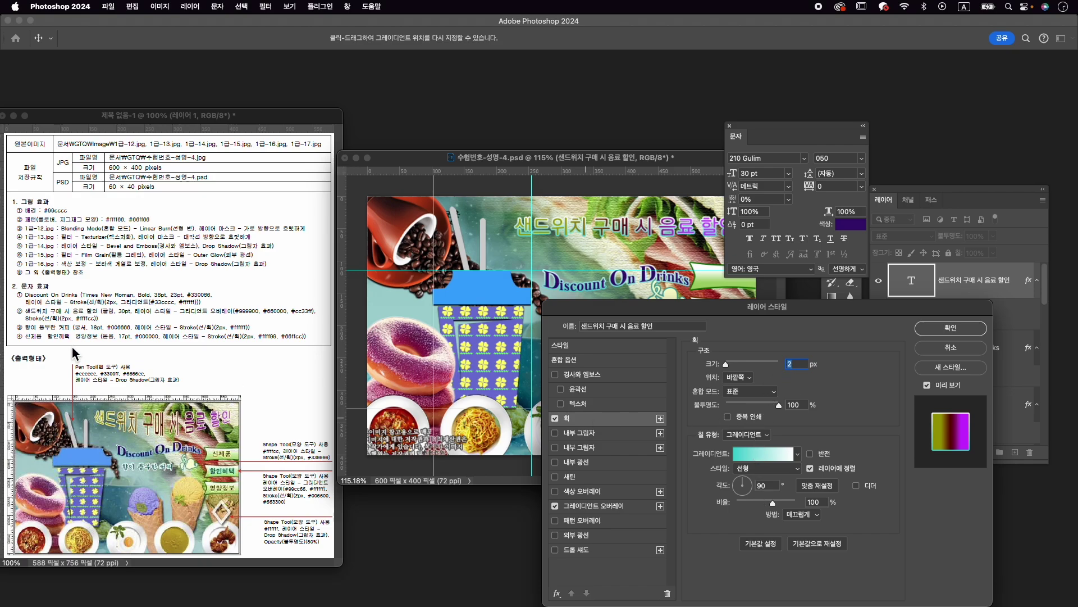
{"action": "left_click", "coordinate": [748, 435]}
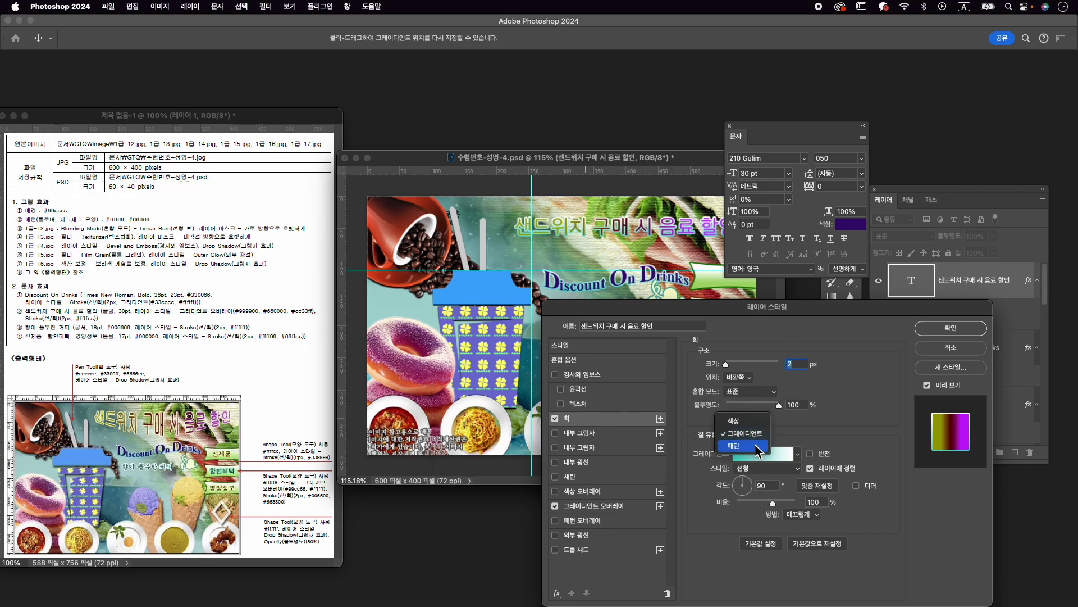
{"action": "left_click", "coordinate": [742, 421]}
{"action": "left_click", "coordinate": [714, 454]}
{"action": "type", "text": "ffffcc"}
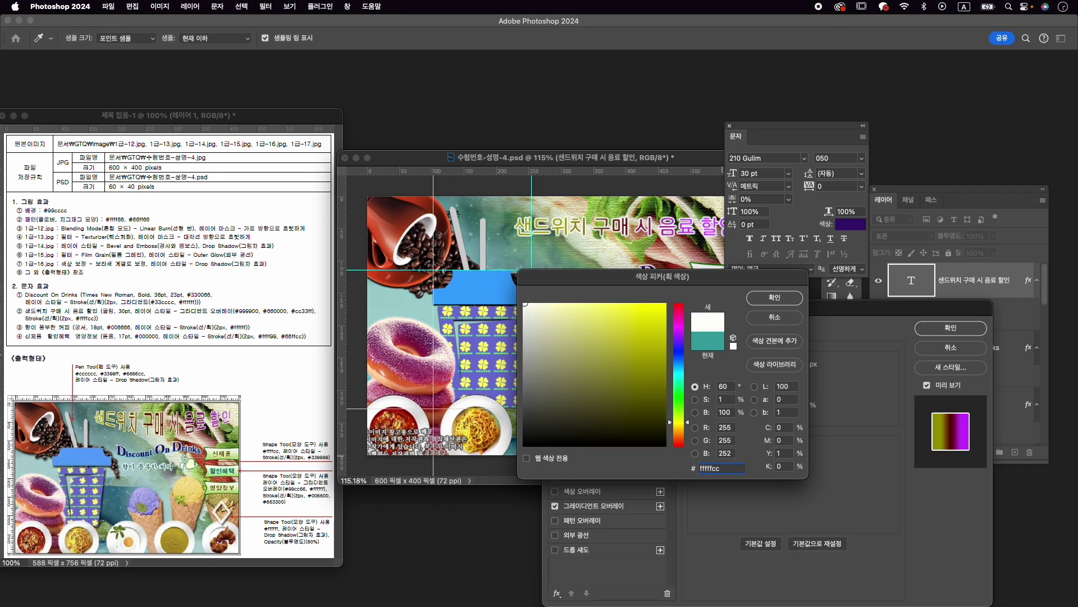
{"action": "left_click", "coordinate": [574, 242]}
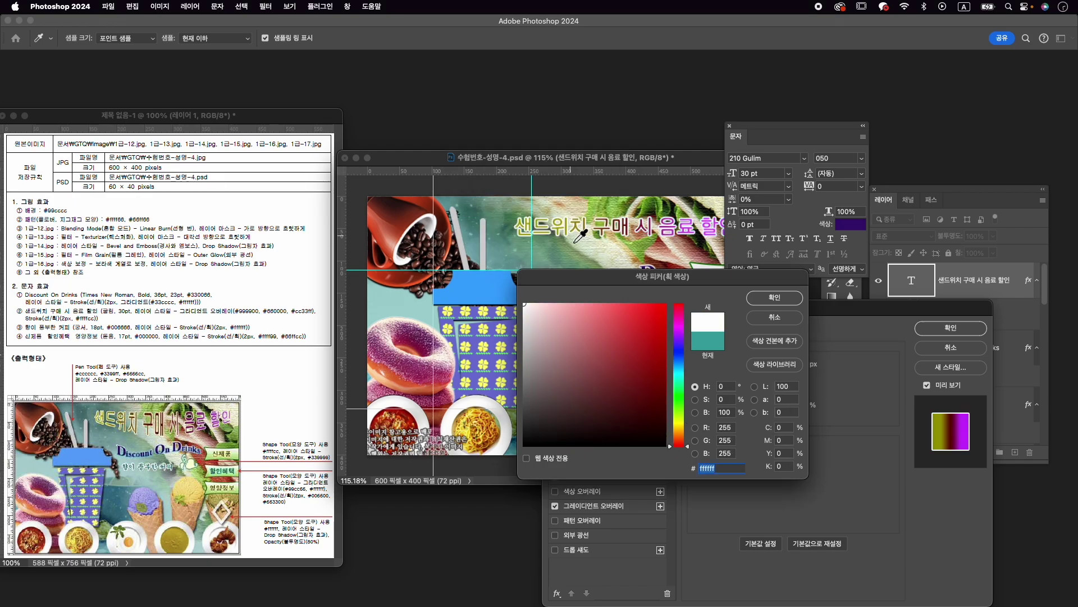
{"action": "type", "text": "ffff"}
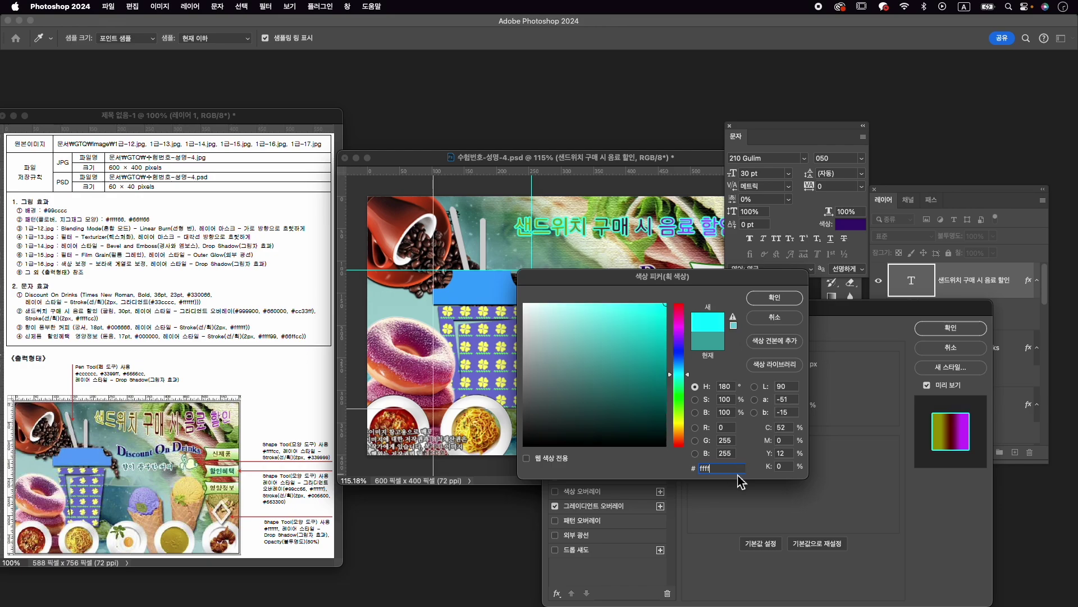
{"action": "type", "text": "cc"}
{"action": "key", "text": "Return"}
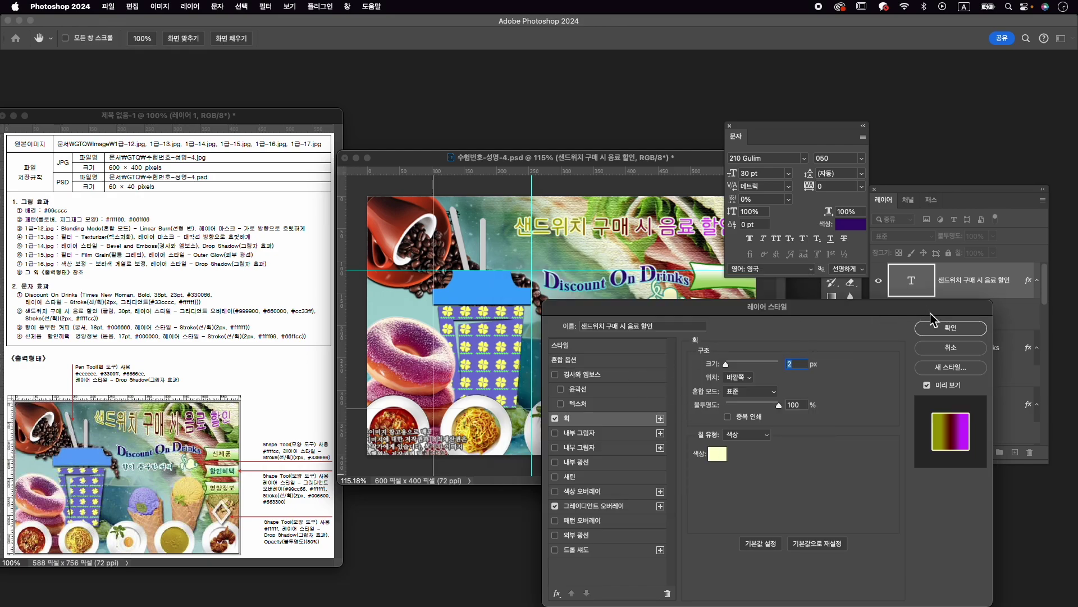
{"action": "left_click", "coordinate": [951, 329]}
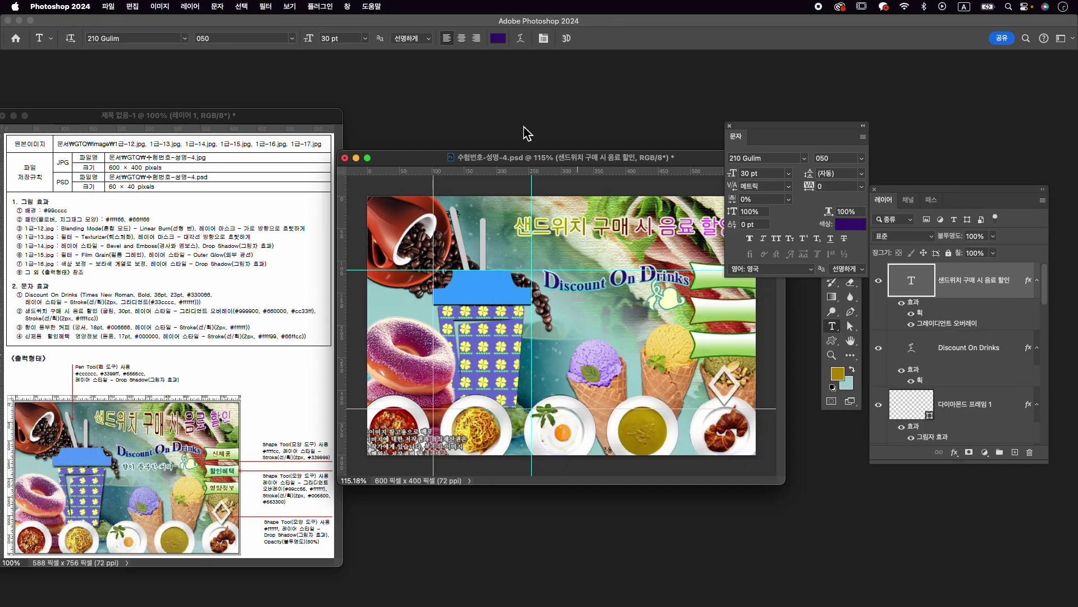
Warp the "샌드위치 구매 시 음료 할인" text horizontally with the Arc Lower (아래 부채꼴) style and a bend lower than +50%.
{"action": "left_click", "coordinate": [521, 38]}
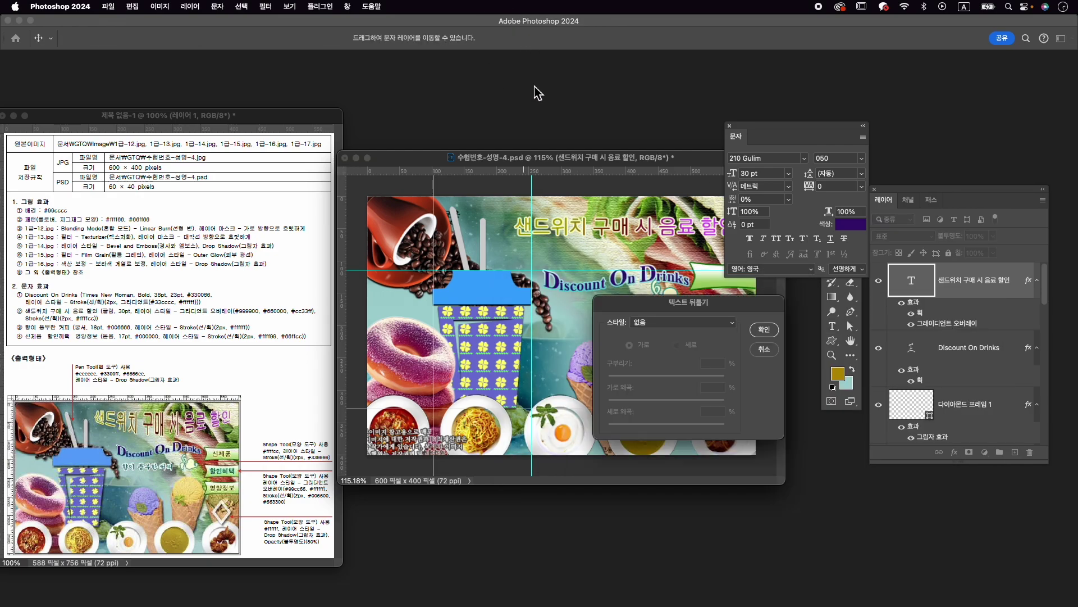
{"action": "left_click", "coordinate": [681, 322]}
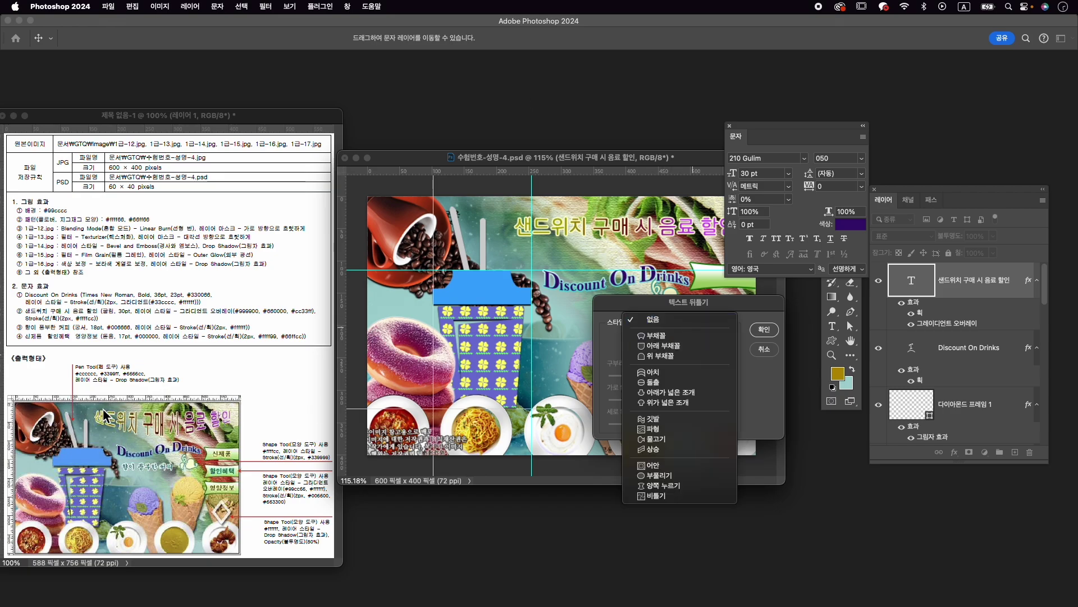
{"action": "left_click", "coordinate": [657, 345]}
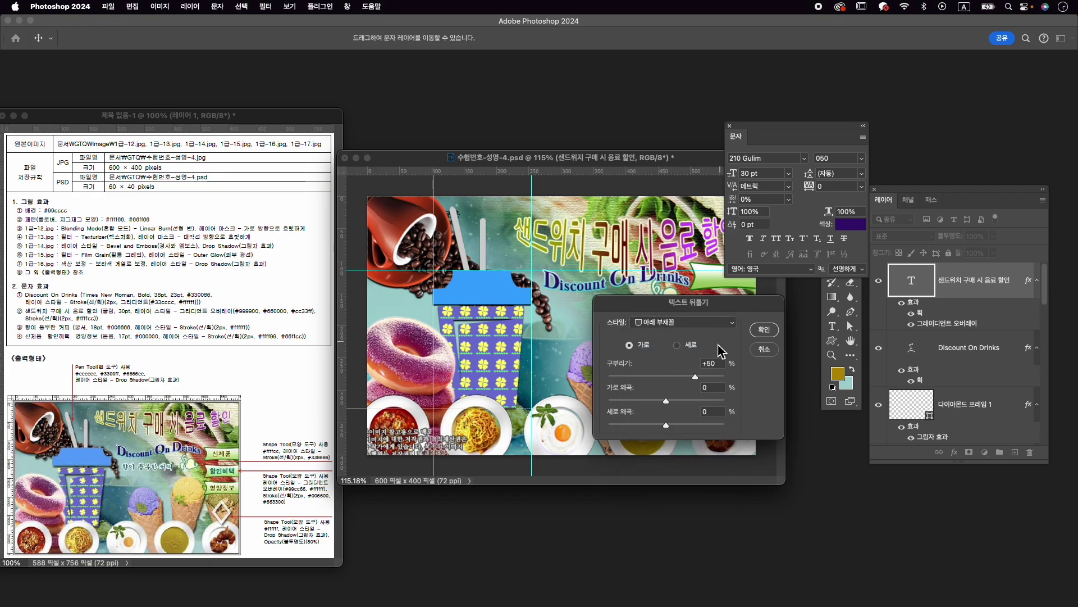
{"action": "left_click_drag", "start_coordinate": [695, 376], "coordinate": [683, 383]}
{"action": "left_click", "coordinate": [765, 332]}
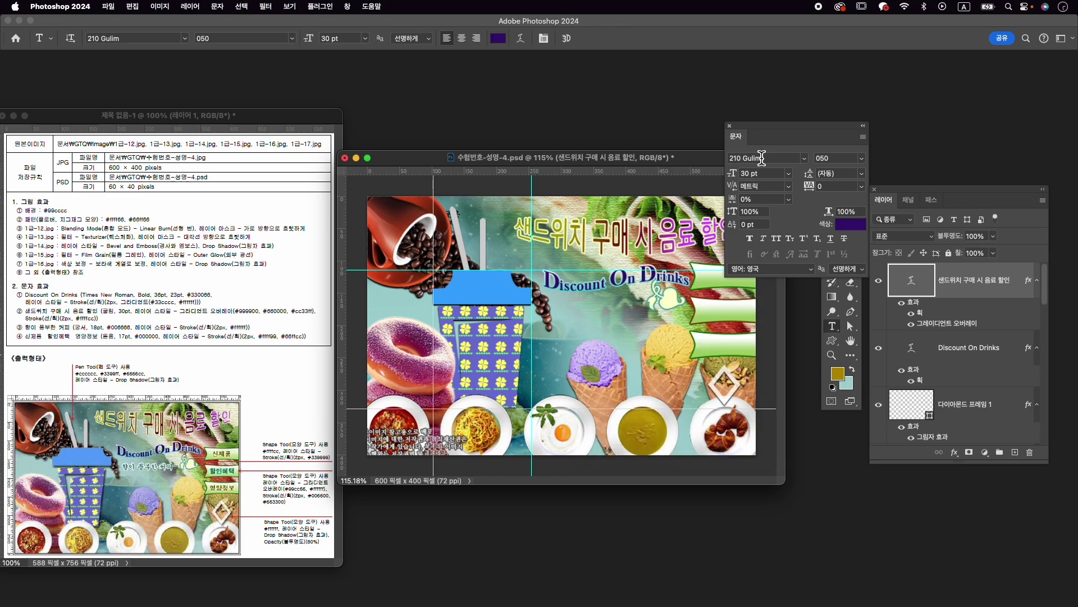
Move the warped "샌드위치 구매 시 음료 할인" text slightly left and up.
{"action": "left_click_drag", "start_coordinate": [774, 135], "coordinate": [816, 107]}
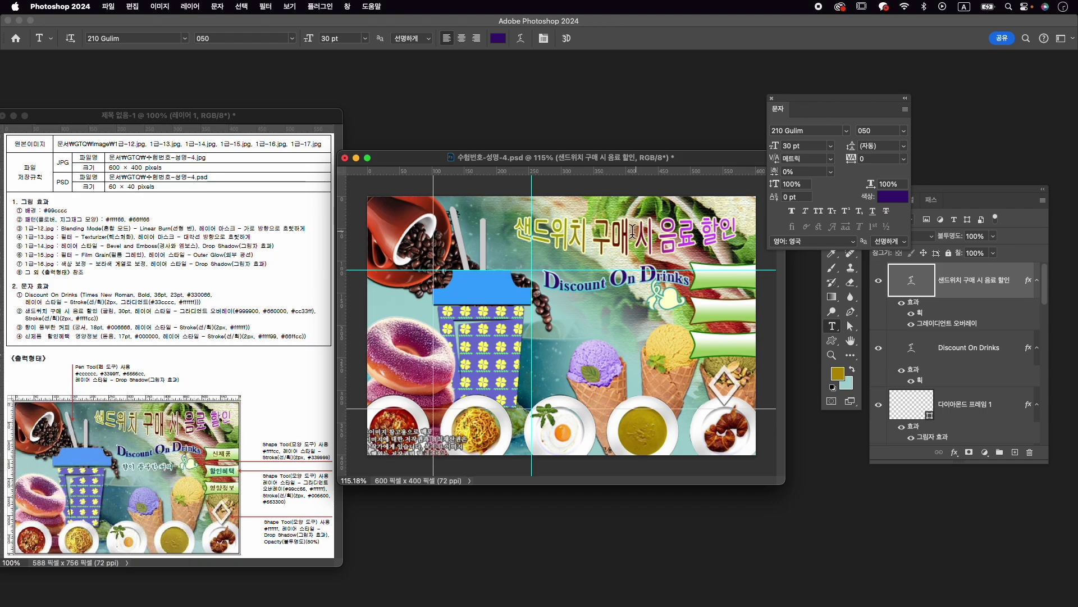
{"action": "key", "text": "super+t"}
{"action": "left_click_drag", "start_coordinate": [682, 241], "coordinate": [669, 233]}
{"action": "key", "text": "Return"}
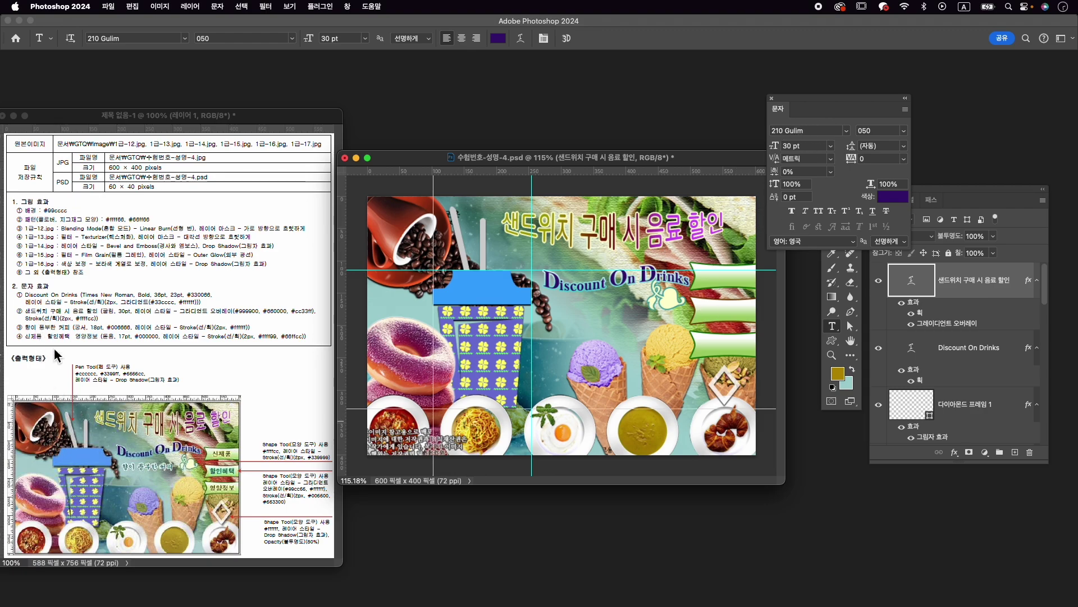
Add the text "향이 풍부한 커피" below "Discount On Drinks" in the GungSeo Regular font.
{"action": "left_click", "coordinate": [560, 310]}
{"action": "type", "text": "향"}
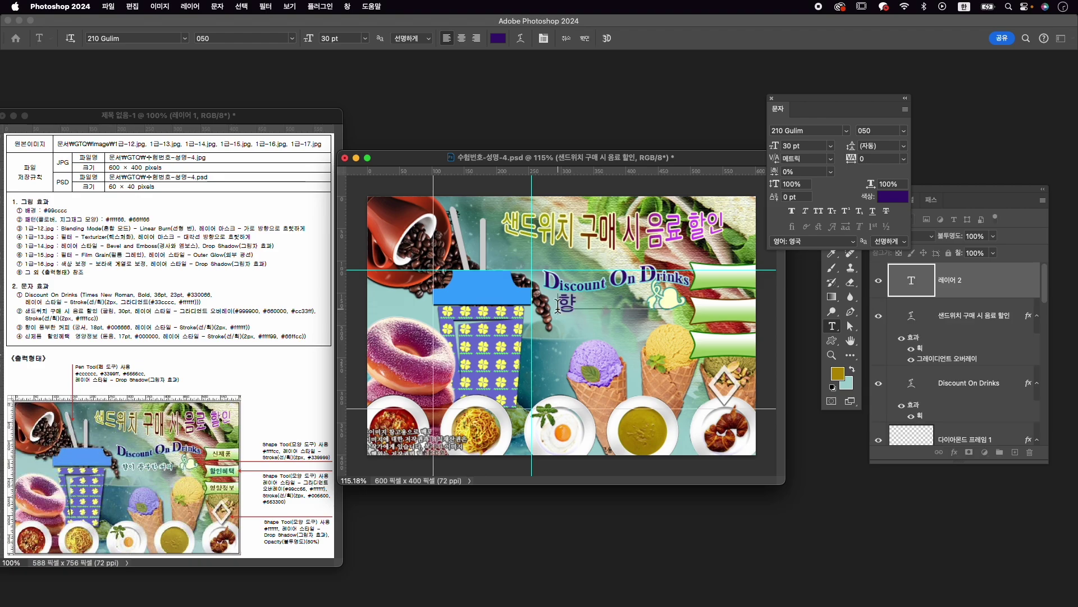
{"action": "type", "text": "이 풍부한 커피"}
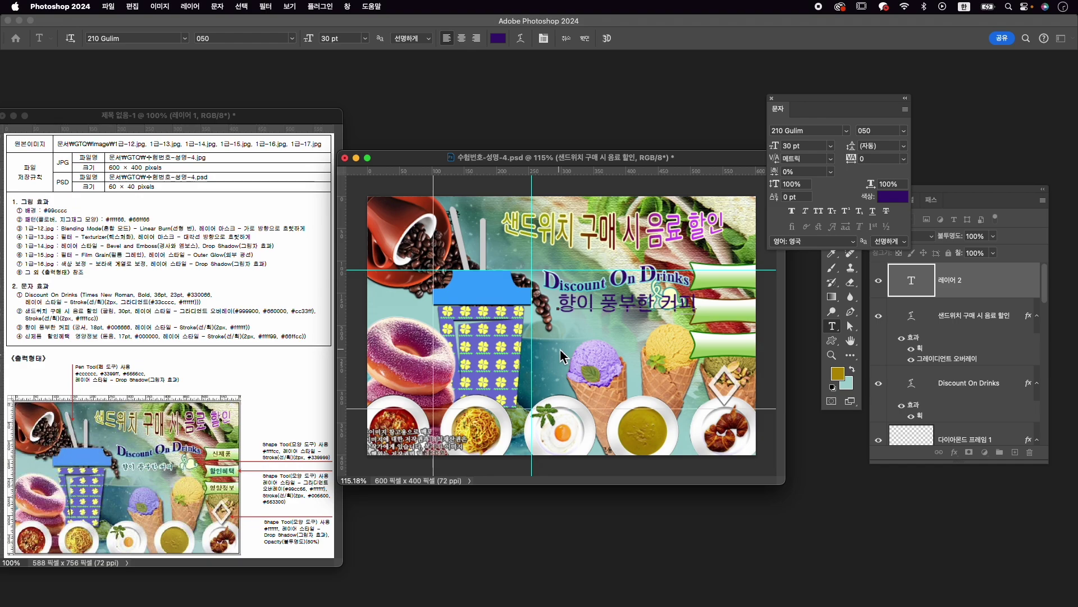
{"action": "key", "text": "super+a"}
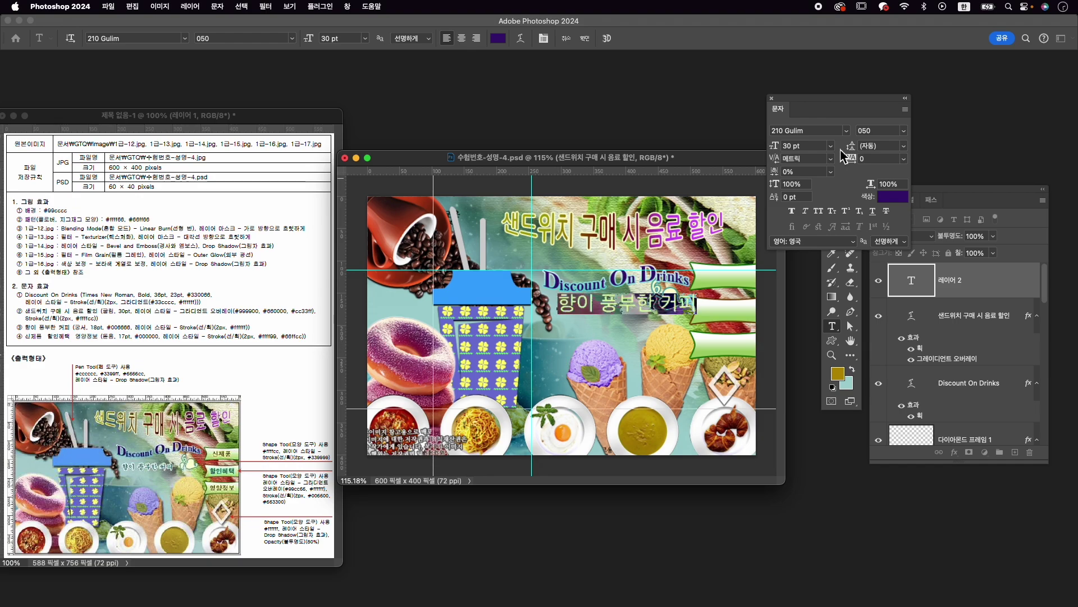
{"action": "left_click", "coordinate": [815, 131]}
{"action": "type", "text": "ㅎ"}
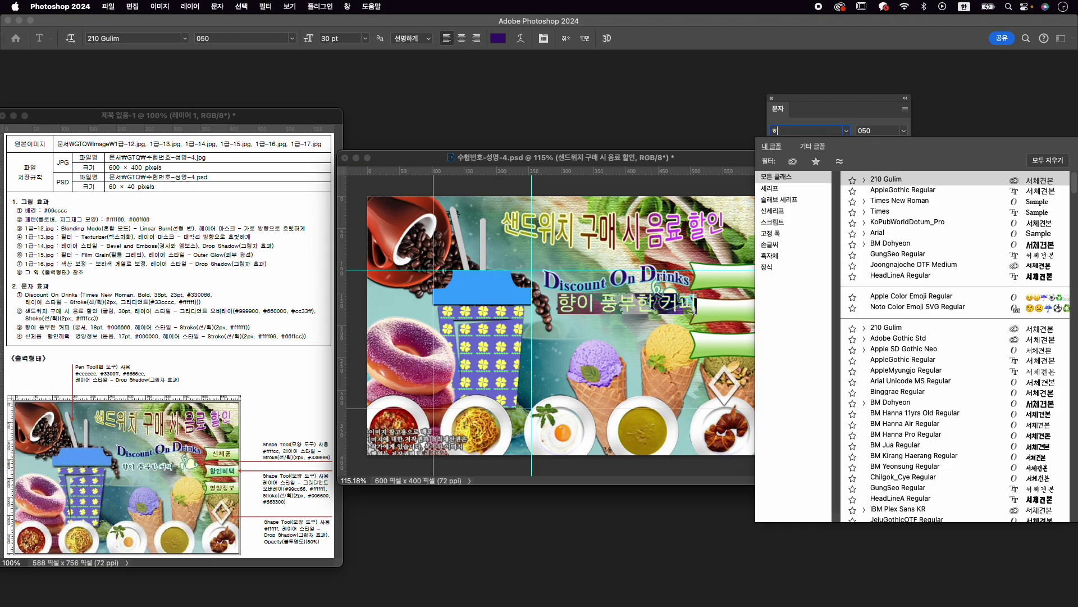
{"action": "type", "text": "gung"}
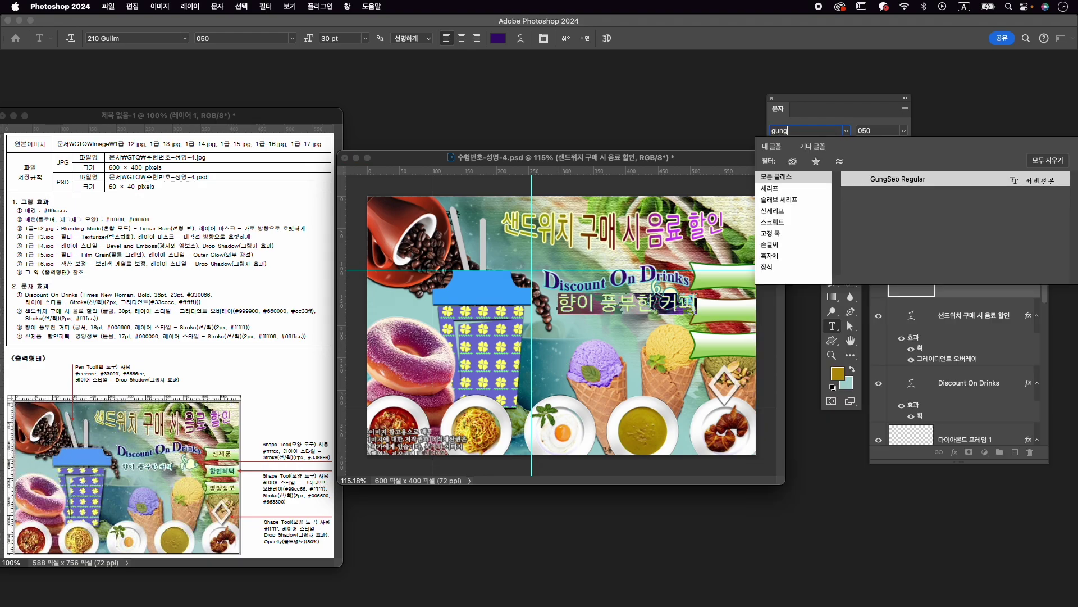
{"action": "left_click", "coordinate": [921, 181]}
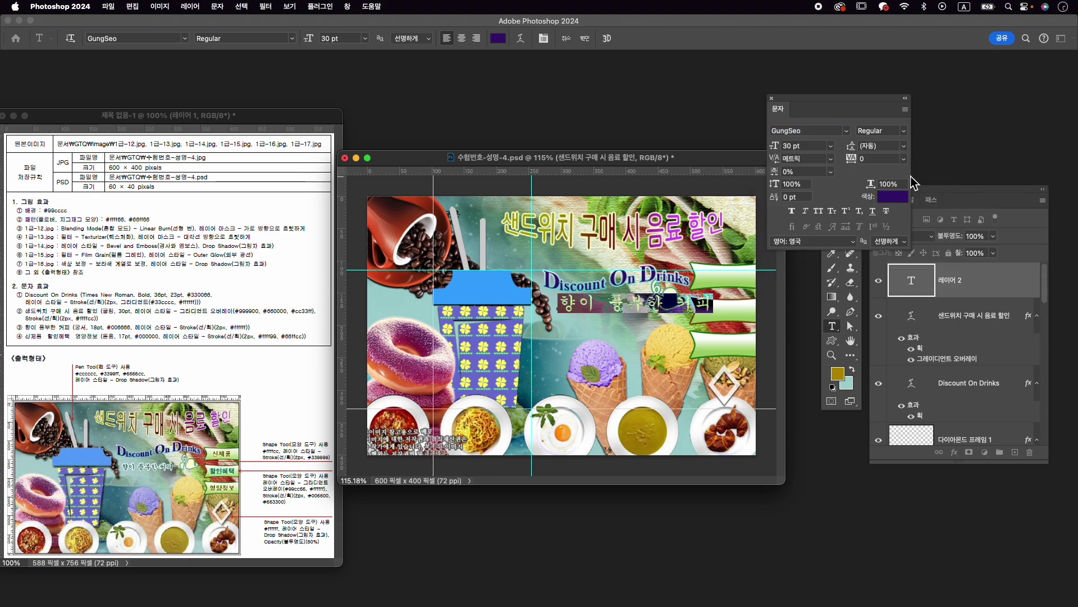
Set the "향이 풍부한 커피" text to 18 pt and color it #006666.
{"action": "left_click", "coordinate": [793, 146]}
{"action": "type", "text": "18"}
{"action": "key", "text": "Return"}
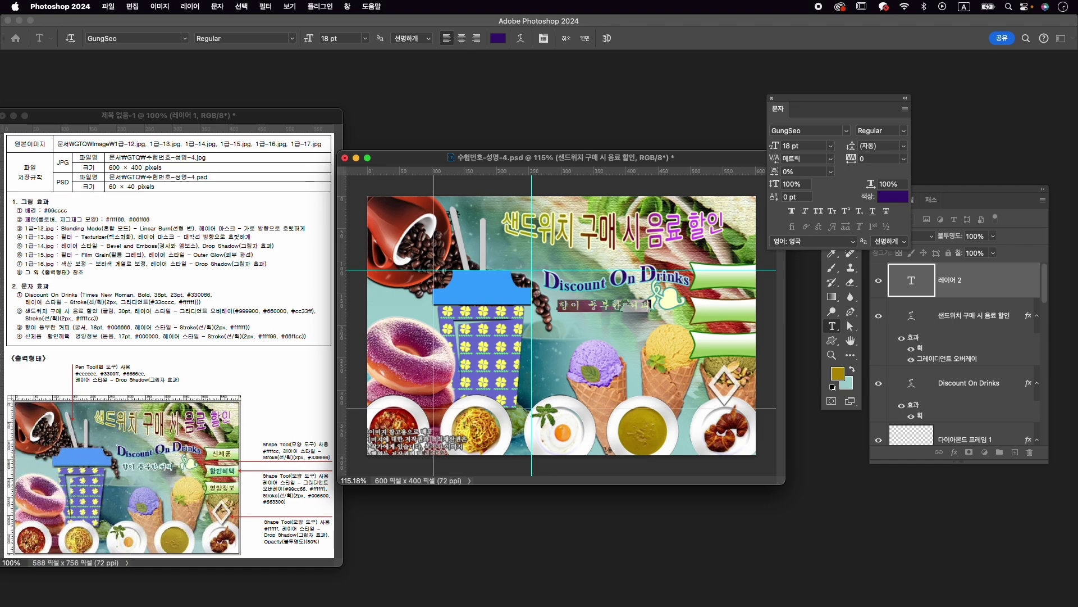
{"action": "left_click", "coordinate": [892, 196]}
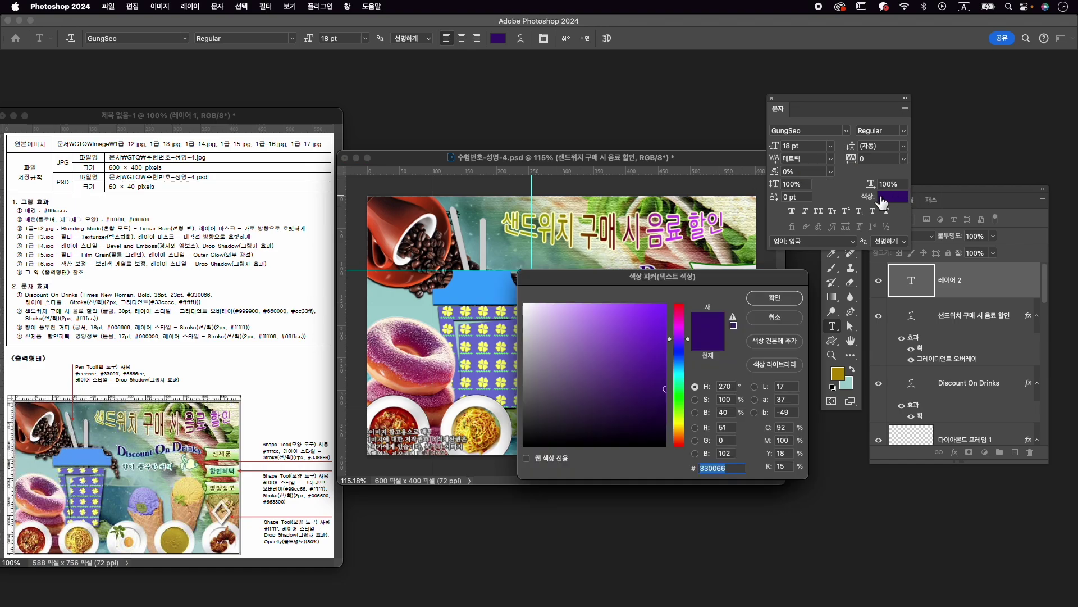
{"action": "type", "text": "006666"}
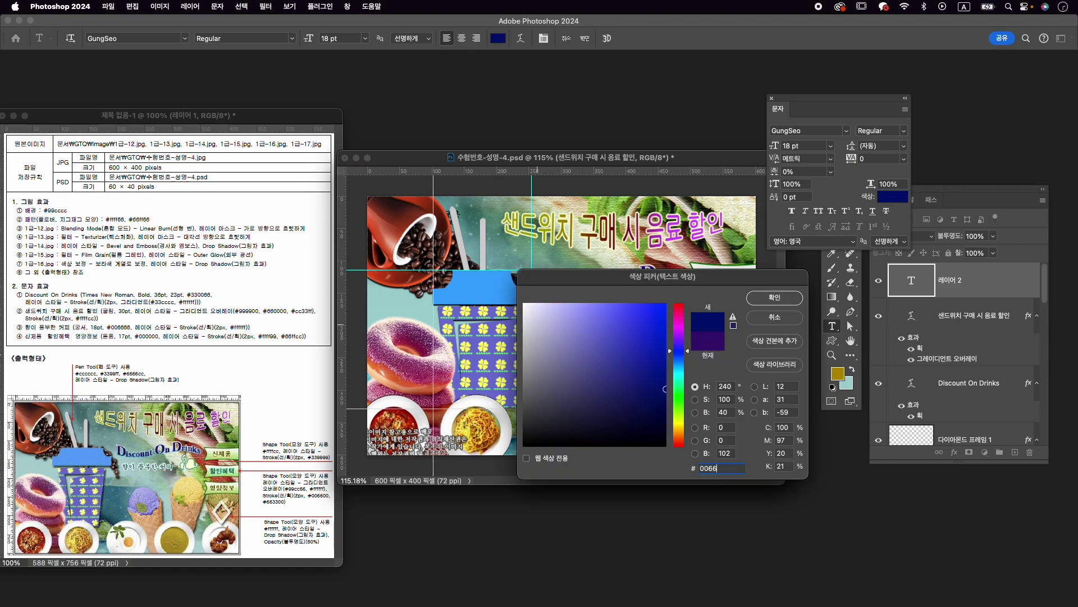
{"action": "key", "text": "Return"}
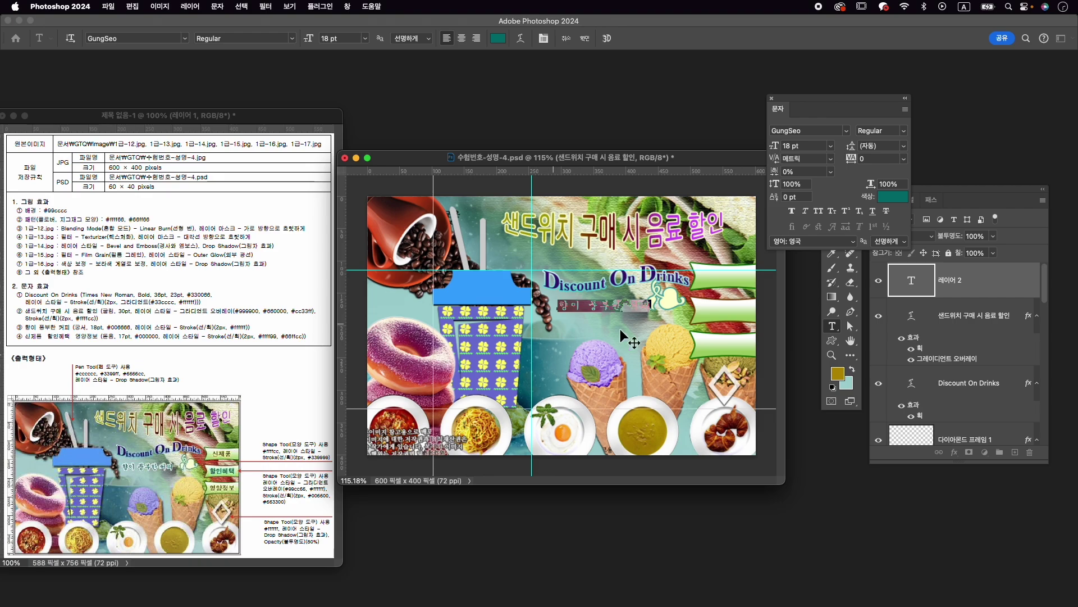
{"action": "left_click", "coordinate": [585, 40]}
Add a 2 px outside Stroke in #ffffff to the "향이 풍부한 커피" text.
{"action": "left_click", "coordinate": [954, 452]}
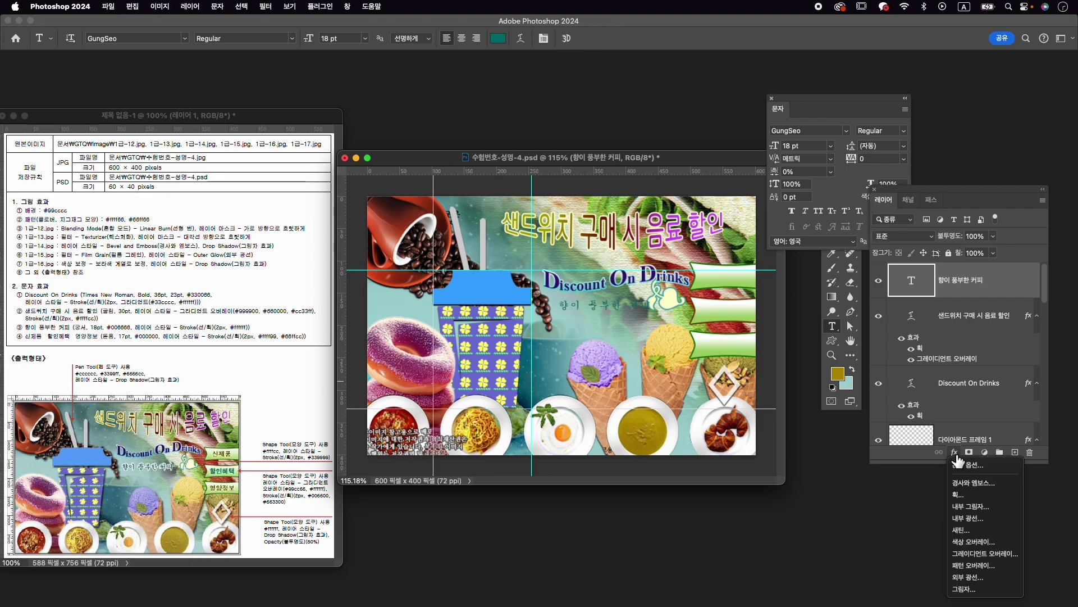
{"action": "left_click", "coordinate": [960, 495]}
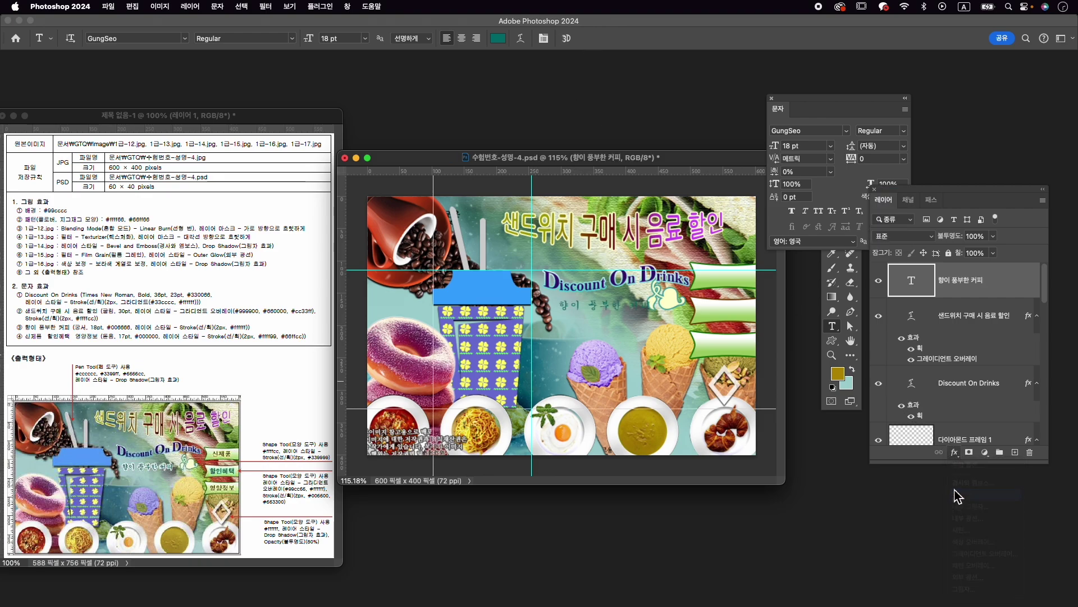
{"action": "left_click", "coordinate": [717, 454]}
{"action": "left_click_drag", "start_coordinate": [616, 343], "coordinate": [463, 267]}
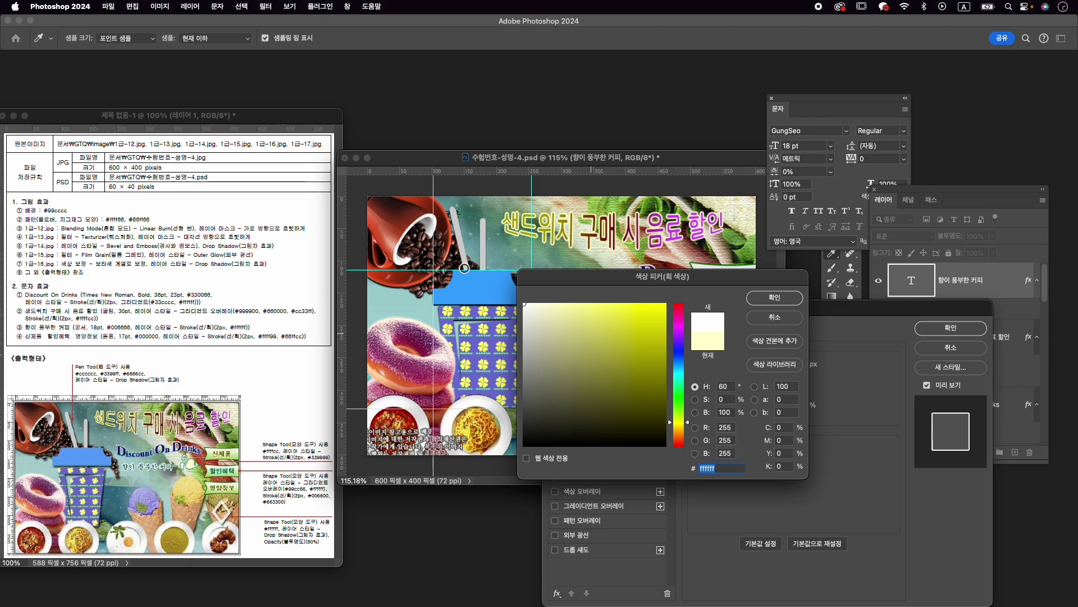
{"action": "left_click", "coordinate": [795, 301]}
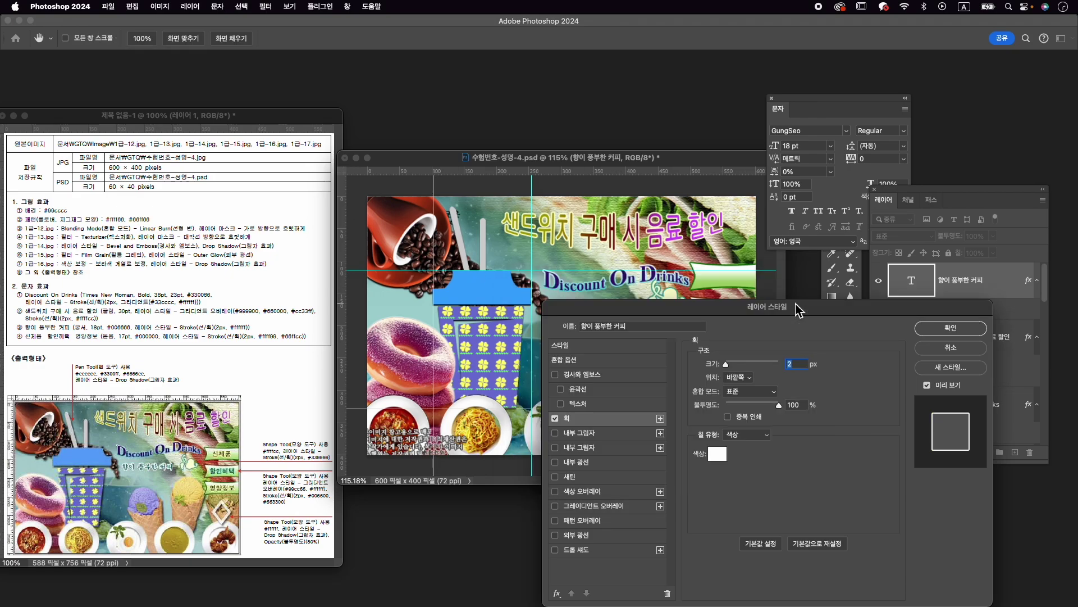
{"action": "left_click", "coordinate": [955, 327]}
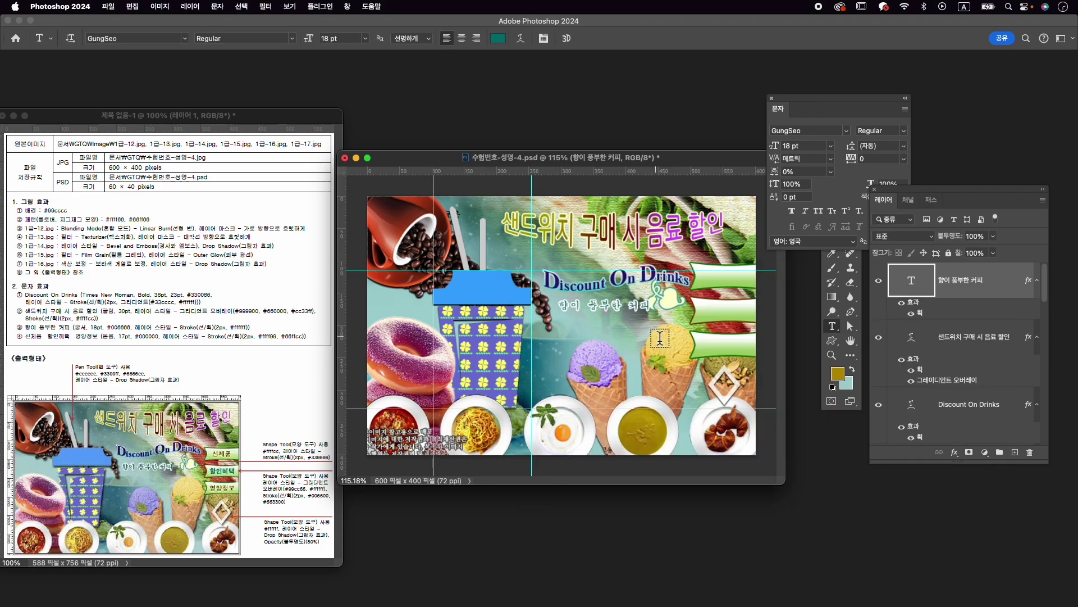
Nudge the "향이 풍부한 커피" text left and slightly up, centering it at about X 358 px, Y 167 px.
{"action": "key", "text": "super+t"}
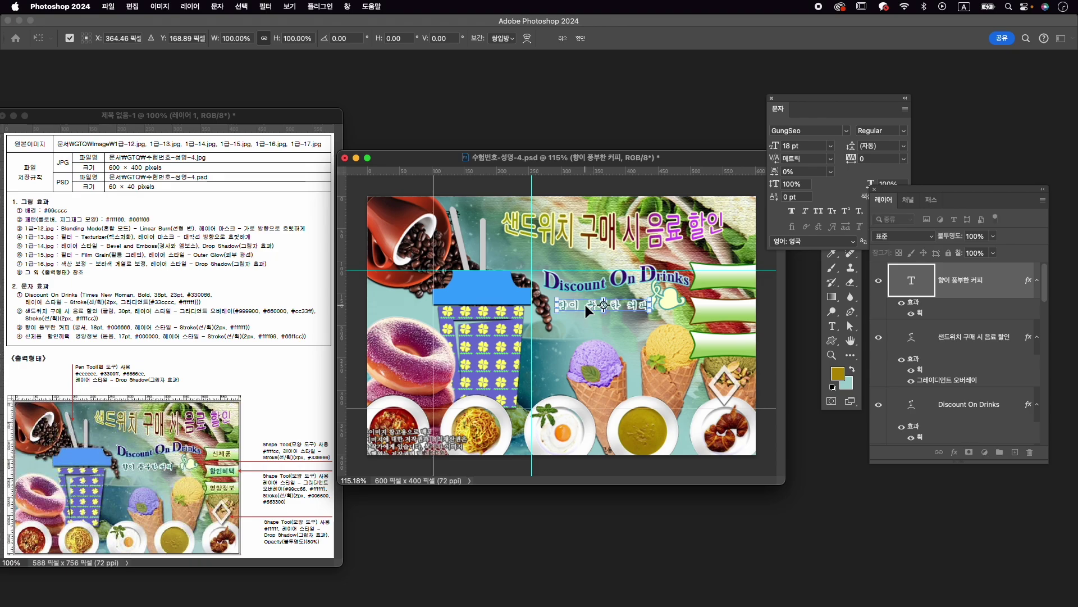
{"action": "key", "text": "Left"}
{"action": "key", "text": "Up"}
{"action": "key", "text": "Left"}
{"action": "key", "text": "Left"}
{"action": "key", "text": "Left"}
{"action": "key", "text": "Left"}
{"action": "key", "text": "Left"}
{"action": "key", "text": "Up"}
{"action": "key", "text": "Down"}
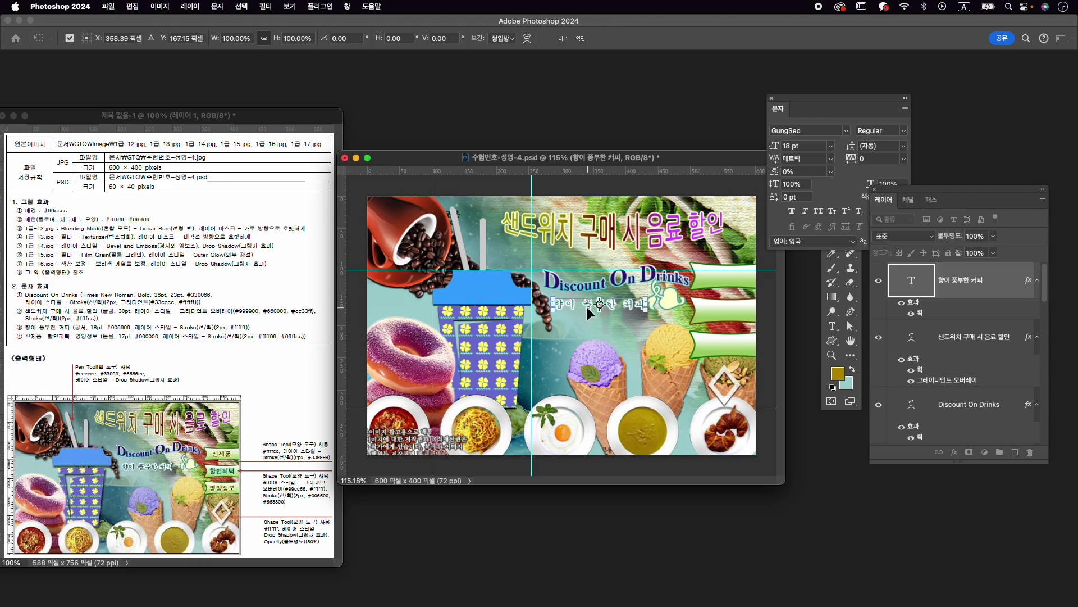
{"action": "key", "text": "Left"}
{"action": "key", "text": "Return"}
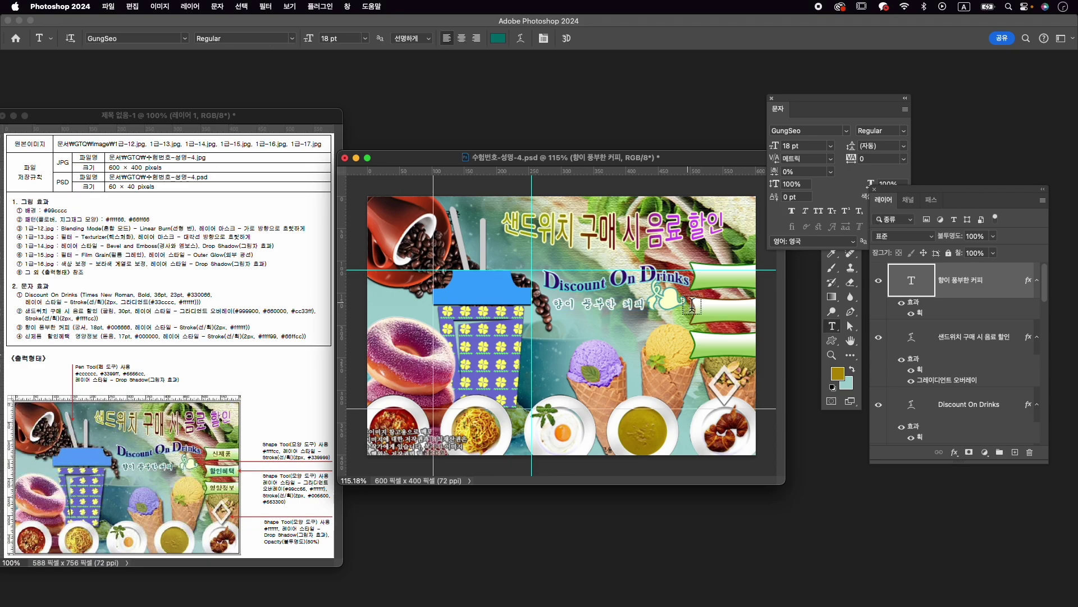
Scale the ornament beside "향이 풍부한 커피" down to about 83% and center it at about X 465 px, Y 157 px.
{"action": "left_click", "coordinate": [669, 295]}
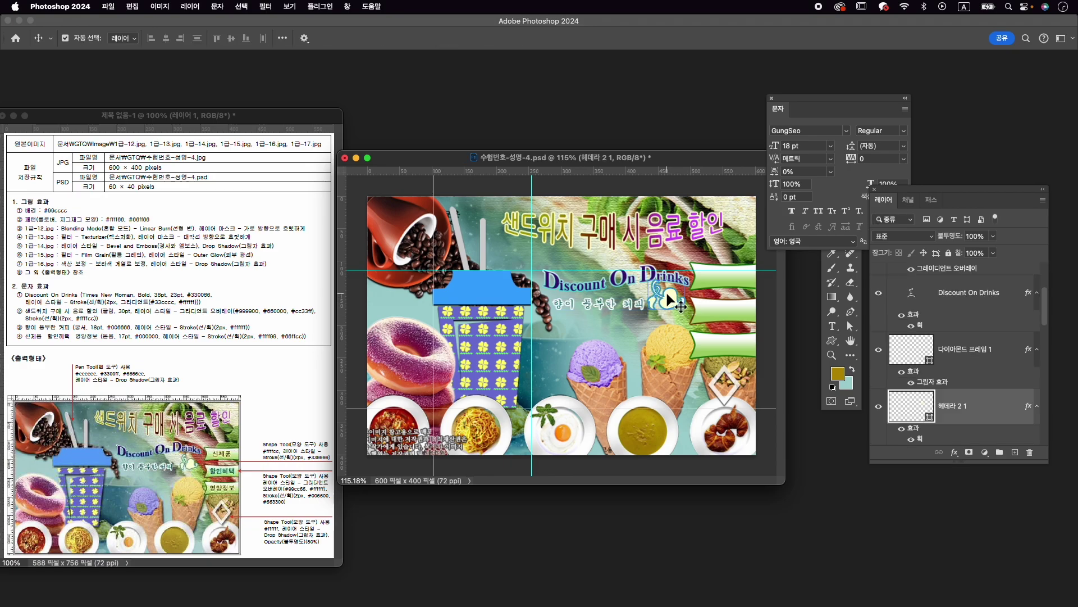
{"action": "key", "text": "ctrl+t"}
{"action": "left_click_drag", "start_coordinate": [650, 281], "coordinate": [656, 287]}
{"action": "key", "text": "Down"}
{"action": "key", "text": "Down"}
{"action": "key", "text": "Up"}
{"action": "key", "text": "Left"}
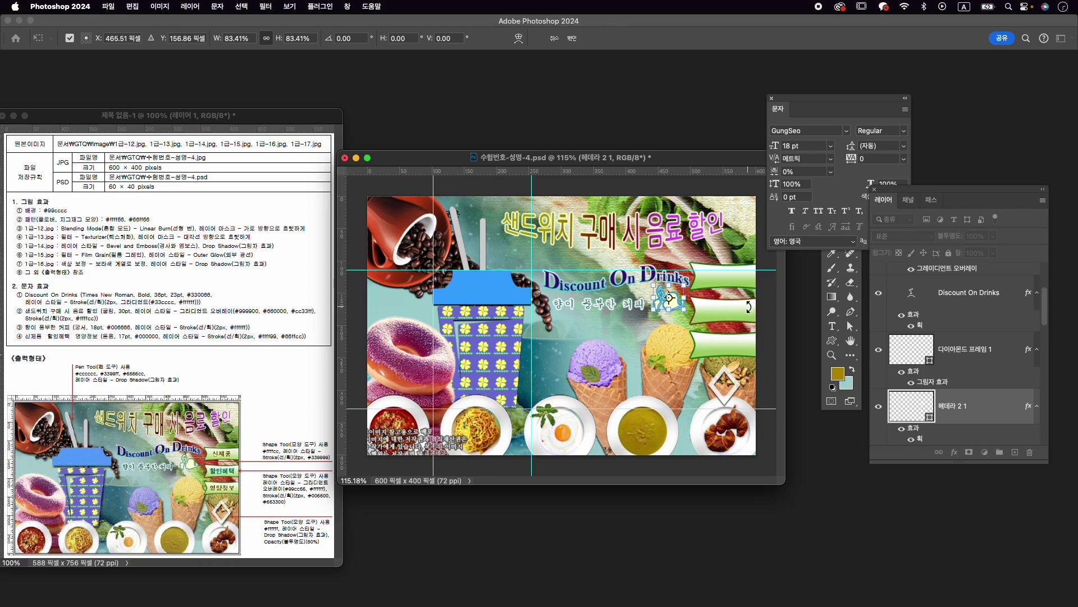
{"action": "key", "text": "Return"}
{"action": "left_click", "coordinate": [968, 292]}
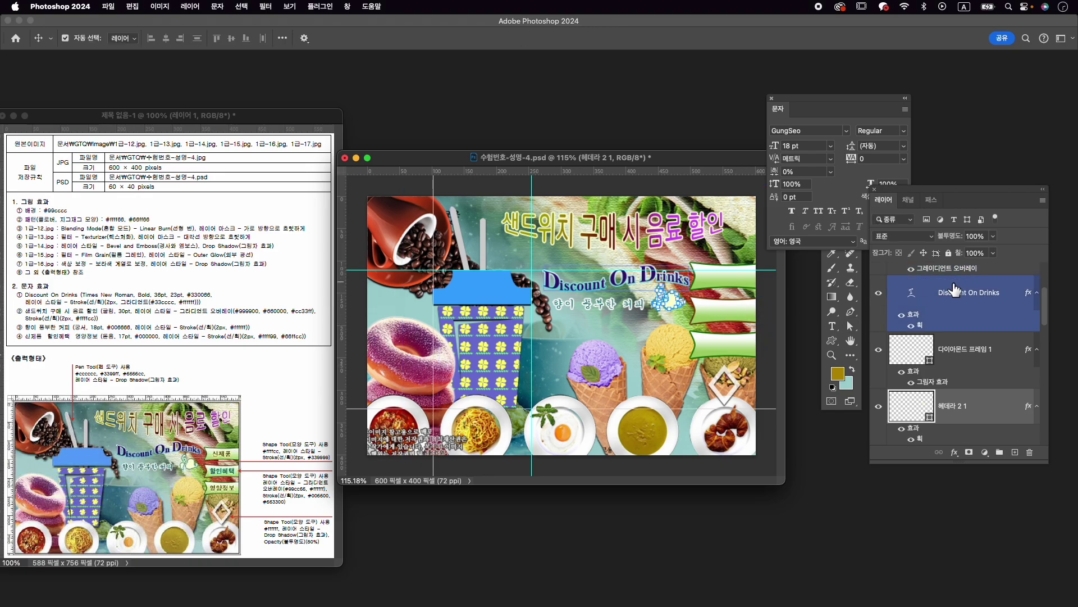
{"action": "scroll", "coordinate": [951, 309], "scroll_direction": "up", "scroll_amount": 3}
{"action": "left_click", "coordinate": [951, 309]}
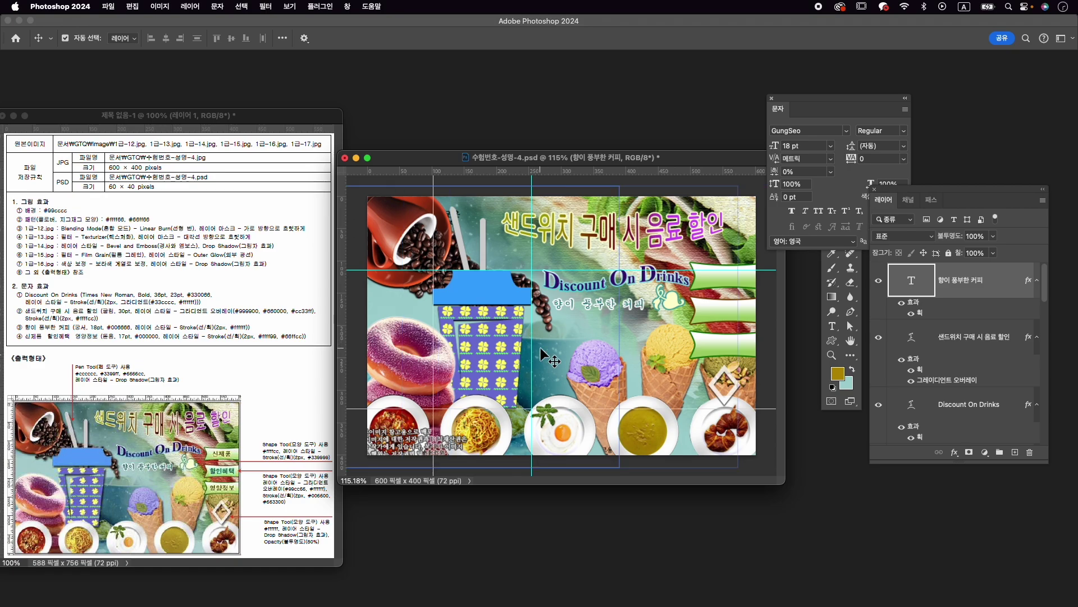
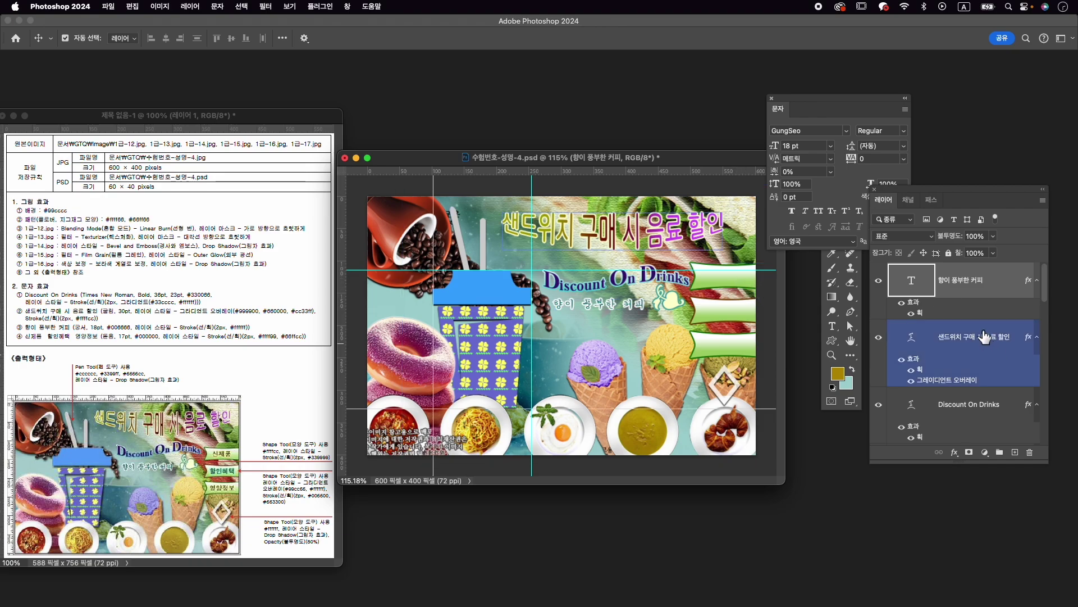
Select the three green banner layers and scale them down together to about 93%.
{"action": "left_click", "coordinate": [734, 274]}
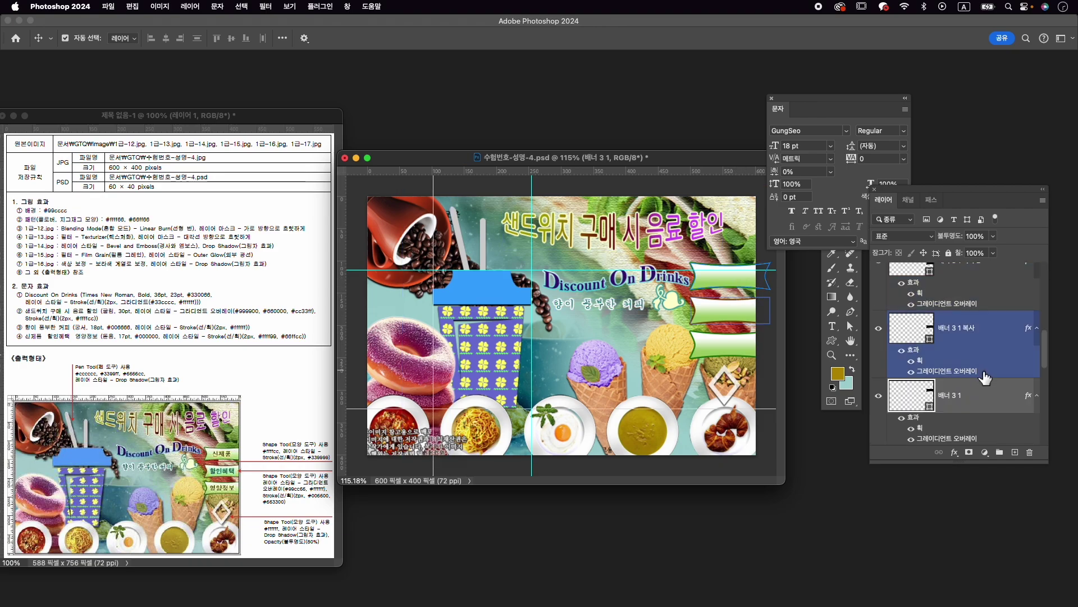
{"action": "scroll", "coordinate": [984, 375], "scroll_direction": "up", "scroll_amount": 2}
{"action": "scroll", "coordinate": [981, 333], "scroll_direction": "down", "scroll_amount": 1}
{"action": "scroll", "coordinate": [981, 336], "scroll_direction": "up", "scroll_amount": 2}
{"action": "left_click", "coordinate": [978, 332]}
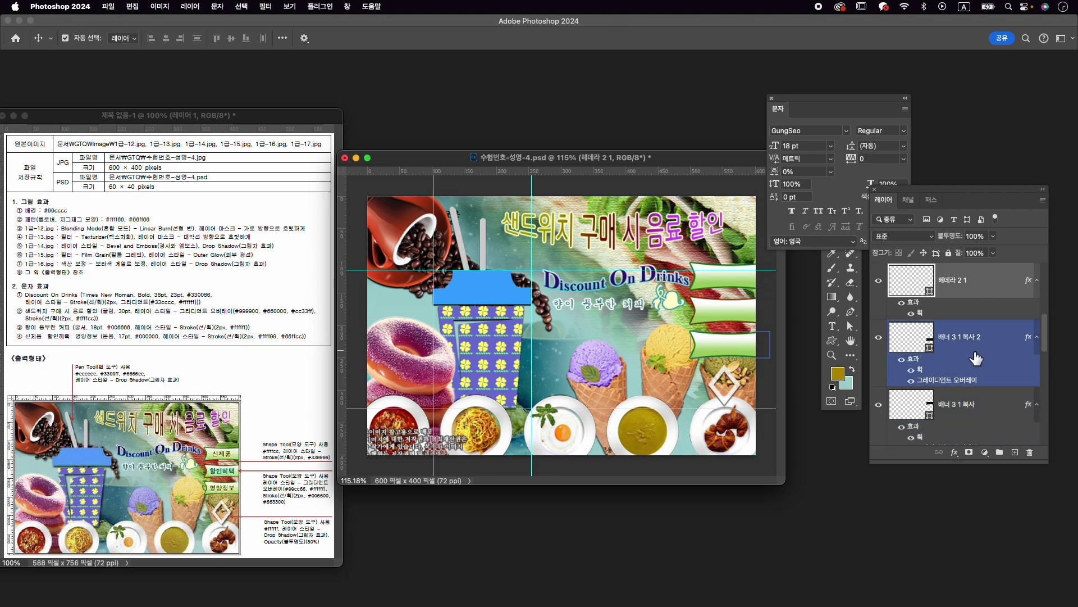
{"action": "scroll", "coordinate": [975, 359], "scroll_direction": "down", "scroll_amount": 2}
{"action": "left_click", "coordinate": [982, 417], "text": "shift"}
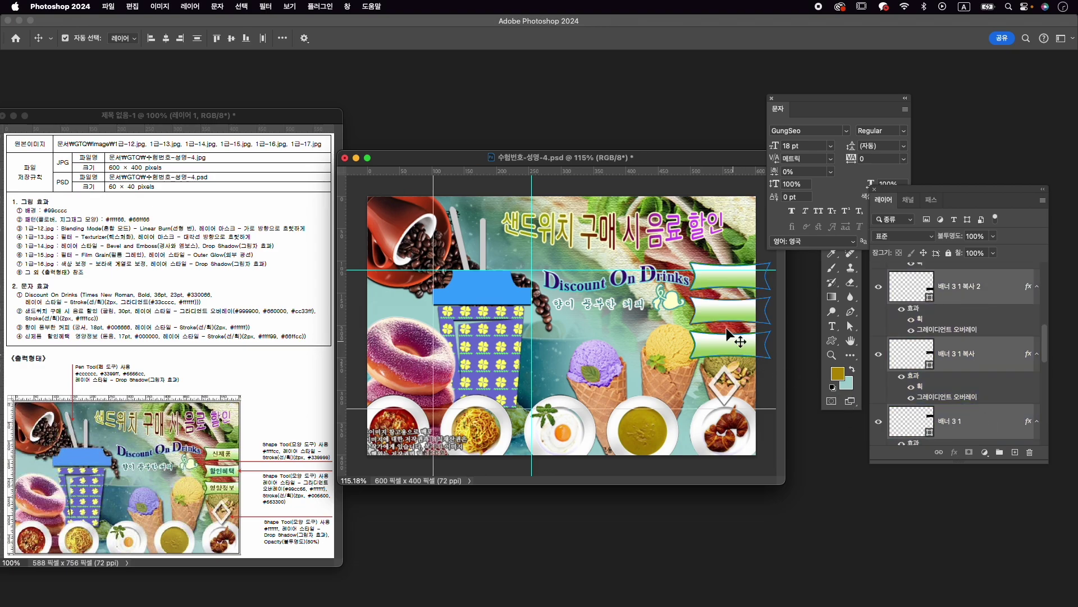
{"action": "key", "text": "super+t"}
{"action": "left_click_drag", "start_coordinate": [692, 262], "coordinate": [697, 269]}
{"action": "key", "text": "Down"}
{"action": "key", "text": "Left"}
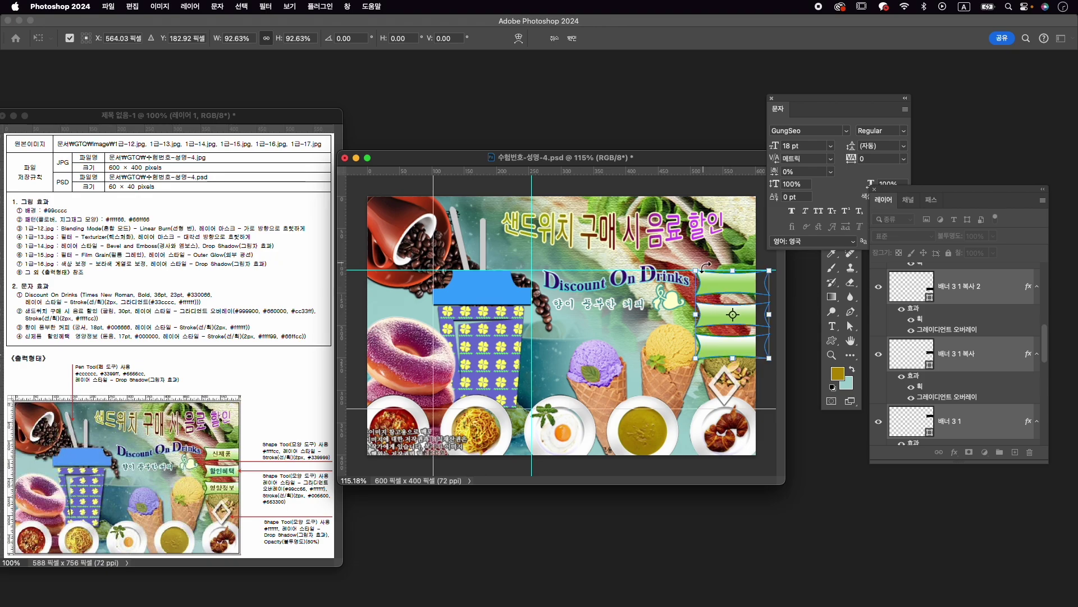
Shrink the three green banners further to about 88%, centering the group at about X 564 px, Y 184 px.
{"action": "left_click_drag", "start_coordinate": [698, 270], "coordinate": [695, 270]}
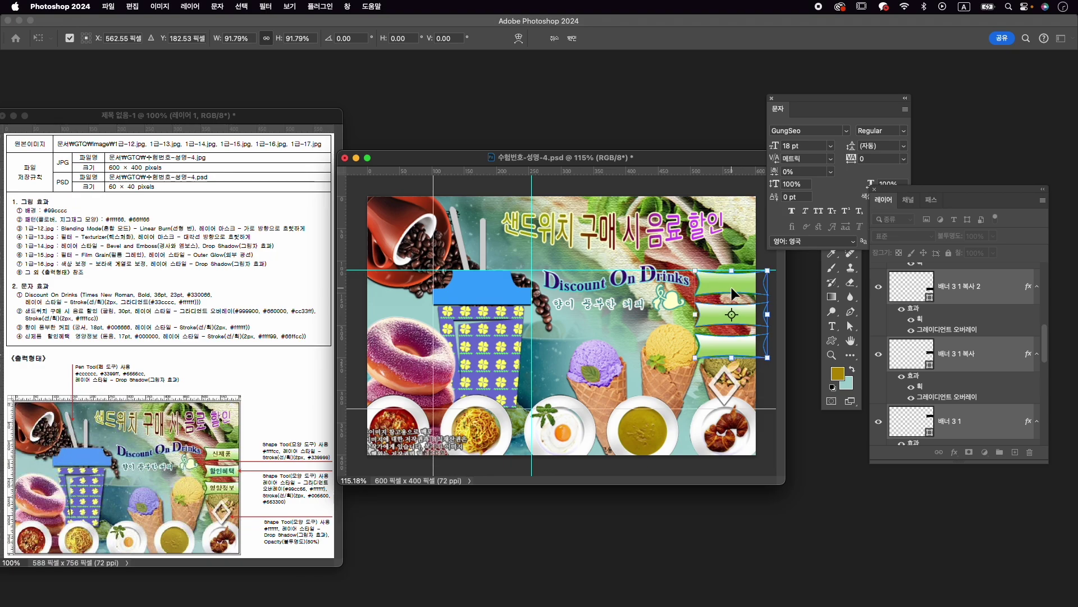
{"action": "key", "text": "Left"}
{"action": "key", "text": "Down"}
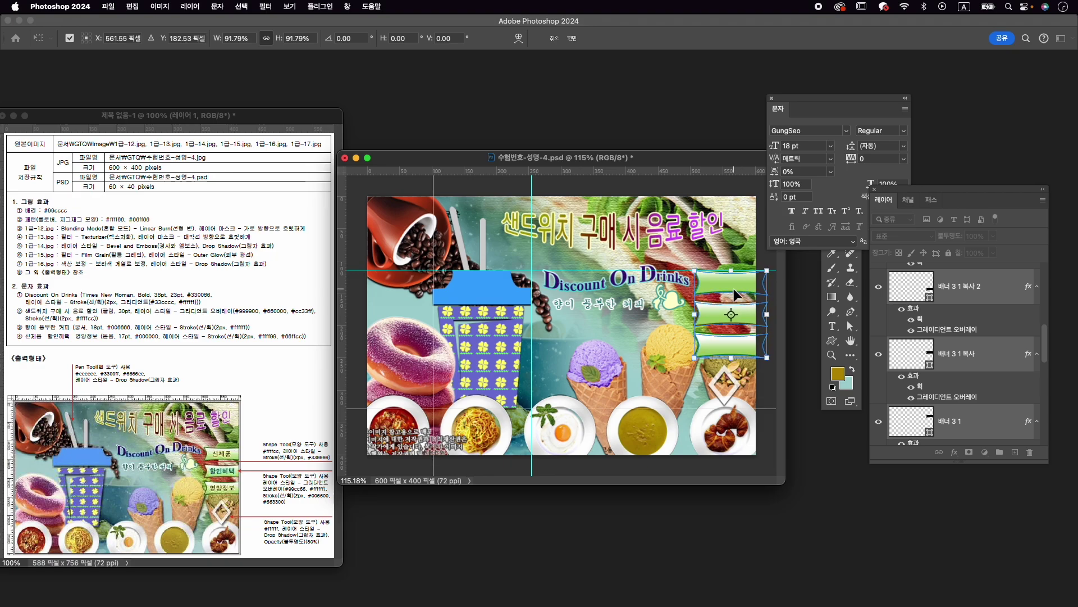
{"action": "key", "text": "Down"}
{"action": "key", "text": "Down"}
{"action": "key", "text": "Down"}
{"action": "key", "text": "Down"}
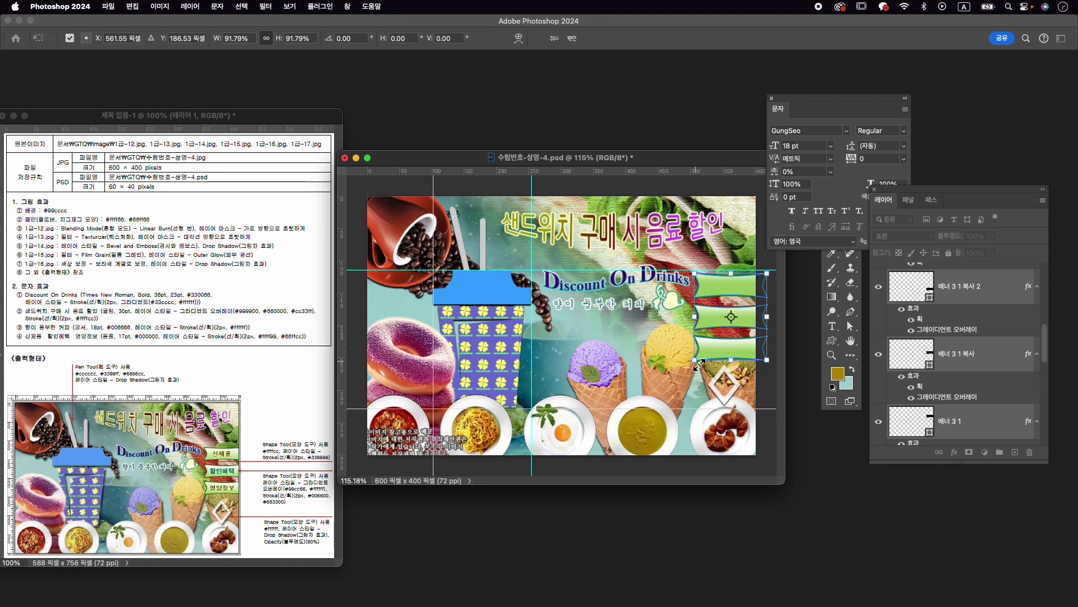
{"action": "left_click_drag", "start_coordinate": [702, 364], "coordinate": [720, 357]}
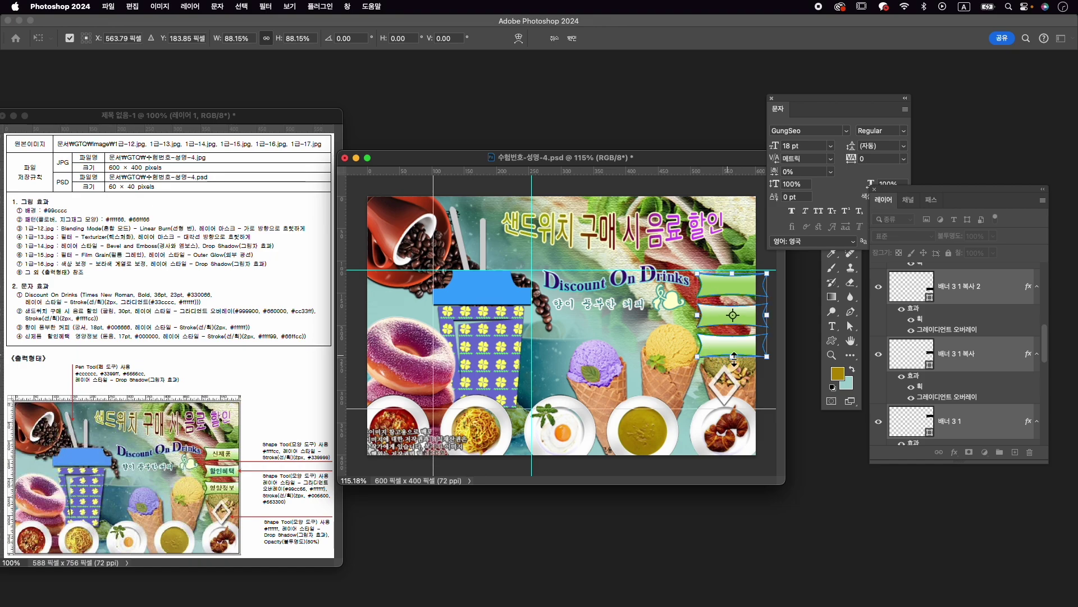
{"action": "key", "text": "Return"}
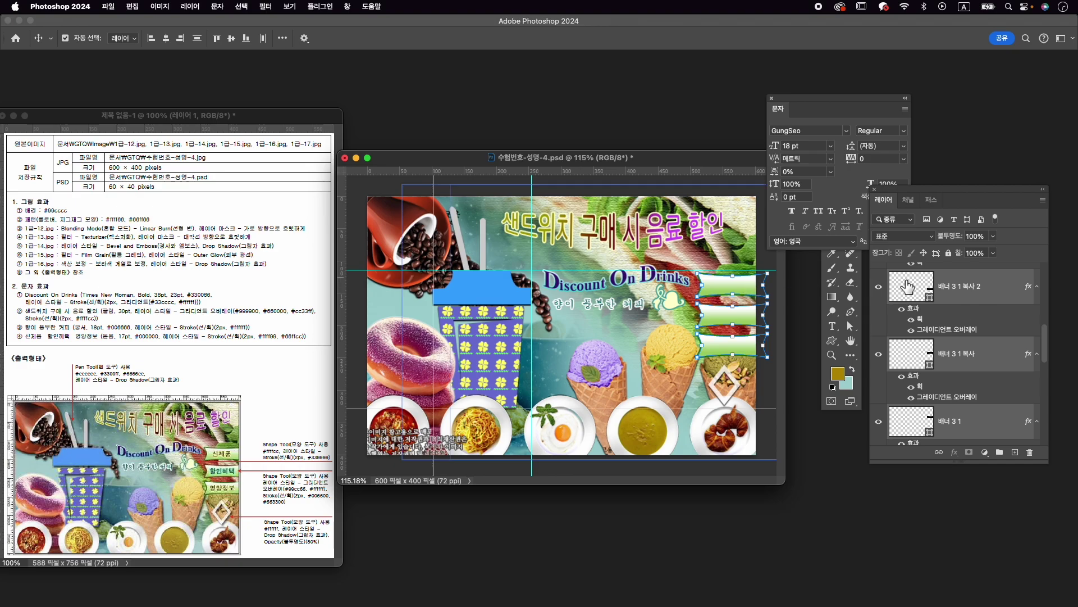
Add the text "신제품" on the uppermost green banner, above all other layers.
{"action": "scroll", "coordinate": [985, 318], "scroll_direction": "up", "scroll_amount": 3}
{"action": "left_click", "coordinate": [983, 281]}
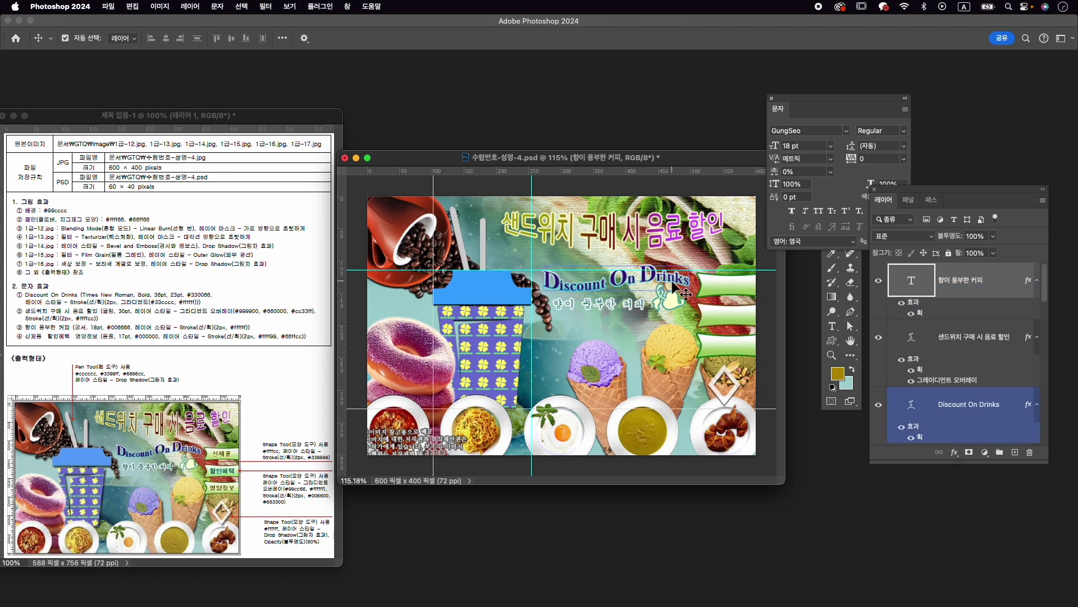
{"action": "key", "text": "t"}
{"action": "left_click", "coordinate": [714, 284]}
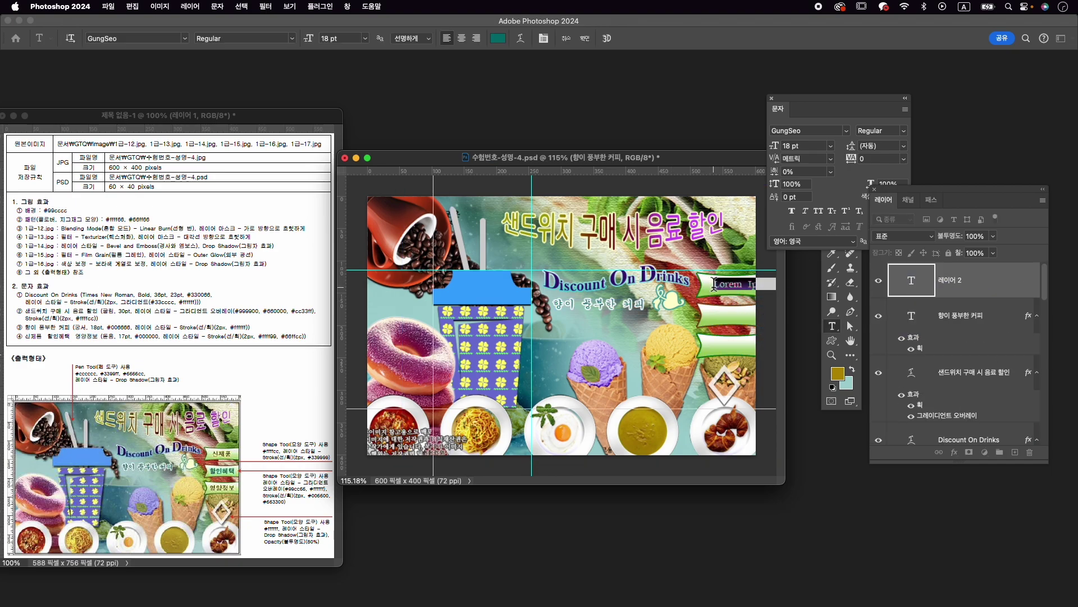
{"action": "type", "text": "시"}
{"action": "key", "text": "BackSpace"}
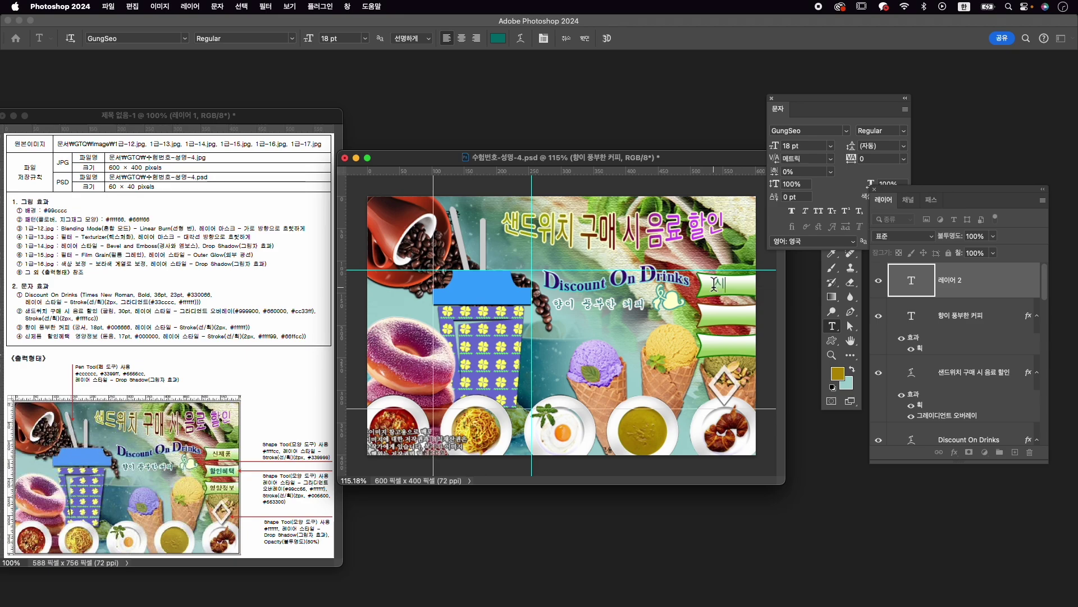
{"action": "type", "text": "신제품"}
Change the font of the "신제품" text to KoPubWorldDotum_Pro Medium.
{"action": "key", "text": "super+a"}
{"action": "left_click", "coordinate": [812, 132]}
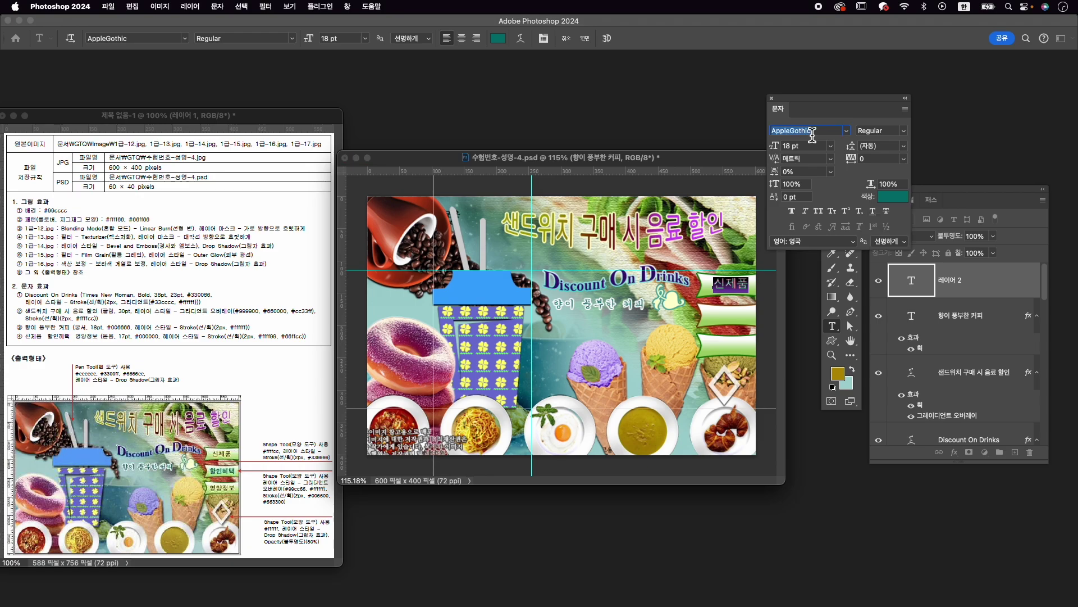
{"action": "key", "text": "Caps_Lock"}
{"action": "type", "text": "dotu"}
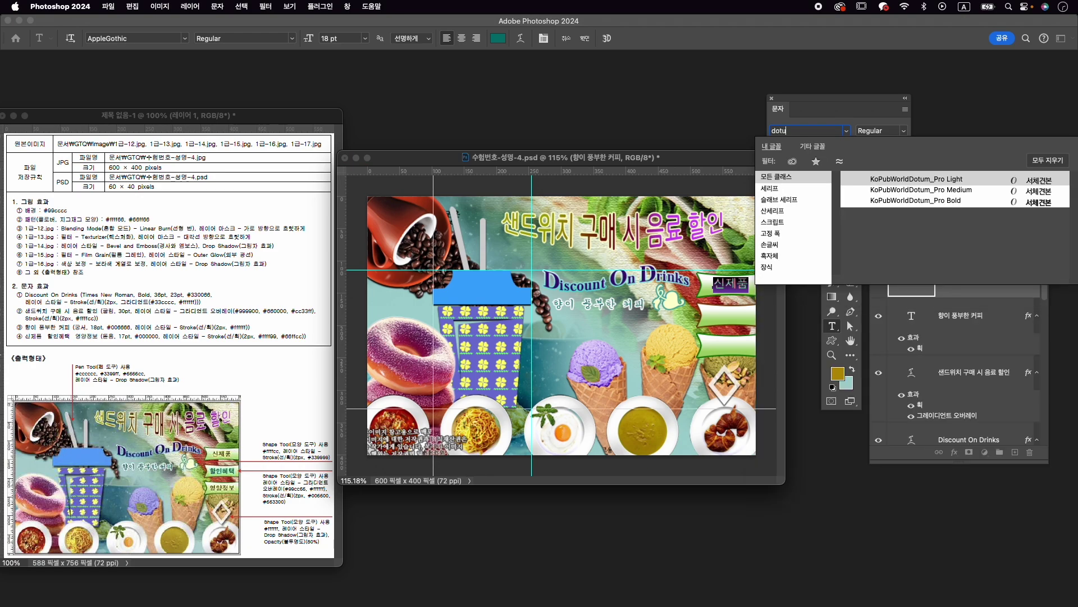
{"action": "left_click", "coordinate": [943, 190]}
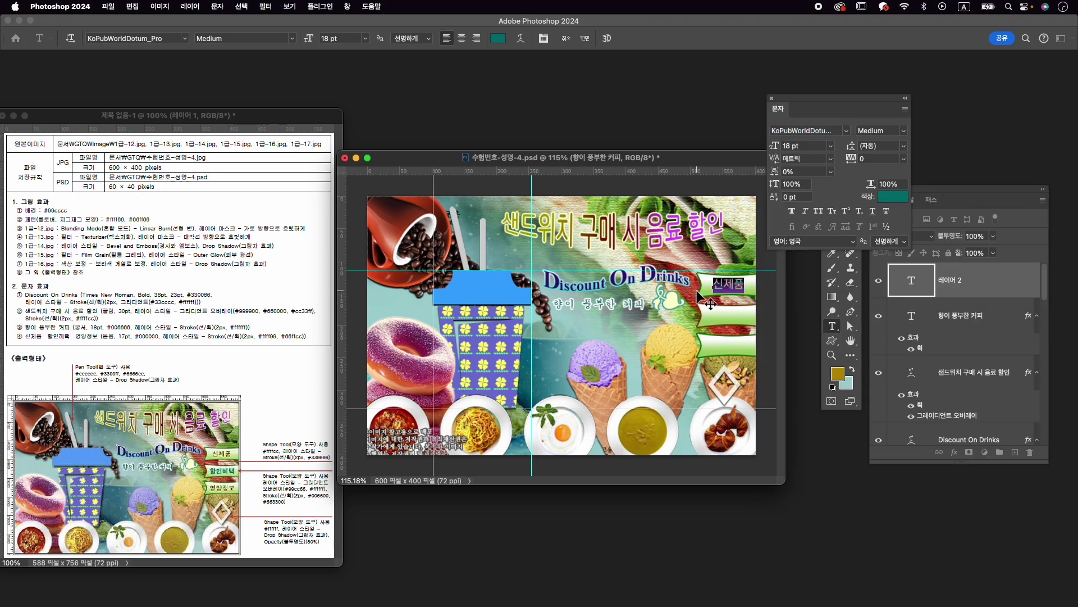
Set the "신제품" text to 17 pt and color it #000000.
{"action": "double_click", "coordinate": [796, 146]}
{"action": "type", "text": "17"}
{"action": "key", "text": "Return"}
{"action": "left_click", "coordinate": [893, 197]}
{"action": "type", "text": "000000"}
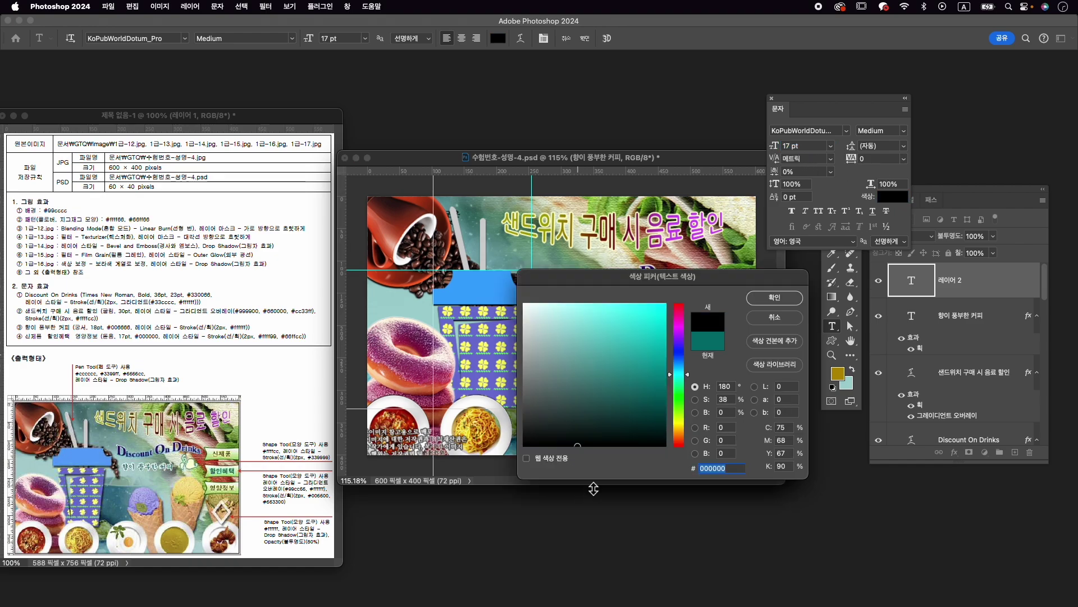
{"action": "left_click", "coordinate": [774, 298]}
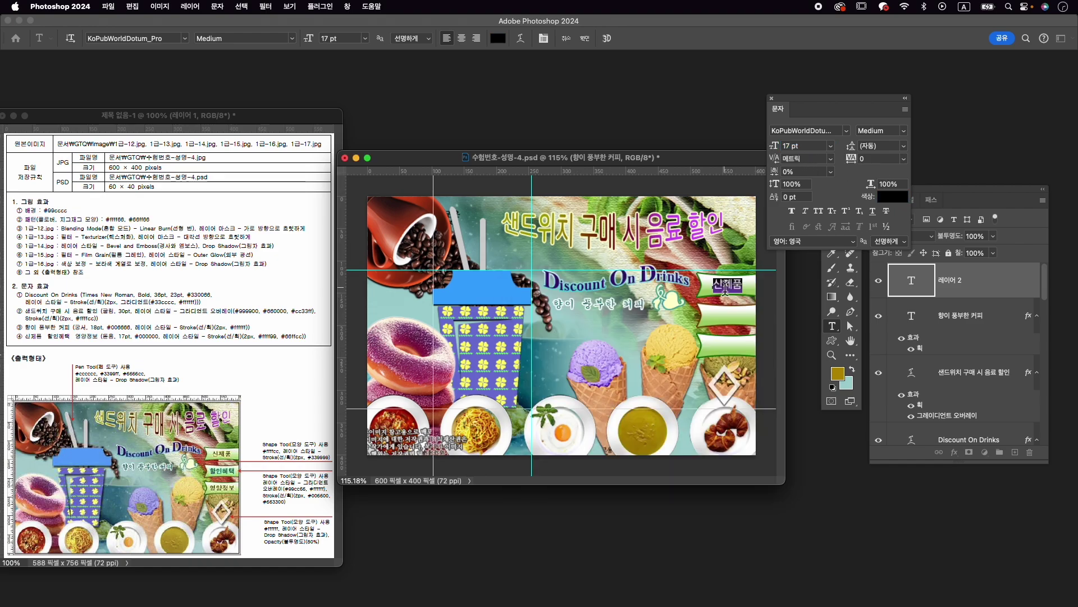
{"action": "left_click", "coordinate": [584, 38]}
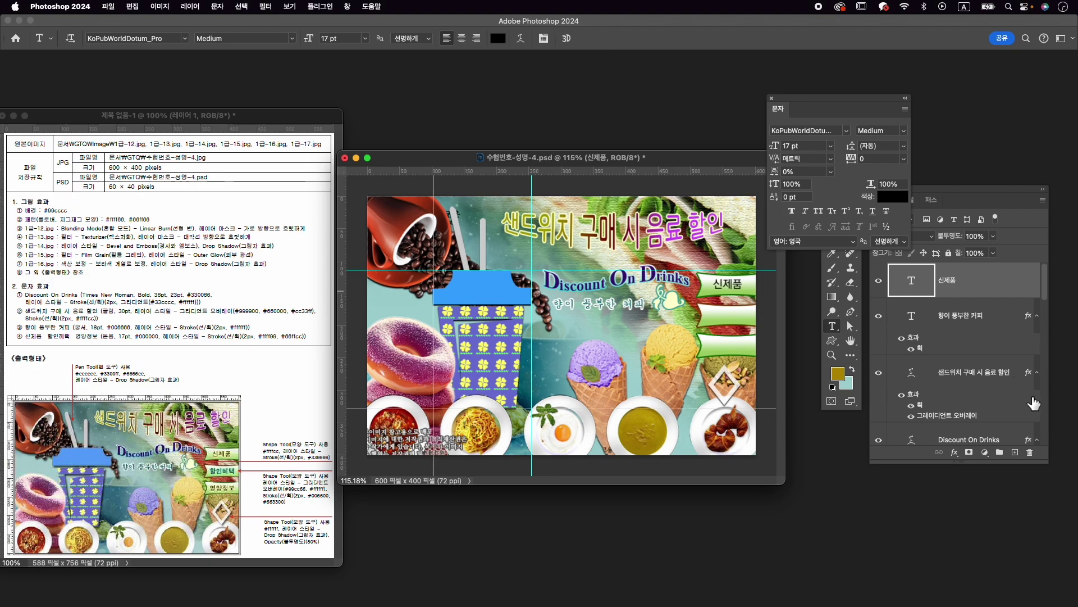
Add a 2 px outside Stroke in #ffff99 to the "신제품" text.
{"action": "left_click", "coordinate": [954, 453]}
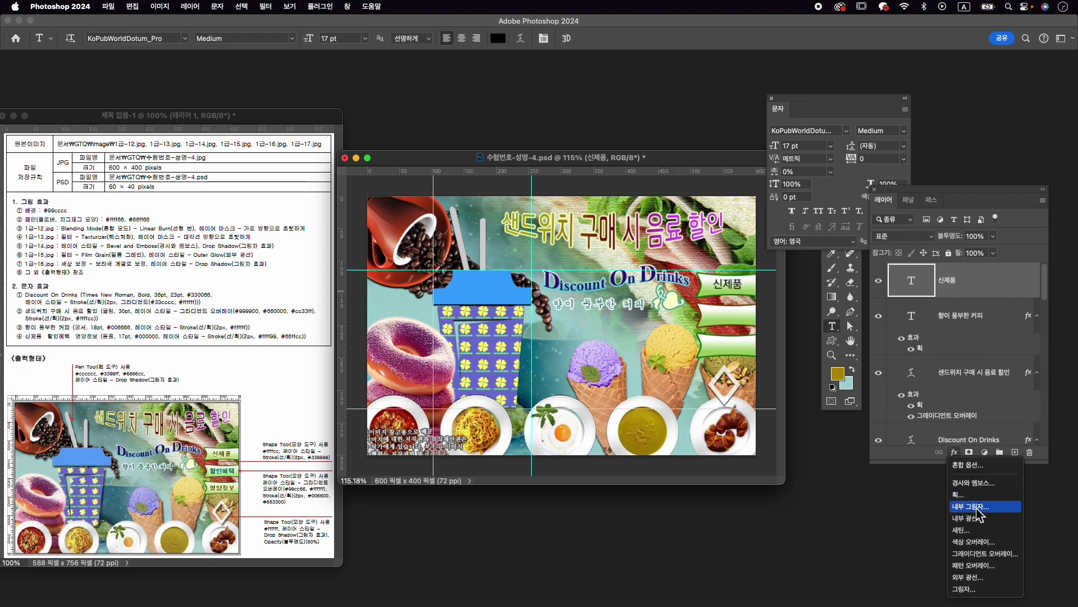
{"action": "left_click", "coordinate": [960, 494]}
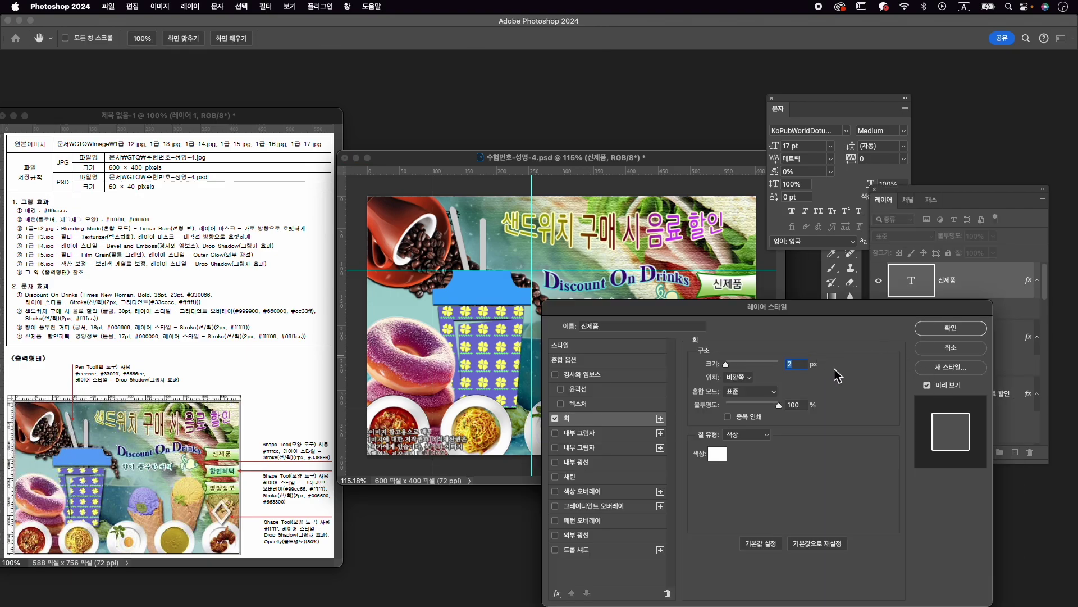
{"action": "left_click", "coordinate": [718, 453]}
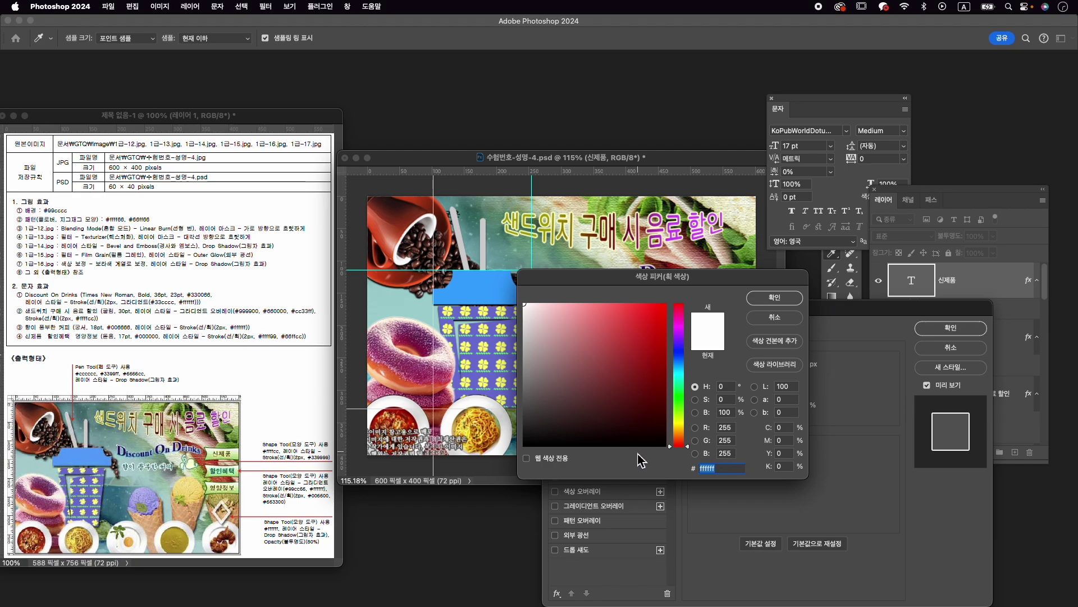
{"action": "type", "text": "ffff99"}
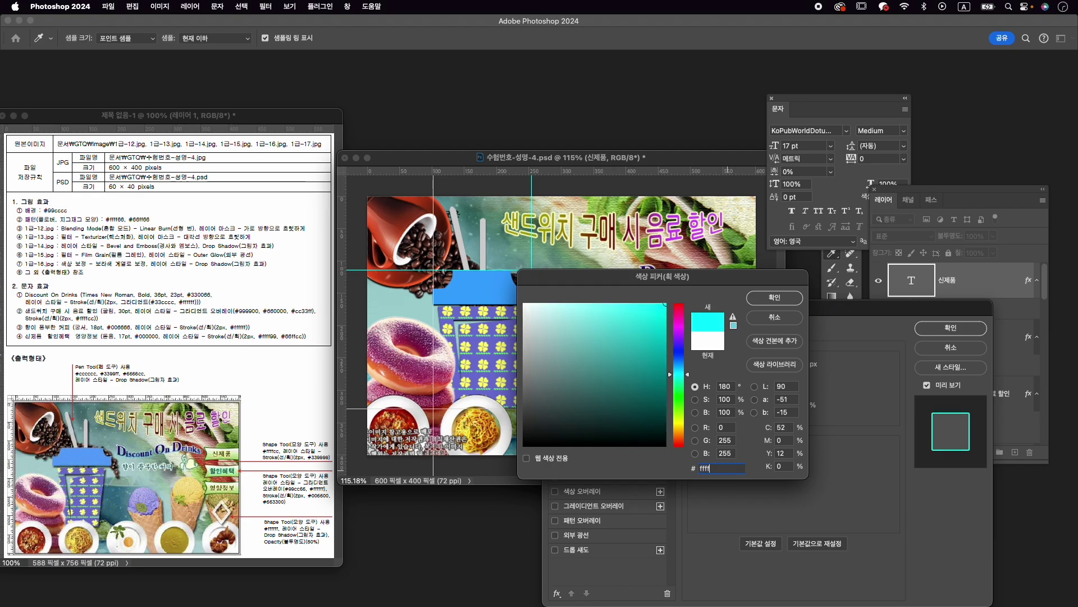
{"action": "key", "text": "Return"}
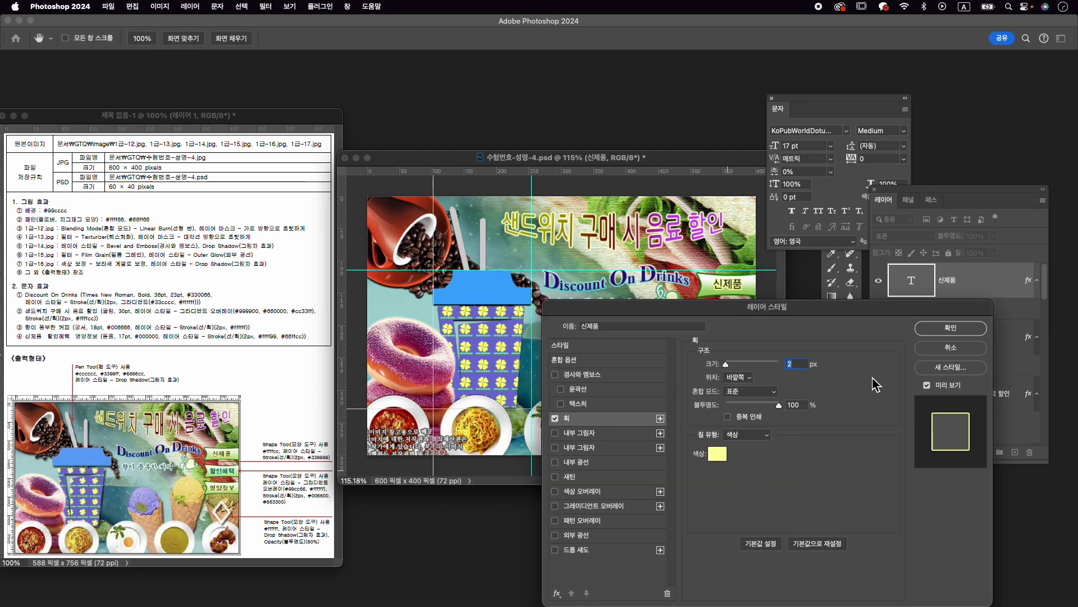
{"action": "left_click", "coordinate": [955, 331]}
Nudge the "신제품" text slightly to the right on its banner.
{"action": "key", "text": "super+t"}
{"action": "key", "text": "Right"}
{"action": "key", "text": "Right"}
{"action": "key", "text": "Right"}
{"action": "key", "text": "Return"}
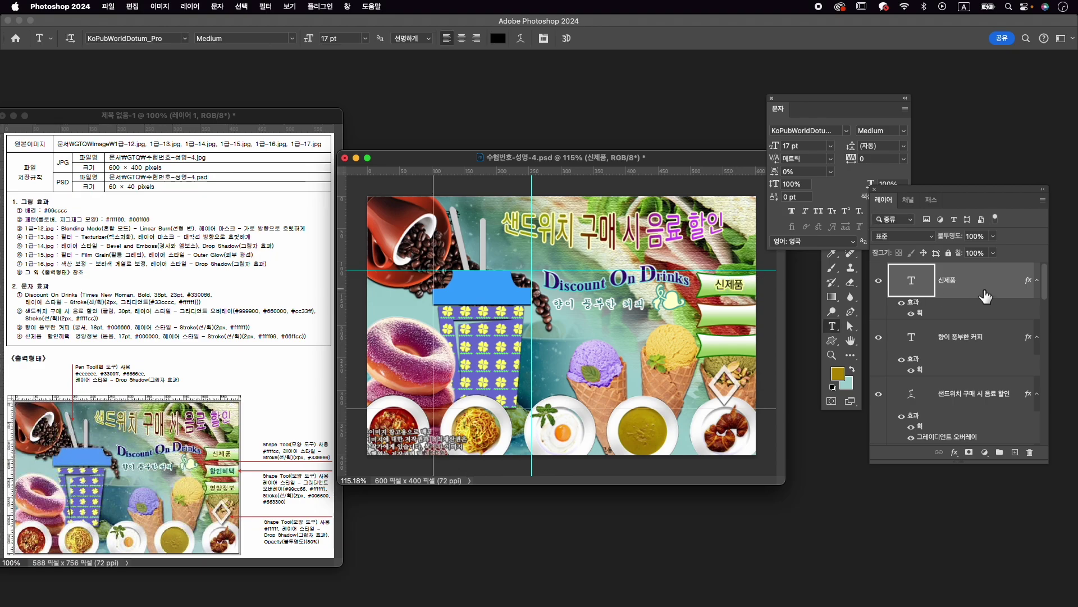
Duplicate the "신제품" text layer twice and move the second copy straight down onto the lowest green banner.
{"action": "key", "text": "super+j"}
{"action": "key", "text": "super+j"}
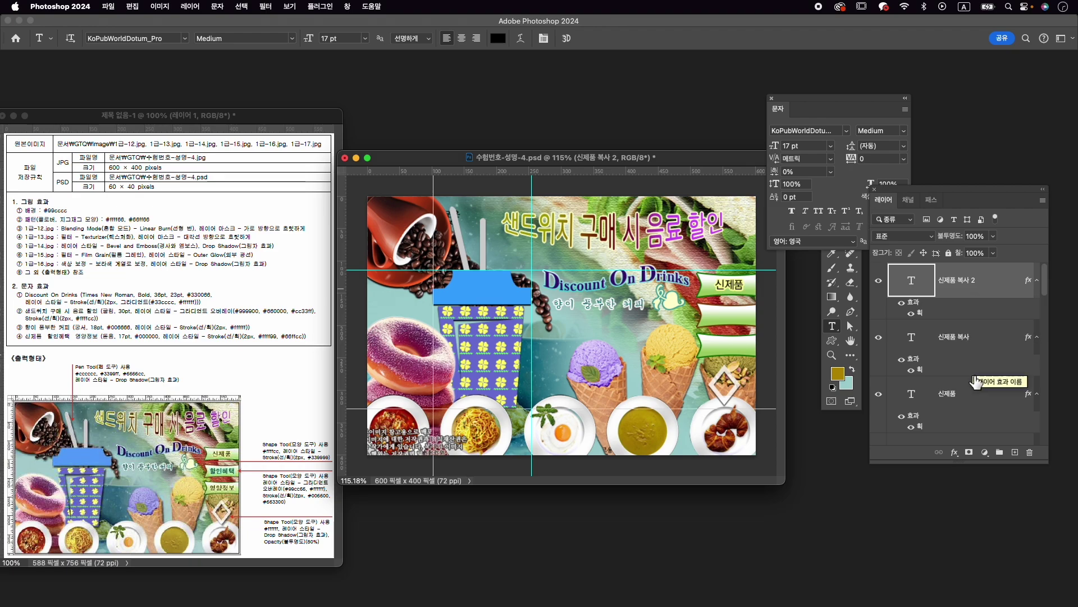
{"action": "left_click", "coordinate": [971, 398], "text": "shift"}
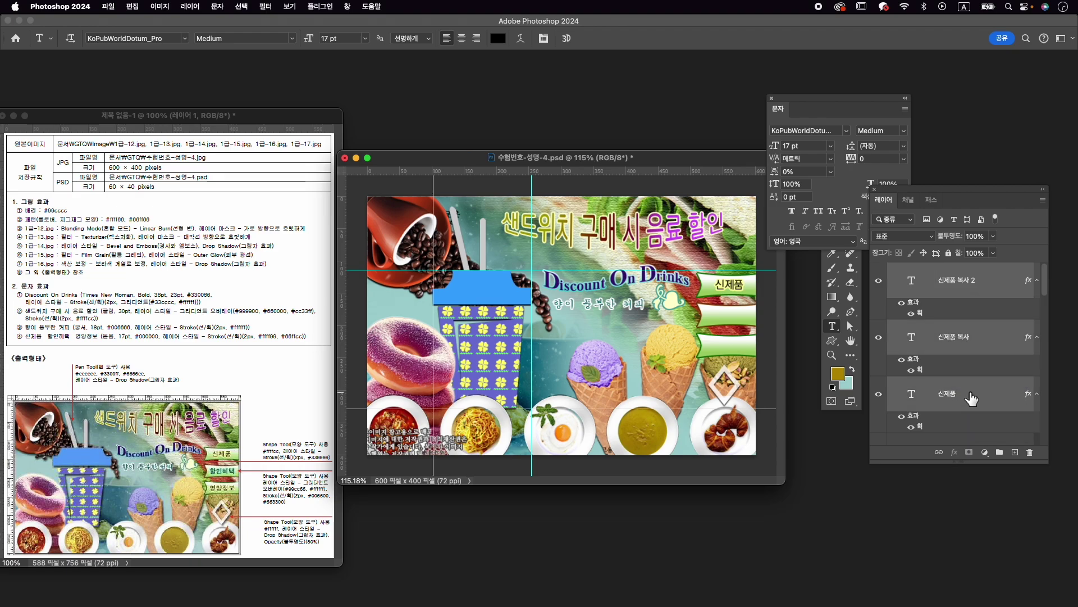
{"action": "left_click", "coordinate": [972, 331]}
{"action": "left_click", "coordinate": [971, 286]}
{"action": "key", "text": "super+t"}
{"action": "left_click_drag", "start_coordinate": [742, 288], "coordinate": [743, 348]}
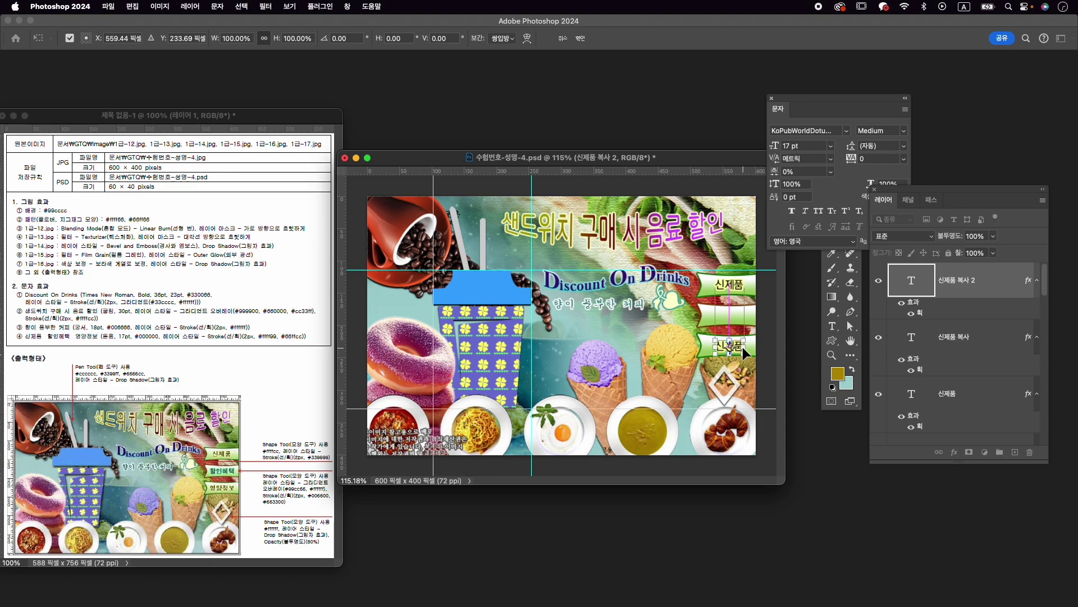
{"action": "key", "text": "Return"}
Move the other "신제품" copy down onto the middle green banner.
{"action": "left_click", "coordinate": [963, 337]}
{"action": "key", "text": "super+t"}
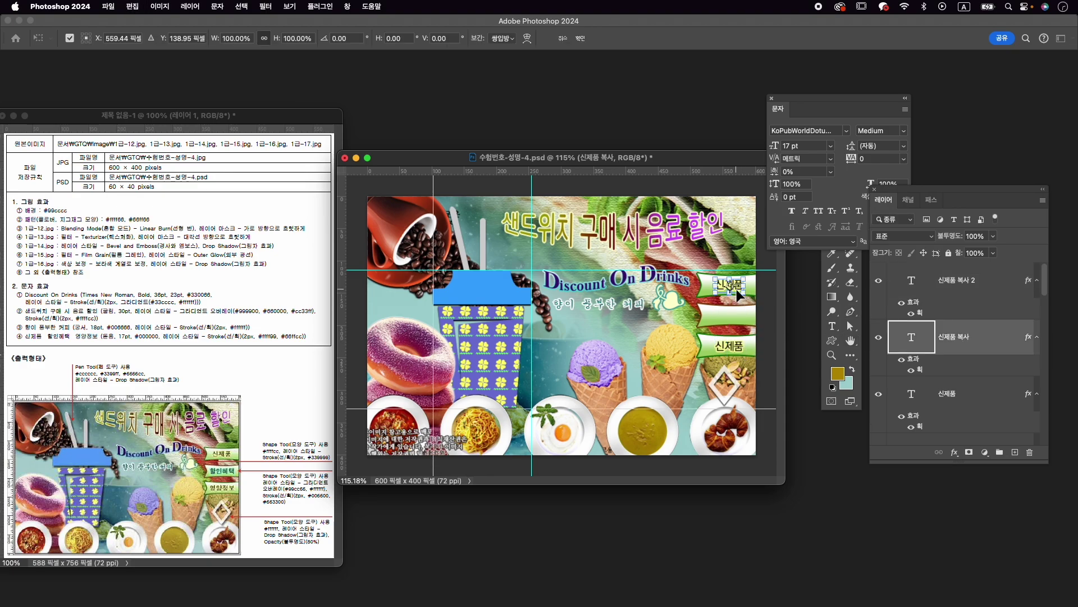
{"action": "left_click_drag", "start_coordinate": [736, 286], "coordinate": [740, 322]}
{"action": "key", "text": "Return"}
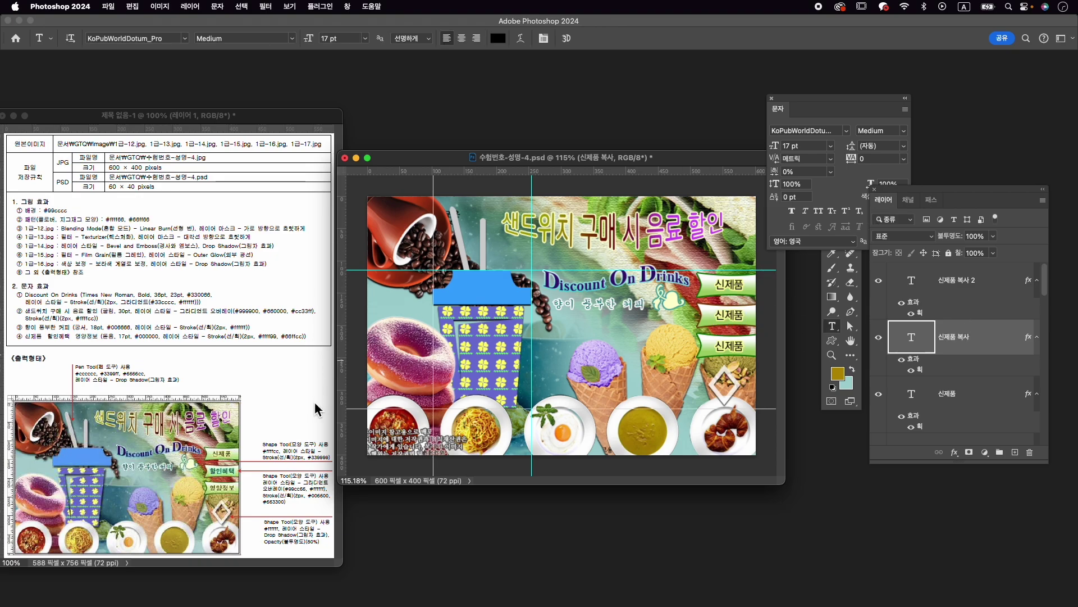
Replace the middle banner's text with "할인혜택" and shift it slightly to the left on its banner.
{"action": "left_click", "coordinate": [736, 318]}
{"action": "key", "text": "super+a"}
{"action": "type", "text": "할"}
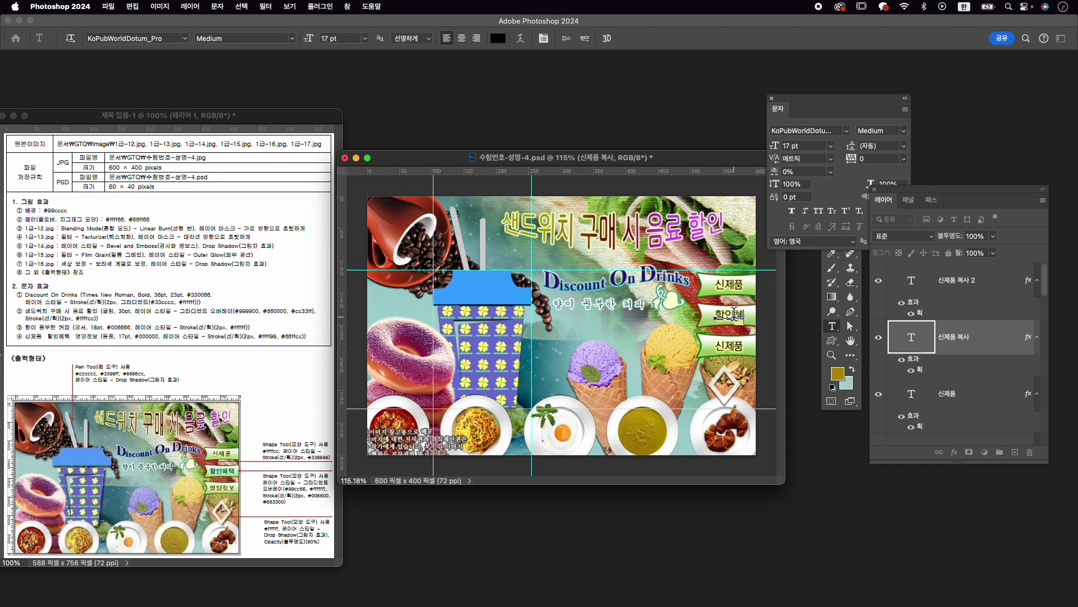
{"action": "key", "text": "super"}
{"action": "key", "text": "super+Return"}
{"action": "key", "text": "v"}
{"action": "left_click_drag", "start_coordinate": [732, 318], "coordinate": [729, 319]}
{"action": "key", "text": "Left"}
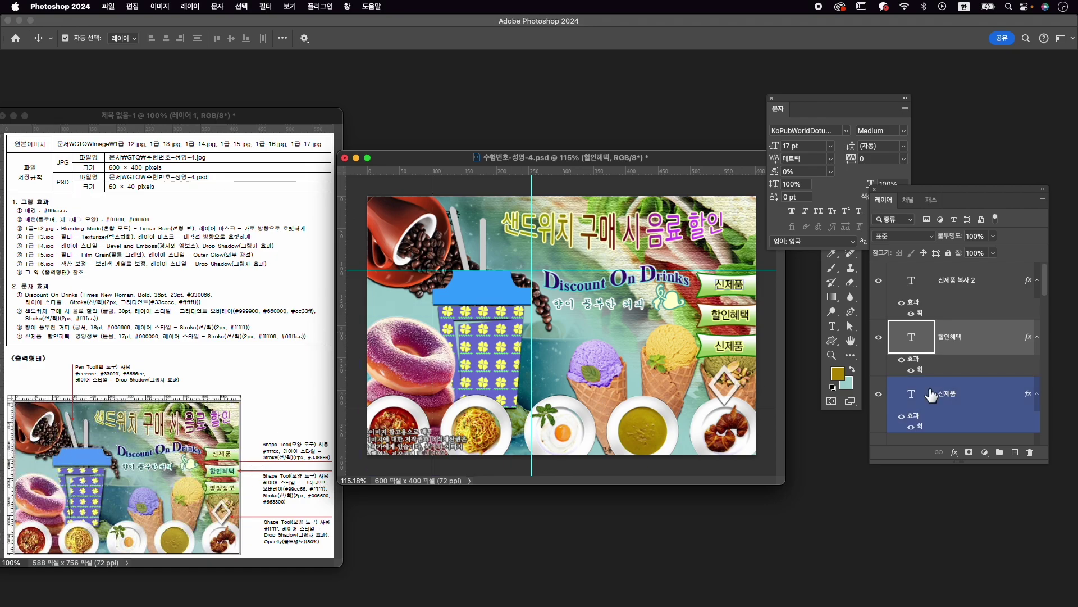
Change the Stroke color of the "할인혜택" text to #66ffcc.
{"action": "double_click", "coordinate": [920, 371]}
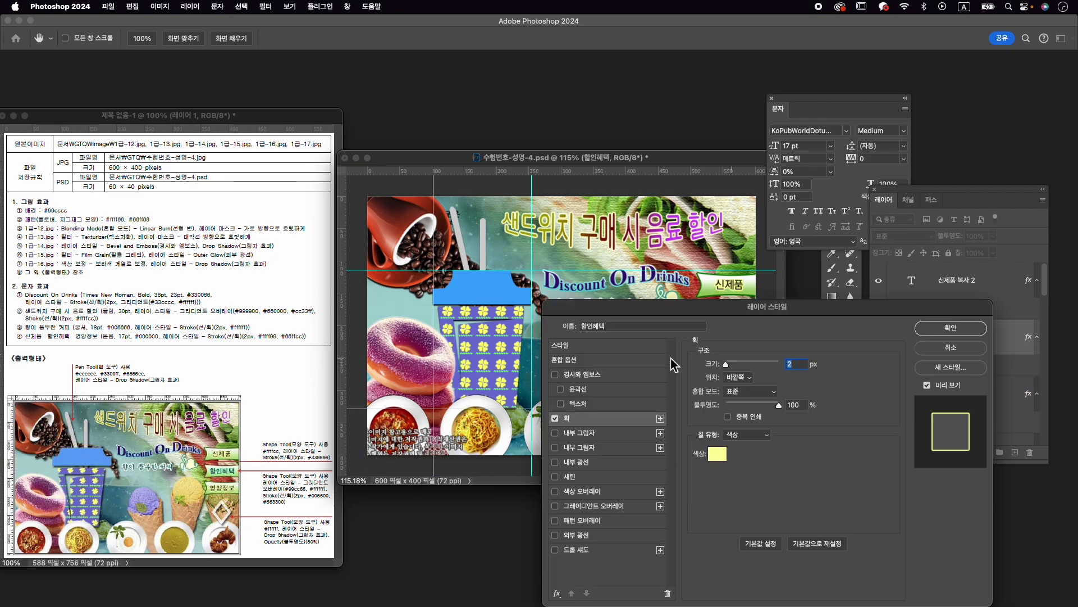
{"action": "left_click", "coordinate": [721, 456]}
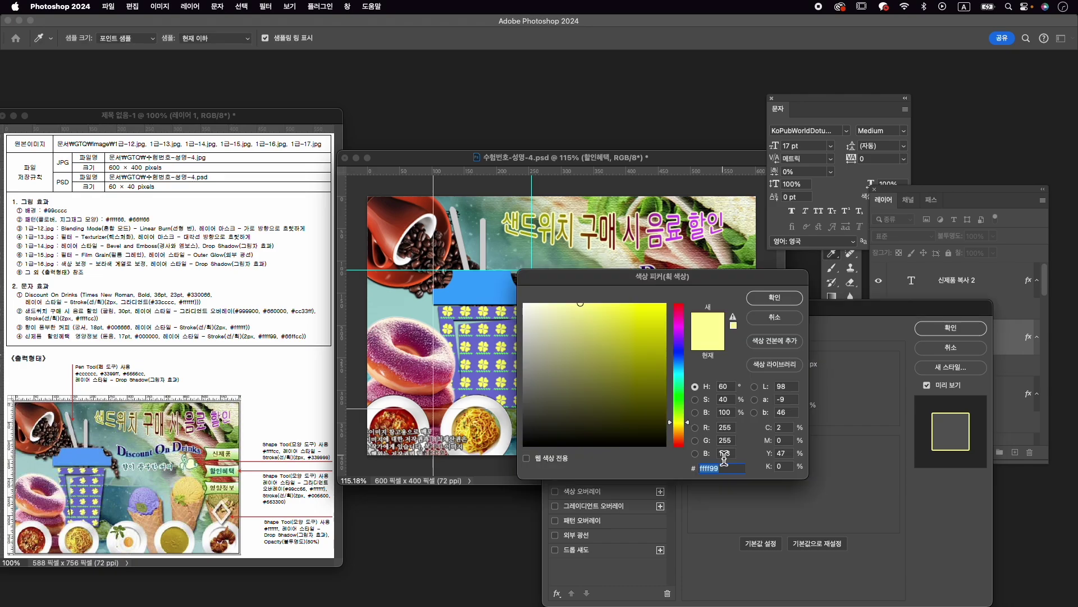
{"action": "type", "text": "66ffcc"}
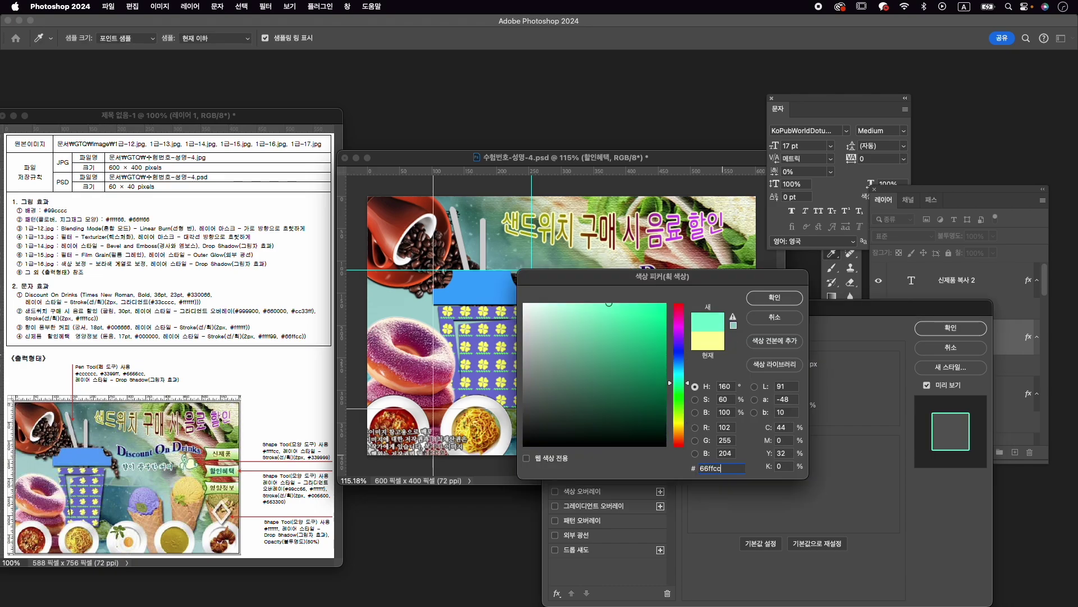
{"action": "key", "text": "Return"}
{"action": "left_click", "coordinate": [976, 335]}
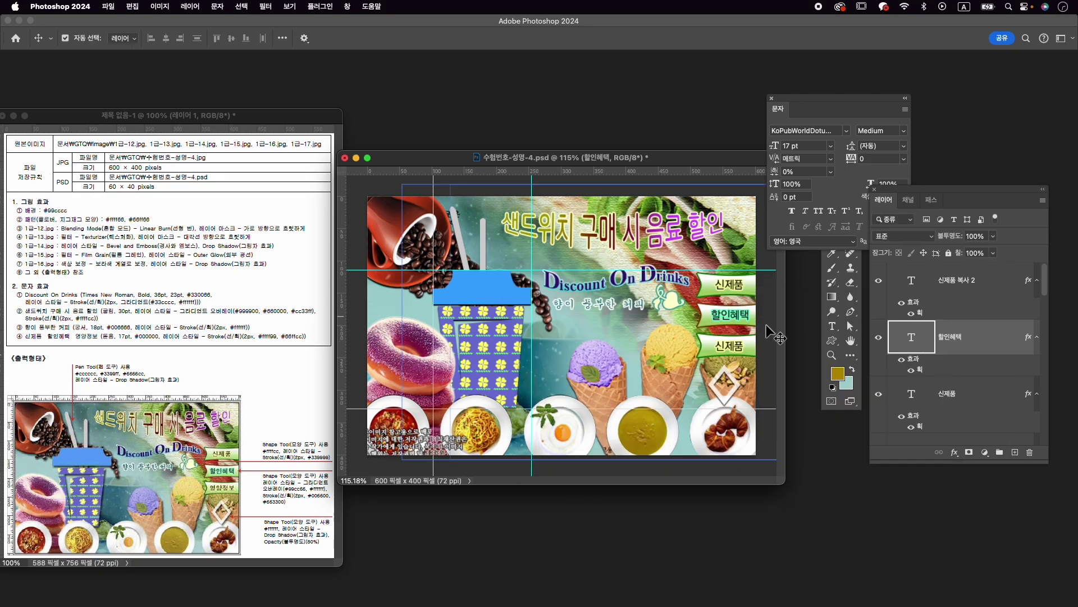
Replace the text on the lowest green banner with "영양정보".
{"action": "left_click", "coordinate": [955, 393]}
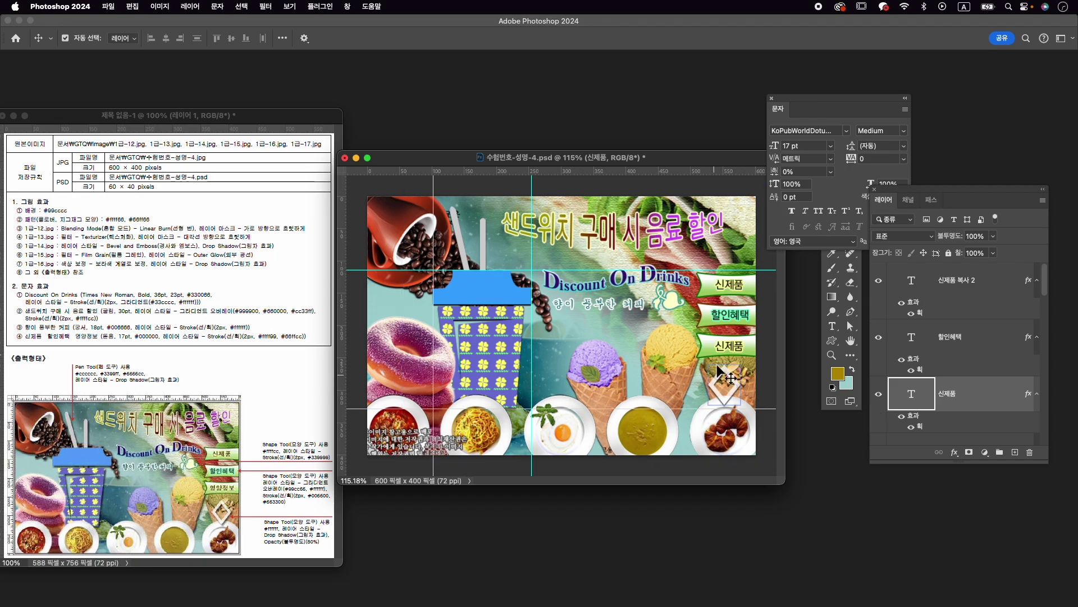
{"action": "key", "text": "t"}
{"action": "left_click", "coordinate": [879, 395]}
{"action": "left_click", "coordinate": [879, 394]}
{"action": "left_click", "coordinate": [956, 281]}
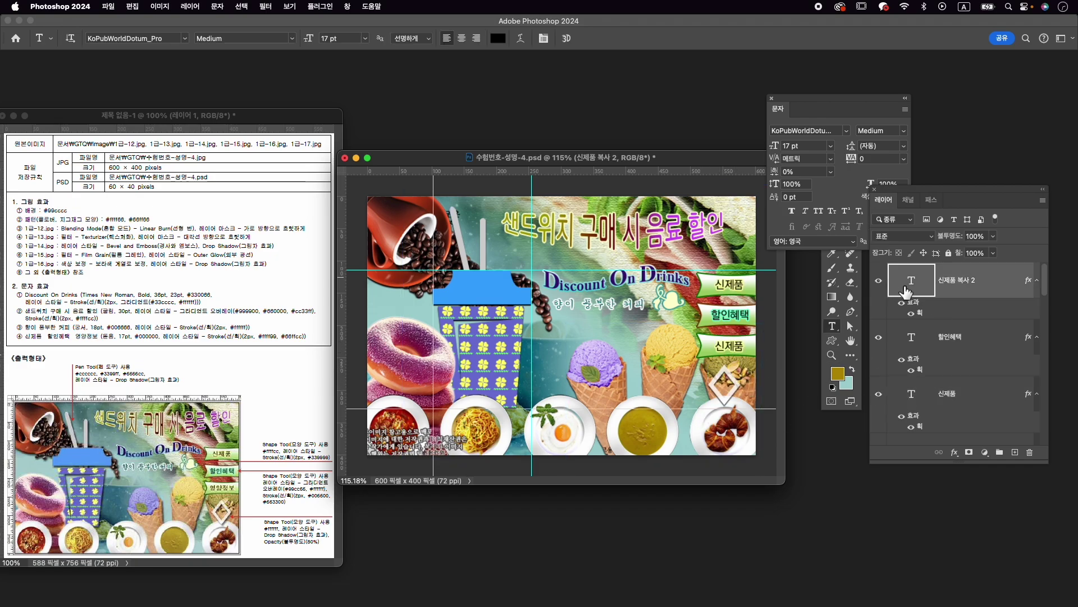
{"action": "double_click", "coordinate": [730, 346]}
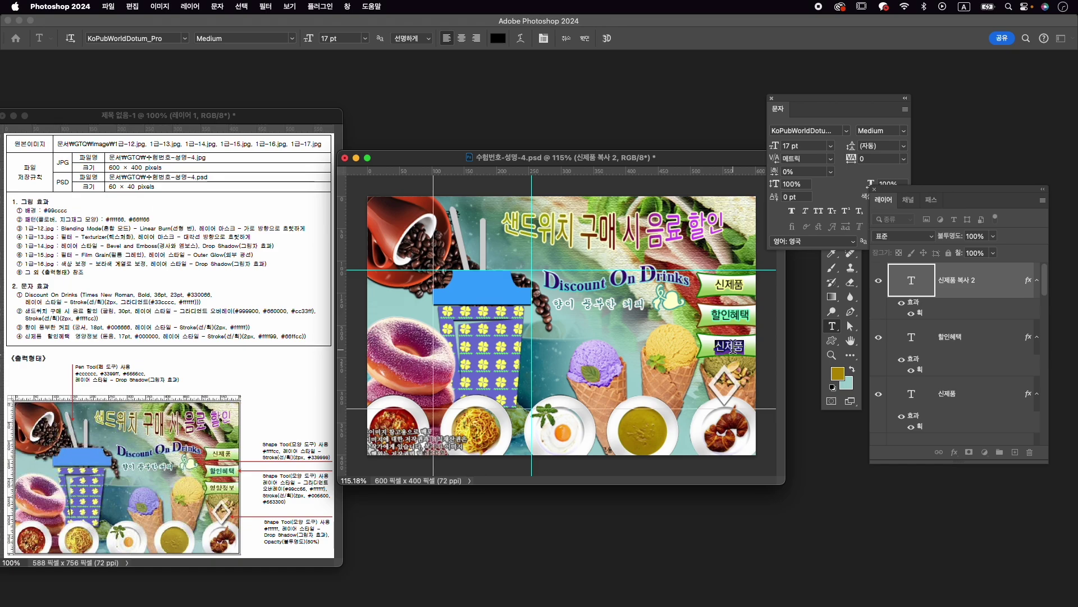
{"action": "type", "text": "duddidwjdqh"}
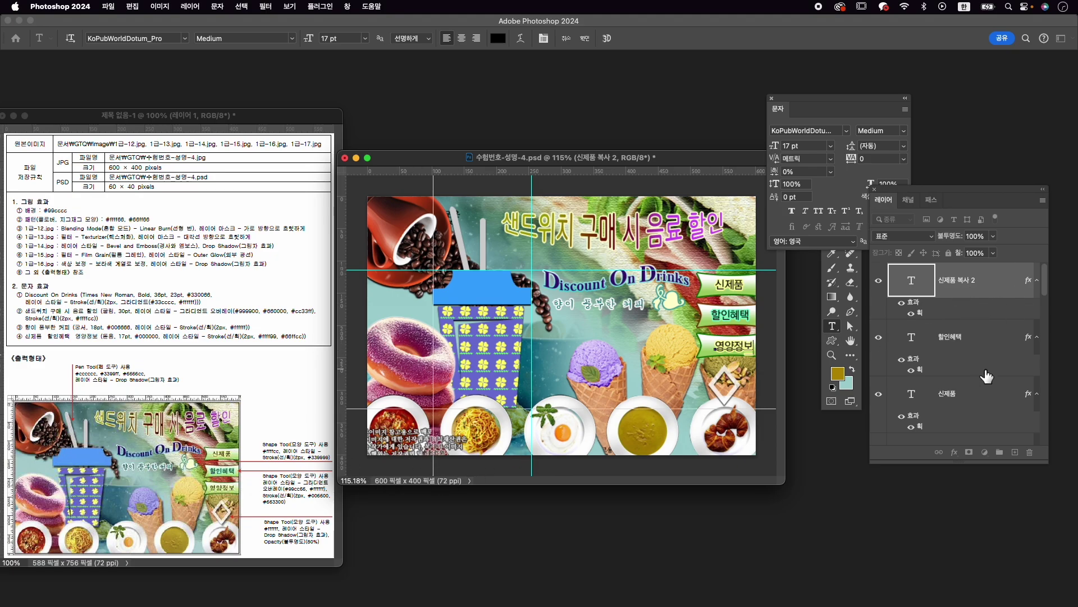
Align the "신제품", "할인혜택" and "영양정보" text layers by their horizontal centers and close the character settings.
{"action": "left_click", "coordinate": [983, 396], "text": "shift"}
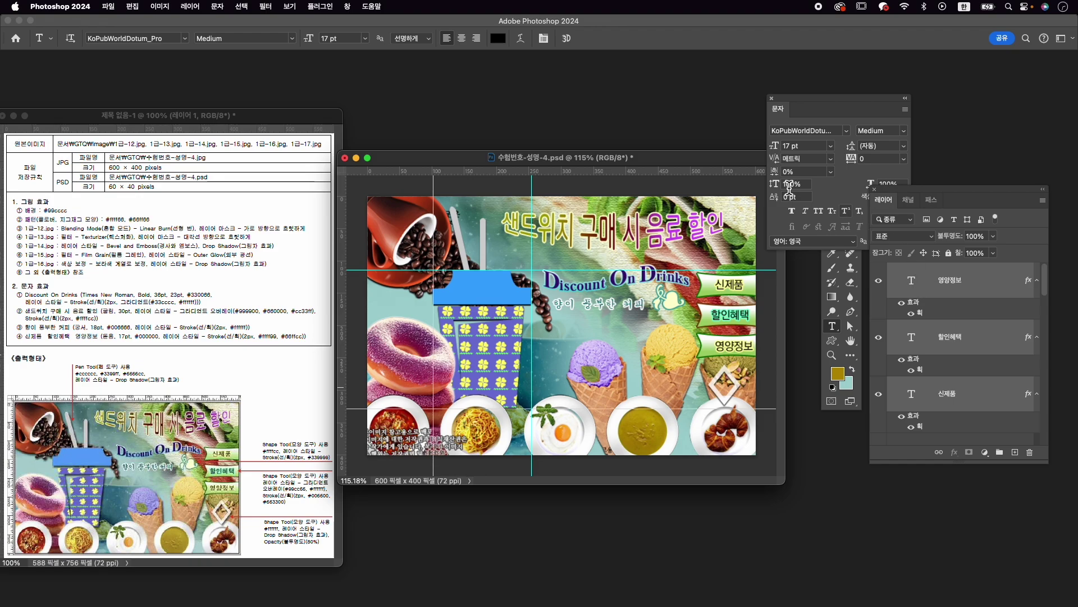
{"action": "key", "text": "v"}
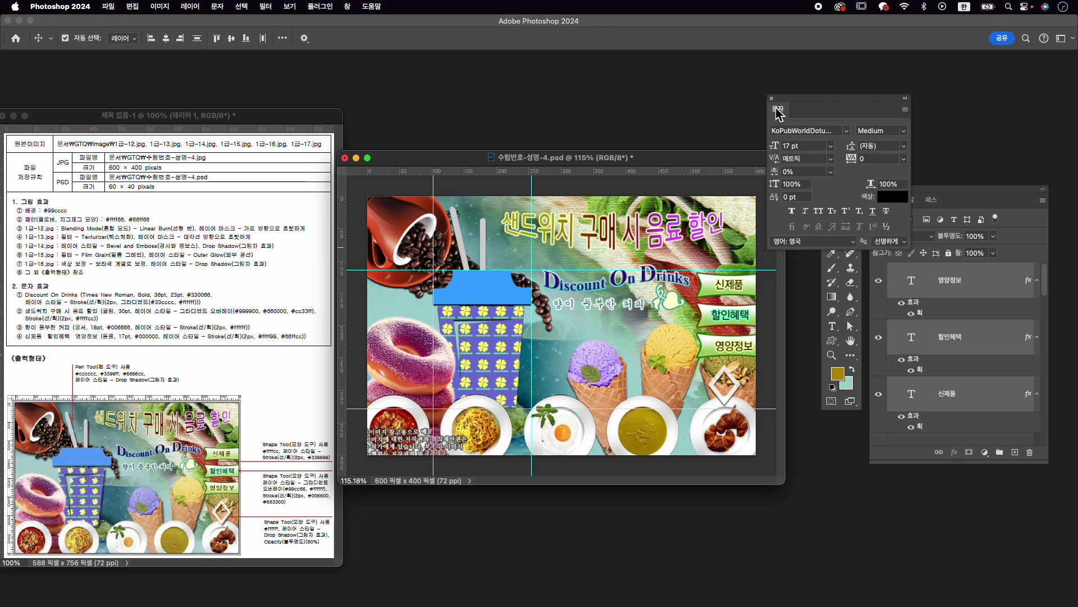
{"action": "left_click", "coordinate": [772, 98]}
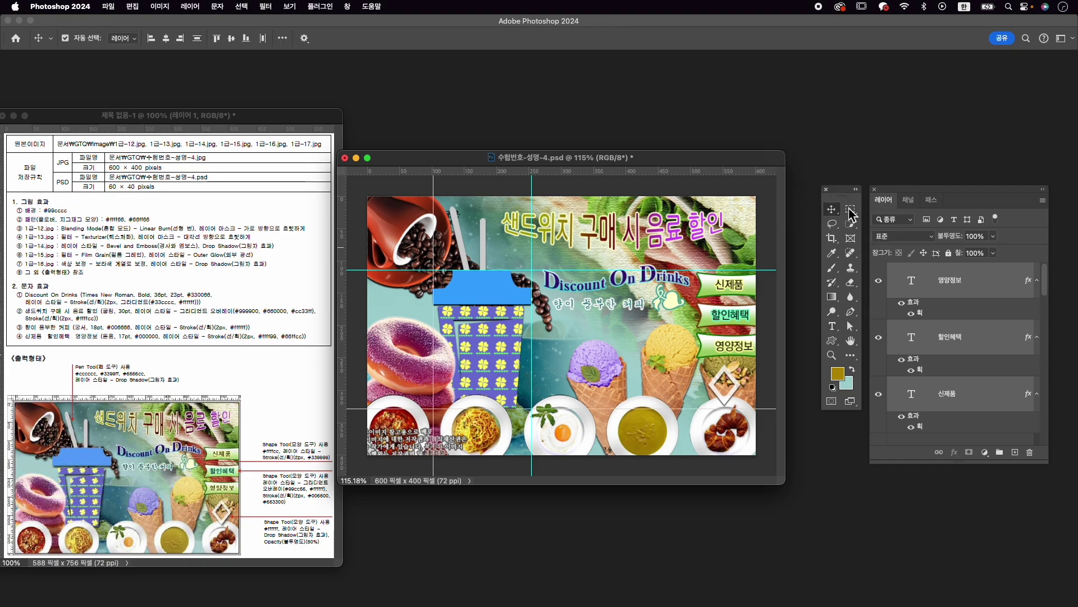
{"action": "left_click", "coordinate": [166, 39]}
{"action": "key", "text": "ctrl+t"}
{"action": "key", "text": "Return"}
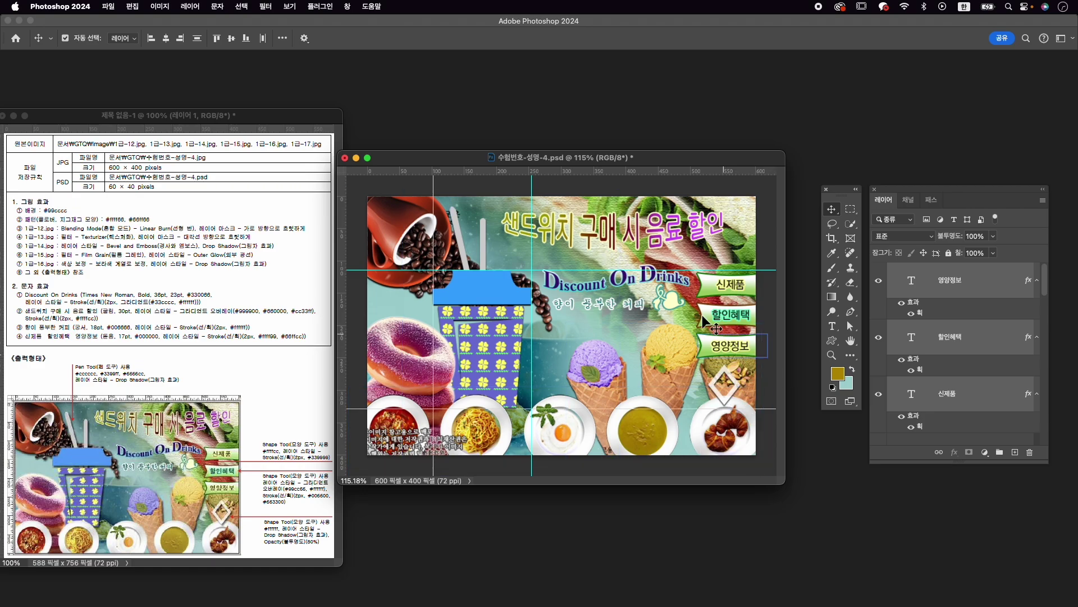
Clear all guides from the 수험번호-성명-4.psd canvas.
{"action": "left_click", "coordinate": [289, 6]}
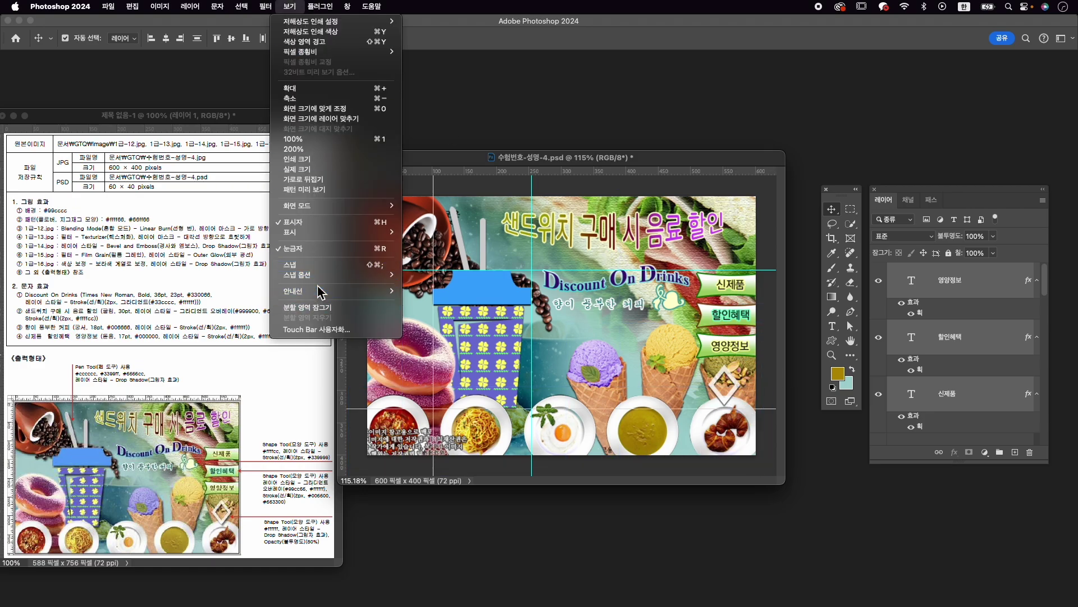
{"action": "mouse_move", "coordinate": [320, 292]}
{"action": "left_click", "coordinate": [420, 305]}
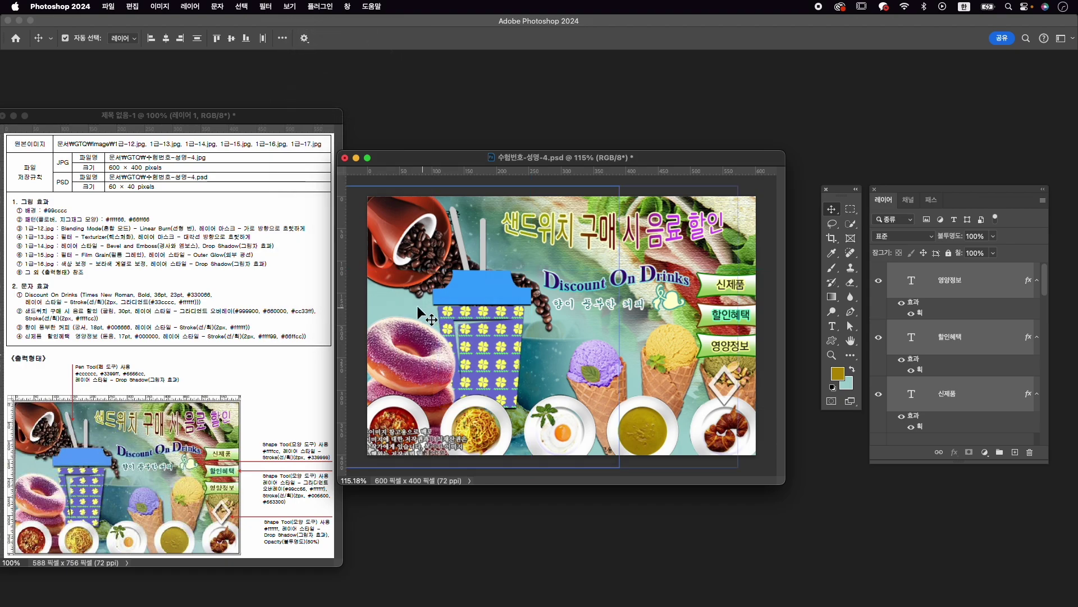
Quick-export the composite as 수험번호-성명-4.jpg into the GTQ folder.
{"action": "left_click", "coordinate": [108, 6]}
{"action": "mouse_move", "coordinate": [169, 187]}
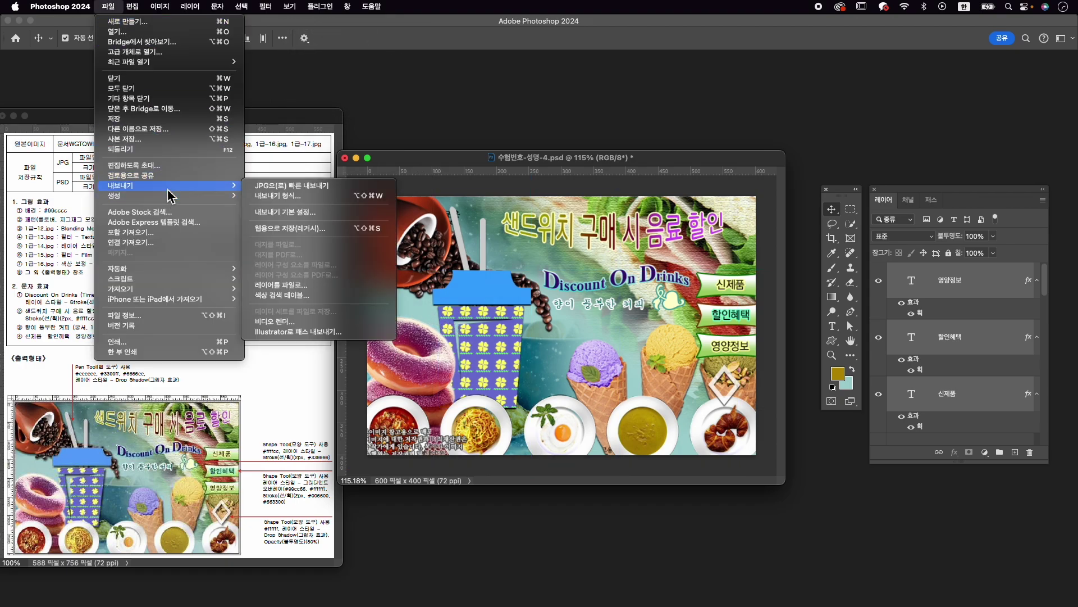
{"action": "left_click", "coordinate": [278, 187]}
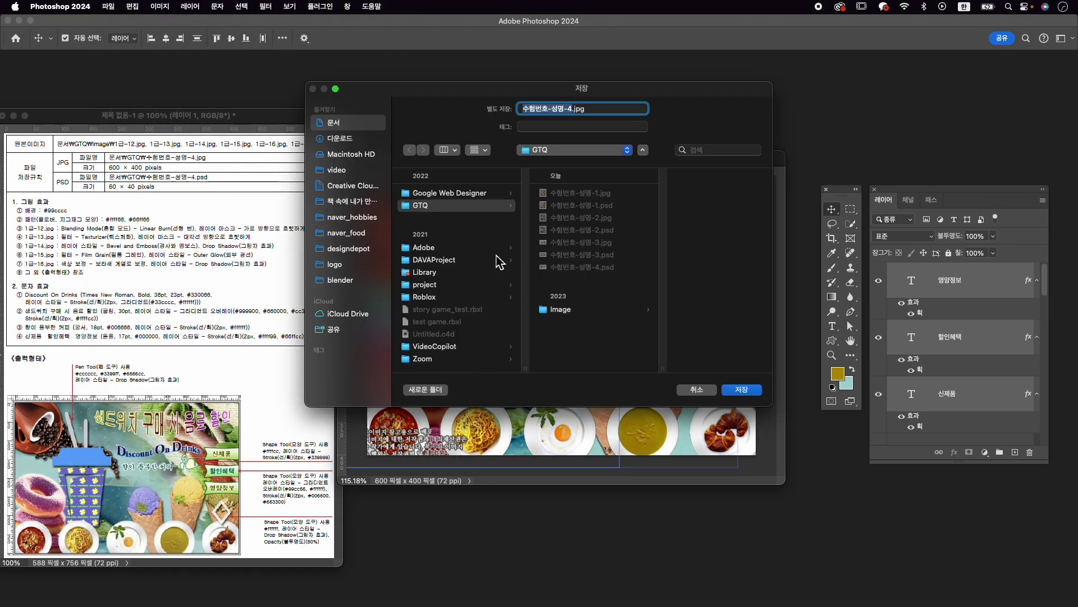
{"action": "left_click", "coordinate": [444, 206]}
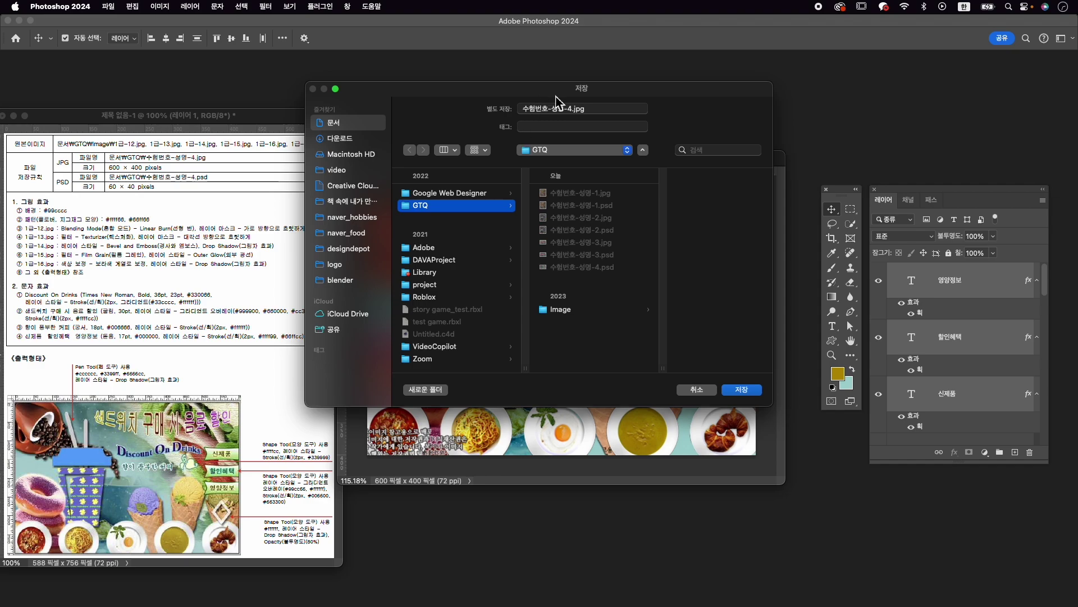
{"action": "left_click", "coordinate": [741, 389]}
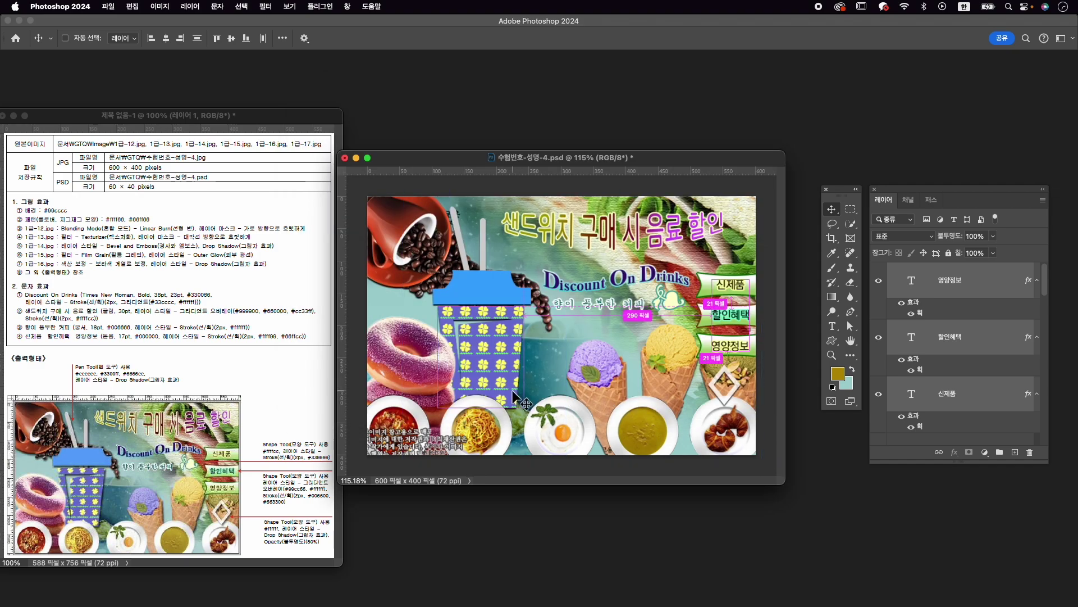
Resize the image proportionally to 60 × 40 pixels and save 수험번호-성명-4.psd.
{"action": "key", "text": "super+alt+i"}
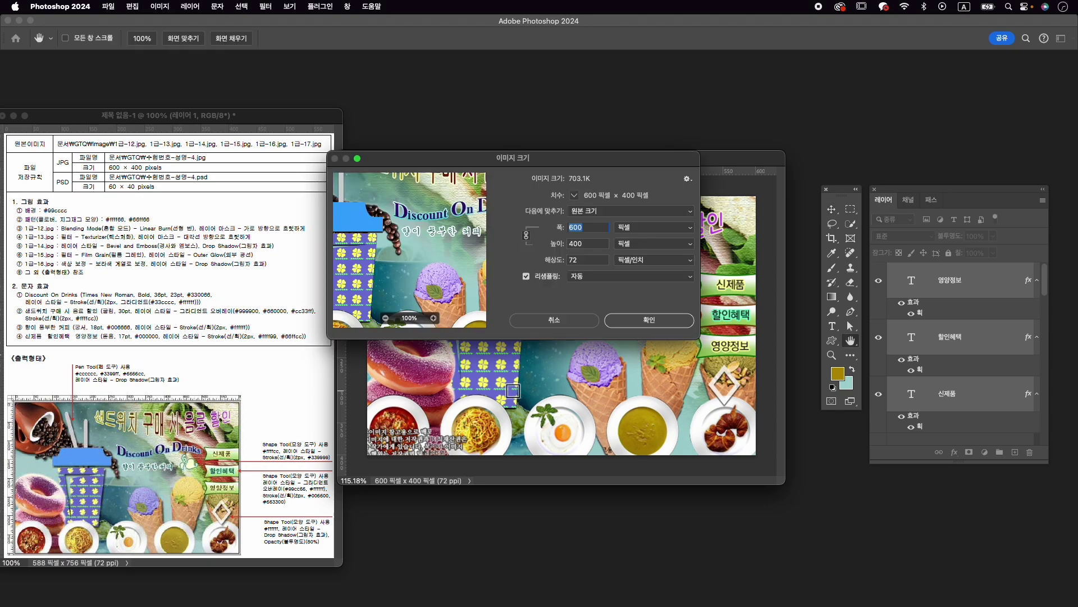
{"action": "type", "text": "60"}
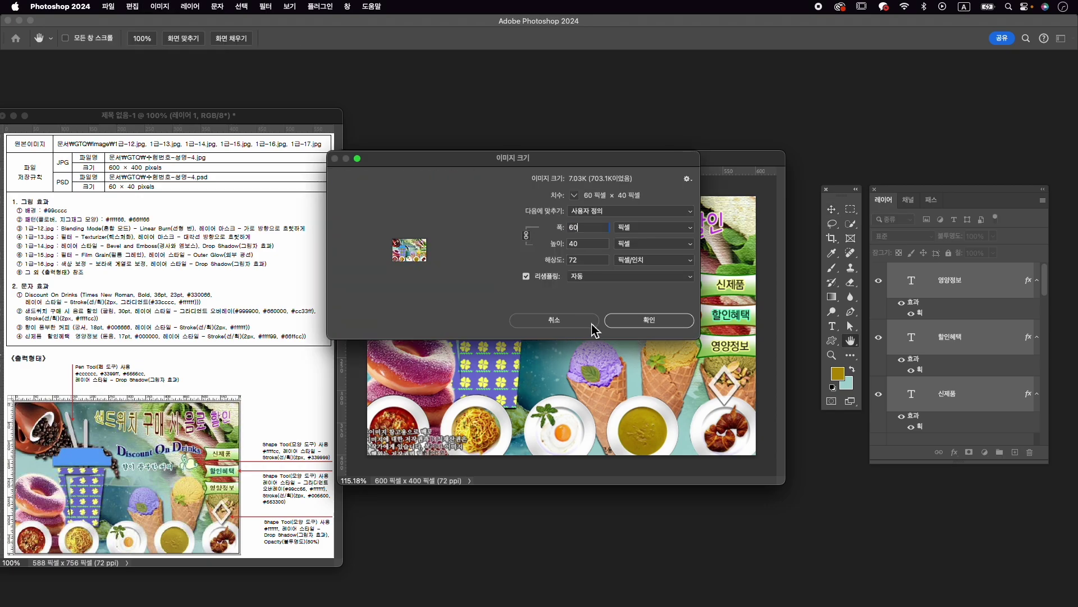
{"action": "left_click", "coordinate": [646, 324]}
{"action": "left_click", "coordinate": [108, 6]}
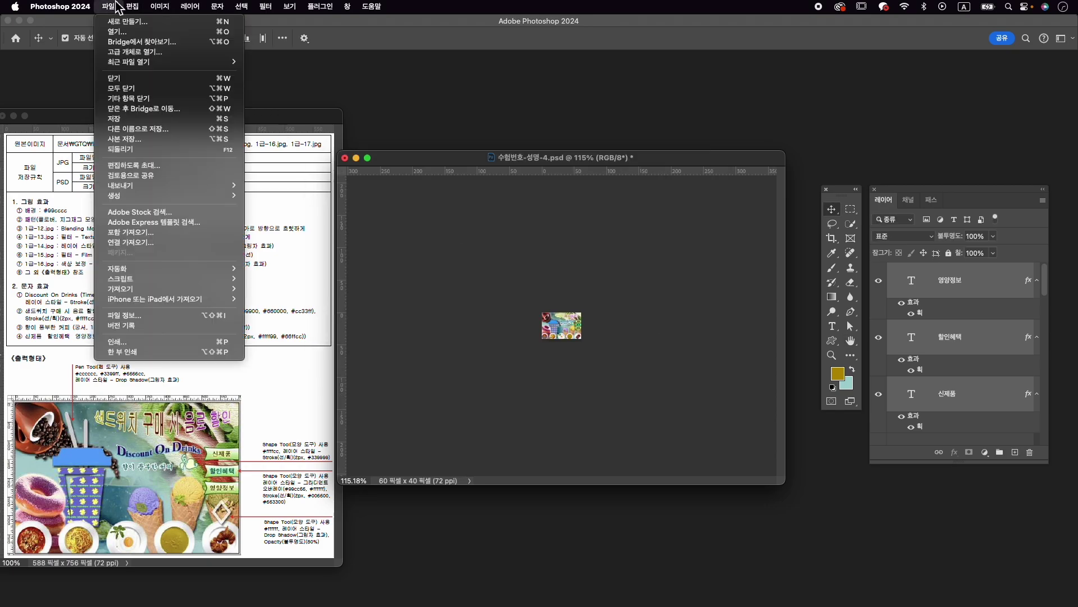
{"action": "left_click", "coordinate": [132, 121]}
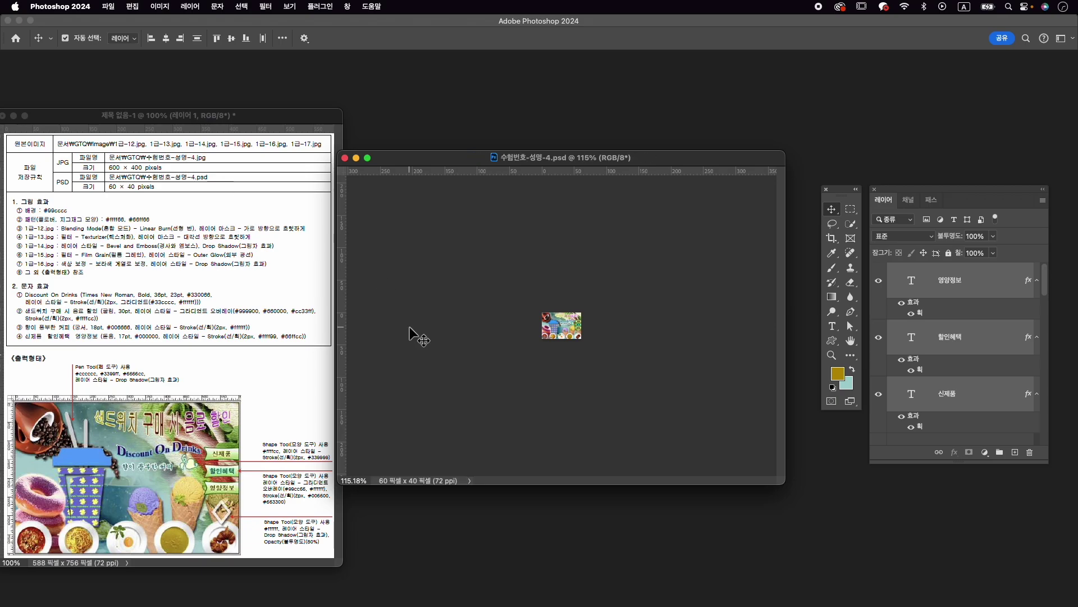